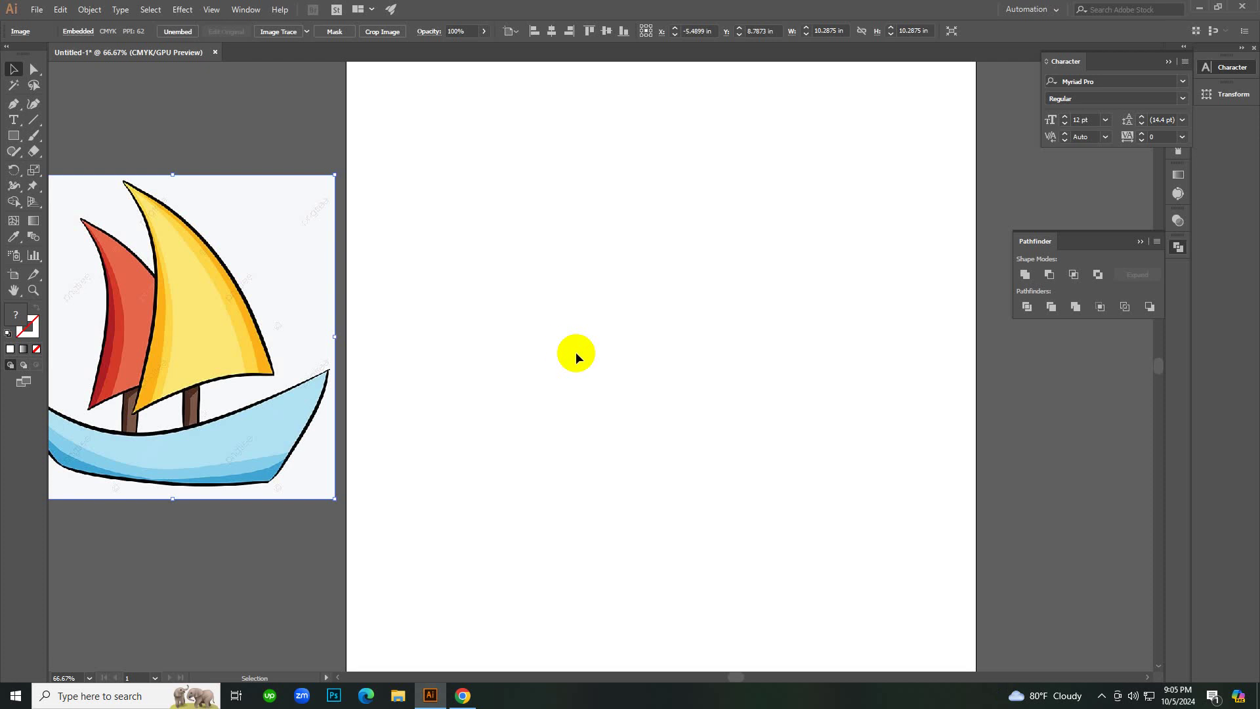
Deselect the boat image, switch to Chrome and look over the boat vector image results.
{"action": "left_click", "coordinate": [576, 352]}
{"action": "left_click", "coordinate": [318, 342]}
{"action": "left_click", "coordinate": [427, 353]}
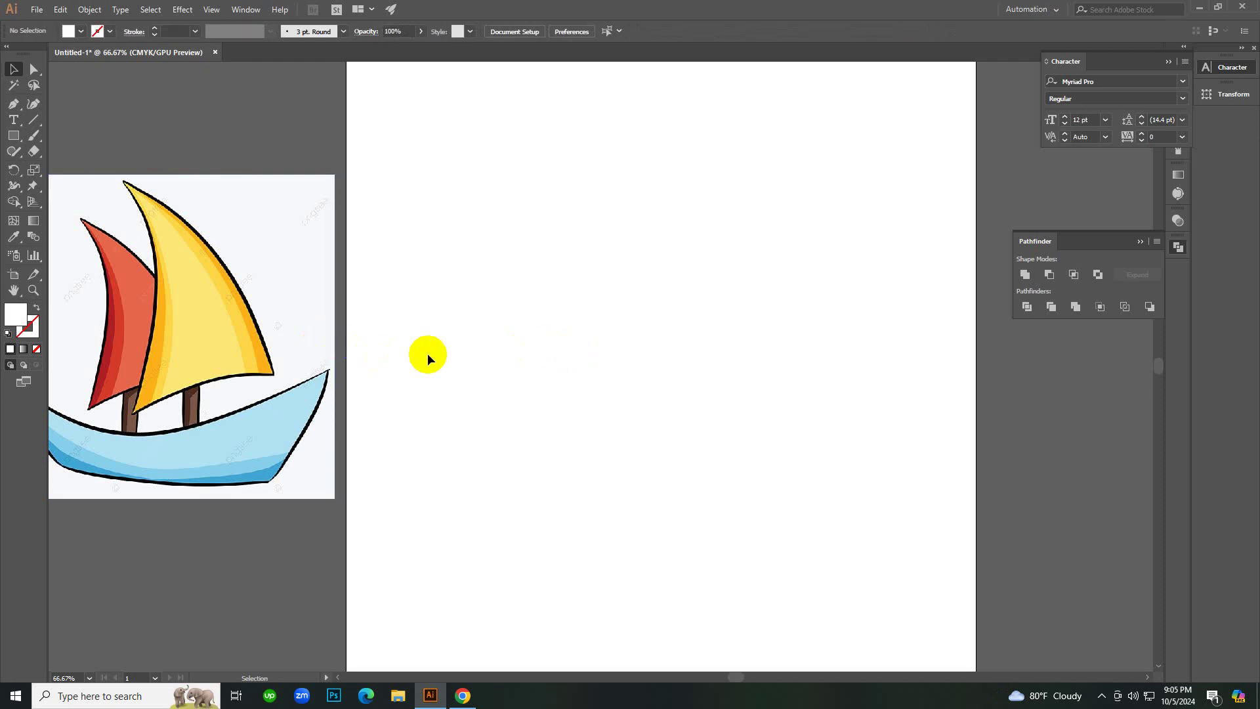
{"action": "left_click", "coordinate": [462, 696]}
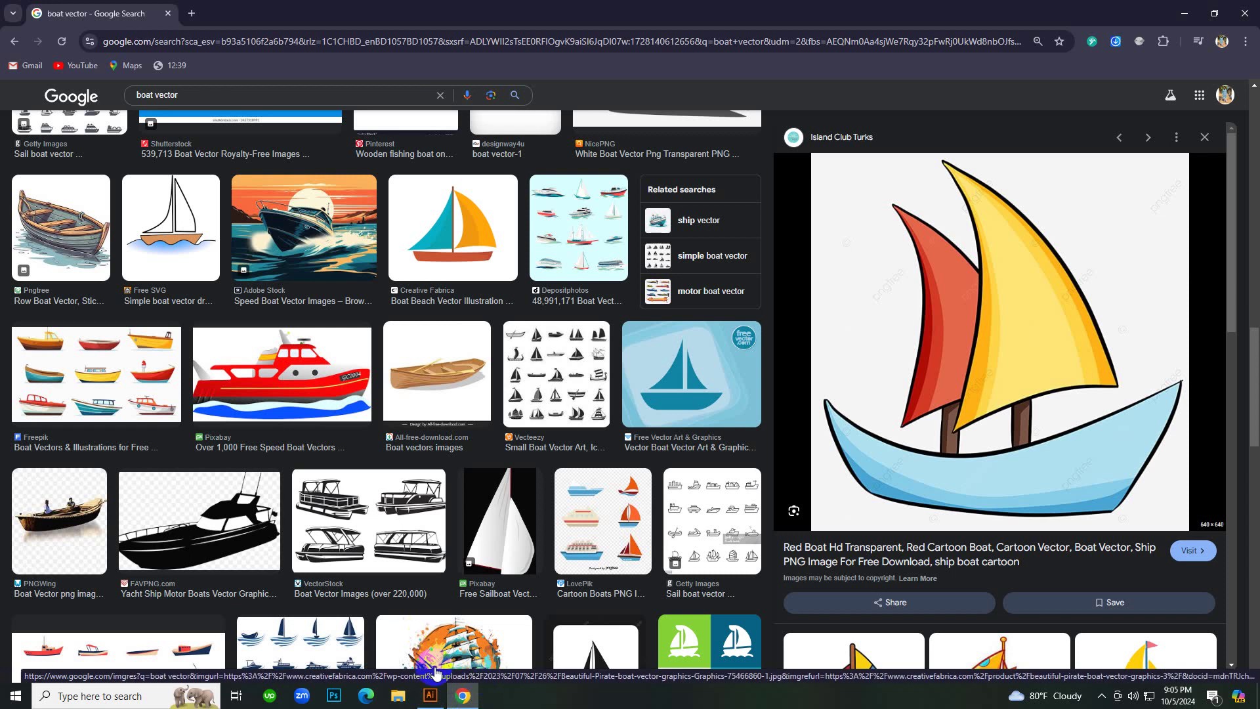
{"action": "left_click", "coordinate": [444, 438]}
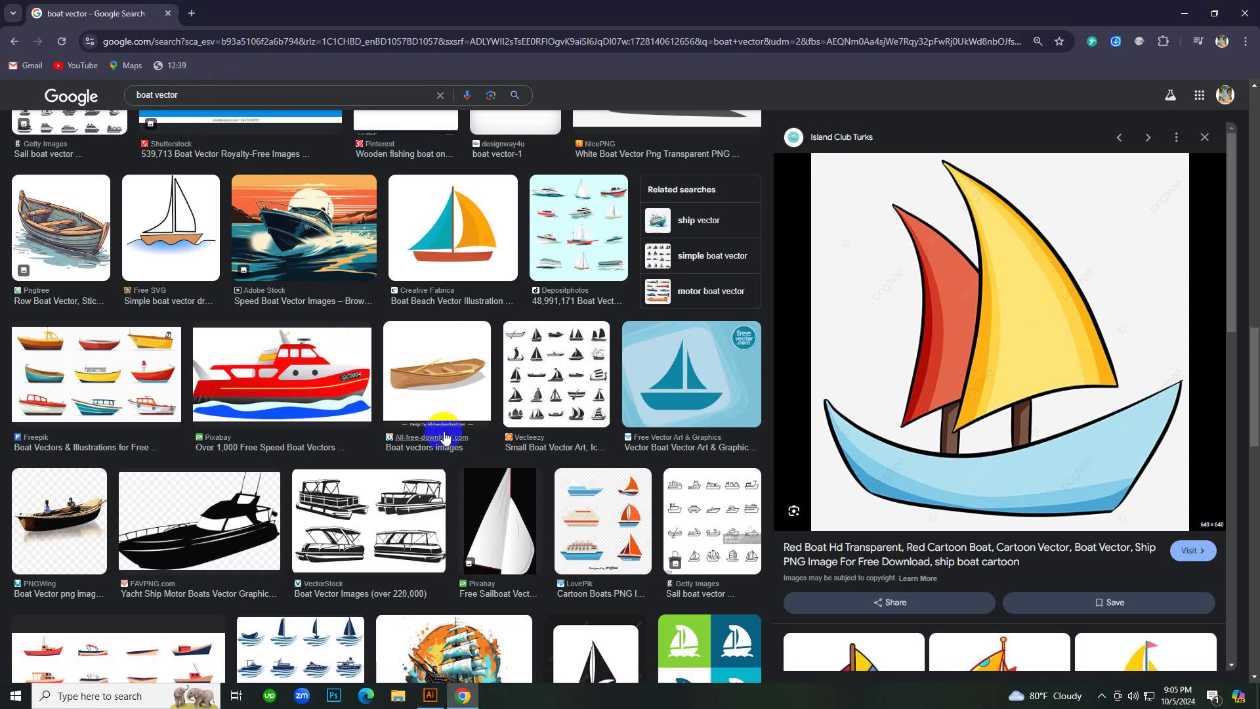
{"action": "scroll", "coordinate": [446, 453], "scroll_direction": "down", "scroll_amount": 3}
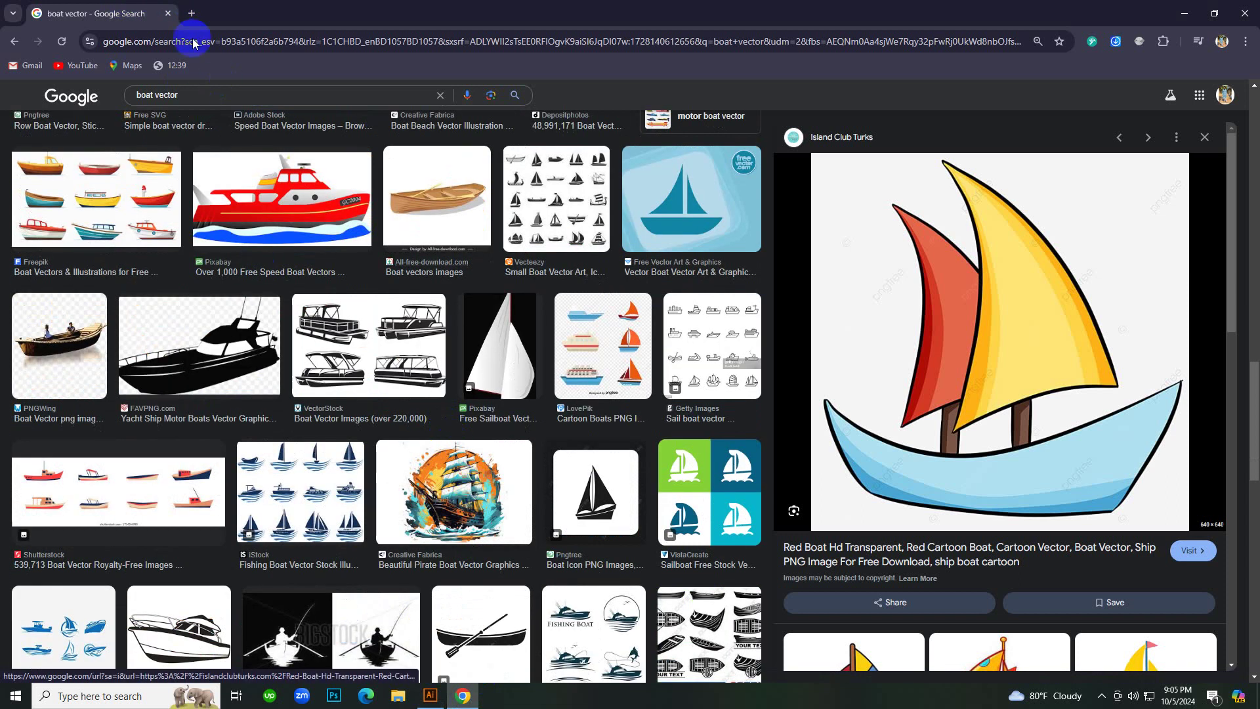
Search Google for "artist vector" in a new tab and show the image results.
{"action": "left_click", "coordinate": [191, 13]}
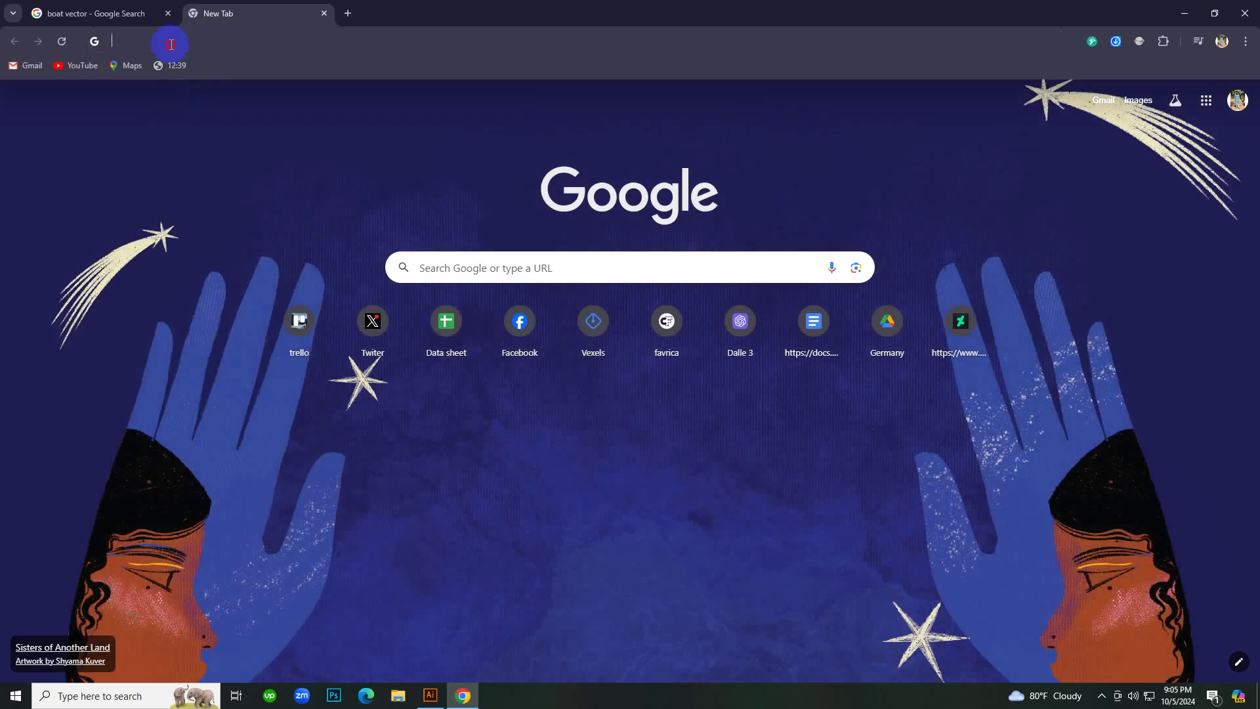
{"action": "left_click", "coordinate": [171, 43]}
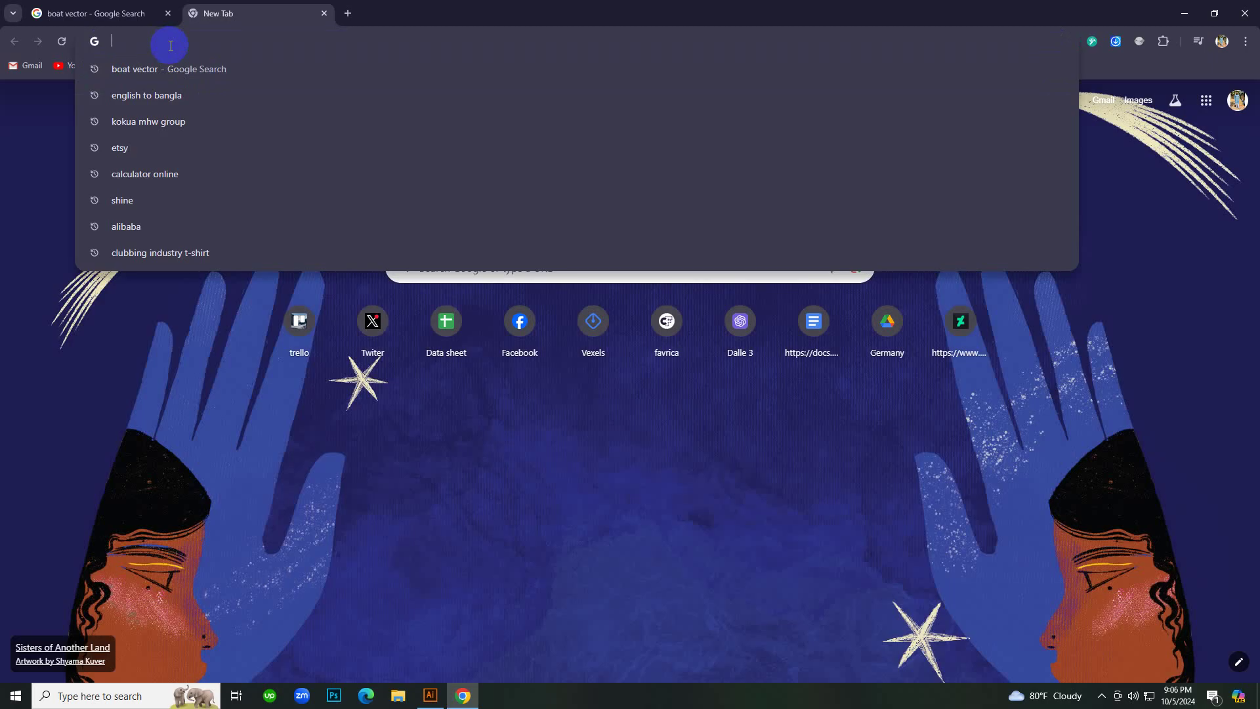
{"action": "type", "text": "arto"}
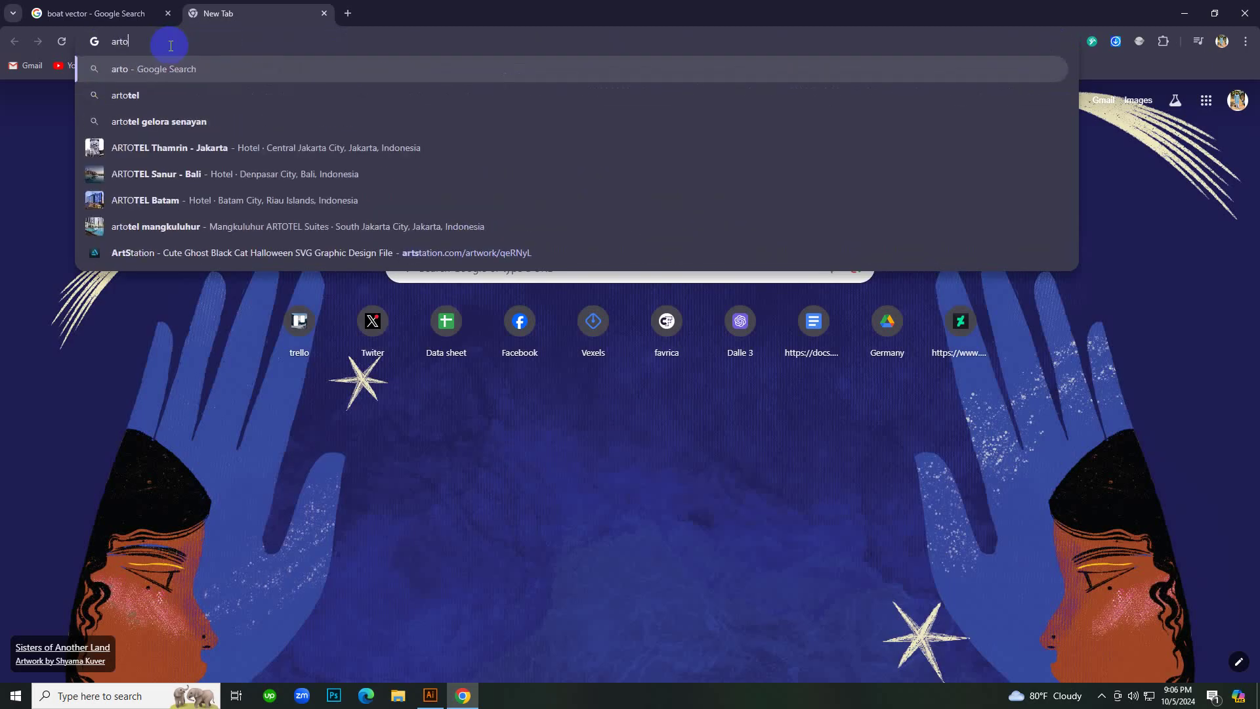
{"action": "key", "text": "BackSpace"}
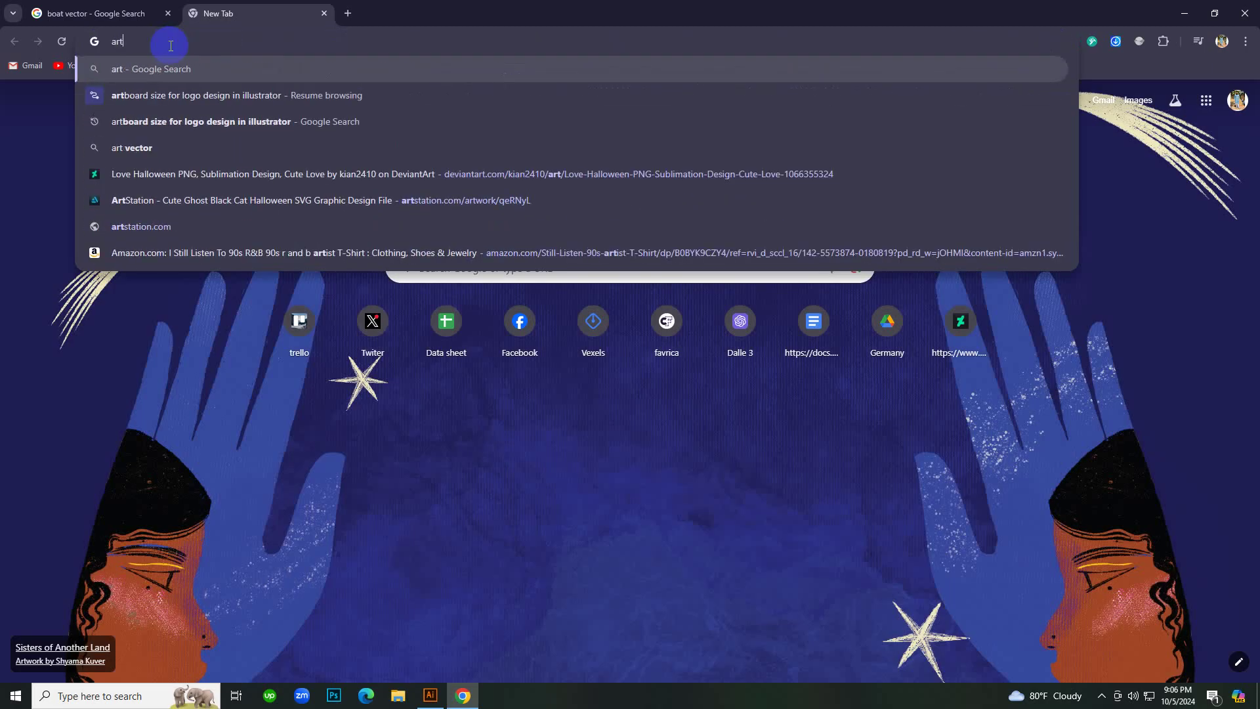
{"action": "type", "text": "ist"}
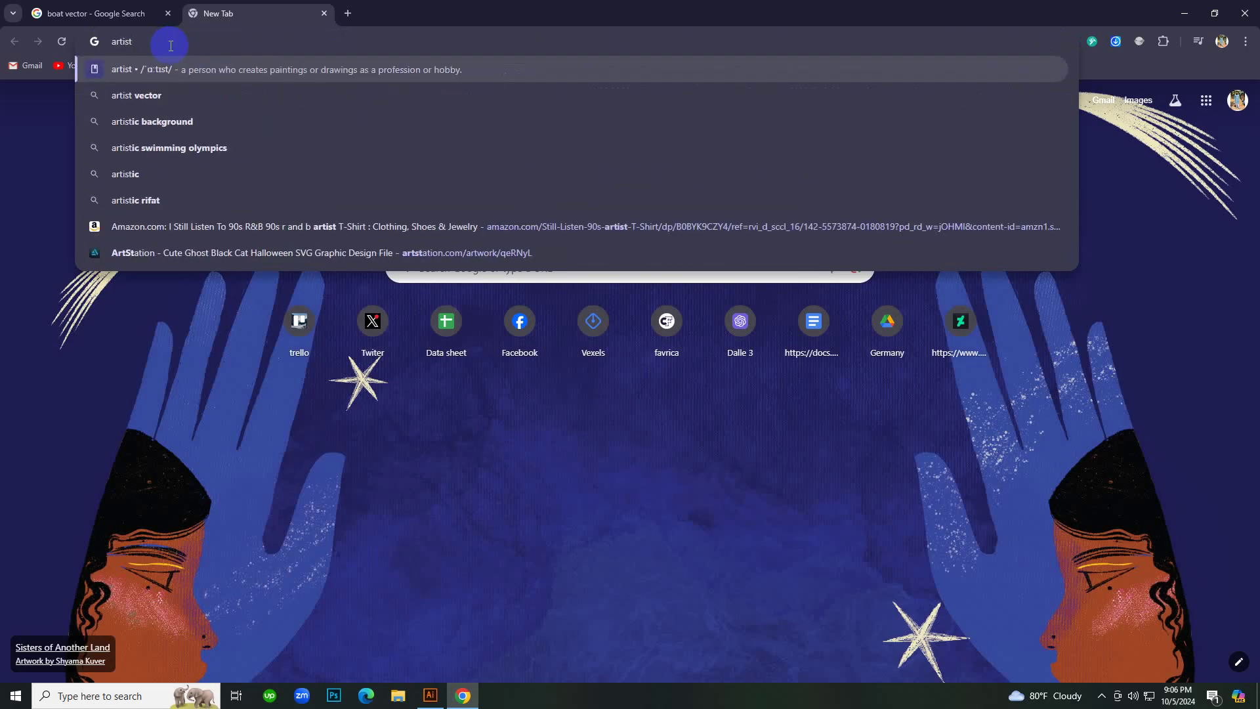
{"action": "left_click", "coordinate": [187, 93]}
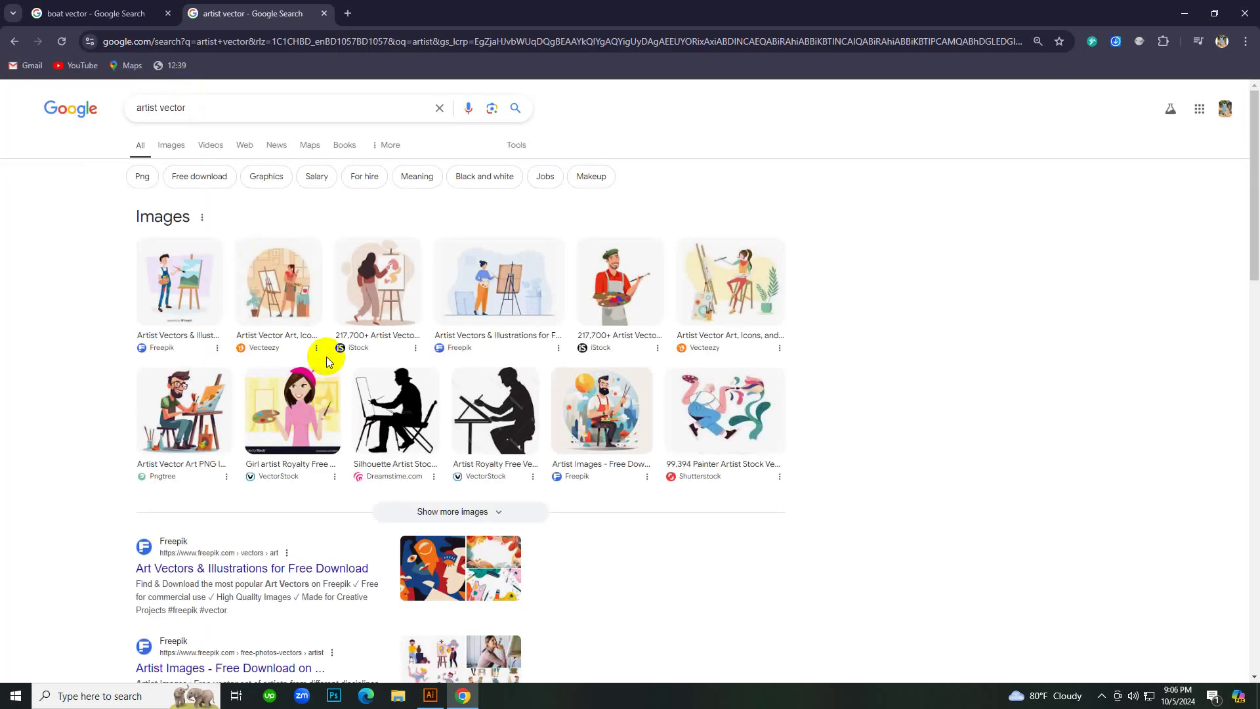
{"action": "left_click", "coordinate": [170, 145]}
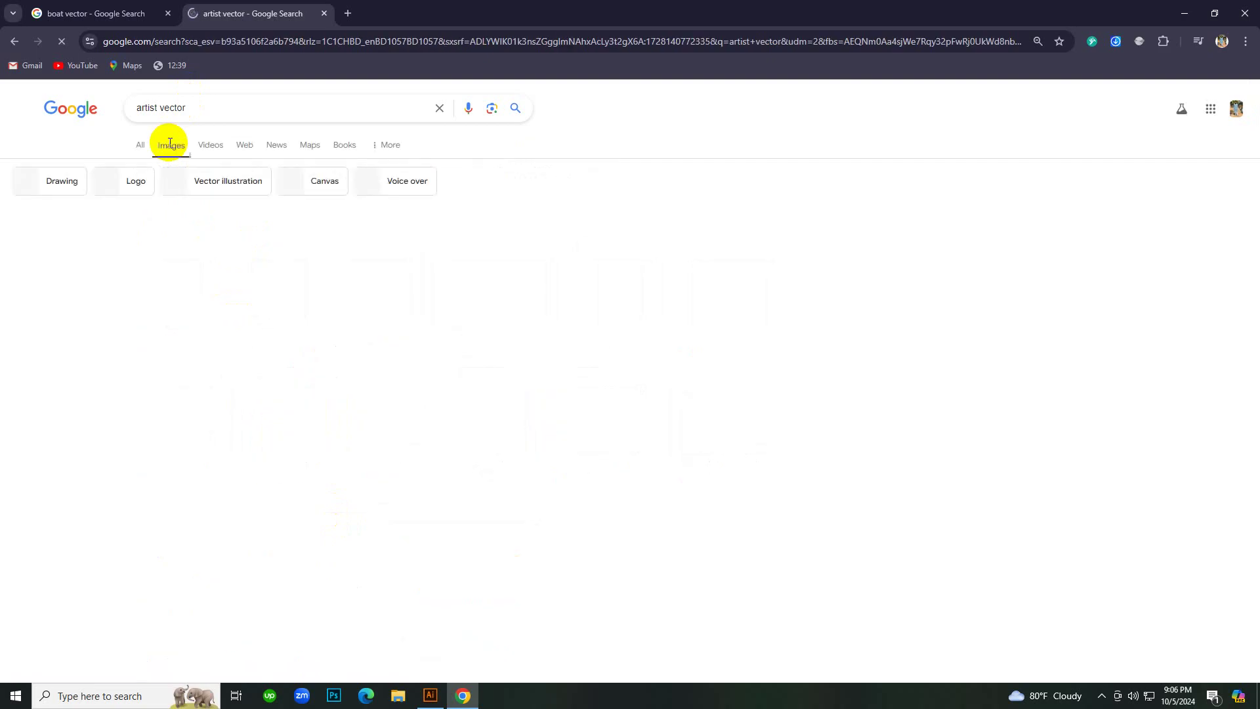
Preview the "Vector art" woman portrait from Facebook among the artist vector image results.
{"action": "scroll", "coordinate": [318, 263], "scroll_direction": "down", "scroll_amount": 3}
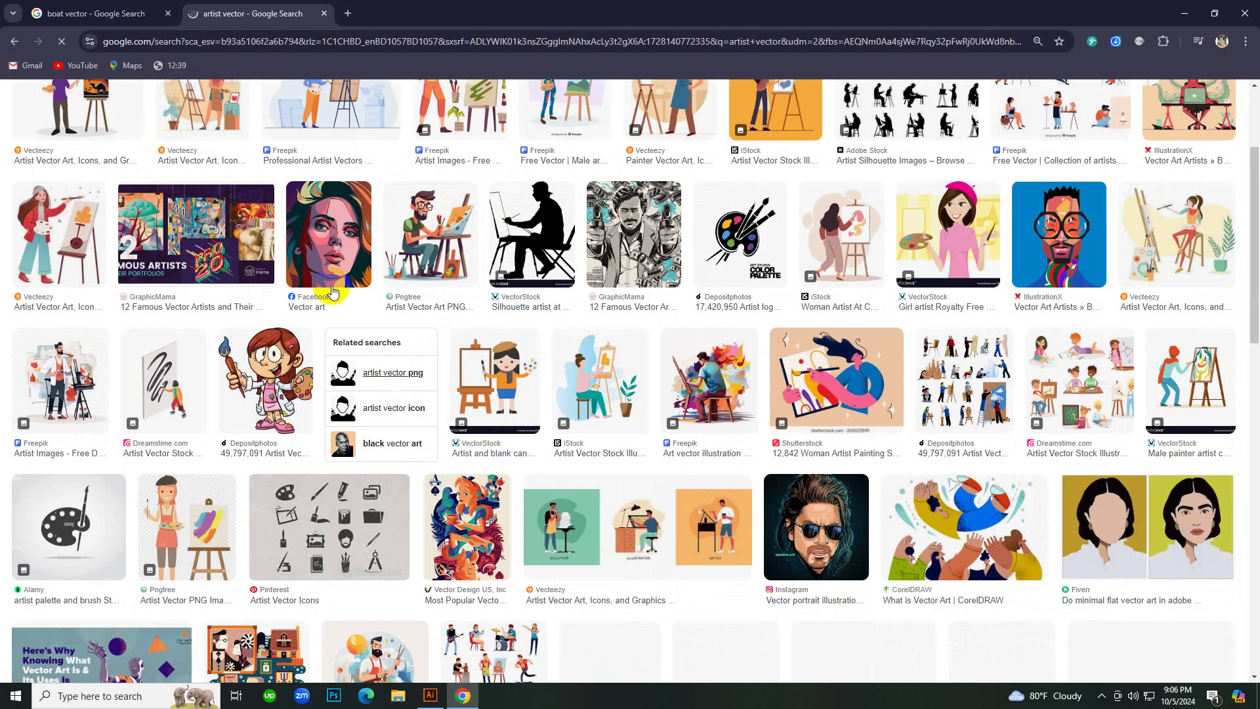
{"action": "left_click", "coordinate": [315, 250]}
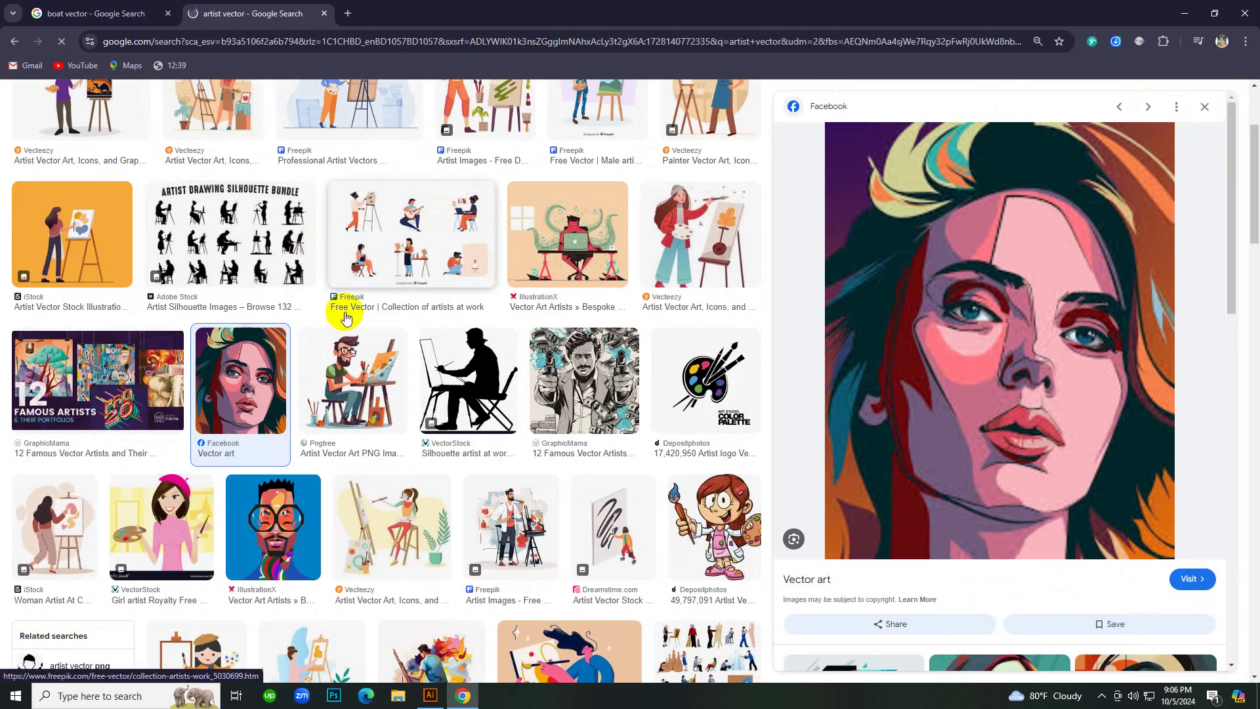
{"action": "left_click", "coordinate": [1105, 697]}
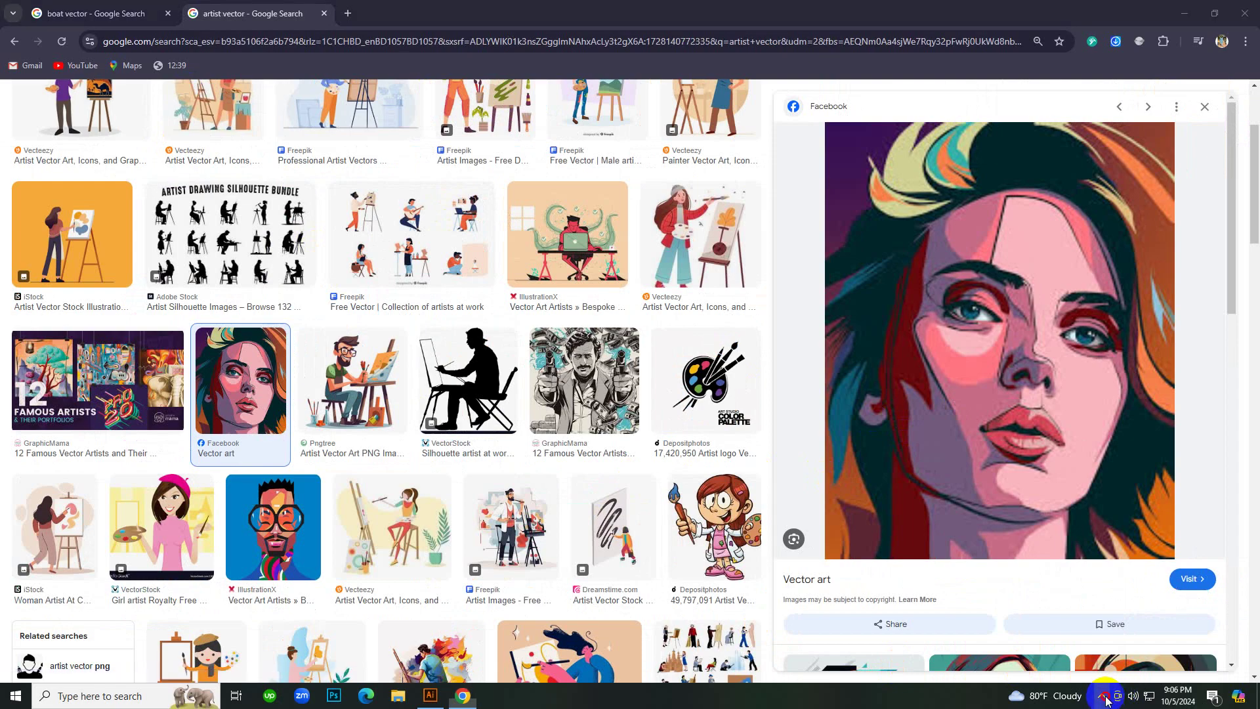
{"action": "right_click", "coordinate": [1002, 361]}
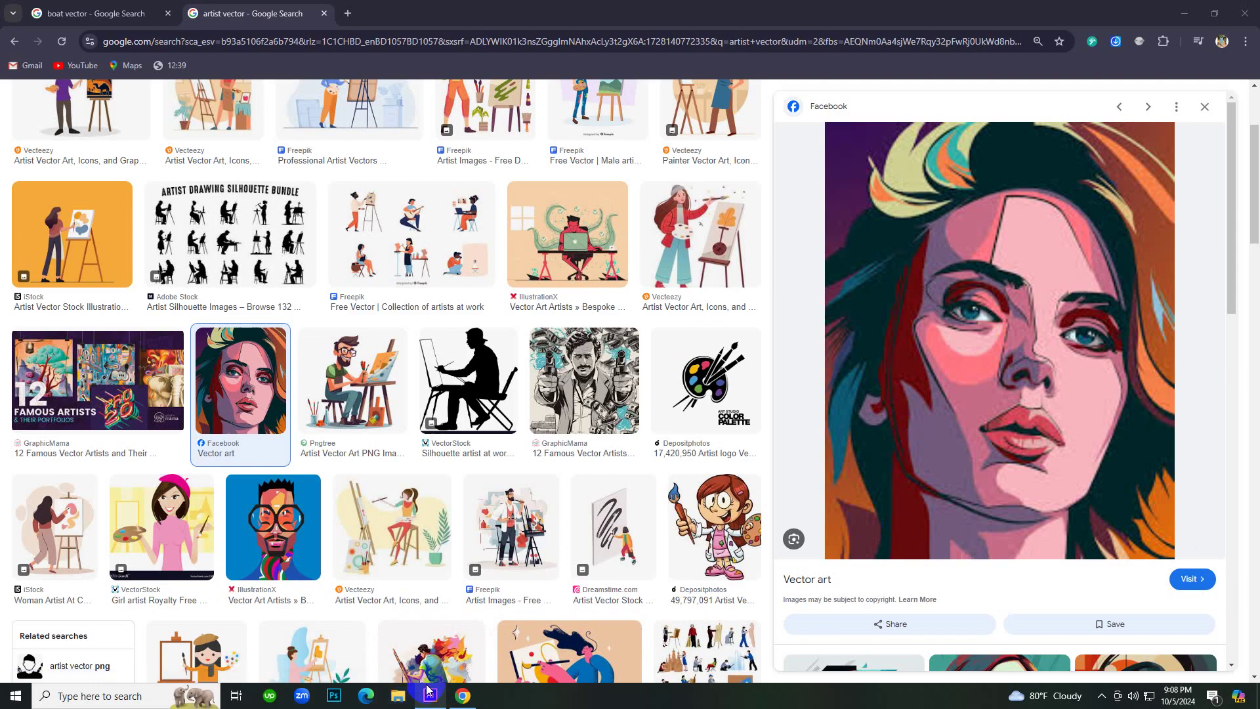
Switch to File Explorer and open the 6TH MILESTONE folder inside Germany on New Volume (E:).
{"action": "left_click", "coordinate": [398, 695]}
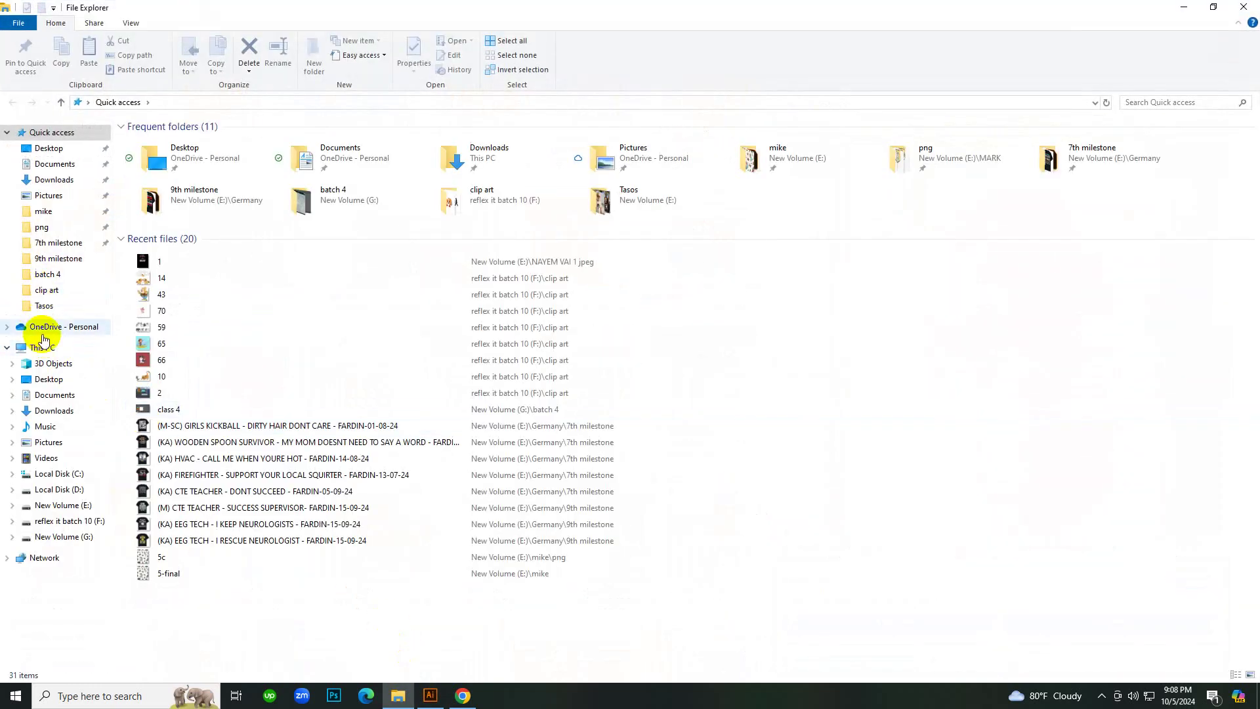
{"action": "left_click", "coordinate": [63, 504]}
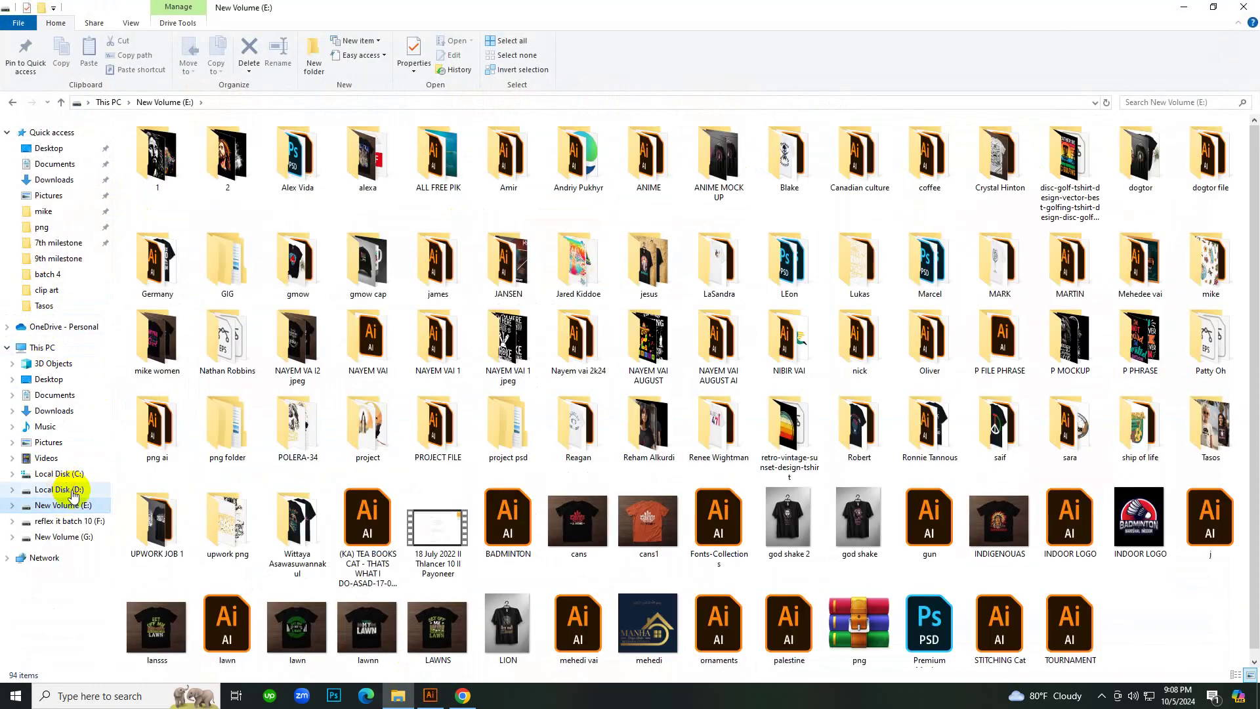
{"action": "double_click", "coordinate": [164, 292]}
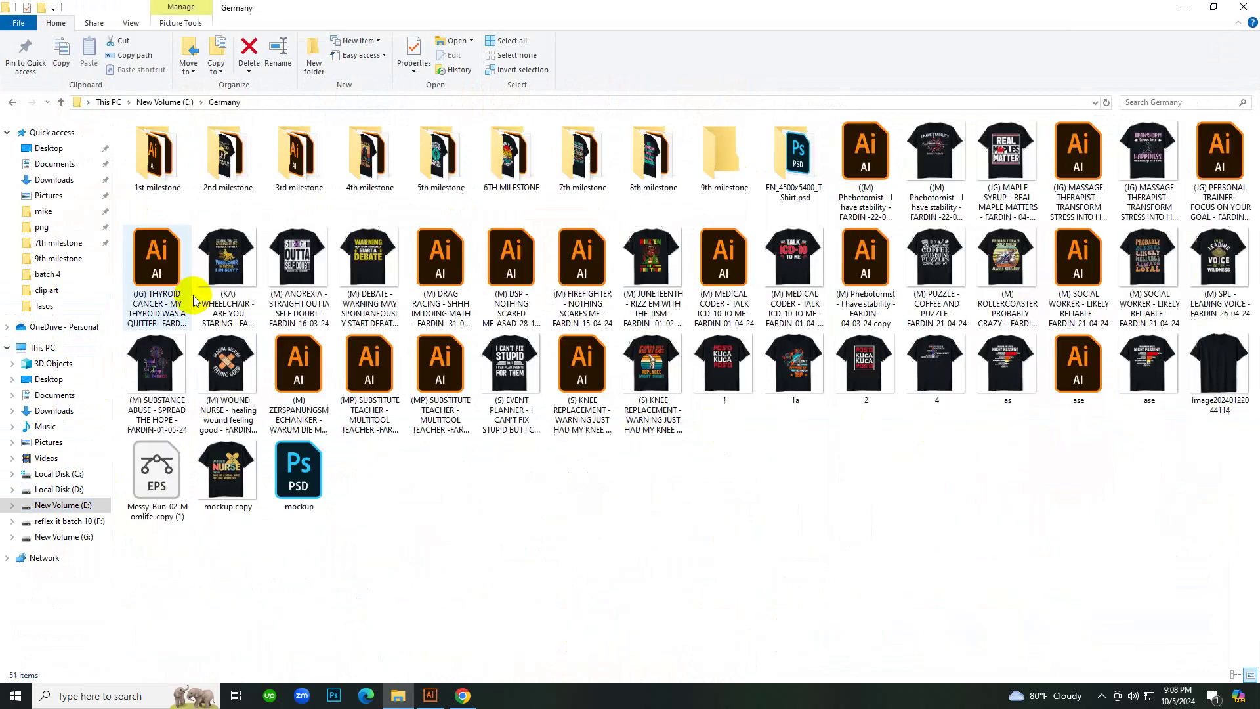
{"action": "double_click", "coordinate": [515, 155]}
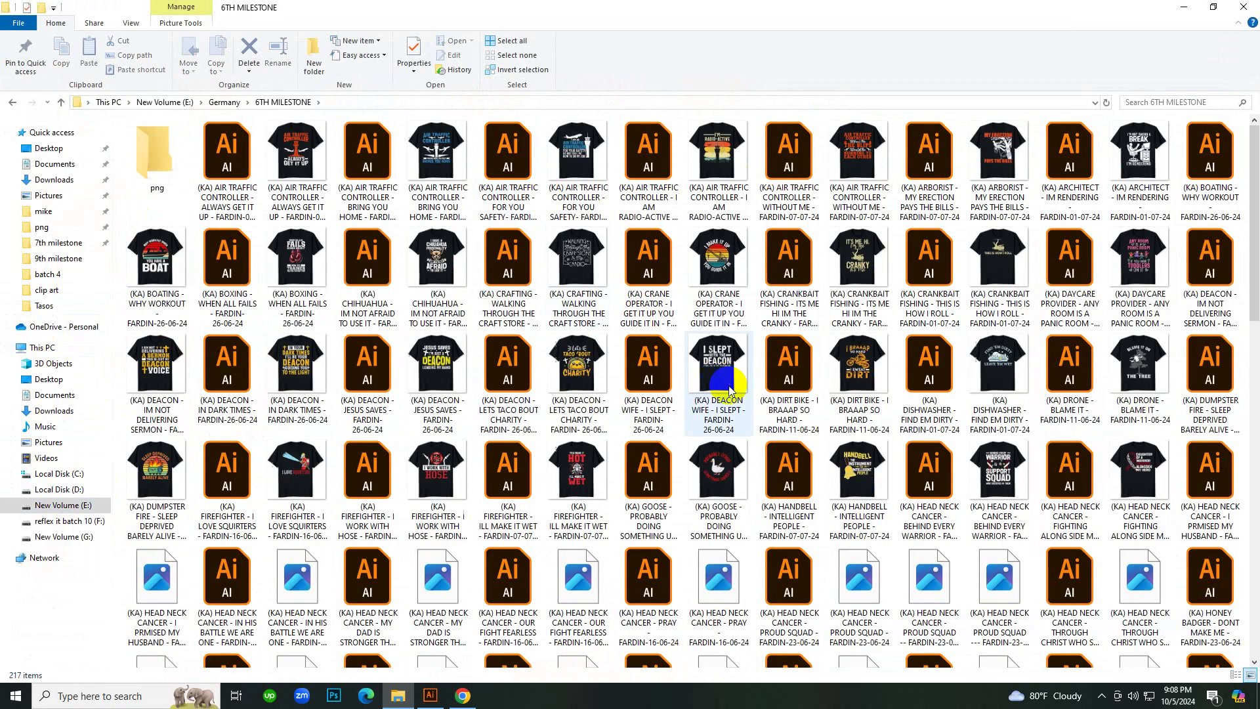
Browse the T-shirt designs in the folder and open the INHALE EXHALE unicorn mockup image.
{"action": "scroll", "coordinate": [729, 388], "scroll_direction": "down", "scroll_amount": 12}
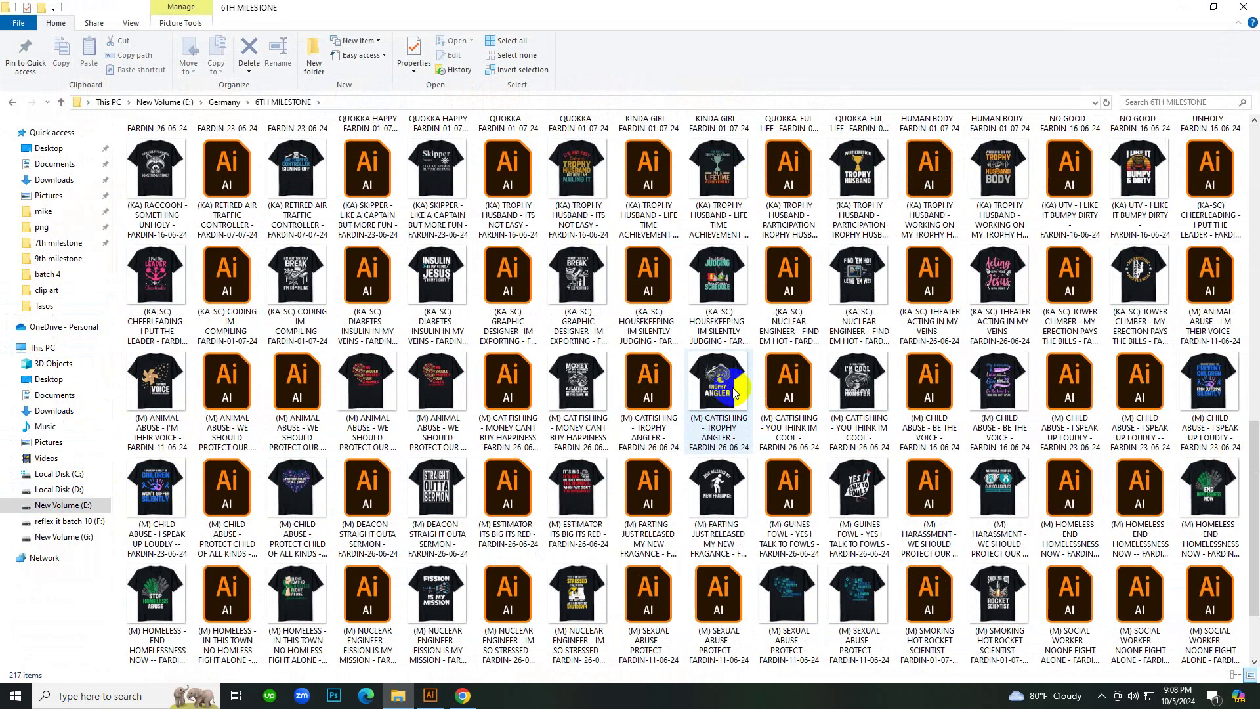
{"action": "scroll", "coordinate": [735, 392], "scroll_direction": "down", "scroll_amount": 2}
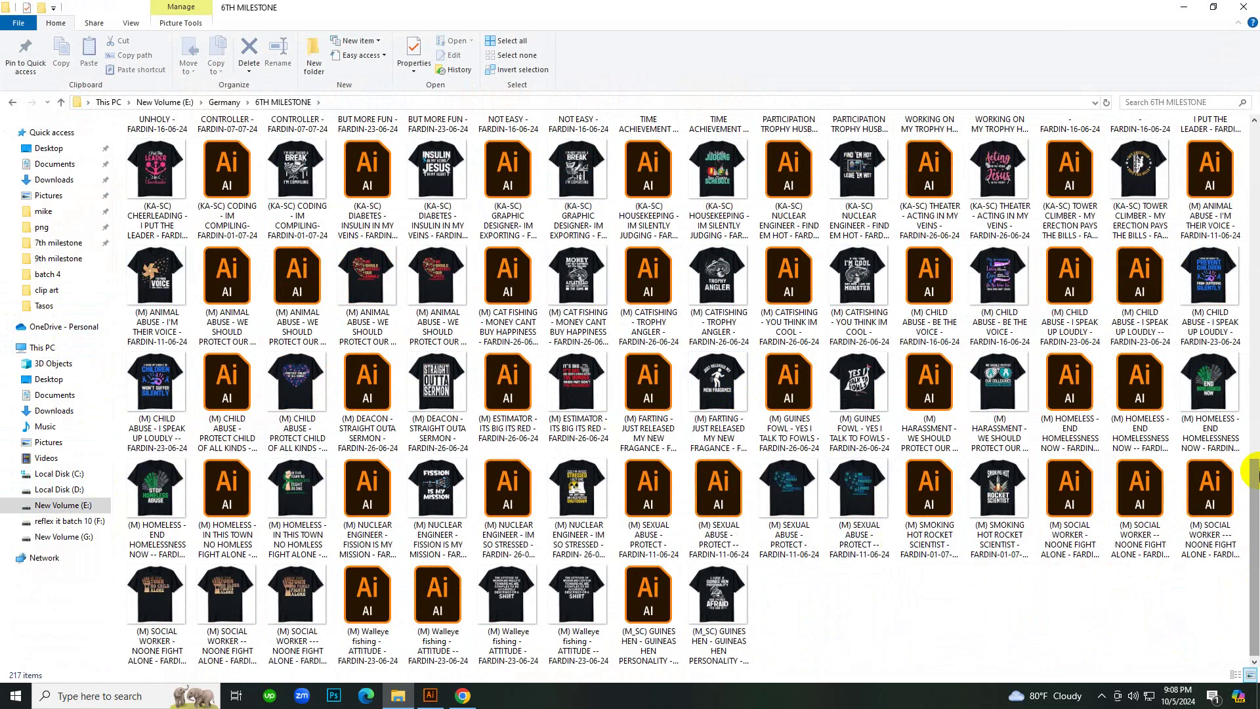
{"action": "left_click", "coordinate": [1216, 525]}
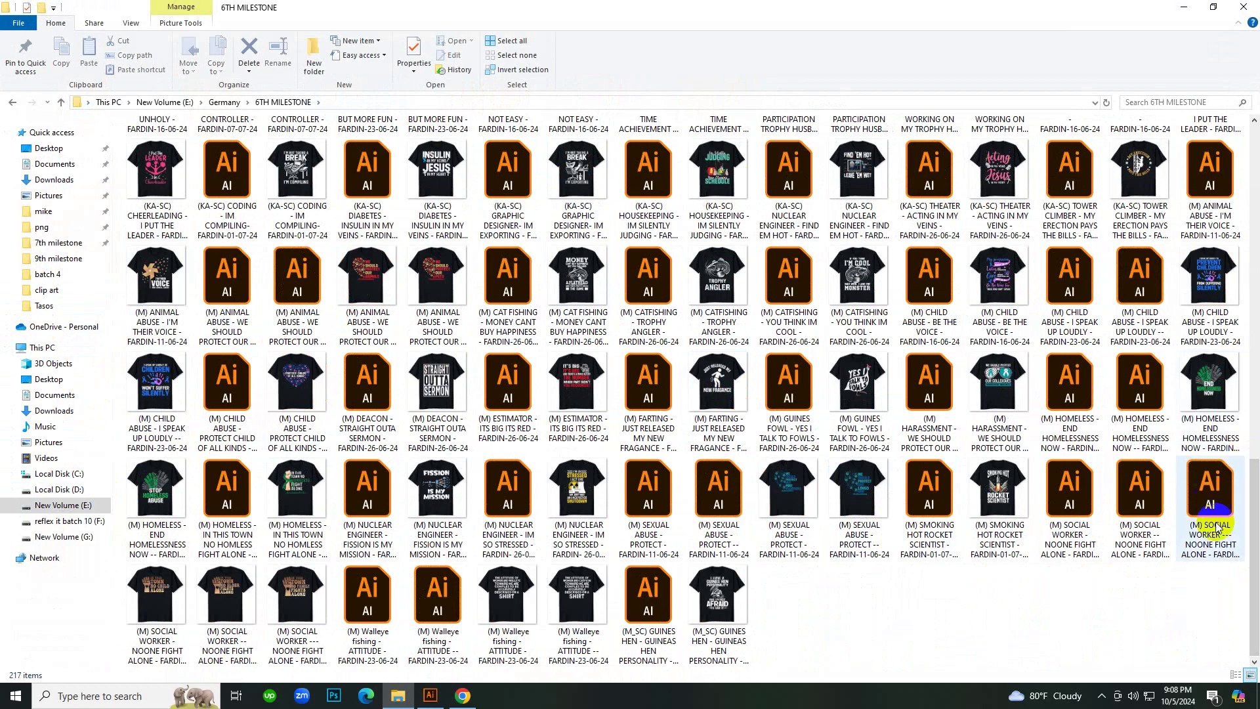
{"action": "left_click_drag", "start_coordinate": [1254, 492], "coordinate": [1253, 394]}
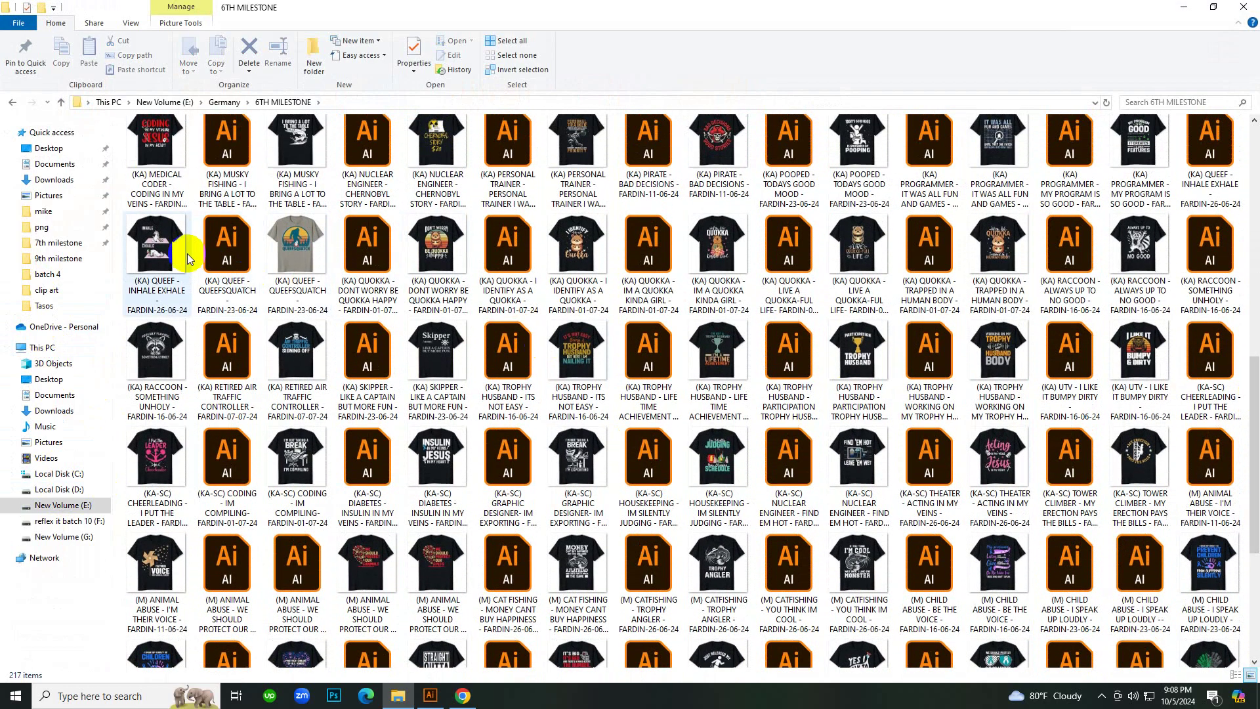
{"action": "double_click", "coordinate": [158, 239]}
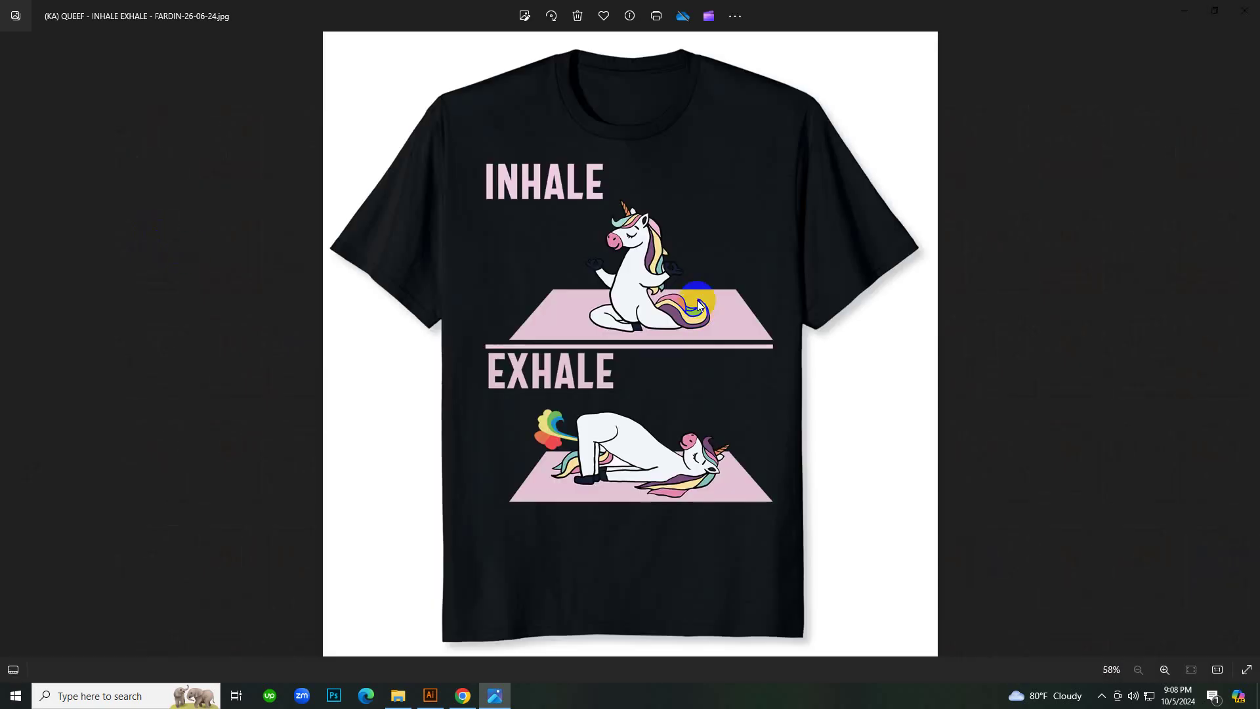
Examine the line work and flat colors of the seated unicorn under INHALE up close.
{"action": "scroll", "coordinate": [697, 298], "scroll_direction": "up", "scroll_amount": 5}
{"action": "left_click_drag", "start_coordinate": [611, 265], "coordinate": [637, 340]}
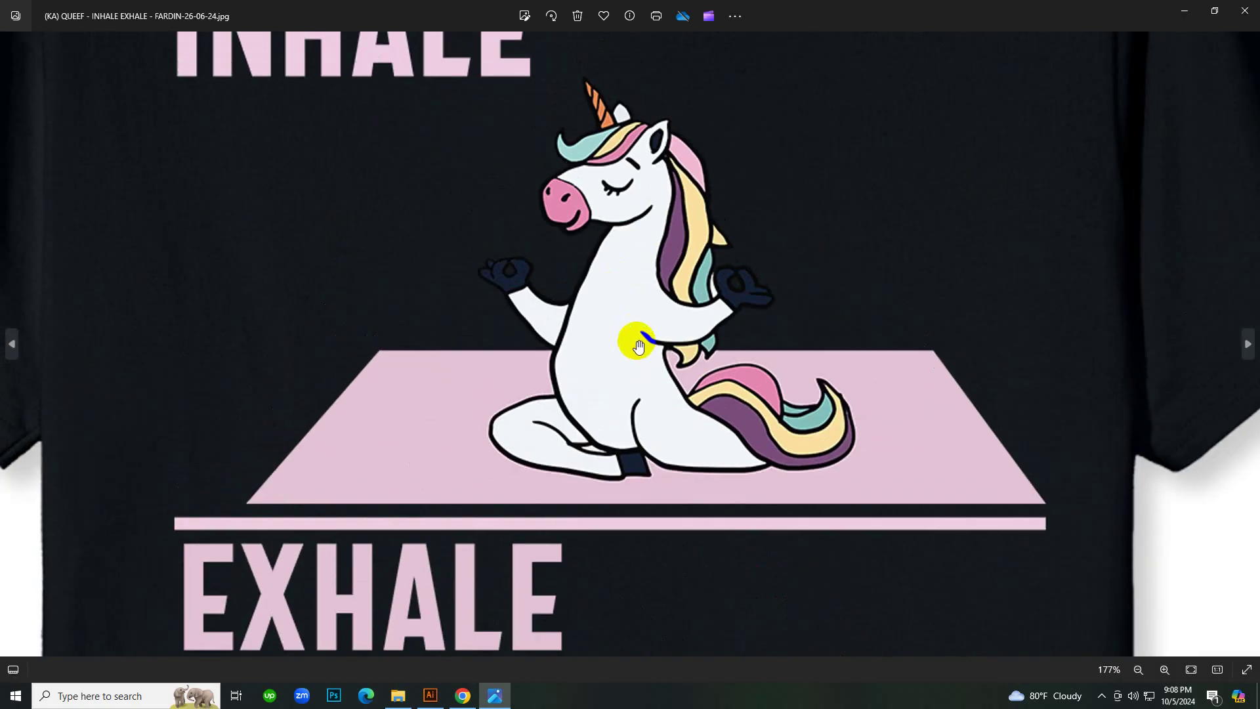
{"action": "scroll", "coordinate": [636, 334], "scroll_direction": "down", "scroll_amount": 5}
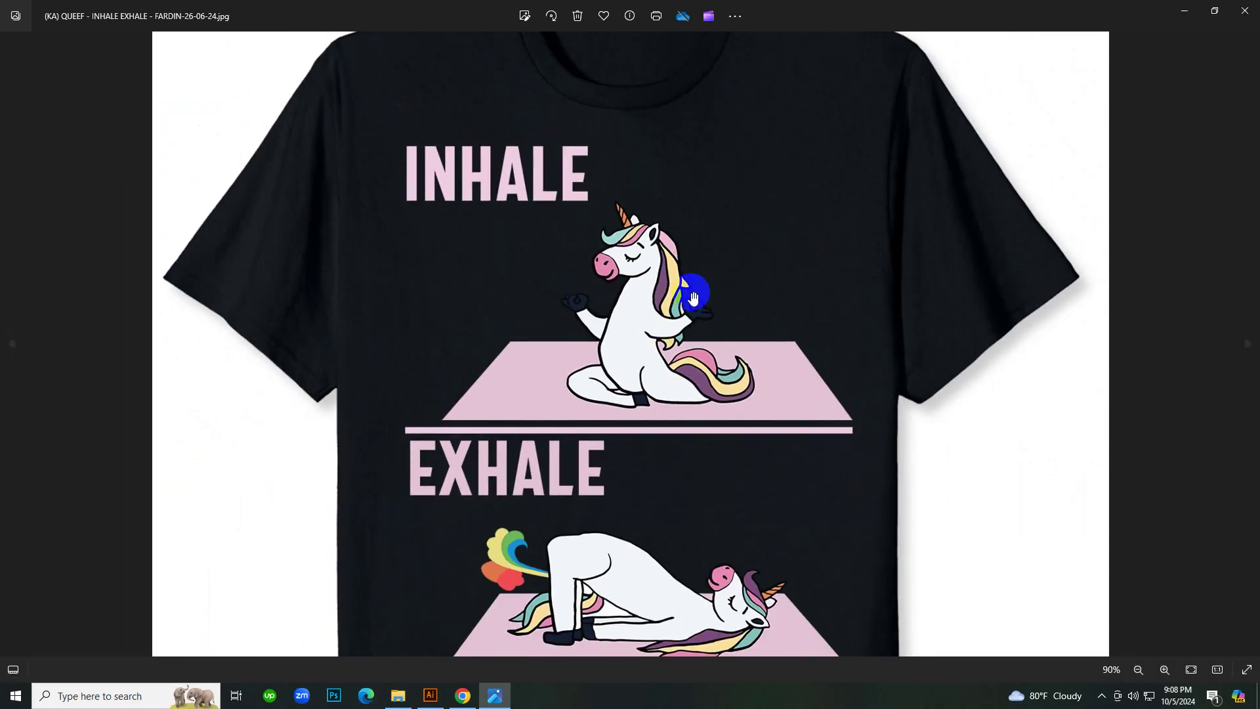
{"action": "left_click", "coordinate": [710, 289]}
{"action": "scroll", "coordinate": [659, 323], "scroll_direction": "down", "scroll_amount": 1}
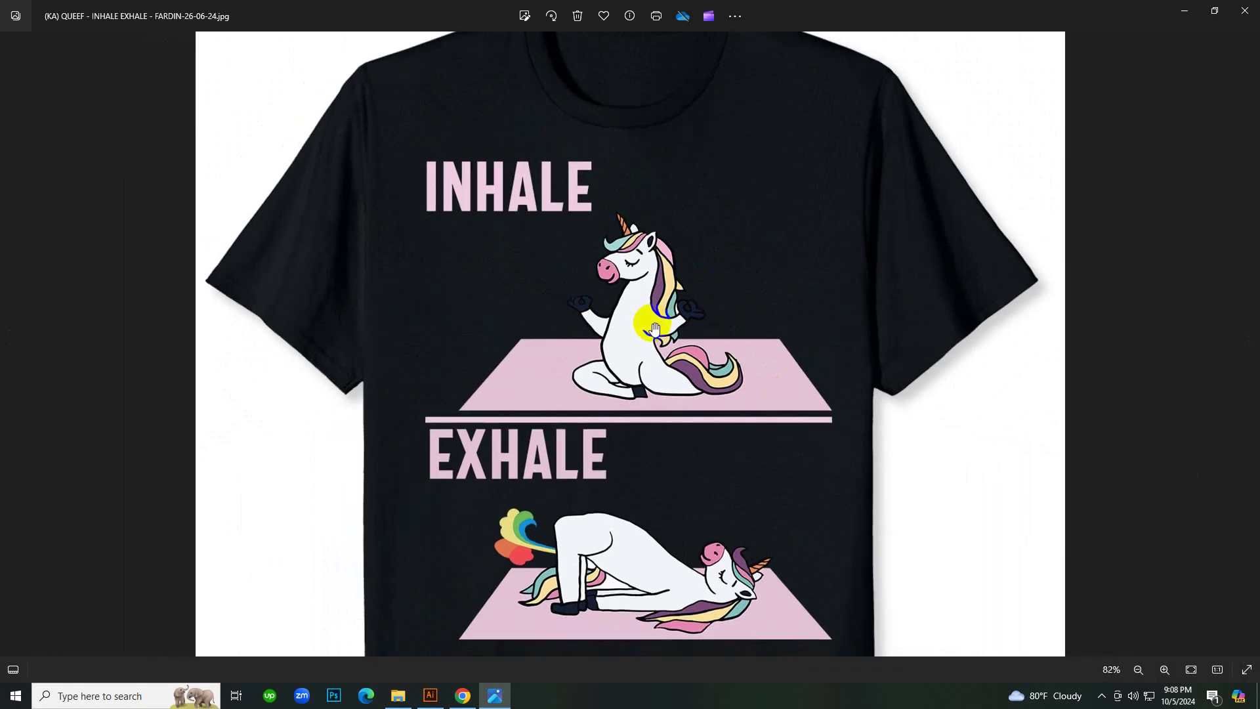
{"action": "scroll", "coordinate": [681, 354], "scroll_direction": "up", "scroll_amount": 4}
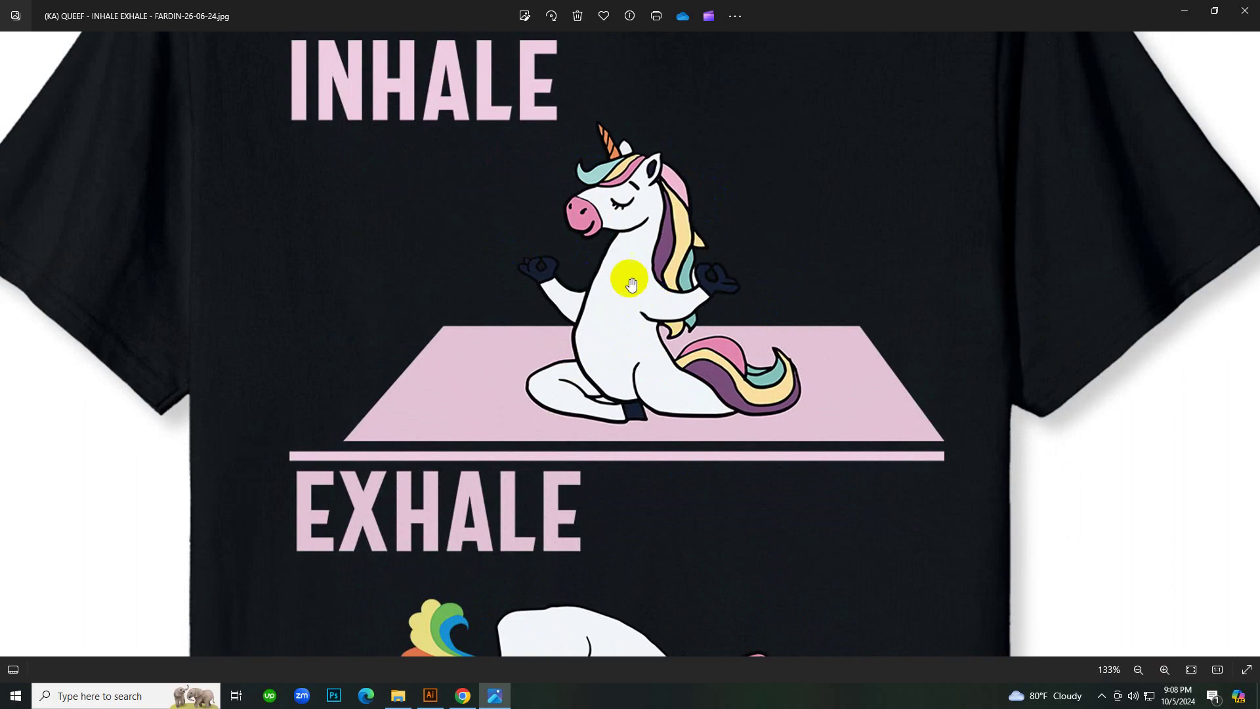
{"action": "scroll", "coordinate": [630, 276], "scroll_direction": "up", "scroll_amount": 2}
Examine the lying unicorn under EXHALE up close and compare it with the seated one.
{"action": "left_click_drag", "start_coordinate": [632, 247], "coordinate": [668, 98]}
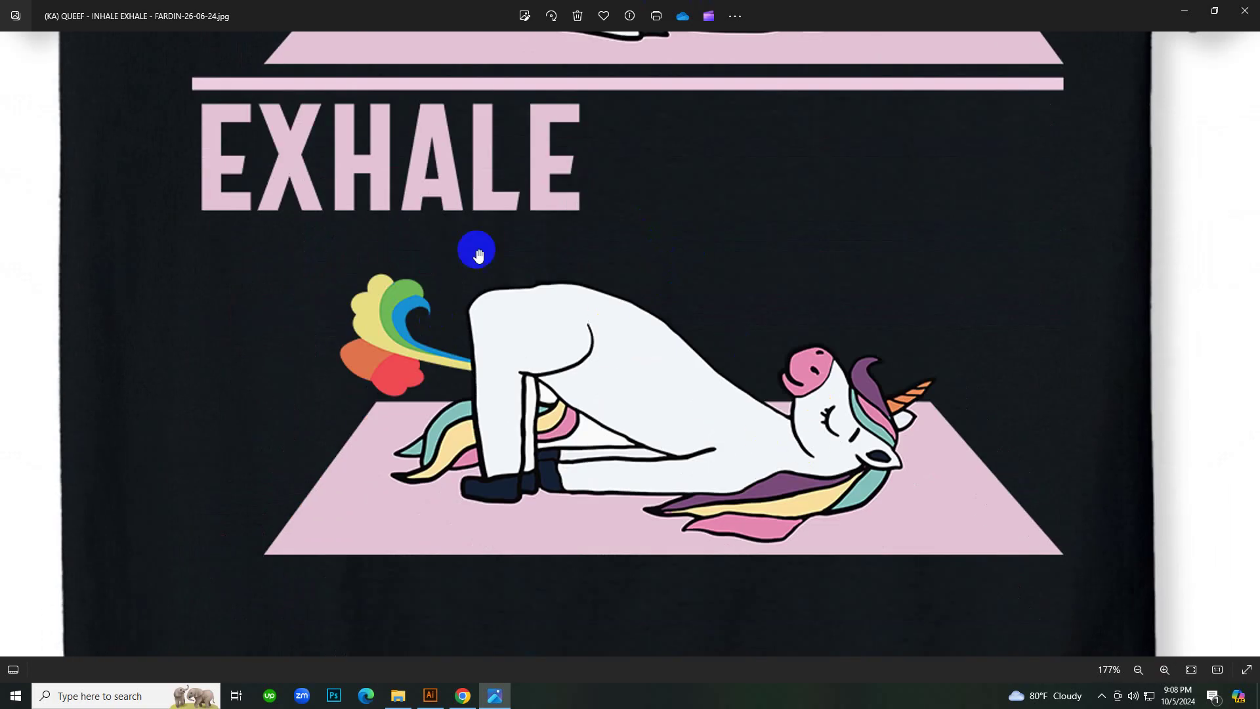
{"action": "scroll", "coordinate": [709, 387], "scroll_direction": "down", "scroll_amount": 3}
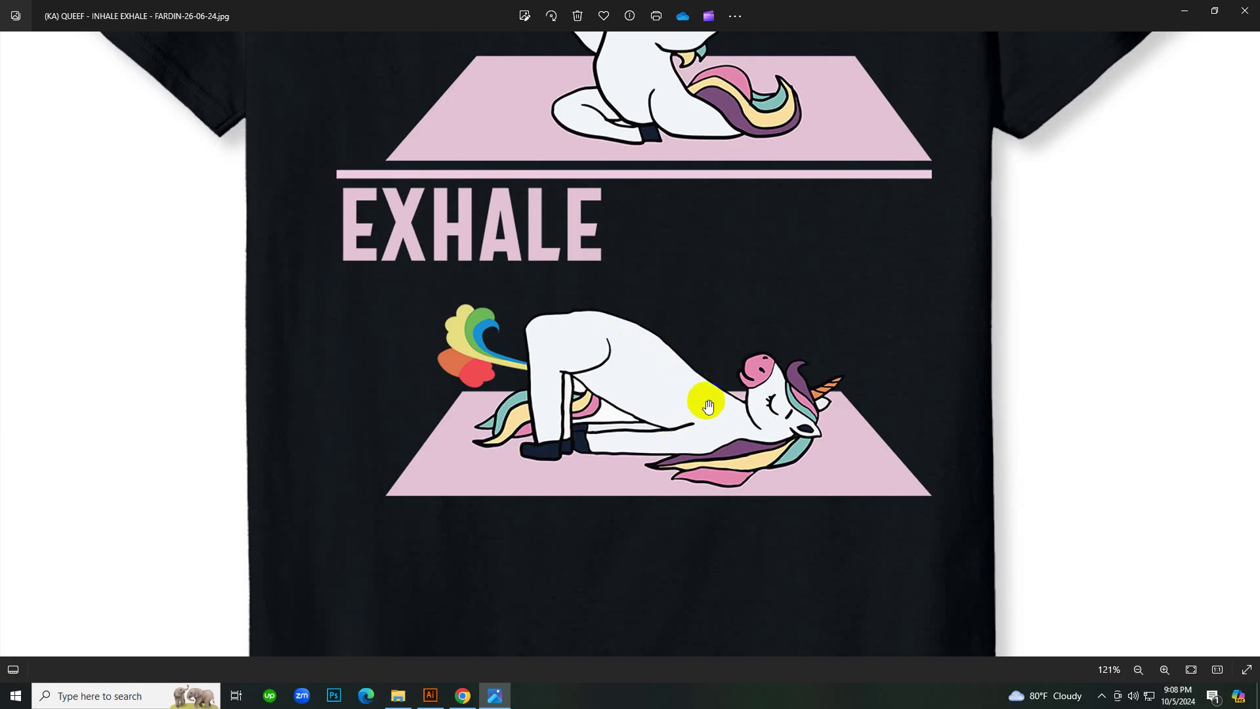
{"action": "scroll", "coordinate": [708, 407], "scroll_direction": "up", "scroll_amount": 5}
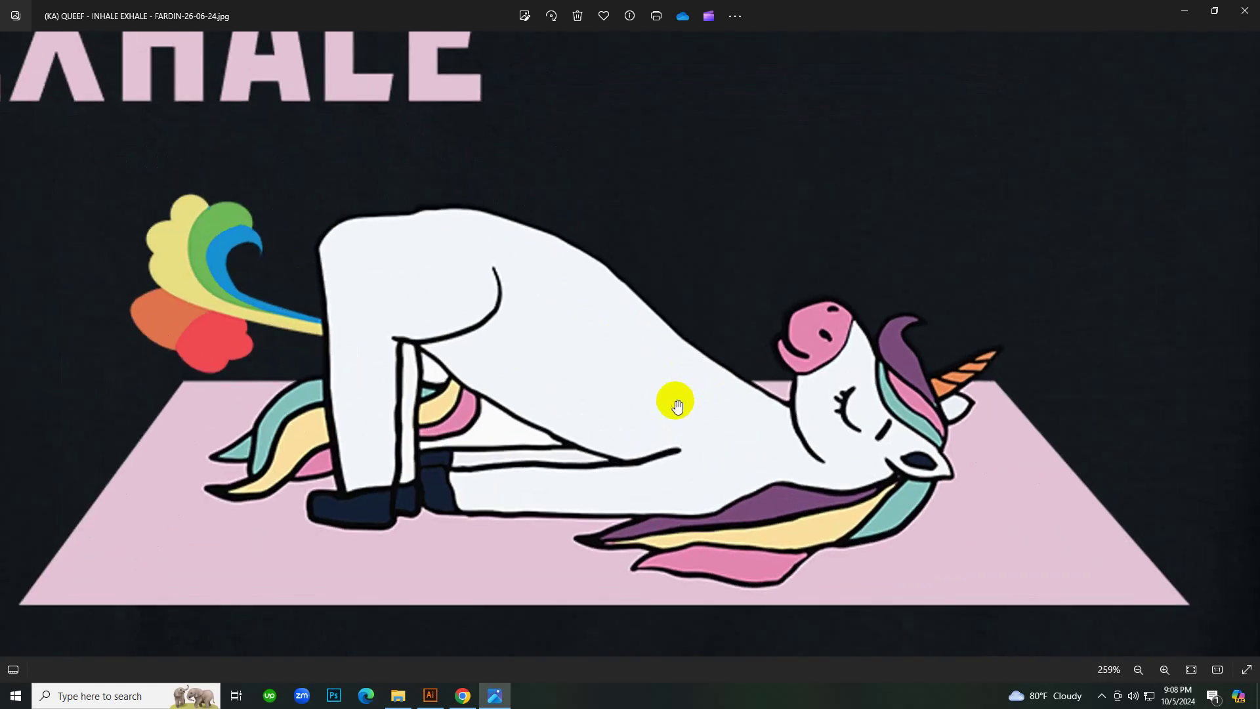
{"action": "scroll", "coordinate": [692, 155], "scroll_direction": "up", "scroll_amount": 2}
{"action": "scroll", "coordinate": [692, 155], "scroll_direction": "down", "scroll_amount": 6}
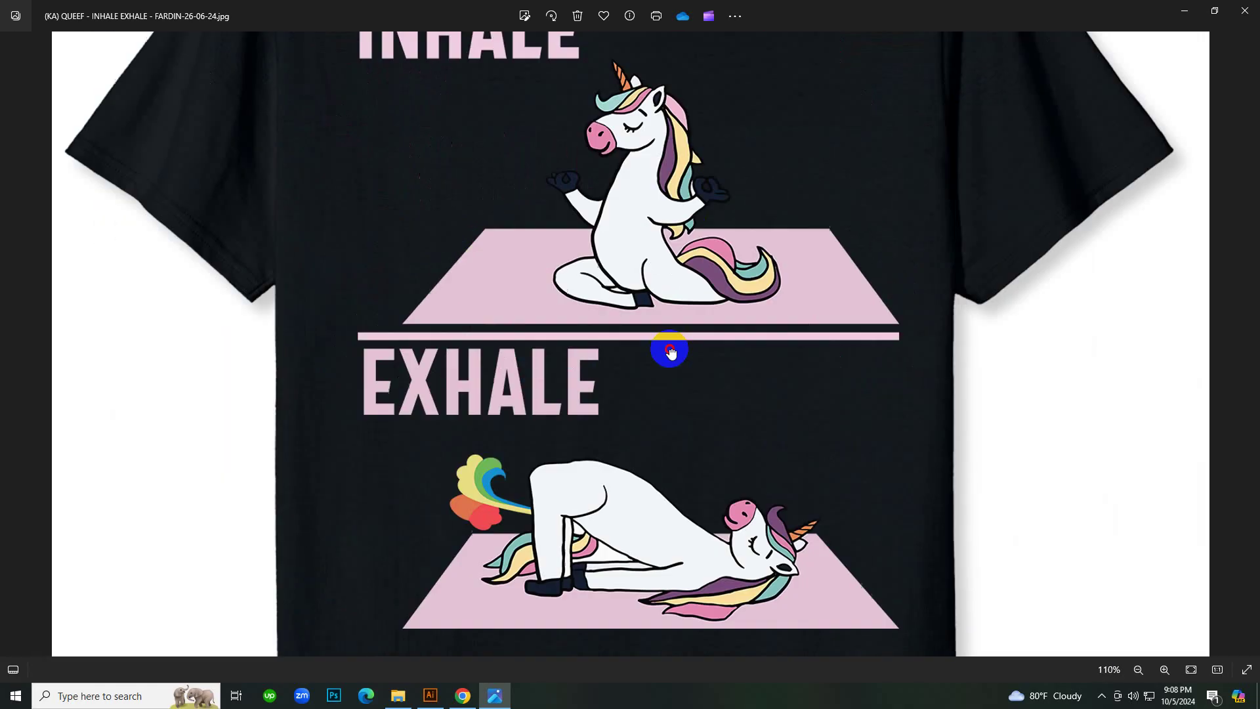
{"action": "scroll", "coordinate": [675, 258], "scroll_direction": "up", "scroll_amount": 3}
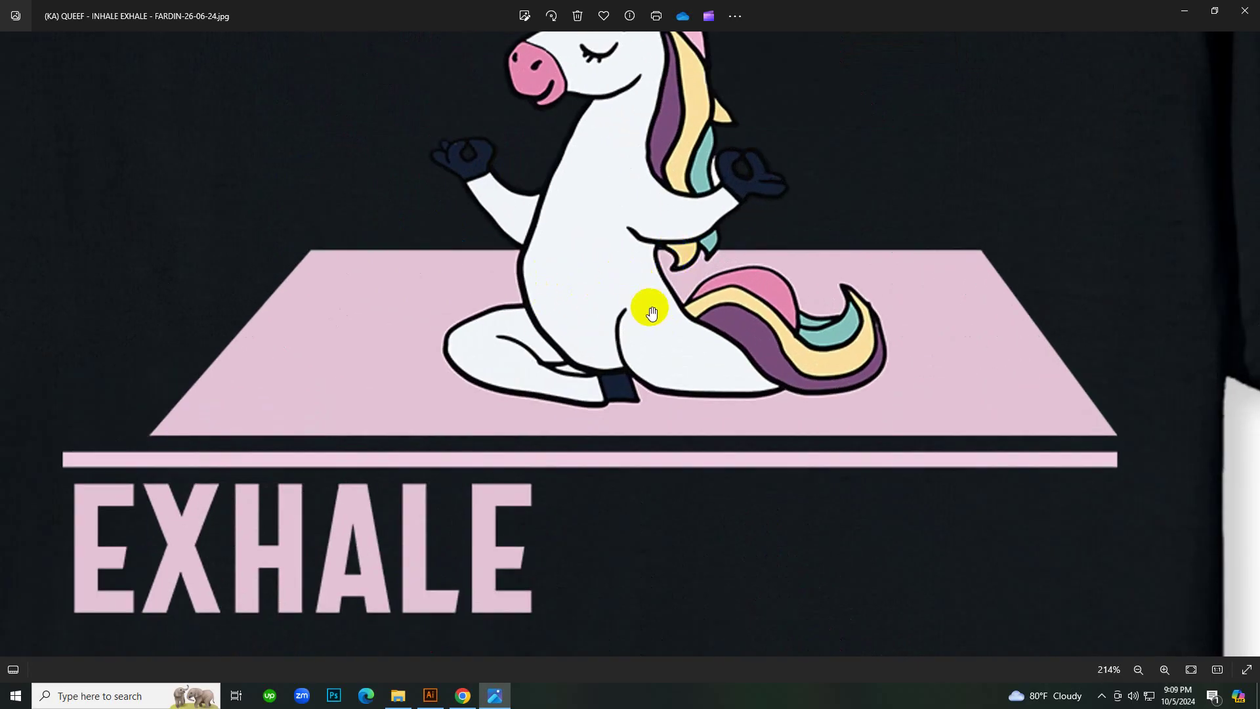
Close the T-shirt mockup image and switch back to the boat document in Illustrator.
{"action": "left_click", "coordinate": [516, 279]}
{"action": "left_click", "coordinate": [1245, 10]}
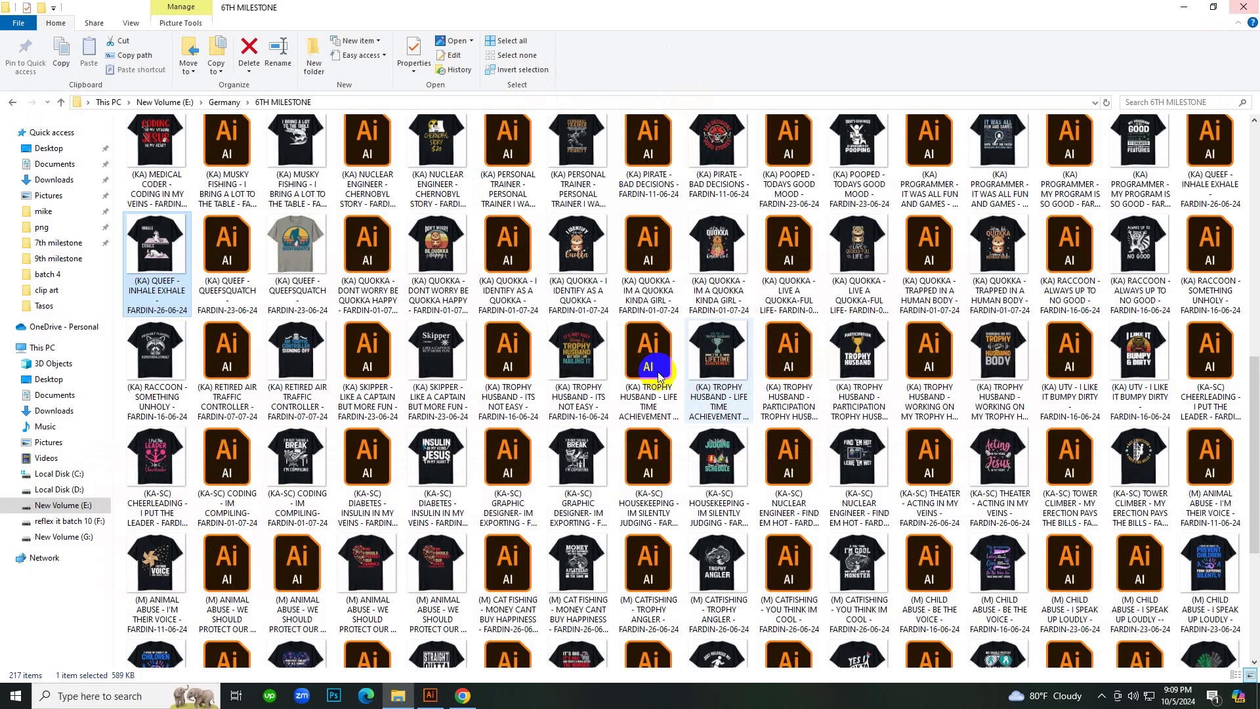
{"action": "left_click", "coordinate": [430, 695]}
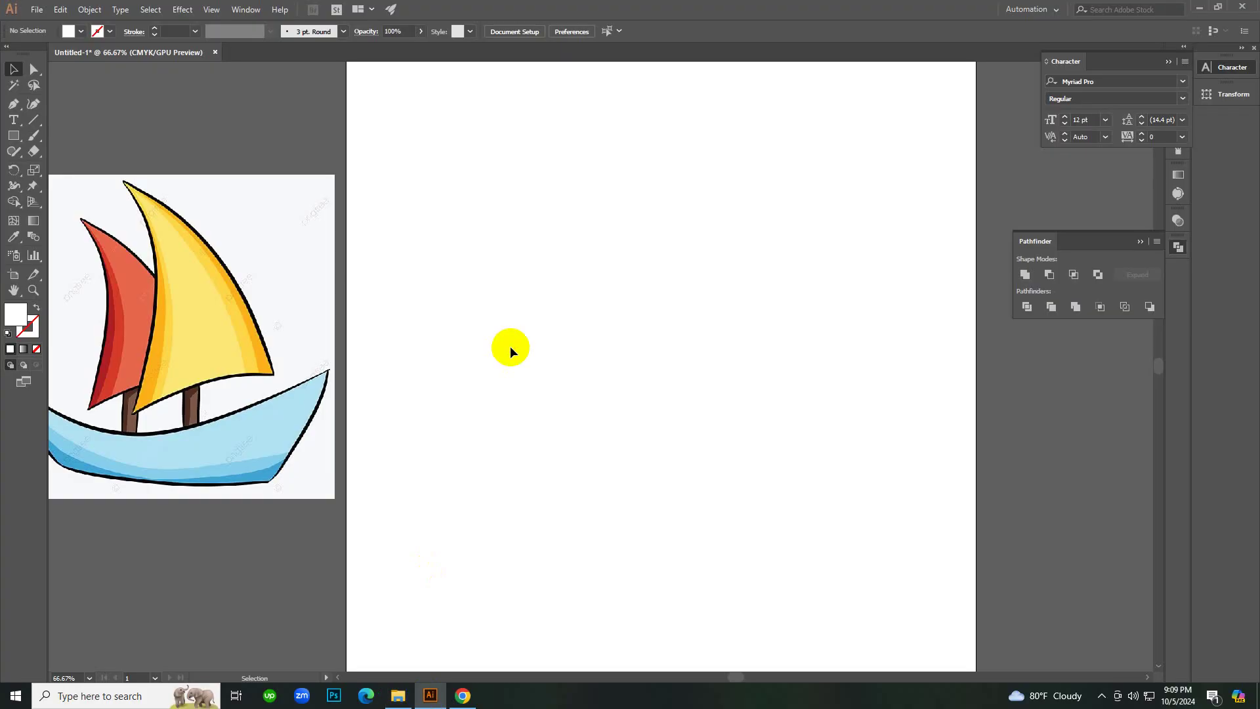
Move the sailboat image onto the artboard, and copy the red and yellow sailboat picture from the boat vector results in Chrome.
{"action": "left_click_drag", "start_coordinate": [262, 365], "coordinate": [676, 350]}
{"action": "left_click", "coordinate": [463, 697]}
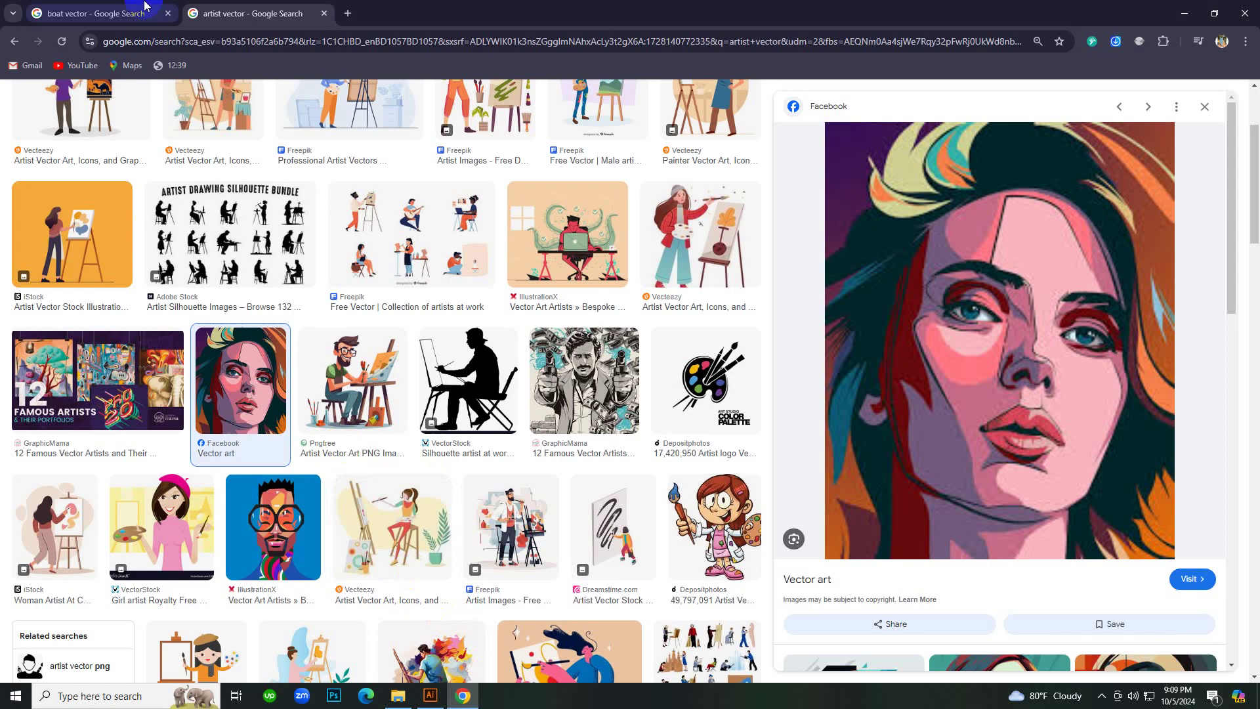
{"action": "left_click", "coordinate": [92, 13]}
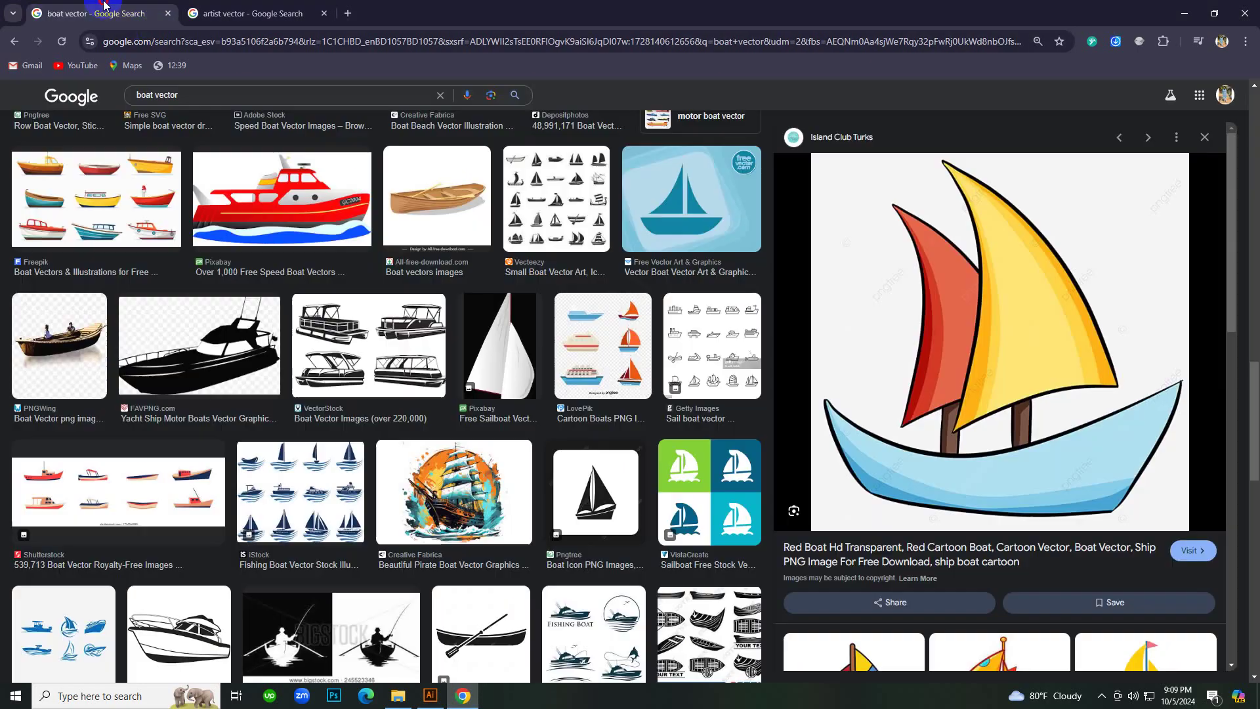
{"action": "right_click", "coordinate": [998, 248]}
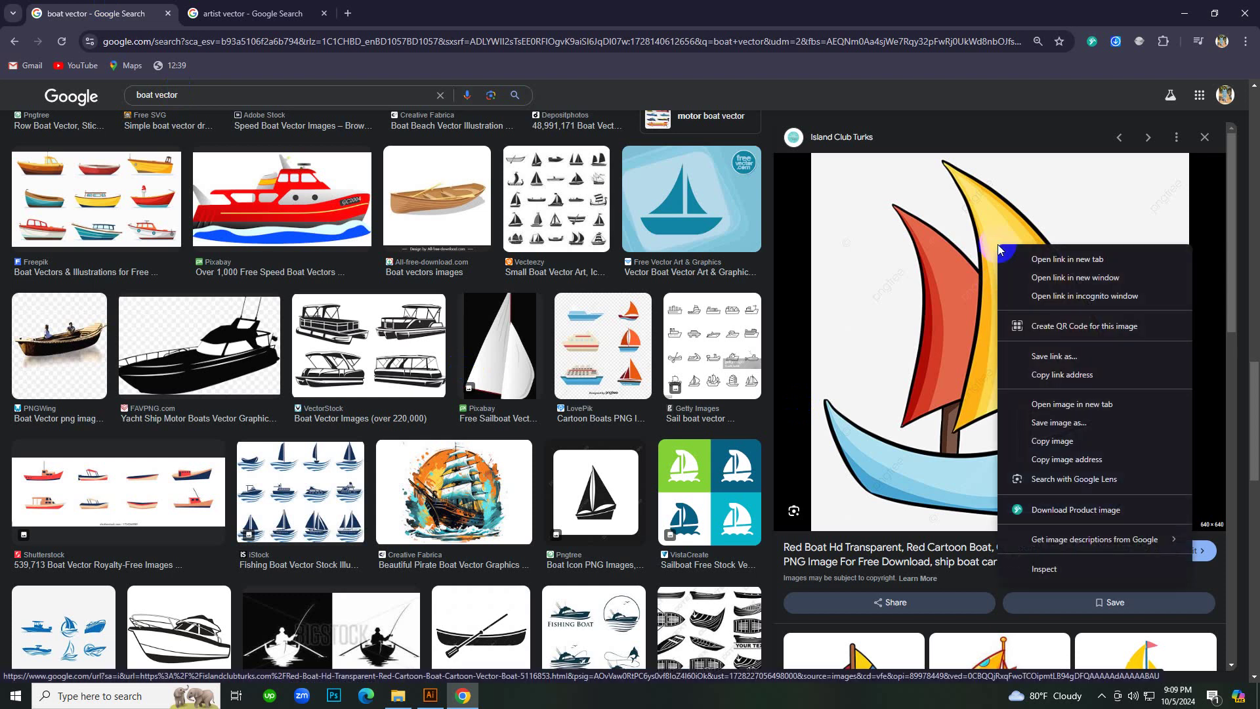
{"action": "left_click", "coordinate": [1056, 441]}
{"action": "scroll", "coordinate": [965, 551], "scroll_direction": "down", "scroll_amount": 2}
{"action": "scroll", "coordinate": [964, 555], "scroll_direction": "down", "scroll_amount": 3}
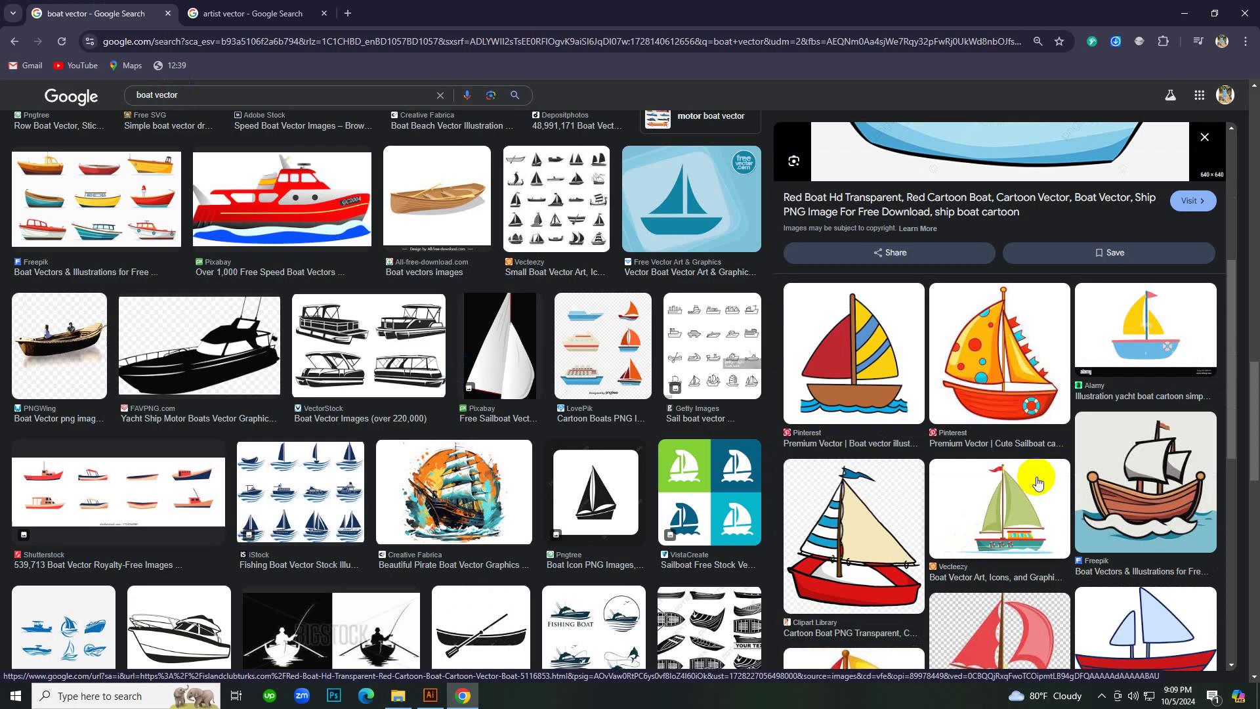
{"action": "scroll", "coordinate": [1024, 499], "scroll_direction": "down", "scroll_amount": 5}
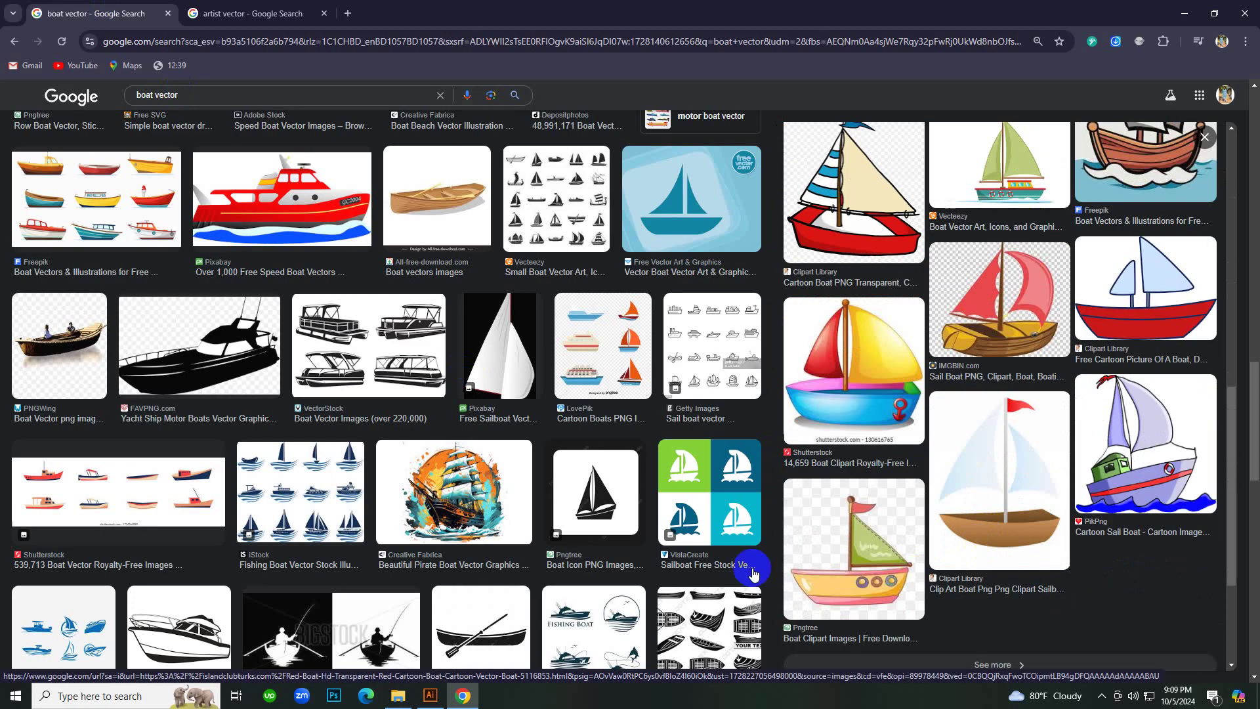
Switch back to Illustrator and move the sailboat image off the artboard, beside its left edge.
{"action": "left_click", "coordinate": [430, 695]}
{"action": "key", "text": "ctrl+v"}
{"action": "left_click", "coordinate": [323, 356]}
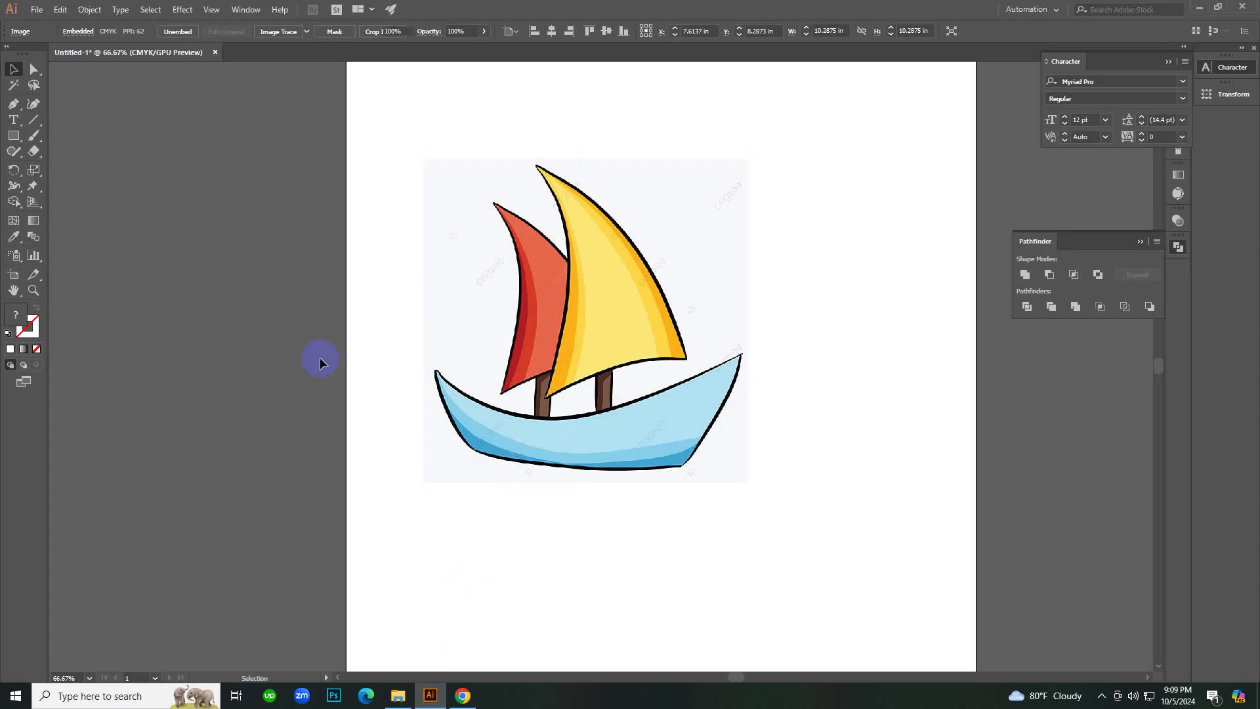
{"action": "left_click_drag", "start_coordinate": [329, 276], "coordinate": [725, 576]}
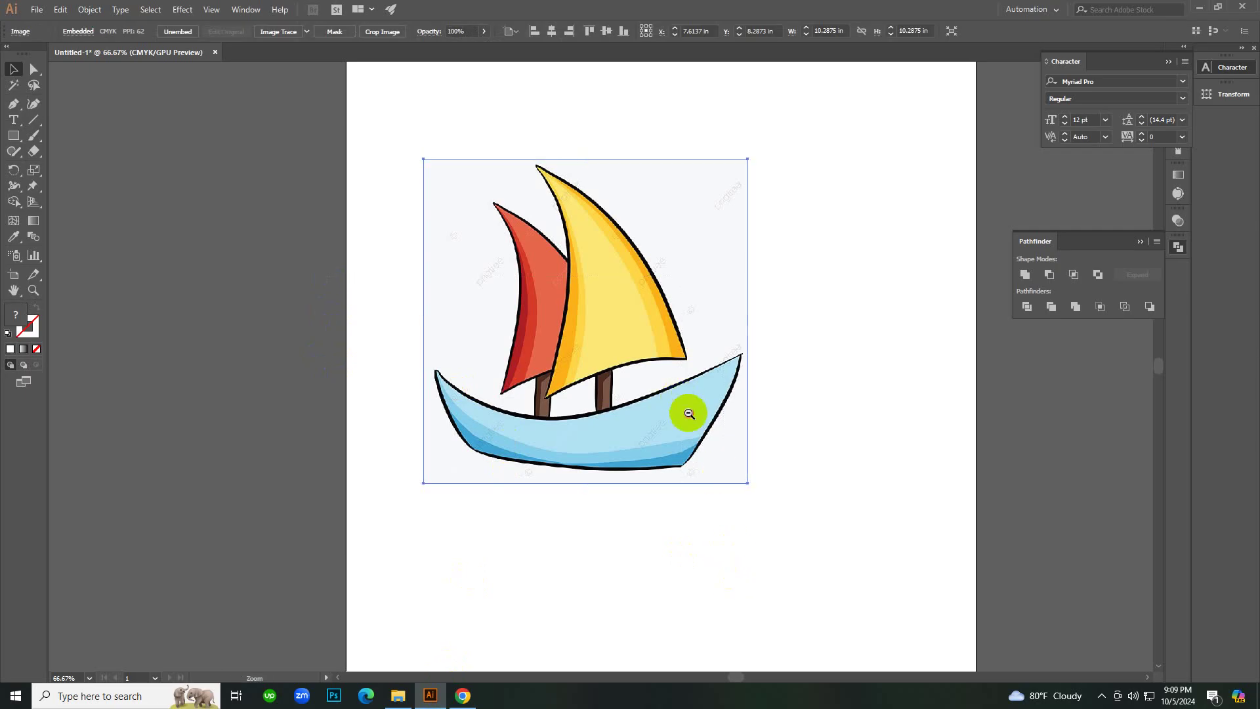
{"action": "key", "text": "ctrl+minus"}
{"action": "left_click_drag", "start_coordinate": [641, 352], "coordinate": [300, 314]}
{"action": "left_click", "coordinate": [518, 328]}
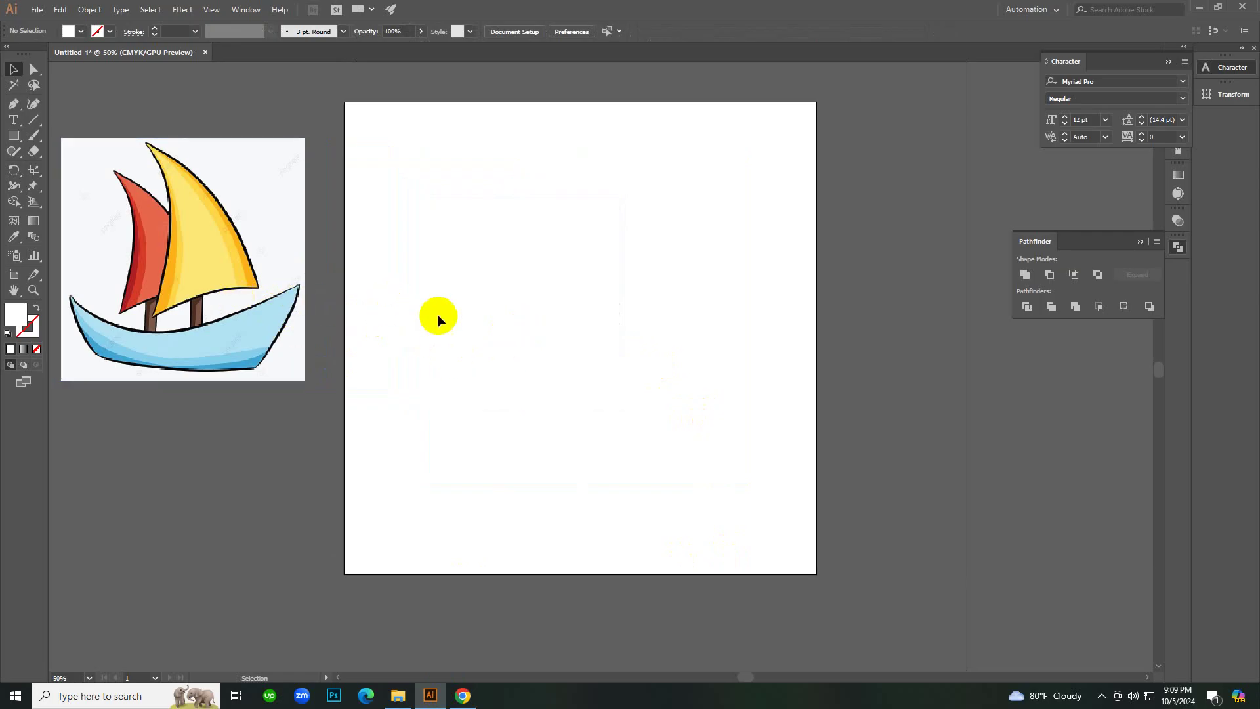
Draw a circle about 3.56 in wide near the artboard's center and fill it with the light yellow sampled from the sail.
{"action": "key", "text": "l"}
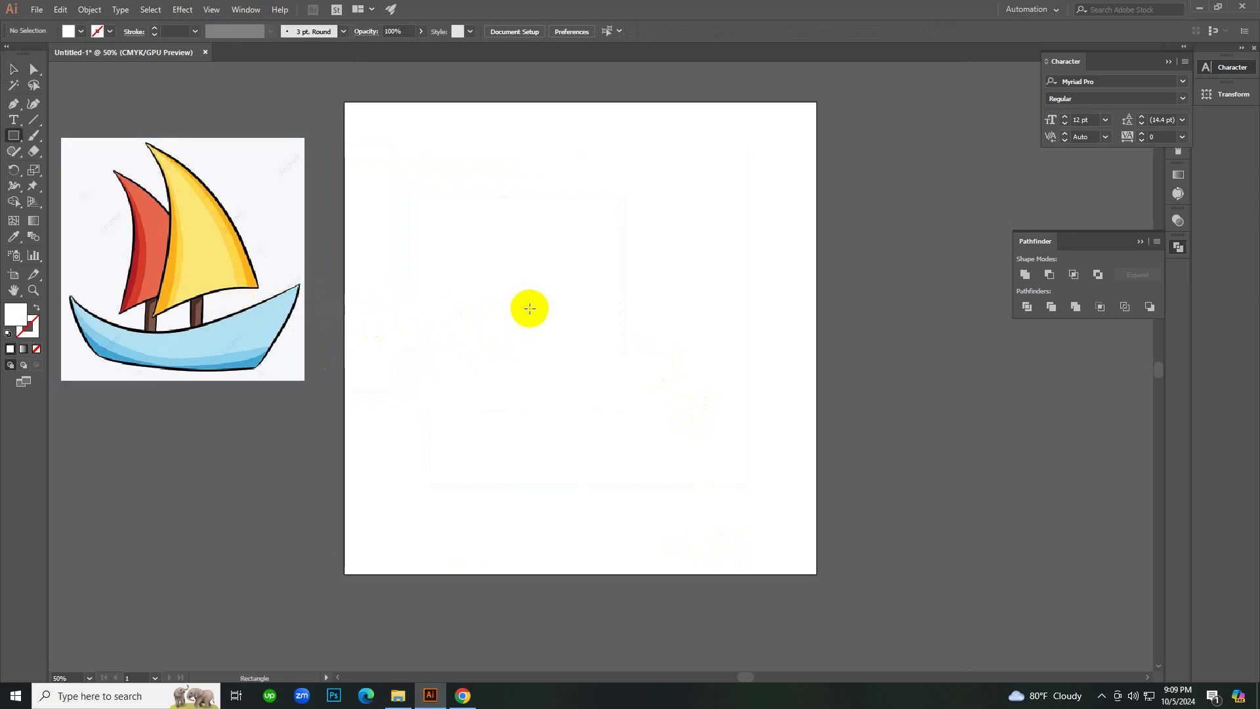
{"action": "left_click_drag", "start_coordinate": [573, 332], "coordinate": [609, 375]}
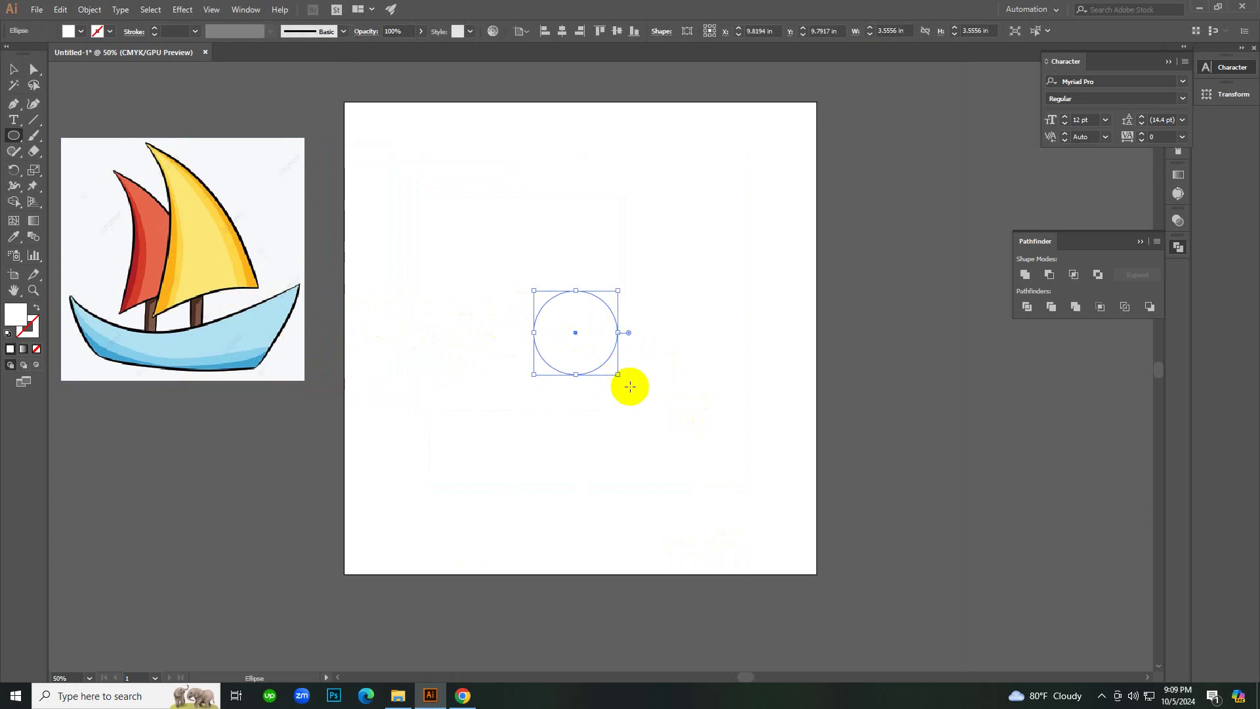
{"action": "key", "text": "c"}
{"action": "key", "text": "v"}
{"action": "key", "text": "shift+x"}
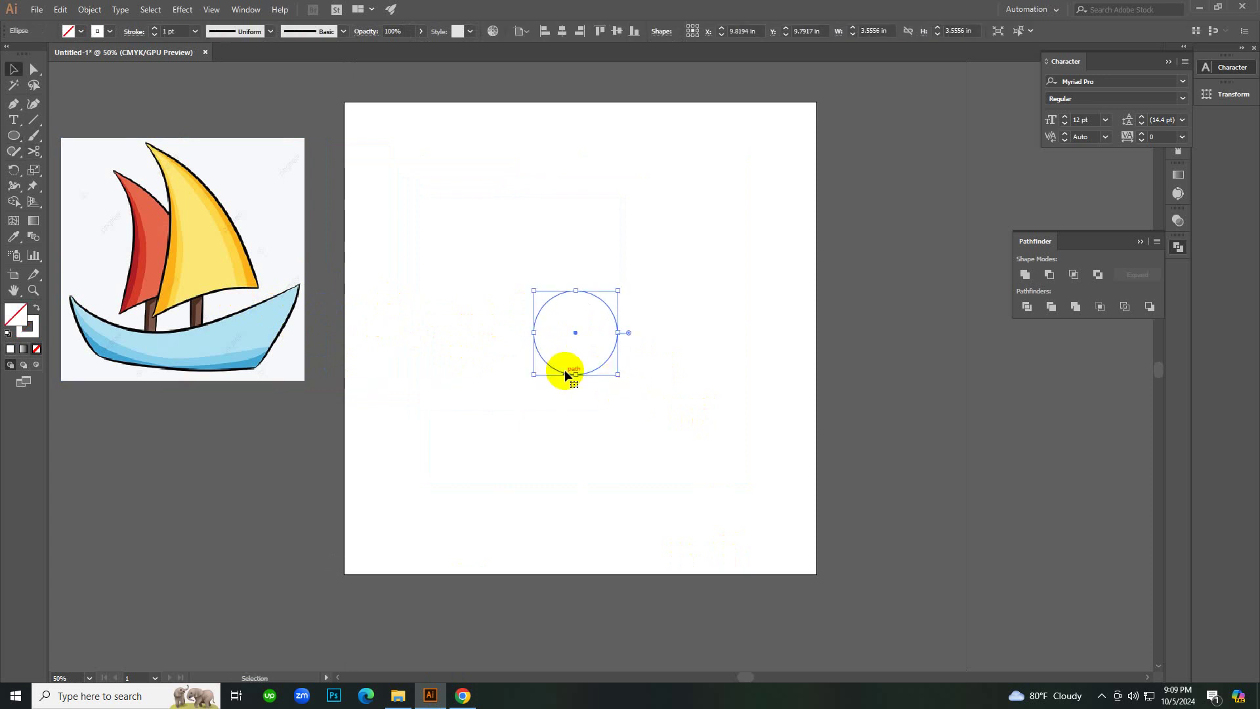
{"action": "key", "text": "i"}
{"action": "left_click", "coordinate": [246, 255]}
{"action": "key", "text": "v"}
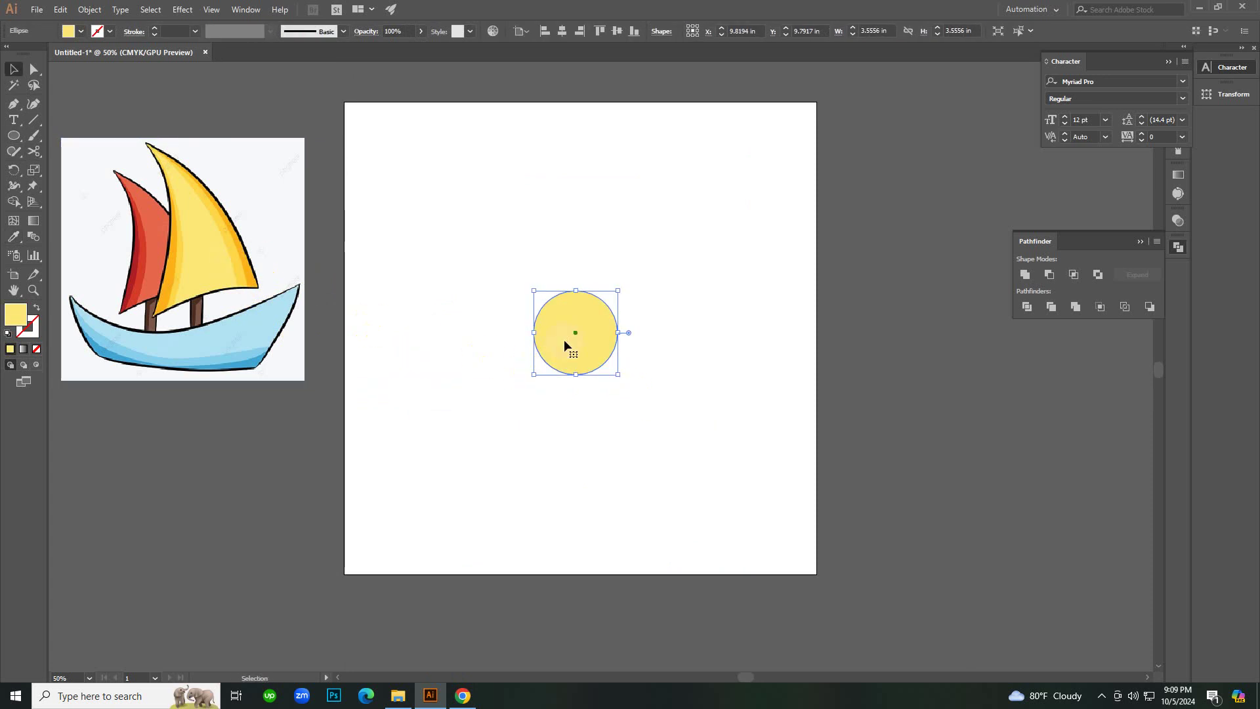
Enlarge the yellow circle proportionally from its center to about 17.89 in across.
{"action": "left_click_drag", "start_coordinate": [444, 272], "coordinate": [555, 357]}
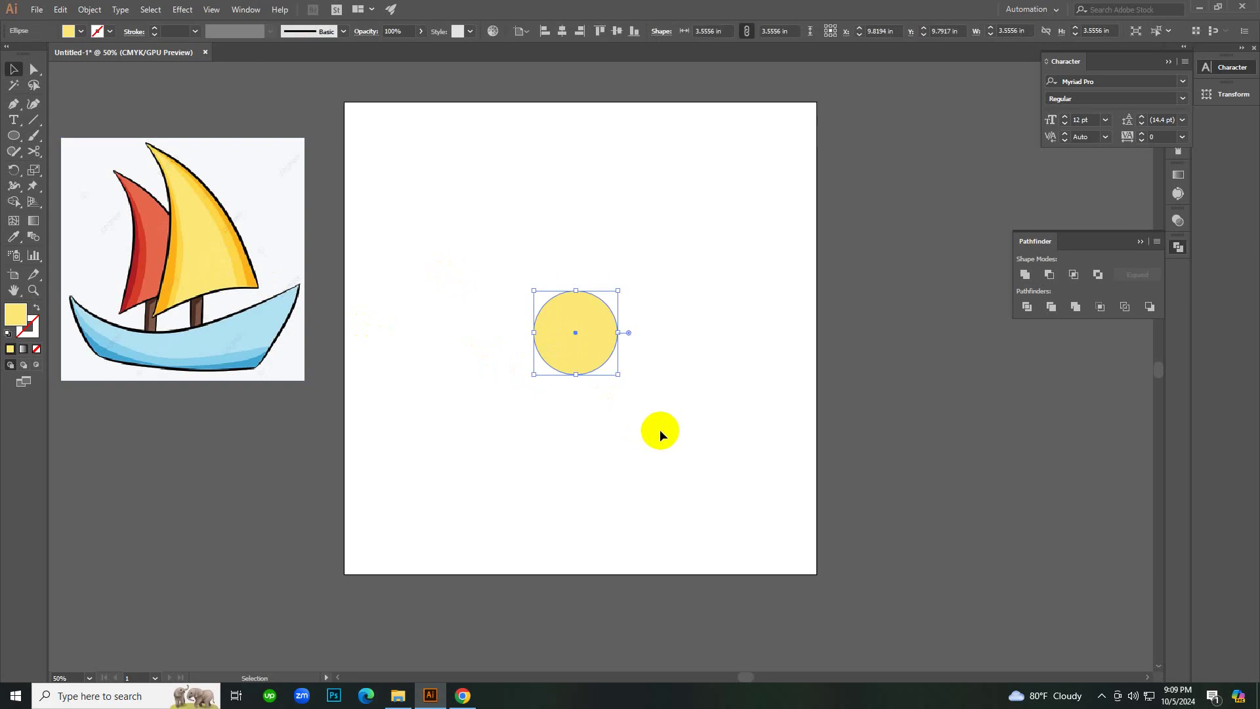
{"action": "left_click", "coordinate": [660, 429]}
{"action": "left_click_drag", "start_coordinate": [442, 216], "coordinate": [765, 522]}
{"action": "left_click_drag", "start_coordinate": [619, 376], "coordinate": [788, 571]}
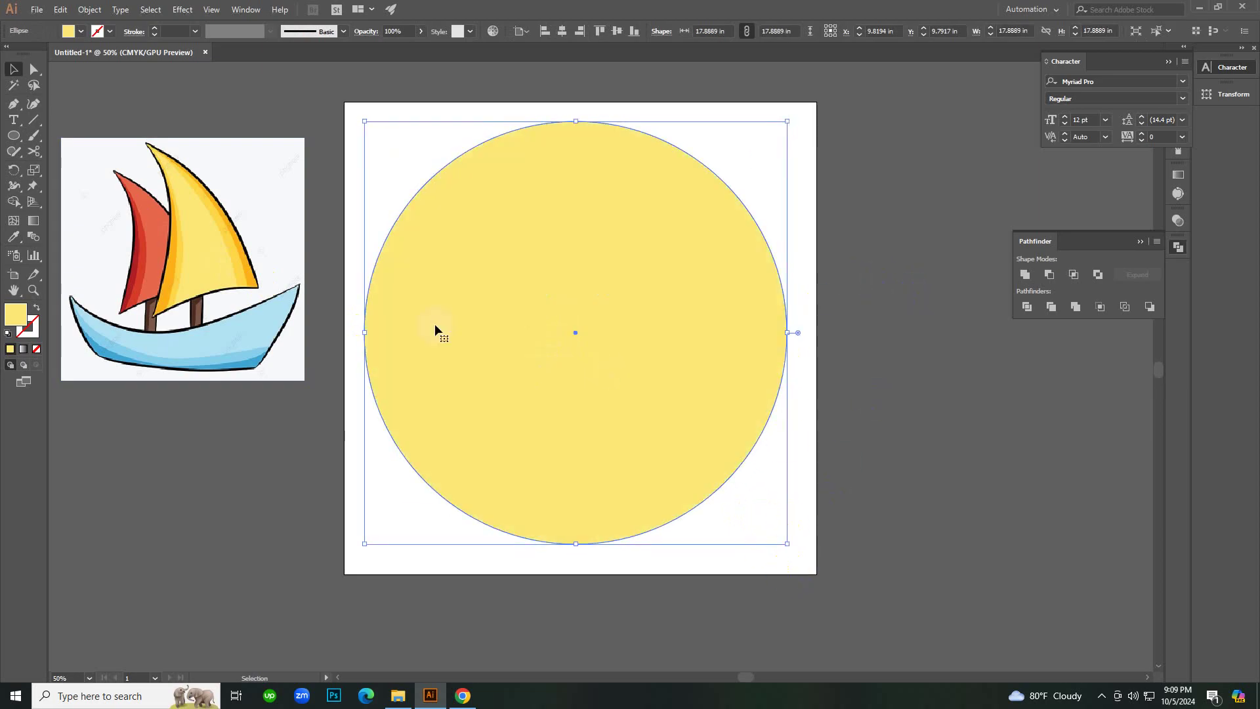
{"action": "left_click", "coordinate": [983, 451]}
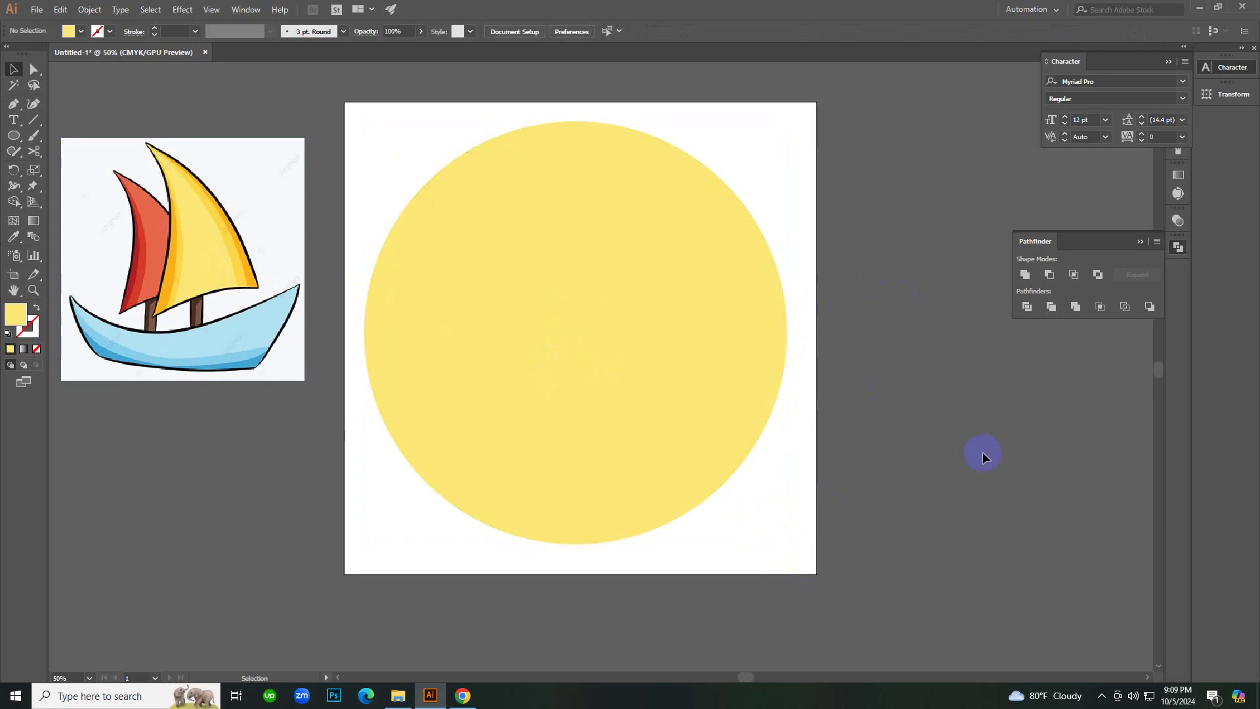
Shrink the yellow circle proportionally from its center and delete it from the artboard.
{"action": "left_click", "coordinate": [693, 364]}
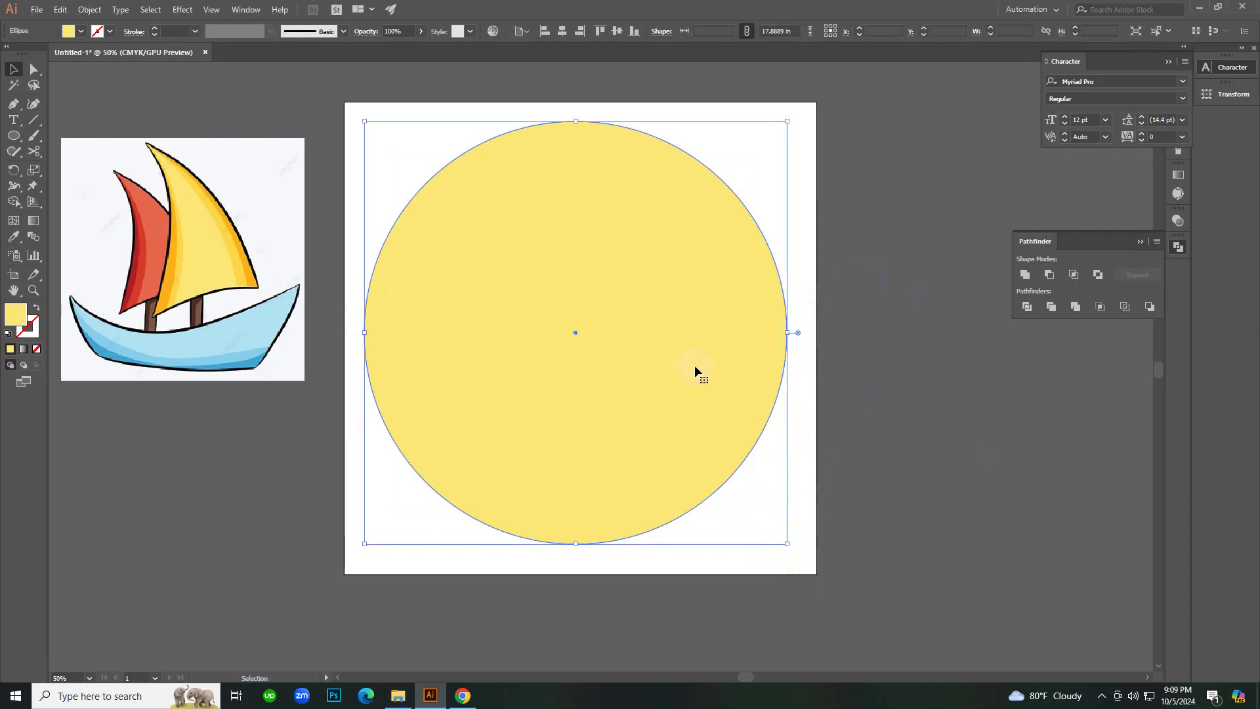
{"action": "left_click_drag", "start_coordinate": [792, 543], "coordinate": [641, 395]}
{"action": "left_click", "coordinate": [687, 495]}
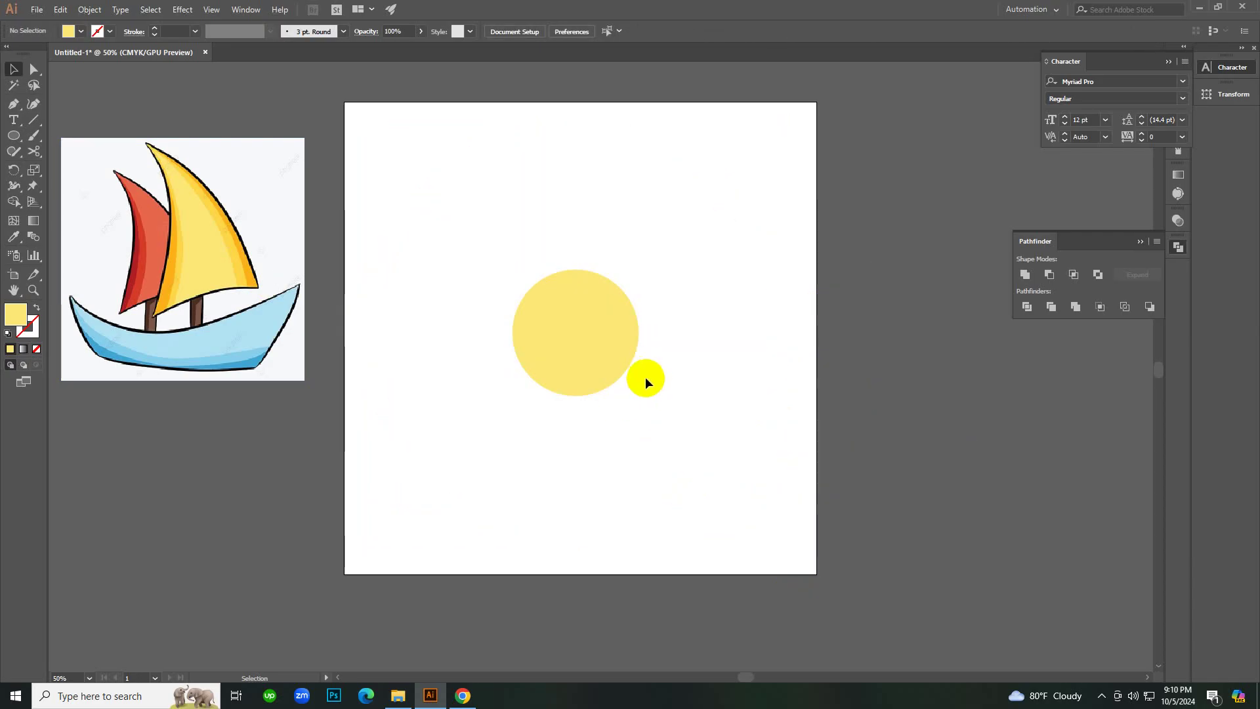
{"action": "left_click_drag", "start_coordinate": [483, 254], "coordinate": [770, 545]}
{"action": "key", "text": "Delete"}
Center the sailboat image horizontally and vertically on the artboard and enlarge it proportionally to about 14.03 in square.
{"action": "left_click_drag", "start_coordinate": [261, 380], "coordinate": [664, 436]}
{"action": "left_click", "coordinate": [552, 31]}
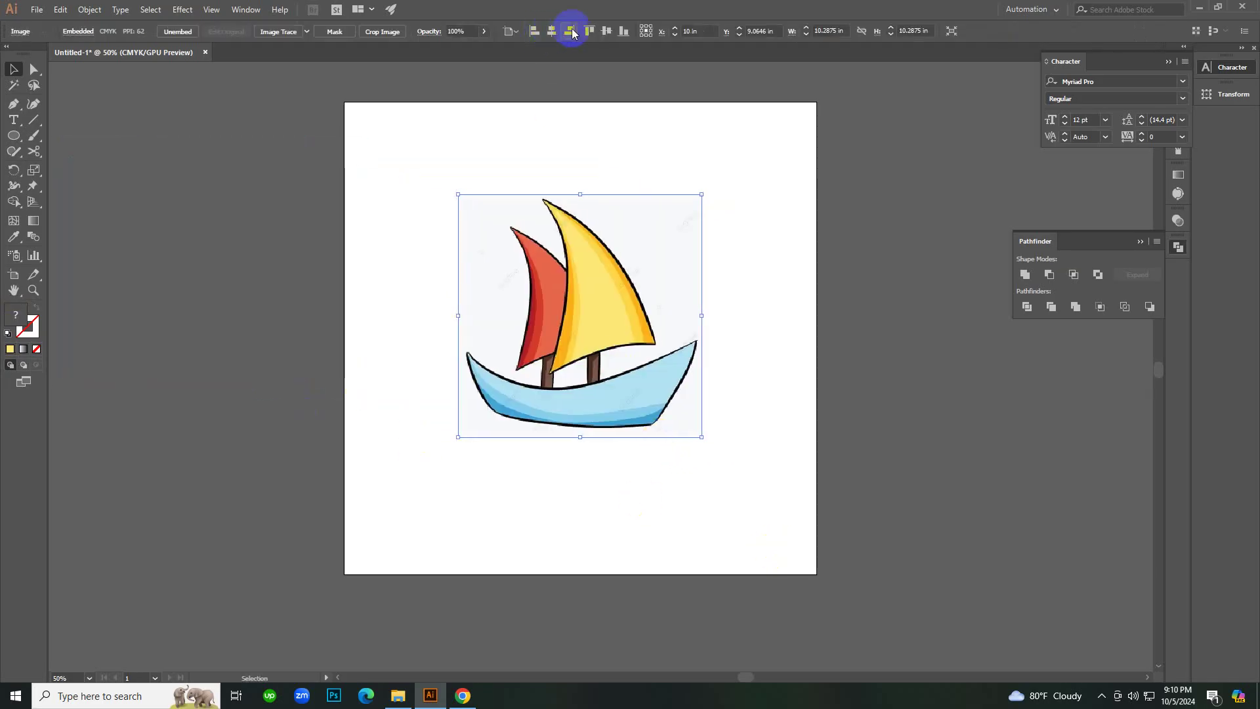
{"action": "left_click", "coordinate": [606, 31]}
{"action": "left_click", "coordinate": [653, 185]}
{"action": "left_click_drag", "start_coordinate": [538, 163], "coordinate": [745, 503]}
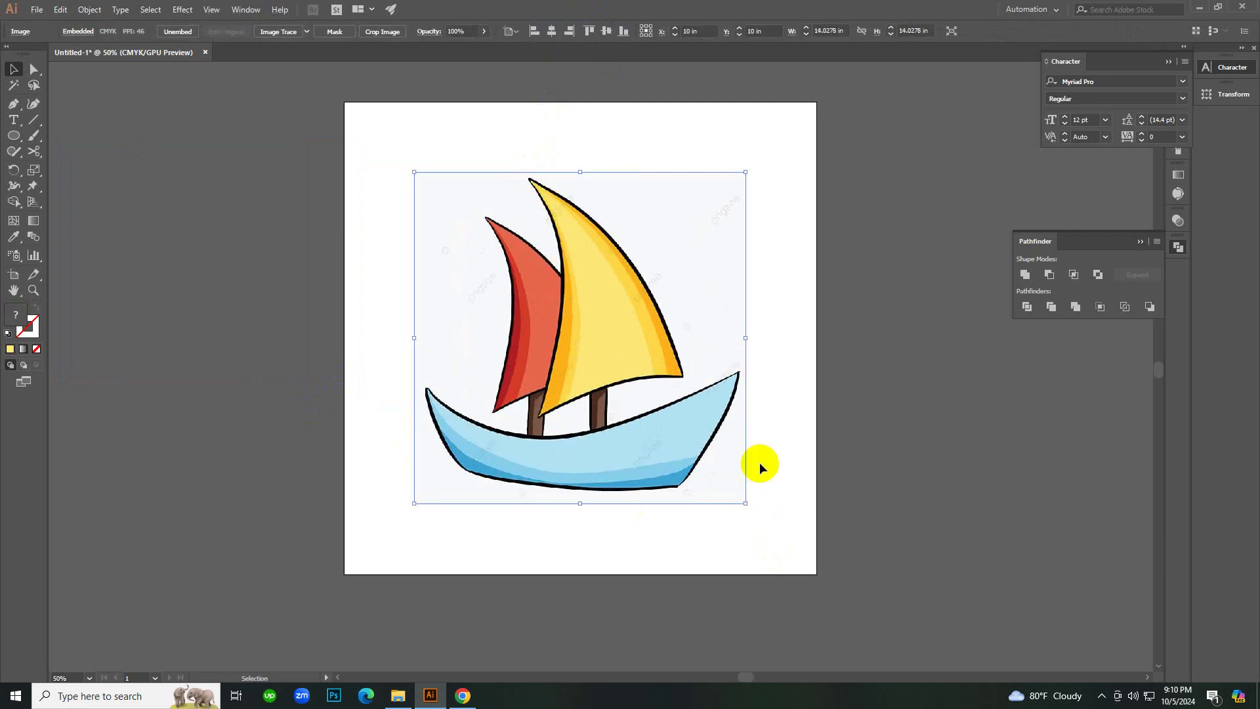
{"action": "key", "text": "p"}
{"action": "key", "text": "v"}
{"action": "left_click", "coordinate": [853, 468]}
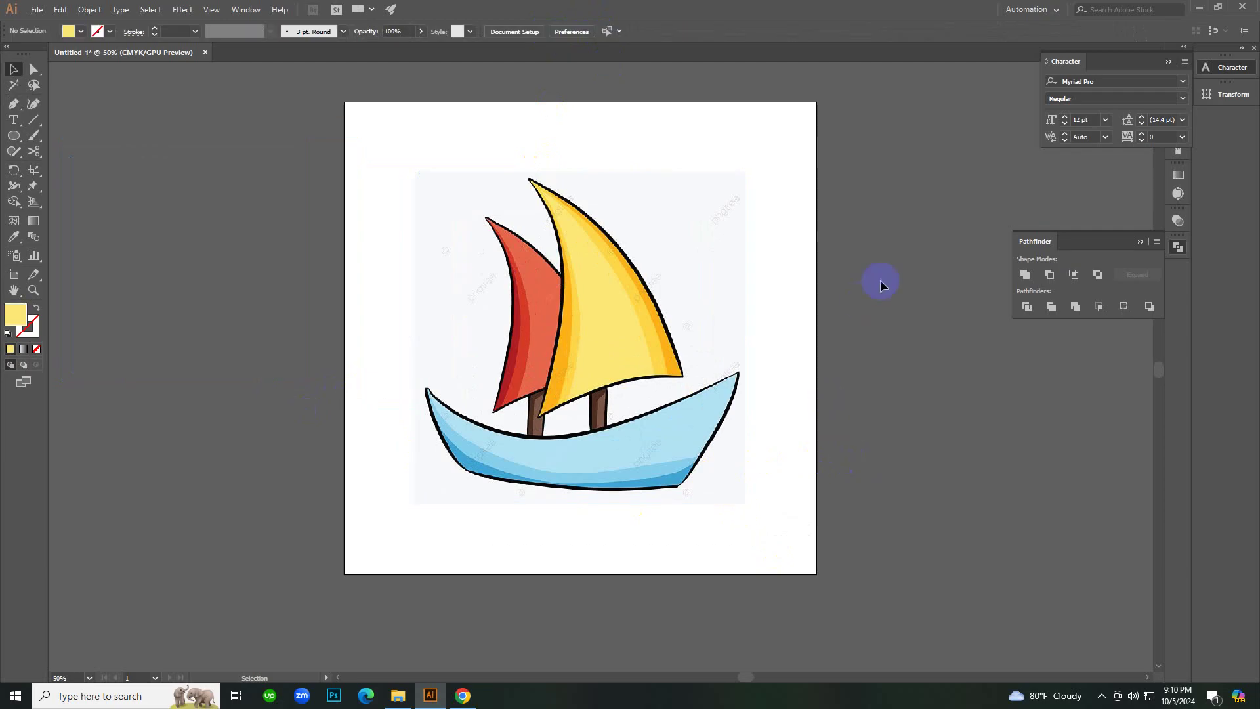
Examine the Pen tool and its related tools for adding, deleting and converting anchor points.
{"action": "key", "text": "p"}
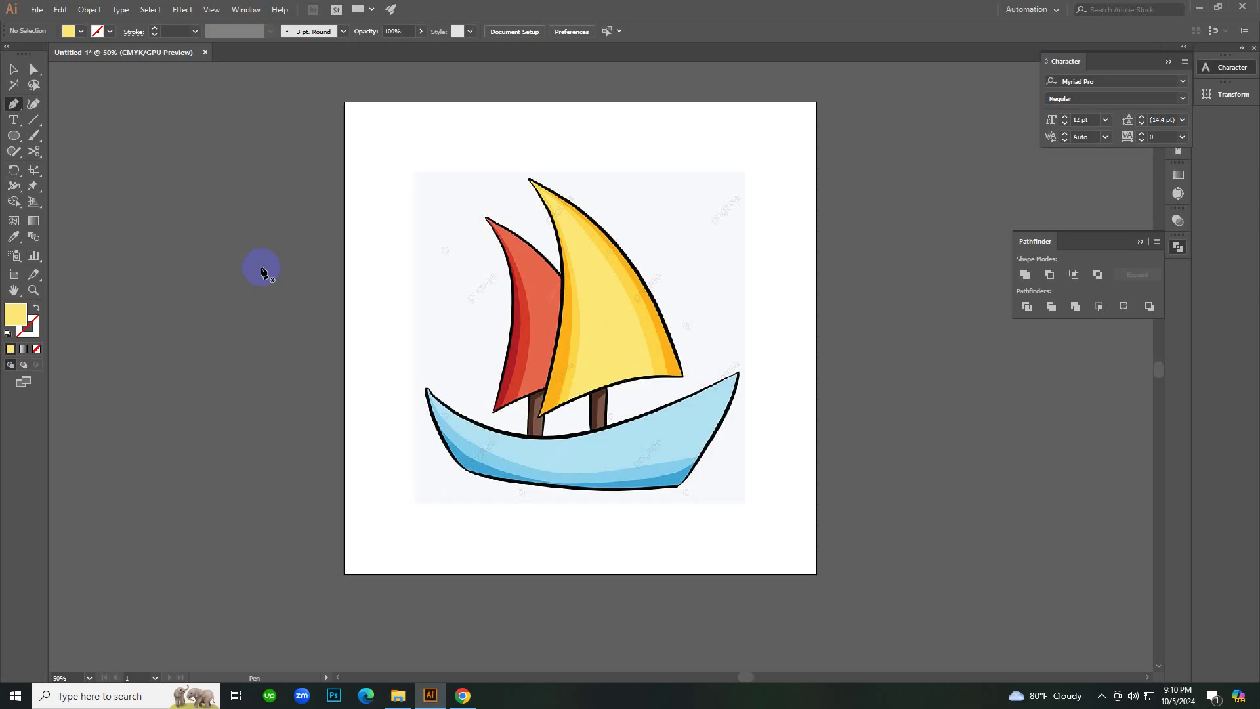
{"action": "key", "text": "v"}
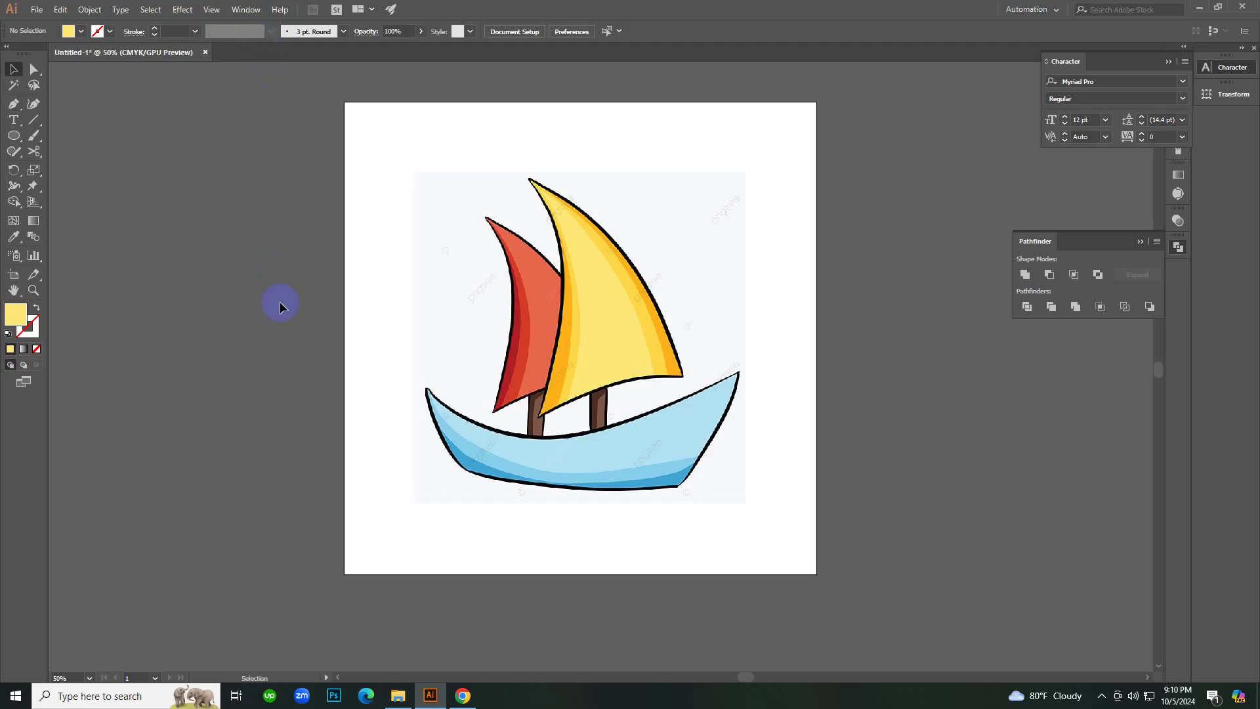
{"action": "key", "text": "p"}
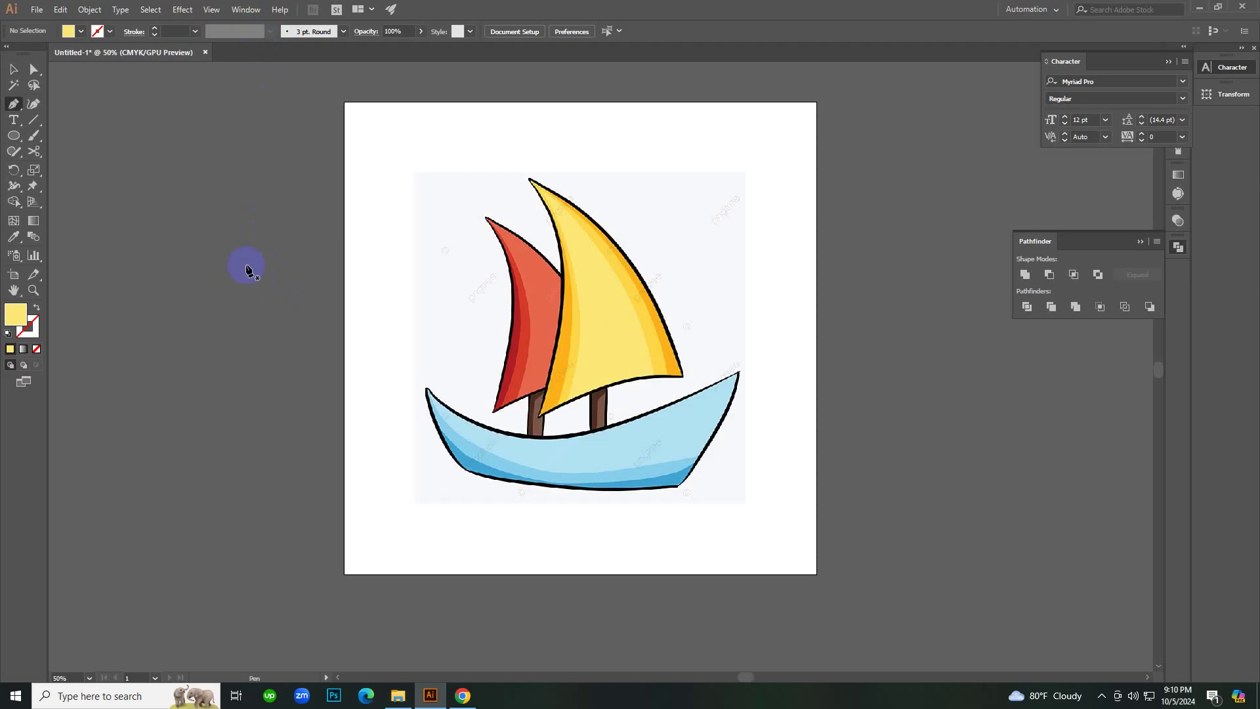
{"action": "left_click", "coordinate": [15, 105]}
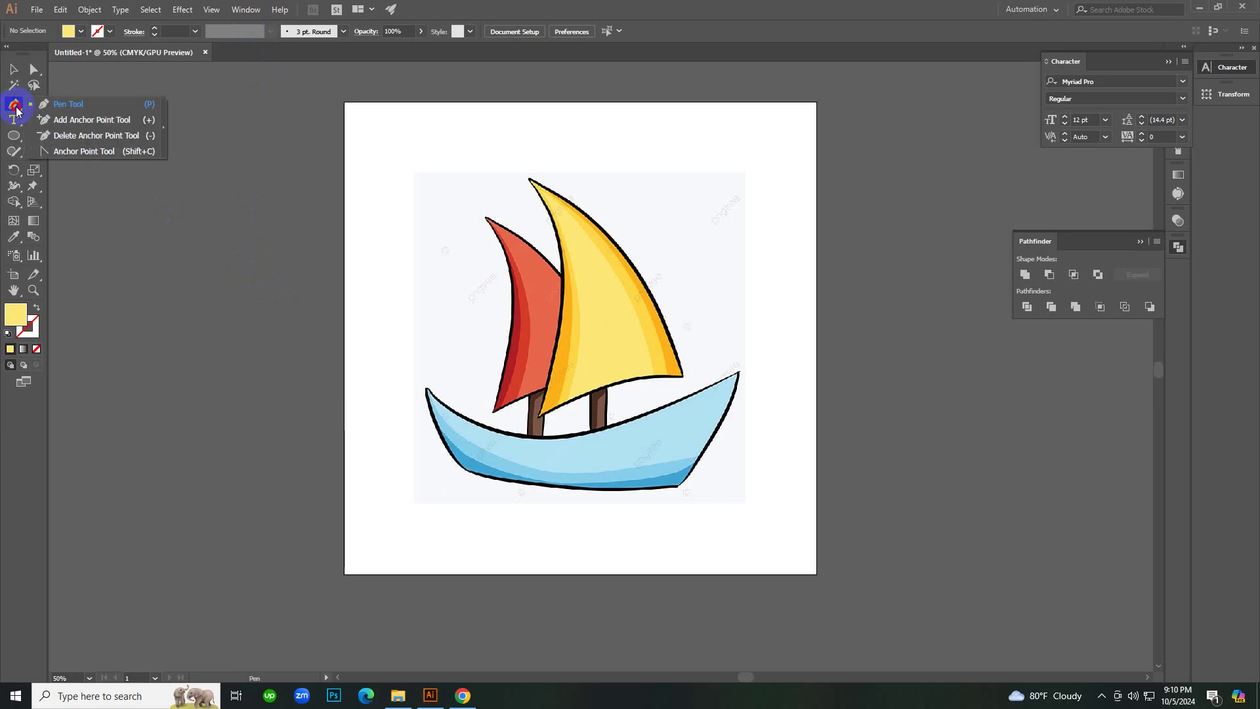
{"action": "left_click", "coordinate": [102, 104]}
{"action": "key", "text": "v"}
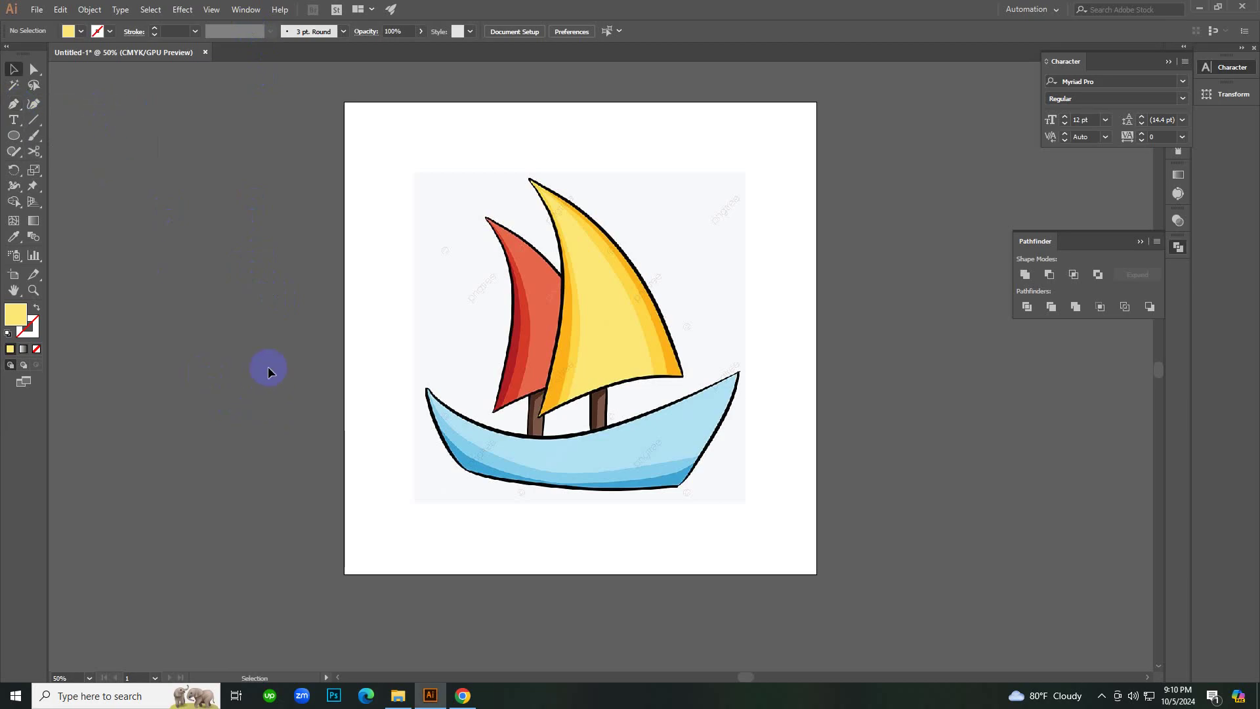
Fade the sailboat image for tracing by setting its opacity to 47%.
{"action": "left_click", "coordinate": [357, 287]}
{"action": "left_click_drag", "start_coordinate": [357, 288], "coordinate": [563, 436]}
{"action": "left_click_drag", "start_coordinate": [380, 240], "coordinate": [653, 463]}
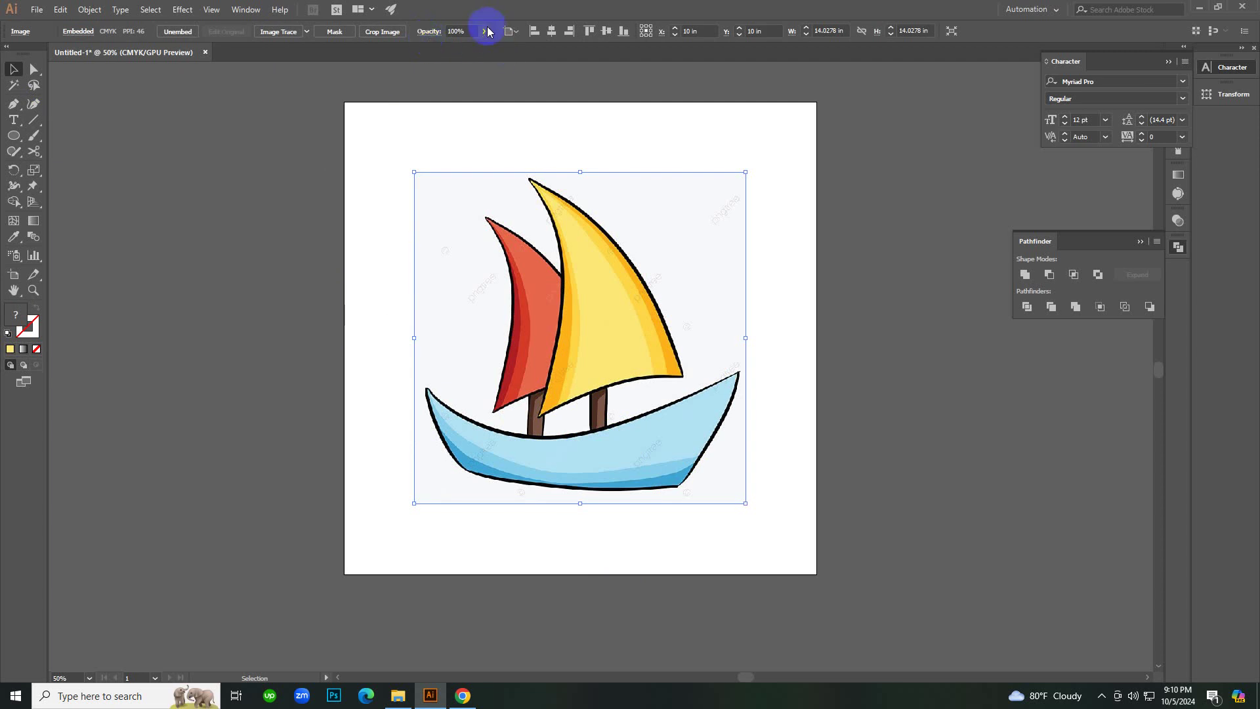
{"action": "left_click", "coordinate": [463, 26]}
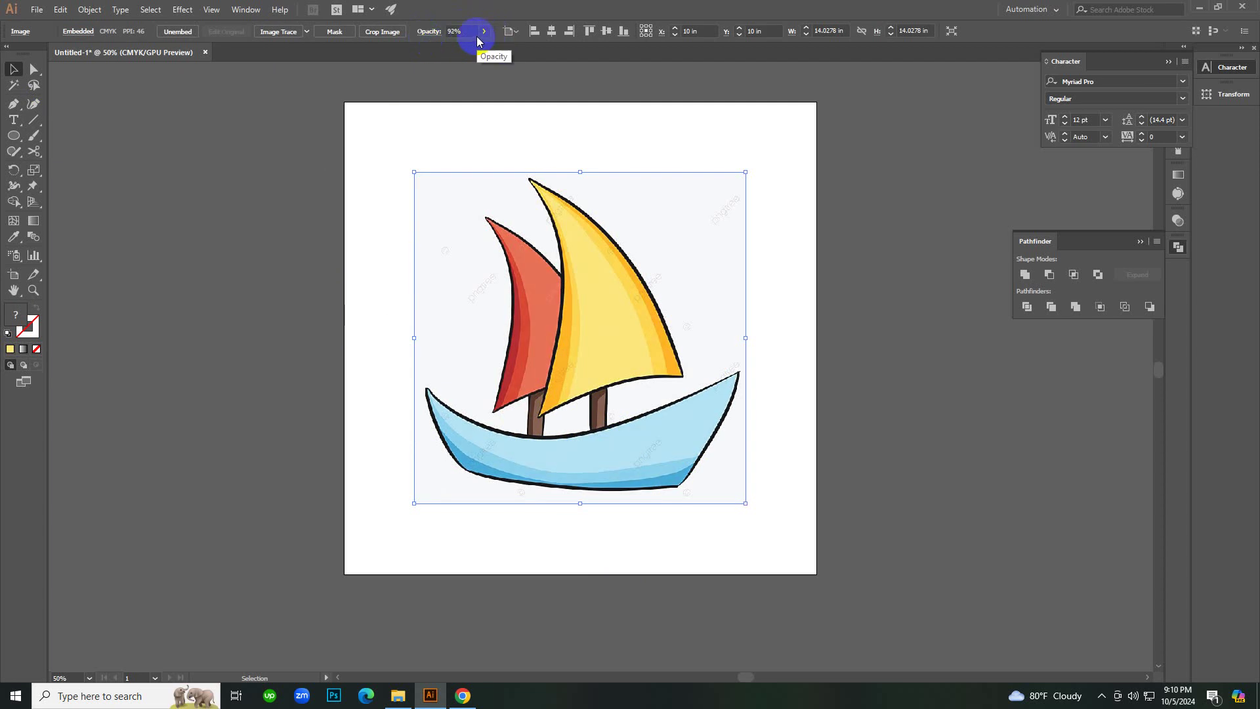
{"action": "type", "text": "83"}
{"action": "key", "text": "Return"}
{"action": "scroll", "coordinate": [475, 32], "scroll_direction": "down", "scroll_amount": 20}
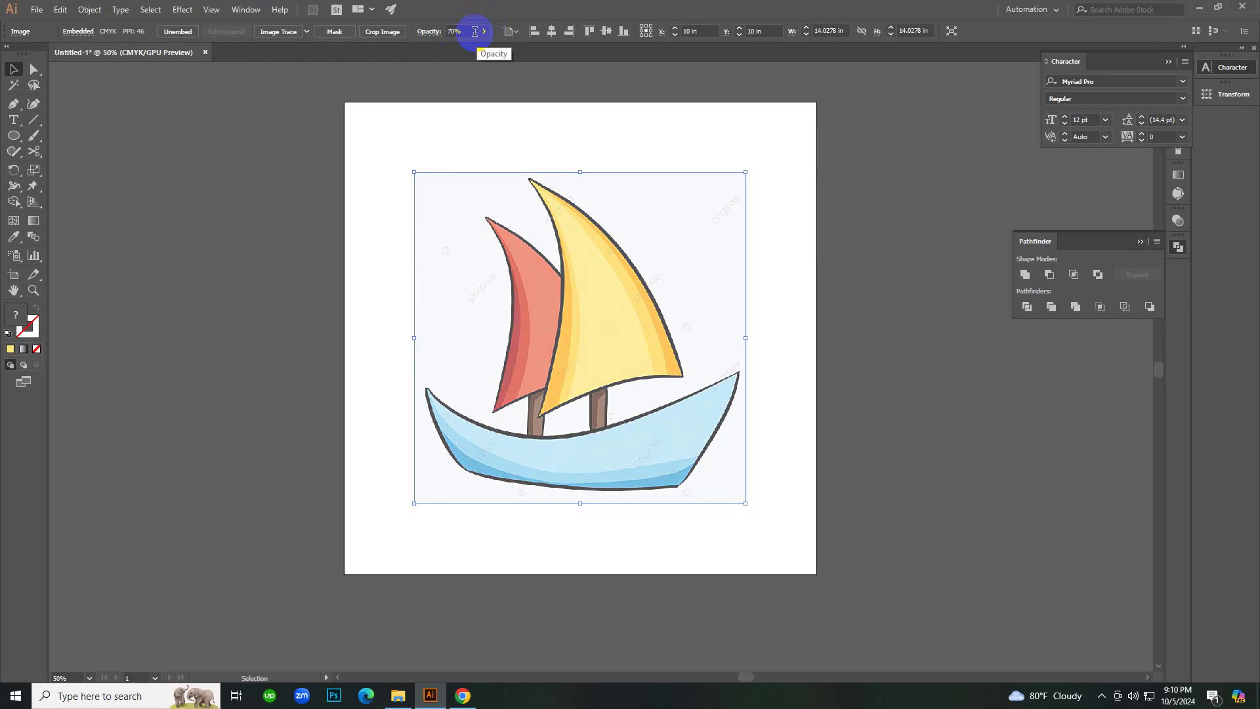
{"action": "scroll", "coordinate": [475, 32], "scroll_direction": "down", "scroll_amount": 16}
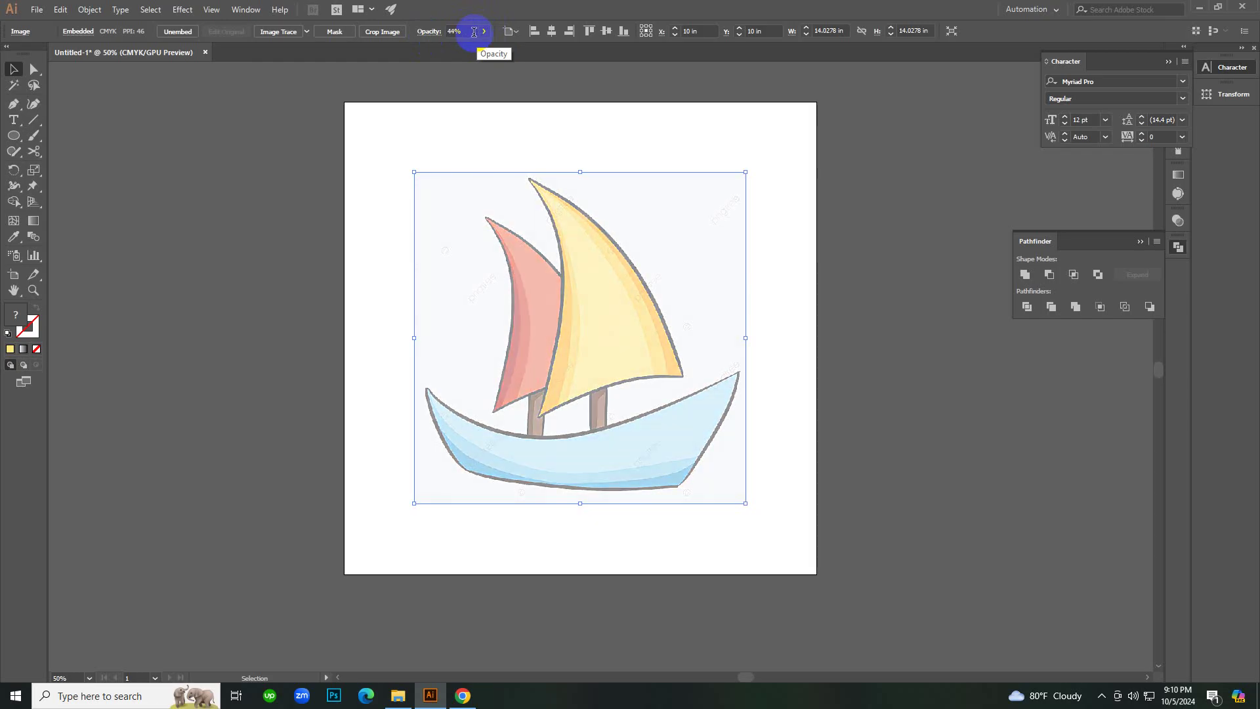
{"action": "left_click", "coordinate": [484, 32]}
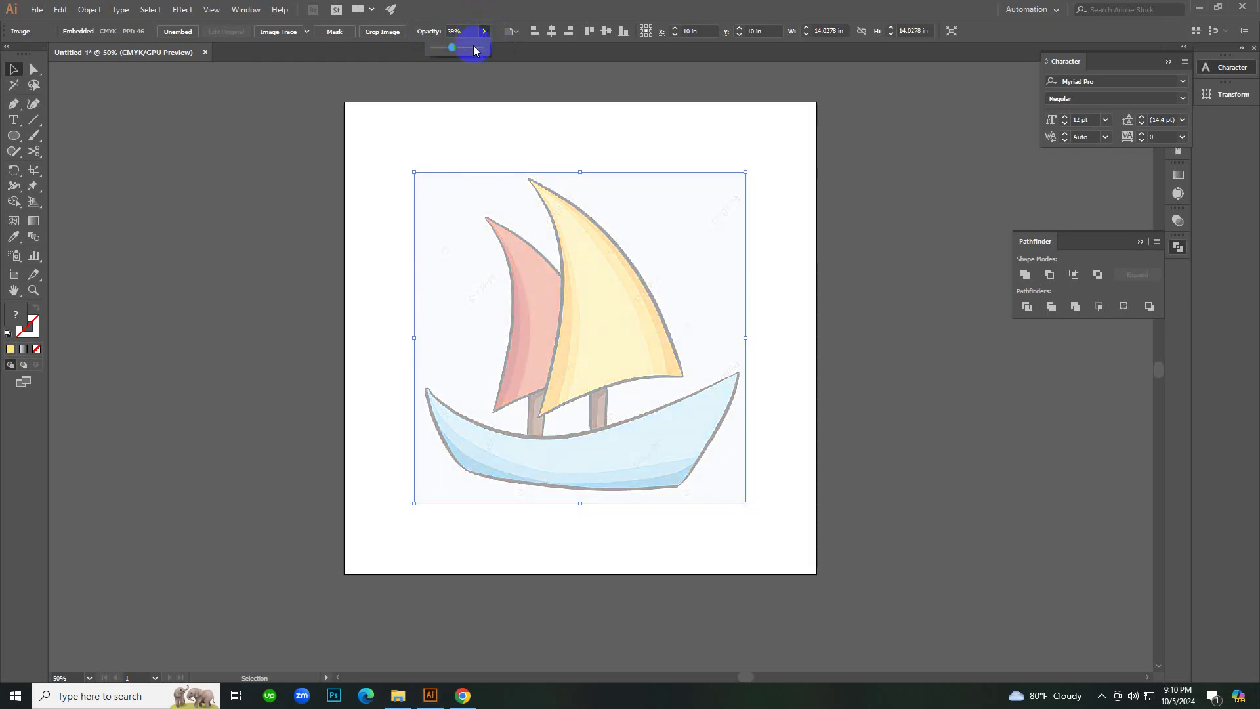
{"action": "mouse_move", "coordinate": [450, 47]}
{"action": "left_mouse_down"}
{"action": "mouse_move", "coordinate": [491, 60]}
{"action": "mouse_move", "coordinate": [458, 52]}
{"action": "left_mouse_up"}
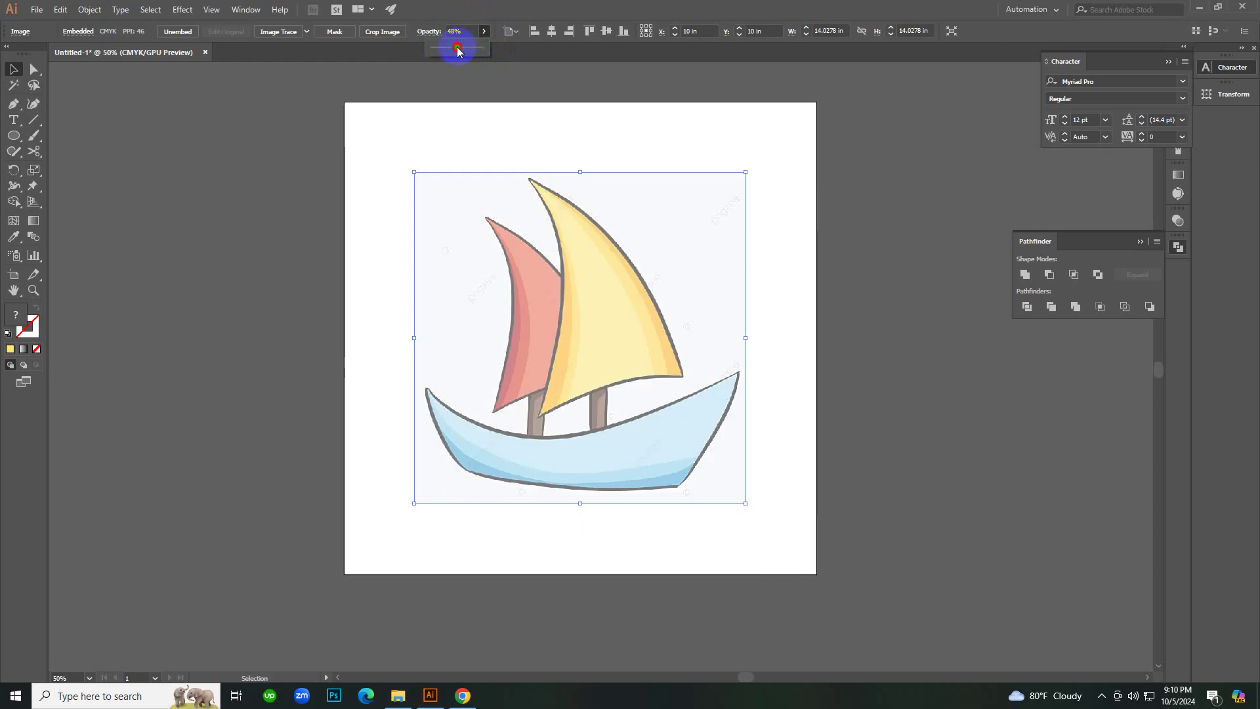
{"action": "left_click", "coordinate": [469, 114]}
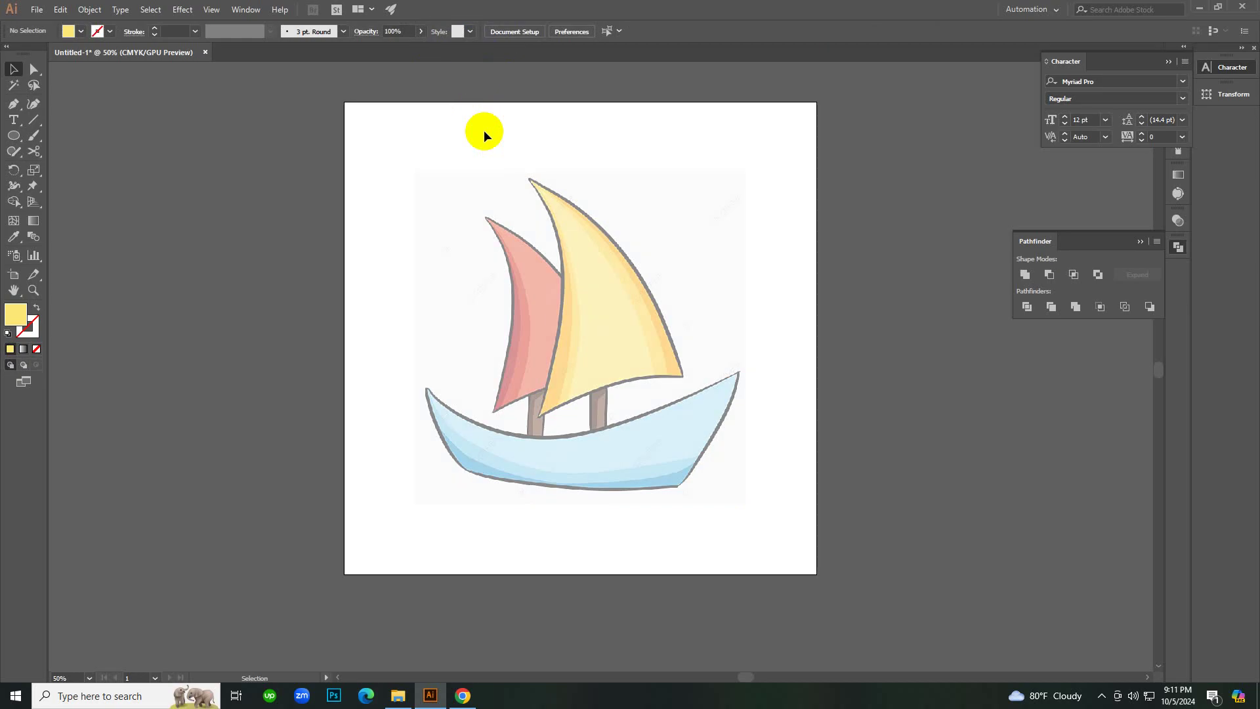
Lock the faded sailboat image in place on the artboard.
{"action": "left_click", "coordinate": [492, 269]}
{"action": "left_click", "coordinate": [879, 304]}
{"action": "left_click", "coordinate": [638, 274]}
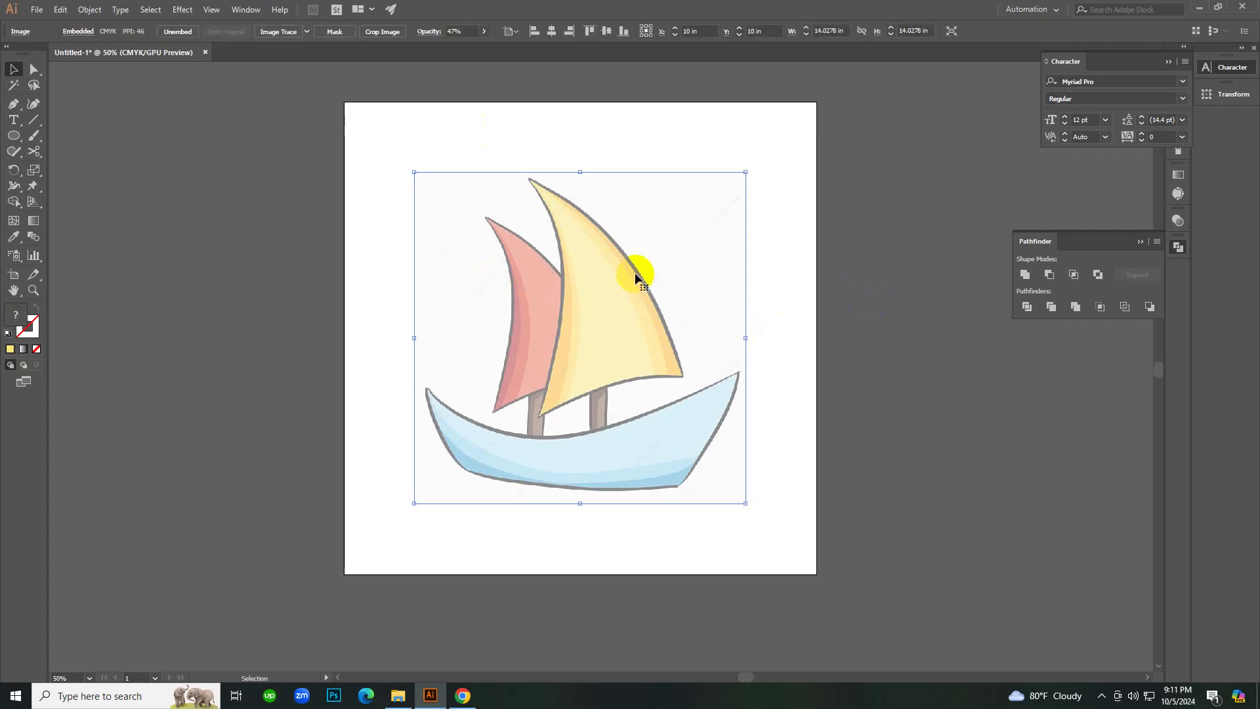
{"action": "key", "text": "a"}
{"action": "key", "text": "ctrl+2"}
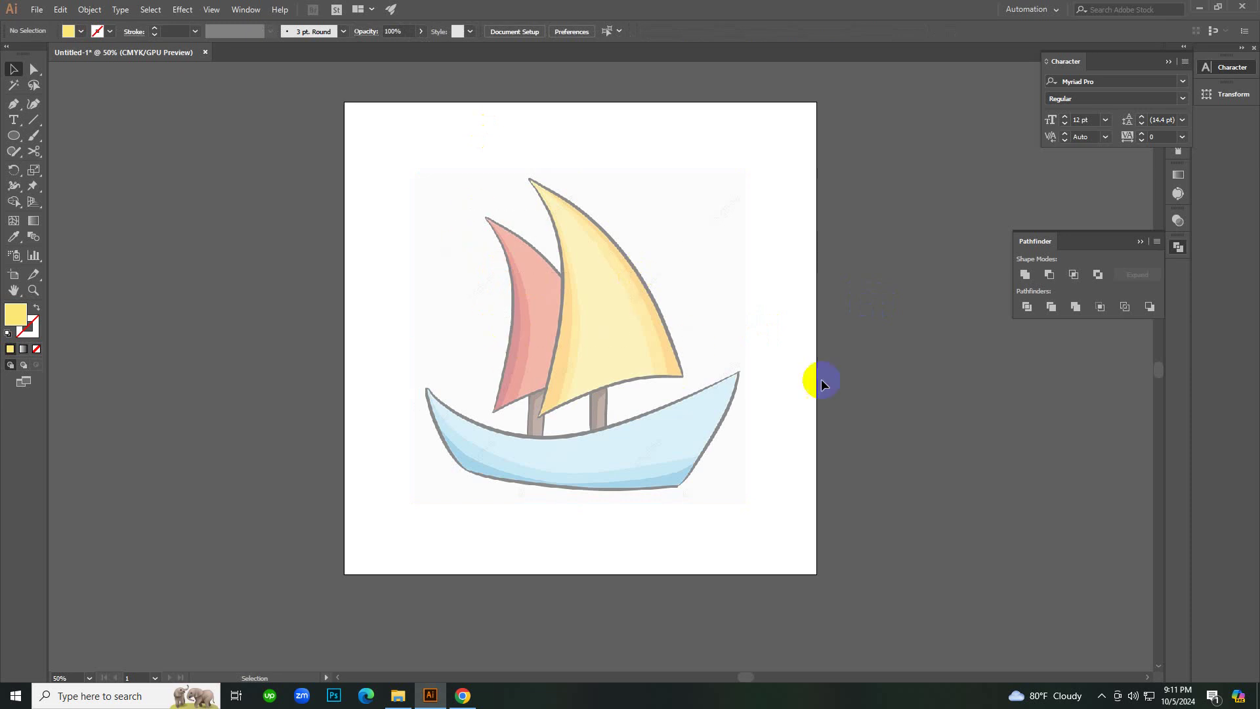
{"action": "left_click", "coordinate": [955, 391]}
{"action": "left_click", "coordinate": [845, 493]}
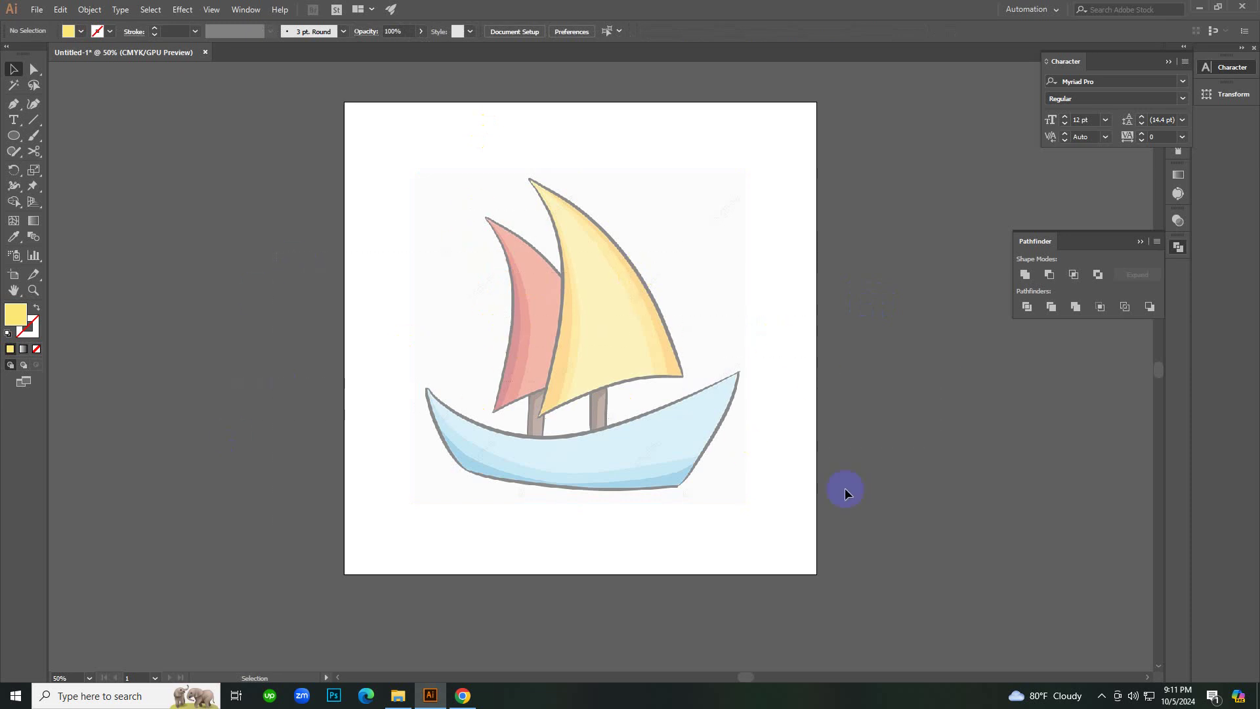
Unlock and select the sailboat reference image, and lock it in place on the artboard again.
{"action": "key", "text": "a"}
{"action": "left_click", "coordinate": [491, 274]}
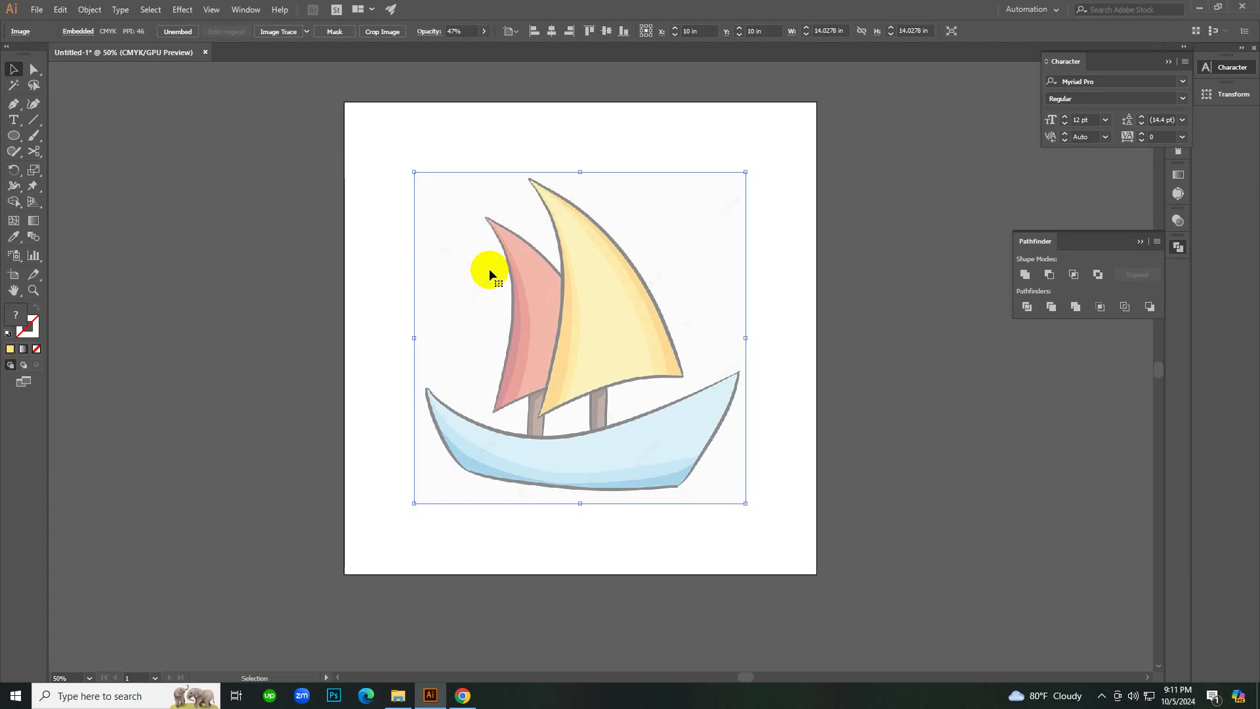
{"action": "left_click", "coordinate": [346, 289]}
{"action": "left_click", "coordinate": [439, 341]}
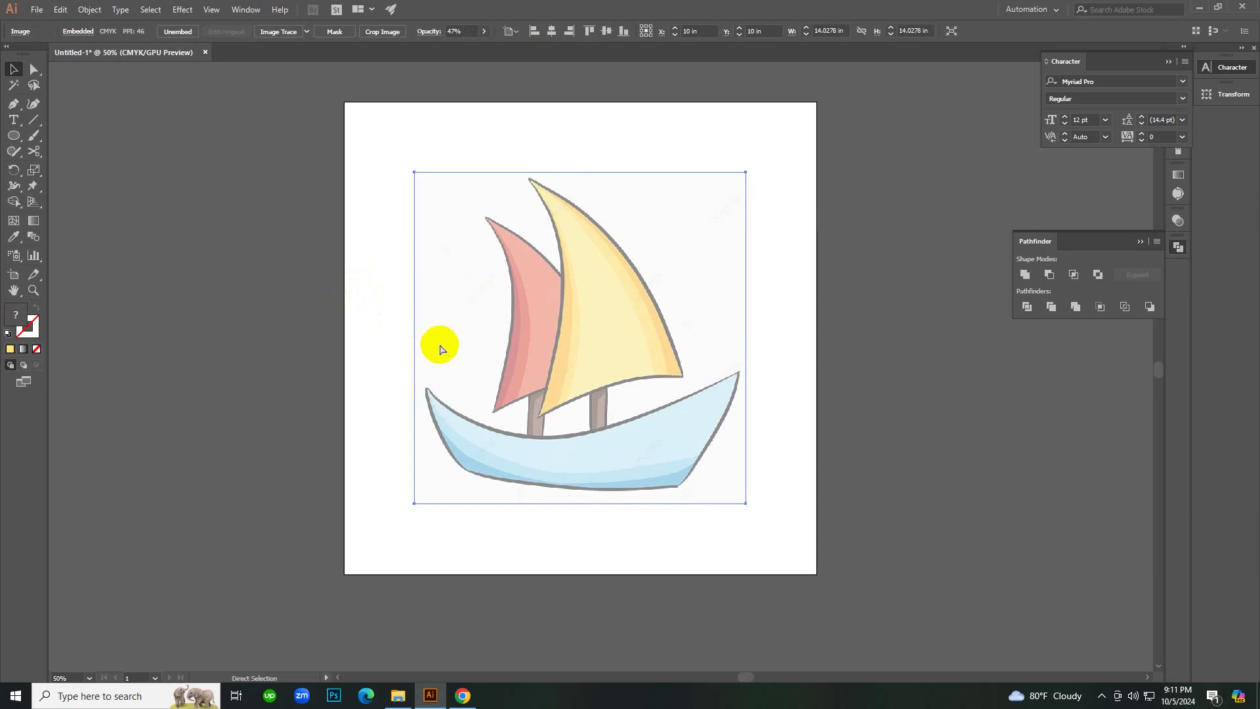
{"action": "key", "text": "ctrl+shift+a"}
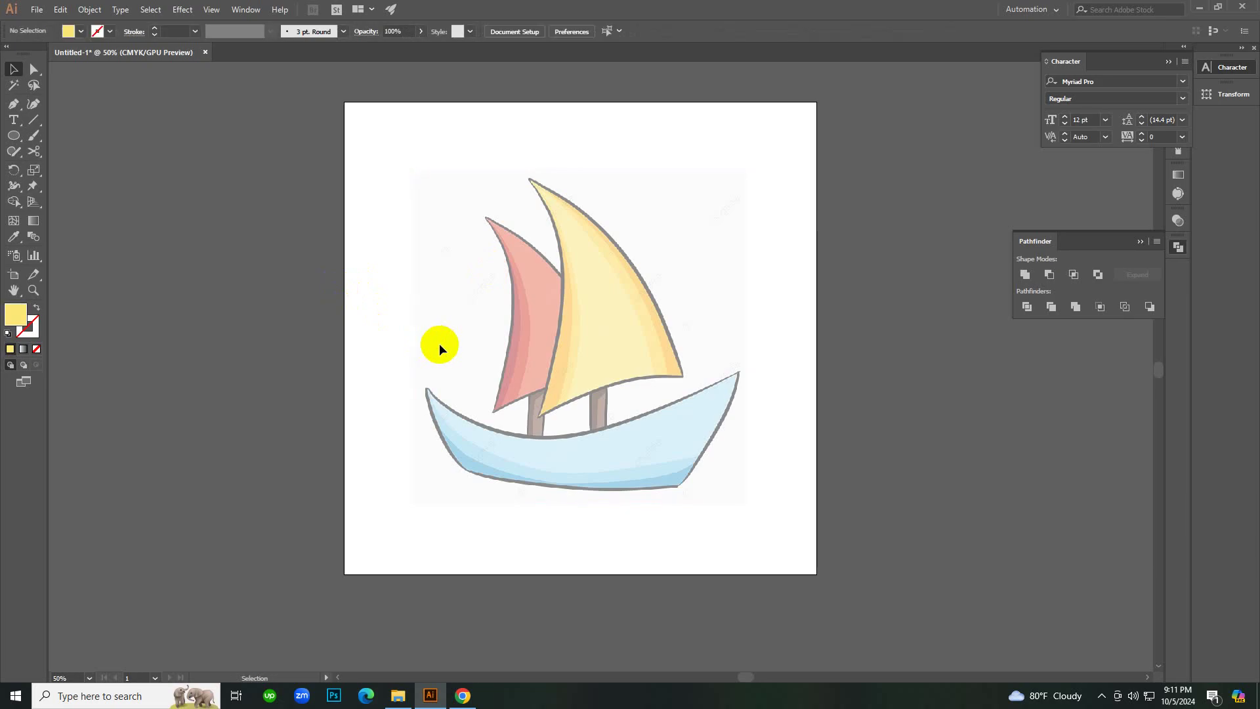
{"action": "left_click_drag", "start_coordinate": [368, 227], "coordinate": [784, 494]}
Draw a practice path with a curved segment below the artboard using the Pen tool, and delete it.
{"action": "key", "text": "p"}
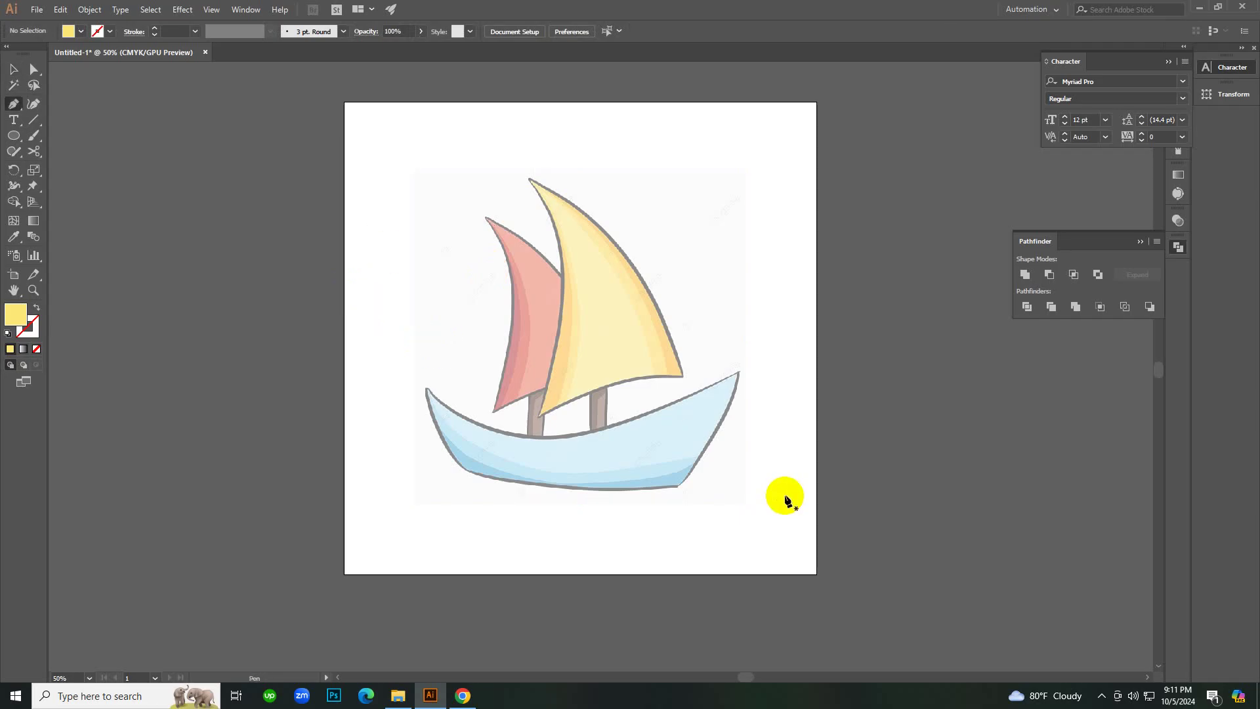
{"action": "left_click", "coordinate": [605, 382], "text": "ctrl"}
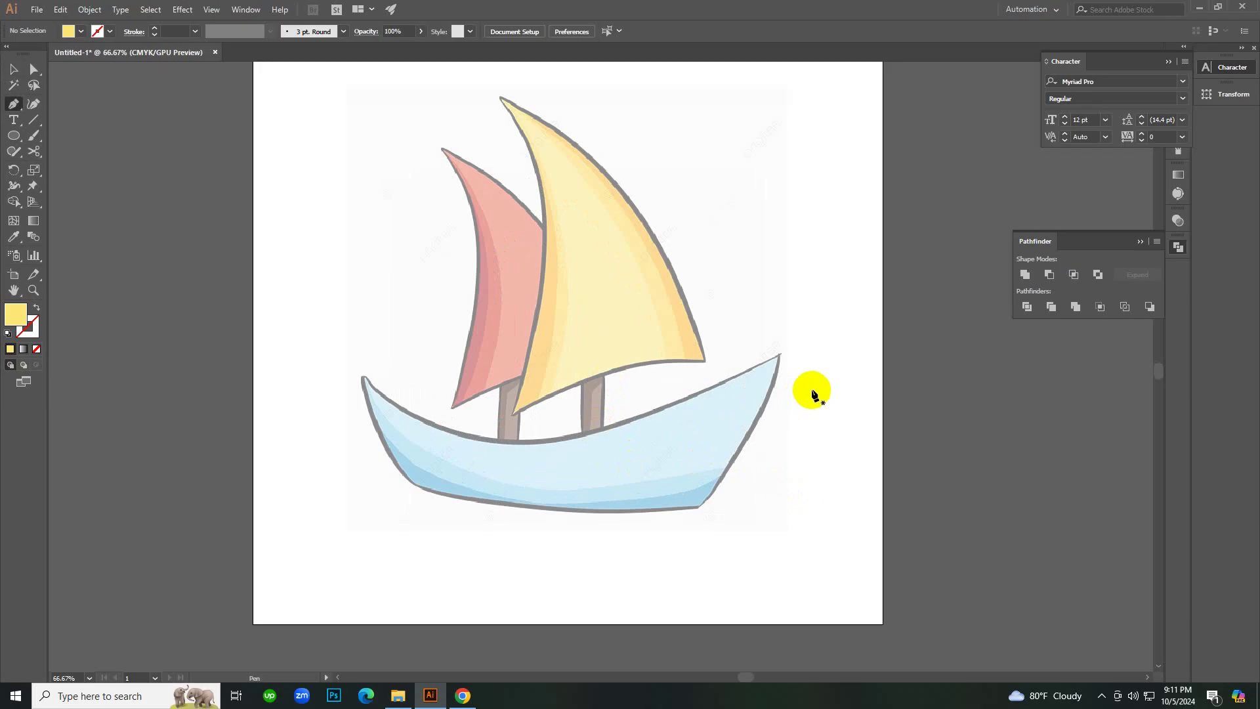
{"action": "left_click", "coordinate": [699, 462], "text": "ctrl+alt"}
{"action": "left_click", "coordinate": [699, 462], "text": "ctrl+alt"}
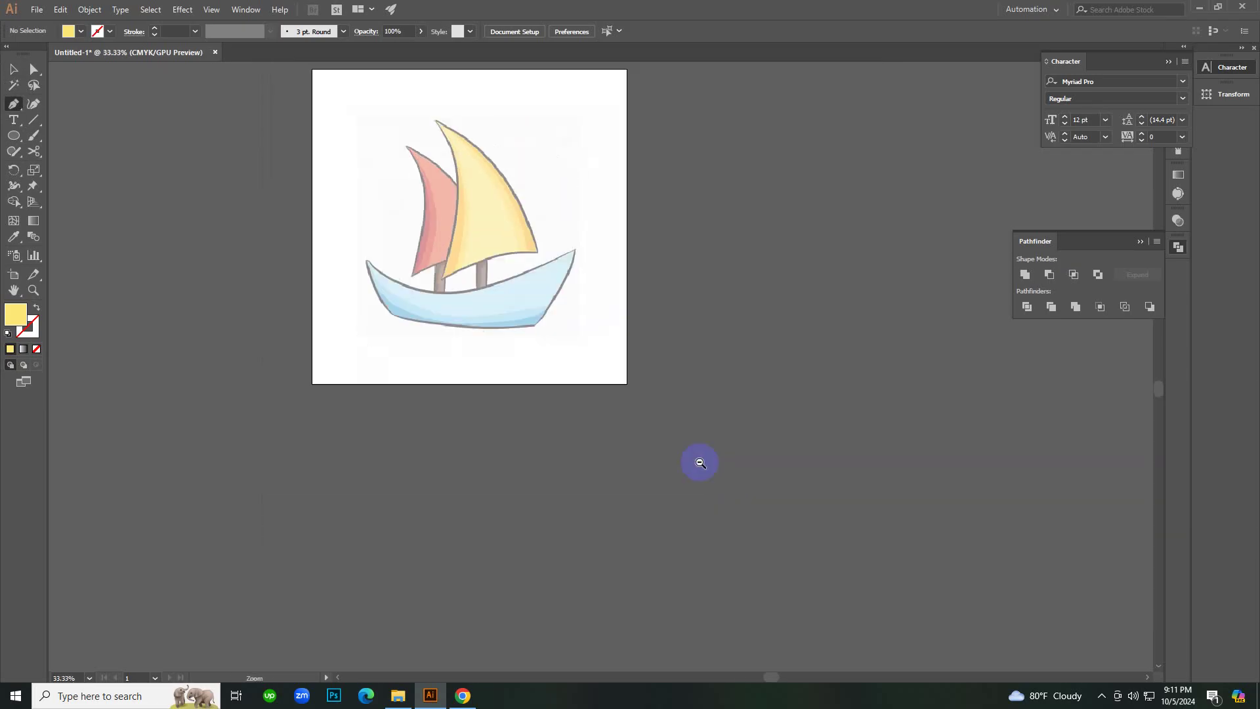
{"action": "left_click", "coordinate": [407, 410], "text": "ctrl+alt"}
{"action": "left_click", "coordinate": [628, 405], "text": "ctrl"}
{"action": "left_click", "coordinate": [454, 379]}
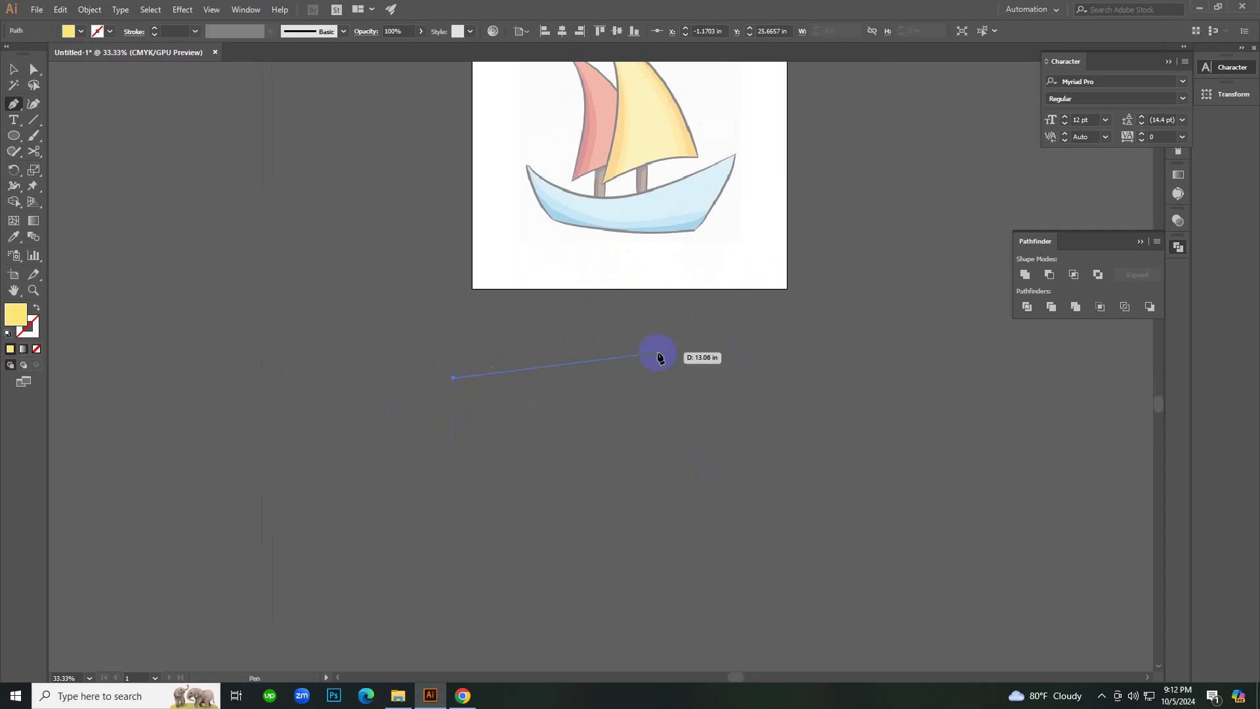
{"action": "left_click", "coordinate": [762, 379]}
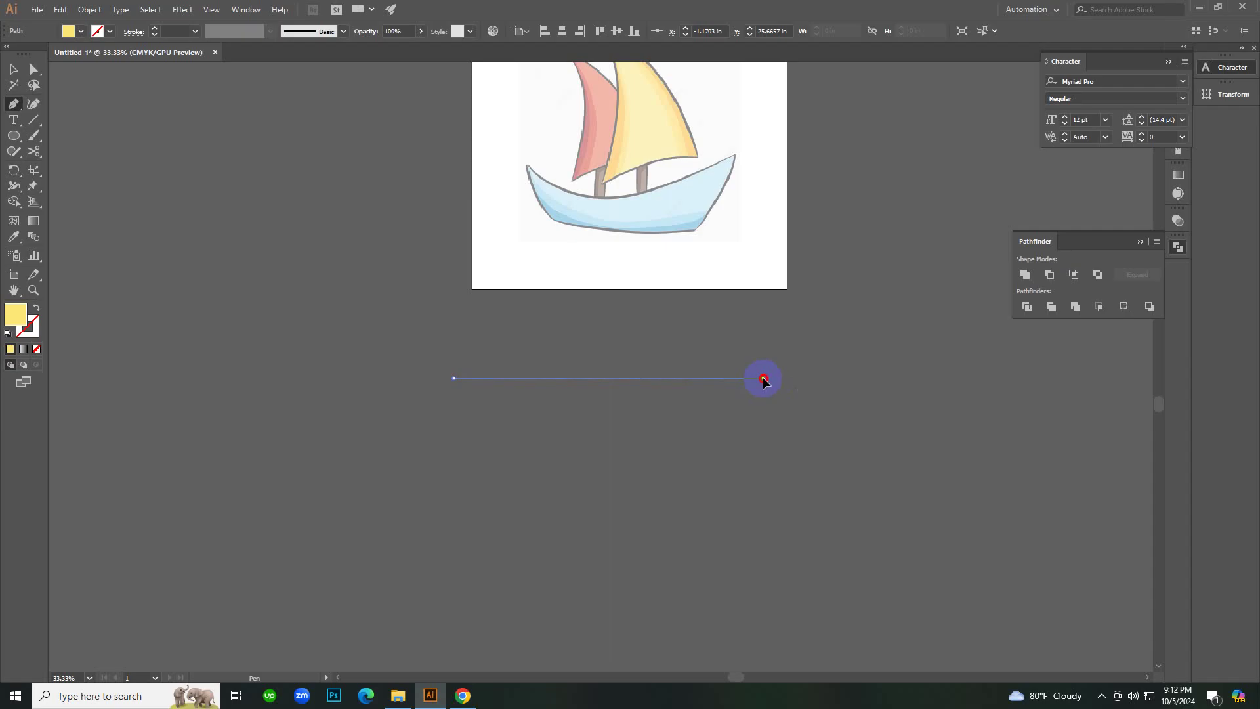
{"action": "left_click_drag", "start_coordinate": [763, 380], "coordinate": [737, 340]}
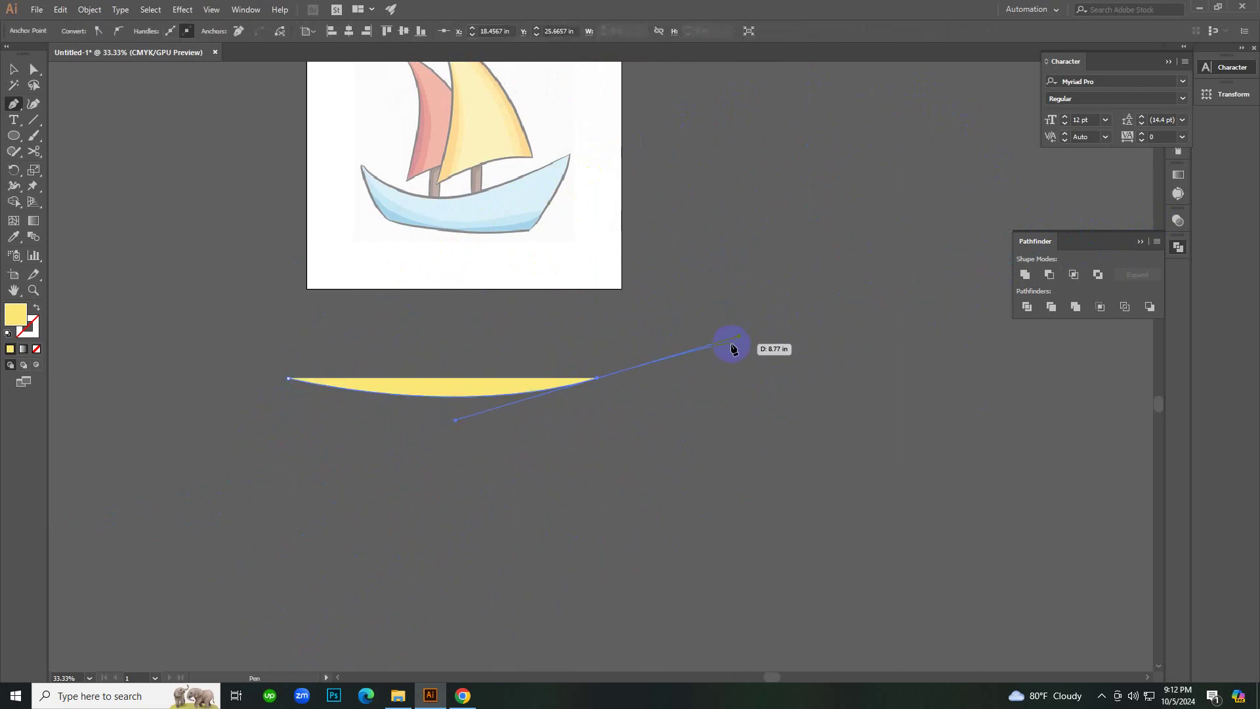
{"action": "key", "text": "Delete"}
{"action": "key", "text": "Delete"}
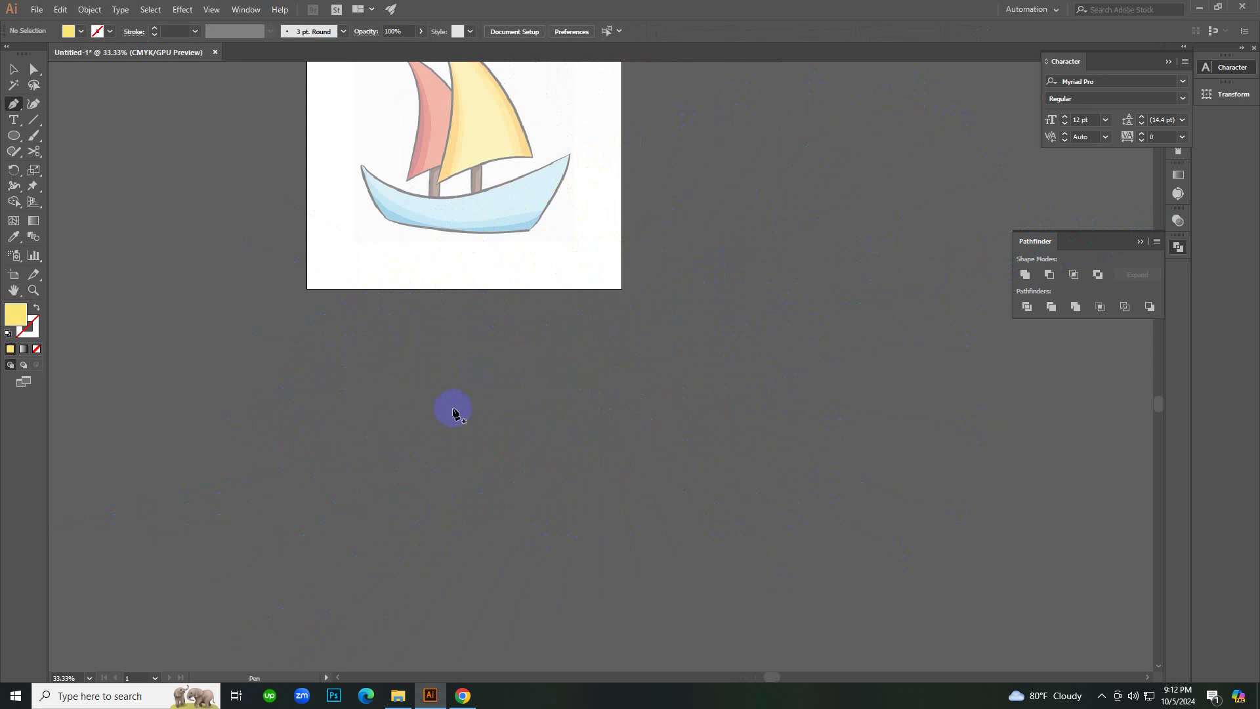
Draw a straight practice segment with the Pen tool in the empty area below the artboard, and delete it.
{"action": "left_click", "coordinate": [354, 414]}
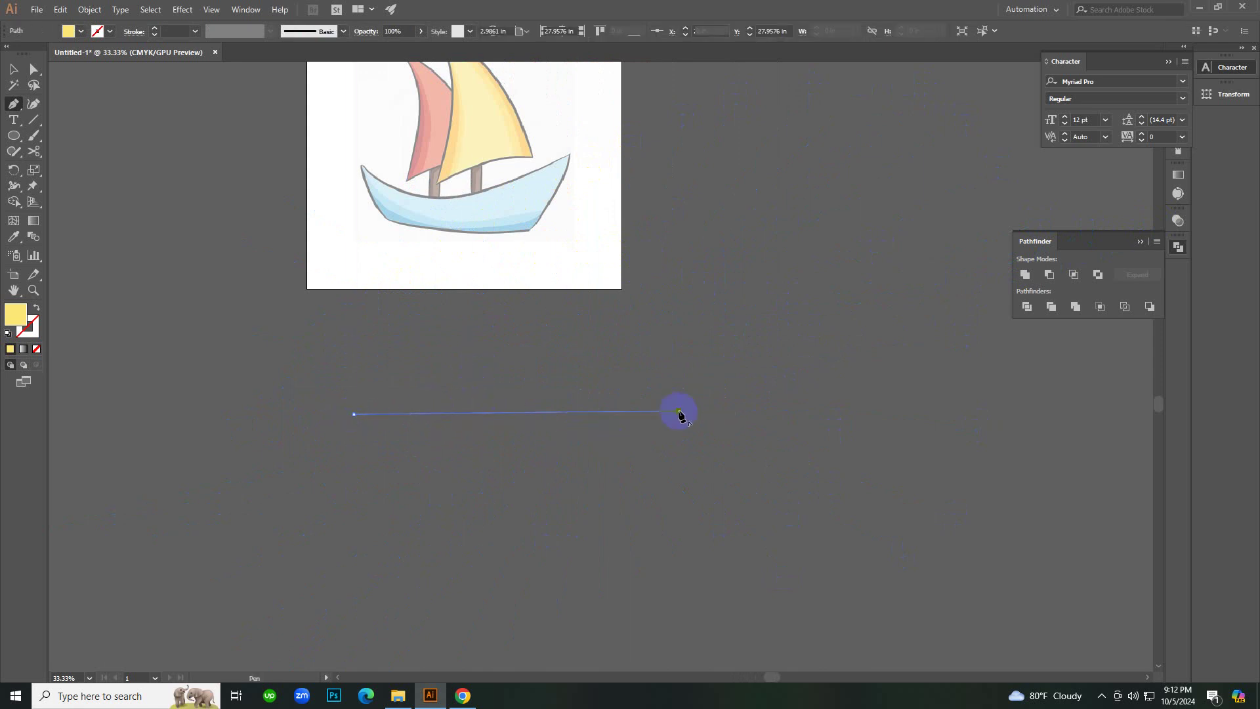
{"action": "left_click", "coordinate": [679, 412]}
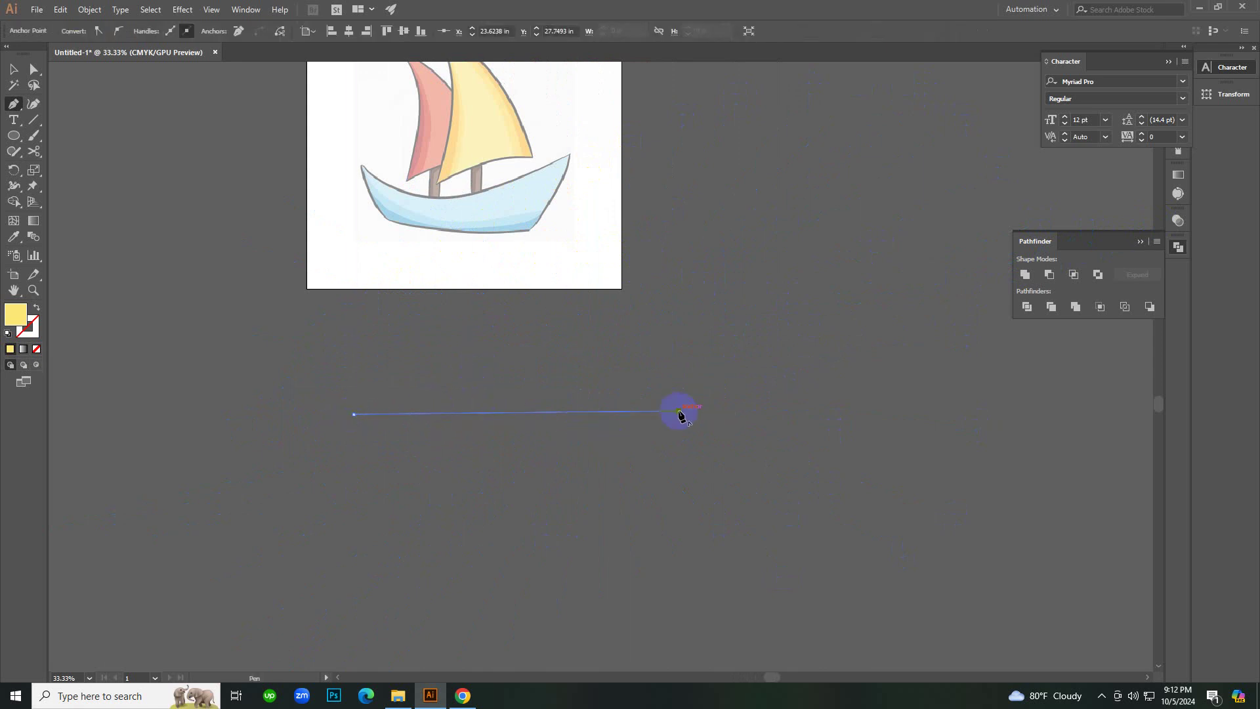
{"action": "left_click", "coordinate": [615, 491], "text": "ctrl"}
{"action": "left_click_drag", "start_coordinate": [616, 488], "coordinate": [643, 508]}
{"action": "key", "text": "Delete"}
Swap the fill and stroke so new paths have no fill, and set the stroke colour to black.
{"action": "scroll", "coordinate": [529, 454], "scroll_direction": "up", "scroll_amount": 3}
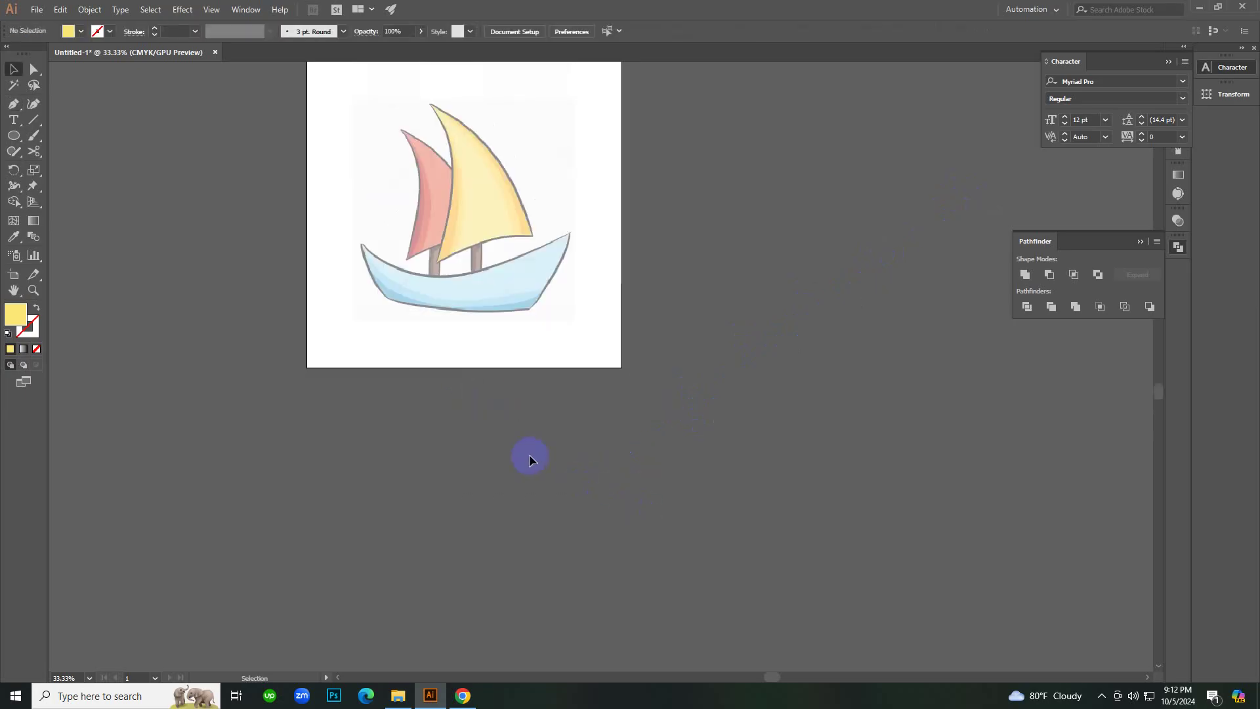
{"action": "key", "text": "ctrl+space"}
{"action": "left_click", "coordinate": [476, 335], "text": "ctrl"}
{"action": "left_click", "coordinate": [477, 335]}
{"action": "left_click", "coordinate": [787, 361], "text": "alt"}
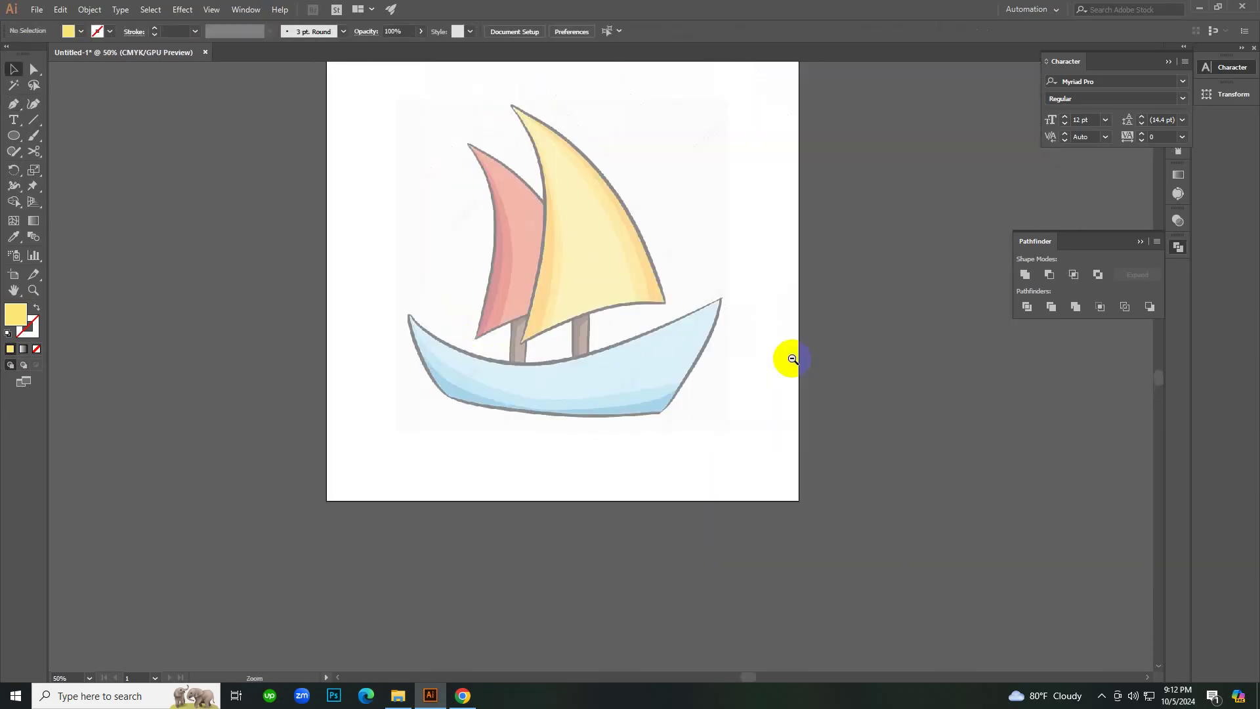
{"action": "key", "text": "v"}
{"action": "key", "text": "shift"}
{"action": "key", "text": "shift+x"}
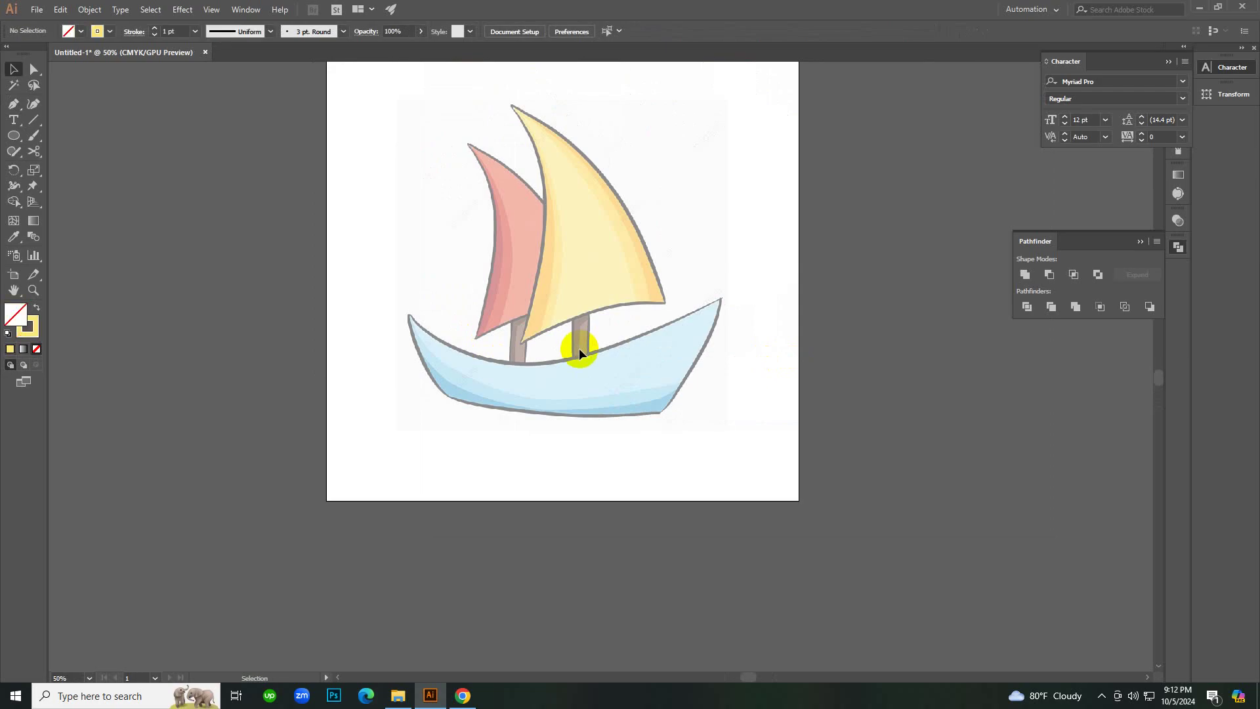
{"action": "left_click", "coordinate": [109, 32]}
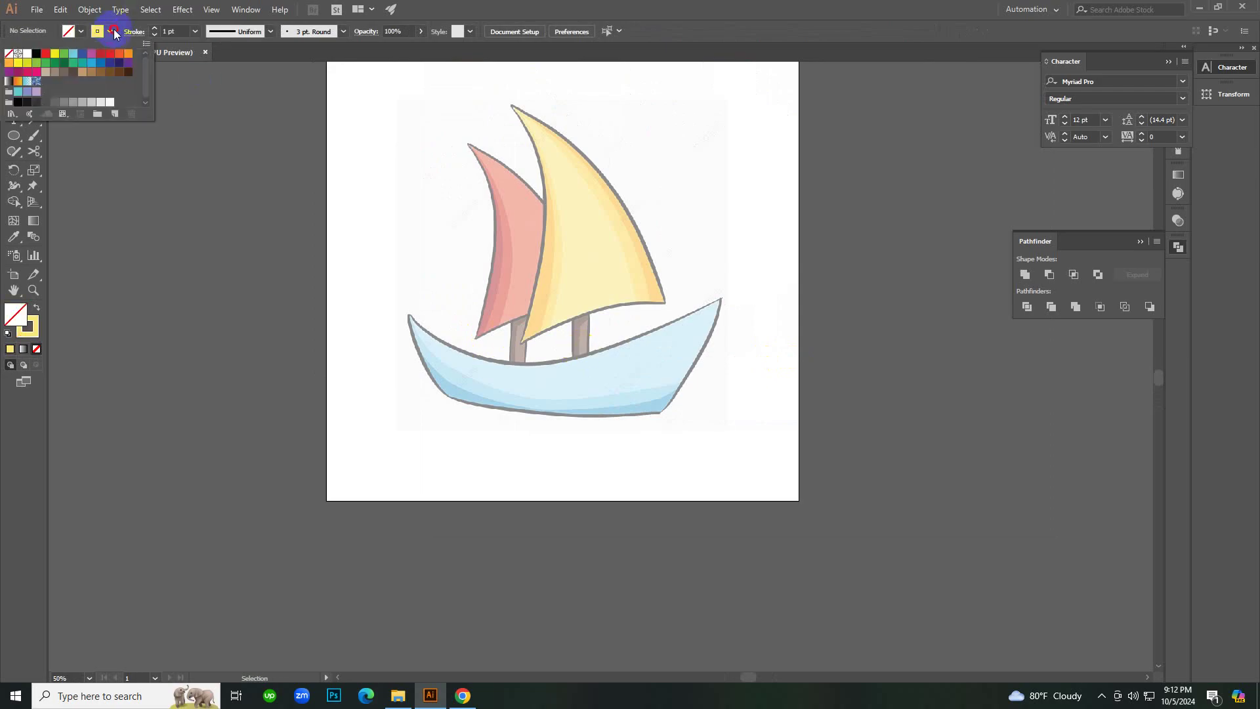
{"action": "left_click", "coordinate": [36, 55]}
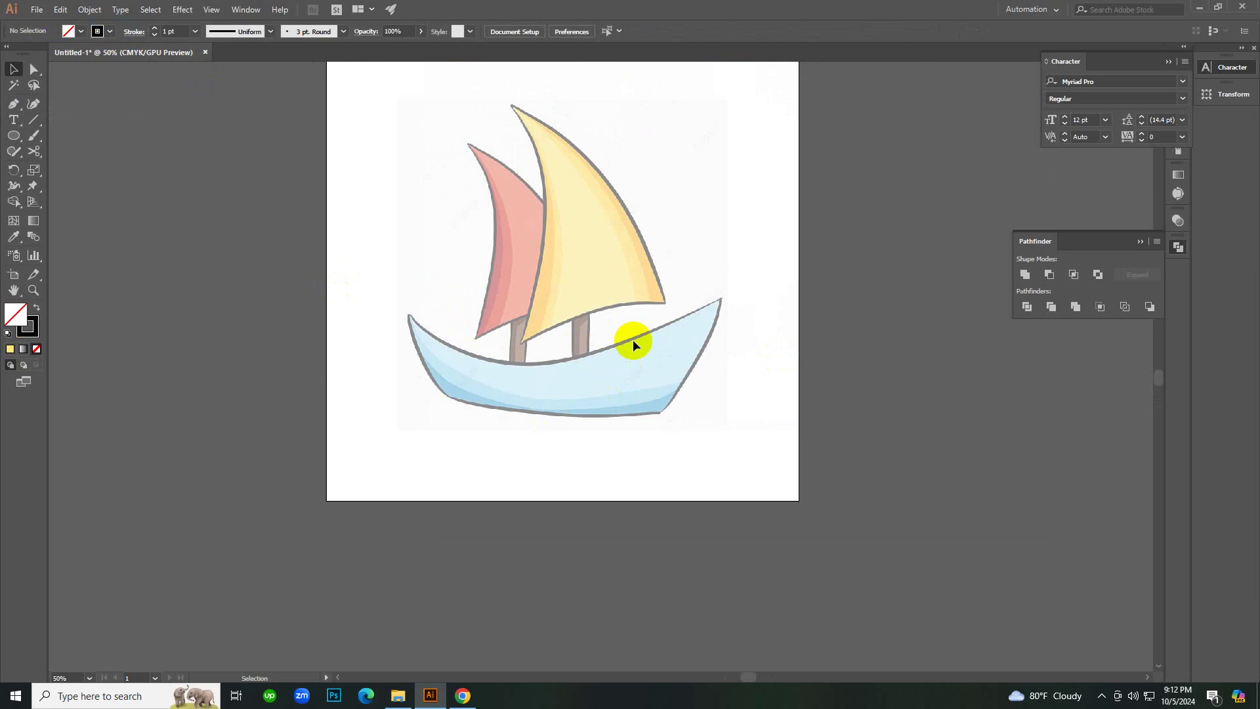
Start the hull outline with the Pen tool by placing the first anchor point at the hull's left tip.
{"action": "scroll", "coordinate": [632, 340], "scroll_direction": "up", "scroll_amount": 1}
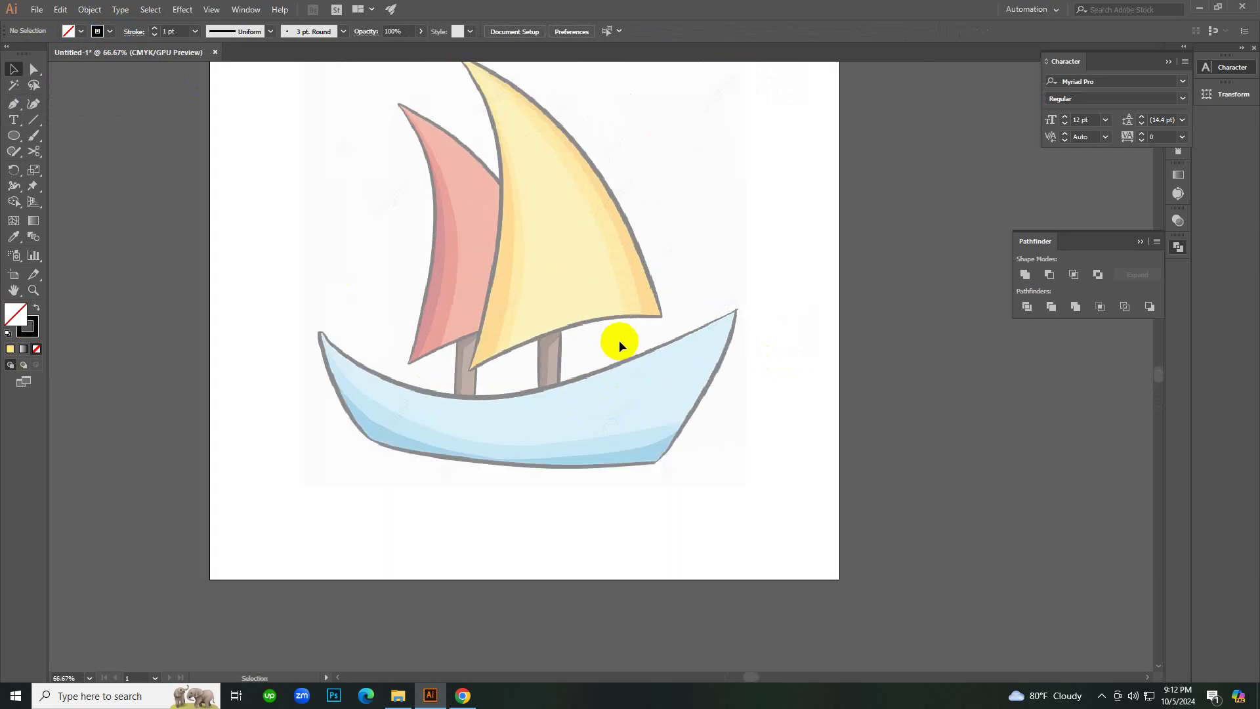
{"action": "key", "text": "p"}
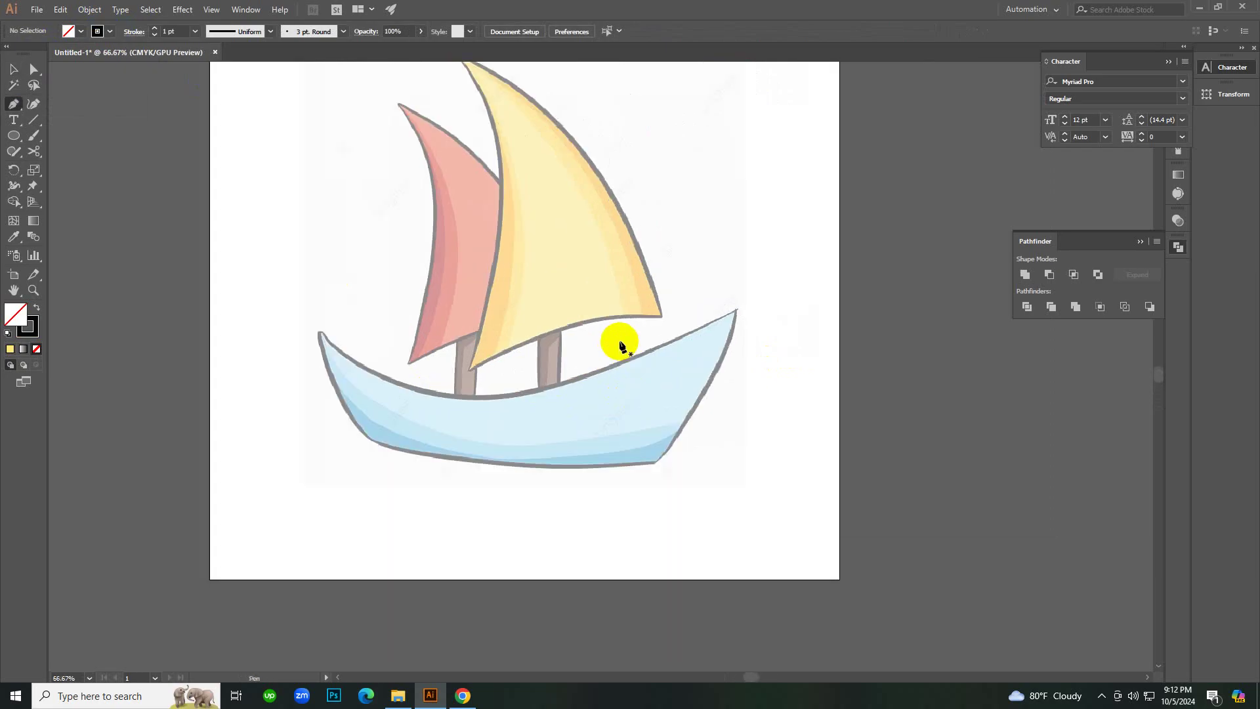
{"action": "left_click", "coordinate": [319, 332]}
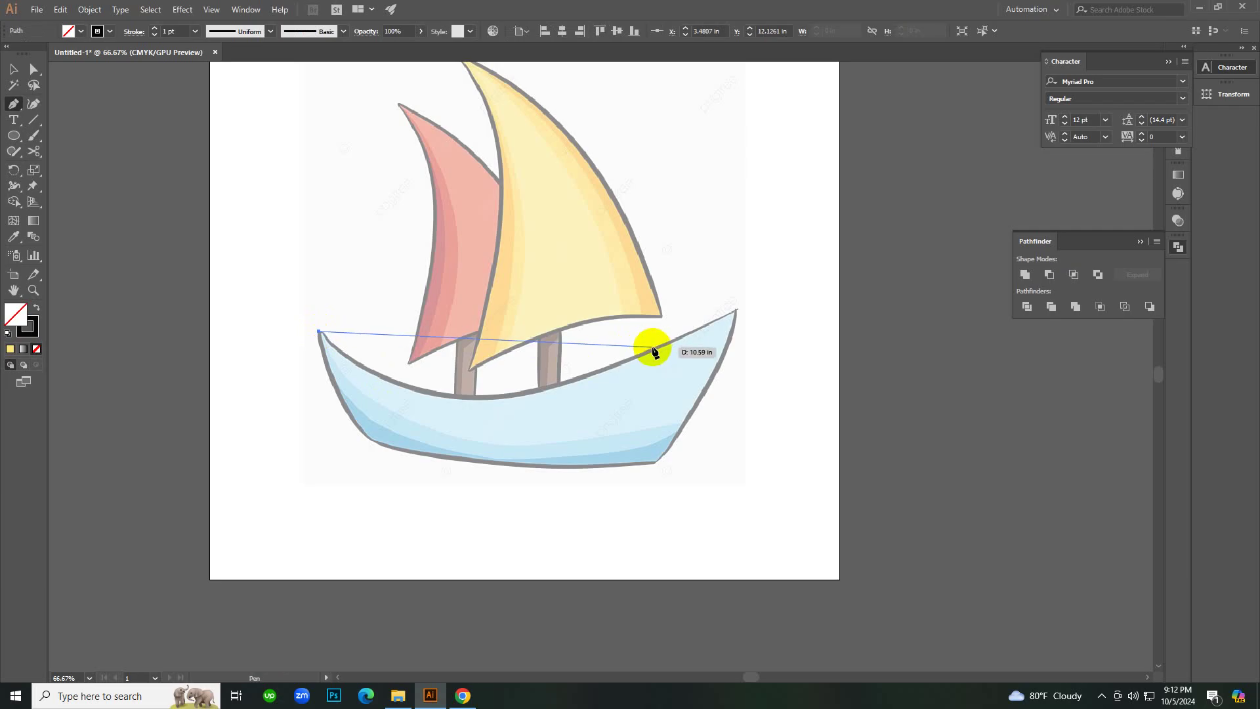
Try to curve the path along the hull's upper edge and extend it to the right tip, and undo these points.
{"action": "left_click_drag", "start_coordinate": [655, 349], "coordinate": [844, 259]}
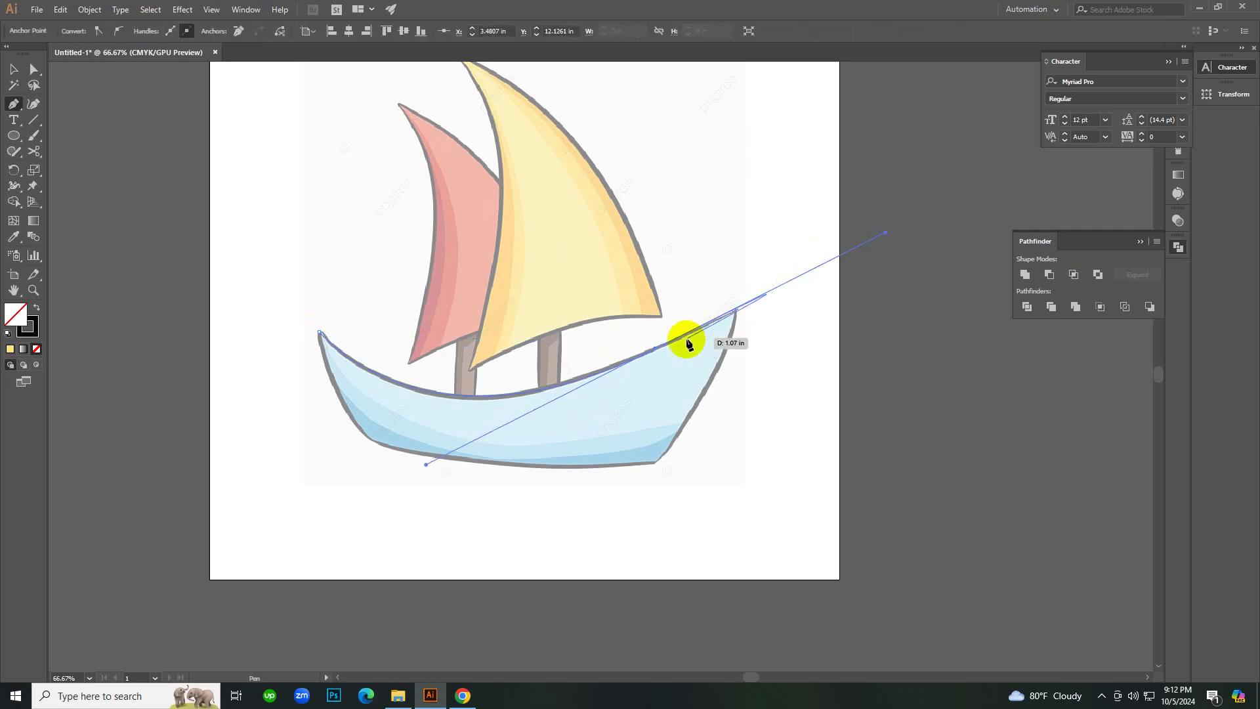
{"action": "left_click", "coordinate": [656, 348]}
{"action": "left_click", "coordinate": [735, 312]}
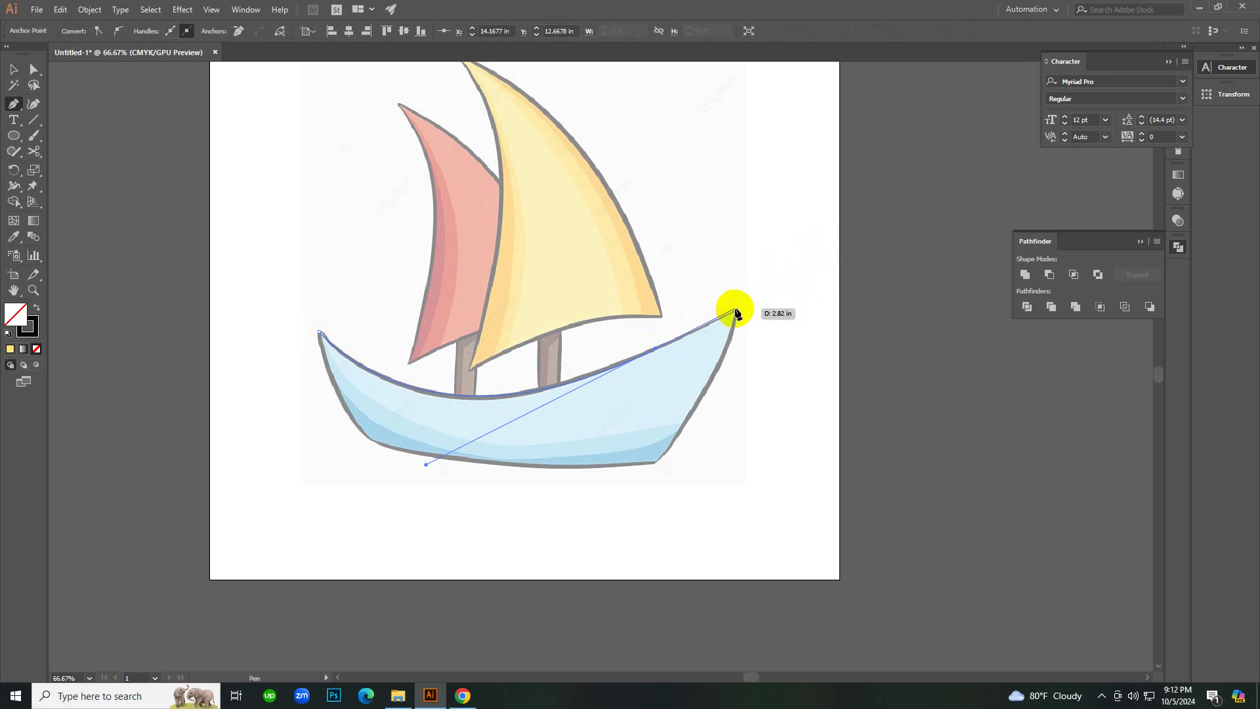
{"action": "left_click", "coordinate": [737, 313]}
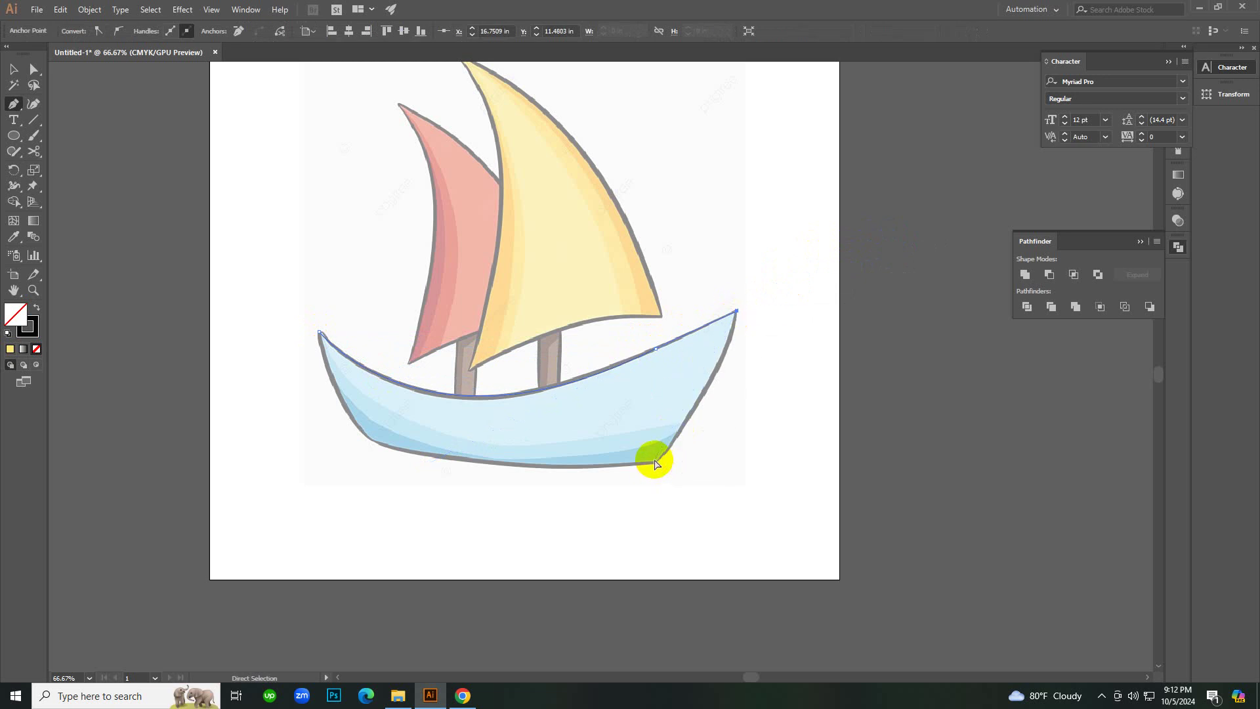
{"action": "key", "text": "ctrl+z"}
{"action": "key", "text": "ctrl+z"}
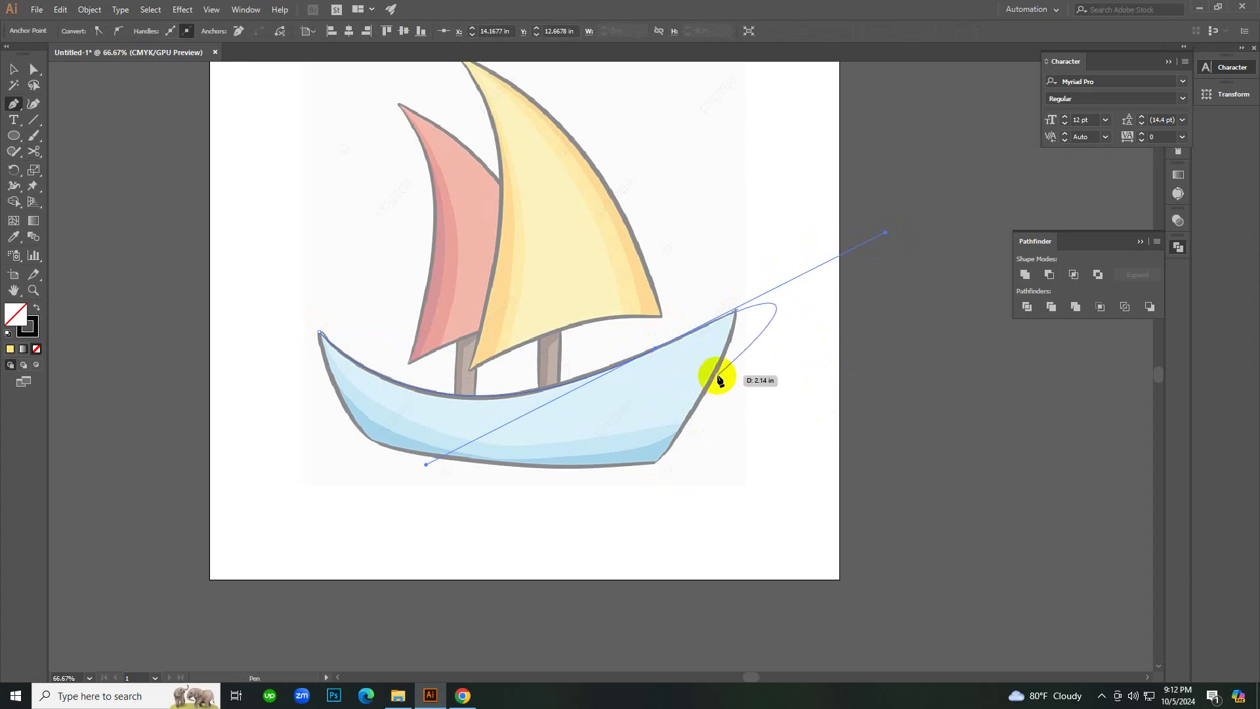
{"action": "key", "text": "ctrl+z"}
Curve the path along the hull's upper edge, remove the outgoing handle of the new point and continue to the right tip.
{"action": "left_click_drag", "start_coordinate": [675, 340], "coordinate": [920, 208]}
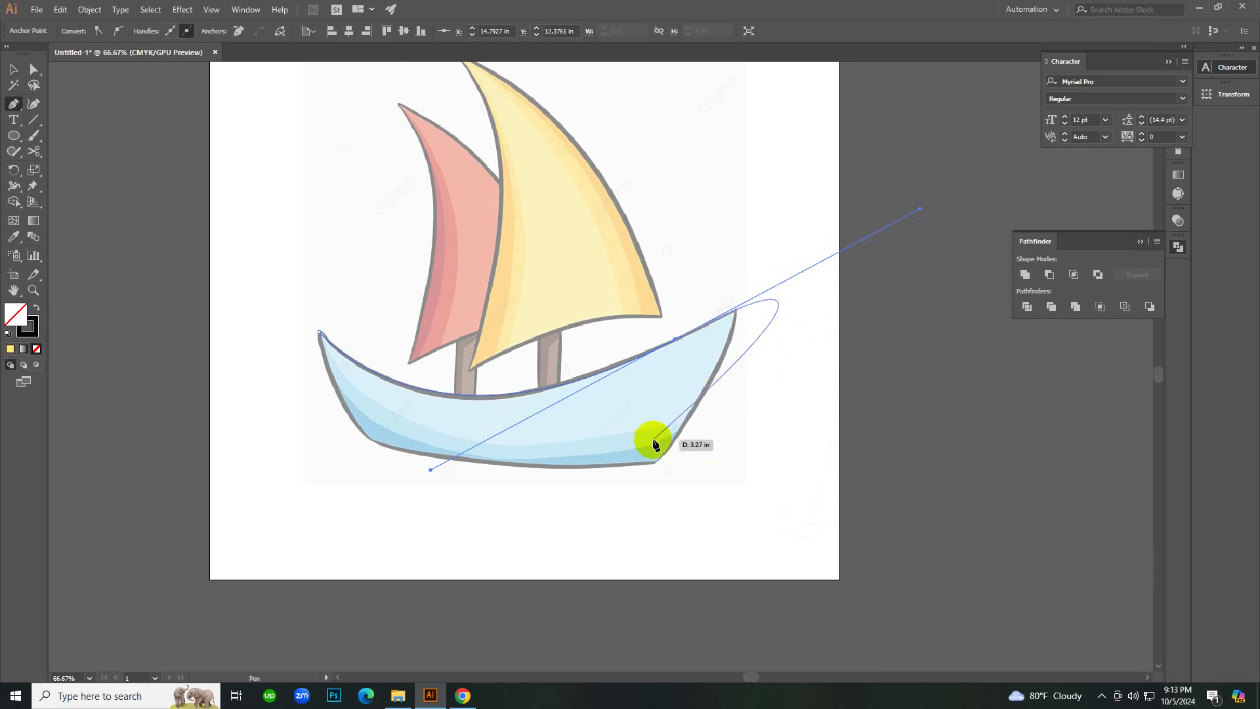
{"action": "left_click_drag", "start_coordinate": [648, 493], "coordinate": [681, 385]}
{"action": "key", "text": "ctrl+z"}
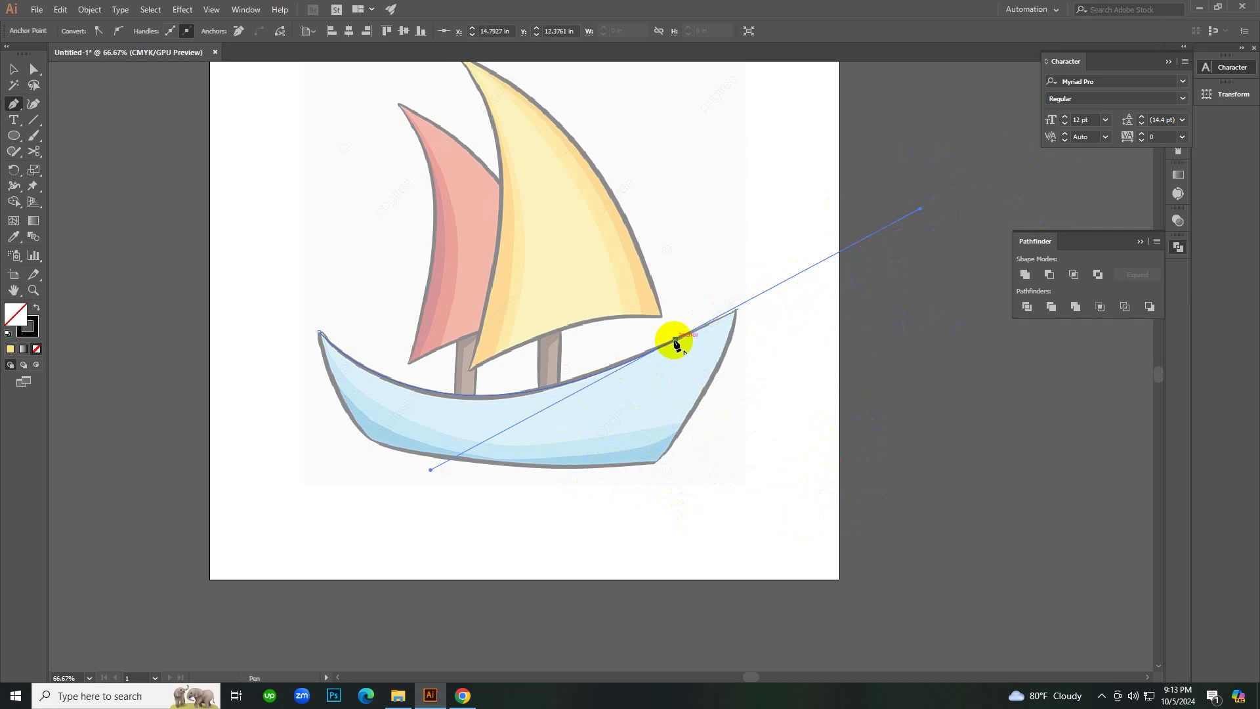
{"action": "left_click", "coordinate": [676, 340]}
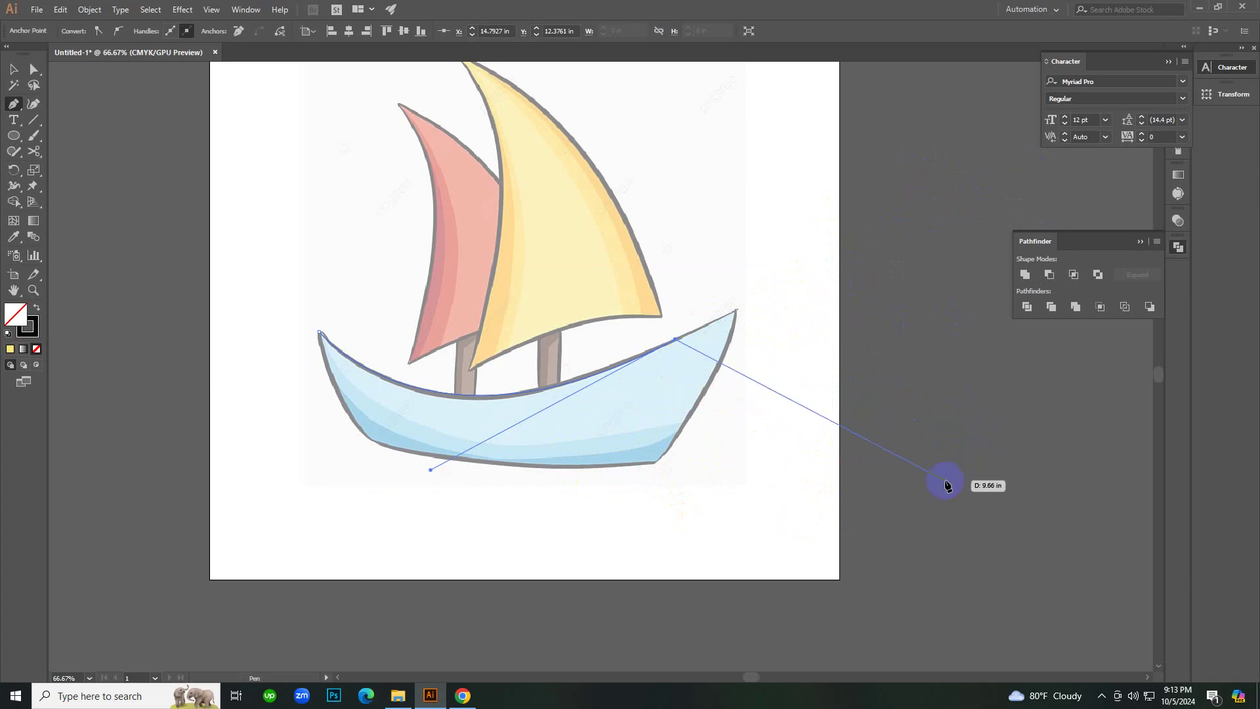
{"action": "left_click", "coordinate": [746, 324]}
Trace the hull's right side, bottom and left side with curved segments, closing the outline at the left tip.
{"action": "left_click_drag", "start_coordinate": [736, 313], "coordinate": [581, 542]}
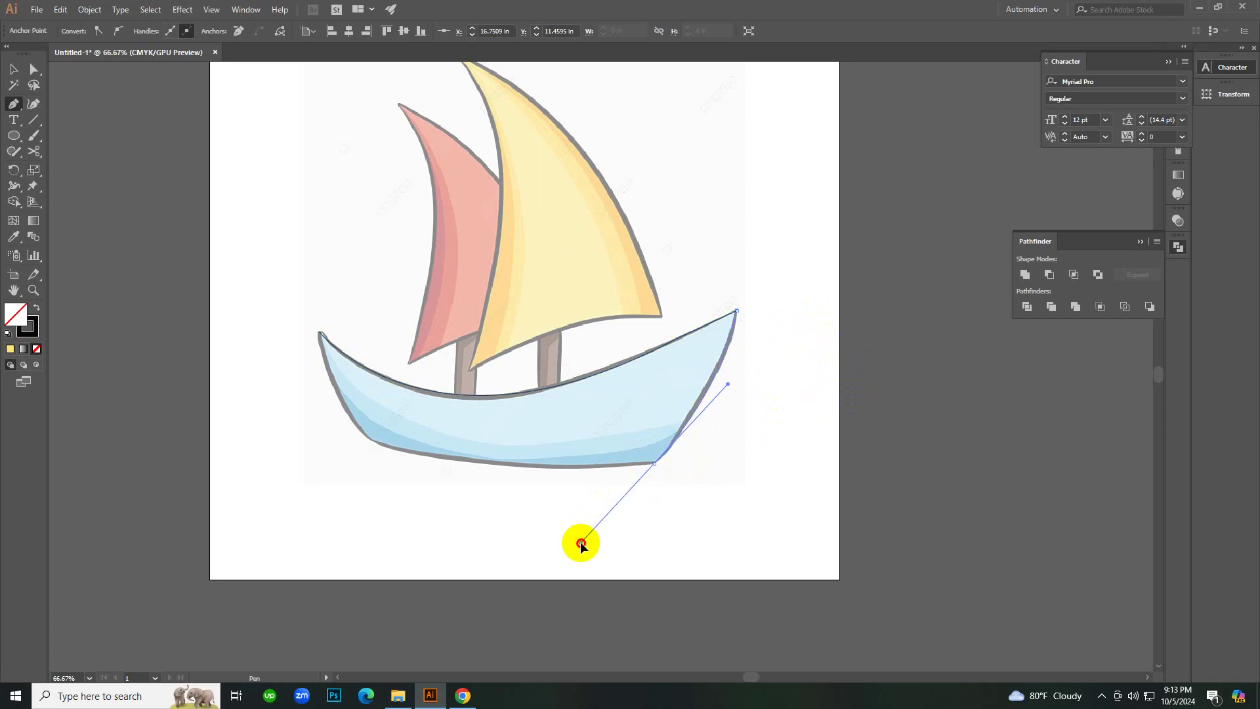
{"action": "left_click", "coordinate": [654, 463]}
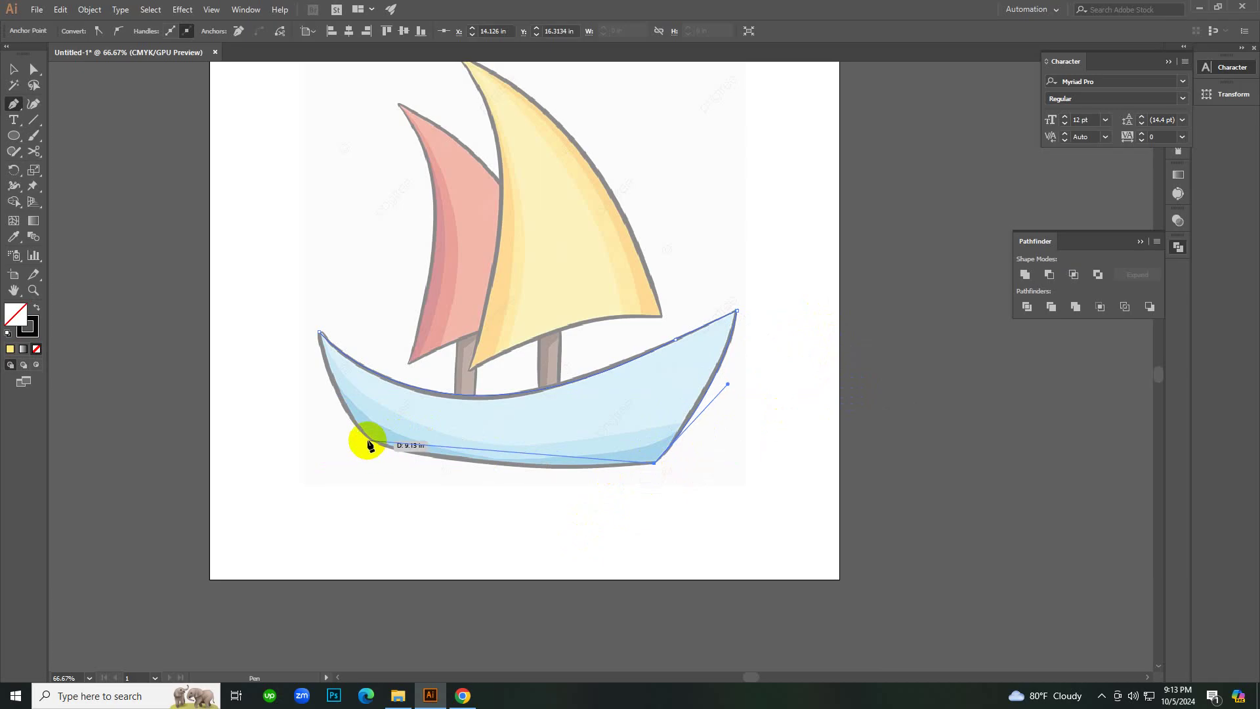
{"action": "left_click_drag", "start_coordinate": [366, 439], "coordinate": [230, 398]}
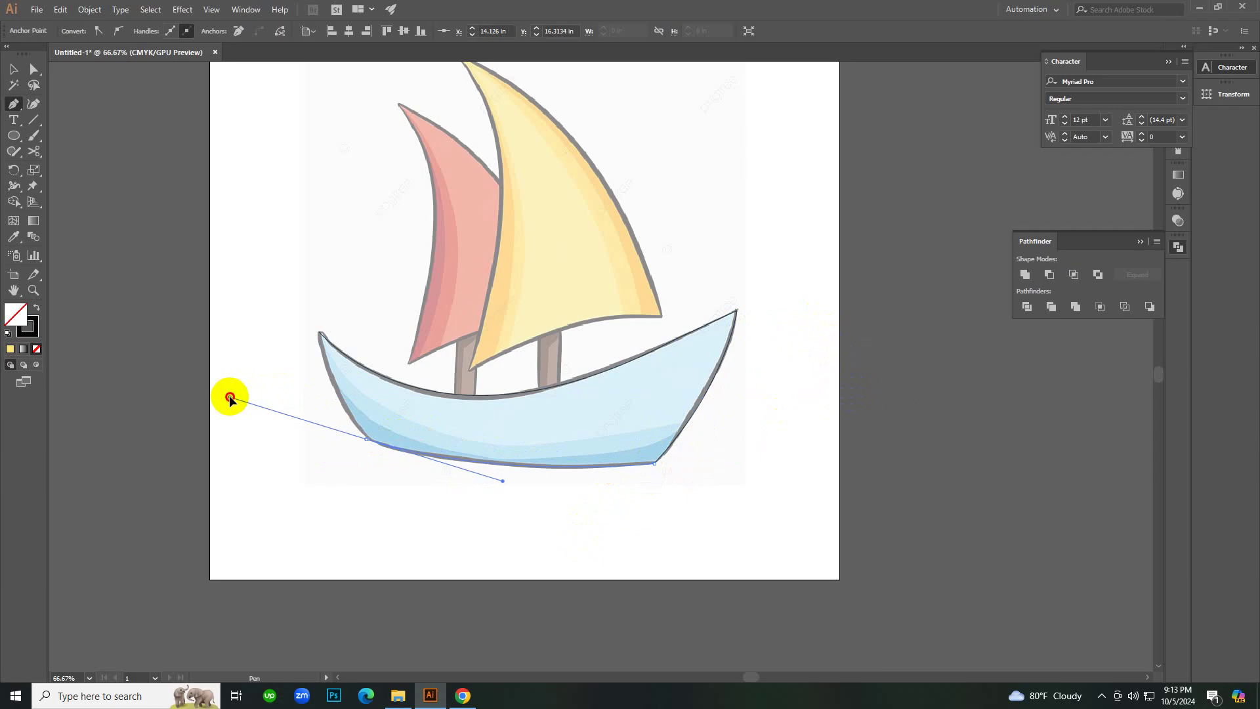
{"action": "left_click", "coordinate": [366, 438]}
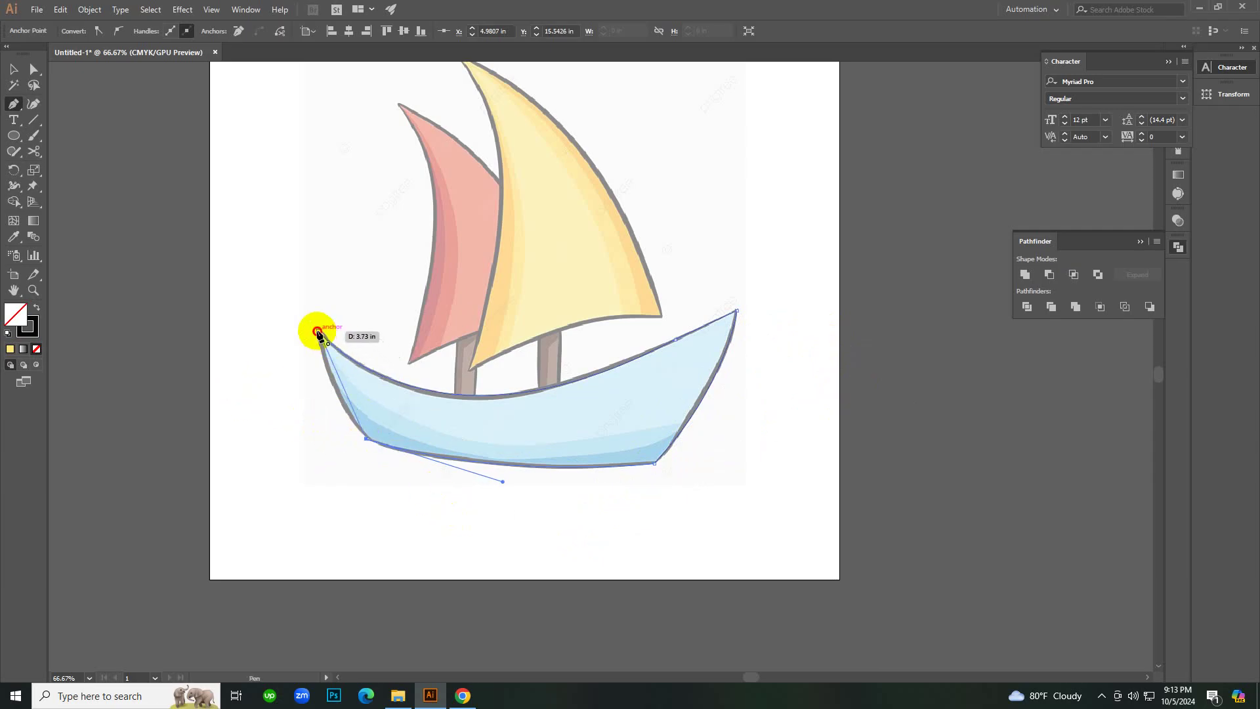
{"action": "left_click_drag", "start_coordinate": [320, 333], "coordinate": [305, 245]}
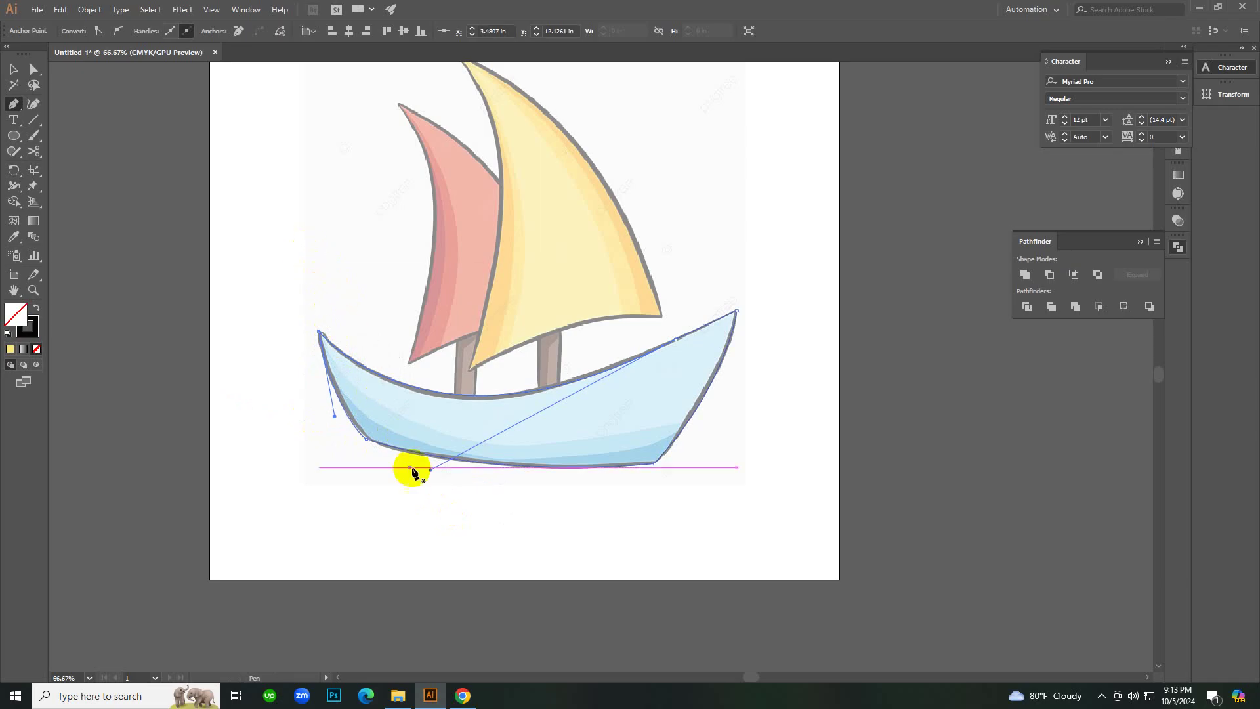
Set the hull outline's stroke weight to 7 pt and deselect the path.
{"action": "key", "text": "v"}
{"action": "left_click", "coordinate": [443, 515]}
{"action": "left_click", "coordinate": [504, 462]}
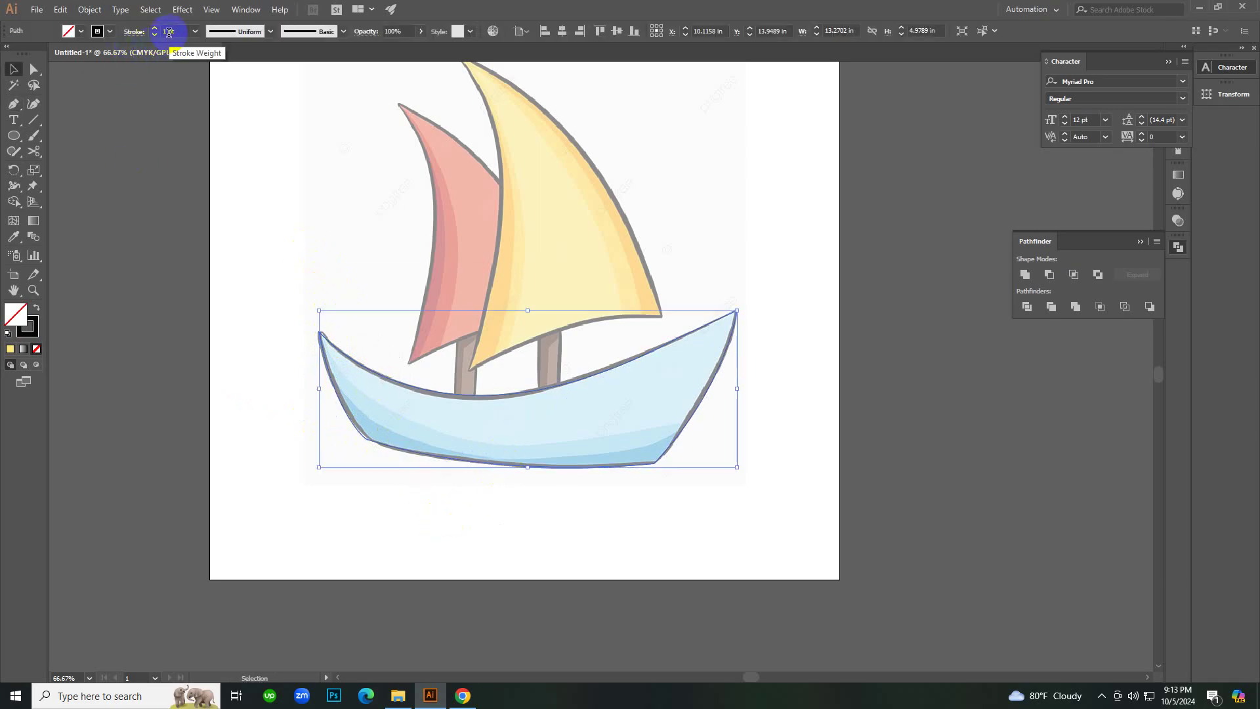
{"action": "scroll", "coordinate": [169, 32], "scroll_direction": "up", "scroll_amount": 7}
{"action": "scroll", "coordinate": [168, 32], "scroll_direction": "down", "scroll_amount": 1}
{"action": "left_click", "coordinate": [214, 178]}
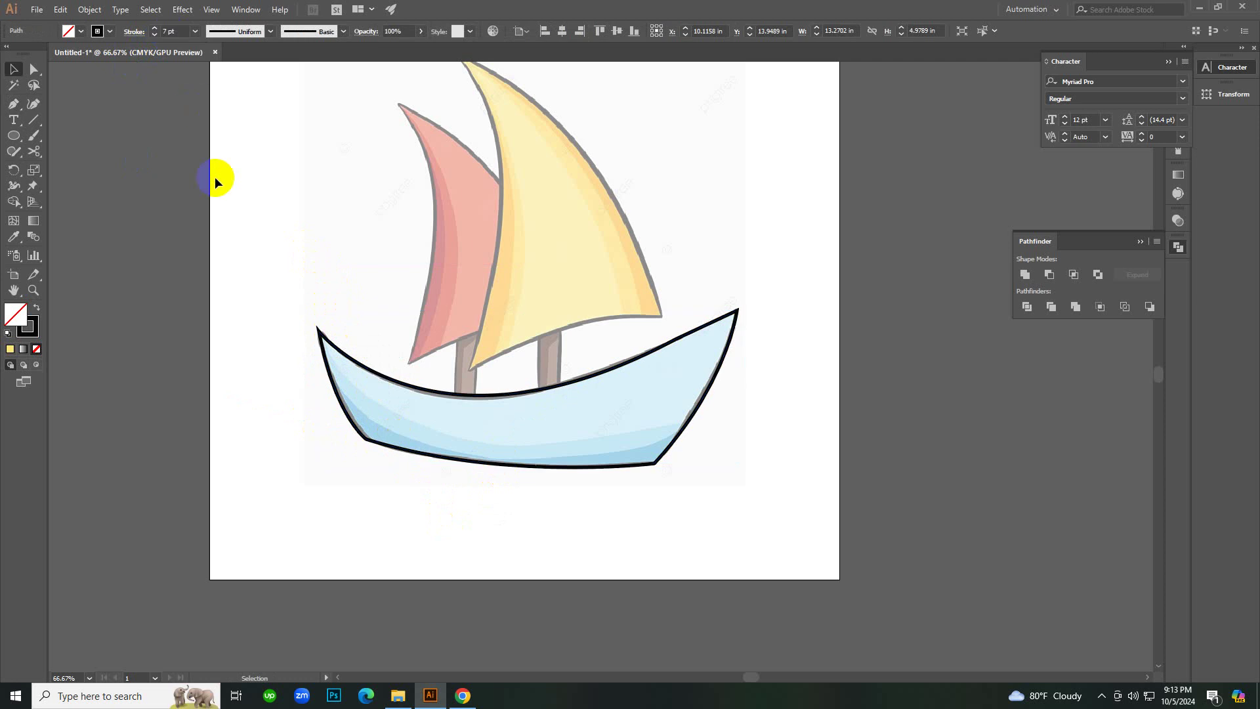
Draw a straight vertical line with the Pen tool along the left edge of the right mast, and deselect it.
{"action": "scroll", "coordinate": [475, 505], "scroll_direction": "up", "scroll_amount": 2}
{"action": "key", "text": "a"}
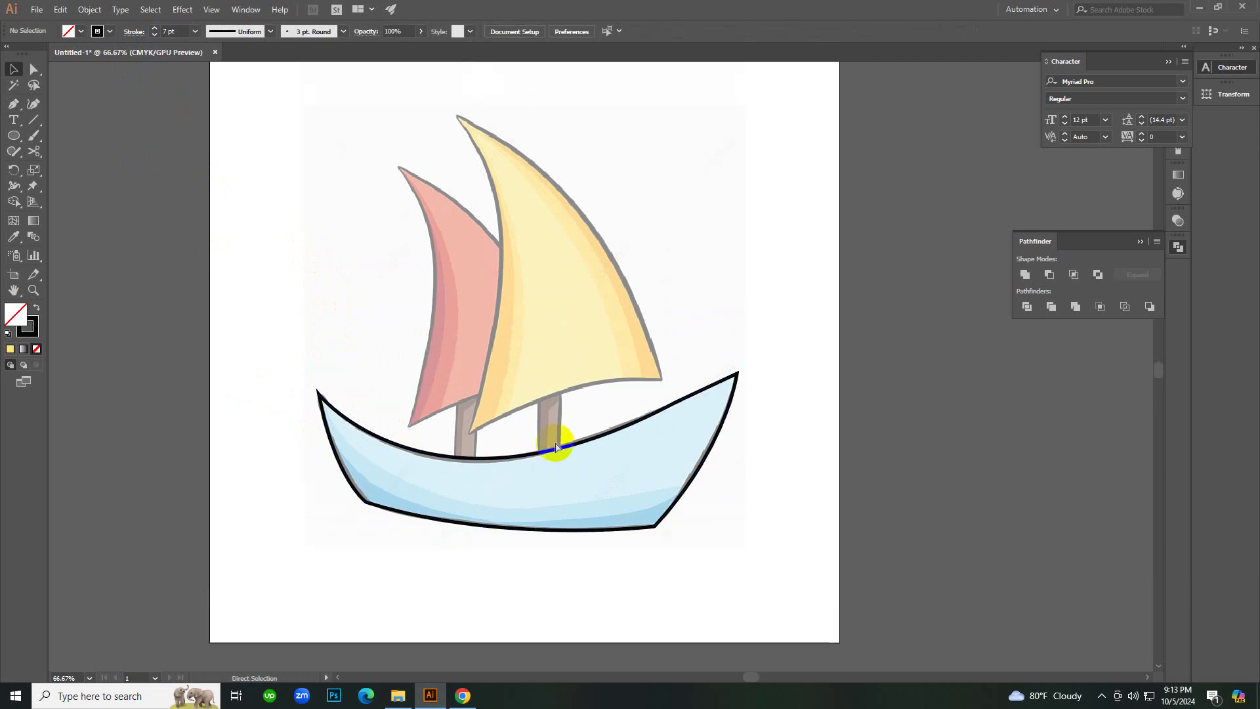
{"action": "scroll", "coordinate": [555, 447], "scroll_direction": "up", "scroll_amount": 1, "text": "alt"}
{"action": "scroll", "coordinate": [538, 420], "scroll_direction": "up", "scroll_amount": 1}
{"action": "key", "text": "p"}
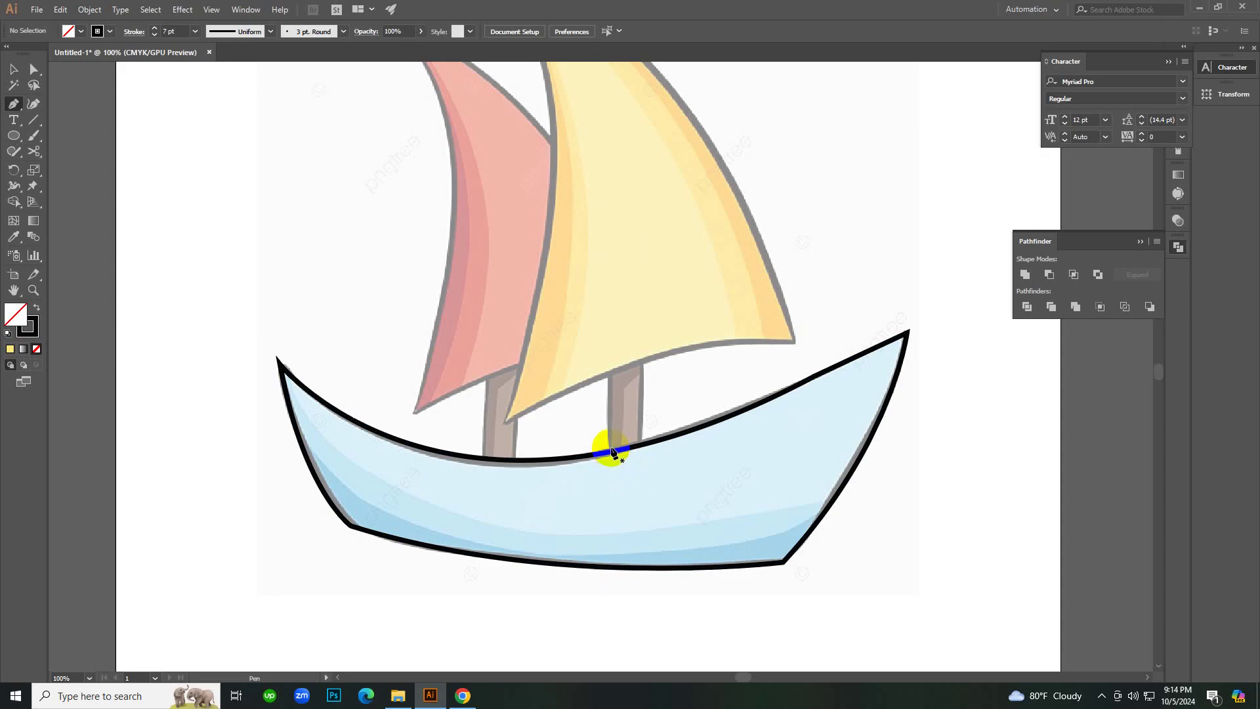
{"action": "left_click_drag", "start_coordinate": [610, 457], "coordinate": [601, 367]}
{"action": "left_click", "coordinate": [609, 348], "text": "shift"}
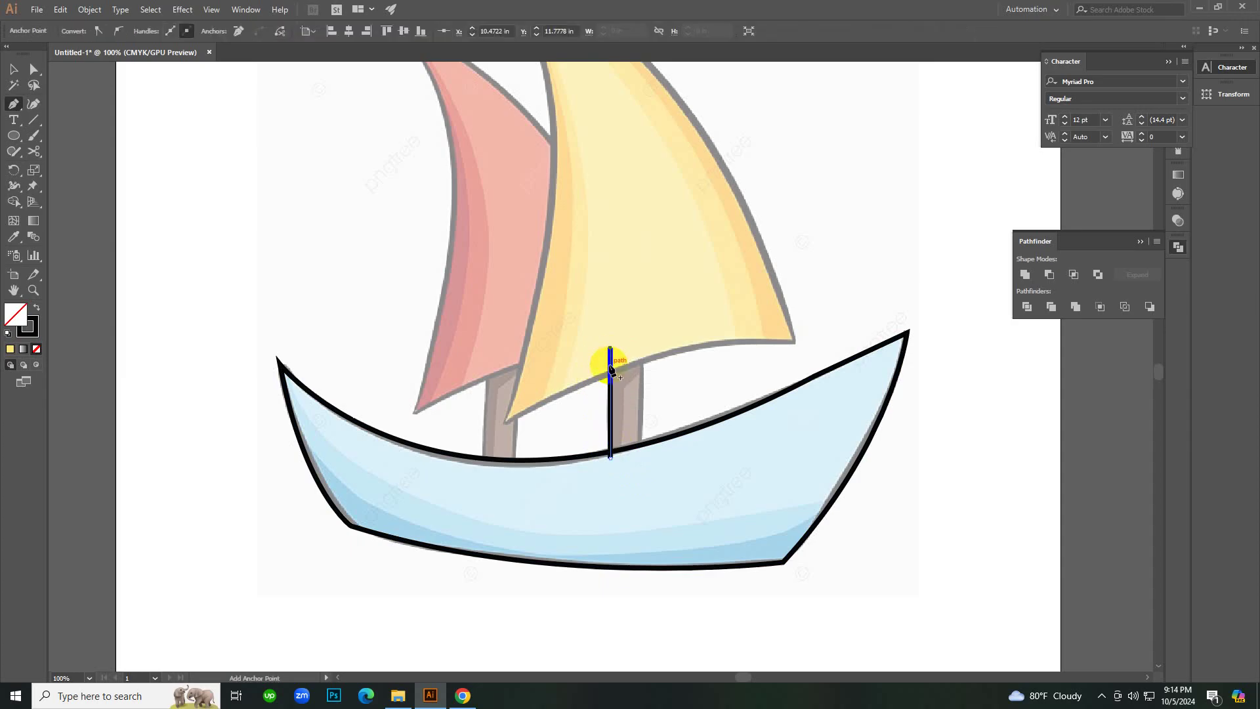
{"action": "key", "text": "v"}
{"action": "left_click", "coordinate": [705, 382]}
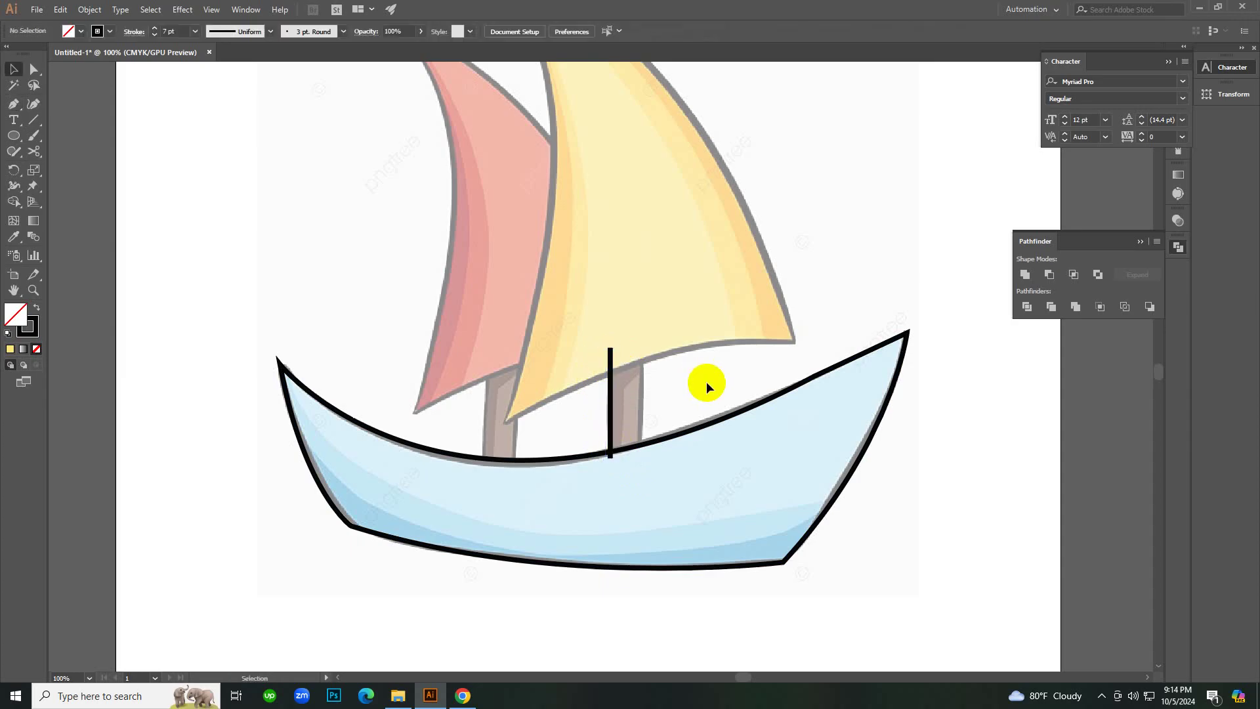
Draw a second vertical line along the right edge of the same mast, running slightly into the hull, and deselect it.
{"action": "key", "text": "p"}
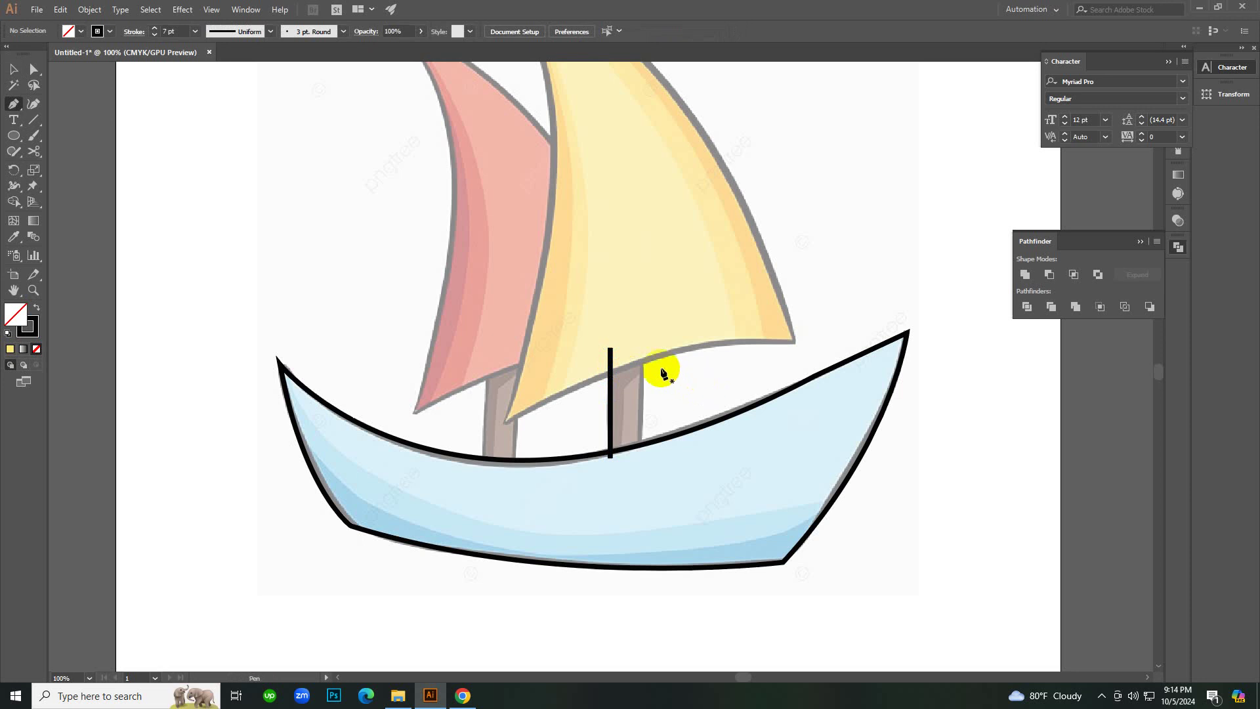
{"action": "left_click", "coordinate": [642, 348]}
{"action": "left_click", "coordinate": [641, 471]}
{"action": "key", "text": "v"}
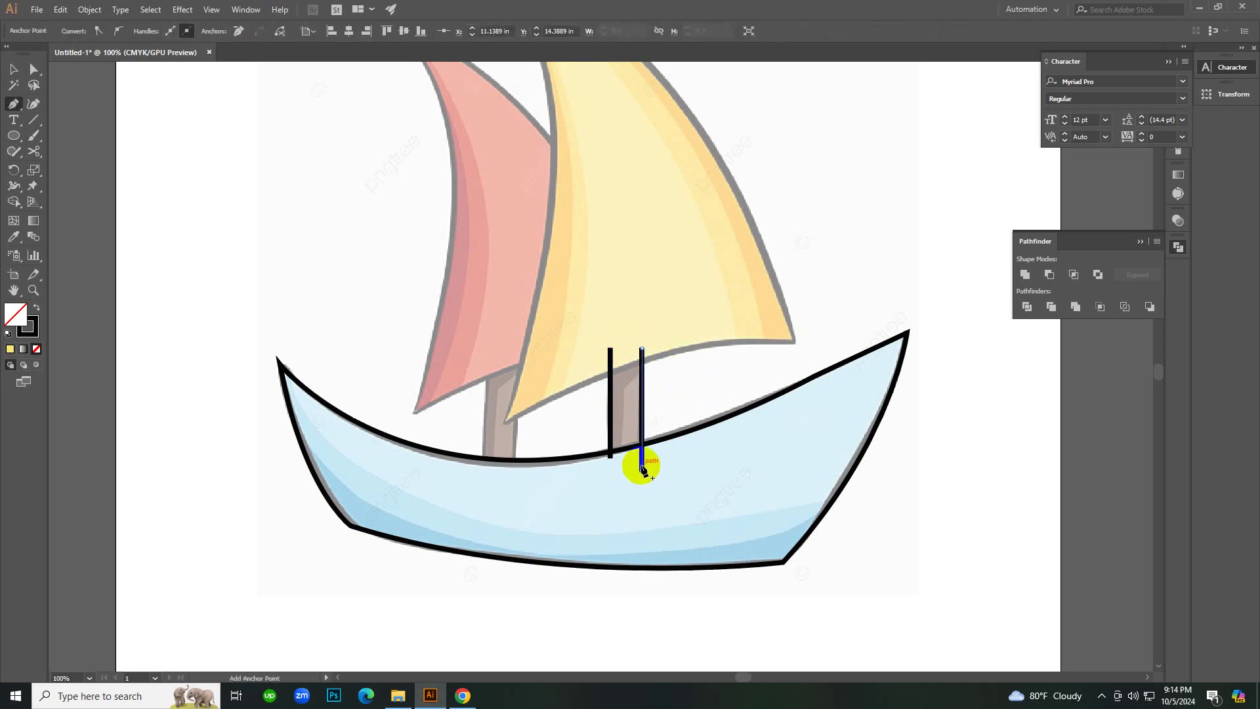
{"action": "left_click", "coordinate": [695, 374]}
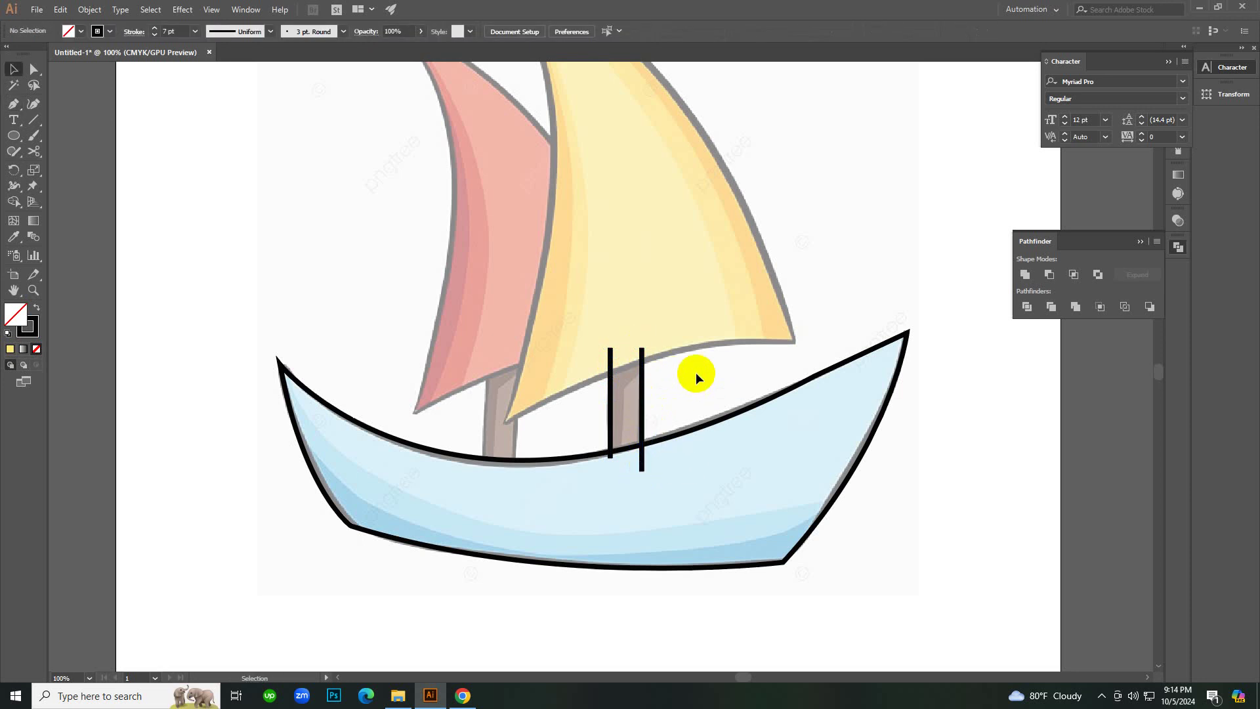
Delete both vertical lines drawn along the right mast.
{"action": "scroll", "coordinate": [695, 372], "scroll_direction": "up", "scroll_amount": 2}
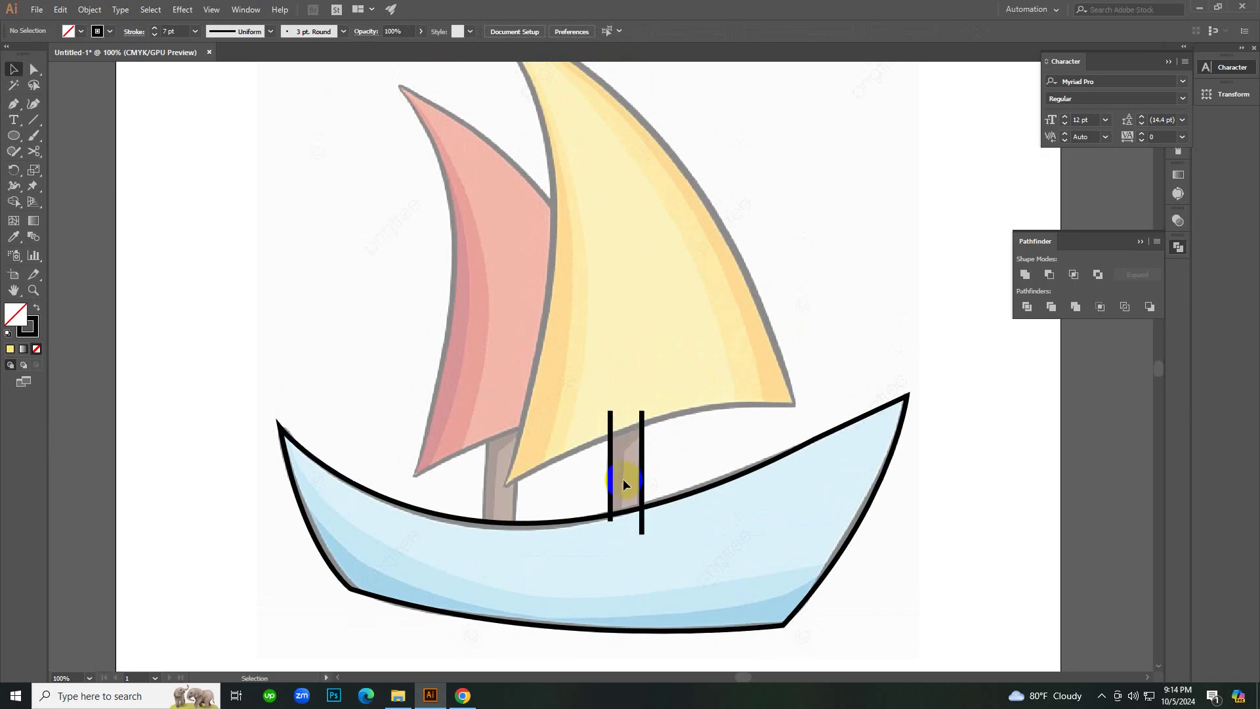
{"action": "scroll", "coordinate": [618, 485], "scroll_direction": "up", "scroll_amount": 3}
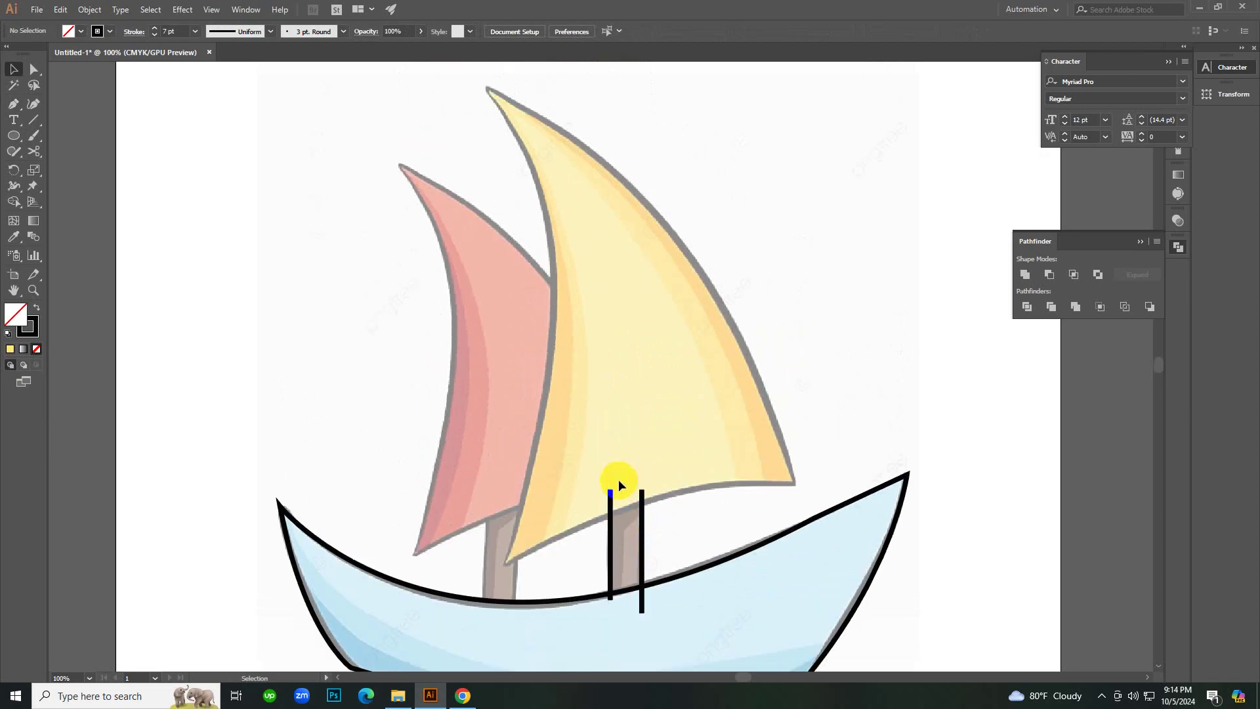
{"action": "key", "text": "p"}
{"action": "key", "text": "v"}
{"action": "left_click_drag", "start_coordinate": [648, 538], "coordinate": [563, 542]}
{"action": "key", "text": "Delete"}
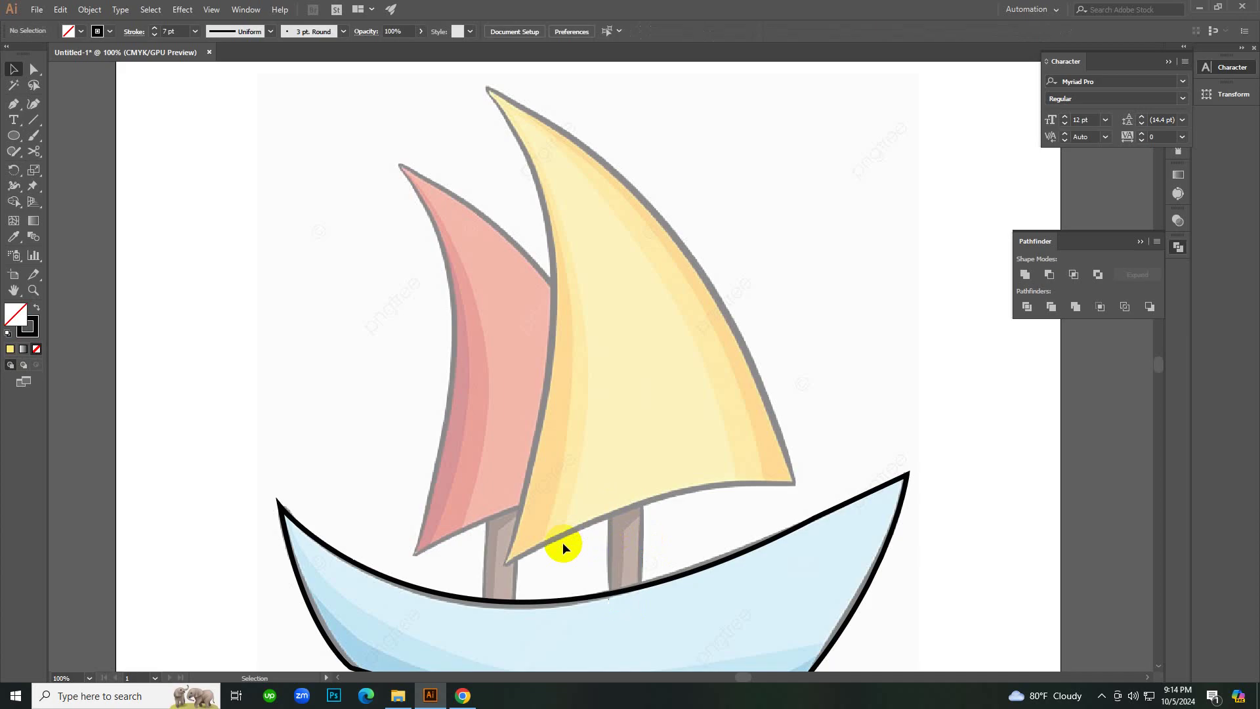
Trace the right mast's left edge with a slightly slanted straight line from just inside the hull up into the yellow sail.
{"action": "key", "text": "p"}
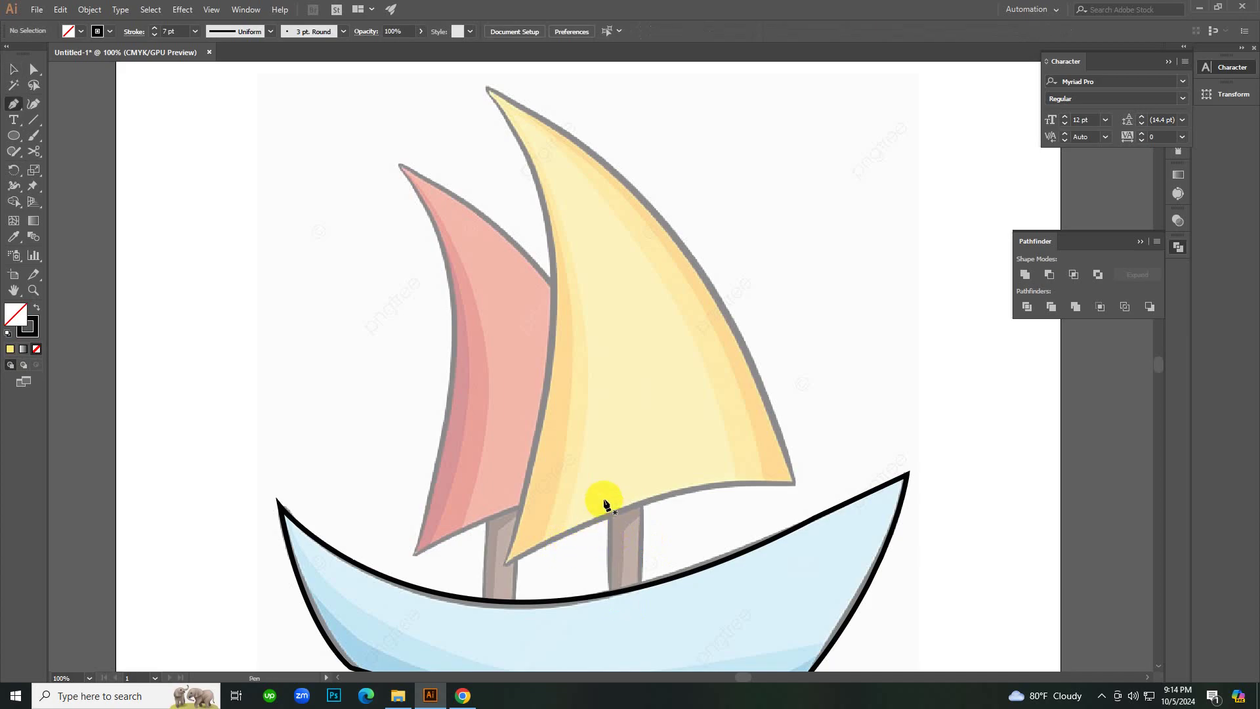
{"action": "left_click", "coordinate": [611, 606]}
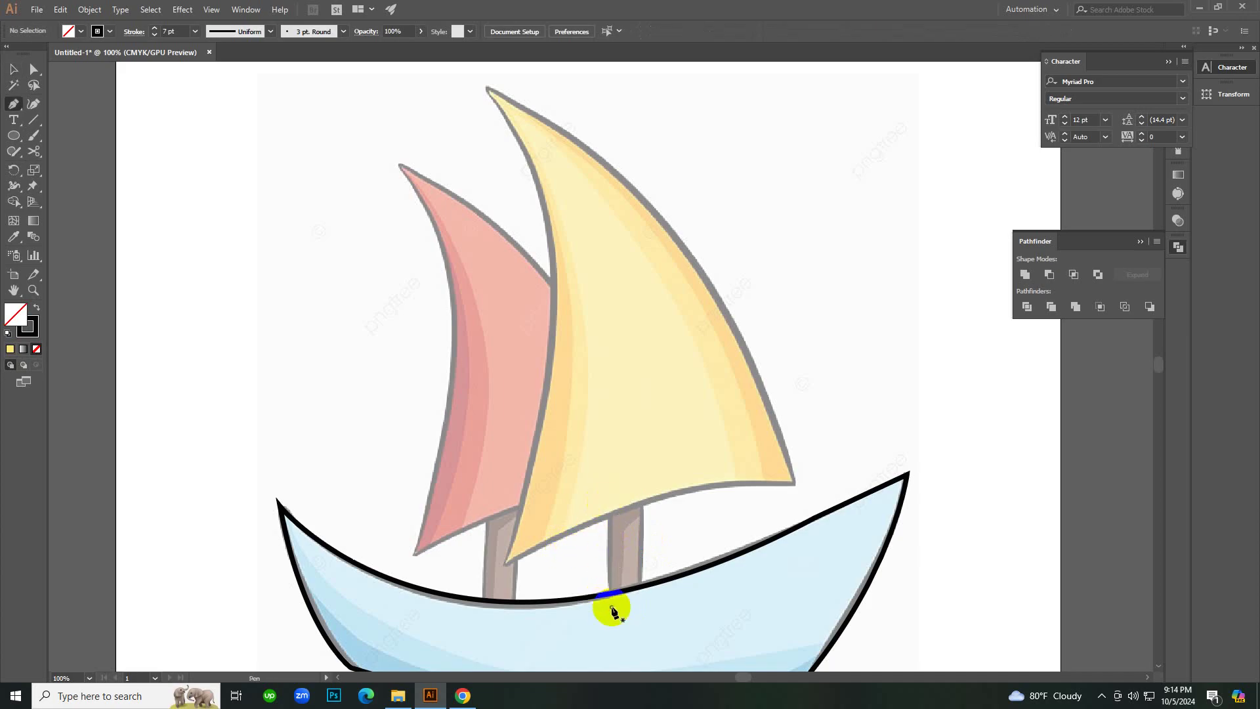
{"action": "left_click", "coordinate": [607, 496]}
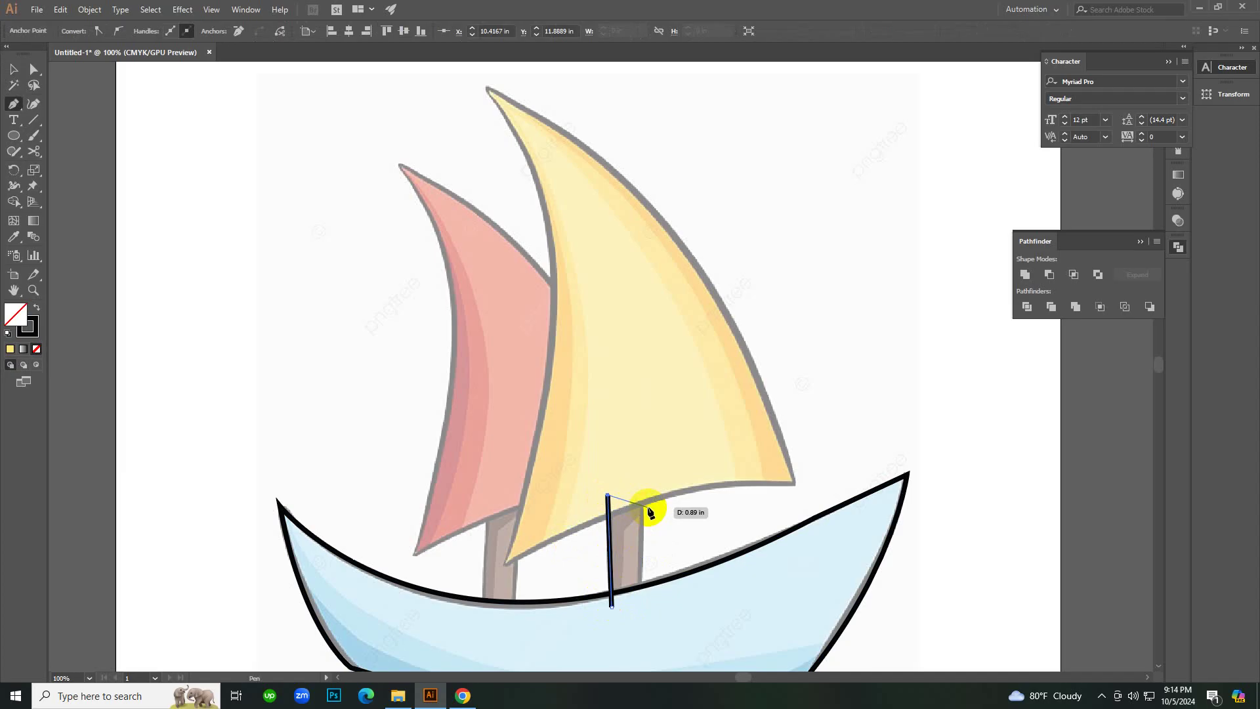
{"action": "key", "text": "v"}
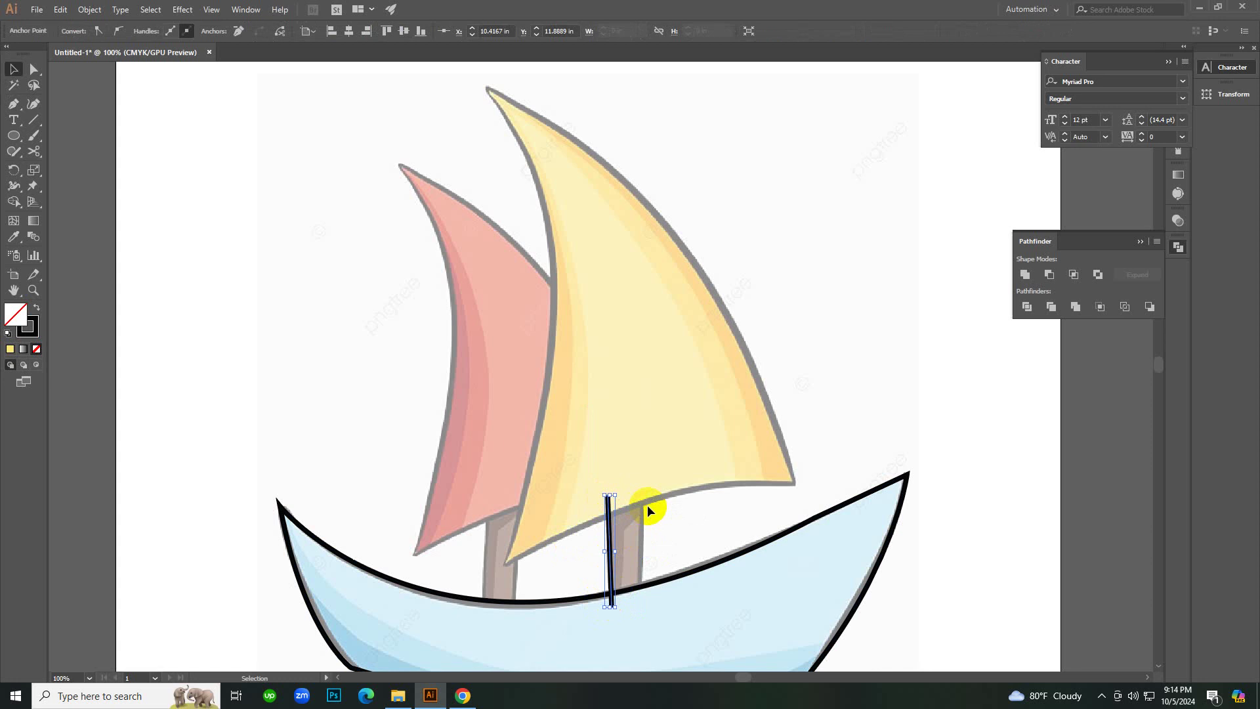
Trace the right mast's right edge with a separate straight line from the sail down into the hull, and deselect it.
{"action": "key", "text": "p"}
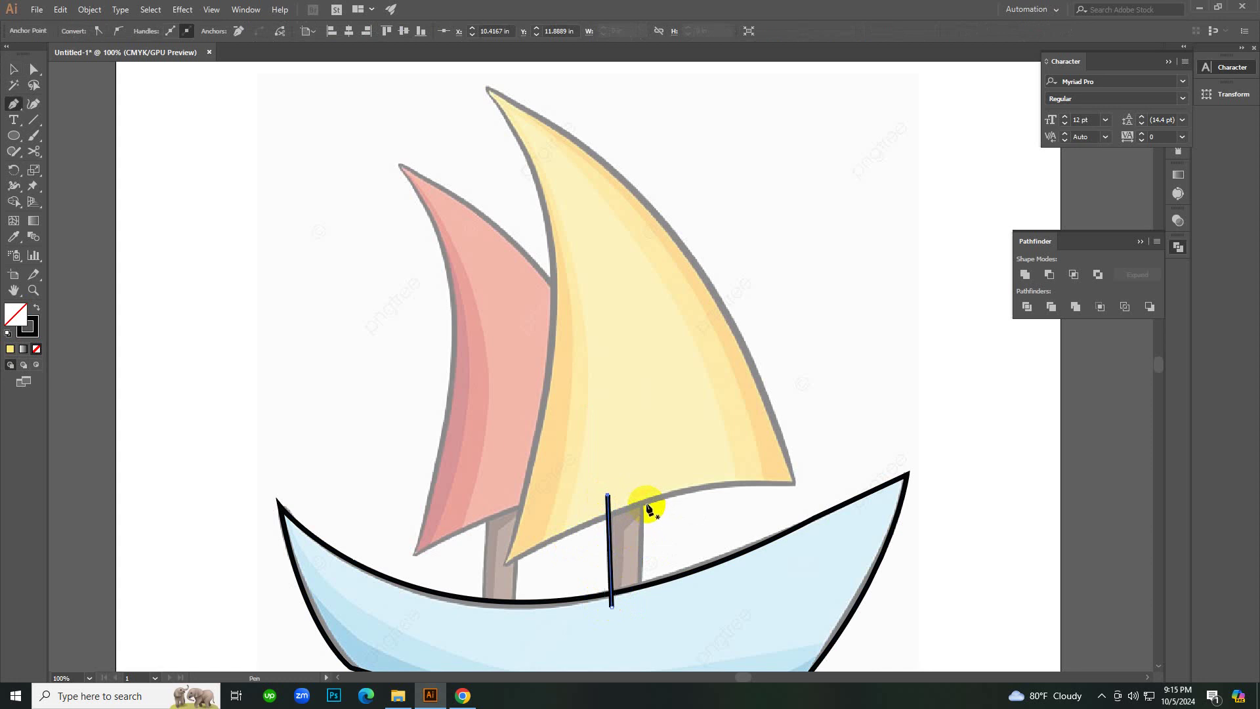
{"action": "left_click", "coordinate": [640, 491]}
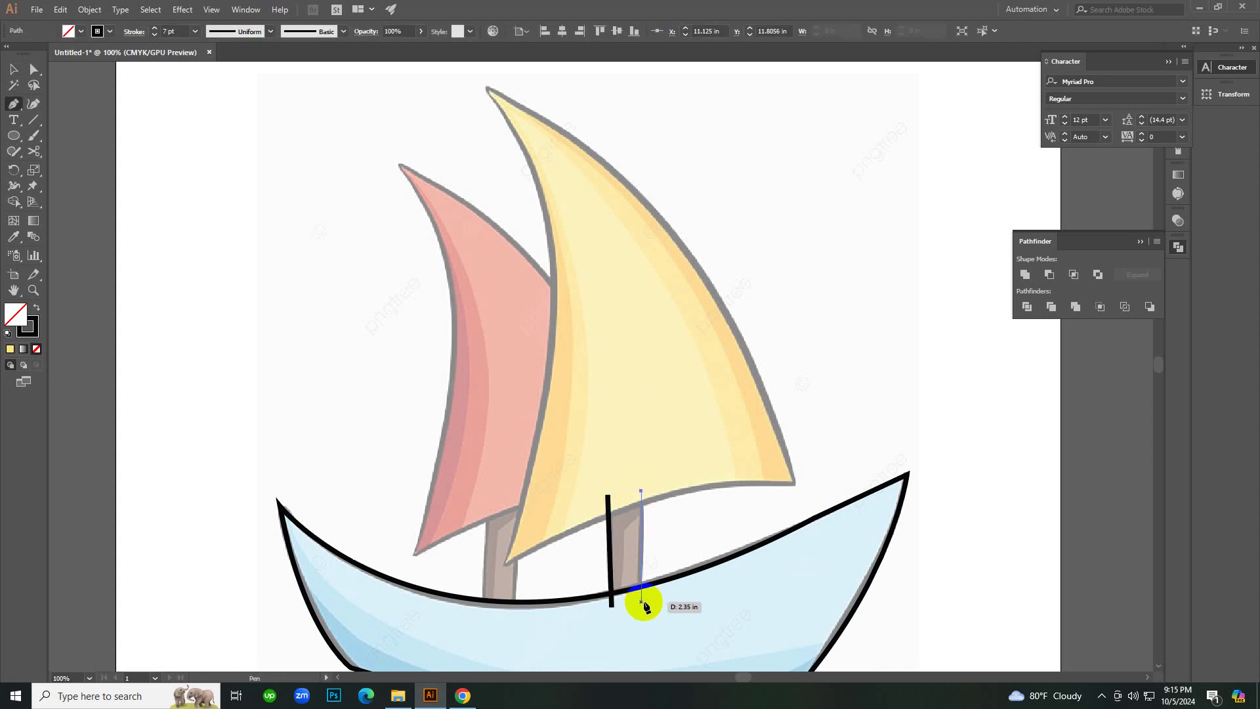
{"action": "left_click", "coordinate": [642, 600]}
{"action": "key", "text": "v"}
{"action": "left_click", "coordinate": [692, 546]}
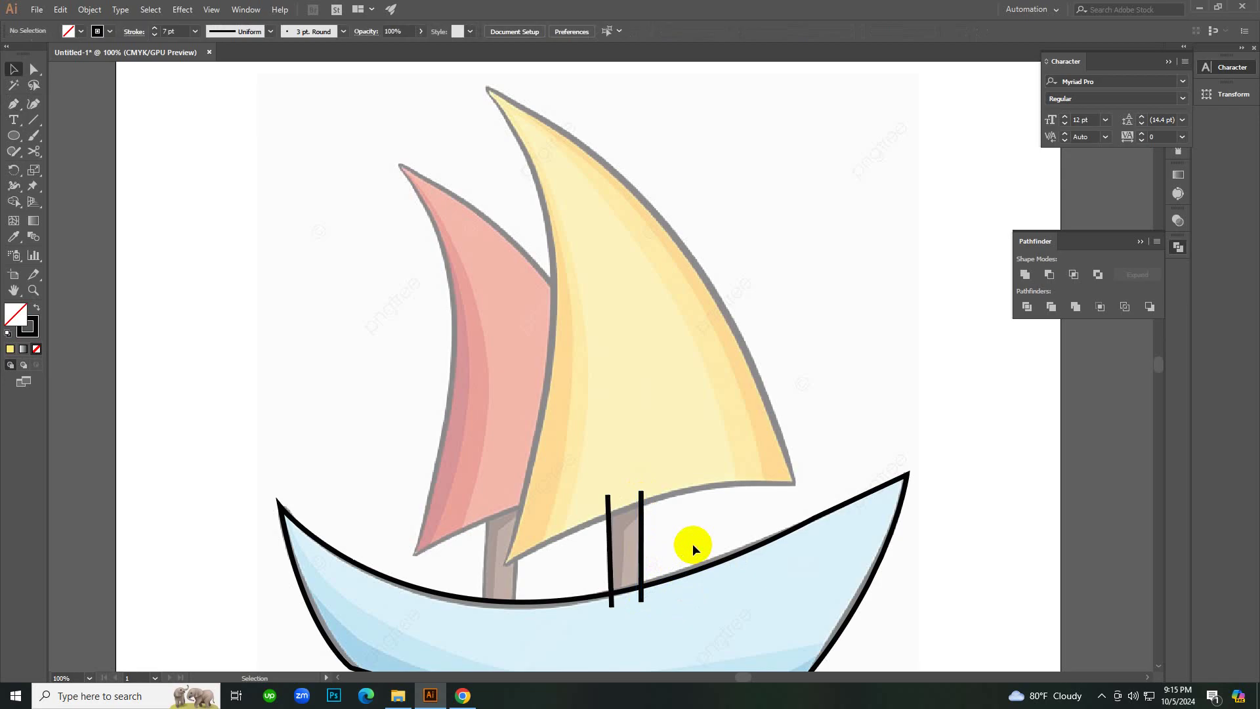
Trace the yellow sail's lower and right edges with curved segments up to its top tip, removing the outgoing handle at the right corner.
{"action": "key", "text": "p"}
{"action": "left_click", "coordinate": [506, 565]}
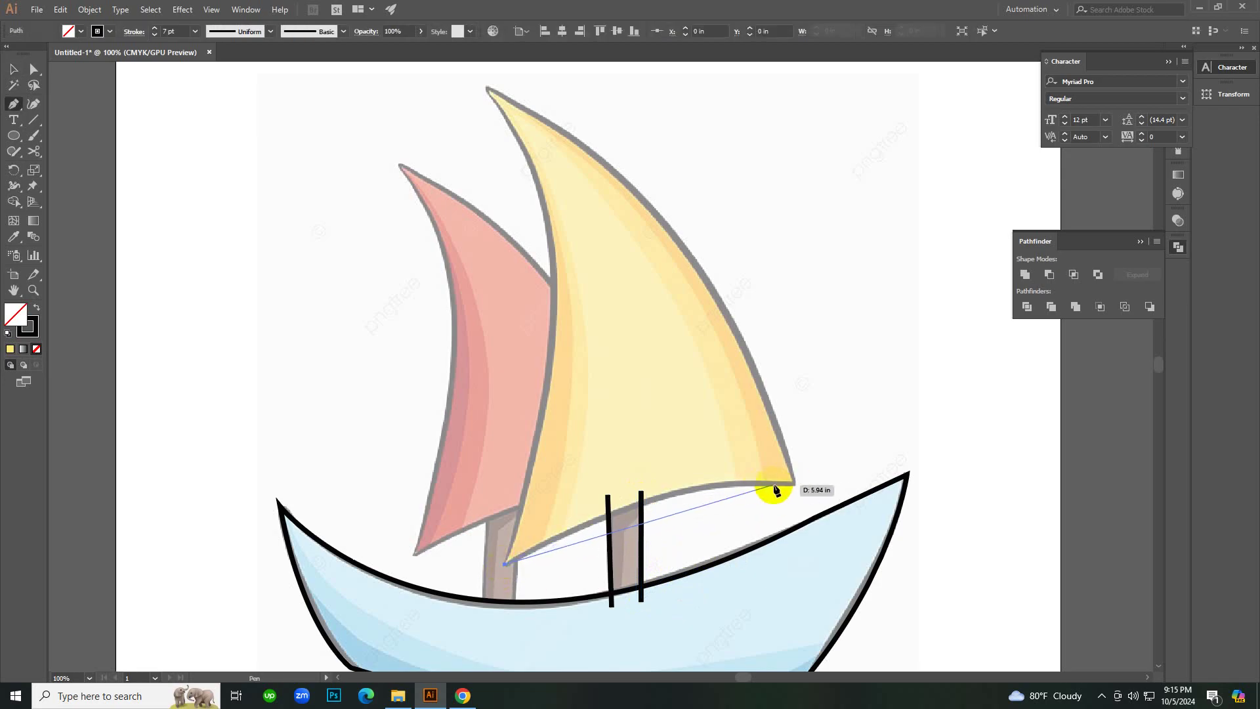
{"action": "mouse_move", "coordinate": [793, 485]}
{"action": "left_mouse_down"}
{"action": "mouse_move", "coordinate": [837, 509]}
{"action": "mouse_move", "coordinate": [939, 518]}
{"action": "mouse_move", "coordinate": [912, 510]}
{"action": "left_mouse_up"}
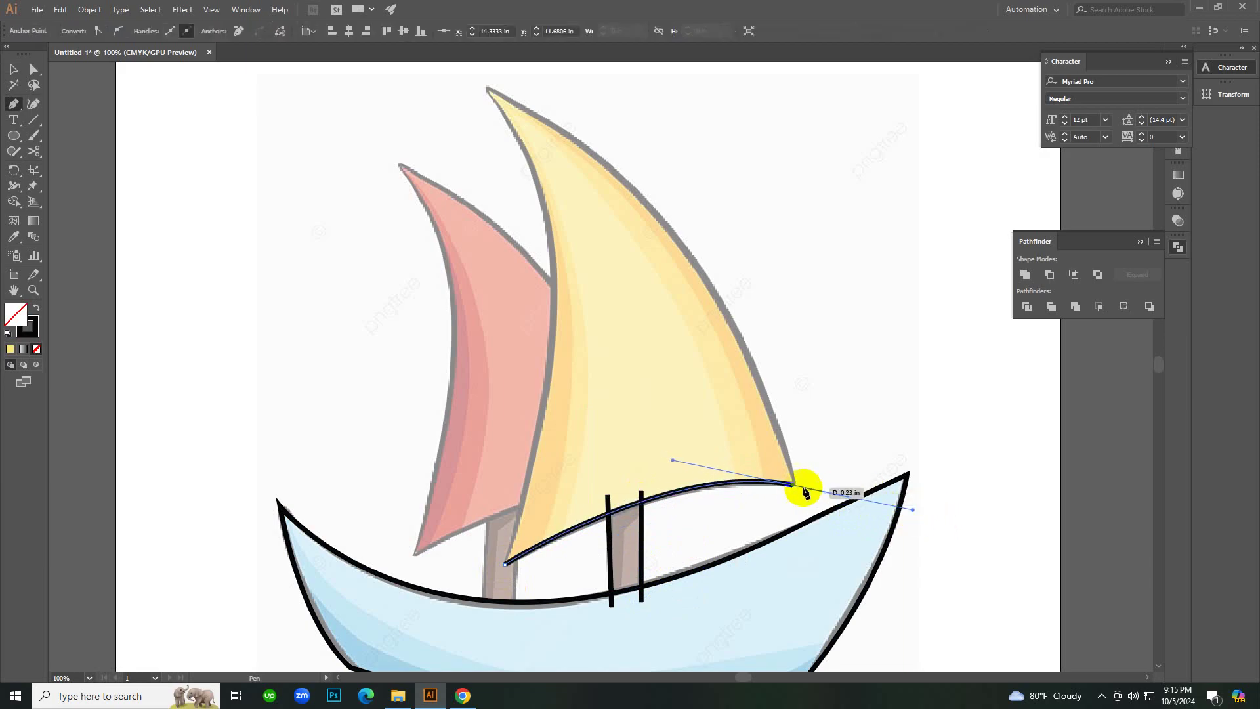
{"action": "left_click", "coordinate": [794, 485]}
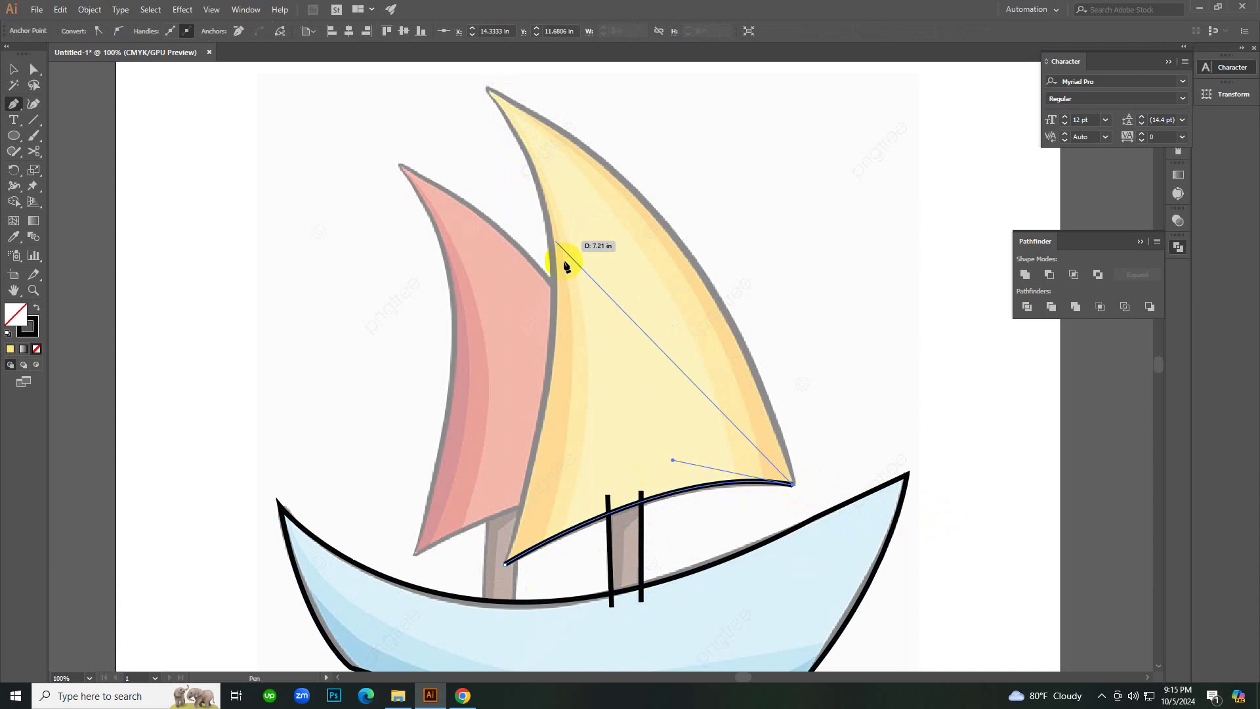
{"action": "key", "text": "ctrl+alt+space"}
{"action": "left_click", "coordinate": [574, 311], "text": "ctrl+alt"}
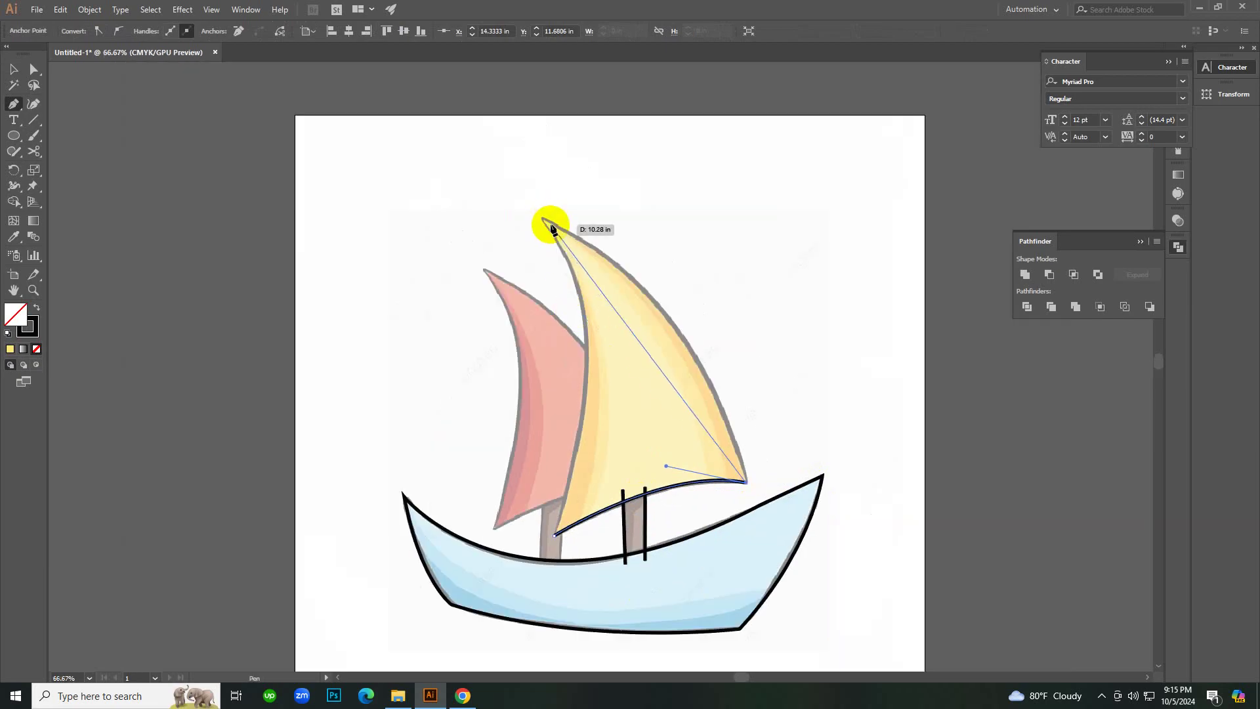
{"action": "left_click_drag", "start_coordinate": [542, 219], "coordinate": [356, 123]}
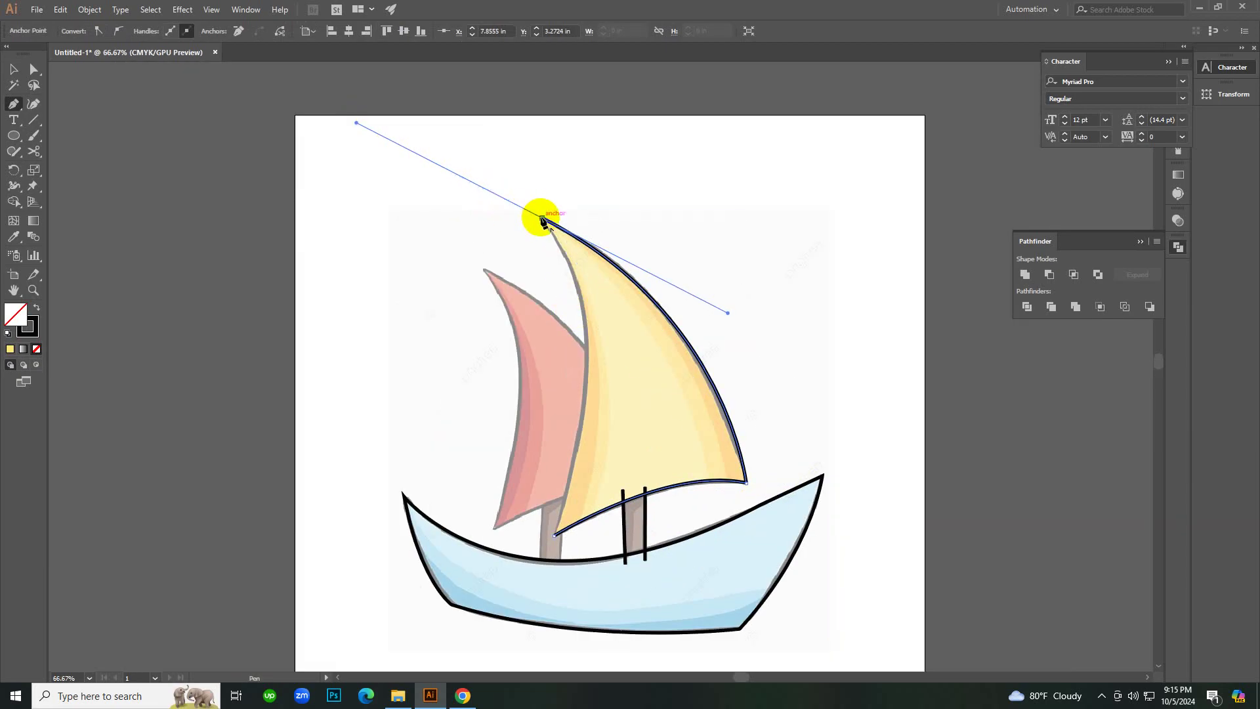
Try to close the yellow sail's outline with a curved segment along its left edge, and undo it.
{"action": "scroll", "coordinate": [596, 335], "scroll_direction": "down", "scroll_amount": 5}
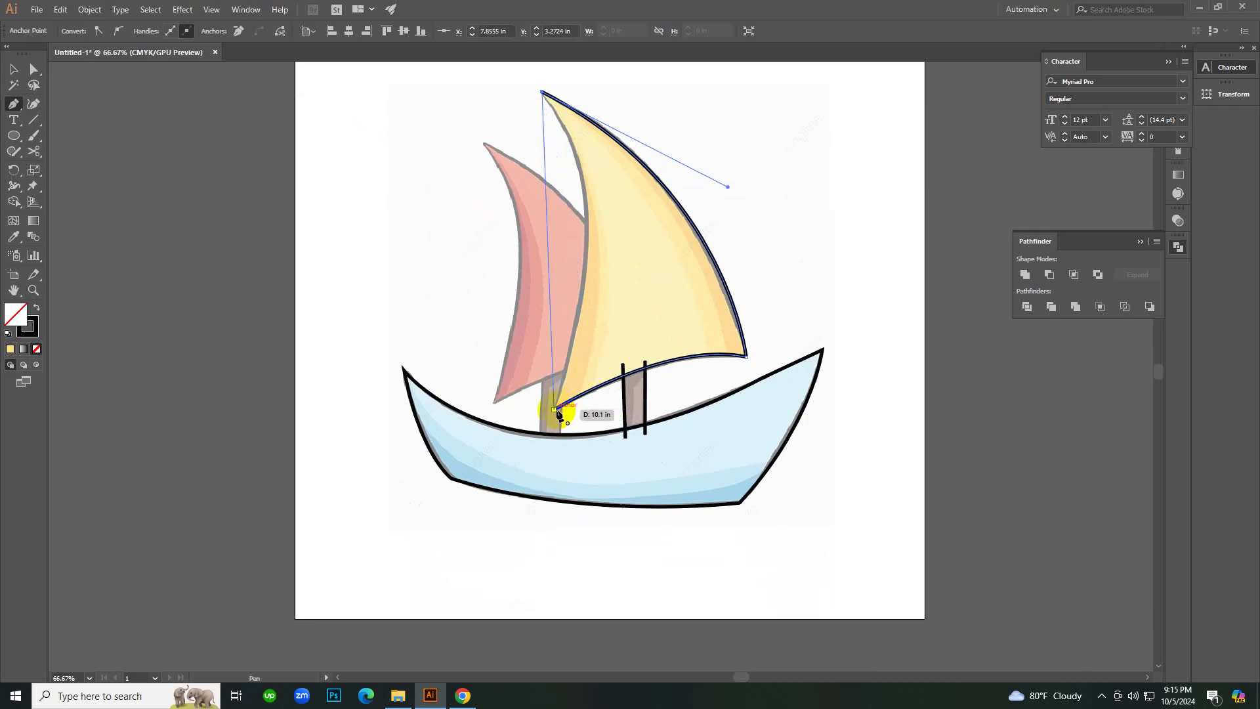
{"action": "left_click", "coordinate": [555, 409]}
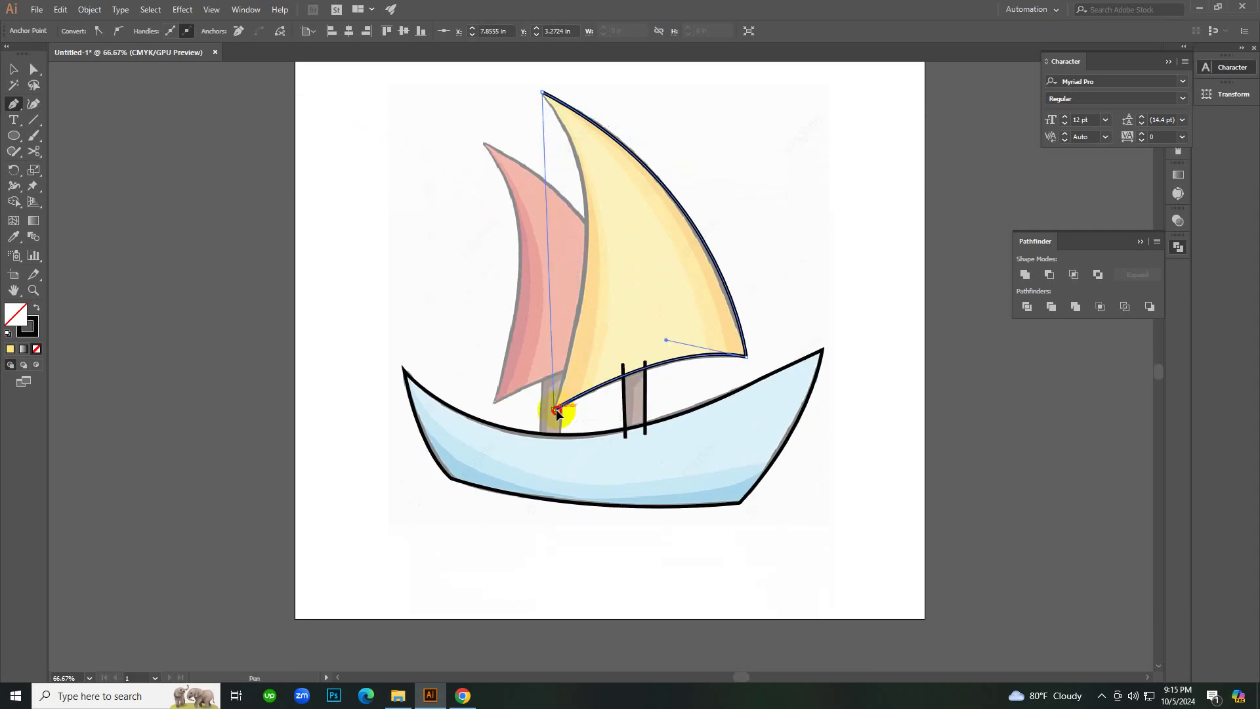
{"action": "scroll", "coordinate": [495, 655], "scroll_direction": "down", "scroll_amount": 5}
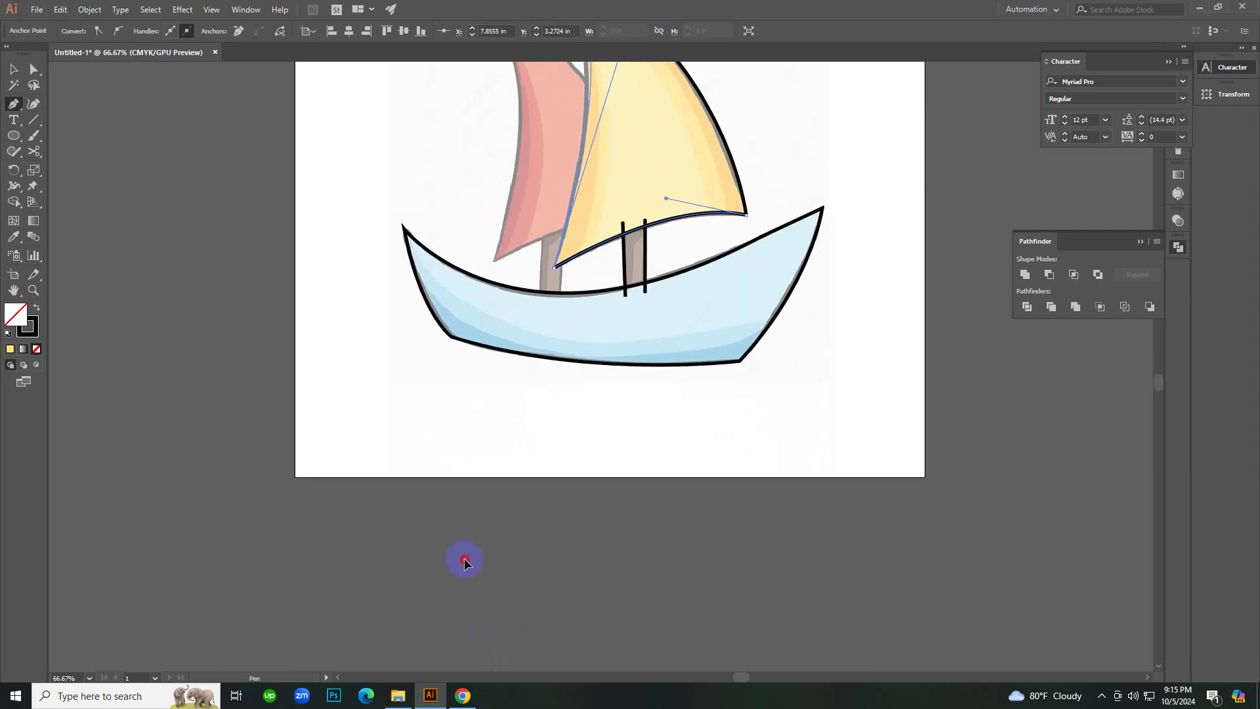
{"action": "scroll", "coordinate": [507, 548], "scroll_direction": "up", "scroll_amount": 5}
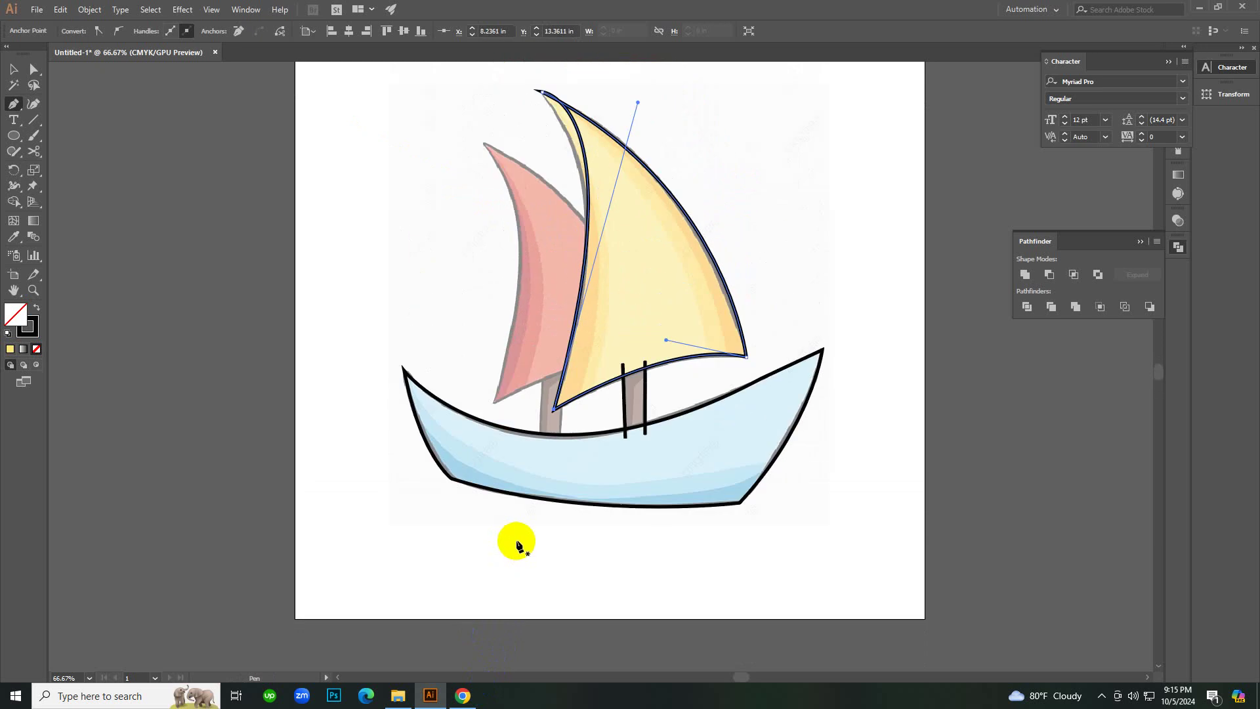
{"action": "key", "text": "ctrl+z"}
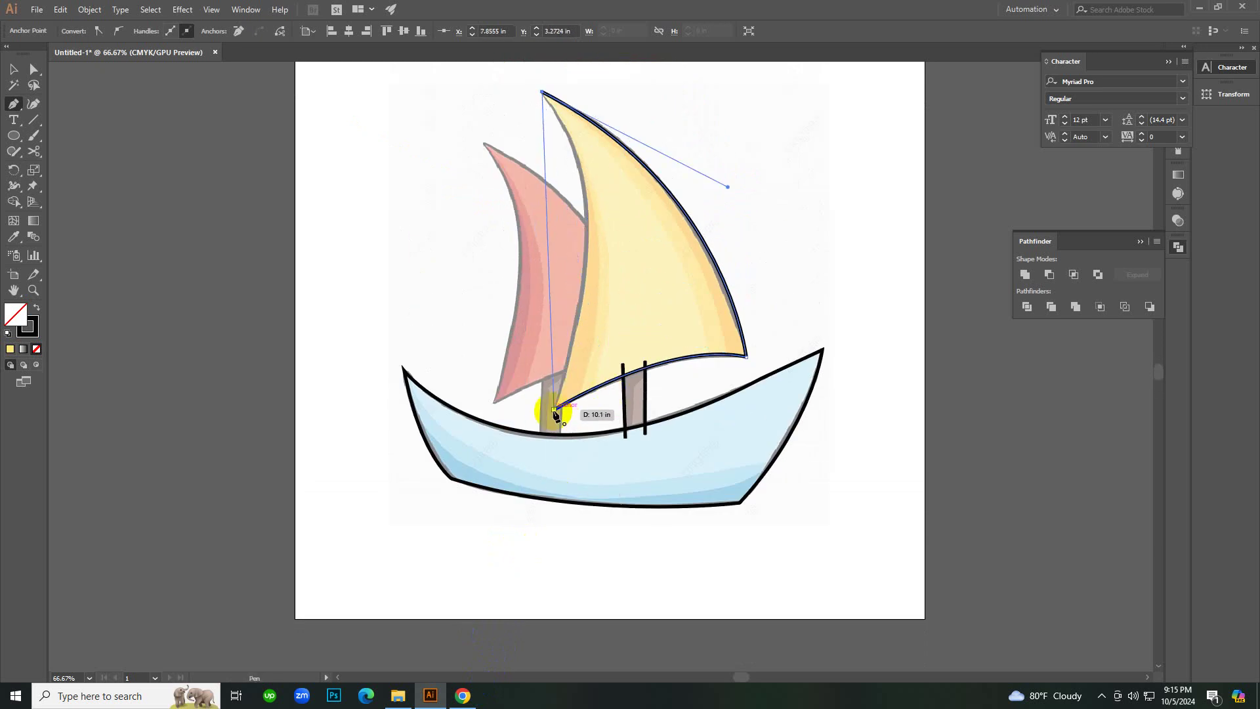
Close the yellow sail's outline at its lower left corner, bending the segment along the sail's left edge, and deselect the path.
{"action": "left_click_drag", "start_coordinate": [555, 413], "coordinate": [549, 484]}
{"action": "scroll", "coordinate": [482, 624], "scroll_direction": "down", "scroll_amount": 3}
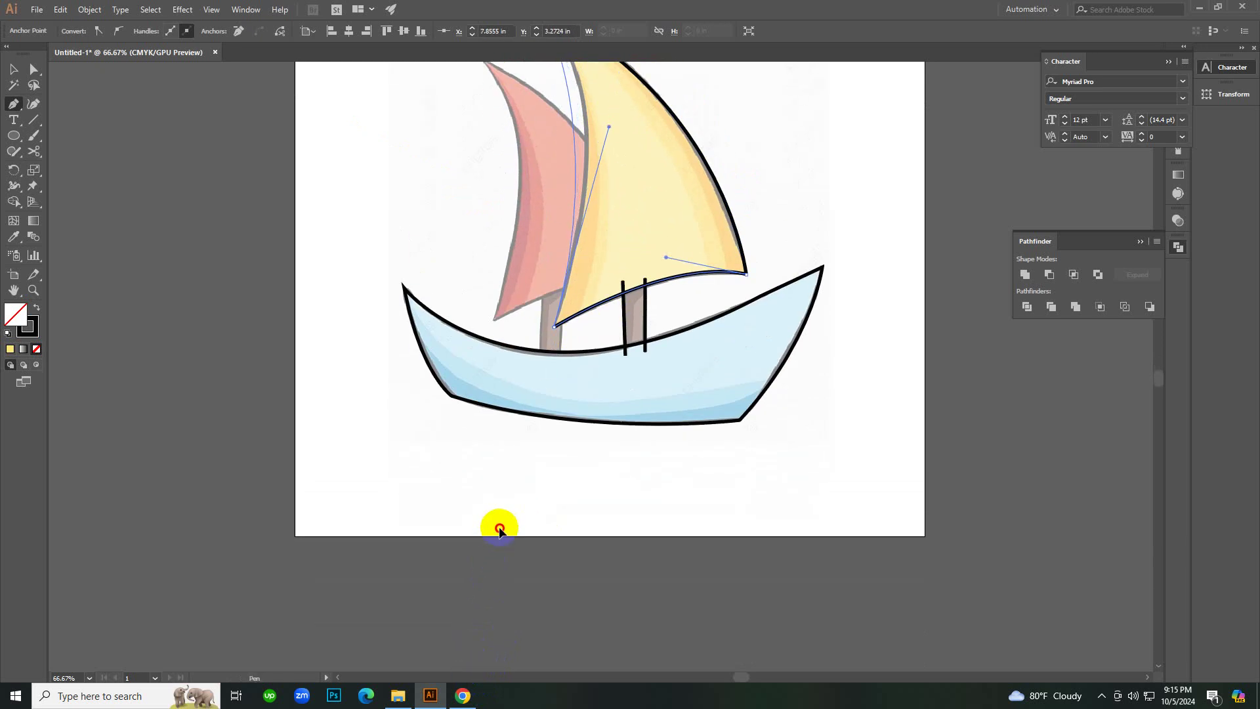
{"action": "left_click_drag", "start_coordinate": [500, 527], "coordinate": [465, 661]}
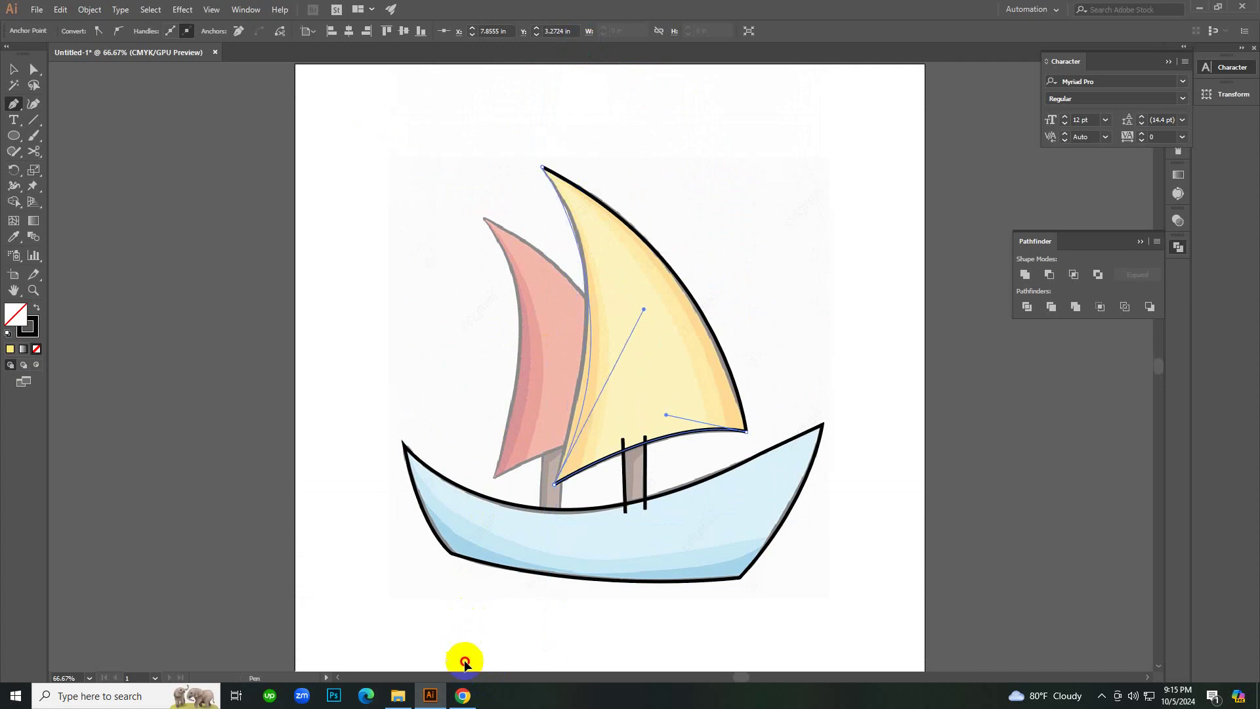
{"action": "scroll", "coordinate": [464, 662], "scroll_direction": "down", "scroll_amount": 4}
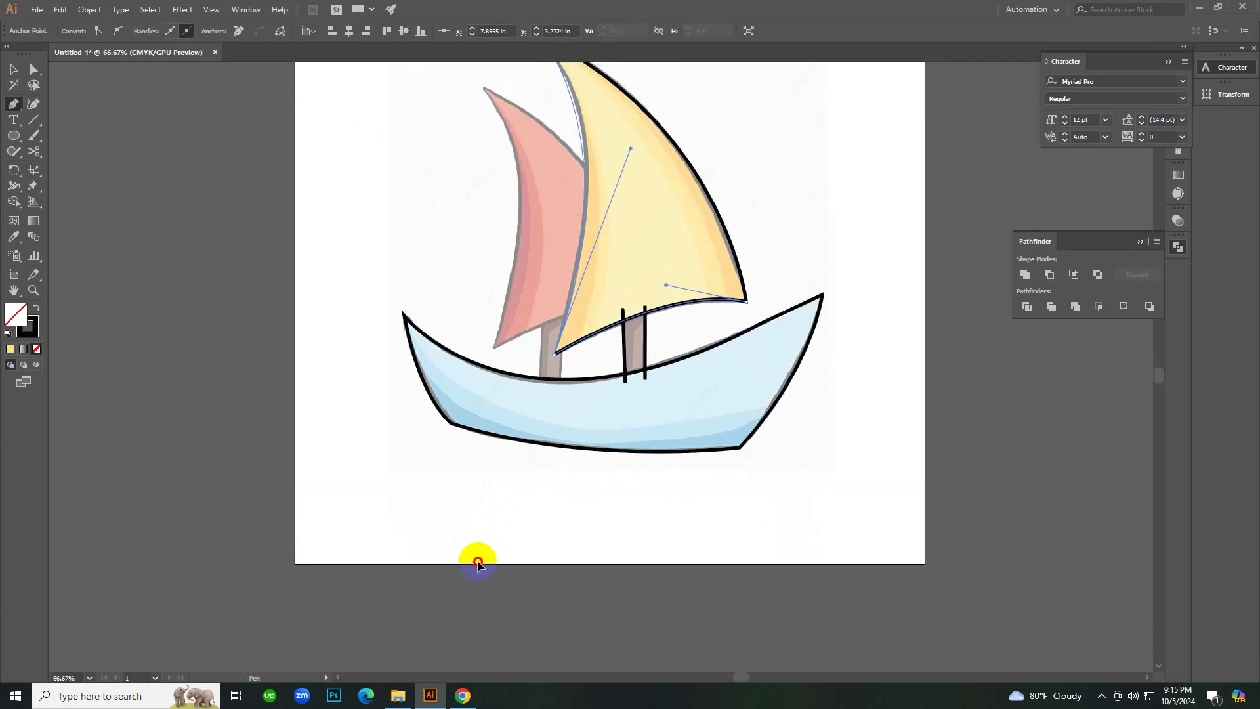
{"action": "left_click_drag", "start_coordinate": [478, 563], "coordinate": [479, 563]}
{"action": "scroll", "coordinate": [482, 558], "scroll_direction": "up", "scroll_amount": 4}
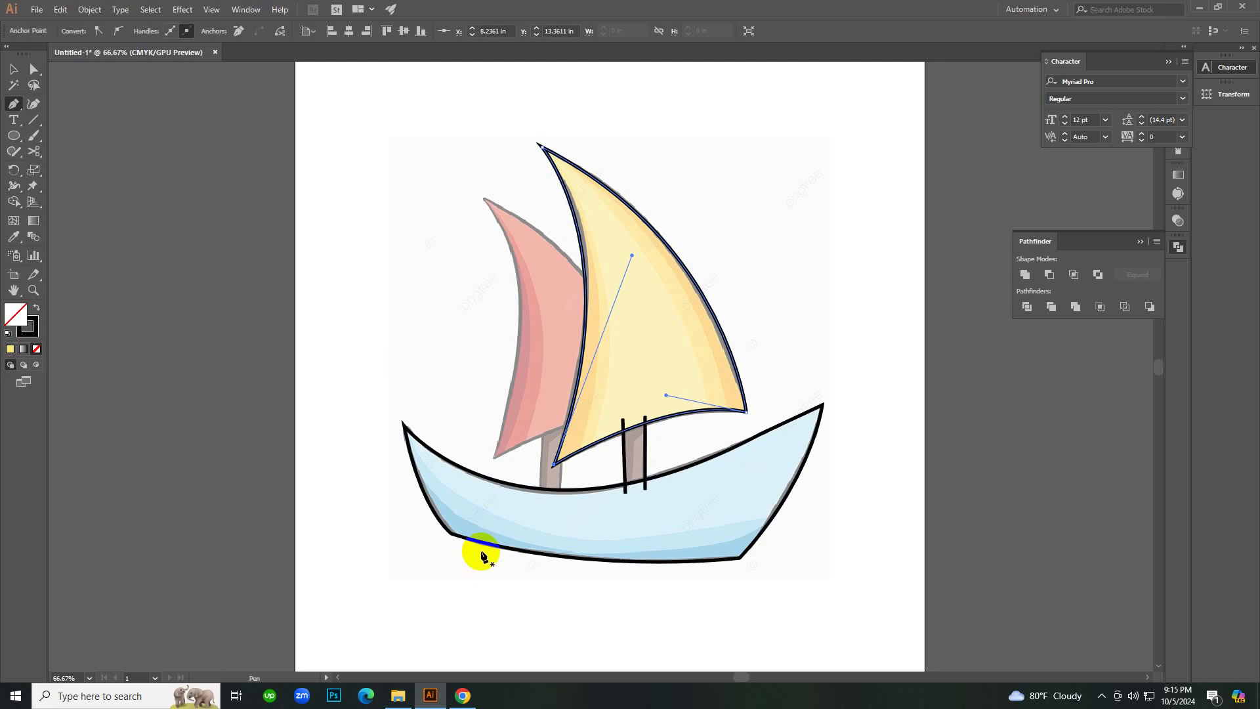
{"action": "key", "text": "v"}
{"action": "left_click", "coordinate": [847, 287]}
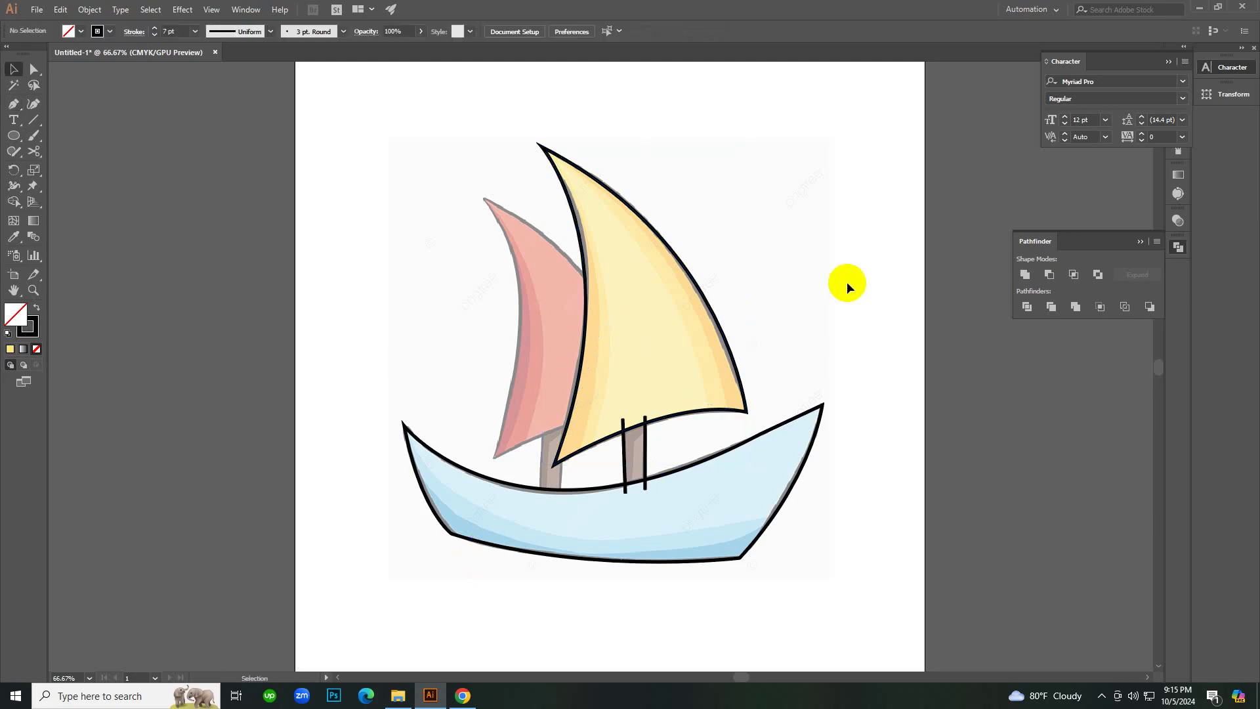
Undo the closing segment along the yellow sail's left edge, leaving its path open at the top tip, and deselect it.
{"action": "key", "text": "ctrl+space"}
{"action": "left_click", "coordinate": [629, 415], "text": "ctrl"}
{"action": "scroll", "coordinate": [487, 360], "scroll_direction": "up", "scroll_amount": 2}
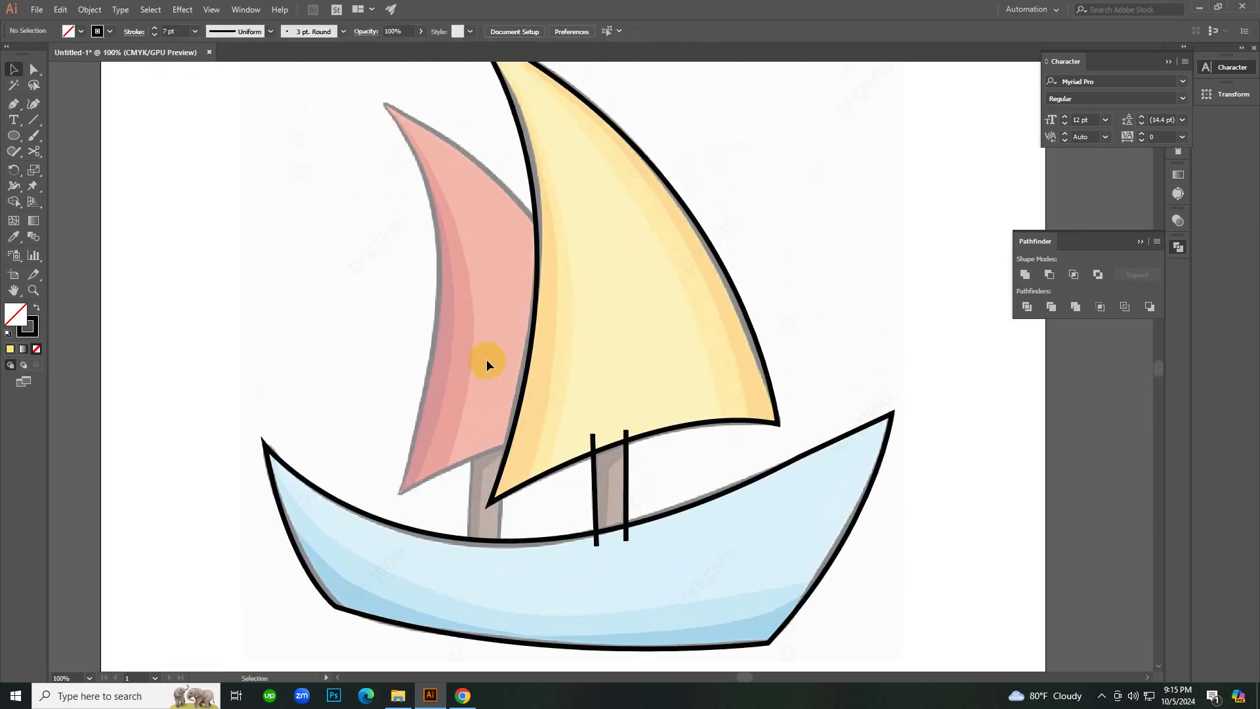
{"action": "scroll", "coordinate": [486, 360], "scroll_direction": "up", "scroll_amount": 2}
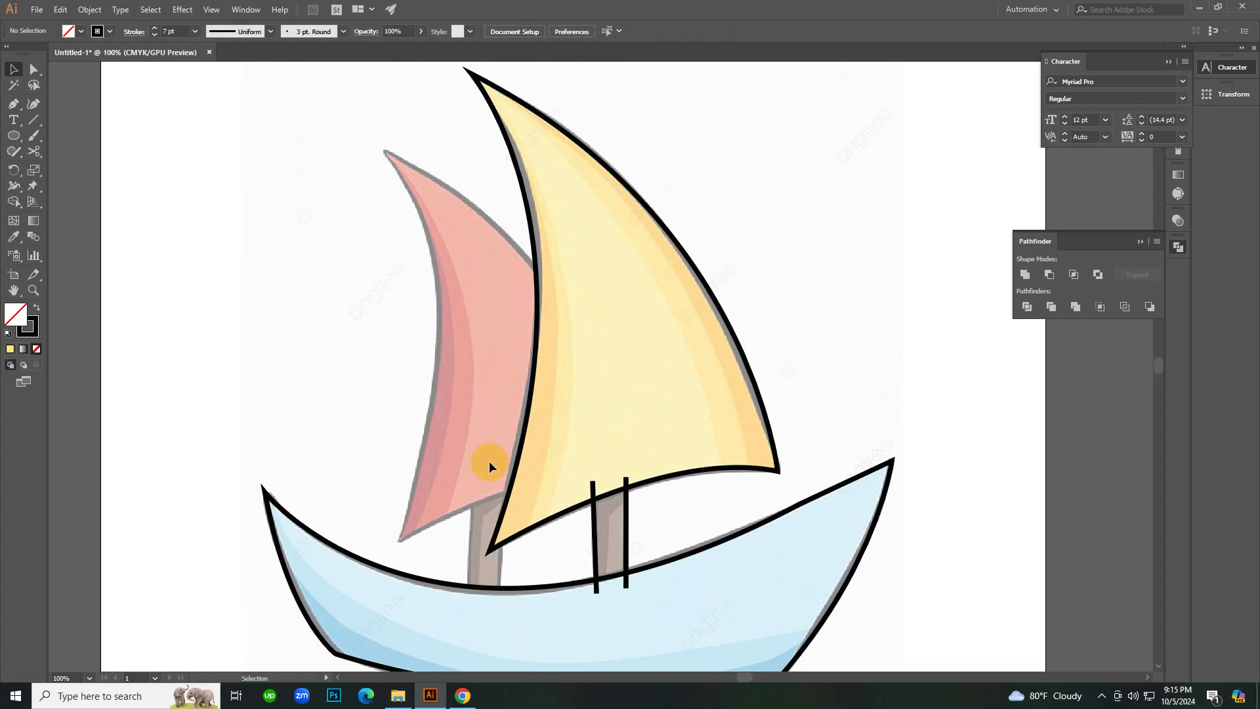
{"action": "left_click", "coordinate": [555, 467]}
{"action": "key", "text": "p"}
{"action": "scroll", "coordinate": [541, 387], "scroll_direction": "up", "scroll_amount": 3}
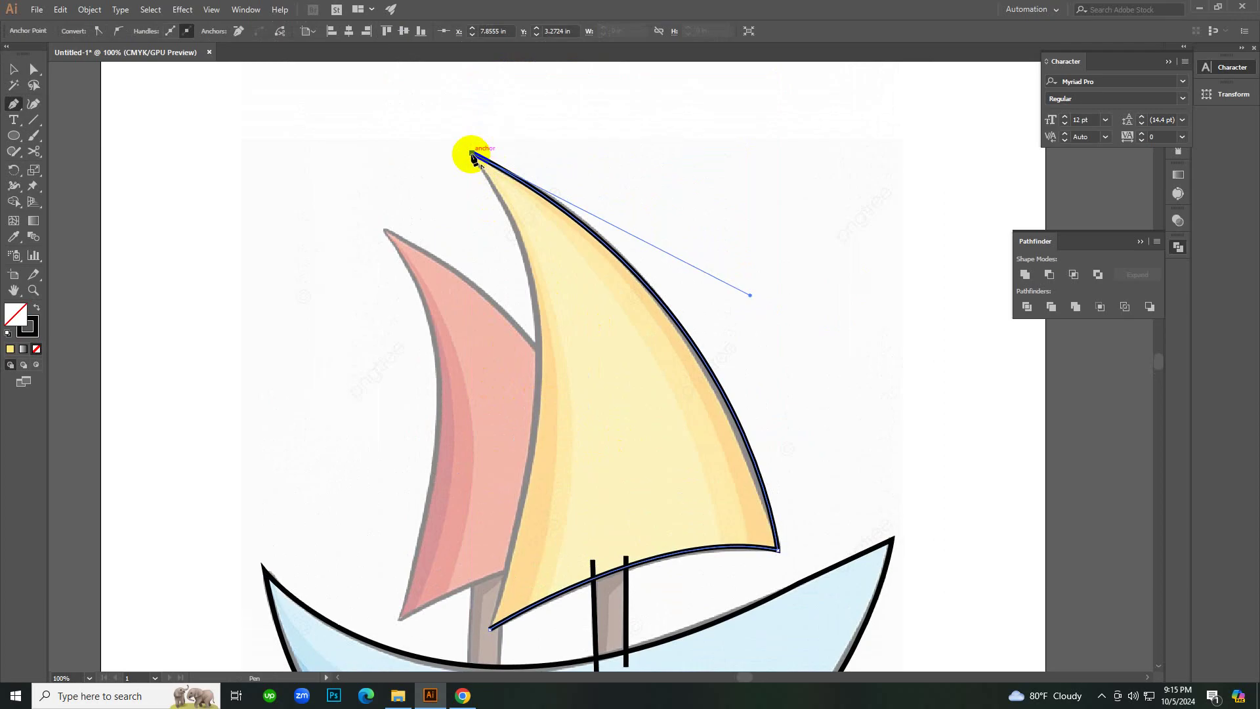
{"action": "left_click_drag", "start_coordinate": [473, 157], "coordinate": [477, 178]}
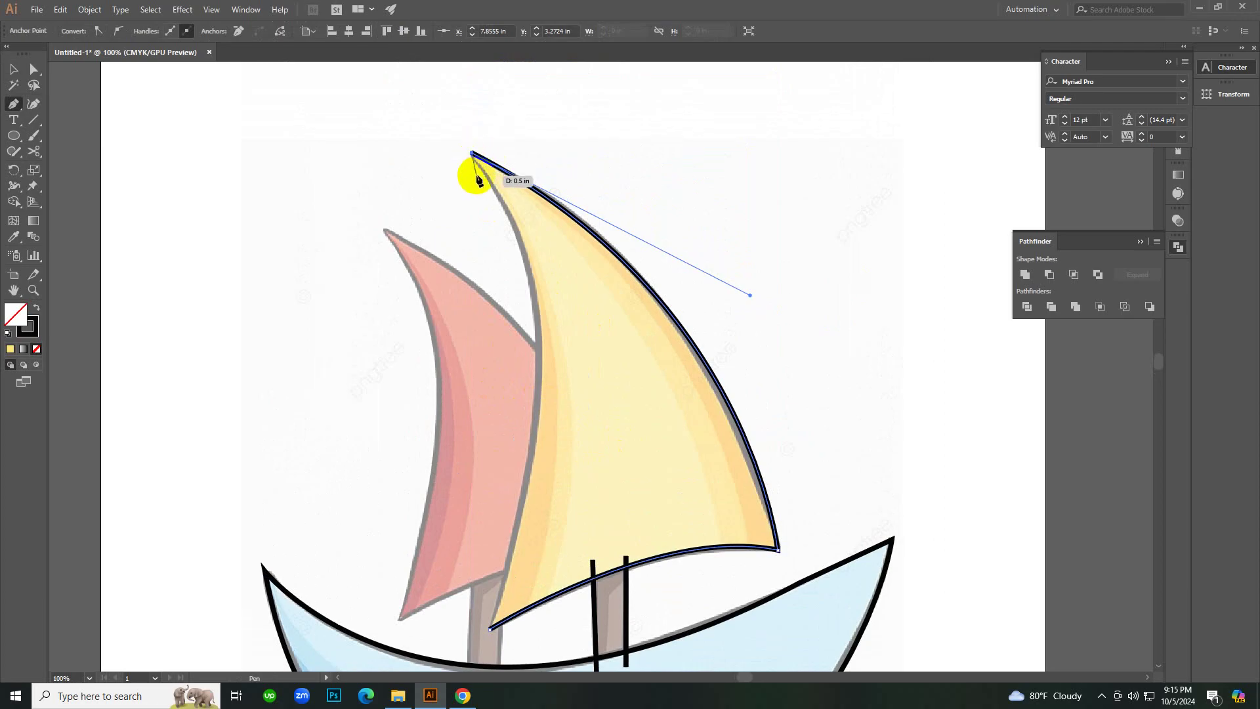
{"action": "key", "text": "v"}
{"action": "left_click", "coordinate": [568, 293]}
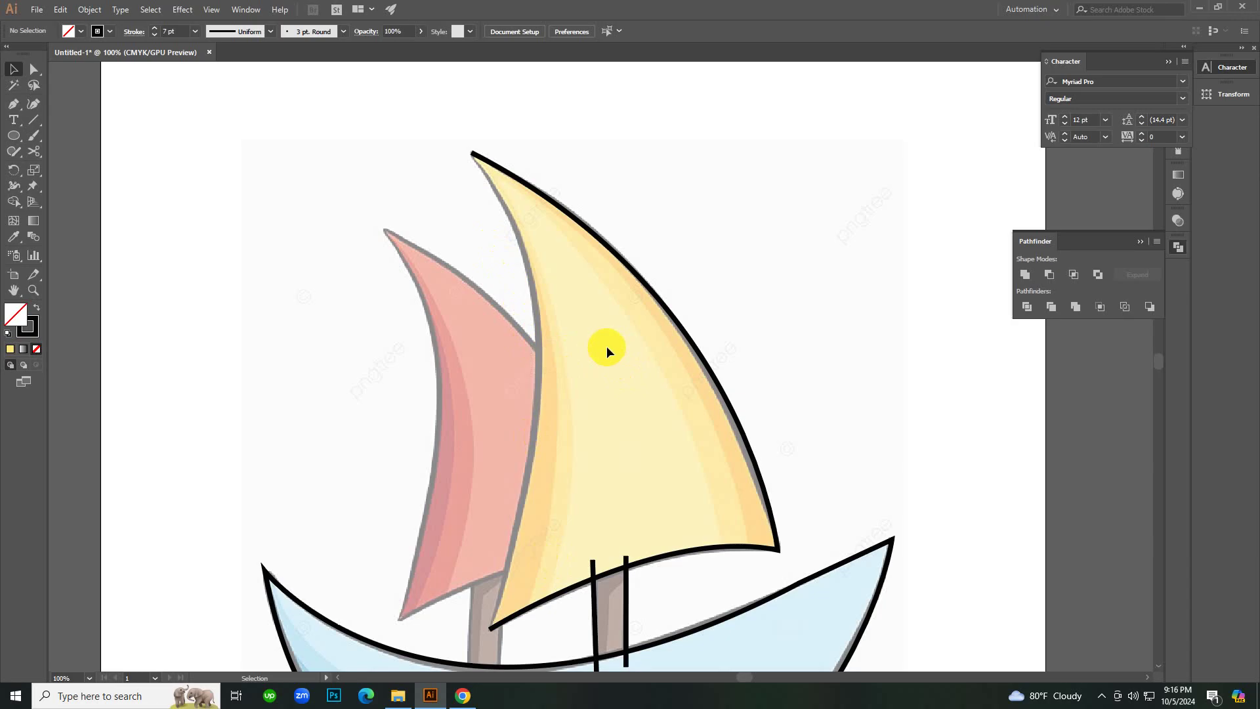
Try to close the yellow sail's outline with a straight segment from its top tip to its lower left corner, and deselect it.
{"action": "key", "text": "p"}
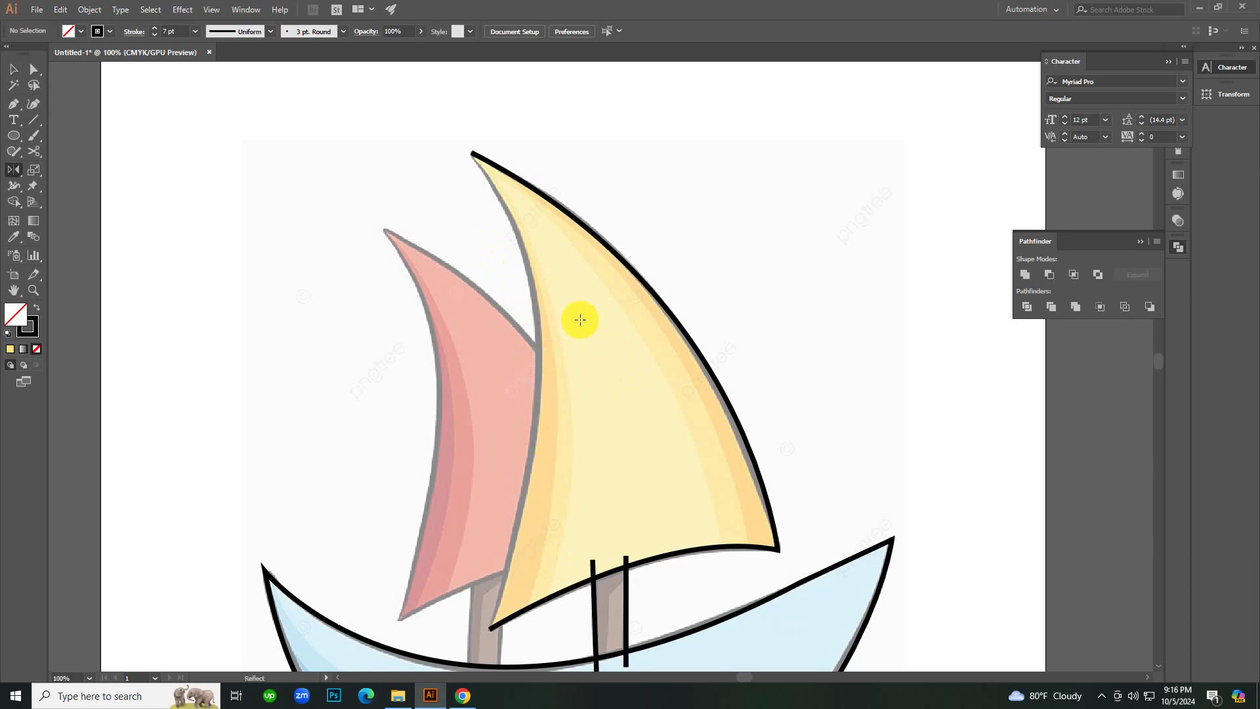
{"action": "left_click_drag", "start_coordinate": [471, 153], "coordinate": [603, 348]}
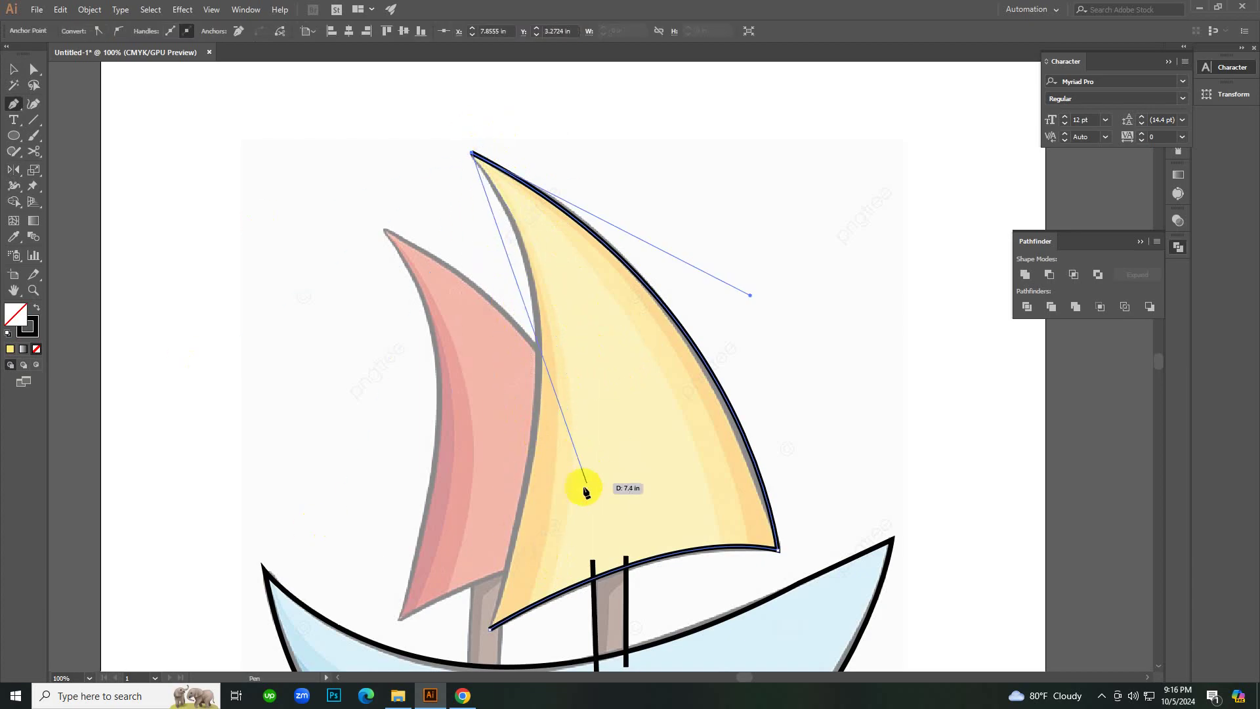
{"action": "left_click", "coordinate": [494, 630]}
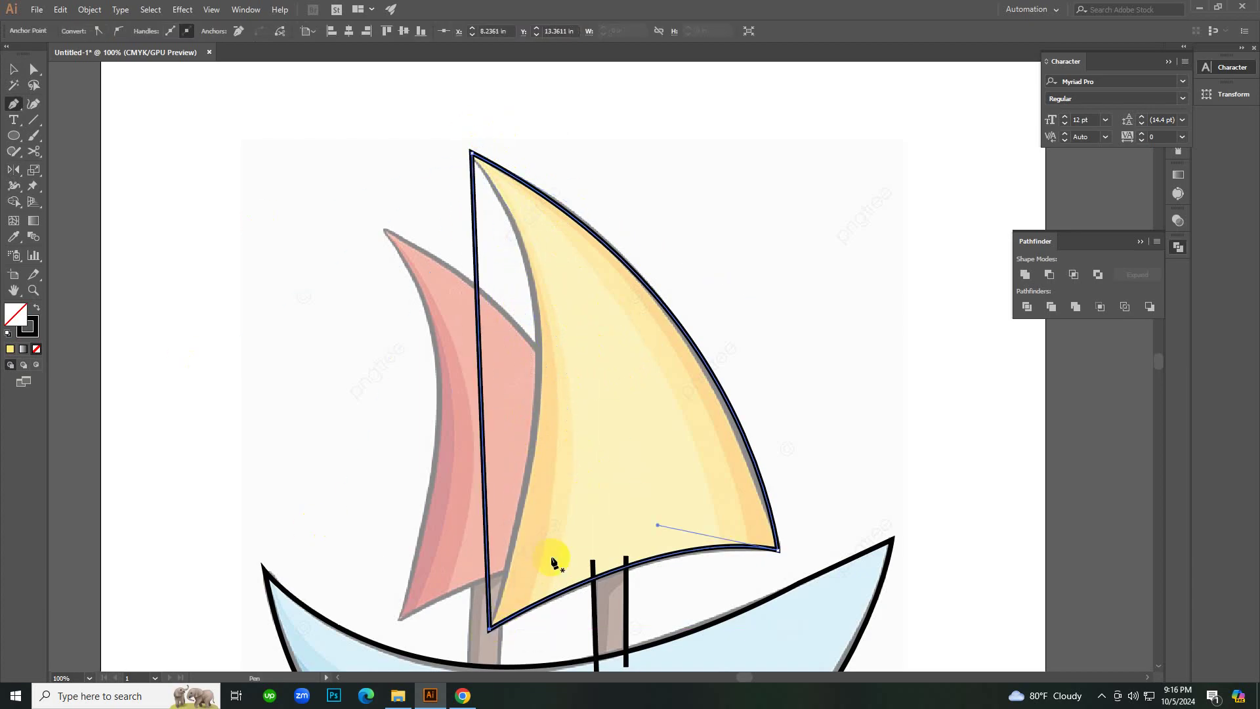
{"action": "key", "text": "v"}
{"action": "left_click", "coordinate": [790, 204]}
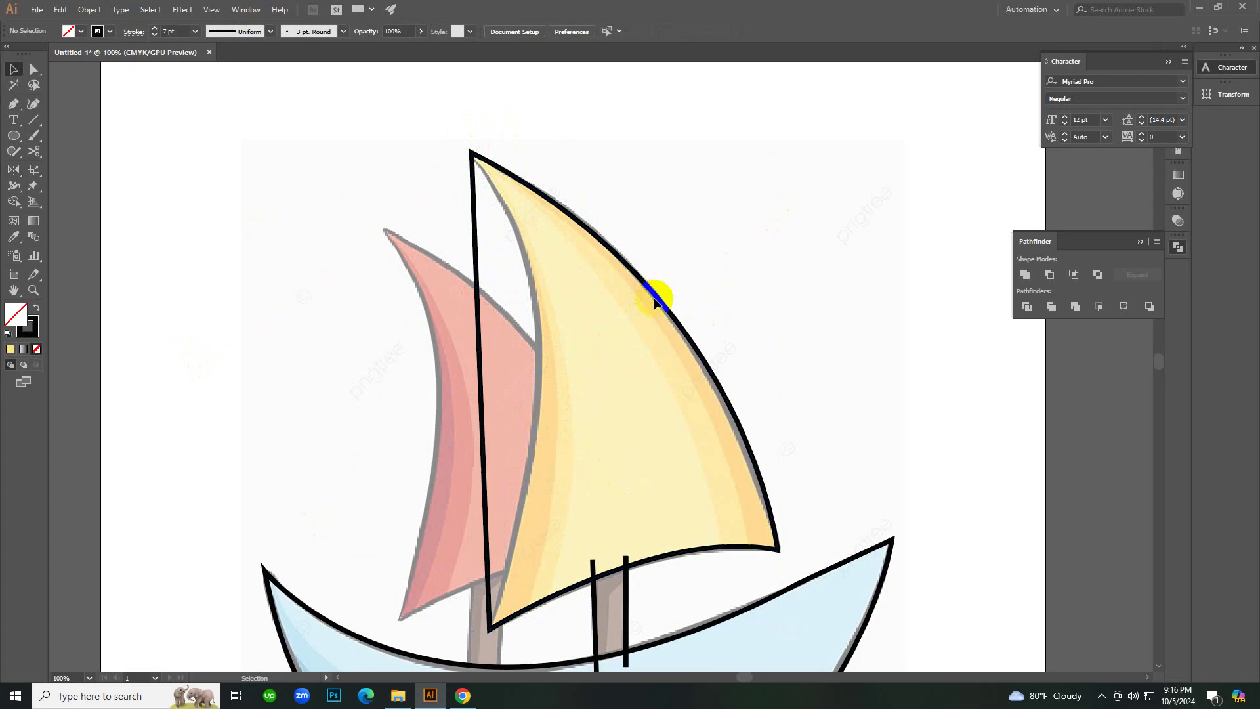
Shift the yellow sail's closed outline slightly to the right, and undo both the move and the straight closing segment.
{"action": "left_click", "coordinate": [670, 302]}
{"action": "left_click_drag", "start_coordinate": [677, 320], "coordinate": [717, 318]}
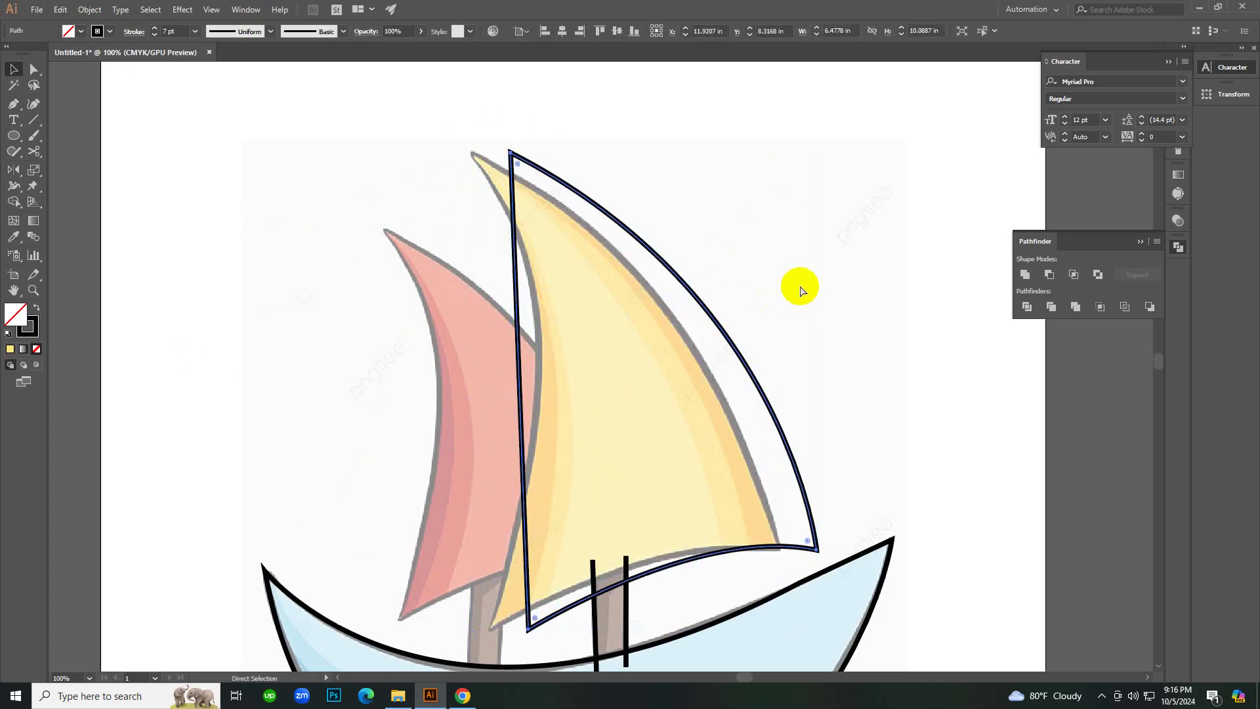
{"action": "key", "text": "ctrl+z"}
{"action": "key", "text": "ctrl+z"}
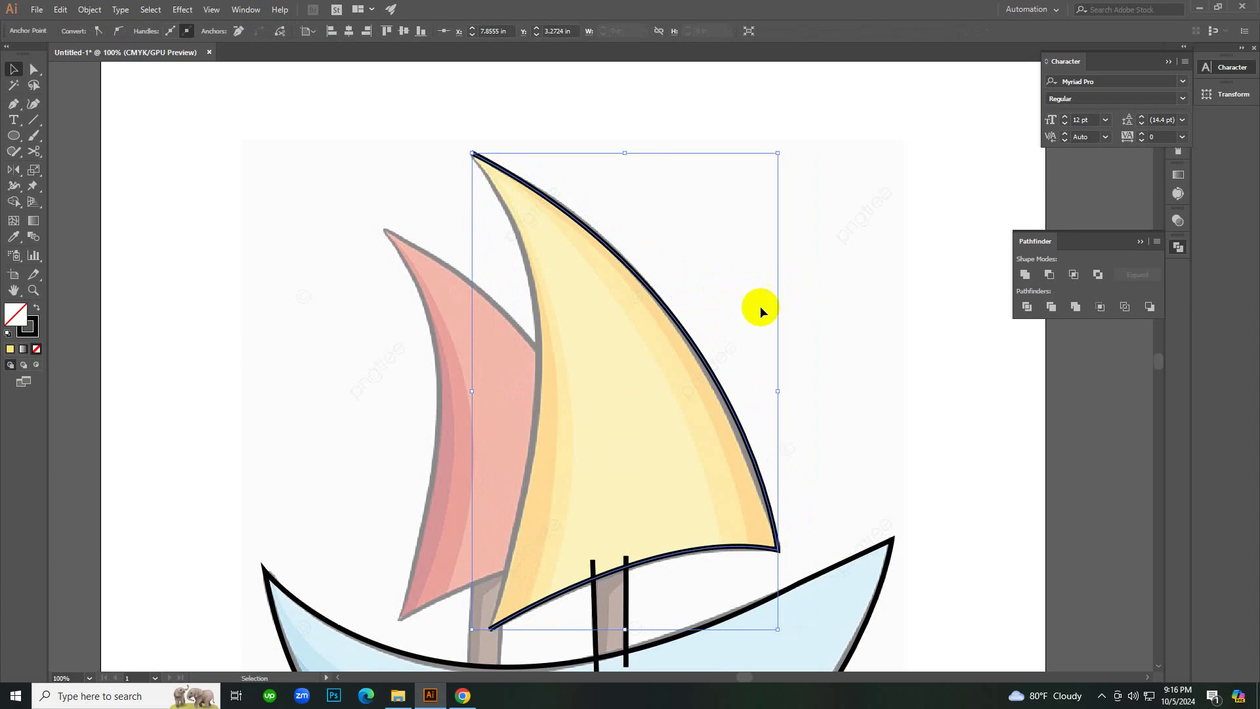
Resume the yellow sail's open path from its top tip with the Pen tool and examine its lower left end point up close.
{"action": "left_click", "coordinate": [809, 306]}
{"action": "left_click", "coordinate": [643, 428]}
{"action": "key", "text": "p"}
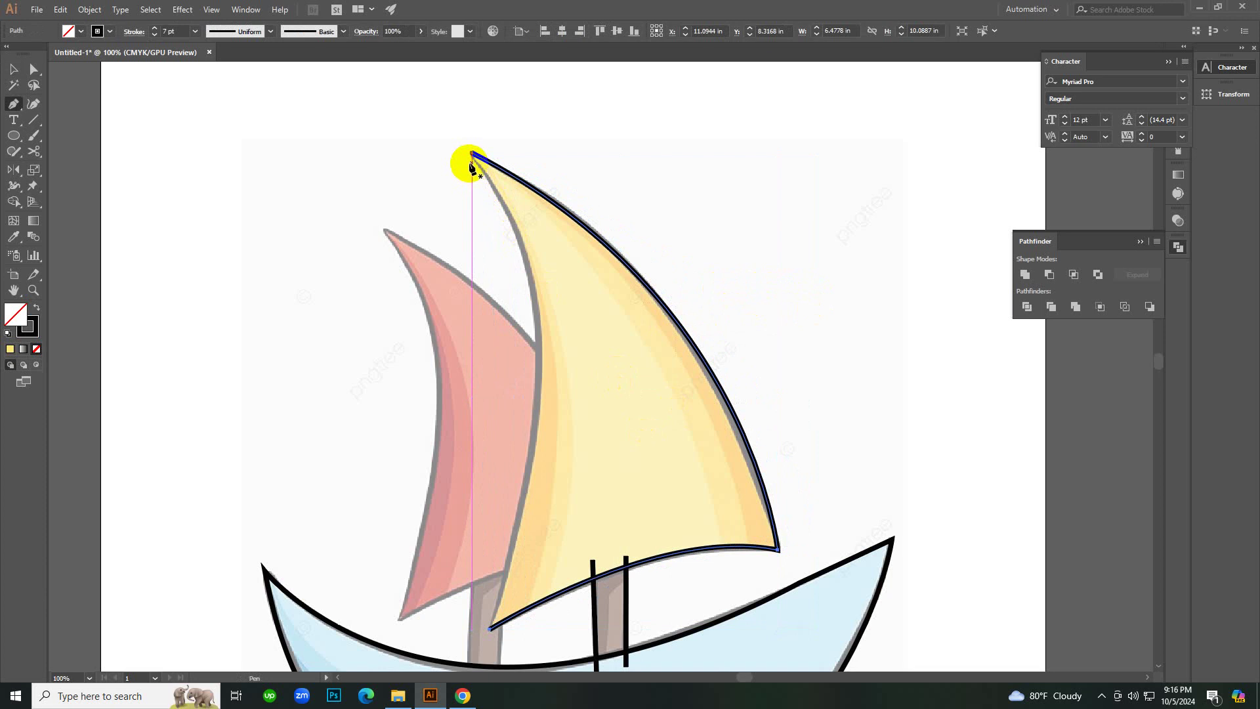
{"action": "left_click_drag", "start_coordinate": [471, 158], "coordinate": [504, 321]}
{"action": "left_click_drag", "start_coordinate": [536, 440], "coordinate": [566, 551]}
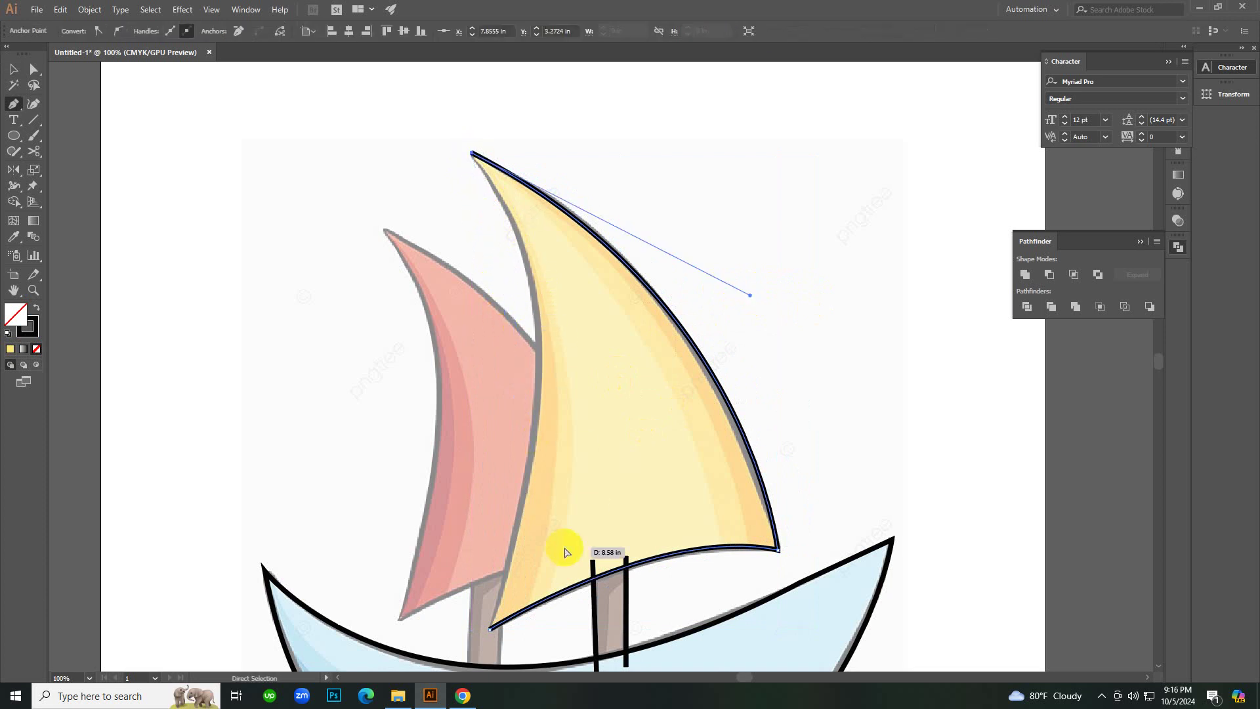
{"action": "key", "text": "ctrl+minus"}
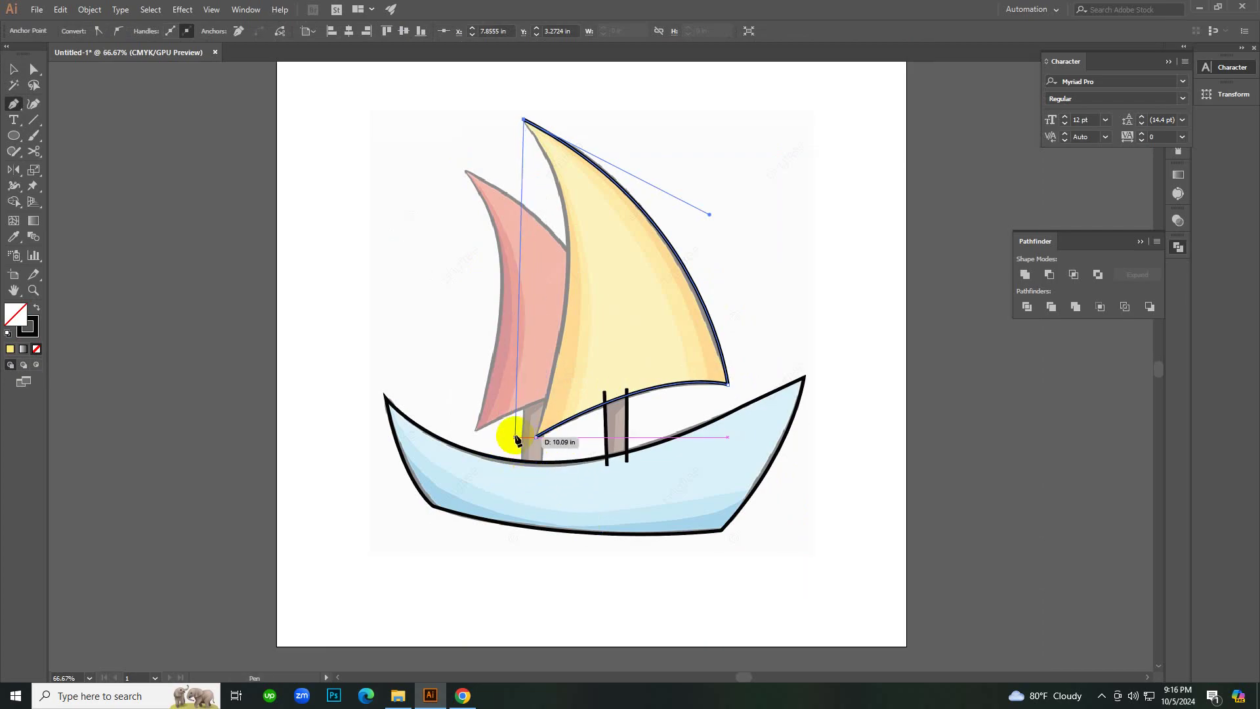
{"action": "key", "text": "ctrl+space"}
{"action": "left_click", "coordinate": [533, 430], "text": "ctrl"}
{"action": "left_click", "coordinate": [535, 427], "text": "ctrl"}
{"action": "left_click", "coordinate": [746, 289], "text": "ctrl"}
{"action": "left_click", "coordinate": [624, 356], "text": "ctrl"}
{"action": "left_click", "coordinate": [626, 358], "text": "ctrl"}
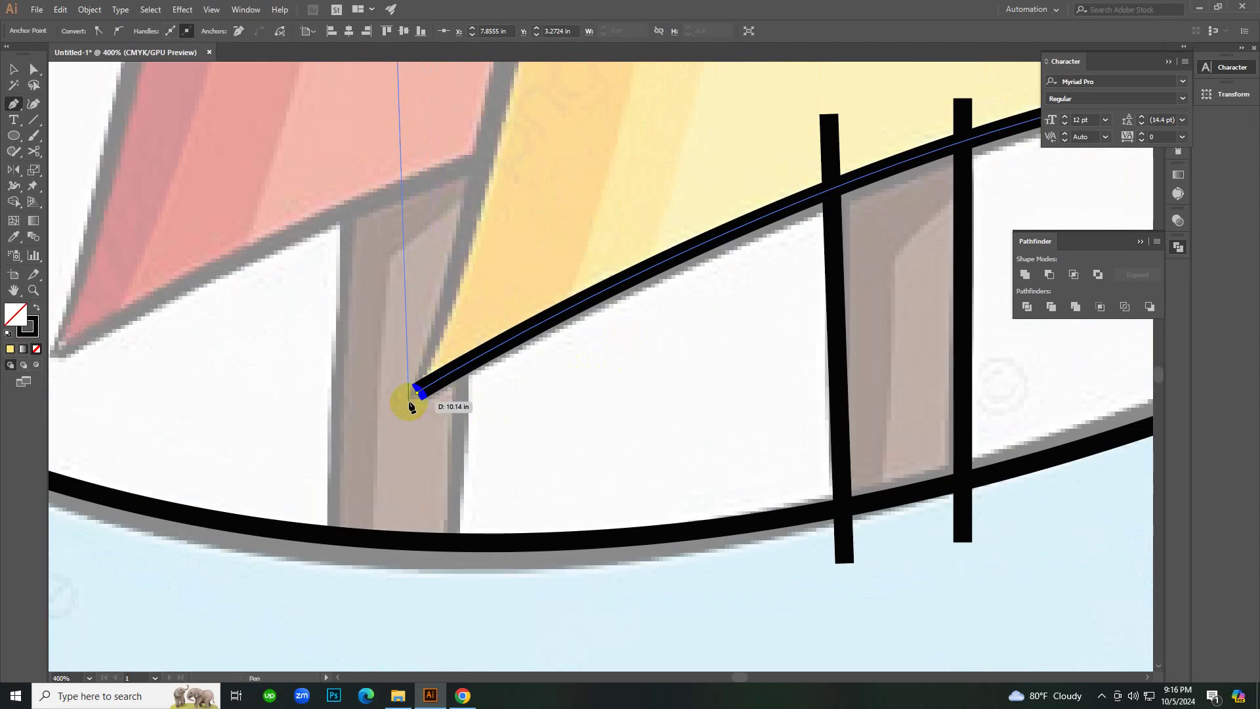
Drop the pending Pen segment and directly select the end anchor at the yellow sail's lower left corner.
{"action": "key", "text": "v"}
{"action": "left_click", "coordinate": [547, 239]}
{"action": "key", "text": "a"}
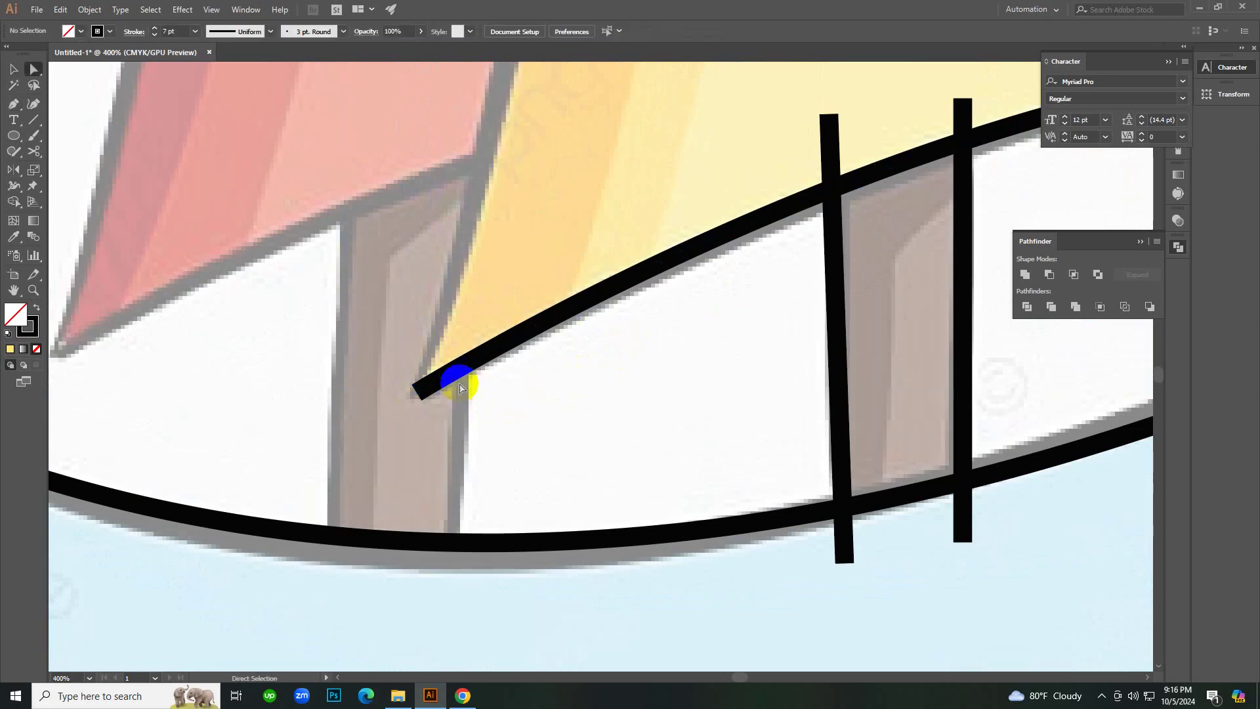
{"action": "left_click", "coordinate": [418, 394]}
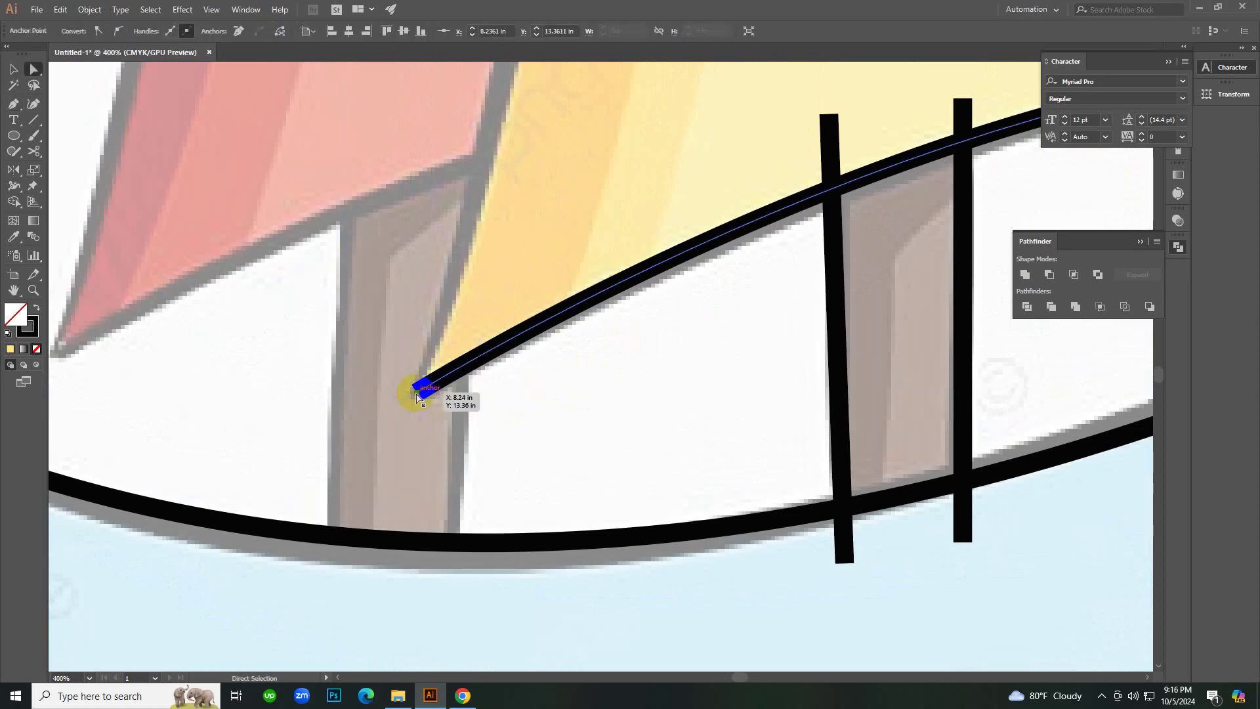
Directly select the open end anchor at the yellow sail's top tip to examine it, and deselect the path.
{"action": "key", "text": "ctrl+minus"}
{"action": "key", "text": "ctrl+minus"}
{"action": "key", "text": "ctrl+minus"}
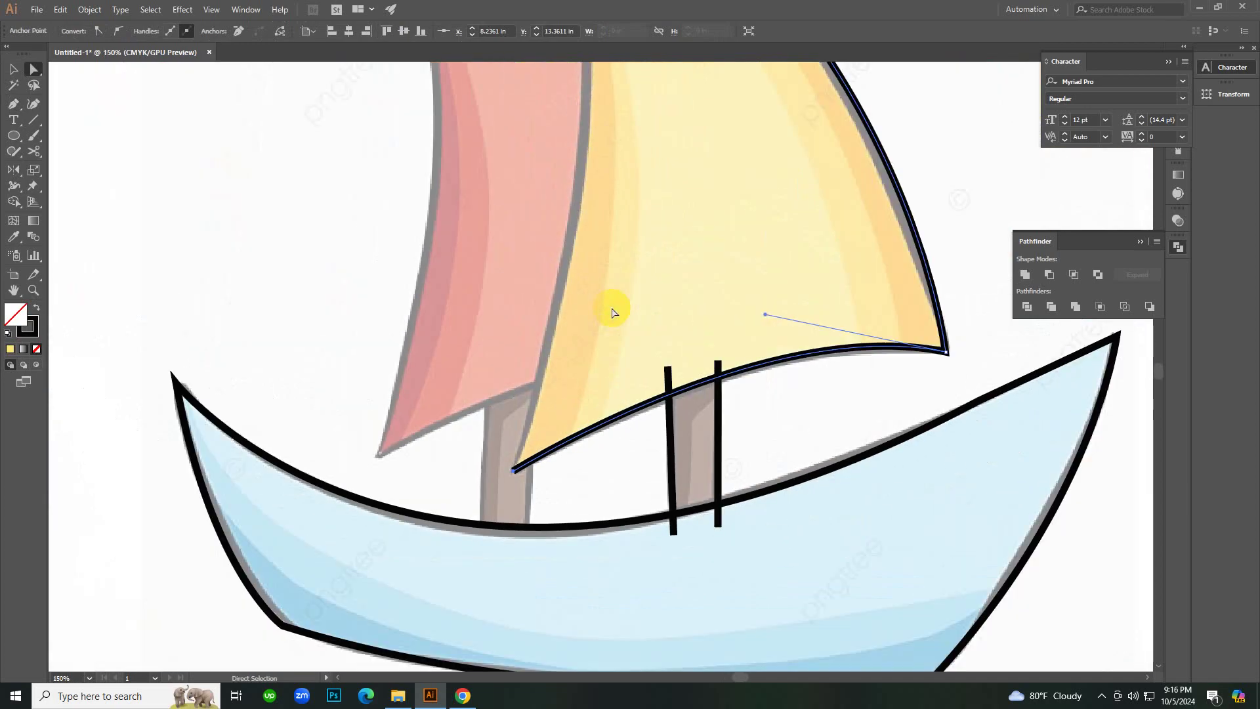
{"action": "left_click", "coordinate": [659, 210], "text": "ctrl+alt"}
{"action": "left_click", "coordinate": [659, 210], "text": "ctrl+alt"}
{"action": "left_click", "coordinate": [535, 324], "text": "ctrl"}
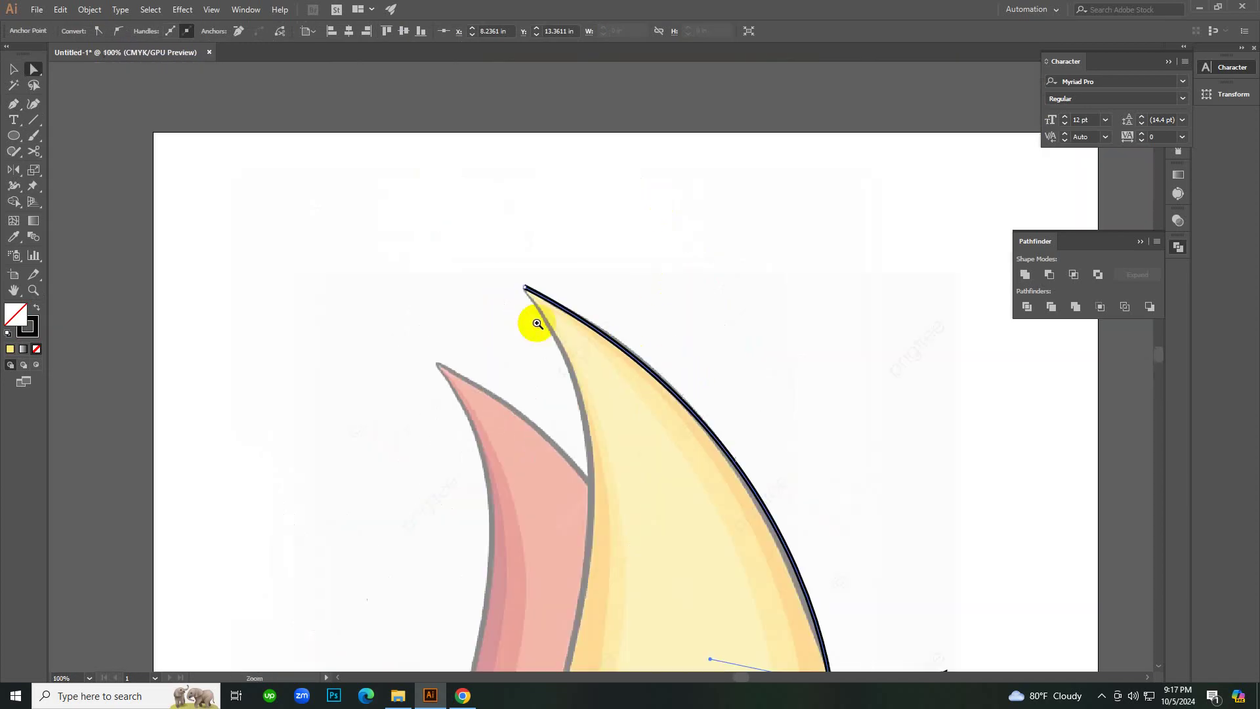
{"action": "left_click", "coordinate": [535, 324], "text": "ctrl"}
{"action": "left_click", "coordinate": [626, 371], "text": "ctrl"}
{"action": "left_click", "coordinate": [626, 374], "text": "ctrl"}
{"action": "left_click", "coordinate": [477, 238]}
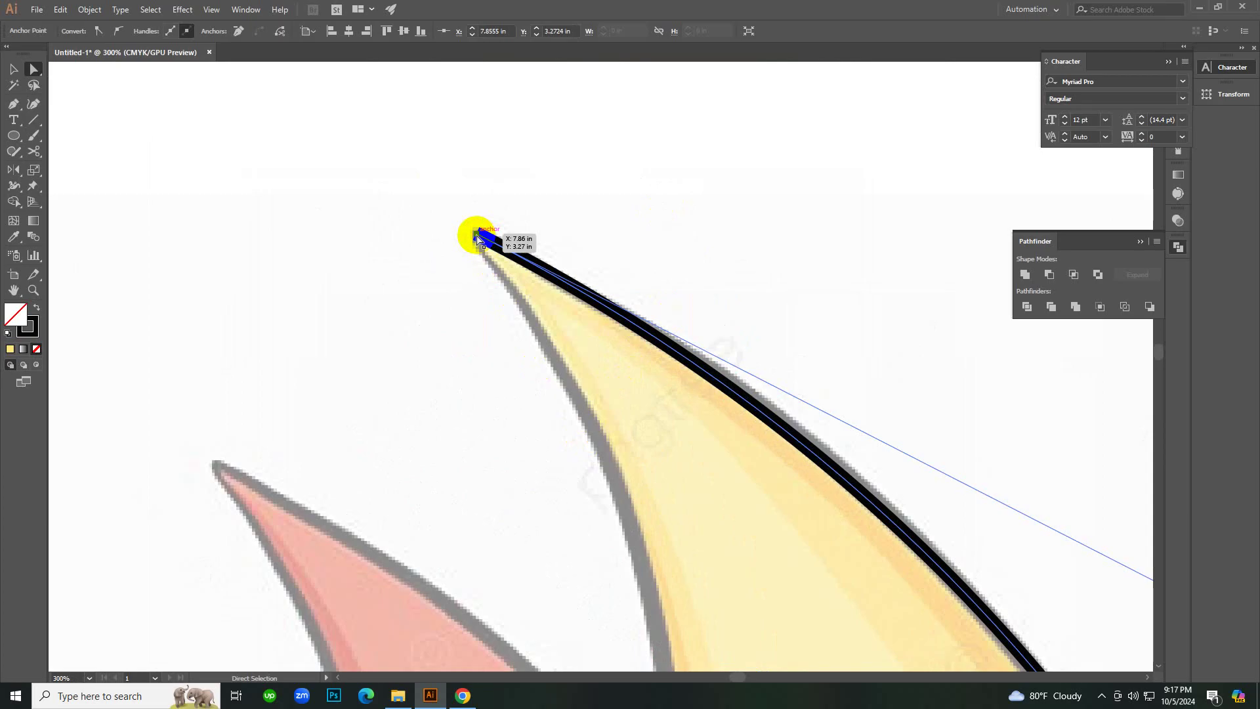
{"action": "scroll", "coordinate": [525, 346], "scroll_direction": "down", "scroll_amount": 3}
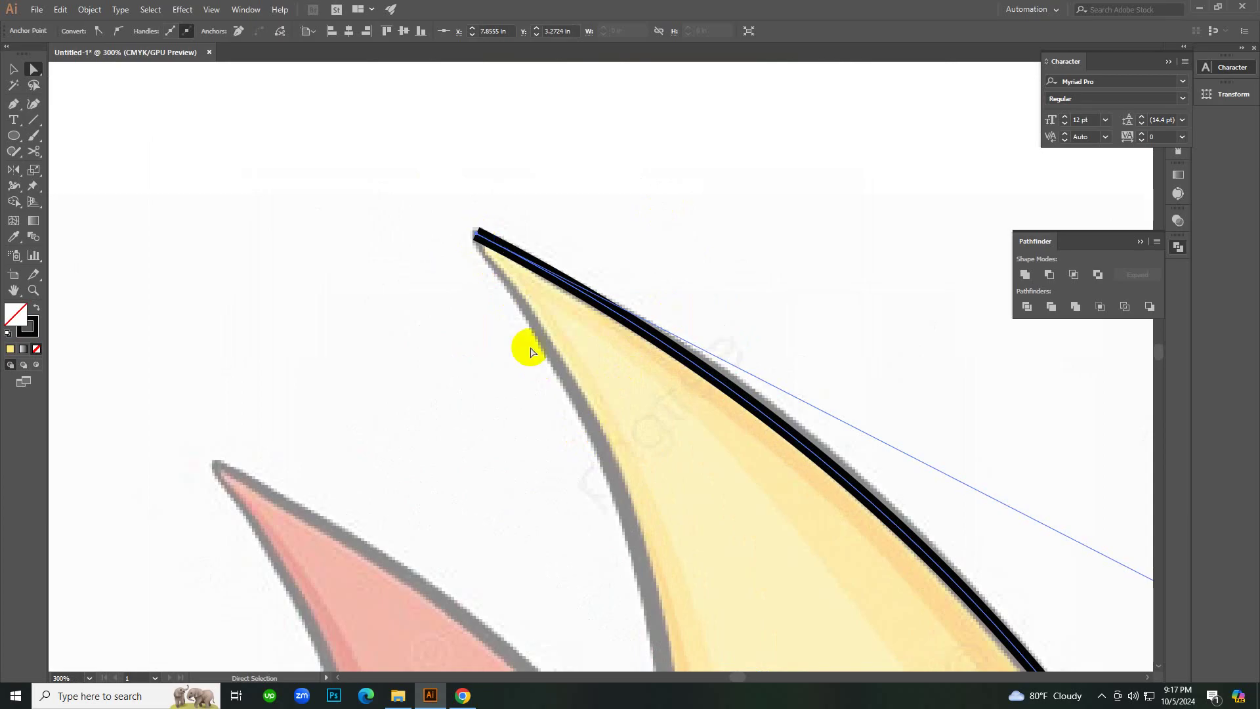
{"action": "key", "text": "v"}
{"action": "left_click", "coordinate": [604, 438]}
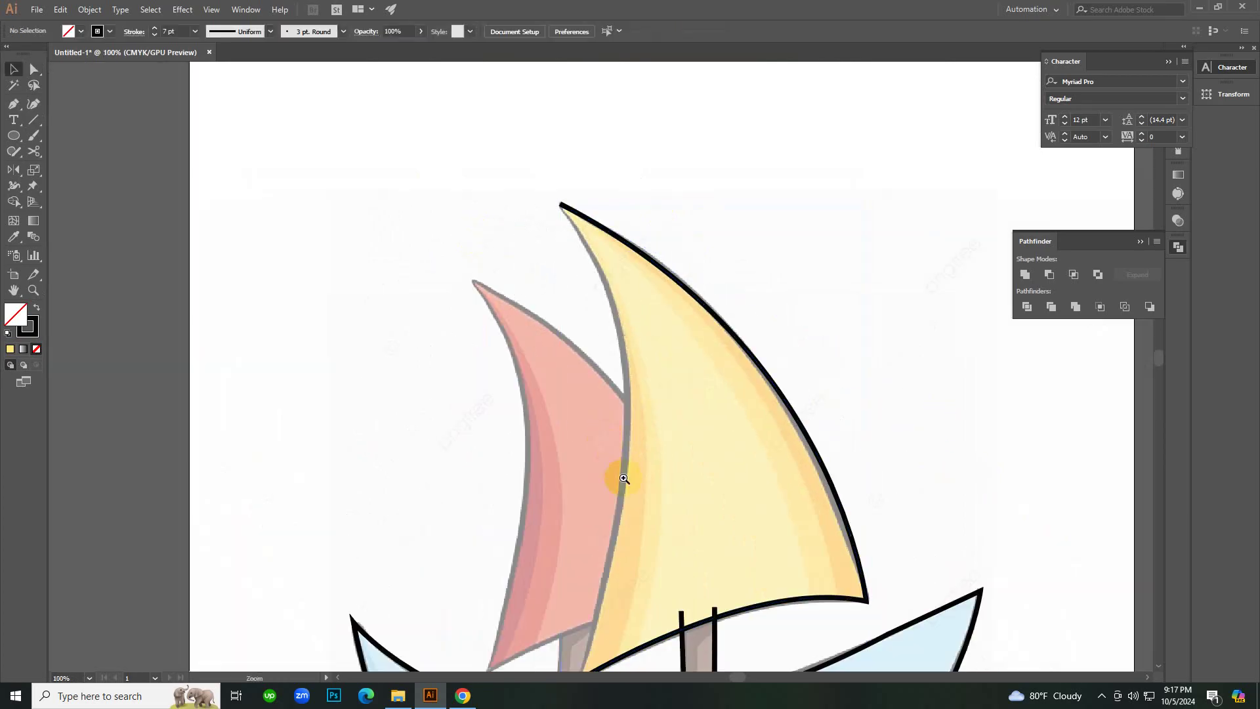
Select the line along the right mast's right edge to examine its lower end inside the hull, and deselect it.
{"action": "left_click", "coordinate": [629, 484], "text": "ctrl+alt"}
{"action": "left_click", "coordinate": [627, 478], "text": "ctrl"}
{"action": "left_click", "coordinate": [627, 478], "text": "ctrl"}
{"action": "left_click", "coordinate": [659, 380], "text": "ctrl"}
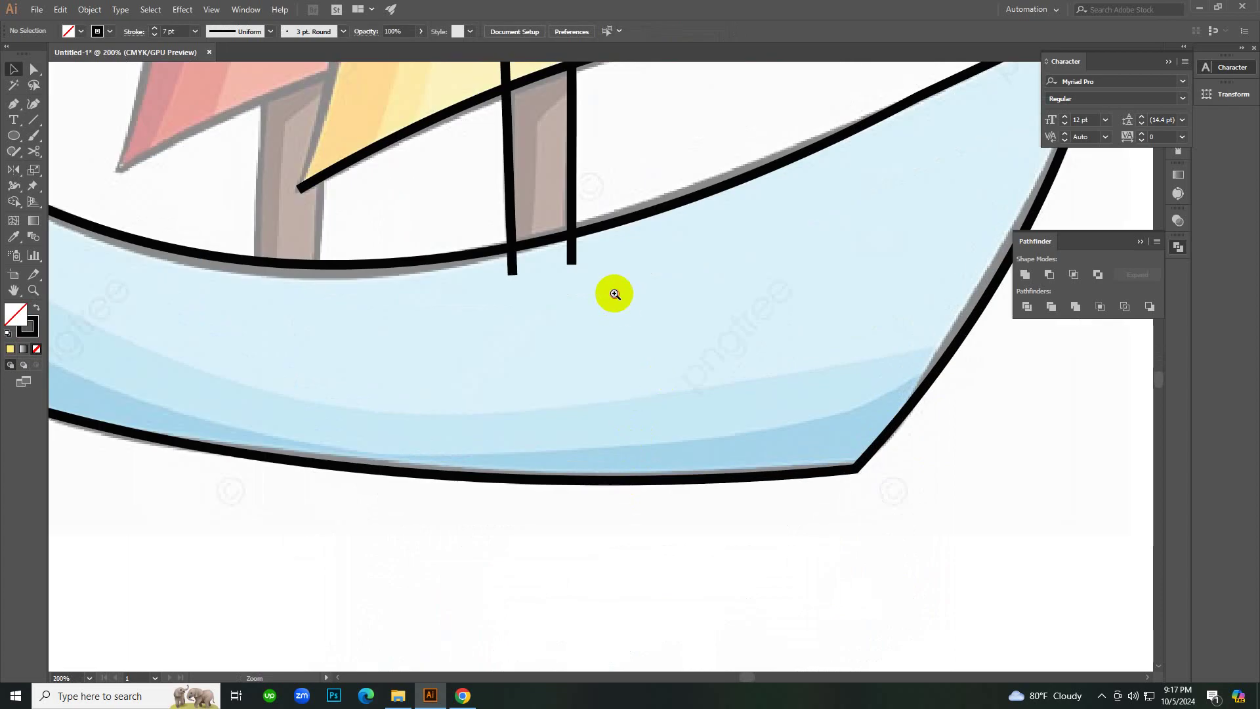
{"action": "left_click", "coordinate": [613, 292], "text": "ctrl"}
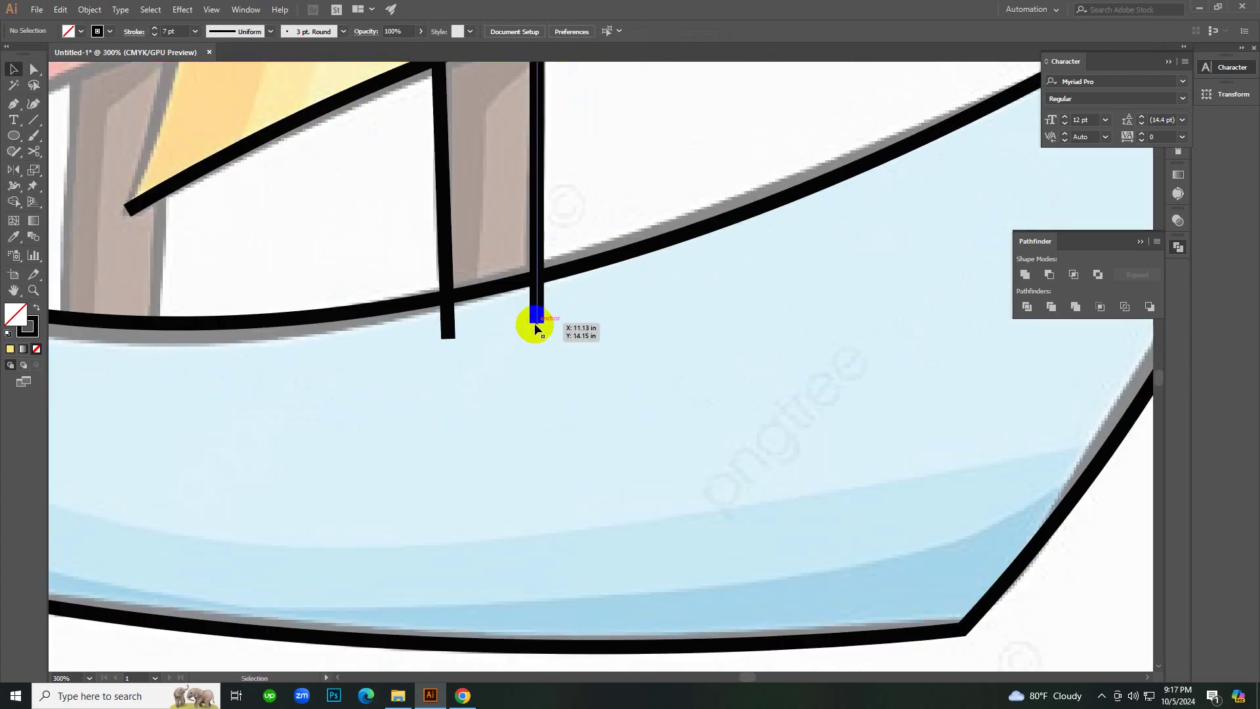
{"action": "left_click", "coordinate": [536, 326]}
{"action": "left_click", "coordinate": [535, 341]}
{"action": "left_click", "coordinate": [536, 325]}
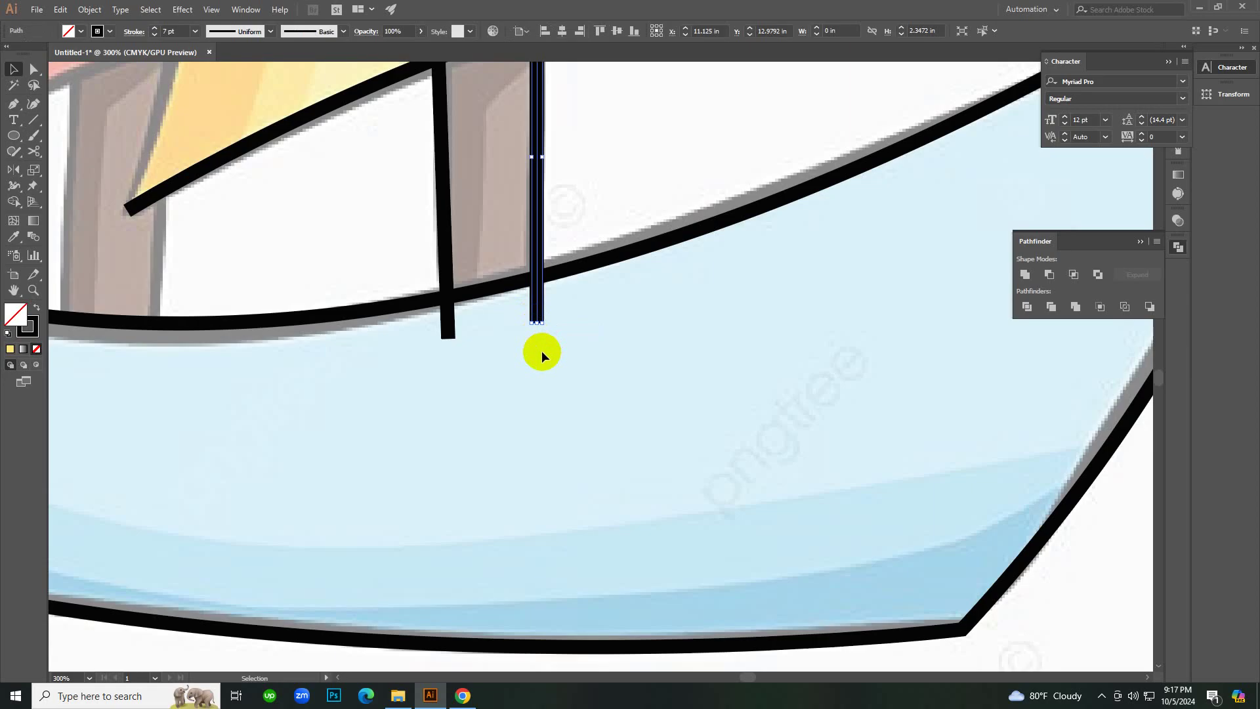
{"action": "left_click", "coordinate": [541, 352]}
Directly select the bottom end anchor of the right mast's right edge line for a closer look, and deselect it.
{"action": "left_click", "coordinate": [555, 293], "text": "ctrl"}
{"action": "left_click", "coordinate": [555, 292], "text": "ctrl"}
{"action": "key", "text": "a"}
{"action": "left_click_drag", "start_coordinate": [611, 504], "coordinate": [691, 581]}
{"action": "left_click", "coordinate": [634, 549]}
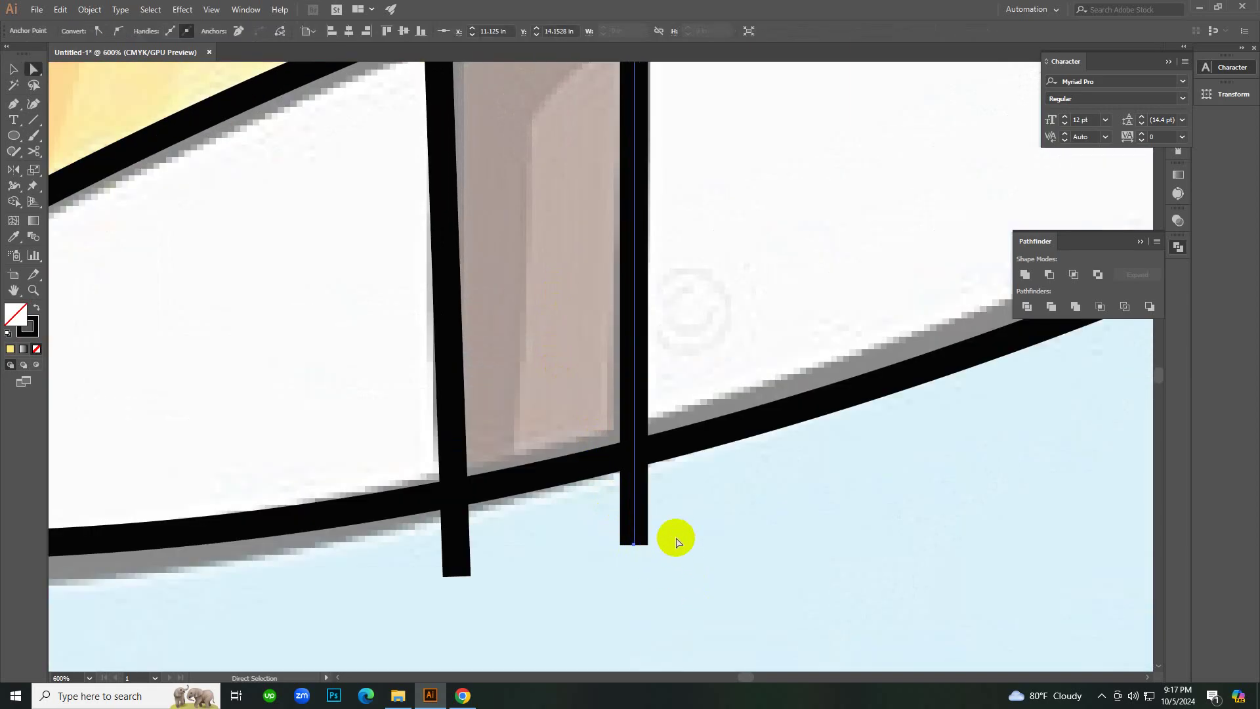
{"action": "key", "text": "v"}
{"action": "left_click", "coordinate": [525, 324]}
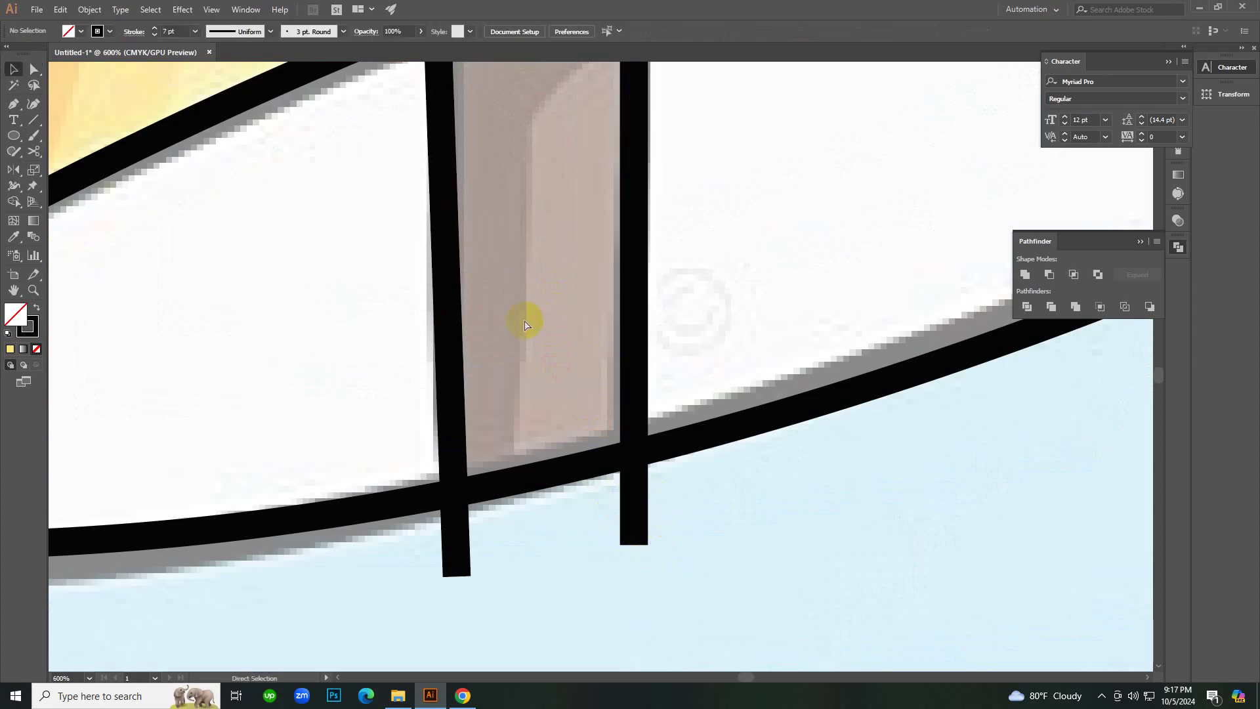
Close the yellow sail's path from its top tip to its lower left corner, curving the segment along the left edge, and deselect it.
{"action": "scroll", "coordinate": [525, 324], "scroll_direction": "down", "scroll_amount": 7}
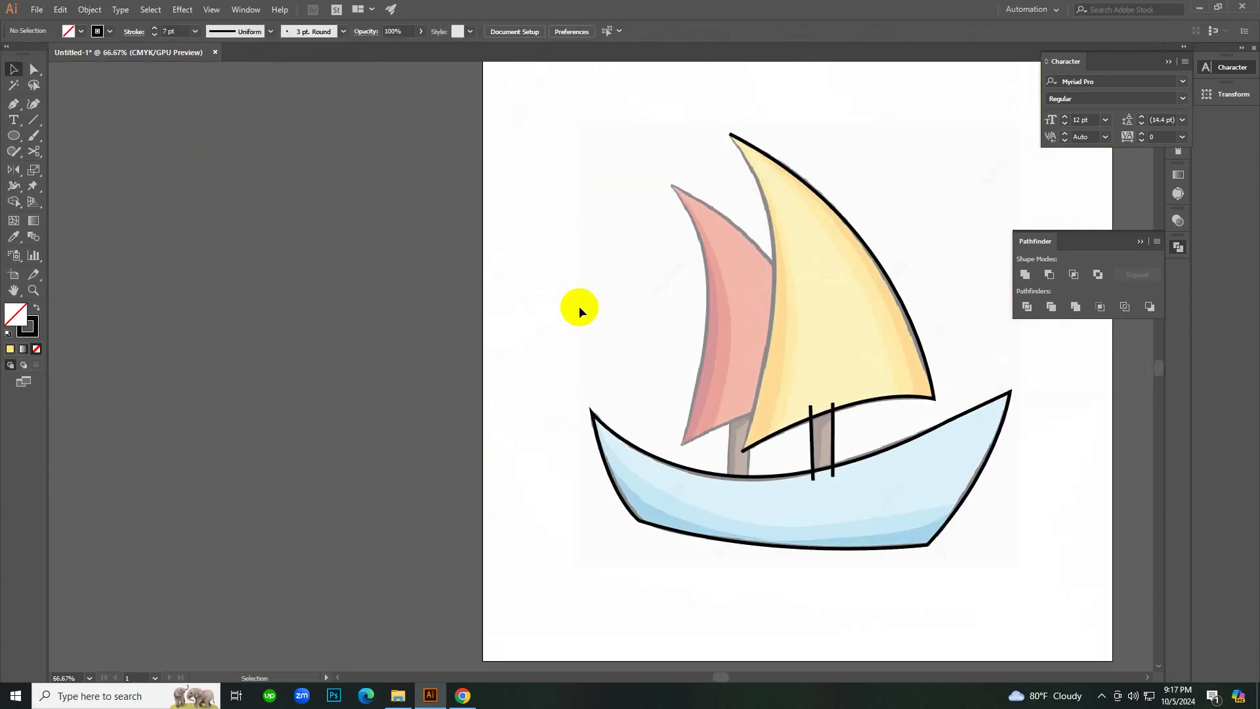
{"action": "left_click", "coordinate": [856, 273]}
{"action": "scroll", "coordinate": [764, 274], "scroll_direction": "up", "scroll_amount": 1}
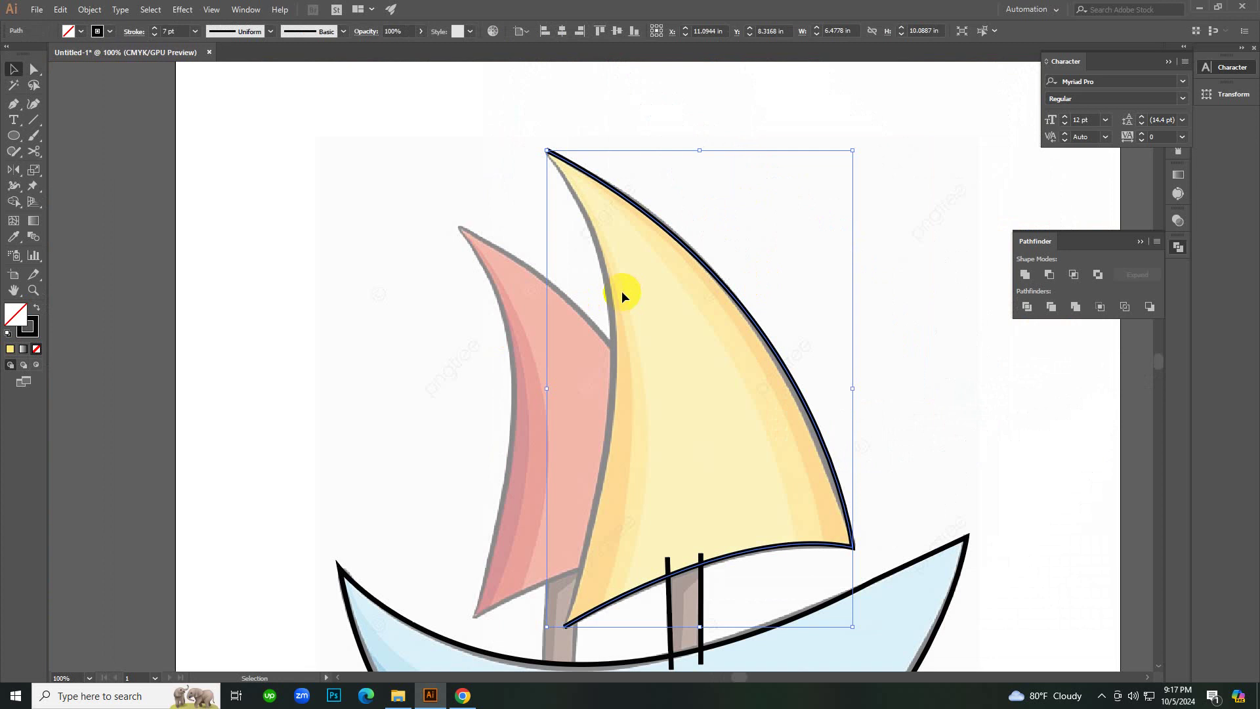
{"action": "key", "text": "p"}
{"action": "left_click", "coordinate": [546, 152]}
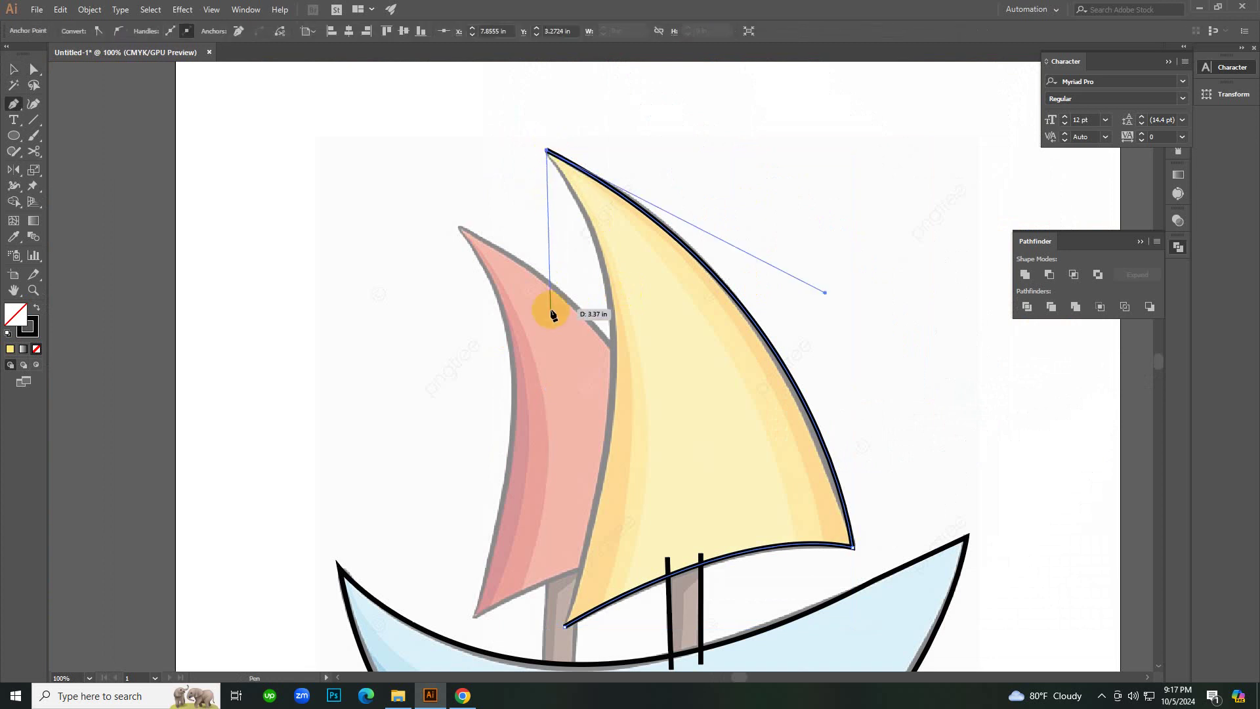
{"action": "scroll", "coordinate": [551, 312], "scroll_direction": "down", "scroll_amount": 3}
{"action": "key", "text": "ctrl+minus"}
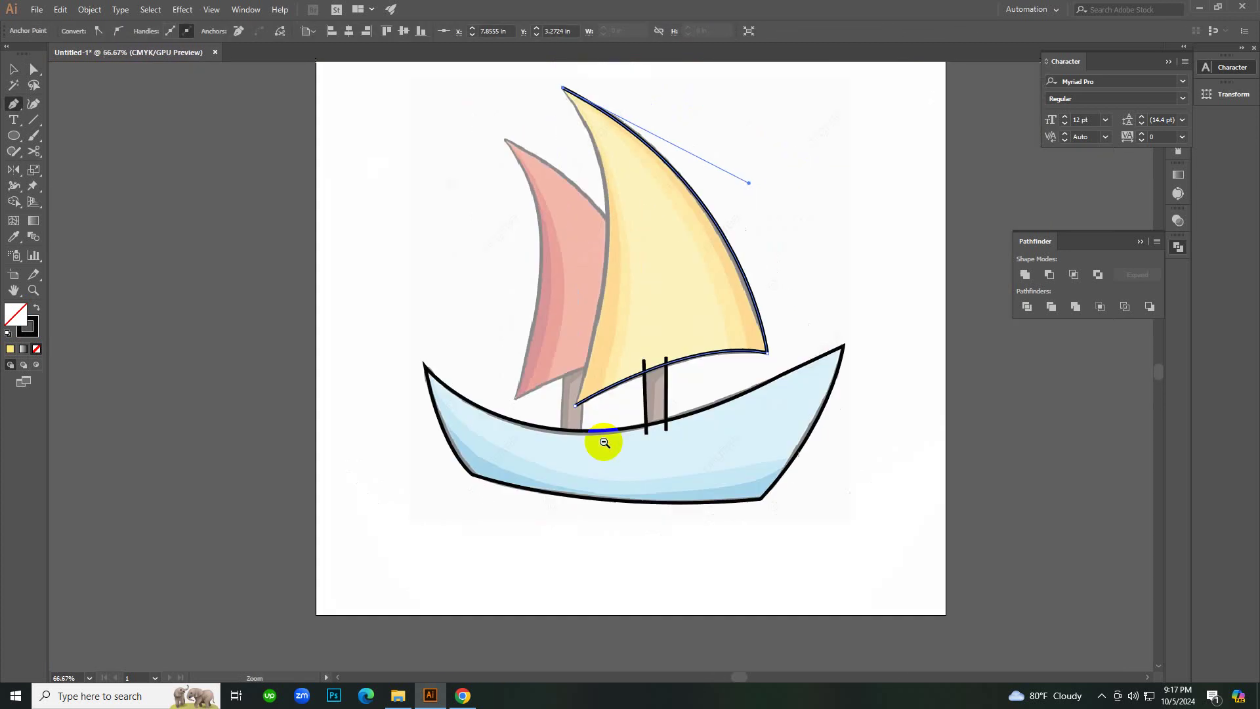
{"action": "scroll", "coordinate": [629, 360], "scroll_direction": "up", "scroll_amount": 1}
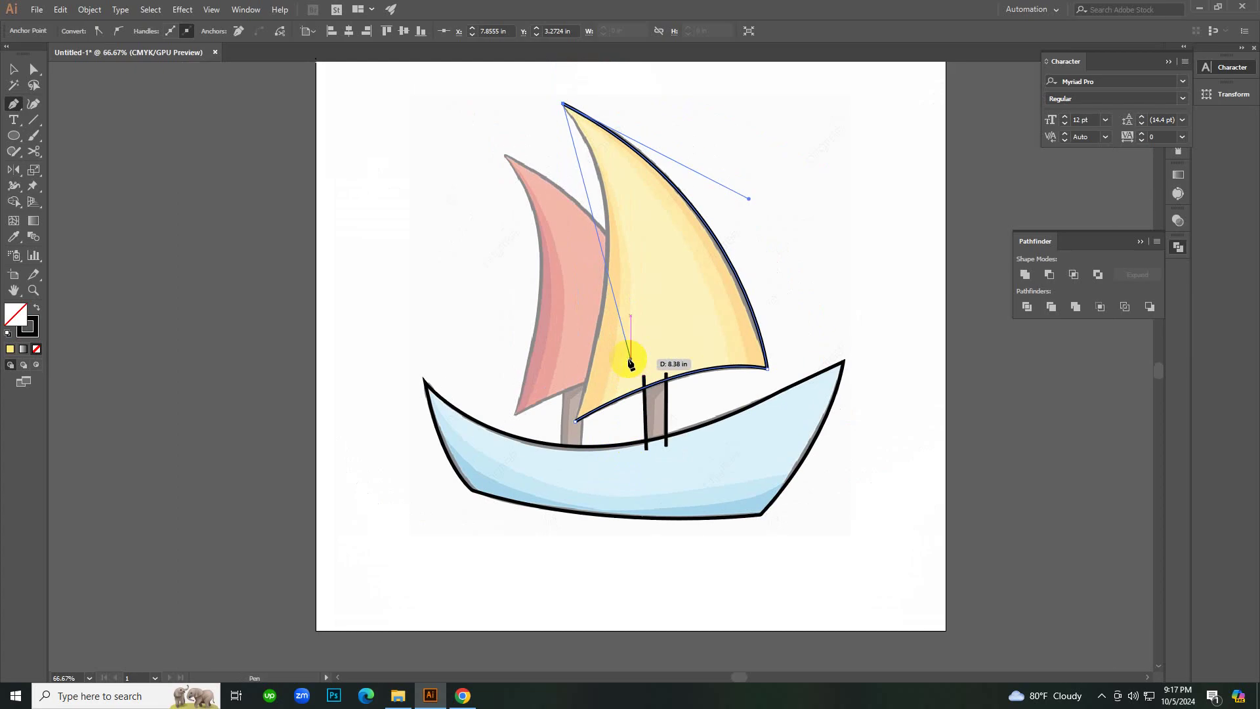
{"action": "scroll", "coordinate": [631, 361], "scroll_direction": "up", "scroll_amount": 2}
{"action": "scroll", "coordinate": [633, 360], "scroll_direction": "down", "scroll_amount": 1}
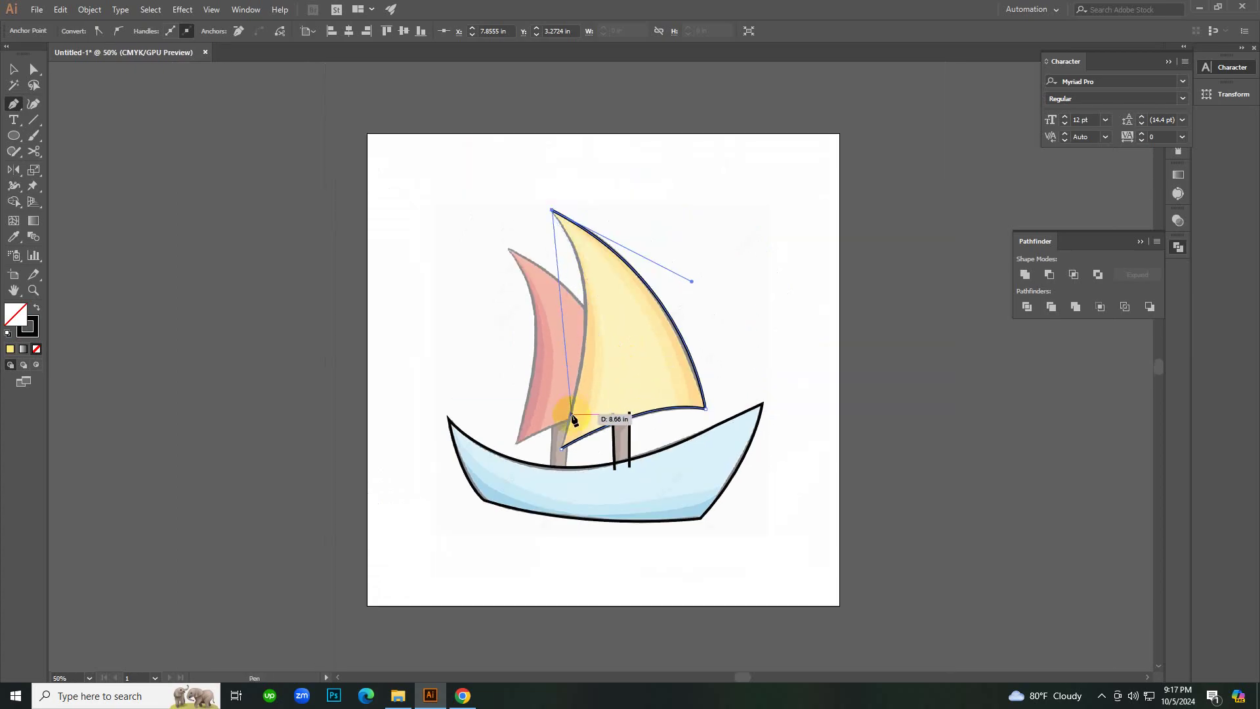
{"action": "left_click_drag", "start_coordinate": [566, 451], "coordinate": [512, 605]}
{"action": "key", "text": "v"}
{"action": "left_click", "coordinate": [931, 446]}
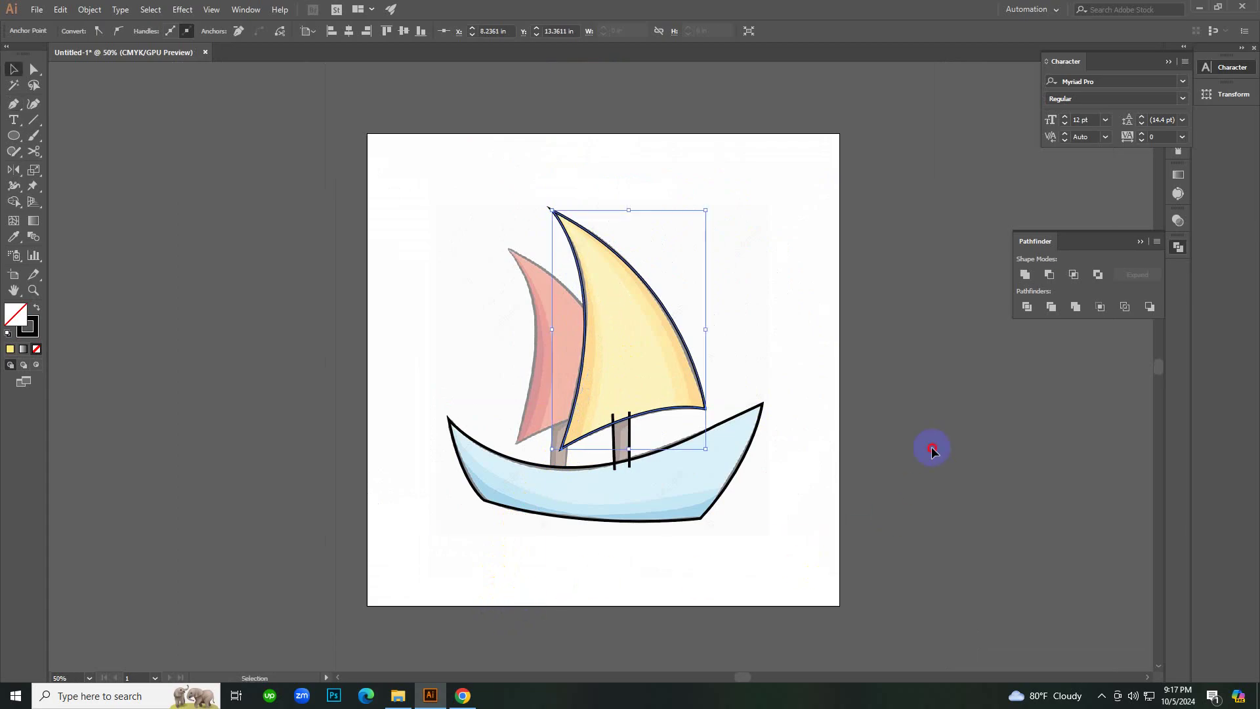
{"action": "left_click", "coordinate": [493, 374], "text": "ctrl"}
{"action": "left_click", "coordinate": [735, 304], "text": "ctrl"}
{"action": "scroll", "coordinate": [582, 466], "scroll_direction": "up", "scroll_amount": 1}
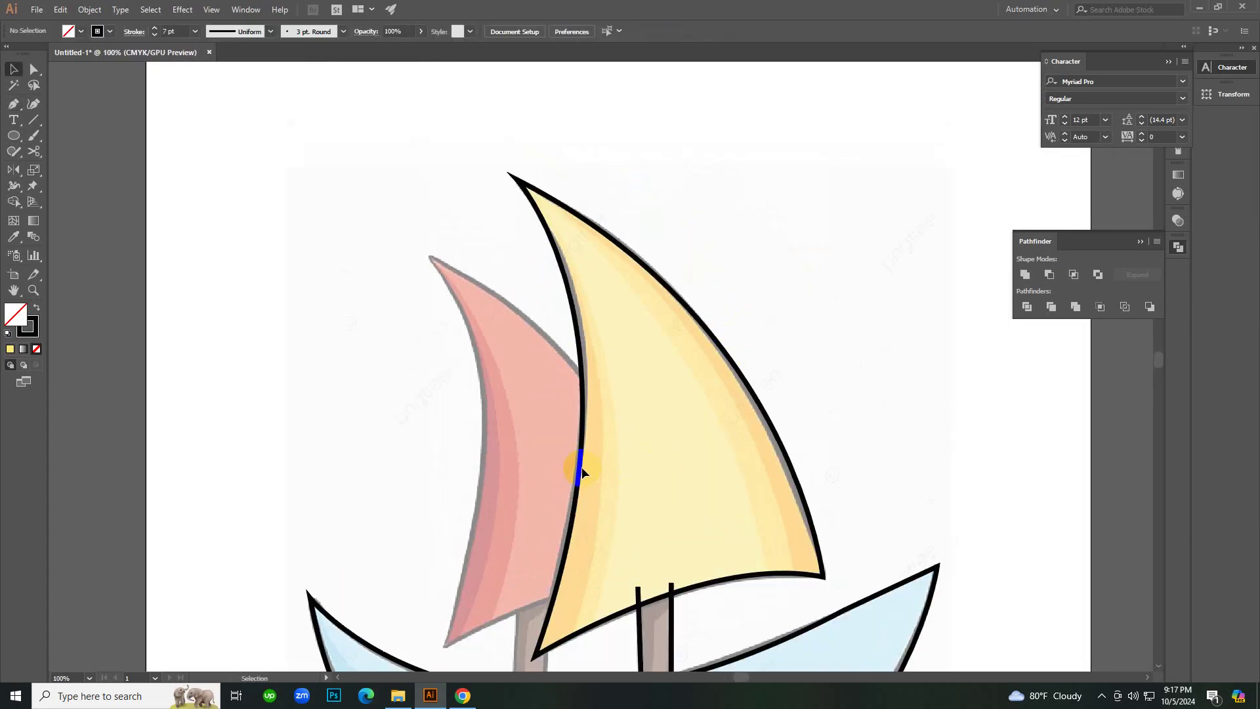
Trace the red sail's bottom edge with a curved Pen path from inside the yellow sail to the red sail's lower left corner, and deselect it.
{"action": "key", "text": "p"}
{"action": "scroll", "coordinate": [563, 528], "scroll_direction": "down", "scroll_amount": 2}
{"action": "left_click", "coordinate": [568, 538]}
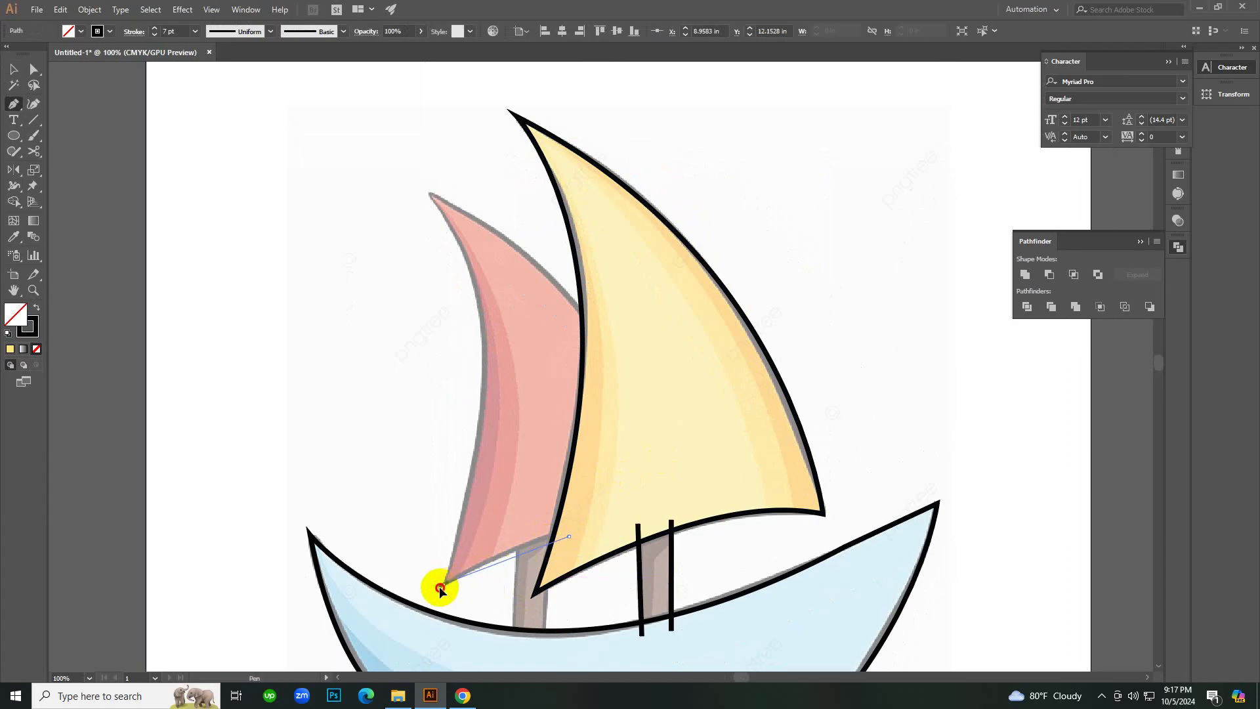
{"action": "left_click_drag", "start_coordinate": [385, 627], "coordinate": [385, 627]}
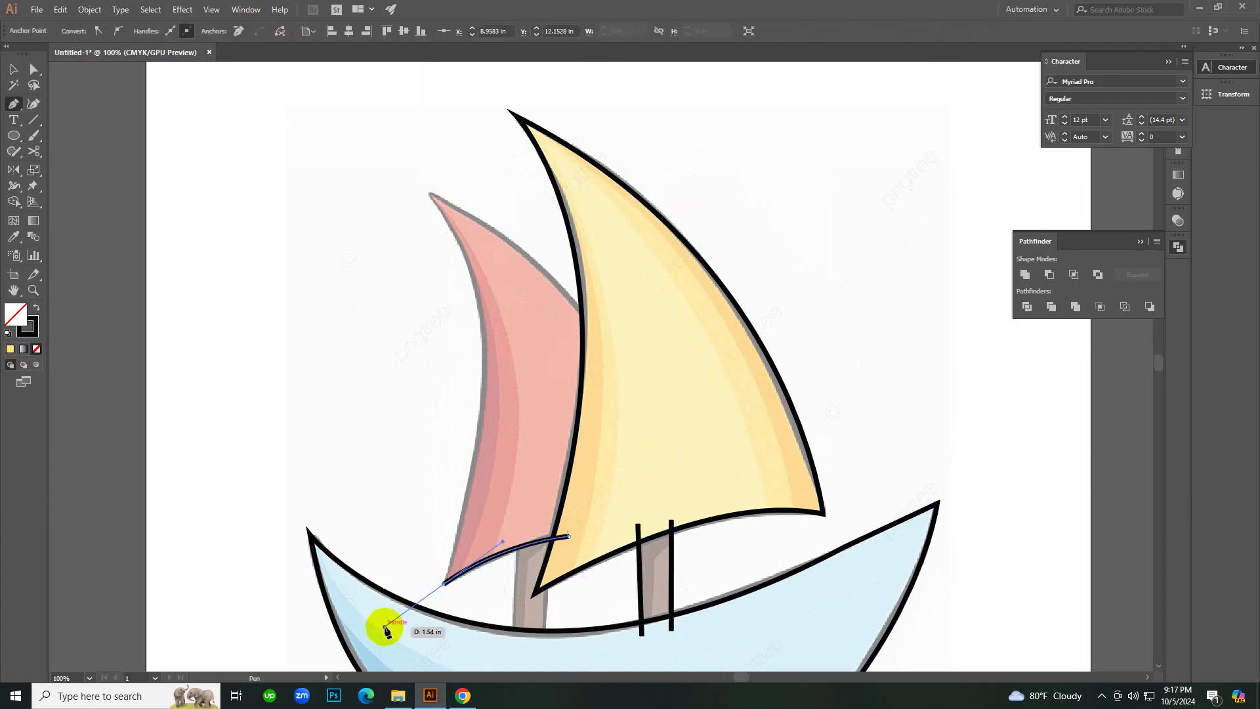
{"action": "key", "text": "v"}
{"action": "left_click", "coordinate": [487, 492]}
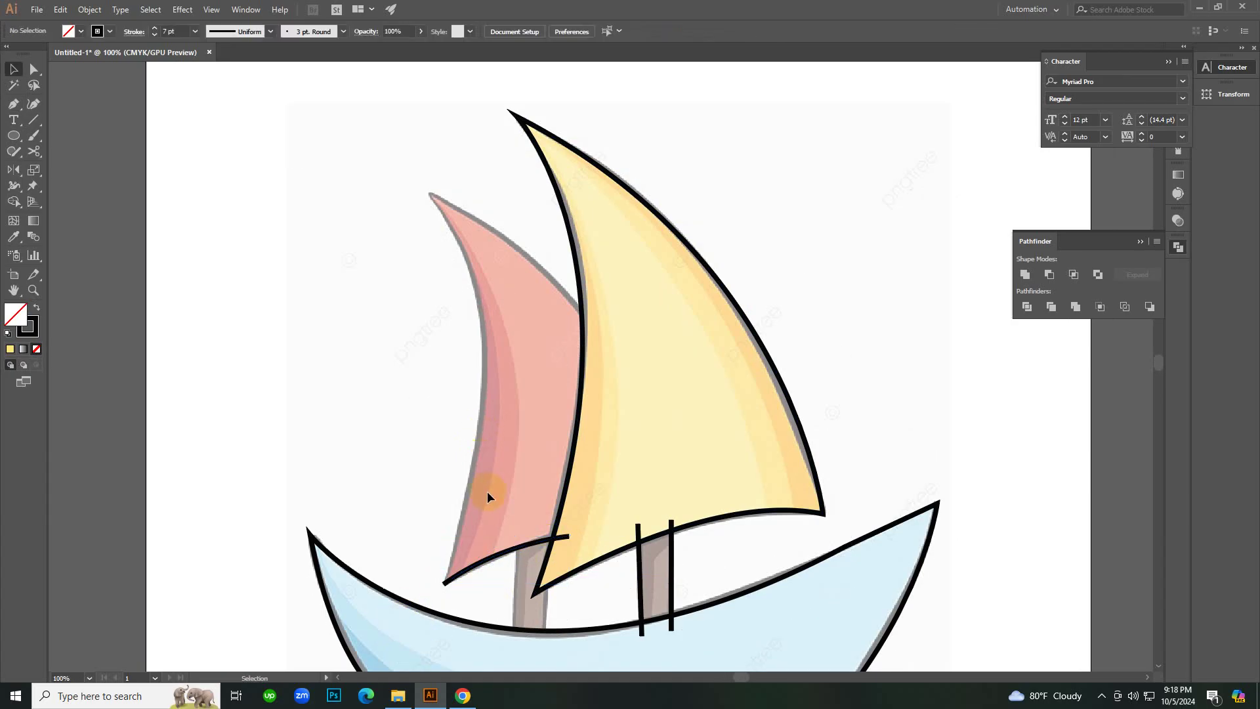
Undo the red sail's bottom edge curve, and redo it.
{"action": "key", "text": "ctrl+z"}
{"action": "key", "text": "ctrl+z"}
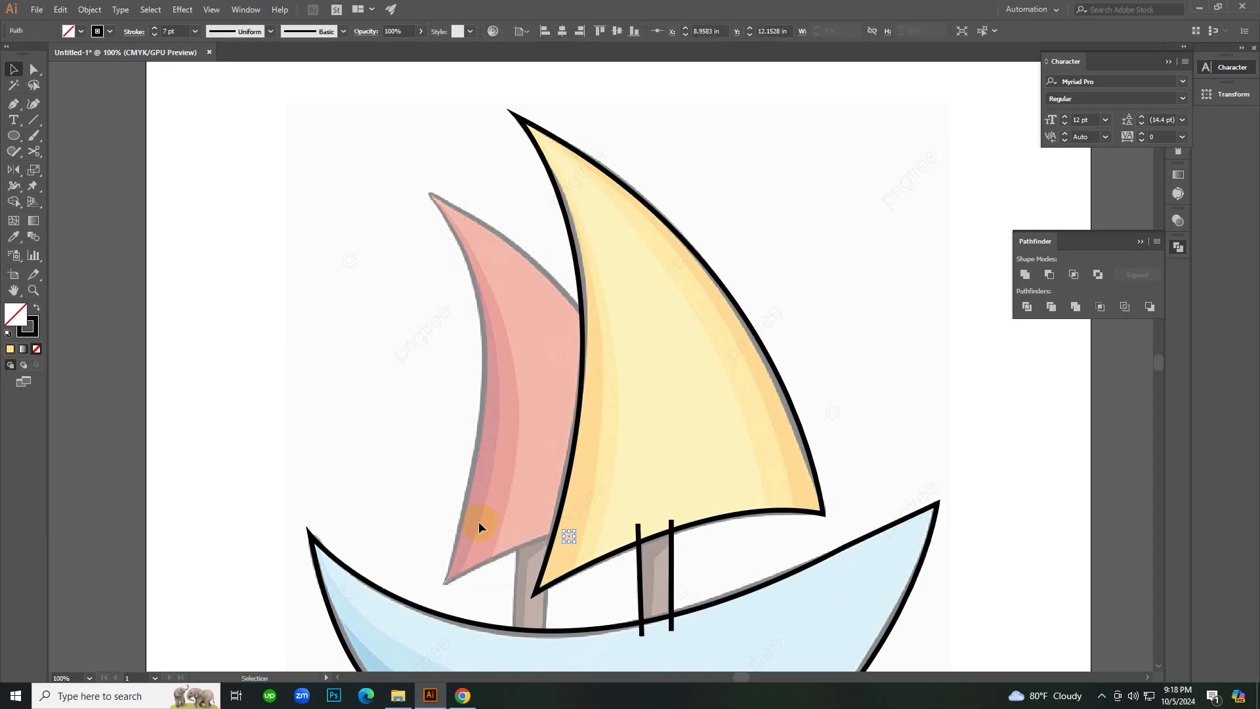
{"action": "right_click", "coordinate": [479, 523]}
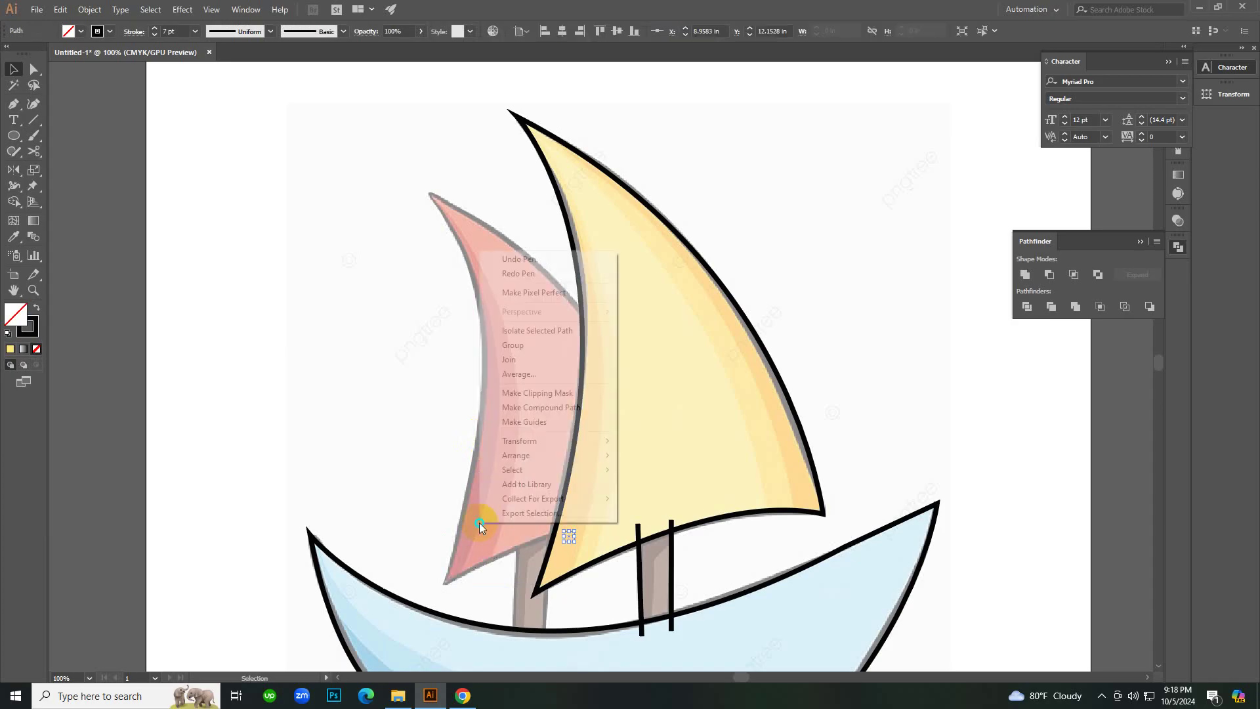
{"action": "left_click", "coordinate": [546, 276]}
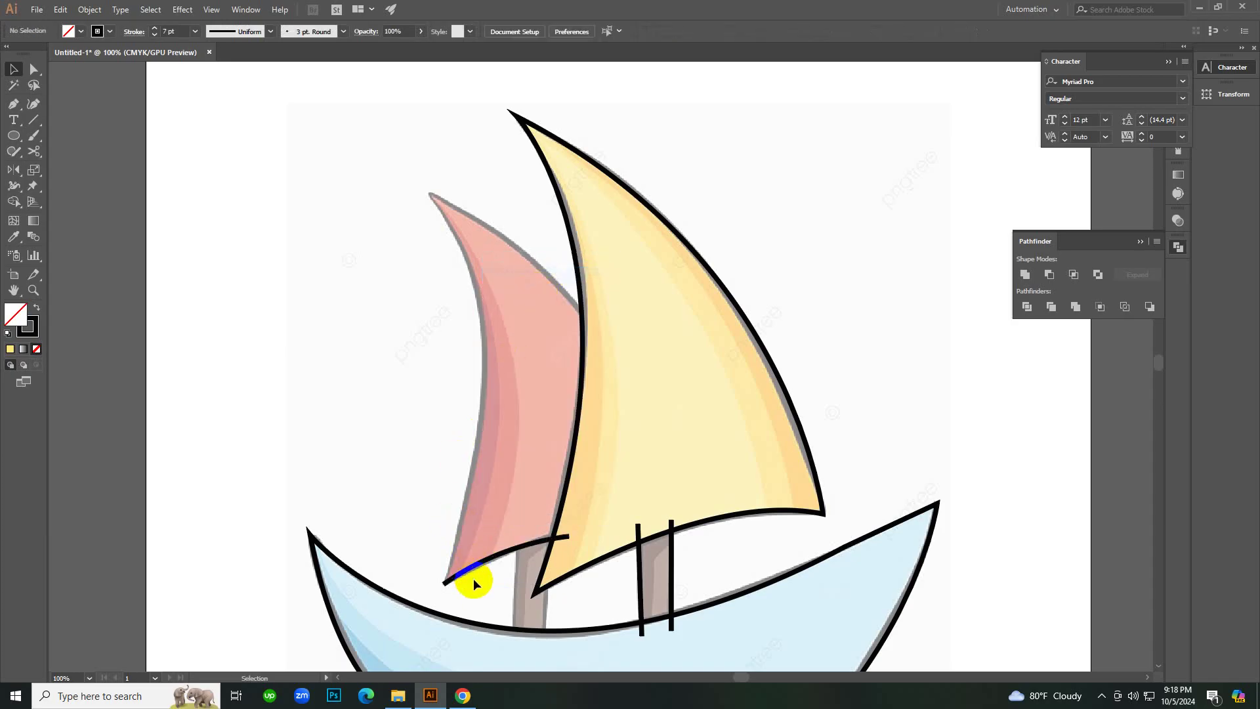
Continue the red sail's path from its lower left corner to its top tip, curving the segment along the sail's left edge.
{"action": "left_click", "coordinate": [493, 579]}
{"action": "key", "text": "p"}
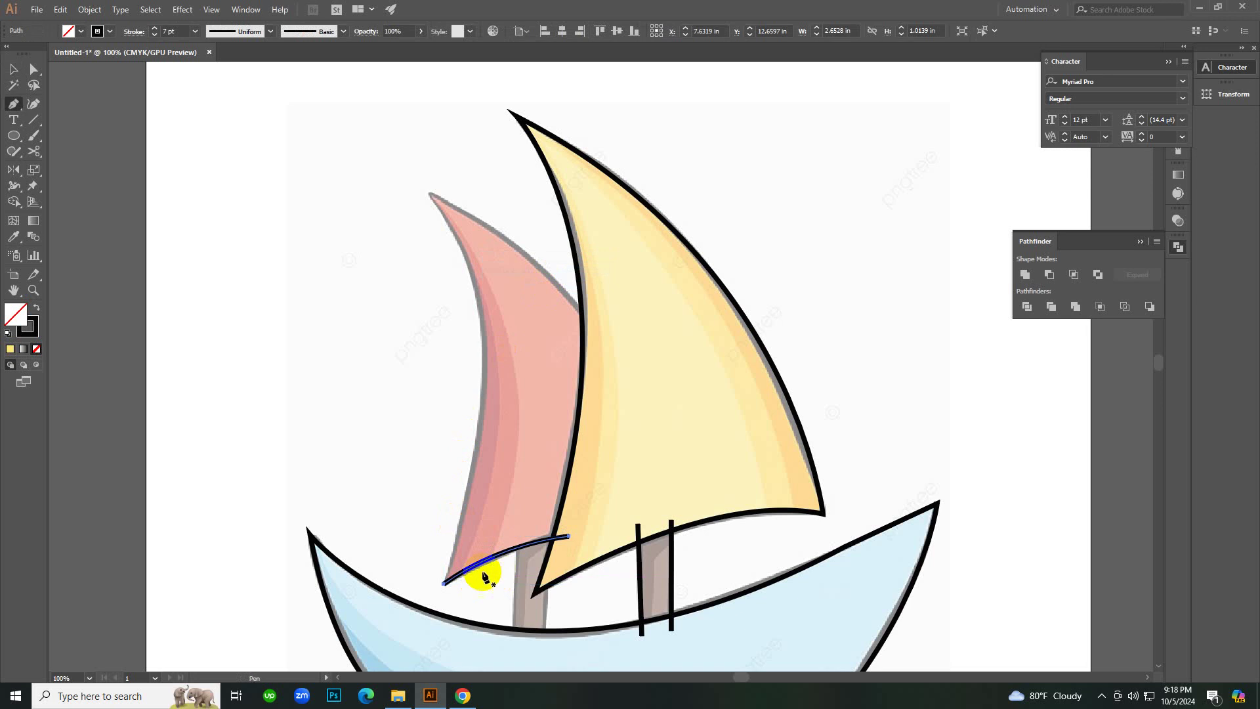
{"action": "left_click", "coordinate": [445, 584]}
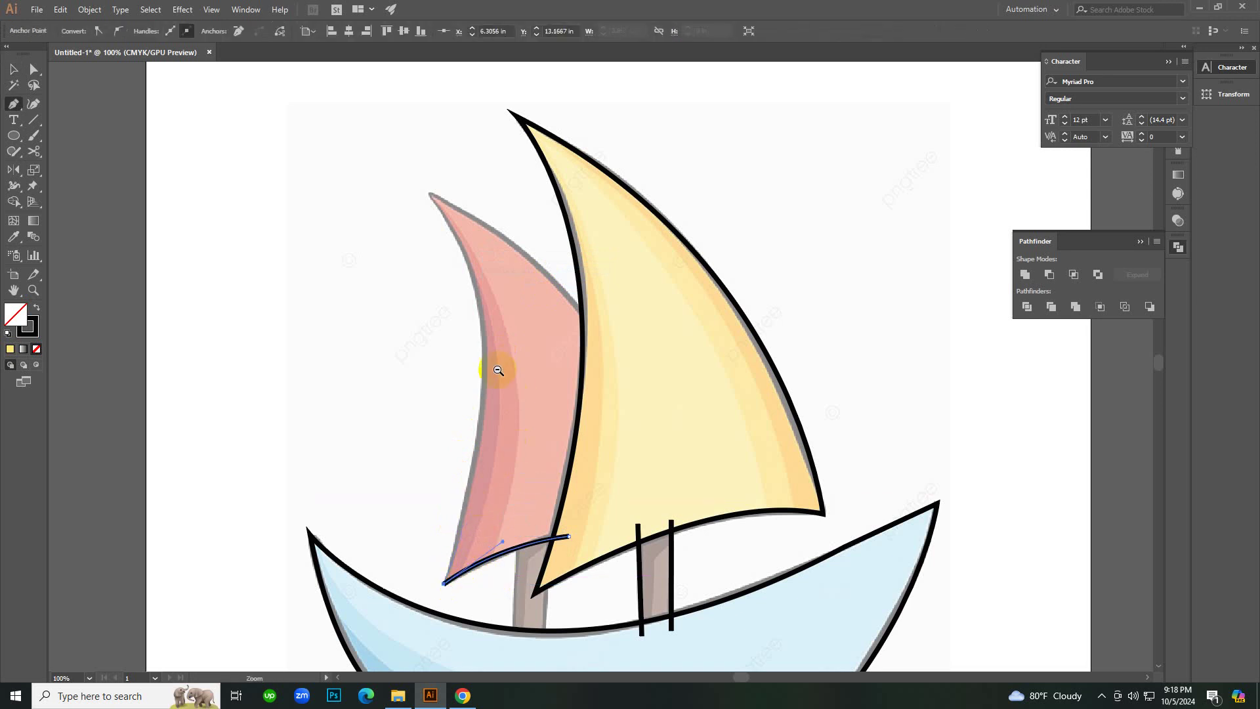
{"action": "key", "text": "ctrl+minus"}
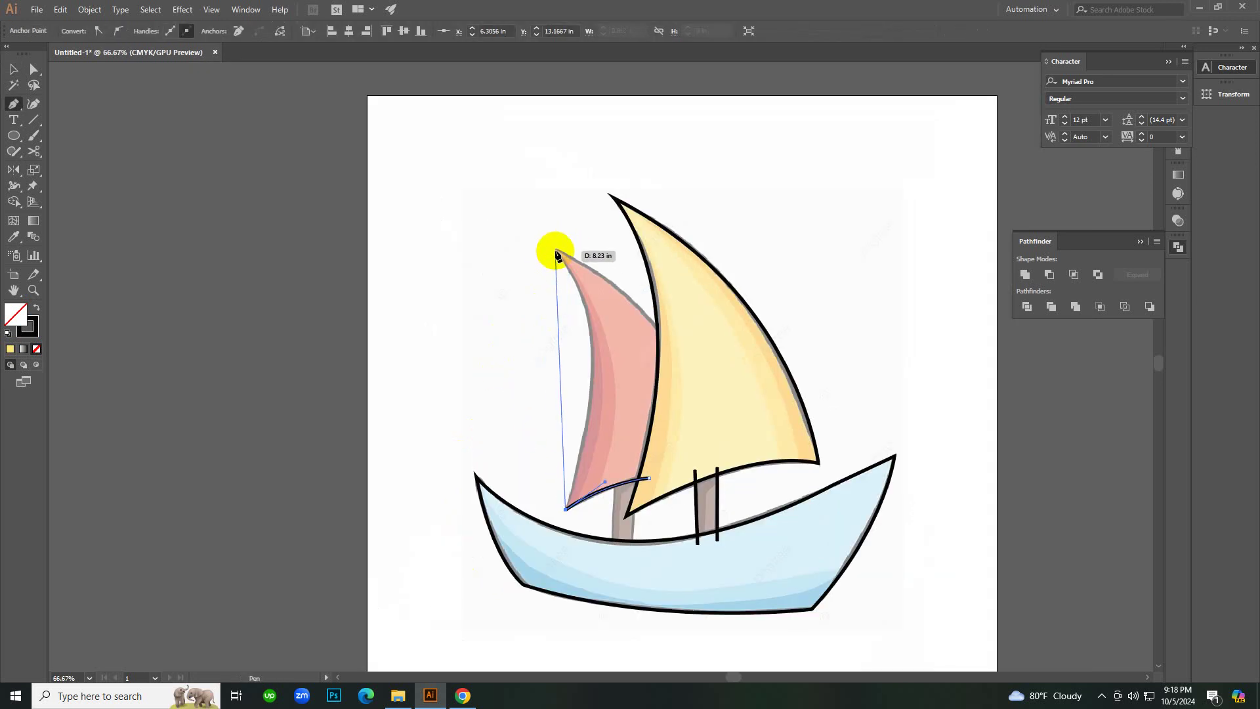
{"action": "left_click_drag", "start_coordinate": [556, 253], "coordinate": [483, 163]}
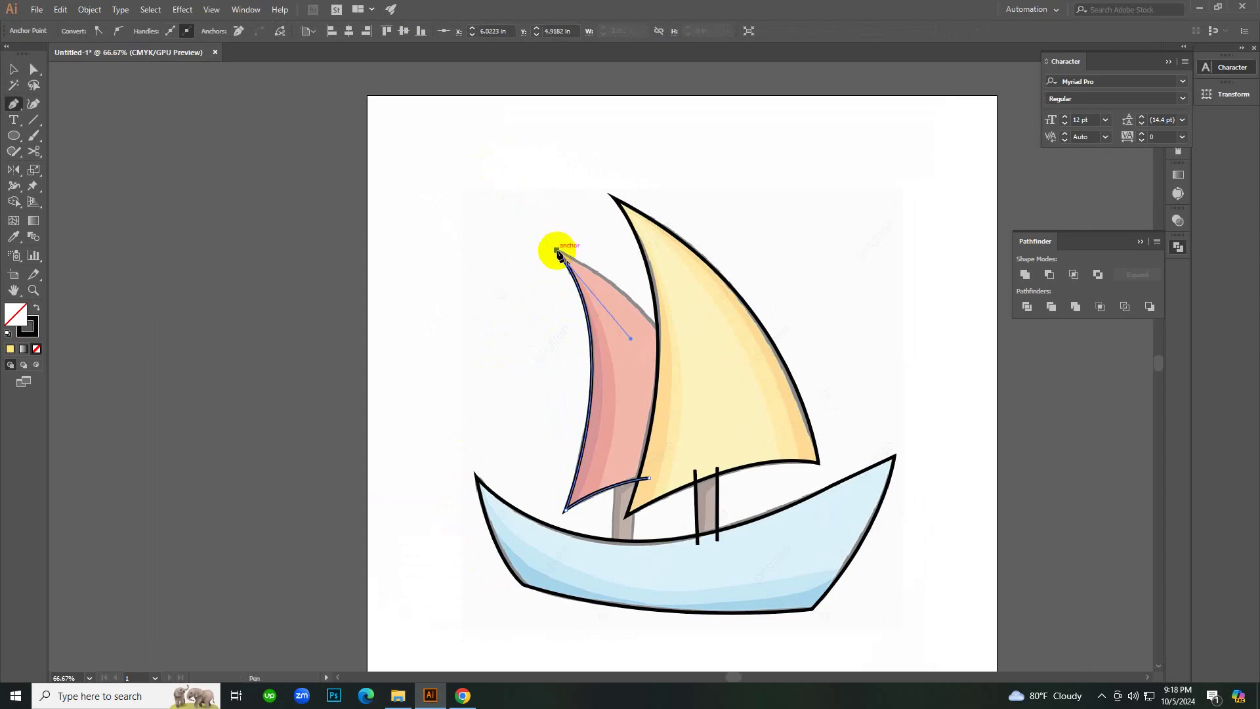
{"action": "left_click_drag", "start_coordinate": [668, 333], "coordinate": [670, 342]}
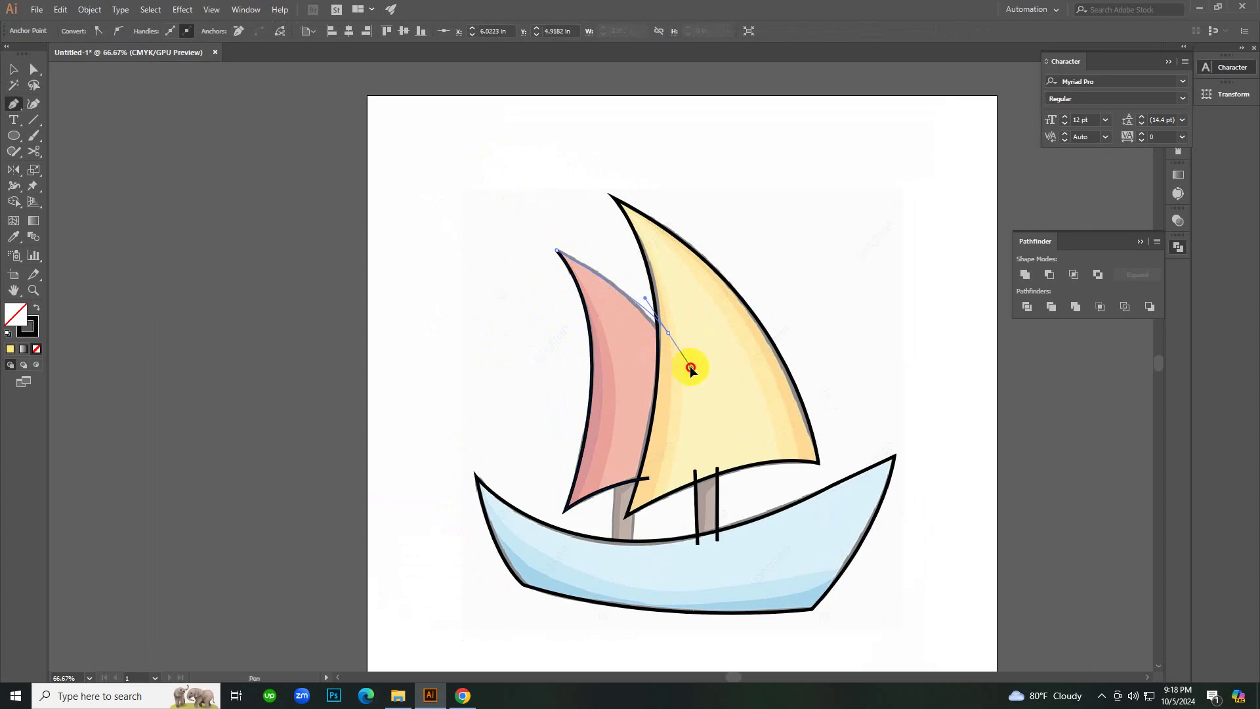
{"action": "left_click_drag", "start_coordinate": [729, 395], "coordinate": [731, 398]}
{"action": "key", "text": "ctrl+z"}
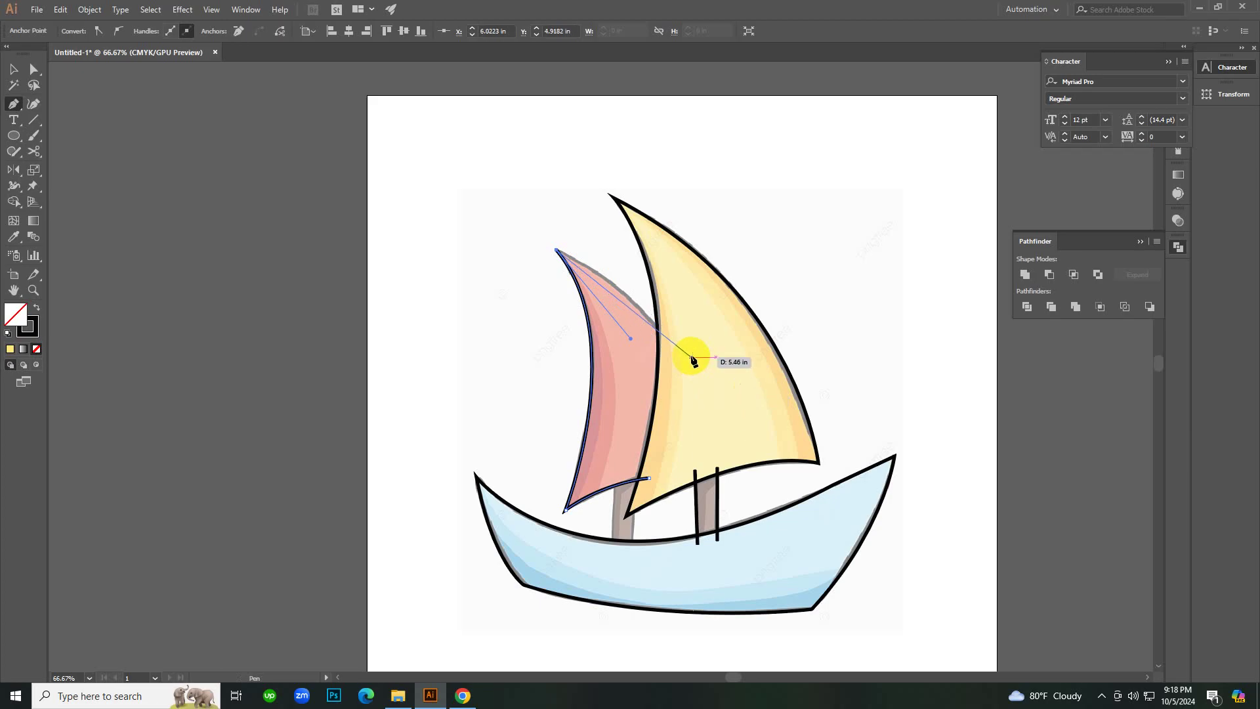
Extend the red sail's path from its top tip along the upper edge, ending in a curve inside the yellow sail, and deselect it.
{"action": "left_click_drag", "start_coordinate": [685, 353], "coordinate": [698, 471]}
{"action": "key", "text": "ctrl+z"}
{"action": "key", "text": "v"}
{"action": "left_click", "coordinate": [842, 267]}
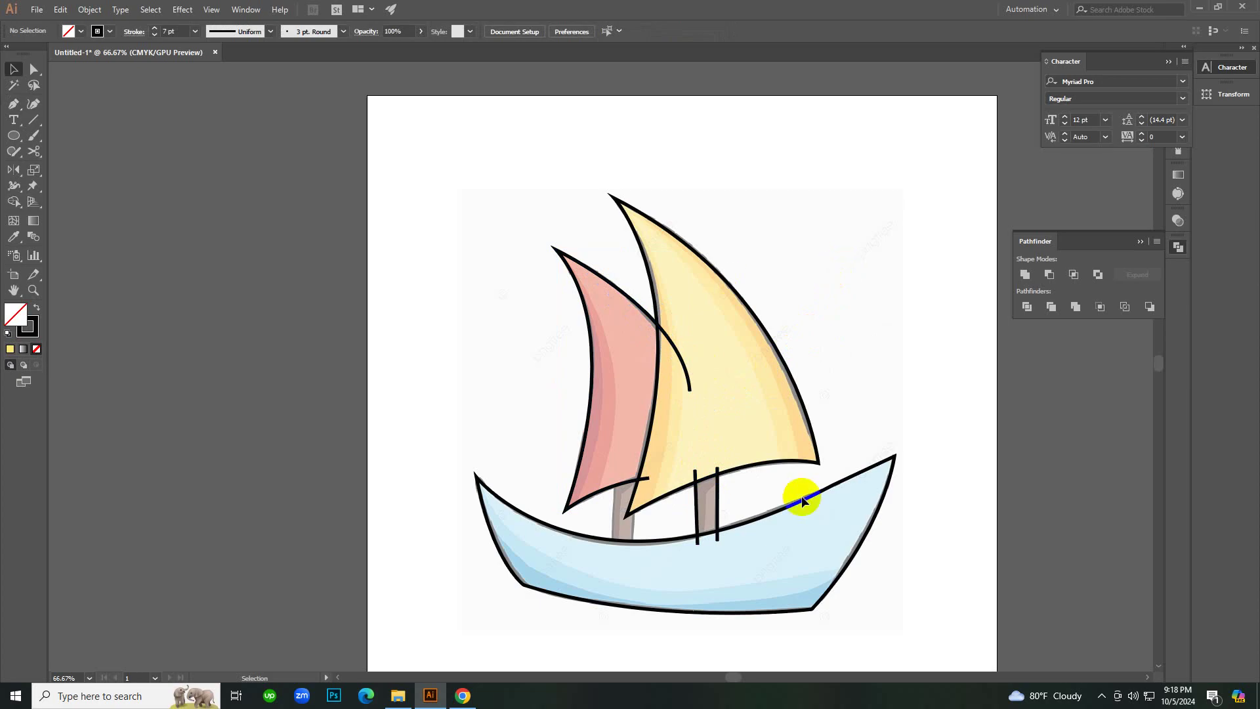
Unlock the faded reference image beneath the sailboat outlines.
{"action": "left_click", "coordinate": [610, 418], "text": "ctrl+alt"}
{"action": "left_click", "coordinate": [610, 419], "text": "ctrl+alt"}
{"action": "left_click", "coordinate": [611, 419], "text": "ctrl+alt"}
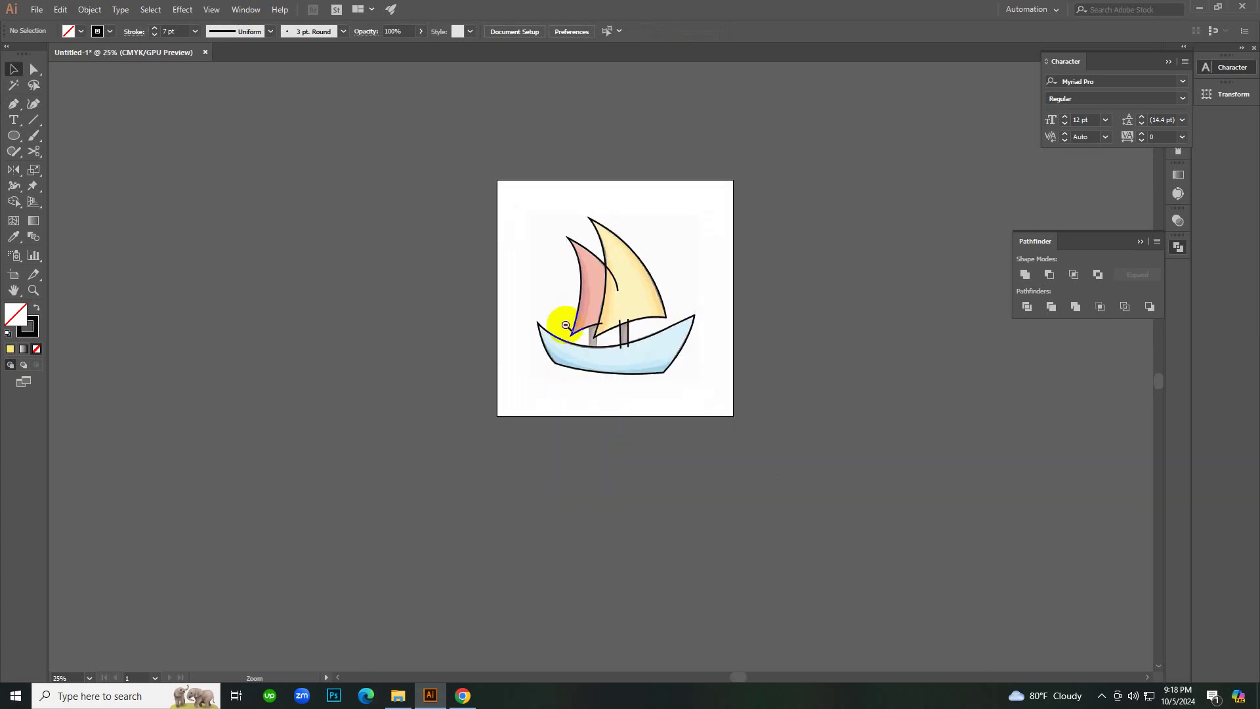
{"action": "left_click", "coordinate": [581, 322], "text": "ctrl"}
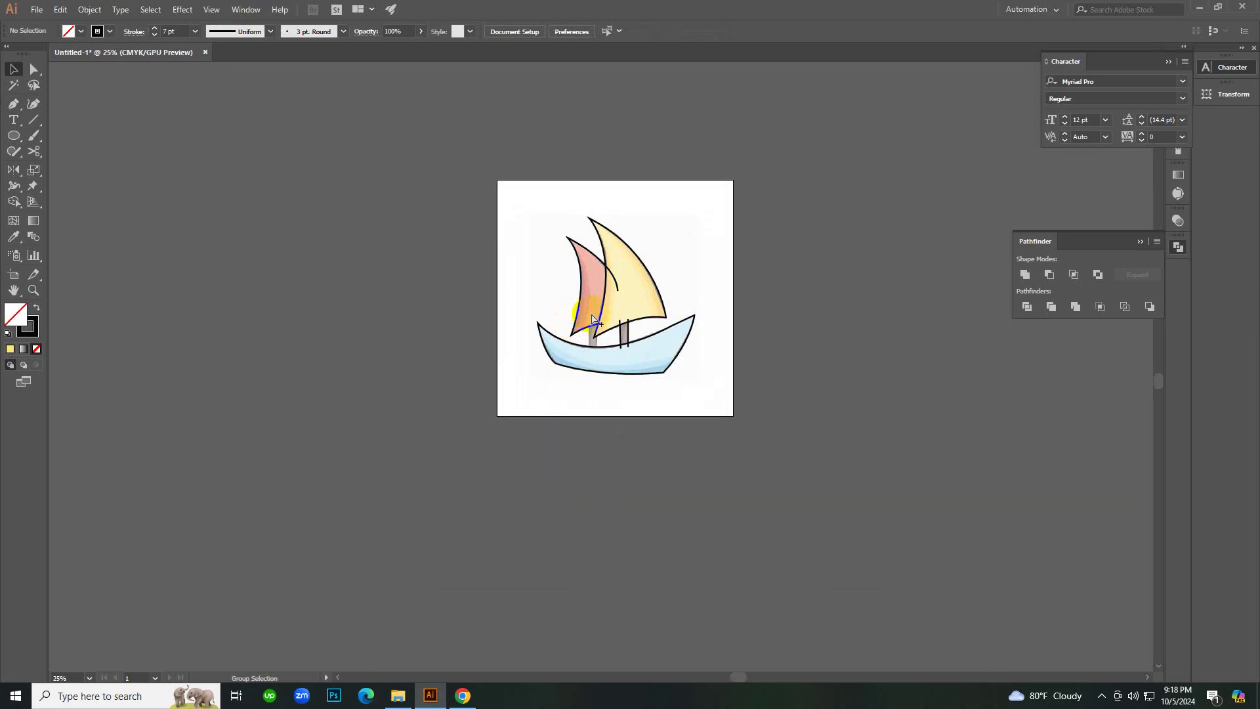
{"action": "key", "text": "ctrl+alt+2"}
{"action": "left_click", "coordinate": [491, 207]}
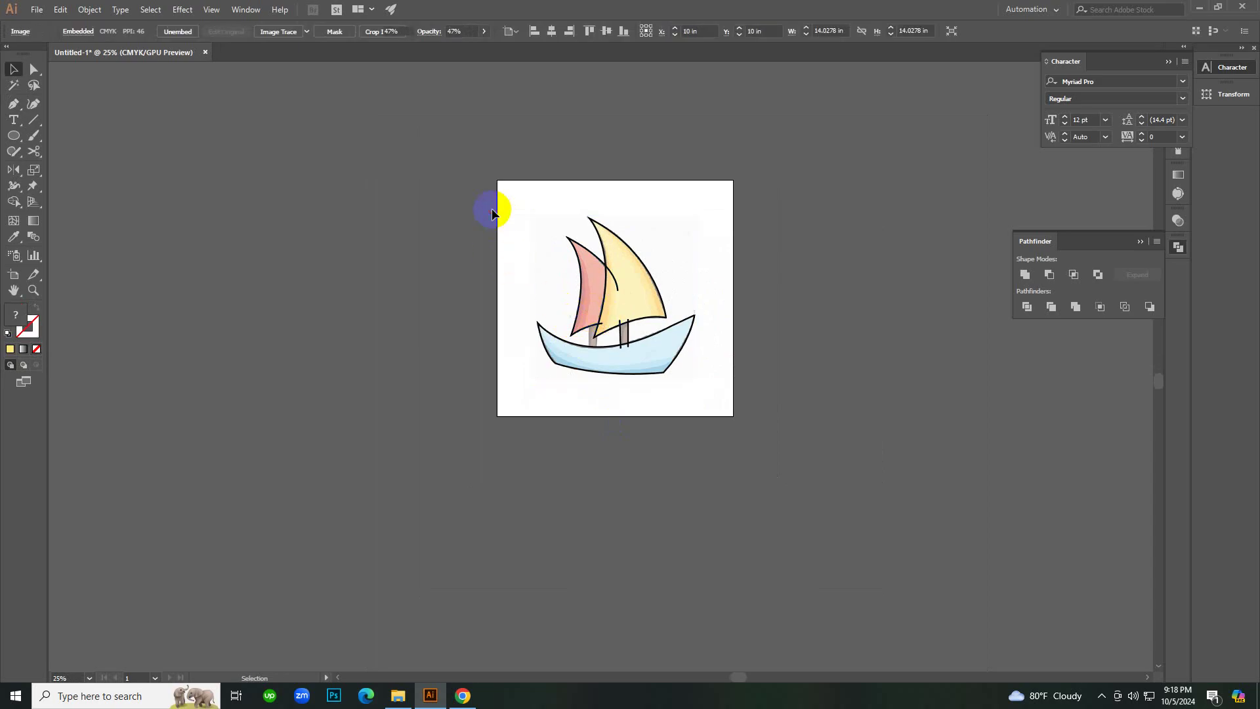
Duplicate the outlines together with the reference image to the left of the artboard, and move the original image to the artboard's right.
{"action": "left_click_drag", "start_coordinate": [520, 229], "coordinate": [722, 428]}
{"action": "left_click_drag", "start_coordinate": [686, 357], "coordinate": [309, 350]}
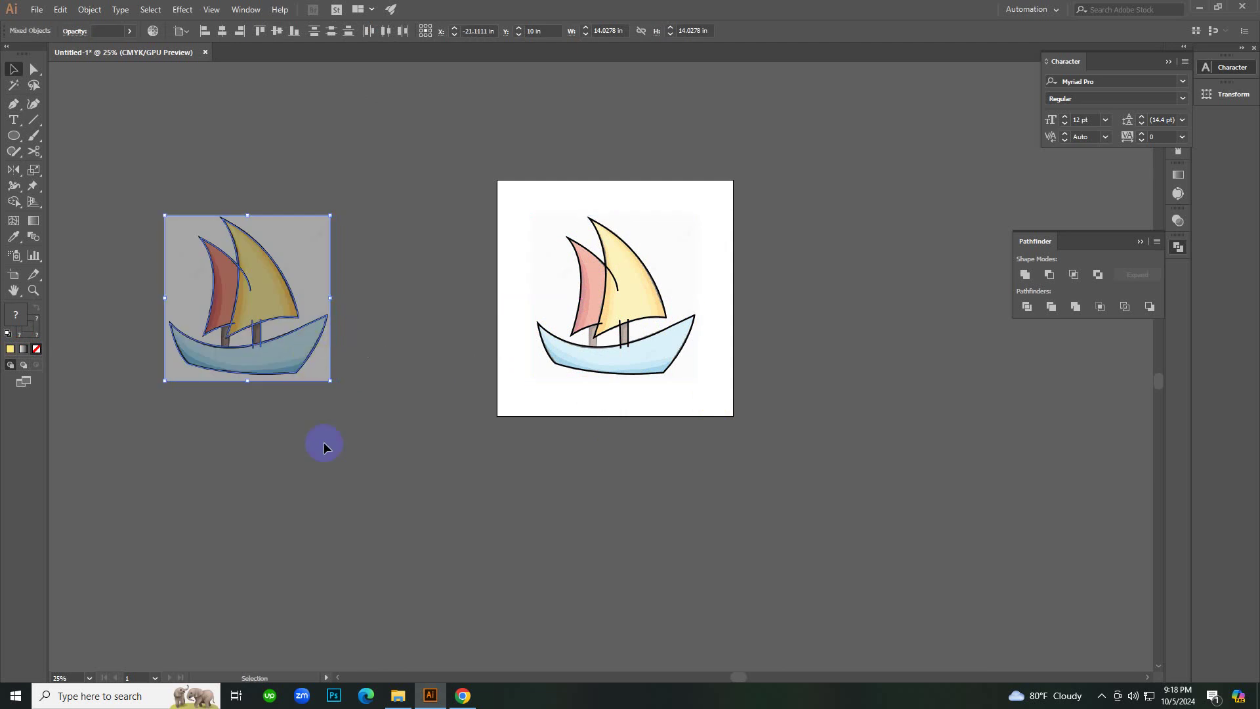
{"action": "left_click", "coordinate": [375, 458]}
{"action": "left_click_drag", "start_coordinate": [531, 296], "coordinate": [767, 313]}
{"action": "left_click", "coordinate": [584, 324]}
Delete the image from the duplicate left of the artboard, and enlarge the duplicated outlines to about 22.5 by 22.3 in.
{"action": "left_click", "coordinate": [325, 277]}
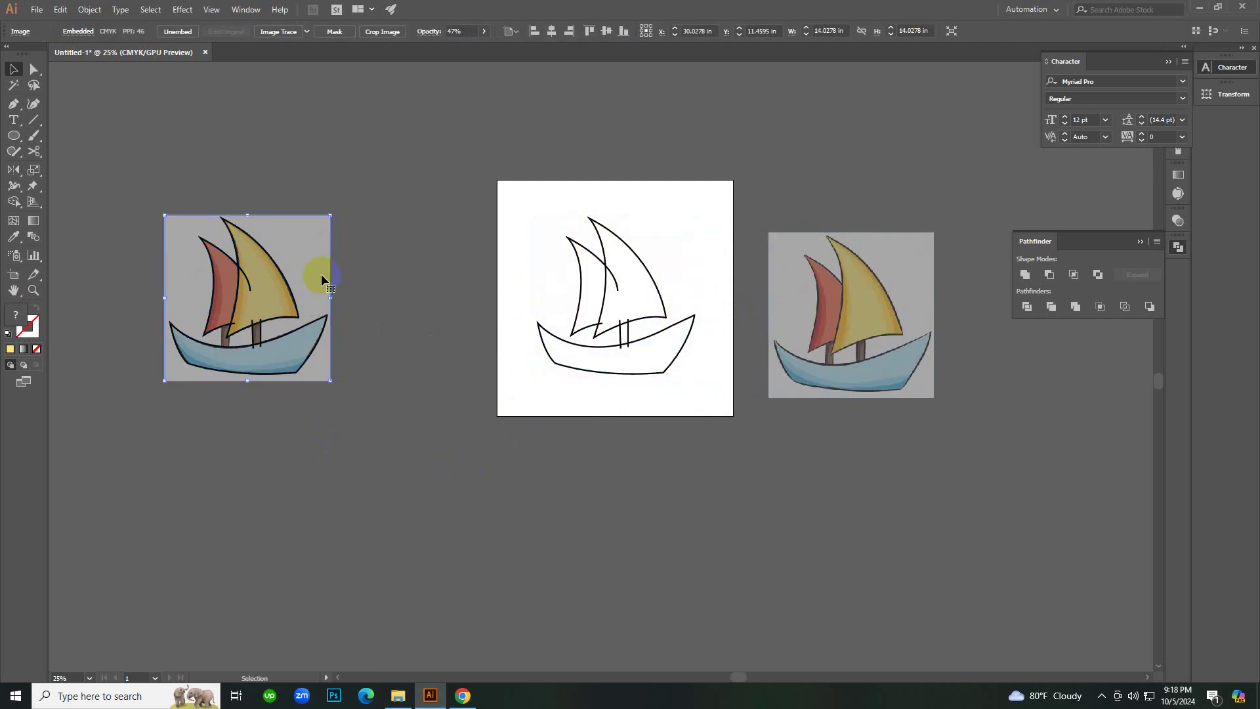
{"action": "key", "text": "Delete"}
{"action": "left_click_drag", "start_coordinate": [169, 187], "coordinate": [382, 479]}
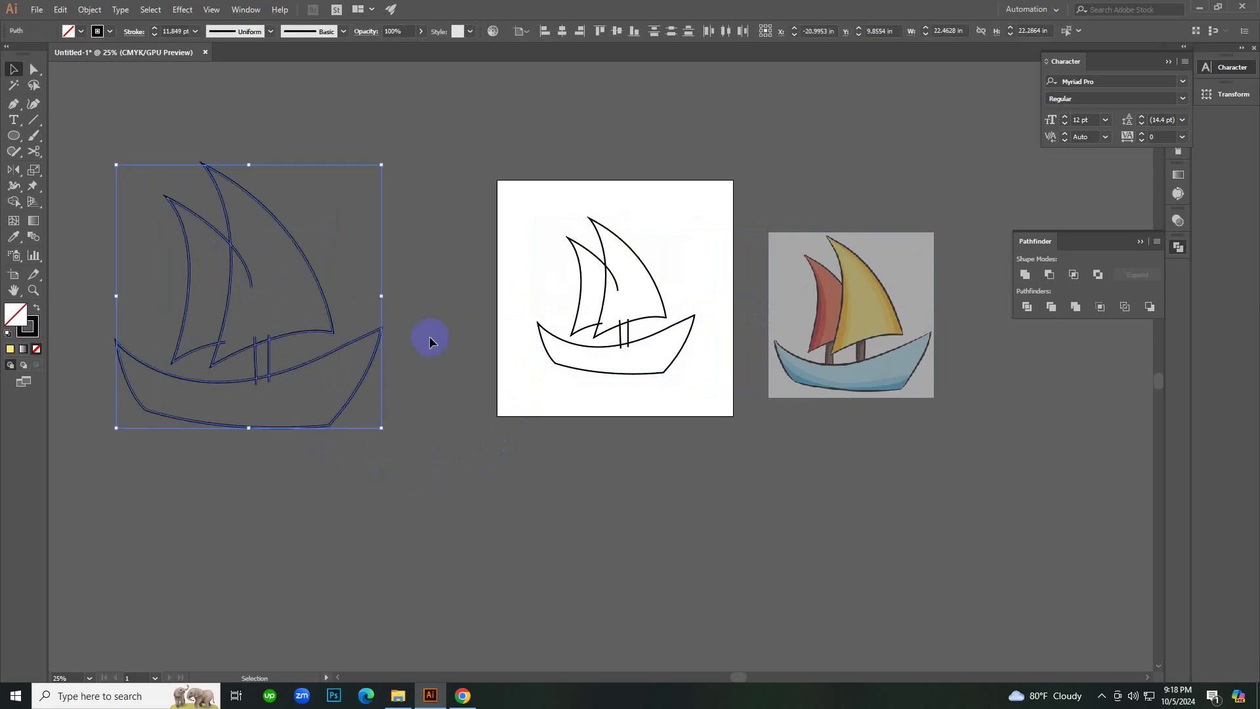
{"action": "left_click", "coordinate": [430, 340]}
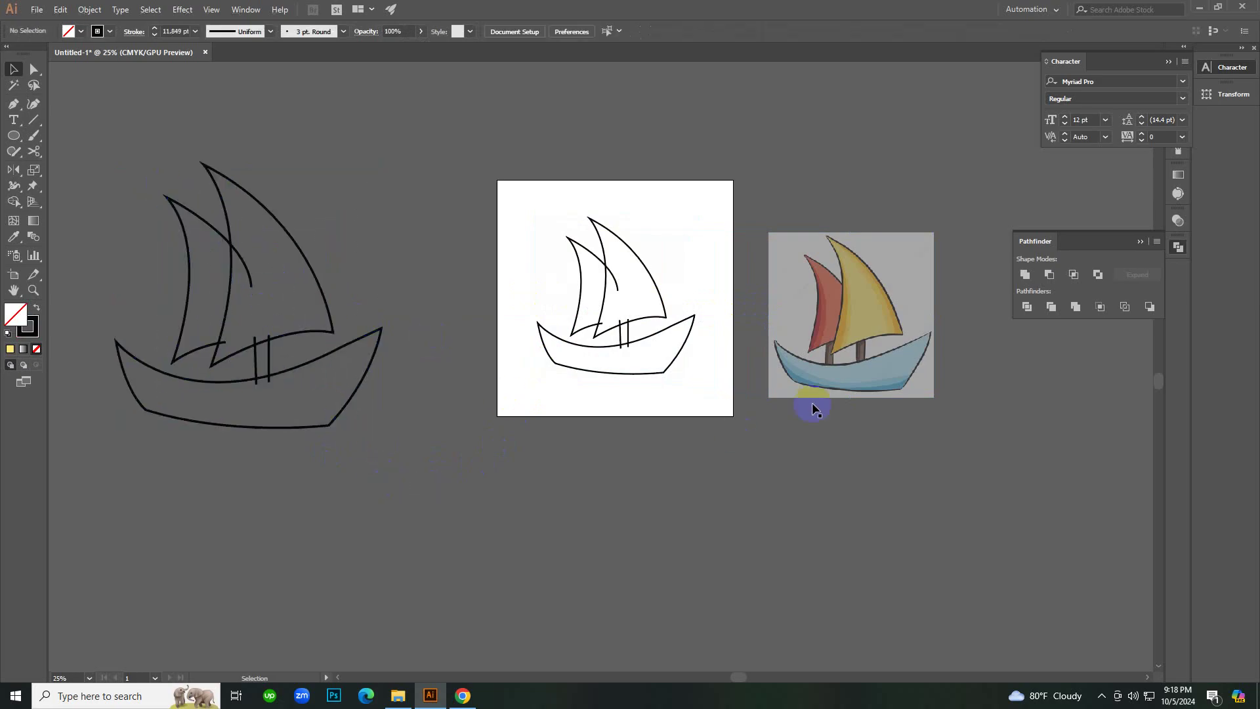
Raise the reference image's opacity to 100%, and deselect it.
{"action": "left_click_drag", "start_coordinate": [814, 408], "coordinate": [928, 321]}
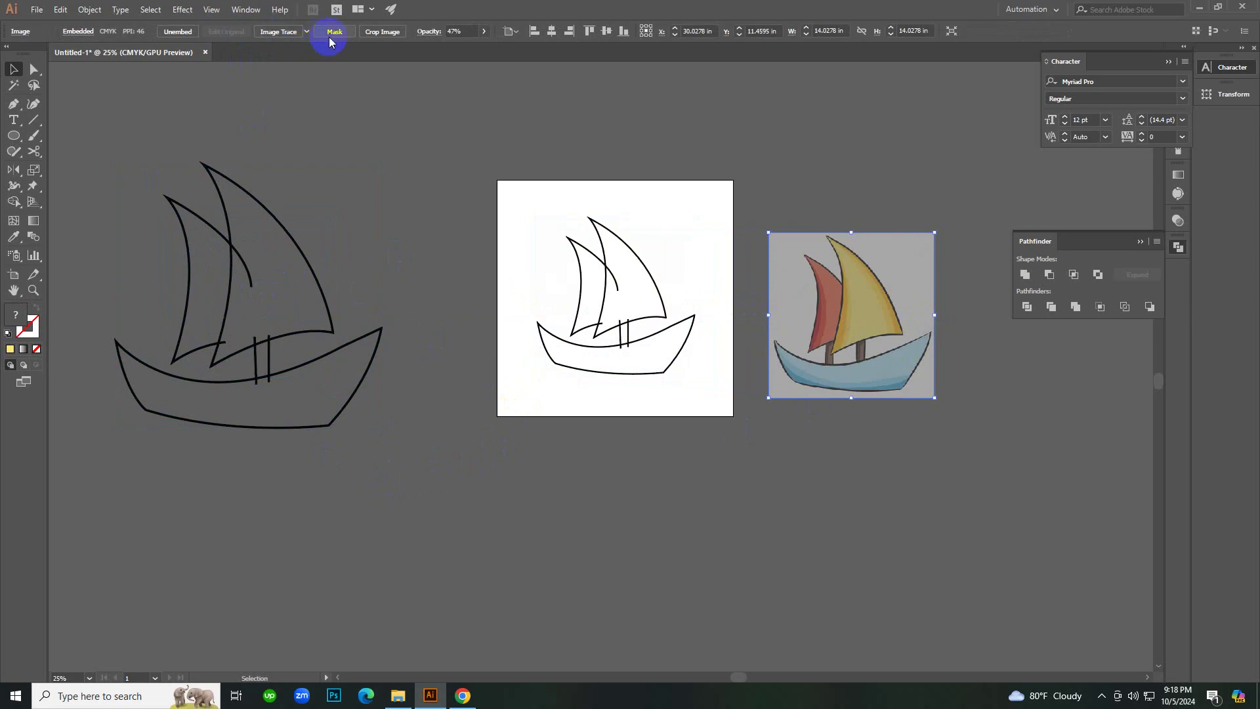
{"action": "left_click", "coordinate": [483, 32]}
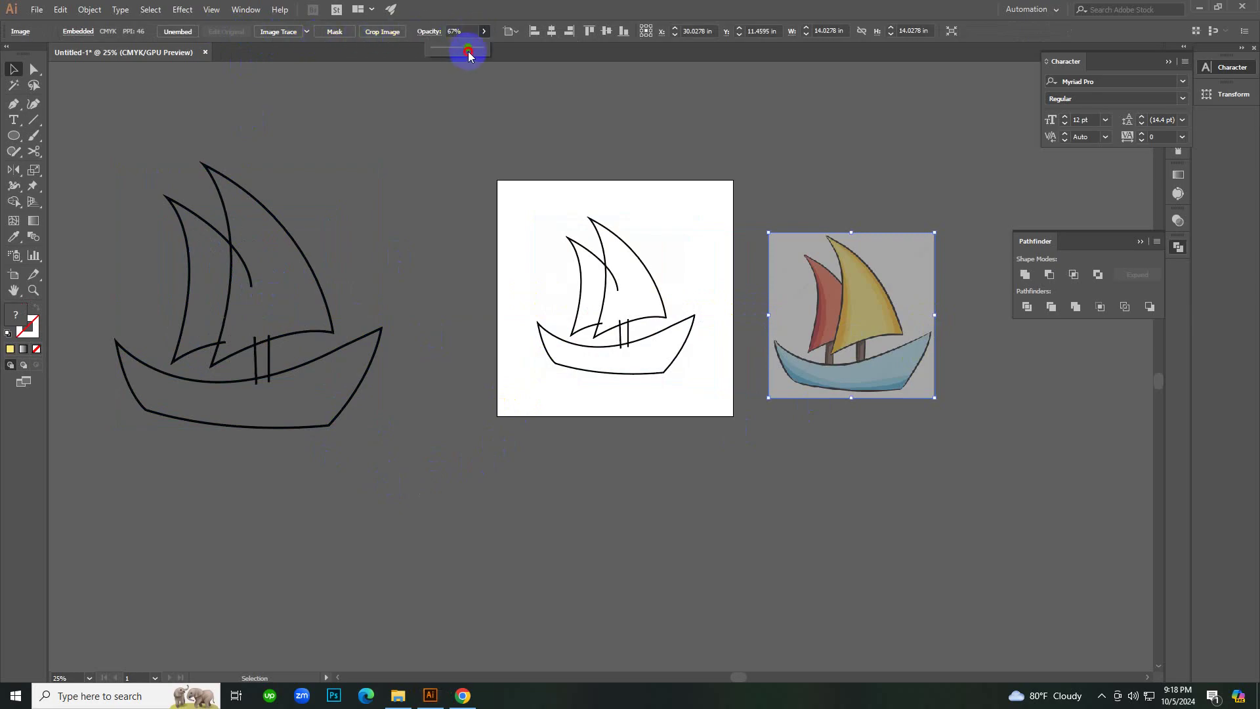
{"action": "left_click_drag", "start_coordinate": [467, 55], "coordinate": [544, 56]}
{"action": "left_click", "coordinate": [727, 138]}
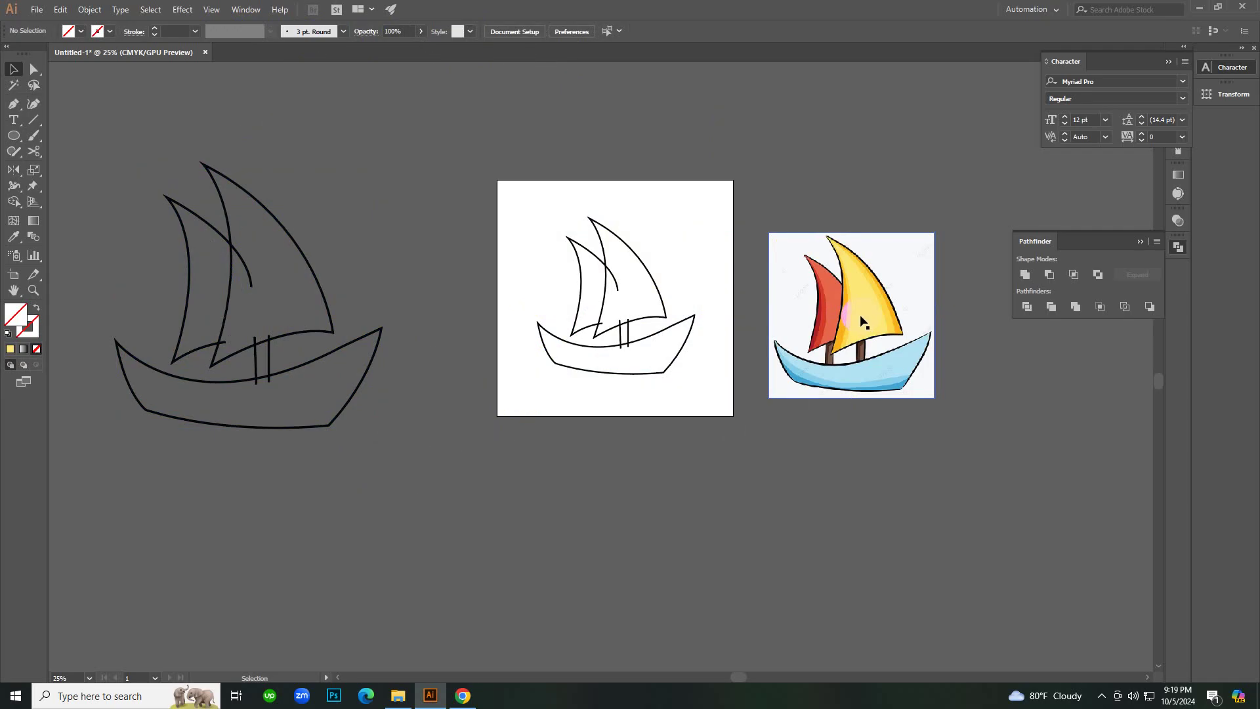
Draw a rectangle about 14.8 by 6.3 in below the reference image, fill it with yellow sampled from the sail, and move it slightly lower.
{"action": "key", "text": "m"}
{"action": "left_click_drag", "start_coordinate": [748, 494], "coordinate": [923, 568]}
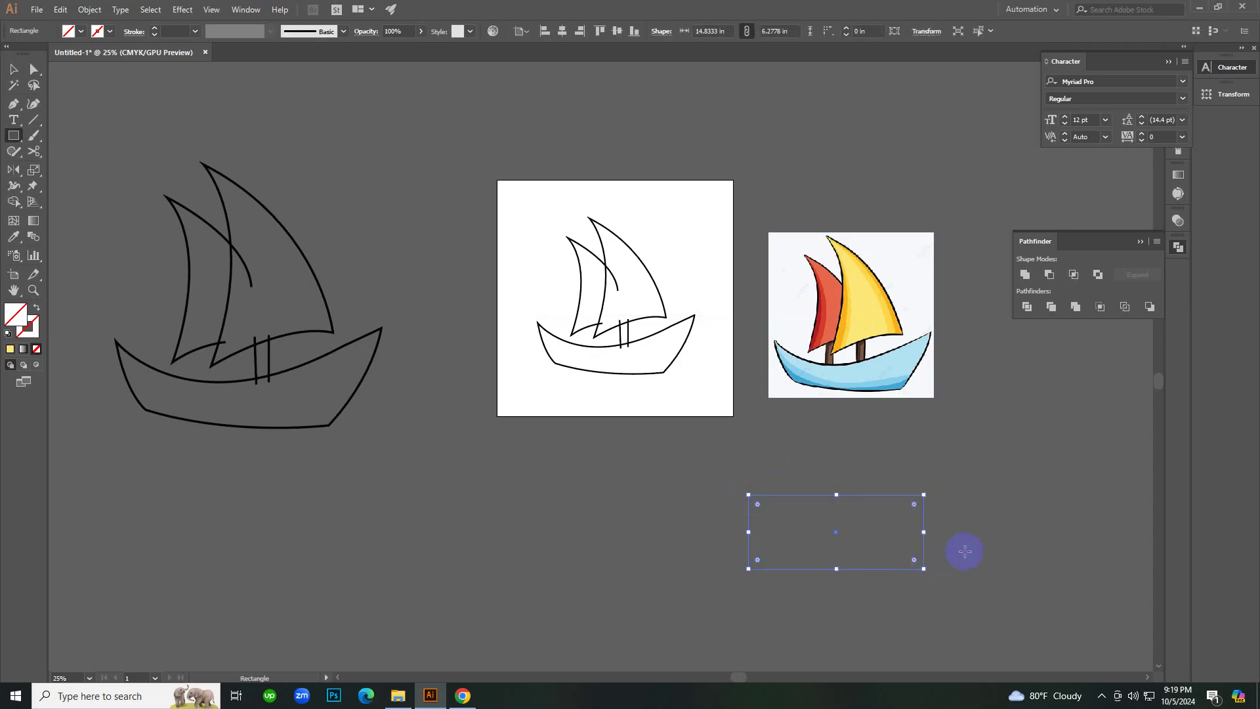
{"action": "key", "text": "i"}
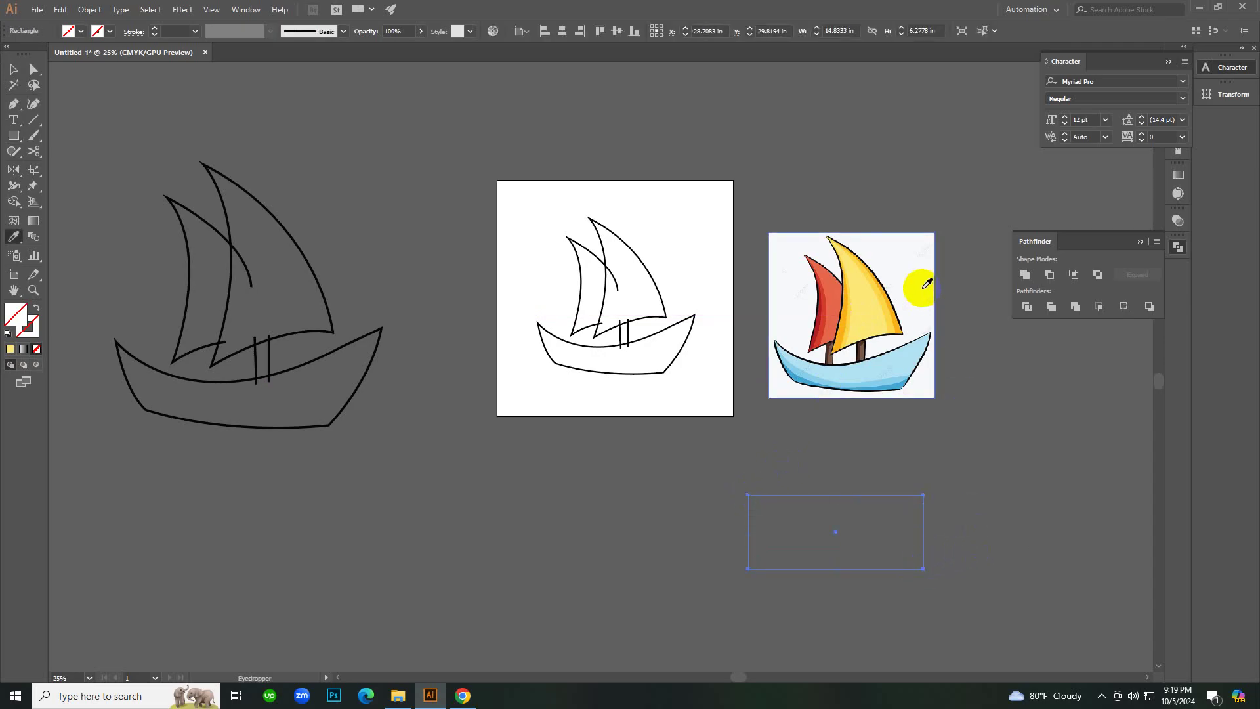
{"action": "left_click", "coordinate": [864, 303]}
{"action": "key", "text": "v"}
{"action": "left_click", "coordinate": [999, 489]}
{"action": "left_click_drag", "start_coordinate": [787, 502], "coordinate": [810, 539]}
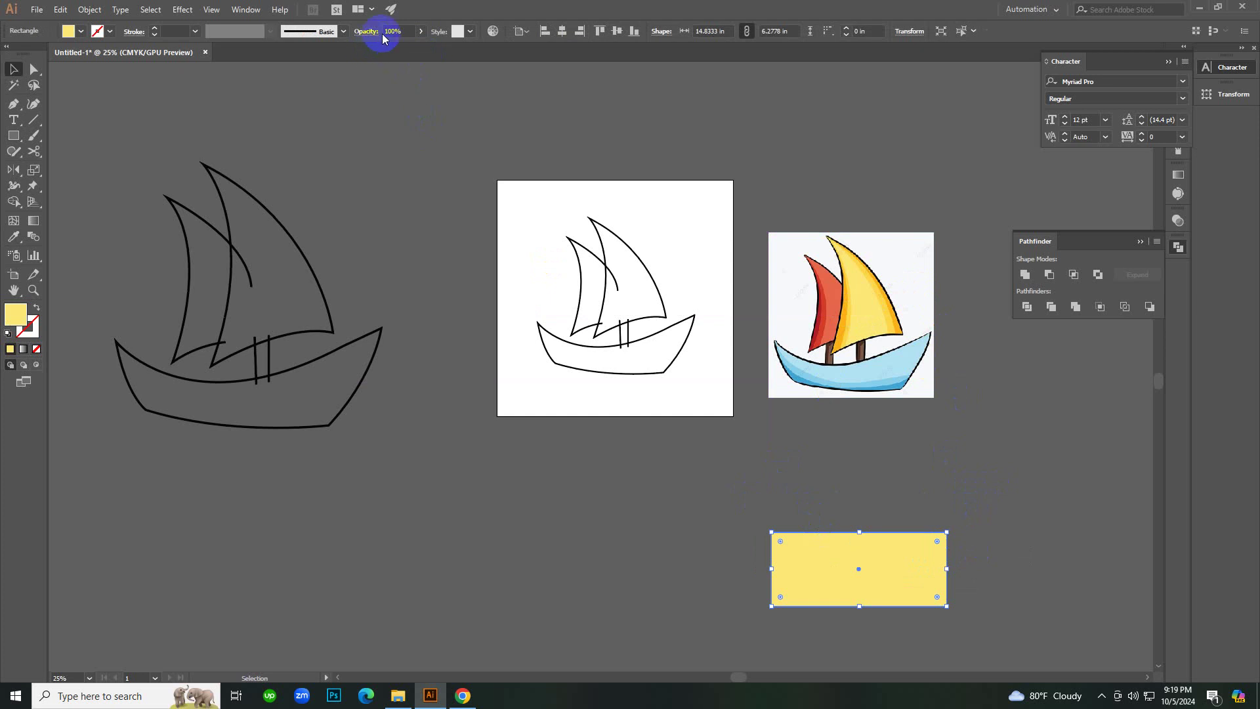
Lower the reference image's opacity to 15%.
{"action": "left_click", "coordinate": [808, 297]}
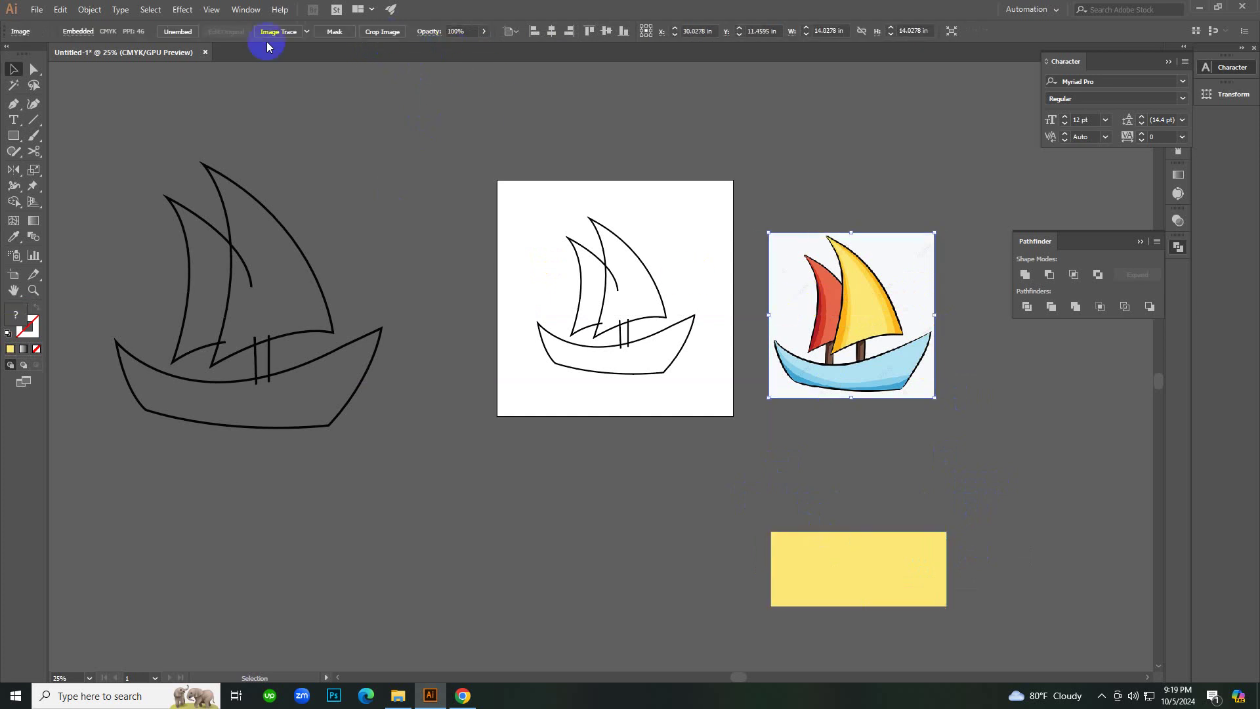
{"action": "left_click", "coordinate": [483, 31]}
{"action": "left_click_drag", "start_coordinate": [484, 48], "coordinate": [439, 52]}
{"action": "left_click", "coordinate": [537, 232]}
Recolor the yellow rectangle by sampling the faded yellow sail in the reference image.
{"action": "left_click", "coordinate": [933, 548]}
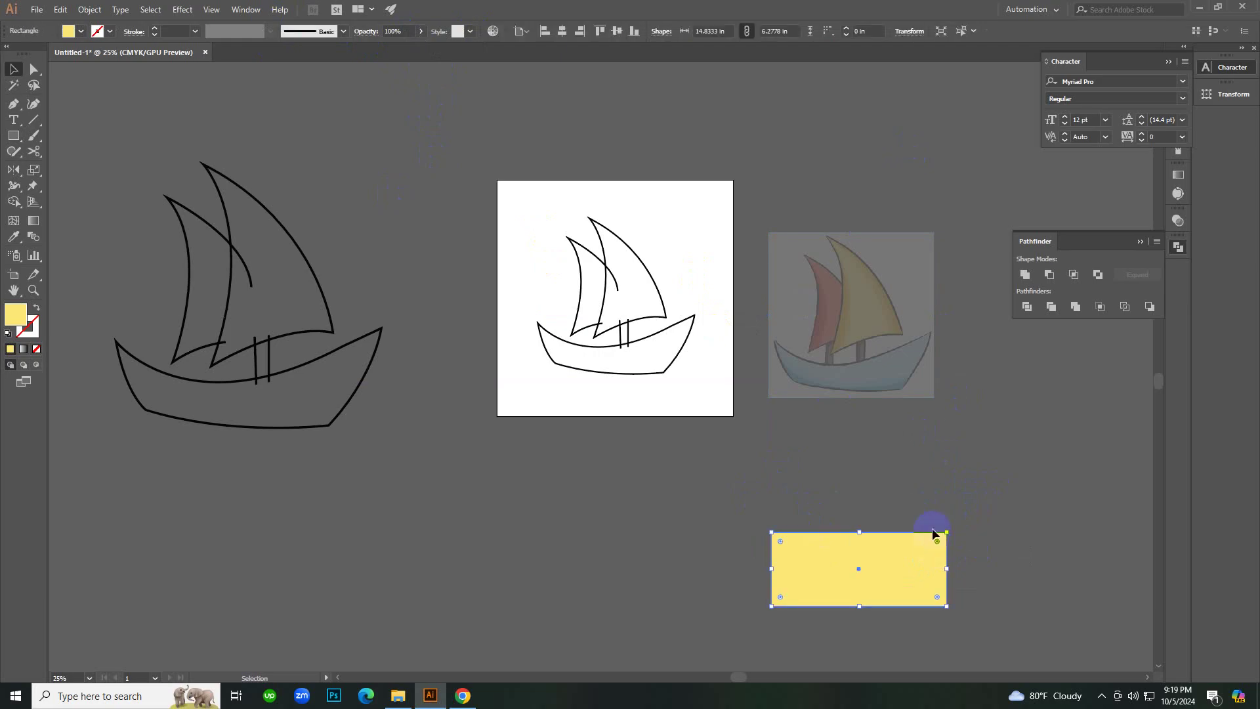
{"action": "key", "text": "i"}
{"action": "left_click", "coordinate": [875, 296]}
{"action": "key", "text": "v"}
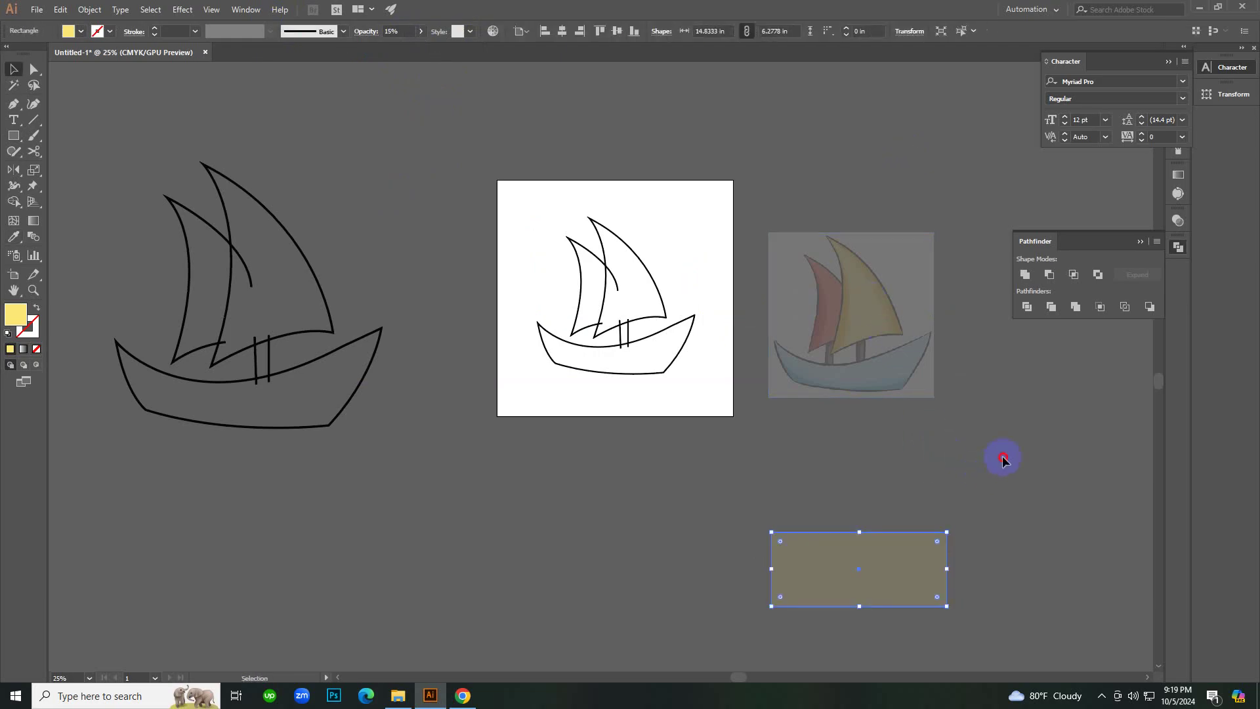
{"action": "left_click", "coordinate": [857, 527]}
{"action": "left_click", "coordinate": [885, 557]}
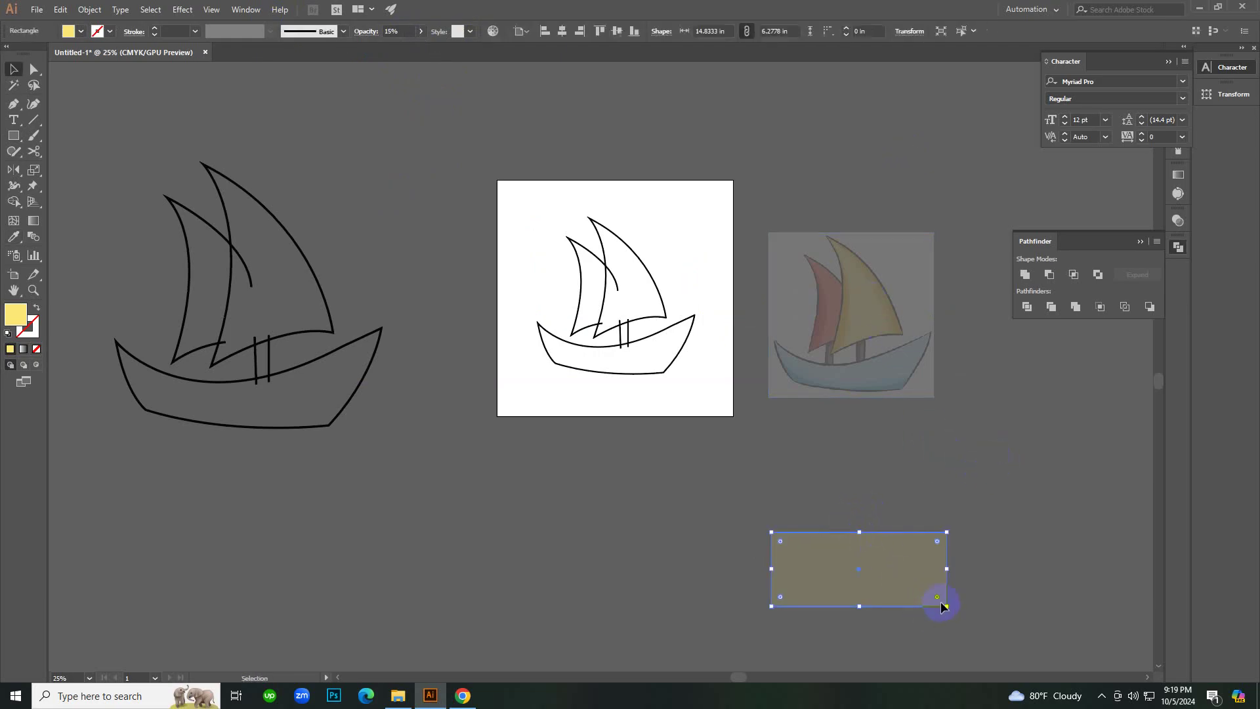
{"action": "left_click", "coordinate": [949, 469]}
Undo the rectangle's resampled color and the reference image's fading, and delete the yellow rectangle.
{"action": "key", "text": "ctrl+z"}
{"action": "key", "text": "ctrl+z"}
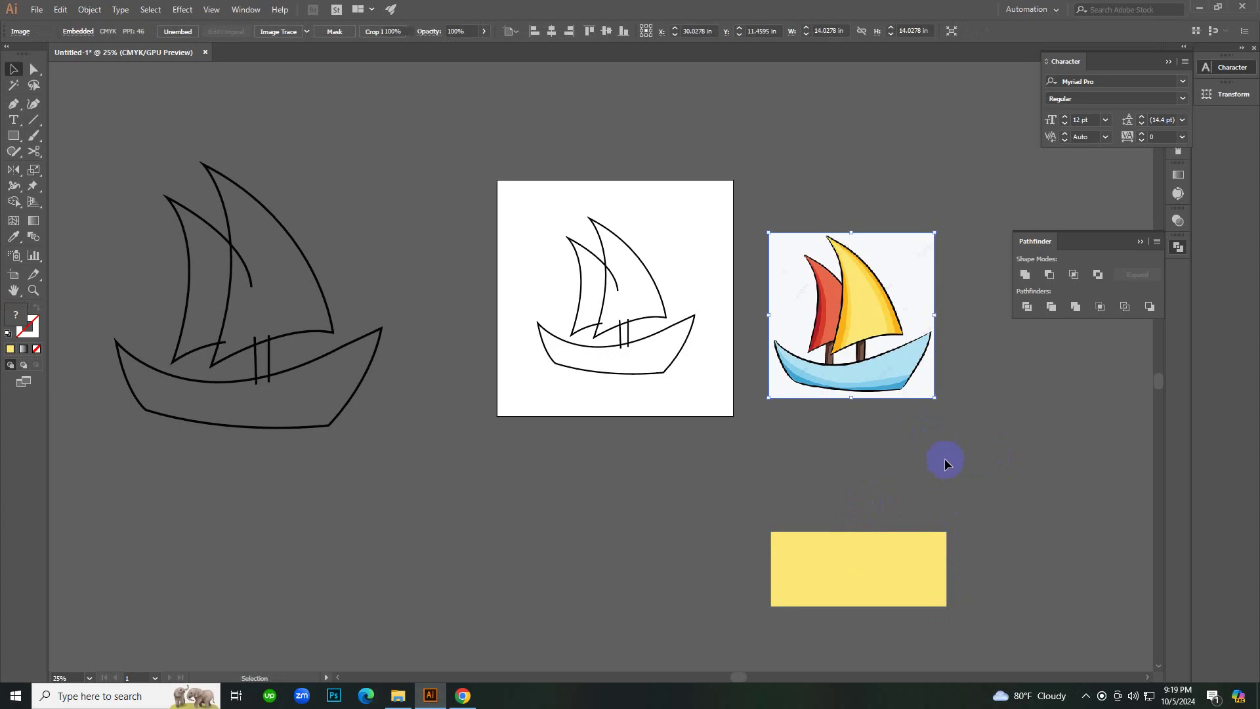
{"action": "left_click_drag", "start_coordinate": [944, 458], "coordinate": [954, 624]}
{"action": "key", "text": "Delete"}
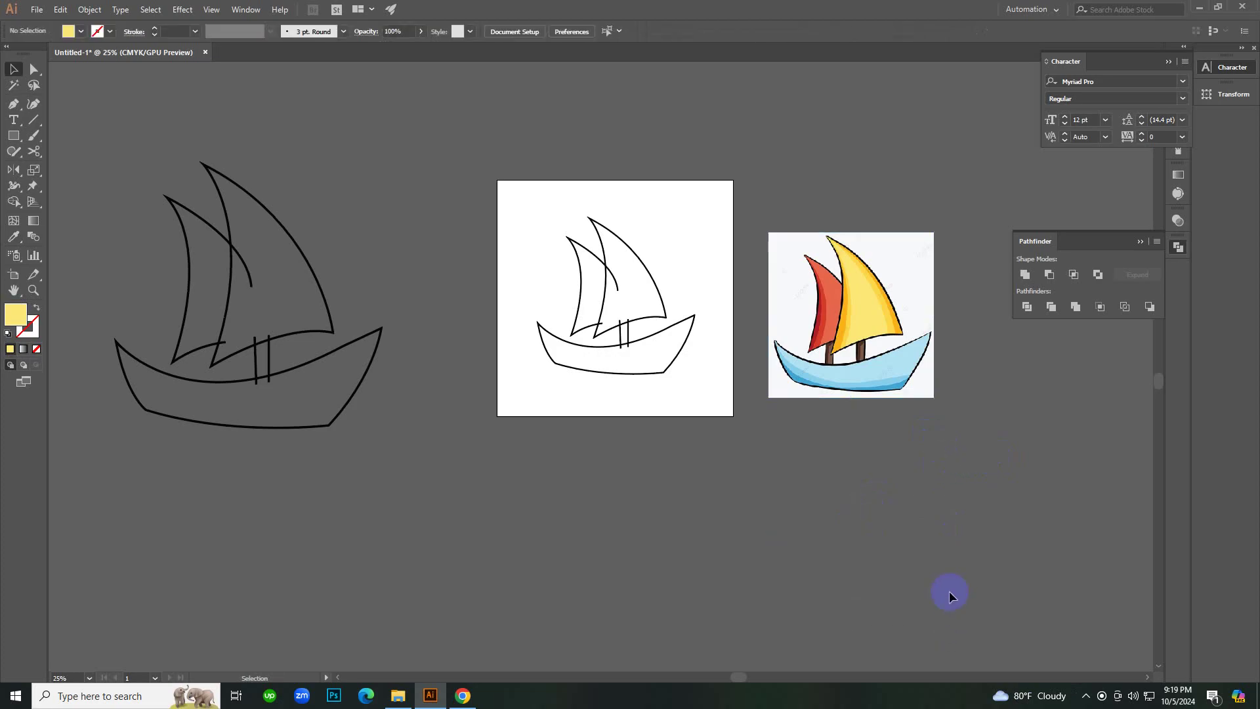
Draw a vertical line about 2.7 in long below the rear sail as a mast edge, with the 7 pt black stroke sampled from the existing mast.
{"action": "left_click", "coordinate": [684, 378], "text": "ctrl"}
{"action": "left_click", "coordinate": [674, 379], "text": "ctrl"}
{"action": "left_click", "coordinate": [482, 335], "text": "ctrl"}
{"action": "left_click", "coordinate": [594, 272], "text": "ctrl+alt"}
{"action": "left_click", "coordinate": [525, 320], "text": "ctrl"}
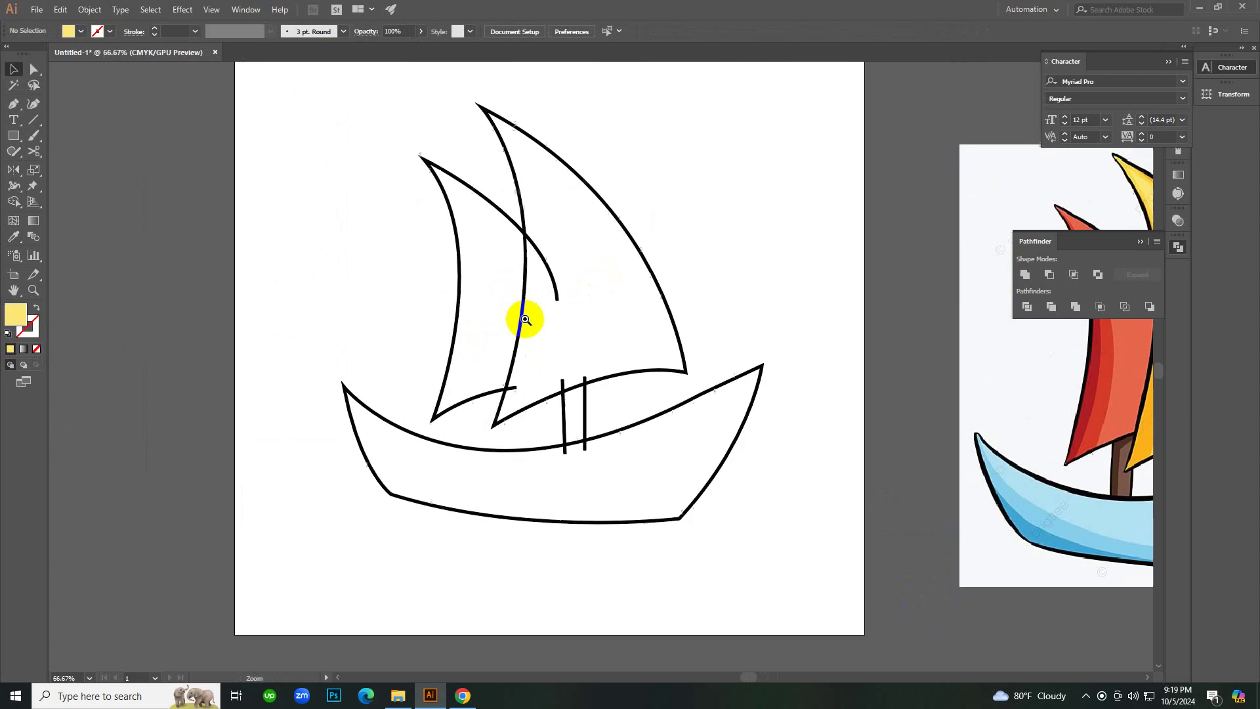
{"action": "scroll", "coordinate": [524, 317], "scroll_direction": "up", "scroll_amount": 2}
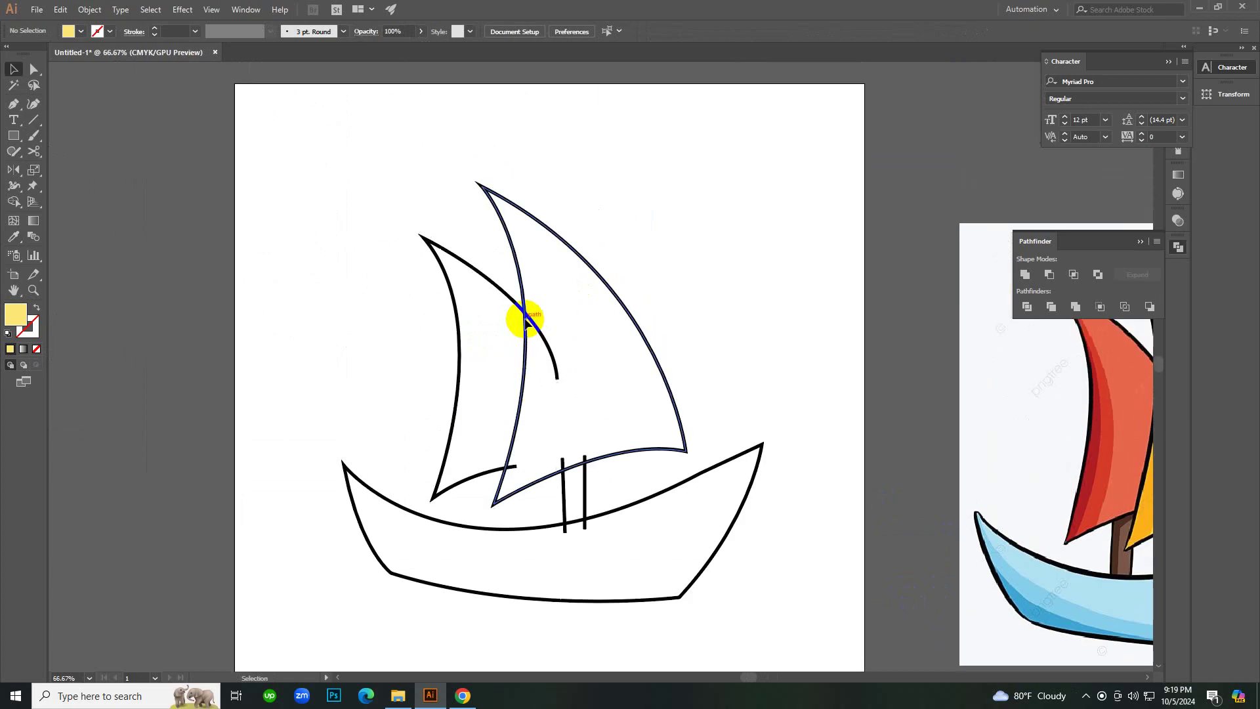
{"action": "scroll", "coordinate": [505, 492], "scroll_direction": "down", "scroll_amount": 1}
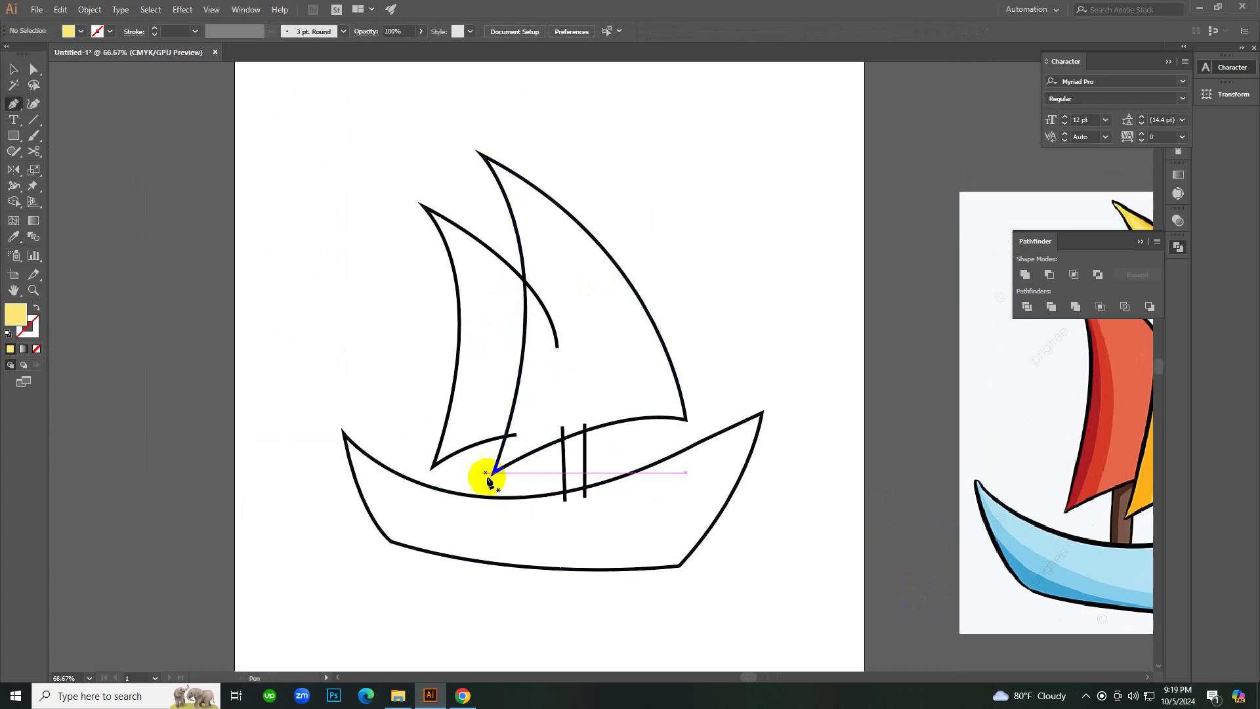
{"action": "key", "text": "p"}
{"action": "left_click", "coordinate": [471, 431]}
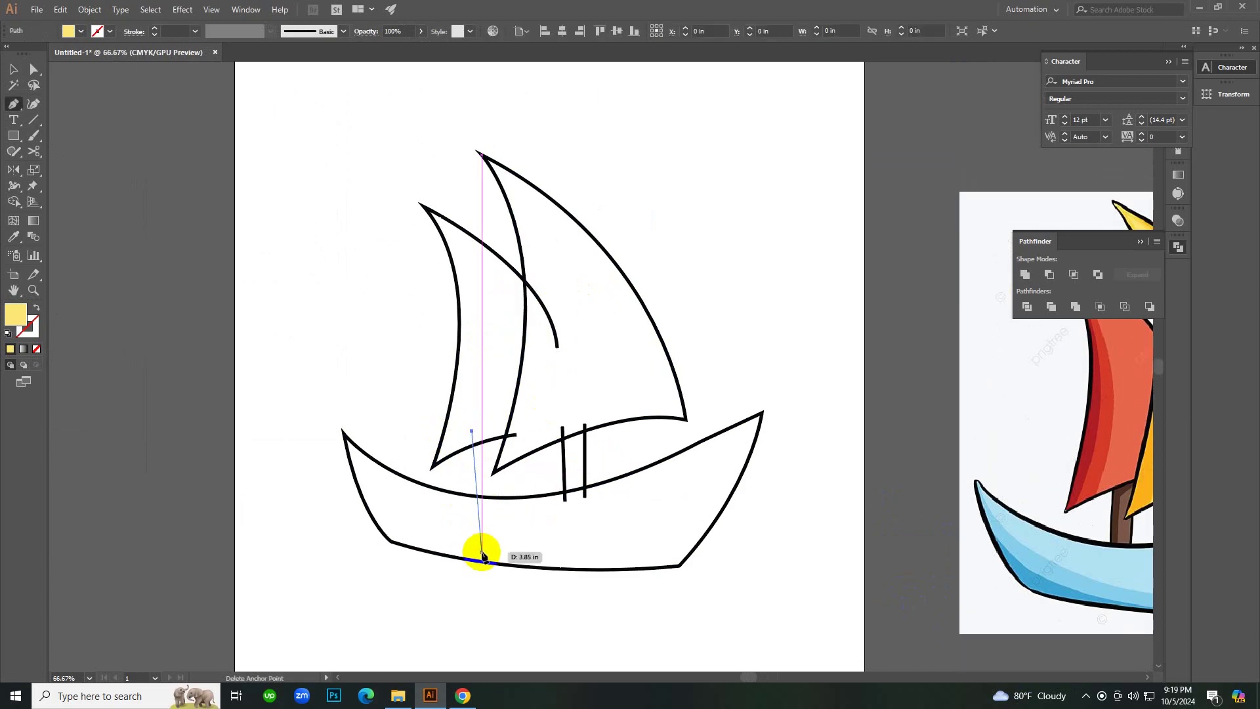
{"action": "left_click", "coordinate": [473, 518]}
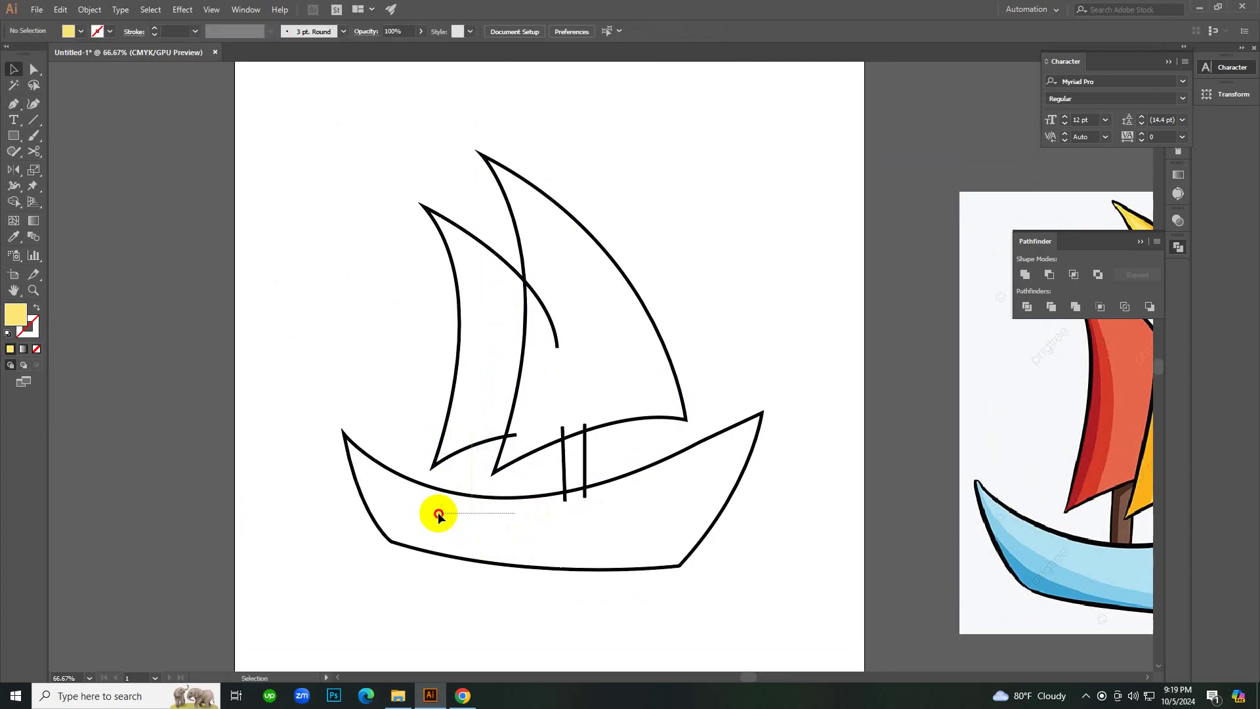
{"action": "key", "text": "i"}
{"action": "left_click", "coordinate": [584, 445]}
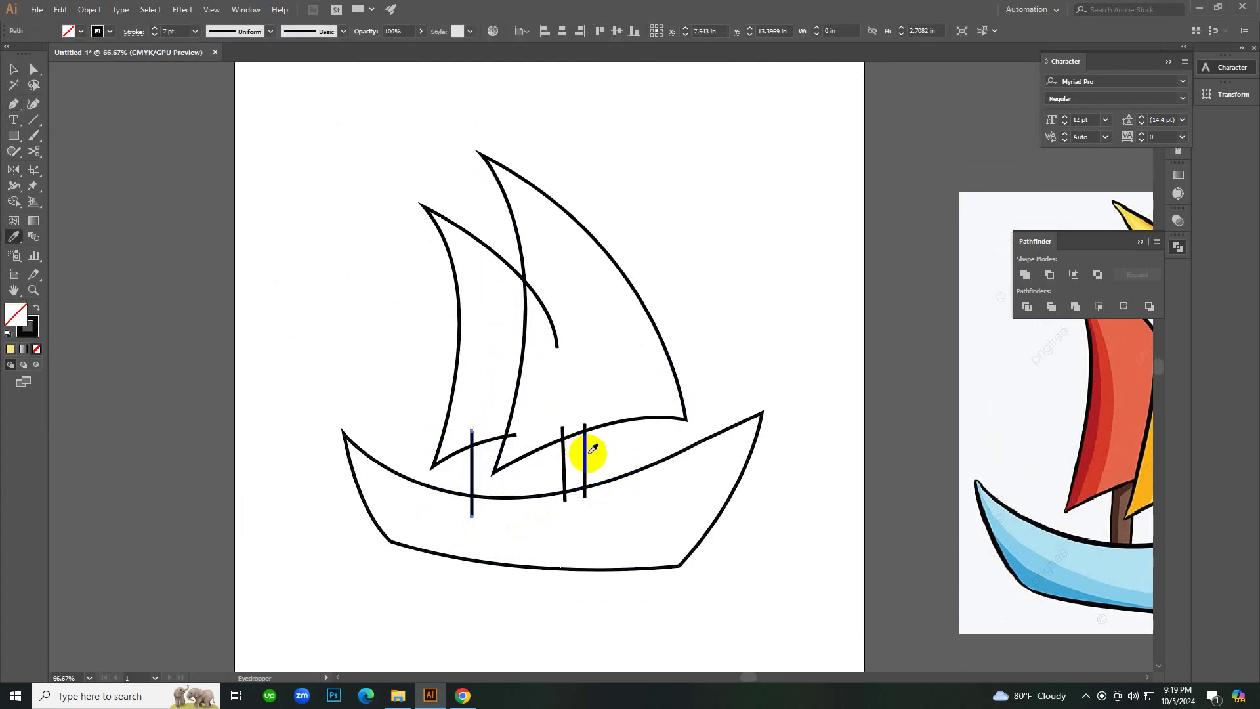
{"action": "key", "text": "v"}
{"action": "left_click", "coordinate": [610, 461]}
Nudge the new mast line slightly to the right and try to draw a second mast edge beside it.
{"action": "key", "text": "p"}
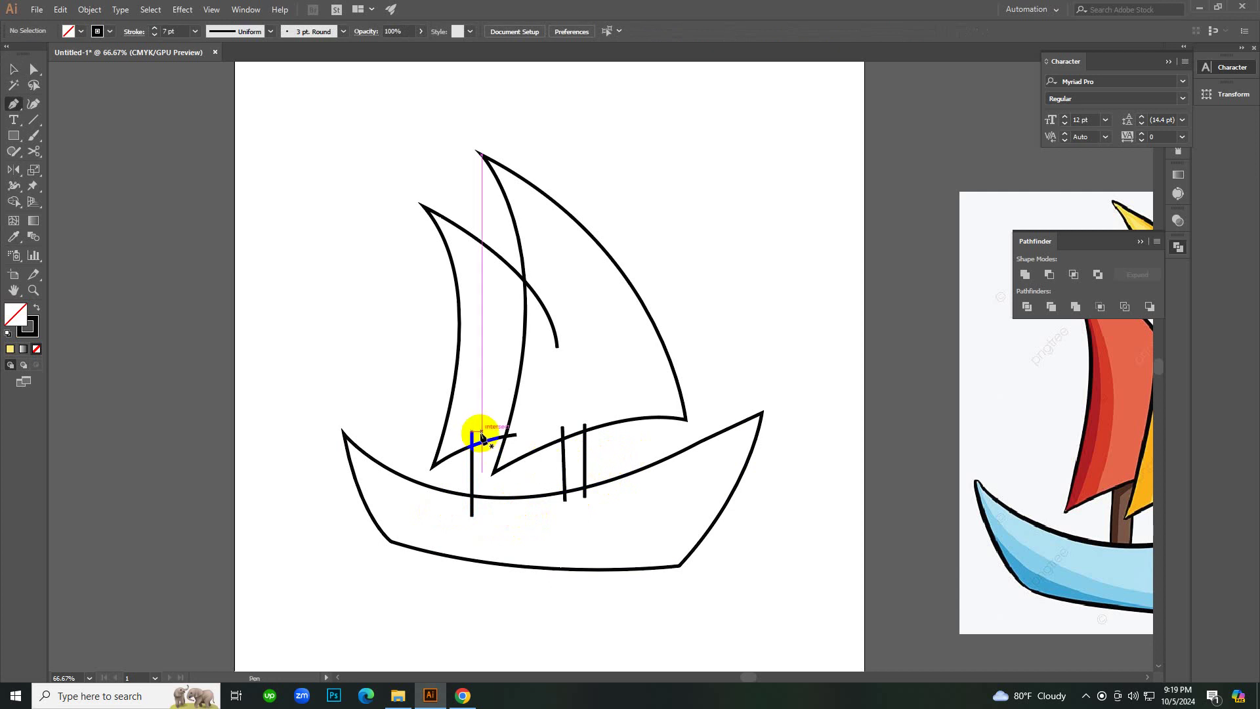
{"action": "key", "text": "v"}
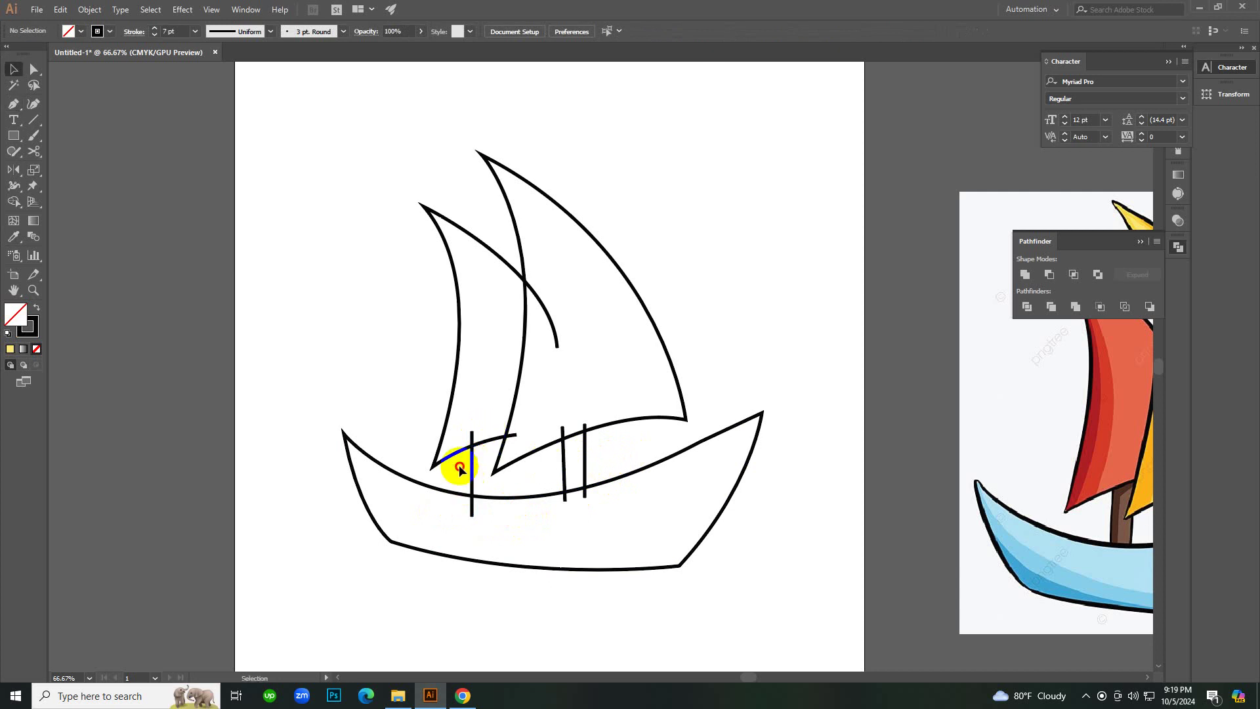
{"action": "left_click", "coordinate": [481, 476]}
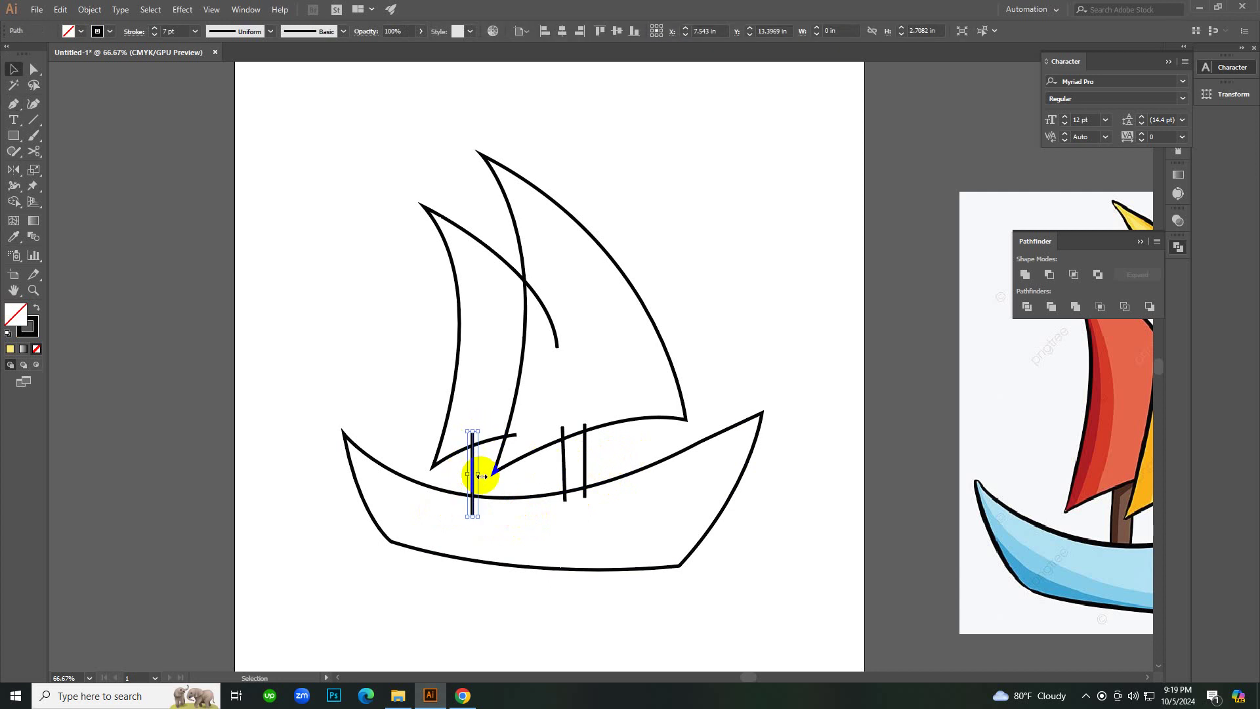
{"action": "left_click", "coordinate": [492, 399]}
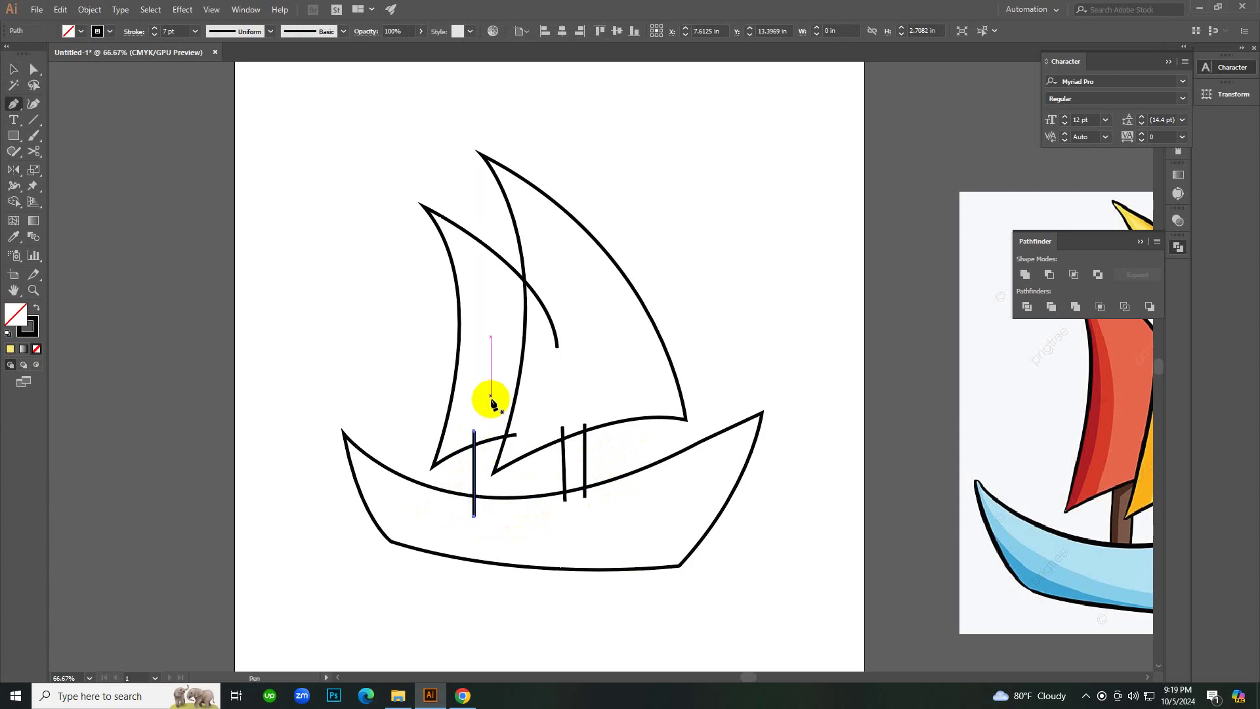
{"action": "key", "text": "p"}
{"action": "left_click", "coordinate": [497, 425]}
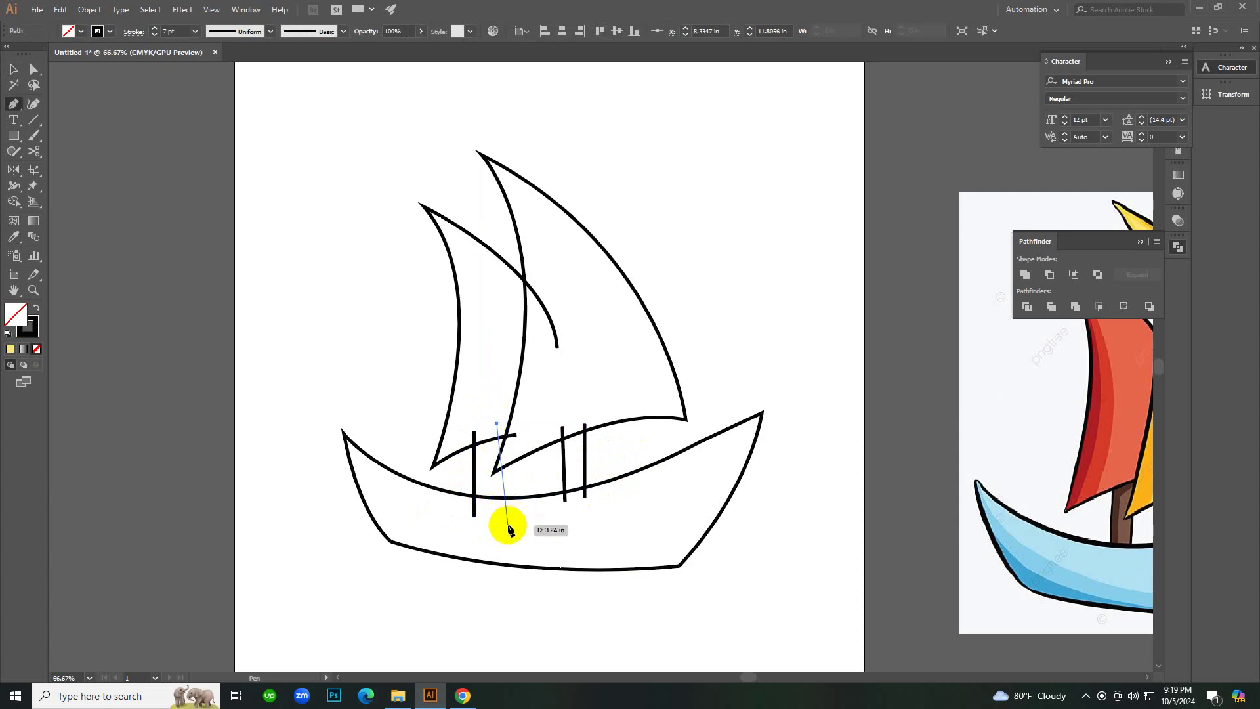
{"action": "key", "text": "Escape"}
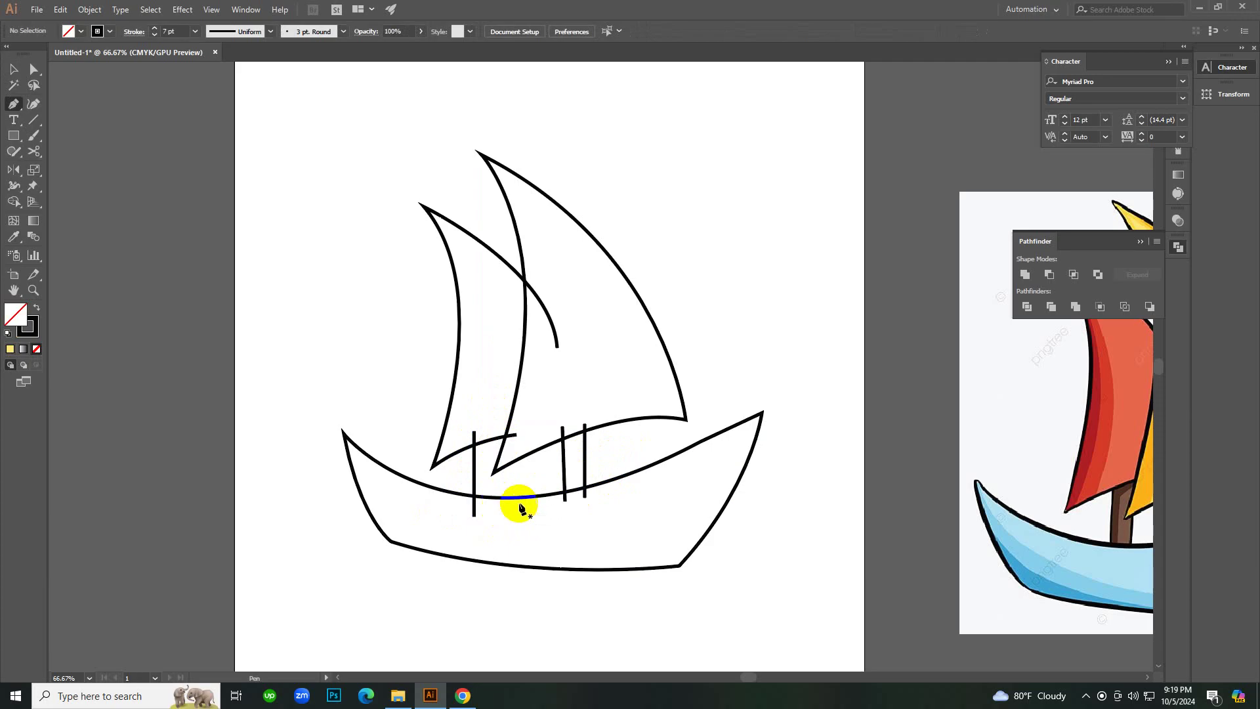
Undo the new mast line and the earlier edits, back to the faded reference image lying beneath the outlines on the artboard.
{"action": "key", "text": "v"}
{"action": "left_click", "coordinate": [483, 428], "text": "ctrl+alt"}
{"action": "left_click", "coordinate": [484, 428], "text": "ctrl+alt"}
{"action": "left_click", "coordinate": [483, 428], "text": "ctrl+alt"}
{"action": "key", "text": "ctrl+z"}
{"action": "key", "text": "ctrl+z"}
{"action": "key", "text": "ctrl+z"}
{"action": "key", "text": "ctrl+z"}
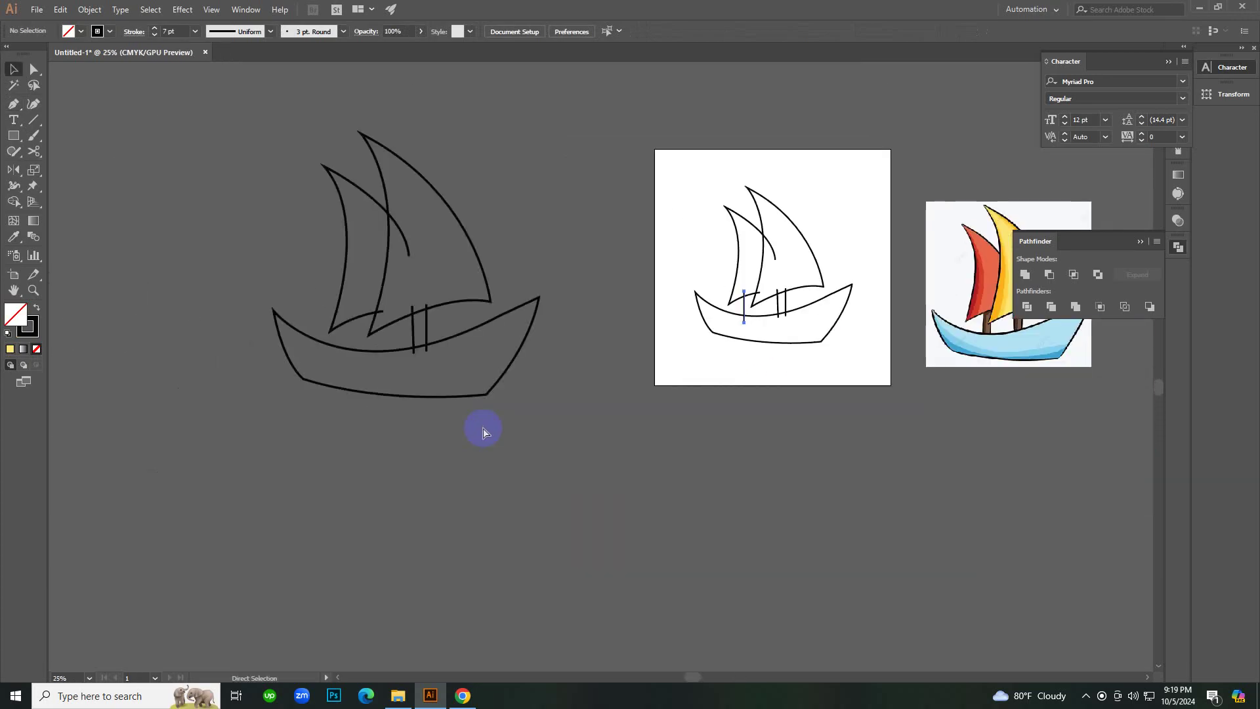
{"action": "key", "text": "ctrl+z"}
{"action": "key", "text": "ctrl+z"}
{"action": "key", "text": "ctrl+z"}
{"action": "key", "text": "ctrl+z"}
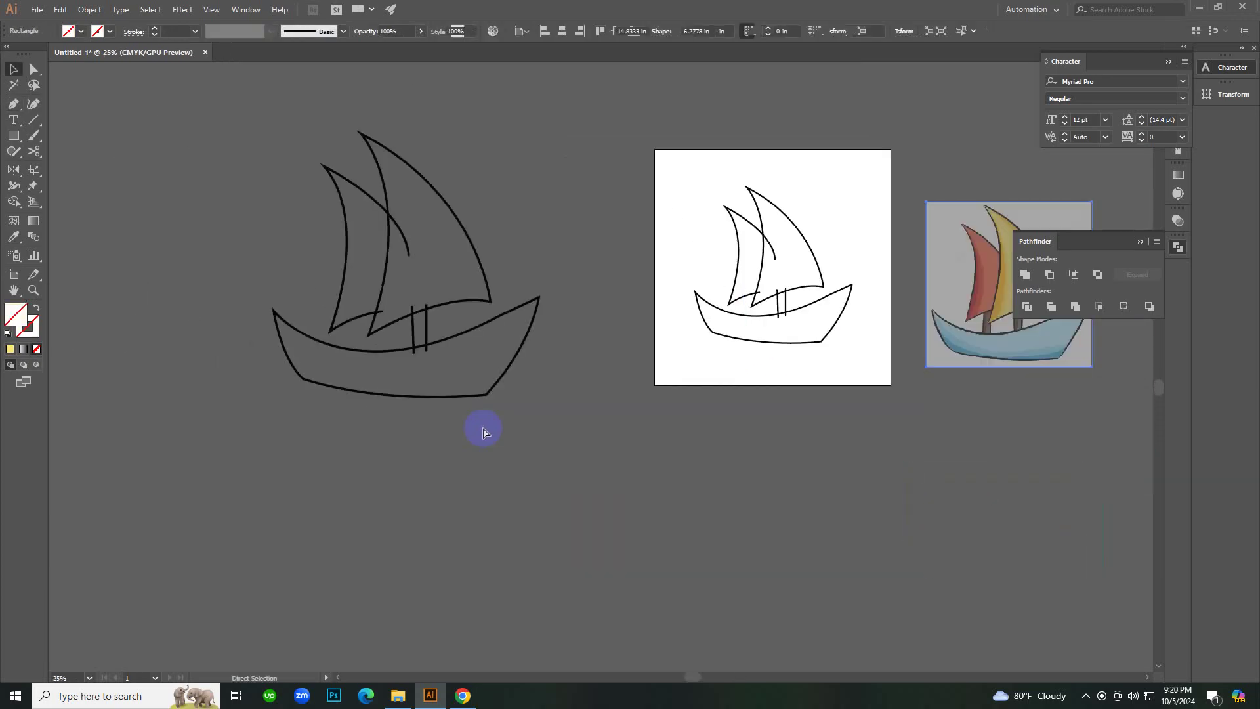
{"action": "left_click", "coordinate": [541, 337]}
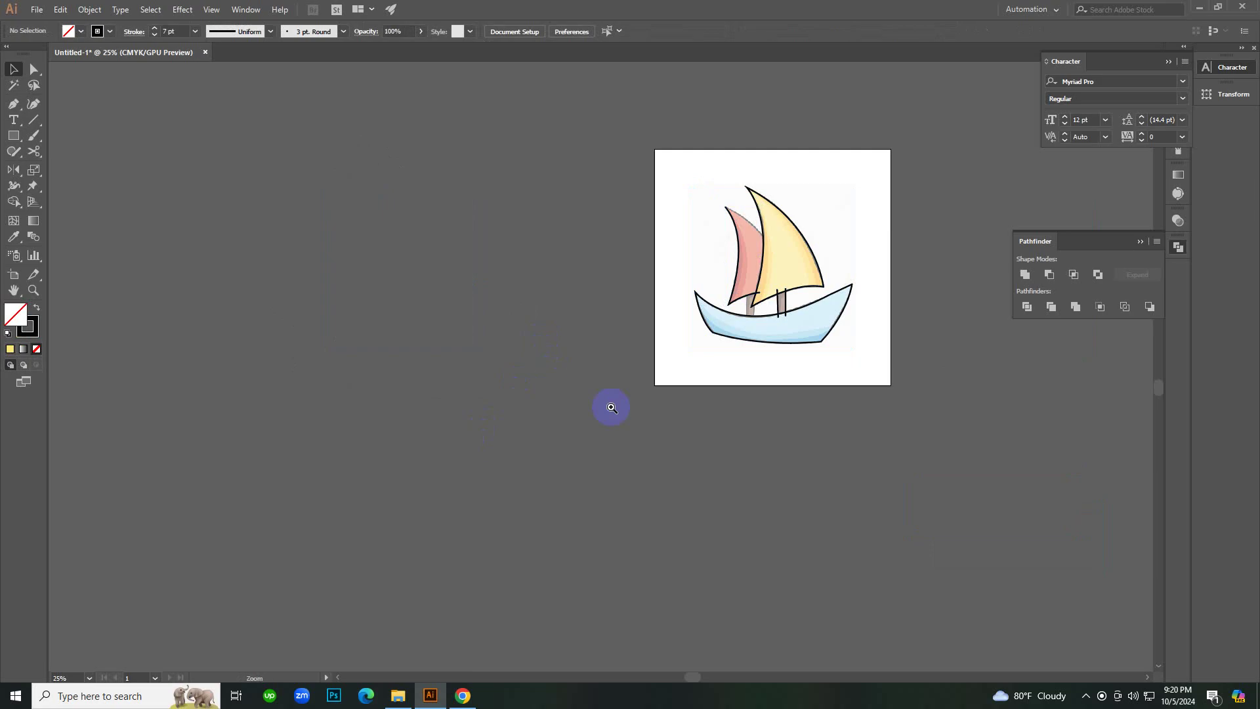
Redo the undone Pen segments of the red rear sail's upper edge.
{"action": "left_click", "coordinate": [621, 403], "text": "ctrl"}
{"action": "left_click", "coordinate": [623, 404], "text": "ctrl"}
{"action": "left_click", "coordinate": [711, 198], "text": "ctrl"}
{"action": "left_click", "coordinate": [711, 199], "text": "ctrl"}
{"action": "scroll", "coordinate": [676, 348], "scroll_direction": "up", "scroll_amount": 3}
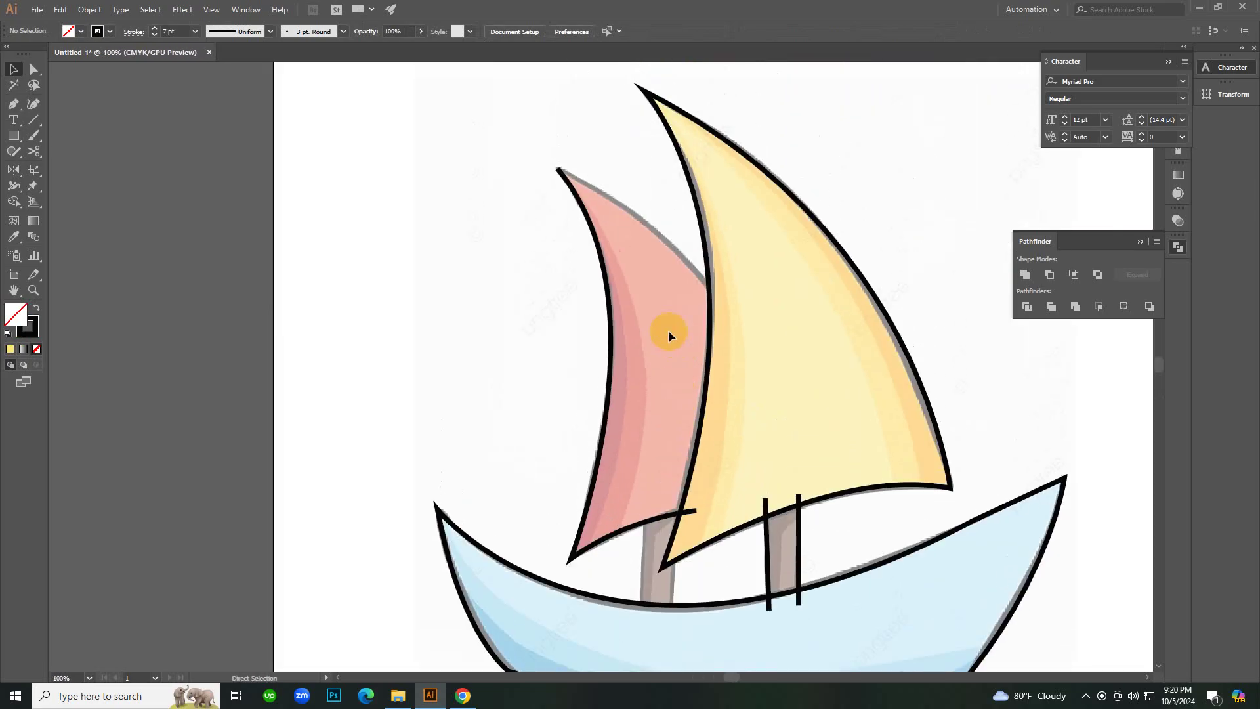
{"action": "right_click", "coordinate": [660, 278]}
{"action": "left_click", "coordinate": [686, 293]}
{"action": "right_click", "coordinate": [434, 295]}
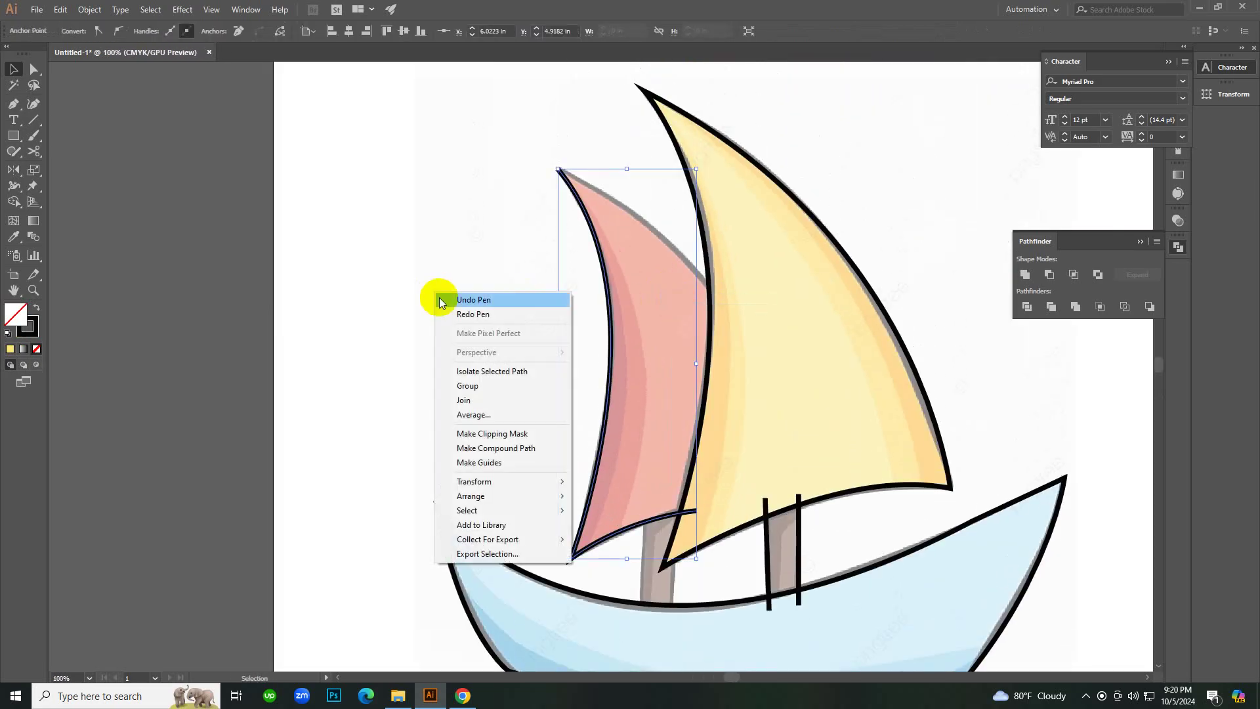
{"action": "left_click", "coordinate": [449, 308]}
{"action": "right_click", "coordinate": [451, 306]}
{"action": "left_click", "coordinate": [374, 272]}
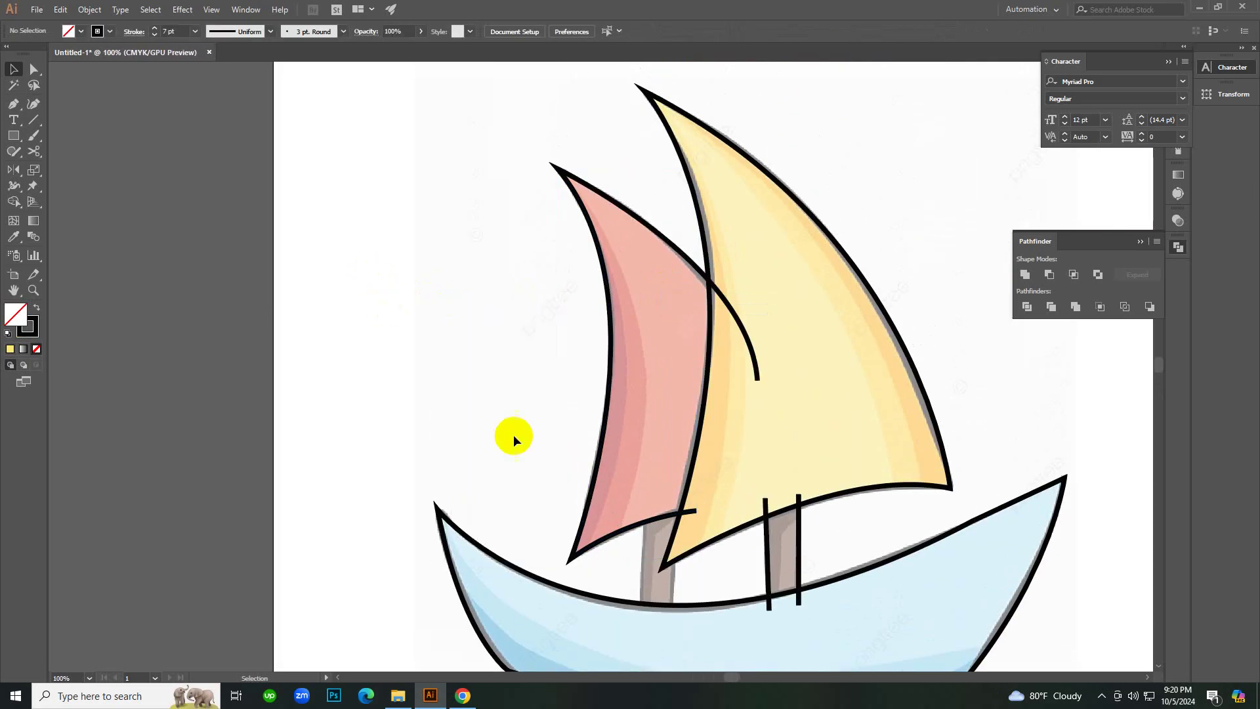
Trace the two side edges of the rear mast with the Pen tool as separate lines reaching past the hull's upper rim.
{"action": "scroll", "coordinate": [605, 495], "scroll_direction": "down", "scroll_amount": 2}
{"action": "key", "text": "p"}
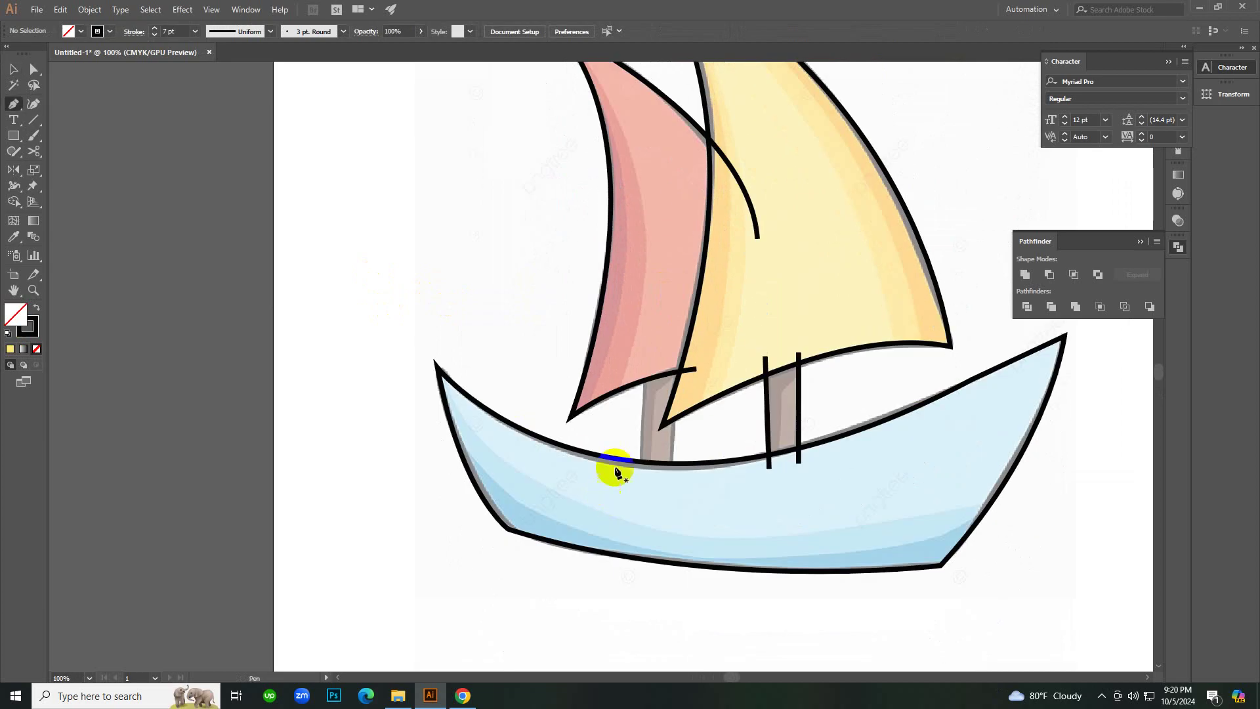
{"action": "left_click", "coordinate": [644, 369]}
{"action": "left_click", "coordinate": [641, 506]}
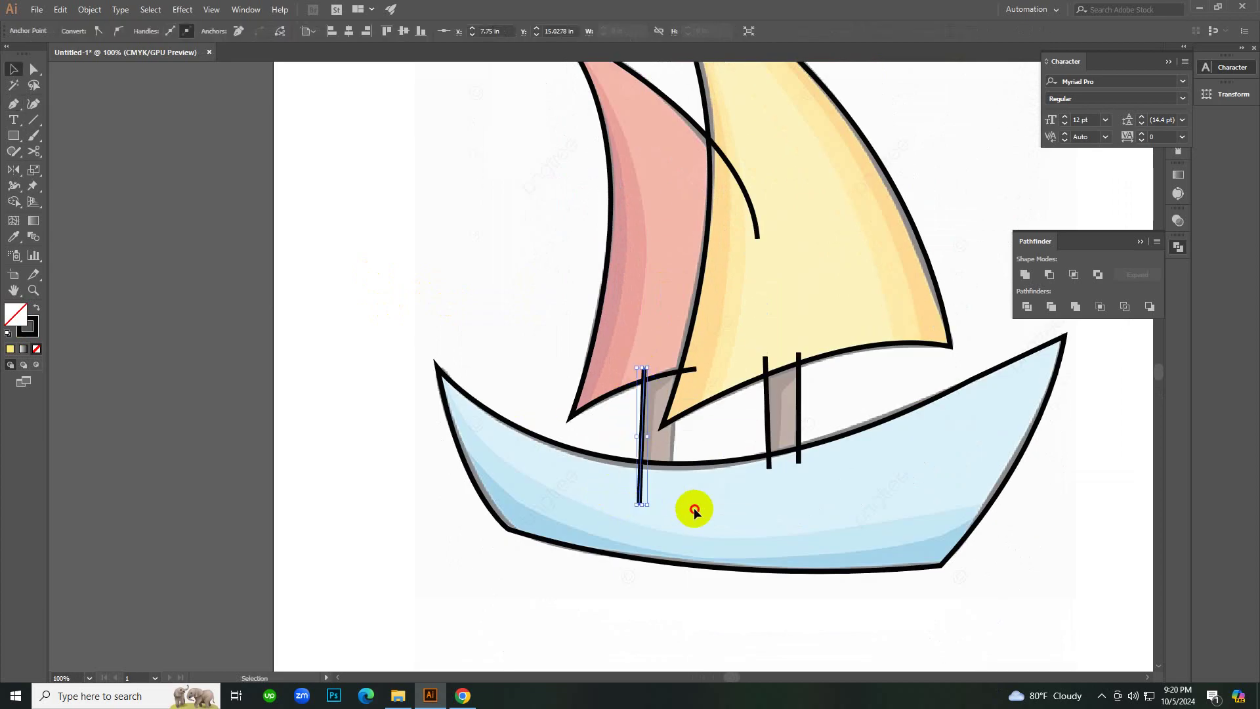
{"action": "left_click", "coordinate": [695, 507], "text": "ctrl"}
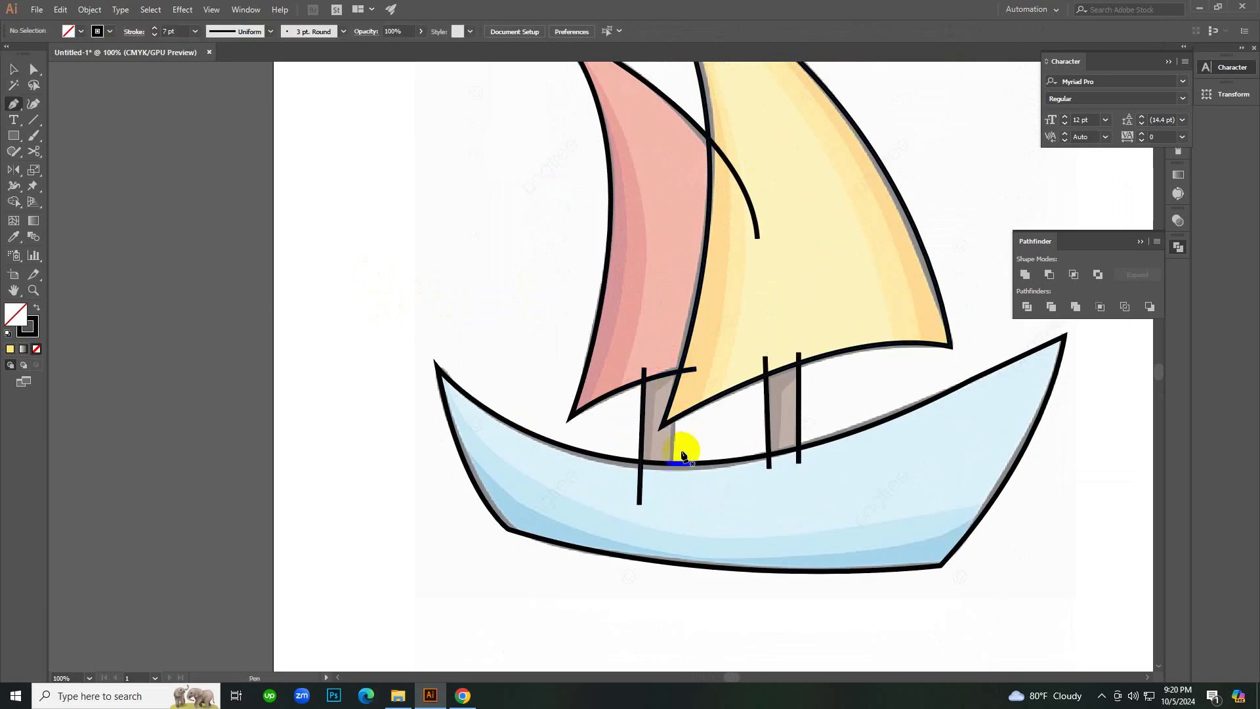
{"action": "left_click", "coordinate": [672, 474]}
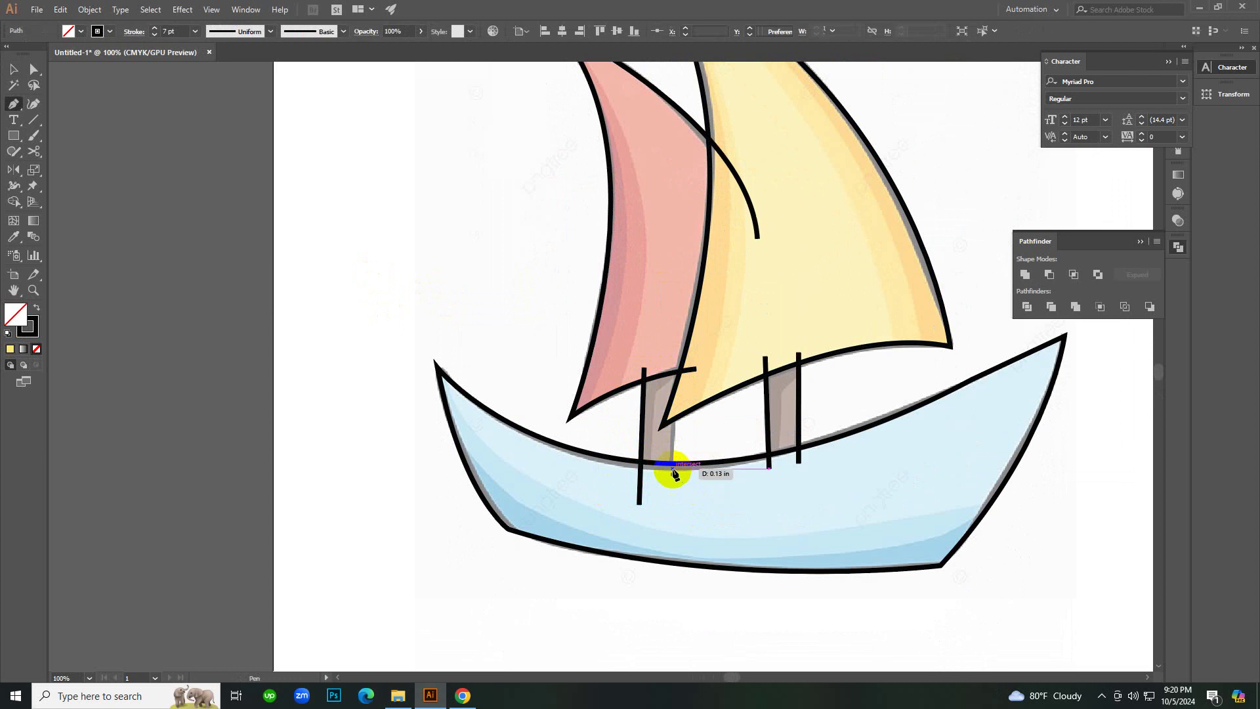
{"action": "left_click", "coordinate": [673, 413]}
{"action": "left_click", "coordinate": [722, 442], "text": "ctrl"}
Unlock the reference image beneath the boat outlines.
{"action": "left_click", "coordinate": [664, 383], "text": "ctrl+alt"}
{"action": "left_click", "coordinate": [664, 384], "text": "ctrl+alt"}
{"action": "left_click", "coordinate": [664, 384], "text": "ctrl+alt"}
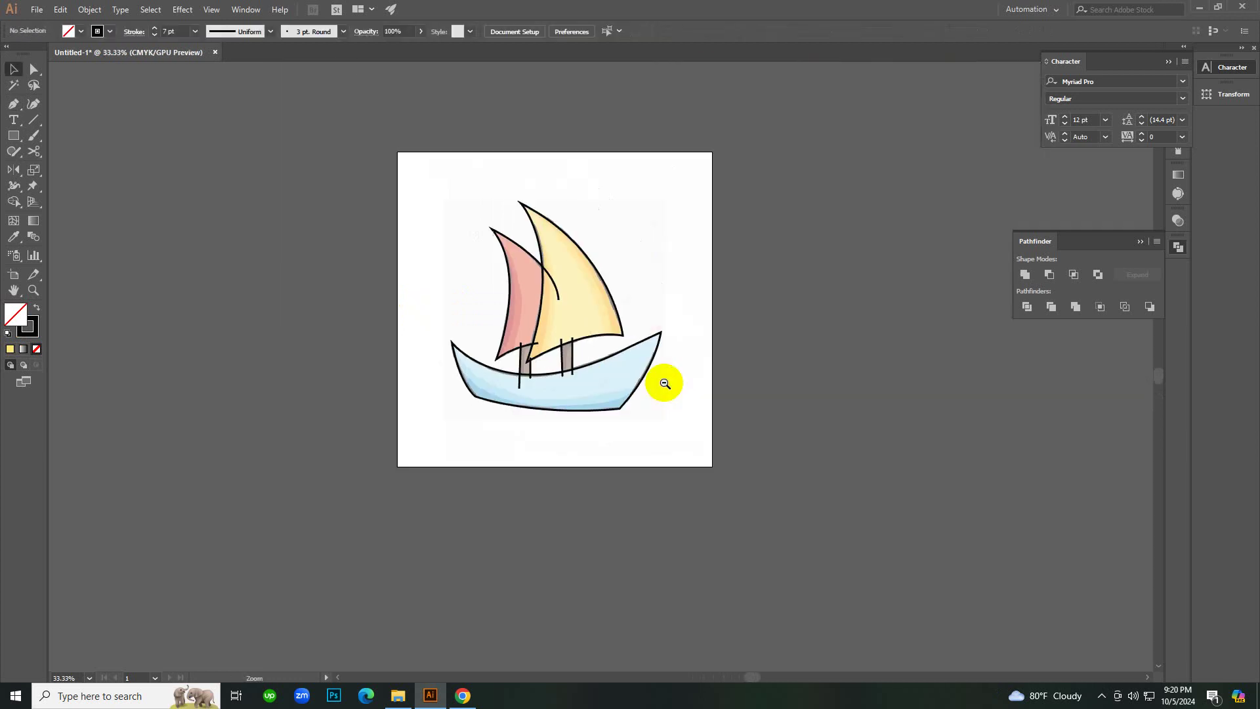
{"action": "right_click", "coordinate": [707, 260]}
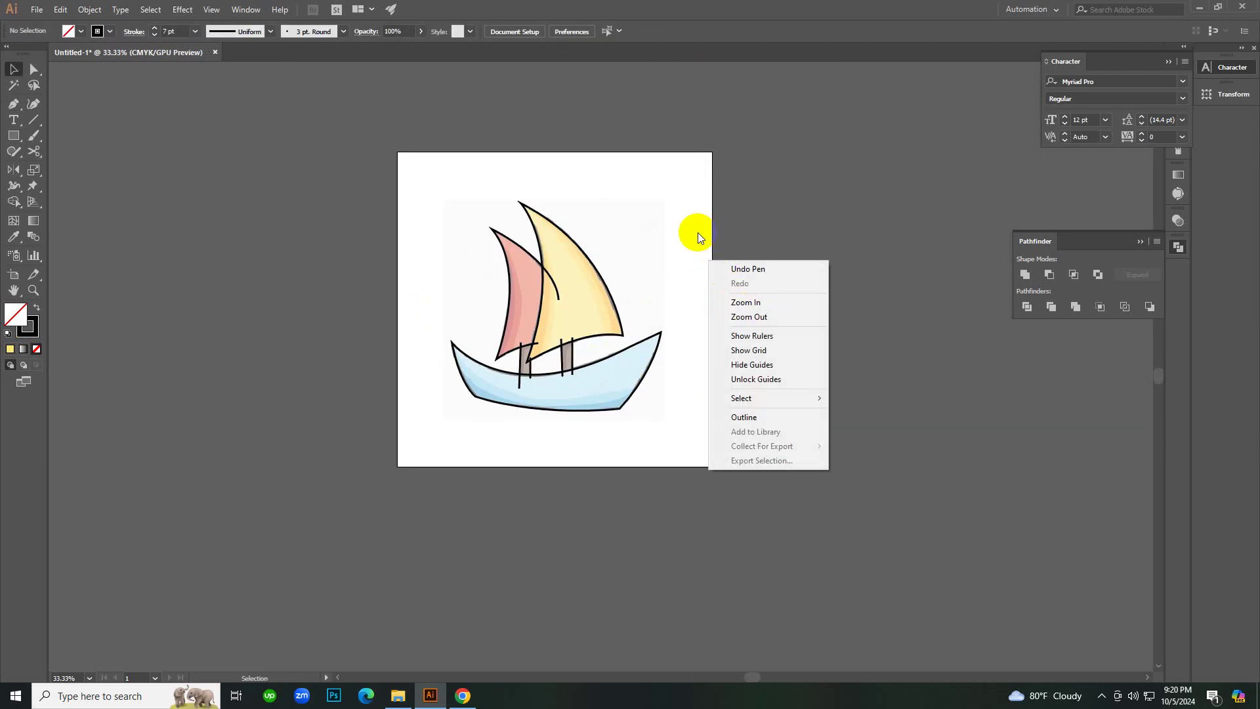
{"action": "left_click", "coordinate": [689, 202]}
{"action": "key", "text": "ctrl+alt+2"}
{"action": "left_click", "coordinate": [774, 275]}
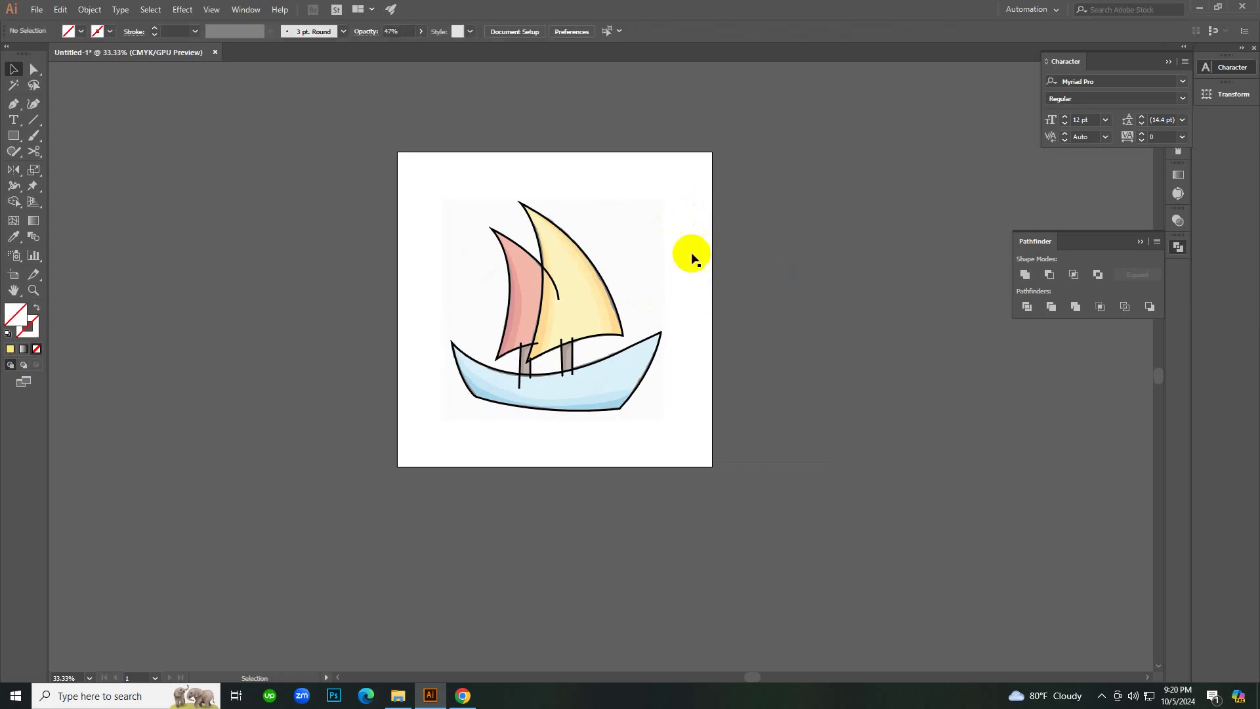
Move the reference image off the artboard to its left side and raise its opacity back to full color.
{"action": "left_click_drag", "start_coordinate": [627, 254], "coordinate": [310, 256]}
{"action": "left_click", "coordinate": [484, 31]}
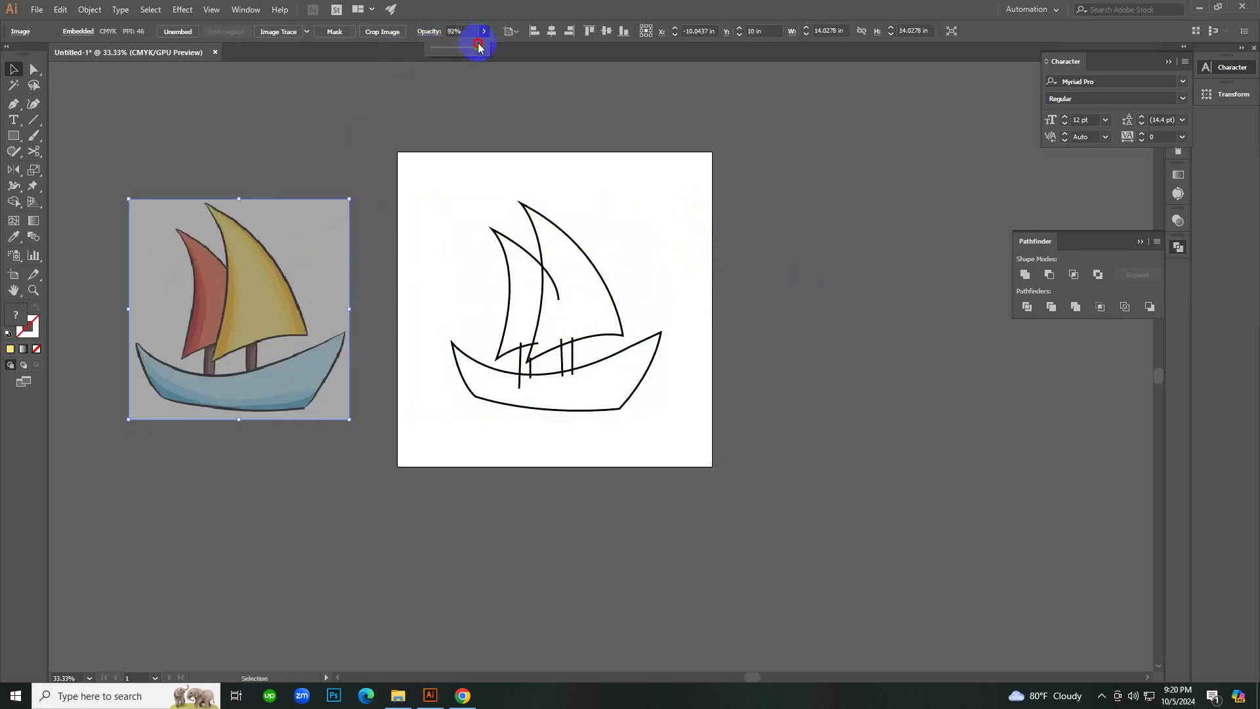
Duplicate the complete boat outline into the empty area right of the artboard, keeping the original in place.
{"action": "mouse_move", "coordinate": [447, 216]}
{"action": "left_mouse_down"}
{"action": "mouse_move", "coordinate": [485, 279]}
{"action": "mouse_move", "coordinate": [677, 474]}
{"action": "left_mouse_up"}
{"action": "left_click", "coordinate": [607, 357]}
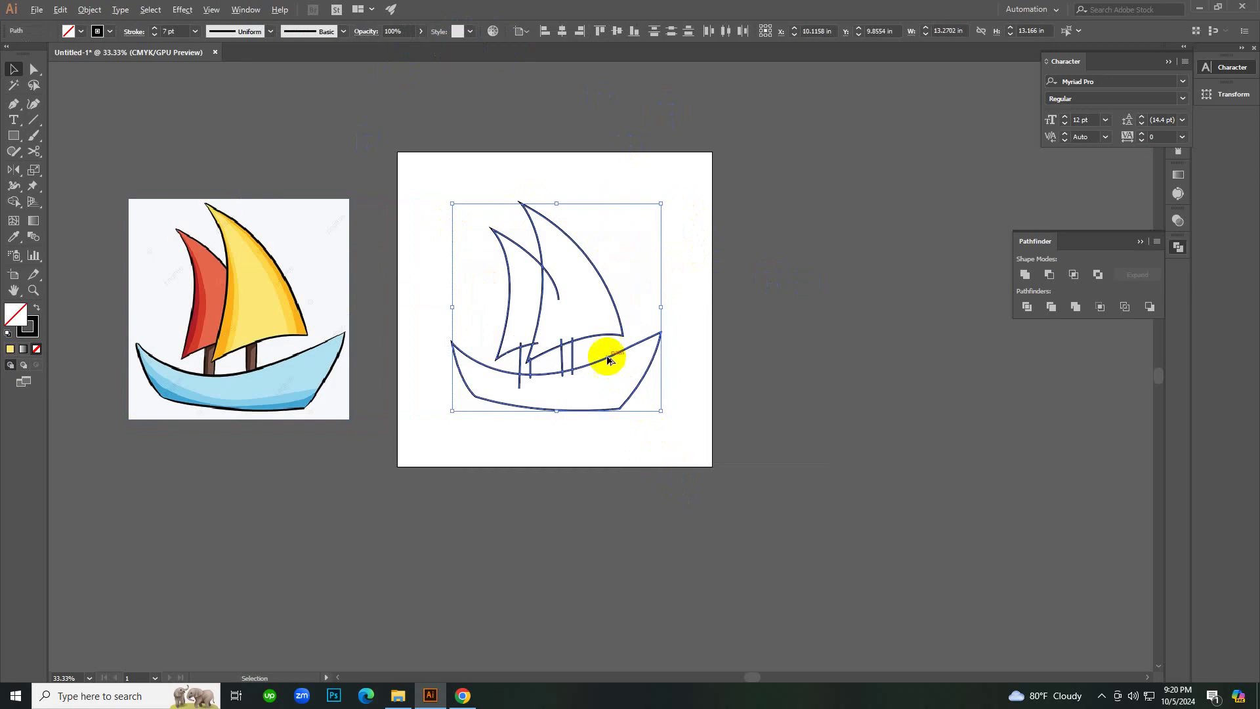
{"action": "left_click_drag", "start_coordinate": [607, 358], "coordinate": [880, 340]}
{"action": "left_click_drag", "start_coordinate": [447, 208], "coordinate": [662, 416]}
{"action": "left_click_drag", "start_coordinate": [599, 338], "coordinate": [1063, 394]}
{"action": "left_click", "coordinate": [711, 422]}
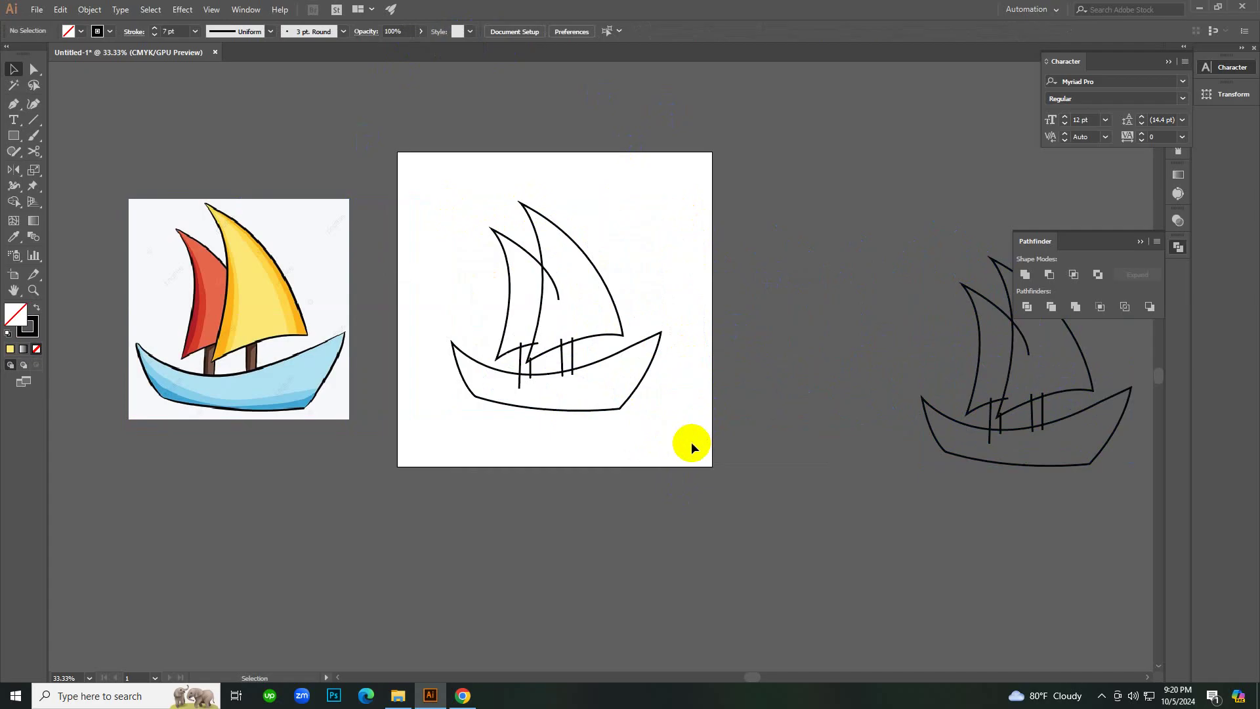
Draw a rectangle about 4 by 3.4 in right of the artboard and fill it with the yellow sampled from the reference sail.
{"action": "key", "text": "ctrl+space"}
{"action": "left_click", "coordinate": [550, 451], "text": "ctrl"}
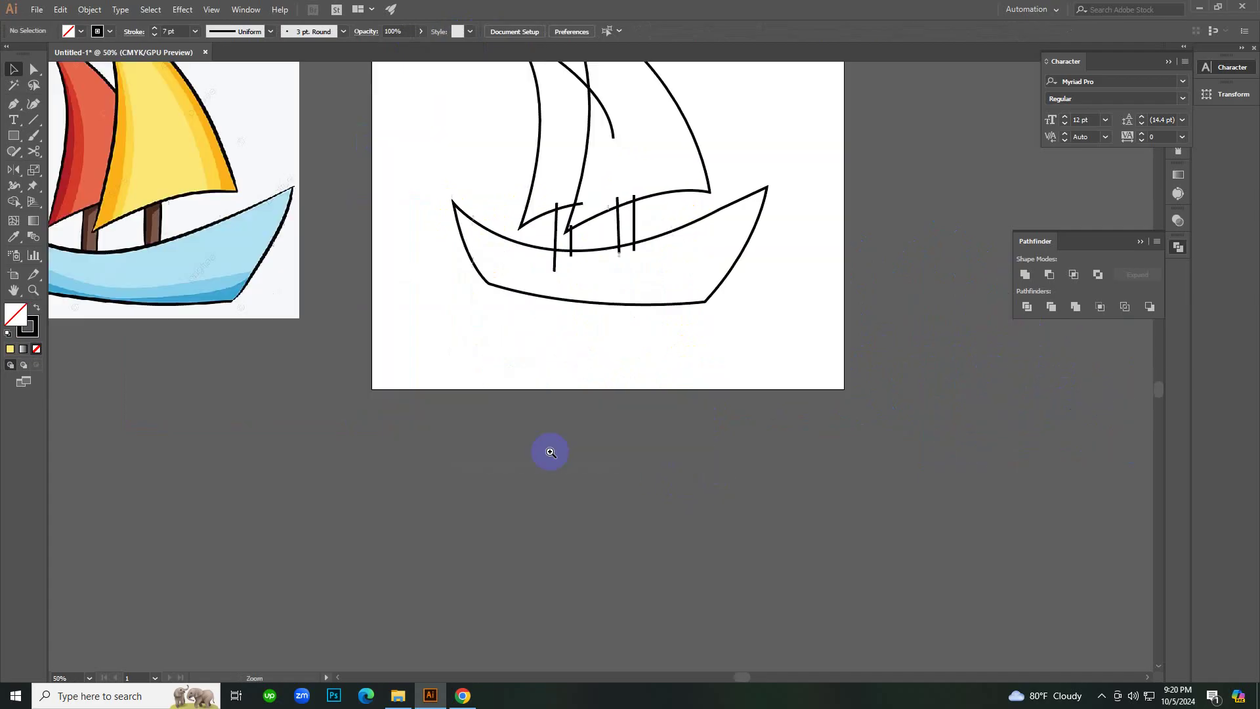
{"action": "scroll", "coordinate": [568, 332], "scroll_direction": "up", "scroll_amount": 3}
{"action": "scroll", "coordinate": [646, 525], "scroll_direction": "up", "scroll_amount": 2}
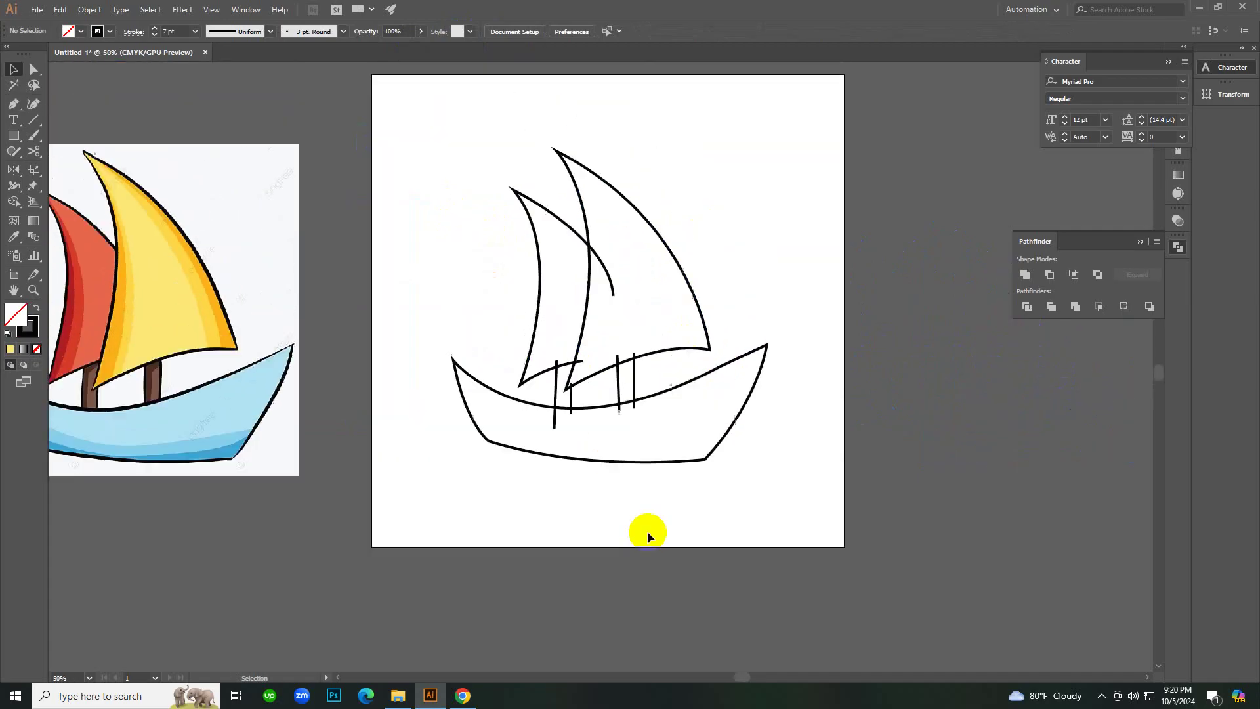
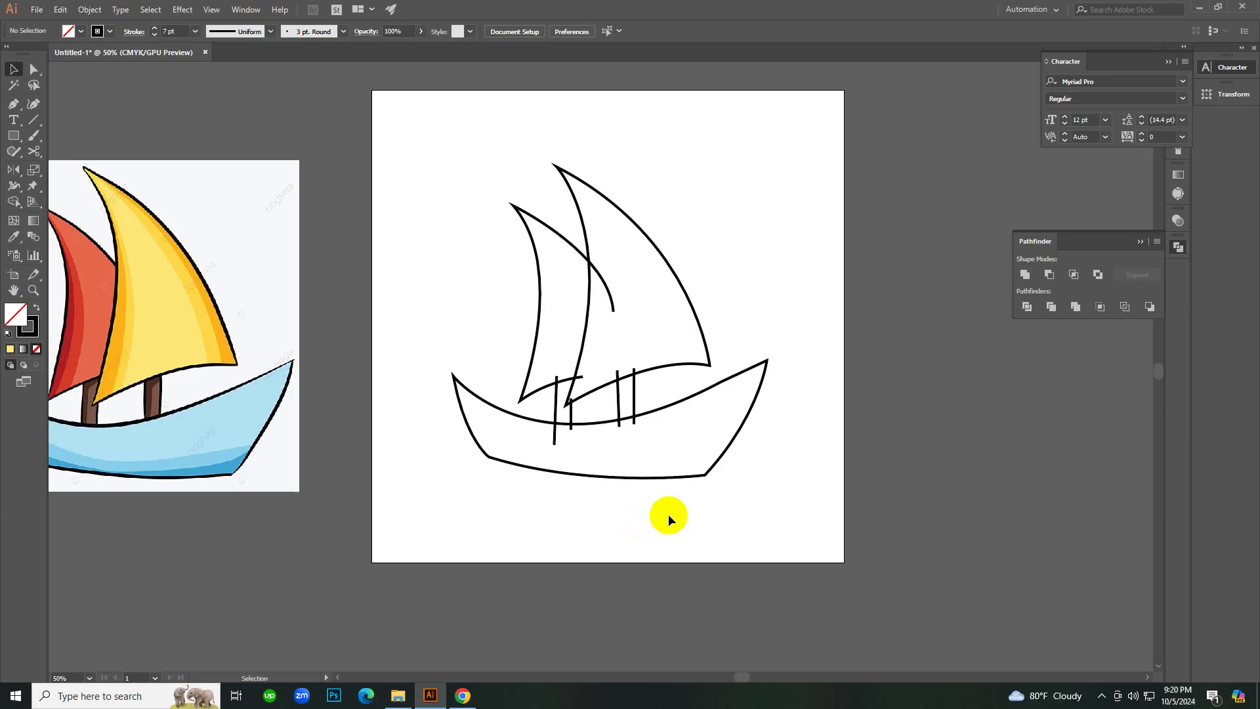
{"action": "scroll", "coordinate": [668, 513], "scroll_direction": "up", "scroll_amount": 3}
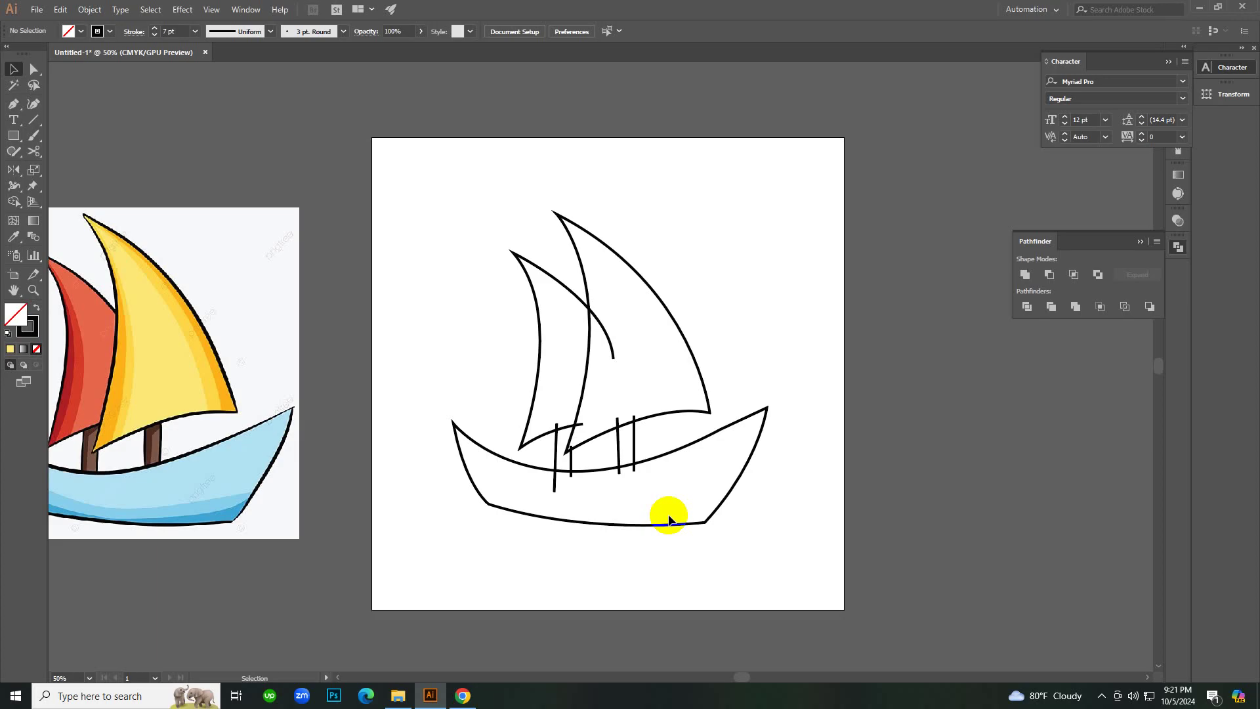
{"action": "key", "text": "m"}
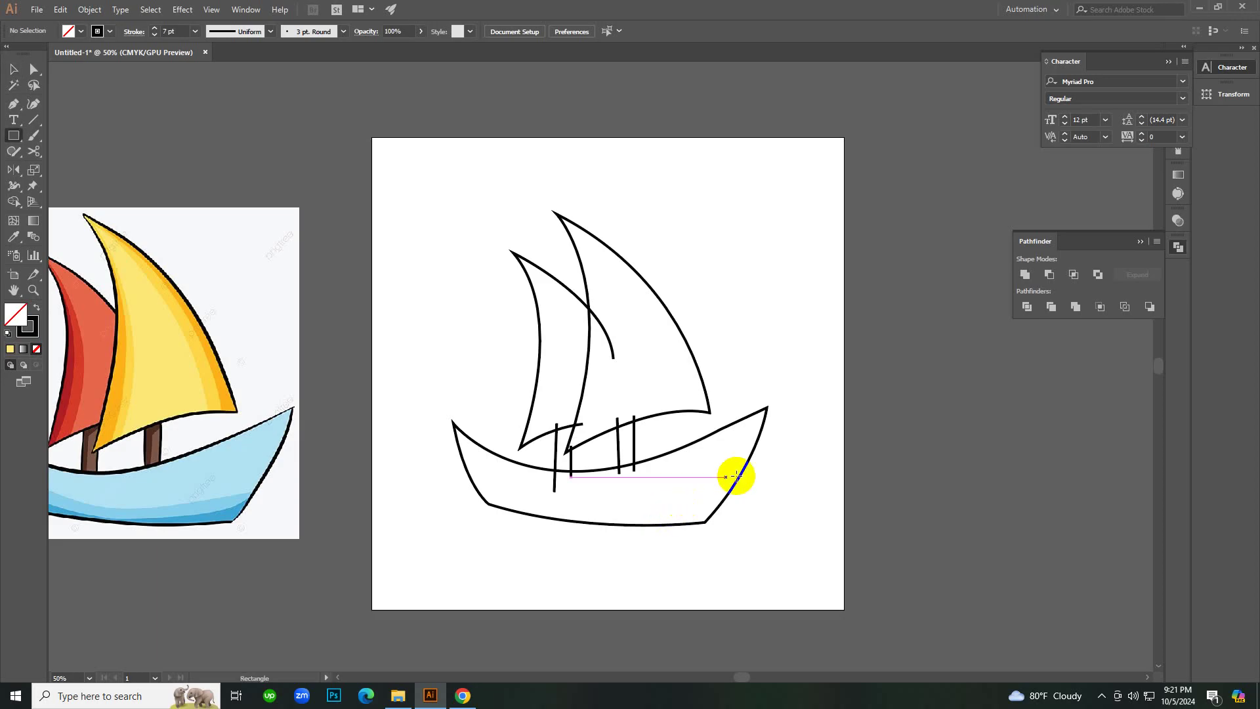
{"action": "left_click_drag", "start_coordinate": [856, 400], "coordinate": [952, 481]}
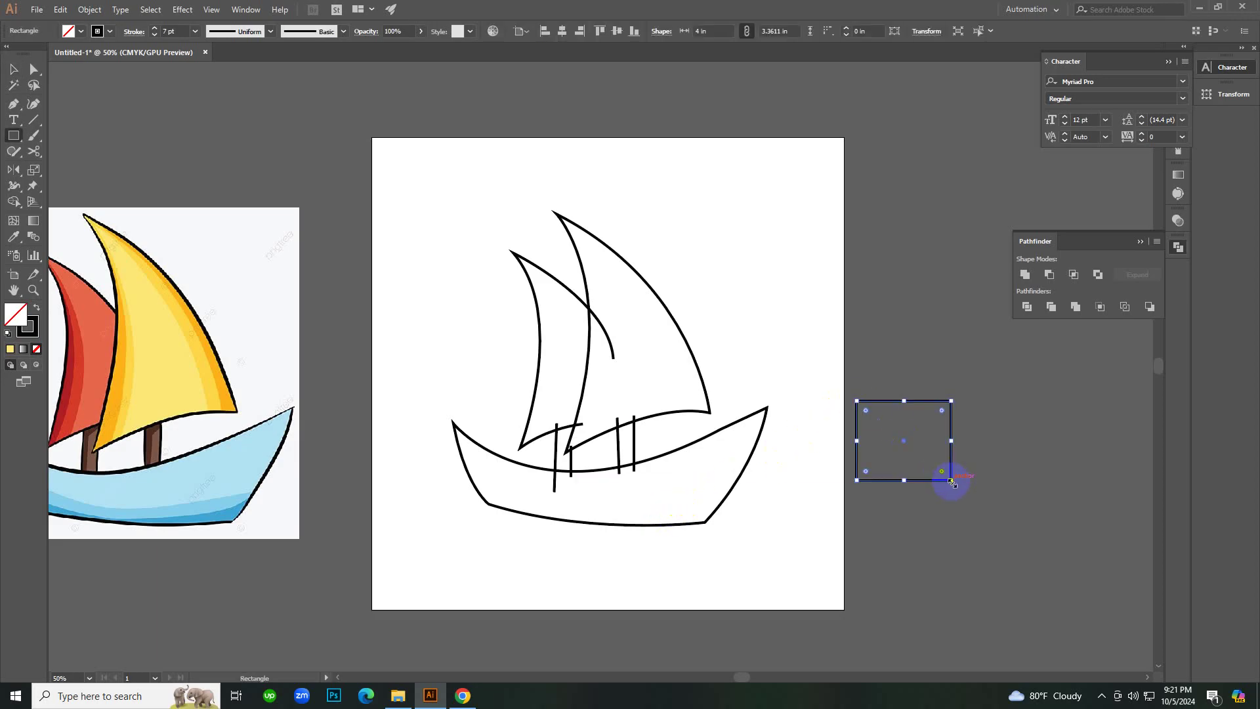
{"action": "key", "text": "i"}
{"action": "left_click", "coordinate": [149, 290]}
{"action": "key", "text": "v"}
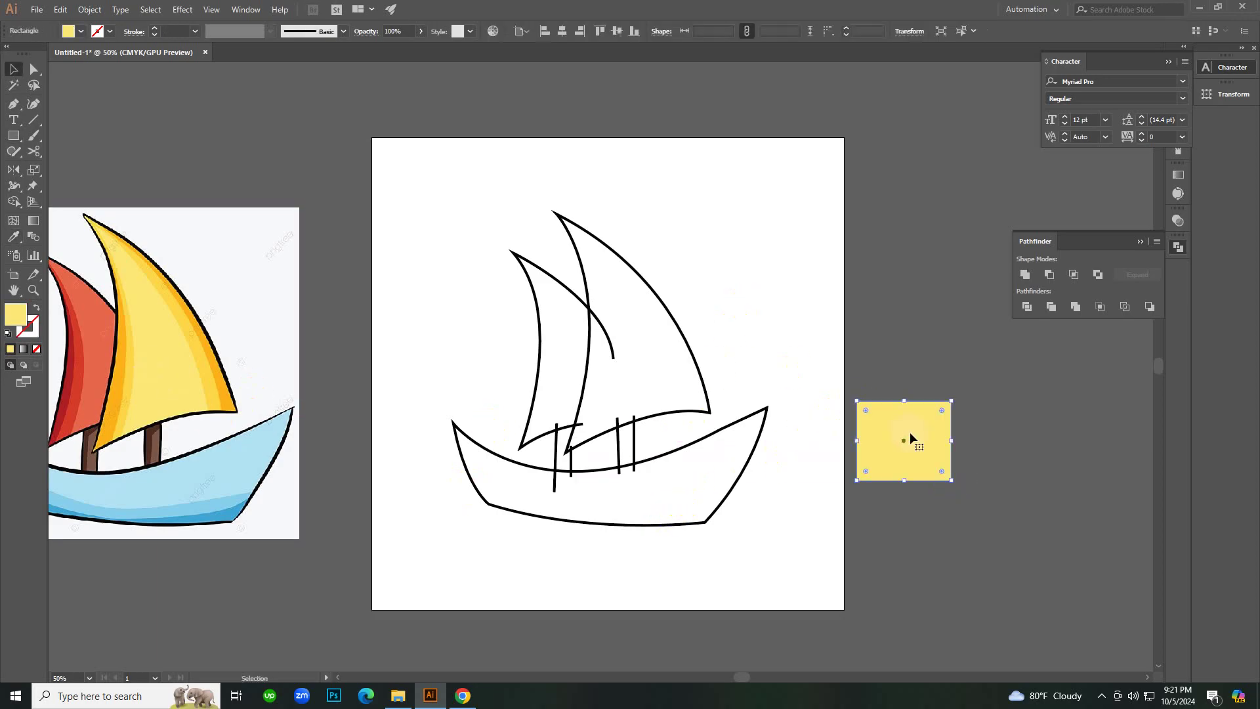
Draw a circle about 4.5 in across overlapping the yellow rectangle and fill it with the orange-red sampled from the reference sail.
{"action": "left_click", "coordinate": [918, 388]}
{"action": "key", "text": "l"}
{"action": "left_click_drag", "start_coordinate": [963, 441], "coordinate": [1016, 491]}
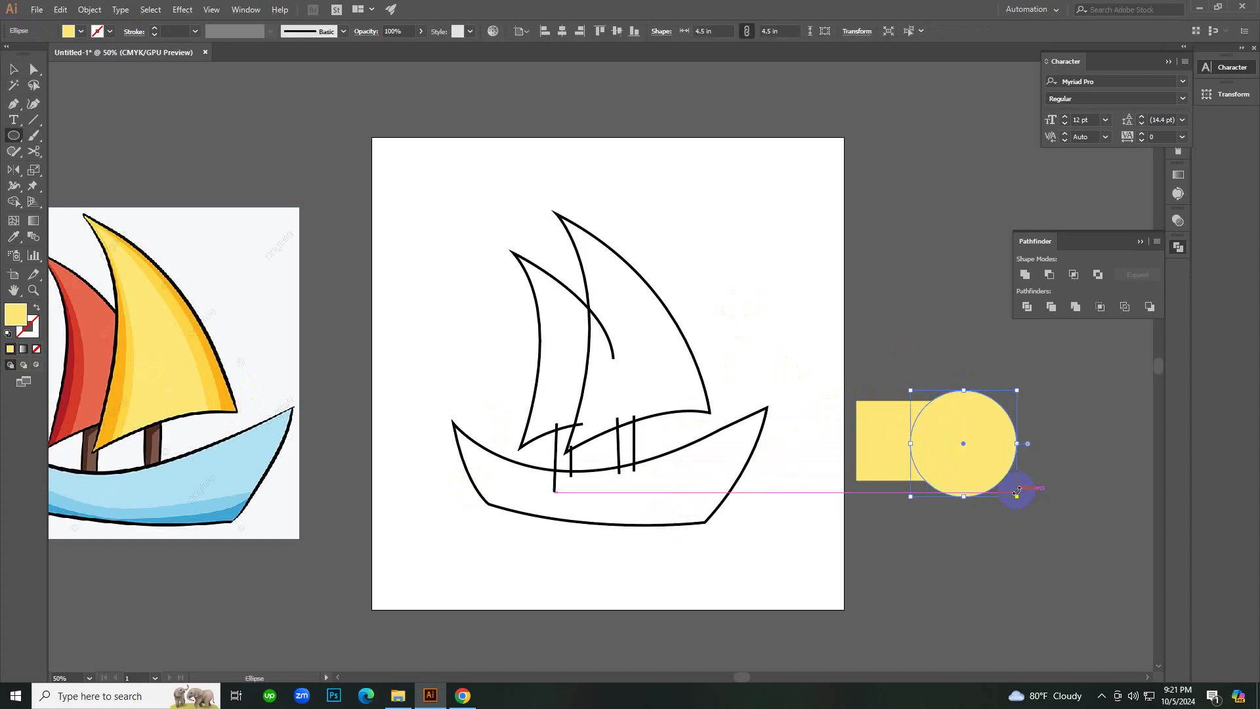
{"action": "key", "text": "i"}
{"action": "left_click", "coordinate": [113, 344]}
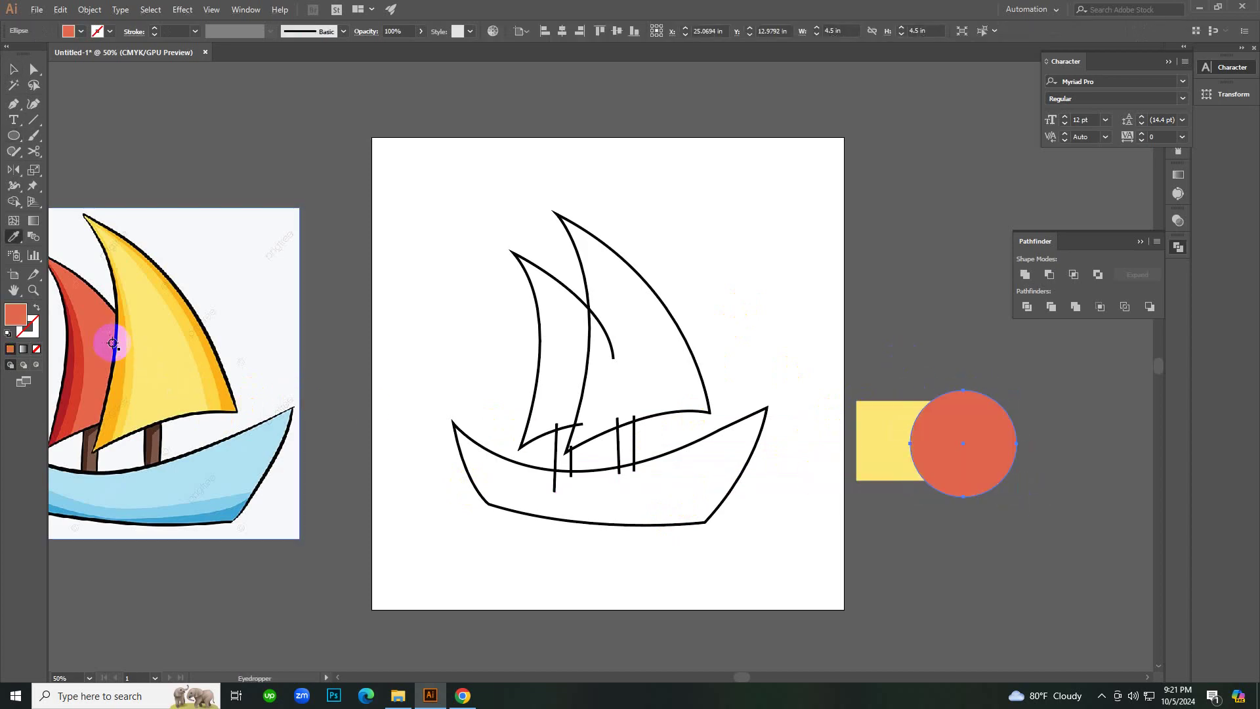
{"action": "key", "text": "v"}
Duplicate the yellow rectangle to the circle's lower-right side, pull its upper-right corner inward, and place it partly behind the circle.
{"action": "left_click", "coordinate": [973, 430]}
{"action": "left_click", "coordinate": [892, 425]}
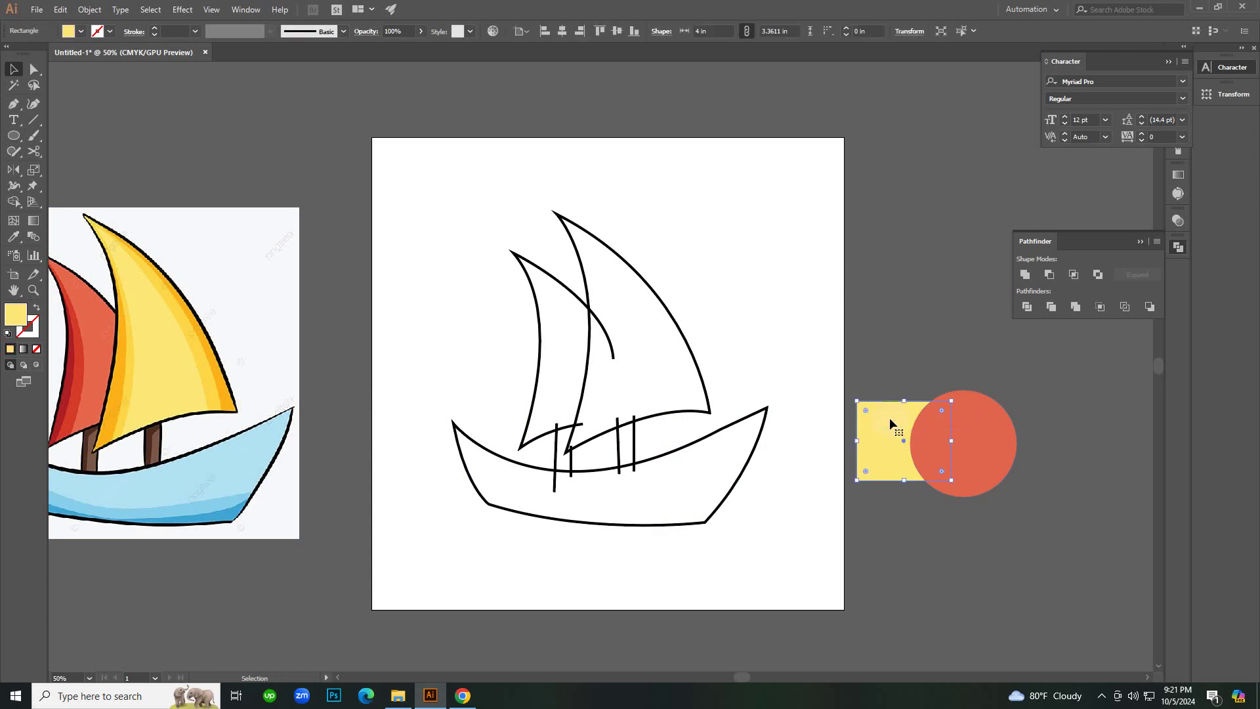
{"action": "left_click_drag", "start_coordinate": [891, 417], "coordinate": [1031, 451]}
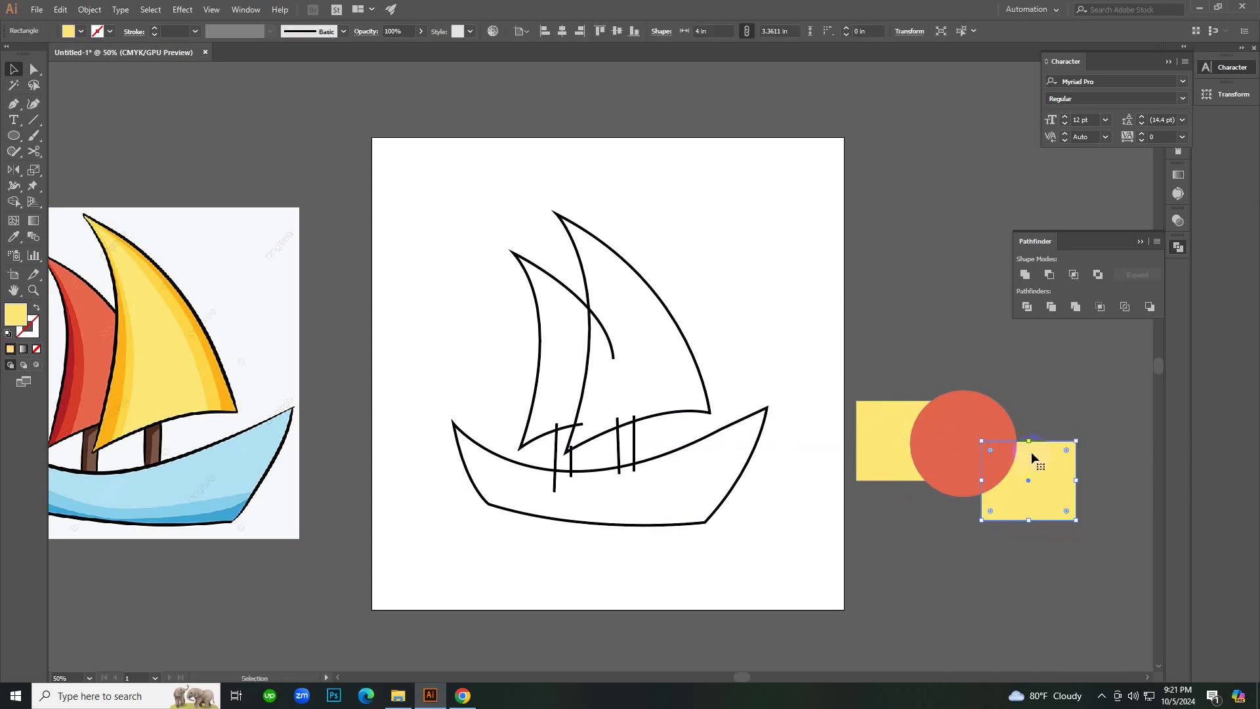
{"action": "key", "text": "a"}
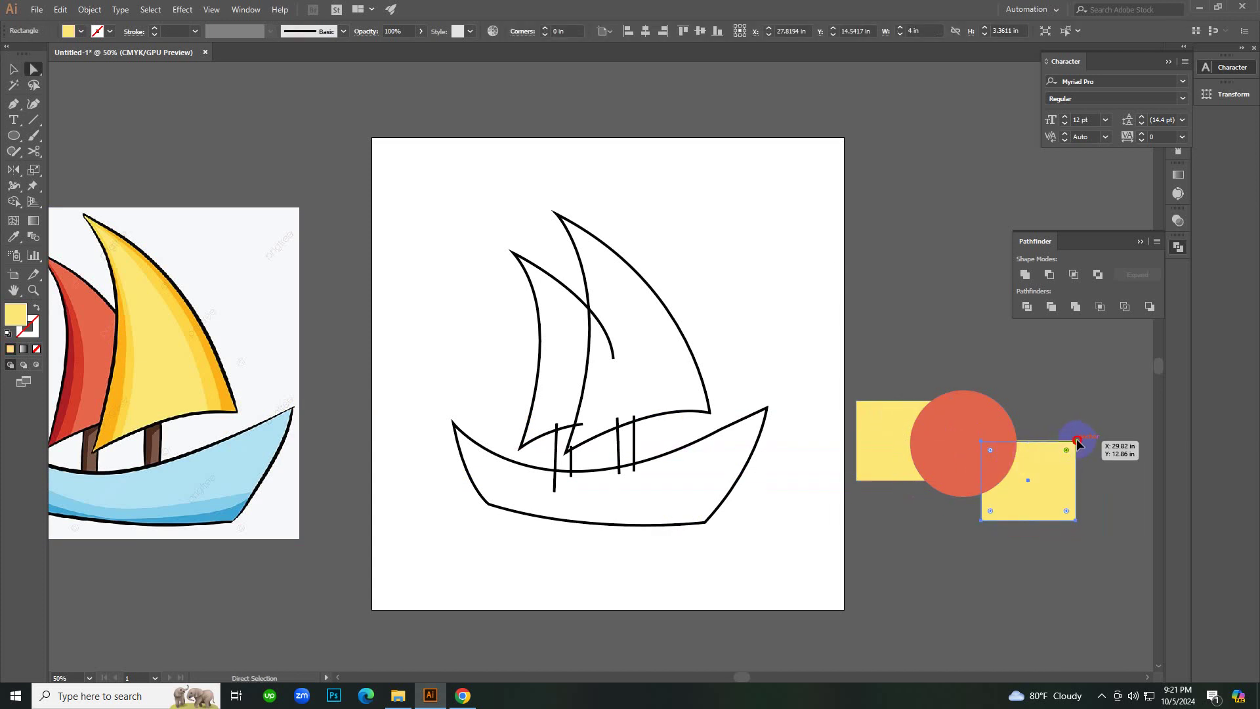
{"action": "left_click_drag", "start_coordinate": [1077, 442], "coordinate": [1012, 453]}
{"action": "left_click", "coordinate": [1090, 425]}
{"action": "key", "text": "v"}
Fill the reshaped copy behind the circle with the light blue sampled from the reference hull.
{"action": "key", "text": "i"}
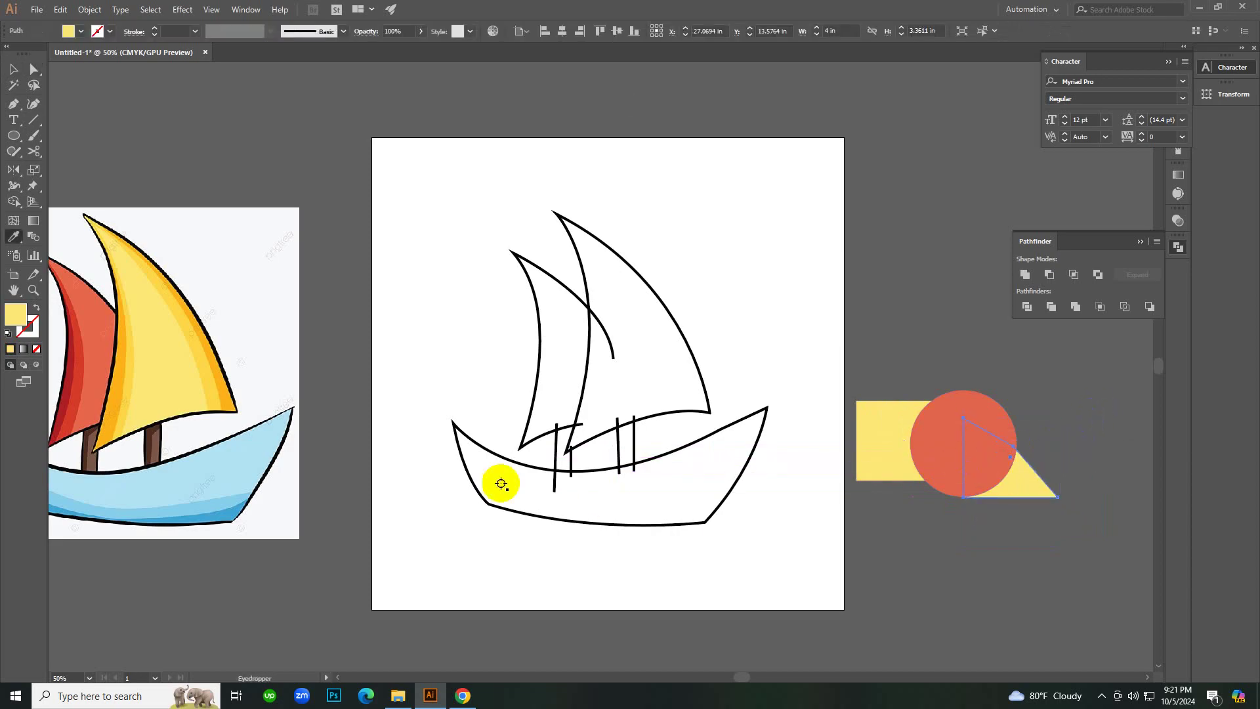
{"action": "left_click", "coordinate": [163, 495]}
{"action": "key", "text": "v"}
{"action": "left_click", "coordinate": [1061, 530]}
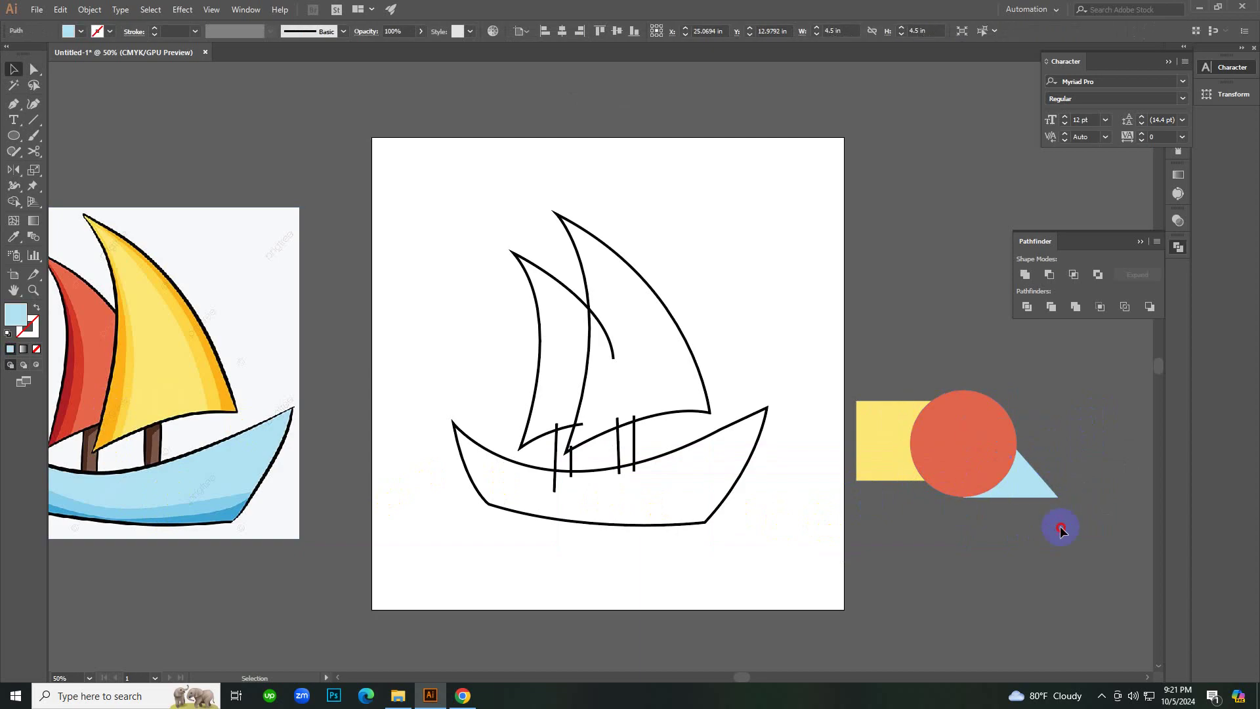
Delete the light blue shape and undo the deletion.
{"action": "left_click", "coordinate": [1041, 489]}
{"action": "key", "text": "Delete"}
{"action": "left_click_drag", "start_coordinate": [870, 353], "coordinate": [1031, 539]}
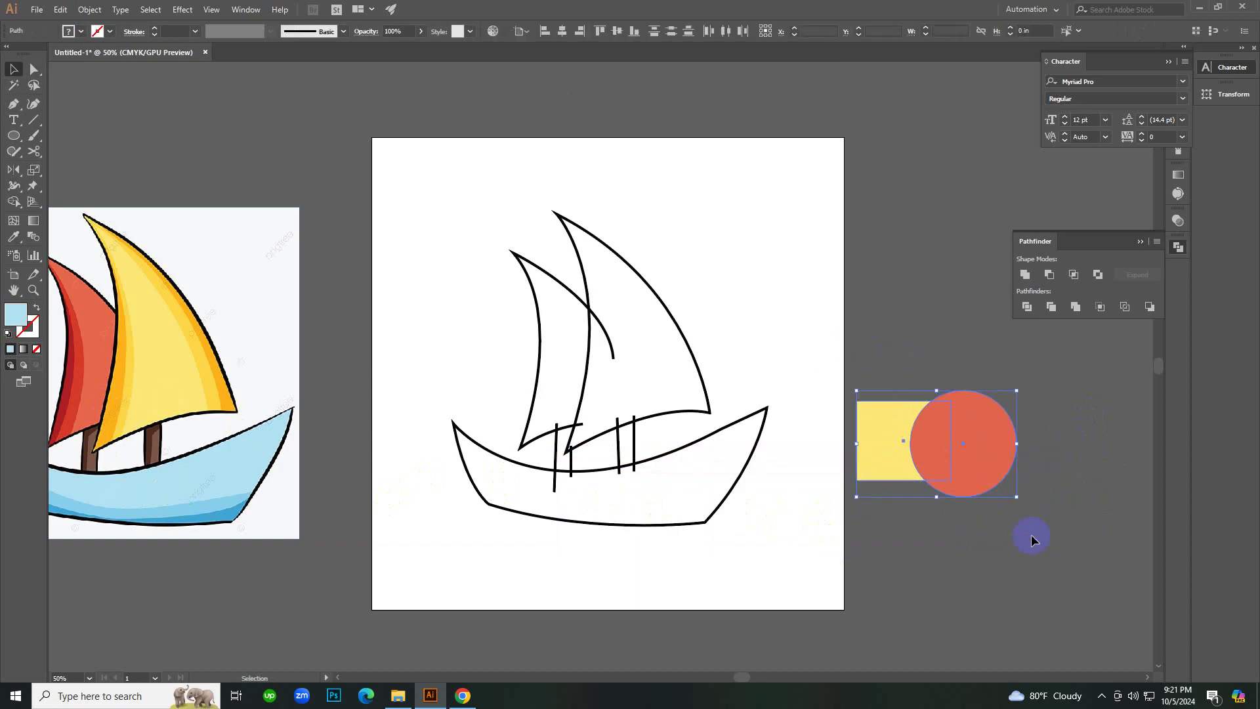
{"action": "left_click", "coordinate": [1032, 539]}
{"action": "key", "text": "ctrl+z"}
{"action": "left_click", "coordinate": [1014, 510]}
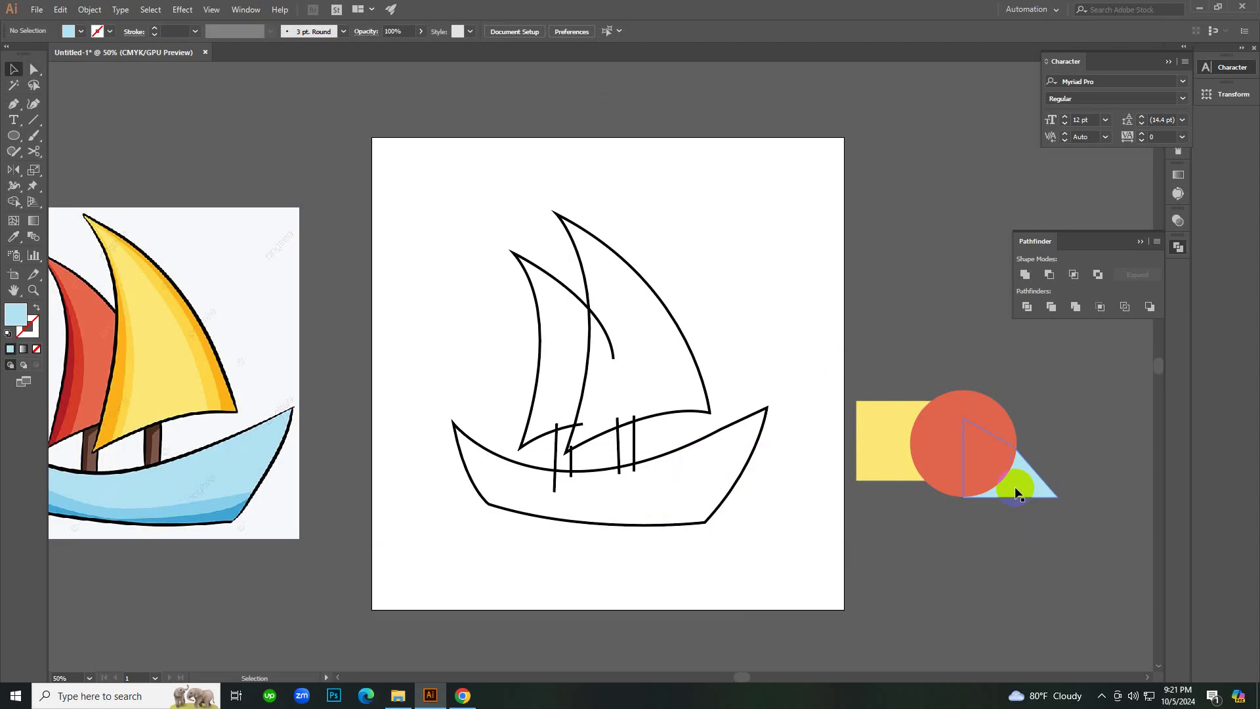
Bring the light blue shape in front of the orange-red circle and undo the stacking change.
{"action": "left_click", "coordinate": [1015, 492]}
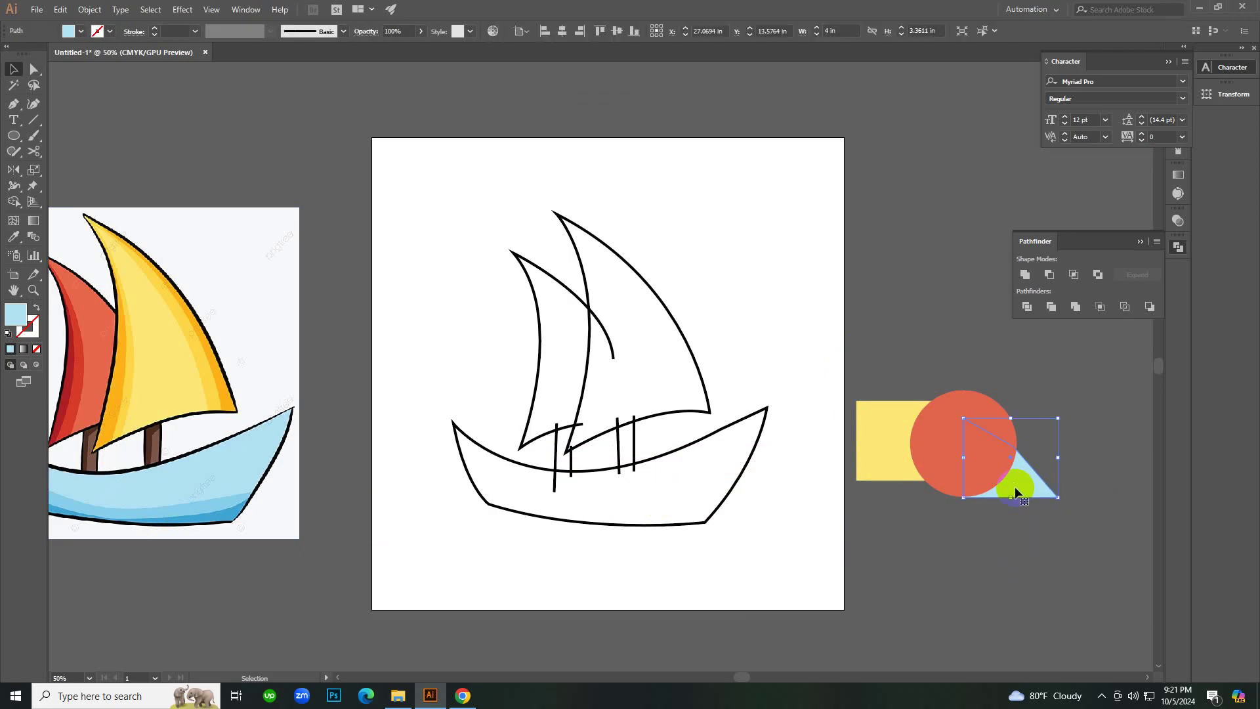
{"action": "key", "text": "a"}
{"action": "key", "text": "v"}
{"action": "left_click", "coordinate": [1003, 555]}
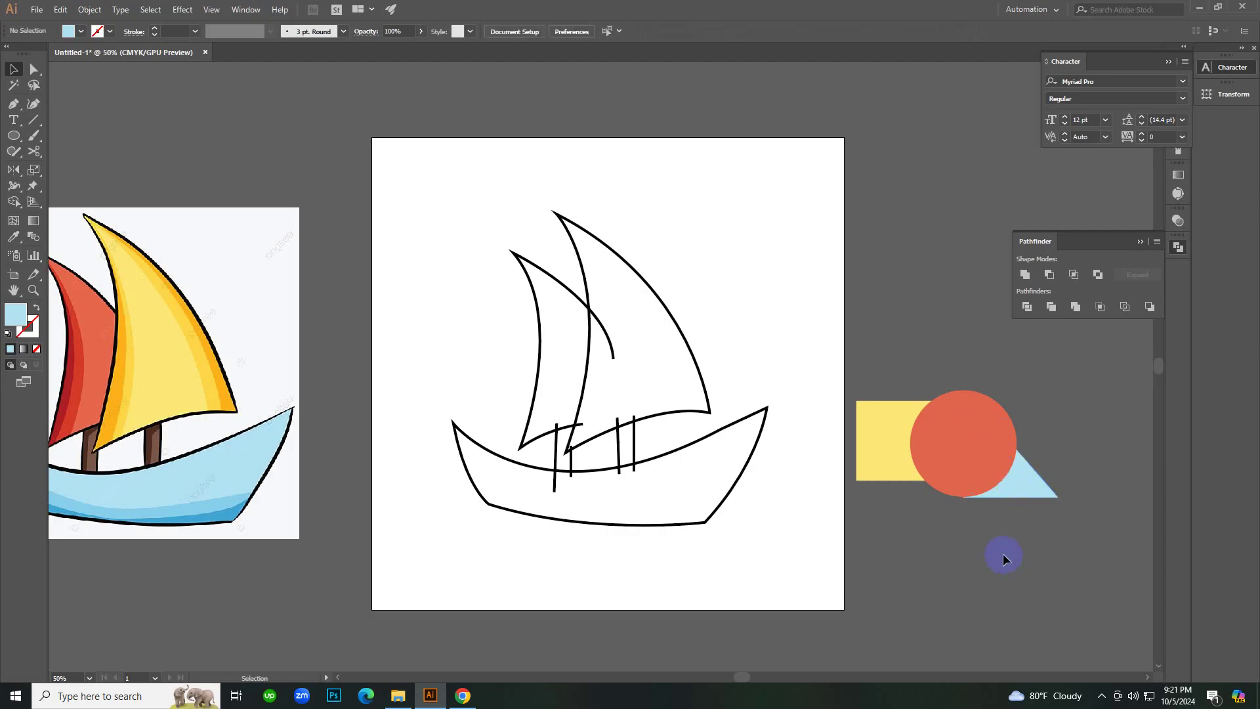
{"action": "left_click", "coordinate": [950, 455]}
{"action": "key", "text": "a"}
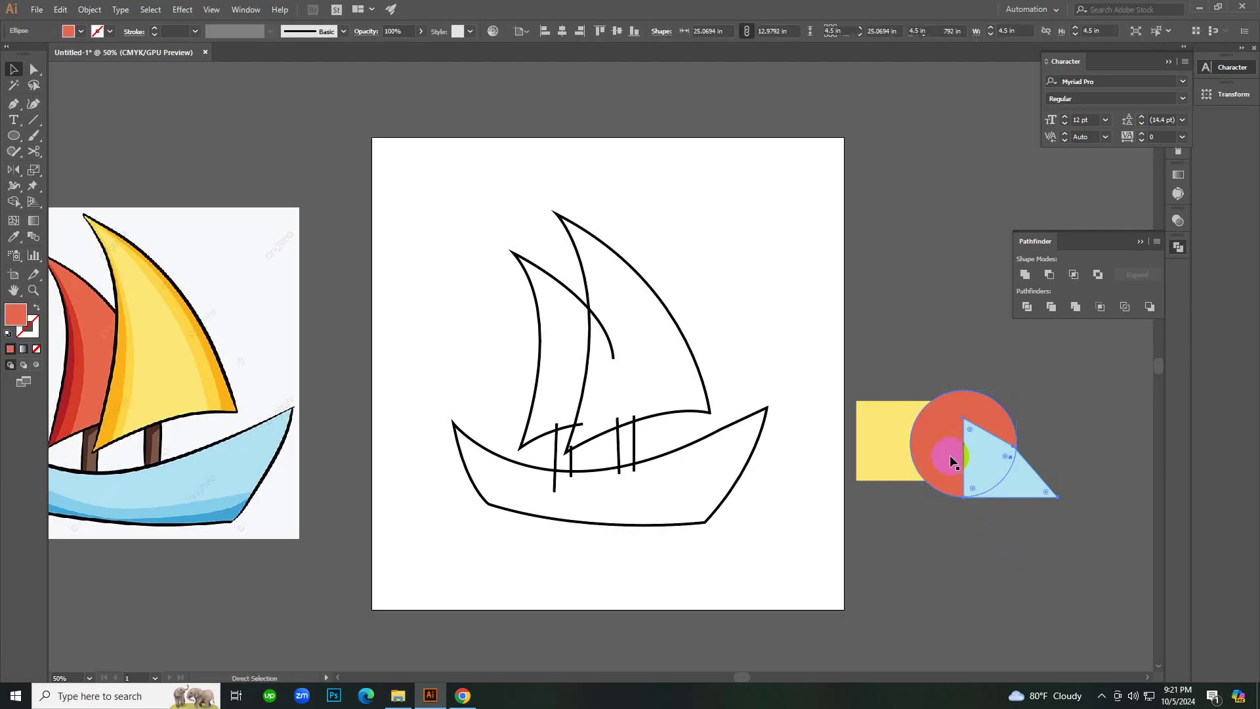
{"action": "left_click", "coordinate": [931, 592]}
{"action": "key", "text": "v"}
{"action": "left_click", "coordinate": [970, 455]}
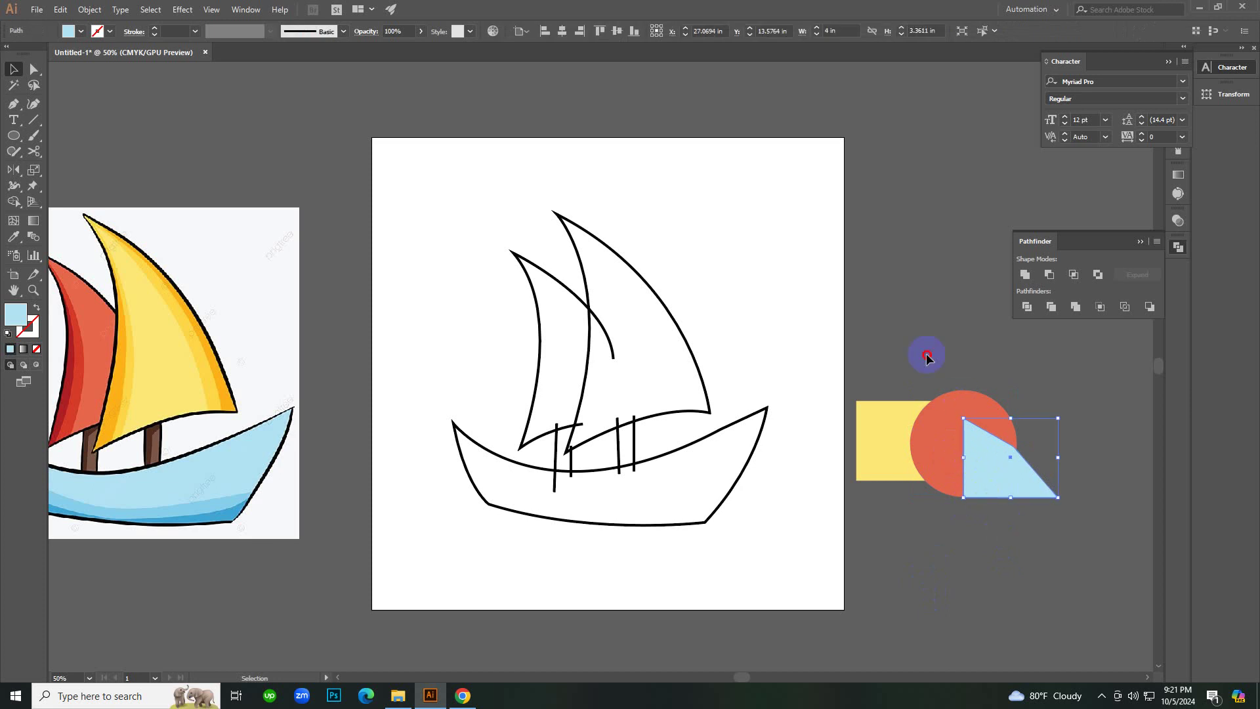
{"action": "left_click_drag", "start_coordinate": [926, 357], "coordinate": [1043, 529]}
{"action": "left_click", "coordinate": [1050, 559]}
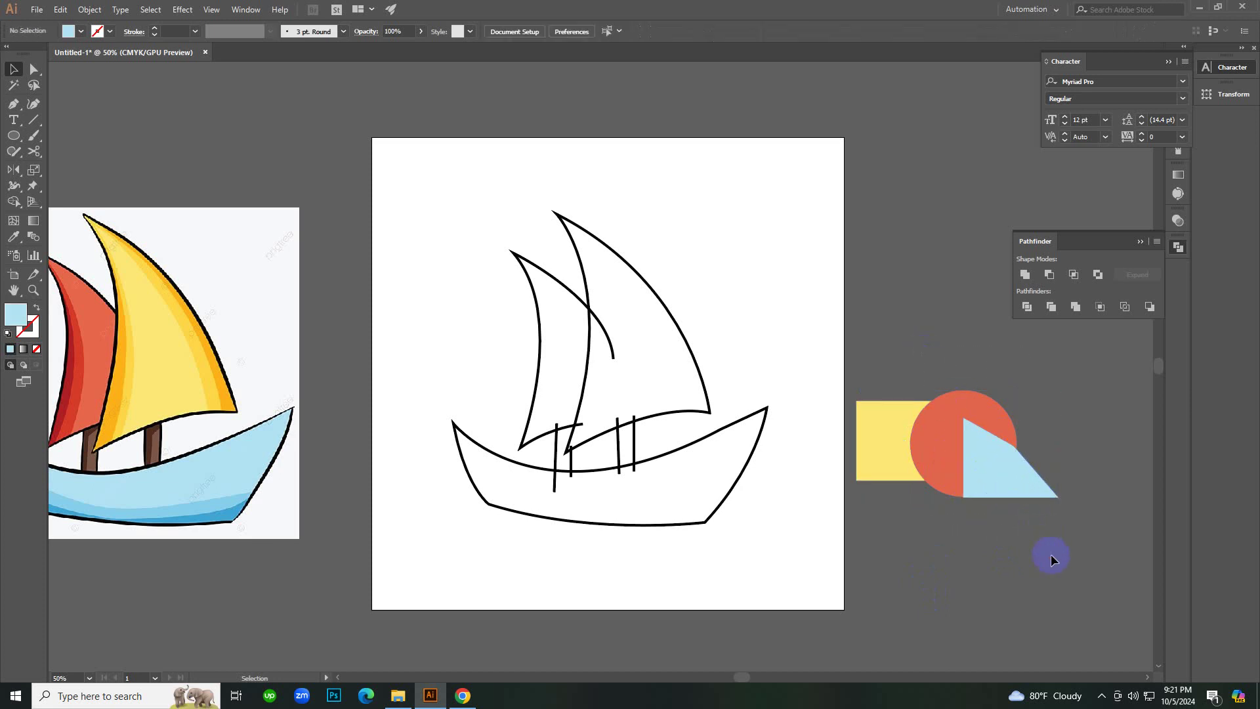
{"action": "key", "text": "ctrl+z"}
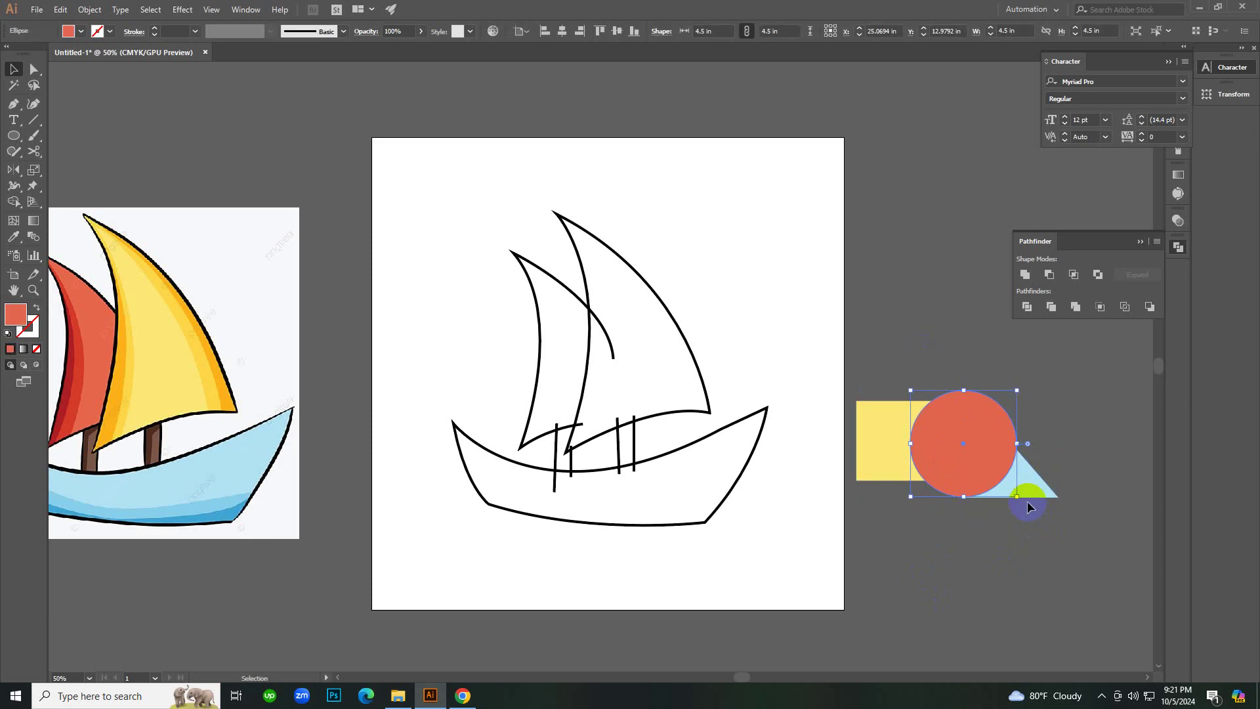
Move the light blue shape below the circle, bring it to the front, and return it over the circle's lower-right part.
{"action": "left_click", "coordinate": [1027, 503]}
{"action": "left_click_drag", "start_coordinate": [1027, 487], "coordinate": [974, 578]}
{"action": "key", "text": "ctrl+z"}
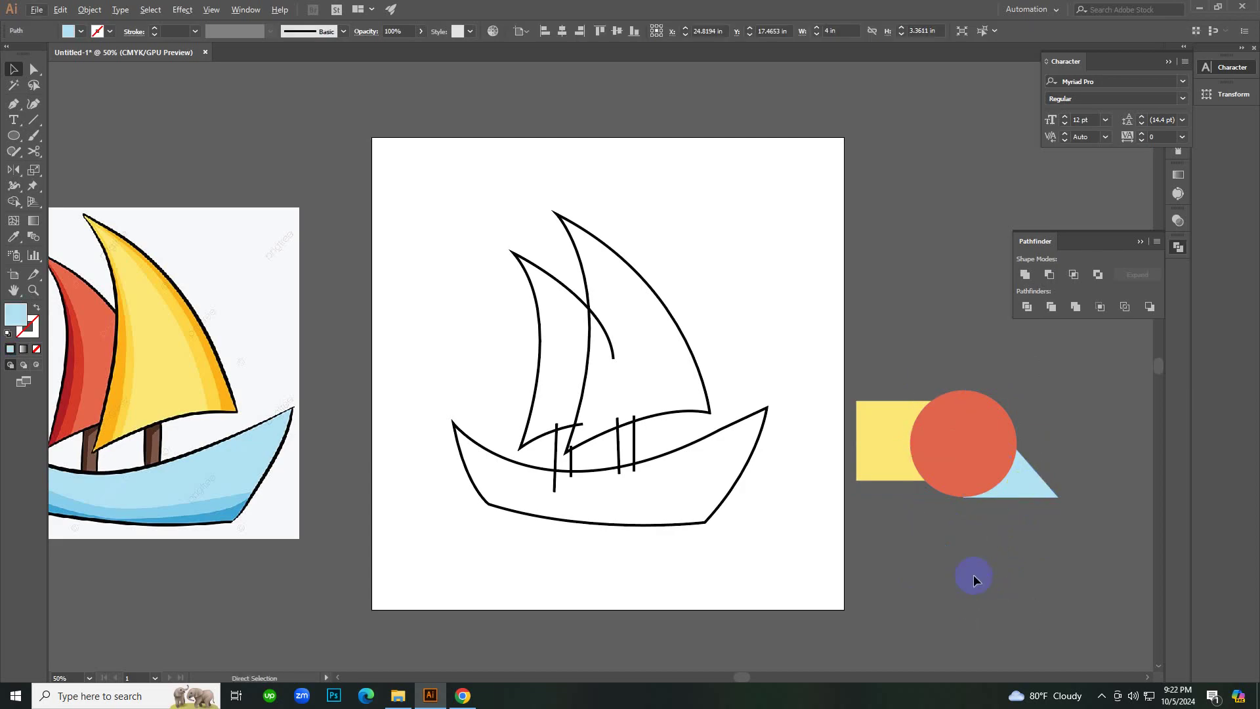
{"action": "left_click_drag", "start_coordinate": [1051, 586], "coordinate": [1051, 583]}
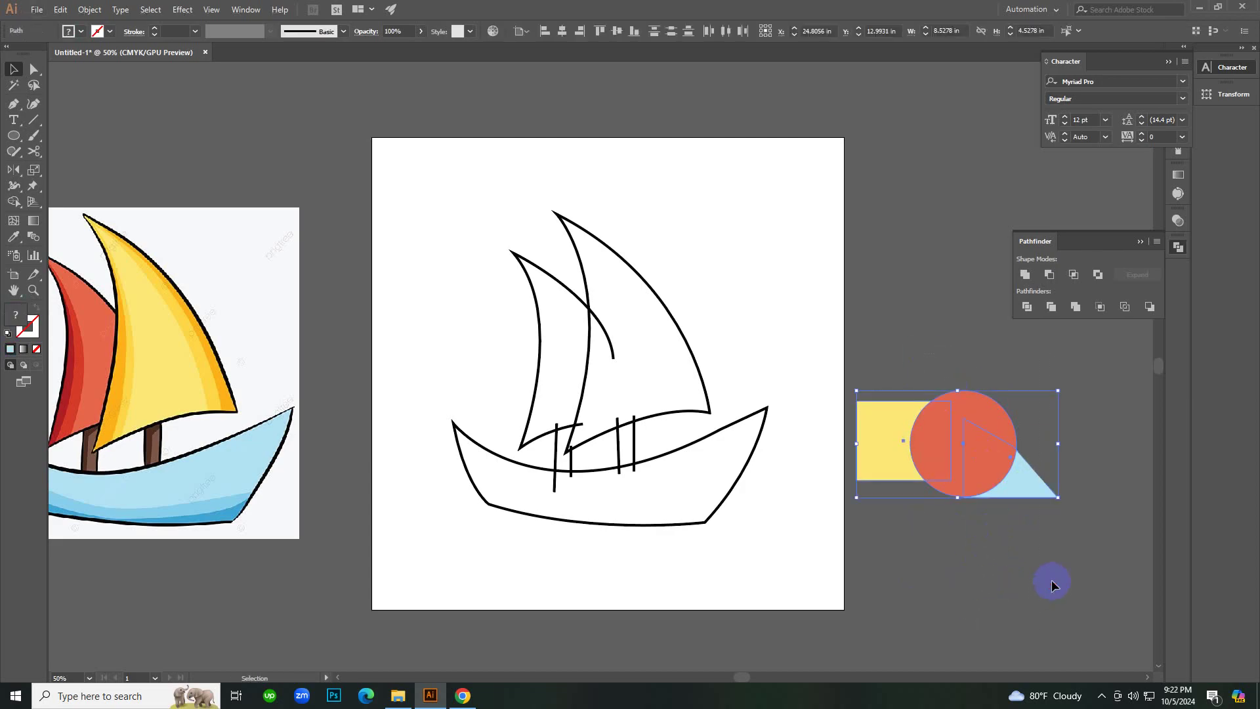
{"action": "left_click", "coordinate": [1054, 571]}
{"action": "key", "text": "ctrl+shift+z"}
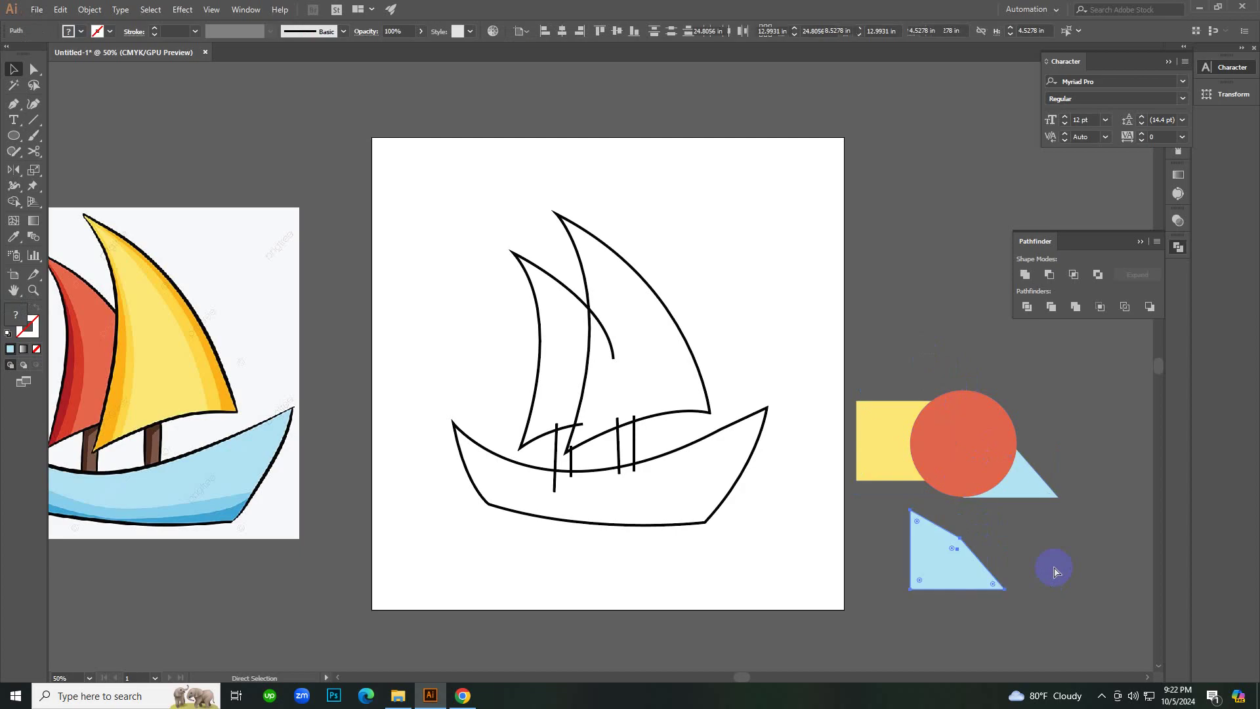
{"action": "left_click", "coordinate": [1063, 556]}
{"action": "left_click_drag", "start_coordinate": [967, 575], "coordinate": [1020, 483]}
{"action": "left_click", "coordinate": [1008, 541]}
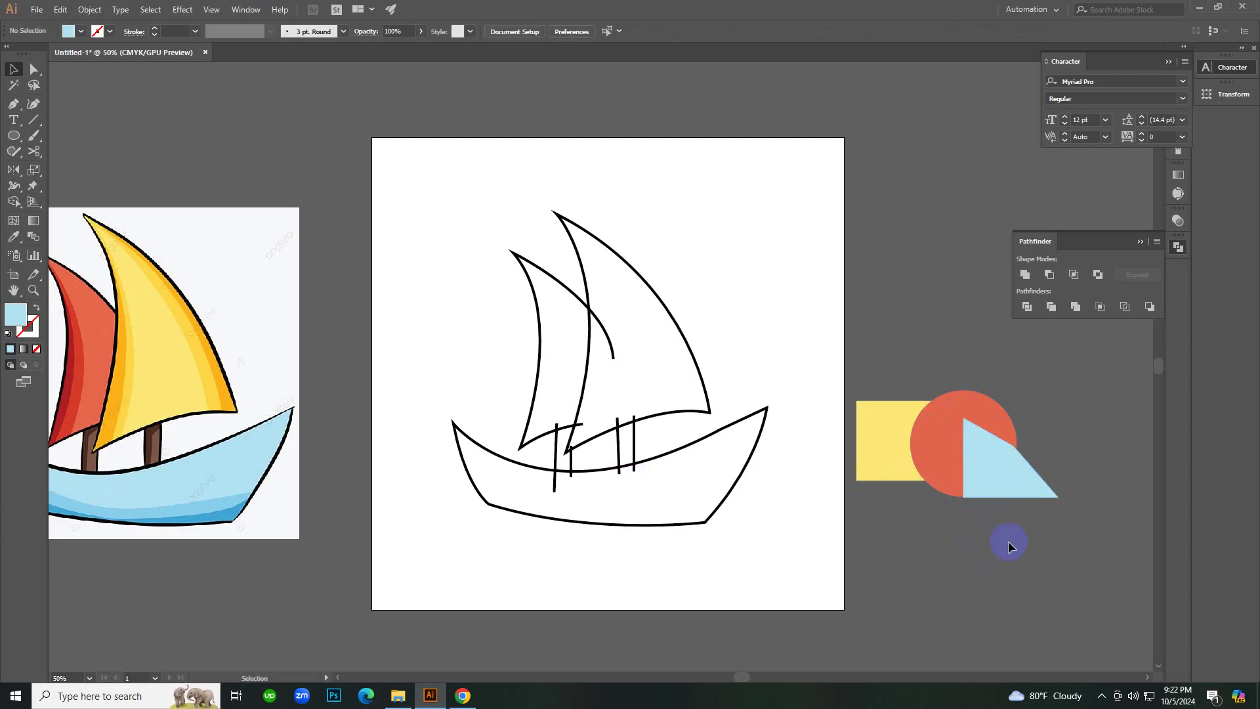
Delete the yellow rectangle, orange-red circle and light blue shape beside the artboard.
{"action": "left_click_drag", "start_coordinate": [963, 336], "coordinate": [1105, 571]}
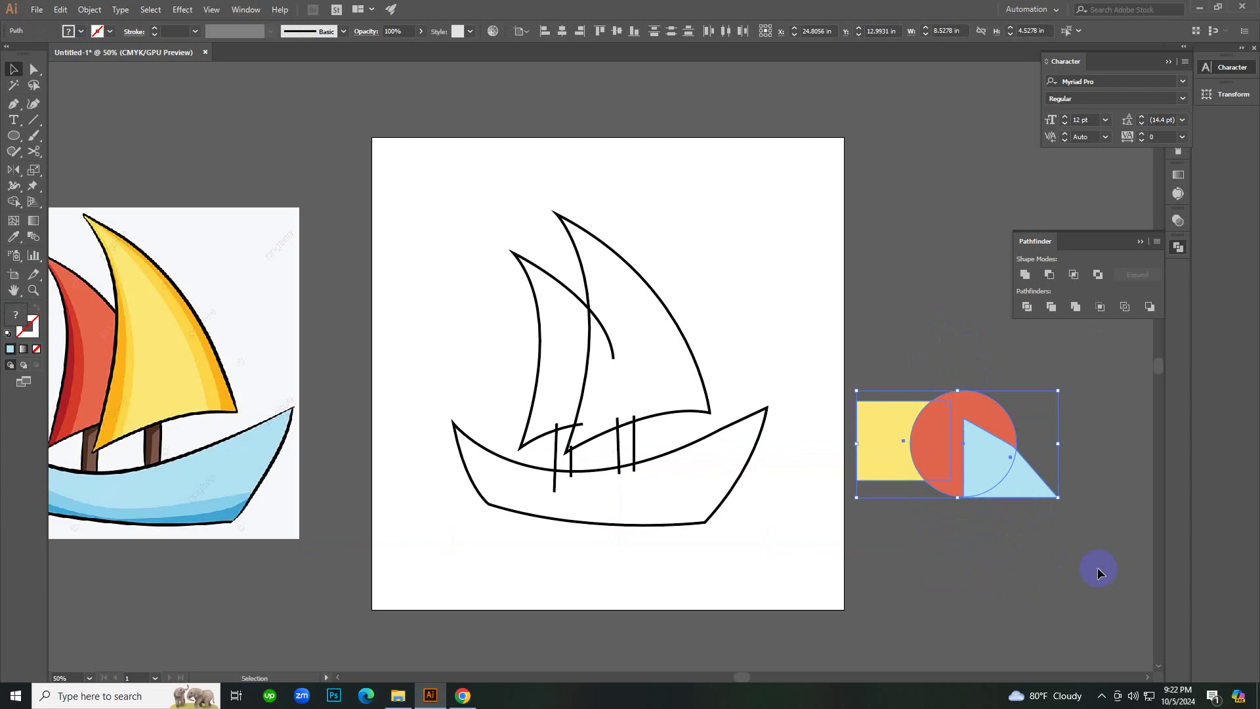
{"action": "key", "text": "backslash"}
{"action": "key", "text": "Delete"}
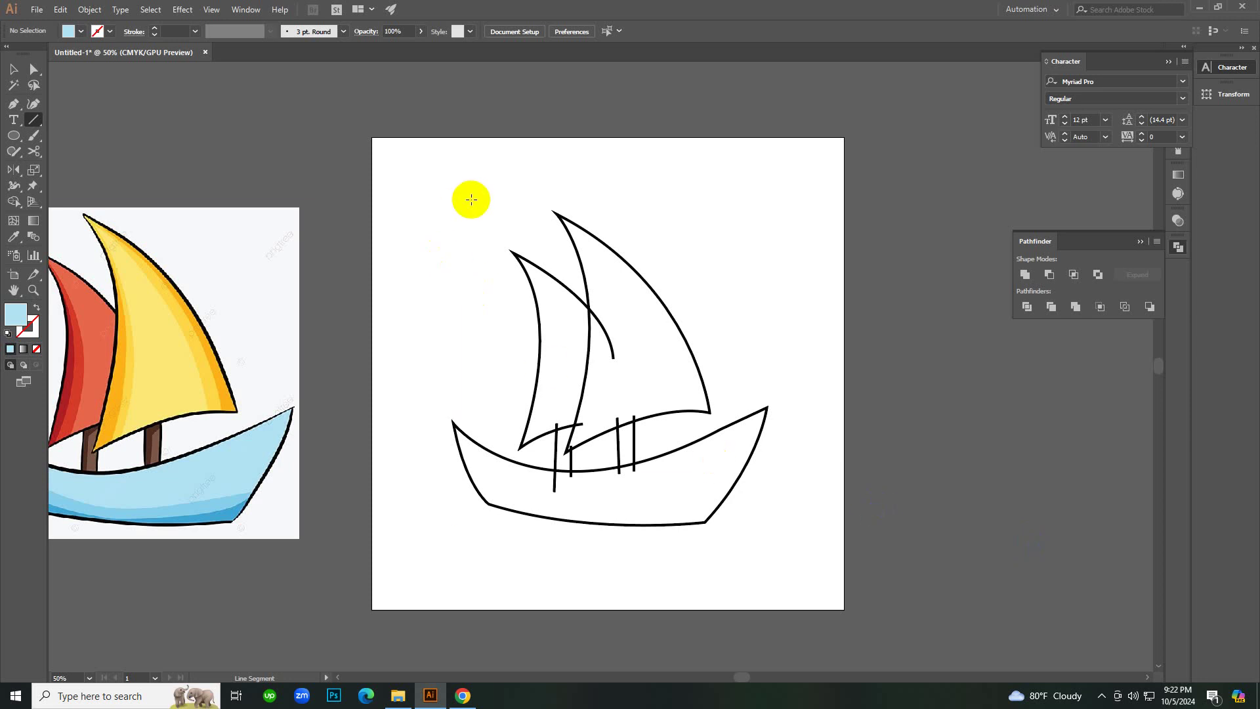
Try a Pathfinder operation on the unexpanded outlines of both sails and undo it.
{"action": "key", "text": "v"}
{"action": "left_click_drag", "start_coordinate": [472, 203], "coordinate": [715, 365]}
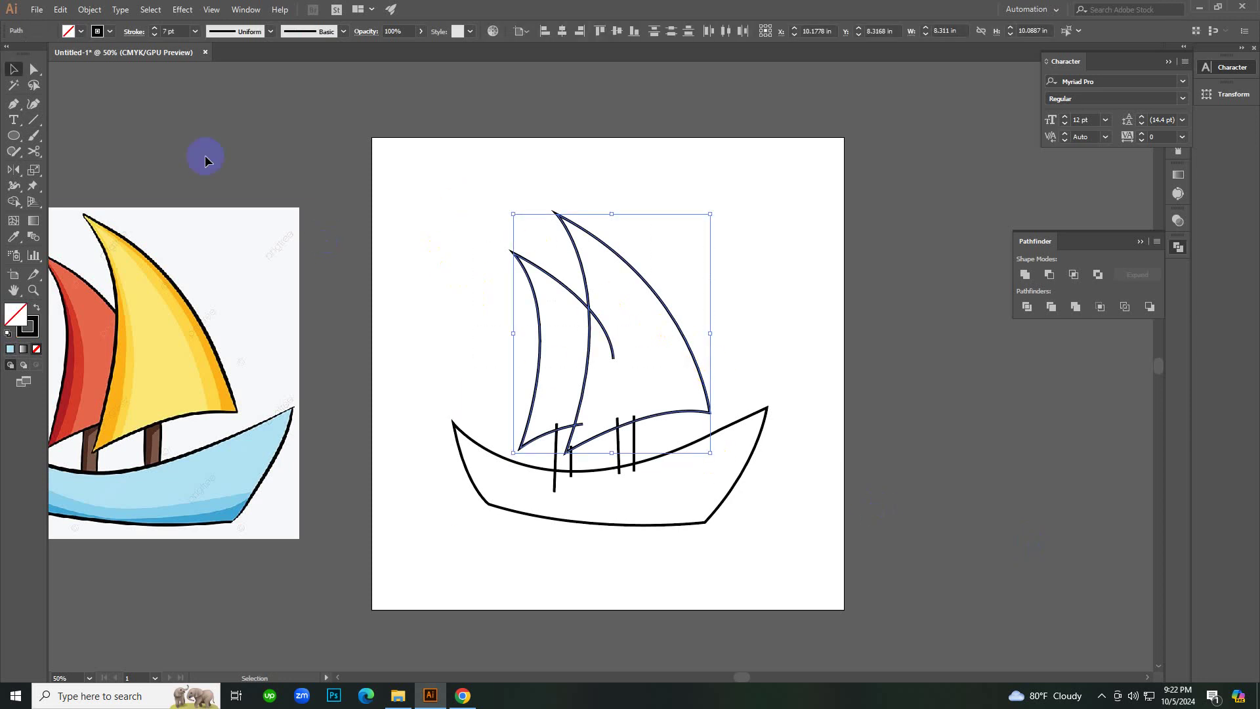
{"action": "left_click", "coordinate": [99, 12]}
{"action": "left_click", "coordinate": [368, 122]}
{"action": "left_click_drag", "start_coordinate": [452, 164], "coordinate": [698, 372]}
{"action": "left_click", "coordinate": [1048, 307]}
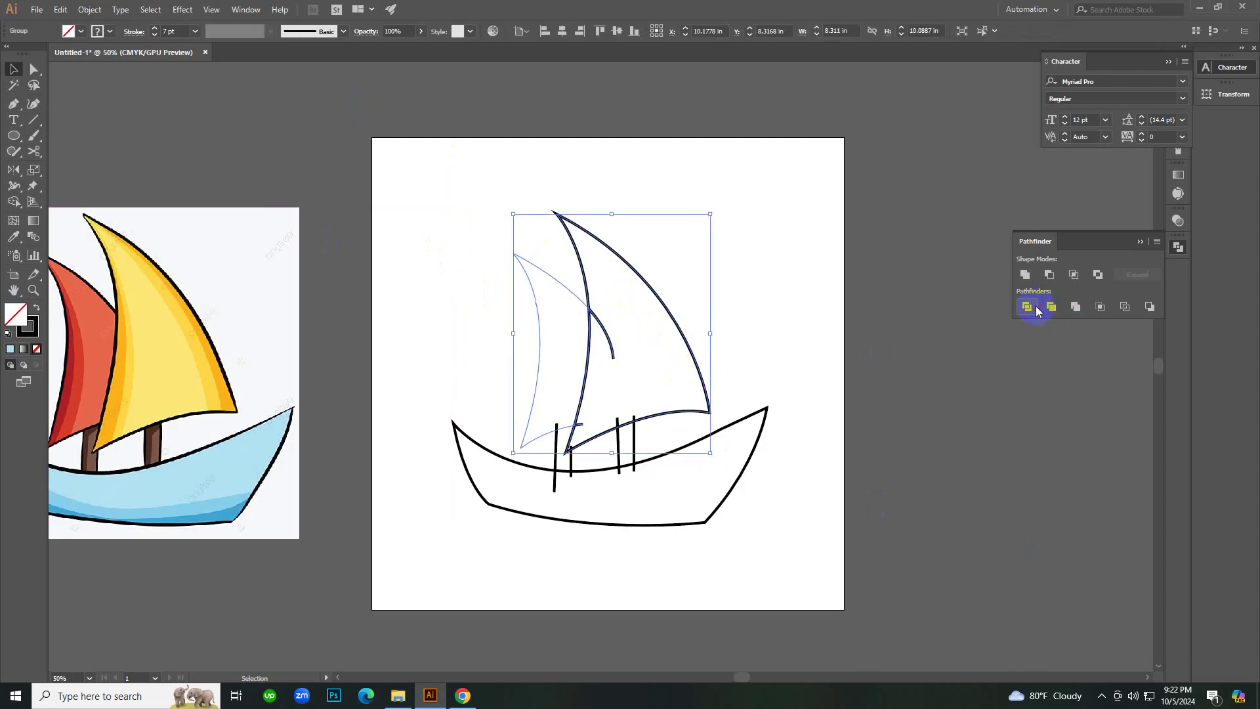
{"action": "left_click", "coordinate": [819, 280]}
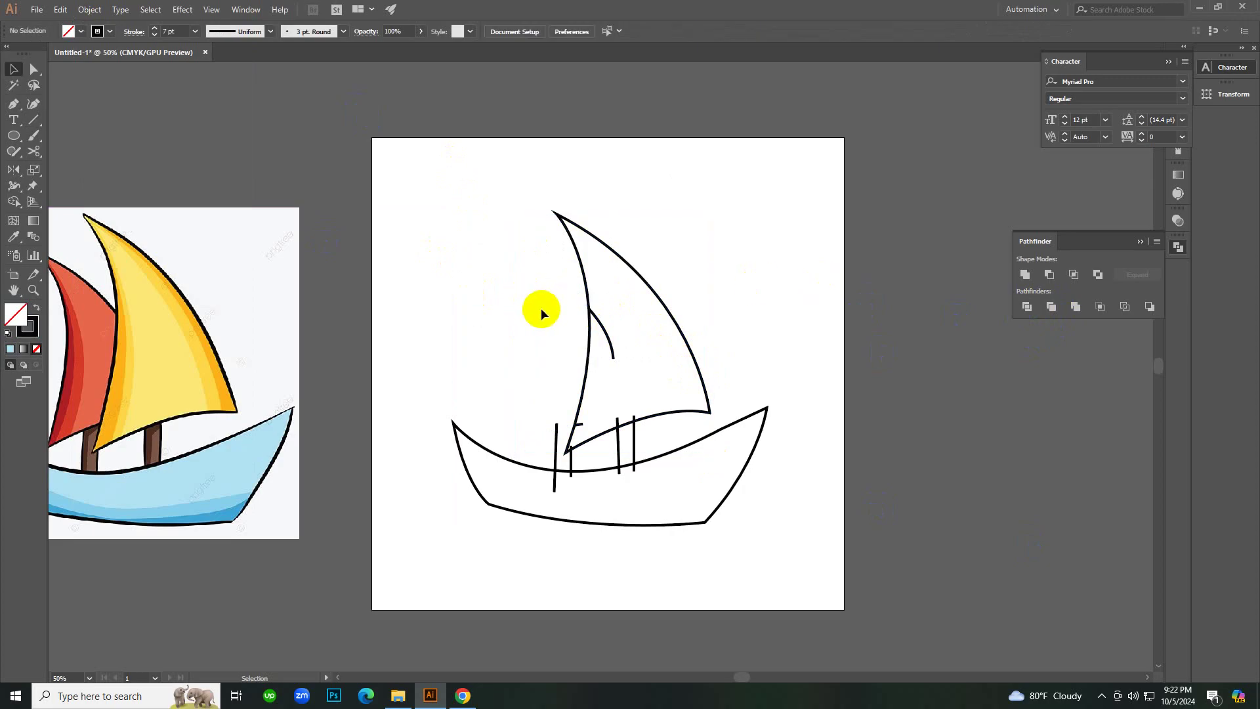
{"action": "key", "text": "ctrl+z"}
{"action": "left_click", "coordinate": [442, 339]}
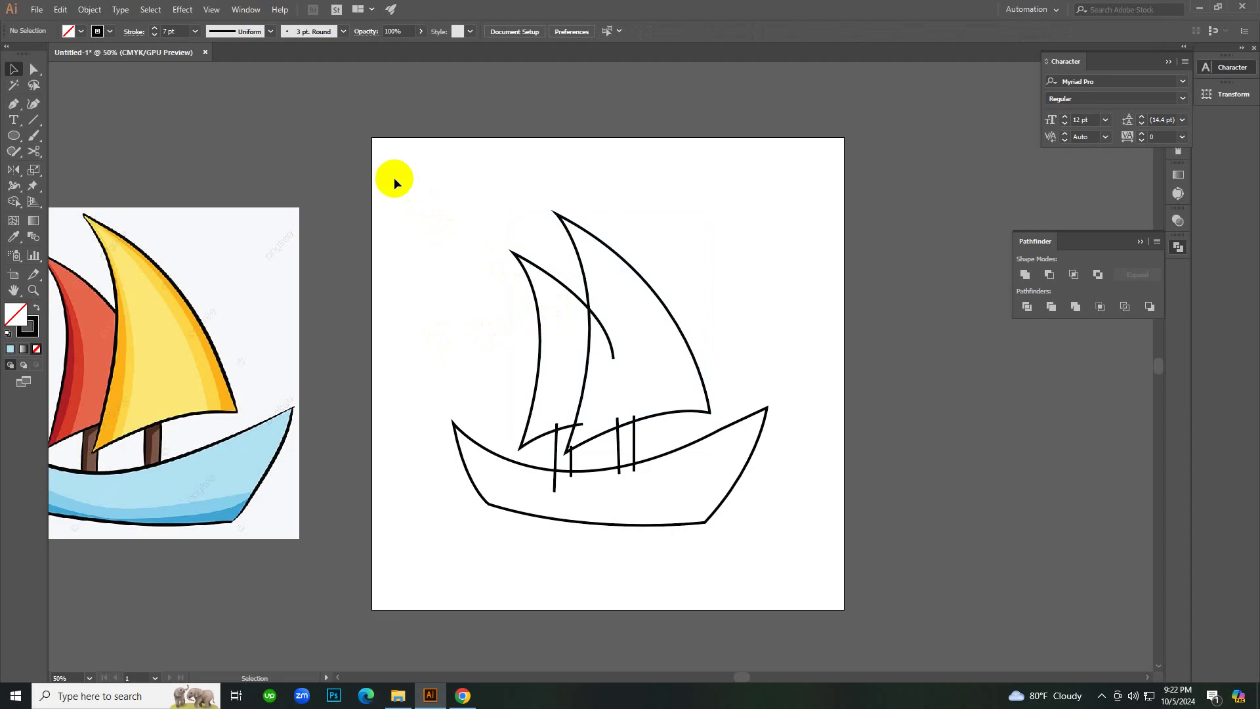
Expand the complete boat drawing with both Fill and Stroke included.
{"action": "left_click_drag", "start_coordinate": [384, 176], "coordinate": [818, 584]}
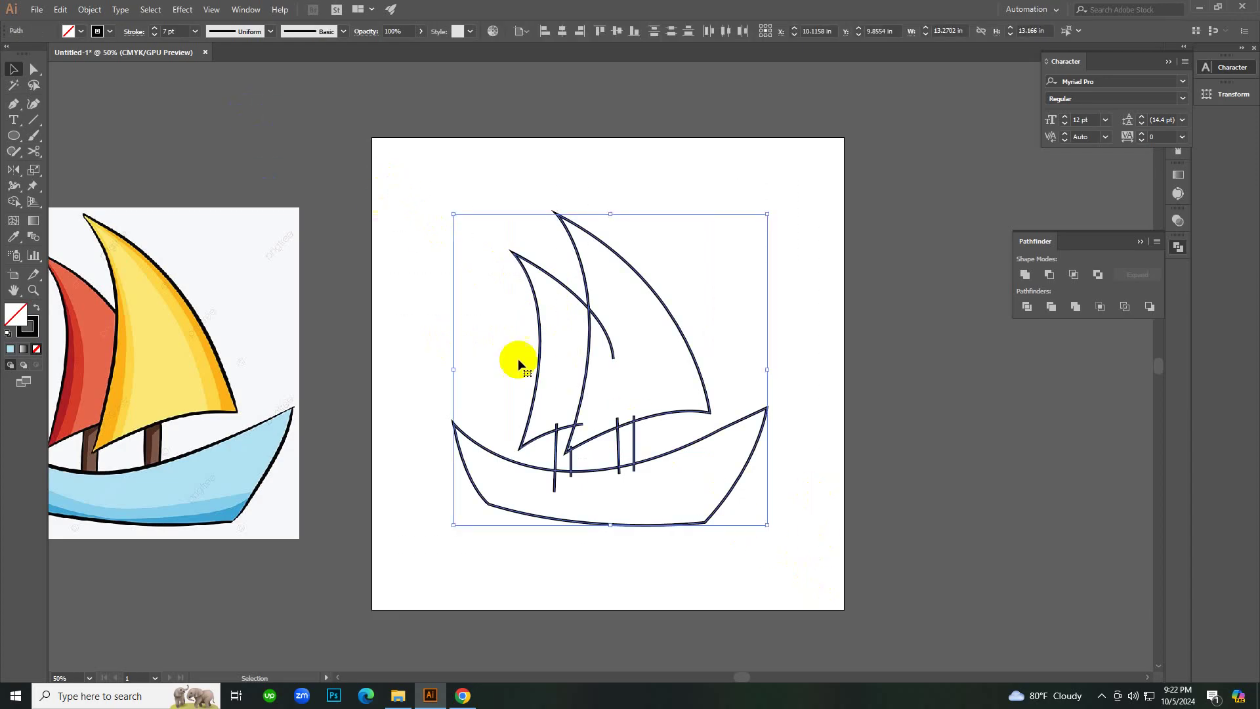
{"action": "left_click", "coordinate": [94, 9]}
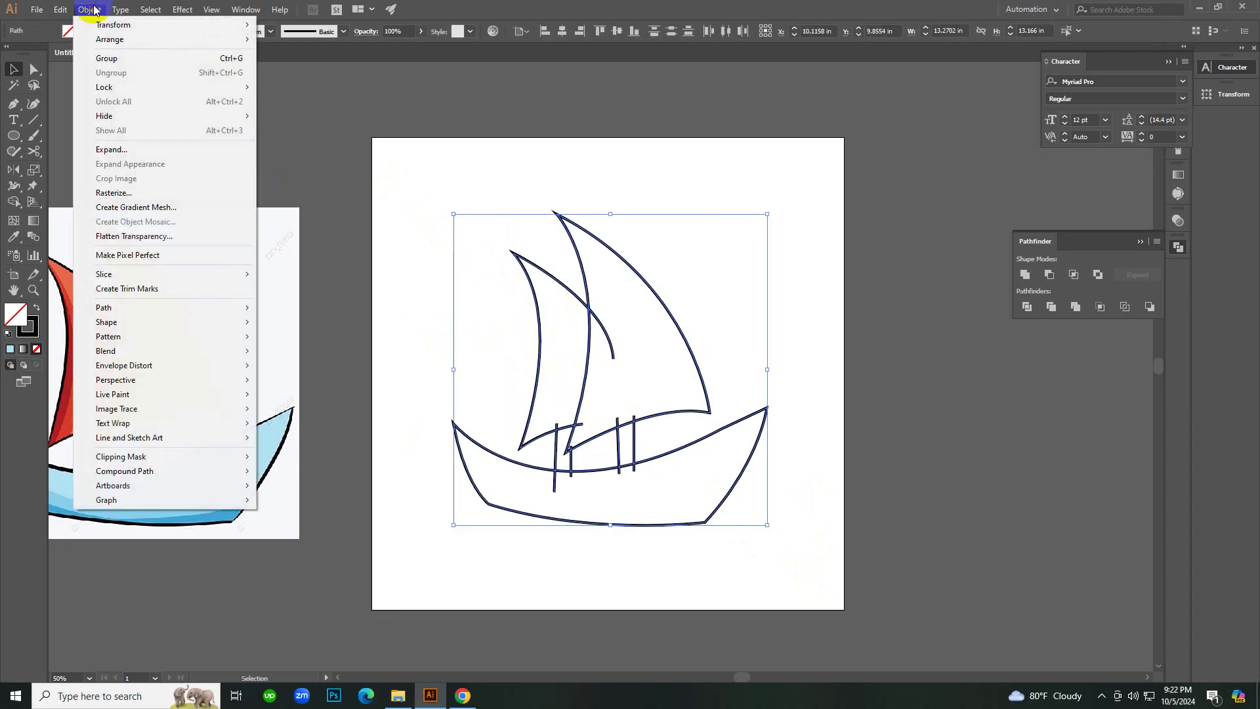
{"action": "left_click", "coordinate": [139, 154]}
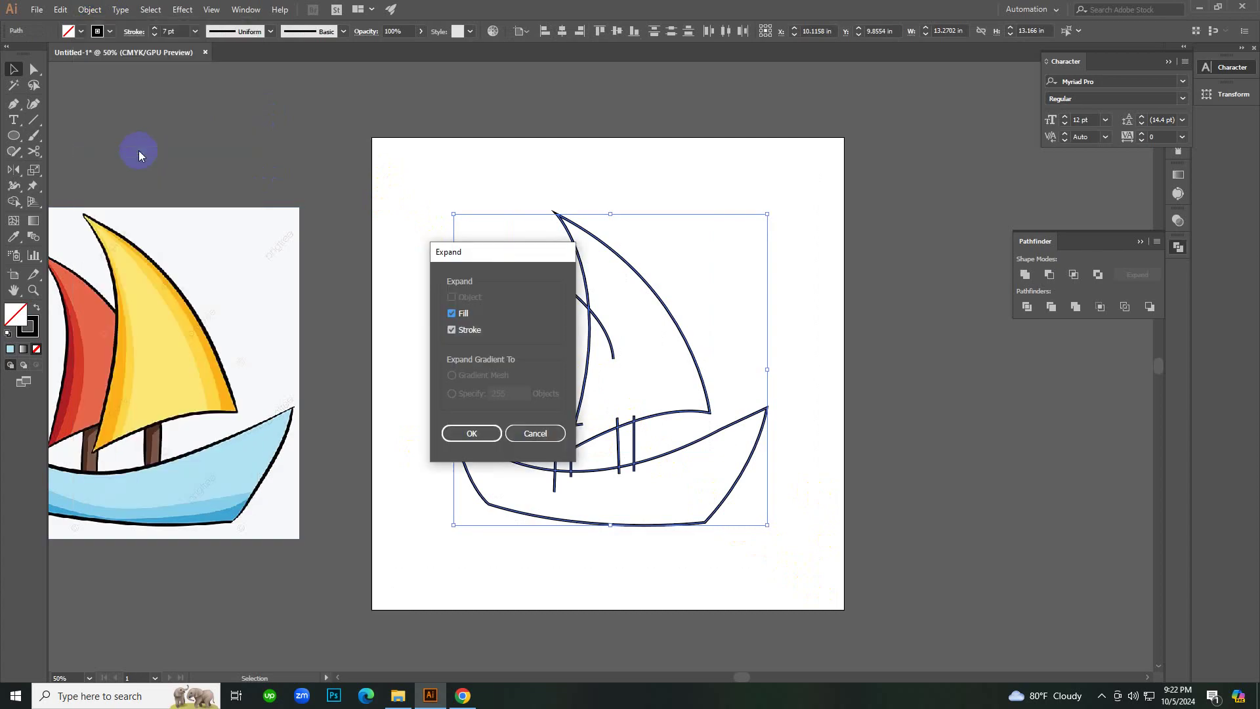
{"action": "left_click", "coordinate": [473, 435]}
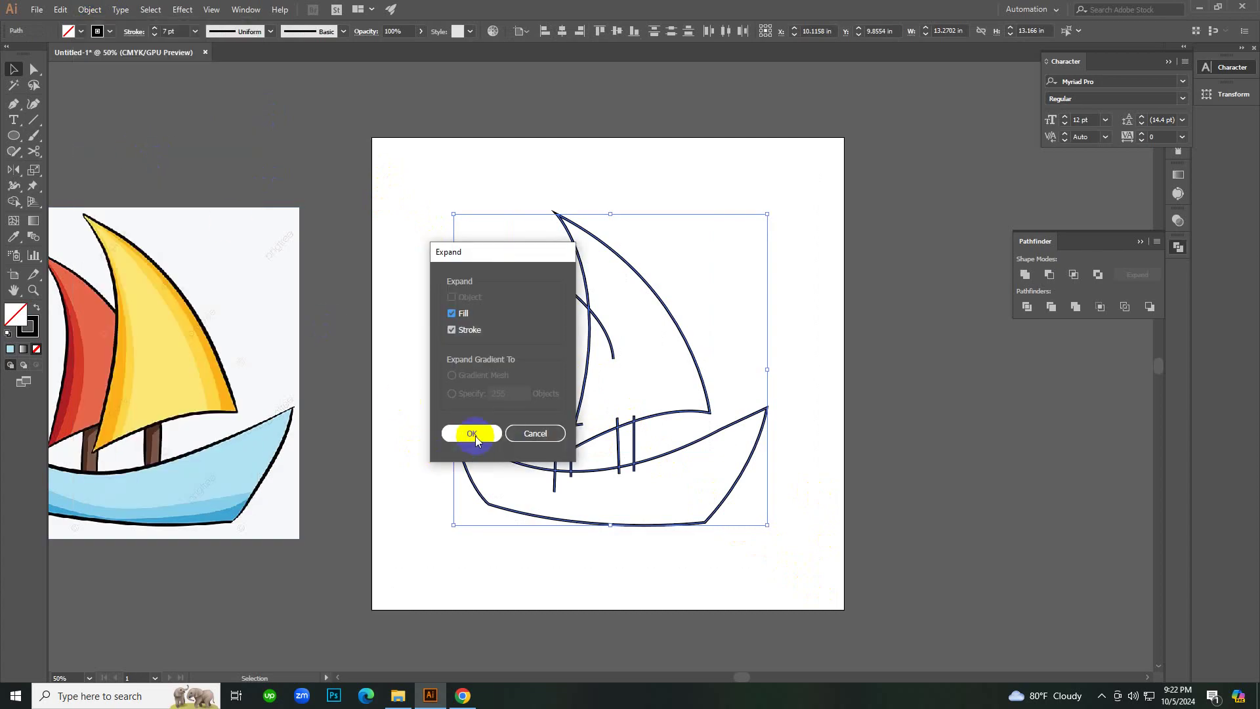
{"action": "left_click", "coordinate": [454, 333]}
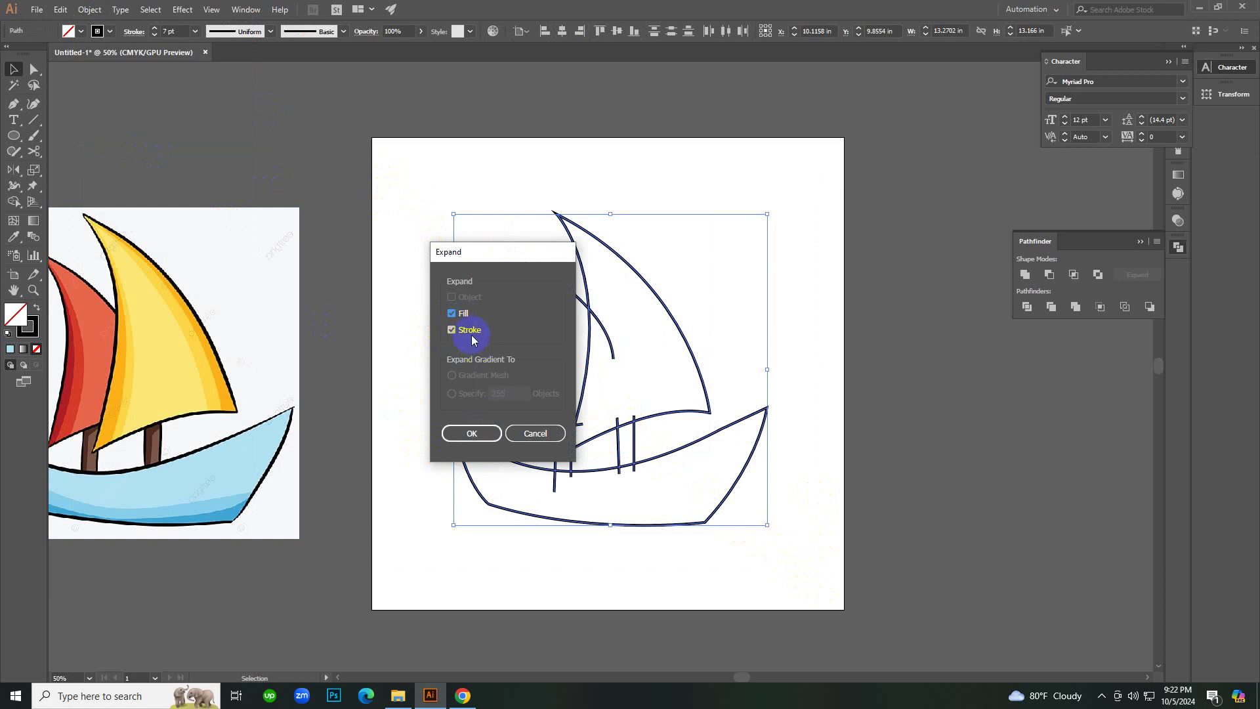
{"action": "left_click", "coordinate": [485, 433]}
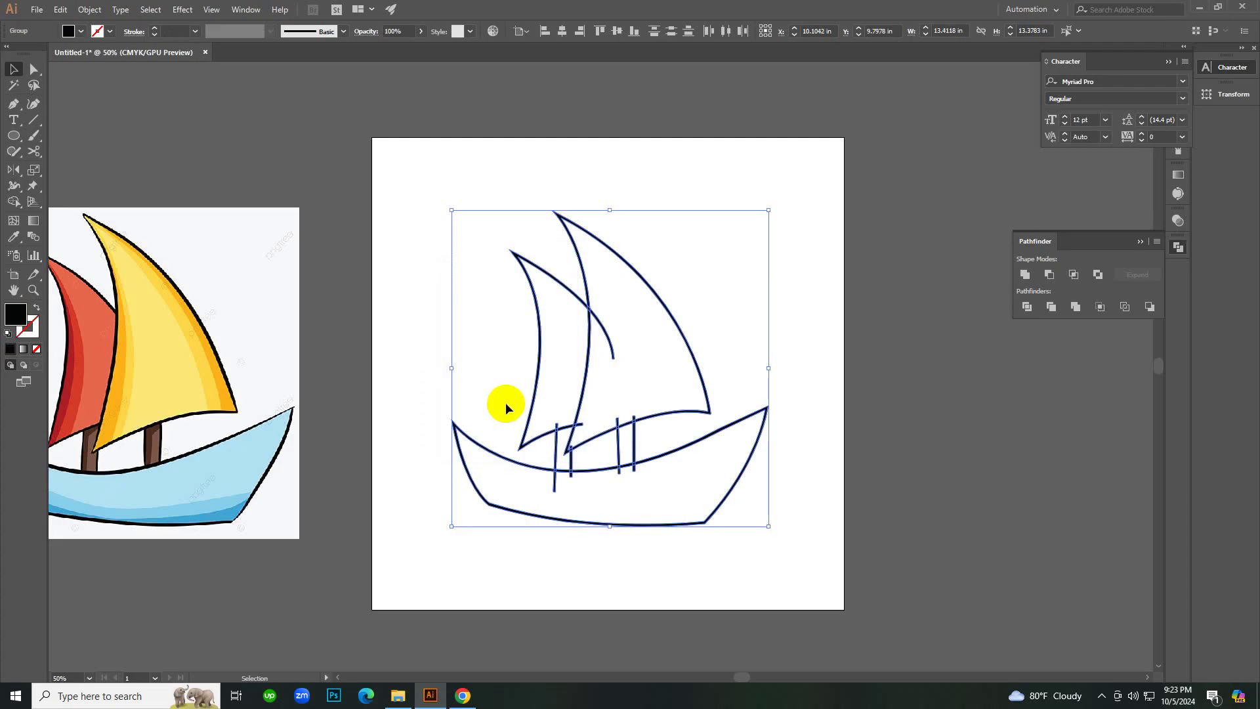
Divide the expanded boat outlines with Pathfinder and ungroup the resulting pieces.
{"action": "left_click", "coordinate": [1026, 308]}
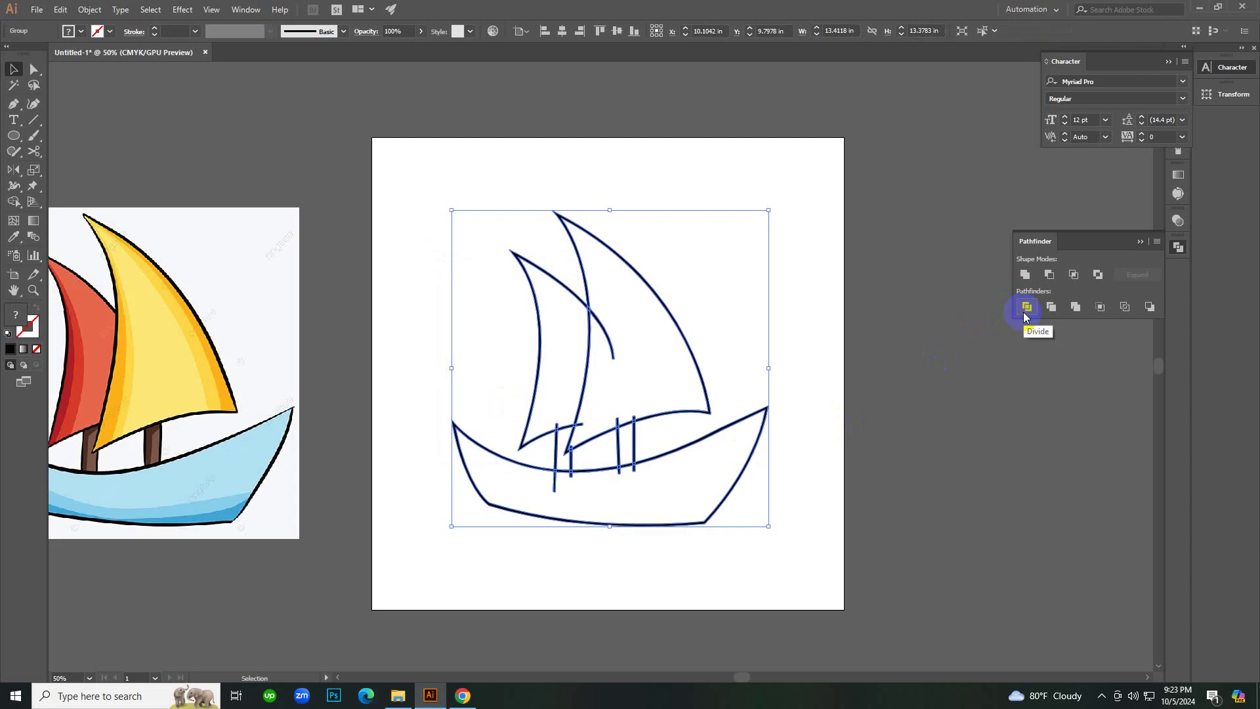
{"action": "right_click", "coordinate": [894, 340]}
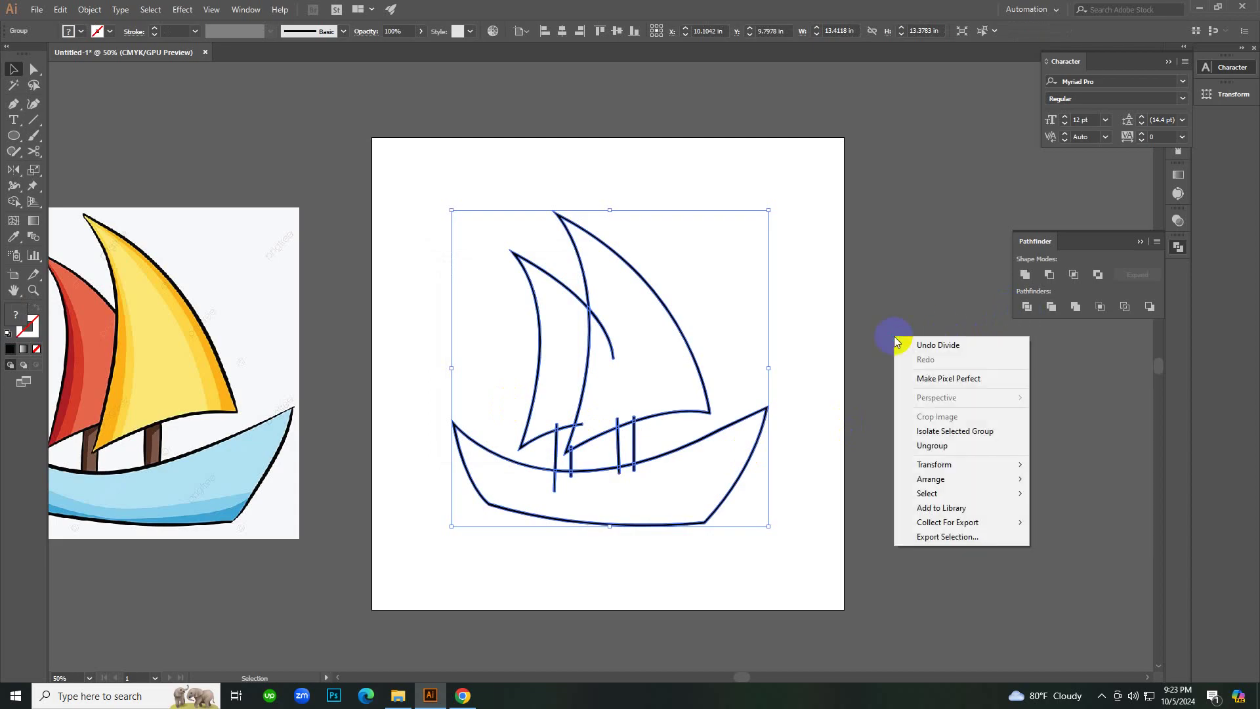
{"action": "left_click", "coordinate": [931, 446]}
{"action": "left_click", "coordinate": [937, 450]}
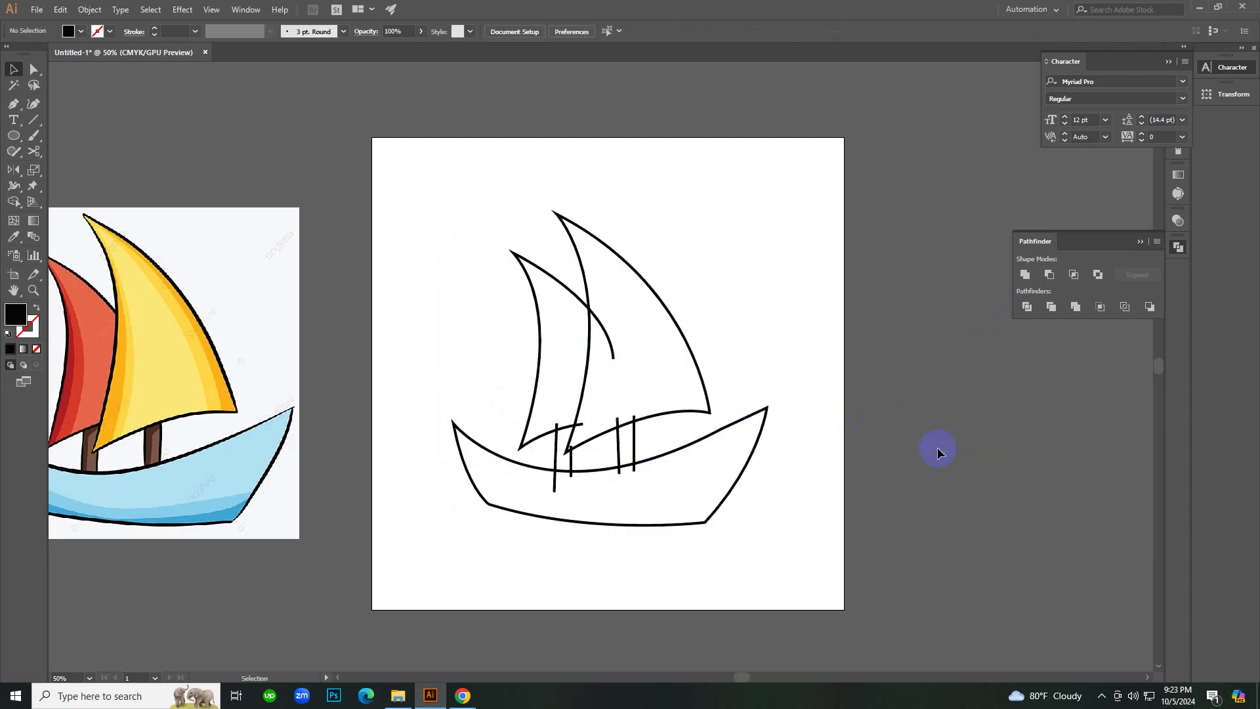
{"action": "left_click", "coordinate": [586, 438]}
{"action": "left_click", "coordinate": [520, 324]}
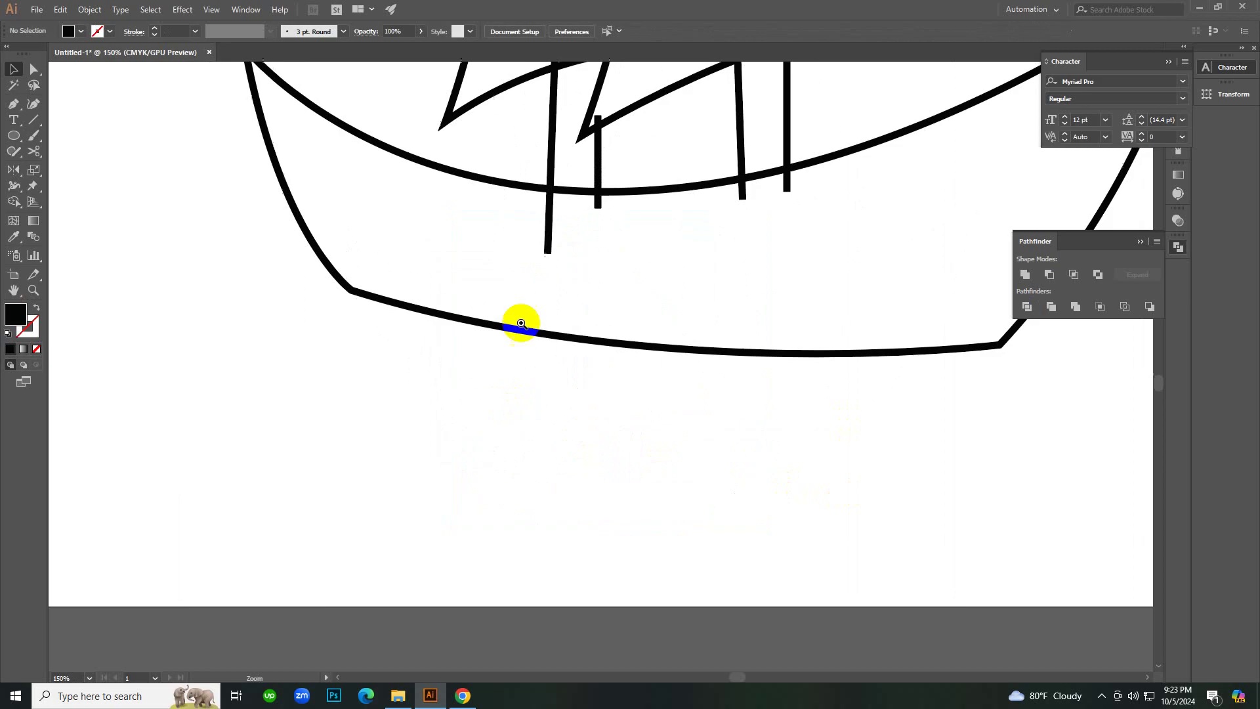
Try deleting the leftmost post's end below the hull's upper edge and shifting the unfilled hull path, and undo both changes.
{"action": "left_click", "coordinate": [557, 289]}
{"action": "left_click", "coordinate": [598, 355]}
{"action": "left_click", "coordinate": [610, 354]}
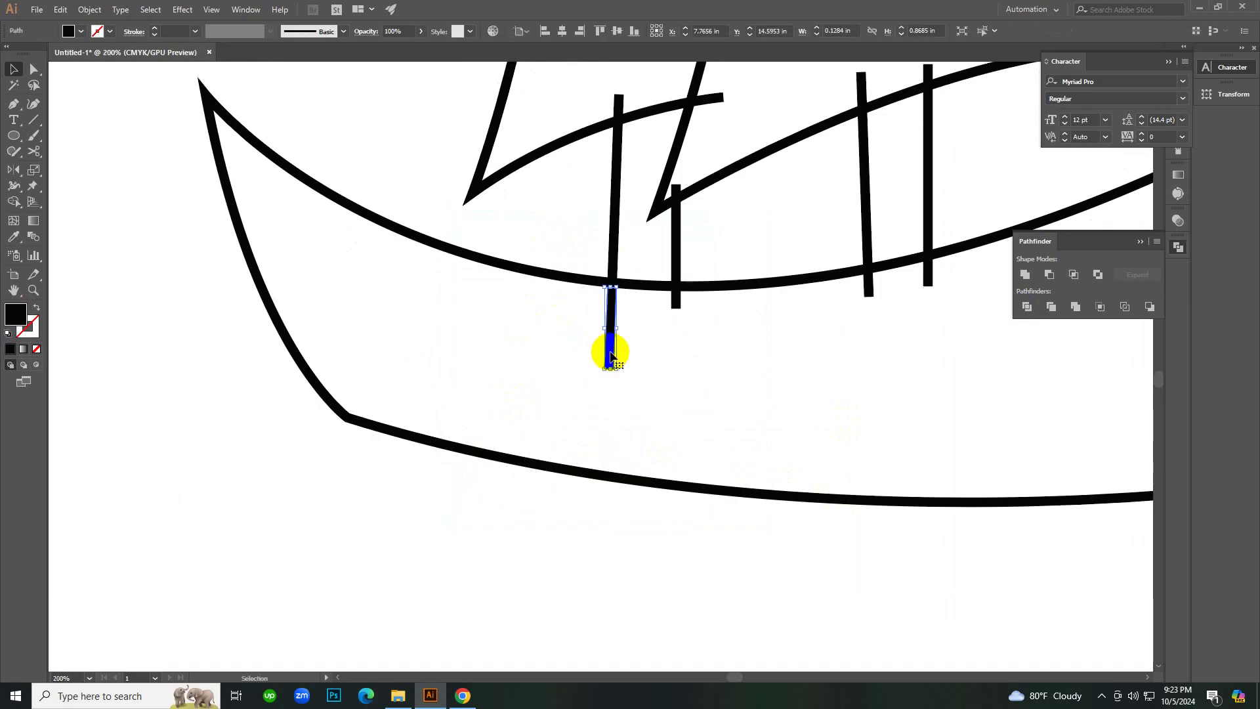
{"action": "key", "text": "Delete"}
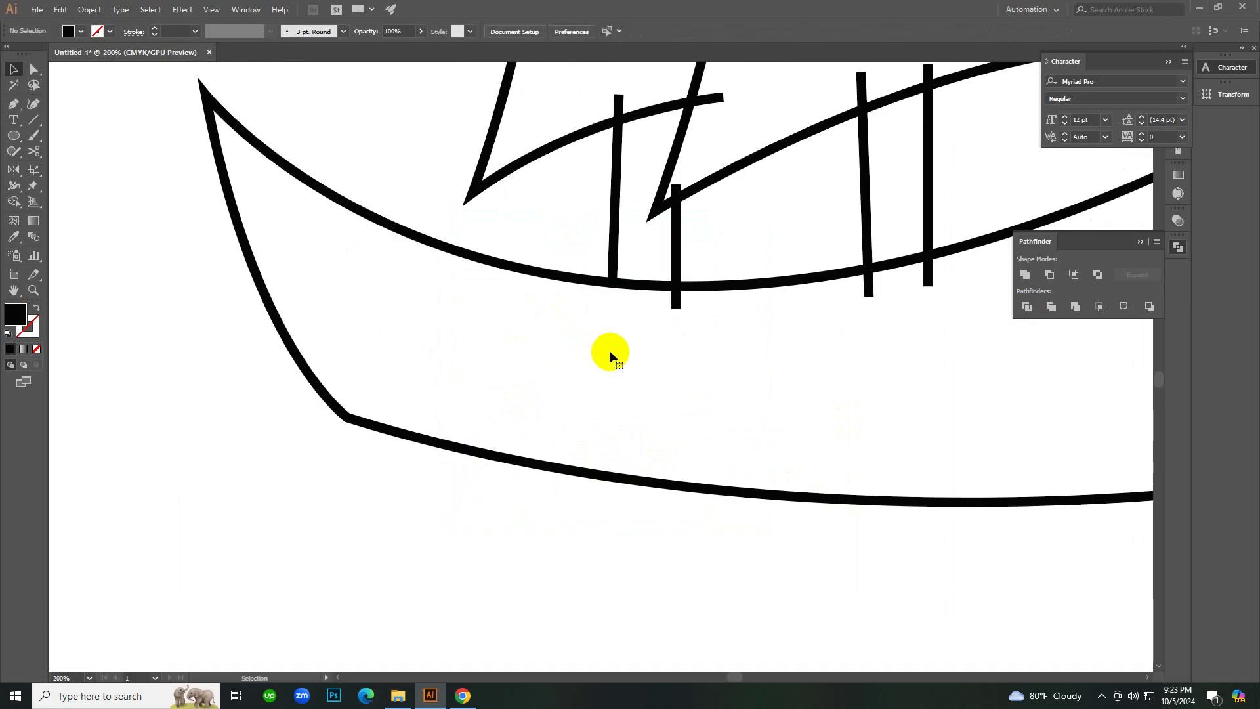
{"action": "left_click_drag", "start_coordinate": [602, 345], "coordinate": [576, 447]}
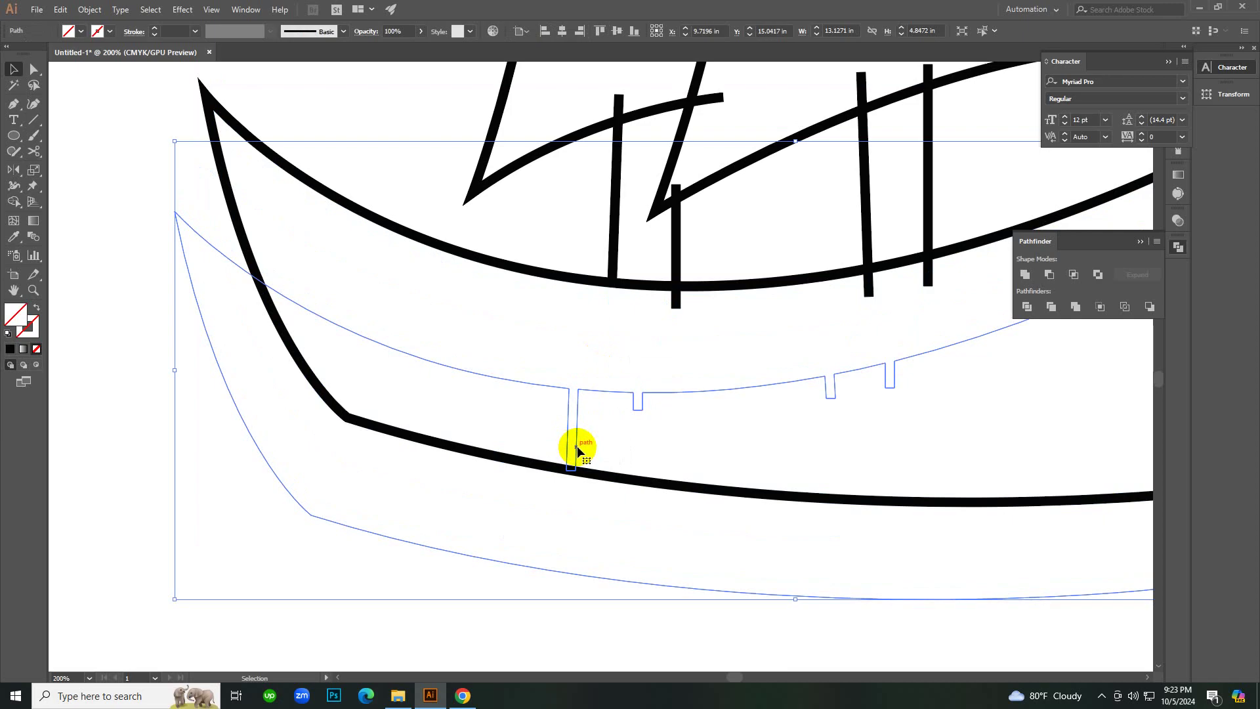
{"action": "key", "text": "ctrl+z"}
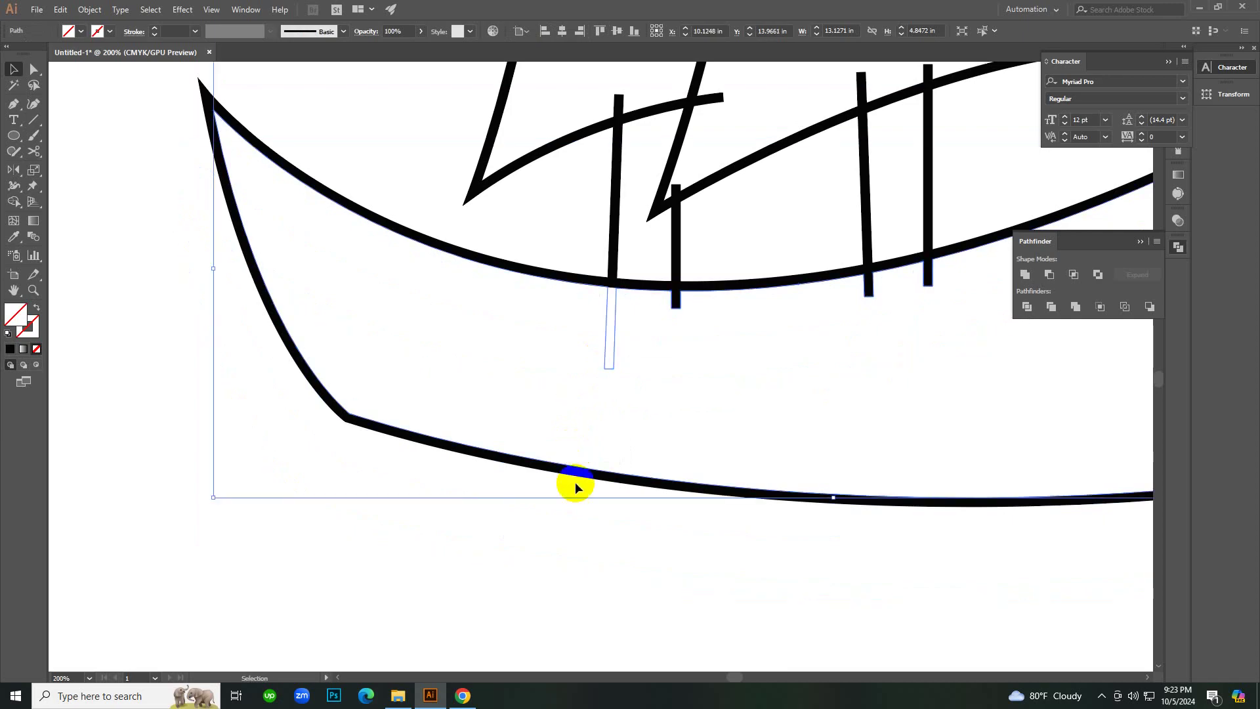
{"action": "left_click", "coordinate": [561, 536]}
{"action": "key", "text": "ctrl+z"}
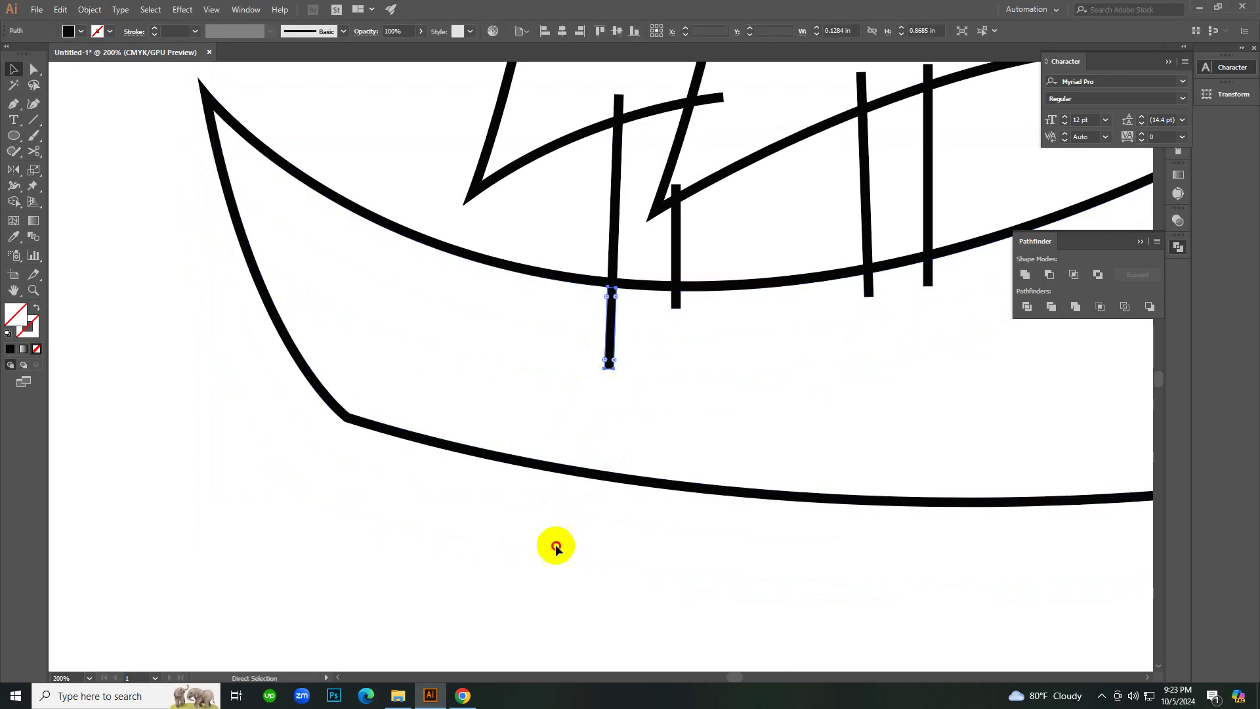
{"action": "left_click", "coordinate": [555, 545]}
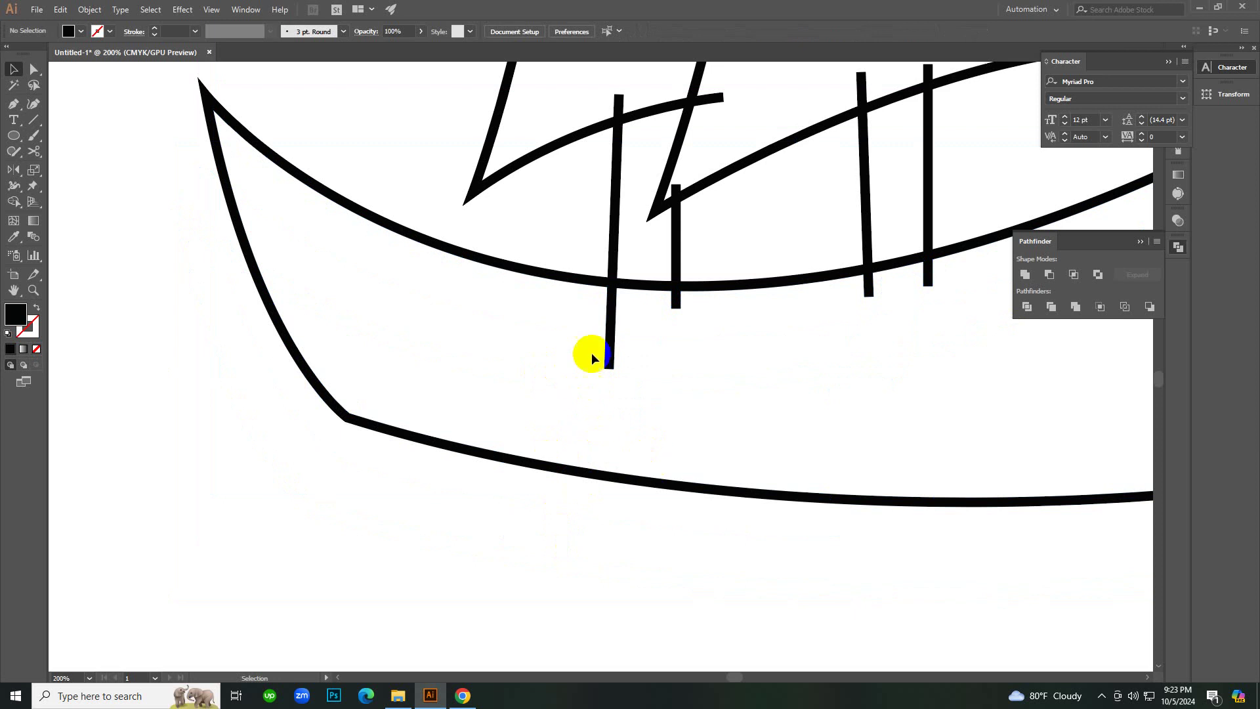
Try deleting the leftmost post's lower end and the unfilled hull path one after the other, and undo both deletions.
{"action": "left_click", "coordinate": [609, 340]}
{"action": "key", "text": "Delete"}
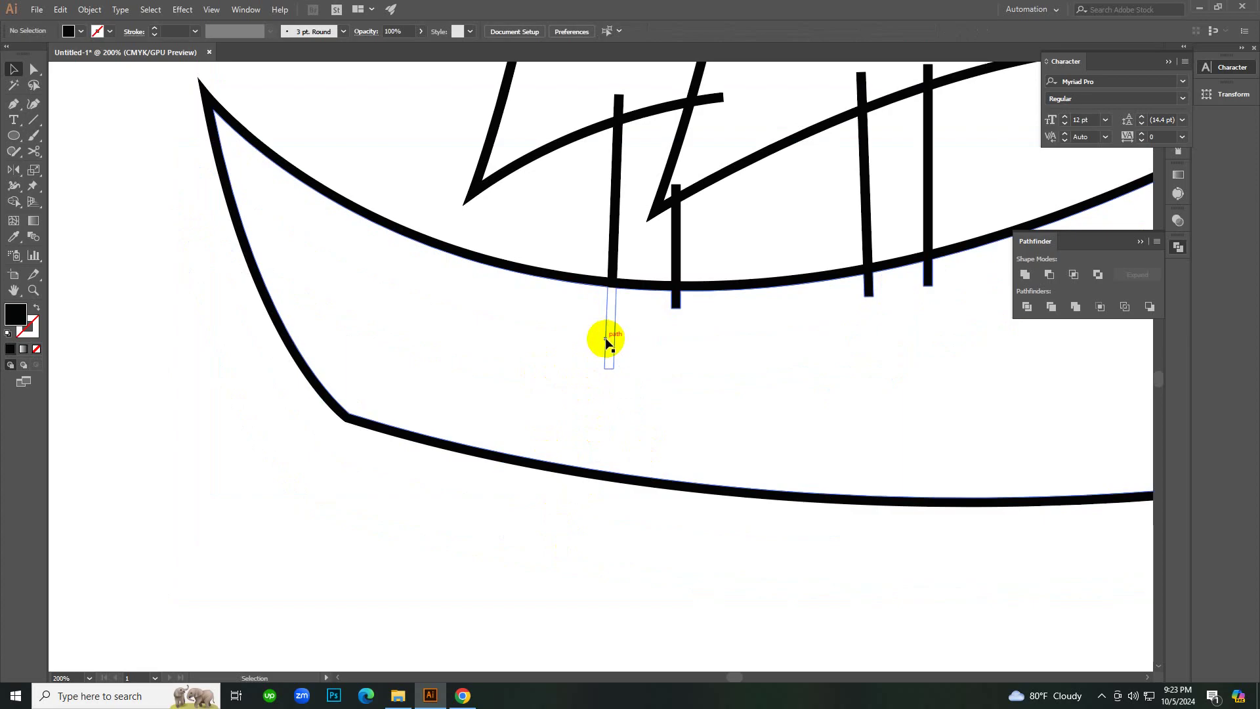
{"action": "left_click", "coordinate": [605, 339]}
{"action": "key", "text": "Delete"}
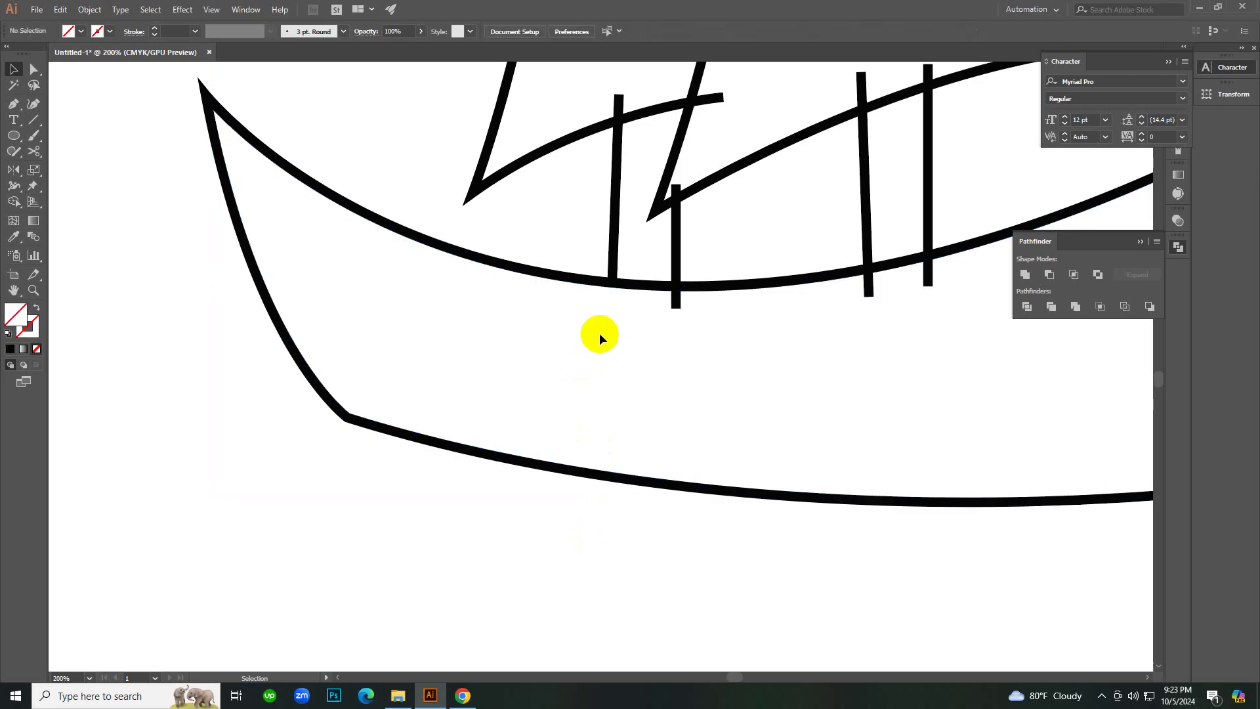
{"action": "key", "text": "ctrl+z"}
{"action": "key", "text": "ctrl+z"}
{"action": "left_click", "coordinate": [584, 557]}
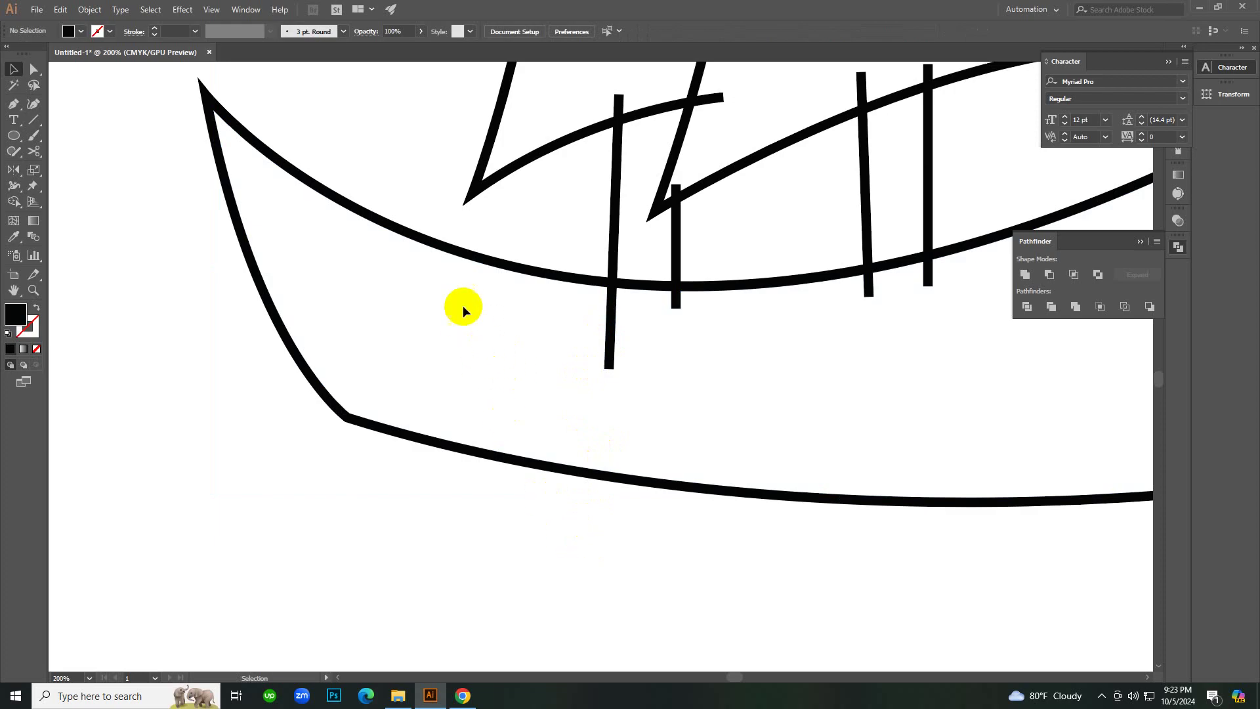
Try moving the leftmost post's lower end outside the hull and undo the move.
{"action": "left_click_drag", "start_coordinate": [544, 321], "coordinate": [618, 400]}
{"action": "left_click_drag", "start_coordinate": [719, 365], "coordinate": [781, 410]}
{"action": "left_click_drag", "start_coordinate": [885, 362], "coordinate": [956, 403]}
{"action": "left_click_drag", "start_coordinate": [606, 344], "coordinate": [309, 523]}
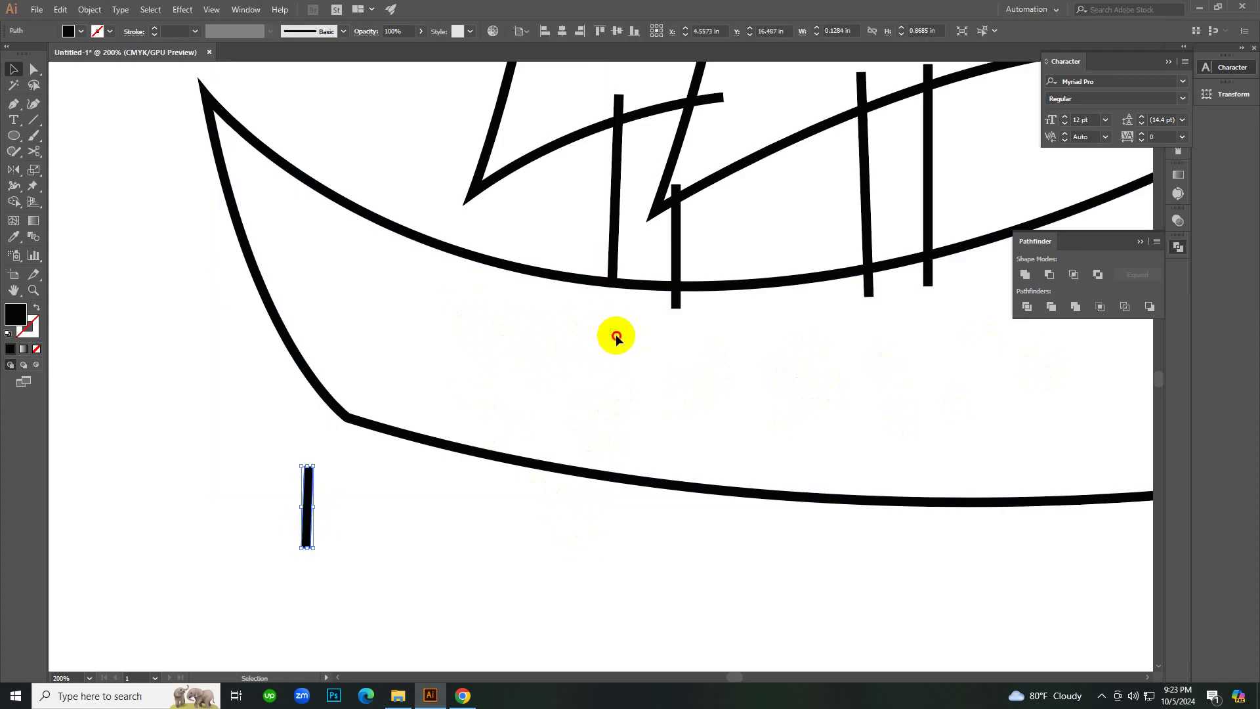
{"action": "left_click", "coordinate": [613, 339]}
{"action": "key", "text": "a"}
{"action": "key", "text": "ctrl+z"}
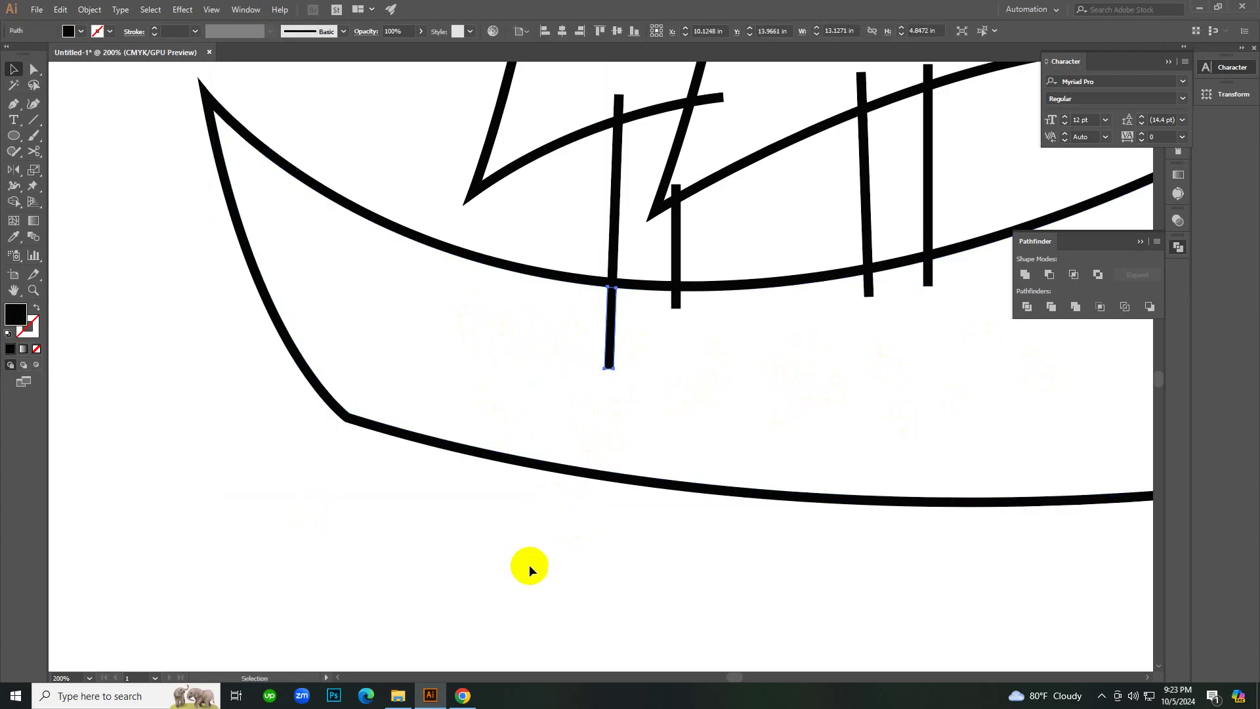
{"action": "key", "text": "v"}
{"action": "left_click", "coordinate": [534, 563]}
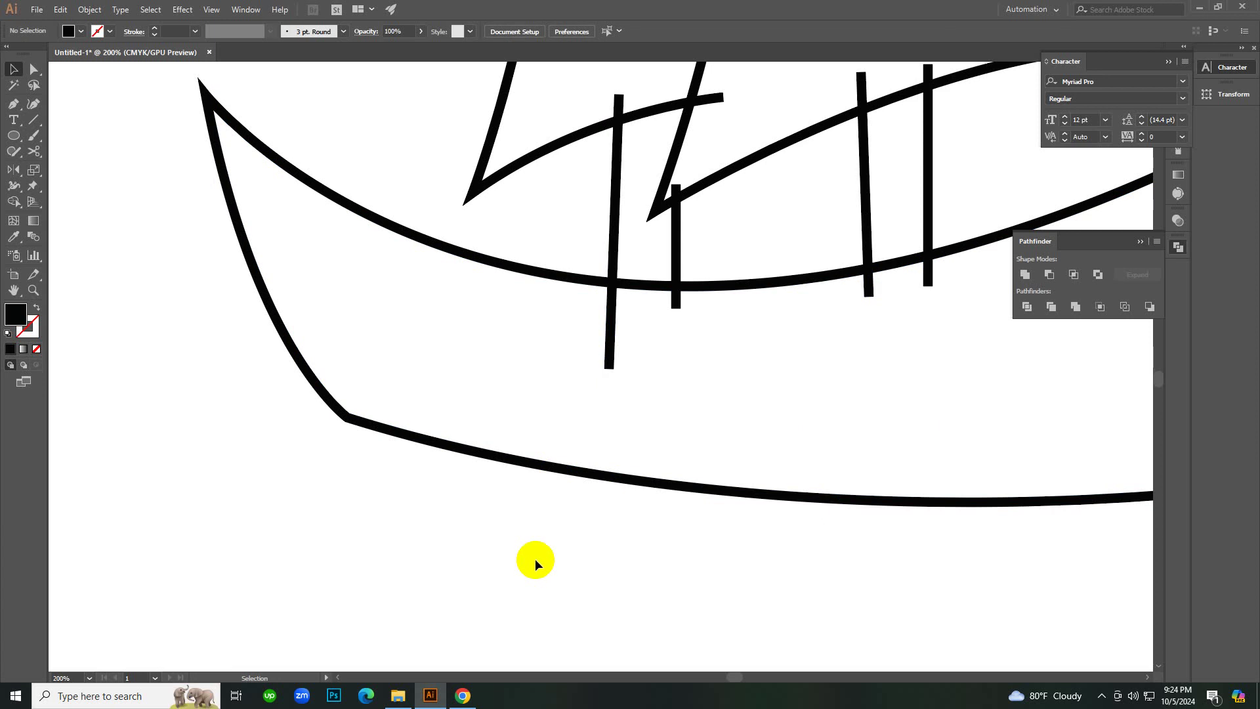
Delete the four post ends hanging below the hull's upper edge, together with the unfilled hull path.
{"action": "scroll", "coordinate": [534, 557], "scroll_direction": "up", "scroll_amount": 4}
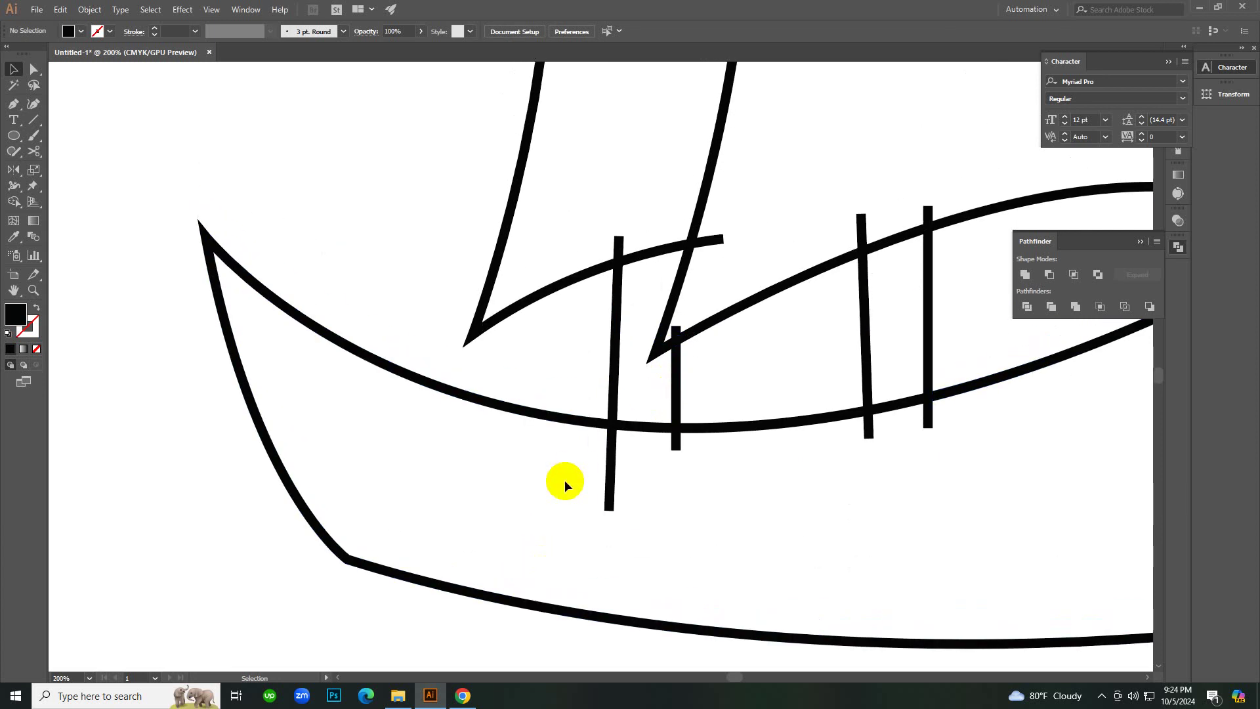
{"action": "left_click_drag", "start_coordinate": [565, 479], "coordinate": [682, 546]}
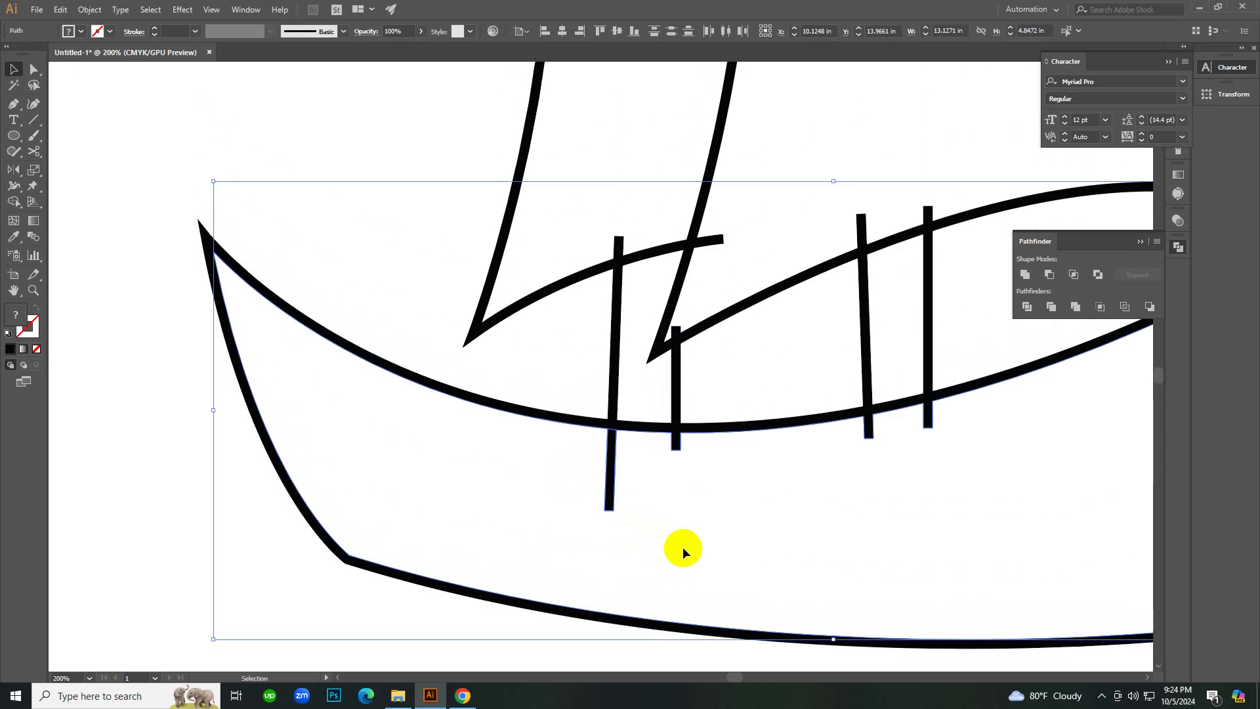
{"action": "key", "text": "Delete"}
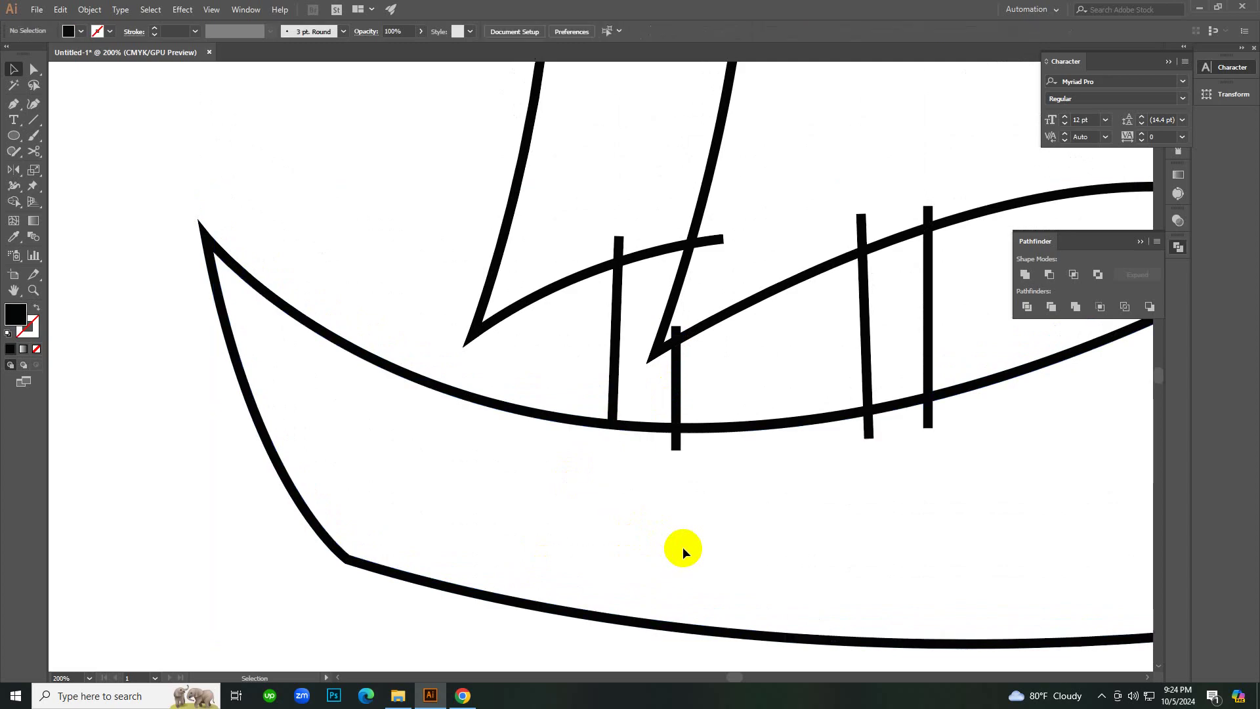
{"action": "left_click", "coordinate": [1107, 696]}
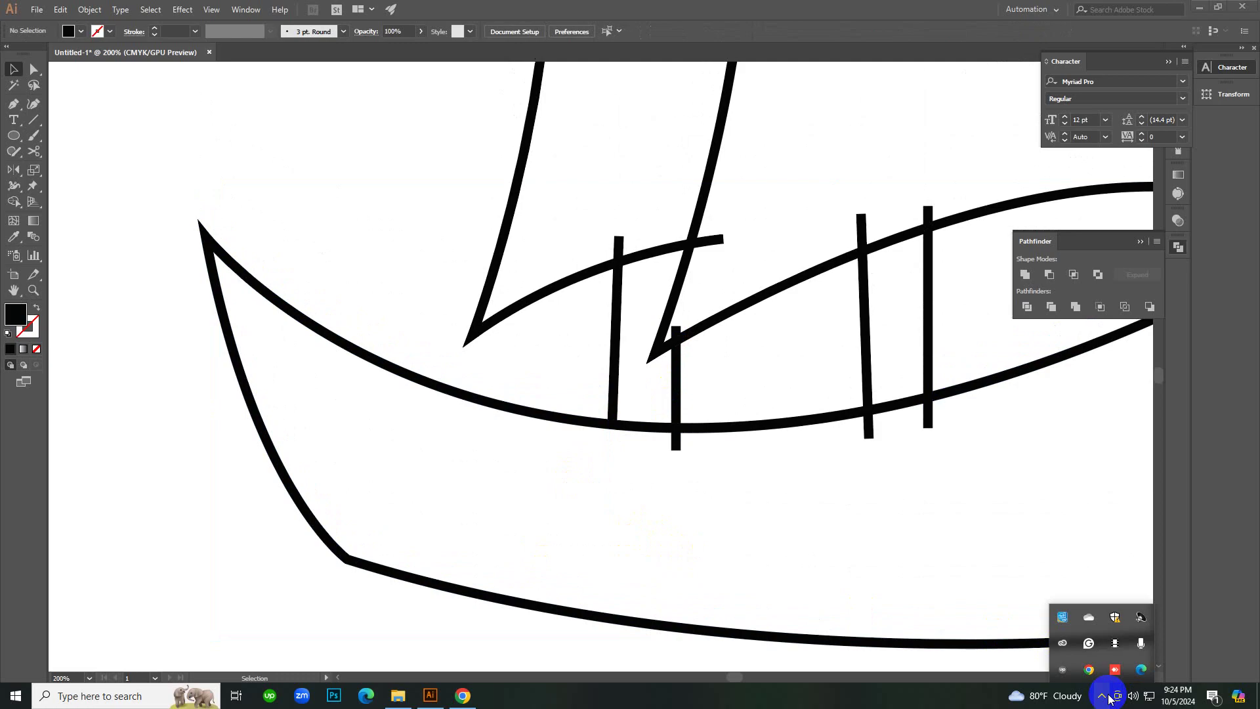
{"action": "left_click", "coordinate": [1107, 696]}
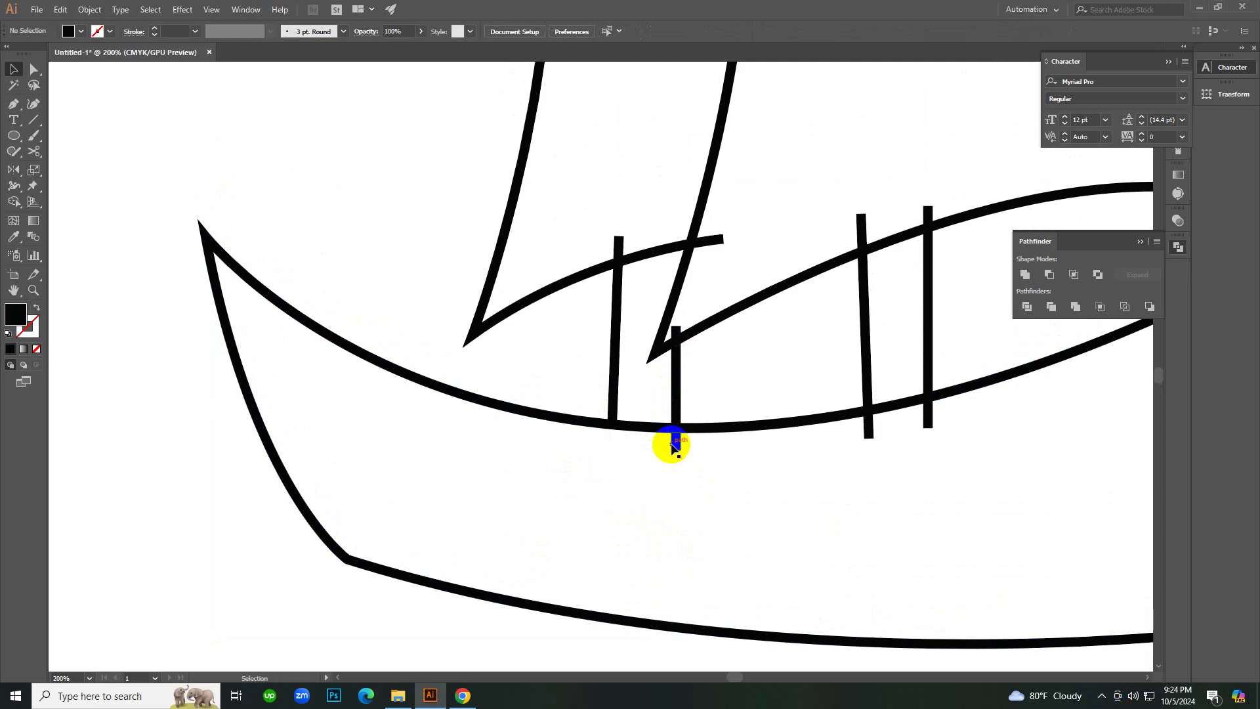
{"action": "left_click_drag", "start_coordinate": [667, 443], "coordinate": [704, 457]}
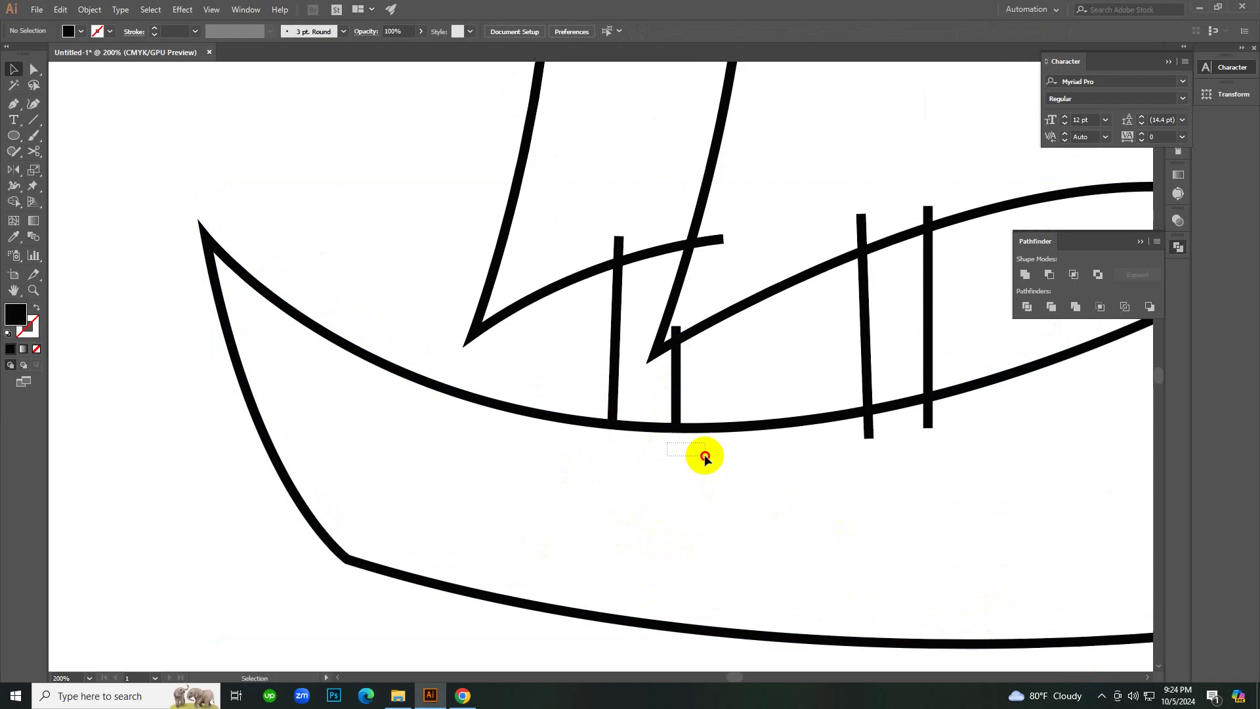
{"action": "left_click", "coordinate": [866, 435]}
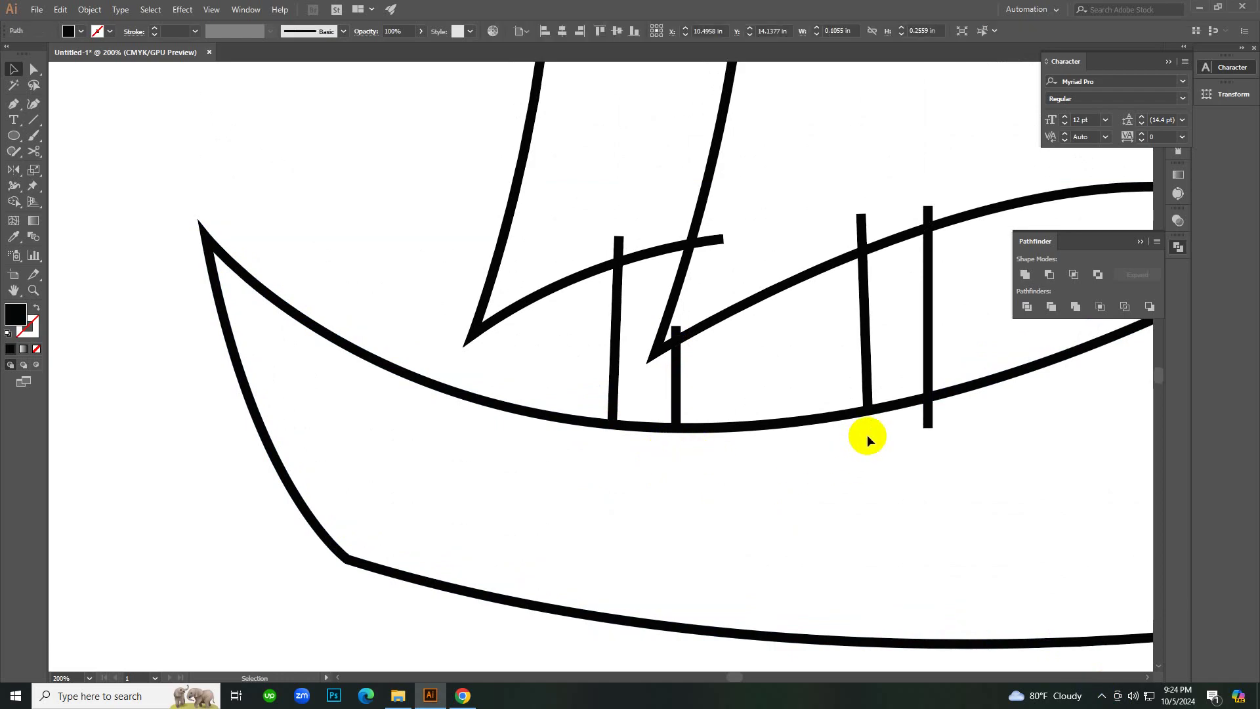
{"action": "left_click", "coordinate": [928, 413]}
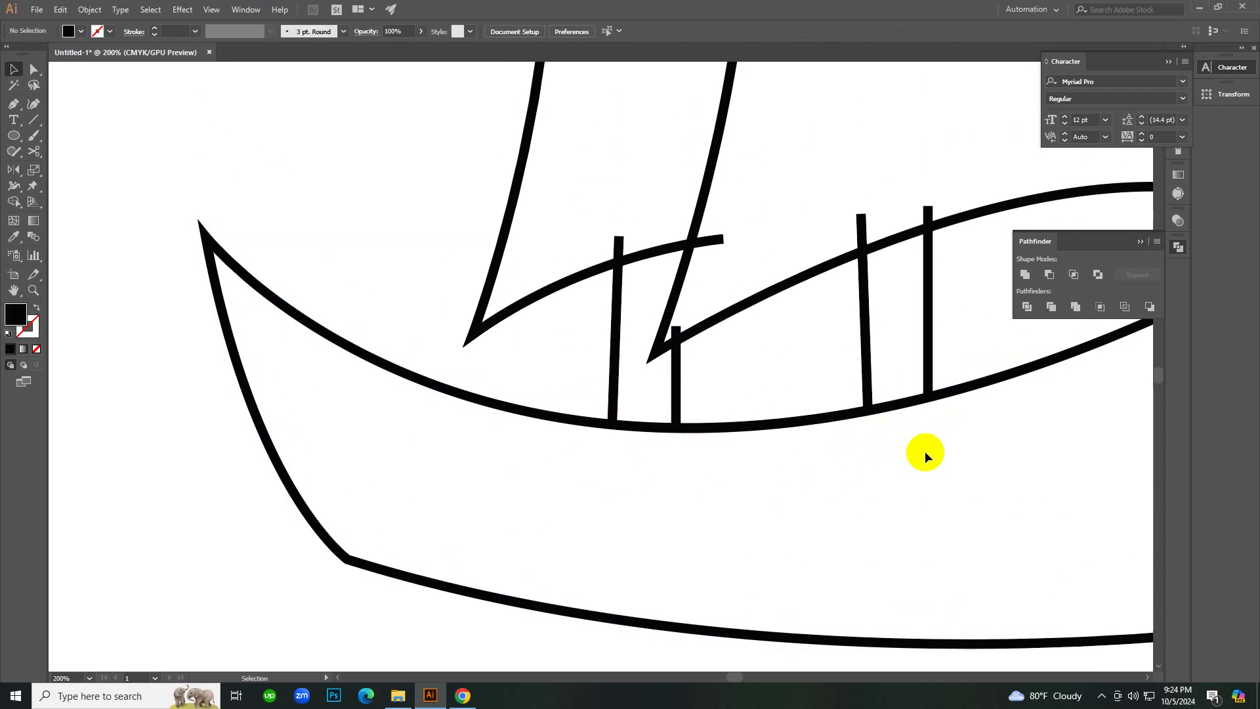
Undo the deletions of the post ends and the ungrouping of the divided boat.
{"action": "key", "text": "ctrl+z"}
{"action": "key", "text": "ctrl+z"}
{"action": "key", "text": "ctrl+z"}
{"action": "key", "text": "ctrl+z"}
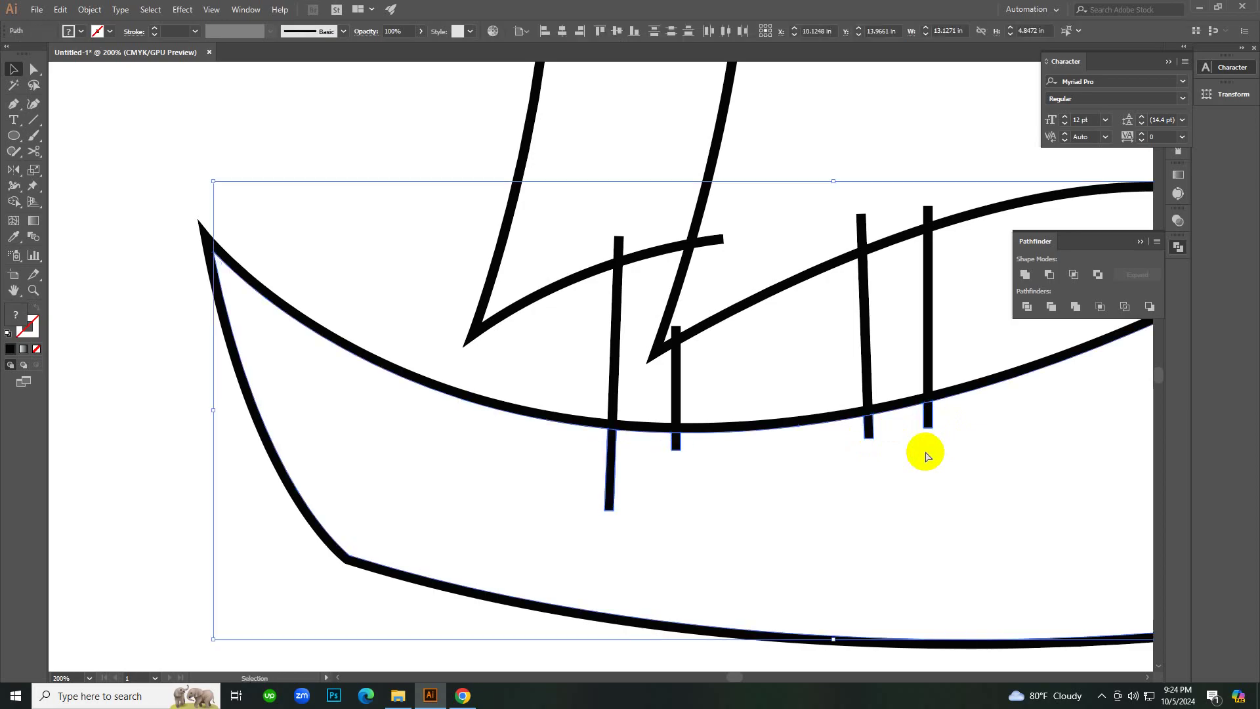
{"action": "key", "text": "ctrl+z"}
{"action": "left_click", "coordinate": [139, 519]}
Ungroup the divided boat pieces and clear the selection.
{"action": "left_click", "coordinate": [607, 427]}
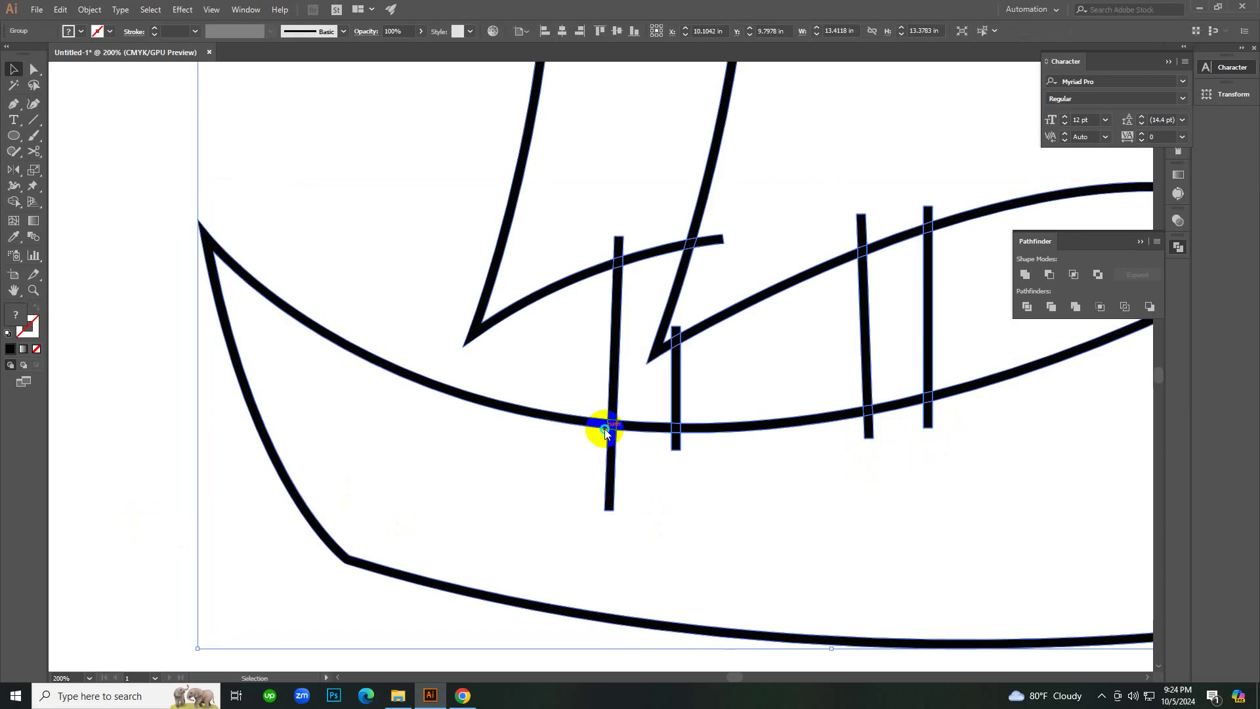
{"action": "right_click", "coordinate": [605, 430]}
{"action": "left_click", "coordinate": [601, 536]}
{"action": "left_click", "coordinate": [191, 494]}
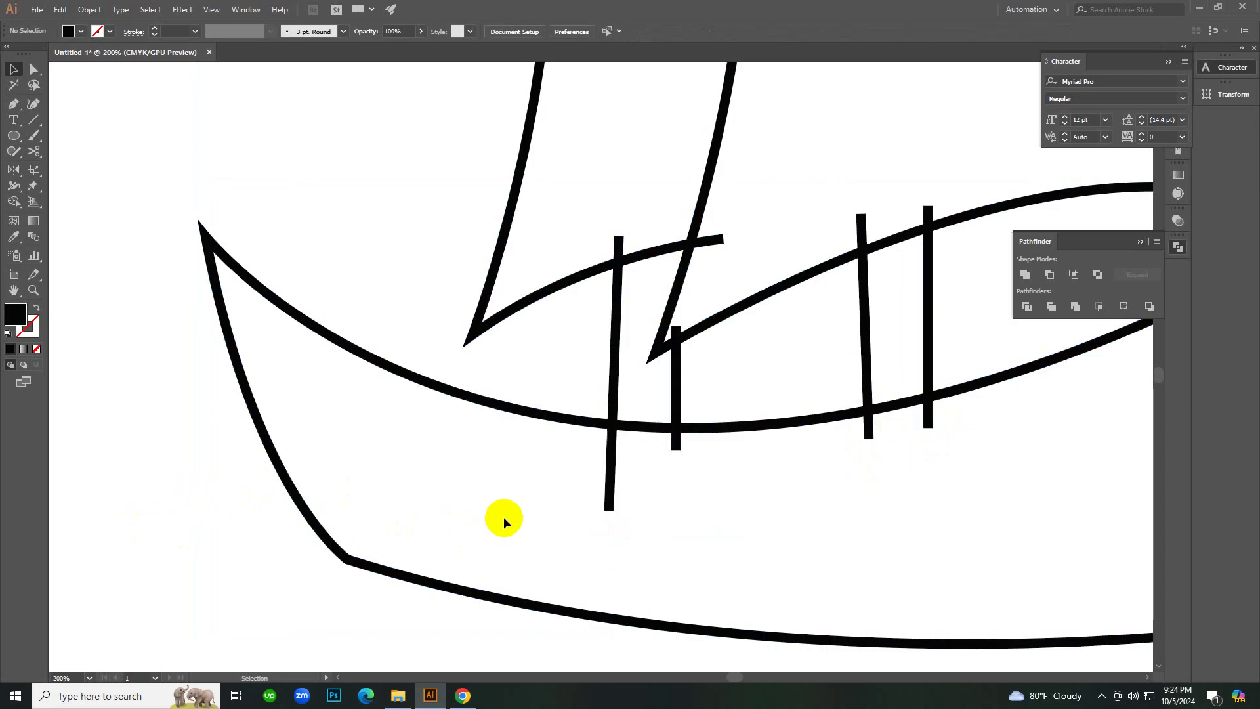
Try moving the large sail's lower edge segment and main outline to test that they are separate, and undo the moves.
{"action": "left_click", "coordinate": [774, 268], "text": "ctrl+alt"}
{"action": "left_click", "coordinate": [774, 268], "text": "ctrl+alt"}
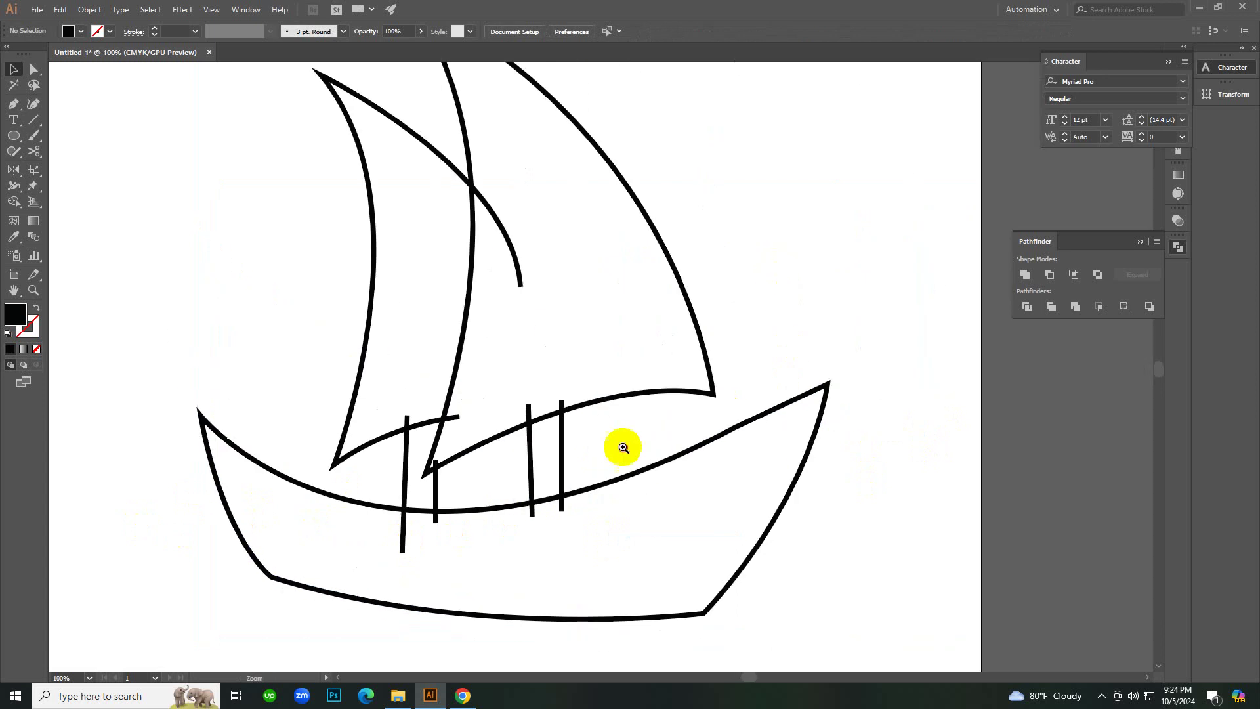
{"action": "left_click", "coordinate": [623, 447], "text": "ctrl"}
{"action": "left_click", "coordinate": [622, 447], "text": "ctrl"}
{"action": "left_click", "coordinate": [428, 384], "text": "ctrl"}
{"action": "left_click", "coordinate": [523, 377], "text": "ctrl"}
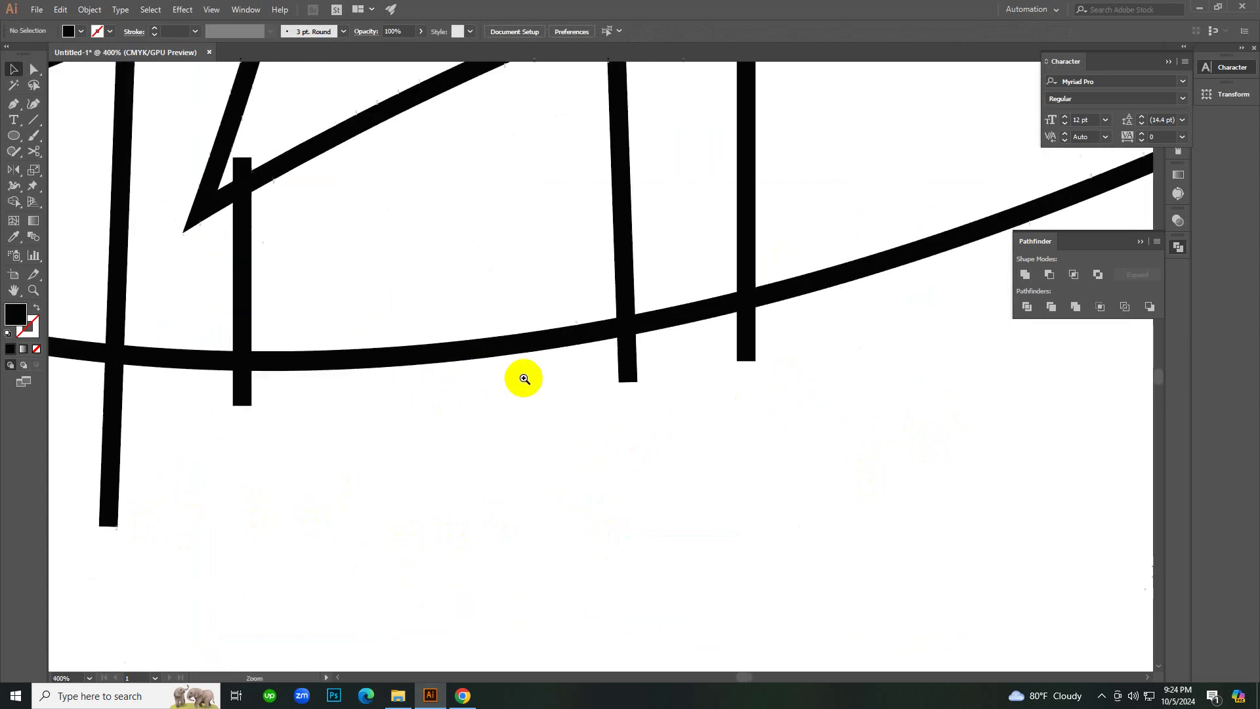
{"action": "left_click", "coordinate": [541, 349], "text": "ctrl+alt"}
{"action": "left_click", "coordinate": [540, 350], "text": "ctrl+alt"}
{"action": "left_click", "coordinate": [541, 349], "text": "ctrl+alt"}
{"action": "left_click_drag", "start_coordinate": [622, 295], "coordinate": [670, 355]}
{"action": "left_click_drag", "start_coordinate": [848, 221], "coordinate": [866, 280]}
{"action": "right_click", "coordinate": [830, 196]}
{"action": "left_click", "coordinate": [845, 204]}
{"action": "right_click", "coordinate": [841, 275]}
{"action": "left_click", "coordinate": [856, 279]}
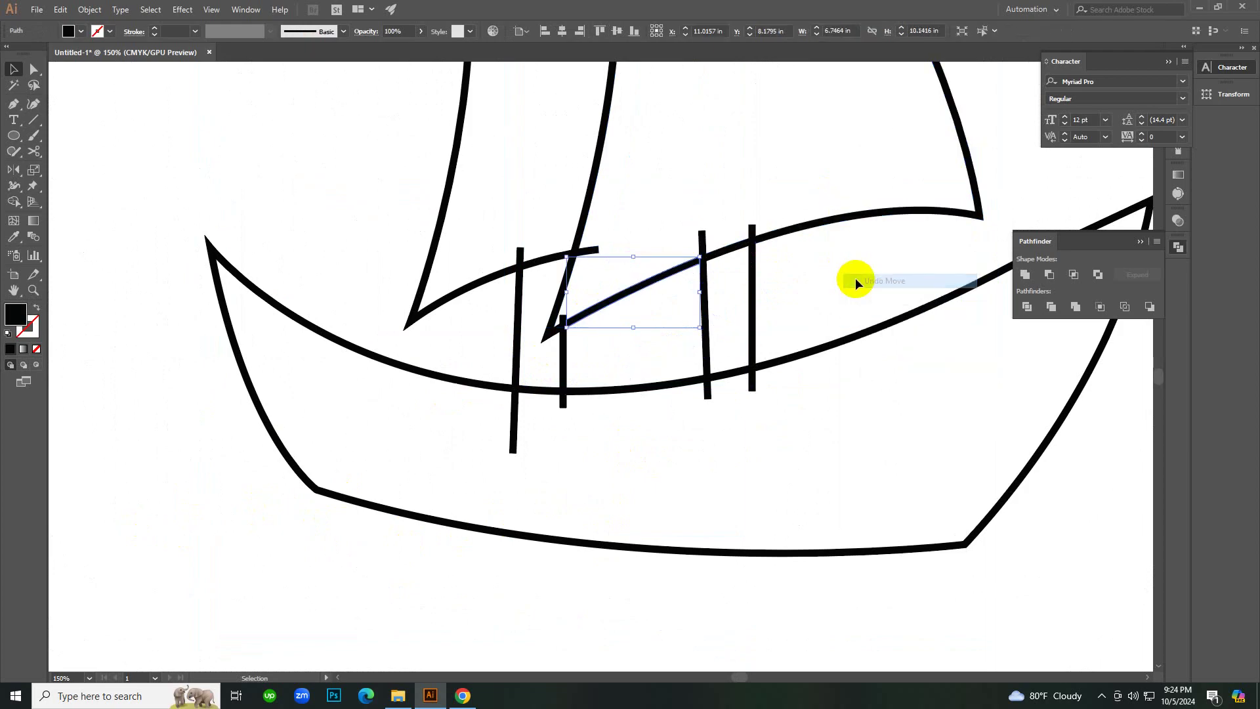
{"action": "left_click", "coordinate": [856, 279]}
{"action": "left_click_drag", "start_coordinate": [837, 217], "coordinate": [856, 257]}
{"action": "right_click", "coordinate": [844, 239]}
{"action": "left_click", "coordinate": [857, 244]}
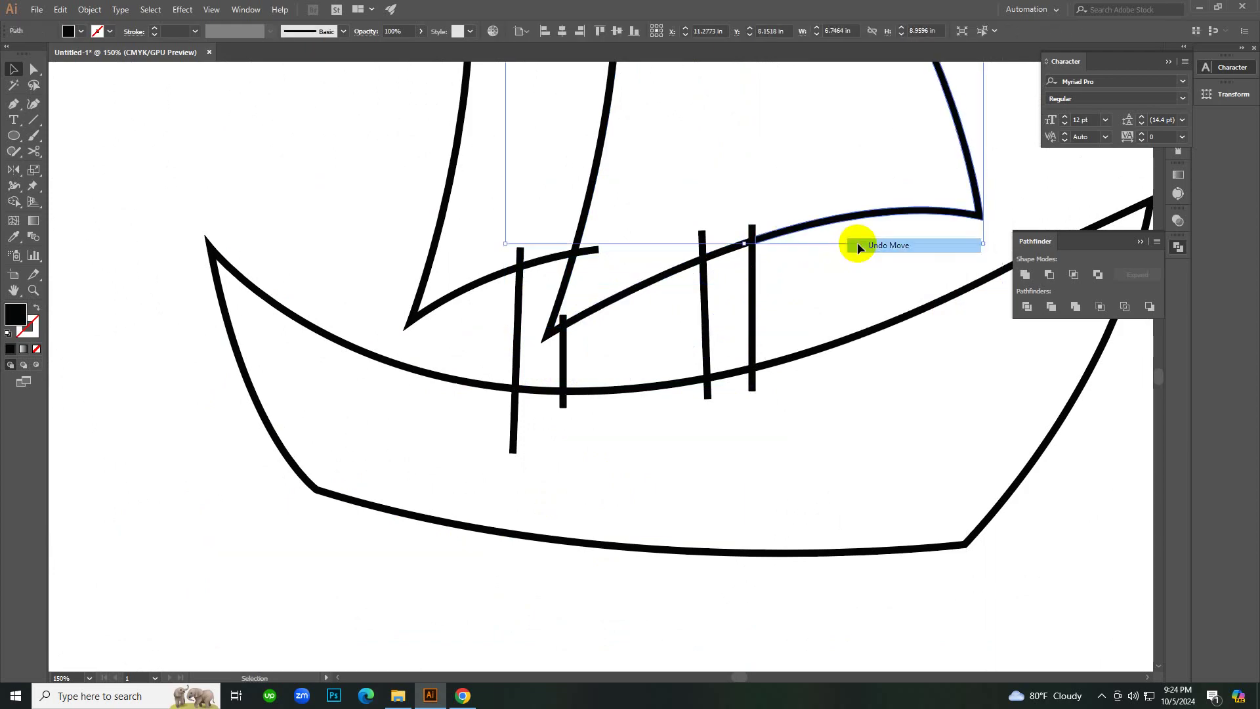
{"action": "left_click", "coordinate": [859, 277]}
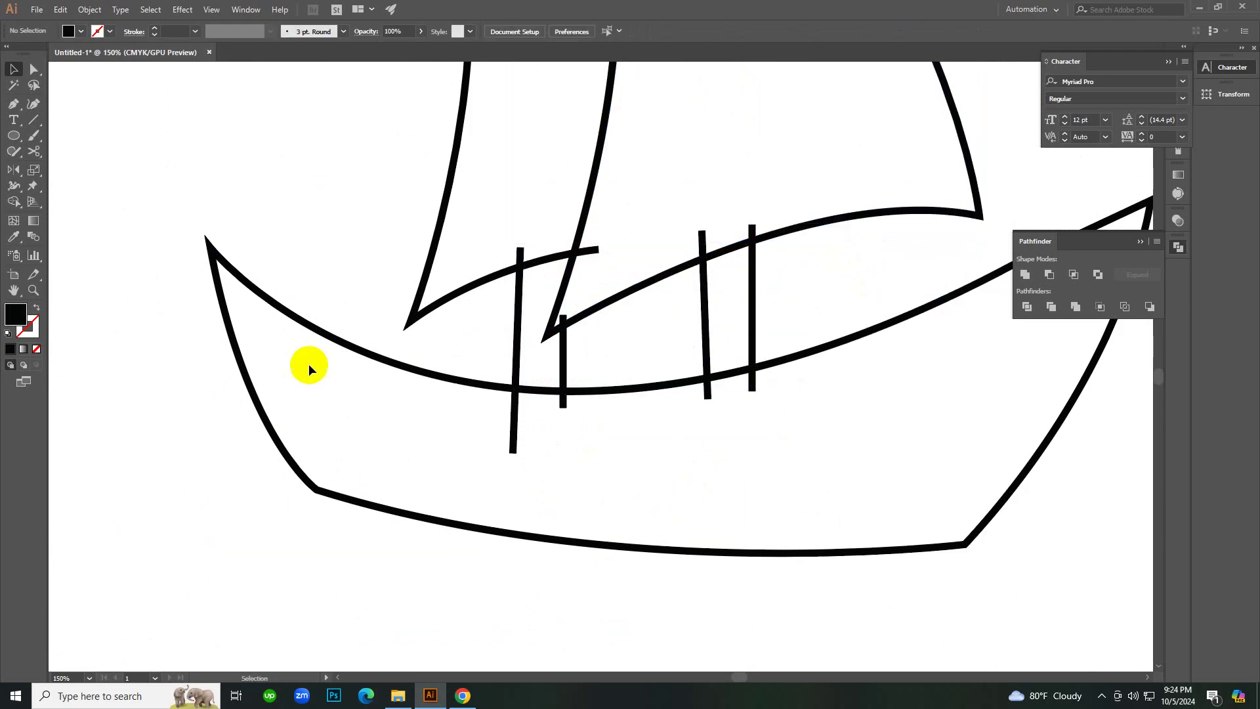
Try deleting only the leftmost post's end below the hull's upper edge and undo the deletion.
{"action": "key", "text": "ctrl+minus"}
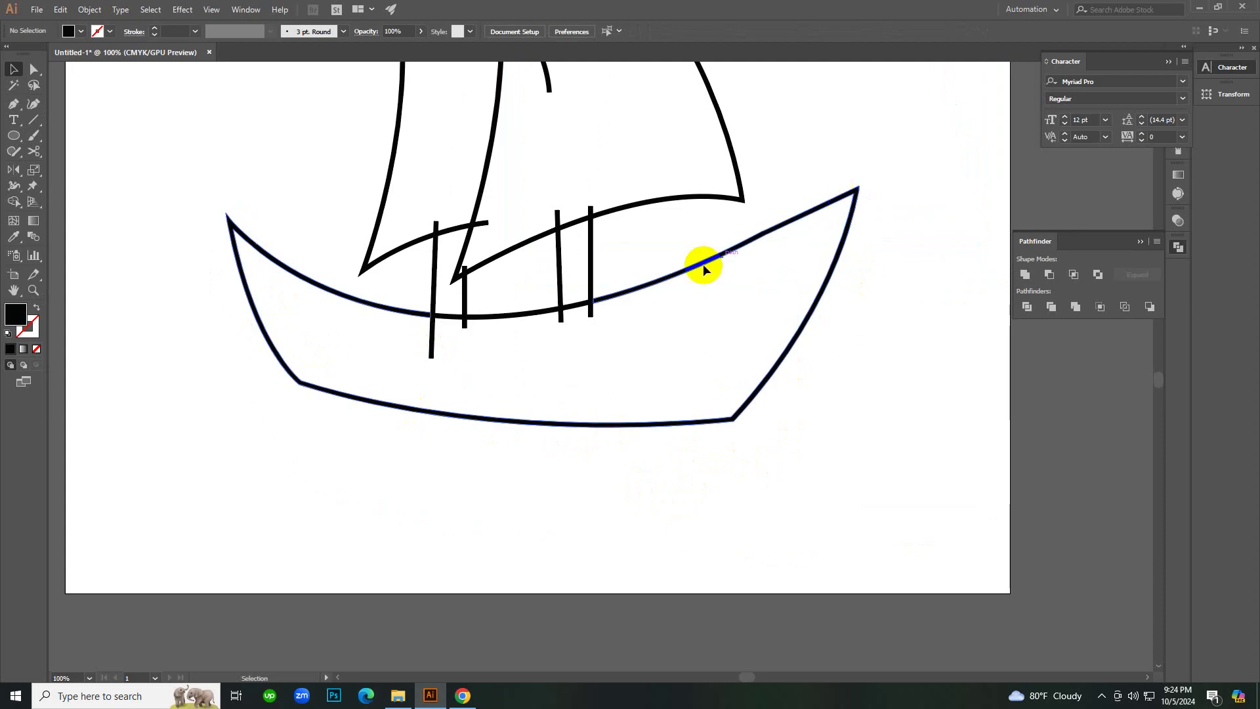
{"action": "key", "text": "ctrl+space"}
{"action": "left_click_drag", "start_coordinate": [551, 289], "coordinate": [540, 391]}
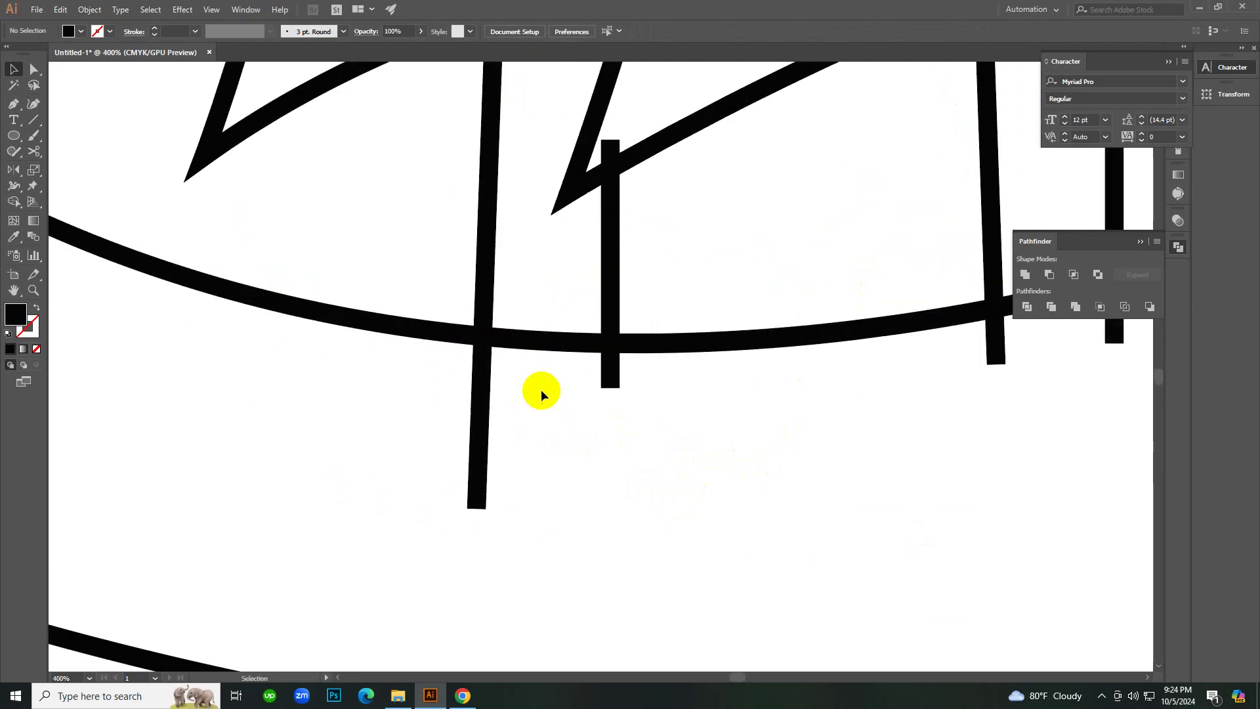
{"action": "left_click", "coordinate": [471, 481]}
{"action": "key", "text": "Delete"}
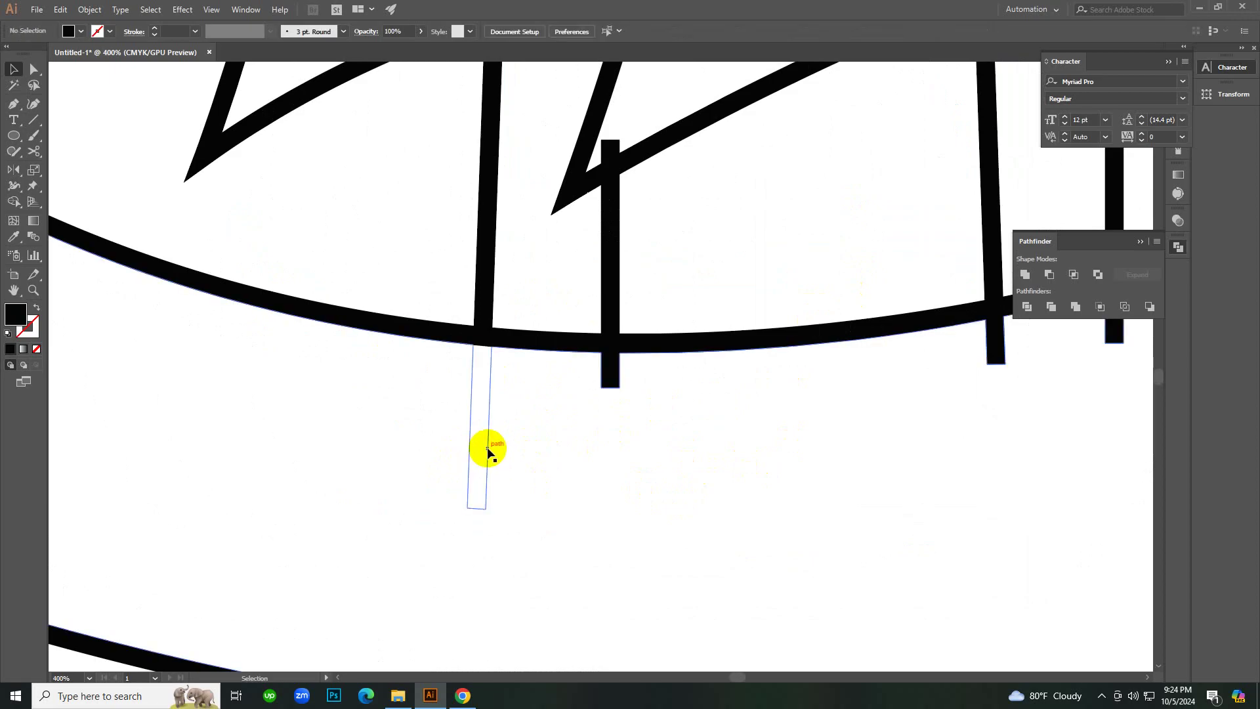
{"action": "key", "text": "ctrl+z"}
{"action": "left_click", "coordinate": [262, 435]}
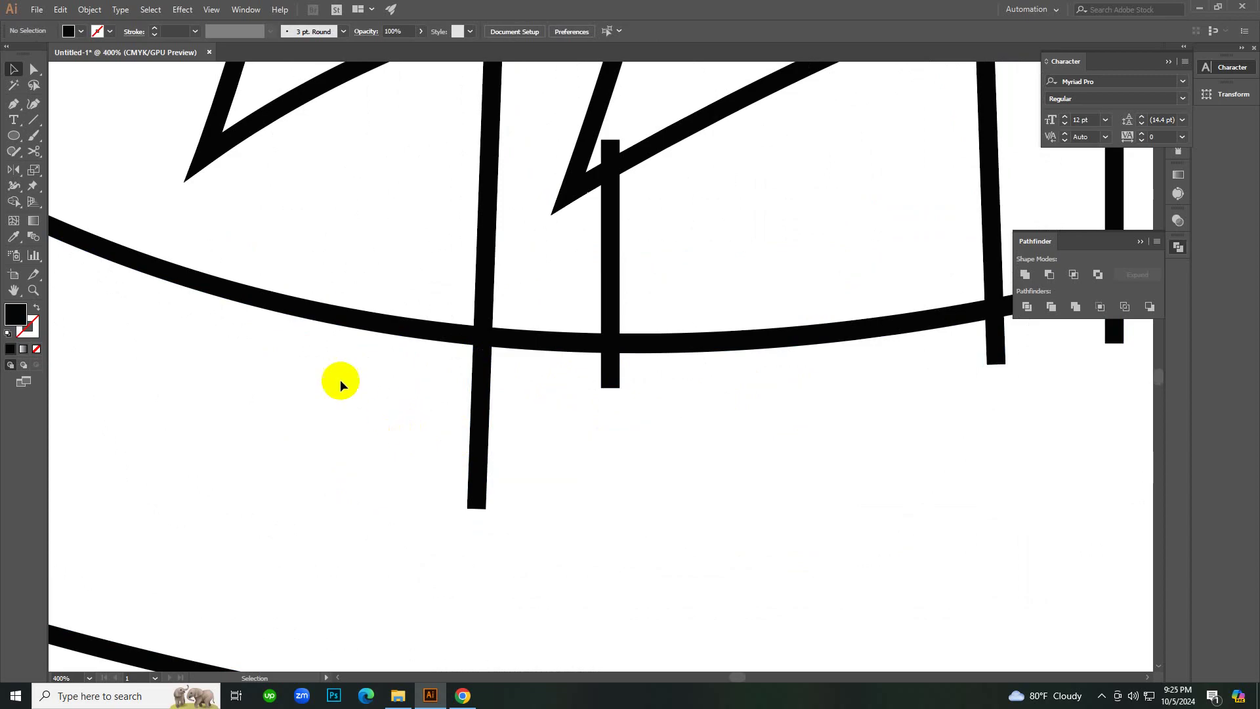
Delete the leftmost post's end below the hull's upper edge together with the unfilled hull path.
{"action": "left_click_drag", "start_coordinate": [332, 431], "coordinate": [552, 527]}
{"action": "left_click_drag", "start_coordinate": [376, 427], "coordinate": [553, 504]}
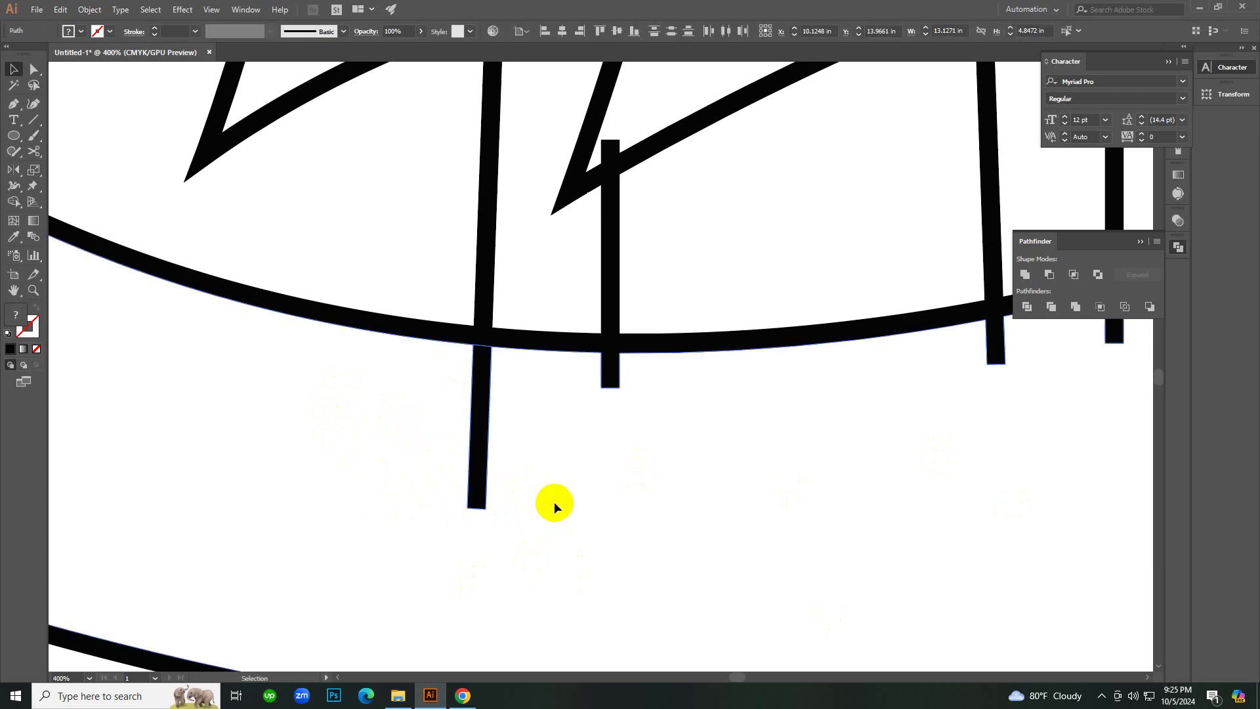
{"action": "left_click", "coordinate": [474, 468]}
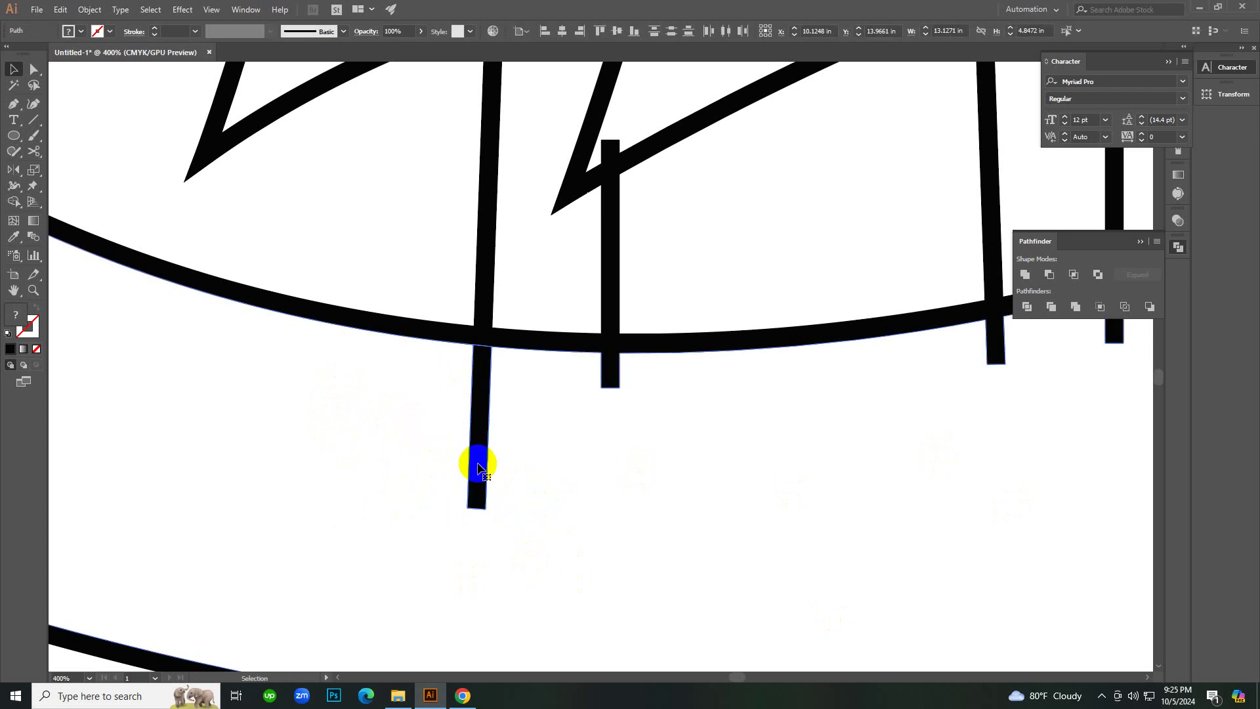
{"action": "key", "text": "Delete"}
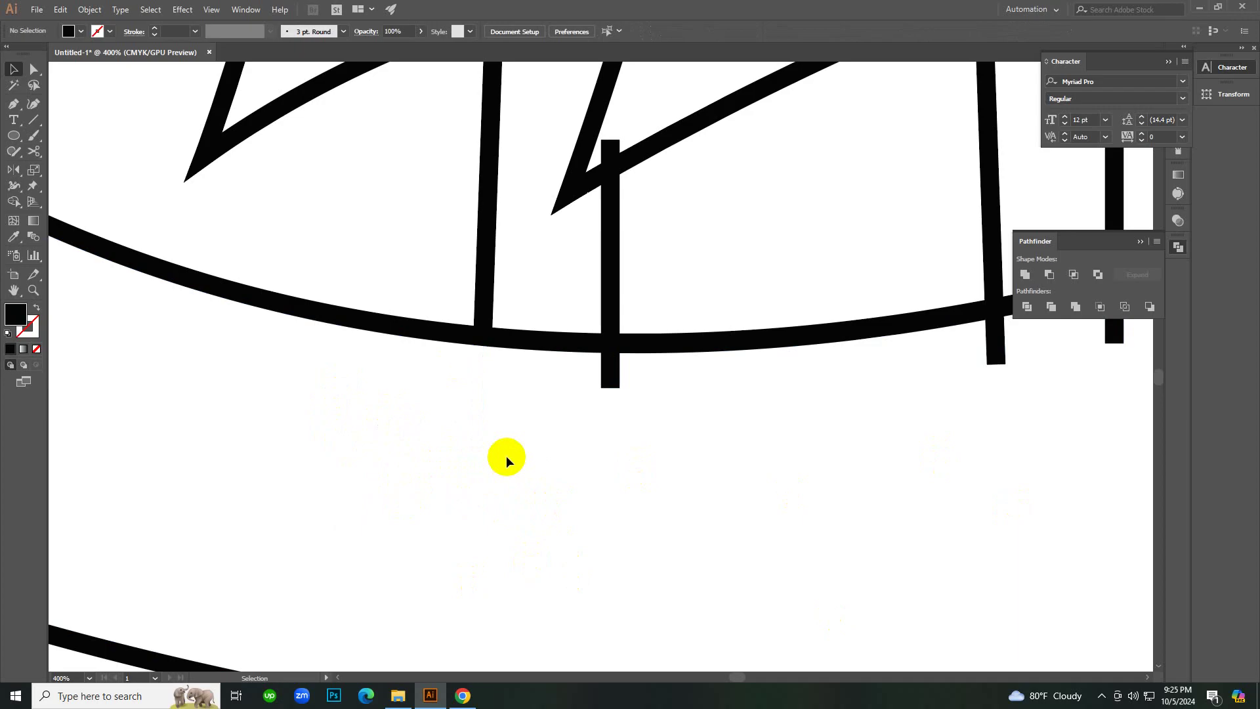
Try moving and deleting the second post's end below the hull's upper edge, and undo these edits along with the leftmost post's end deletion.
{"action": "left_click", "coordinate": [612, 380]}
{"action": "left_click_drag", "start_coordinate": [603, 369], "coordinate": [533, 514]}
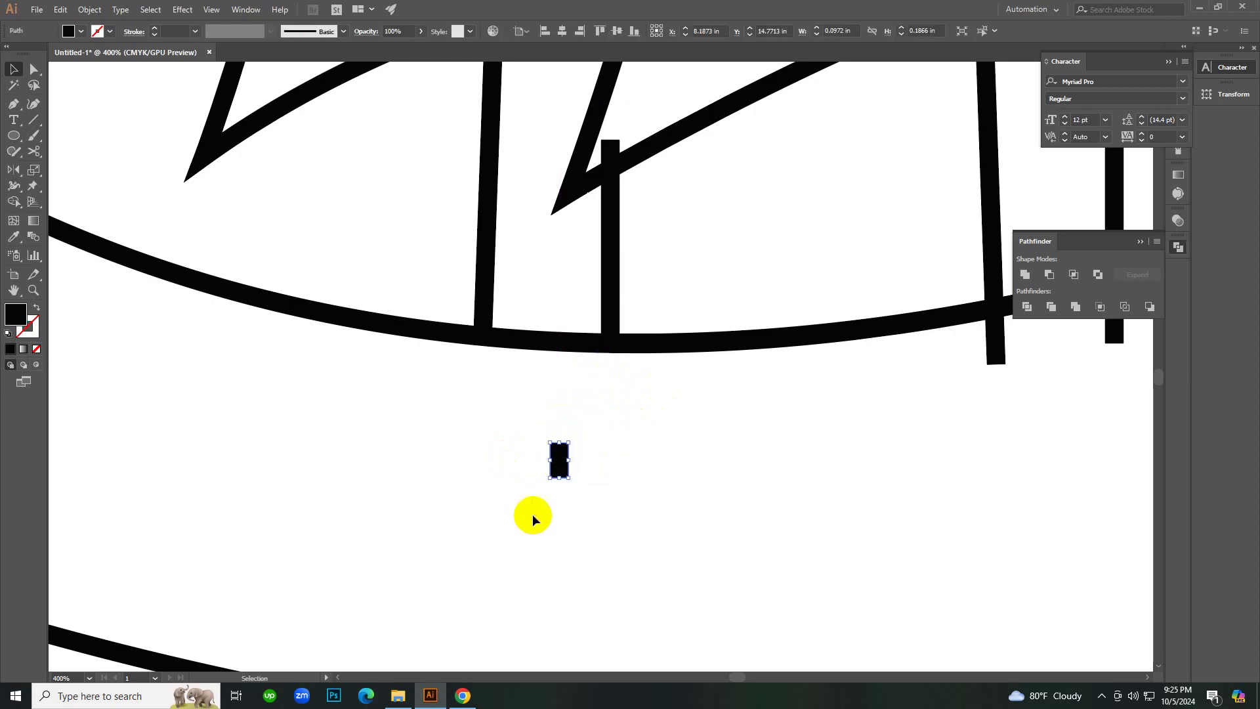
{"action": "key", "text": "Delete"}
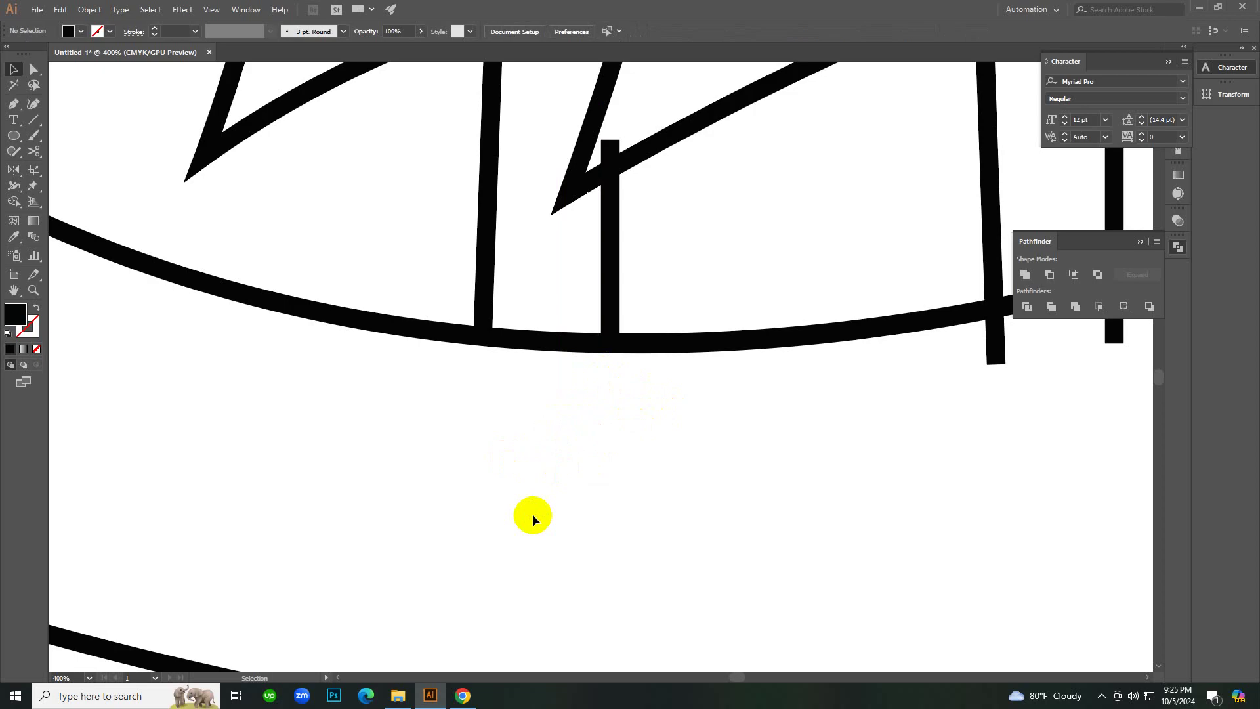
{"action": "key", "text": "ctrl+z"}
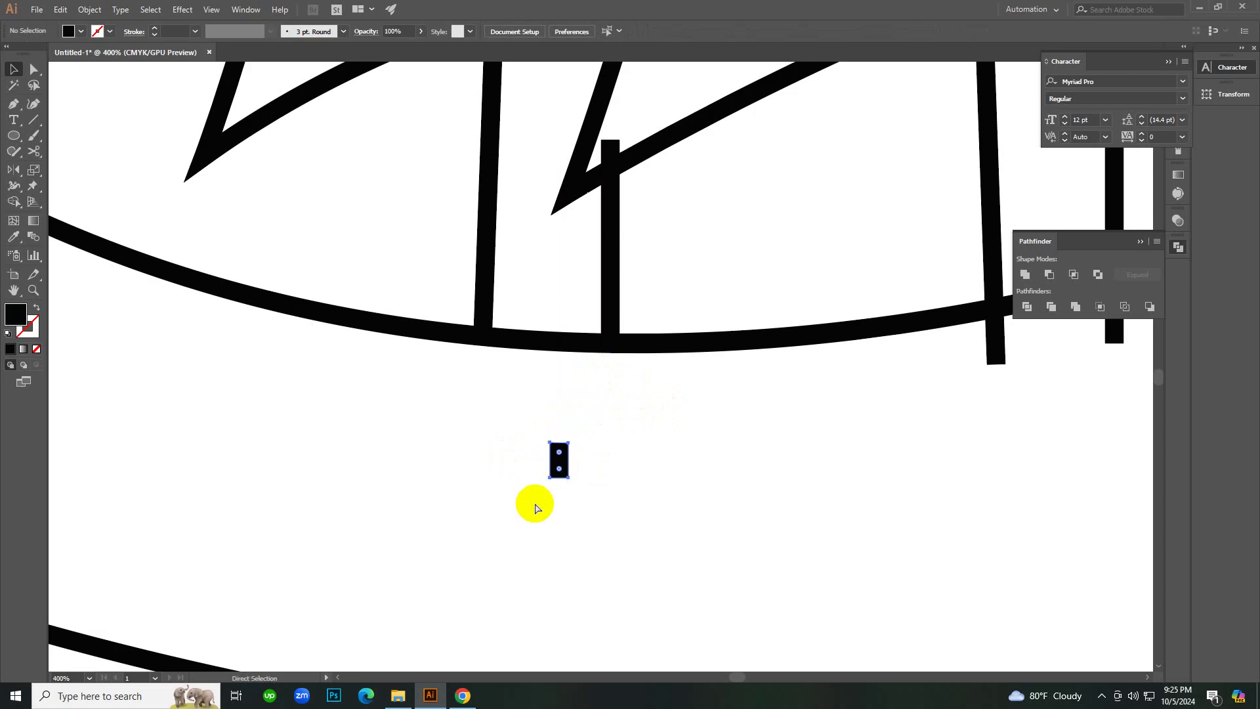
{"action": "key", "text": "ctrl+z"}
{"action": "key", "text": "ctrl+z"}
{"action": "left_click", "coordinate": [723, 510]}
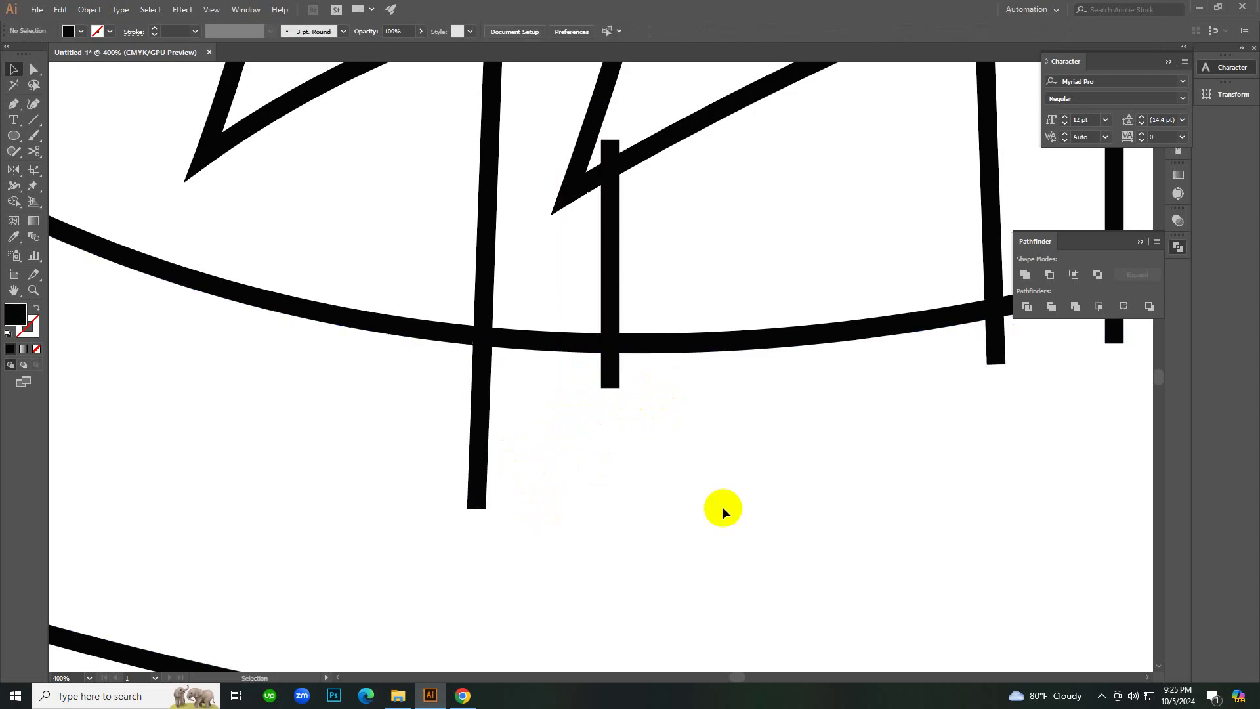
Delete the leftmost post's overlapping end below the hull's upper edge again, and remove the unfilled hull path behind it.
{"action": "key", "text": "v"}
{"action": "left_click", "coordinate": [472, 396]}
{"action": "key", "text": "Delete"}
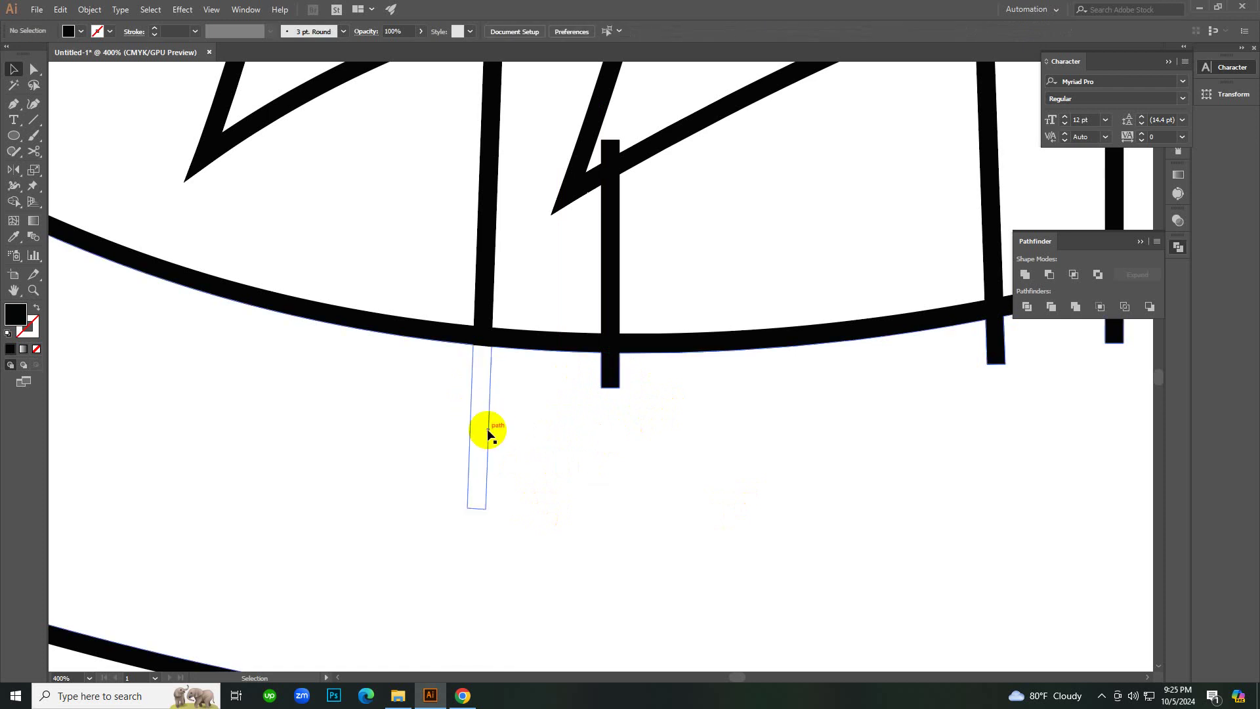
{"action": "left_click", "coordinate": [487, 428]}
{"action": "key", "text": "Delete"}
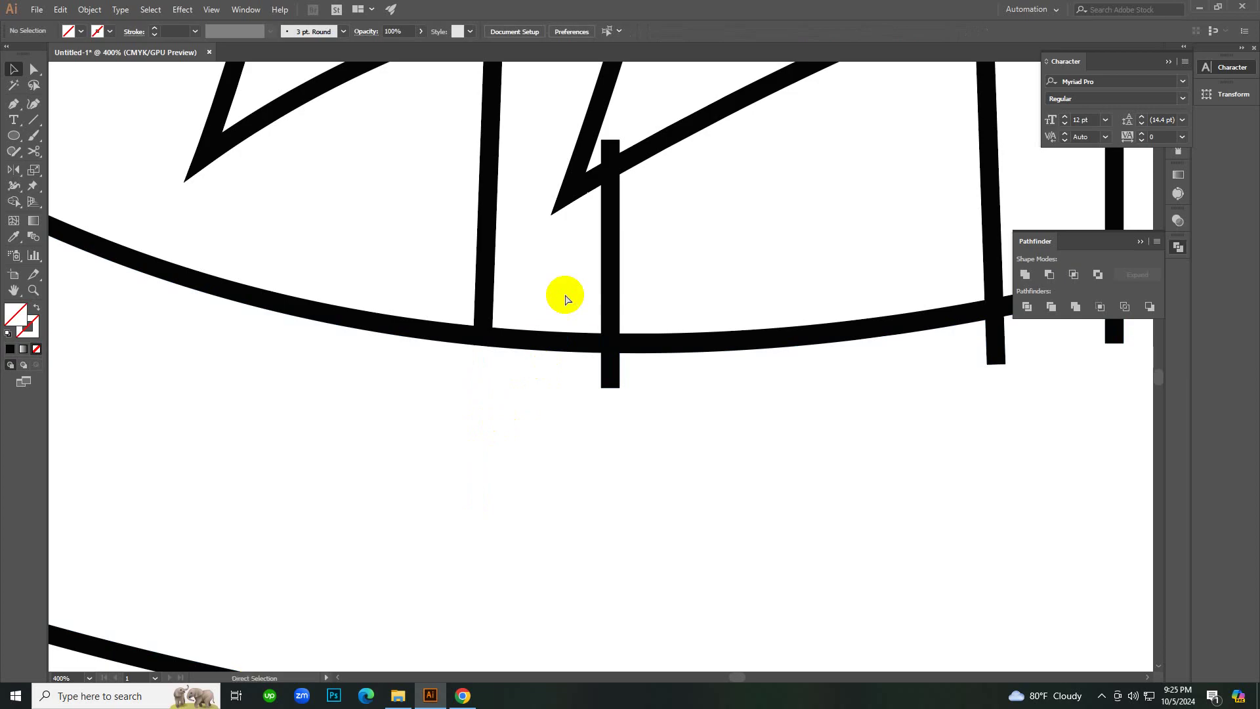
Stretch the mast-line stub above the large sail's lower corner to about 0.13 in wide so it overlaps both sail edges.
{"action": "left_click", "coordinate": [565, 295], "text": "ctrl+alt"}
{"action": "left_click", "coordinate": [566, 295], "text": "ctrl+alt"}
{"action": "left_click", "coordinate": [590, 332], "text": "ctrl"}
{"action": "left_click", "coordinate": [591, 332], "text": "ctrl"}
{"action": "left_click", "coordinate": [619, 361], "text": "ctrl"}
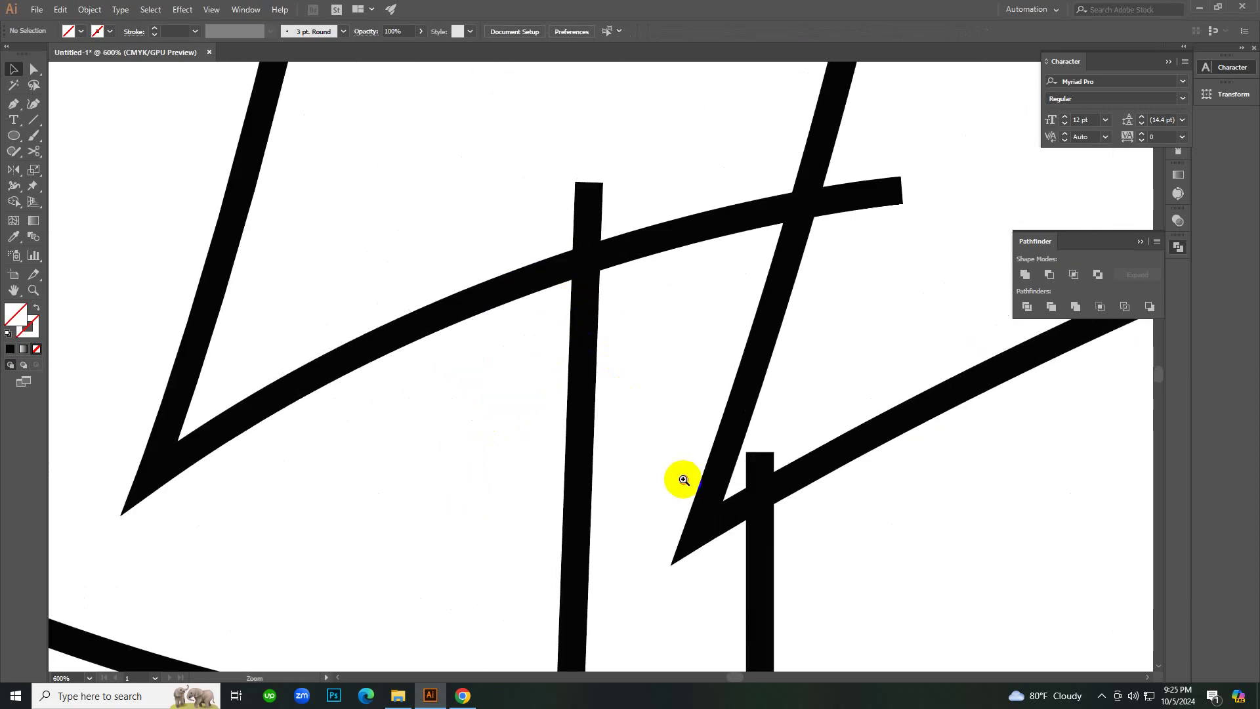
{"action": "left_click", "coordinate": [684, 480], "text": "ctrl"}
{"action": "left_click", "coordinate": [683, 480], "text": "ctrl"}
{"action": "left_click", "coordinate": [683, 479], "text": "ctrl"}
{"action": "scroll", "coordinate": [596, 359], "scroll_direction": "up", "scroll_amount": 5}
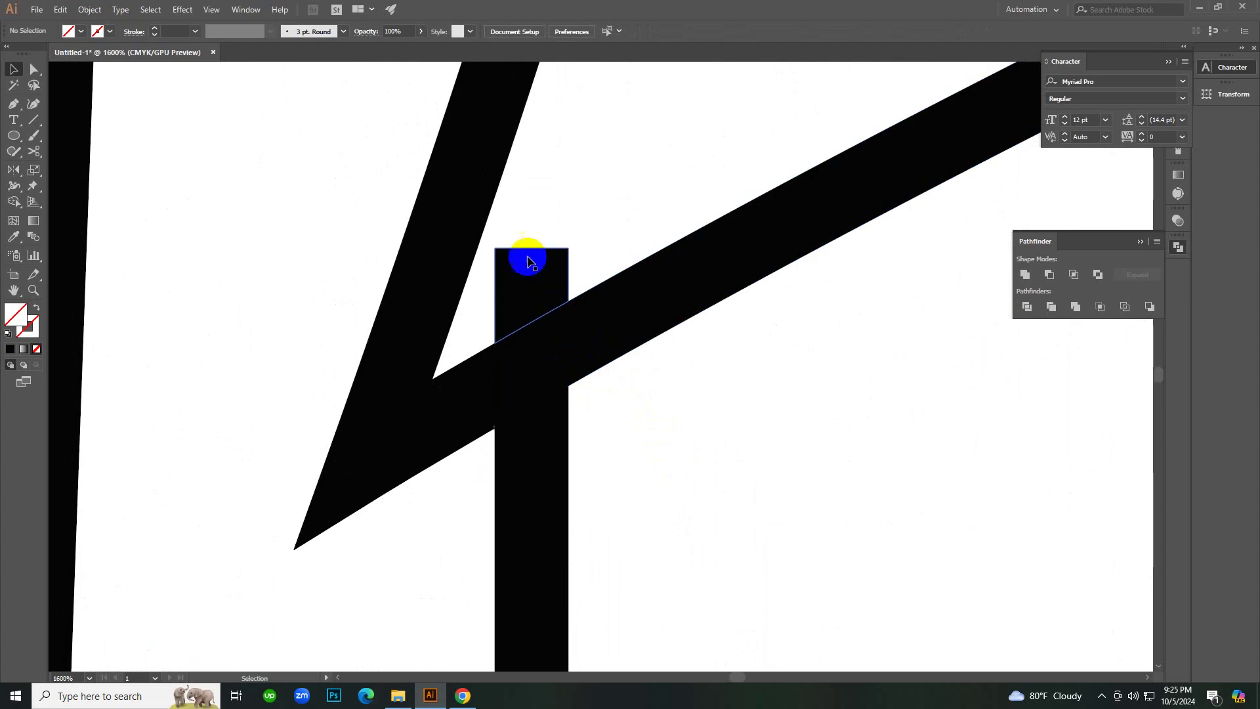
{"action": "left_click", "coordinate": [531, 262]}
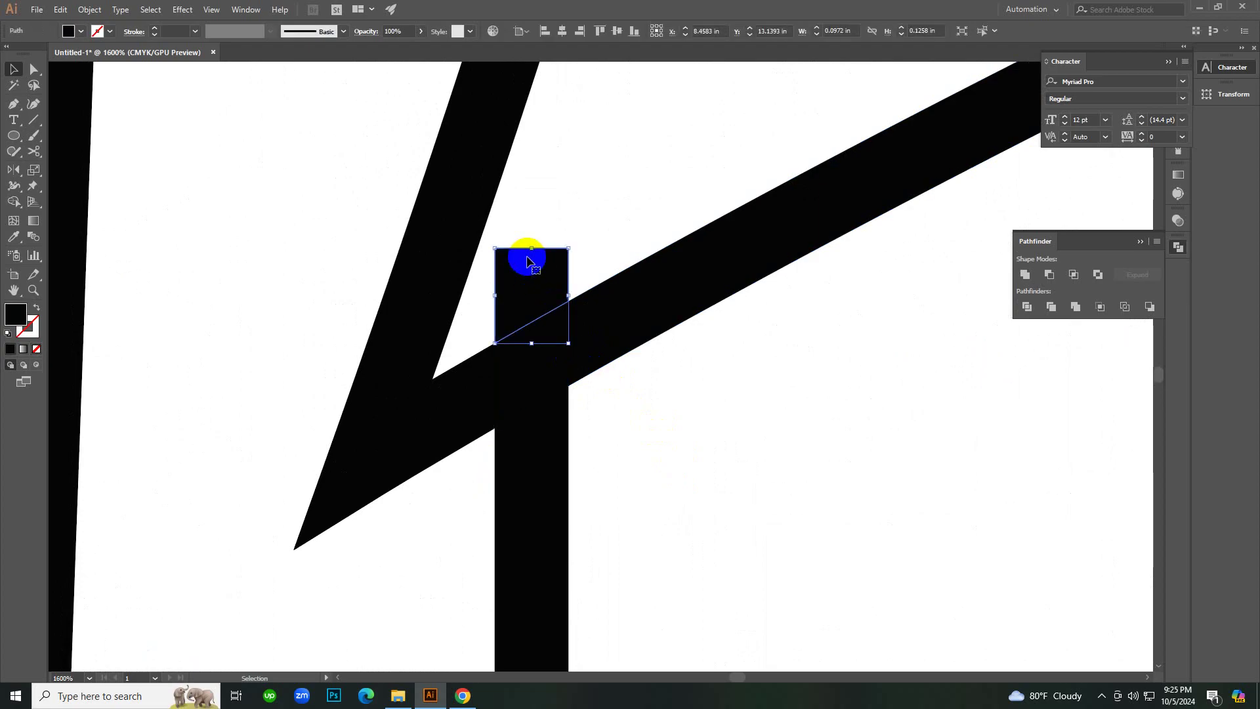
{"action": "left_click_drag", "start_coordinate": [528, 262], "coordinate": [533, 131]}
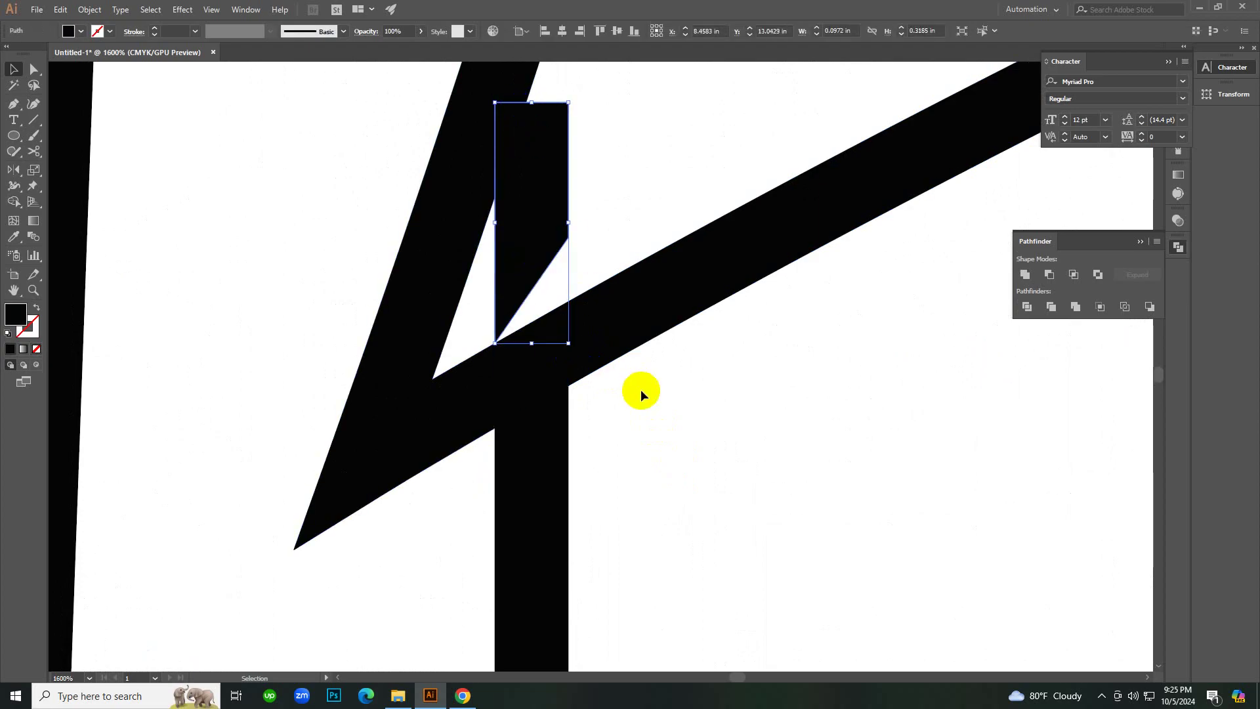
{"action": "left_click_drag", "start_coordinate": [568, 342], "coordinate": [594, 451]}
{"action": "left_click", "coordinate": [703, 427]}
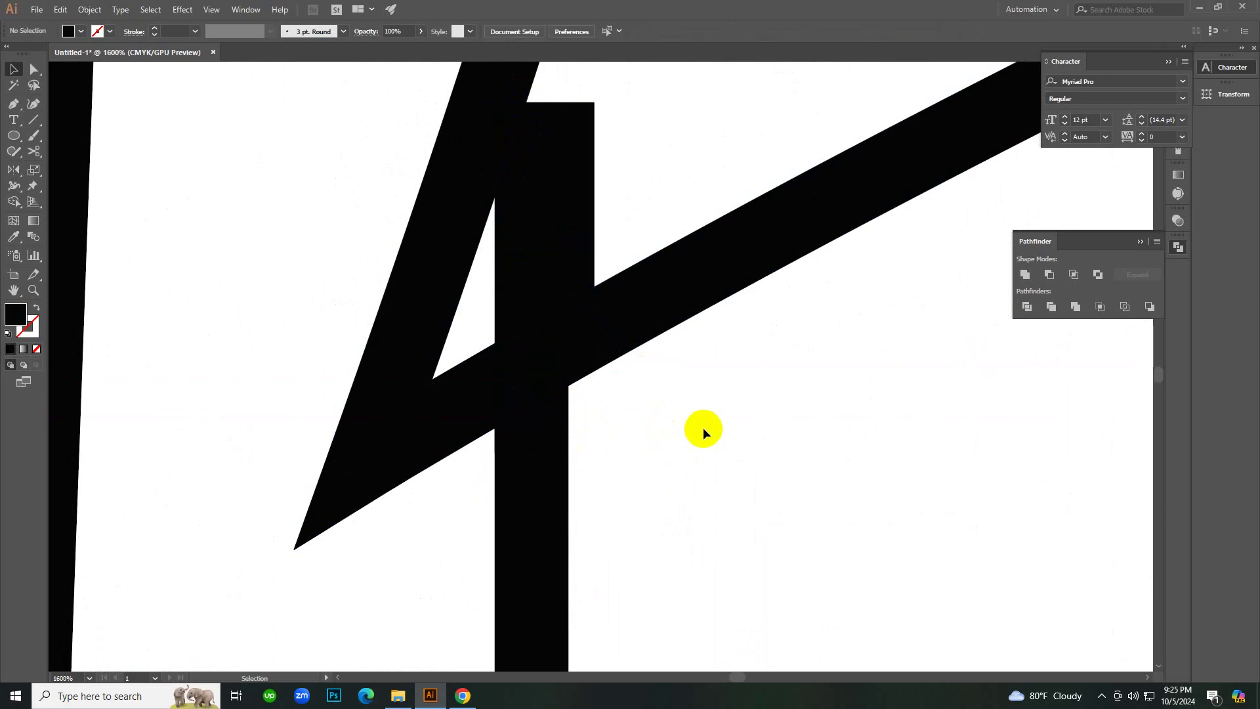
Split the sail and mast outlines at their crossings with Pathfinder Divide and ungroup the resulting pieces.
{"action": "left_click_drag", "start_coordinate": [310, 108], "coordinate": [744, 369]}
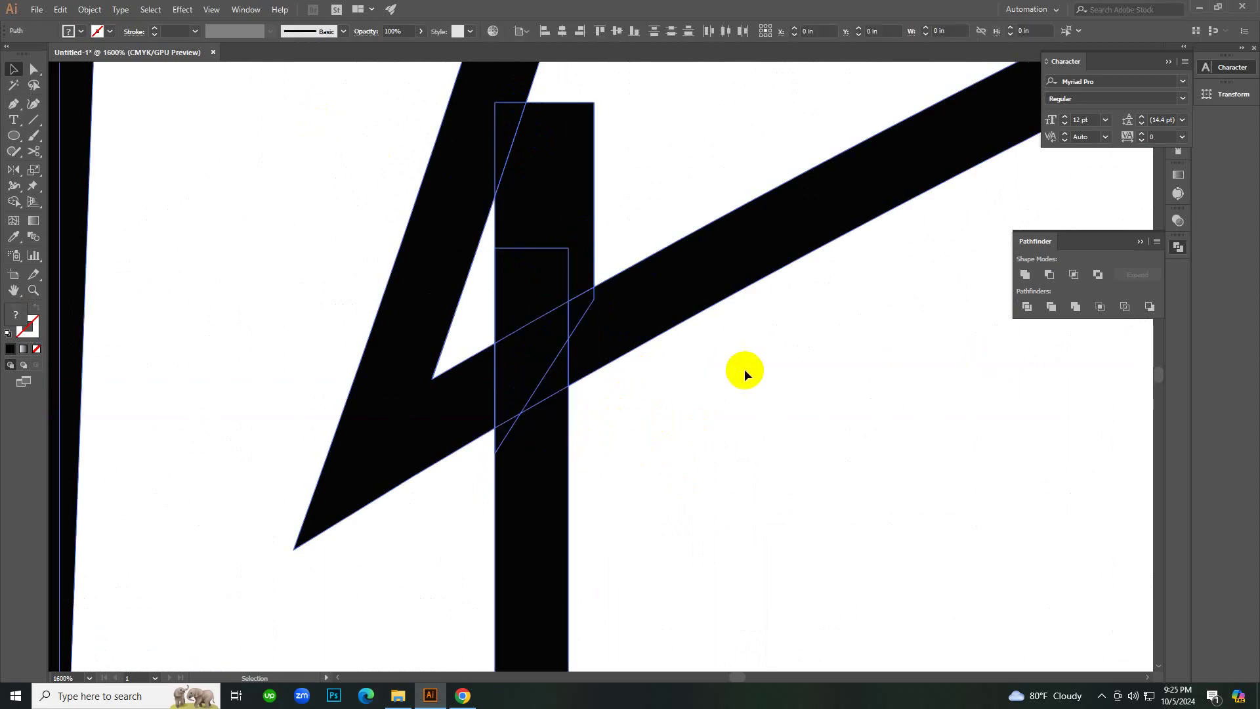
{"action": "left_click", "coordinate": [1033, 306]}
{"action": "right_click", "coordinate": [855, 326]}
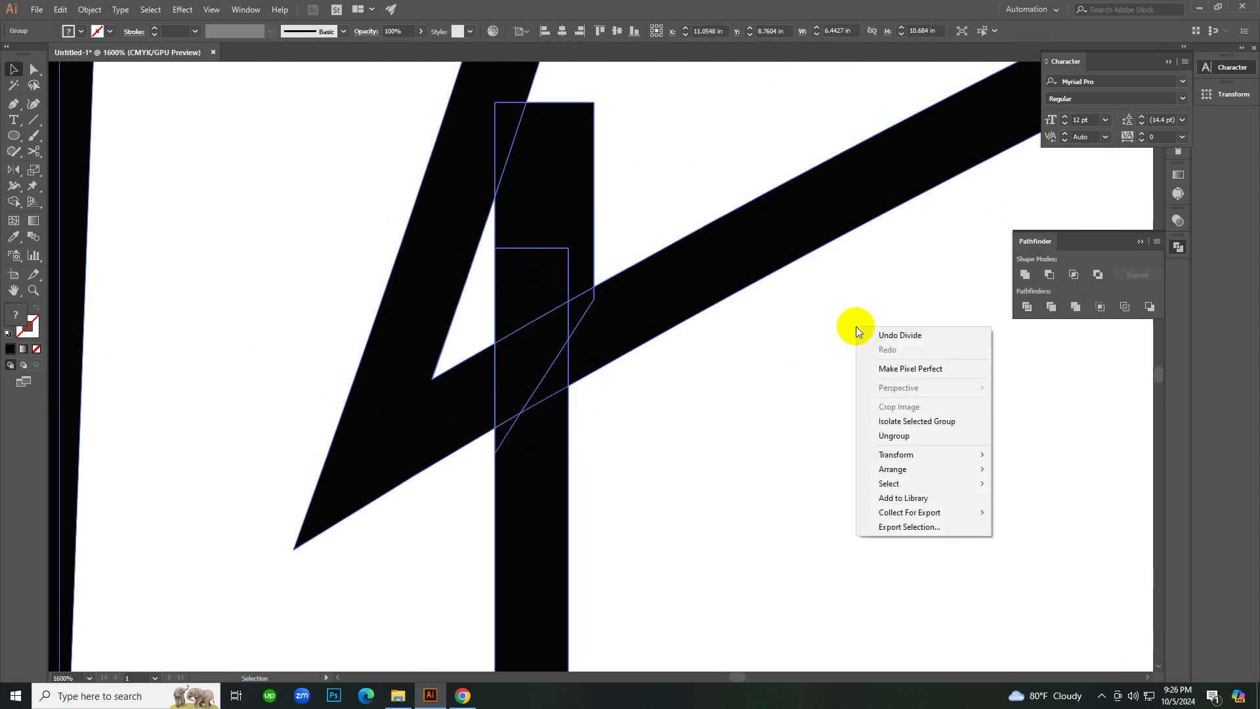
{"action": "left_click", "coordinate": [904, 435]}
{"action": "left_click", "coordinate": [865, 411]}
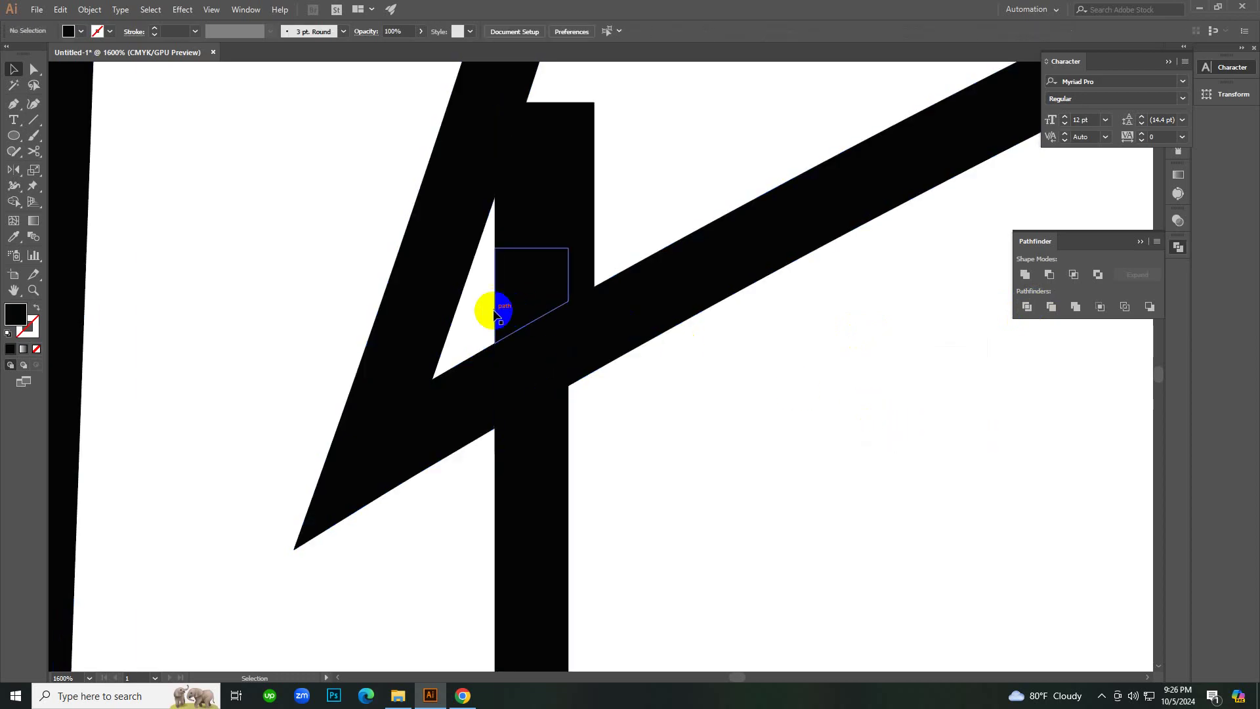
Delete the enlarged piece, the unfilled path around it and the remaining mast stub above the sail edge.
{"action": "left_click", "coordinate": [534, 231]}
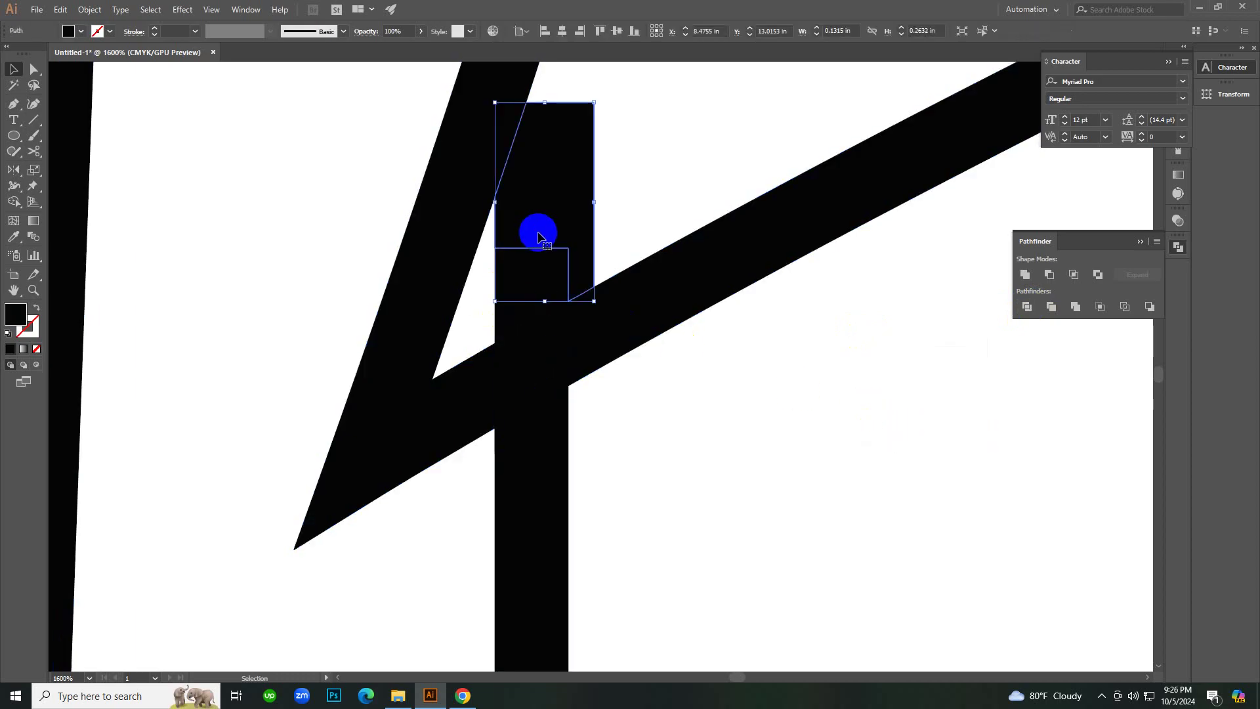
{"action": "key", "text": "Delete"}
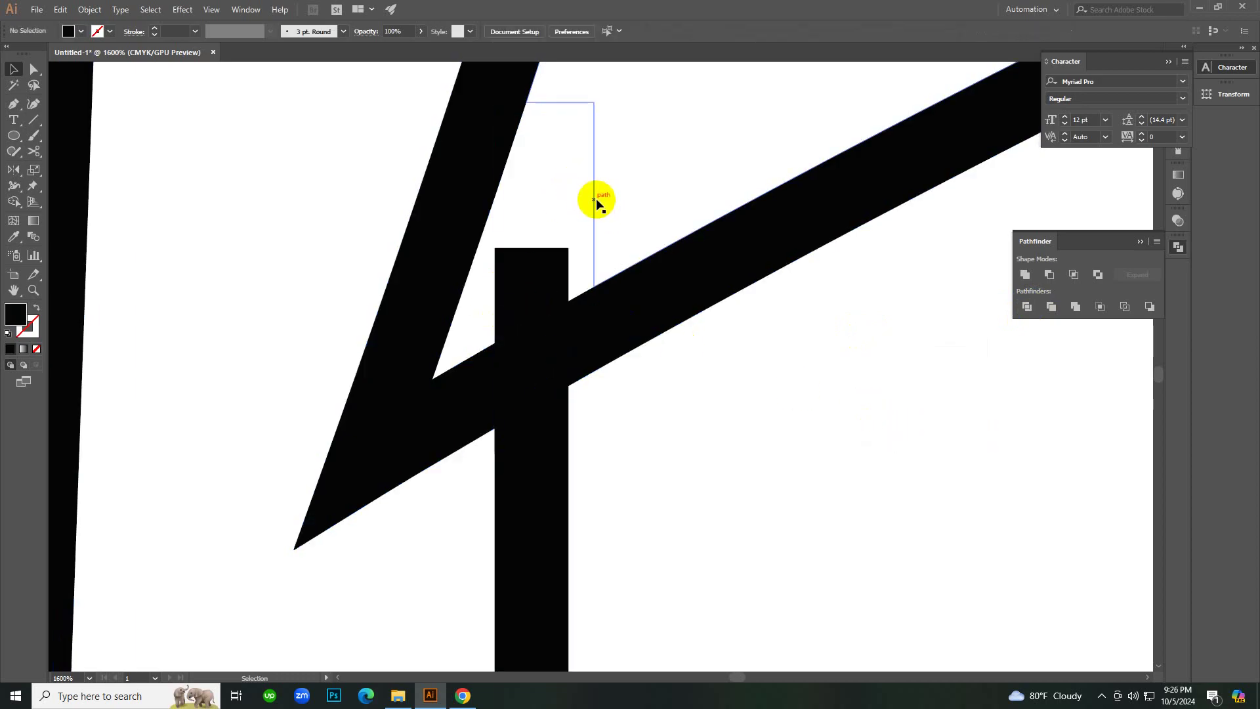
{"action": "left_click", "coordinate": [596, 200]}
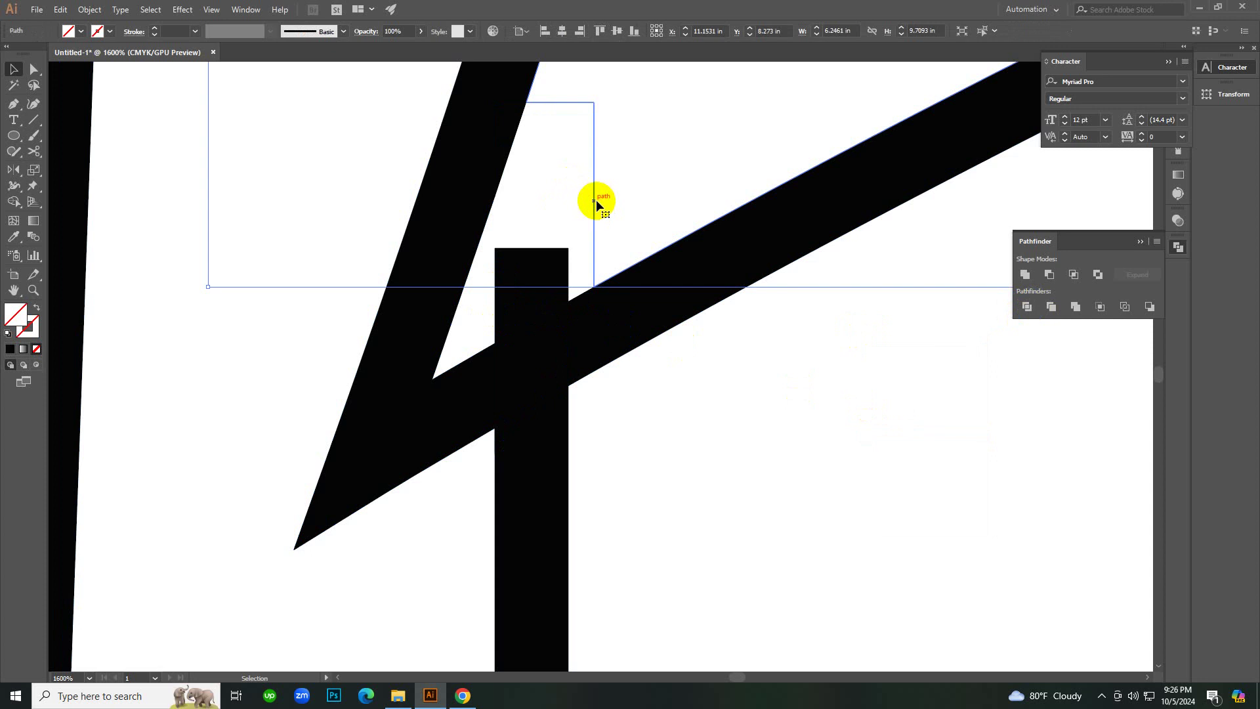
{"action": "key", "text": "Delete"}
{"action": "left_click", "coordinate": [527, 289]}
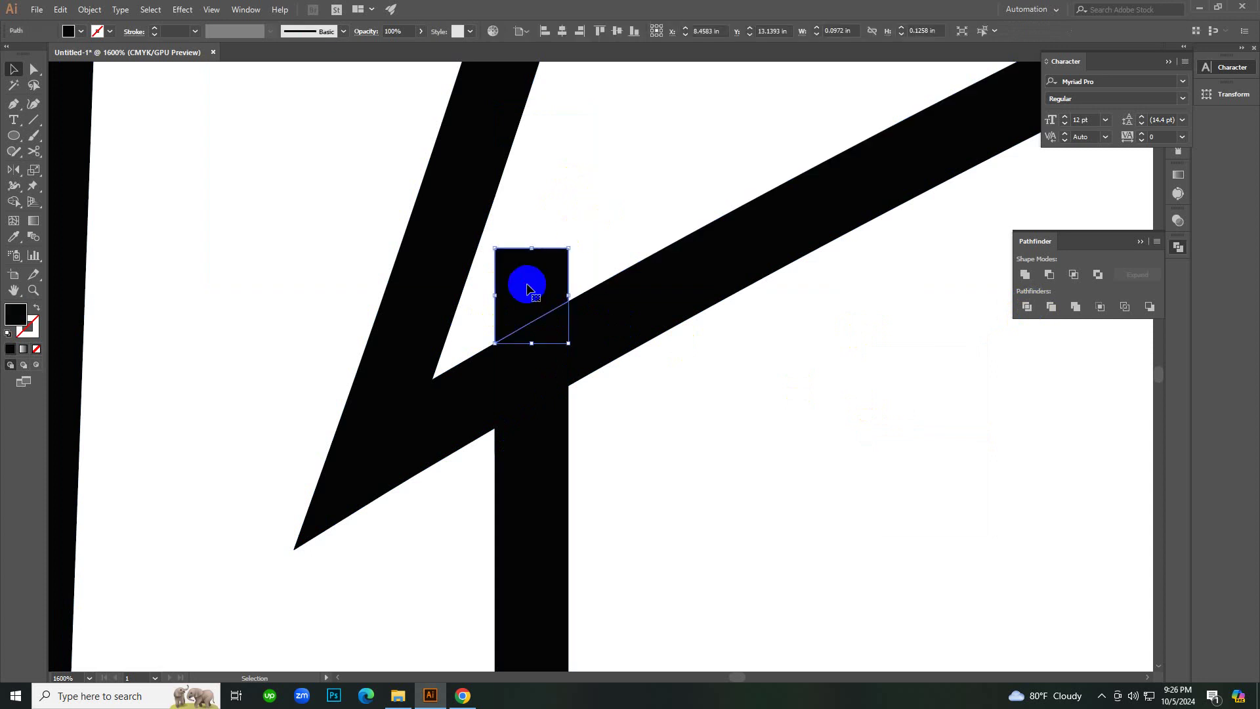
{"action": "key", "text": "Delete"}
{"action": "left_click", "coordinate": [492, 333]}
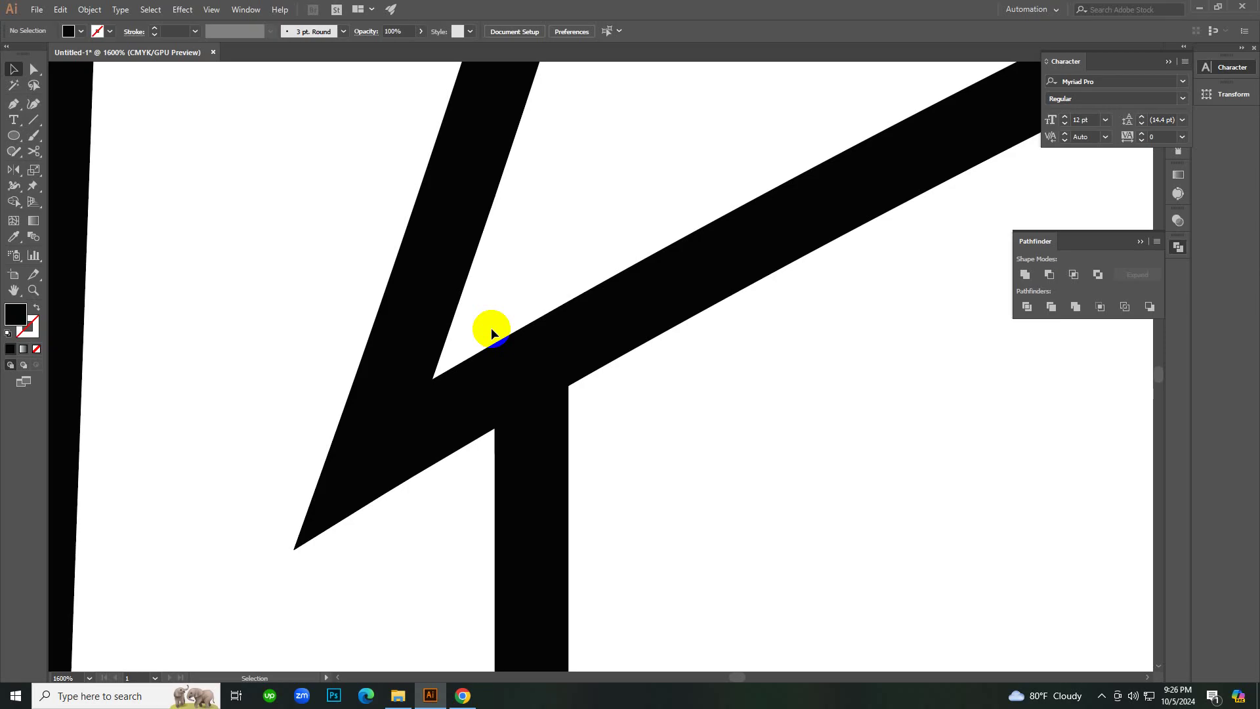
Examine the unfilled path in the sail corner and the remaining crossings of the mast lines with the sails and hull.
{"action": "left_click", "coordinate": [498, 289]}
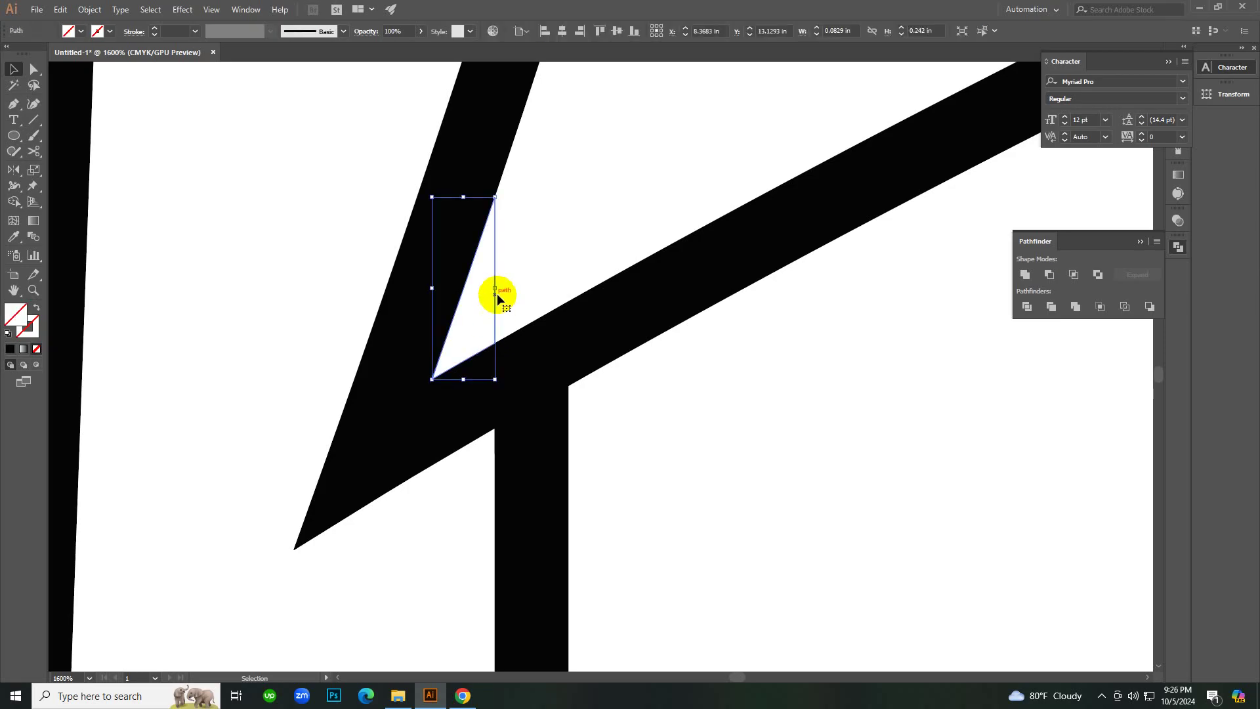
{"action": "left_click", "coordinate": [689, 419]}
{"action": "key", "text": "super"}
{"action": "key", "text": "super"}
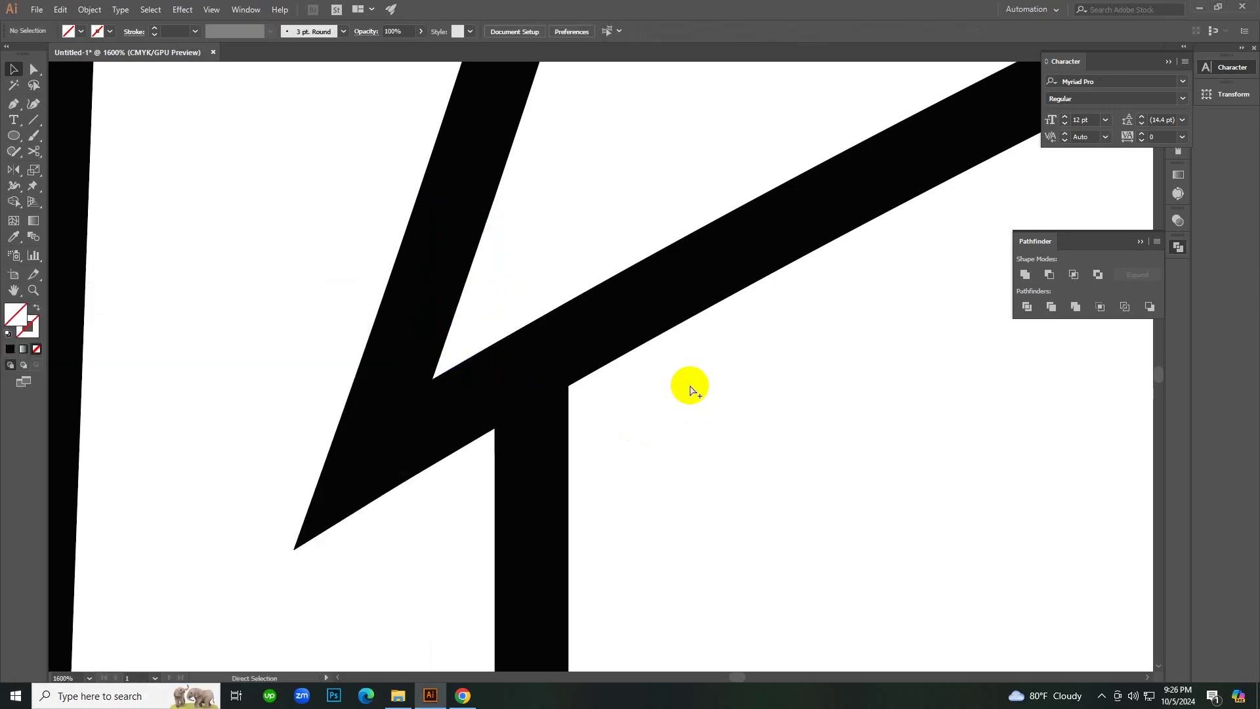
{"action": "left_click", "coordinate": [675, 377], "text": "ctrl+alt"}
{"action": "left_click", "coordinate": [676, 377], "text": "ctrl+alt"}
{"action": "left_click", "coordinate": [676, 378], "text": "ctrl+alt"}
{"action": "left_click", "coordinate": [676, 378], "text": "ctrl+alt"}
{"action": "left_click", "coordinate": [676, 377], "text": "ctrl+alt"}
{"action": "left_click", "coordinate": [676, 377], "text": "ctrl+alt"}
{"action": "left_click", "coordinate": [676, 378], "text": "ctrl+alt"}
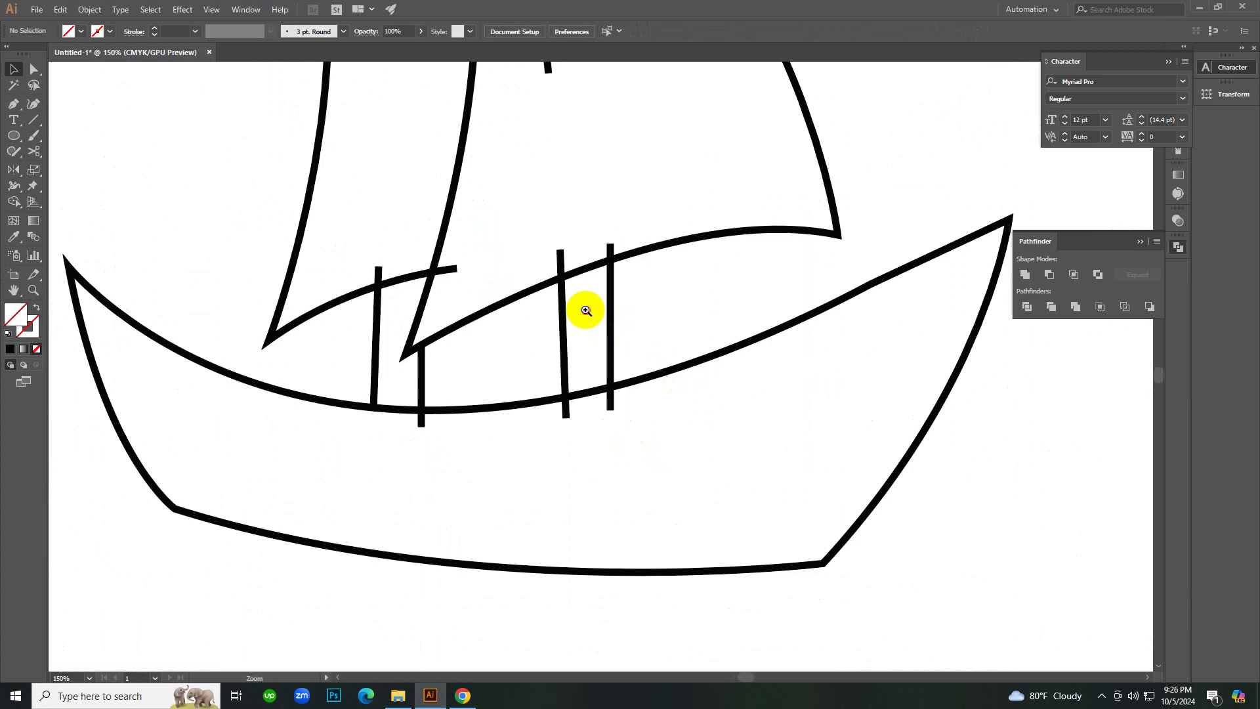
{"action": "left_click", "coordinate": [585, 309], "text": "ctrl"}
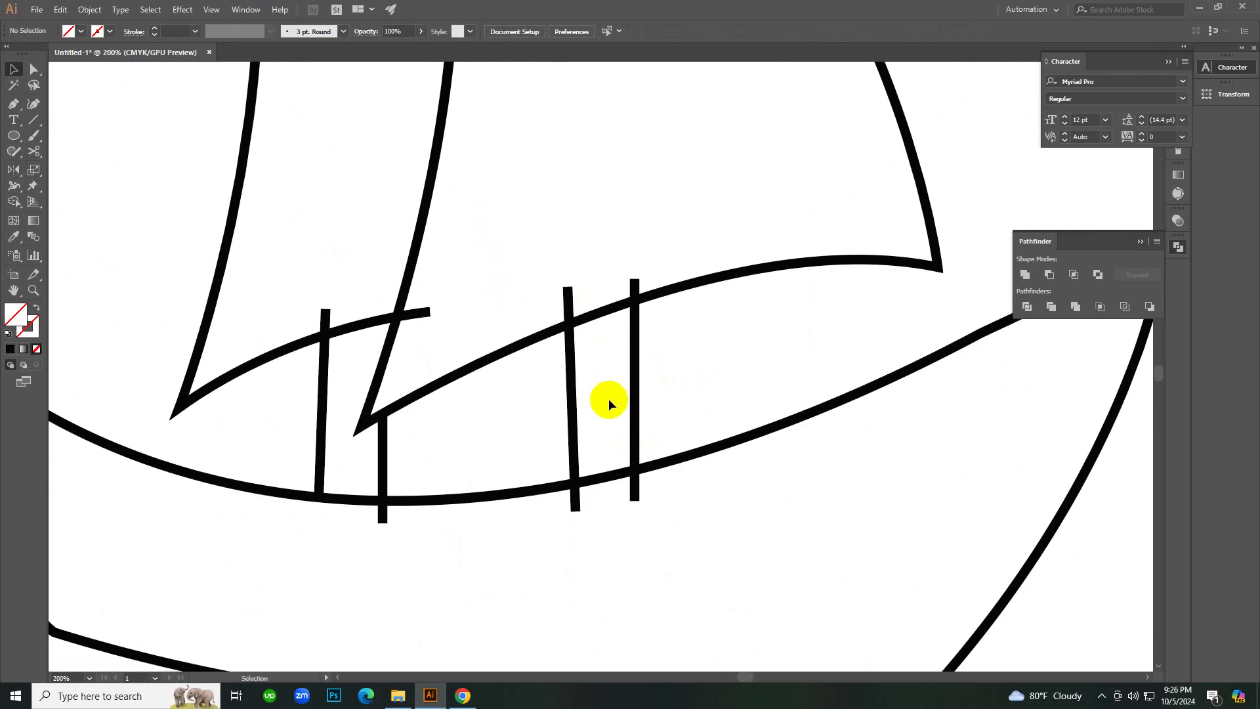
{"action": "left_click", "coordinate": [638, 407], "text": "ctrl+alt"}
{"action": "left_click", "coordinate": [637, 407], "text": "ctrl+alt"}
{"action": "left_click", "coordinate": [637, 407], "text": "ctrl+alt"}
{"action": "left_click", "coordinate": [637, 407], "text": "ctrl+alt"}
Paint a curved vertical Paintbrush stroke about 6.8 in tall beside the artboard and set its weight to 10 pt.
{"action": "key", "text": "b"}
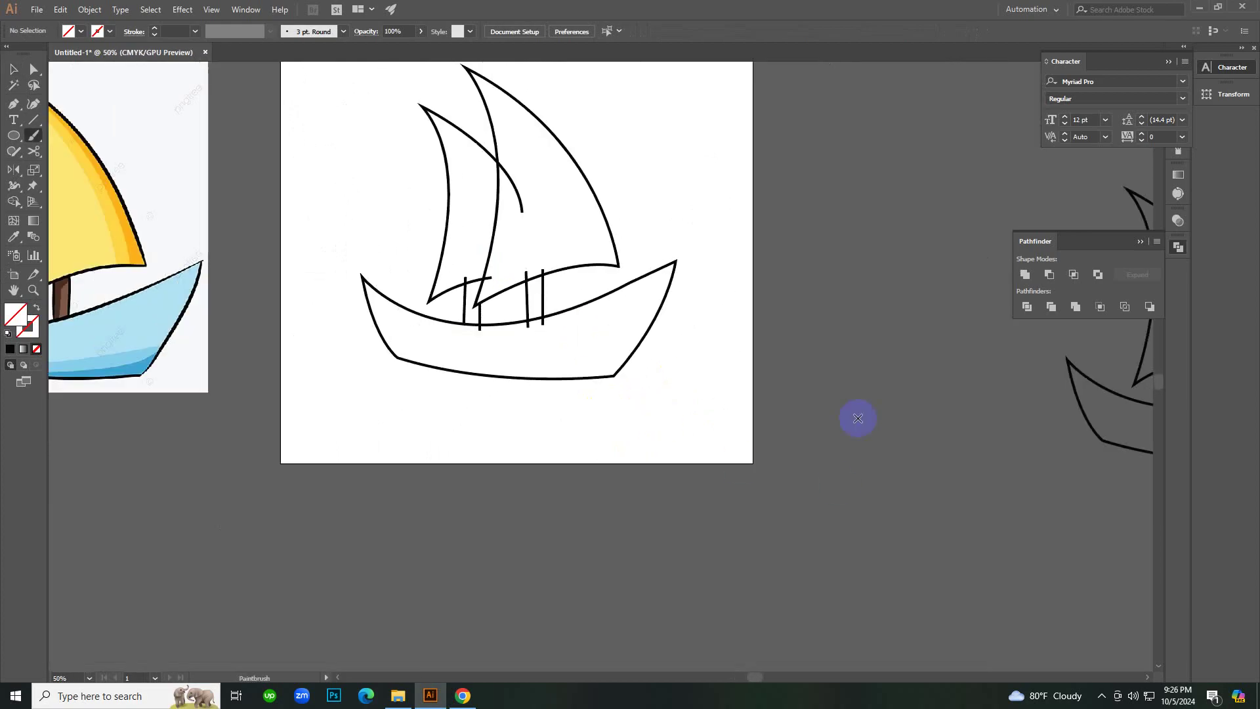
{"action": "mouse_move", "coordinate": [834, 301]}
{"action": "left_mouse_down"}
{"action": "mouse_move", "coordinate": [853, 385]}
{"action": "mouse_move", "coordinate": [849, 462]}
{"action": "left_mouse_up"}
{"action": "left_click", "coordinate": [469, 295]}
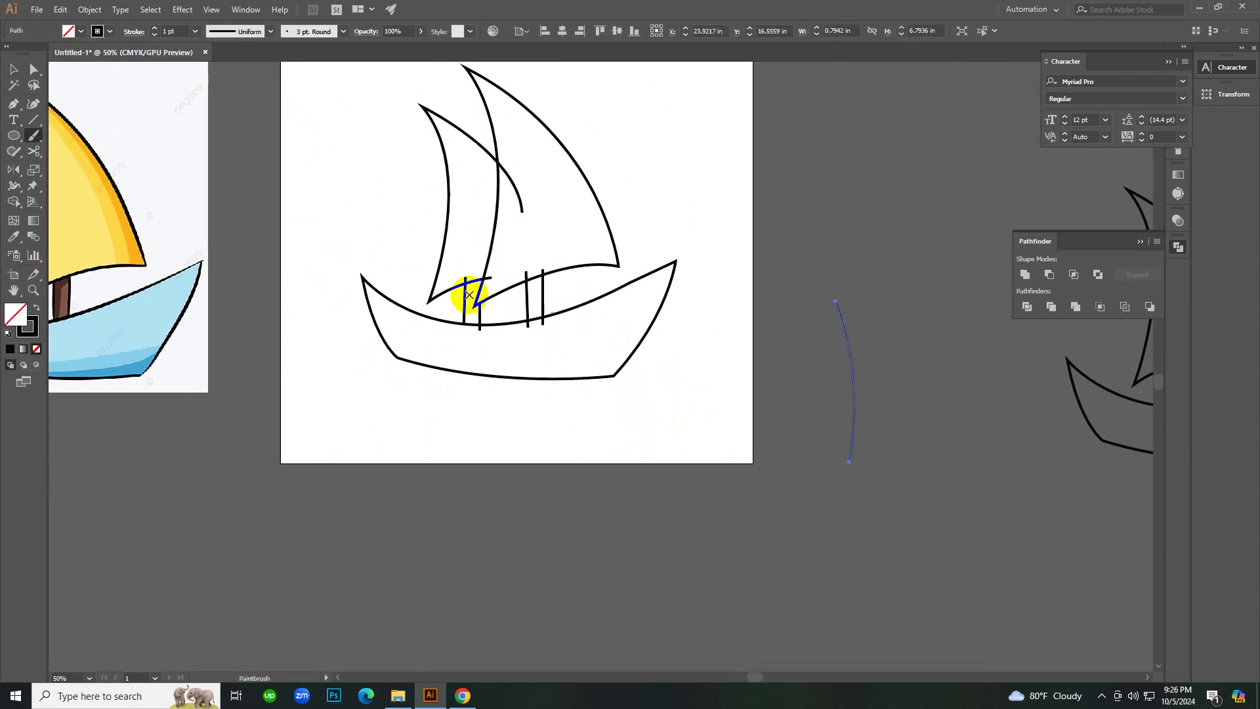
{"action": "scroll", "coordinate": [180, 28], "scroll_direction": "up", "scroll_amount": 3}
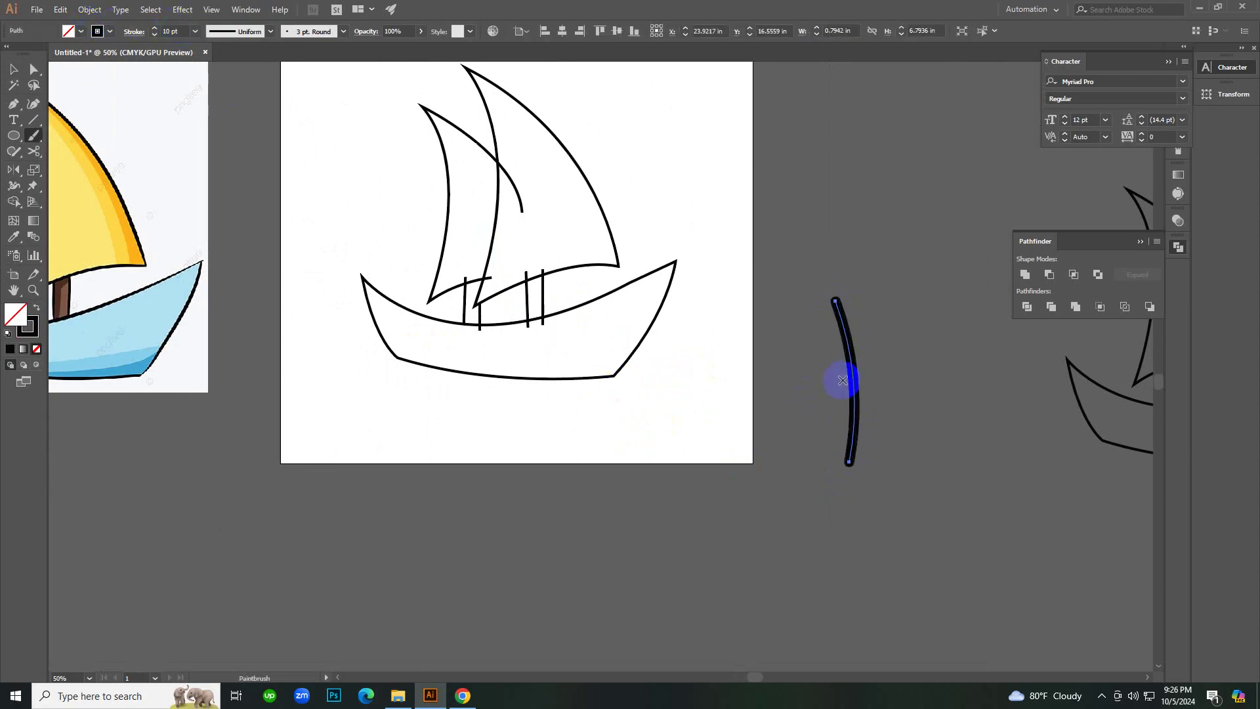
{"action": "left_click", "coordinate": [815, 365], "text": "ctrl"}
{"action": "left_click", "coordinate": [815, 366], "text": "ctrl"}
Paint three nested D-shaped arcs across the vertical stroke, from about 1.4 in to about 5.6 in wide.
{"action": "mouse_move", "coordinate": [273, 326]}
{"action": "left_mouse_down"}
{"action": "mouse_move", "coordinate": [410, 341]}
{"action": "mouse_move", "coordinate": [386, 436]}
{"action": "mouse_move", "coordinate": [295, 450]}
{"action": "left_mouse_up"}
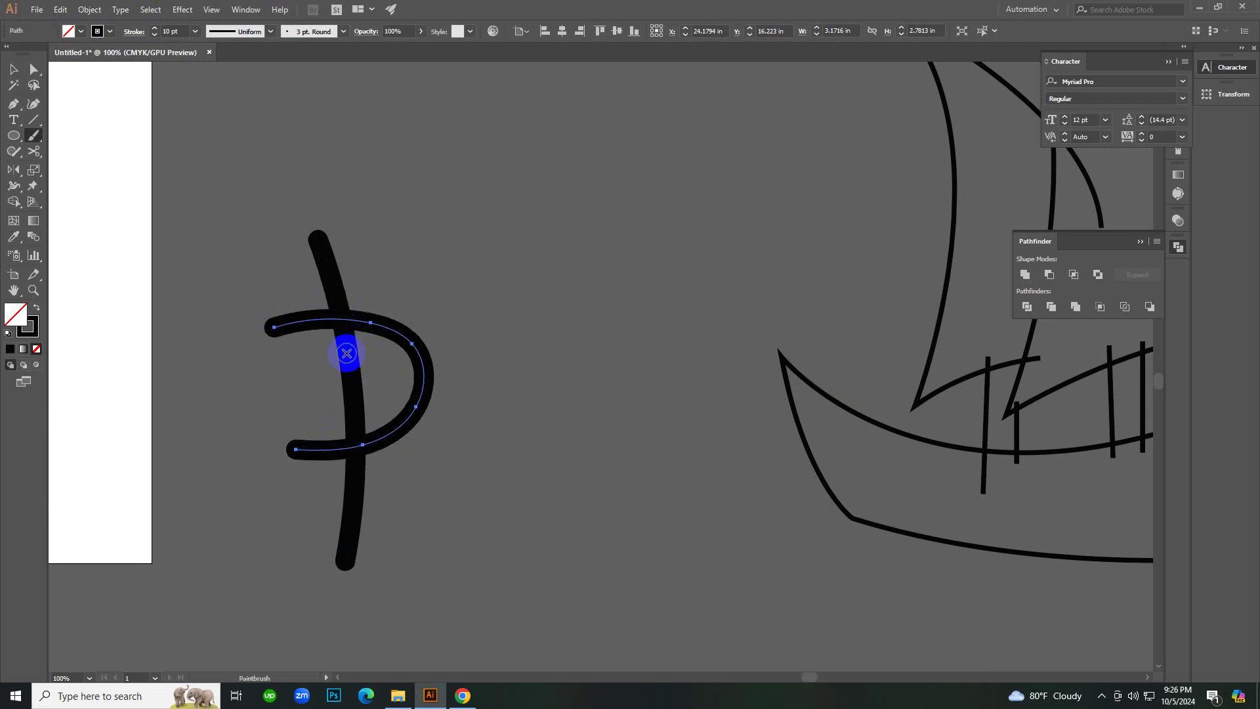
{"action": "mouse_move", "coordinate": [319, 357]}
{"action": "left_mouse_down"}
{"action": "mouse_move", "coordinate": [379, 380]}
{"action": "mouse_move", "coordinate": [316, 423]}
{"action": "left_mouse_up"}
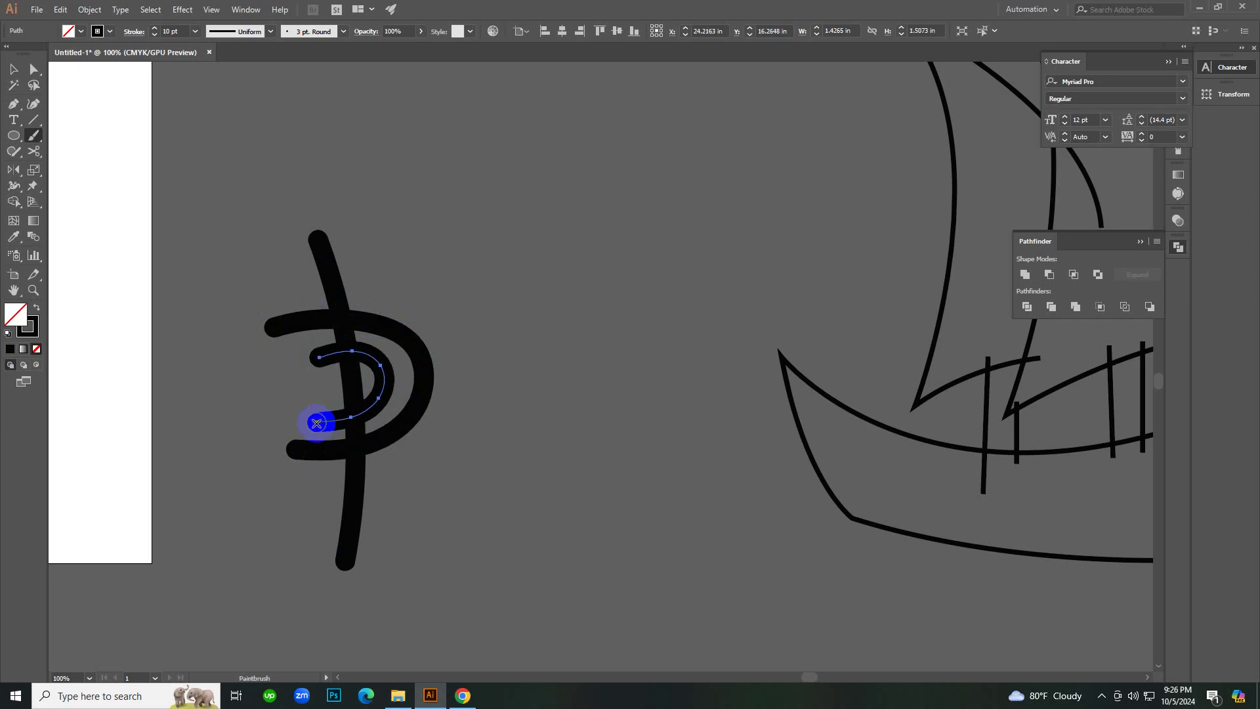
{"action": "scroll", "coordinate": [407, 407], "scroll_direction": "up", "scroll_amount": 3}
{"action": "left_click_drag", "start_coordinate": [949, 333], "coordinate": [380, 409]}
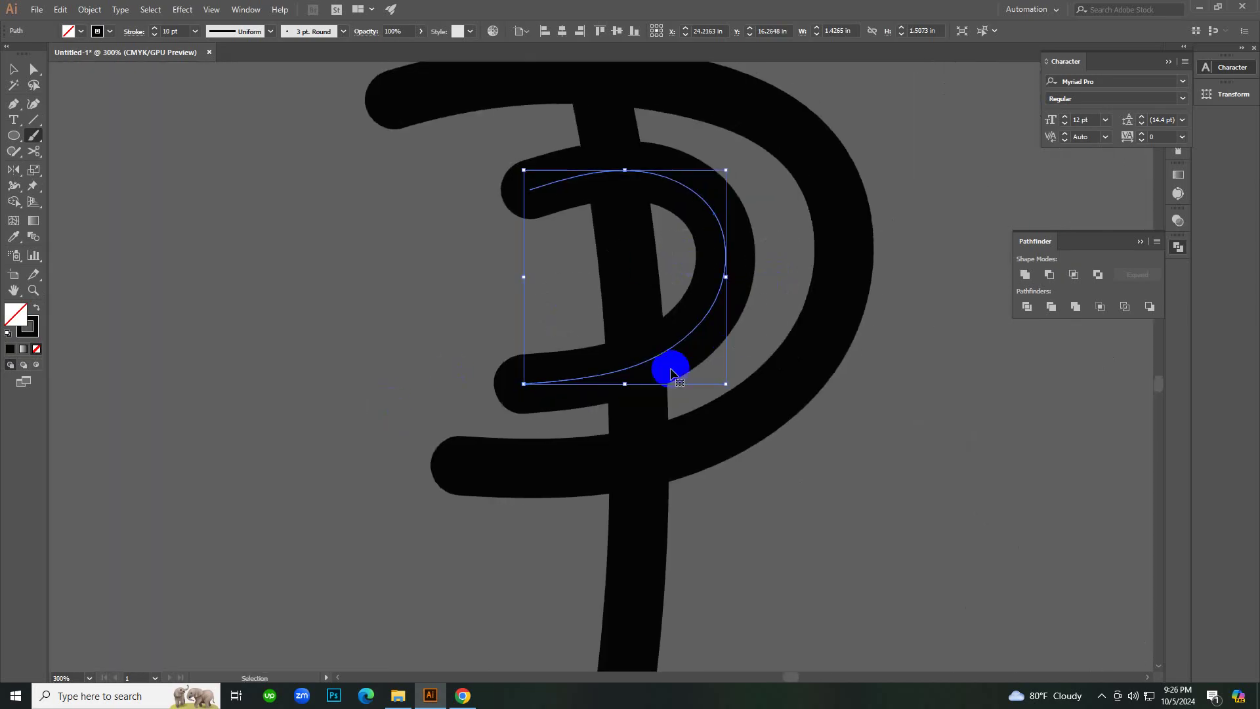
{"action": "left_click", "coordinate": [576, 358], "text": "ctrl+alt"}
{"action": "mouse_move", "coordinate": [372, 215]}
{"action": "left_mouse_down"}
{"action": "mouse_move", "coordinate": [487, 137]}
{"action": "mouse_move", "coordinate": [799, 159]}
{"action": "mouse_move", "coordinate": [901, 345]}
{"action": "mouse_move", "coordinate": [504, 536]}
{"action": "mouse_move", "coordinate": [463, 521]}
{"action": "left_mouse_up"}
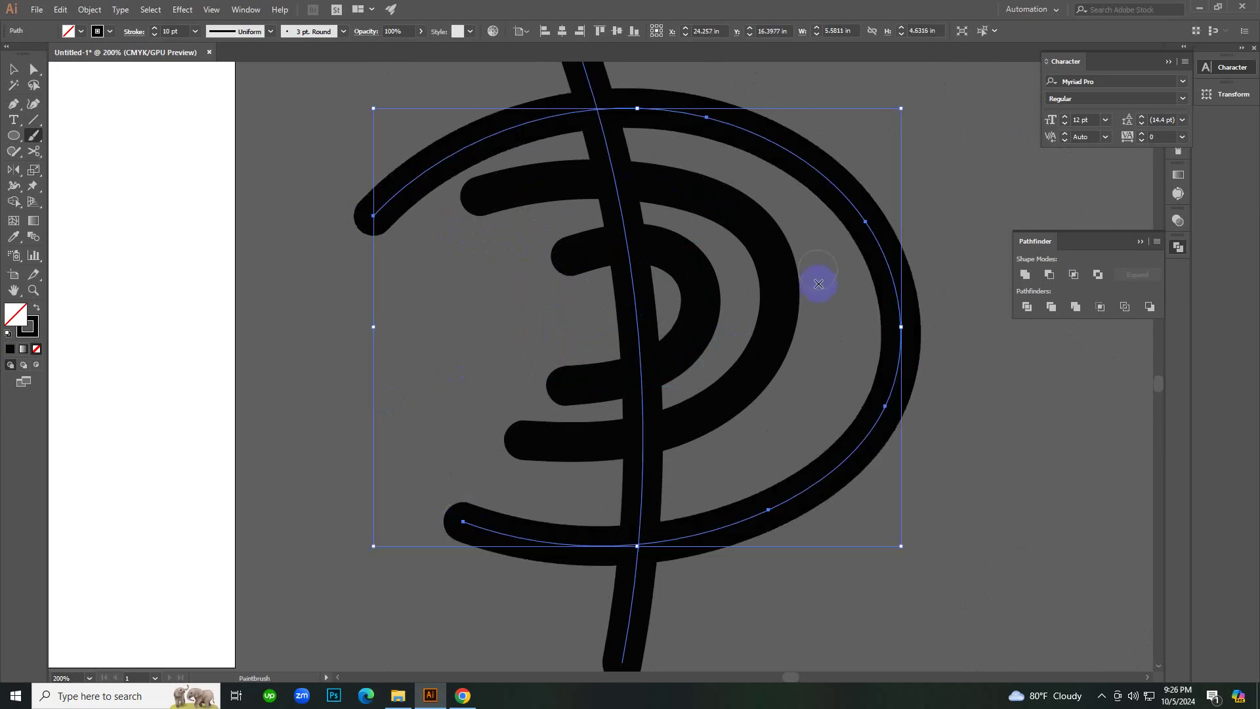
{"action": "key", "text": "ctrl+minus"}
{"action": "key", "text": "ctrl+minus"}
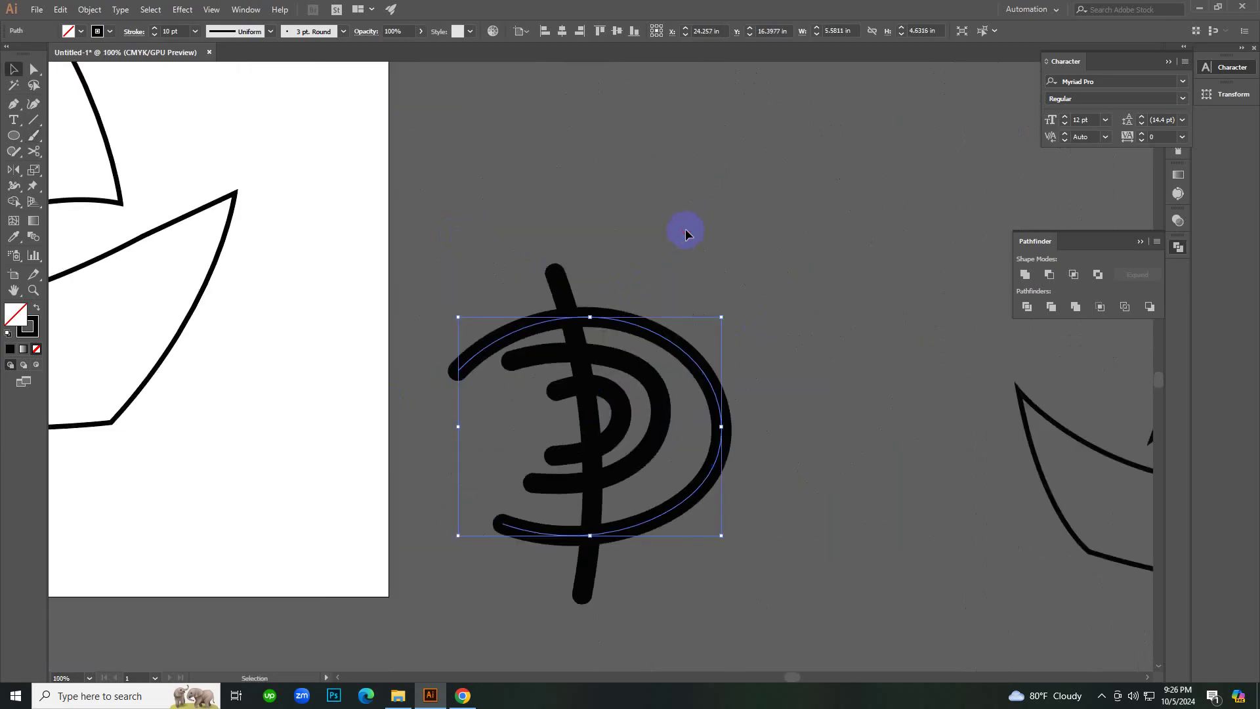
{"action": "left_click", "coordinate": [686, 234]}
{"action": "key", "text": "ctrl+plus"}
{"action": "key", "text": "ctrl+plus"}
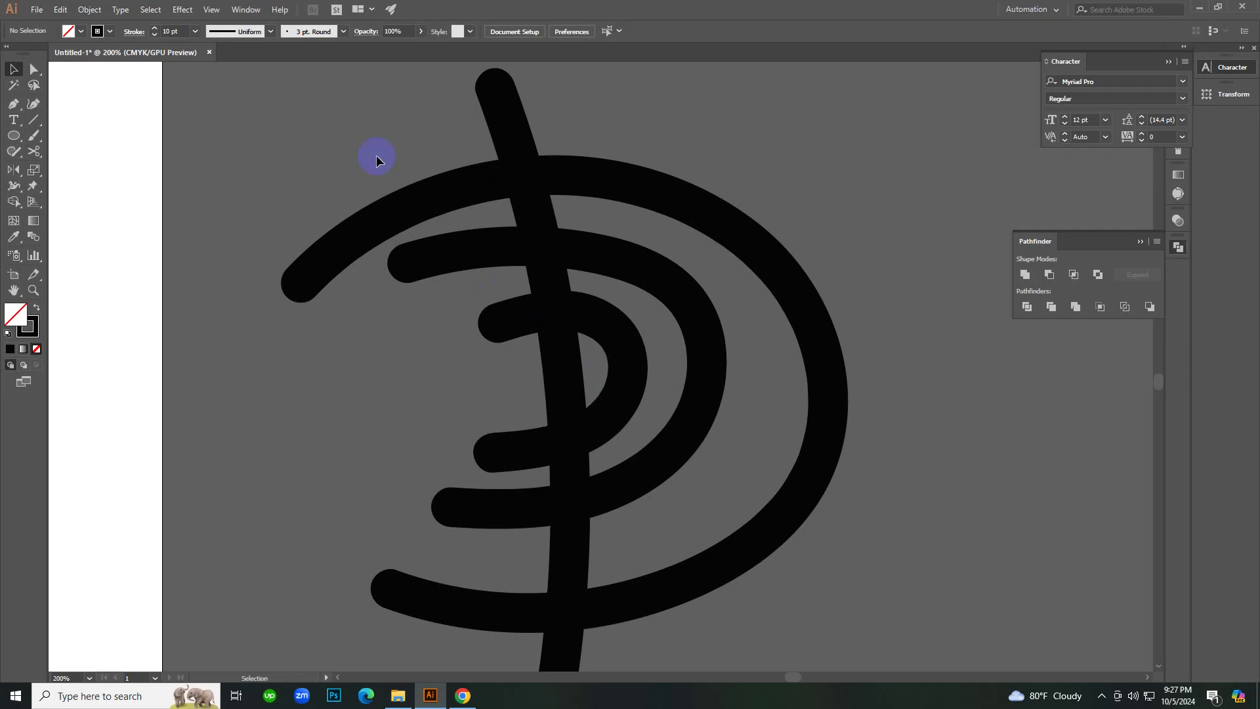
Replace the innermost arc with a short hooked brush stroke, and delete all the practice strokes beside the artboard.
{"action": "left_click", "coordinate": [609, 338]}
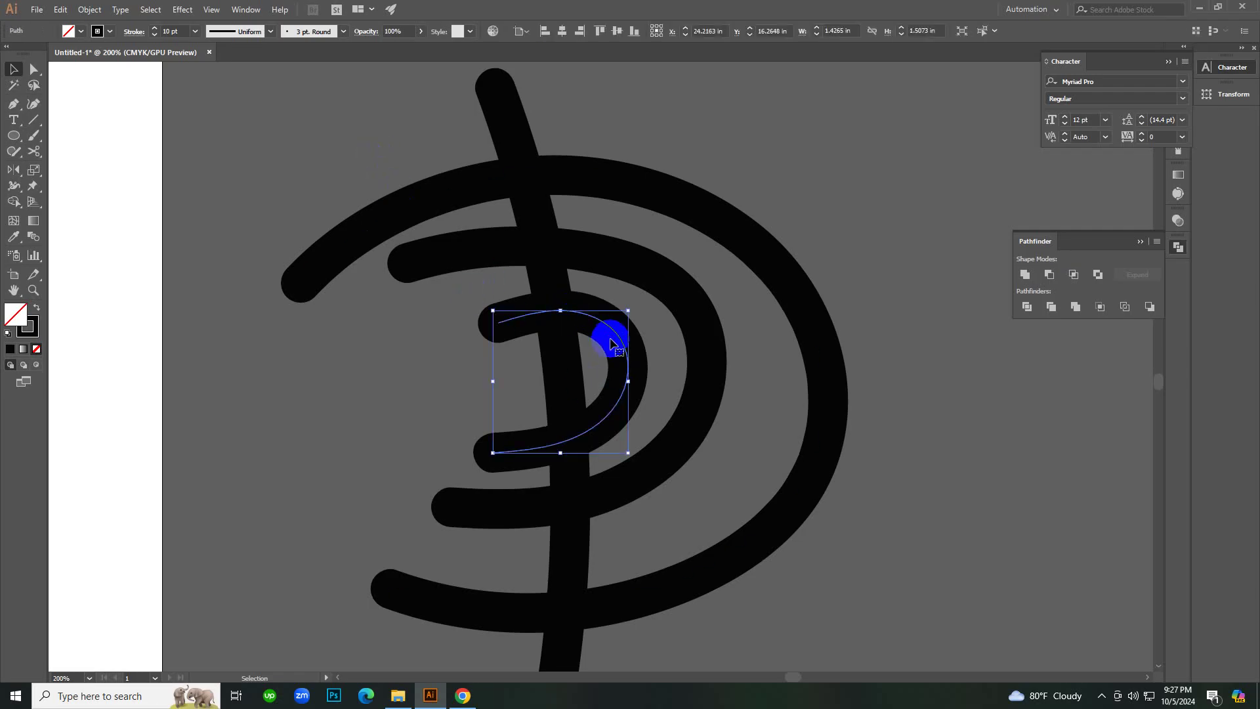
{"action": "key", "text": "Delete"}
{"action": "key", "text": "b"}
{"action": "mouse_move", "coordinate": [506, 318]}
{"action": "left_mouse_down"}
{"action": "mouse_move", "coordinate": [604, 322]}
{"action": "mouse_move", "coordinate": [658, 372]}
{"action": "mouse_move", "coordinate": [631, 397]}
{"action": "left_mouse_up"}
{"action": "key", "text": "v"}
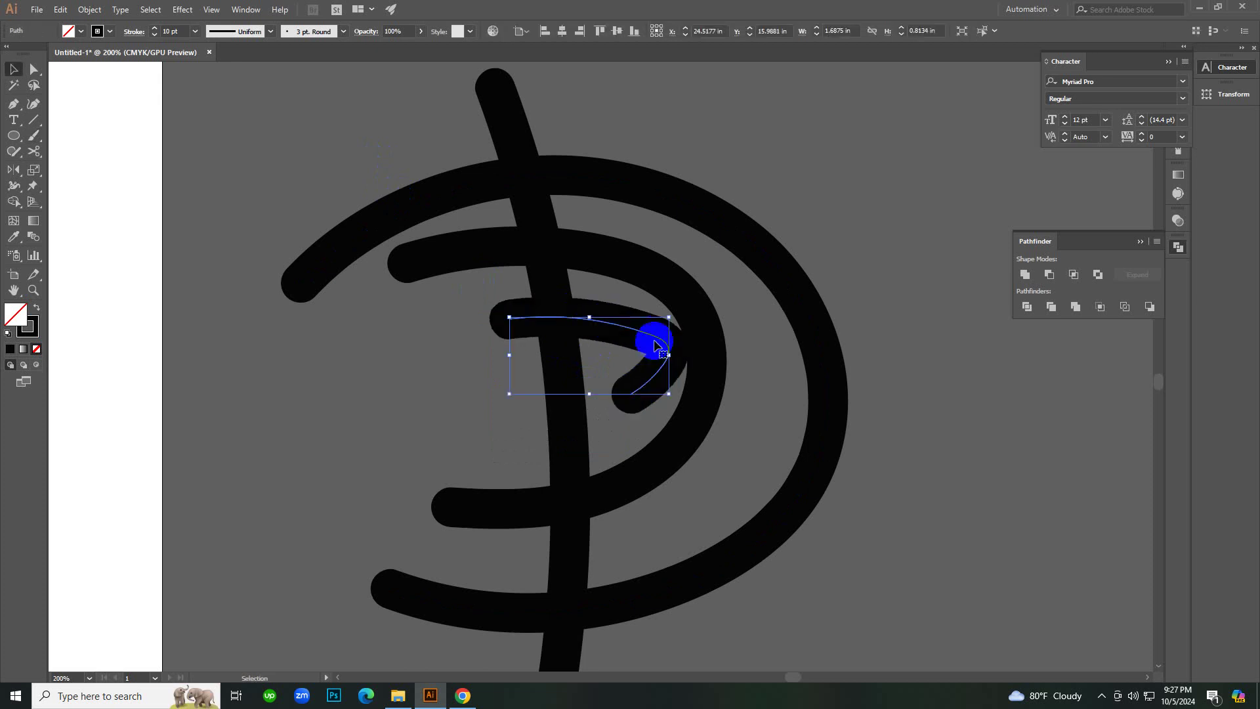
{"action": "left_click_drag", "start_coordinate": [649, 345], "coordinate": [632, 343]}
{"action": "left_click", "coordinate": [774, 422]}
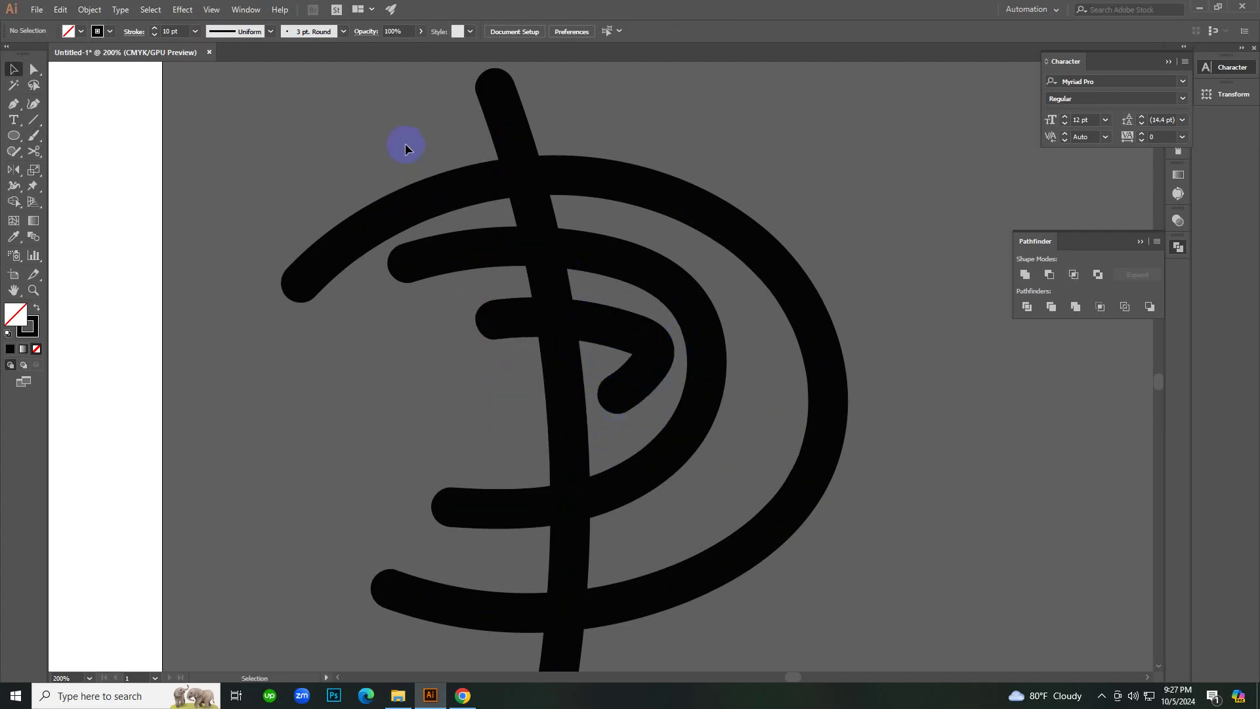
{"action": "left_click_drag", "start_coordinate": [397, 131], "coordinate": [922, 616]}
{"action": "key", "text": "Delete"}
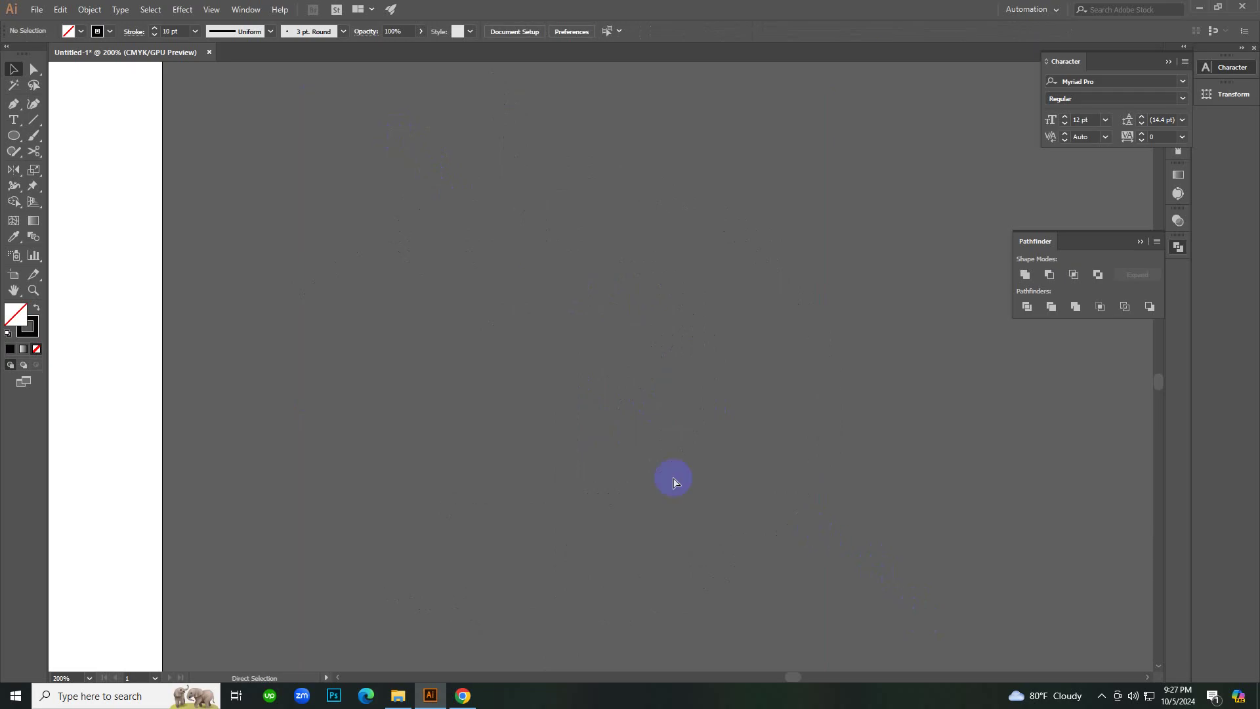
Delete the ends of the three mast lines that protrude below the boat hull's upper edge.
{"action": "left_click", "coordinate": [433, 403], "text": "ctrl+alt"}
{"action": "left_click", "coordinate": [432, 403], "text": "ctrl+alt"}
{"action": "left_click", "coordinate": [366, 303], "text": "ctrl"}
{"action": "left_click", "coordinate": [288, 303], "text": "ctrl+alt"}
{"action": "left_click", "coordinate": [458, 383], "text": "ctrl"}
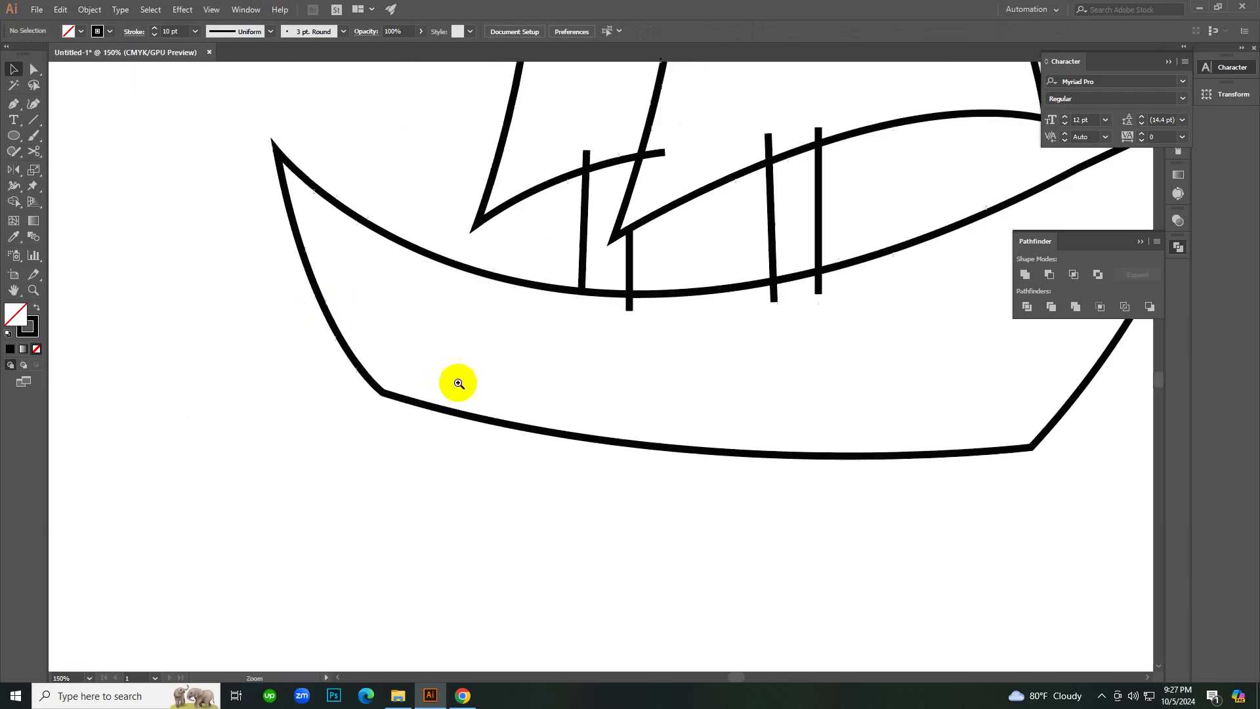
{"action": "left_click", "coordinate": [655, 321], "text": "ctrl"}
{"action": "left_click_drag", "start_coordinate": [536, 350], "coordinate": [655, 383]}
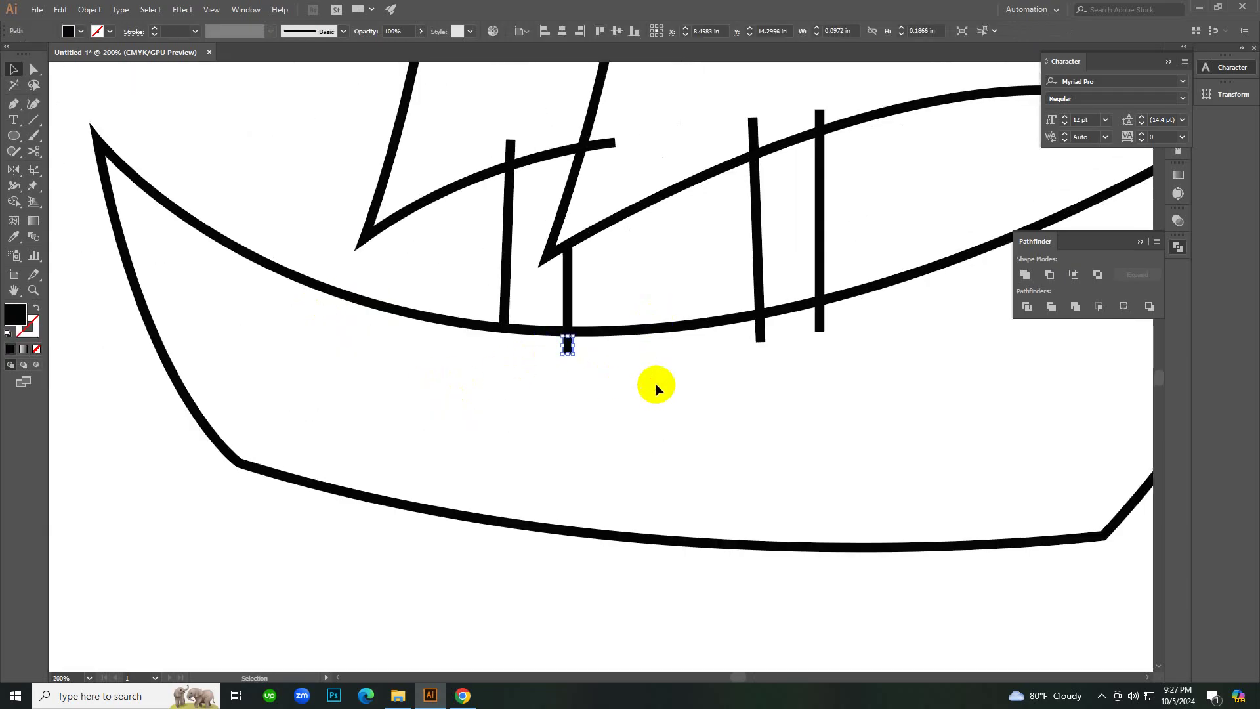
{"action": "key", "text": "Delete"}
{"action": "key", "text": "Delete"}
{"action": "left_click", "coordinate": [819, 323]}
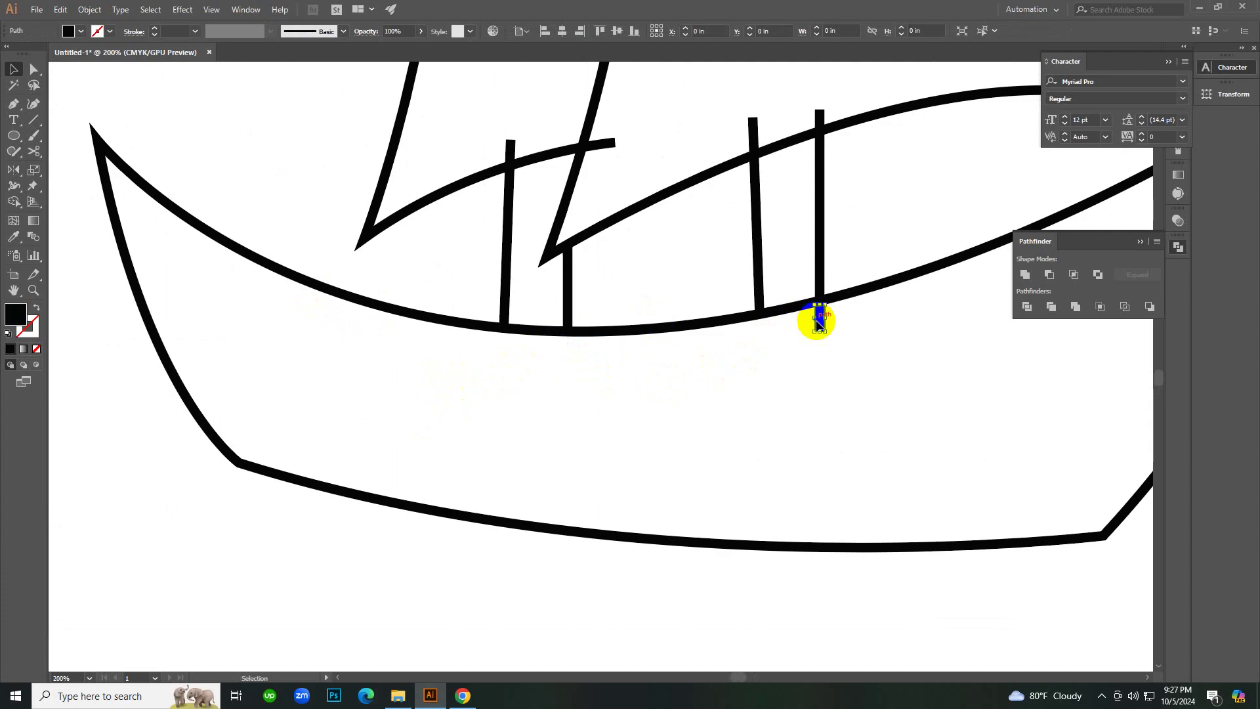
{"action": "key", "text": "Delete"}
{"action": "left_click", "coordinate": [474, 521]}
{"action": "left_click", "coordinate": [871, 441]}
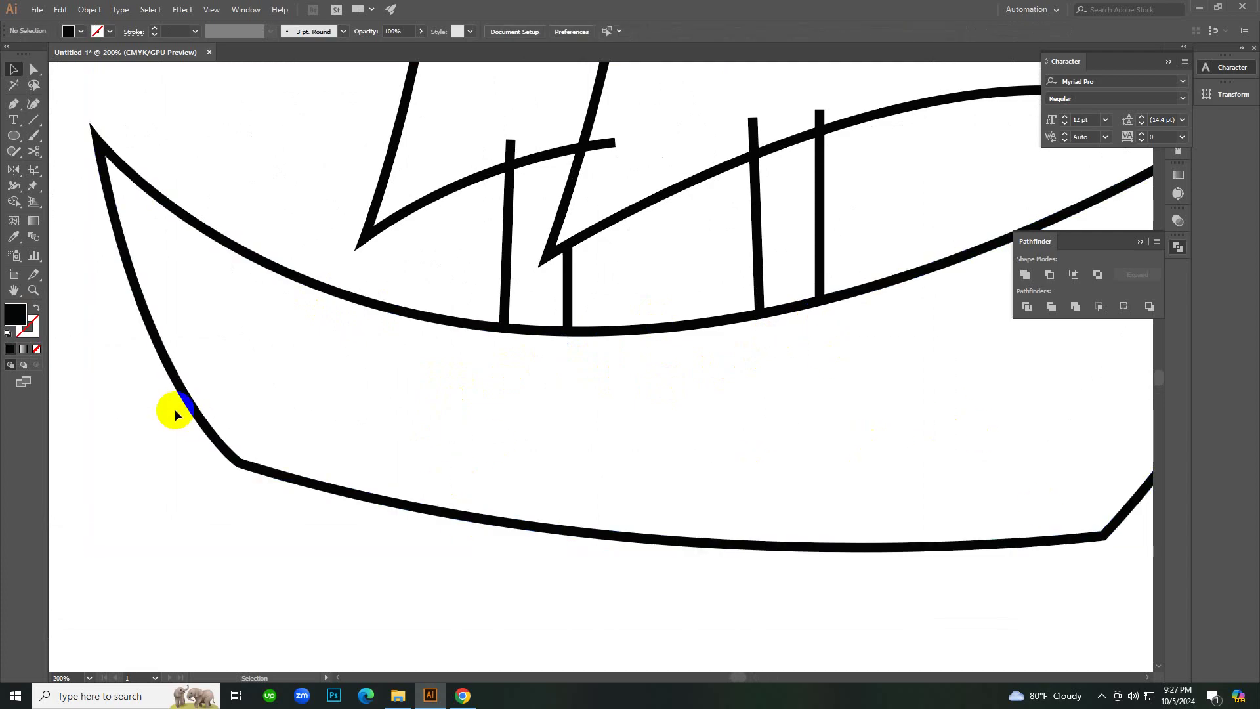
{"action": "scroll", "coordinate": [317, 388], "scroll_direction": "up", "scroll_amount": 5}
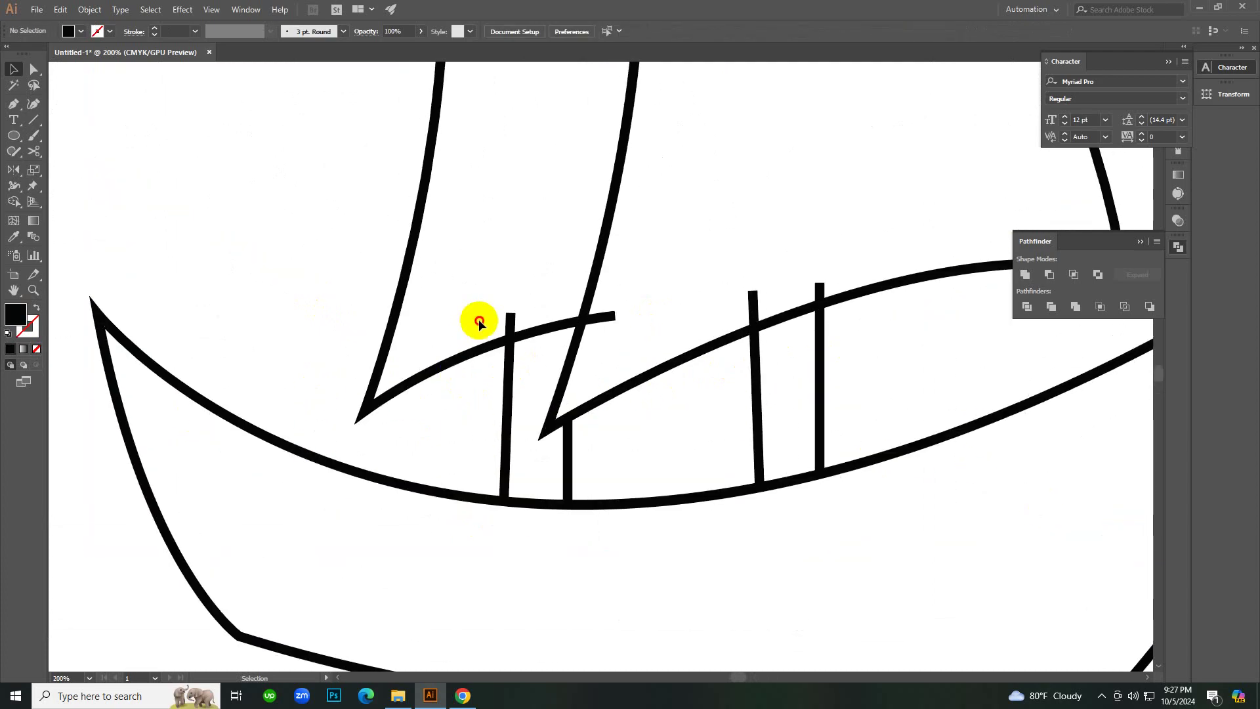
Try to delete the mast ends above the sails' lower edges and the small sail's lower-edge end crossing the large sail.
{"action": "left_click", "coordinate": [537, 321]}
{"action": "left_click", "coordinate": [520, 295]}
{"action": "scroll", "coordinate": [518, 294], "scroll_direction": "up", "scroll_amount": 5}
{"action": "scroll", "coordinate": [549, 271], "scroll_direction": "up", "scroll_amount": 3}
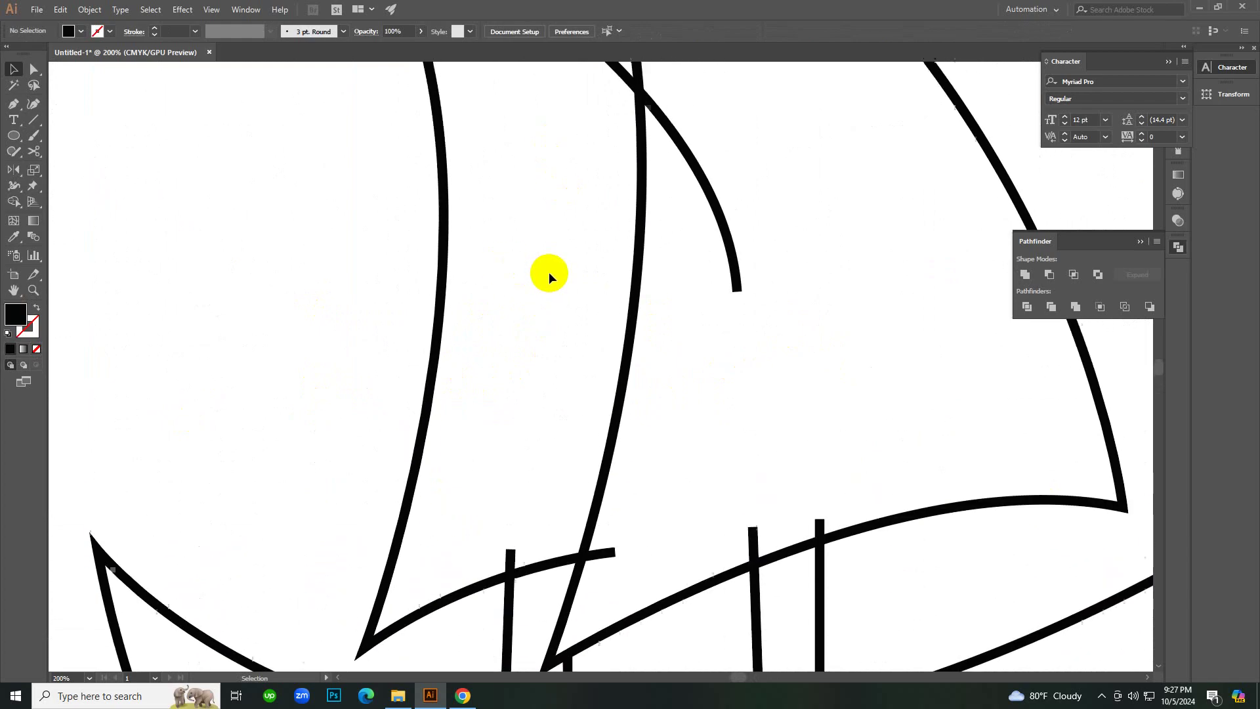
{"action": "scroll", "coordinate": [553, 497], "scroll_direction": "down", "scroll_amount": 1}
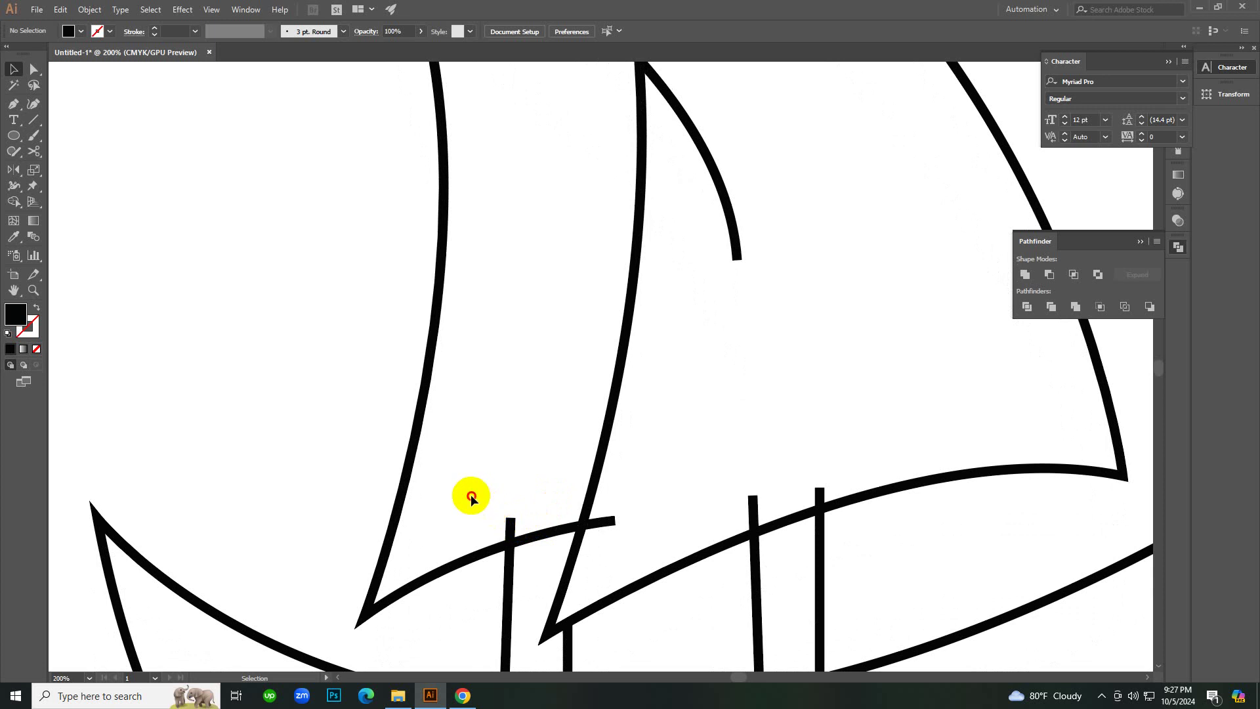
{"action": "left_click_drag", "start_coordinate": [469, 495], "coordinate": [536, 521]}
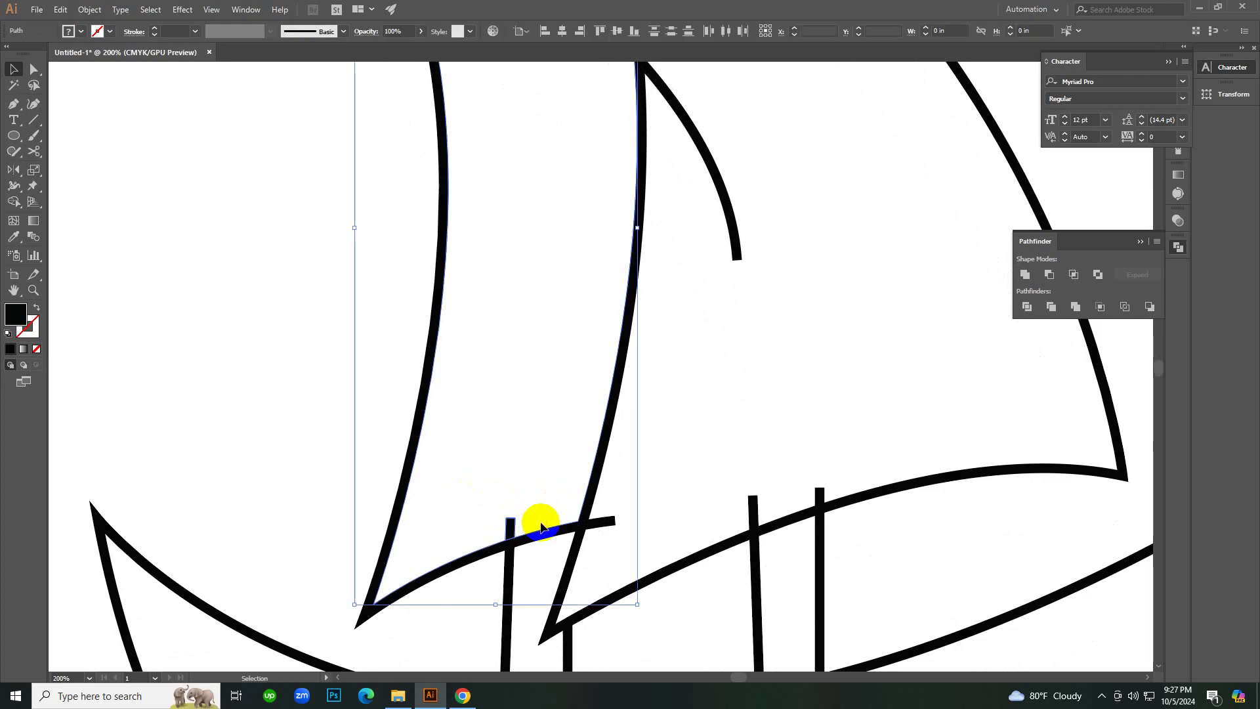
{"action": "key", "text": "Delete"}
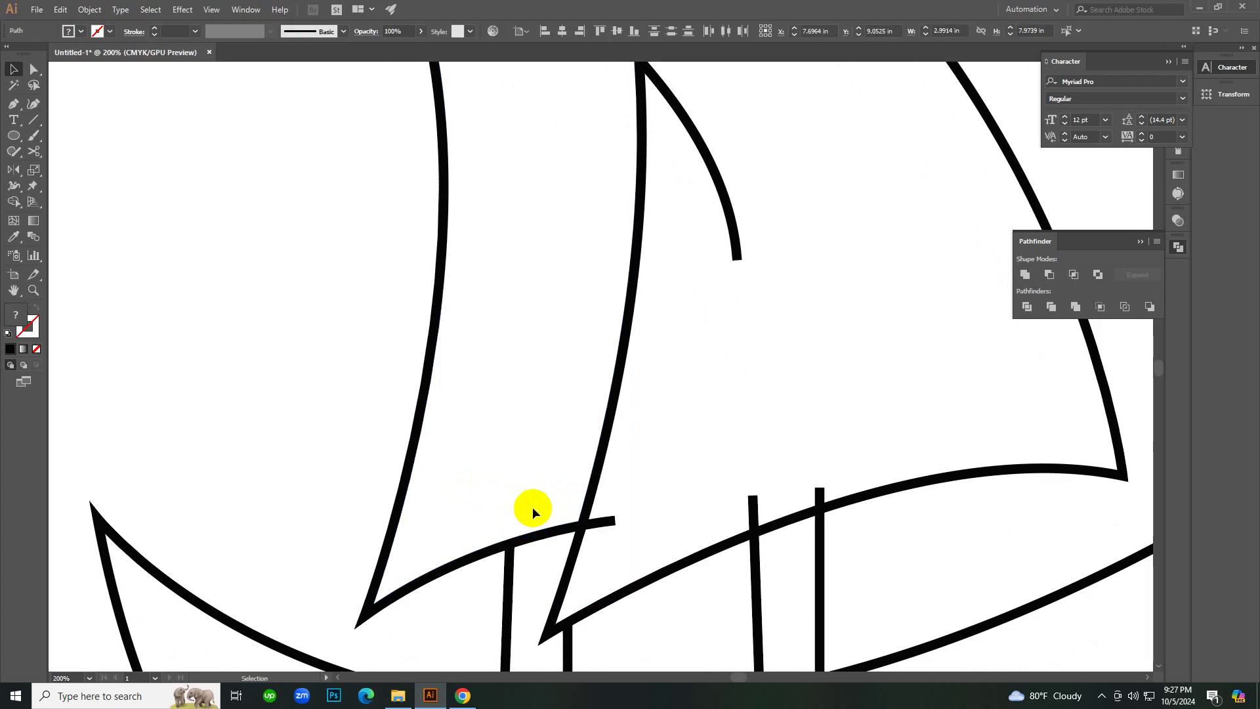
{"action": "left_click_drag", "start_coordinate": [603, 518], "coordinate": [631, 530]}
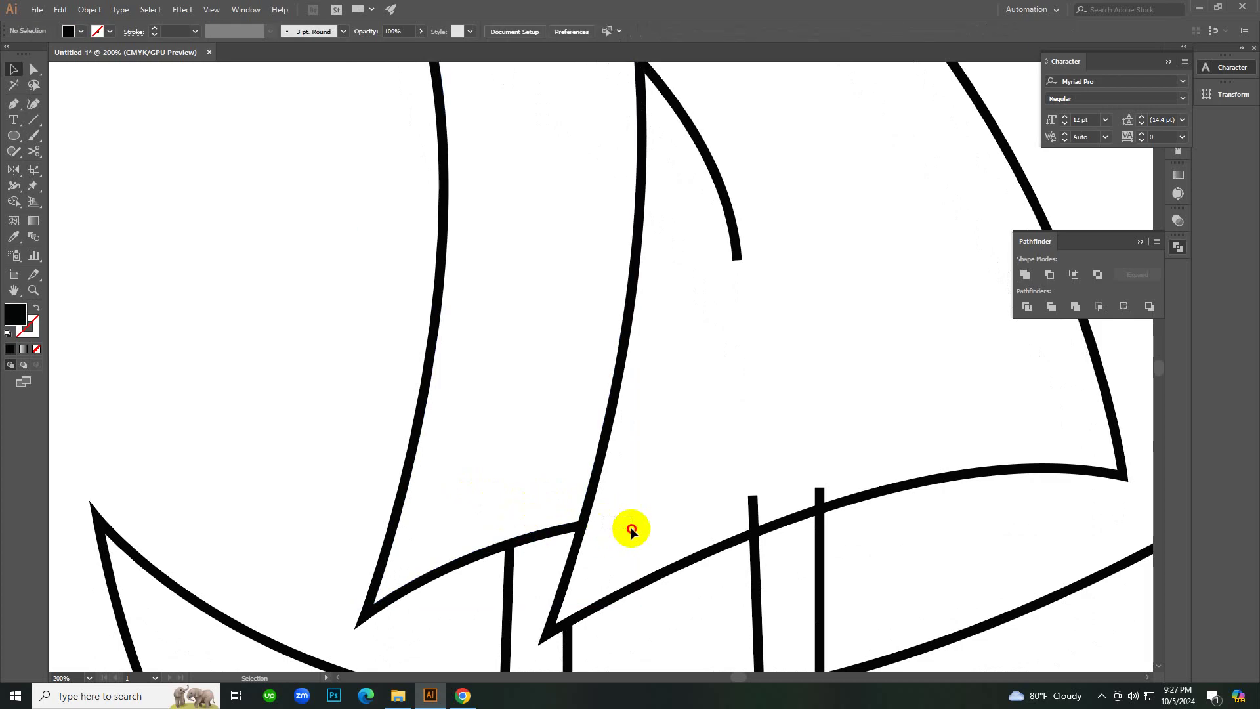
{"action": "left_click", "coordinate": [752, 502]}
{"action": "key", "text": "Delete"}
{"action": "left_click", "coordinate": [817, 490]}
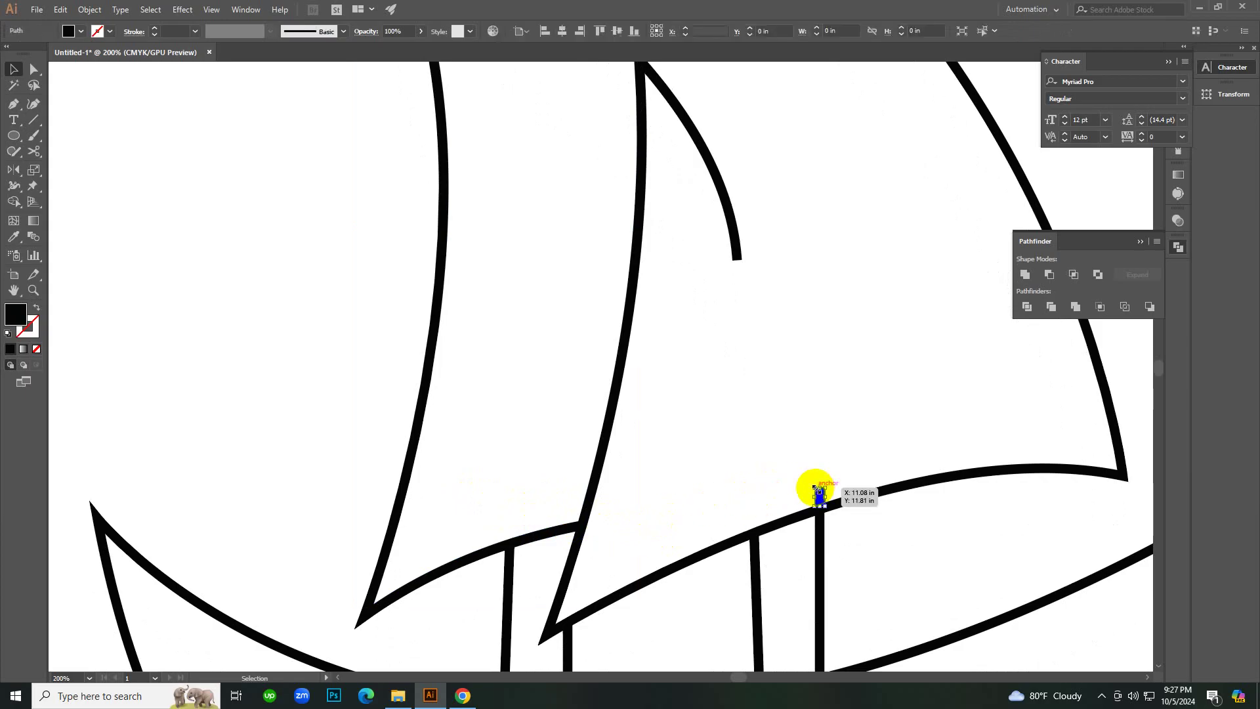
{"action": "key", "text": "Delete"}
Undo the recent deletions of the mast ends and the small sail's overhanging lower-edge end.
{"action": "scroll", "coordinate": [800, 495], "scroll_direction": "up", "scroll_amount": 4}
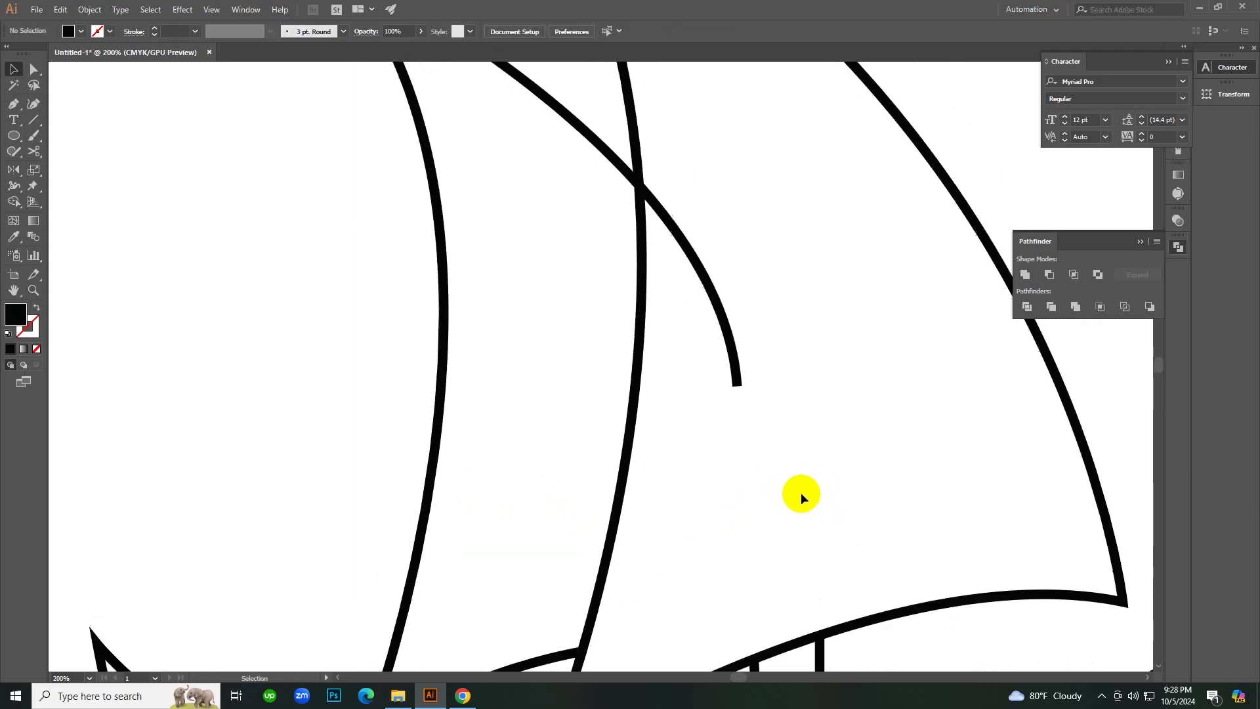
{"action": "left_click", "coordinate": [713, 350]}
{"action": "left_click", "coordinate": [713, 483]}
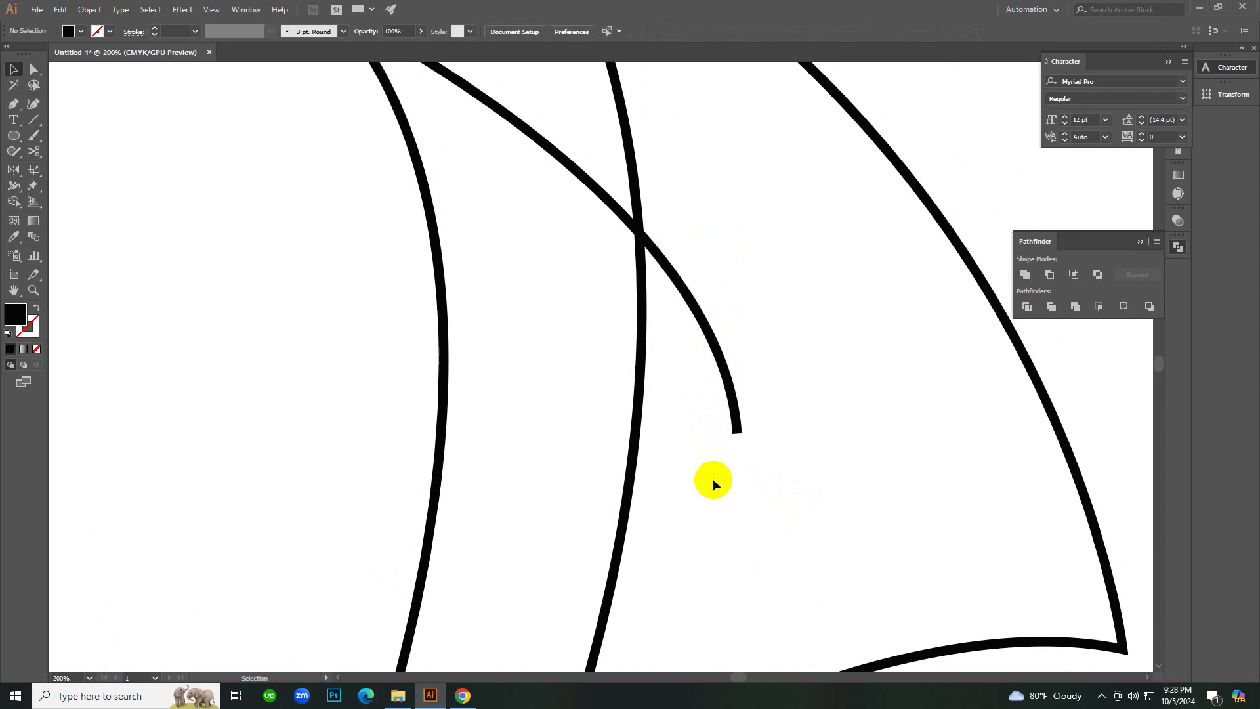
{"action": "scroll", "coordinate": [714, 482], "scroll_direction": "down", "scroll_amount": 3}
{"action": "key", "text": "ctrl+z"}
{"action": "key", "text": "ctrl+z"}
{"action": "key", "text": "ctrl+z"}
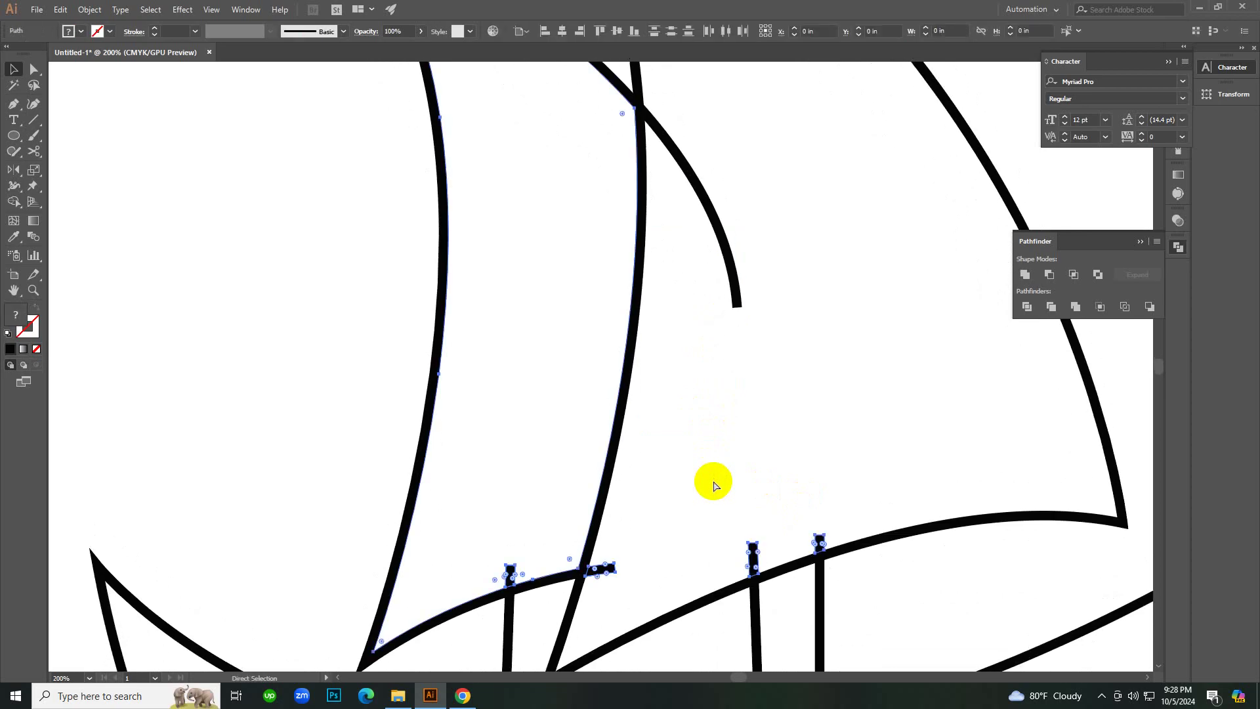
Delete the end of the leftmost mast line that protrudes above the small sail's lower edge.
{"action": "left_click", "coordinate": [511, 576]}
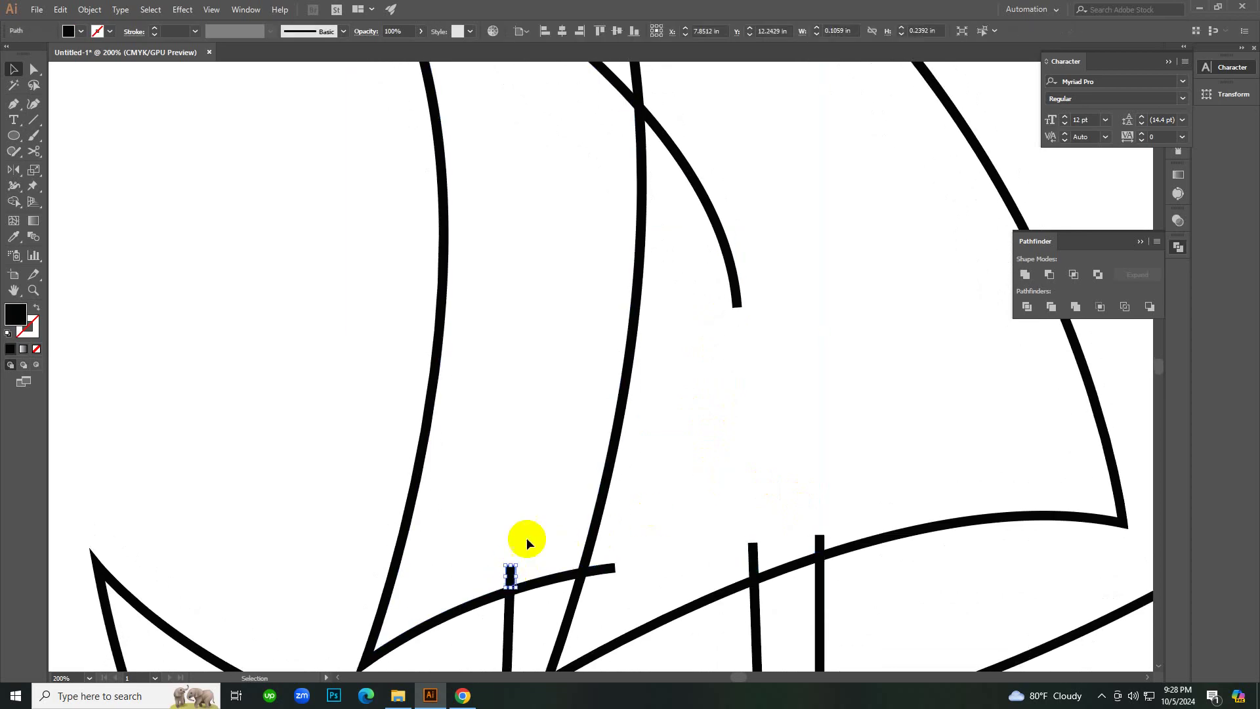
{"action": "left_click", "coordinate": [527, 540]}
{"action": "left_click", "coordinate": [516, 573]}
{"action": "left_click", "coordinate": [512, 576]}
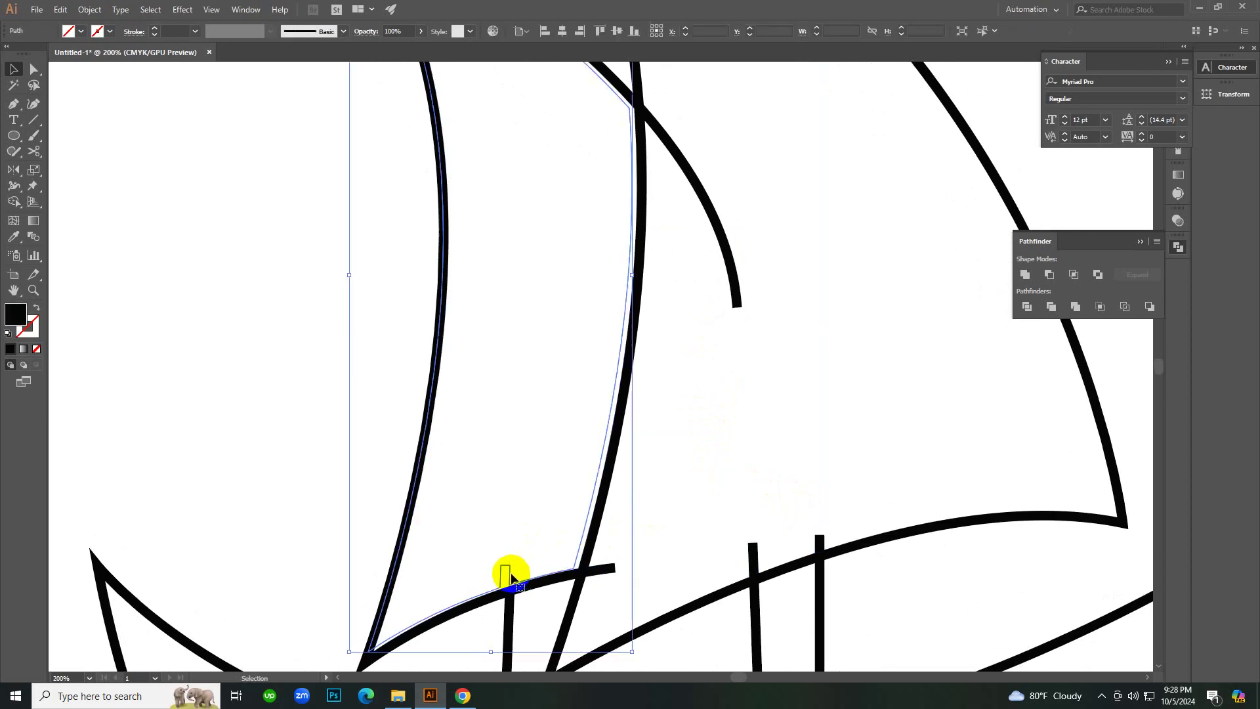
{"action": "key", "text": "Delete"}
Delete the end of the small sail's lower edge that extends into the large sail.
{"action": "scroll", "coordinate": [559, 554], "scroll_direction": "up", "scroll_amount": 1}
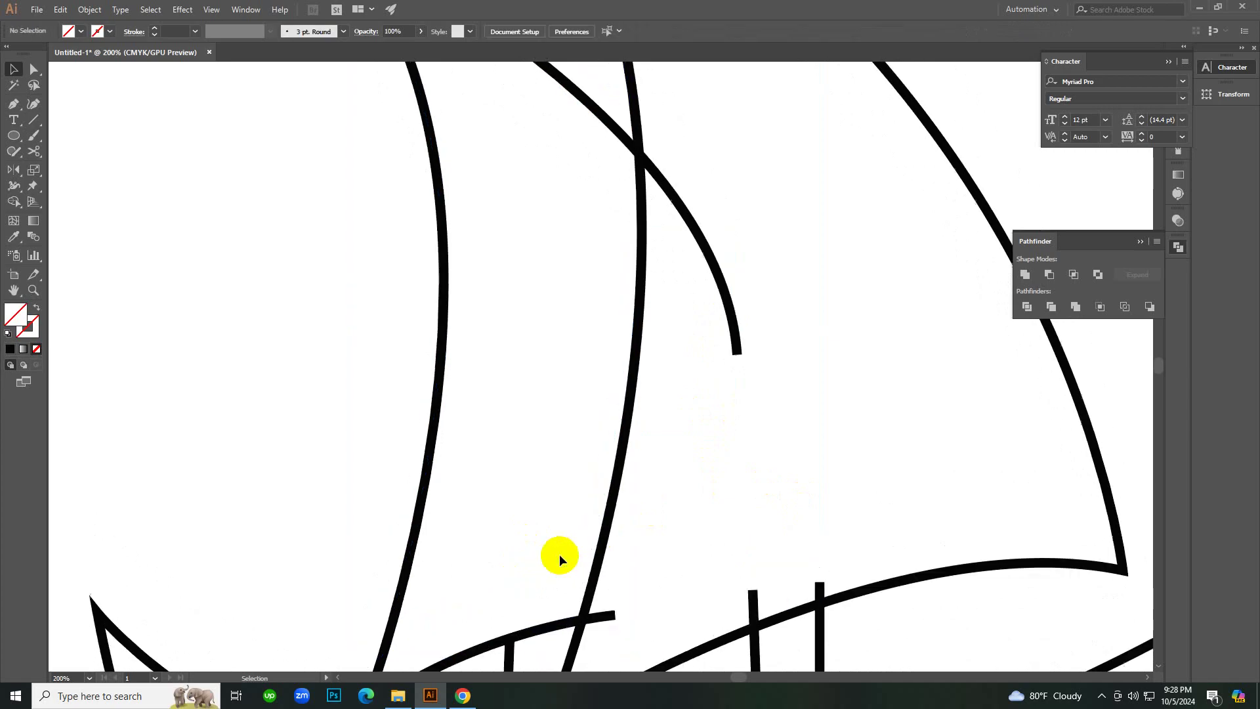
{"action": "scroll", "coordinate": [559, 554], "scroll_direction": "down", "scroll_amount": 1}
{"action": "key", "text": "ctrl+alt+space"}
{"action": "left_click", "coordinate": [644, 390], "text": "ctrl+alt"}
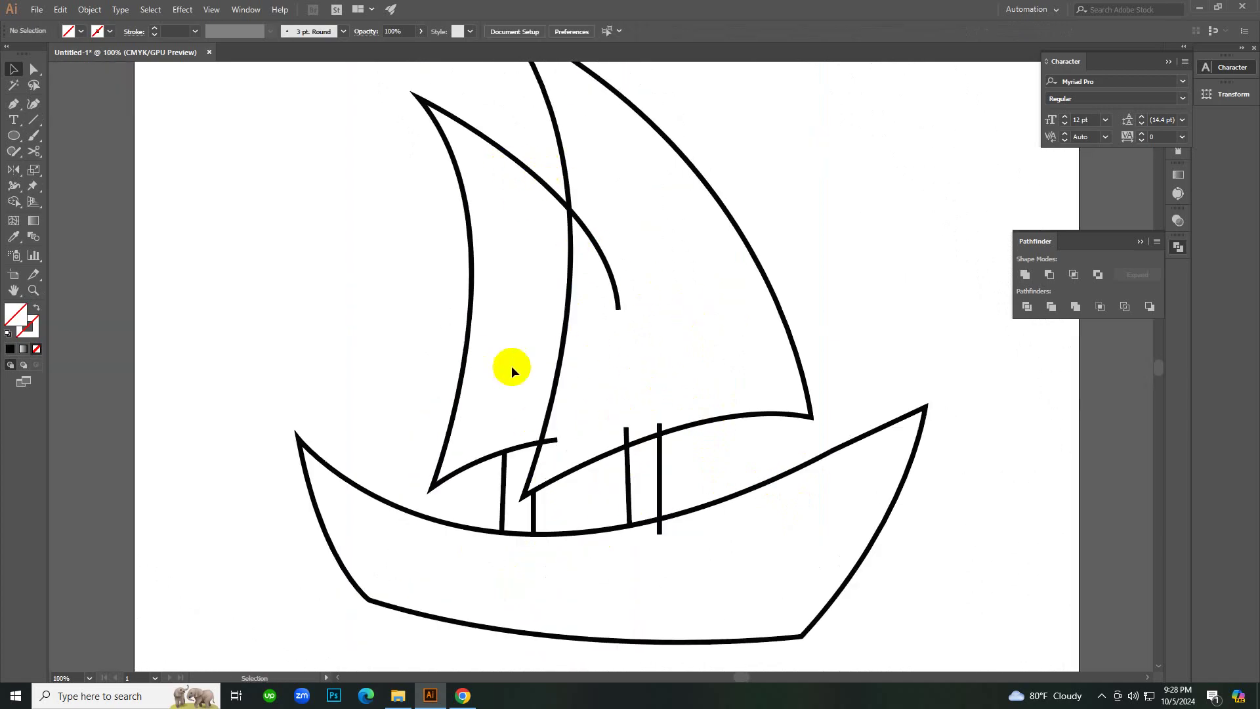
{"action": "left_click", "coordinate": [516, 382], "text": "ctrl"}
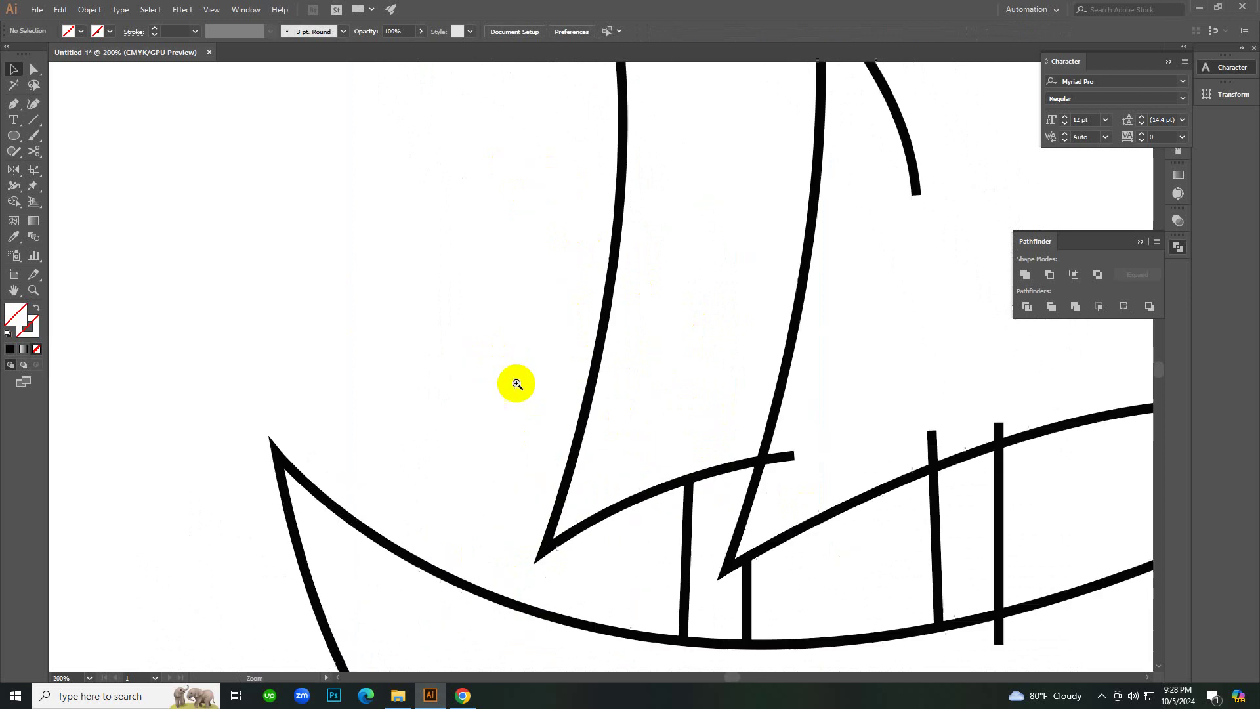
{"action": "left_click", "coordinate": [630, 399], "text": "ctrl"}
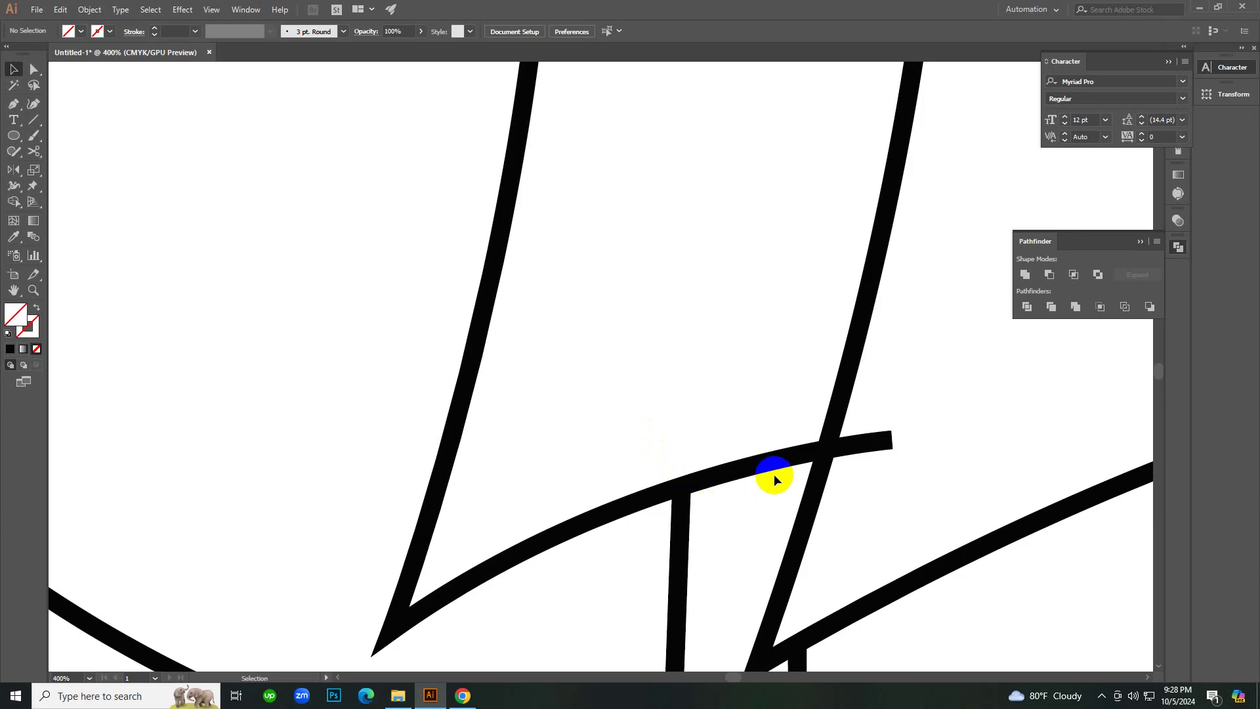
{"action": "left_click", "coordinate": [880, 498], "text": "ctrl+alt"}
{"action": "left_click", "coordinate": [602, 323]}
{"action": "key", "text": "Delete"}
Delete the part of the small sail's upper curve that runs inside the large sail.
{"action": "scroll", "coordinate": [651, 378], "scroll_direction": "up", "scroll_amount": 10}
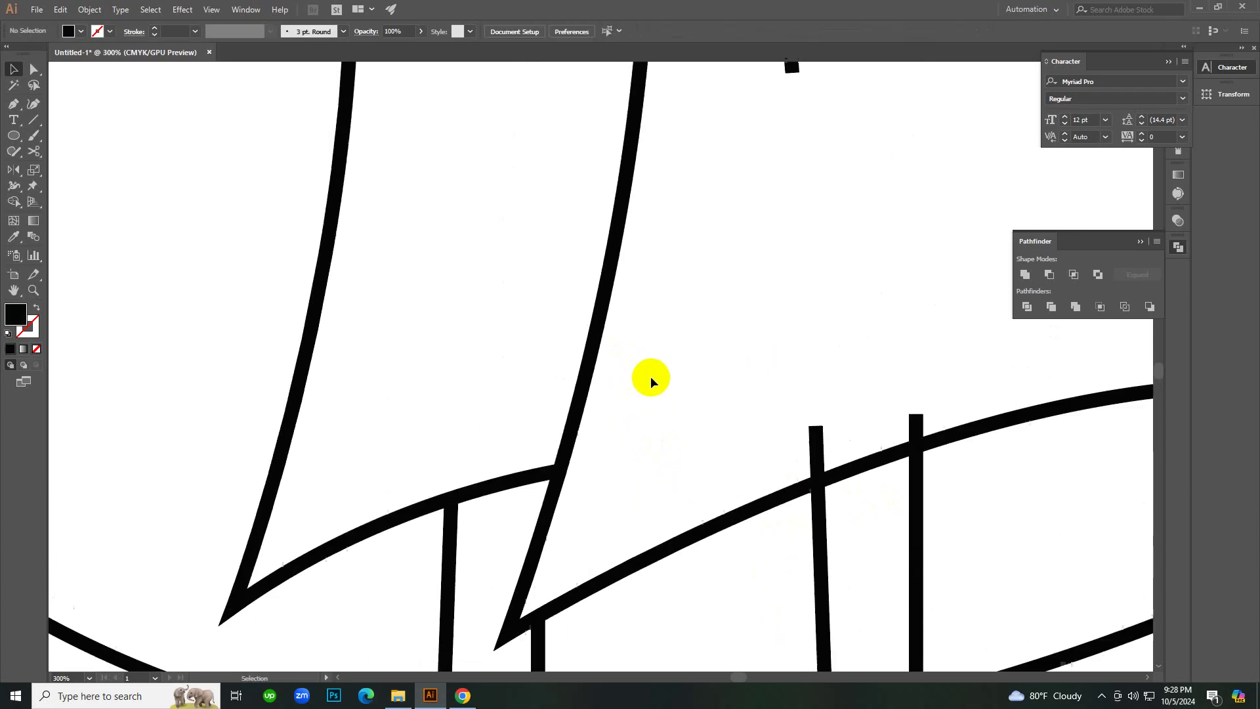
{"action": "scroll", "coordinate": [695, 315], "scroll_direction": "up", "scroll_amount": 3}
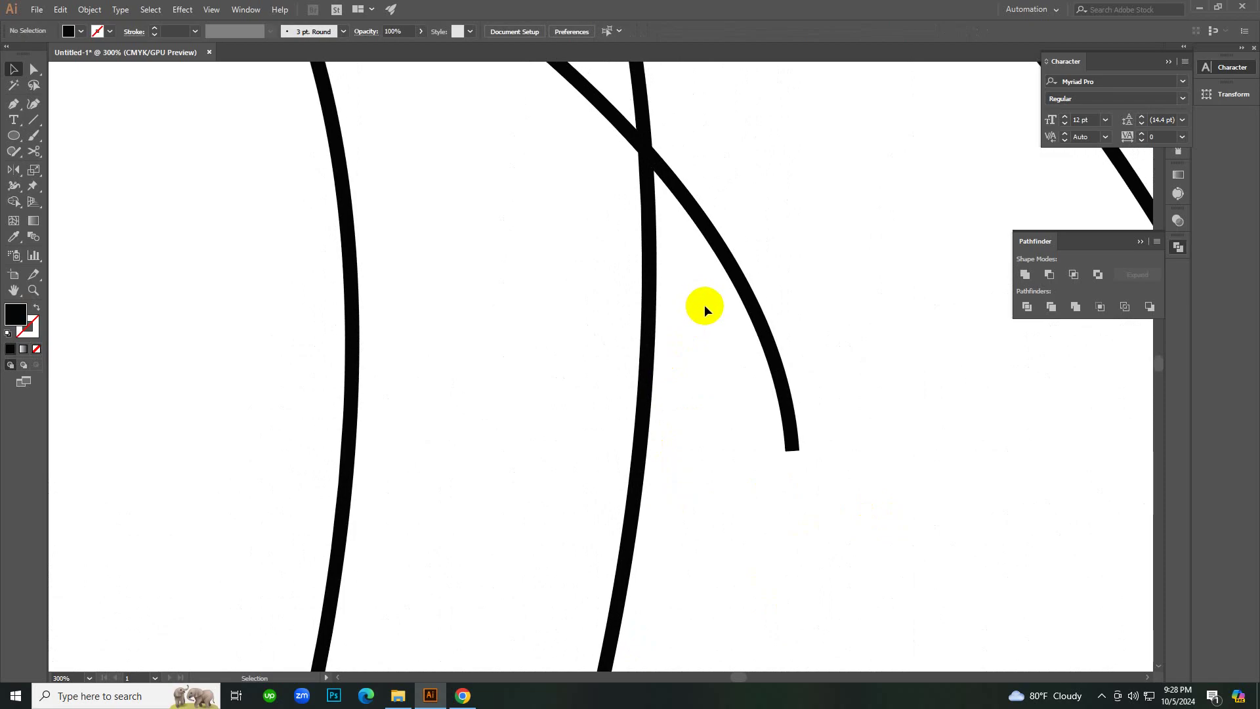
{"action": "left_click_drag", "start_coordinate": [703, 305], "coordinate": [938, 505]}
{"action": "left_click", "coordinate": [895, 375]}
{"action": "left_click", "coordinate": [792, 380]}
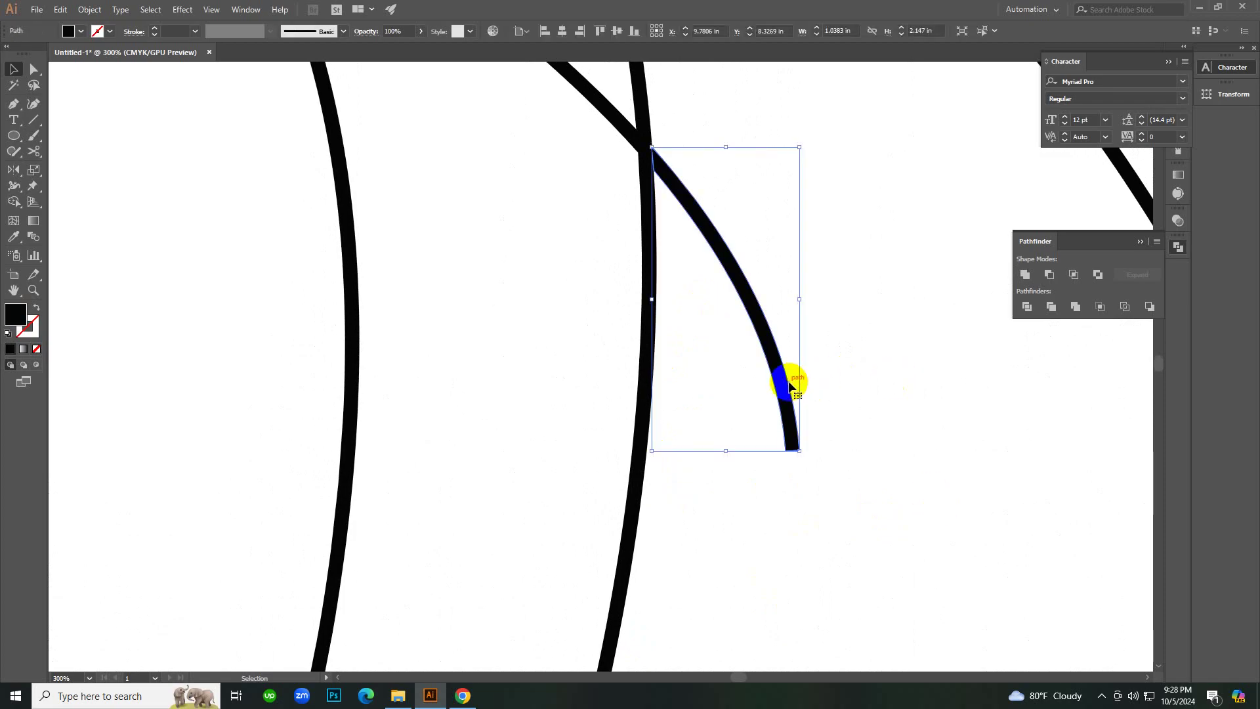
{"action": "key", "text": "Delete"}
Delete the two right mast lines' ends above the large sail's lower edge and the rightmost line's end below the hull's upper edge.
{"action": "left_click", "coordinate": [734, 440], "text": "ctrl+alt"}
{"action": "left_click", "coordinate": [733, 440], "text": "ctrl+alt"}
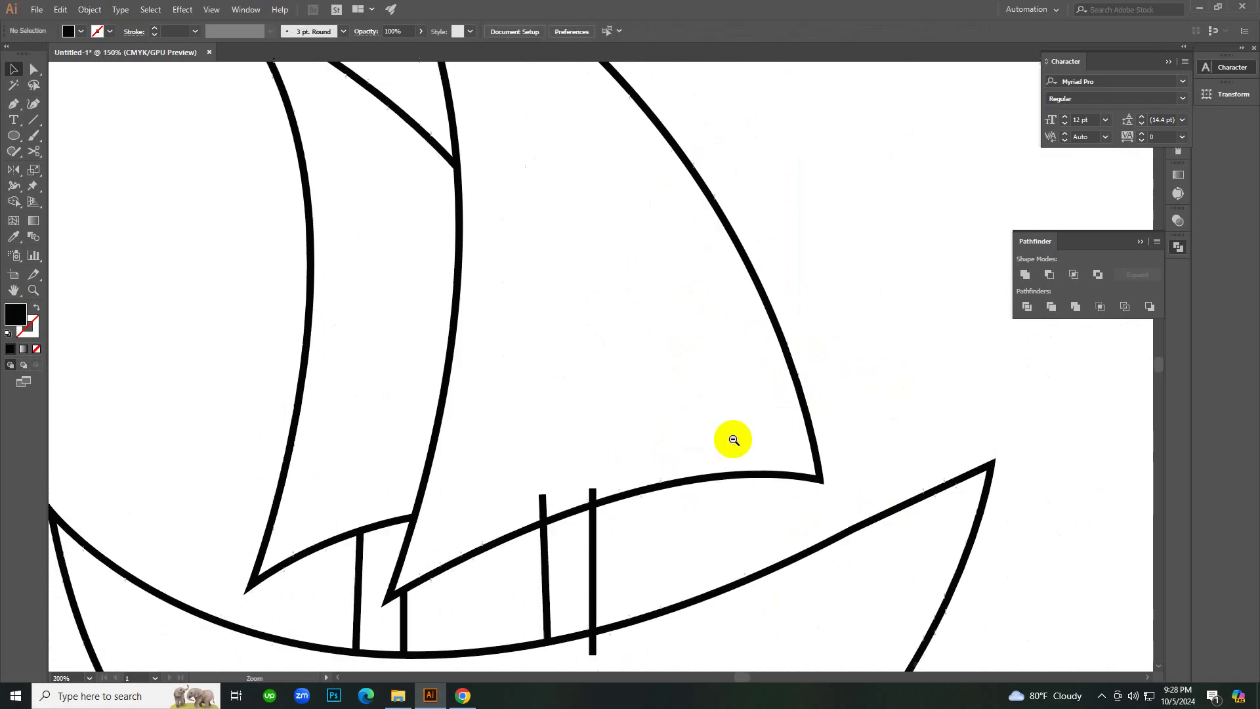
{"action": "left_click", "coordinate": [734, 440], "text": "ctrl+alt"}
{"action": "left_click", "coordinate": [530, 407], "text": "ctrl+alt"}
{"action": "left_click", "coordinate": [545, 329], "text": "ctrl"}
{"action": "left_click", "coordinate": [619, 410]}
{"action": "left_click", "coordinate": [565, 263]}
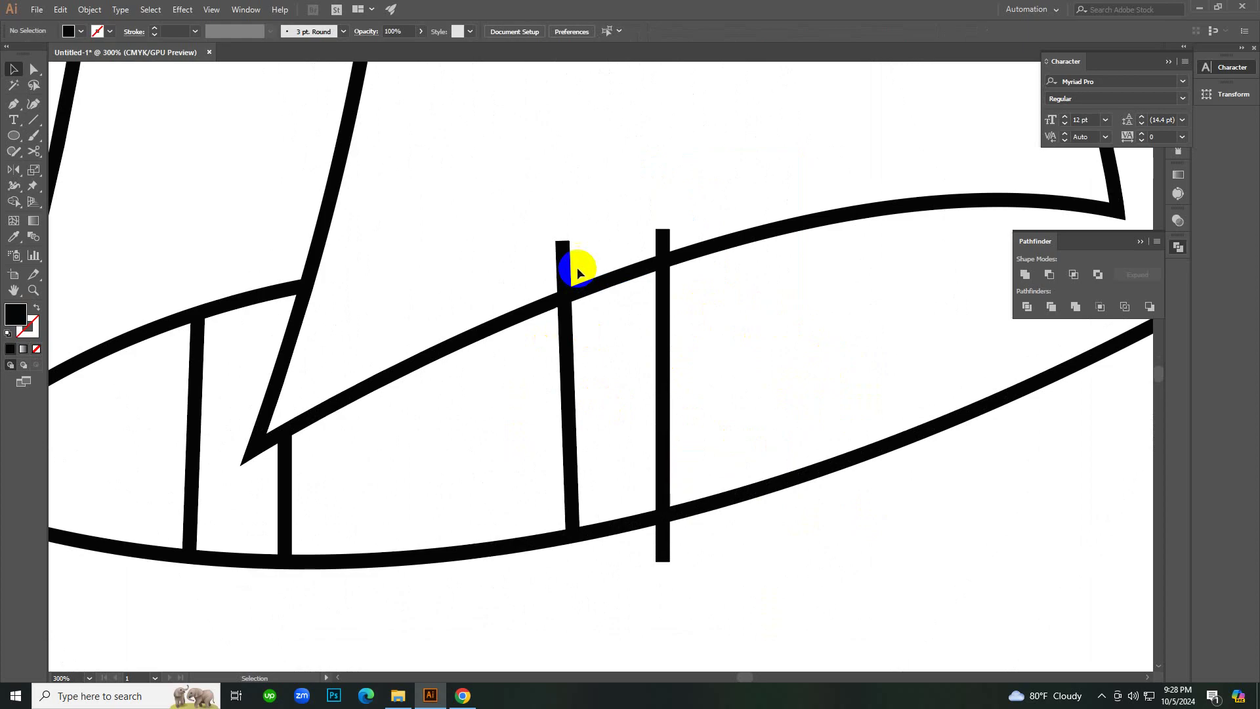
{"action": "left_click", "coordinate": [662, 235]}
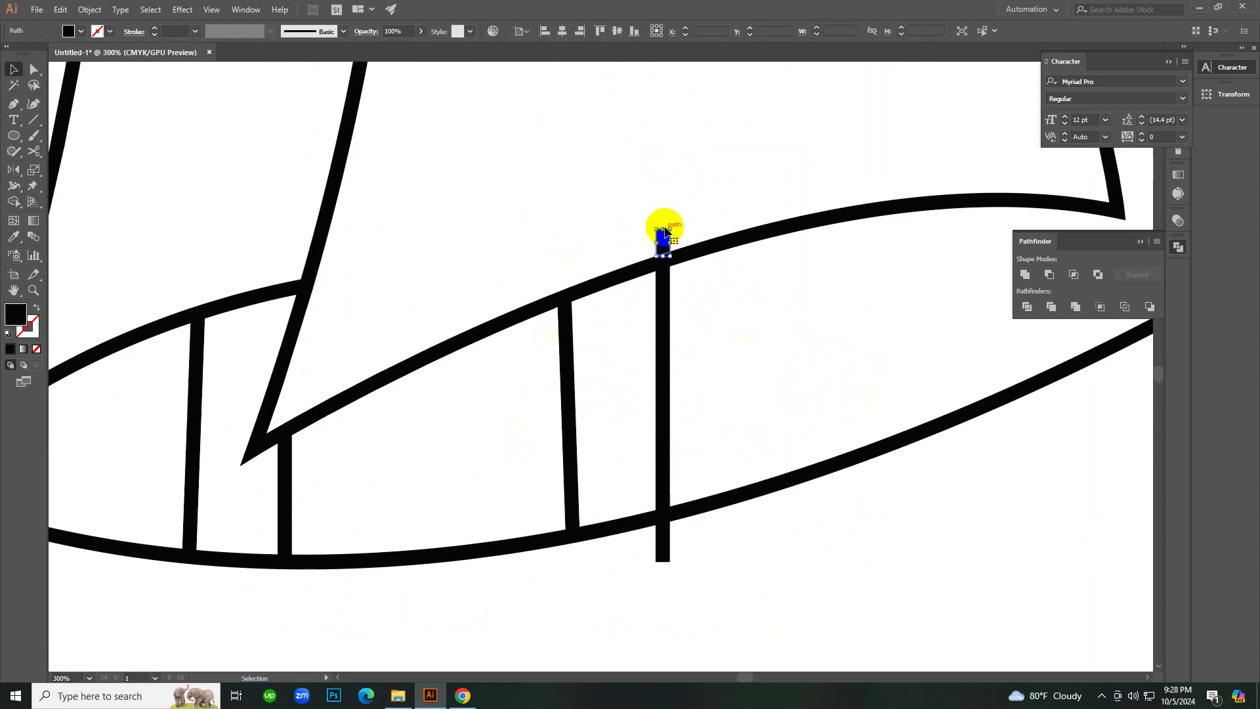
{"action": "key", "text": "Delete"}
{"action": "left_click", "coordinate": [661, 555]}
{"action": "key", "text": "Delete"}
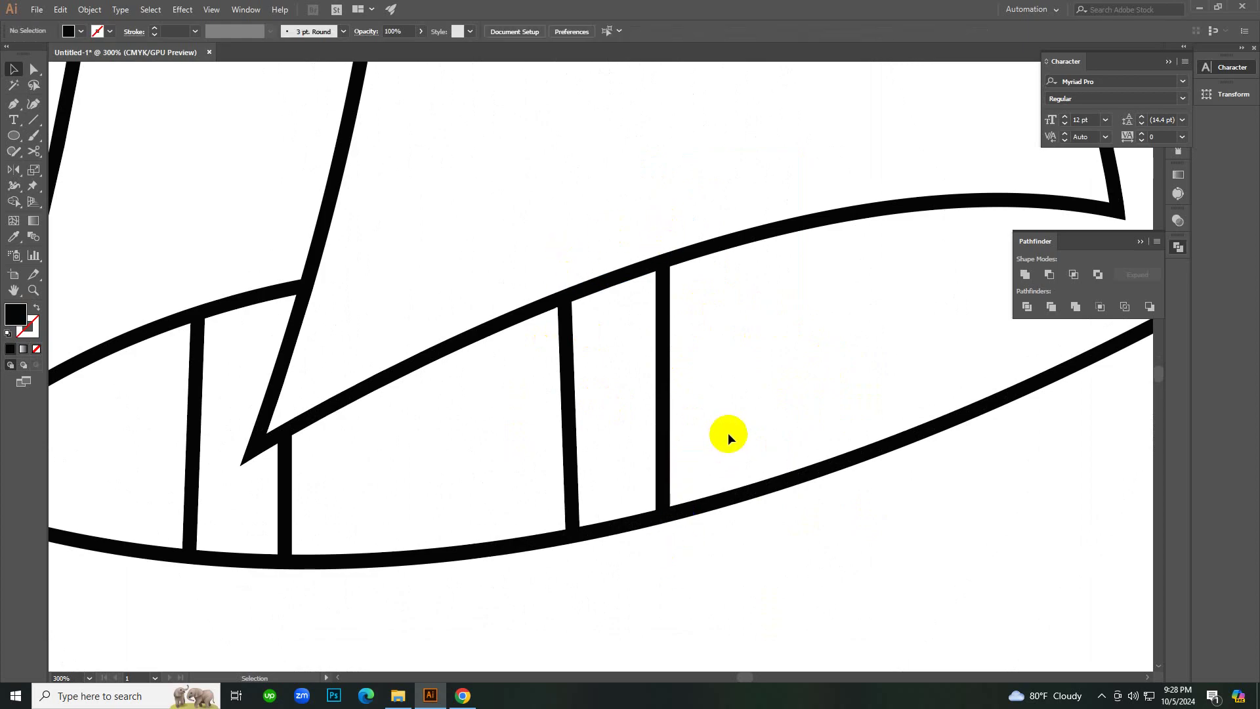
Draw a rectangle about 17.6 by 16.6 in covering the whole boat and fill it with the reference hull's light blue.
{"action": "key", "text": "ctrl+space"}
{"action": "left_click_drag", "start_coordinate": [727, 432], "coordinate": [565, 351]}
{"action": "left_click", "coordinate": [564, 351], "text": "alt"}
{"action": "left_click", "coordinate": [564, 350], "text": "alt"}
{"action": "left_click", "coordinate": [565, 349]}
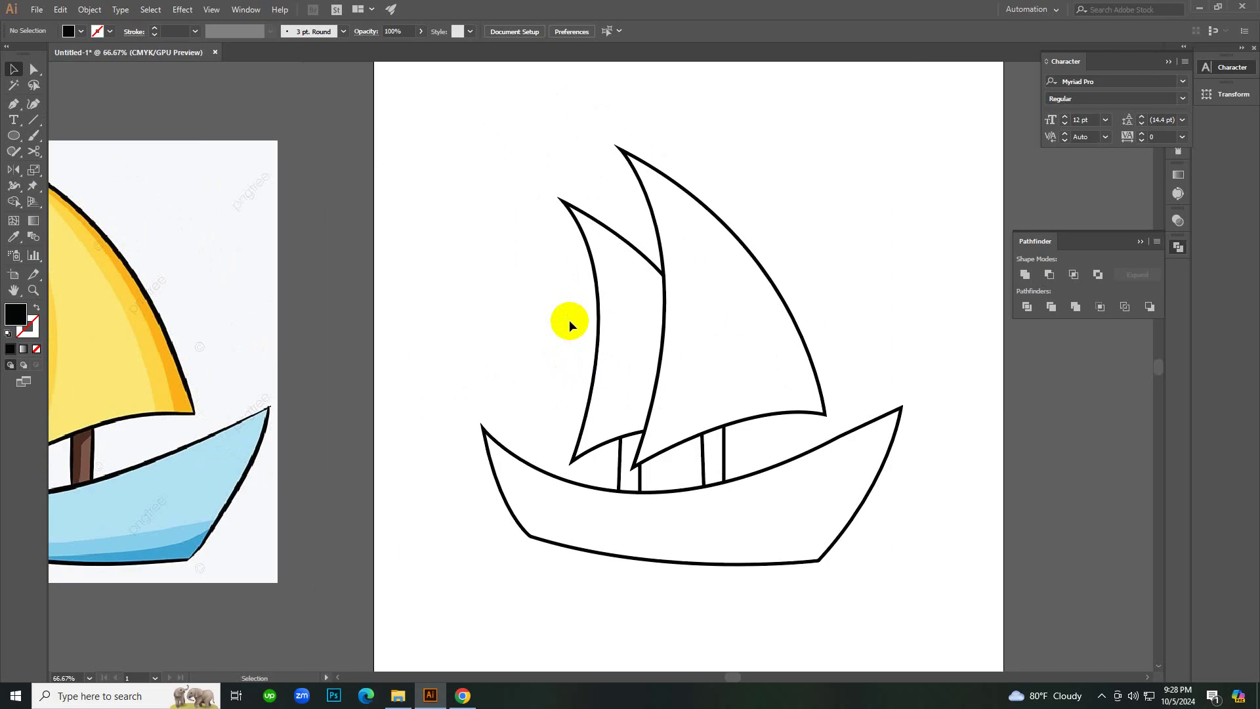
{"action": "key", "text": "m"}
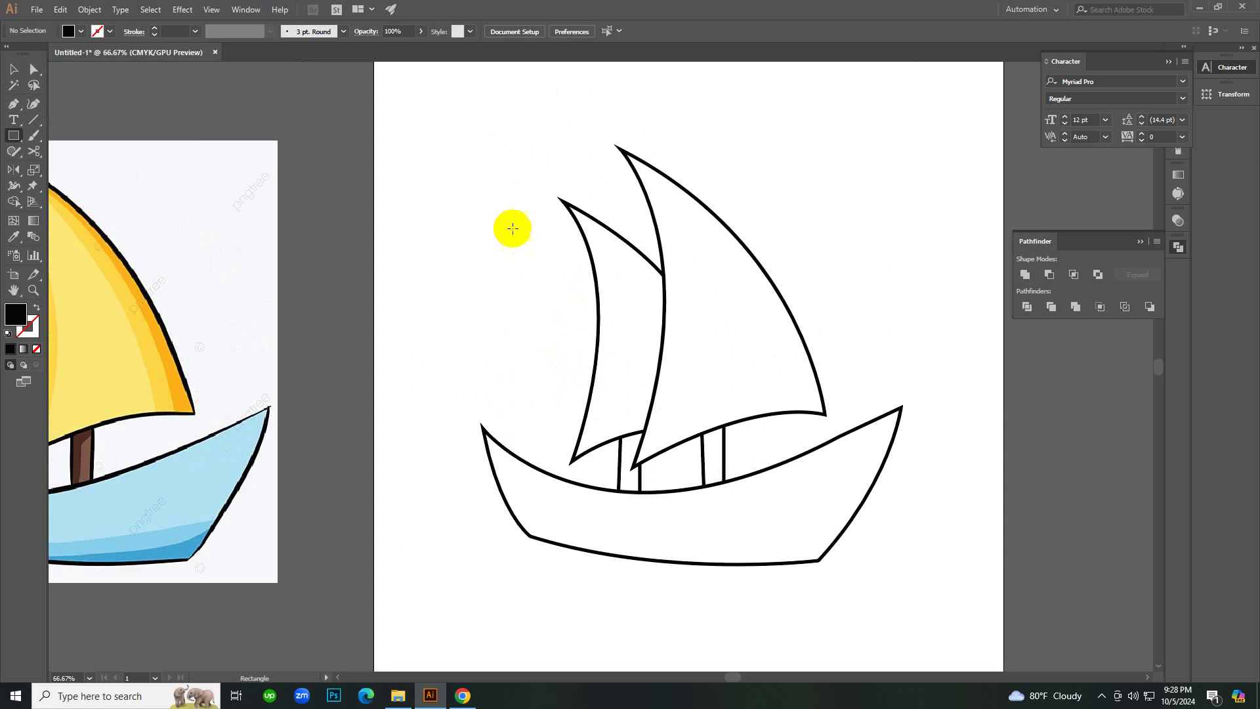
{"action": "left_click_drag", "start_coordinate": [421, 128], "coordinate": [976, 649]}
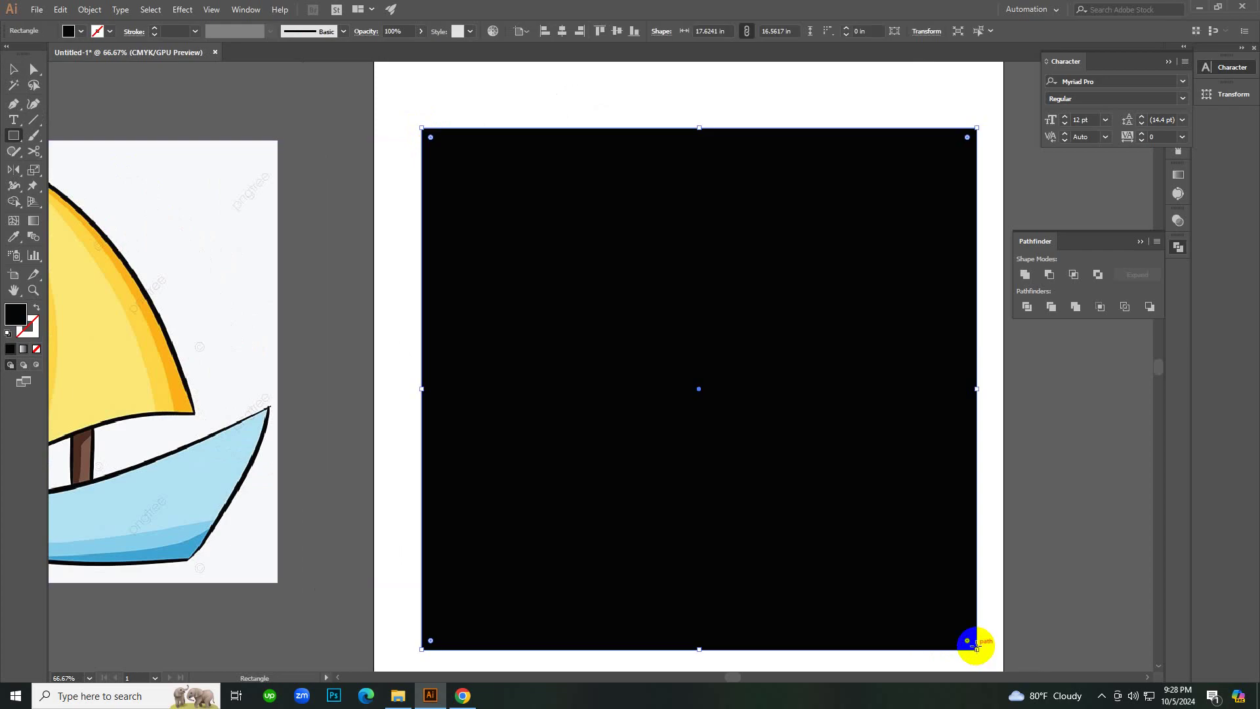
{"action": "key", "text": "i"}
{"action": "left_click", "coordinate": [217, 486]}
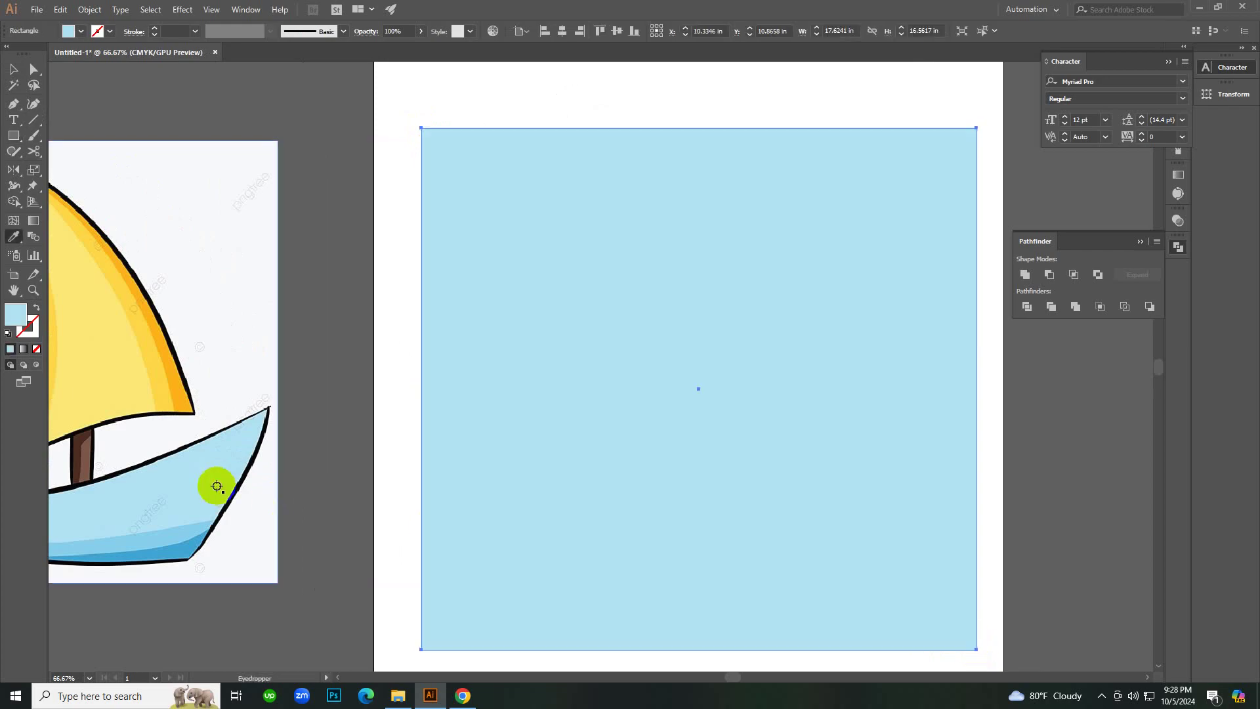
Cut the light blue rectangle and paste it in place behind the boat outlines.
{"action": "key", "text": "v"}
{"action": "left_click", "coordinate": [1085, 492]}
{"action": "left_click", "coordinate": [967, 475]}
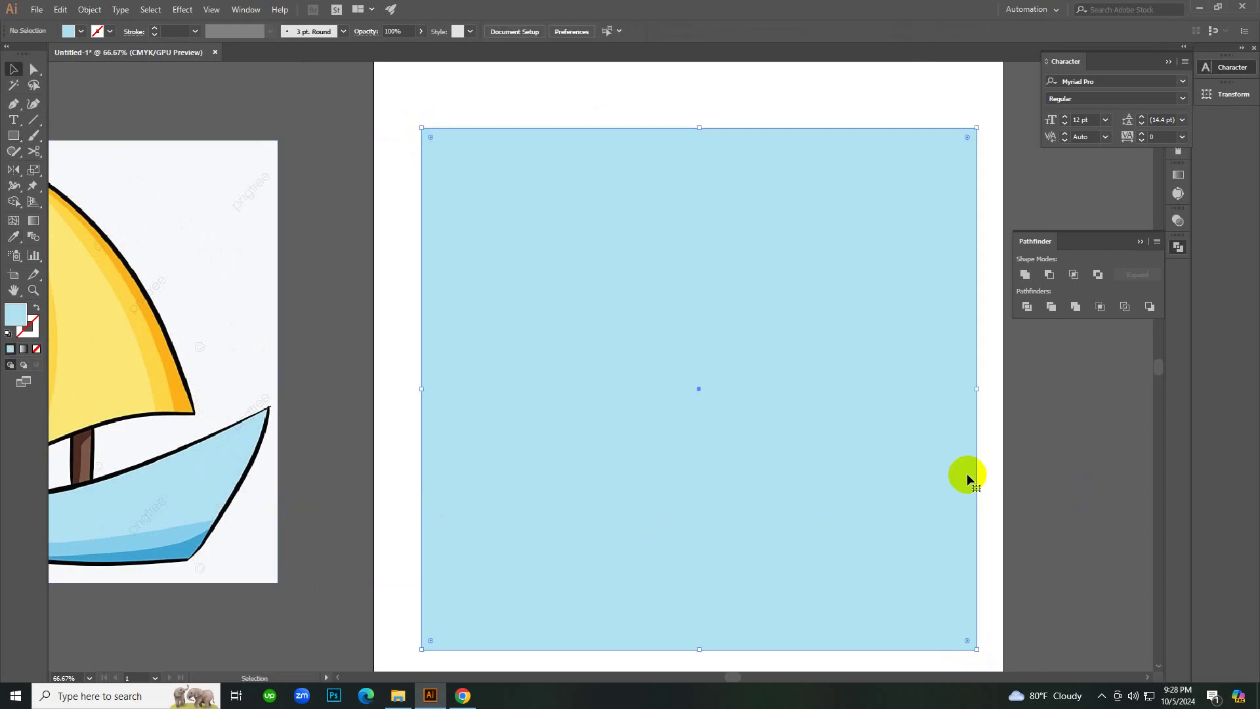
{"action": "key", "text": "ctrl+x"}
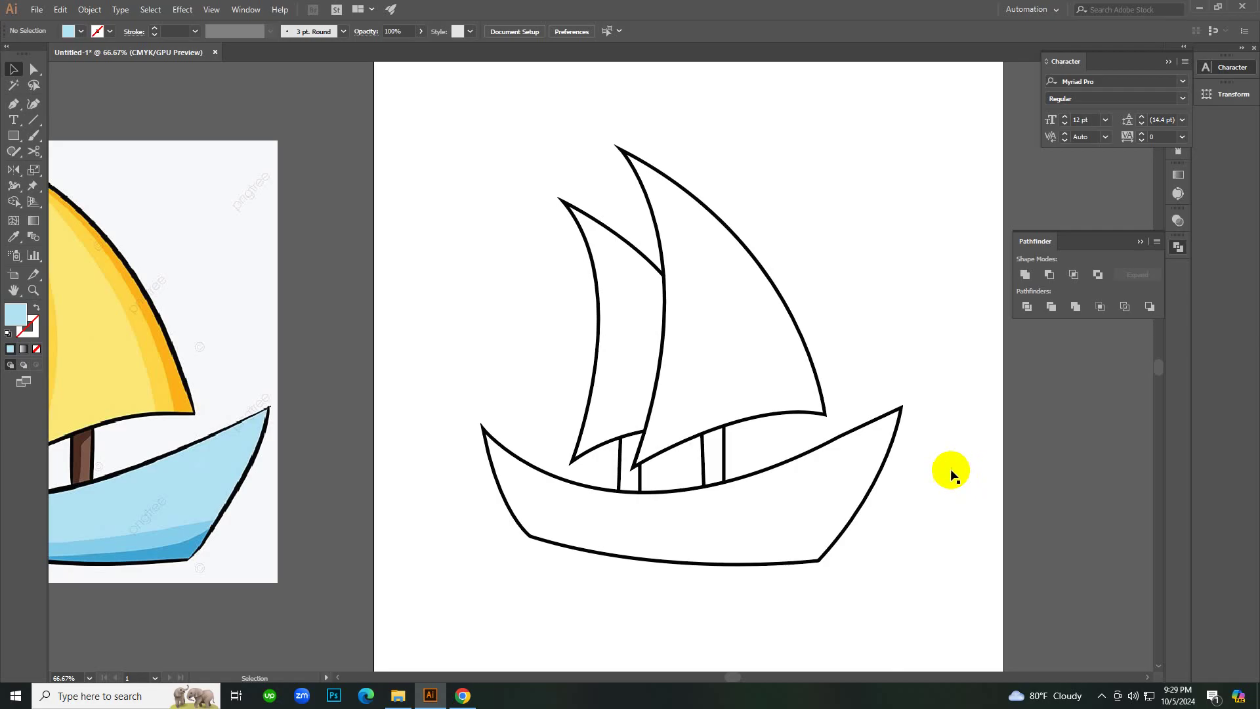
{"action": "left_click_drag", "start_coordinate": [384, 114], "coordinate": [963, 640]}
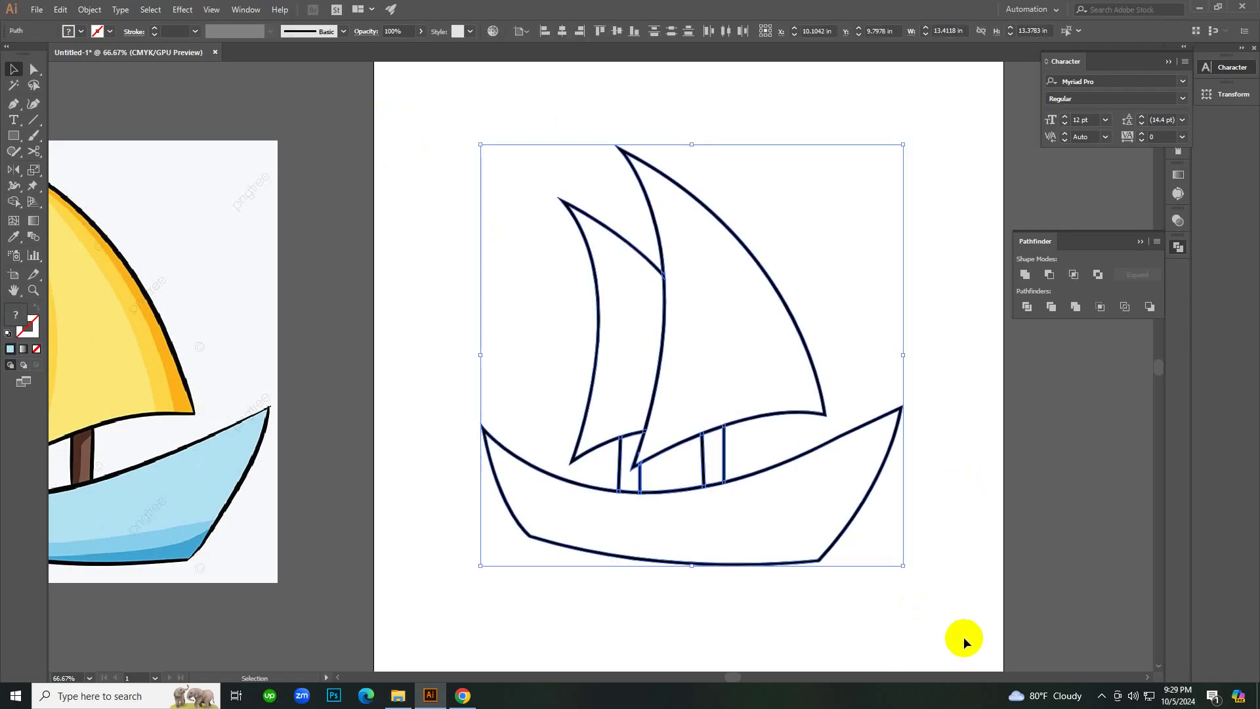
{"action": "key", "text": "ctrl+b"}
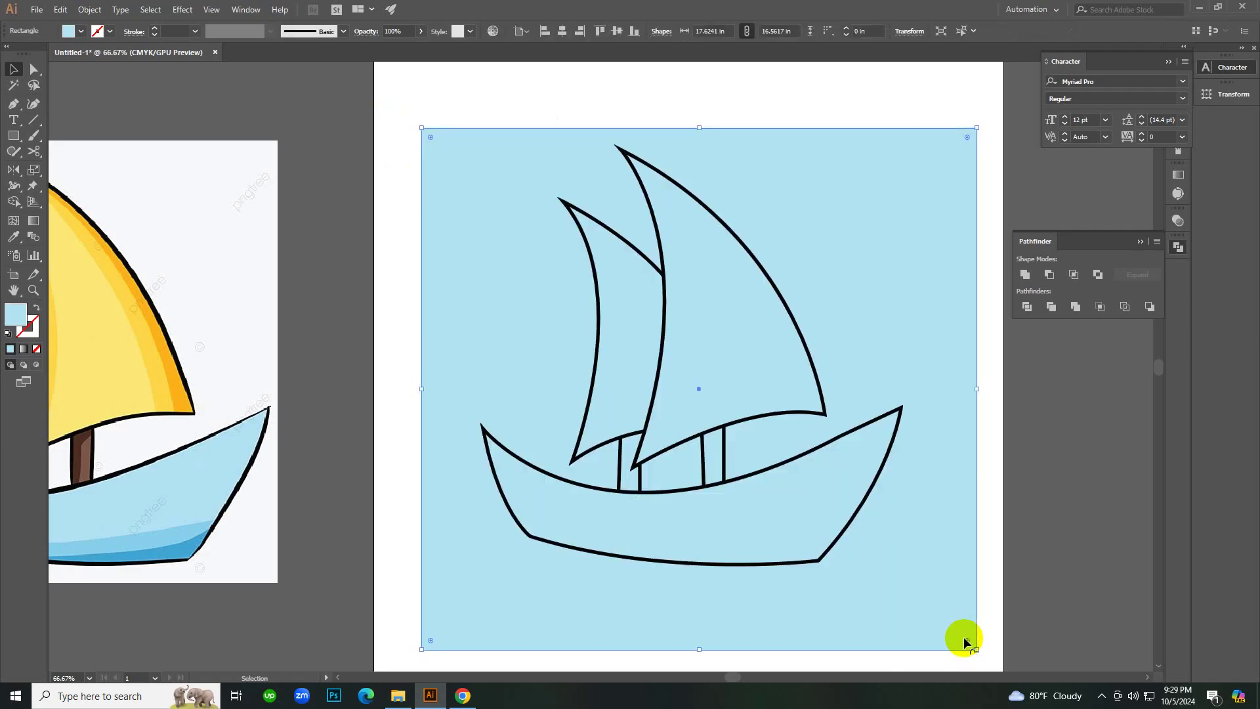
{"action": "left_click", "coordinate": [1057, 512]}
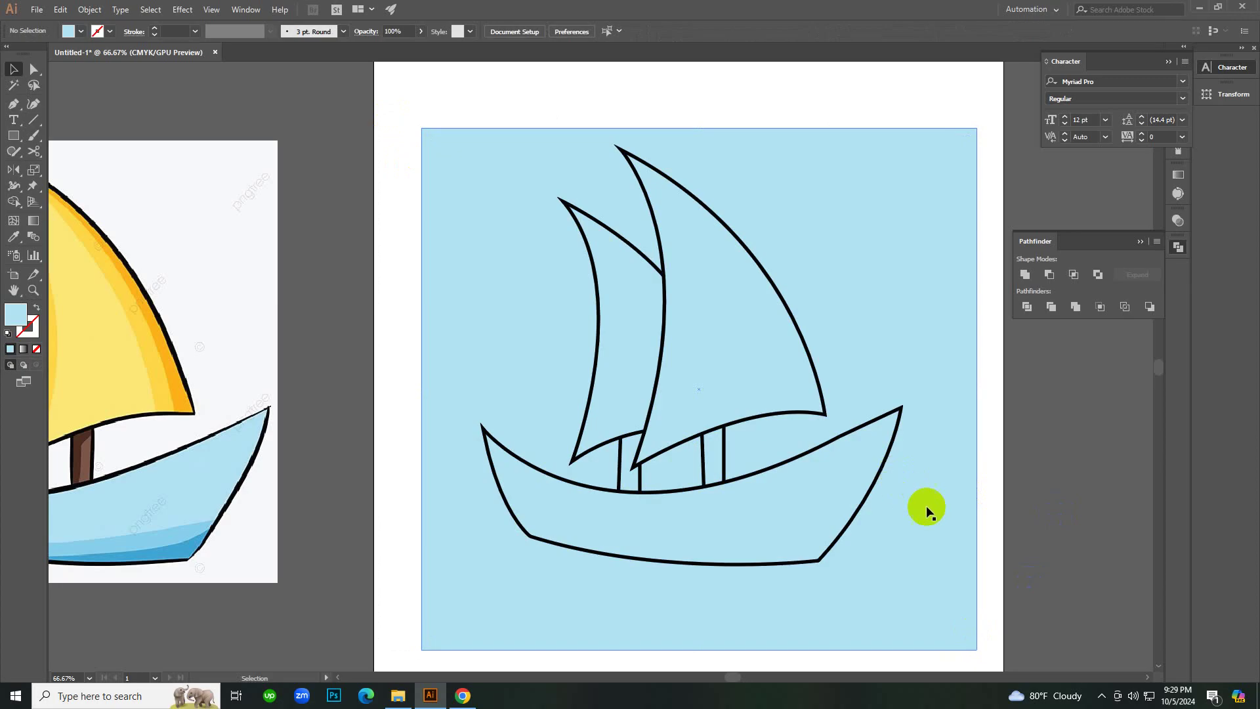
Divide the boat outlines and the blue rectangle into separate shapes and ungroup the result.
{"action": "left_click_drag", "start_coordinate": [405, 103], "coordinate": [916, 607]}
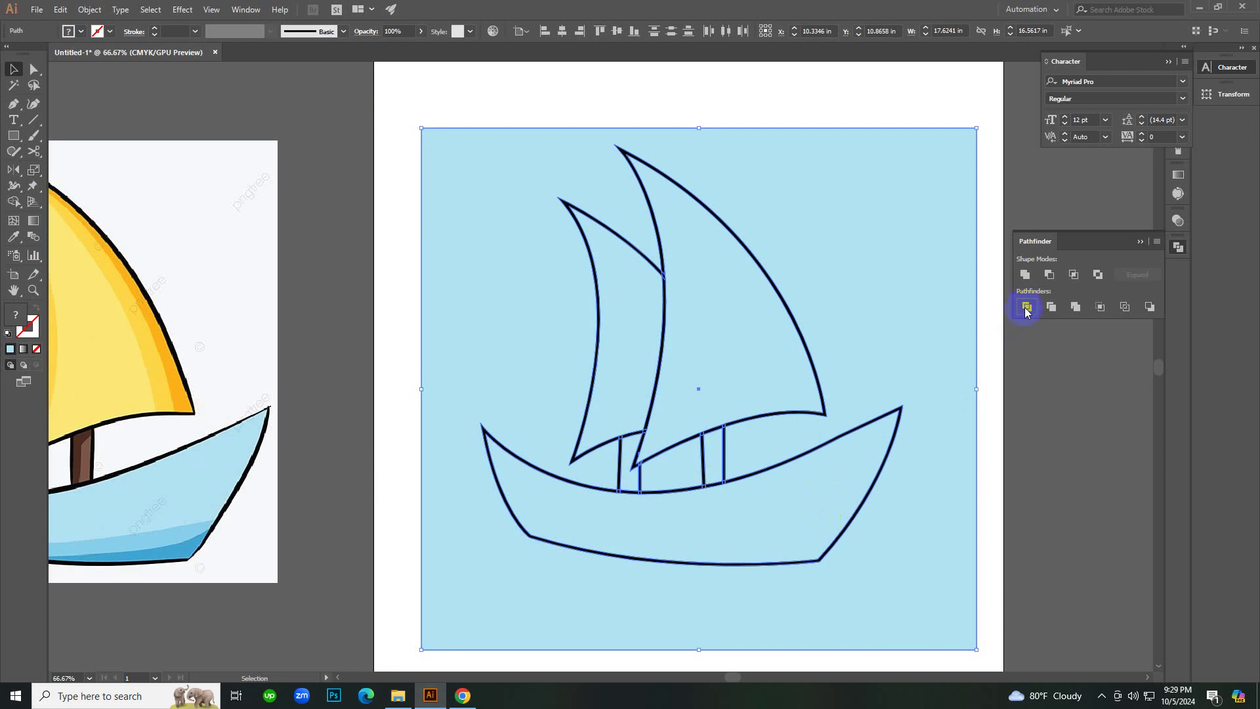
{"action": "left_click", "coordinate": [1049, 307]}
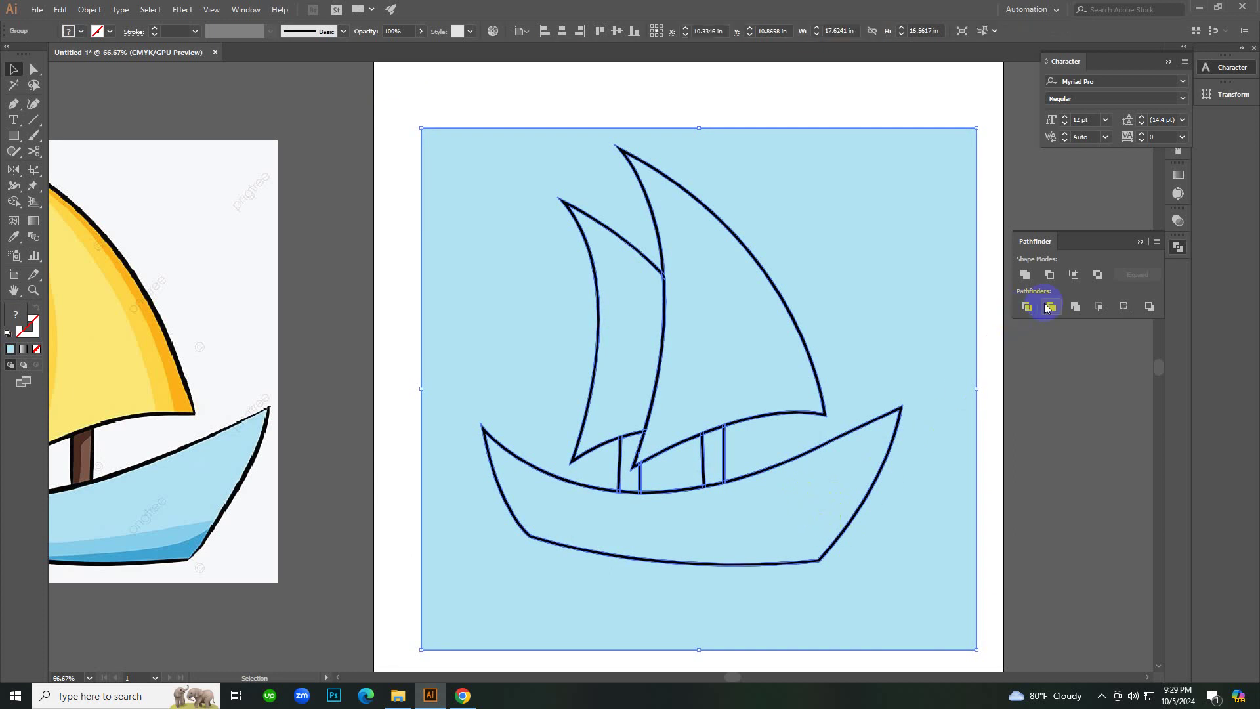
{"action": "right_click", "coordinate": [1032, 362]}
{"action": "left_click", "coordinate": [1070, 473]}
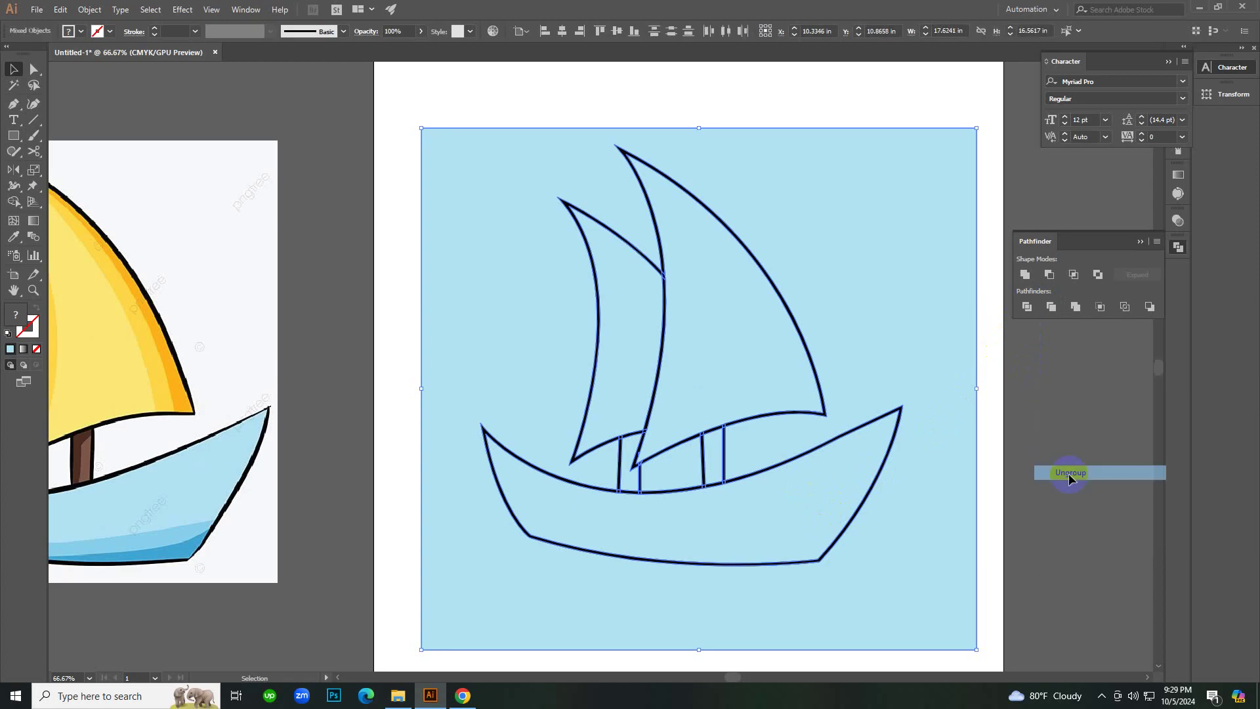
Delete the light blue background surrounding the boat and the light blue area between the two masts.
{"action": "left_click", "coordinate": [1040, 423]}
{"action": "left_click", "coordinate": [894, 343]}
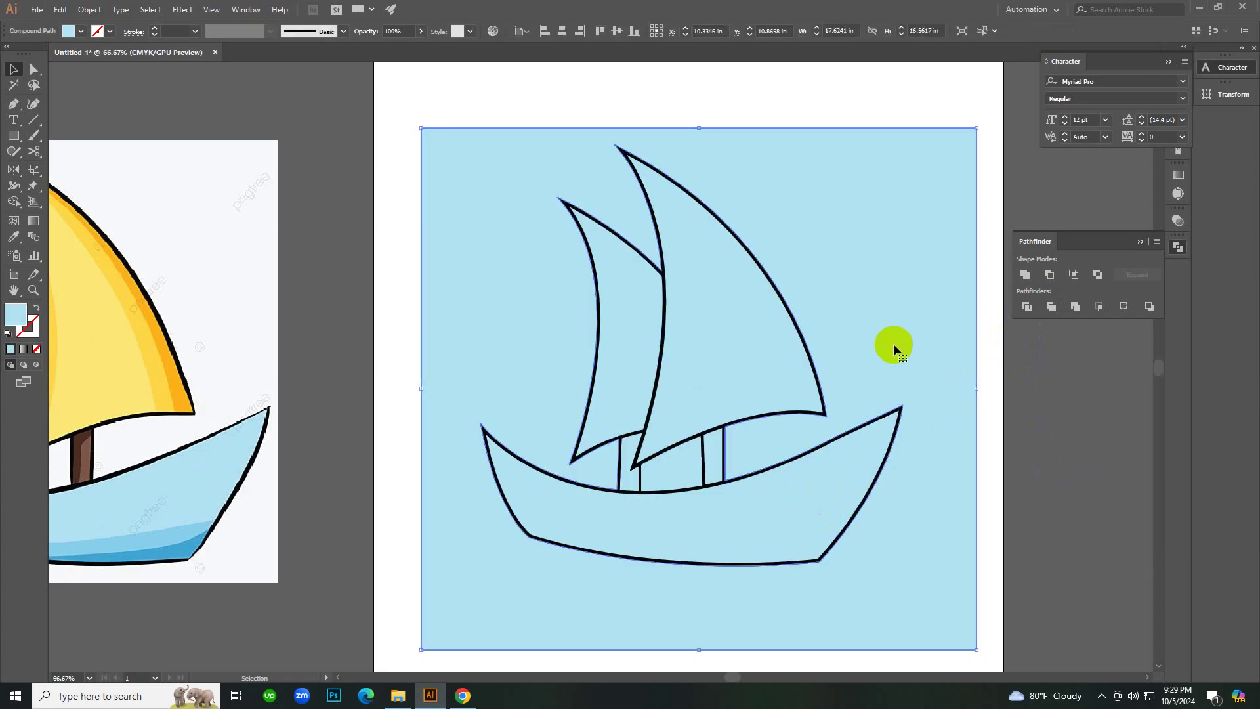
{"action": "key", "text": "Delete"}
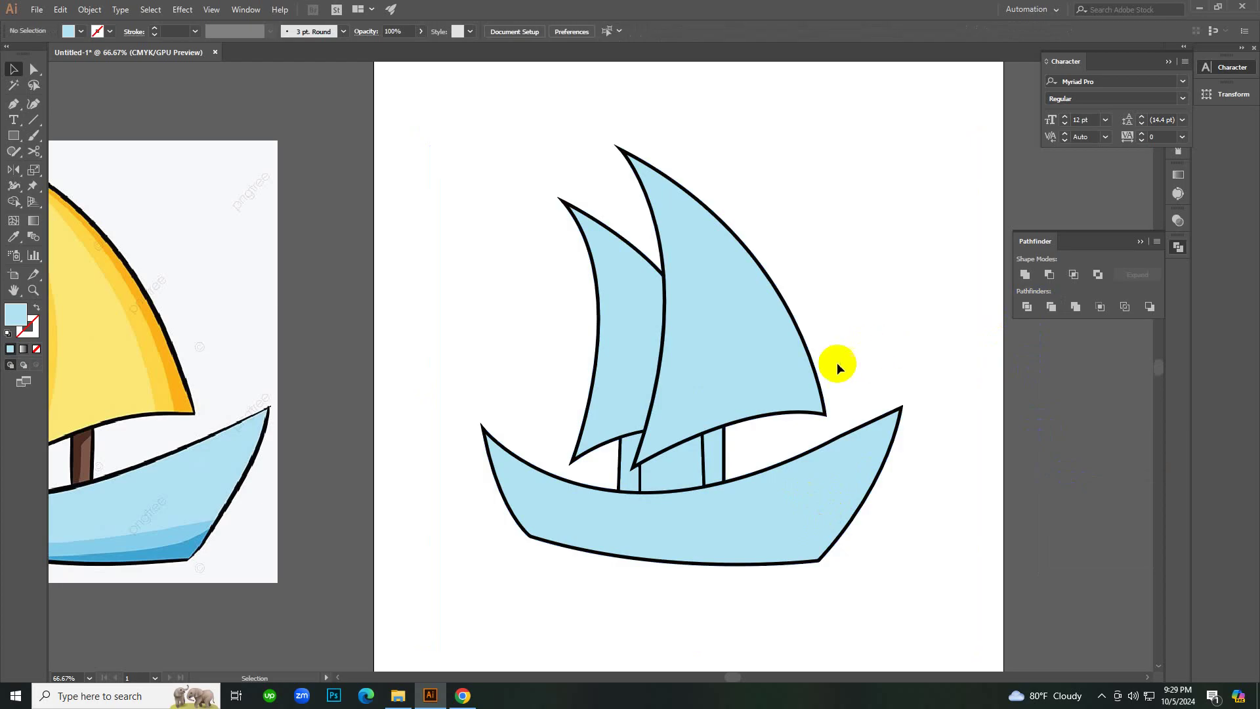
{"action": "left_click", "coordinate": [675, 451]}
{"action": "key", "text": "Delete"}
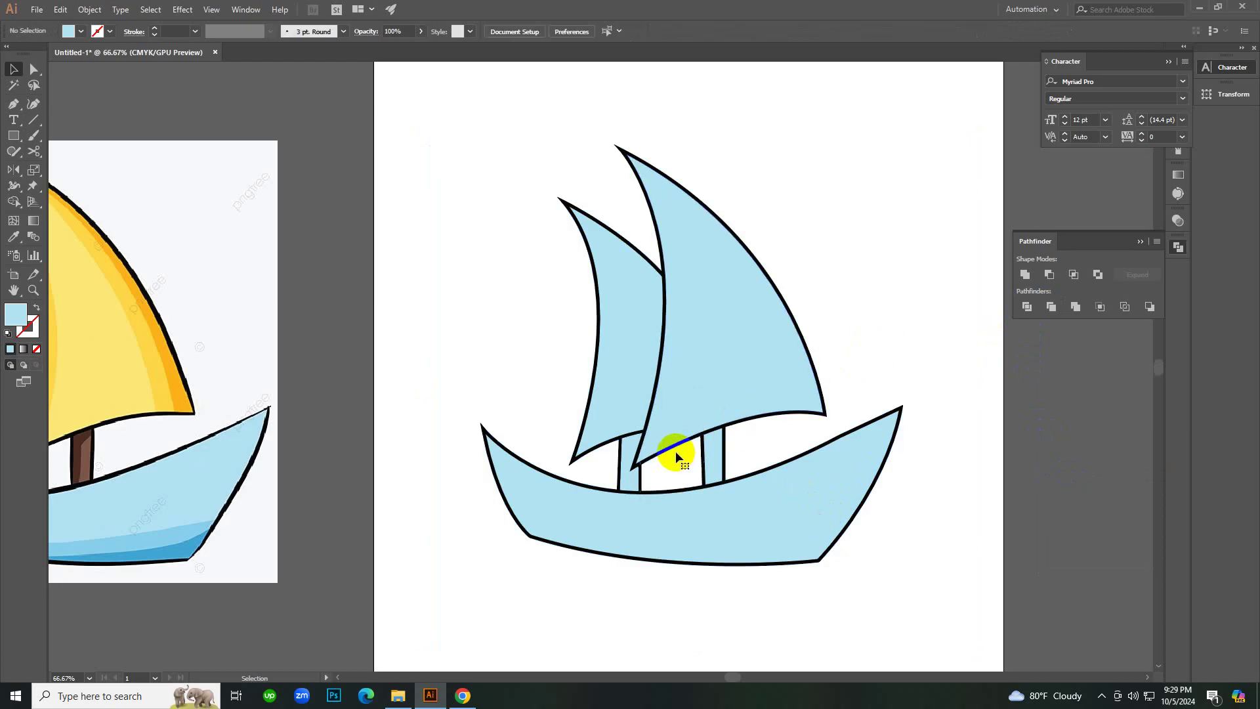
{"action": "left_click", "coordinate": [701, 467]}
{"action": "left_click", "coordinate": [683, 467]}
Fill both mast shapes with the brown sampled from the reference boat's mast.
{"action": "scroll", "coordinate": [682, 466], "scroll_direction": "up", "scroll_amount": 2}
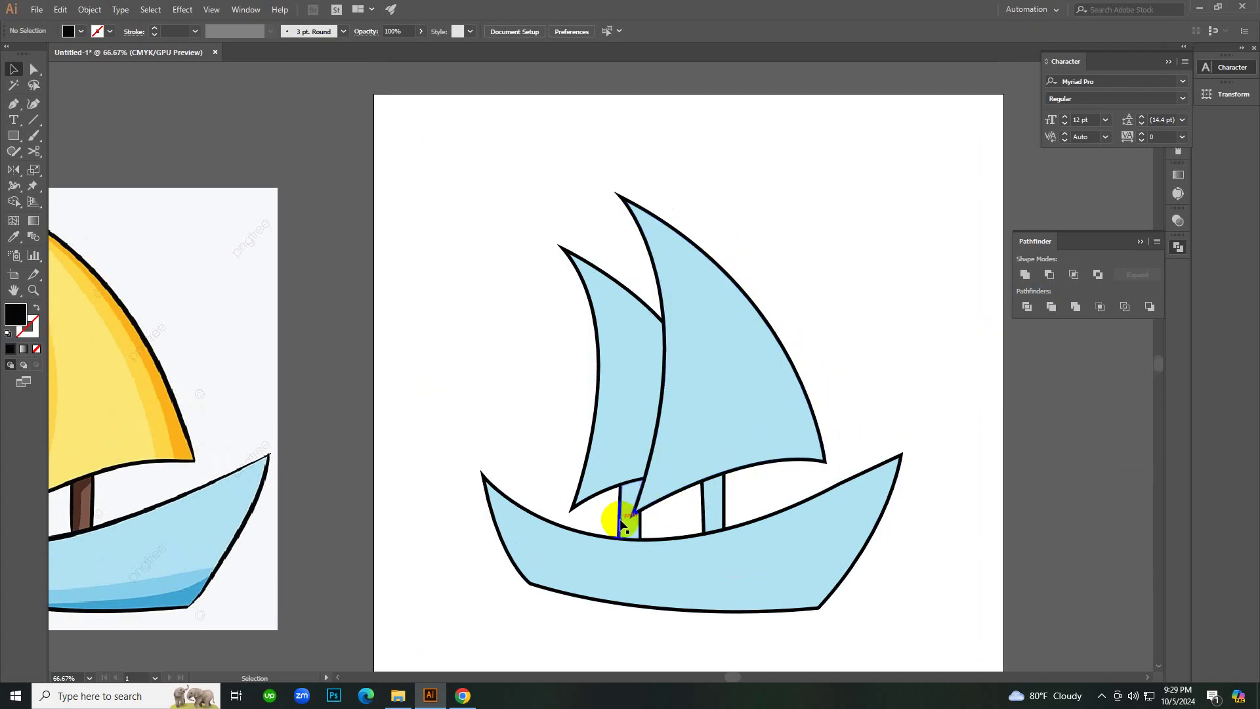
{"action": "left_click_drag", "start_coordinate": [441, 526], "coordinate": [577, 422]}
{"action": "left_click", "coordinate": [894, 400]}
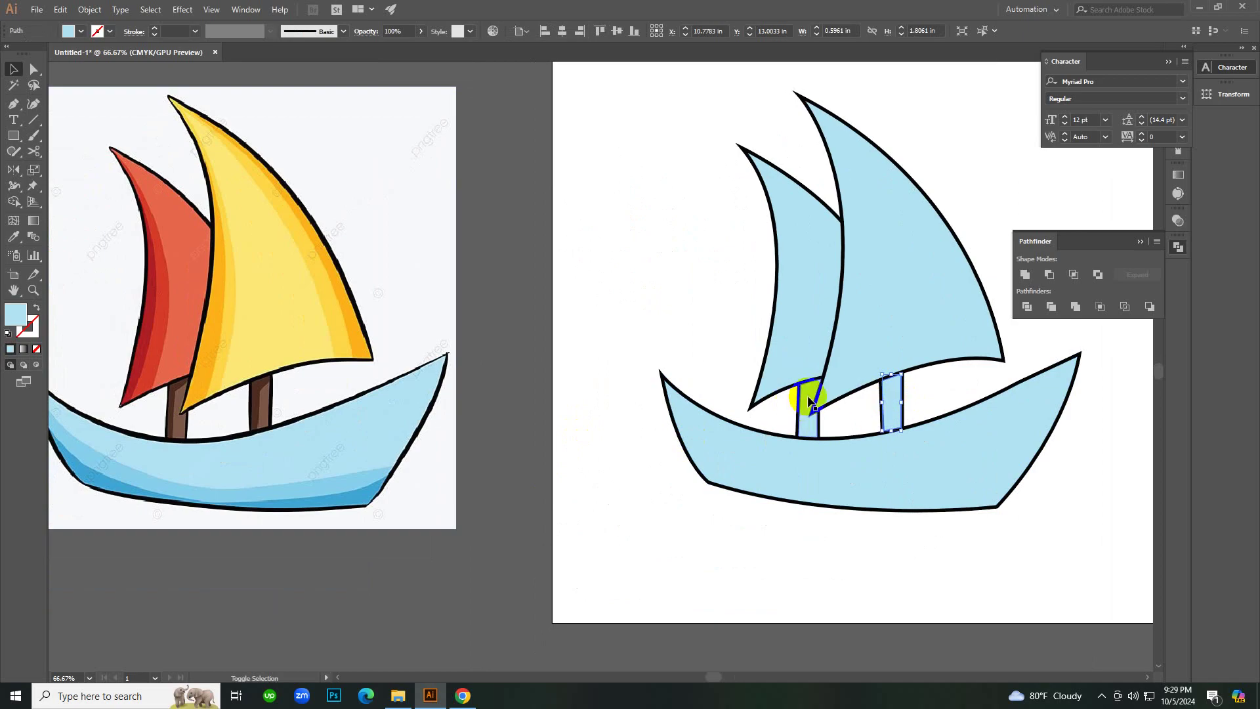
{"action": "left_click", "coordinate": [810, 402], "text": "shift"}
{"action": "key", "text": "i"}
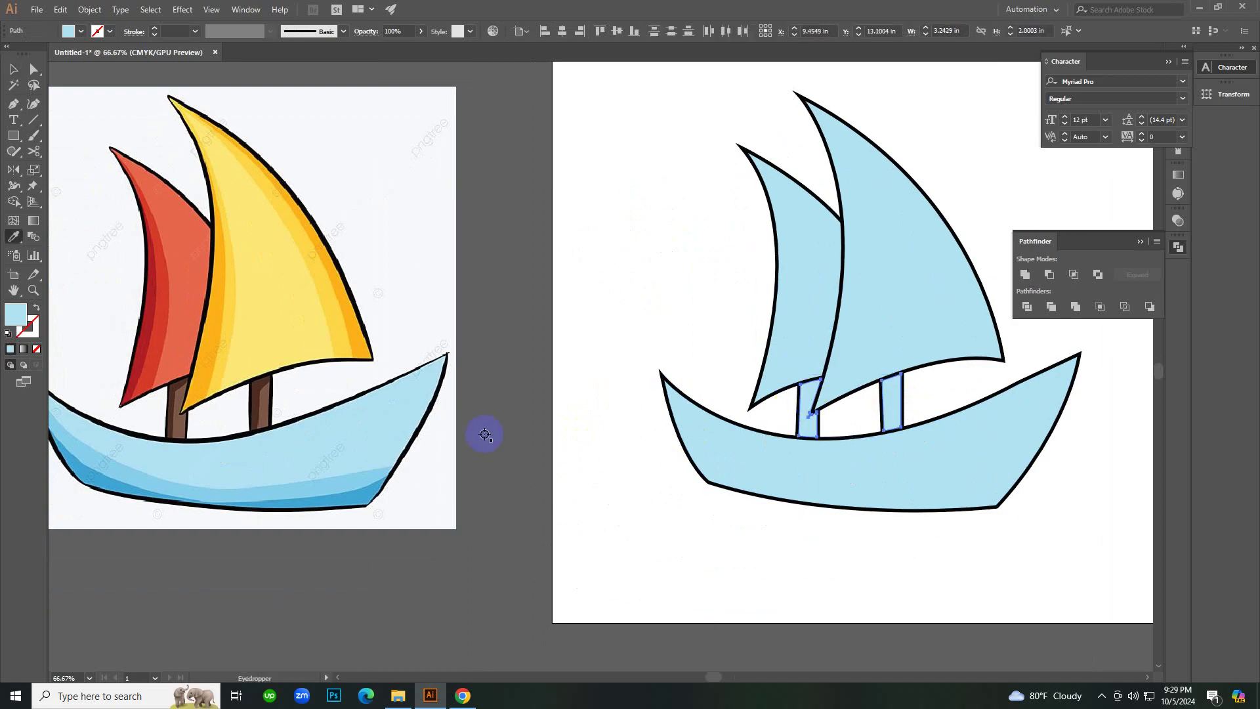
{"action": "left_click", "coordinate": [281, 401]}
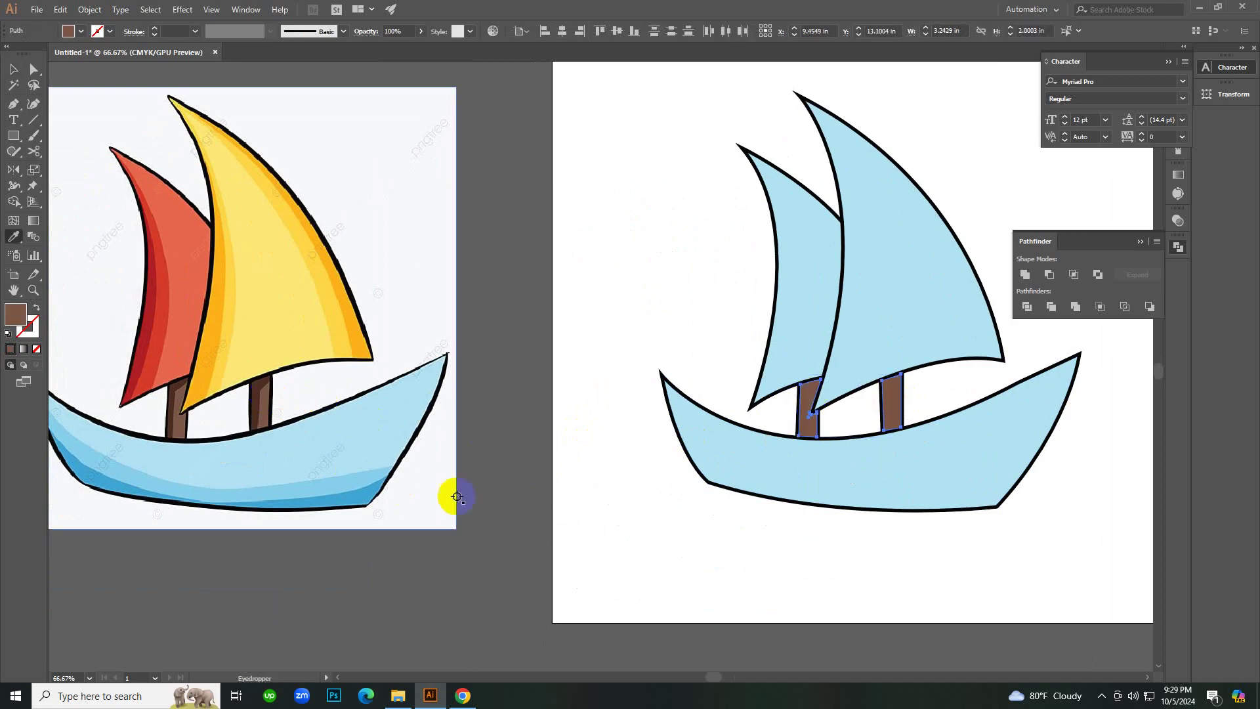
{"action": "key", "text": "v"}
Fill the small sail with the reference sail's orange-red and the large sail with the reference sail's light yellow.
{"action": "left_click", "coordinate": [814, 302]}
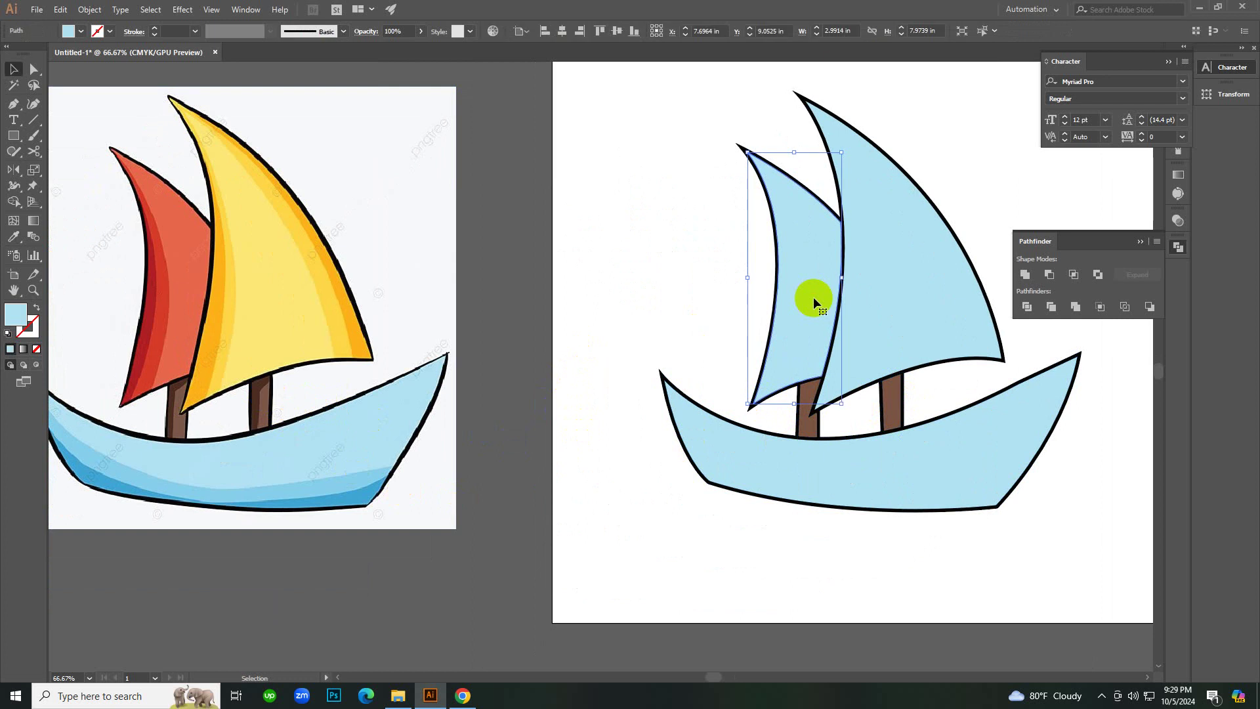
{"action": "key", "text": "i"}
{"action": "left_click", "coordinate": [169, 238]}
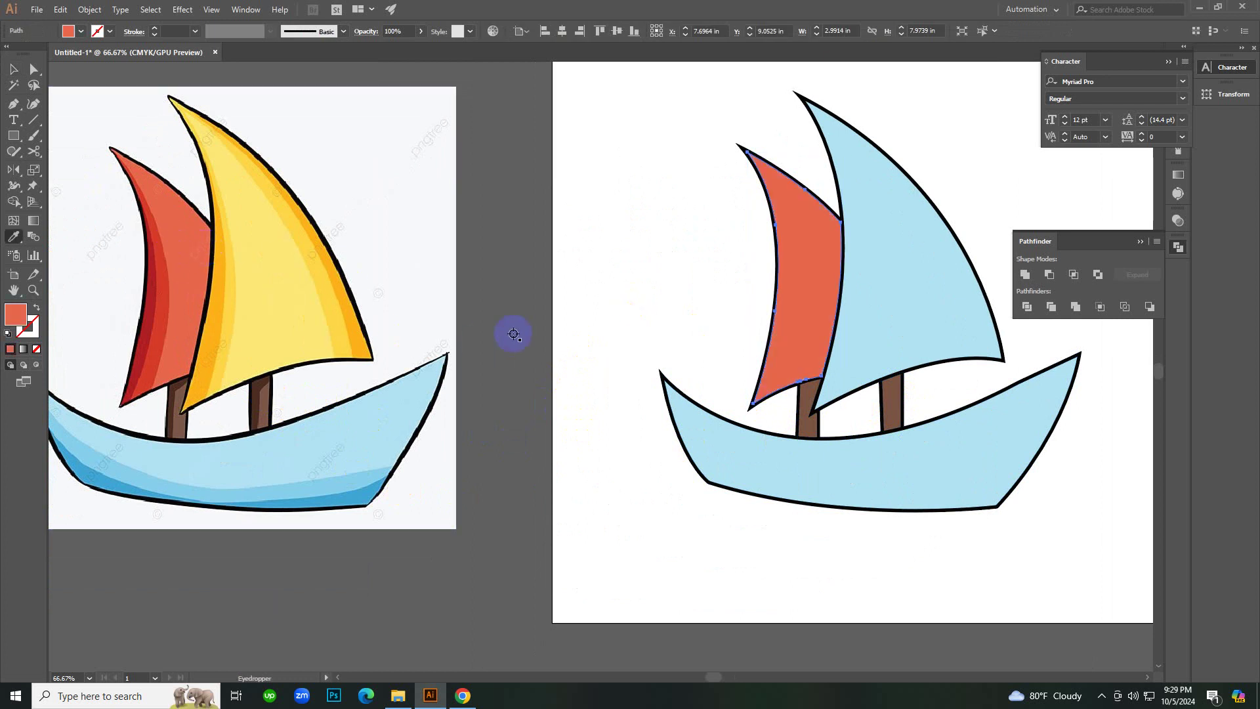
{"action": "key", "text": "v"}
{"action": "left_click", "coordinate": [631, 177]}
{"action": "key", "text": "i"}
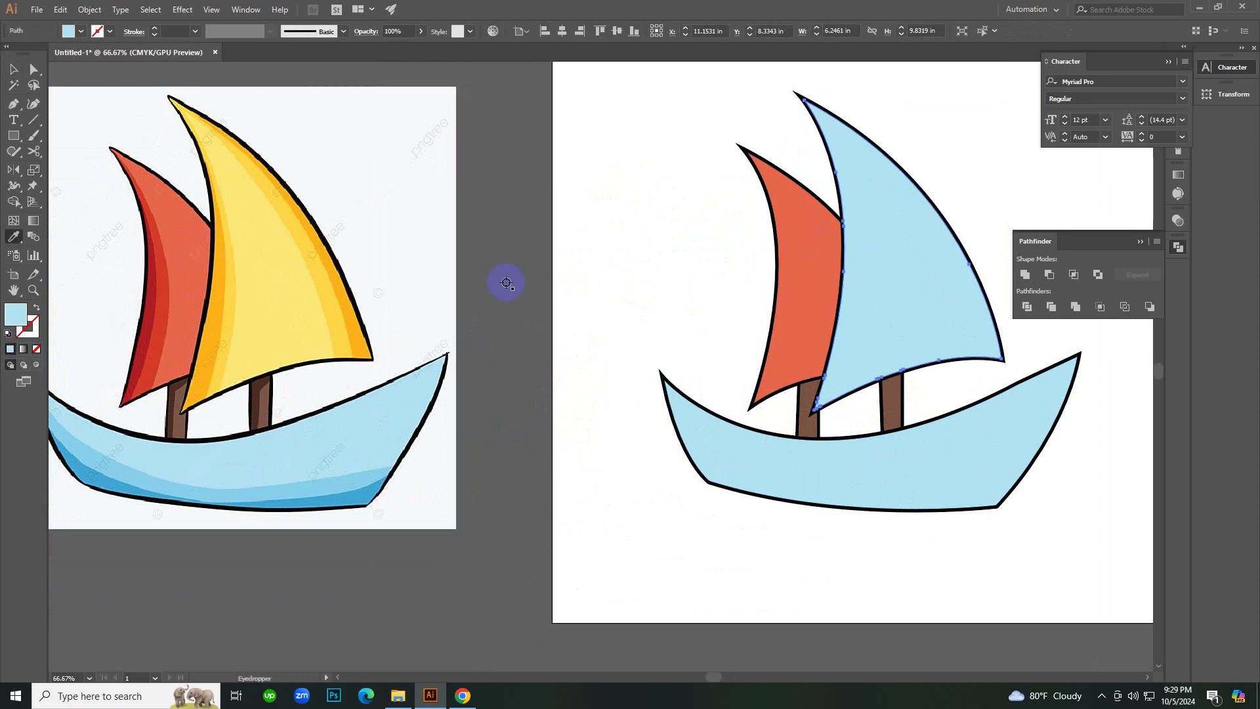
{"action": "left_click", "coordinate": [282, 275]}
{"action": "key", "text": "v"}
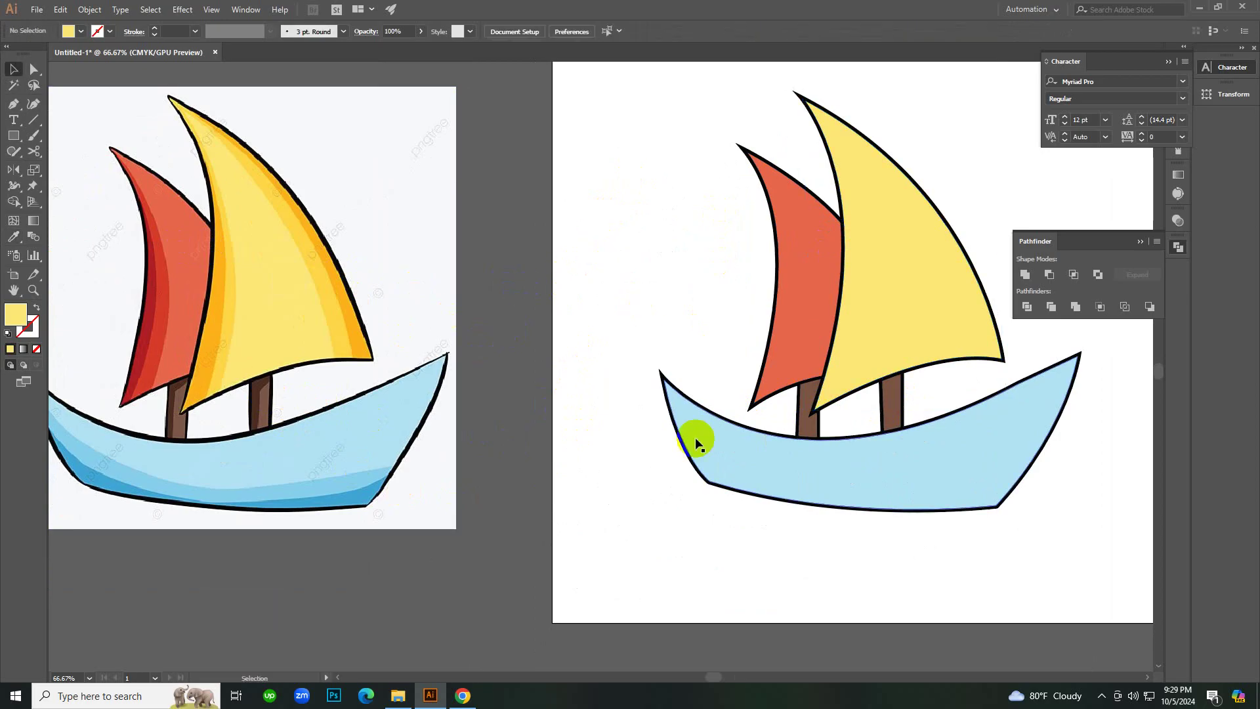
Fill the hull with the medium blue sampled from the reference hull's lower band.
{"action": "left_click", "coordinate": [729, 458]}
{"action": "key", "text": "i"}
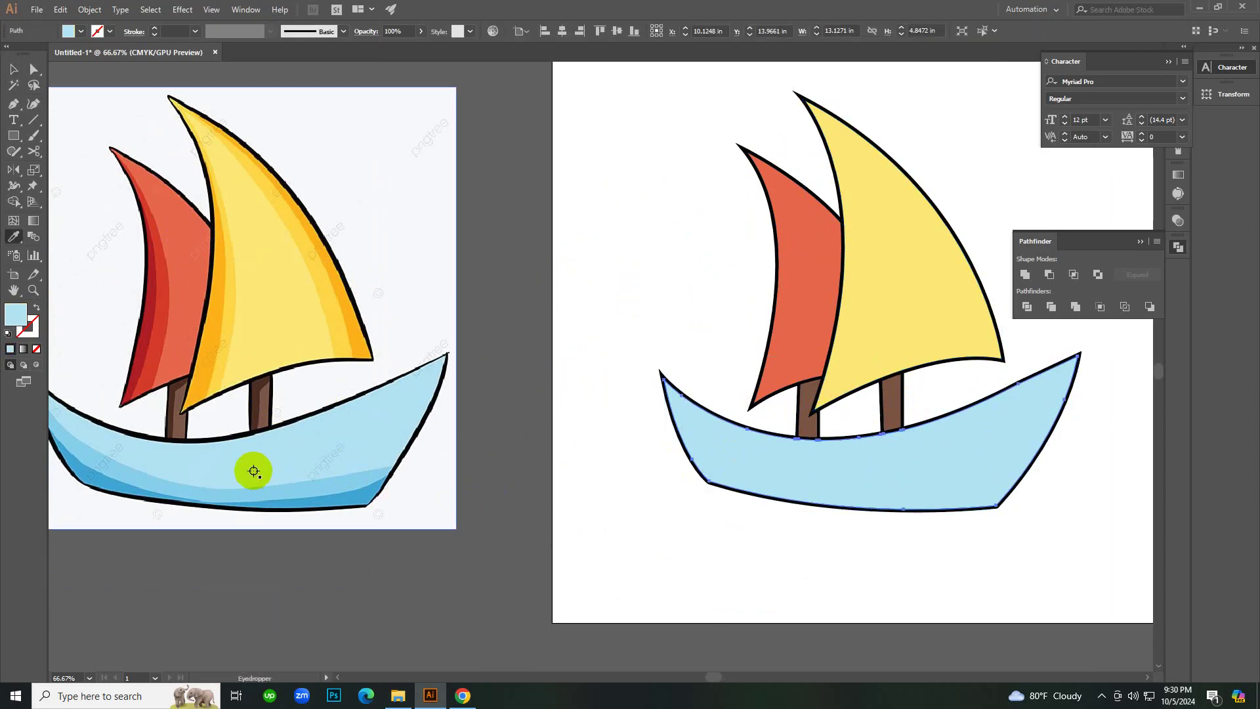
{"action": "left_click", "coordinate": [289, 493]}
{"action": "key", "text": "v"}
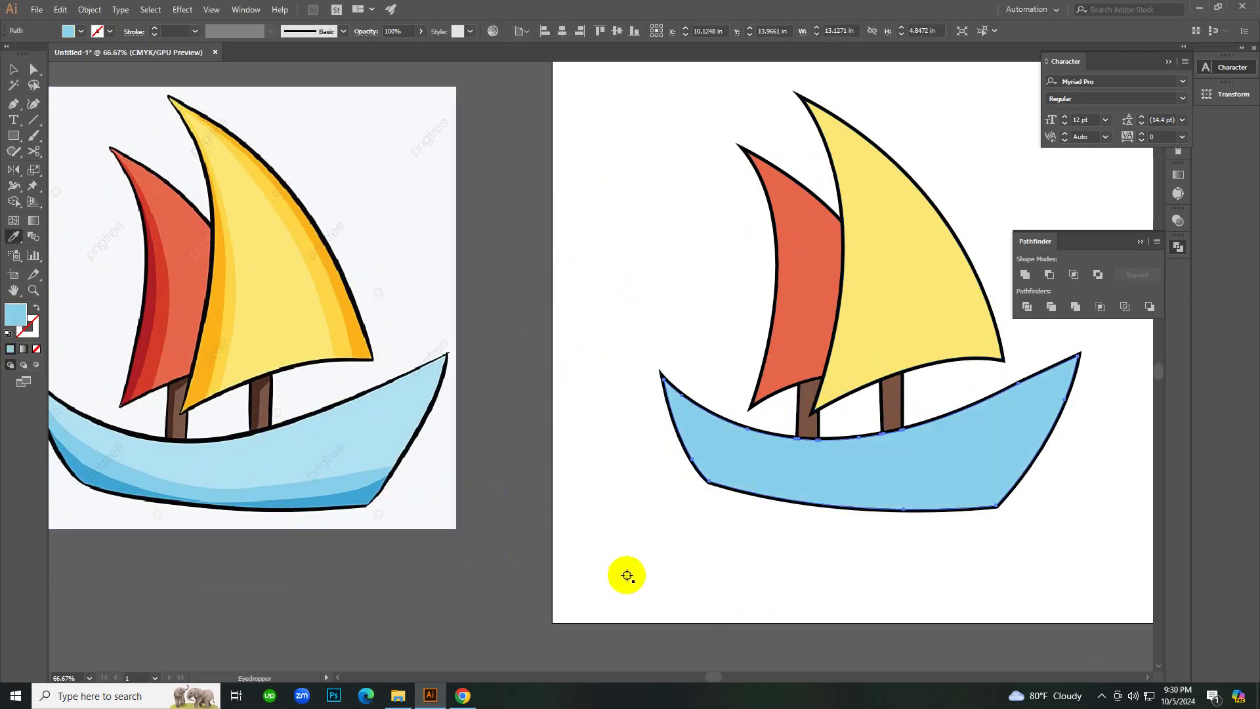
{"action": "left_click", "coordinate": [650, 561]}
{"action": "left_click", "coordinate": [684, 395], "text": "ctrl+alt"}
{"action": "left_click", "coordinate": [685, 395], "text": "ctrl+alt"}
{"action": "left_click", "coordinate": [609, 352], "text": "ctrl"}
{"action": "left_click", "coordinate": [608, 352], "text": "ctrl"}
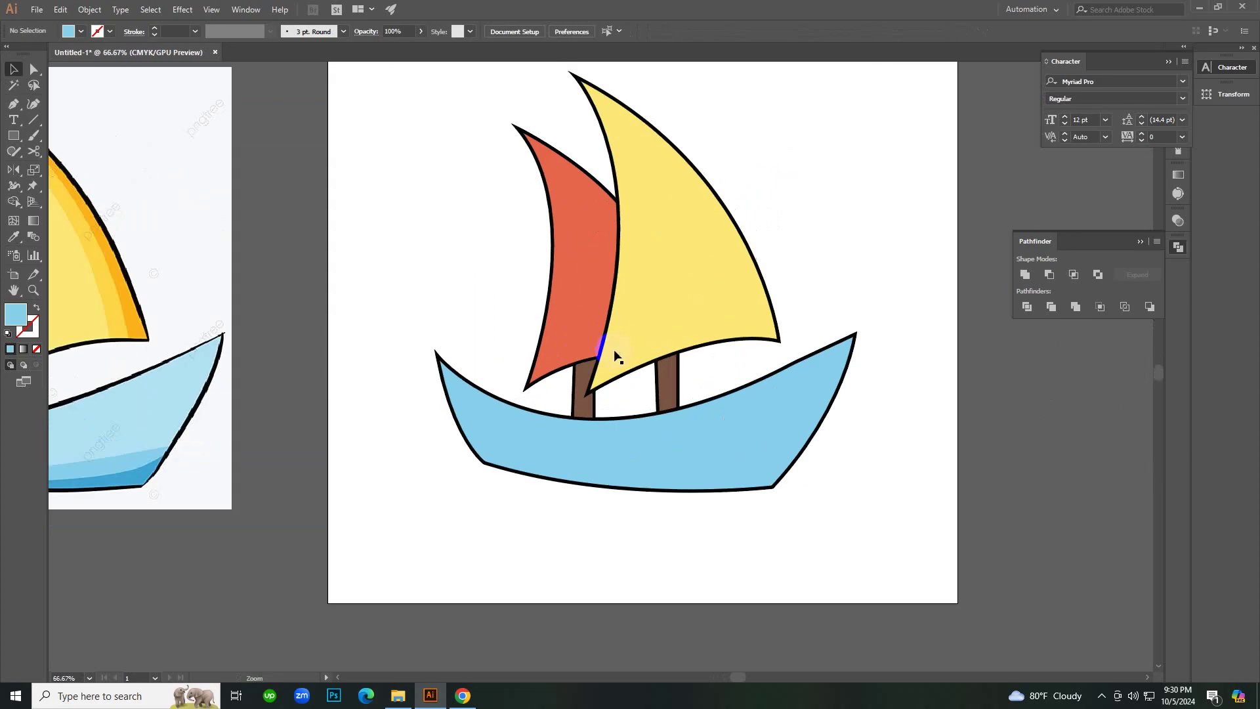
{"action": "left_click_drag", "start_coordinate": [523, 284], "coordinate": [715, 317]}
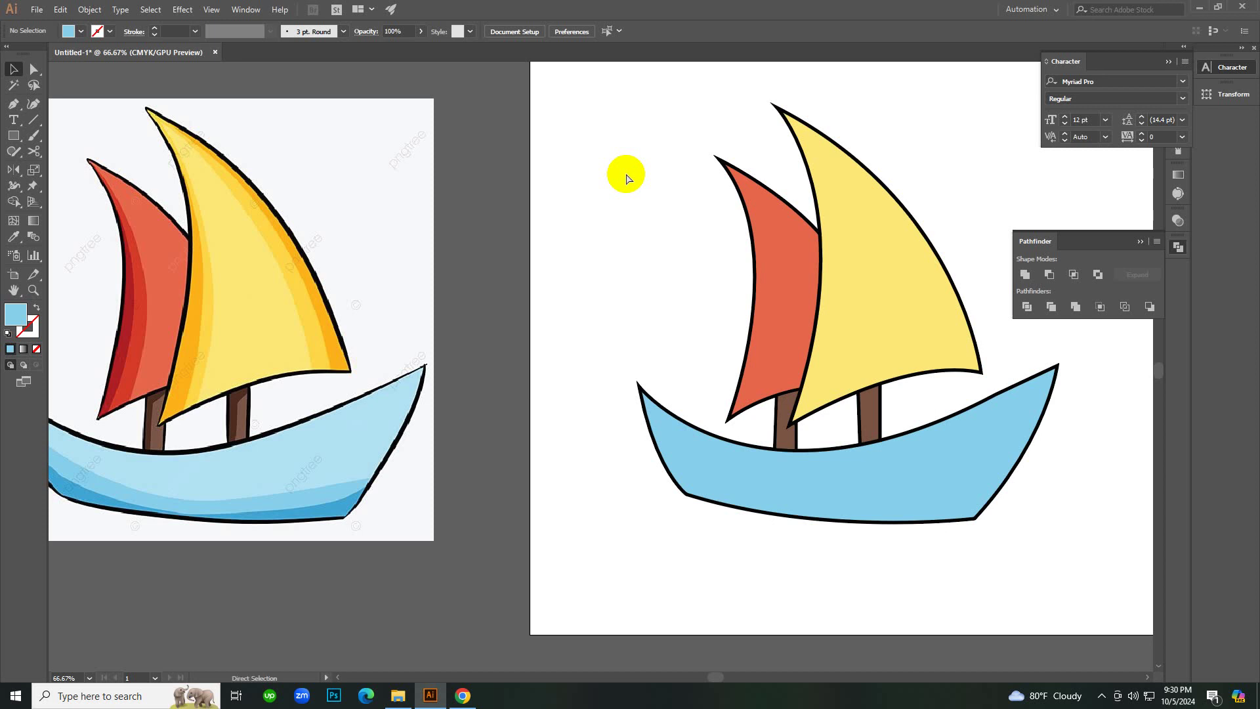
Undo the coloring, the division and the blue rectangle, back to the plain black boat outlines.
{"action": "key", "text": "ctrl+z"}
{"action": "key", "text": "ctrl+z"}
{"action": "key", "text": "ctrl+z"}
{"action": "key", "text": "ctrl+z"}
{"action": "key", "text": "ctrl+z"}
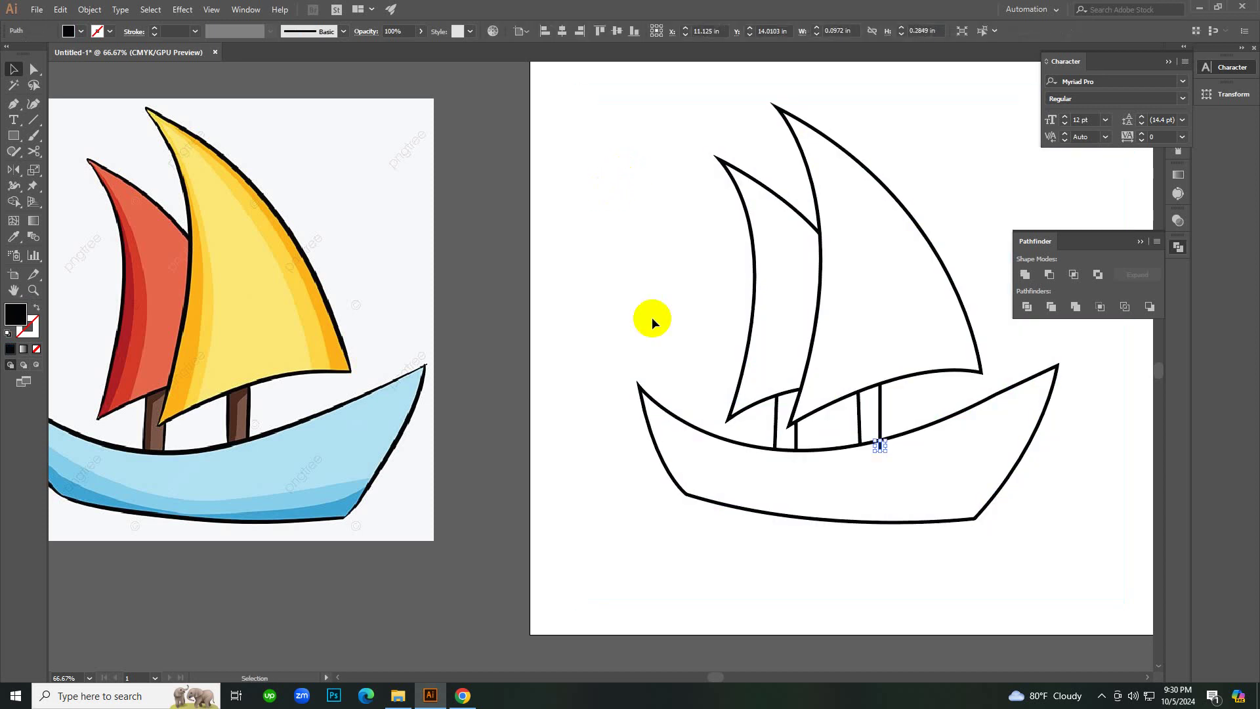
{"action": "left_click", "coordinate": [656, 324]}
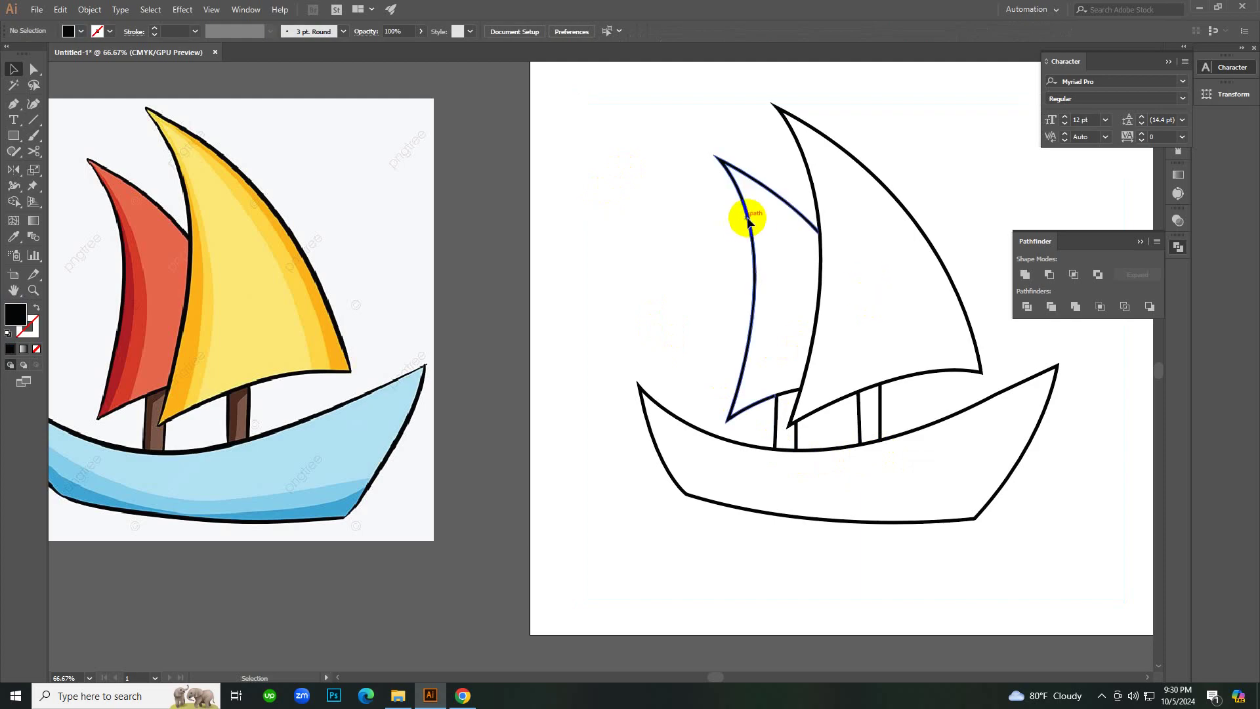
{"action": "left_click_drag", "start_coordinate": [765, 96], "coordinate": [955, 380]}
{"action": "left_click", "coordinate": [882, 250]}
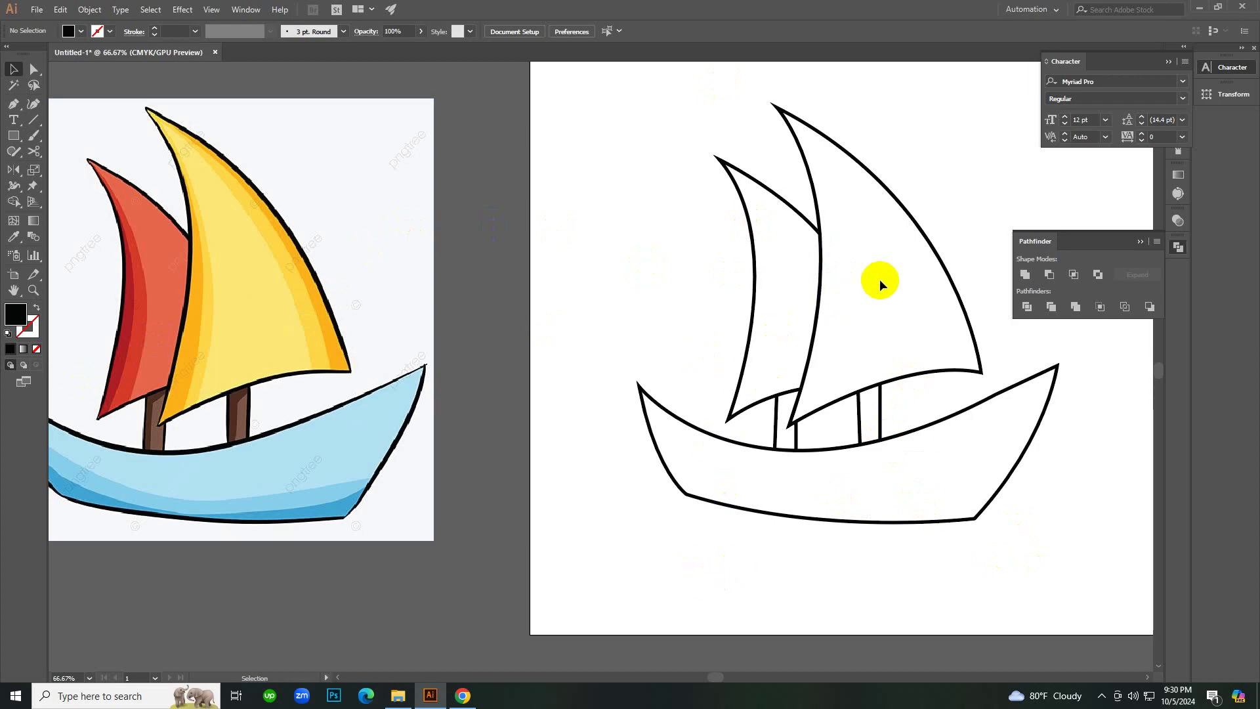
Try to color the large sail directly by applying the reference sail's light yellow to its outline, and undo it.
{"action": "left_click", "coordinate": [917, 220]}
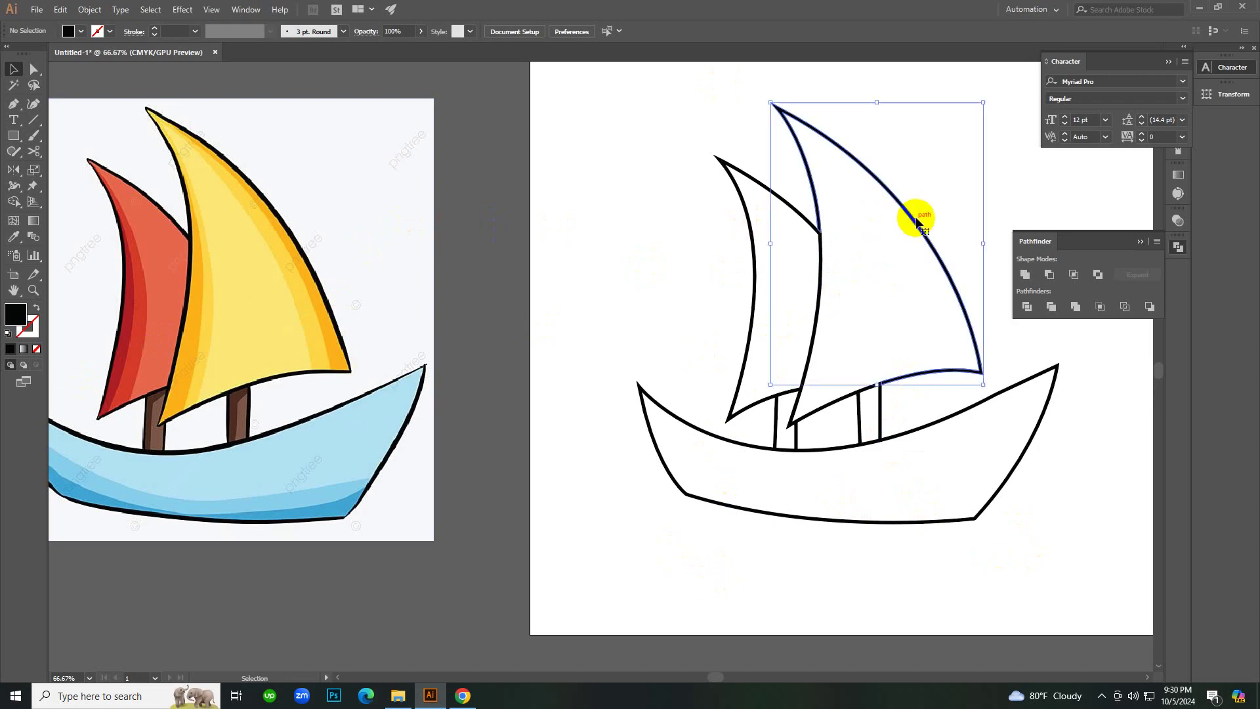
{"action": "key", "text": "i"}
{"action": "left_click", "coordinate": [297, 267]}
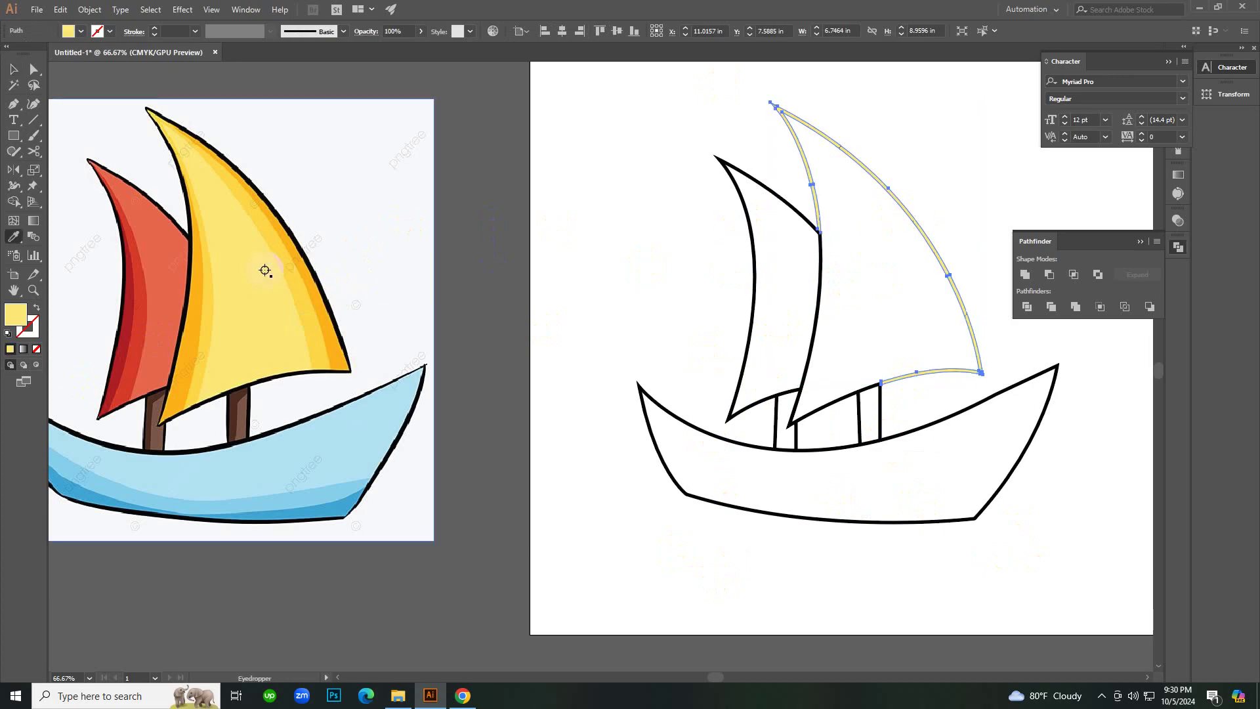
{"action": "key", "text": "v"}
{"action": "left_click", "coordinate": [708, 216]}
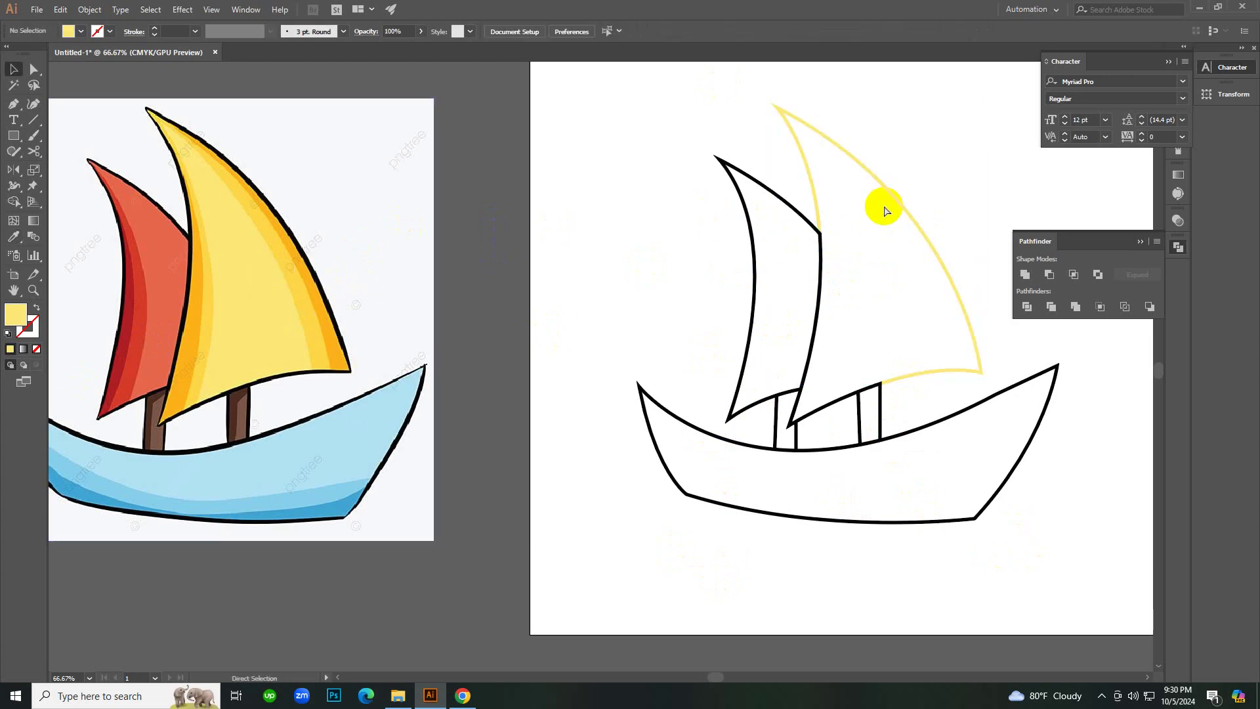
{"action": "key", "text": "ctrl+z"}
{"action": "left_click", "coordinate": [892, 256]}
{"action": "key", "text": "v"}
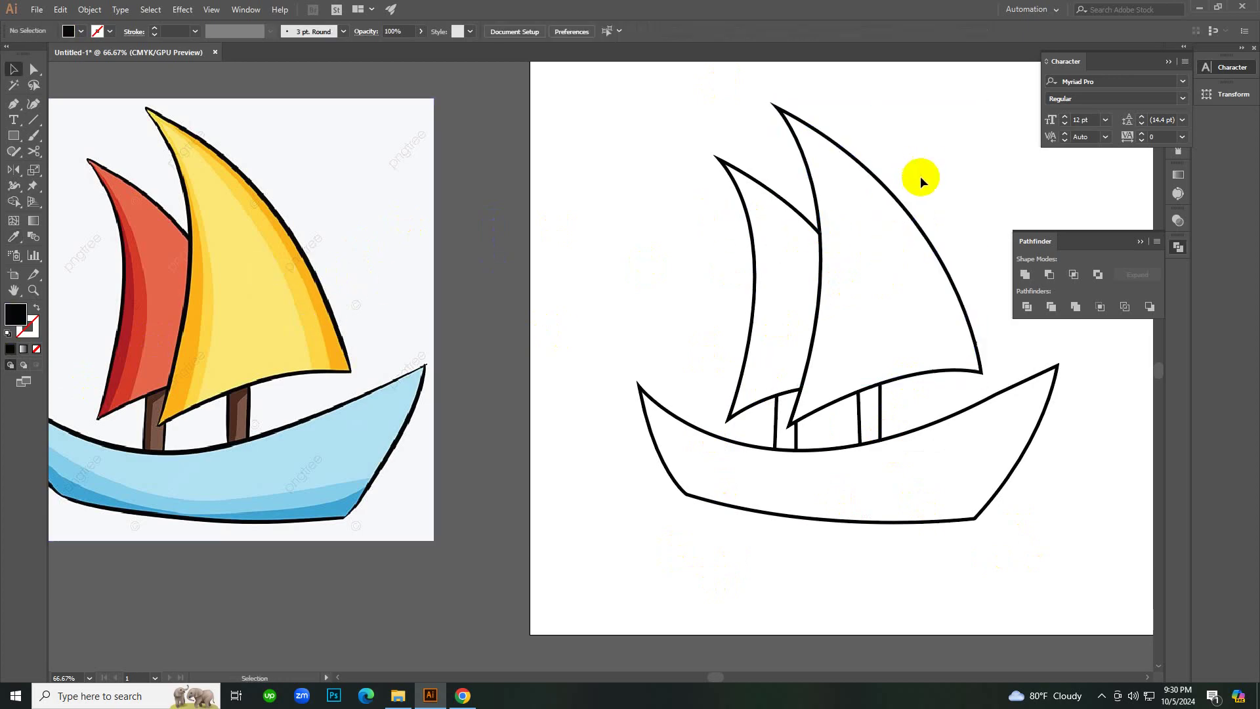
Repeat the yellow color test on the large sail's outline and undo the change.
{"action": "left_click", "coordinate": [916, 221]}
{"action": "key", "text": "i"}
{"action": "left_click", "coordinate": [295, 281]}
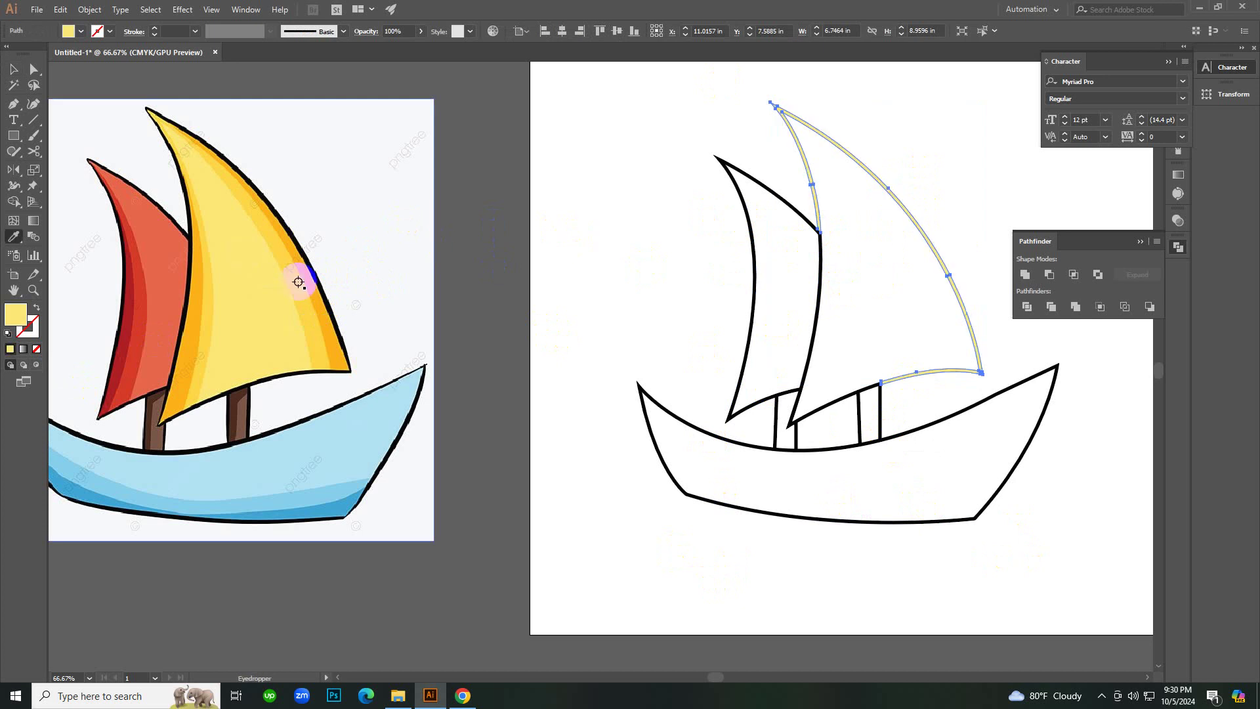
{"action": "left_click", "coordinate": [641, 305]}
{"action": "key", "text": "ctrl+z"}
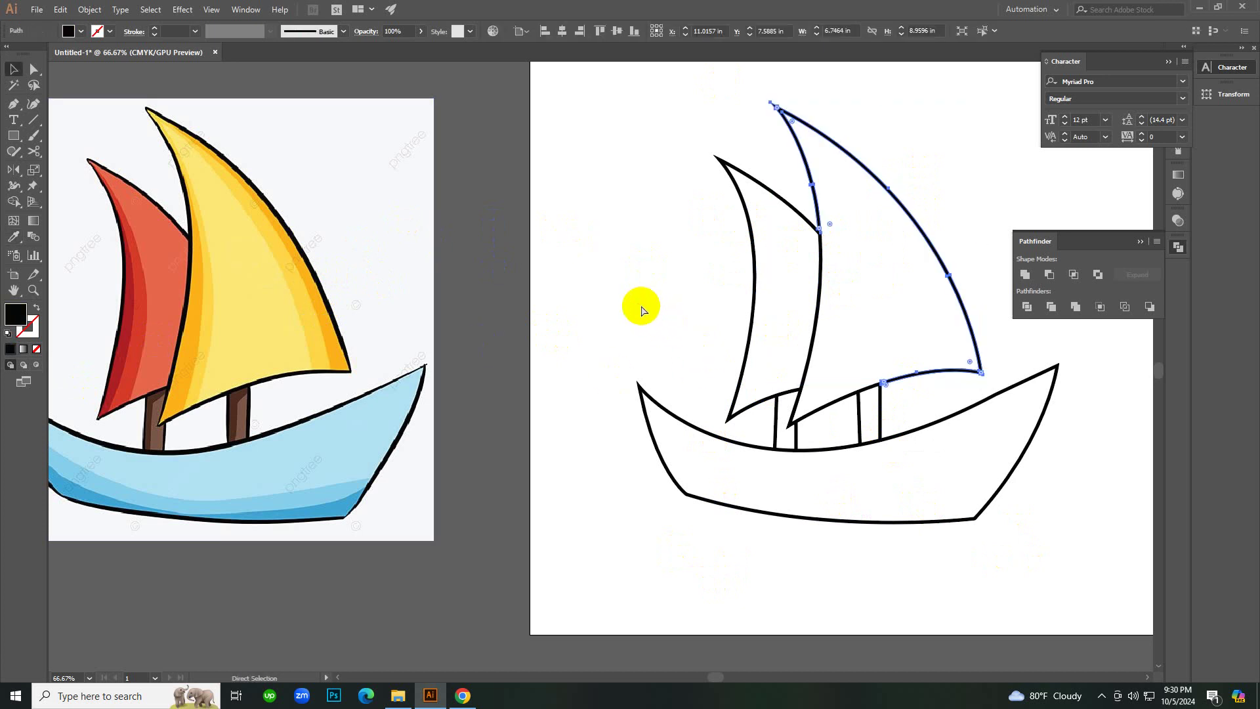
{"action": "left_click", "coordinate": [641, 306]}
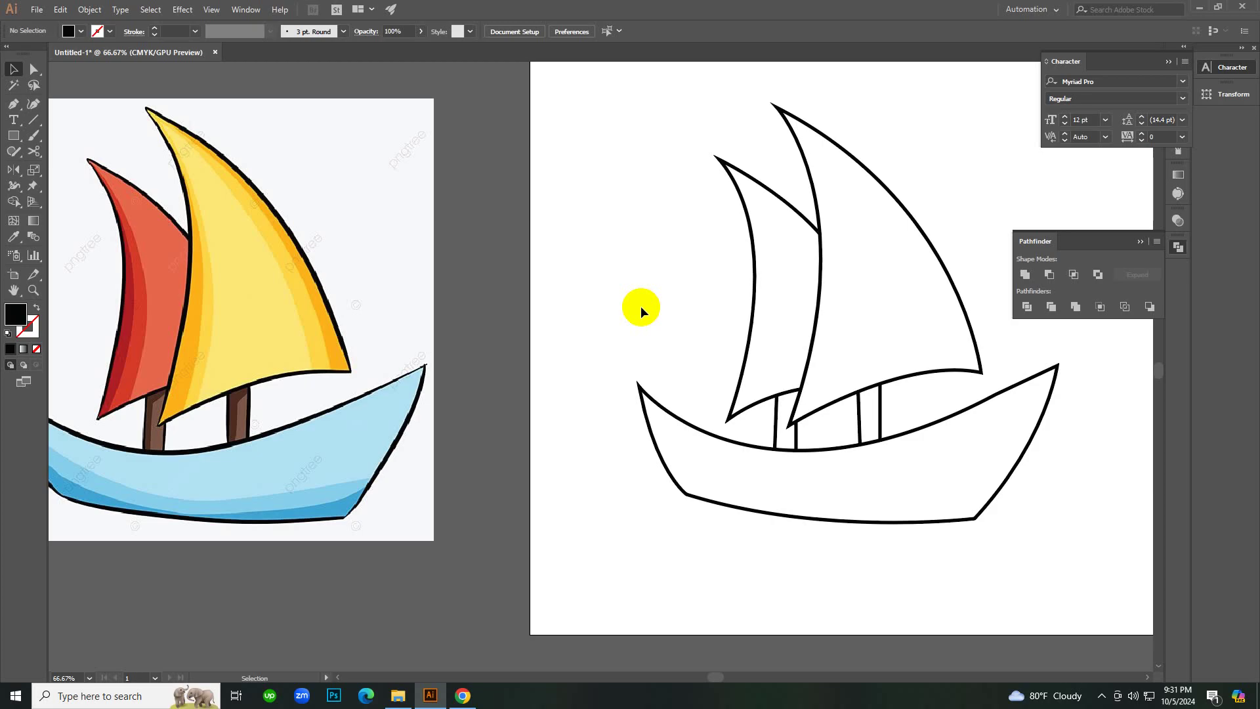
Draw a black circle about 17.5 in in diameter covering the whole boat.
{"action": "right_click", "coordinate": [641, 307]}
{"action": "key", "text": "Escape"}
{"action": "left_click", "coordinate": [676, 349], "text": "ctrl+alt"}
{"action": "left_click", "coordinate": [677, 350], "text": "ctrl+alt"}
{"action": "scroll", "coordinate": [677, 349], "scroll_direction": "up", "scroll_amount": 1}
{"action": "key", "text": "l"}
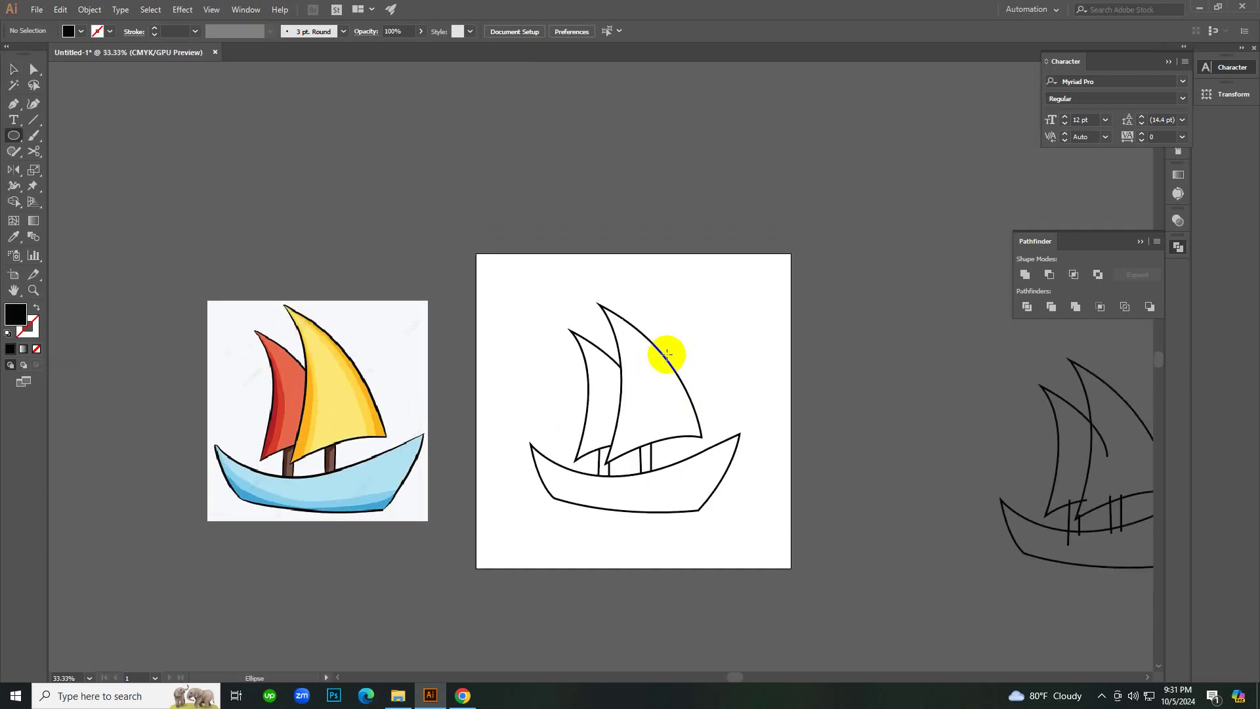
{"action": "left_click", "coordinate": [650, 417]}
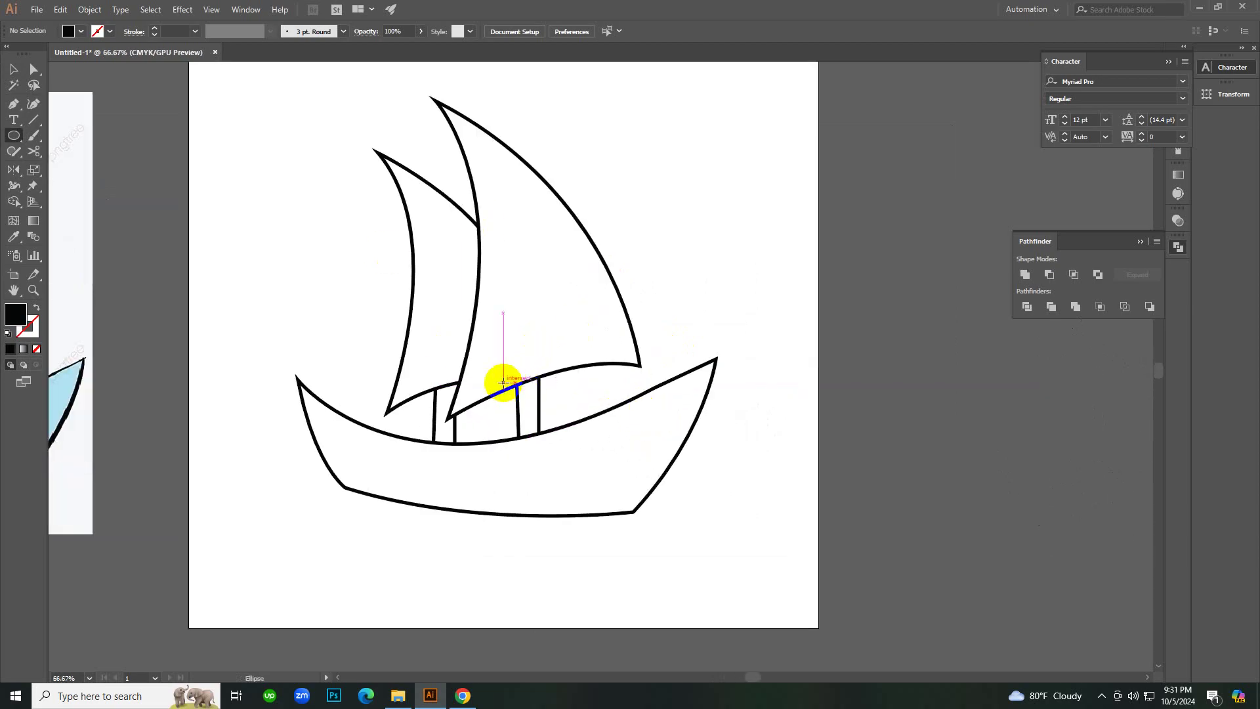
{"action": "left_click_drag", "start_coordinate": [507, 342], "coordinate": [748, 616]}
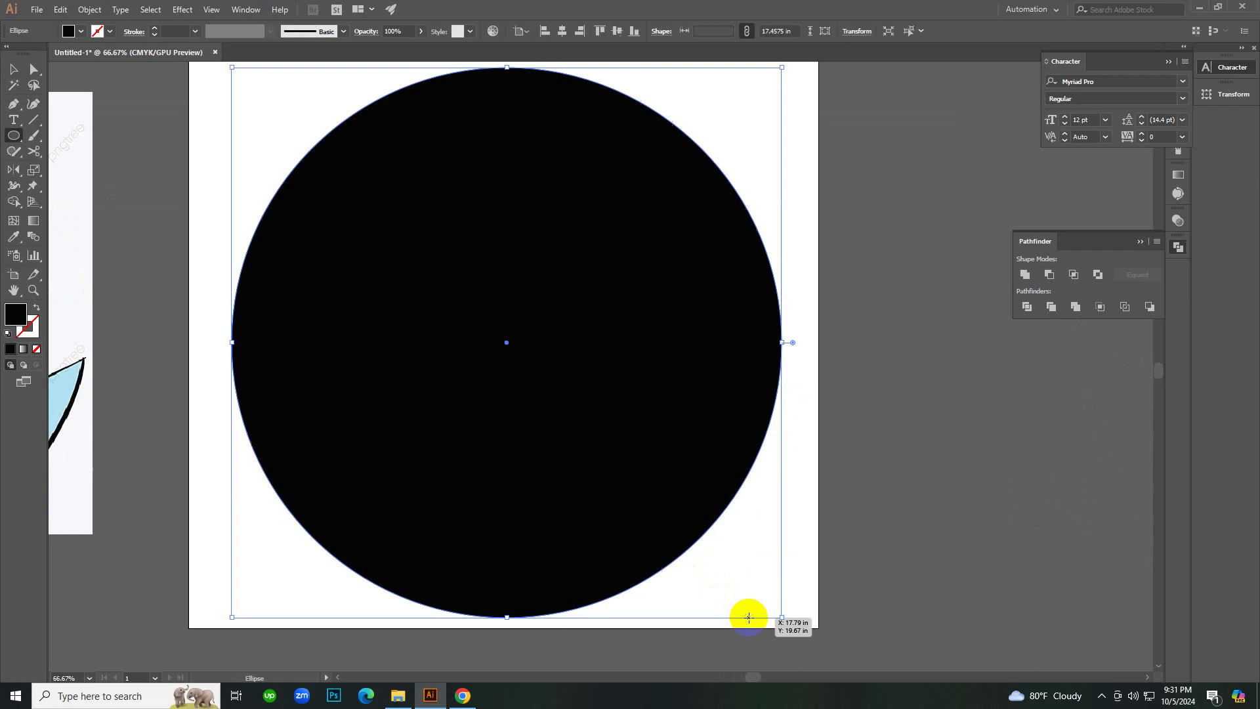
Cut the black circle and paste it in place behind the boat outlines.
{"action": "key", "text": "v"}
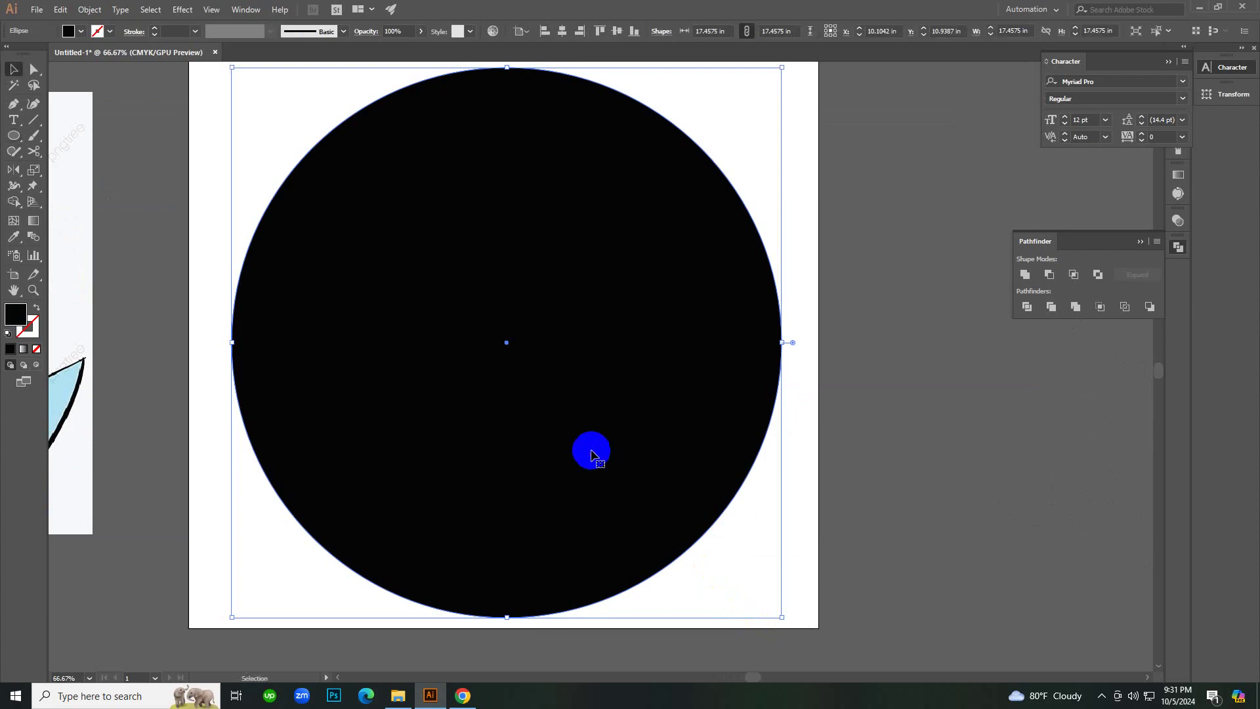
{"action": "key", "text": "Delete"}
{"action": "left_click_drag", "start_coordinate": [258, 104], "coordinate": [759, 549]}
{"action": "key", "text": "ctrl+z"}
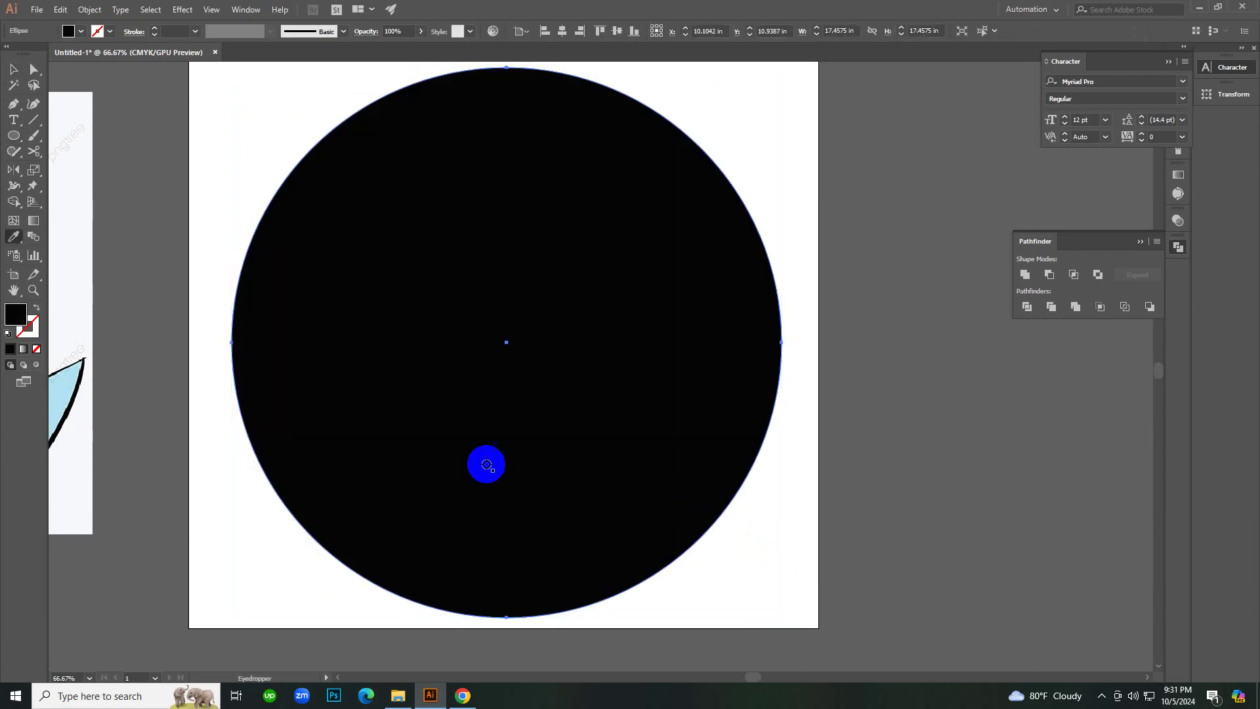
Fill the circle with the light blue sampled from the reference hull.
{"action": "key", "text": "i"}
{"action": "left_click", "coordinate": [69, 384]}
{"action": "key", "text": "v"}
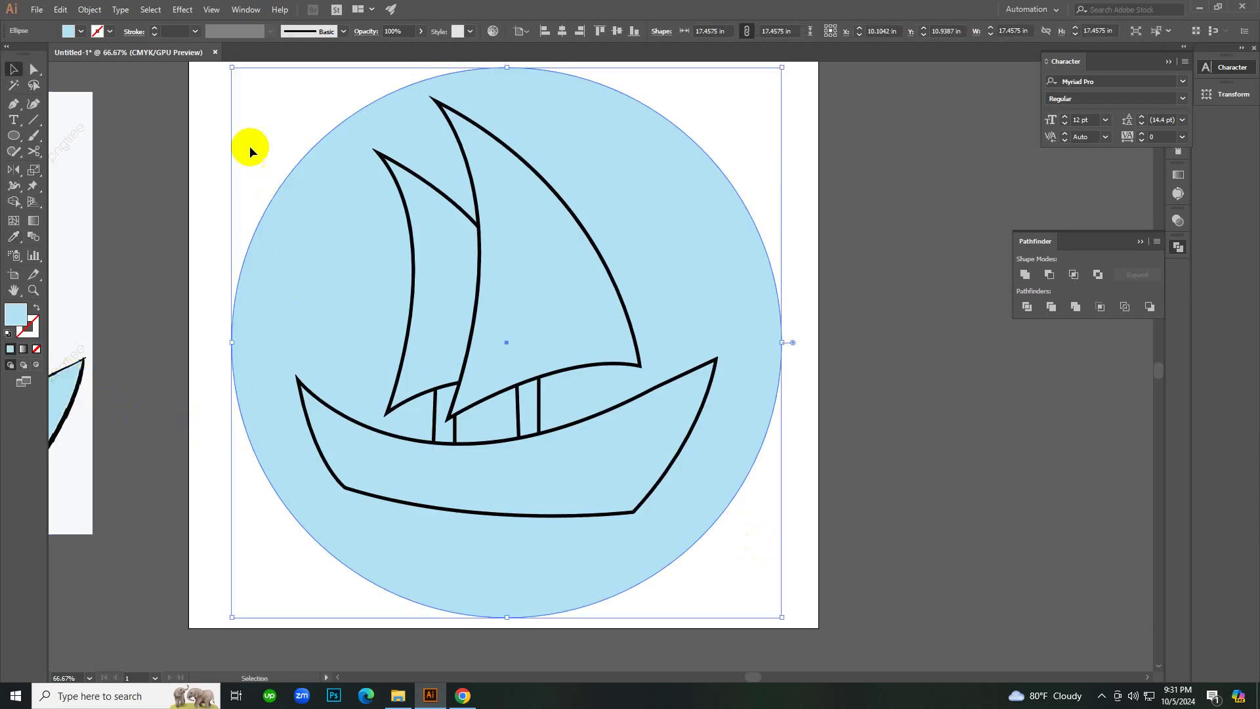
{"action": "left_click", "coordinate": [248, 139]}
Divide the boat outlines and the light blue circle into separate shapes and ungroup the result.
{"action": "scroll", "coordinate": [367, 303], "scroll_direction": "up", "scroll_amount": 2}
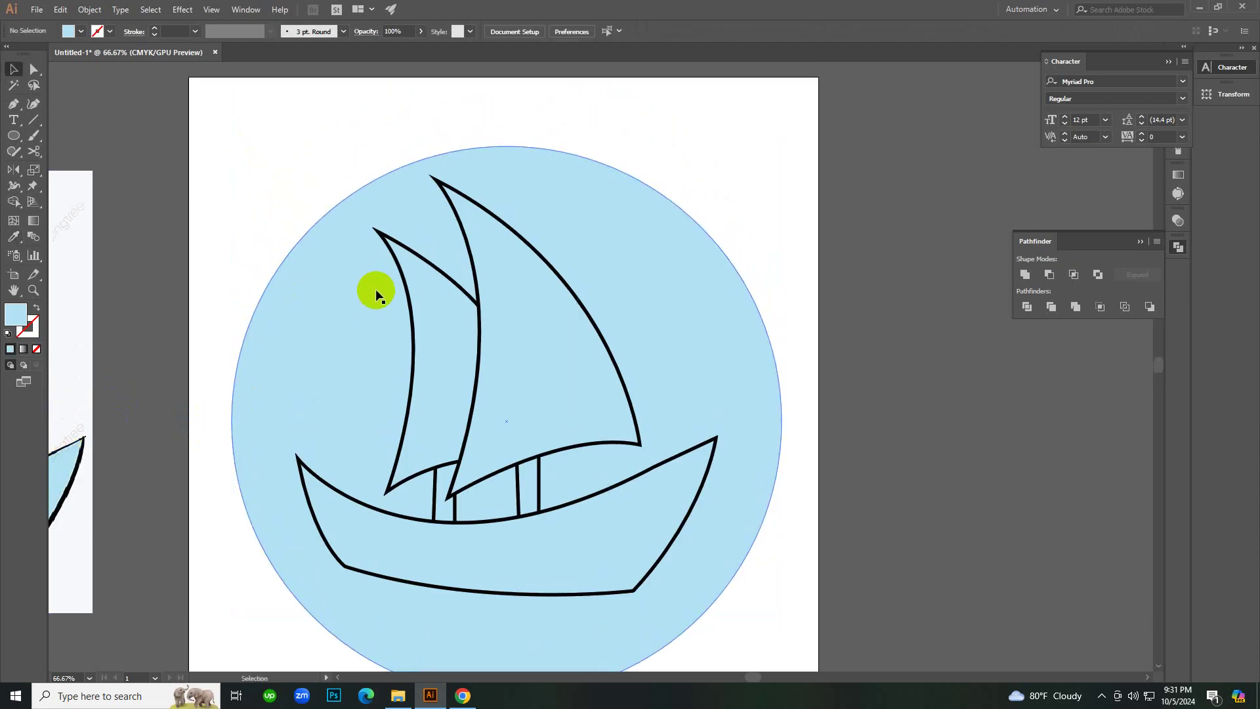
{"action": "left_click", "coordinate": [532, 357], "text": "ctrl+alt"}
{"action": "left_click", "coordinate": [577, 431]}
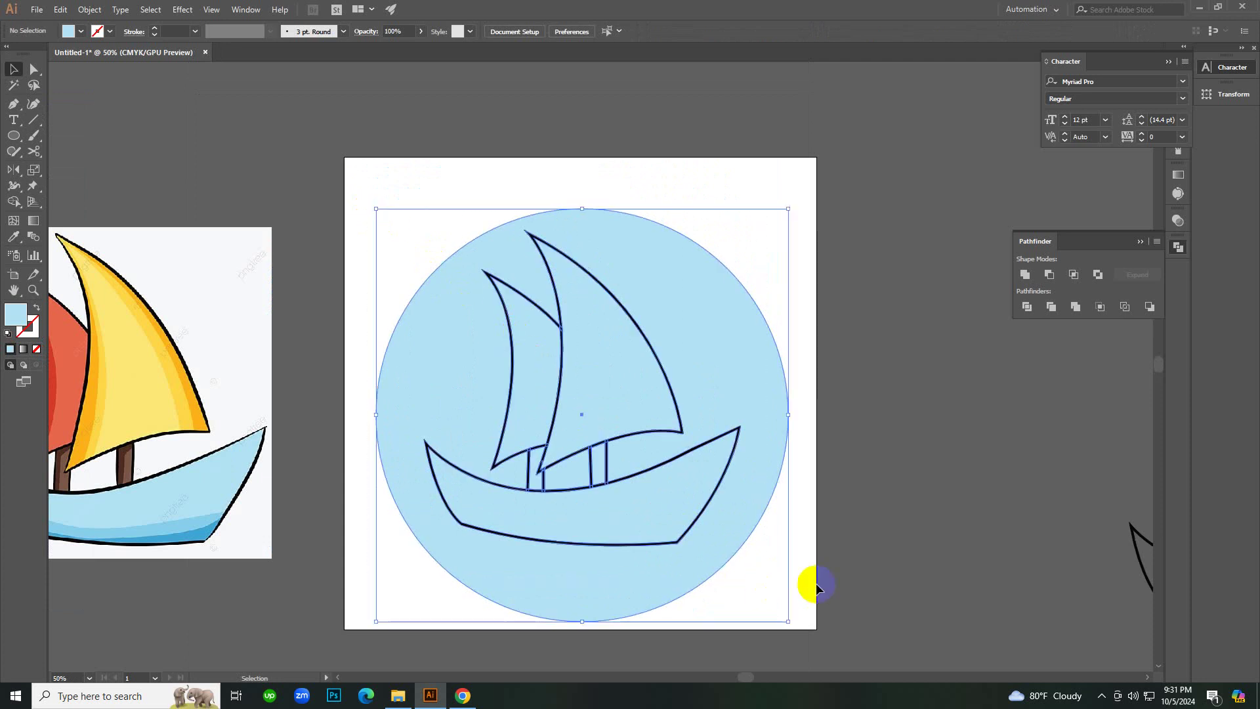
{"action": "left_click", "coordinate": [1035, 307]}
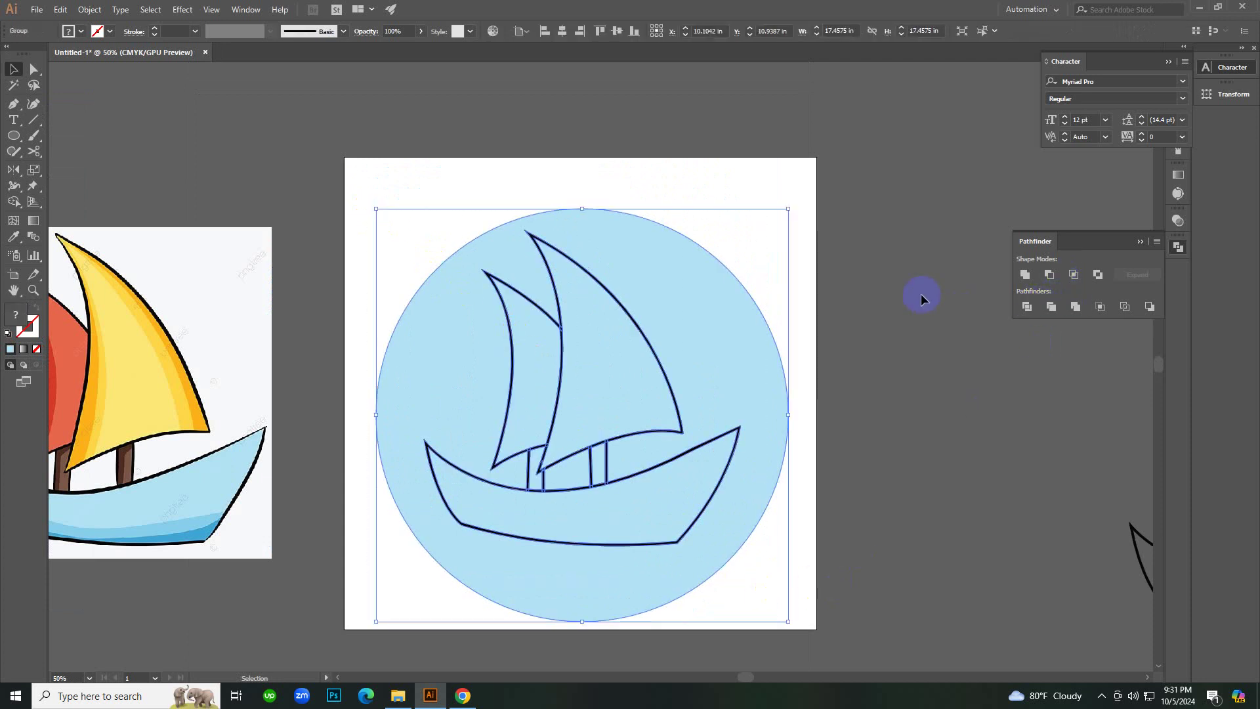
{"action": "right_click", "coordinate": [922, 293]}
{"action": "left_click", "coordinate": [956, 400]}
Delete the light blue area surrounding the boat and the light blue gap between the two masts.
{"action": "left_click", "coordinate": [755, 298]}
{"action": "left_click", "coordinate": [743, 304]}
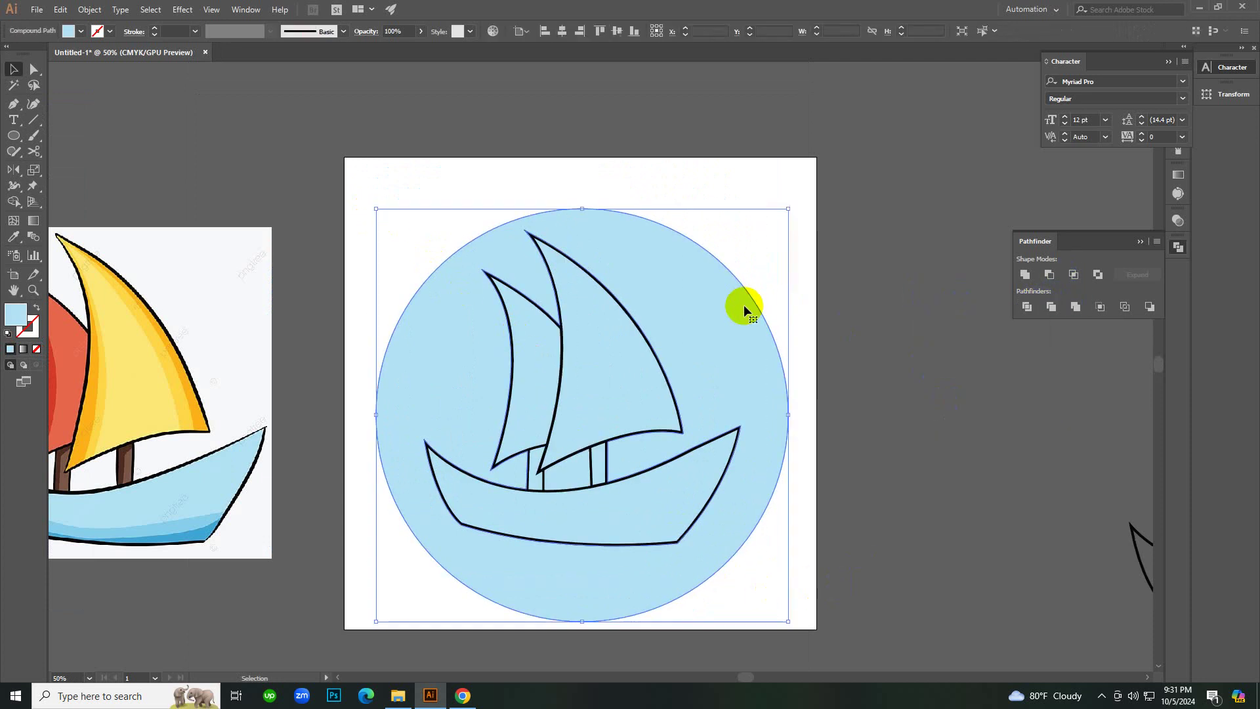
{"action": "key", "text": "Delete"}
{"action": "left_click", "coordinate": [574, 473]}
{"action": "key", "text": "Delete"}
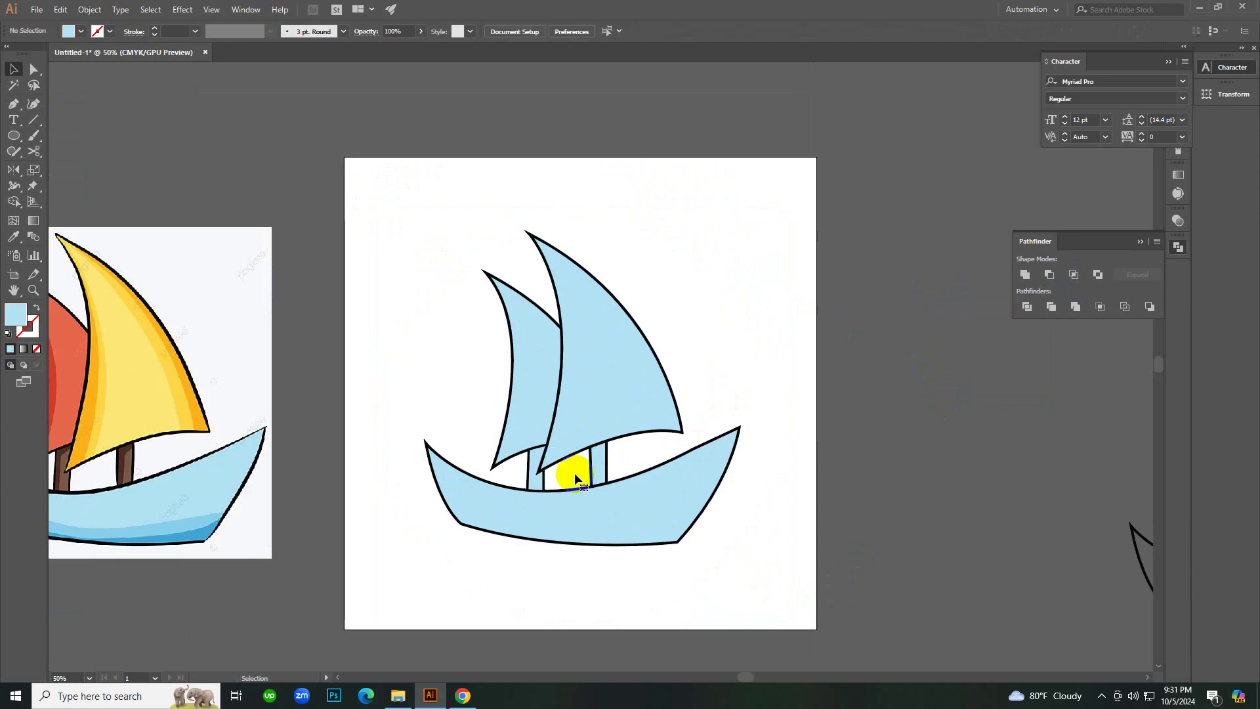
Fill the large front sail with the yellow sampled from the reference boat's front sail.
{"action": "left_click", "coordinate": [580, 373]}
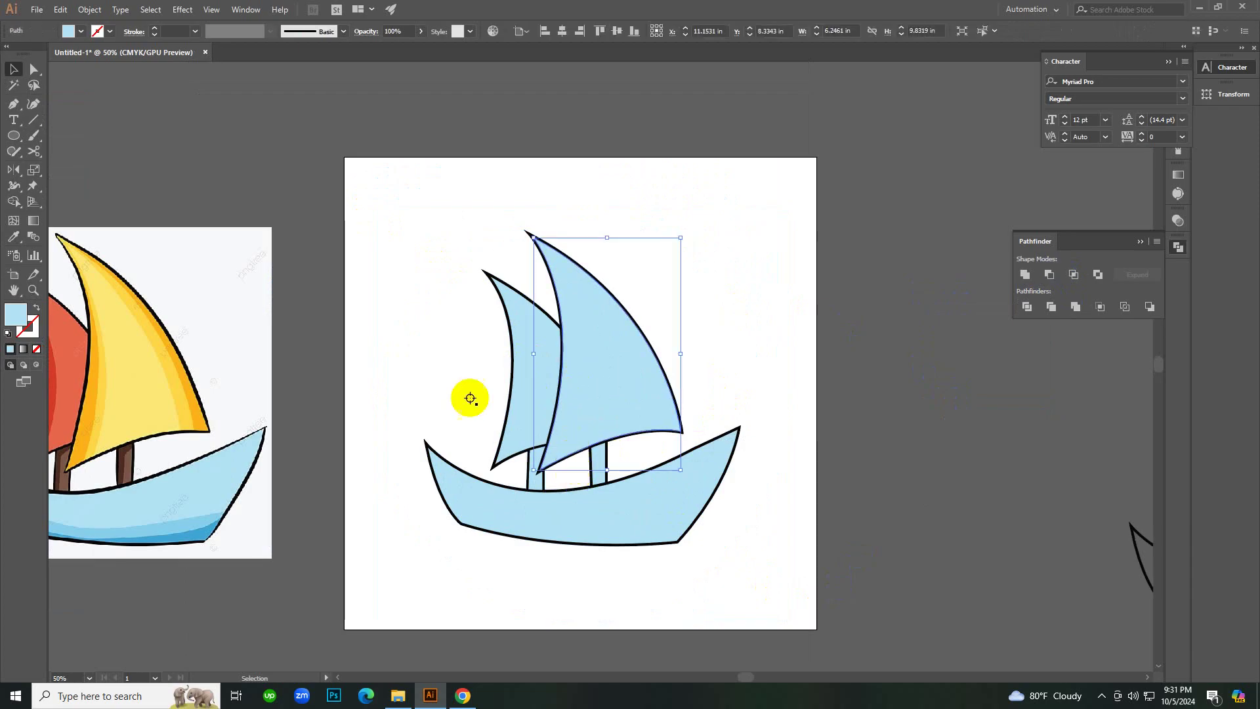
{"action": "key", "text": "i"}
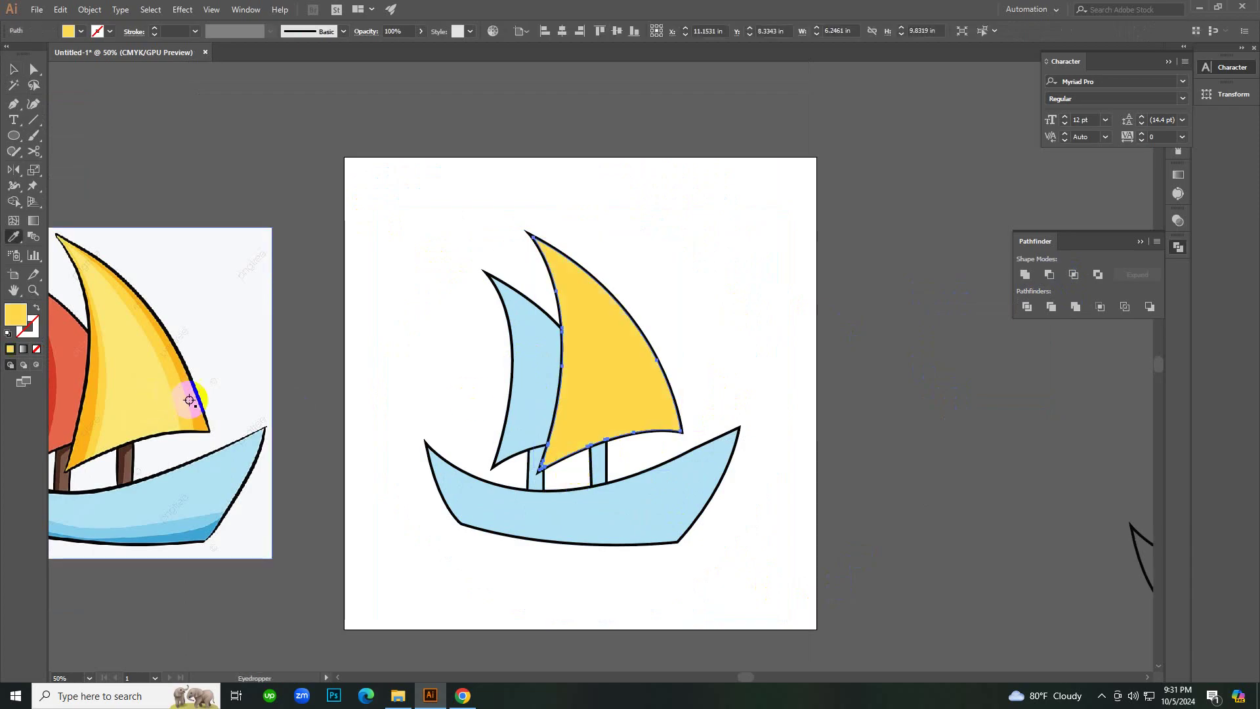
{"action": "key", "text": "v"}
{"action": "left_click", "coordinate": [378, 342]}
Fill the smaller rear sail with the red sampled from the reference boat's rear sail.
{"action": "left_click", "coordinate": [545, 357]}
{"action": "key", "text": "i"}
{"action": "key", "text": "i"}
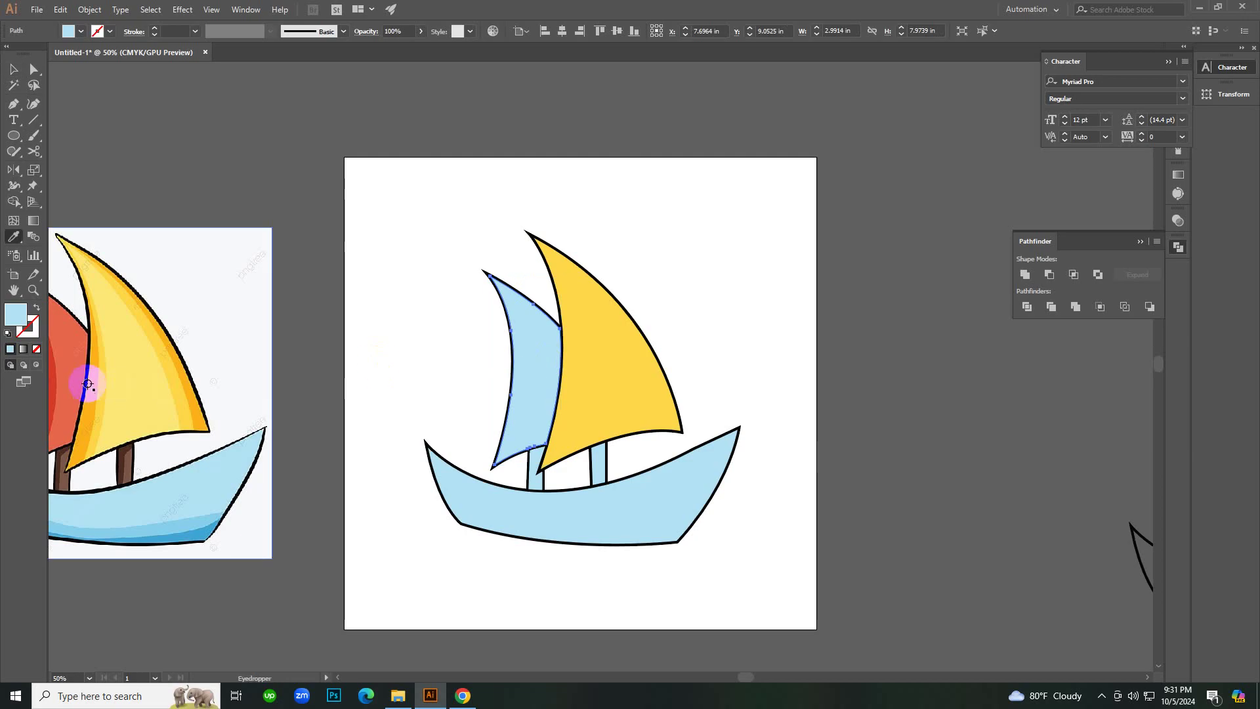
{"action": "left_click", "coordinate": [82, 375]}
{"action": "key", "text": "v"}
{"action": "left_click", "coordinate": [336, 328]}
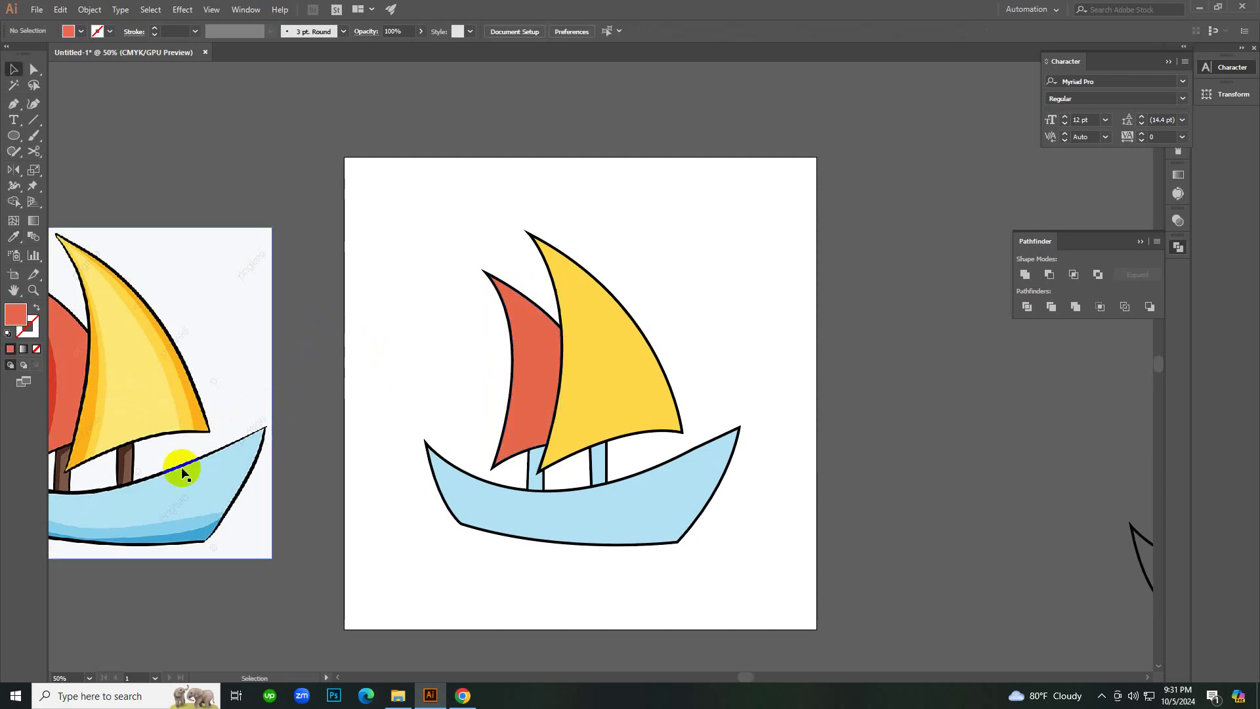
Fill both masts with the dark brown sampled from the reference boat's mast.
{"action": "left_click", "coordinate": [541, 480]}
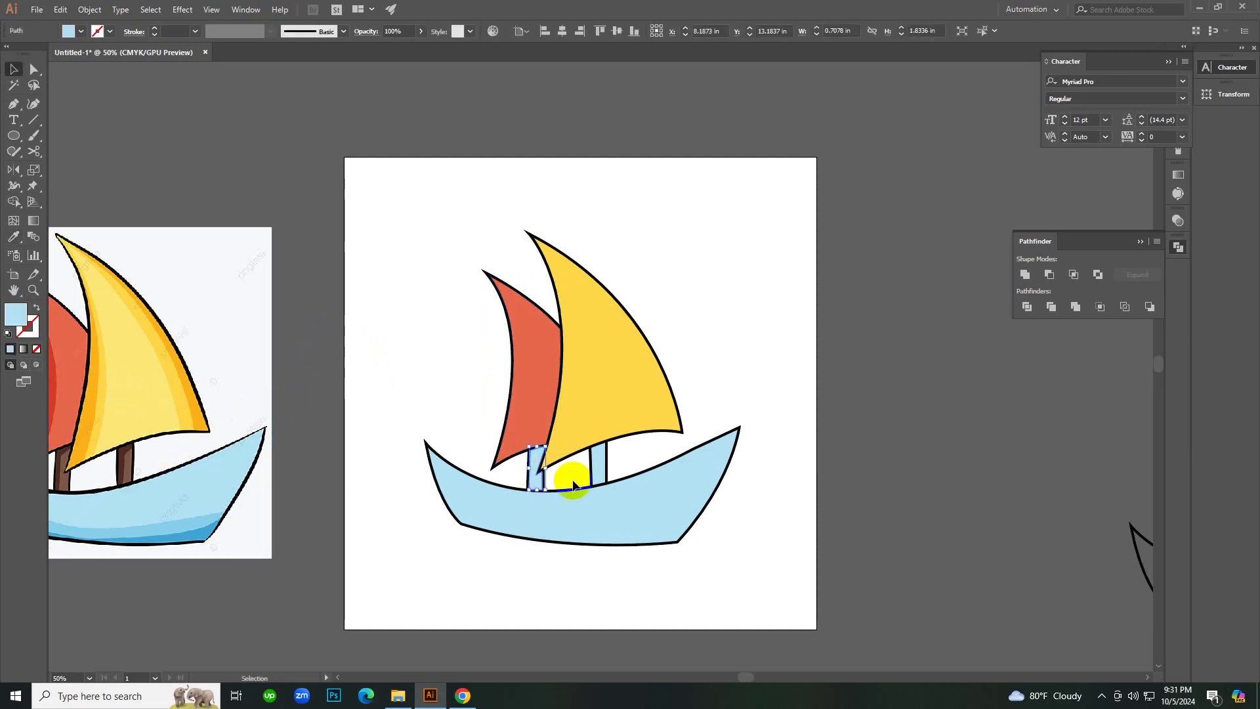
{"action": "left_click", "coordinate": [597, 477], "text": "shift"}
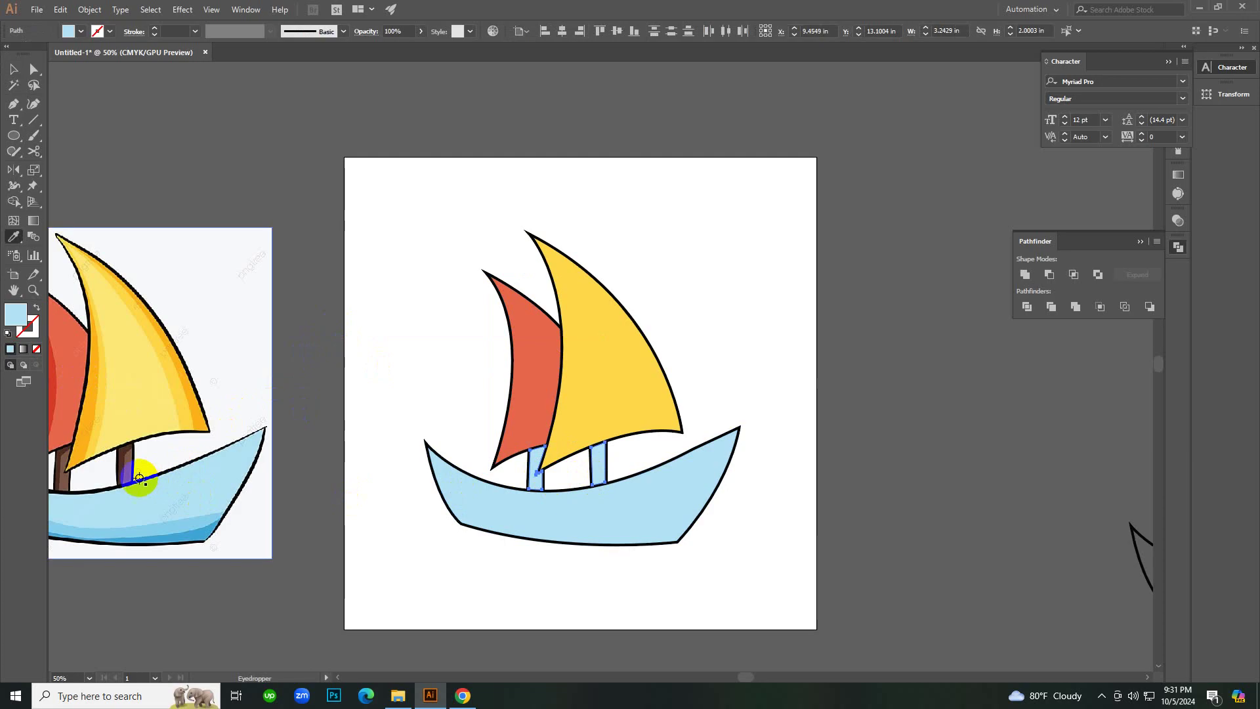
{"action": "key", "text": "i"}
{"action": "left_click", "coordinate": [124, 463]}
{"action": "key", "text": "v"}
{"action": "left_click", "coordinate": [369, 588]}
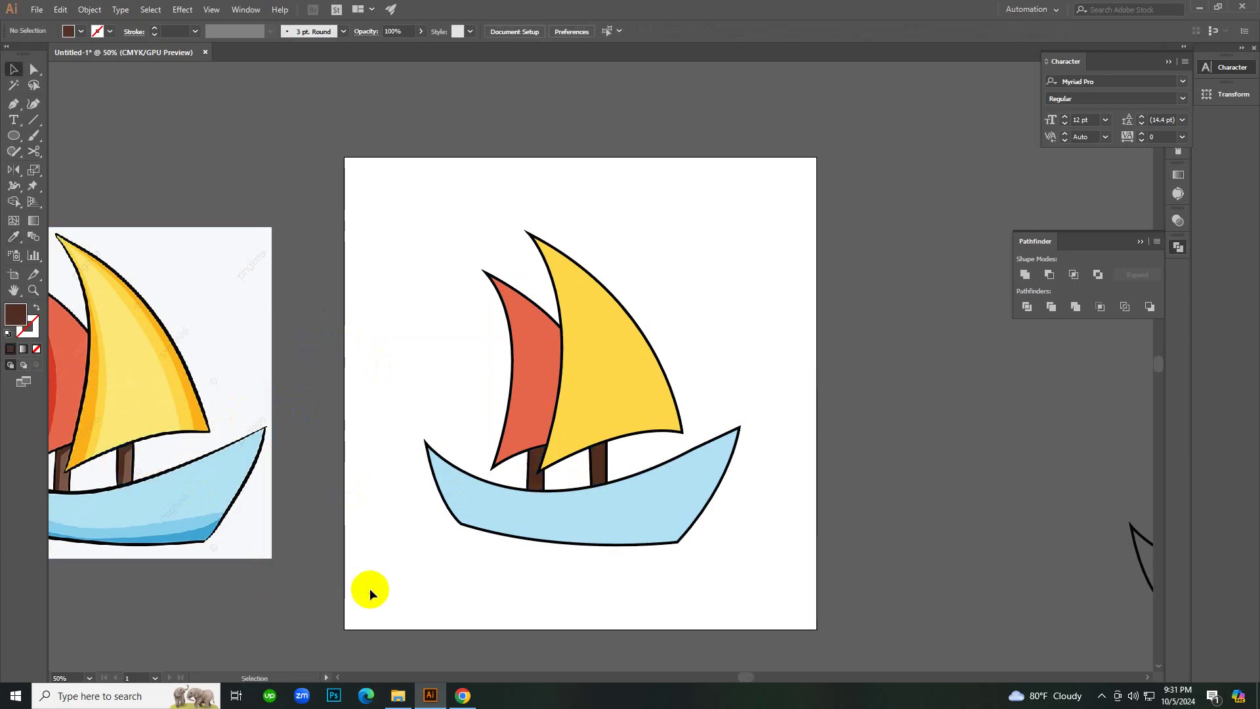
Fill the hull with the medium blue sampled from the lower band of the reference hull.
{"action": "left_click", "coordinate": [504, 513]}
{"action": "key", "text": "i"}
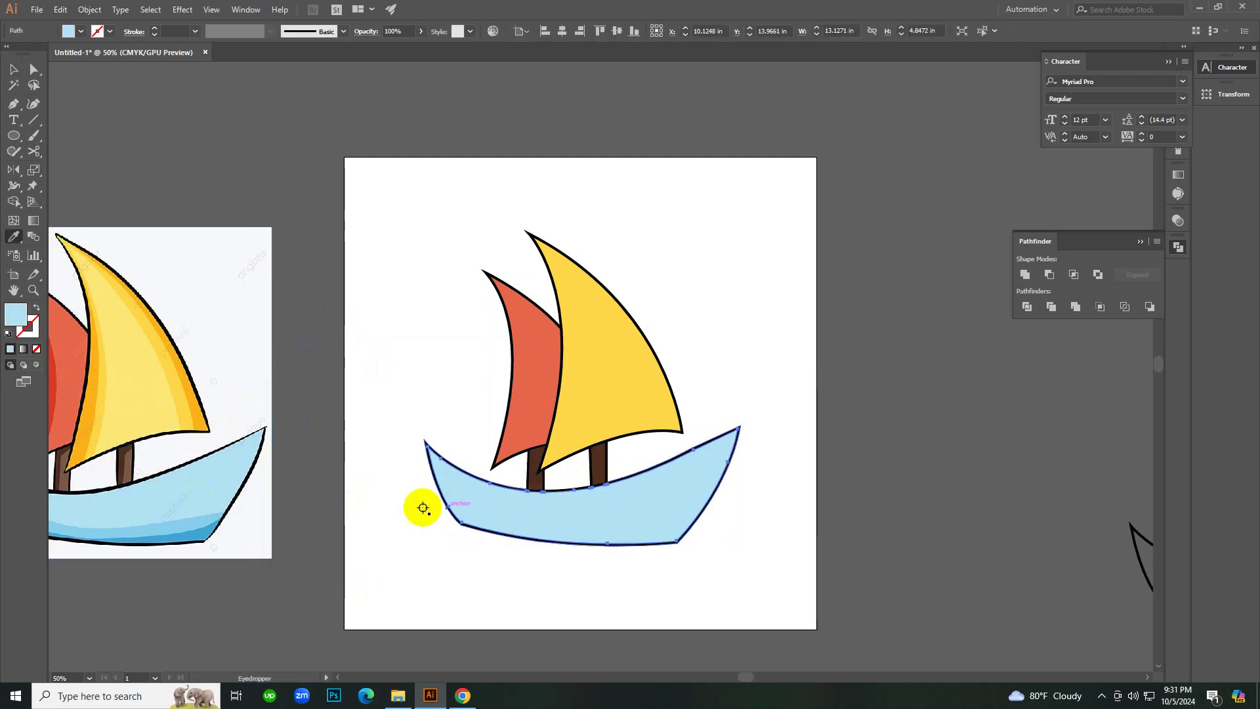
{"action": "left_click", "coordinate": [193, 525]}
{"action": "key", "text": "v"}
{"action": "left_click", "coordinate": [380, 317]}
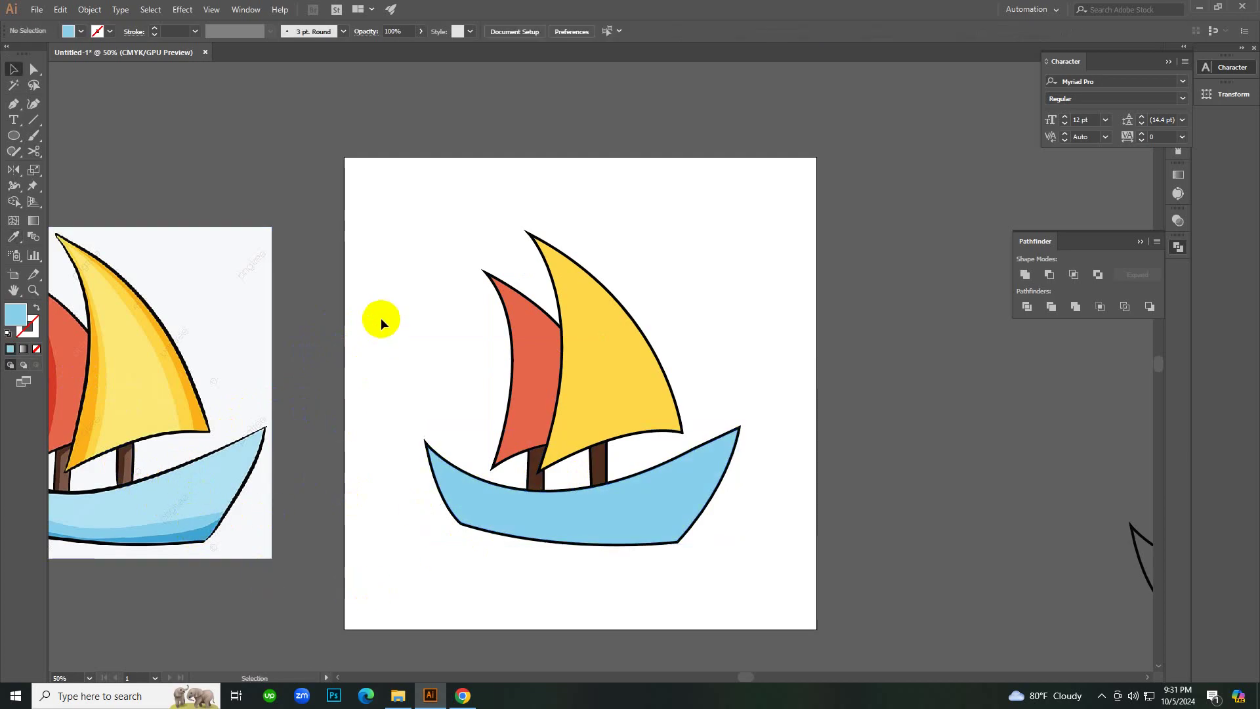
Delete the colored boat from the artboard together with the reference boat image beside it.
{"action": "left_click_drag", "start_coordinate": [383, 220], "coordinate": [790, 596]}
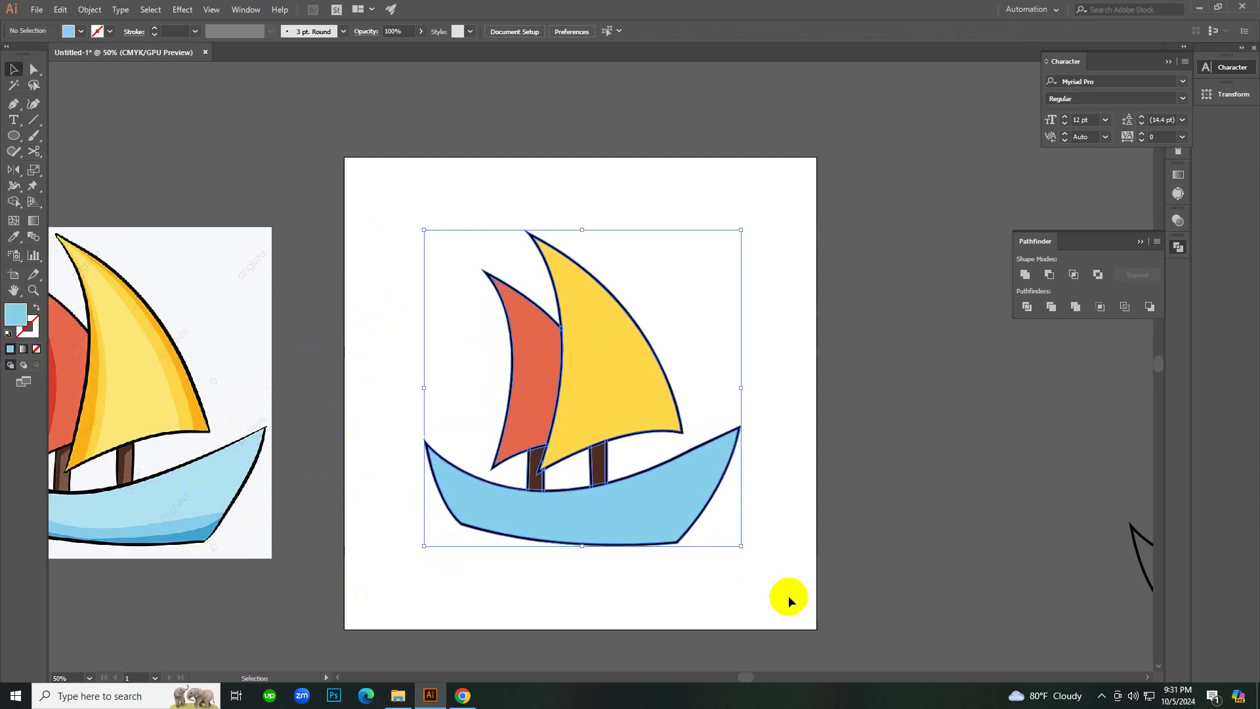
{"action": "left_click", "coordinate": [584, 523]}
{"action": "left_click", "coordinate": [234, 361]}
{"action": "key", "text": "Delete"}
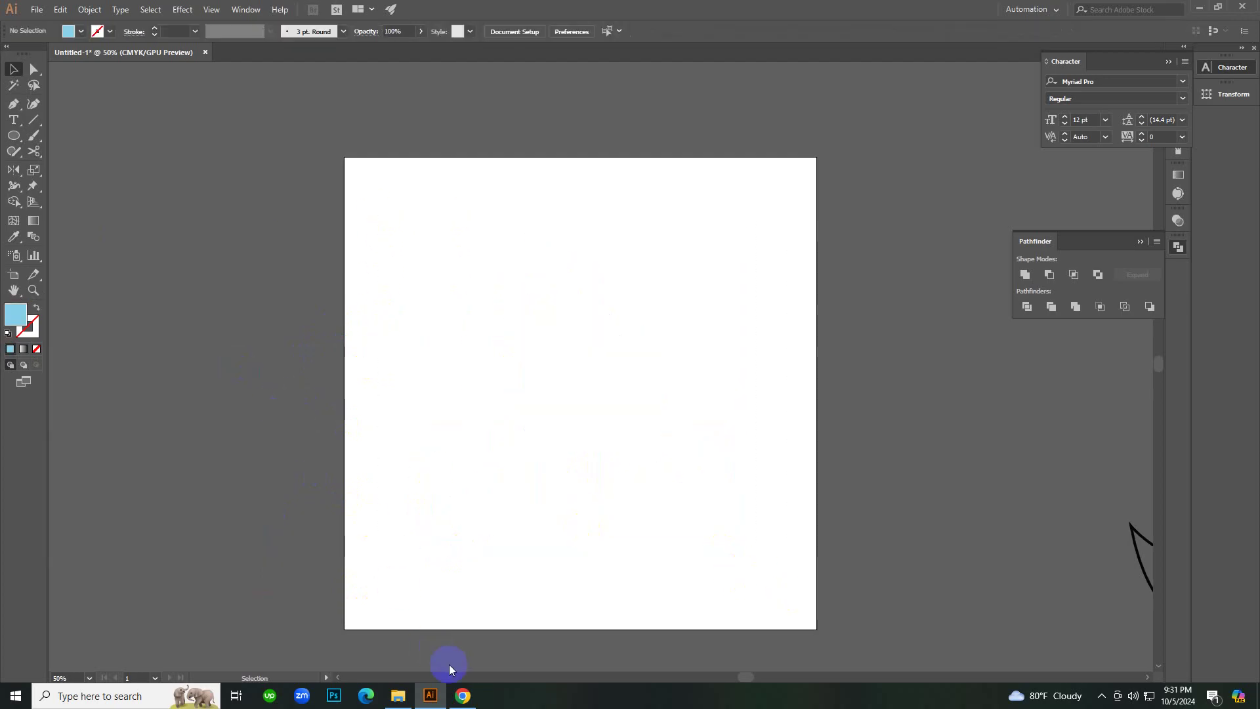
Switch to Chrome and copy the red and yellow sailboat image from the boat vector search results.
{"action": "left_click", "coordinate": [462, 694]}
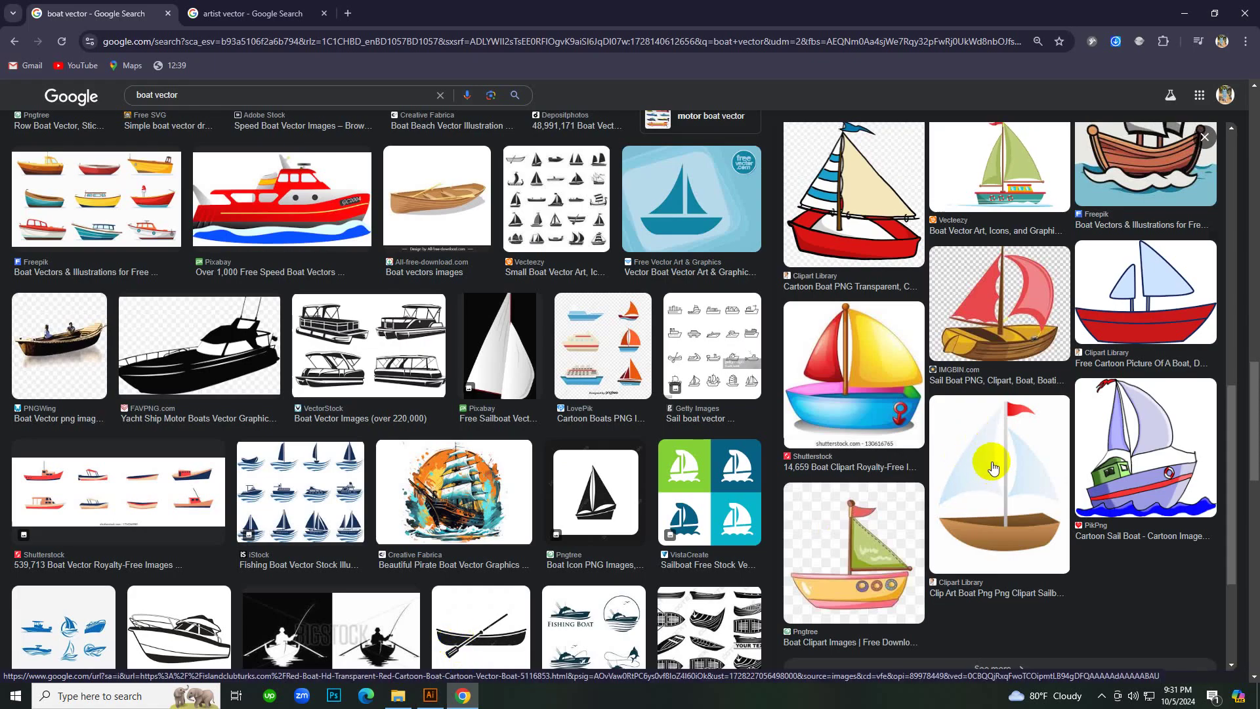
{"action": "left_click", "coordinate": [992, 469]}
{"action": "right_click", "coordinate": [992, 336]}
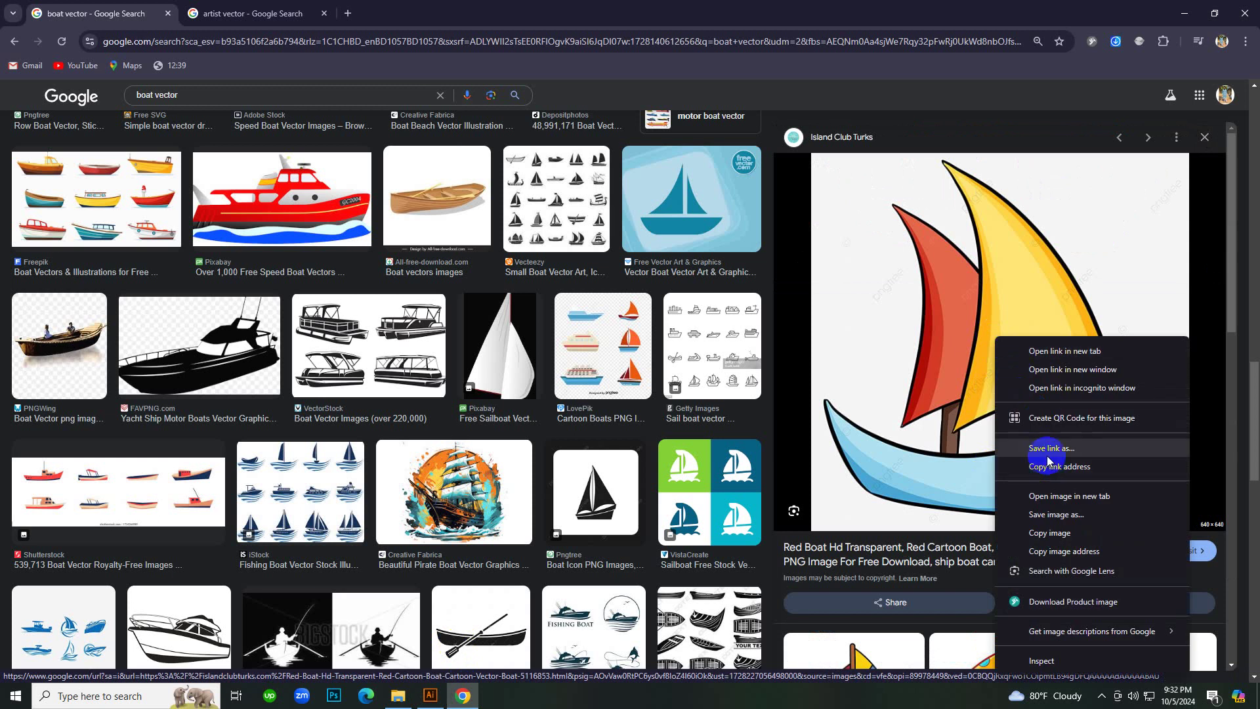
{"action": "left_click", "coordinate": [1031, 528]}
Open Facebook in a new tab and send the copied sailboat image to the Dazzle Creative It (Batch-4) group chat.
{"action": "left_click", "coordinate": [351, 13]}
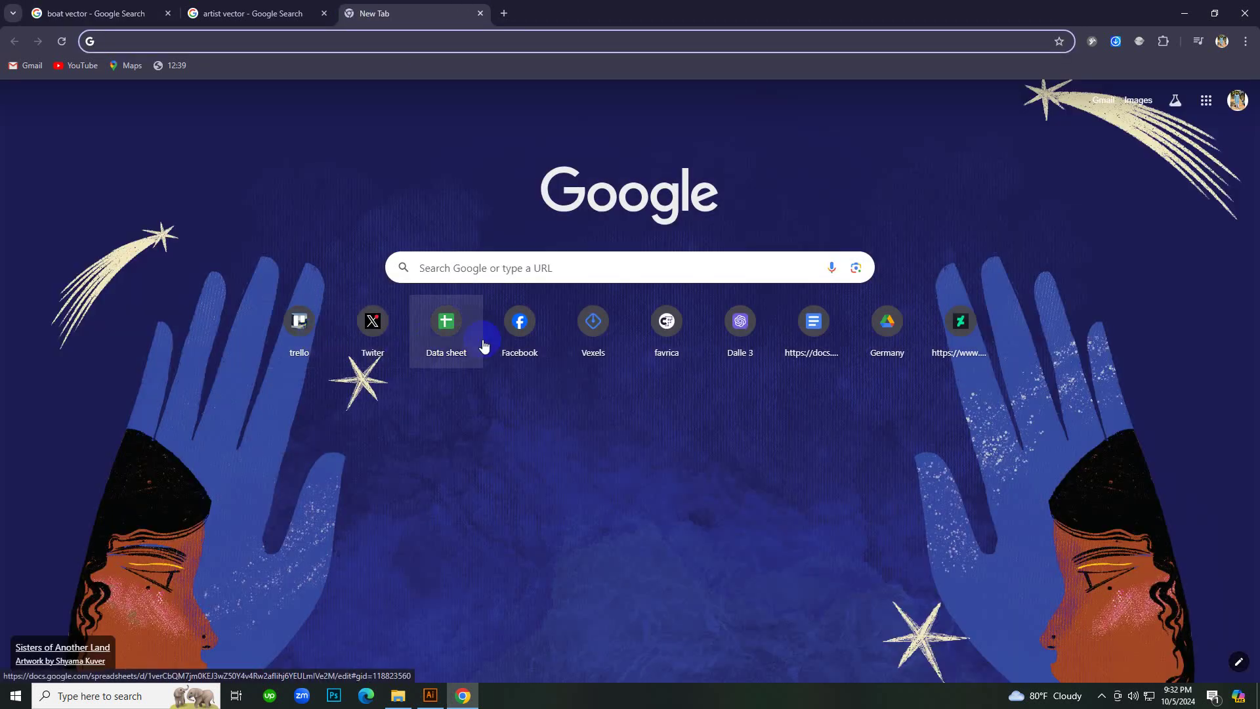
{"action": "left_click", "coordinate": [504, 342]}
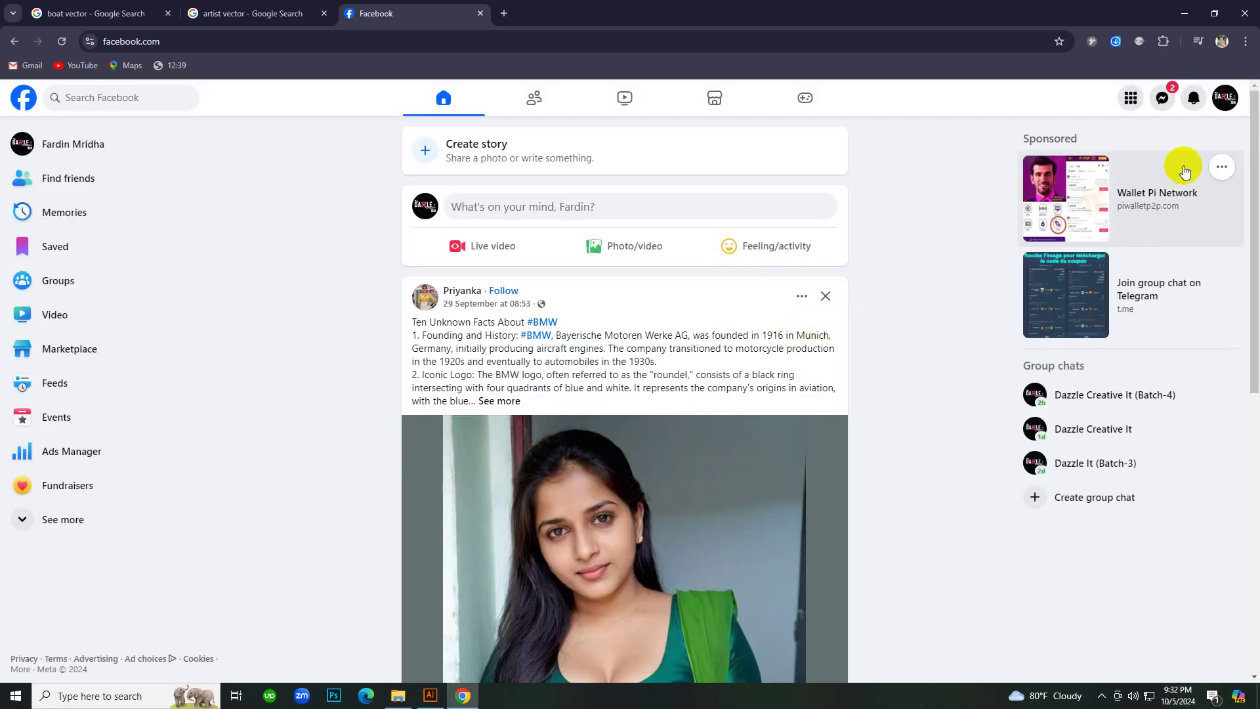
{"action": "left_click", "coordinate": [1162, 97]}
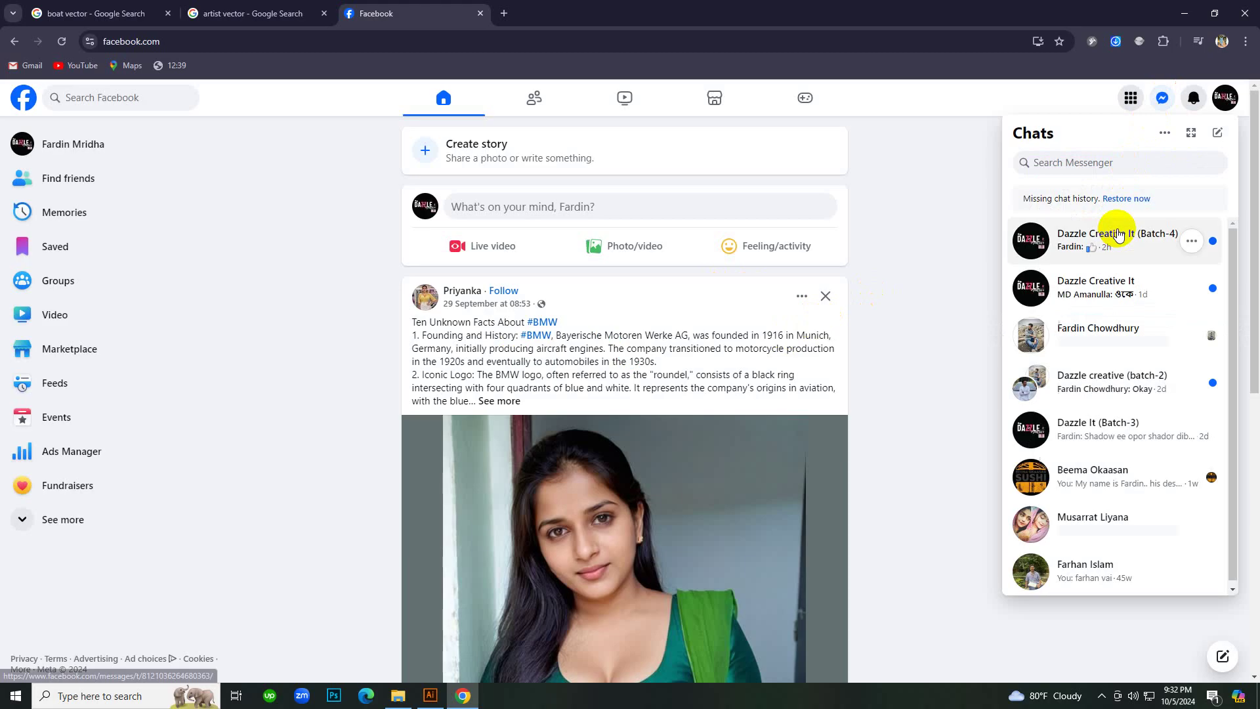
{"action": "left_click", "coordinate": [1118, 235]}
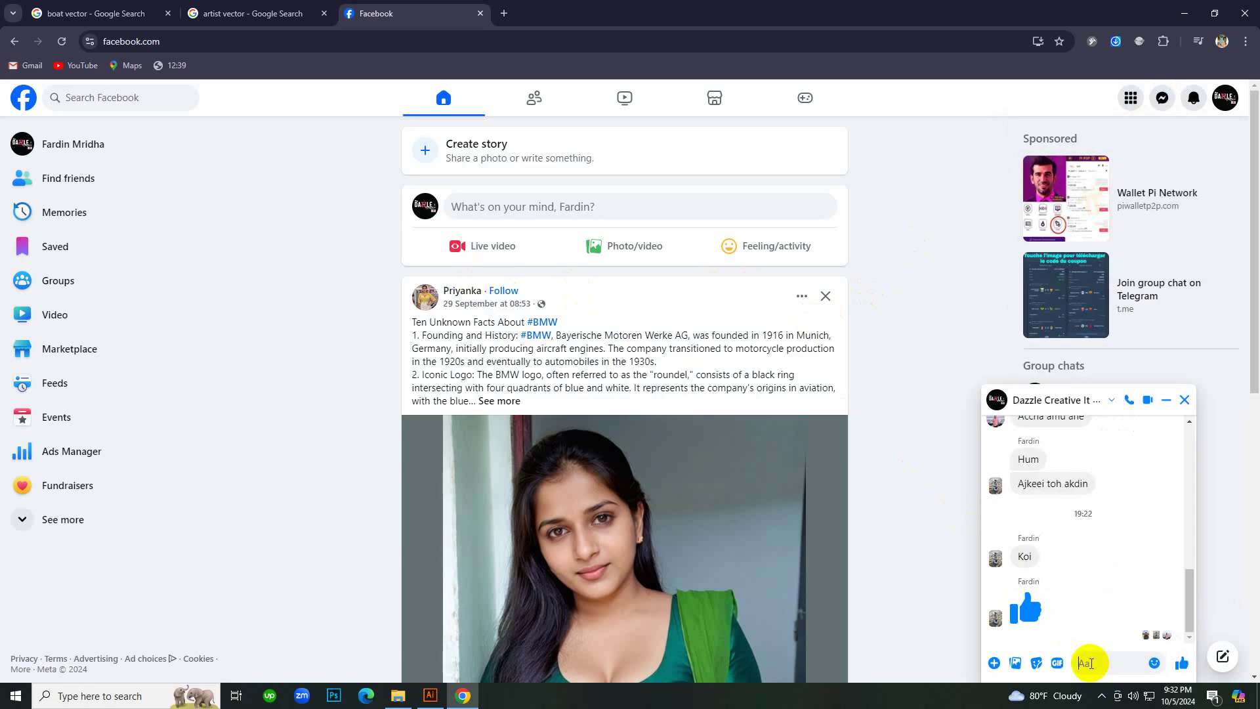
{"action": "key", "text": "ctrl+v"}
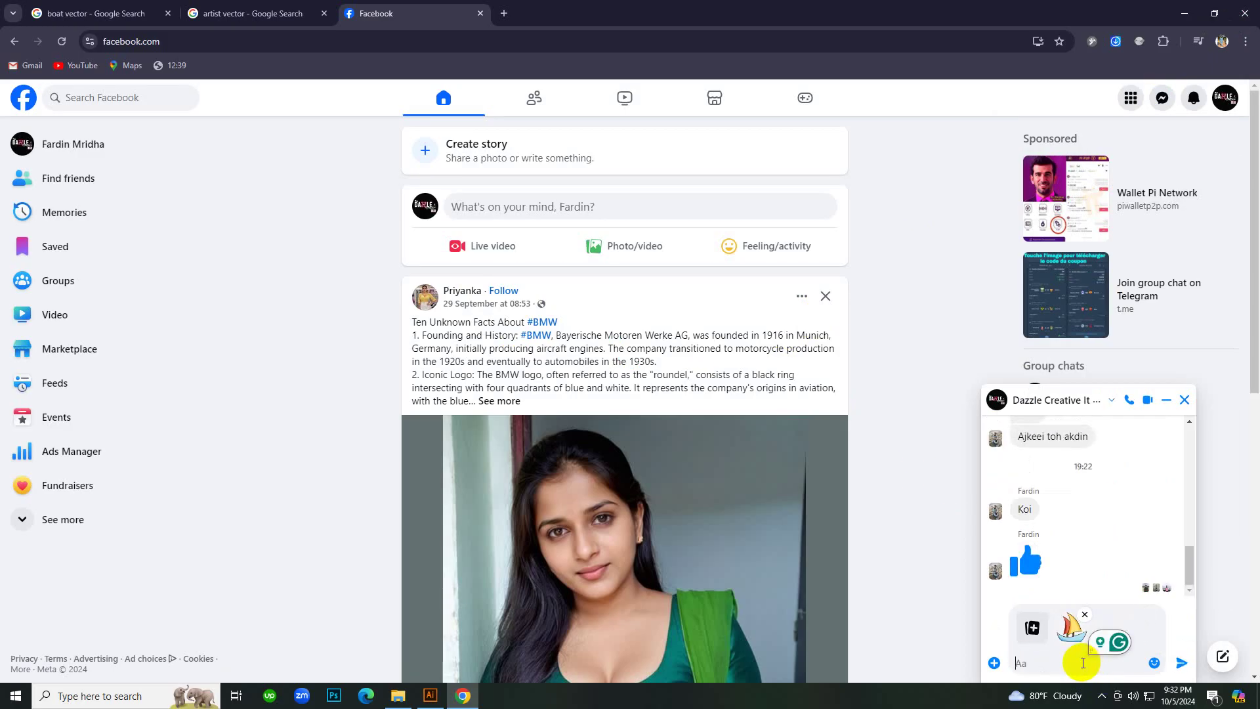
{"action": "key", "text": "Return"}
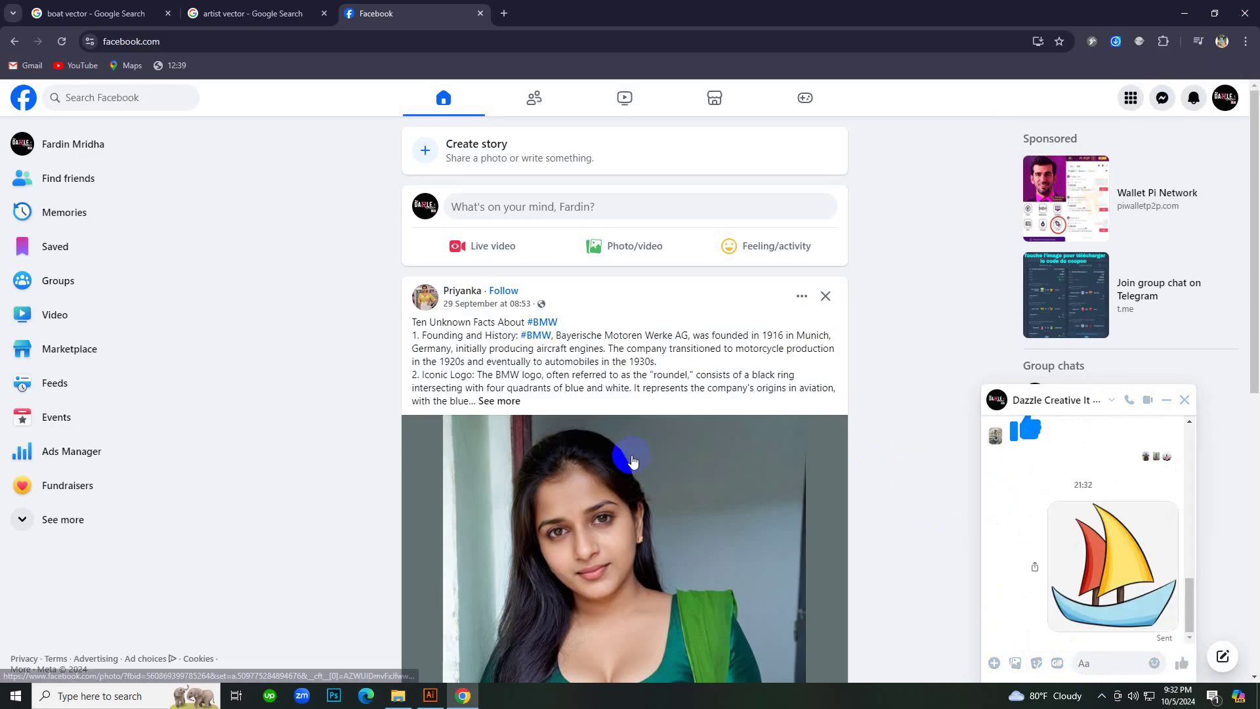
Return to the boat vector image results and look through them for another simple sailboat.
{"action": "scroll", "coordinate": [632, 461], "scroll_direction": "down", "scroll_amount": 3}
{"action": "scroll", "coordinate": [632, 461], "scroll_direction": "up", "scroll_amount": 3}
{"action": "left_click", "coordinate": [99, 13]}
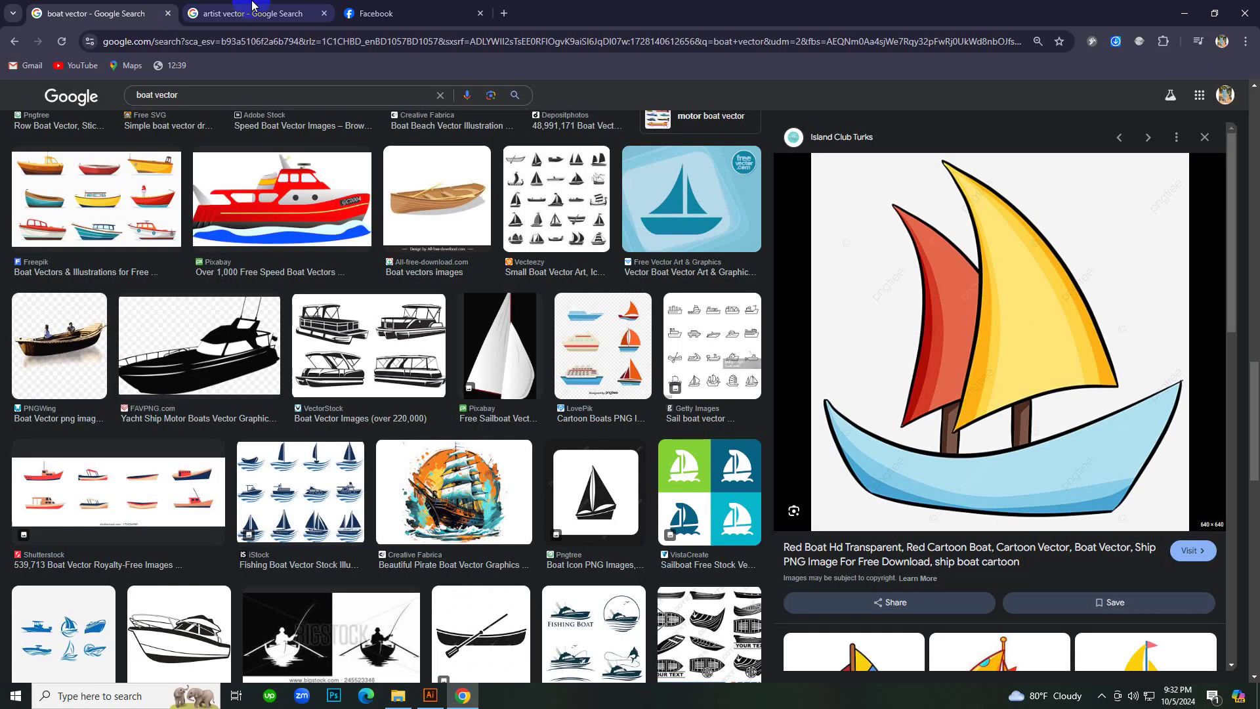
{"action": "scroll", "coordinate": [390, 251], "scroll_direction": "down", "scroll_amount": 5}
{"action": "scroll", "coordinate": [390, 252], "scroll_direction": "down", "scroll_amount": 3}
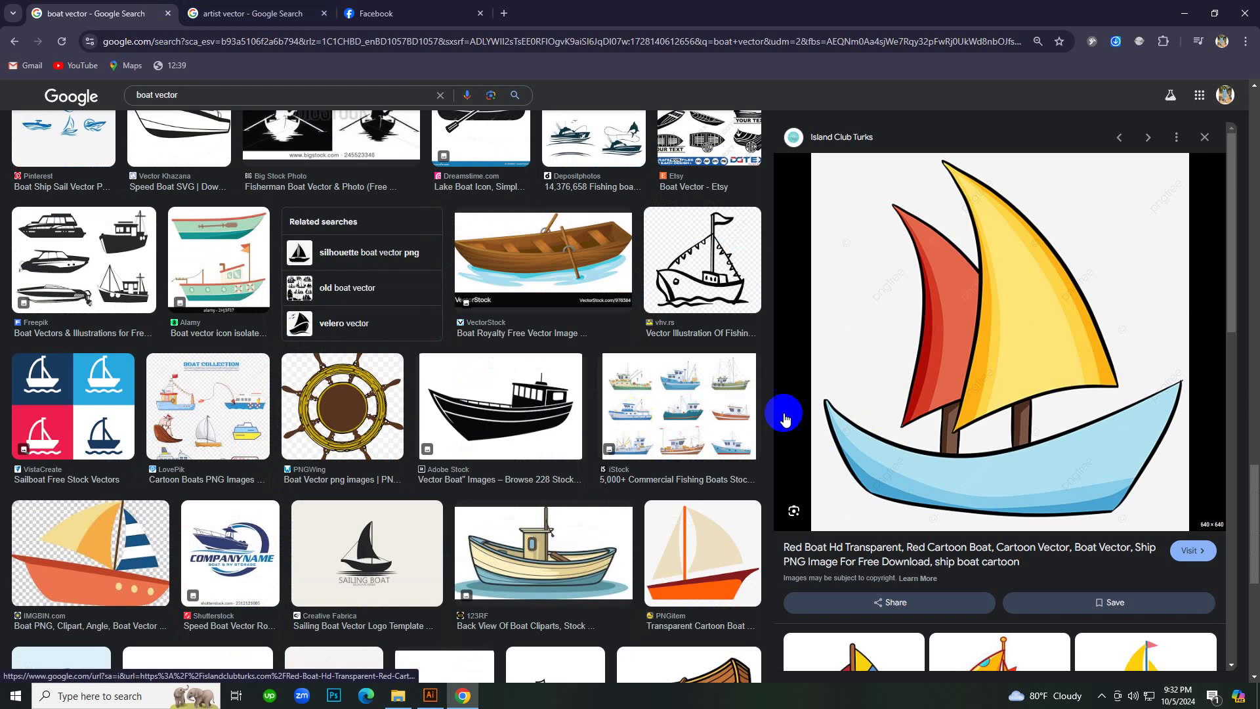
{"action": "scroll", "coordinate": [922, 393], "scroll_direction": "down", "scroll_amount": 6}
{"action": "scroll", "coordinate": [922, 392], "scroll_direction": "down", "scroll_amount": 3}
{"action": "scroll", "coordinate": [922, 392], "scroll_direction": "down", "scroll_amount": 2}
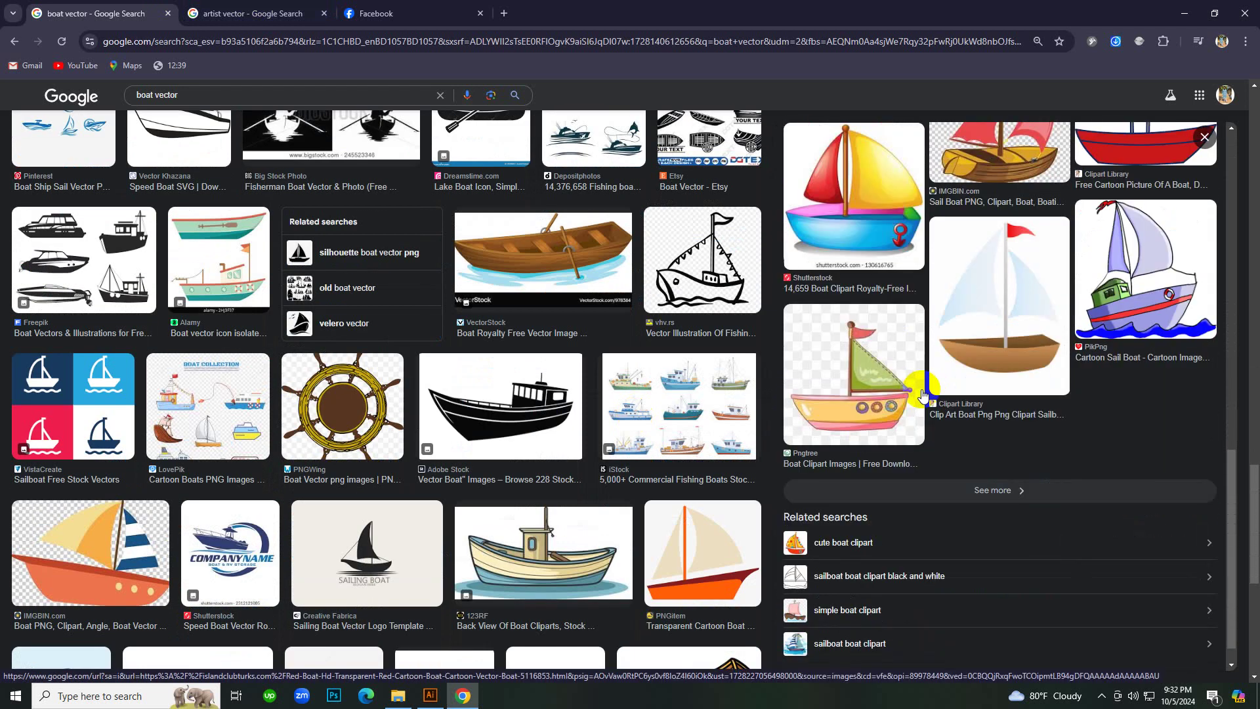
{"action": "scroll", "coordinate": [599, 462], "scroll_direction": "down", "scroll_amount": 3}
{"action": "scroll", "coordinate": [598, 462], "scroll_direction": "up", "scroll_amount": 10}
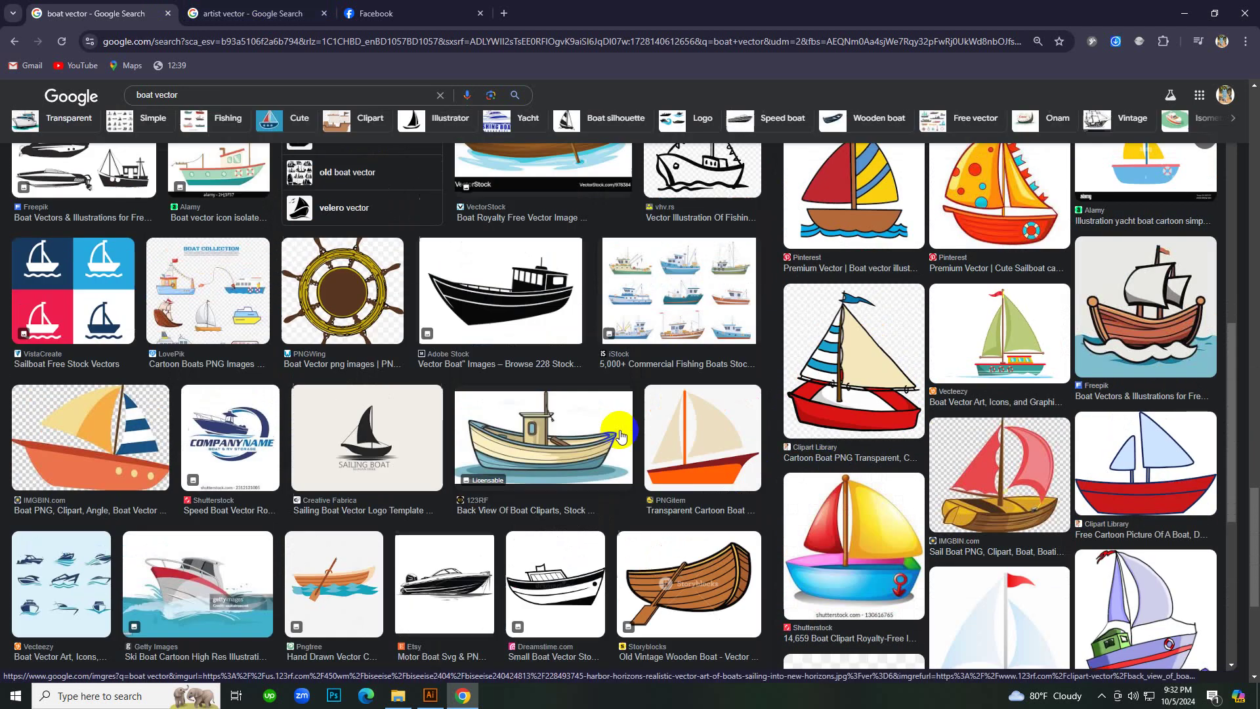
{"action": "scroll", "coordinate": [620, 435], "scroll_direction": "up", "scroll_amount": 6}
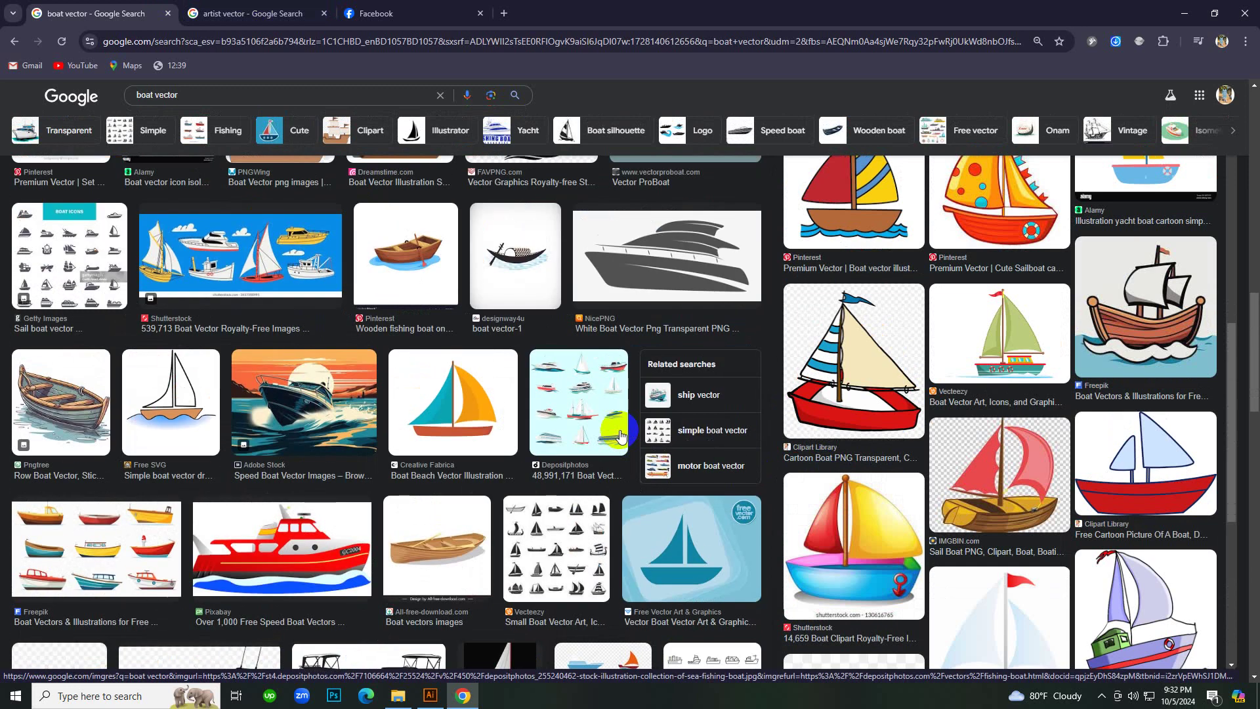
Copy the Creative Fabrica sailboat image with the teal and orange sails.
{"action": "left_click", "coordinate": [466, 422]}
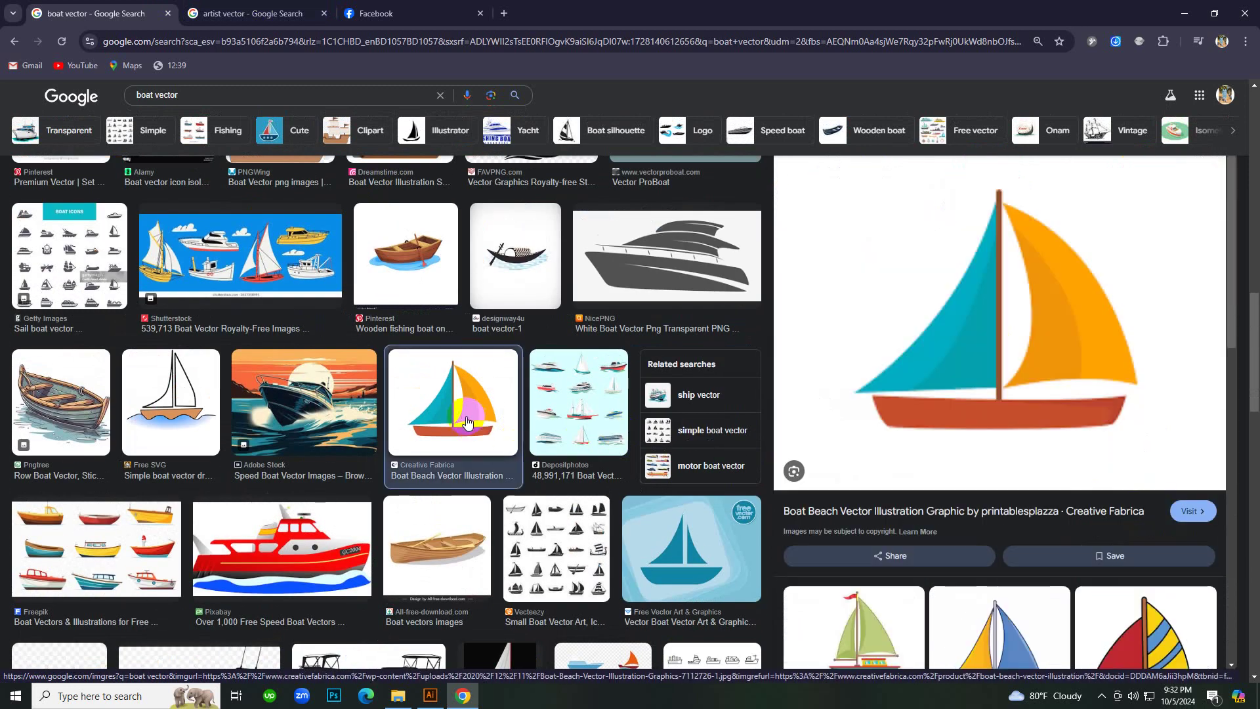
{"action": "right_click", "coordinate": [1039, 279]}
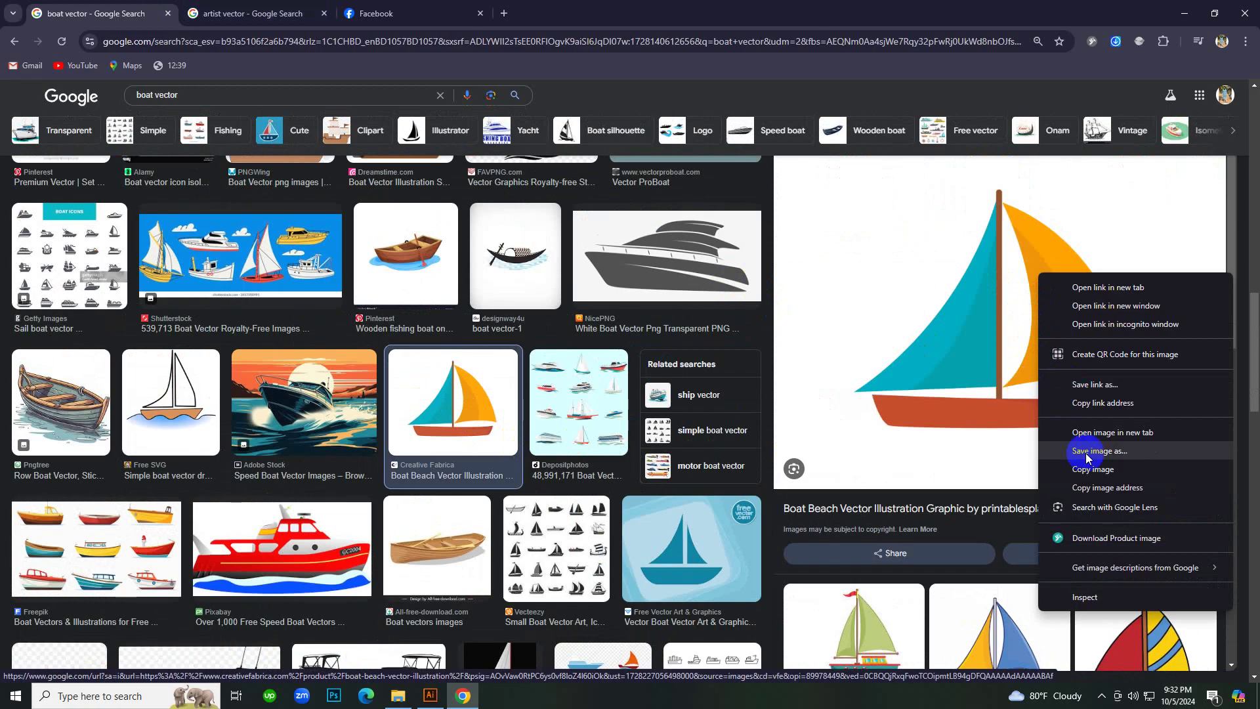
{"action": "left_click", "coordinate": [1096, 470]}
{"action": "left_click", "coordinate": [445, 700]}
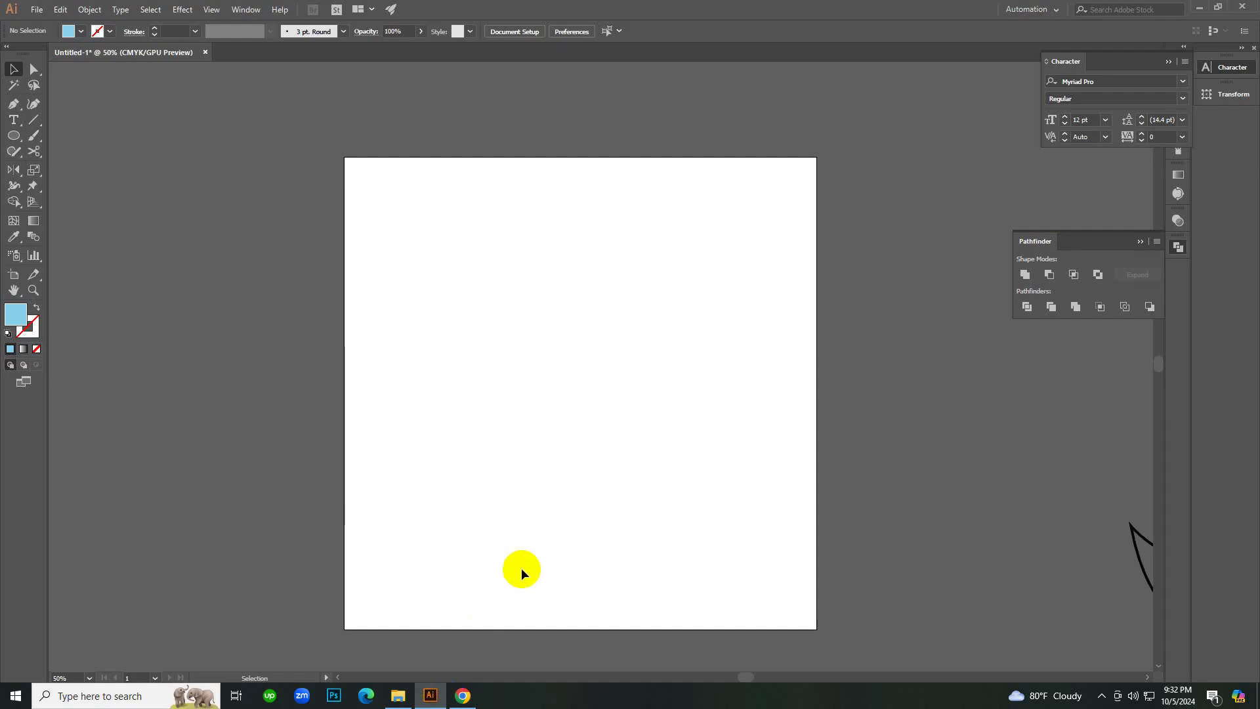
{"action": "left_click", "coordinate": [463, 695]}
Return to the Facebook feed and hide its first post.
{"action": "left_click", "coordinate": [376, 7]}
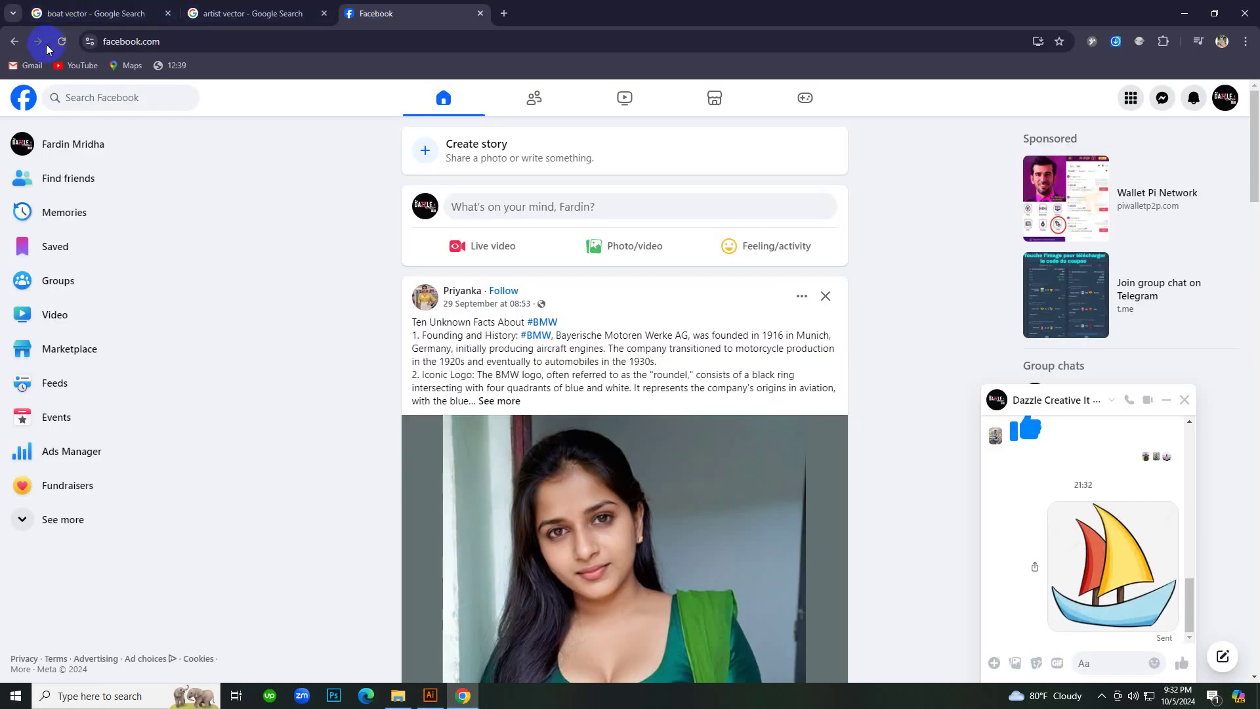
{"action": "left_click", "coordinate": [802, 299]}
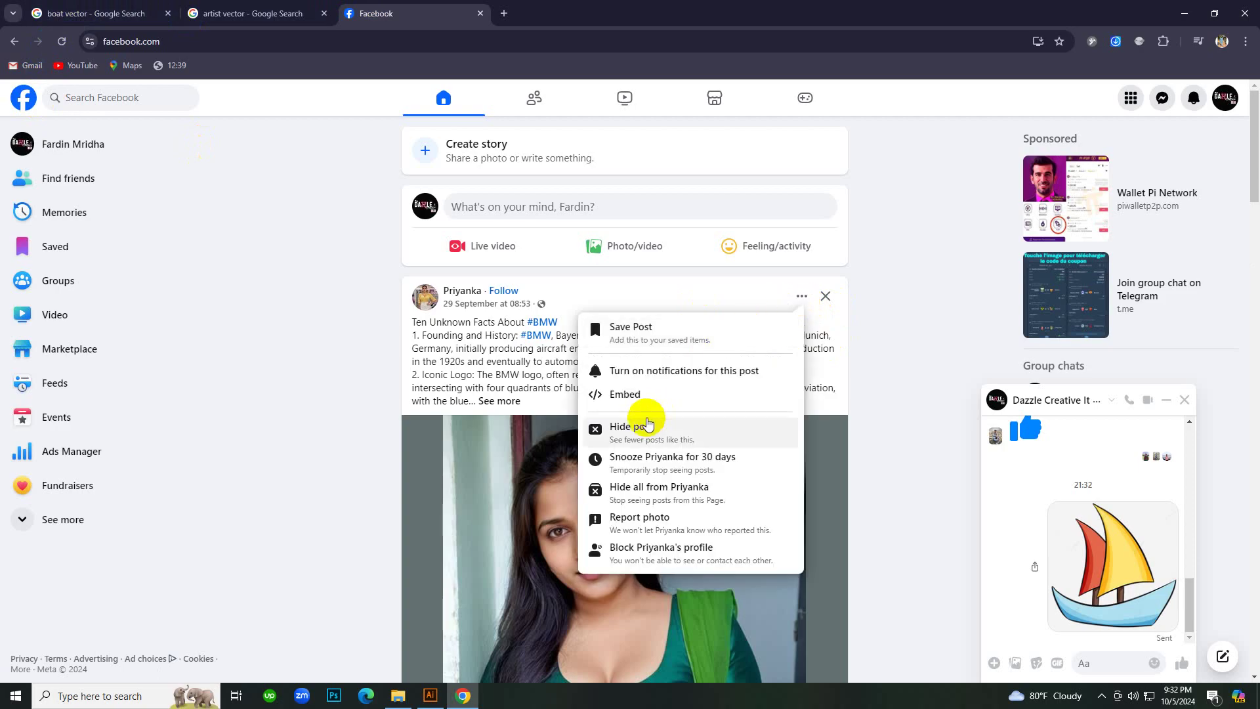
{"action": "left_click", "coordinate": [648, 424]}
Send the copied teal and orange sailboat image to the open group chat.
{"action": "left_click", "coordinate": [1132, 671]}
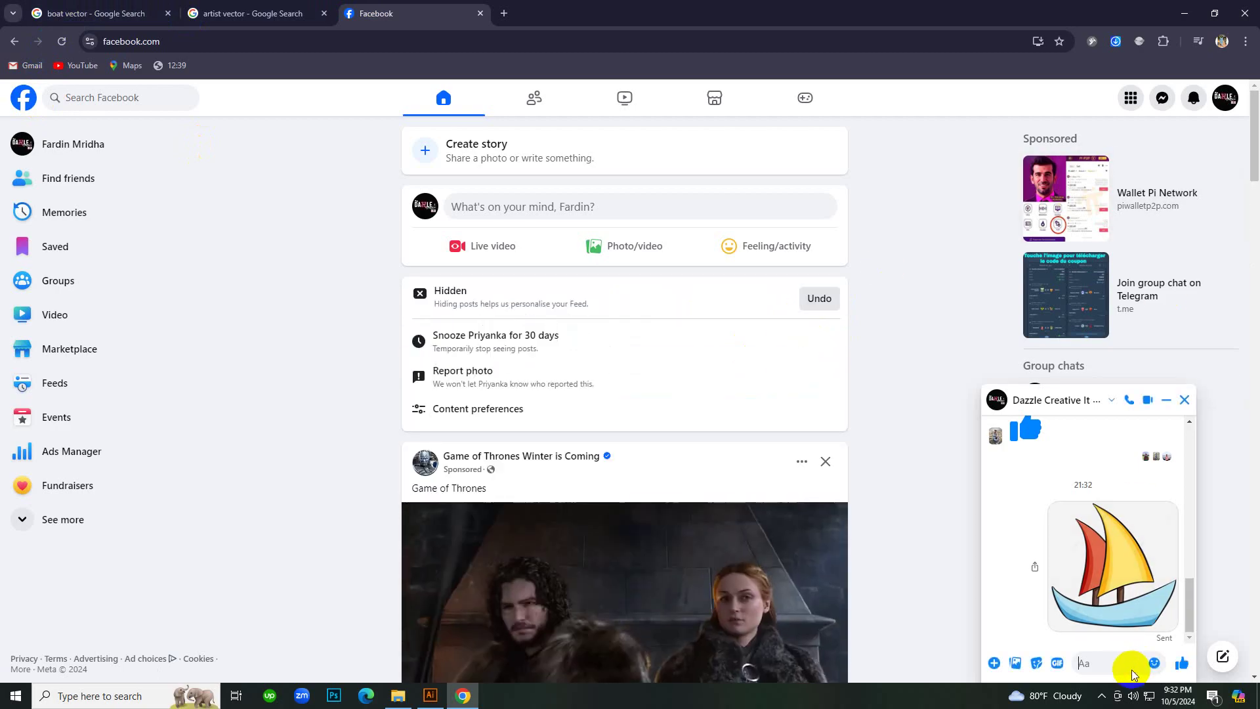
{"action": "key", "text": "ctrl+v"}
{"action": "key", "text": "Return"}
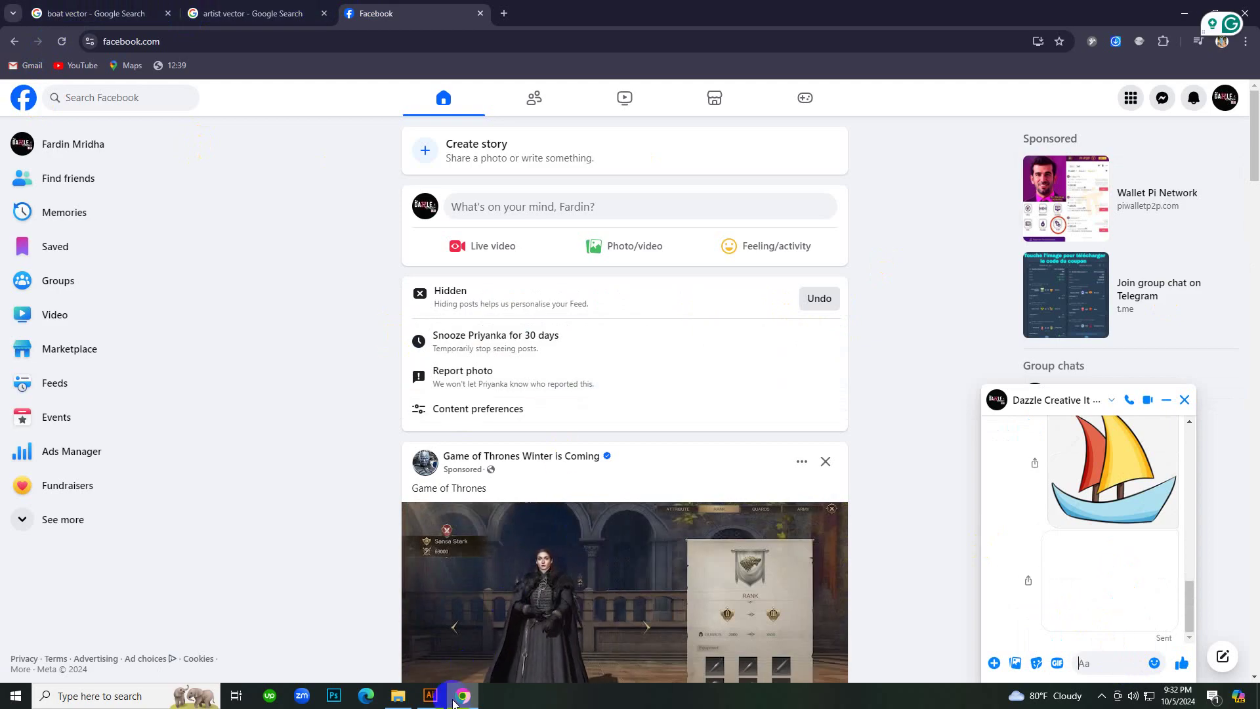
{"action": "left_click", "coordinate": [430, 695]}
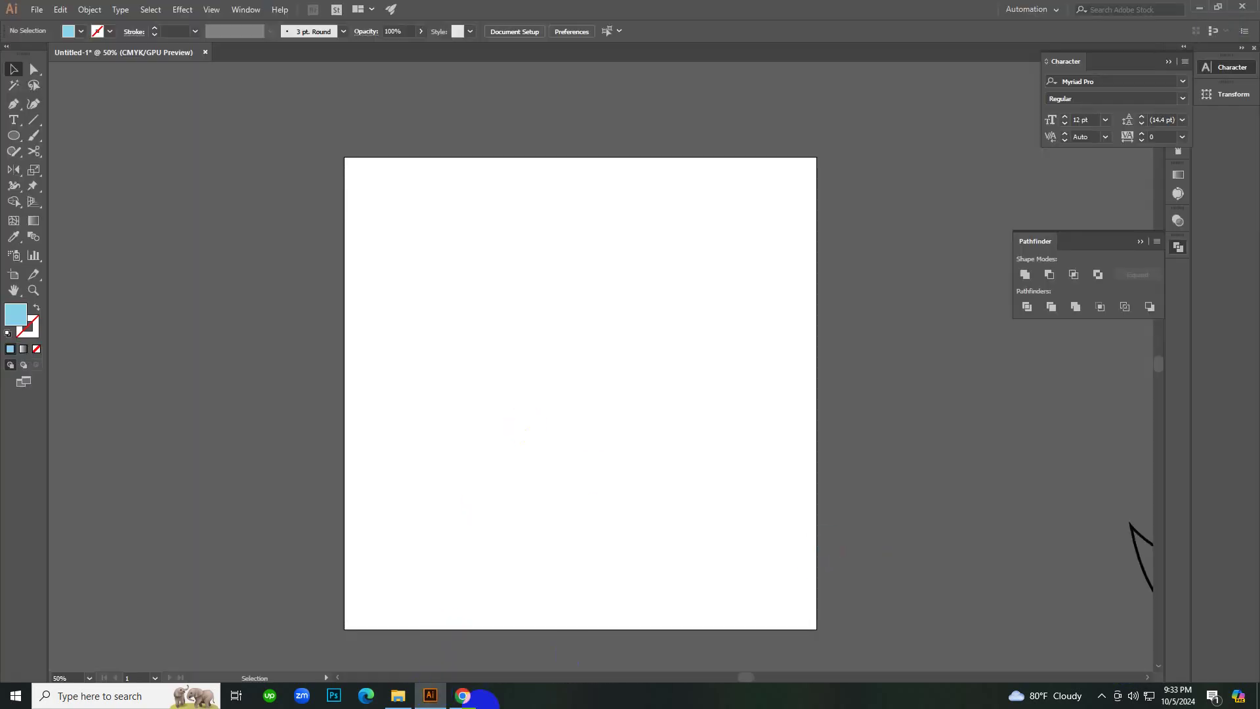
{"action": "left_click", "coordinate": [466, 695]}
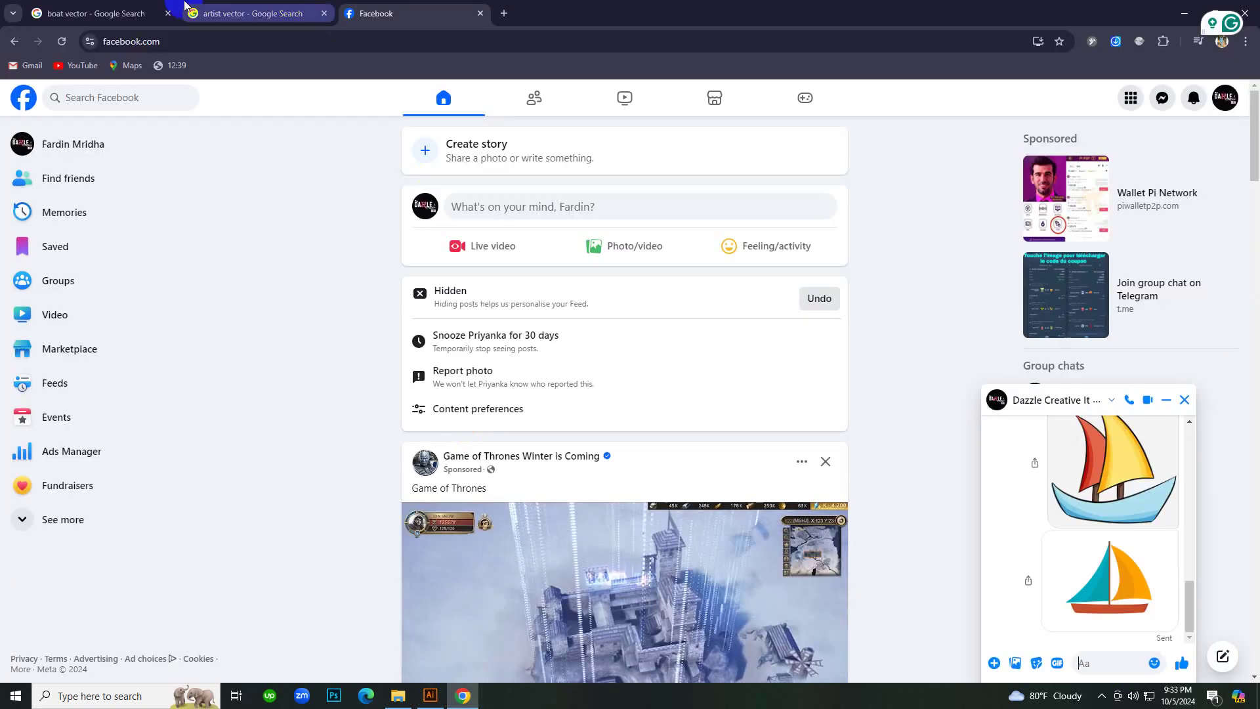
Return to the boat vector image results and look through the related images for another simple sailboat.
{"action": "left_click", "coordinate": [250, 13]}
{"action": "left_click", "coordinate": [98, 13]}
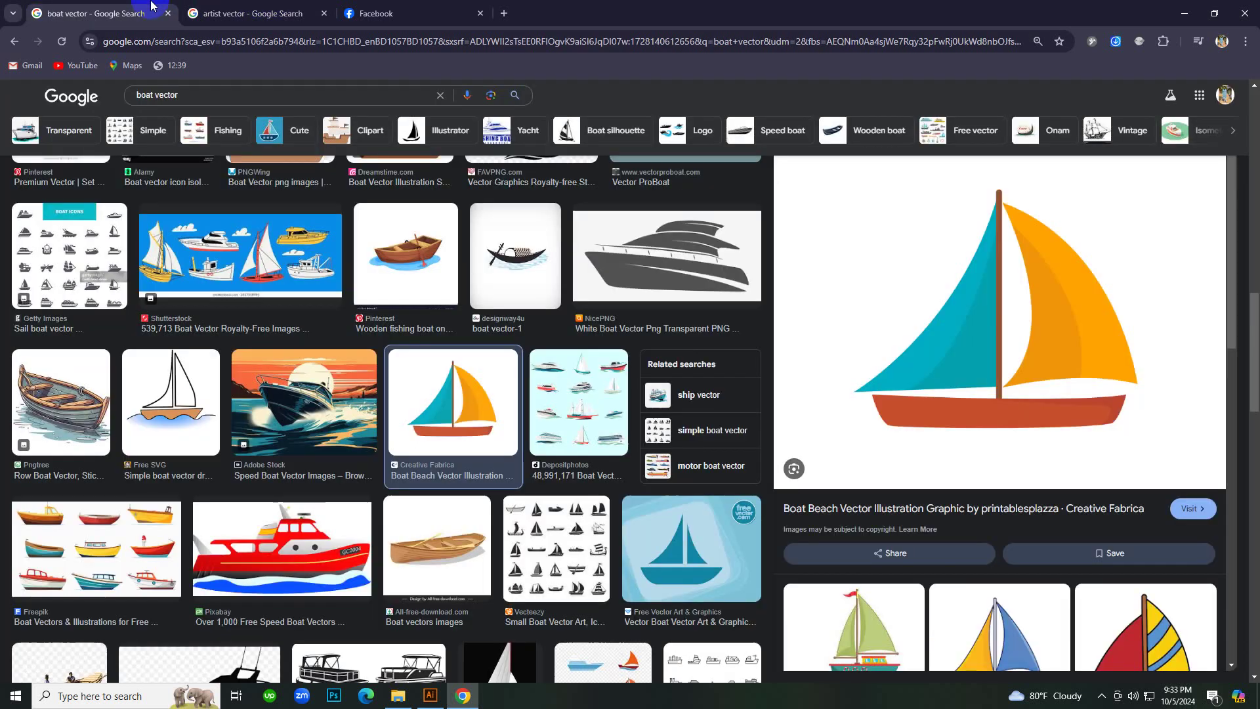
{"action": "scroll", "coordinate": [1006, 393], "scroll_direction": "down", "scroll_amount": 5}
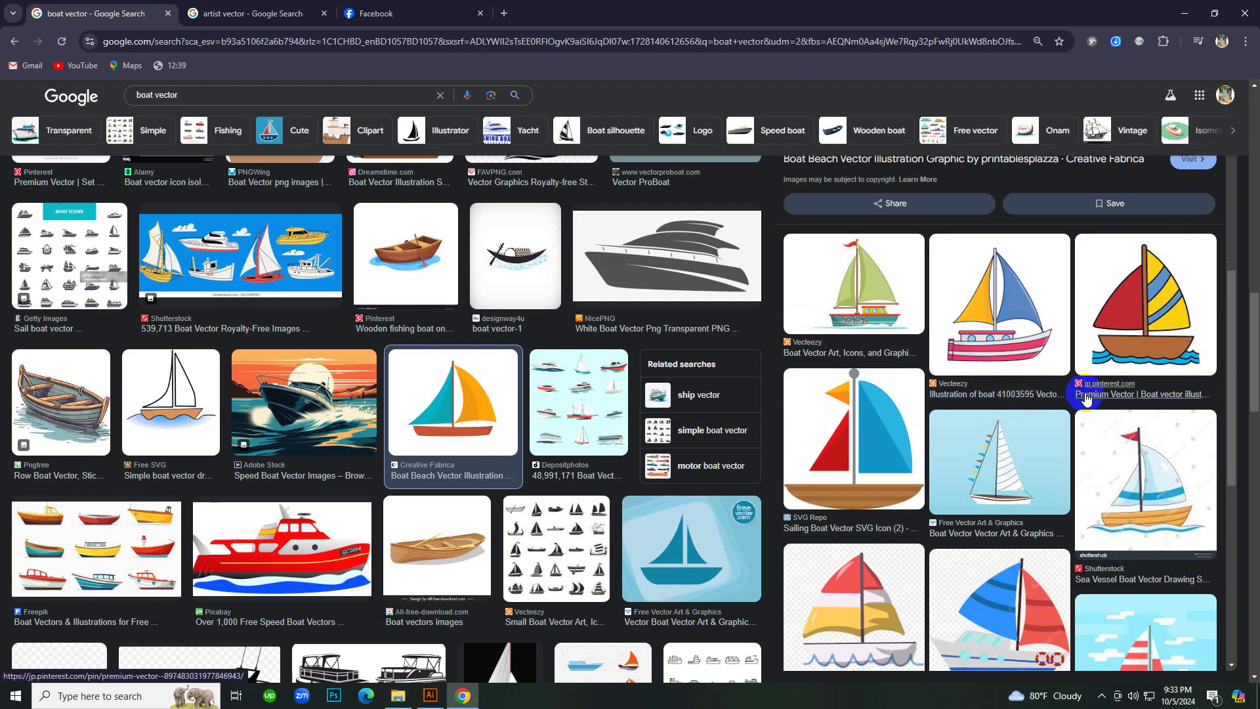
{"action": "left_click", "coordinate": [407, 13]}
{"action": "left_click", "coordinate": [262, 6]}
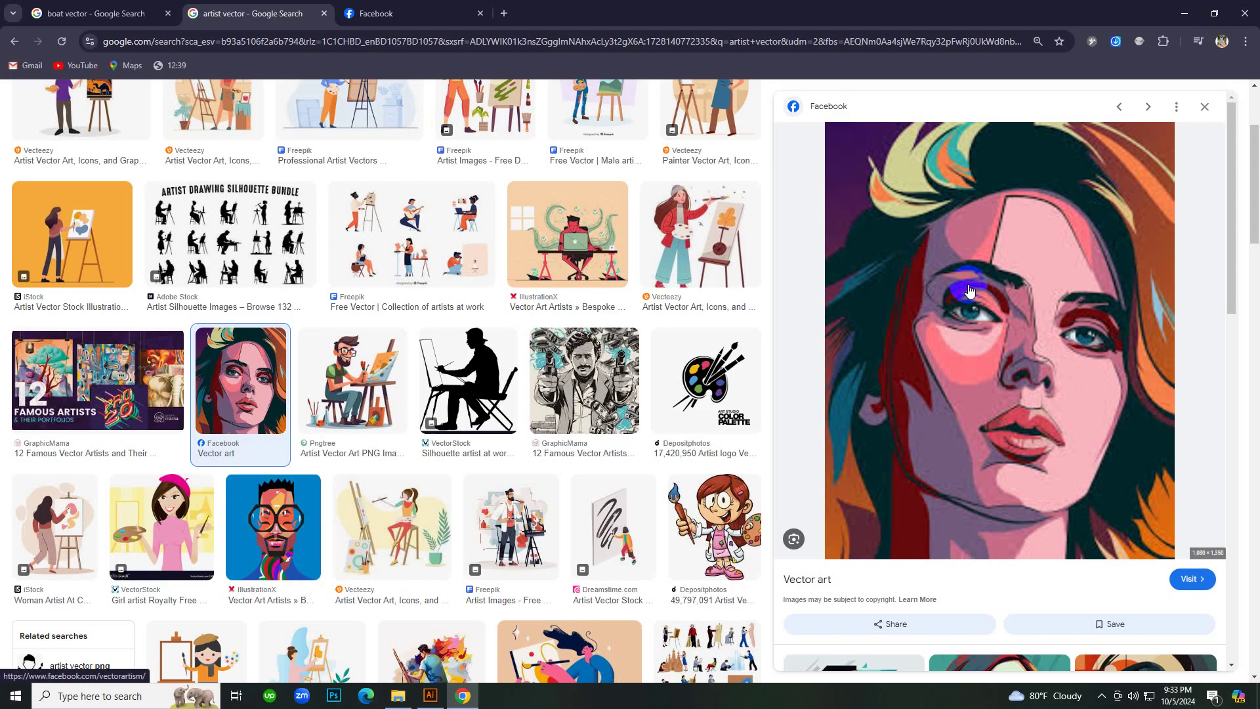
{"action": "left_click", "coordinate": [105, 13]}
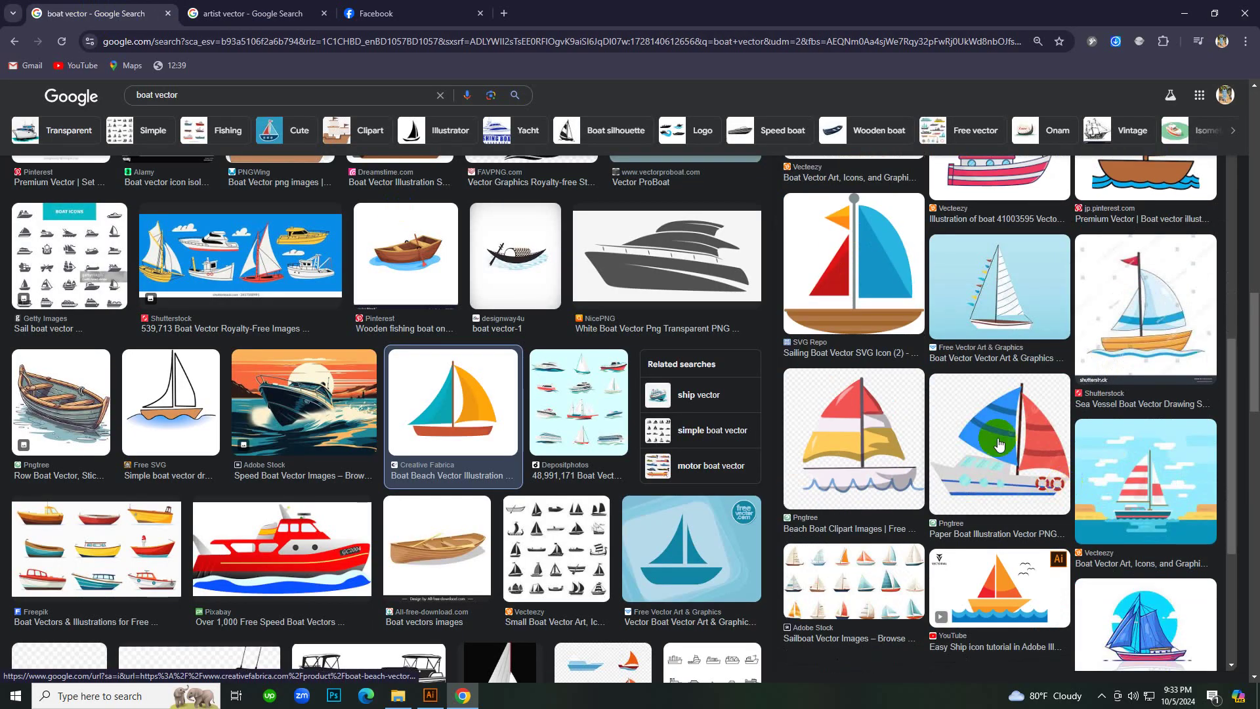
{"action": "left_click", "coordinate": [866, 296]}
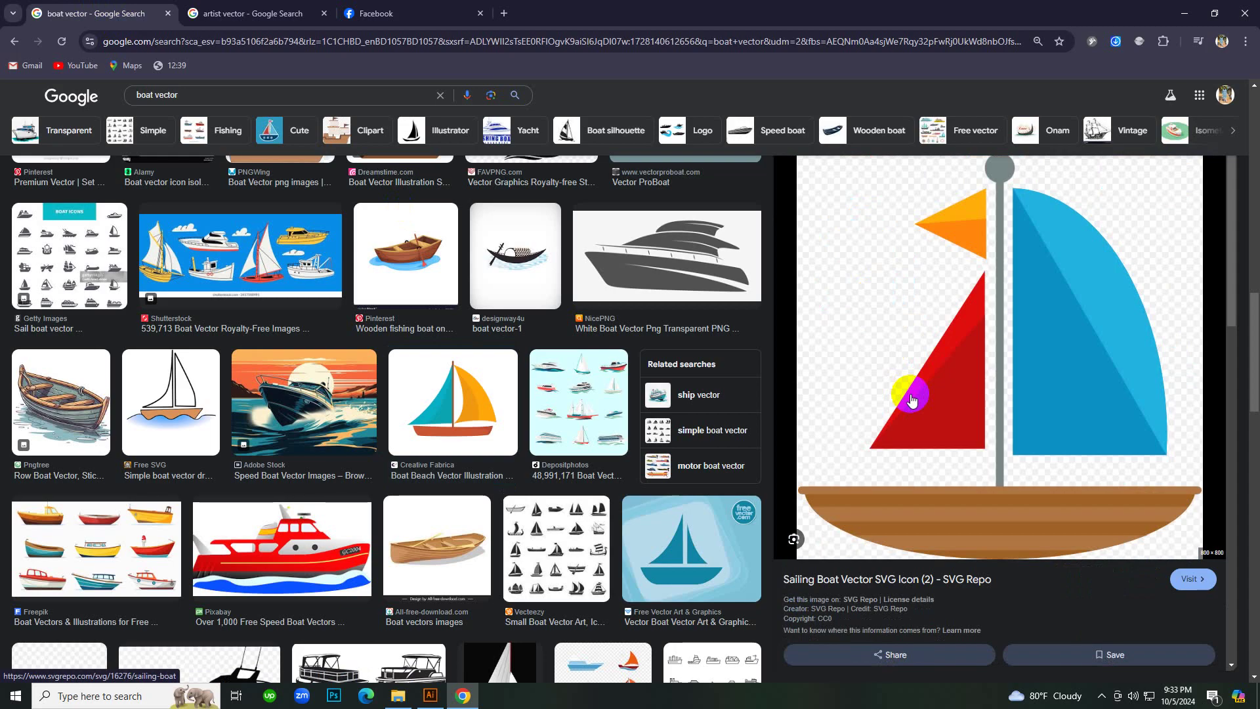
{"action": "scroll", "coordinate": [912, 399], "scroll_direction": "down", "scroll_amount": 8}
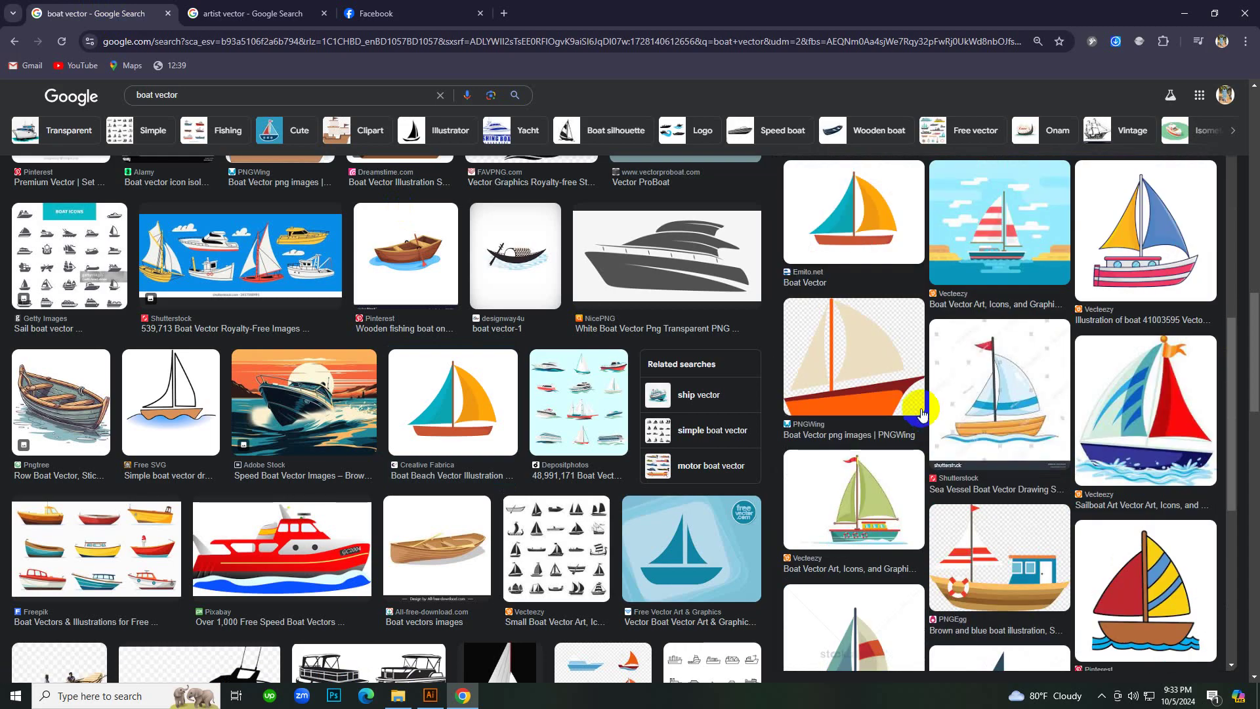
Copy the Vecteezy boat image with the yellow and blue sails and the red-and-white striped hull.
{"action": "left_click", "coordinate": [1132, 249]}
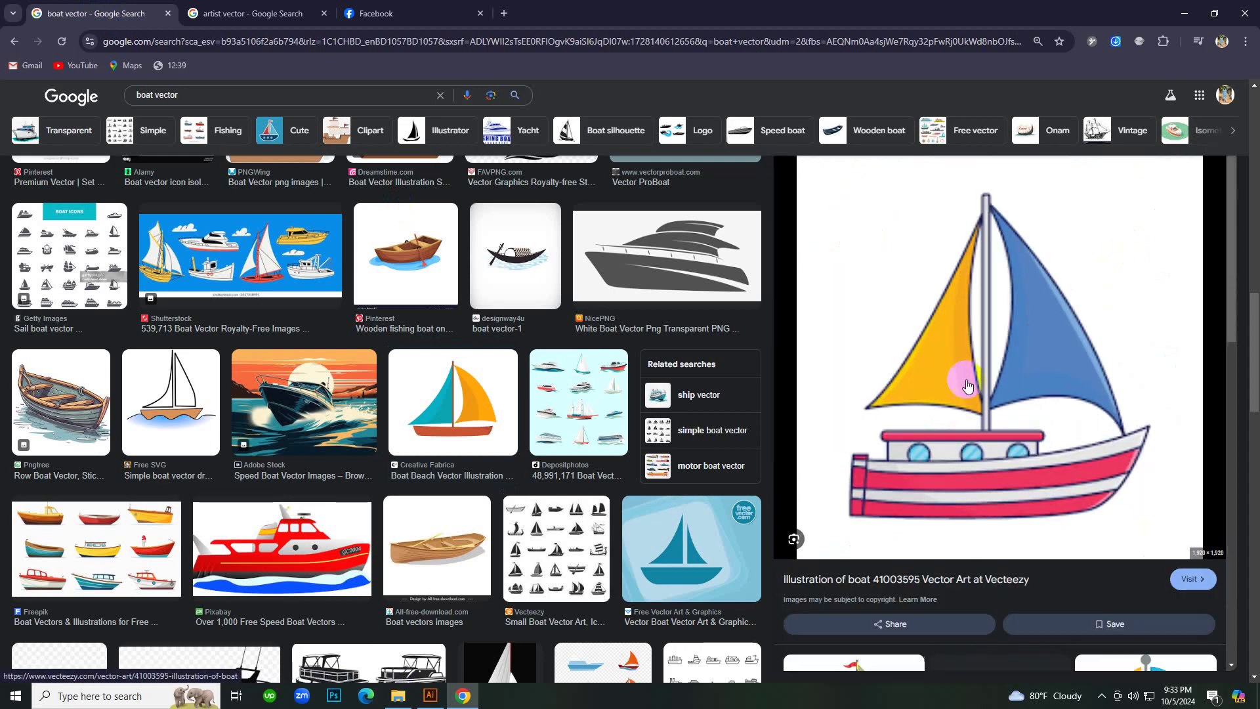
{"action": "right_click", "coordinate": [962, 315]}
{"action": "left_click", "coordinate": [1014, 511]}
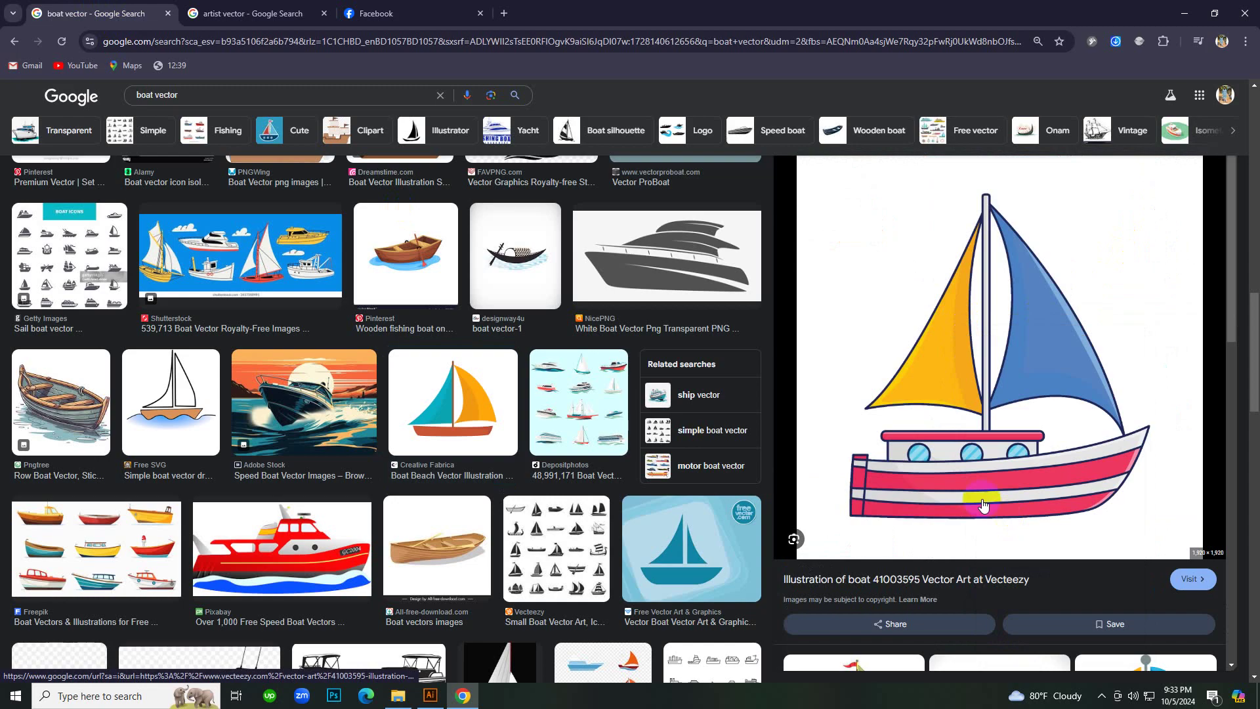
Send the copied yellow and blue sailboat image to the open Facebook group chat.
{"action": "left_click", "coordinate": [394, 13]}
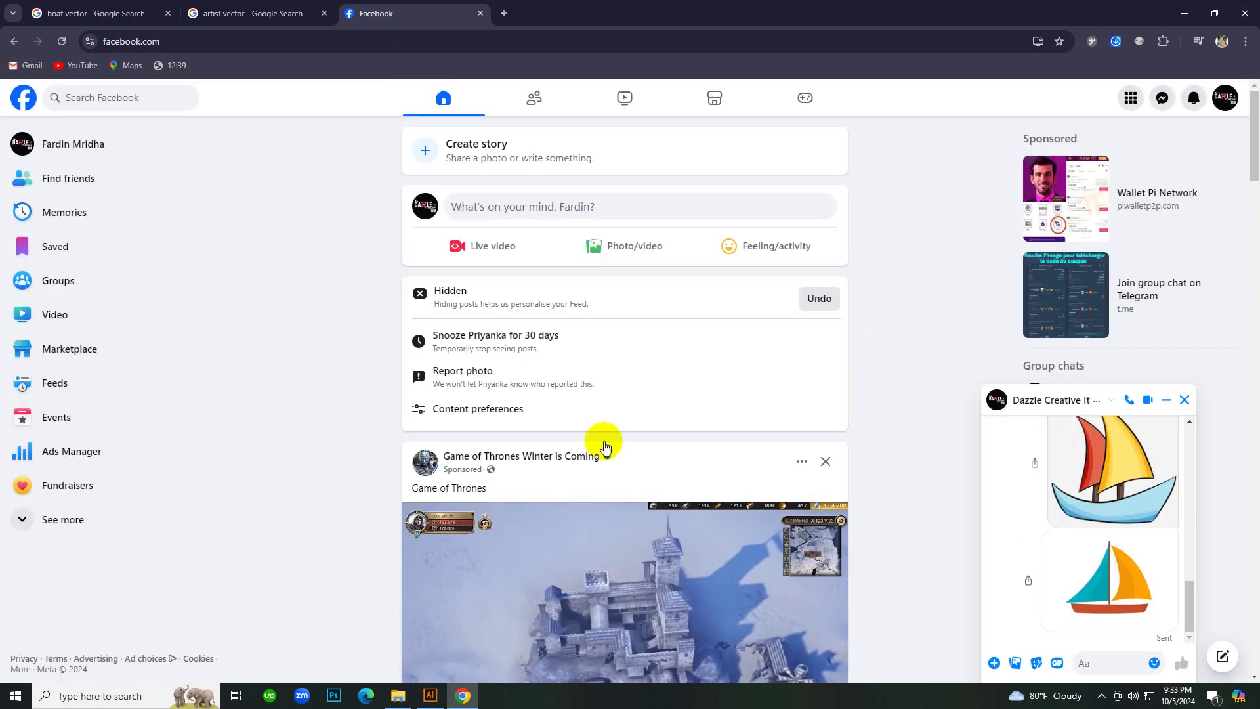
{"action": "left_click", "coordinate": [1084, 663]}
{"action": "key", "text": "ctrl+v"}
{"action": "key", "text": "Return"}
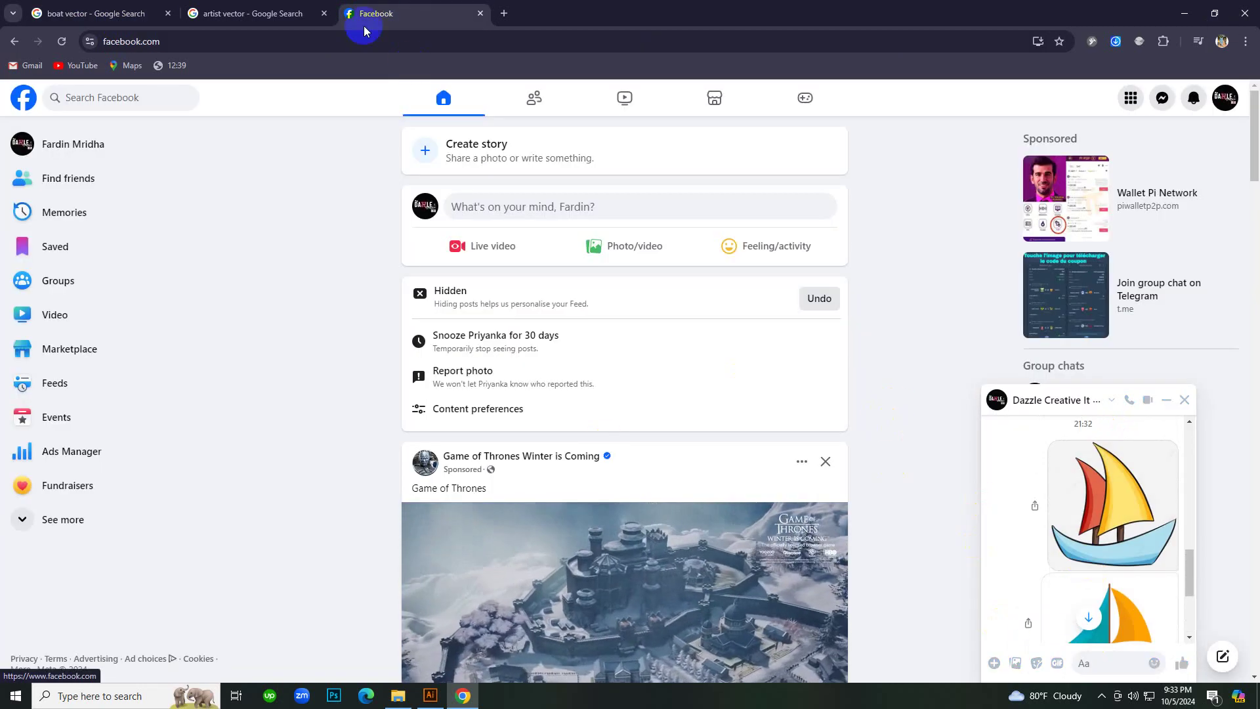
Return to the boat vector image results and copy the dark grey NicePNG yacht image.
{"action": "left_click", "coordinate": [134, 11]}
{"action": "scroll", "coordinate": [681, 483], "scroll_direction": "up", "scroll_amount": 3}
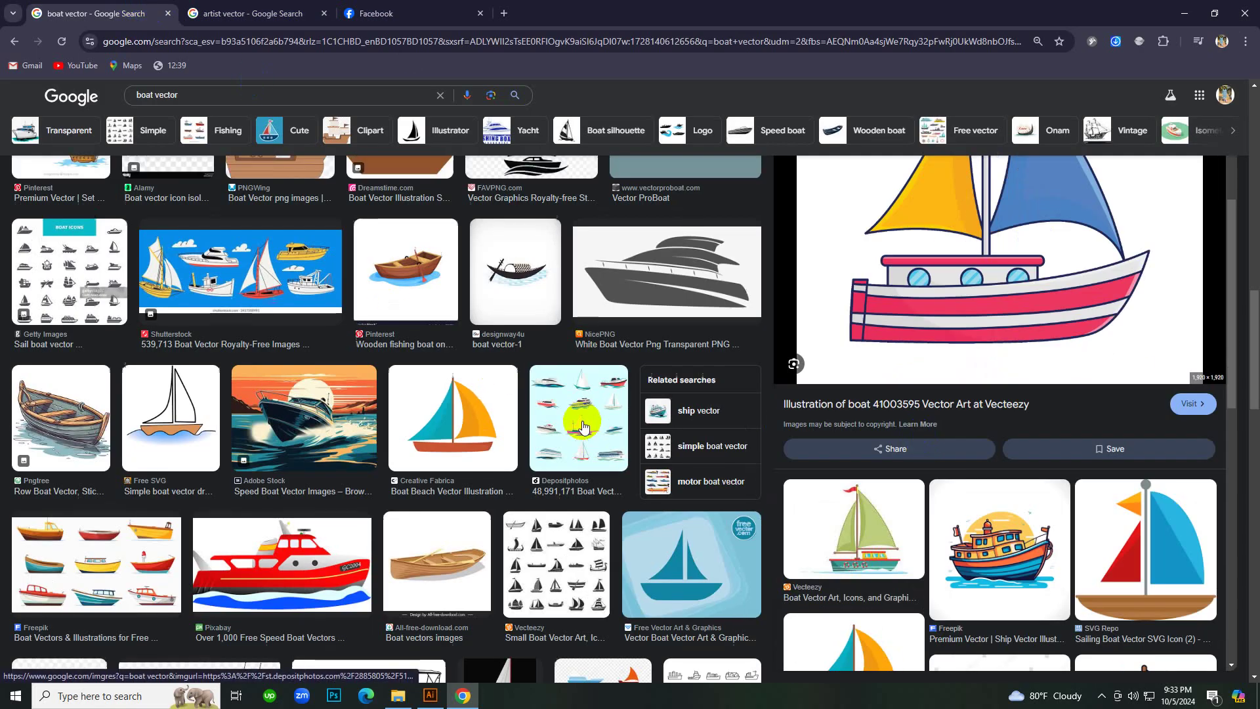
{"action": "left_click", "coordinate": [681, 429]}
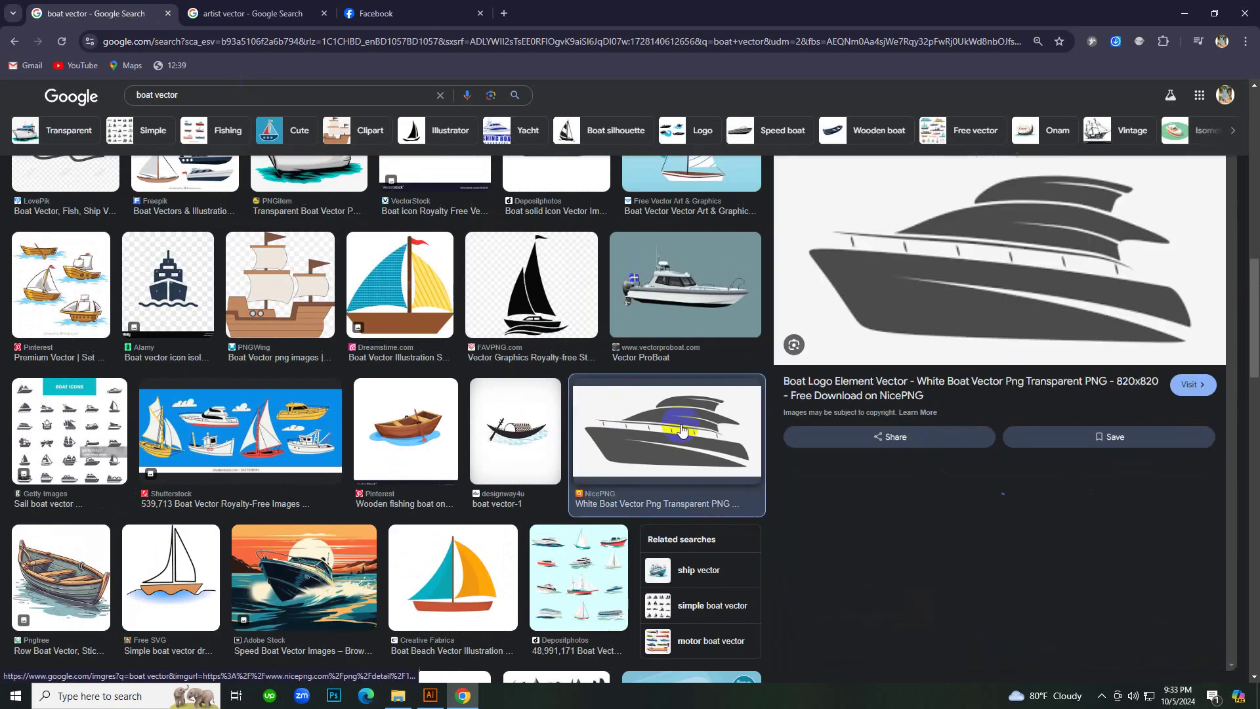
{"action": "right_click", "coordinate": [951, 254]}
{"action": "left_click", "coordinate": [1006, 450]}
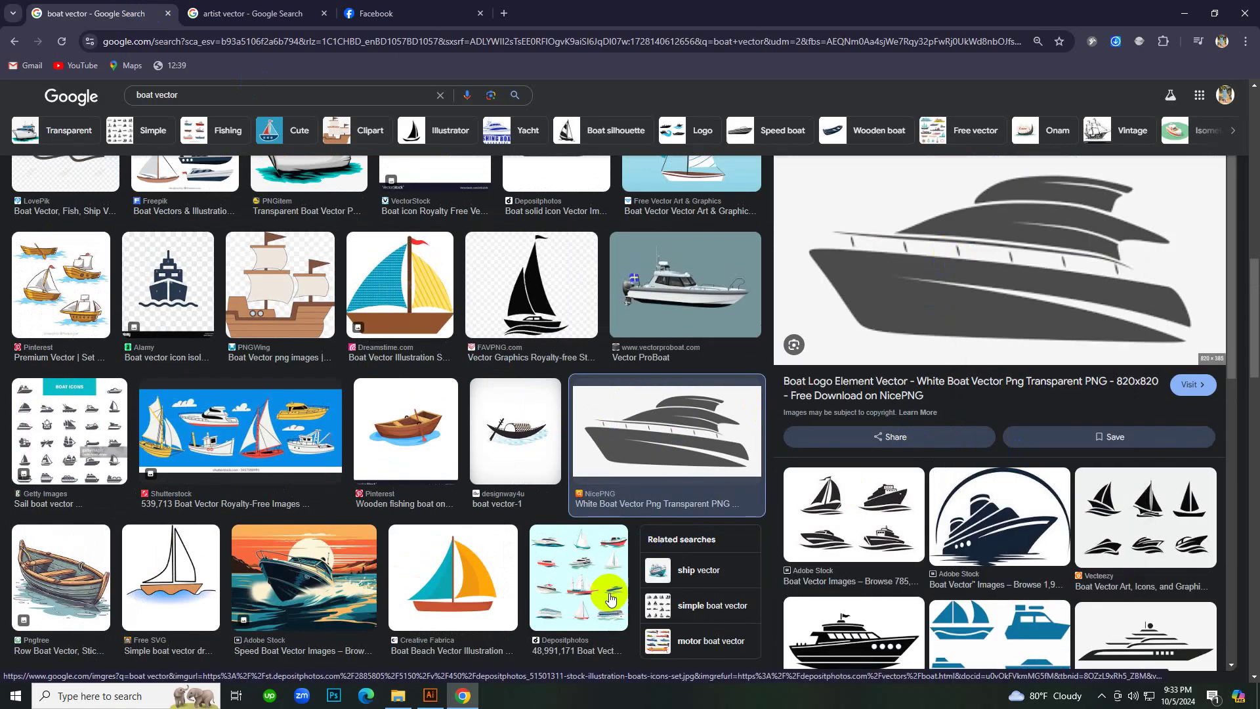
Paste the copied yacht image into the Illustrator document and enlarge it to about 17.64 in wide across the artboard.
{"action": "left_click", "coordinate": [430, 695]}
{"action": "key", "text": "ctrl+v"}
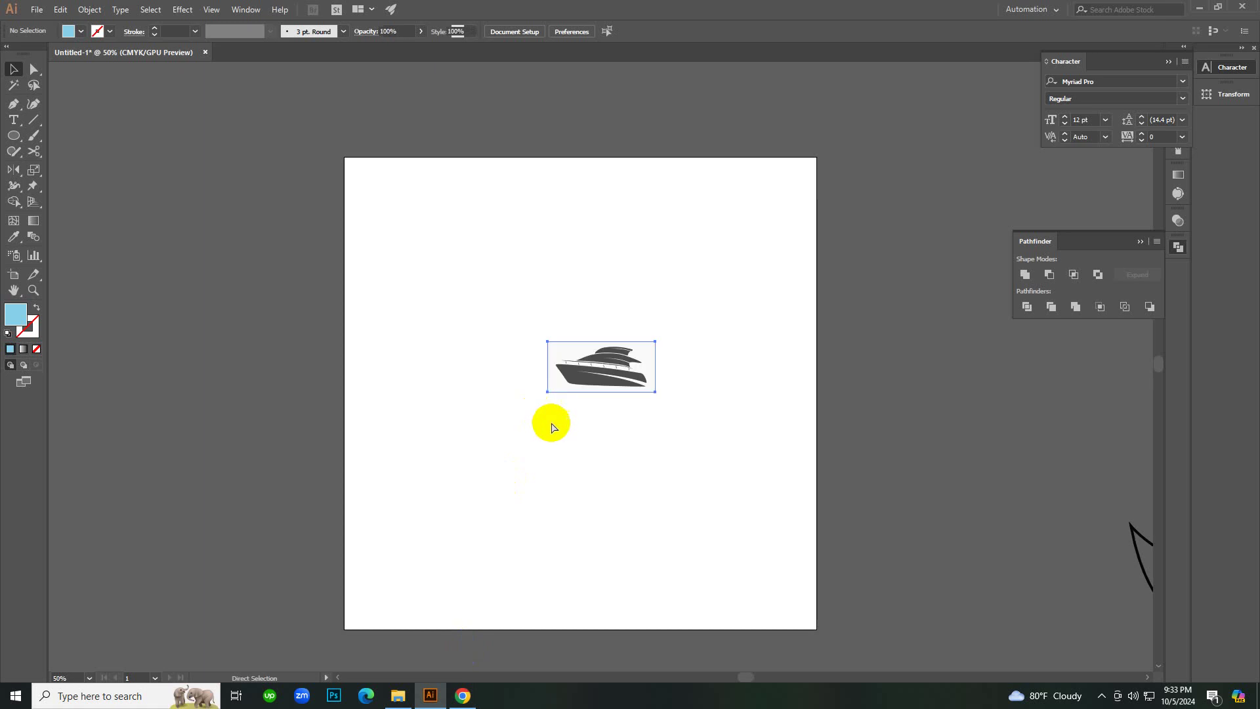
{"action": "left_click_drag", "start_coordinate": [653, 393], "coordinate": [813, 463]}
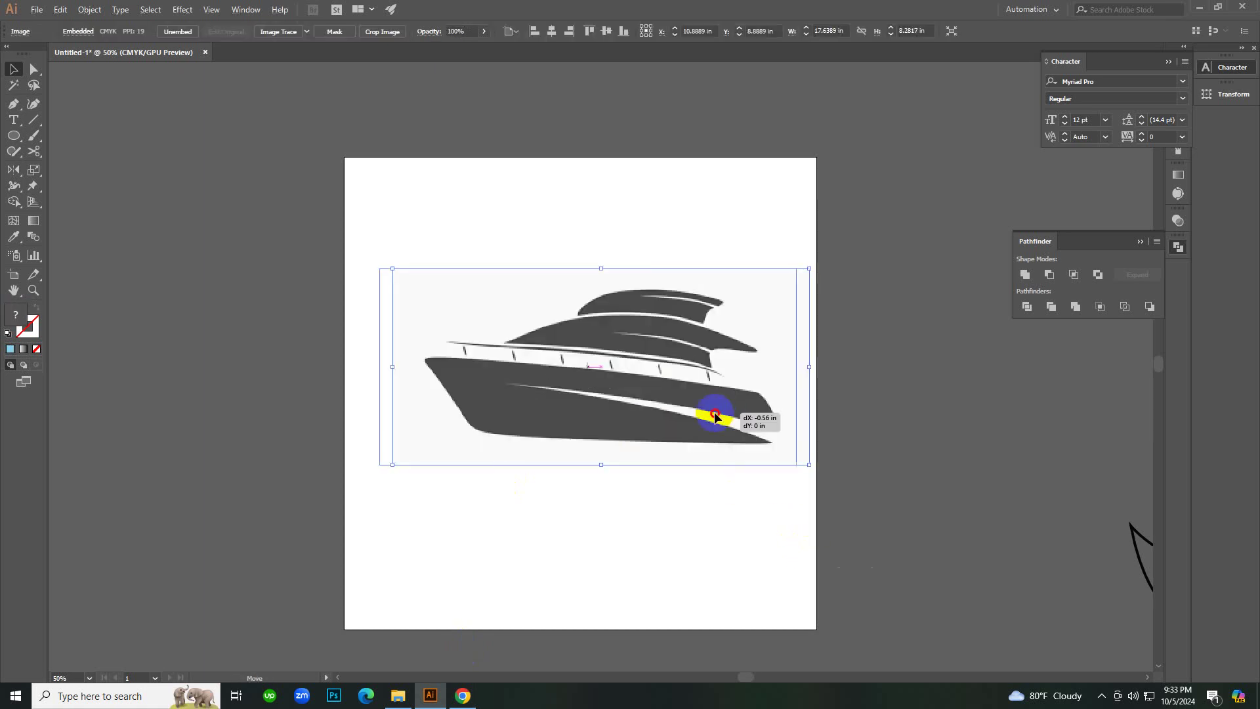
{"action": "left_click", "coordinate": [718, 483]}
{"action": "scroll", "coordinate": [718, 483], "scroll_direction": "up", "scroll_amount": 2}
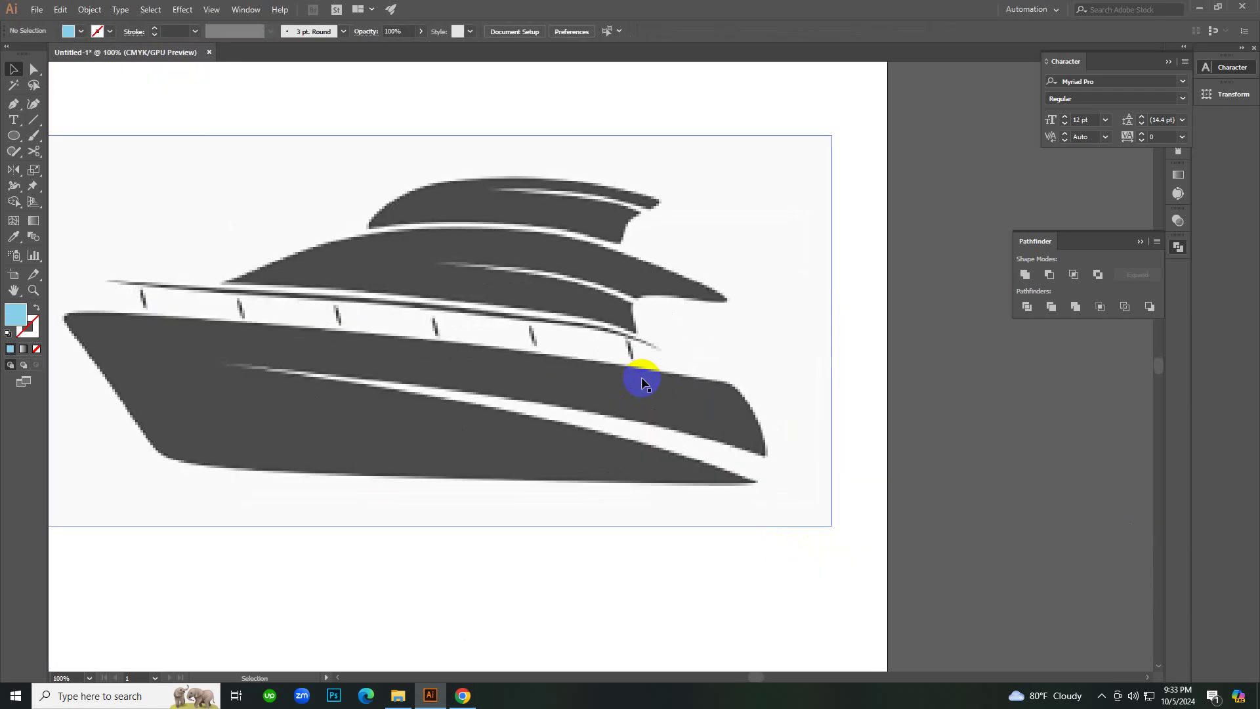
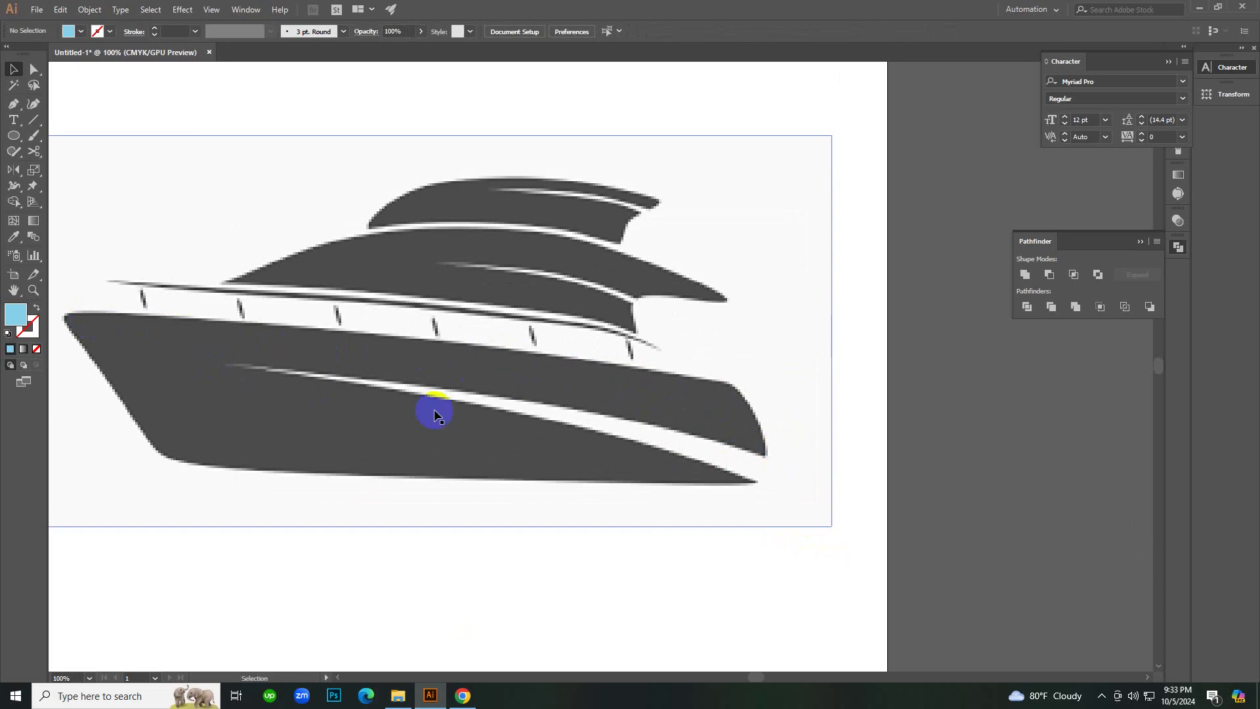
Delete the yacht image from the artboard and return to the boat image results in Chrome.
{"action": "left_click", "coordinate": [652, 405]}
{"action": "key", "text": "Delete"}
{"action": "left_click", "coordinate": [468, 694]}
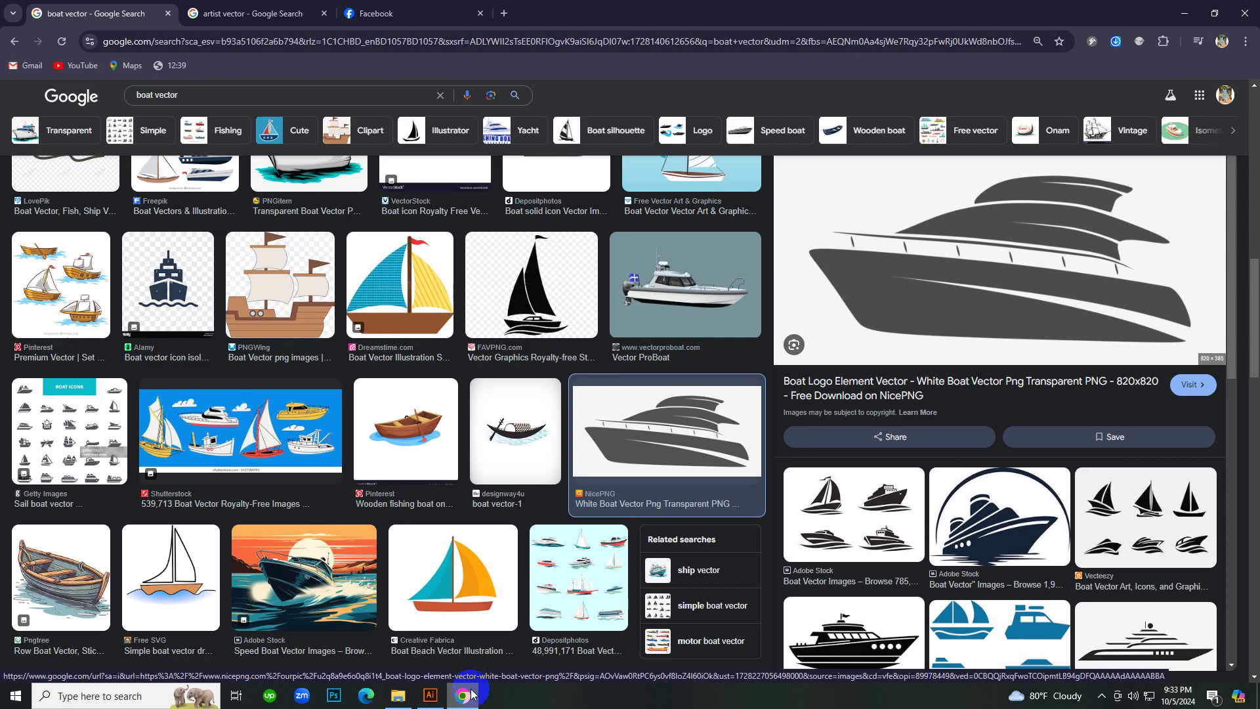
Look through the Adobe Stock speed boat, the Freepik ship illustration and their related images for a suitable boat.
{"action": "scroll", "coordinate": [495, 479], "scroll_direction": "down", "scroll_amount": 5}
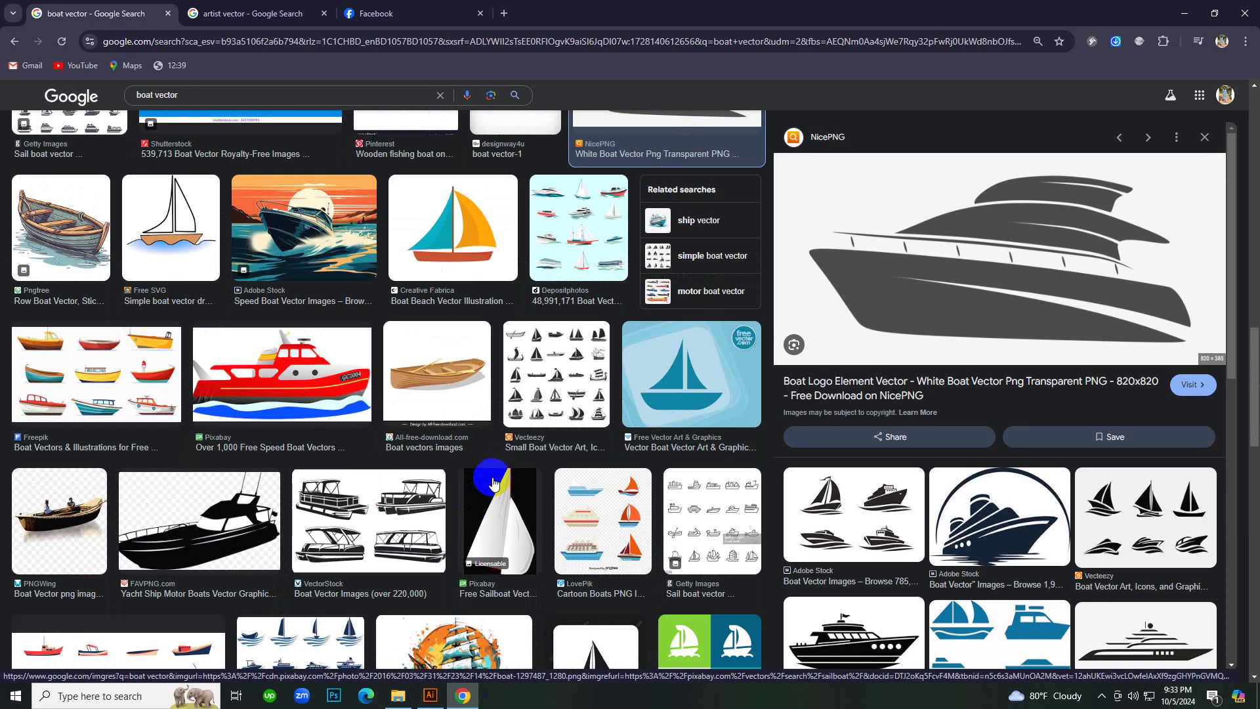
{"action": "left_click", "coordinate": [295, 253]}
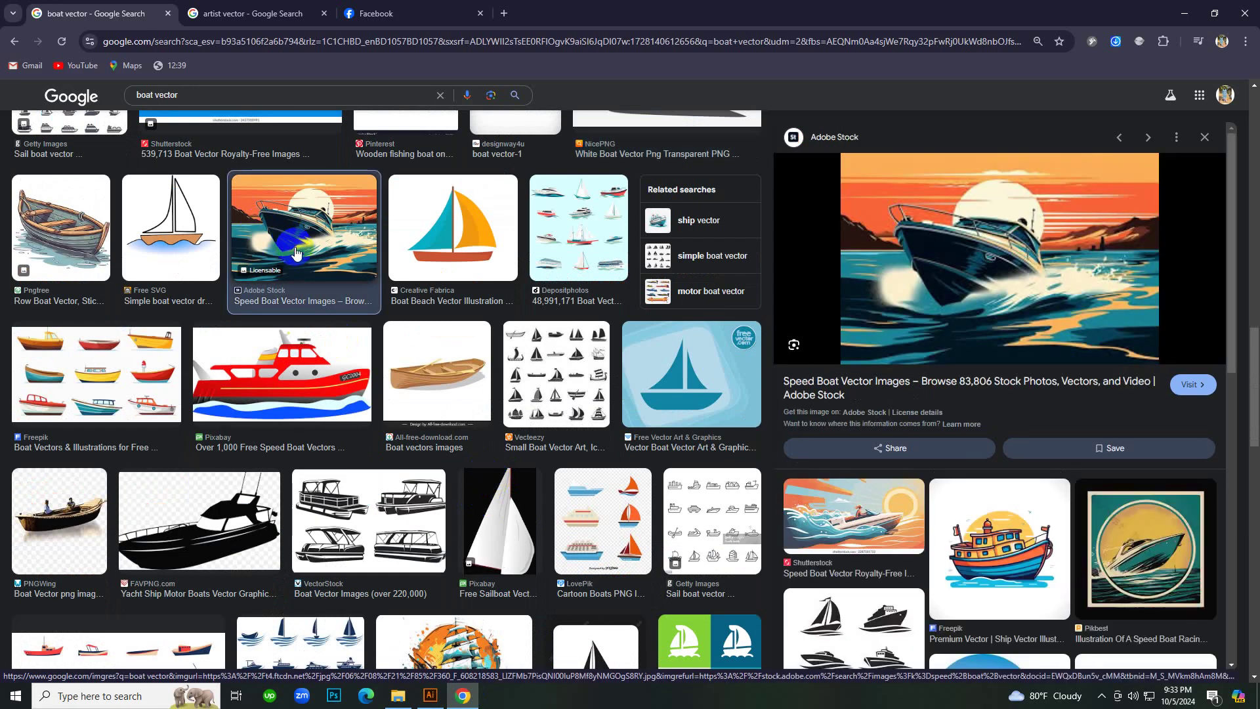
{"action": "scroll", "coordinate": [978, 436], "scroll_direction": "down", "scroll_amount": 3}
{"action": "left_click", "coordinate": [1004, 392]}
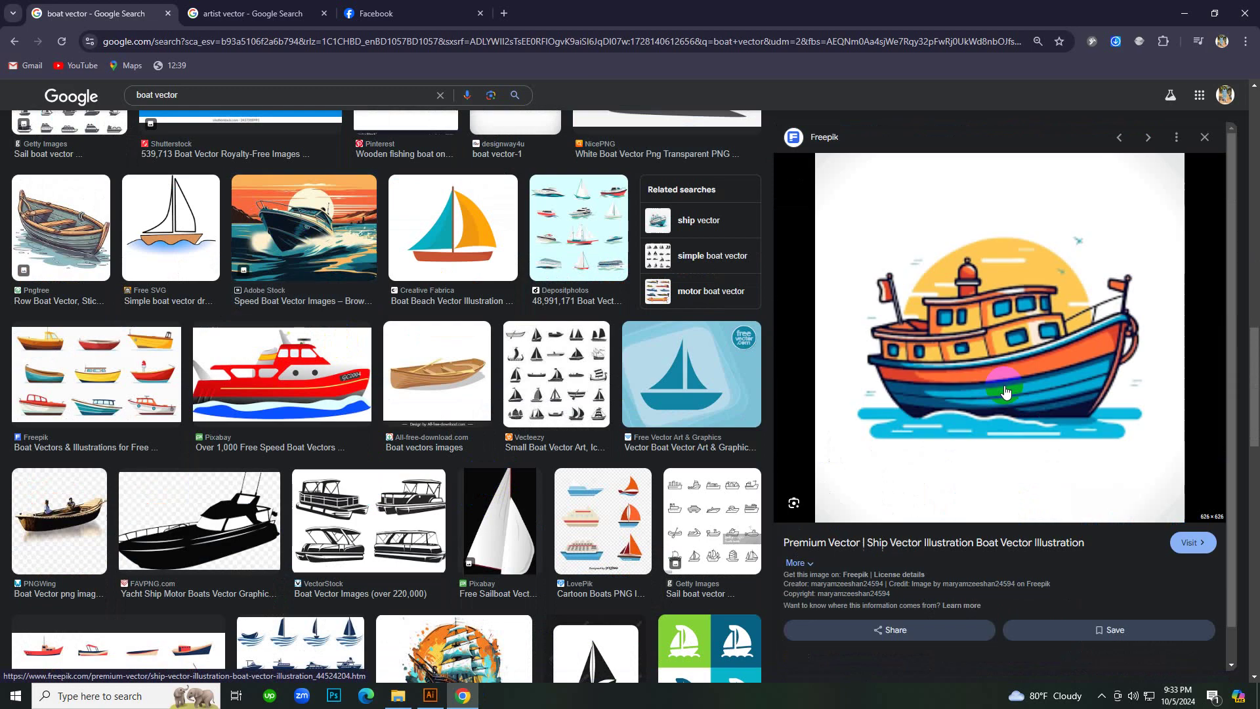
{"action": "scroll", "coordinate": [939, 397], "scroll_direction": "down", "scroll_amount": 8}
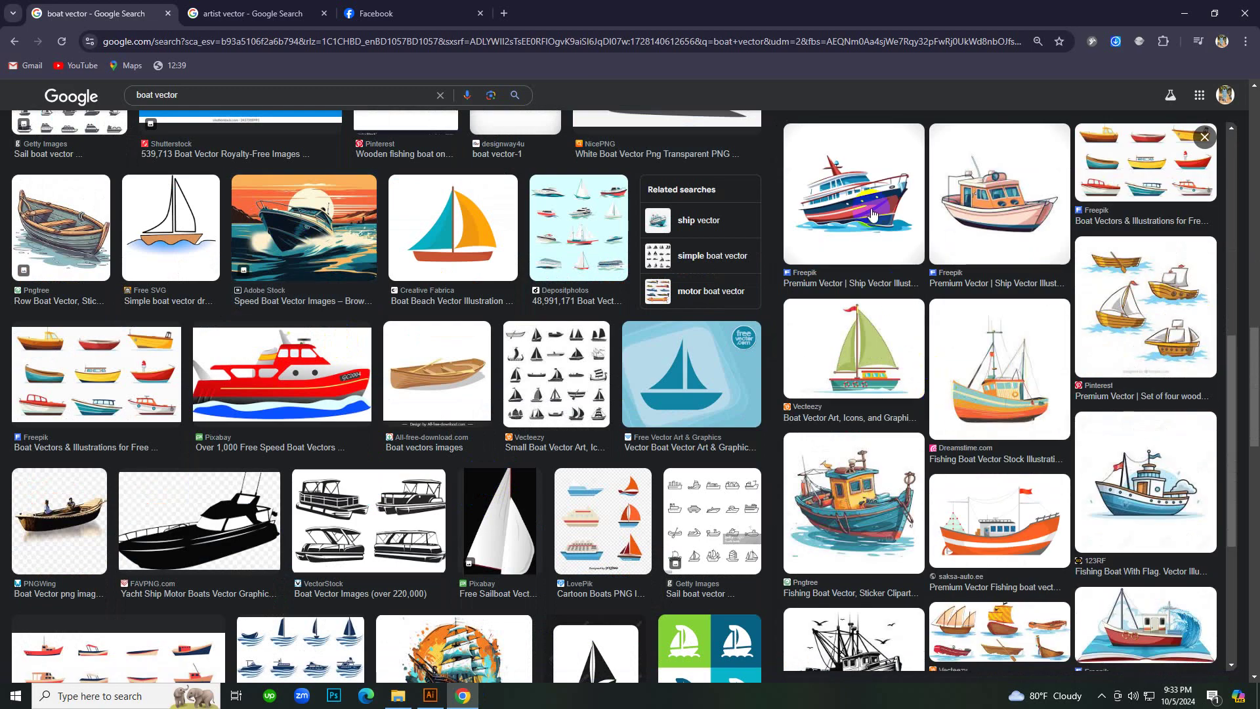
{"action": "scroll", "coordinate": [932, 381], "scroll_direction": "down", "scroll_amount": 3}
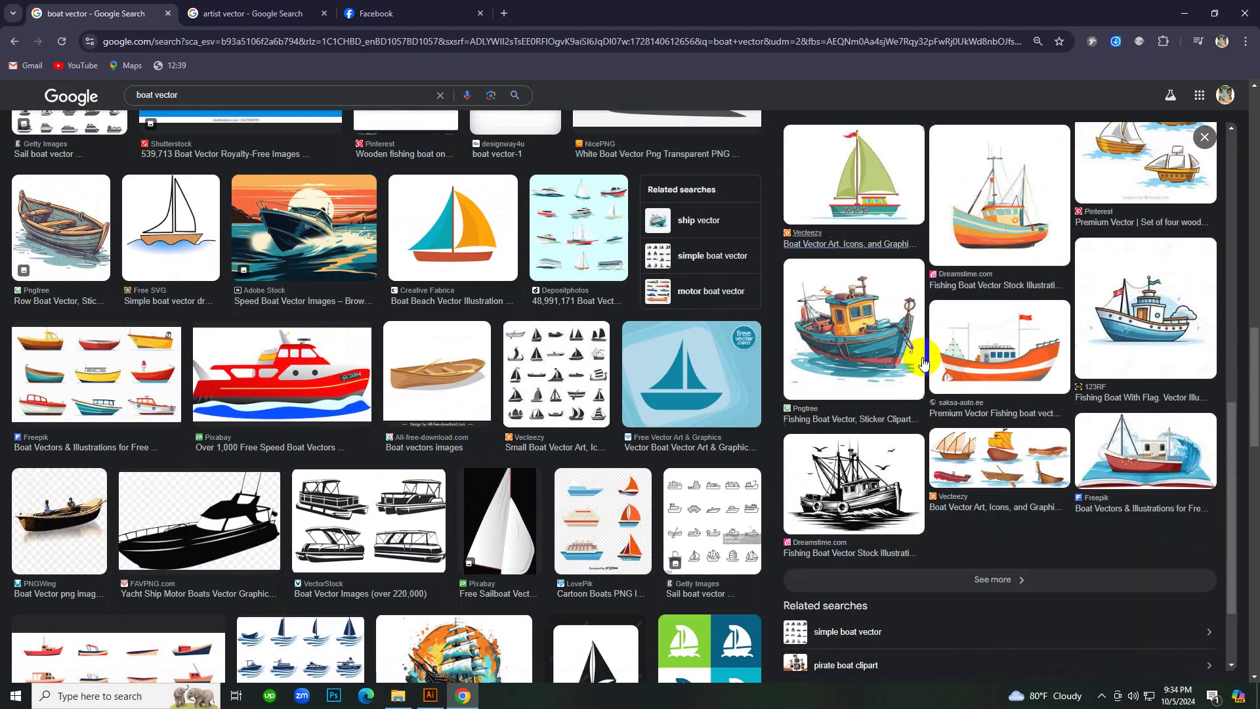
Examine the green-sailed Vecteezy boat, the Pinterest boat with the striped sail, the Freepik wooden ship and their related images.
{"action": "left_click", "coordinate": [887, 168]}
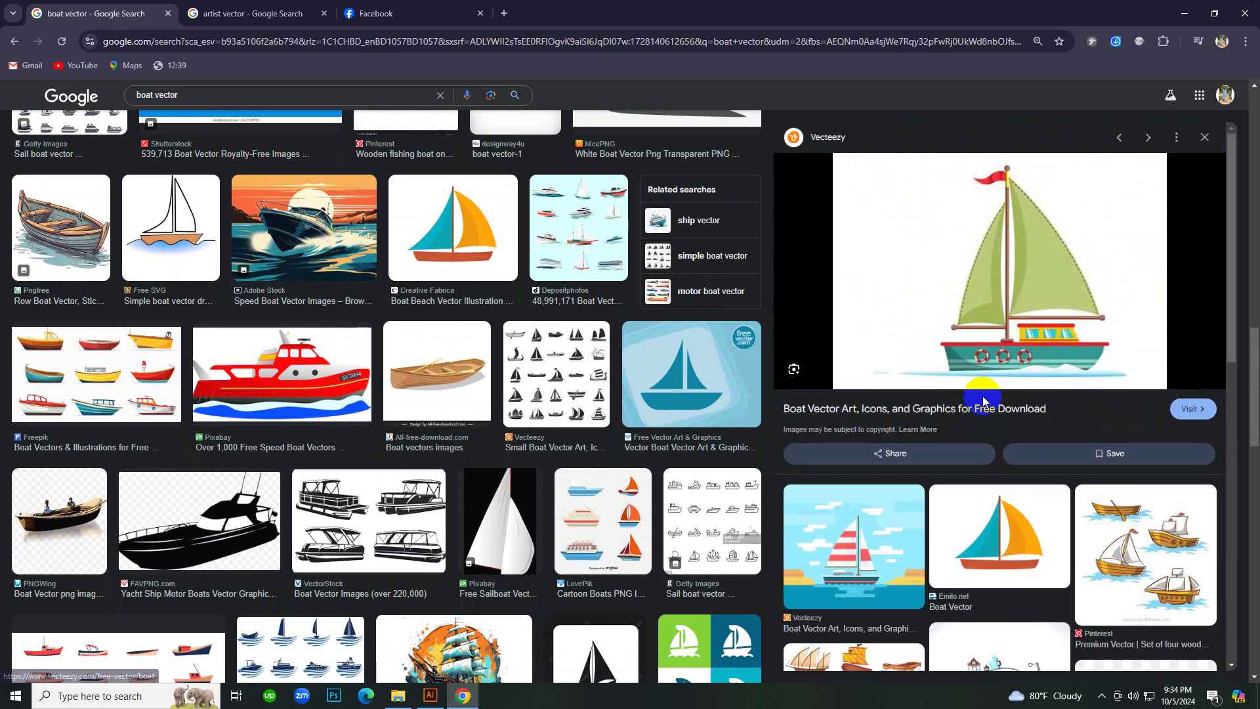
{"action": "scroll", "coordinate": [979, 403], "scroll_direction": "down", "scroll_amount": 6}
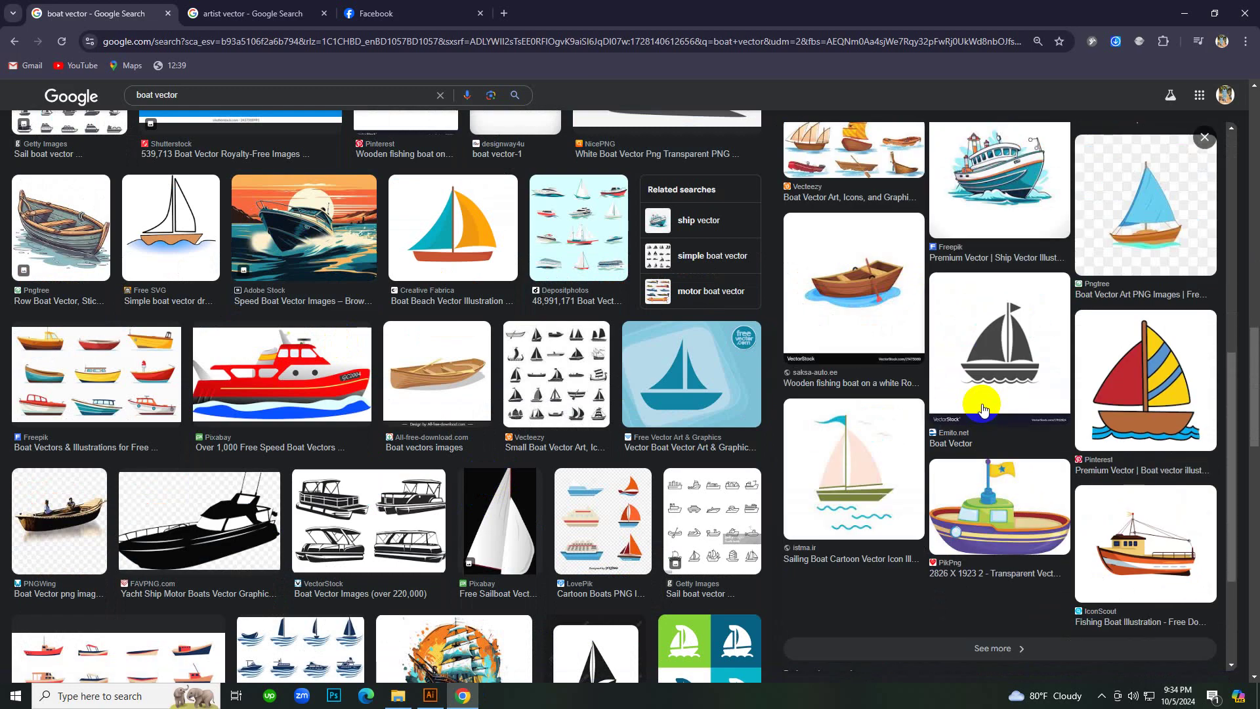
{"action": "left_click", "coordinate": [1127, 370]}
{"action": "scroll", "coordinate": [1030, 394], "scroll_direction": "down", "scroll_amount": 5}
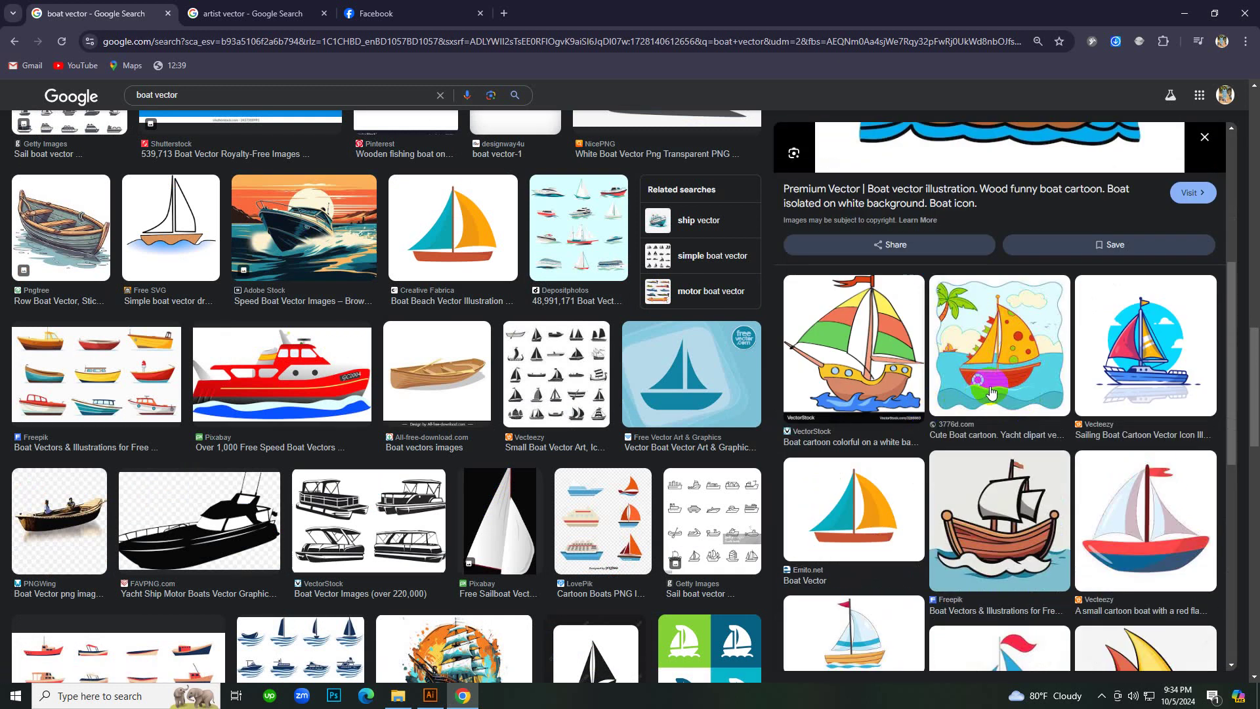
{"action": "scroll", "coordinate": [1000, 386], "scroll_direction": "down", "scroll_amount": 3}
{"action": "scroll", "coordinate": [998, 397], "scroll_direction": "down", "scroll_amount": 3}
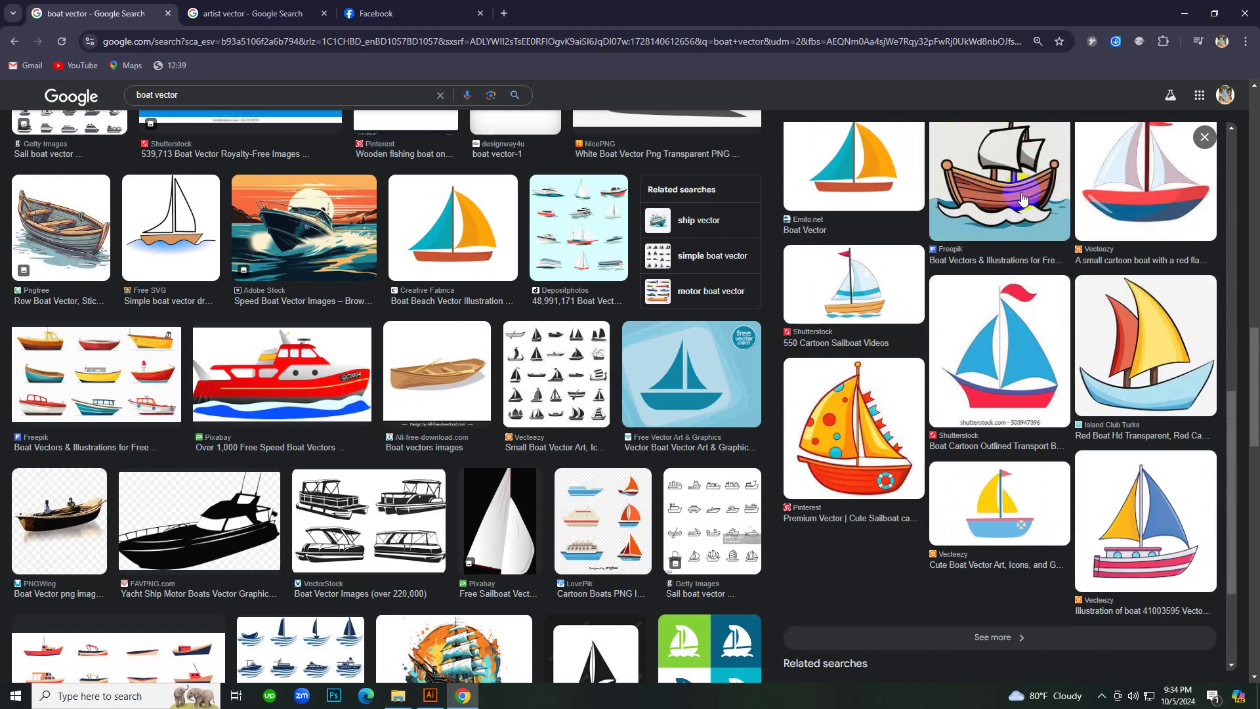
{"action": "scroll", "coordinate": [1017, 184], "scroll_direction": "up", "scroll_amount": 3}
{"action": "left_click", "coordinate": [1008, 348]}
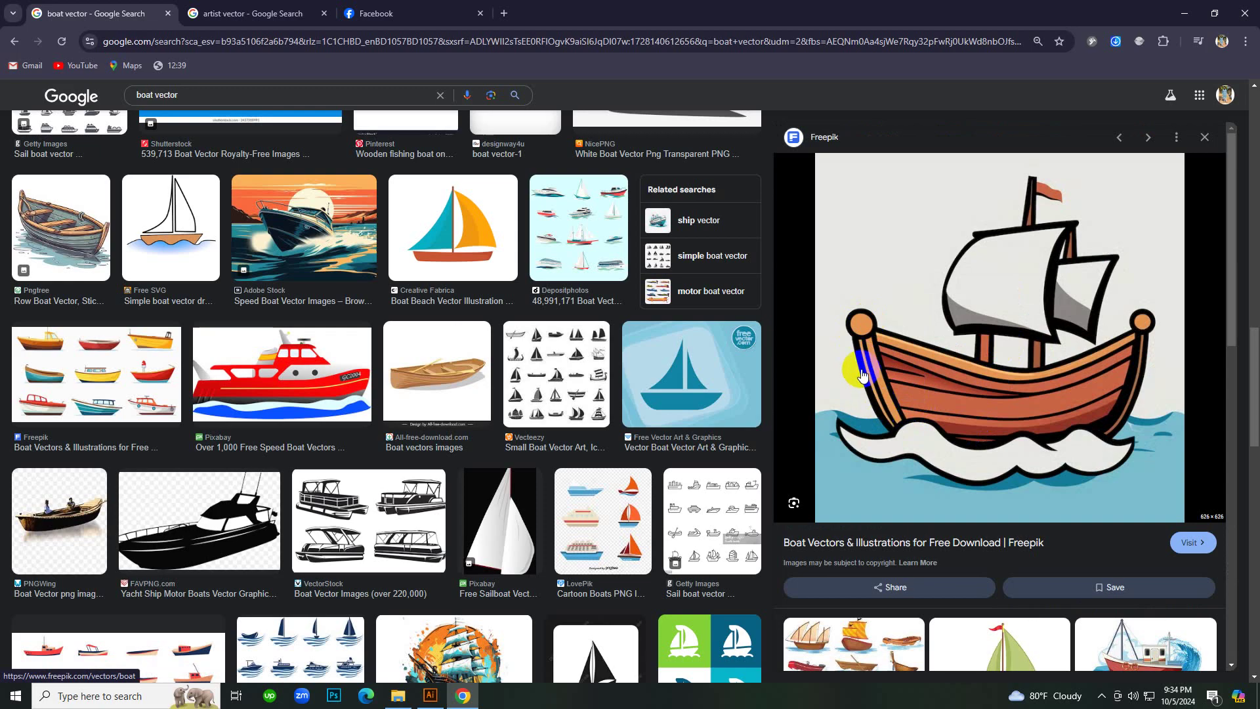
{"action": "scroll", "coordinate": [893, 551], "scroll_direction": "down", "scroll_amount": 6}
{"action": "scroll", "coordinate": [897, 519], "scroll_direction": "down", "scroll_amount": 5}
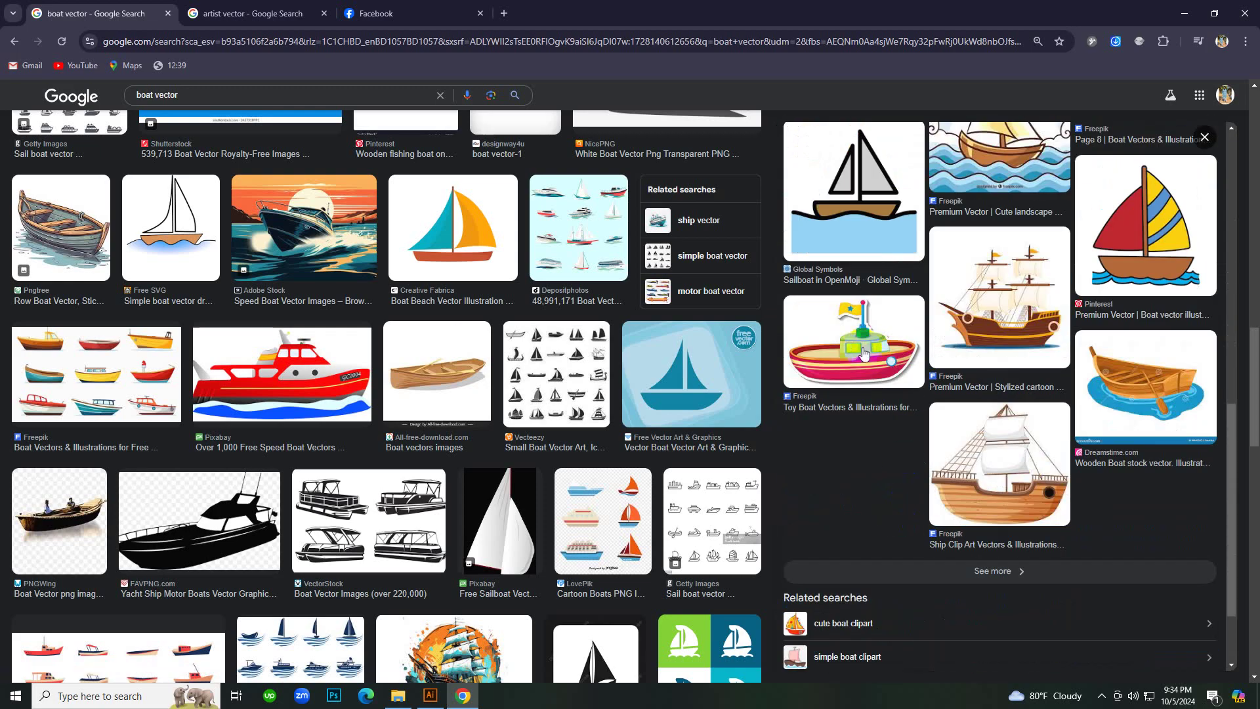
Go back to the Pinterest striped-sail boat's related images and copy the cute cartoon sailboat with dotted orange sails.
{"action": "left_click", "coordinate": [13, 42]}
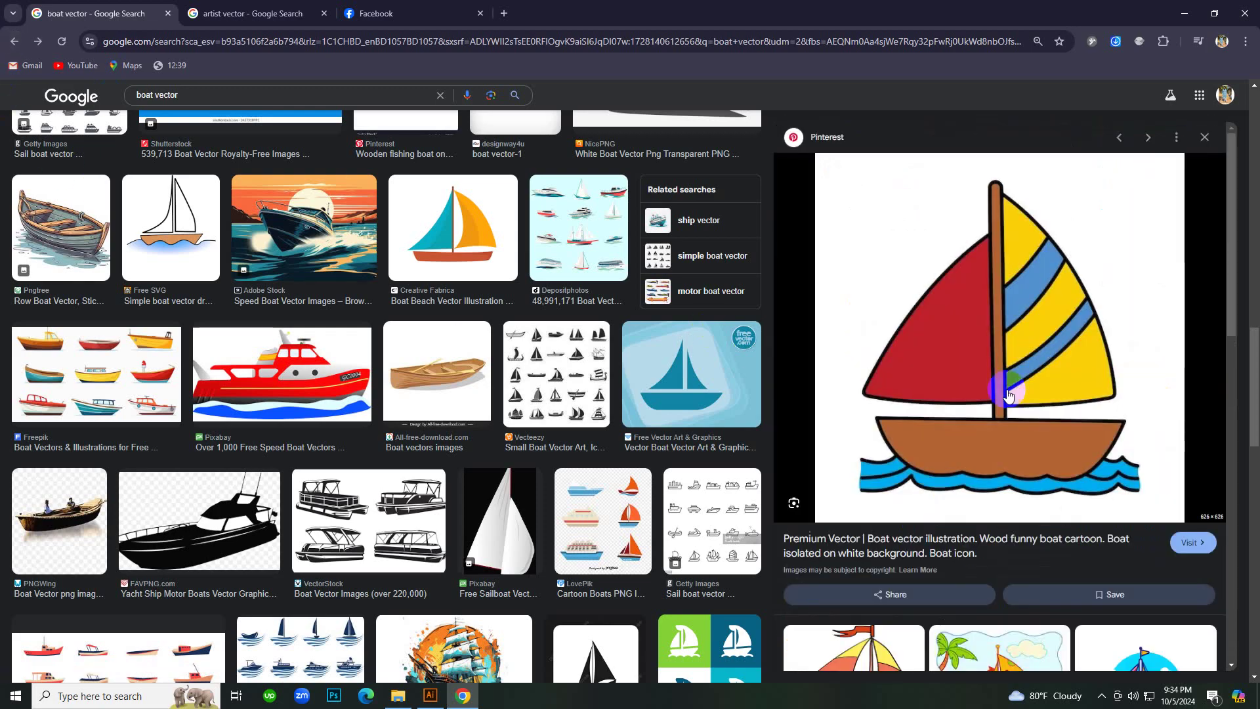
{"action": "scroll", "coordinate": [1011, 401], "scroll_direction": "down", "scroll_amount": 8}
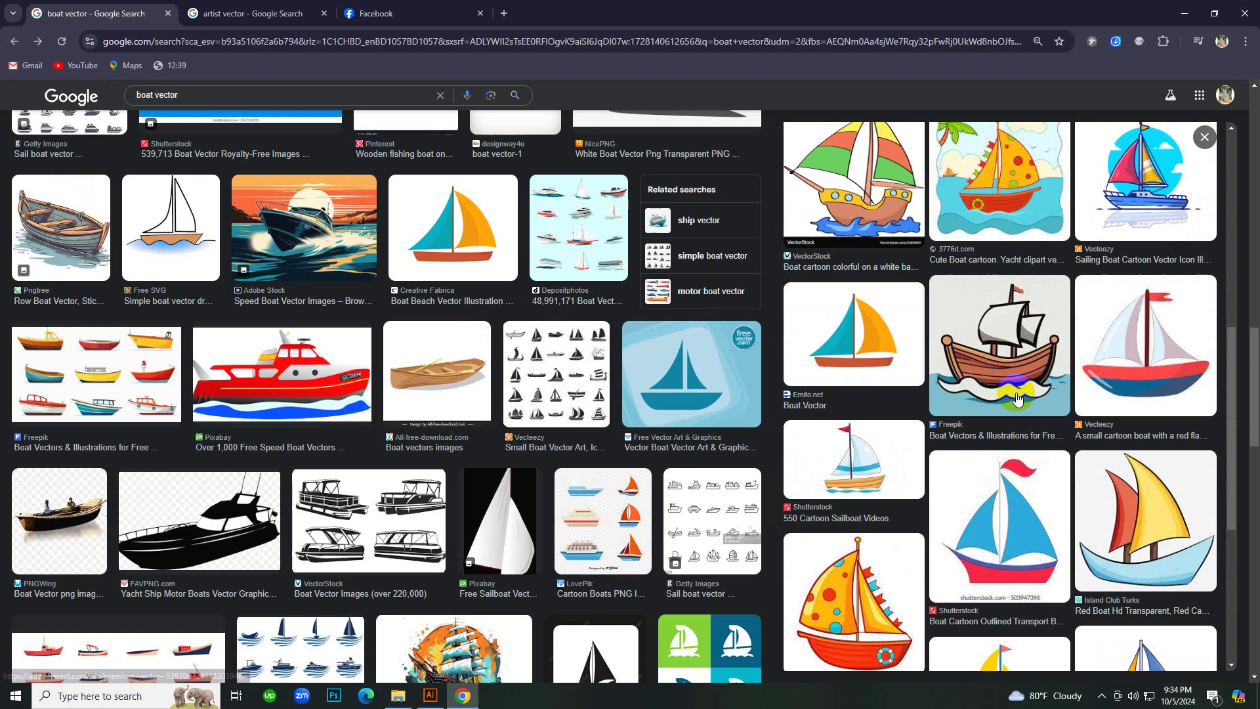
{"action": "scroll", "coordinate": [1017, 399], "scroll_direction": "up", "scroll_amount": 3}
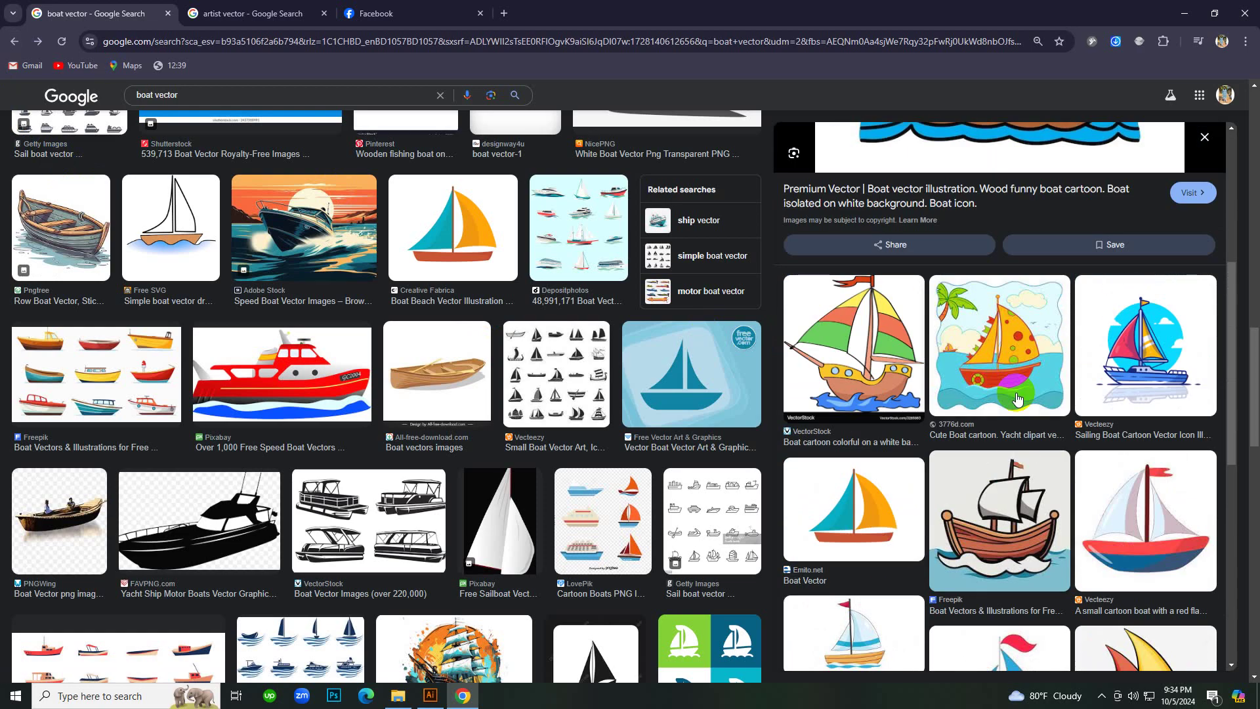
{"action": "left_click", "coordinate": [1017, 398]}
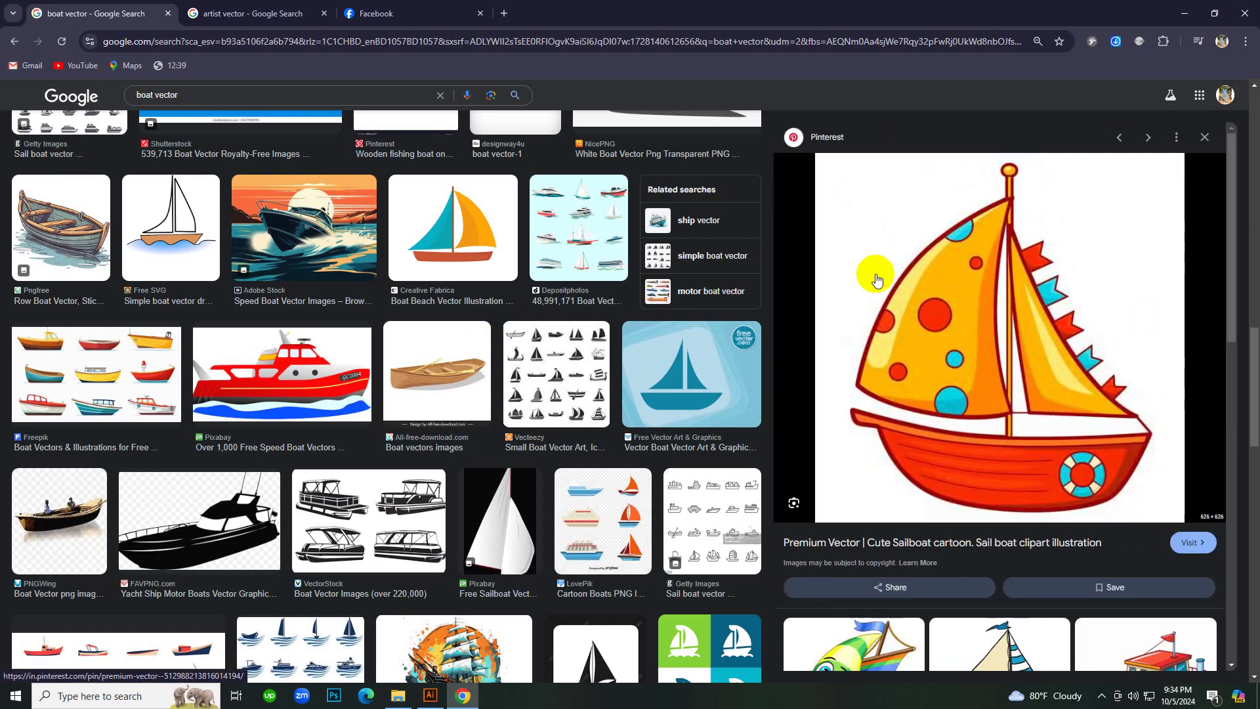
{"action": "right_click", "coordinate": [975, 291]}
{"action": "left_click", "coordinate": [1032, 491]}
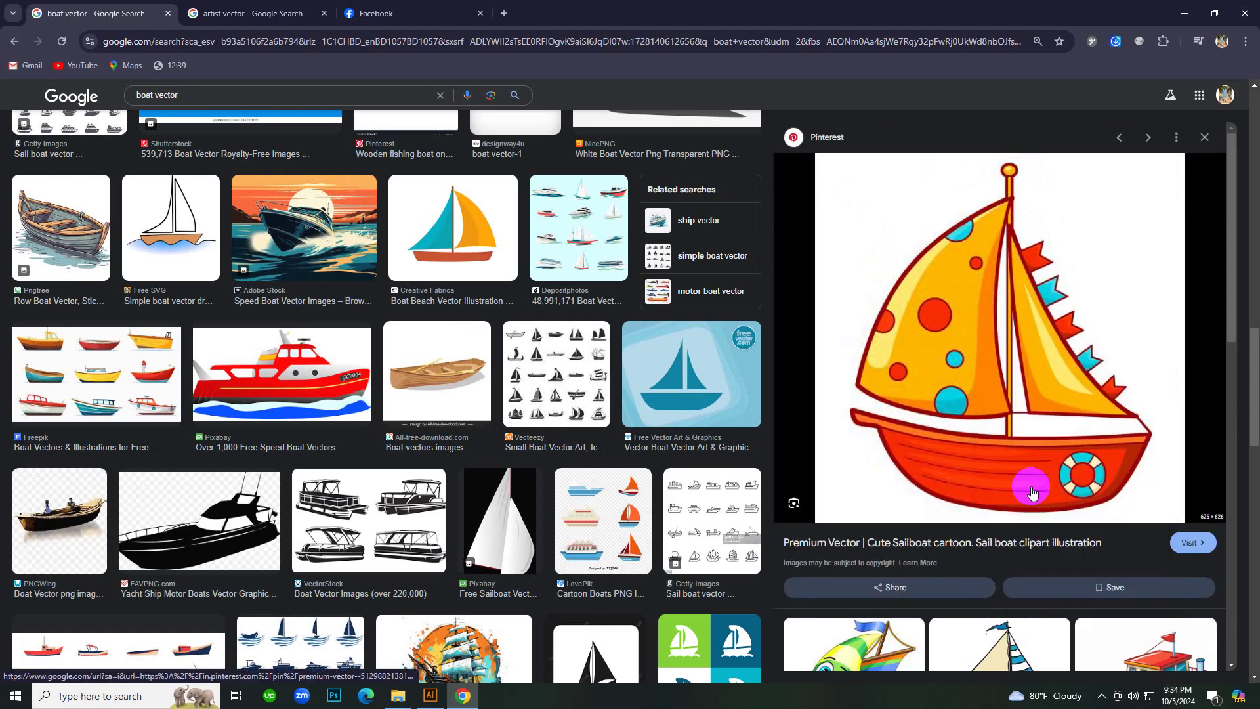
Switch to Illustrator and paste the copied cartoon sailboat with dotted orange sails into the document.
{"action": "left_click", "coordinate": [430, 696]}
{"action": "left_click", "coordinate": [457, 383]}
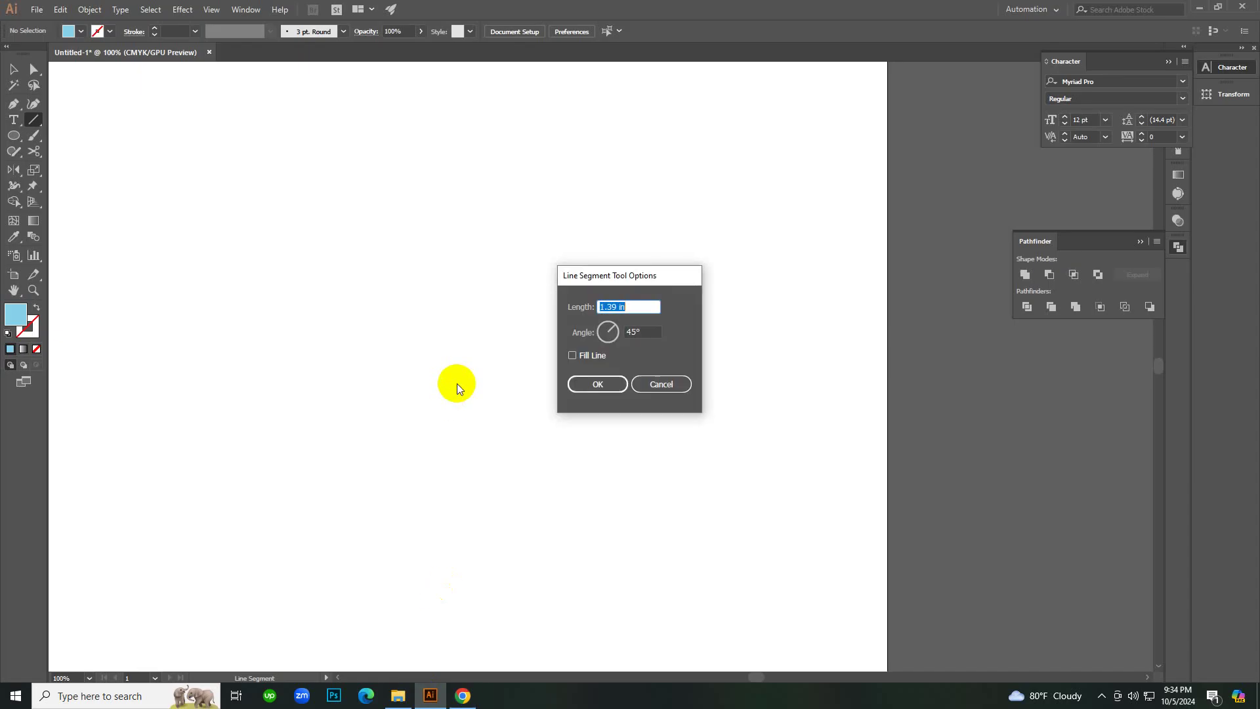
{"action": "left_click", "coordinate": [641, 385]}
{"action": "key", "text": "ctrl+v"}
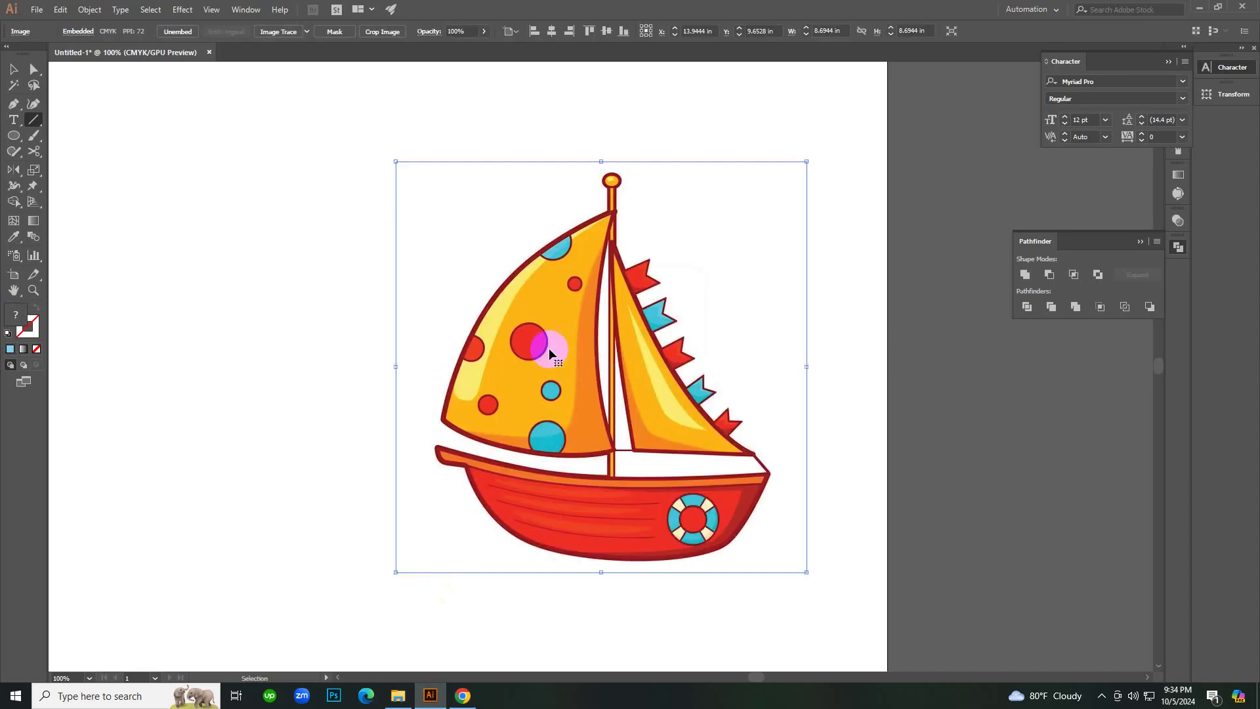
Center the sailboat image horizontally and vertically on the artboard and enlarge it proportionally to about 17.42 in square.
{"action": "scroll", "coordinate": [548, 348], "scroll_direction": "down", "scroll_amount": 2}
{"action": "left_click_drag", "start_coordinate": [707, 445], "coordinate": [773, 457]}
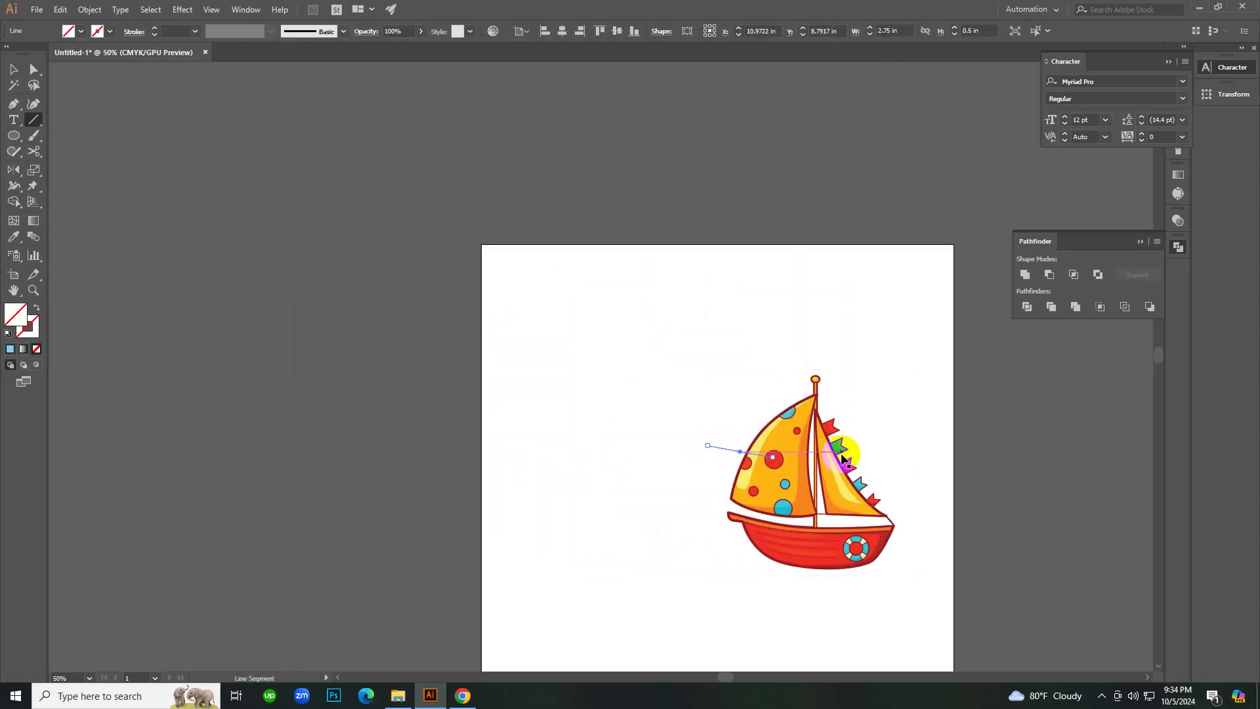
{"action": "key", "text": "ctrl+z"}
{"action": "left_click_drag", "start_coordinate": [735, 325], "coordinate": [896, 522]}
{"action": "left_click", "coordinate": [560, 32]}
{"action": "left_click", "coordinate": [604, 32]}
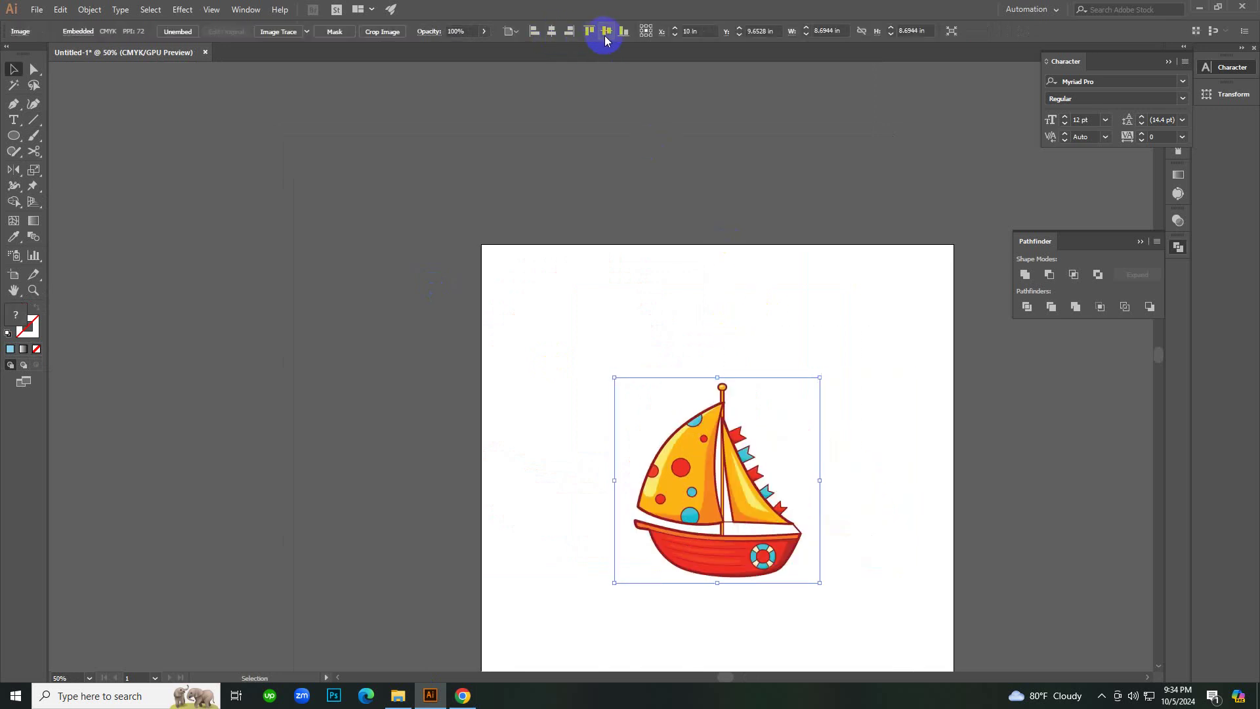
{"action": "scroll", "coordinate": [808, 498], "scroll_direction": "down", "scroll_amount": 2}
{"action": "scroll", "coordinate": [809, 498], "scroll_direction": "down", "scroll_amount": 1}
{"action": "left_click_drag", "start_coordinate": [810, 440], "coordinate": [922, 574]}
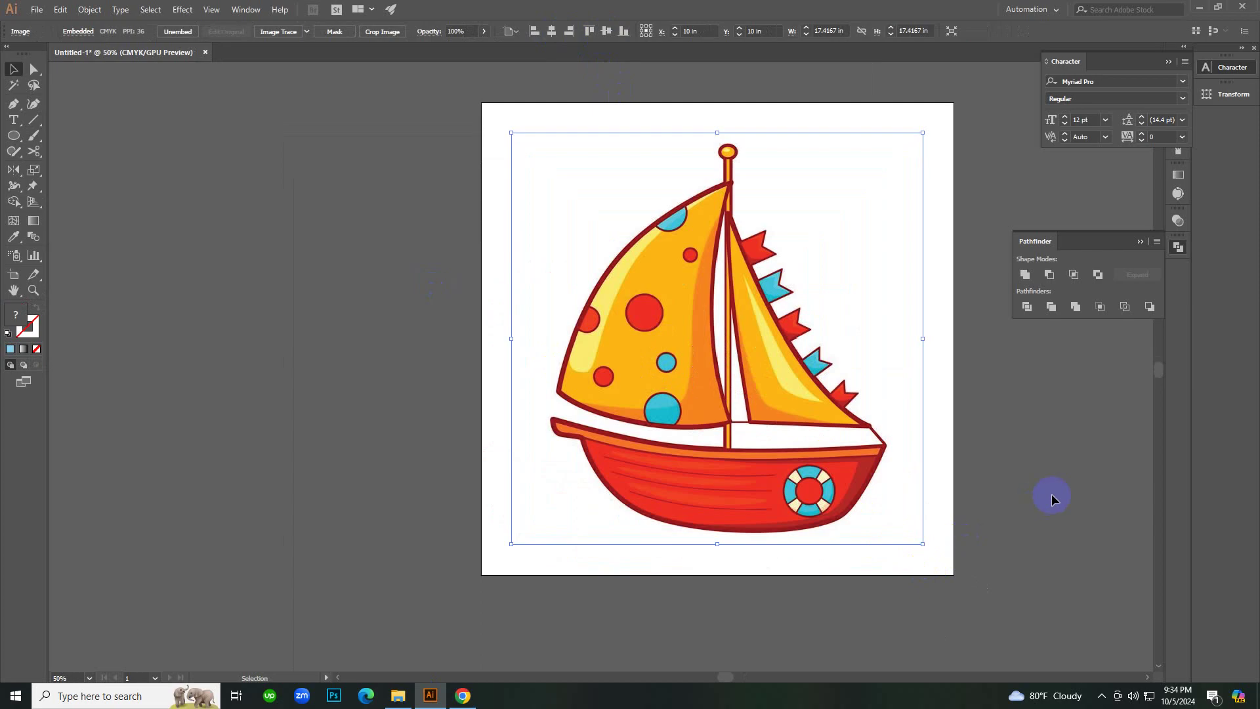
Reduce the sailboat image's opacity to 47% and lock it as a tracing template.
{"action": "left_click", "coordinate": [346, 38]}
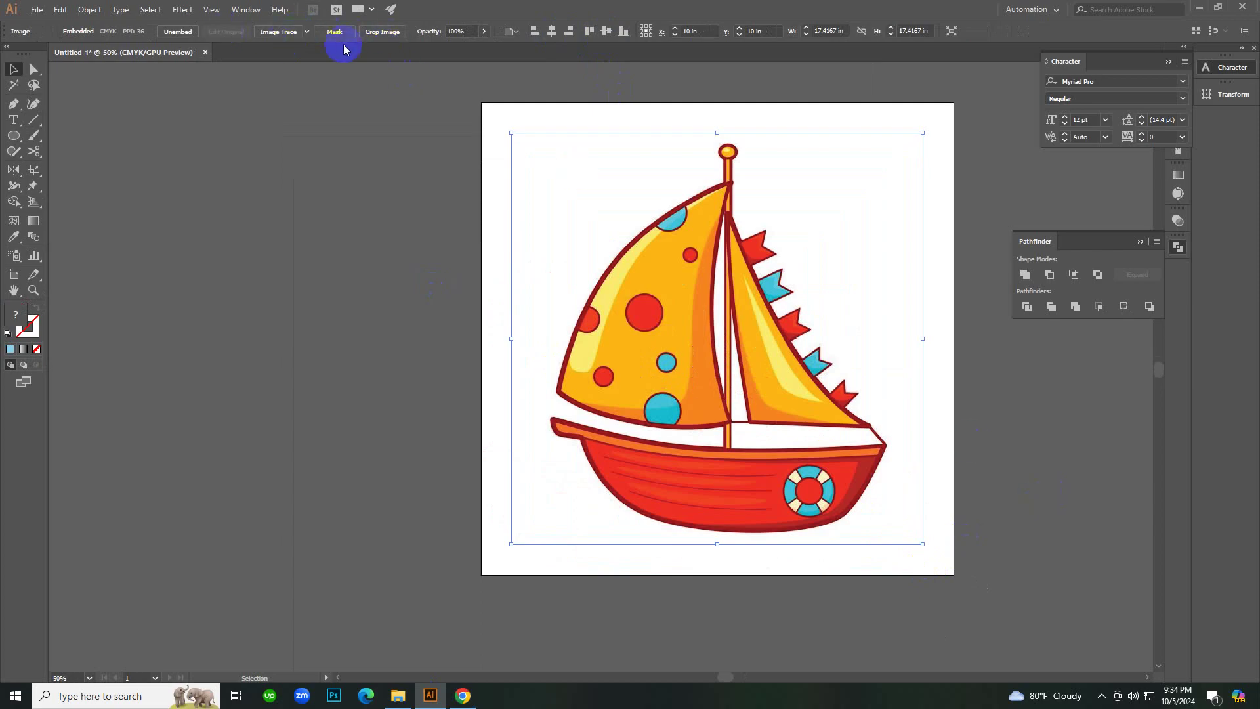
{"action": "left_click", "coordinate": [483, 33]}
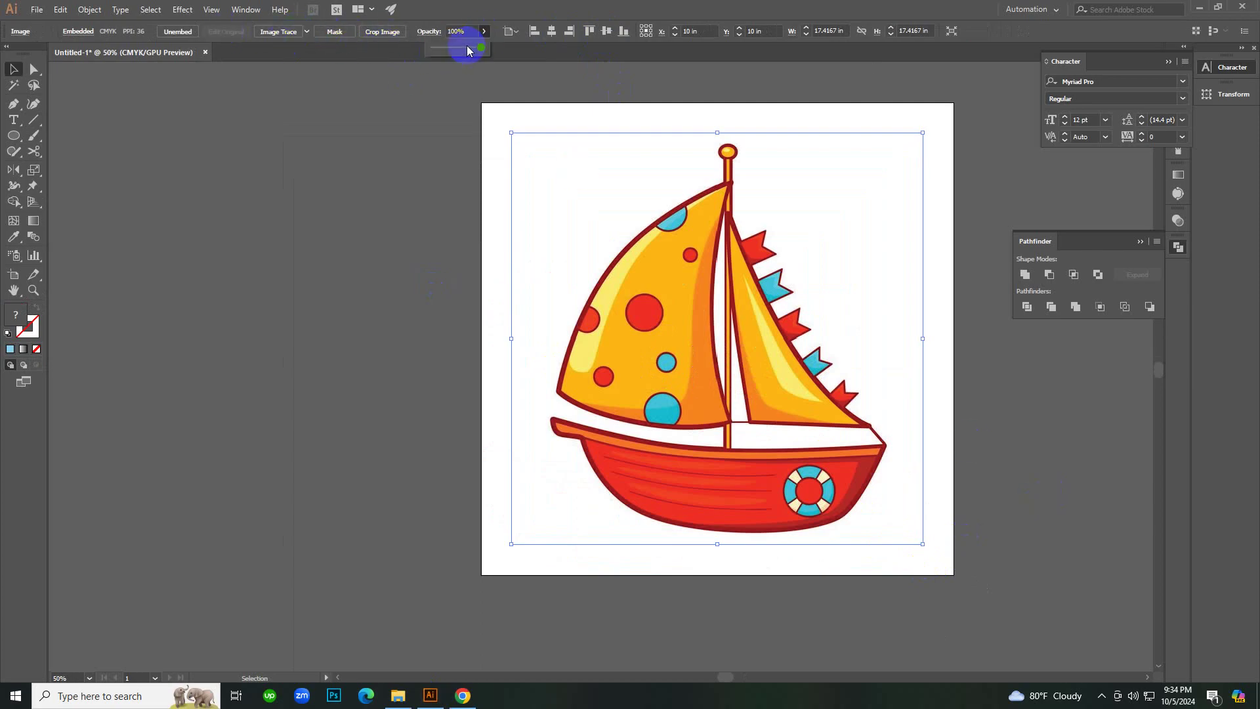
{"action": "left_click_drag", "start_coordinate": [457, 51], "coordinate": [457, 51]}
{"action": "left_click", "coordinate": [430, 183]}
{"action": "left_click", "coordinate": [742, 394]}
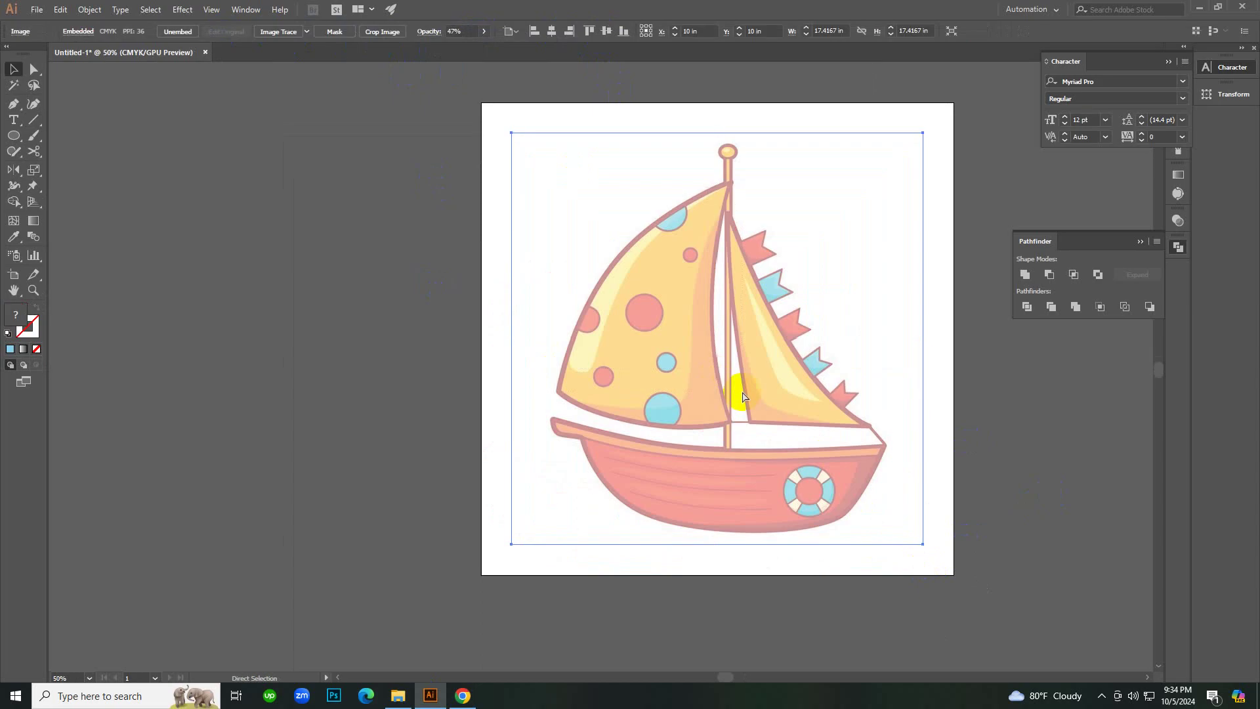
{"action": "key", "text": "ctrl+2"}
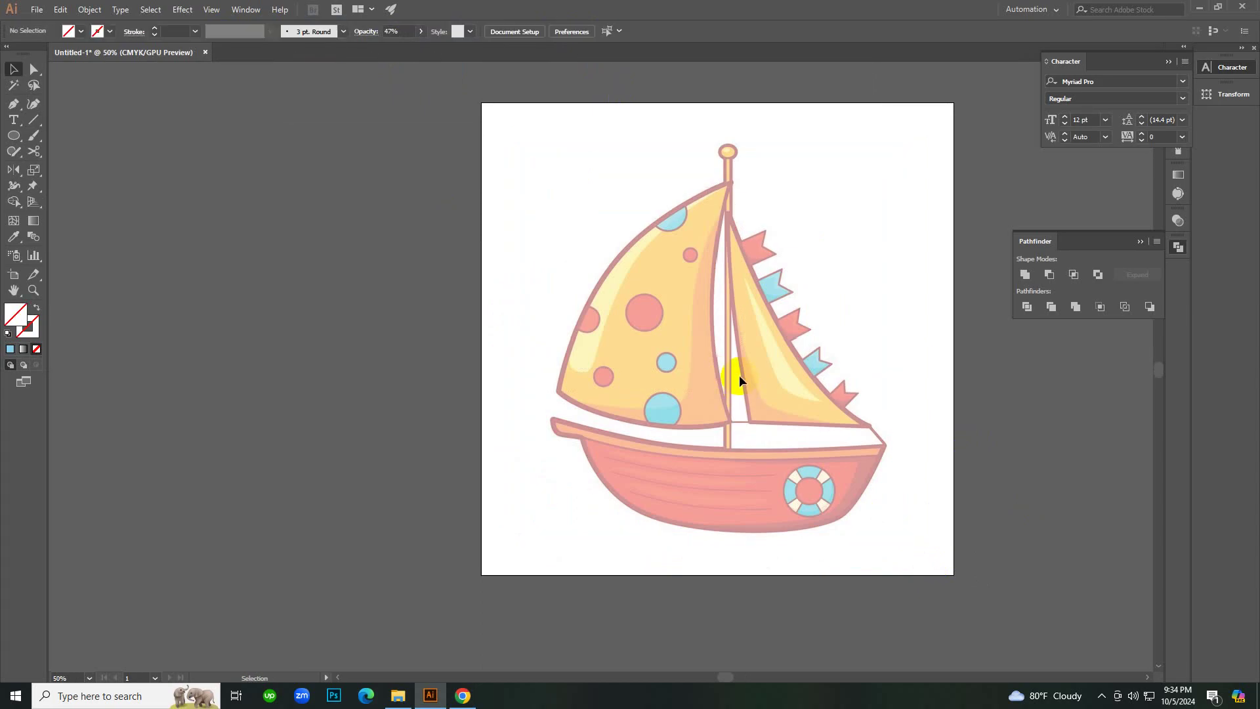
Start tracing the hull with the Pen tool, from the notch under the stern lip around to the stern's upper tip.
{"action": "key", "text": "ctrl+space"}
{"action": "left_click", "coordinate": [675, 362], "text": "ctrl"}
{"action": "left_click", "coordinate": [675, 361], "text": "ctrl"}
{"action": "left_click", "coordinate": [559, 348], "text": "ctrl+alt"}
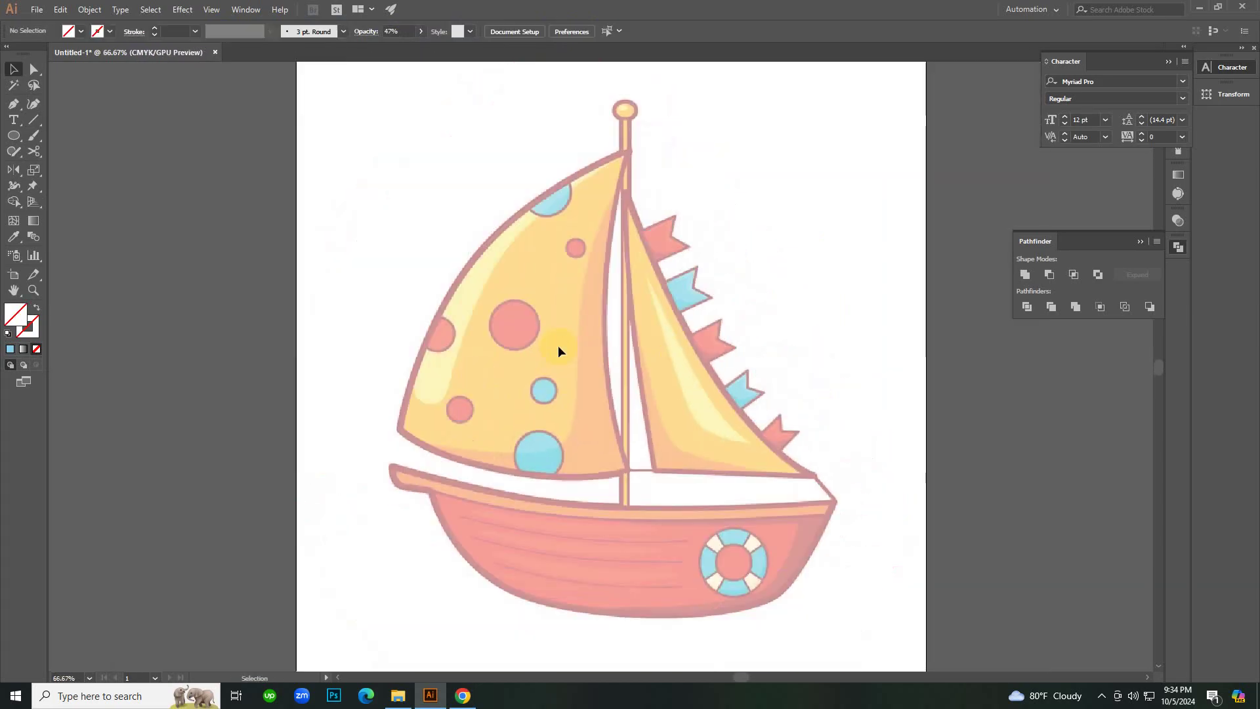
{"action": "scroll", "coordinate": [559, 346], "scroll_direction": "down", "scroll_amount": 3}
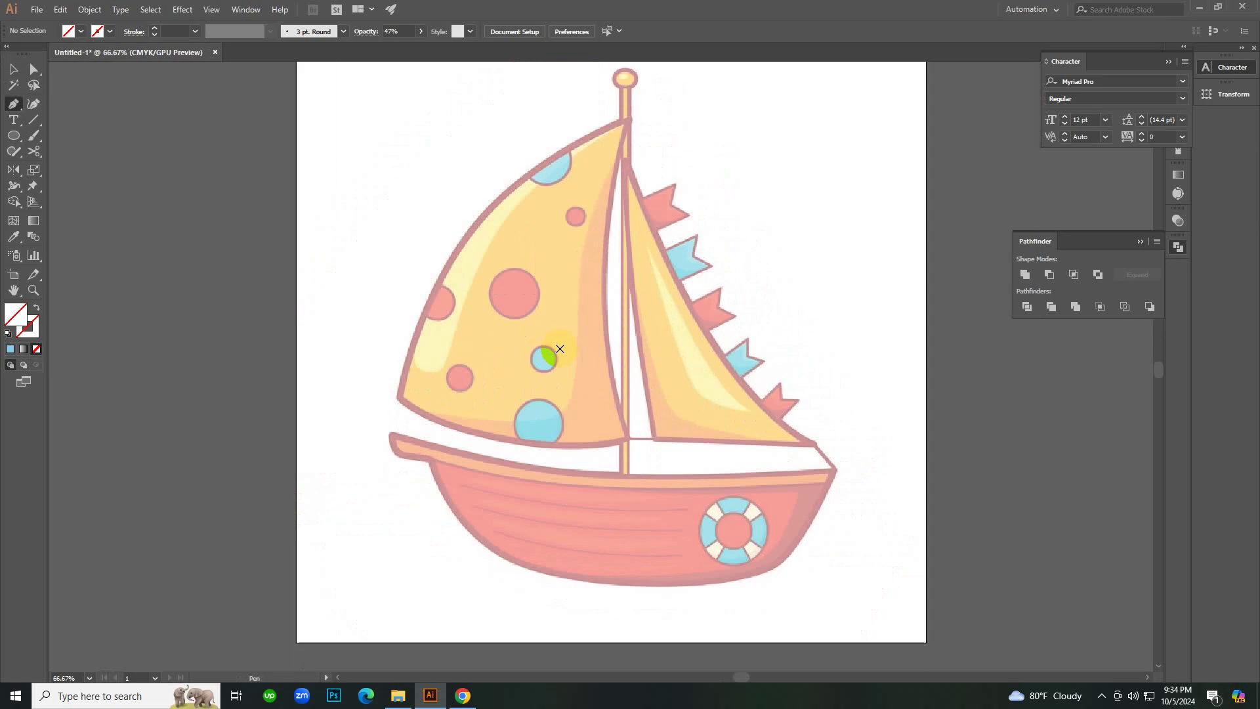
{"action": "left_click", "coordinate": [583, 366]}
{"action": "left_click", "coordinate": [585, 360]}
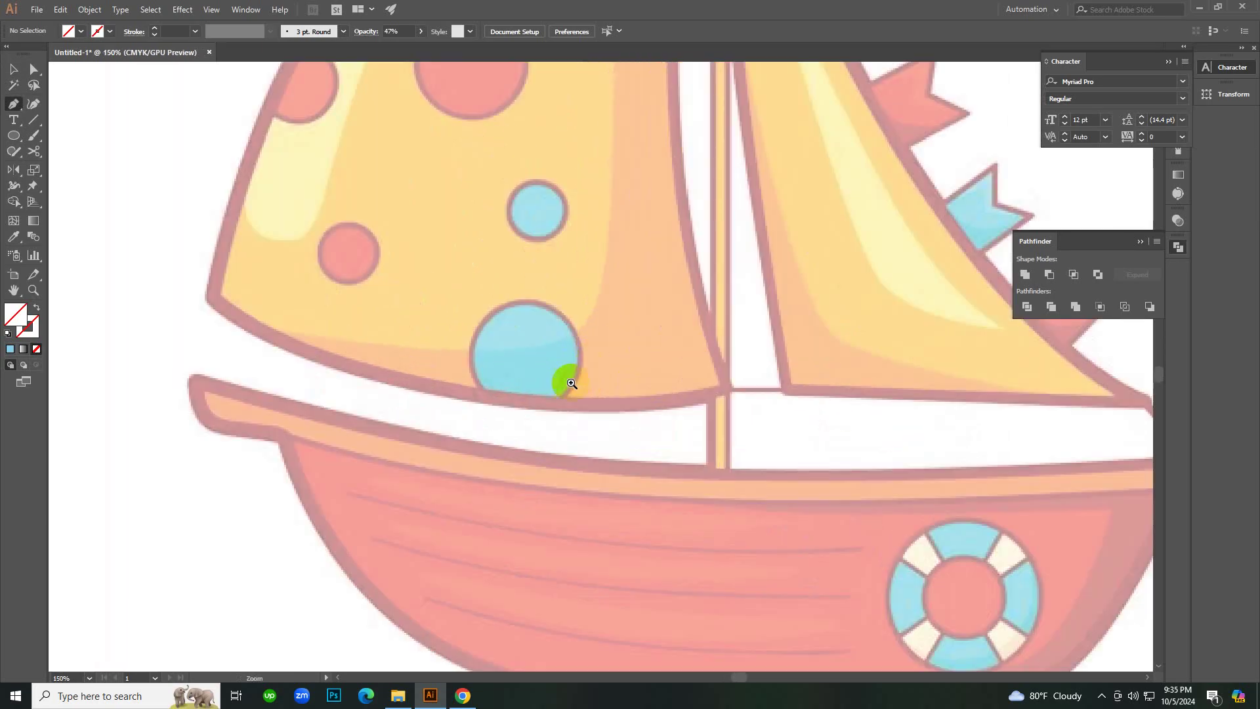
{"action": "left_click", "coordinate": [684, 412], "text": "alt"}
{"action": "left_click", "coordinate": [685, 411], "text": "alt"}
{"action": "left_click", "coordinate": [594, 410]}
{"action": "key", "text": "p"}
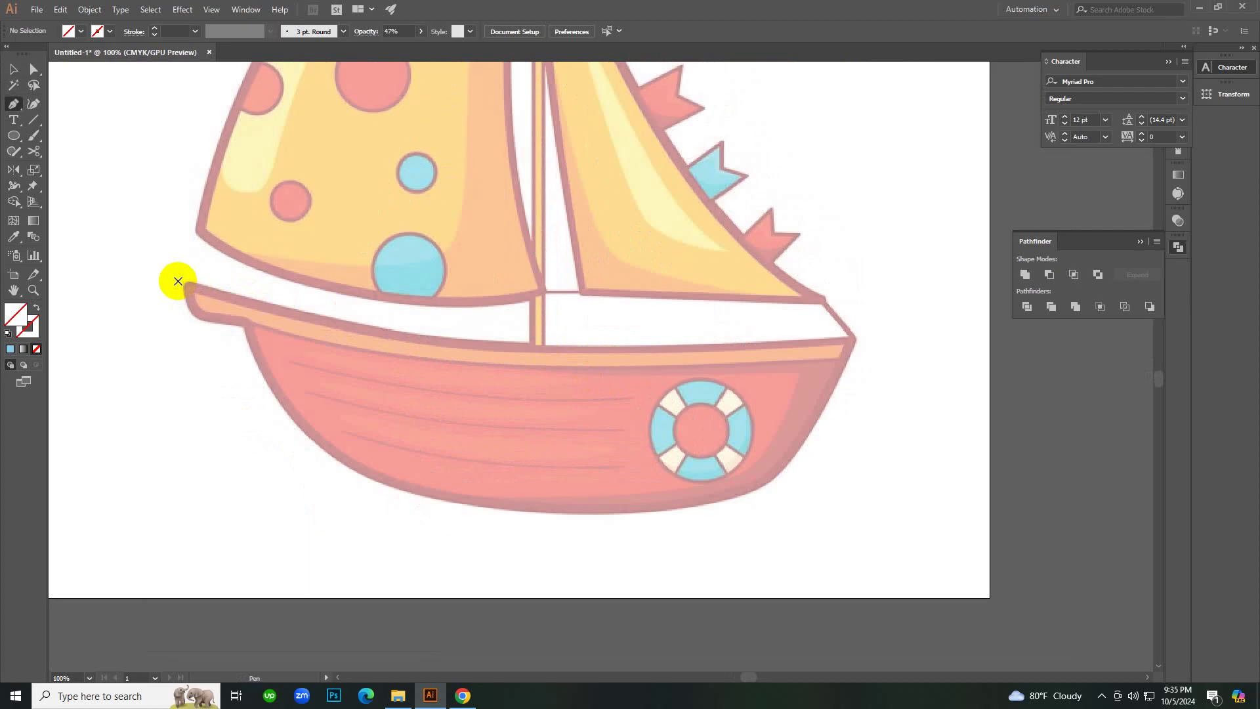
{"action": "scroll", "coordinate": [187, 285], "scroll_direction": "up", "scroll_amount": 3}
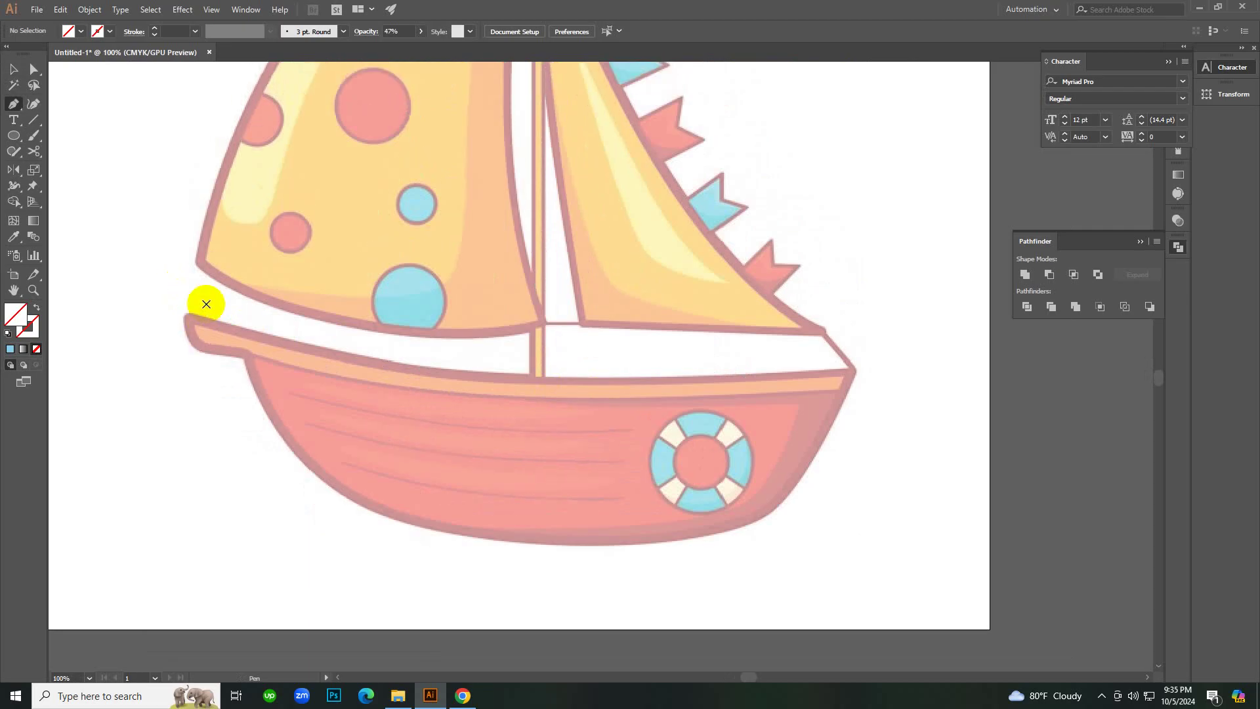
{"action": "scroll", "coordinate": [204, 298], "scroll_direction": "down", "scroll_amount": 1}
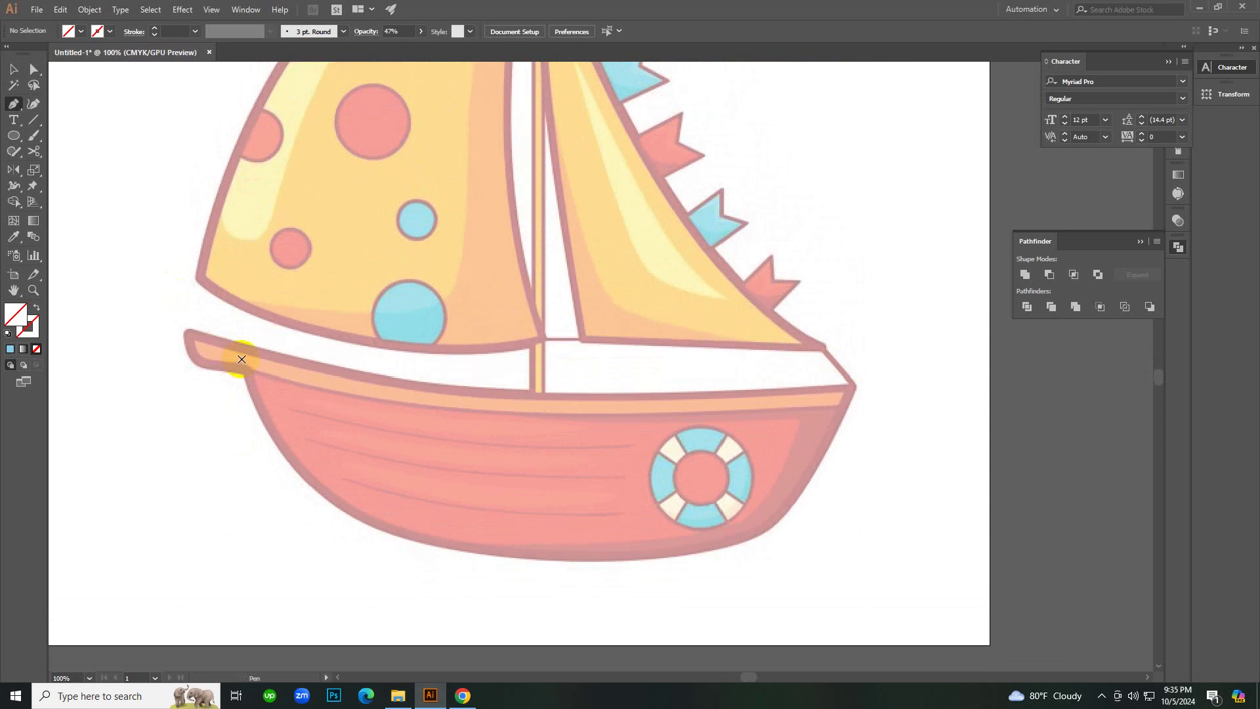
{"action": "left_click", "coordinate": [241, 359]}
{"action": "key", "text": "ctrl+z"}
{"action": "left_click", "coordinate": [250, 370]}
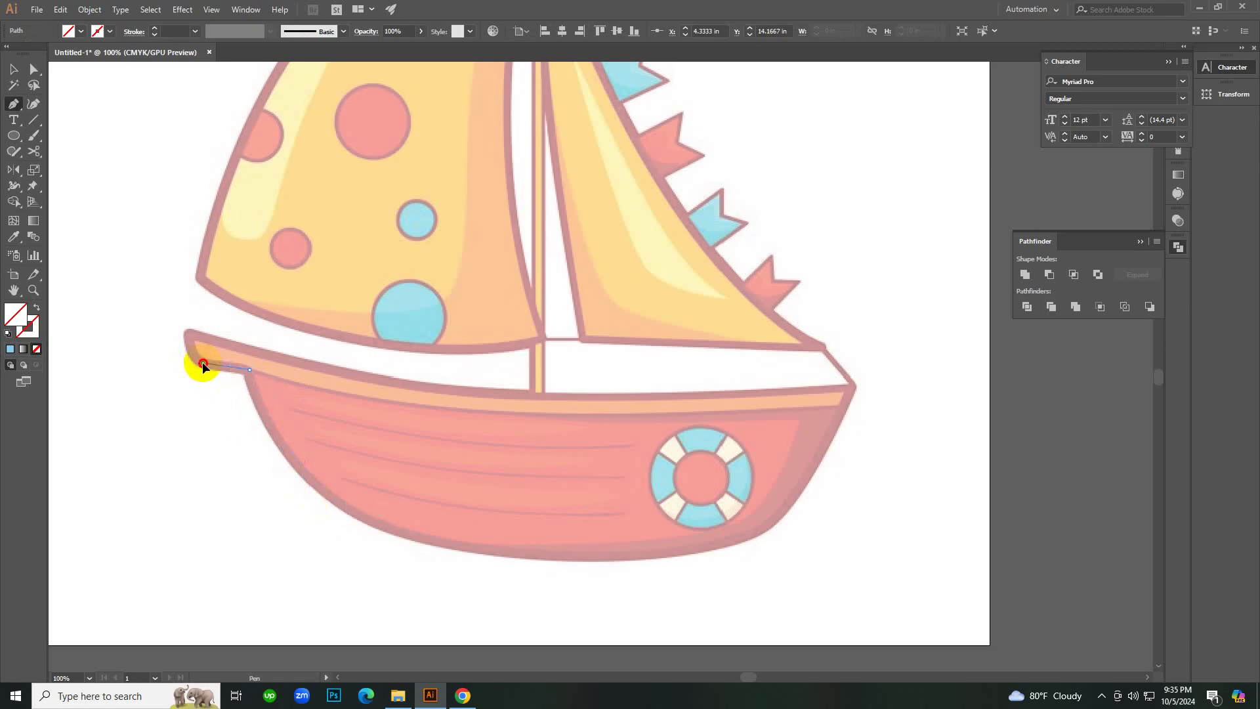
{"action": "left_click", "coordinate": [203, 363]}
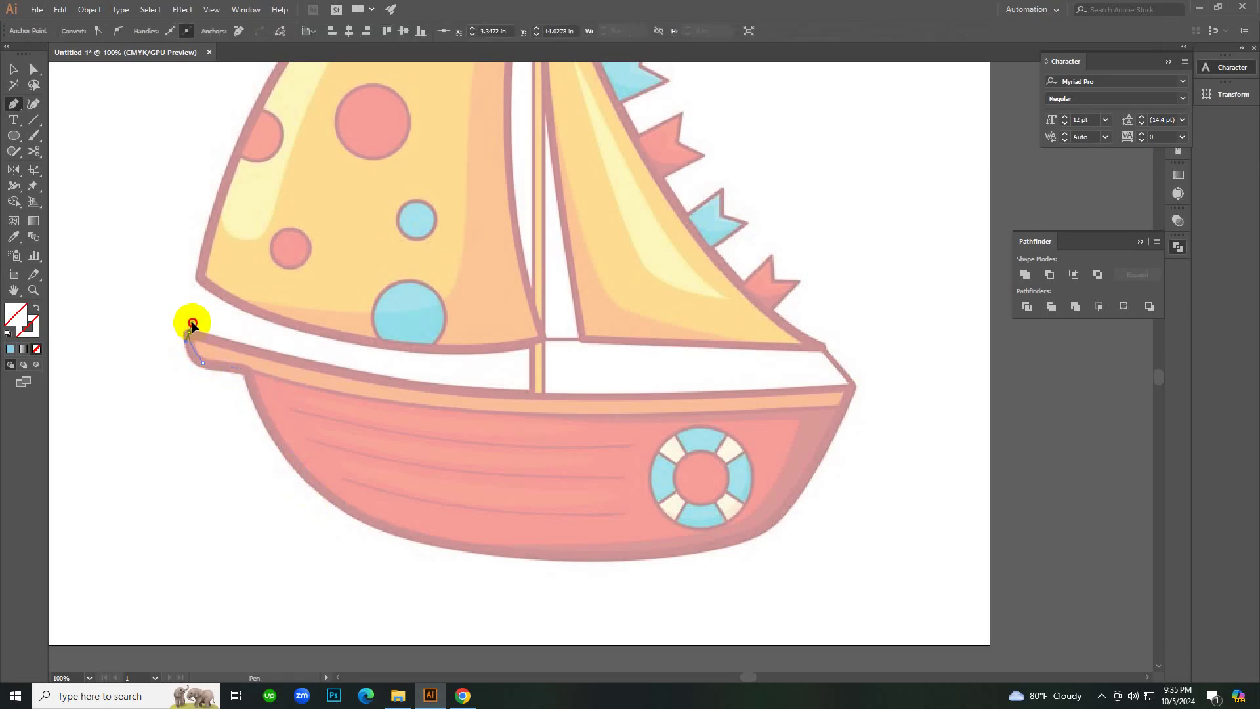
{"action": "left_click", "coordinate": [188, 330]}
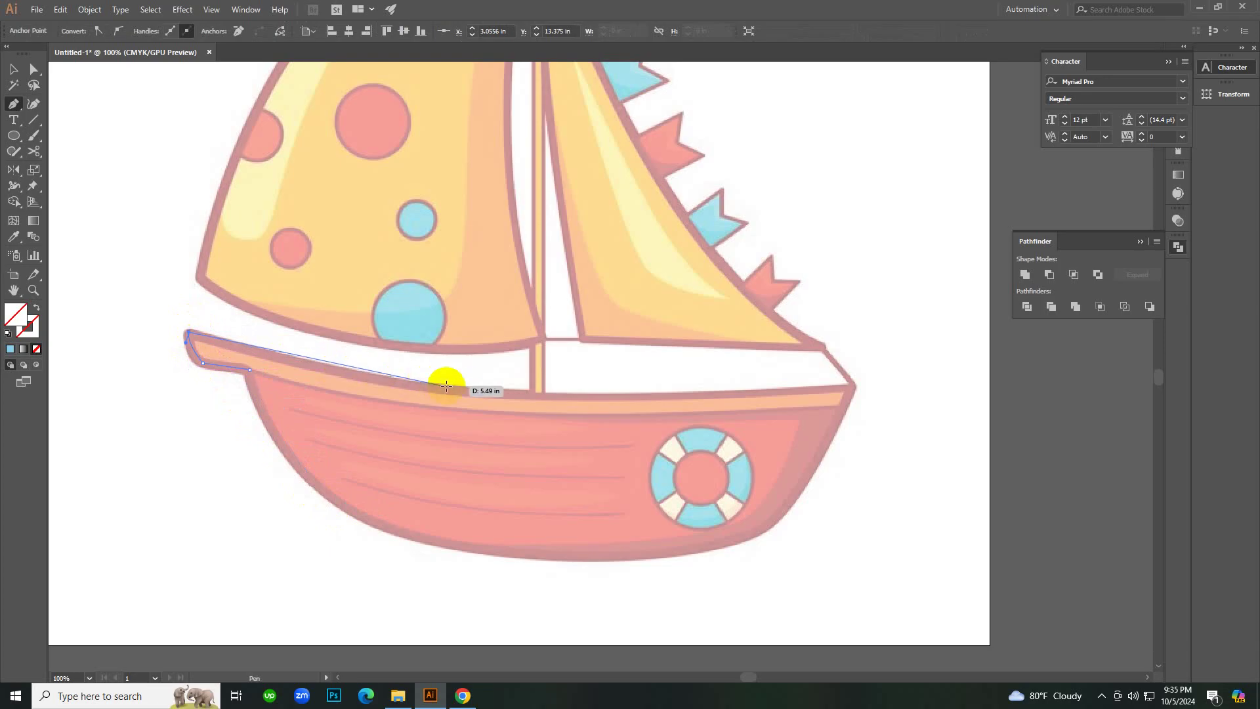
Continue the hull path along the curved upper rim, past the mast base, to the pointed bow.
{"action": "left_click", "coordinate": [535, 394]}
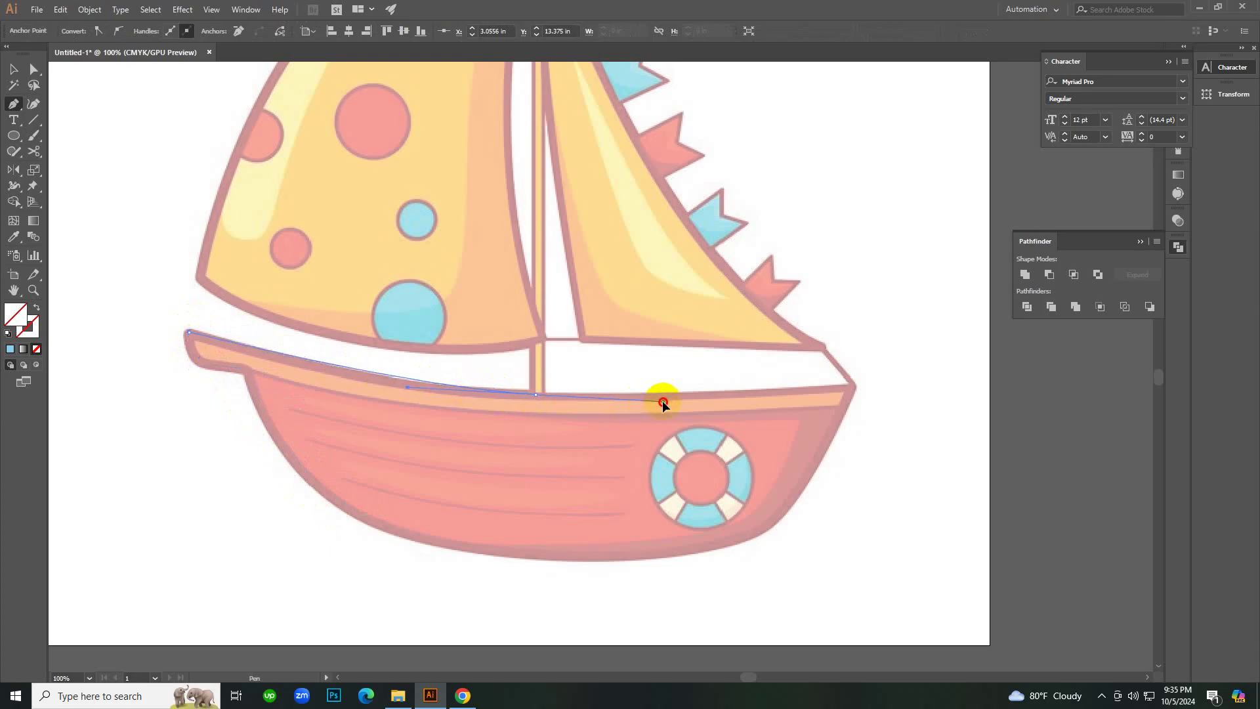
{"action": "left_click", "coordinate": [697, 396]}
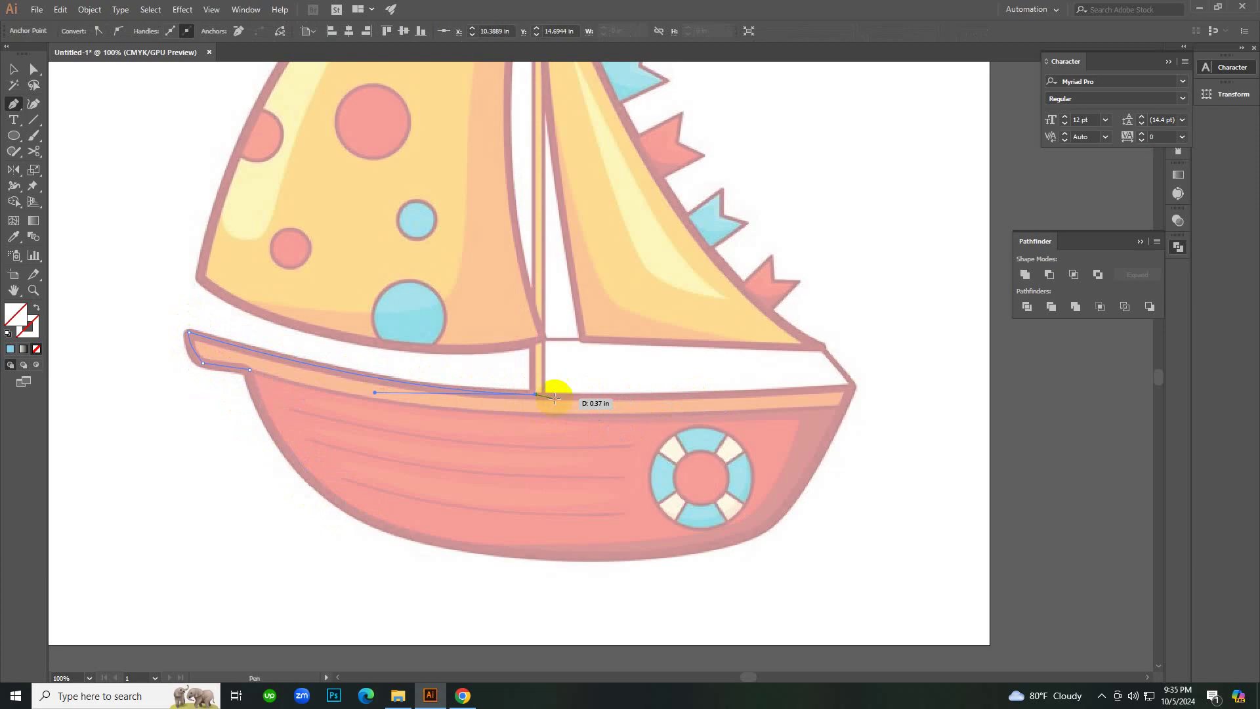
{"action": "left_click", "coordinate": [855, 387]}
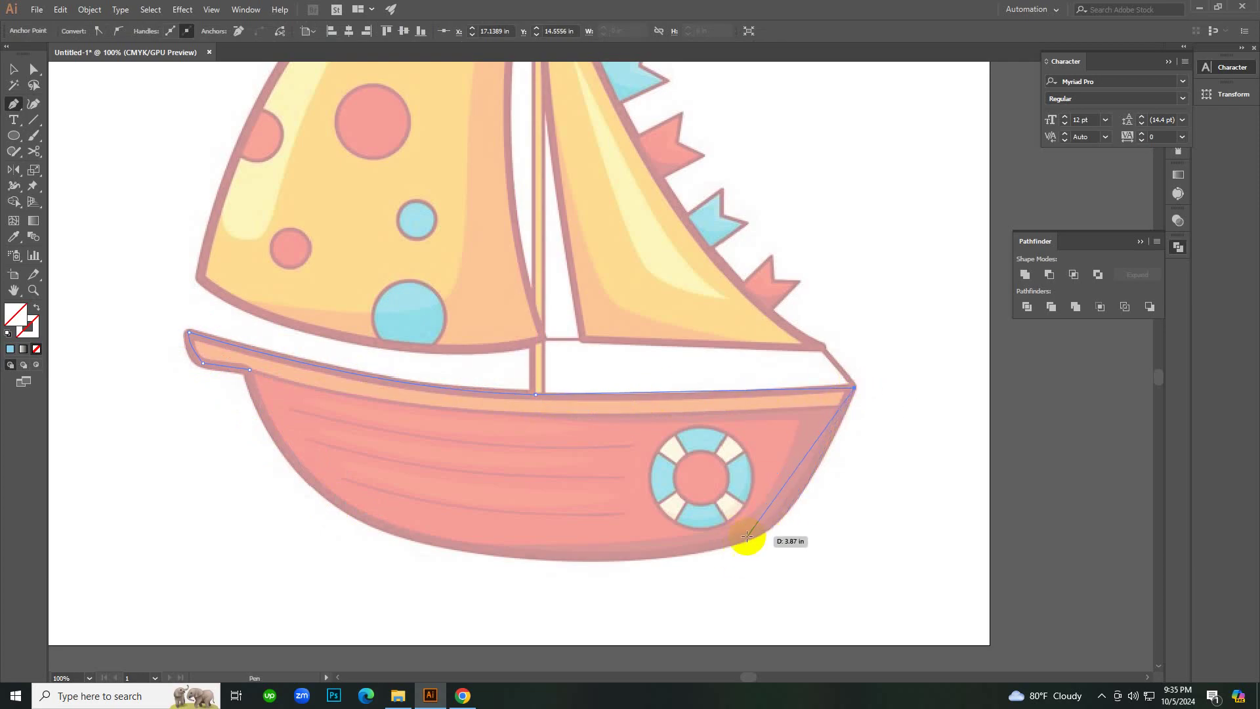
{"action": "left_click_drag", "start_coordinate": [703, 556], "coordinate": [662, 582]}
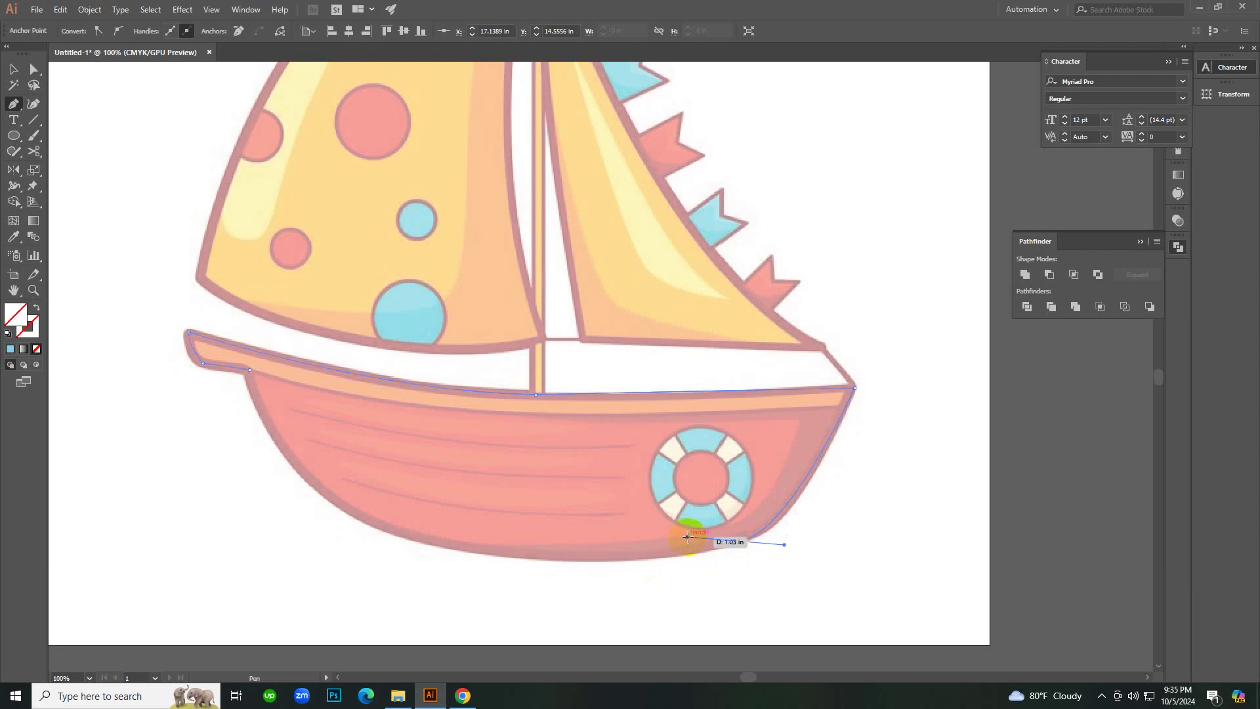
{"action": "left_click", "coordinate": [740, 542]}
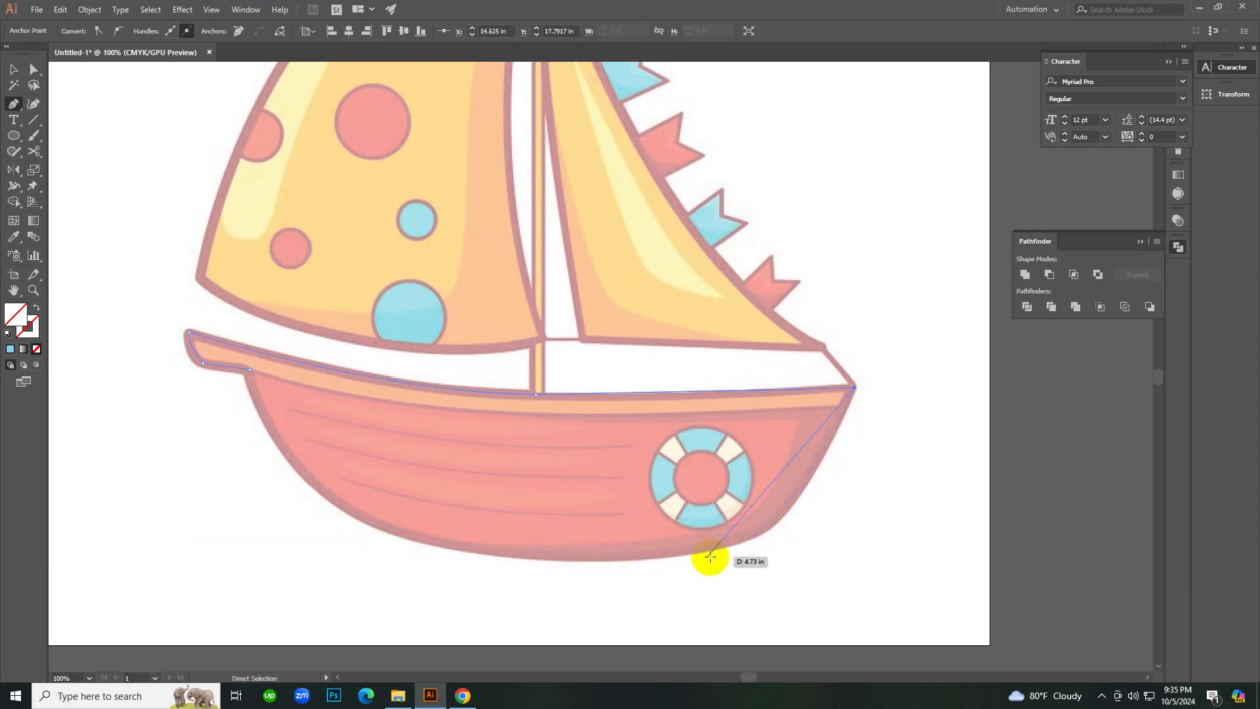
{"action": "key", "text": "ctrl+z"}
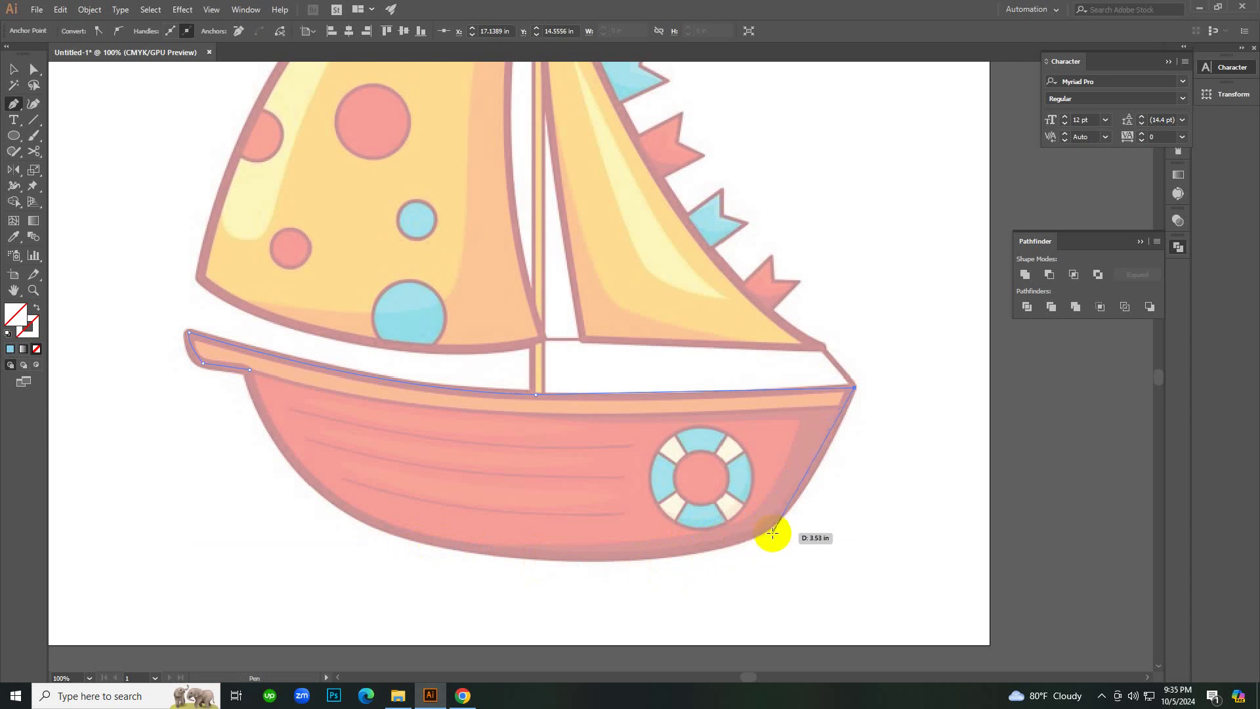
Trace down the bow, along the curved hull bottom and up the stern side, closing the path at the notch.
{"action": "left_click_drag", "start_coordinate": [759, 533], "coordinate": [745, 541]}
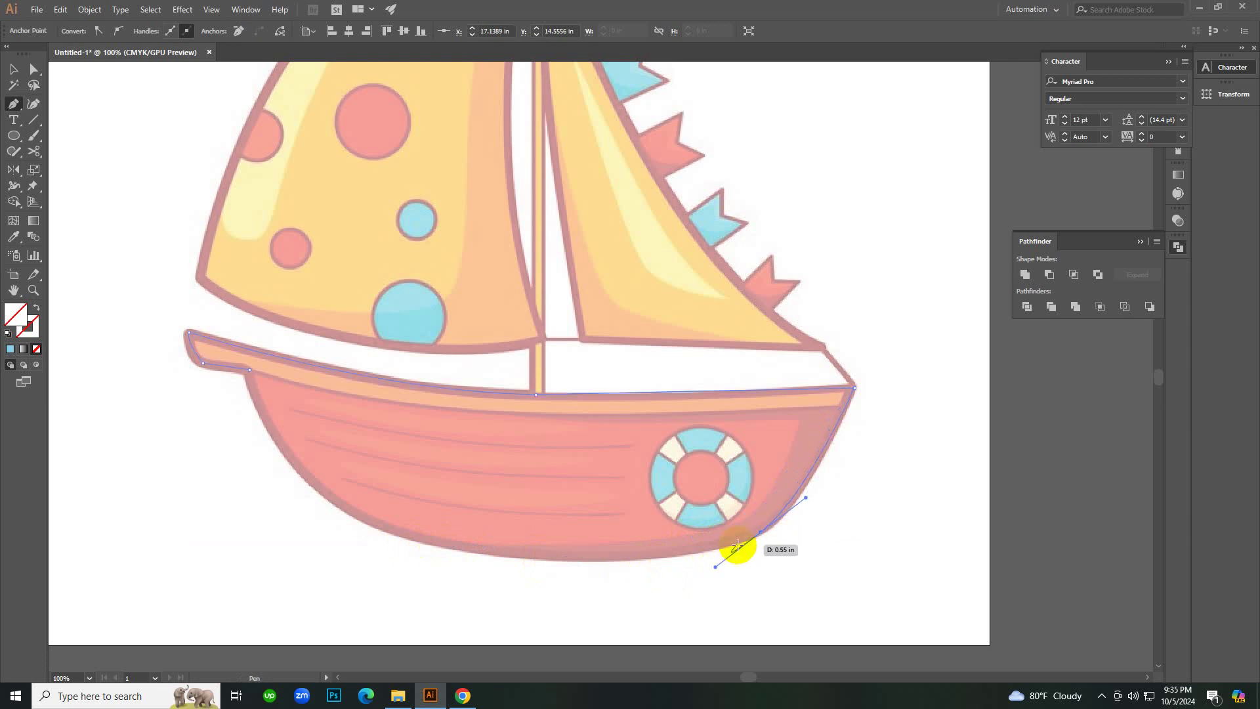
{"action": "left_click", "coordinate": [760, 532]}
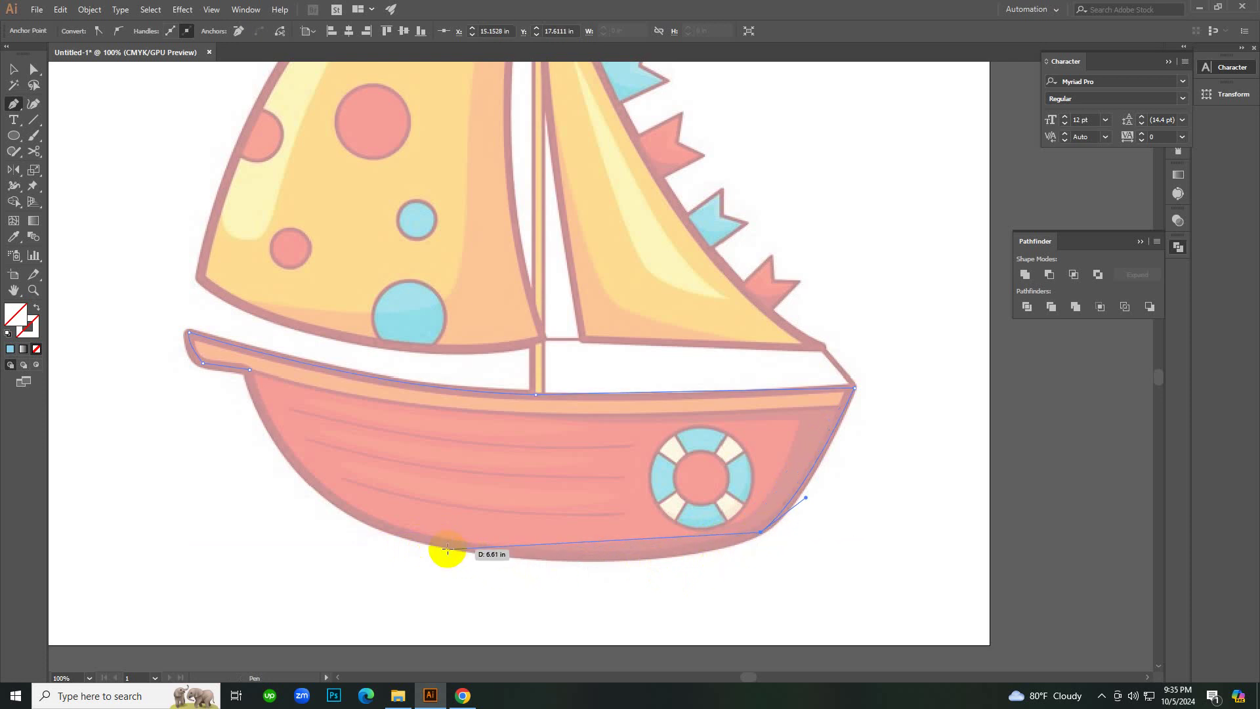
{"action": "left_click_drag", "start_coordinate": [411, 537], "coordinate": [194, 476]}
{"action": "left_click", "coordinate": [409, 536]}
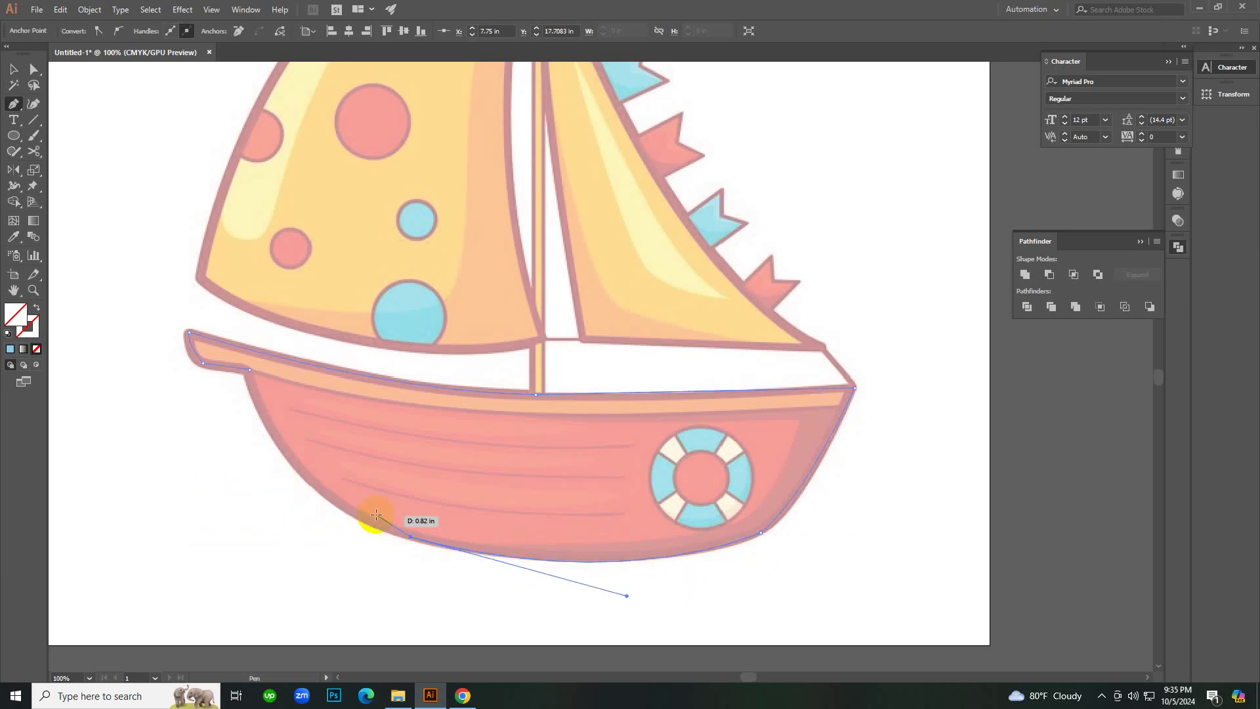
{"action": "left_click", "coordinate": [249, 368]}
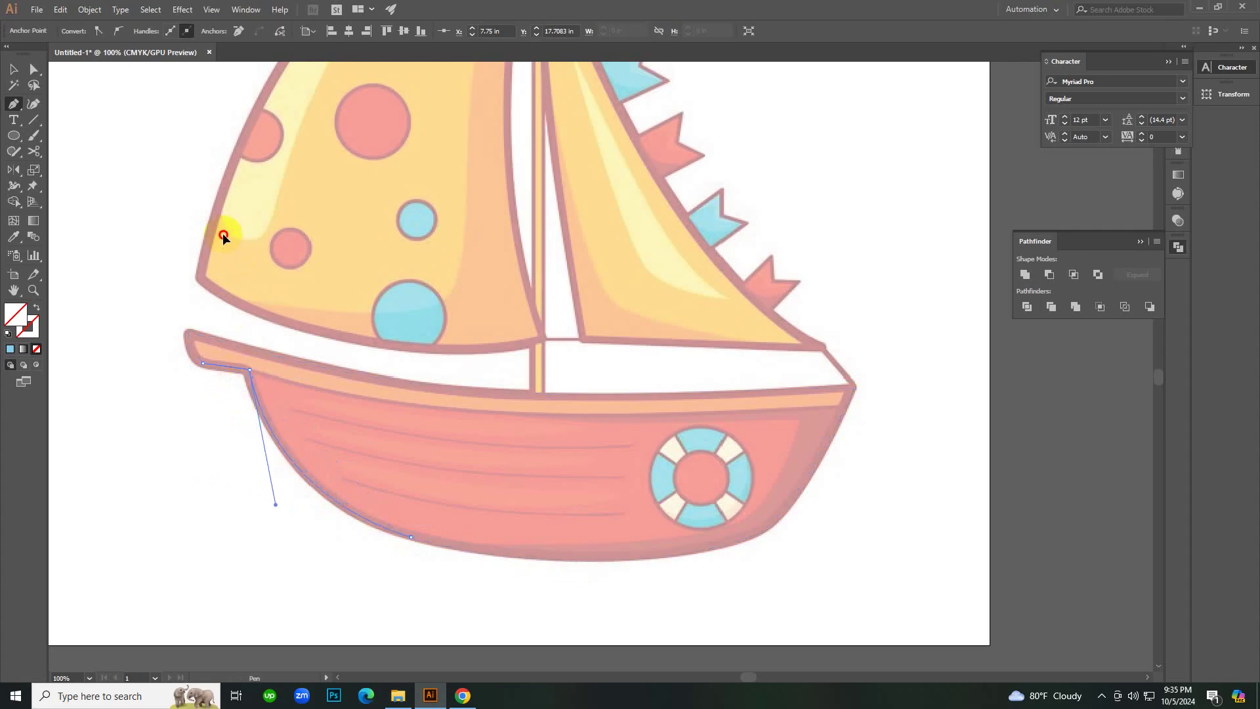
{"action": "left_click_drag", "start_coordinate": [223, 235], "coordinate": [212, 227]}
{"action": "key", "text": "v"}
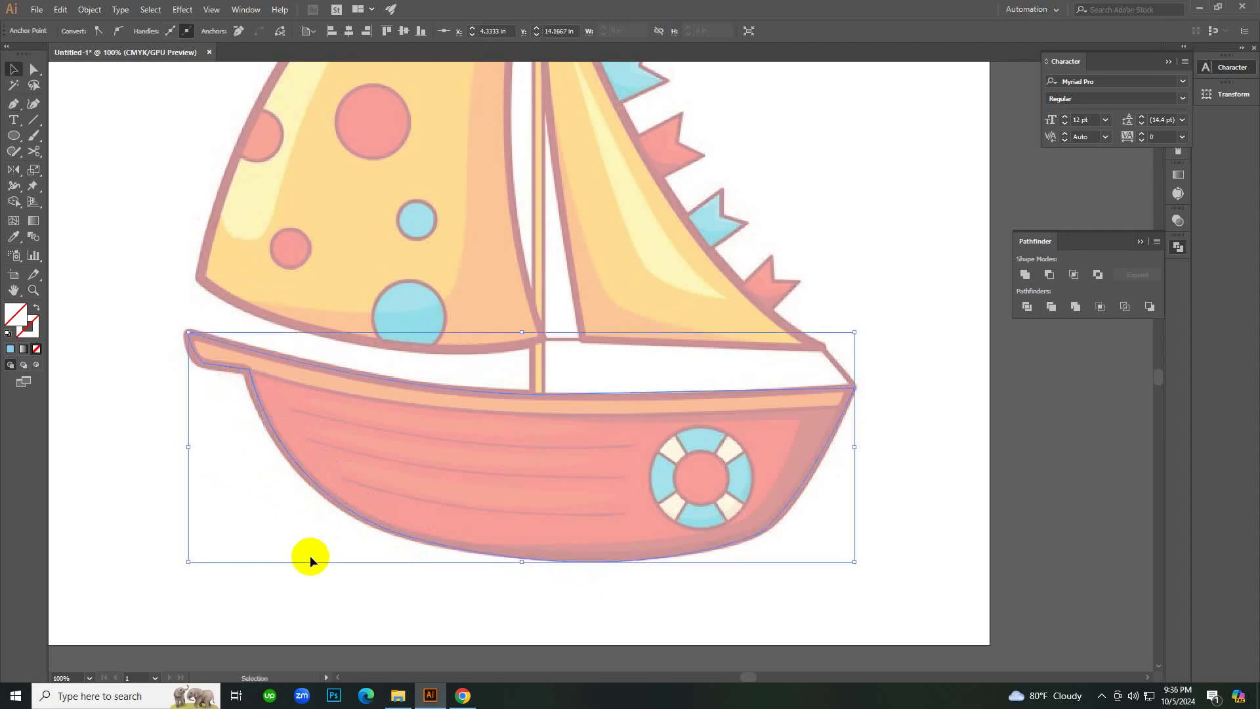
Give the traced hull outline a black stroke with a weight of 9 pt and deselect it.
{"action": "left_click", "coordinate": [310, 556]}
{"action": "left_click_drag", "start_coordinate": [349, 449], "coordinate": [296, 517]}
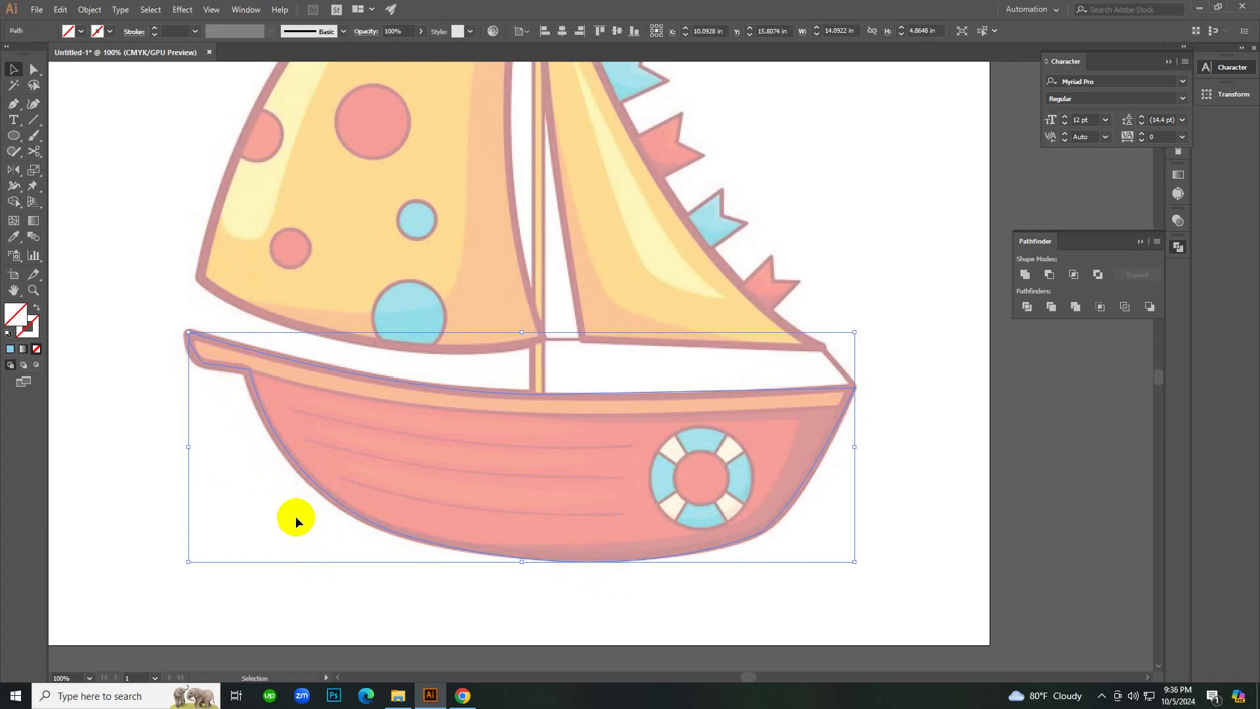
{"action": "left_click", "coordinate": [97, 32]}
{"action": "left_click", "coordinate": [38, 55]}
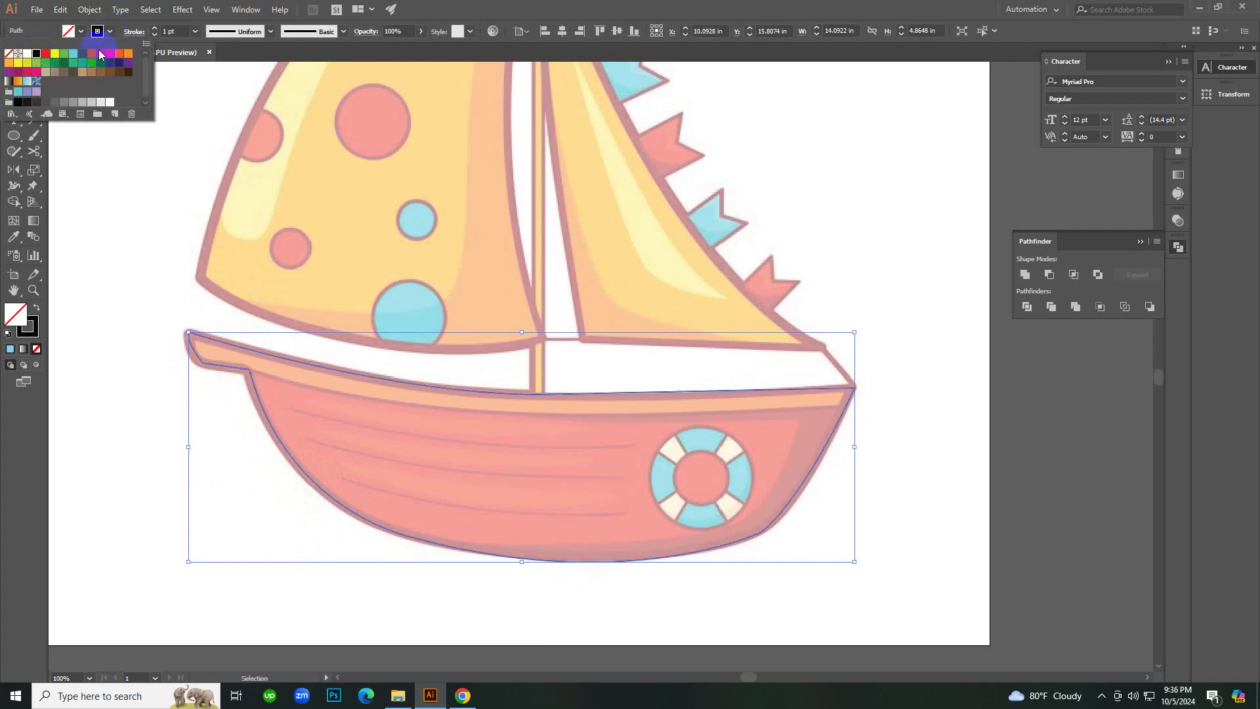
{"action": "left_click", "coordinate": [169, 30]}
{"action": "scroll", "coordinate": [178, 33], "scroll_direction": "up", "scroll_amount": 7}
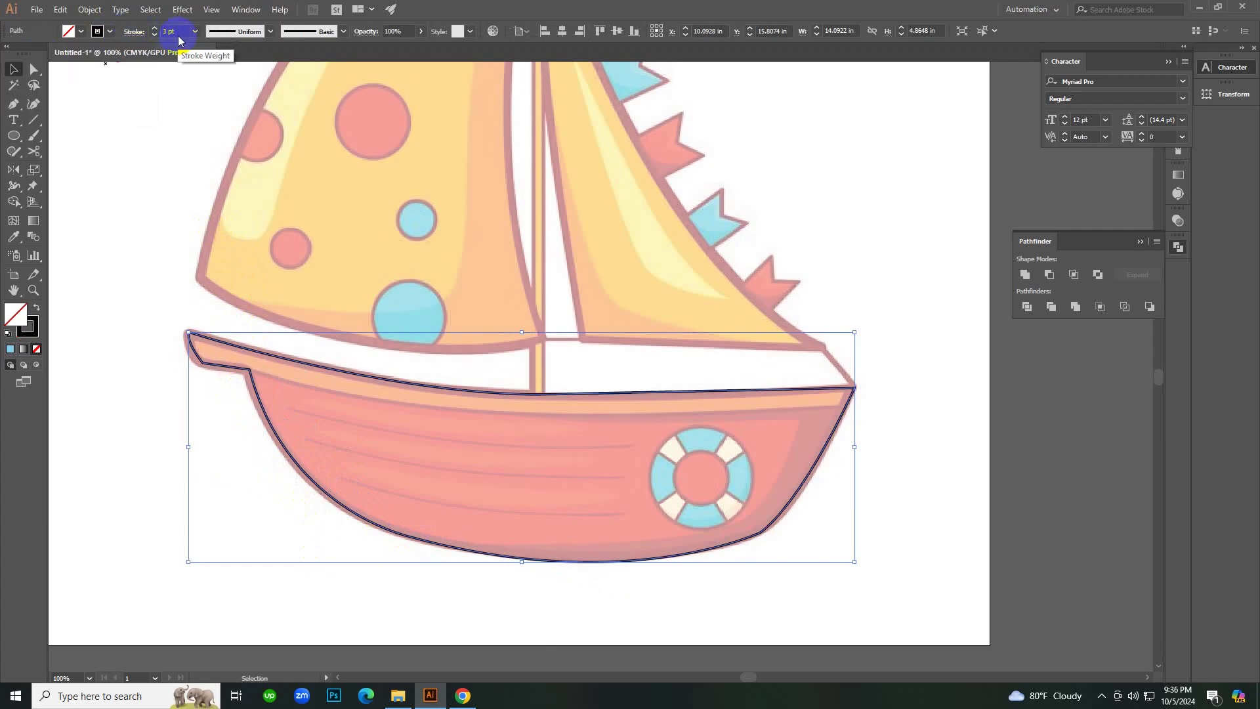
{"action": "type", "text": "9"}
{"action": "left_click", "coordinate": [568, 358]}
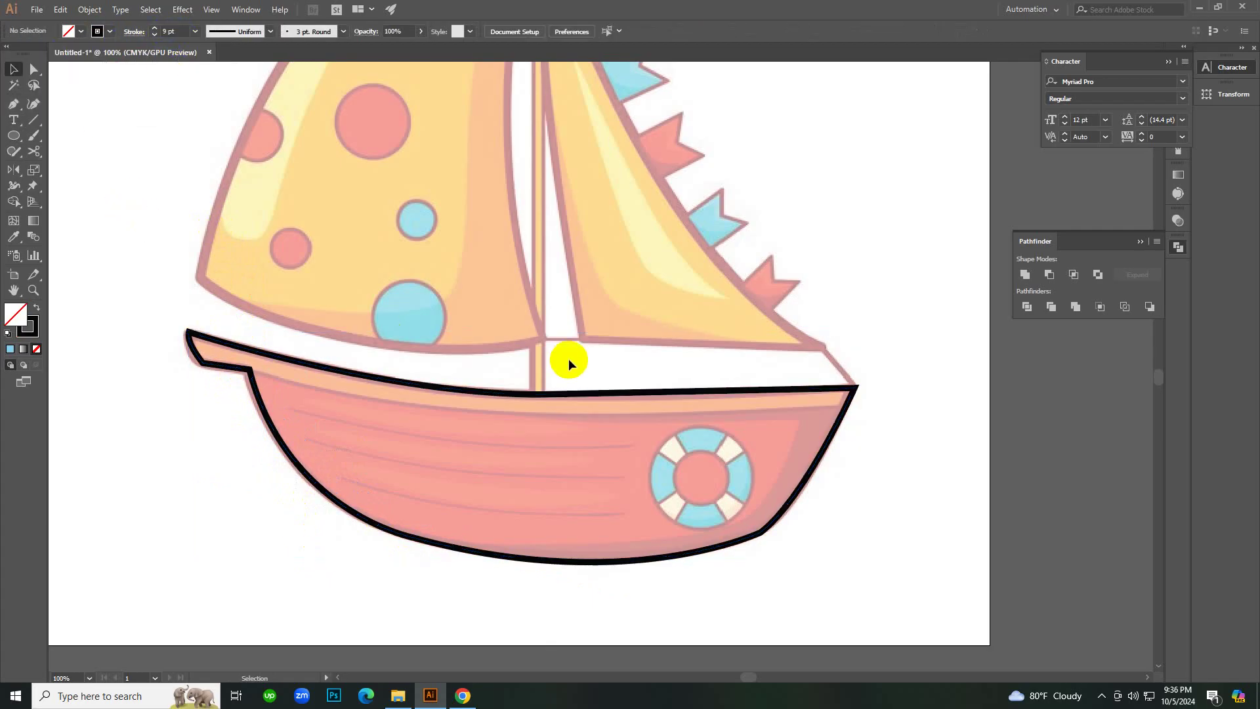
Draw a straight line along the mast's stern-side edge, from just below the hull rim up into the ball on top.
{"action": "scroll", "coordinate": [568, 358], "scroll_direction": "up", "scroll_amount": 3}
{"action": "key", "text": "p"}
{"action": "scroll", "coordinate": [577, 417], "scroll_direction": "down", "scroll_amount": 1}
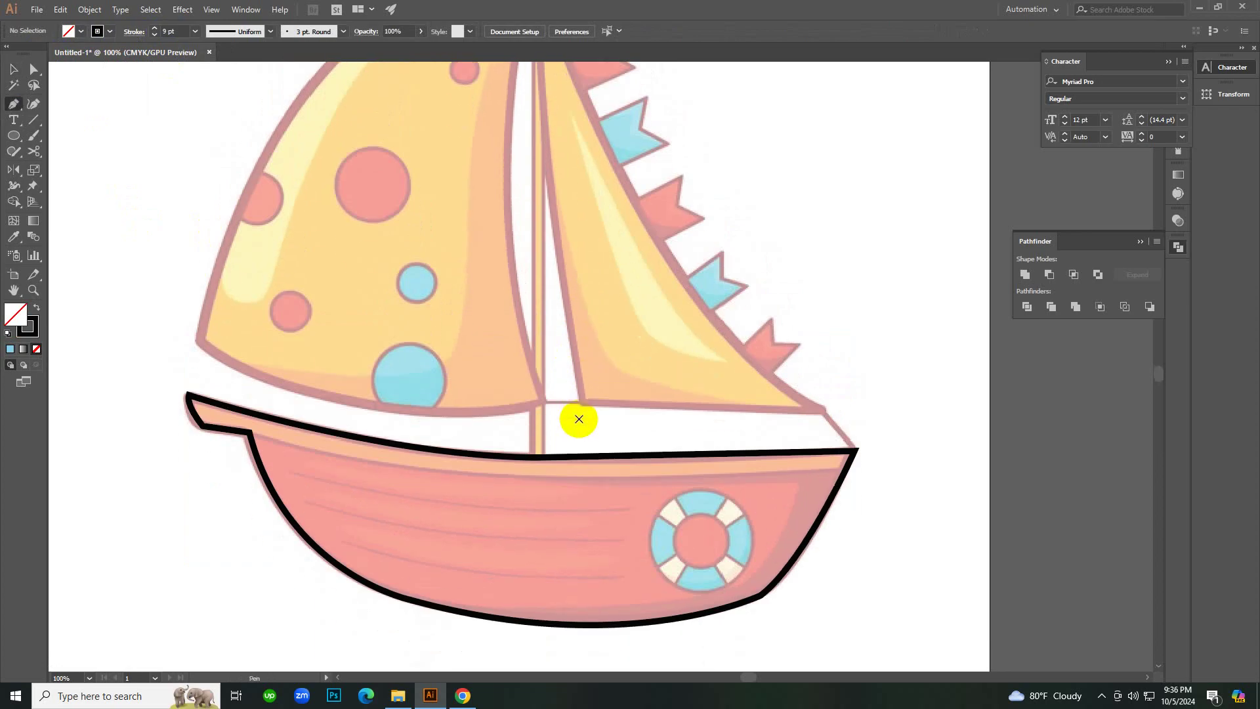
{"action": "scroll", "coordinate": [579, 417], "scroll_direction": "up", "scroll_amount": 2}
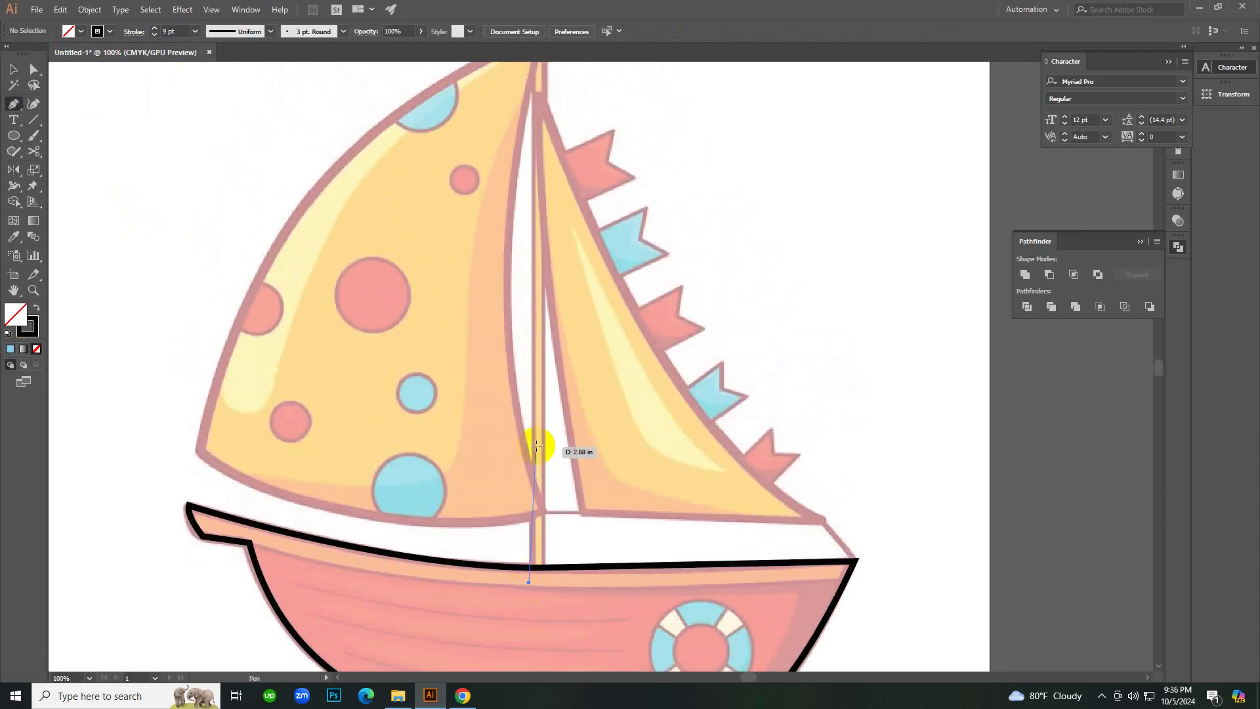
{"action": "scroll", "coordinate": [528, 151], "scroll_direction": "up", "scroll_amount": 3}
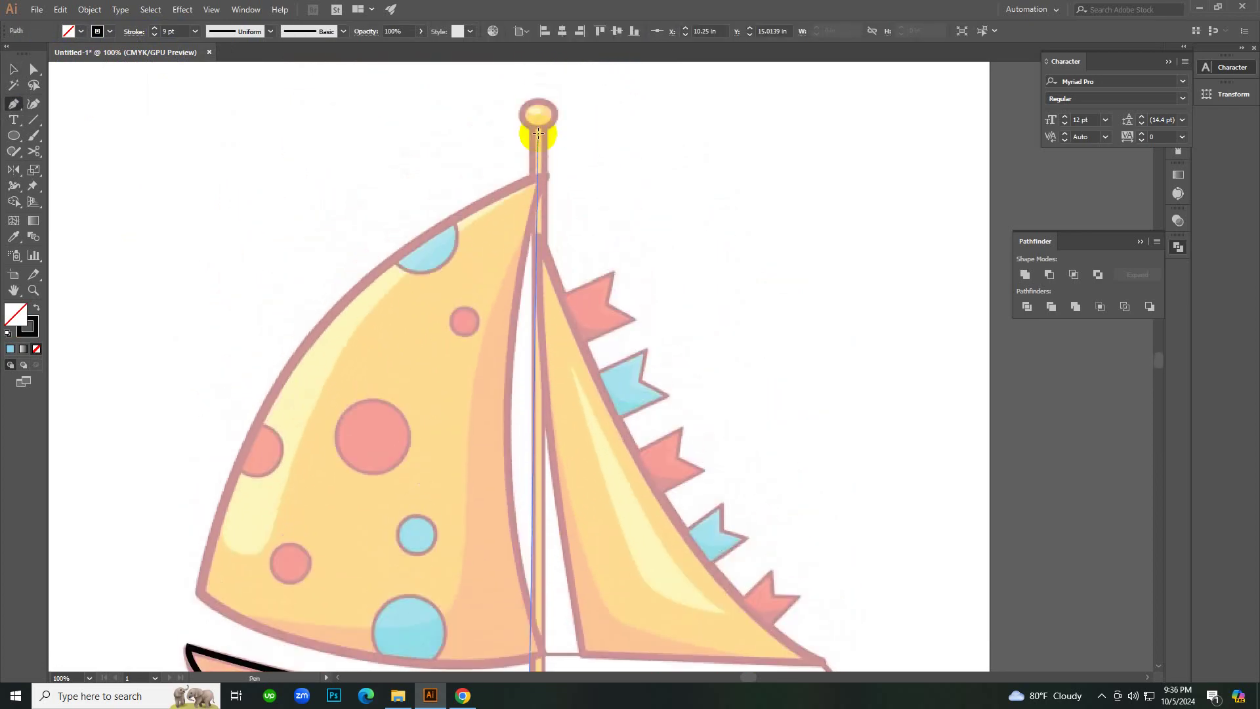
{"action": "scroll", "coordinate": [536, 130], "scroll_direction": "up", "scroll_amount": 1}
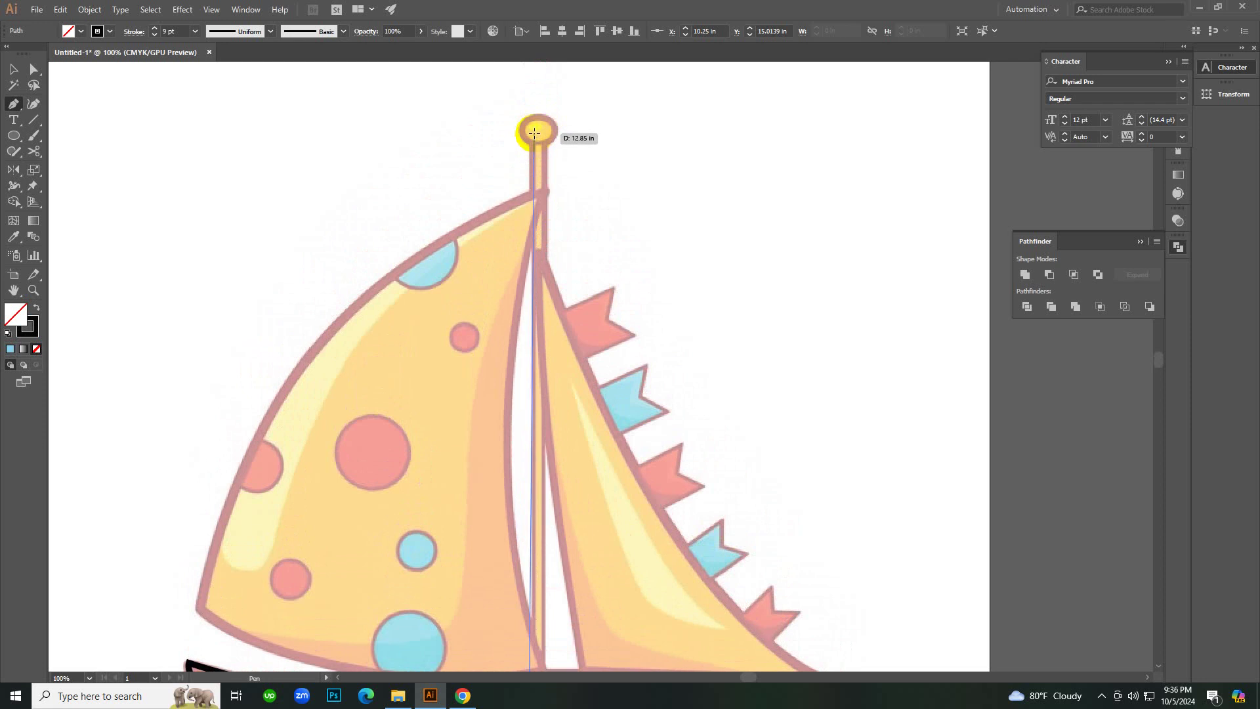
{"action": "left_click", "coordinate": [534, 129]}
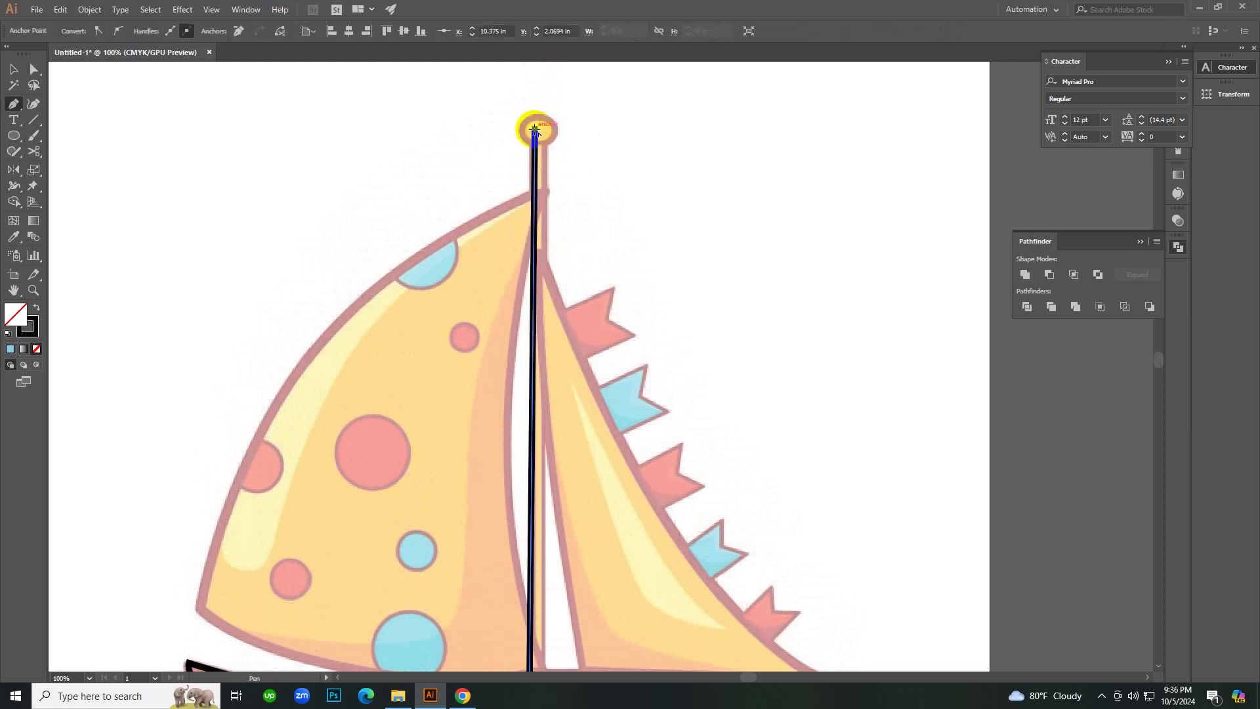
{"action": "key", "text": "v"}
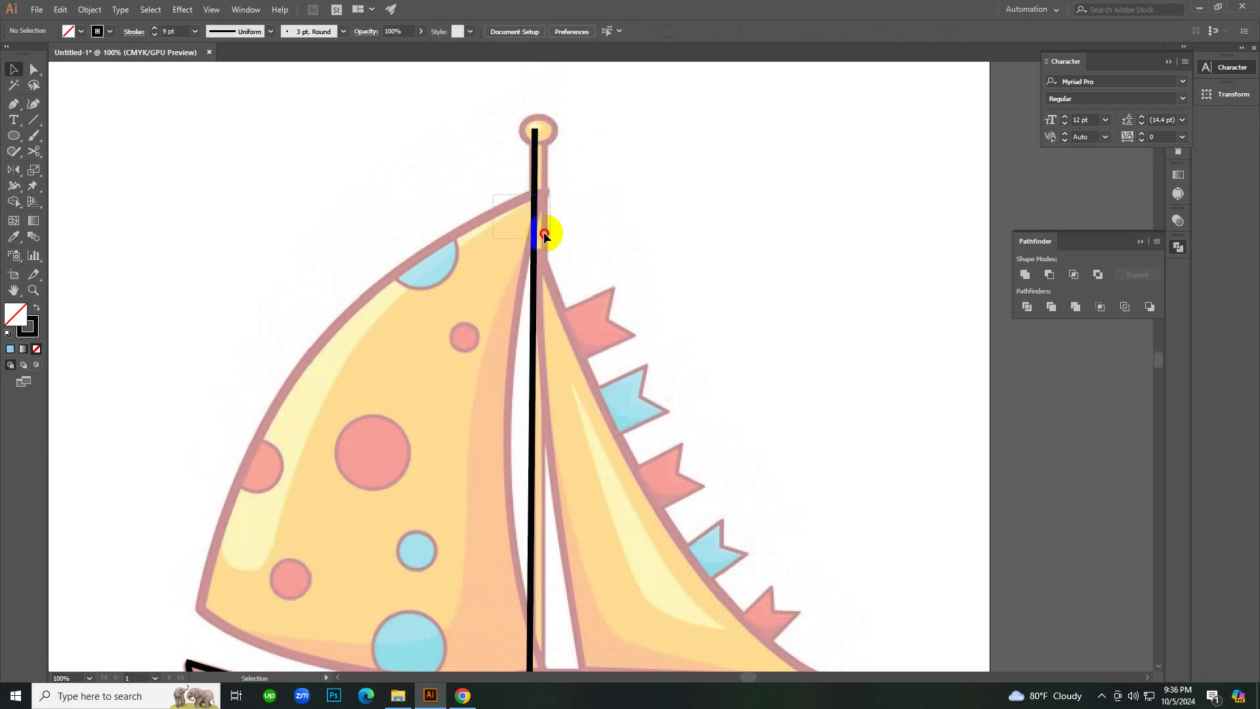
Set the new mast line's stroke weight to 5 pt and deselect it.
{"action": "left_click", "coordinate": [176, 32]}
{"action": "key", "text": "Down"}
{"action": "key", "text": "Down"}
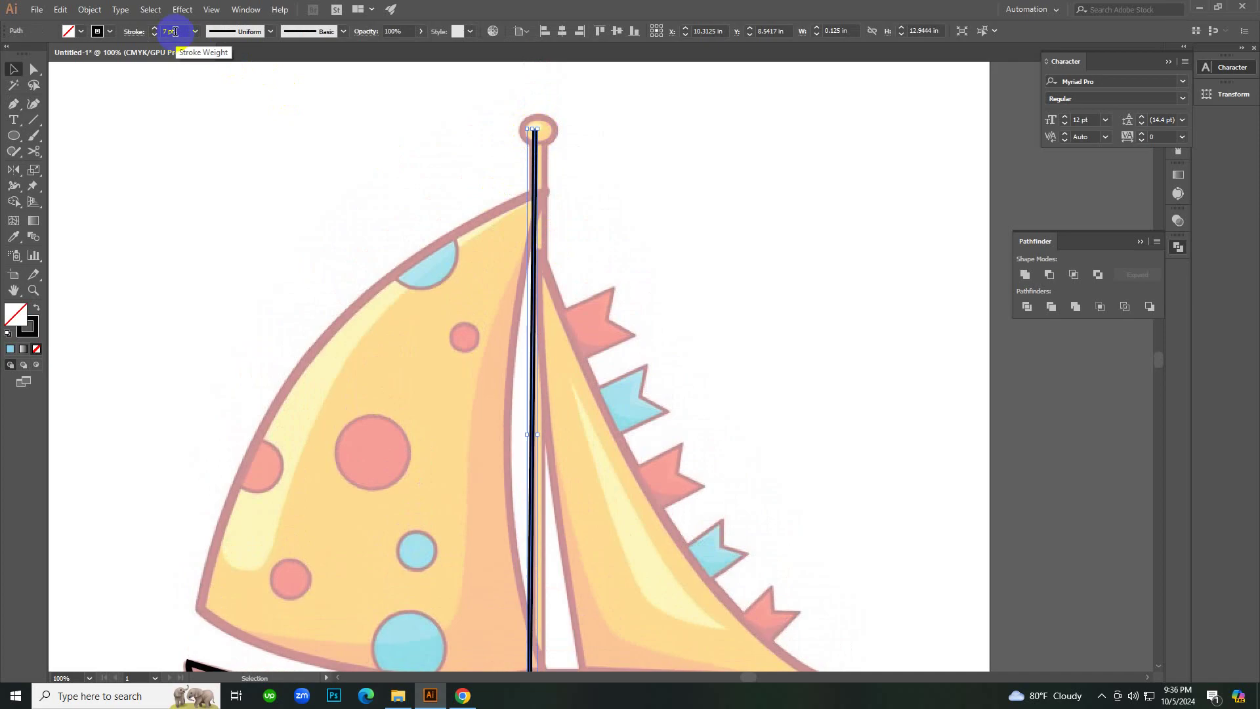
{"action": "key", "text": "Down"}
{"action": "key", "text": "Down"}
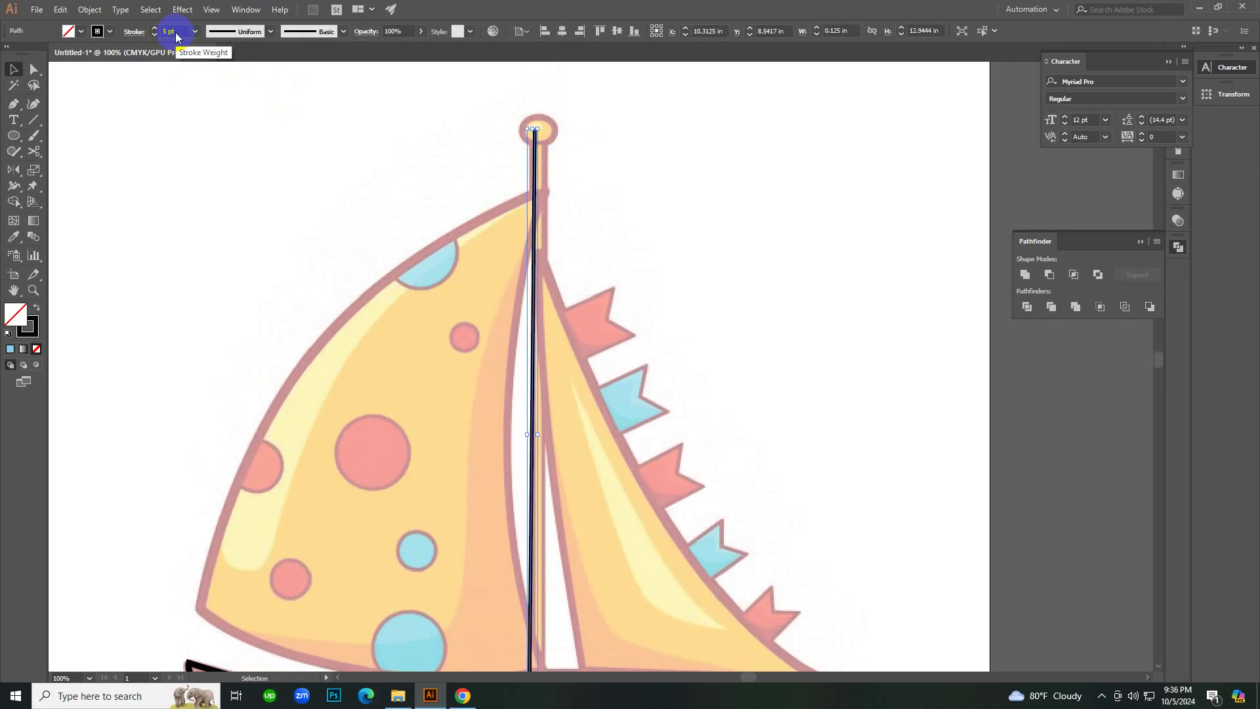
{"action": "left_click", "coordinate": [636, 254]}
{"action": "left_click_drag", "start_coordinate": [636, 255], "coordinate": [475, 278]}
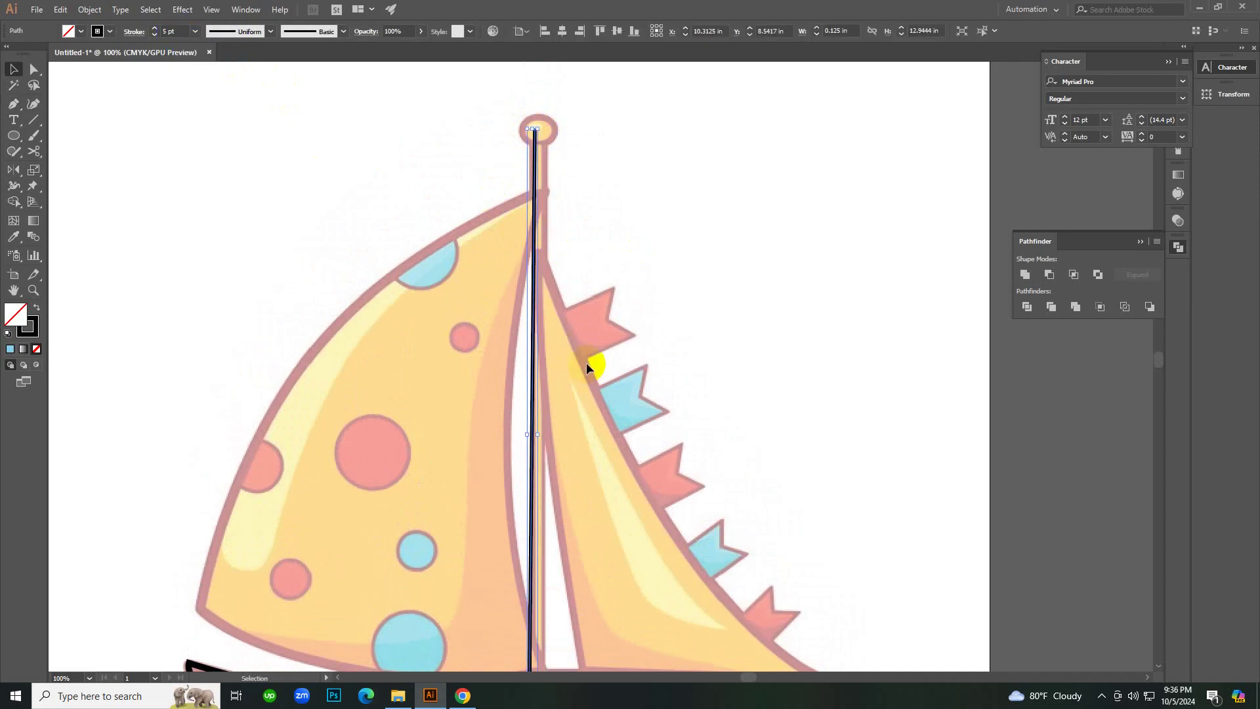
{"action": "left_click", "coordinate": [635, 254]}
Draw a second straight line along the mast's bow-side edge, from the ball down to just below the hull rim.
{"action": "key", "text": "p"}
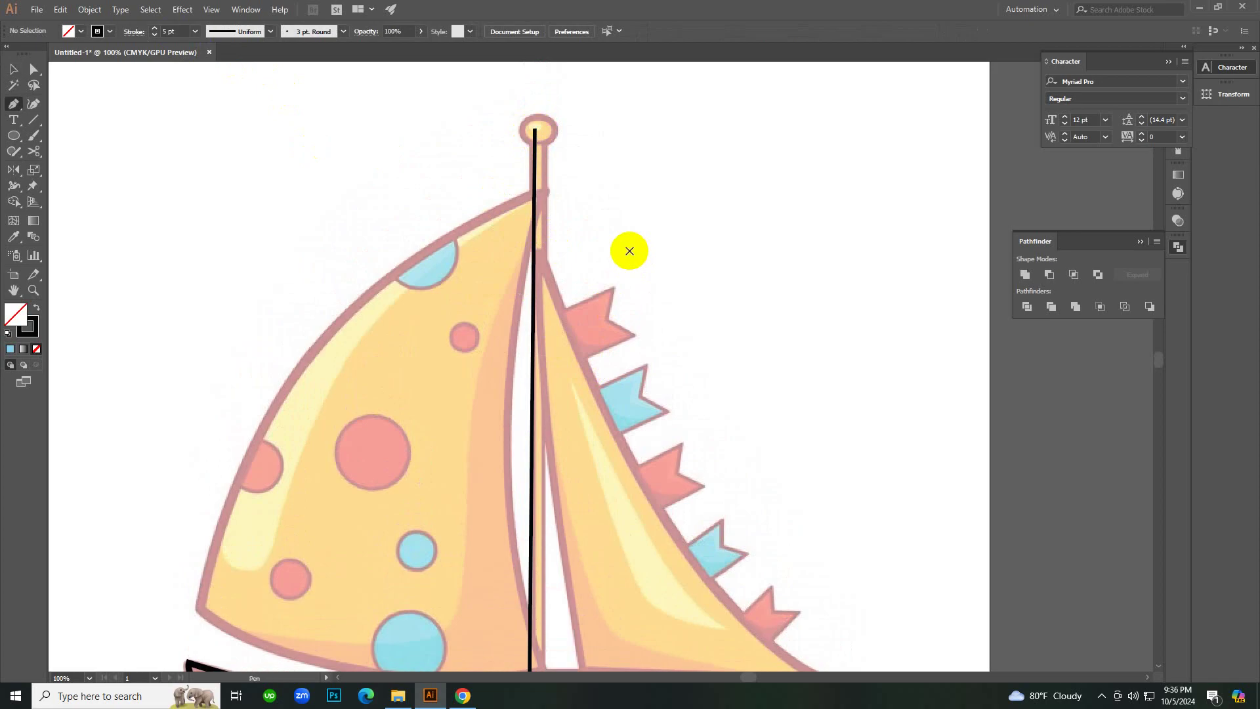
{"action": "left_click", "coordinate": [544, 128]}
{"action": "scroll", "coordinate": [550, 368], "scroll_direction": "down", "scroll_amount": 3}
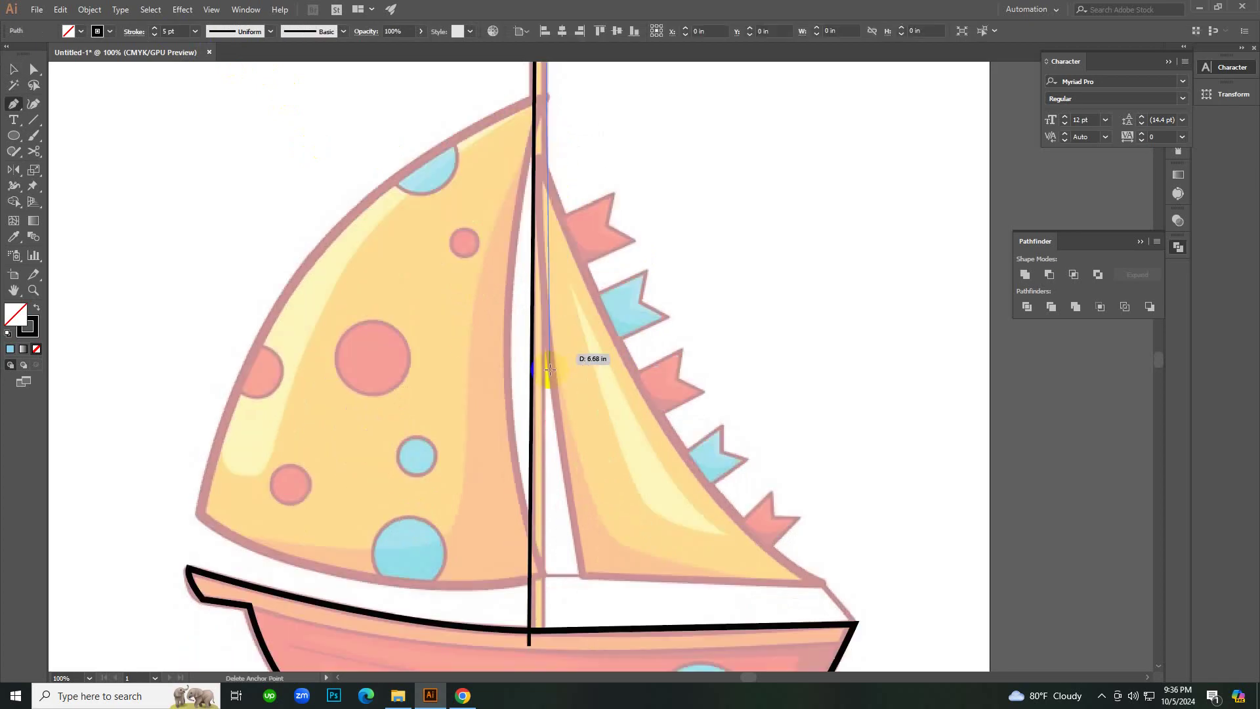
{"action": "scroll", "coordinate": [550, 369], "scroll_direction": "down", "scroll_amount": 5}
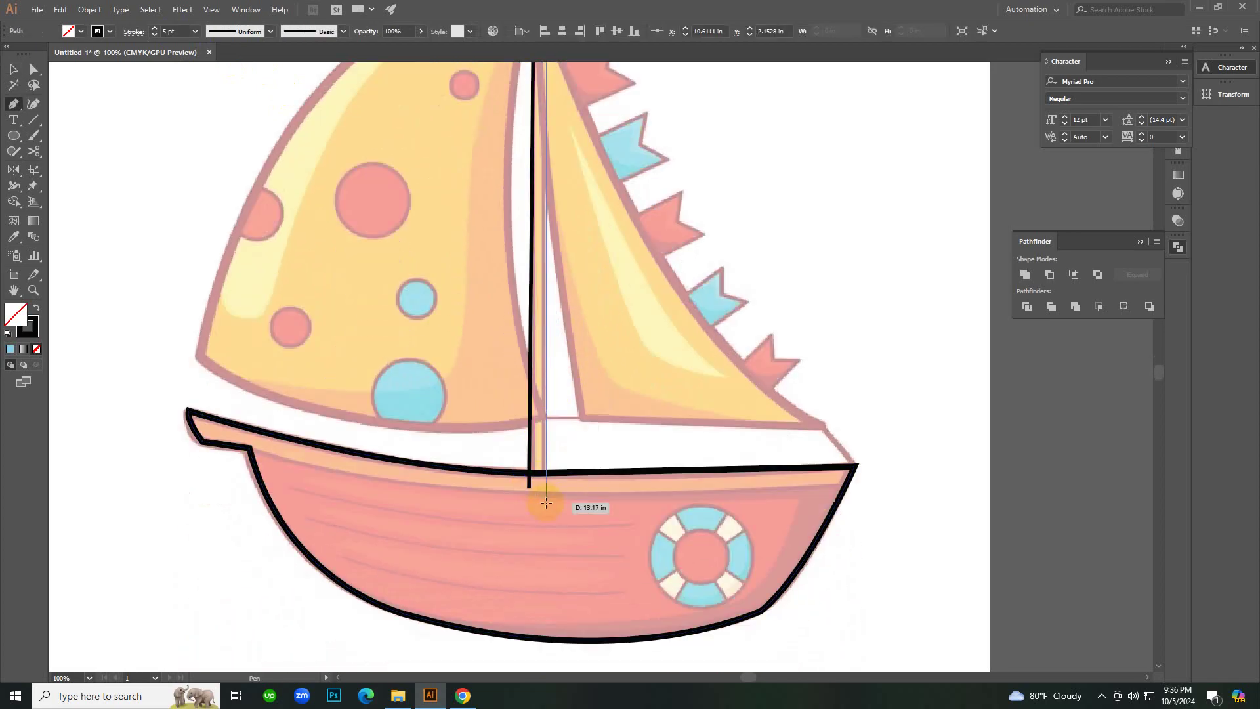
{"action": "left_click", "coordinate": [543, 497]}
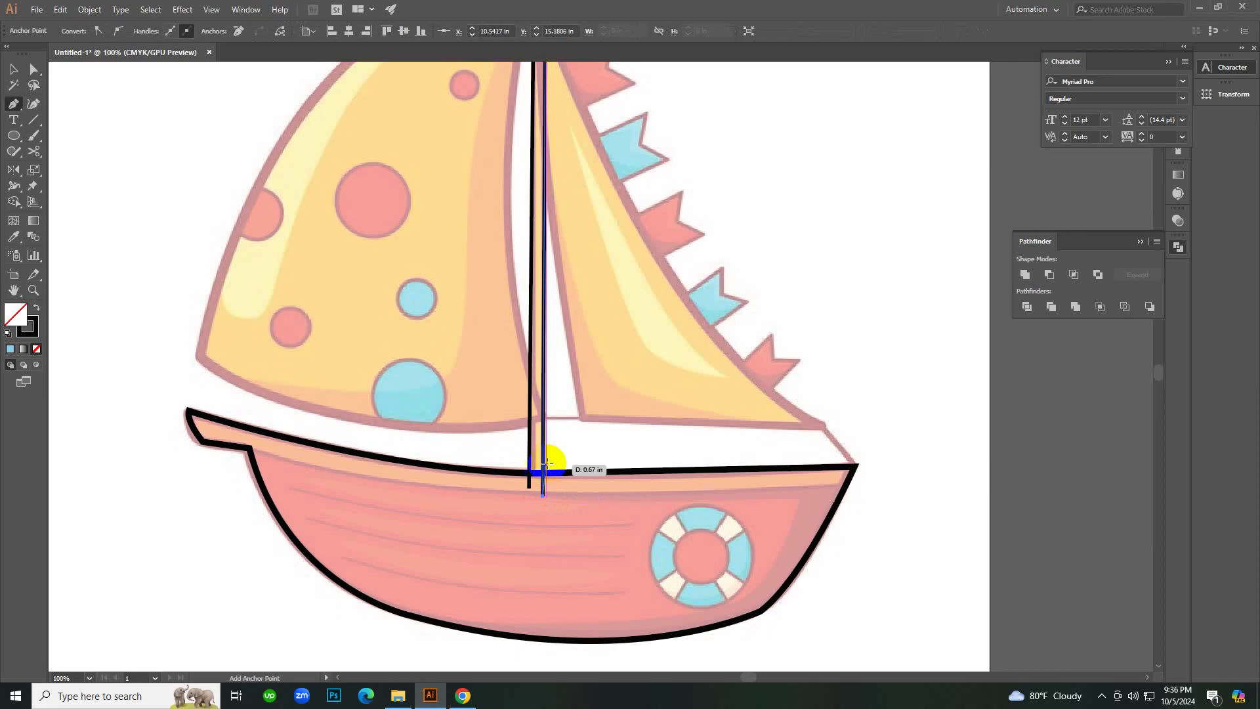
{"action": "key", "text": "v"}
Start tracing the large polka-dot sail from its peak at the mast along the curved outer edge to its lower outer corner.
{"action": "scroll", "coordinate": [600, 408], "scroll_direction": "up", "scroll_amount": 3}
{"action": "scroll", "coordinate": [600, 408], "scroll_direction": "up", "scroll_amount": 1}
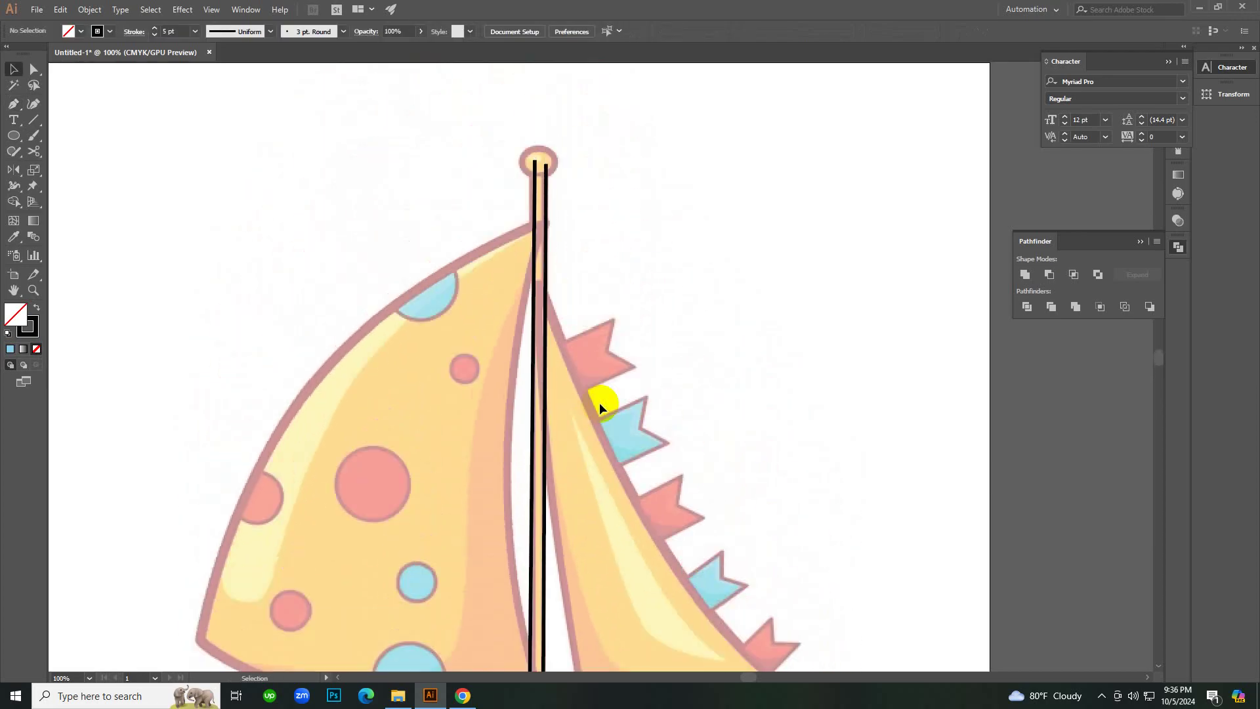
{"action": "left_click", "coordinate": [518, 423], "text": "ctrl"}
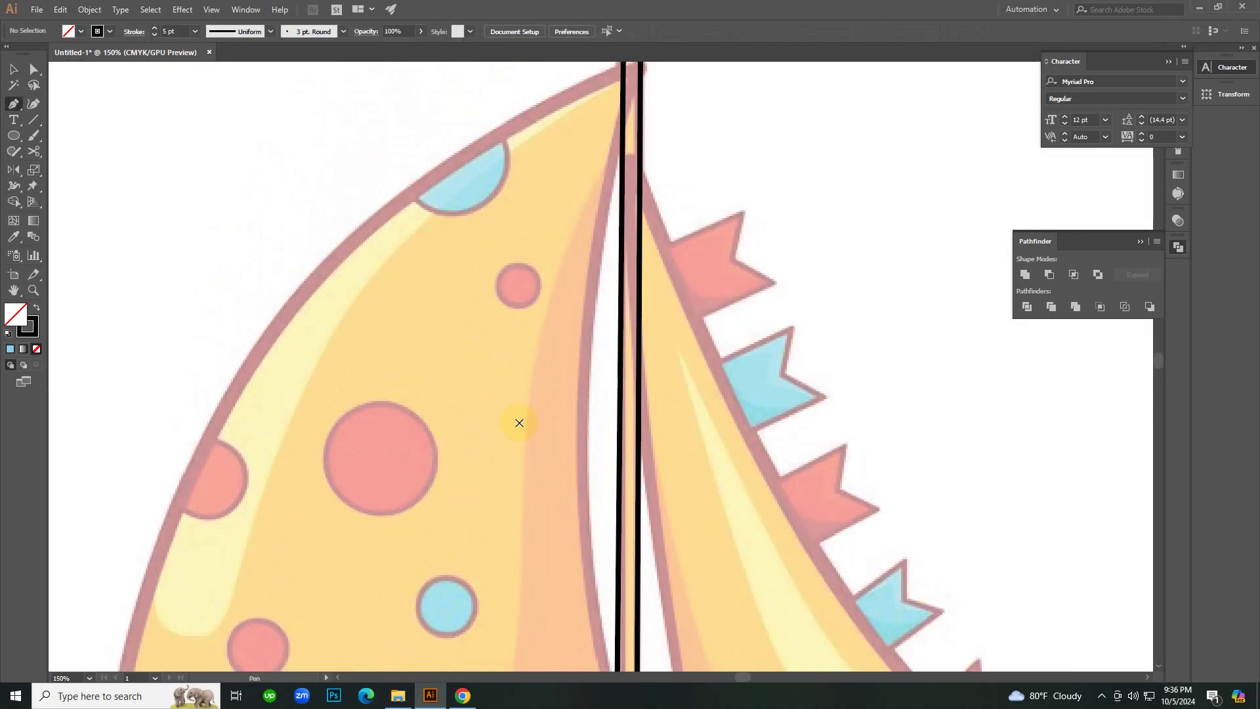
{"action": "scroll", "coordinate": [519, 423], "scroll_direction": "up", "scroll_amount": 2}
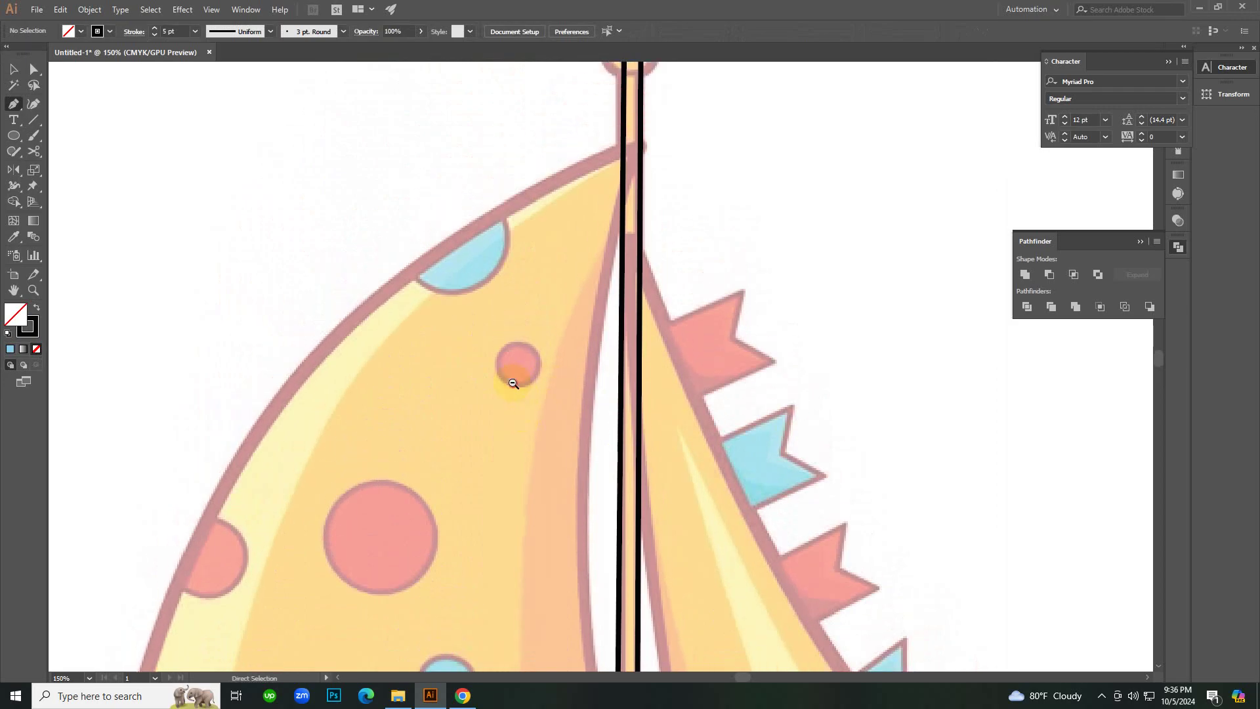
{"action": "left_click", "coordinate": [513, 383]}
{"action": "left_click", "coordinate": [654, 248]}
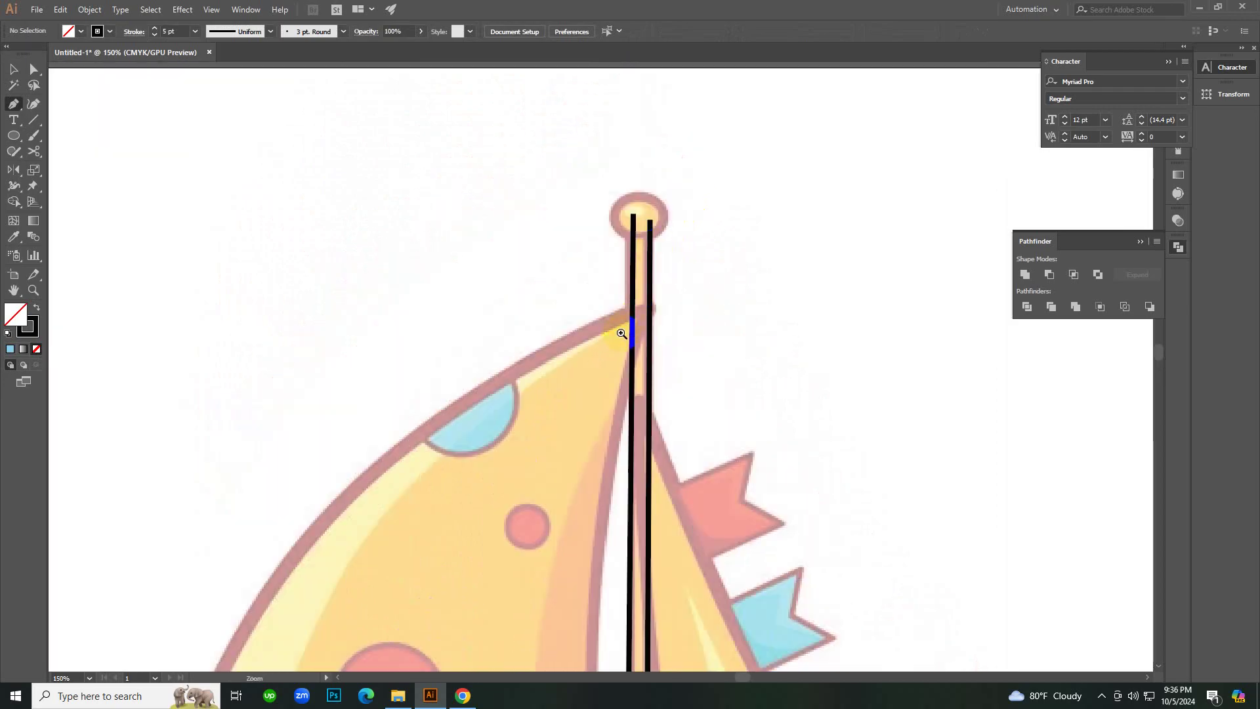
{"action": "left_click", "coordinate": [656, 307]}
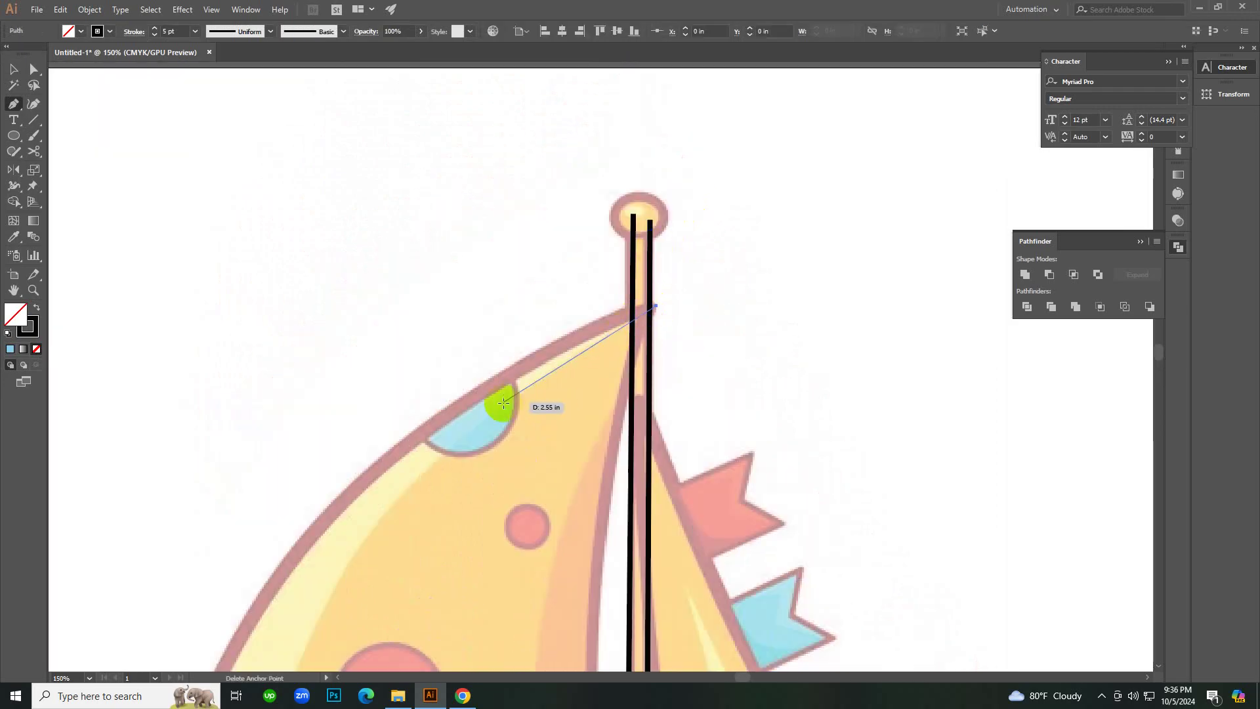
{"action": "key", "text": "ctrl+minus"}
{"action": "key", "text": "ctrl+minus"}
{"action": "key", "text": "ctrl+minus"}
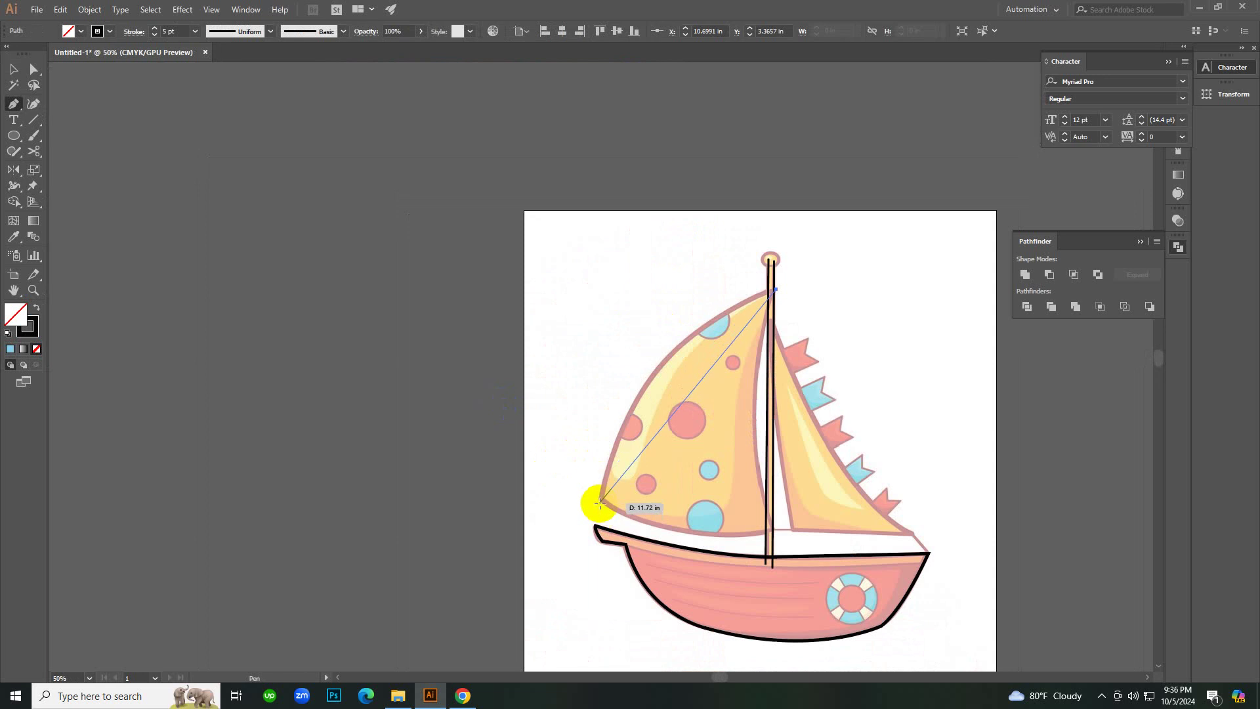
{"action": "left_click_drag", "start_coordinate": [601, 502], "coordinate": [571, 668]}
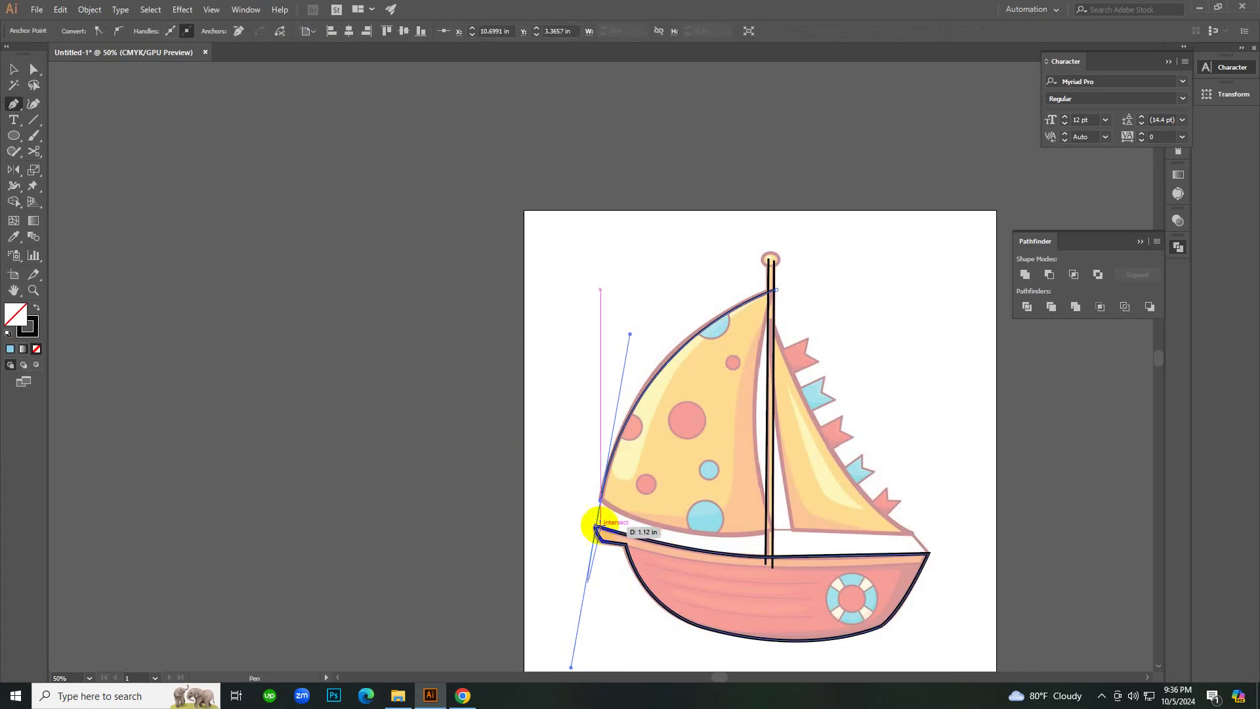
{"action": "left_click", "coordinate": [602, 500]}
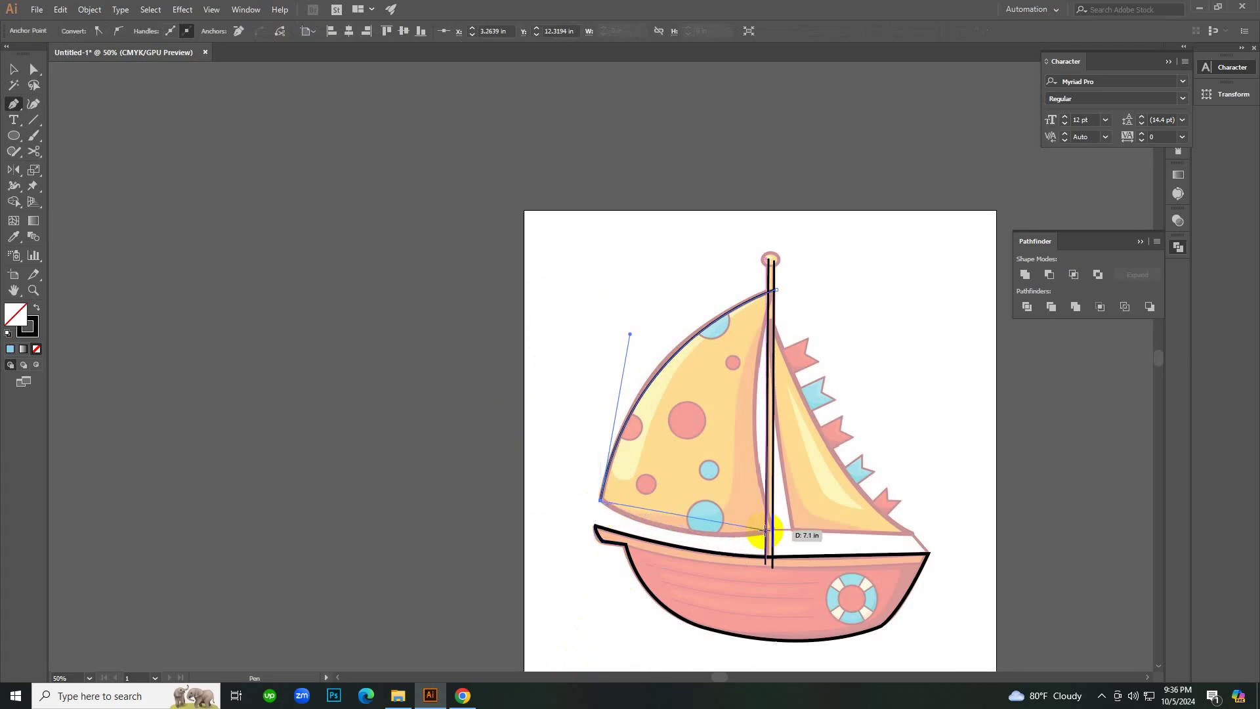
Trace the large sail's curved bottom edge to the mast and its inner edge back up to the peak, then deselect the outline.
{"action": "left_click", "coordinate": [708, 506]}
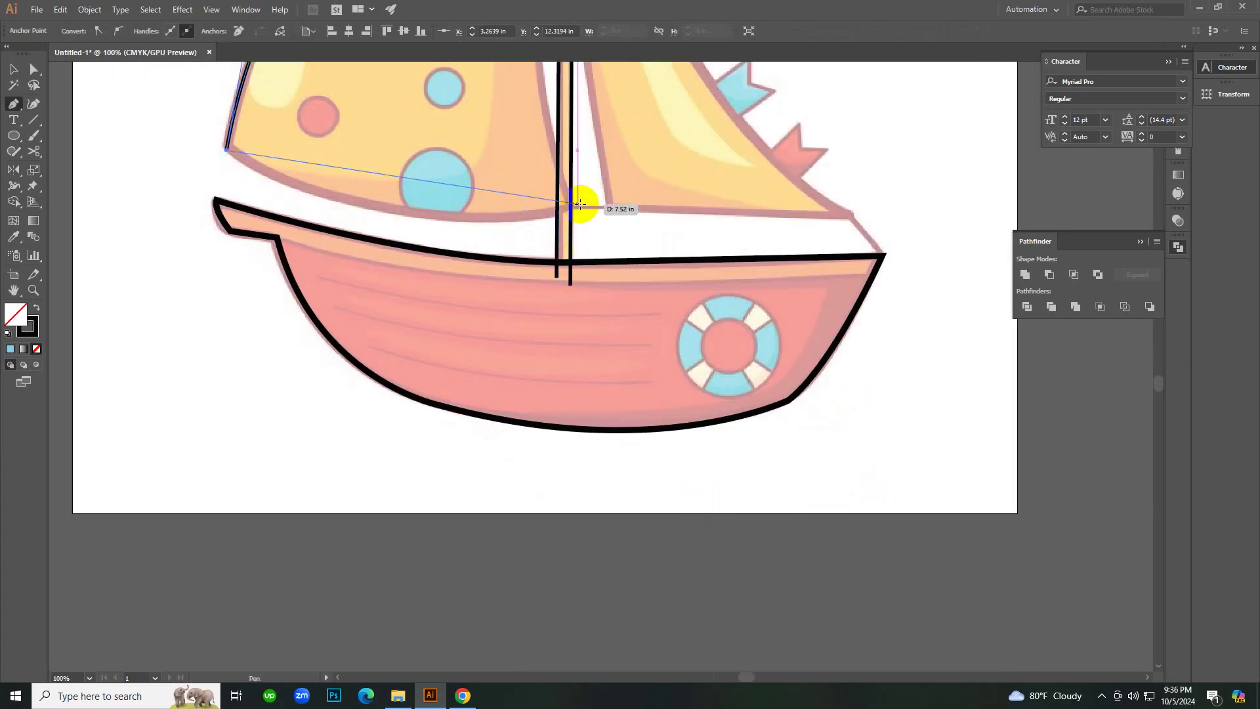
{"action": "left_click_drag", "start_coordinate": [579, 205], "coordinate": [755, 159]}
{"action": "scroll", "coordinate": [655, 198], "scroll_direction": "up", "scroll_amount": 2}
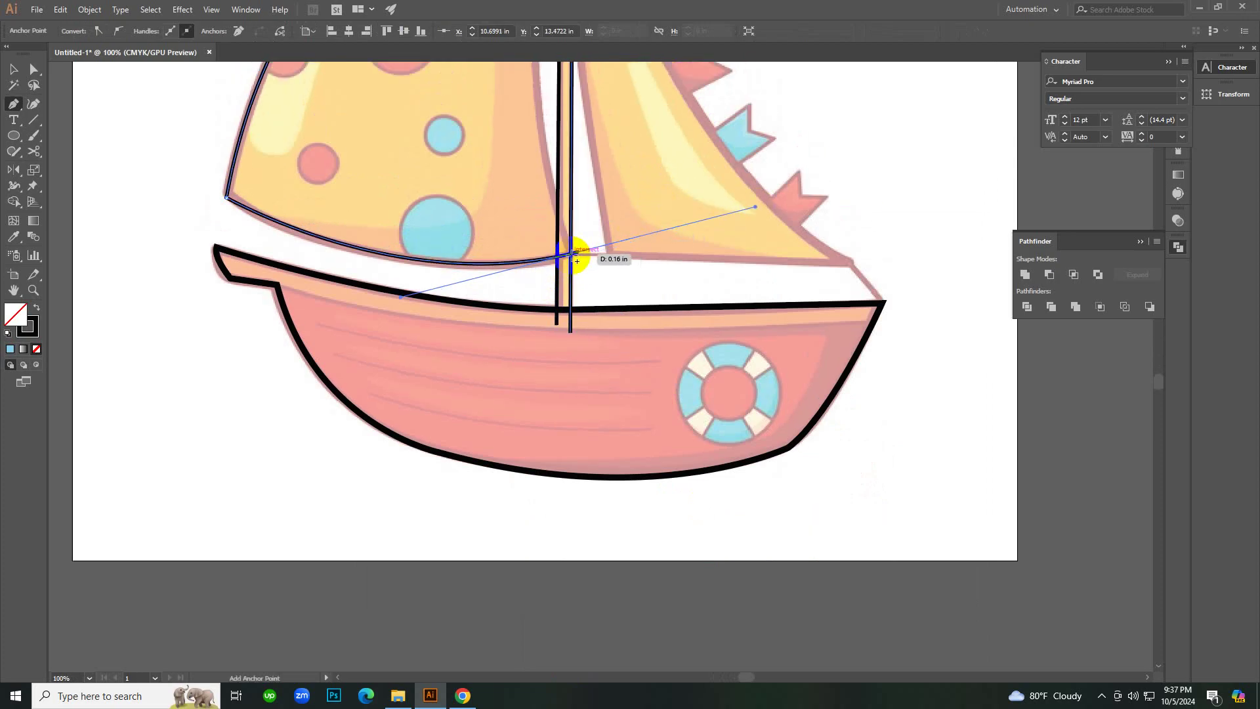
{"action": "scroll", "coordinate": [579, 253], "scroll_direction": "up", "scroll_amount": 20}
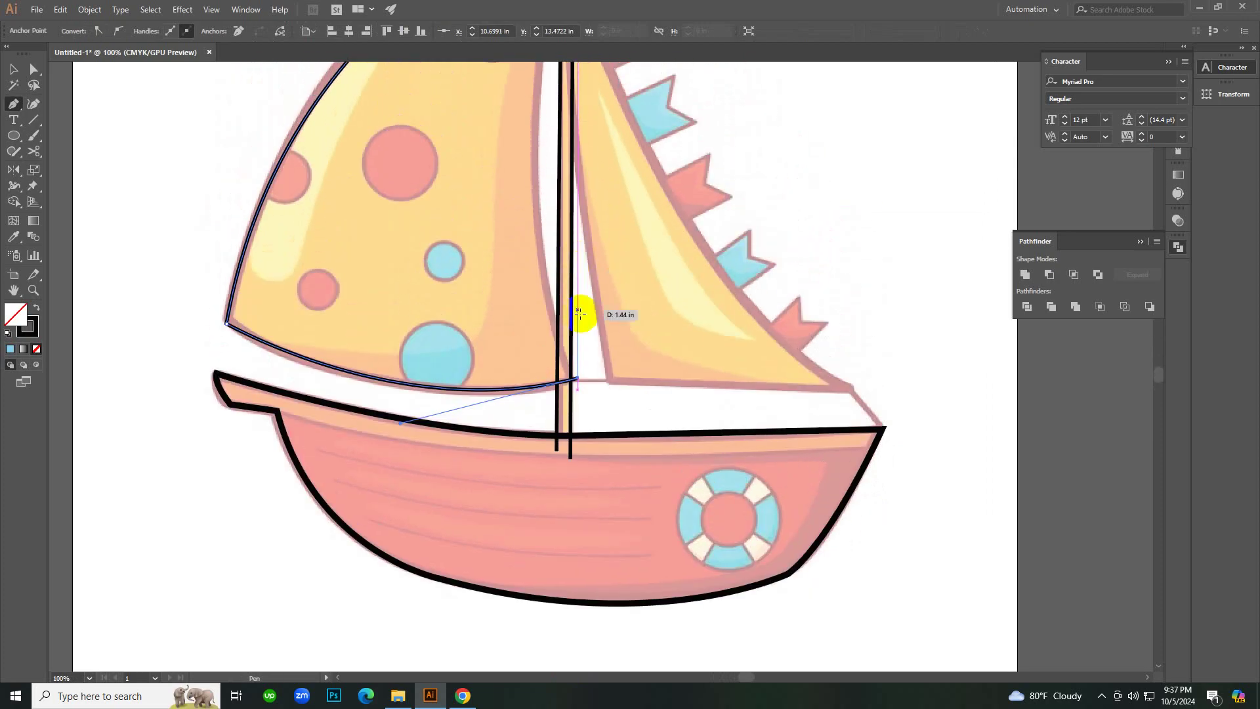
{"action": "scroll", "coordinate": [575, 371], "scroll_direction": "up", "scroll_amount": 2}
{"action": "left_click_drag", "start_coordinate": [575, 371], "coordinate": [660, 153]}
{"action": "scroll", "coordinate": [664, 81], "scroll_direction": "up", "scroll_amount": 3}
{"action": "scroll", "coordinate": [678, 68], "scroll_direction": "up", "scroll_amount": 3}
{"action": "scroll", "coordinate": [582, 478], "scroll_direction": "down", "scroll_amount": 3}
{"action": "key", "text": "v"}
{"action": "left_click", "coordinate": [699, 295]}
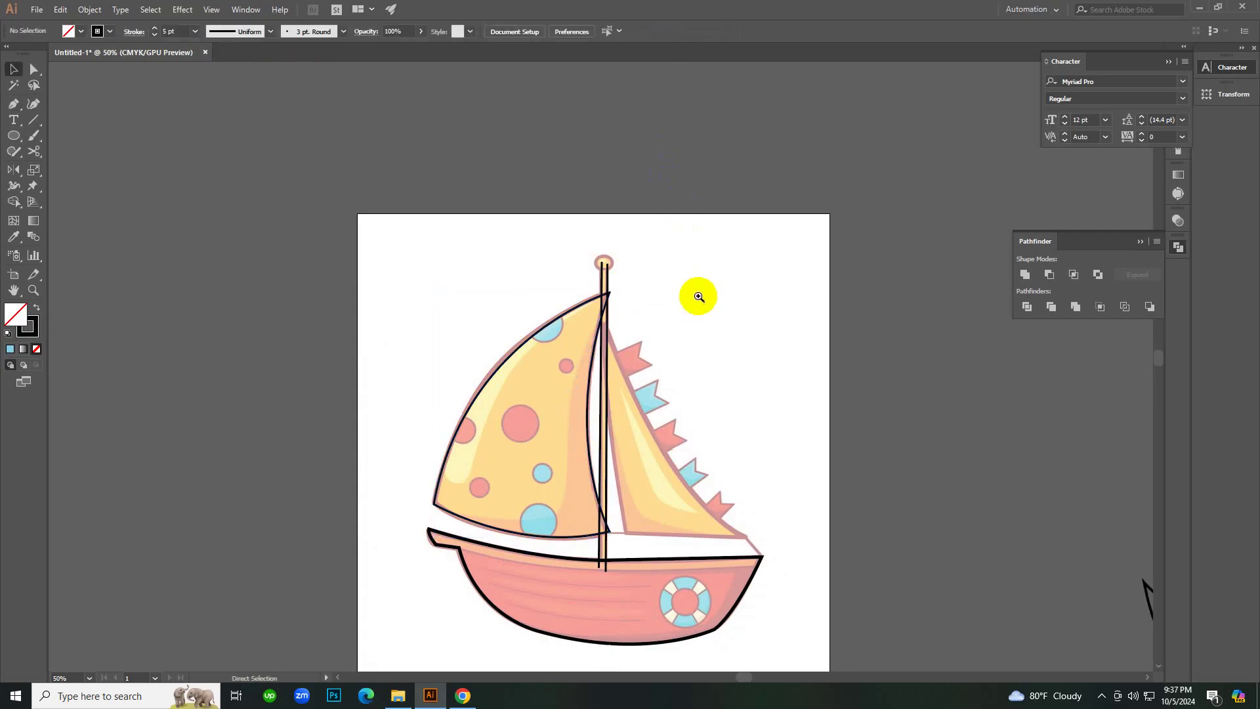
Start tracing the small sail from its top at the mast along the curved flag-lined edge to the corner near the bow.
{"action": "key", "text": "ctrl+space"}
{"action": "left_click", "coordinate": [556, 413], "text": "ctrl"}
{"action": "left_click", "coordinate": [644, 357], "text": "ctrl"}
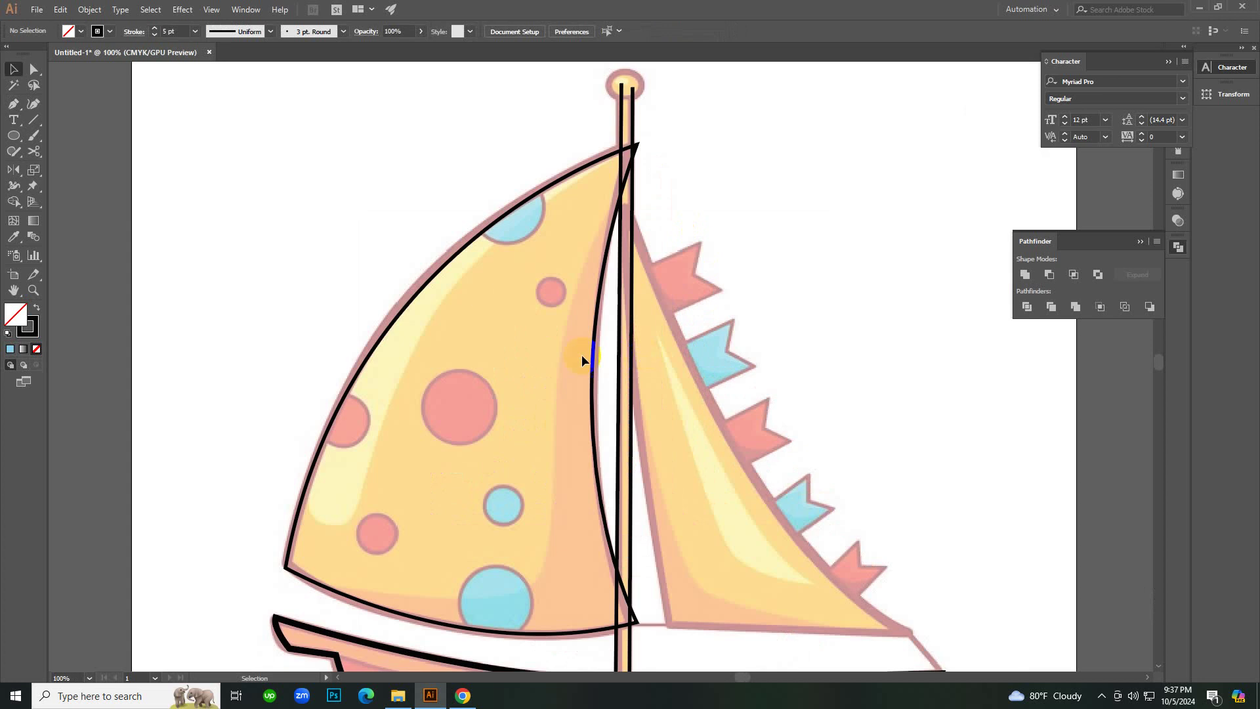
{"action": "key", "text": "p"}
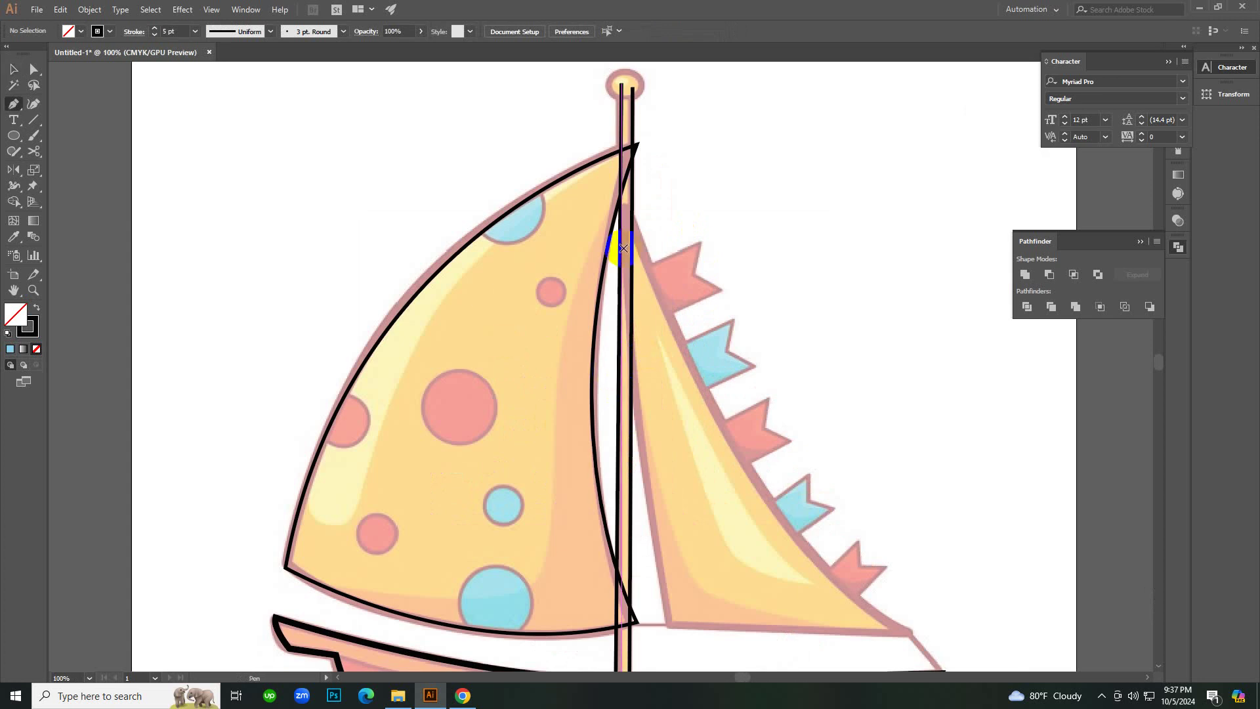
{"action": "left_click", "coordinate": [624, 203]}
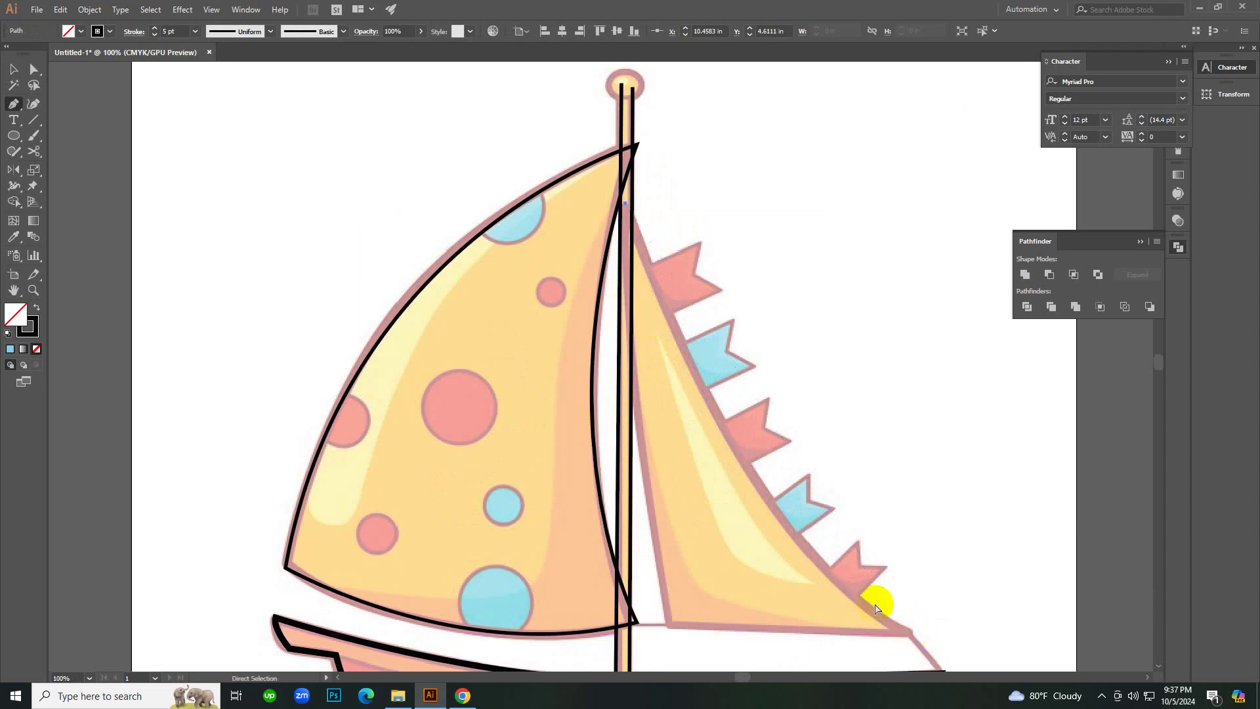
{"action": "key", "text": "ctrl+minus"}
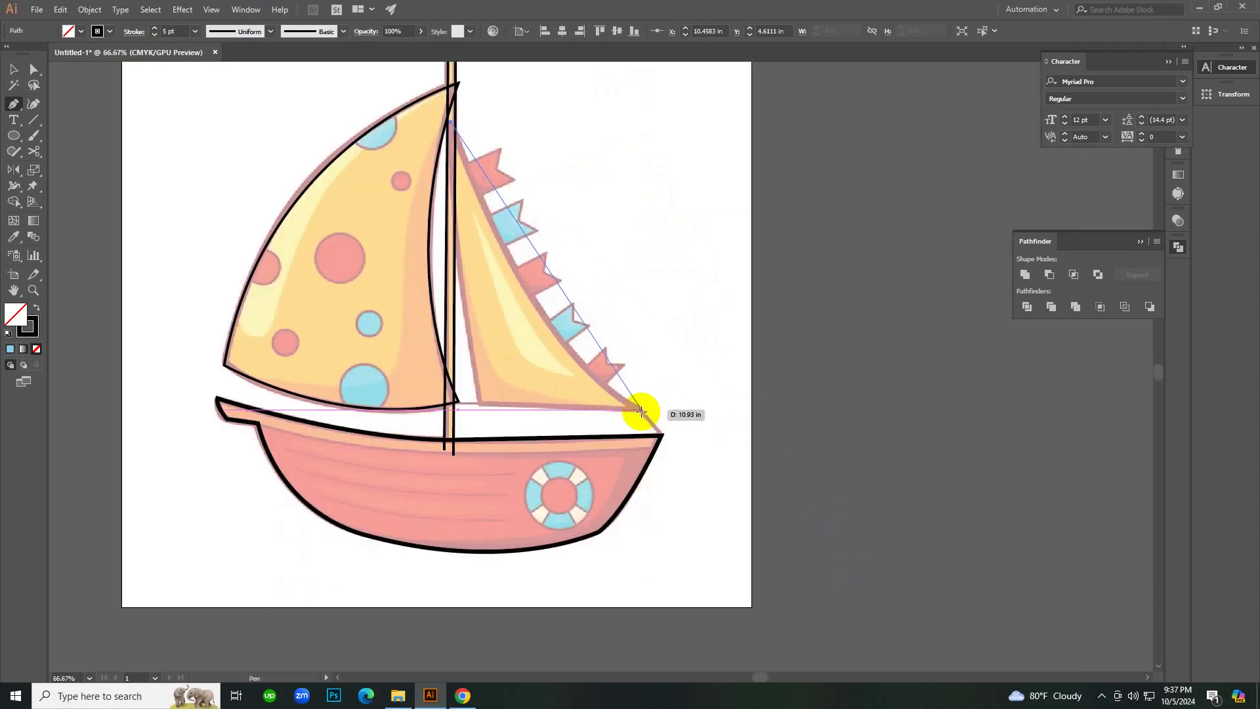
{"action": "left_click_drag", "start_coordinate": [643, 411], "coordinate": [753, 460]}
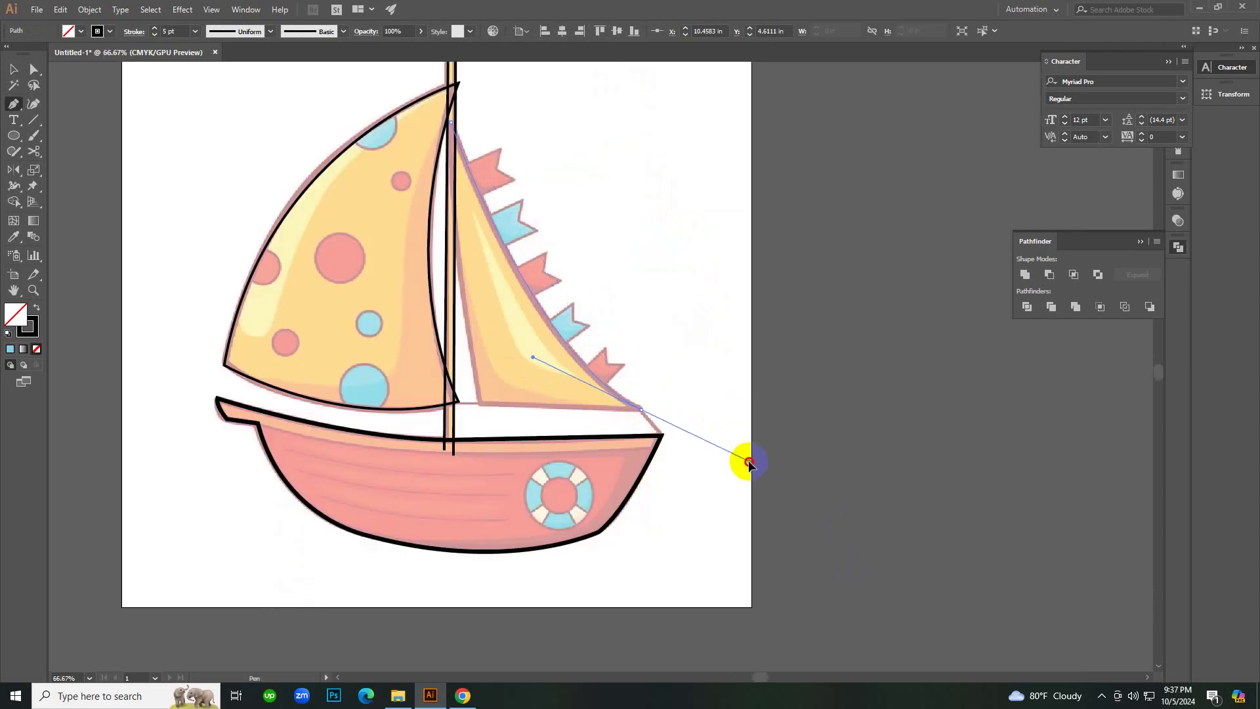
{"action": "left_click", "coordinate": [641, 411]}
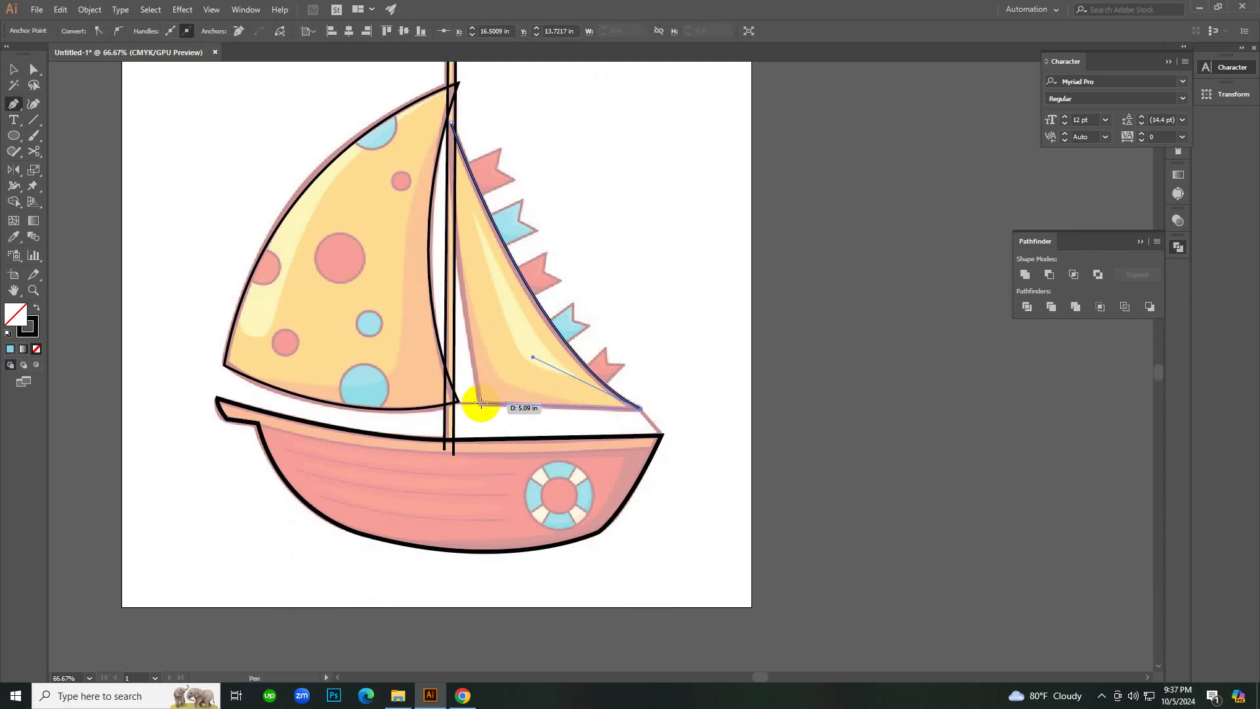
Trace the small sail's straight bottom edge and its inner edge up to the mast, then deselect the path.
{"action": "left_click", "coordinate": [480, 403]}
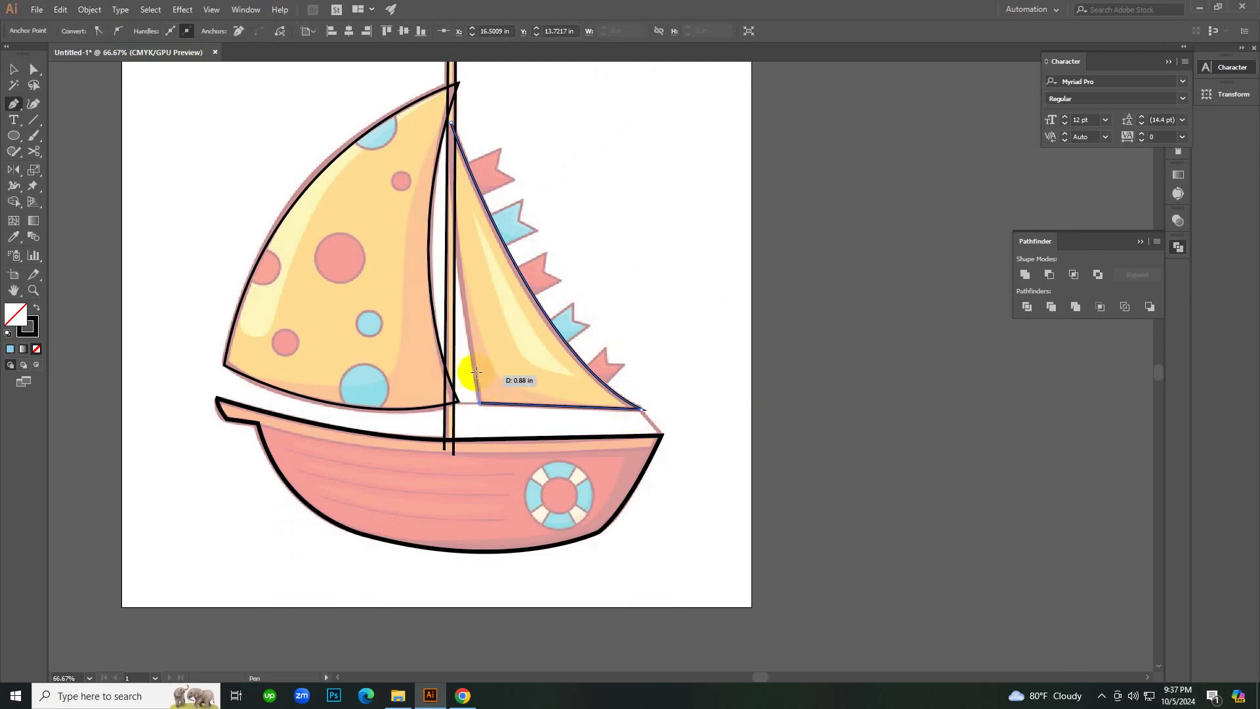
{"action": "left_click", "coordinate": [446, 178]}
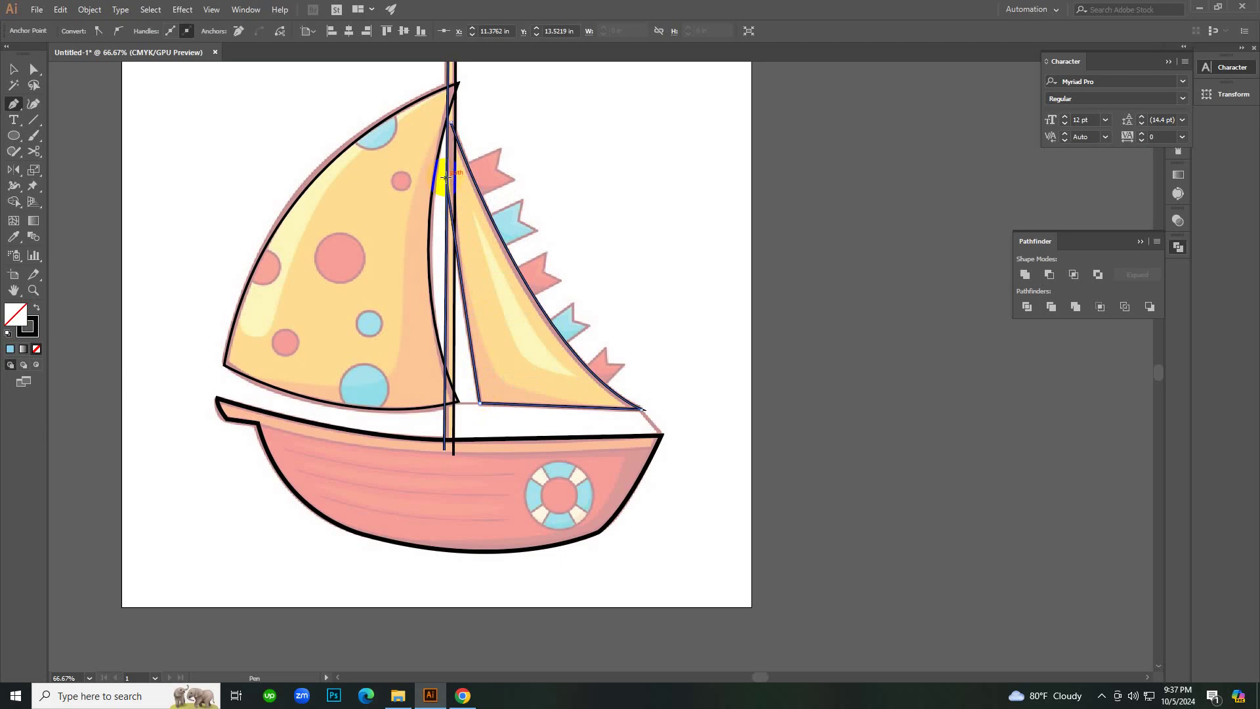
{"action": "key", "text": "v"}
{"action": "left_click", "coordinate": [816, 407]}
Draw a short, slightly curved rope across the mast between the two sails' lower corners and set its stroke to 3 pt.
{"action": "left_click_drag", "start_coordinate": [533, 343], "coordinate": [593, 445]}
{"action": "key", "text": "p"}
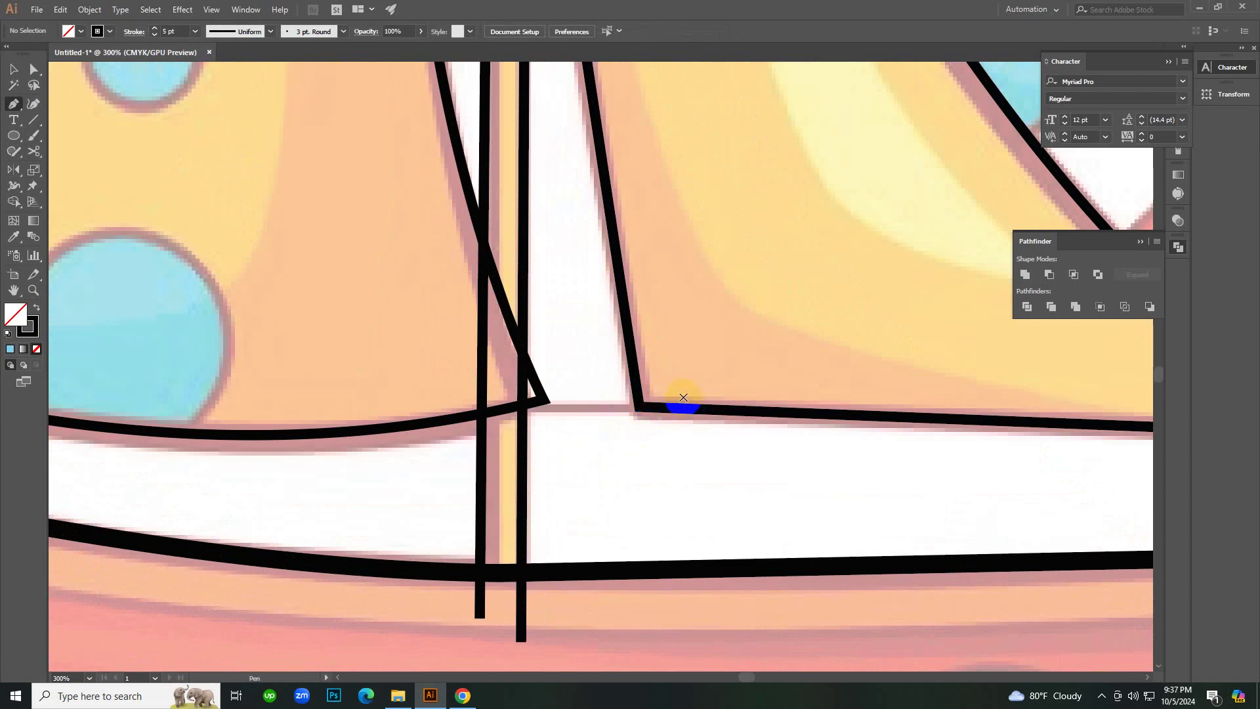
{"action": "left_click", "coordinate": [683, 397]}
{"action": "mouse_move", "coordinate": [522, 405]}
{"action": "left_mouse_down"}
{"action": "mouse_move", "coordinate": [439, 371]}
{"action": "mouse_move", "coordinate": [451, 368]}
{"action": "left_mouse_up"}
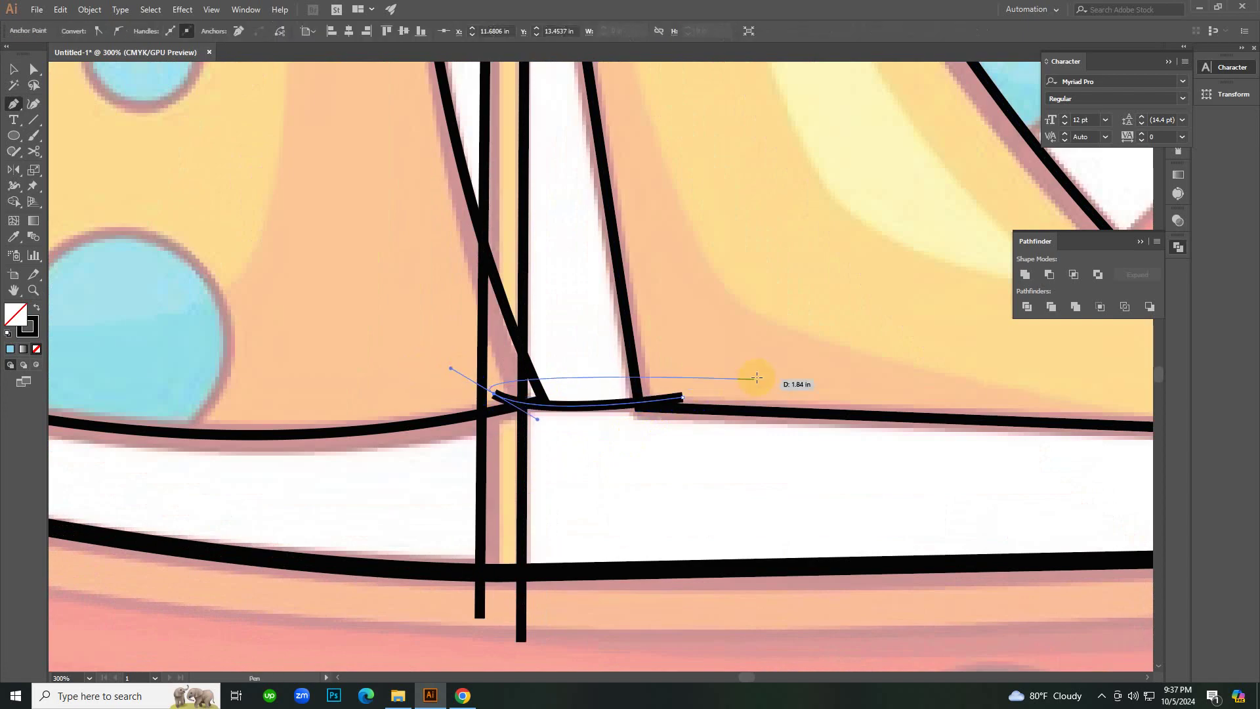
{"action": "key", "text": "v"}
{"action": "left_click", "coordinate": [757, 376]}
{"action": "left_click", "coordinate": [663, 401]}
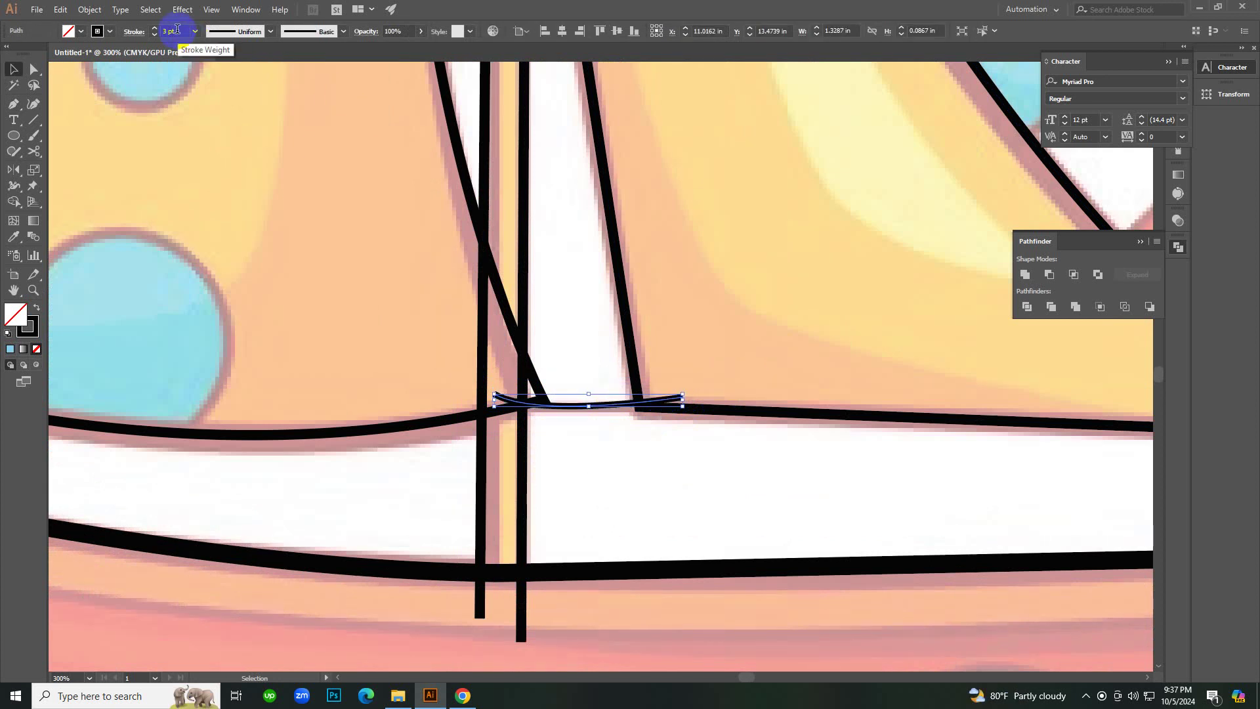
{"action": "left_click", "coordinate": [554, 303]}
Draw a straight rope line from the small sail's outer lower corner to just past the bow tip and deselect it.
{"action": "left_click", "coordinate": [463, 339], "text": "ctrl+alt"}
{"action": "left_click", "coordinate": [463, 339], "text": "ctrl+alt"}
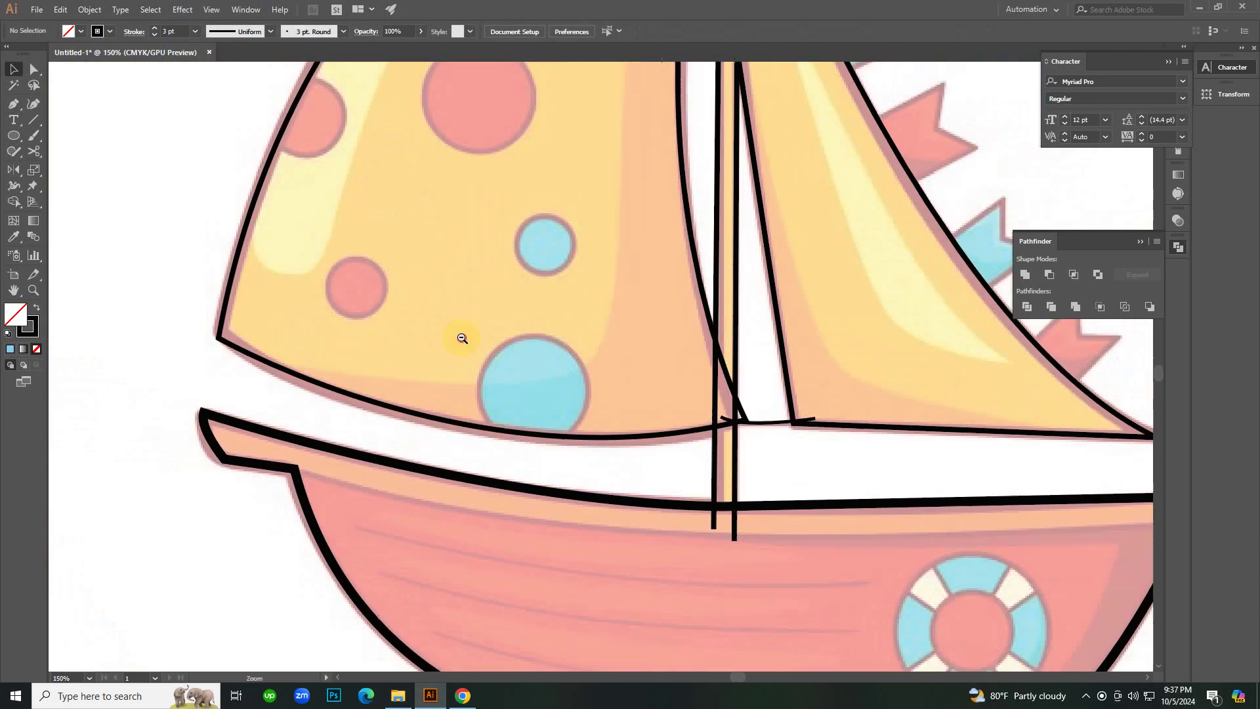
{"action": "left_click", "coordinate": [462, 338], "text": "ctrl+alt"}
{"action": "left_click", "coordinate": [577, 394], "text": "ctrl+alt"}
{"action": "left_click", "coordinate": [578, 394], "text": "ctrl+alt"}
{"action": "left_click", "coordinate": [604, 354]}
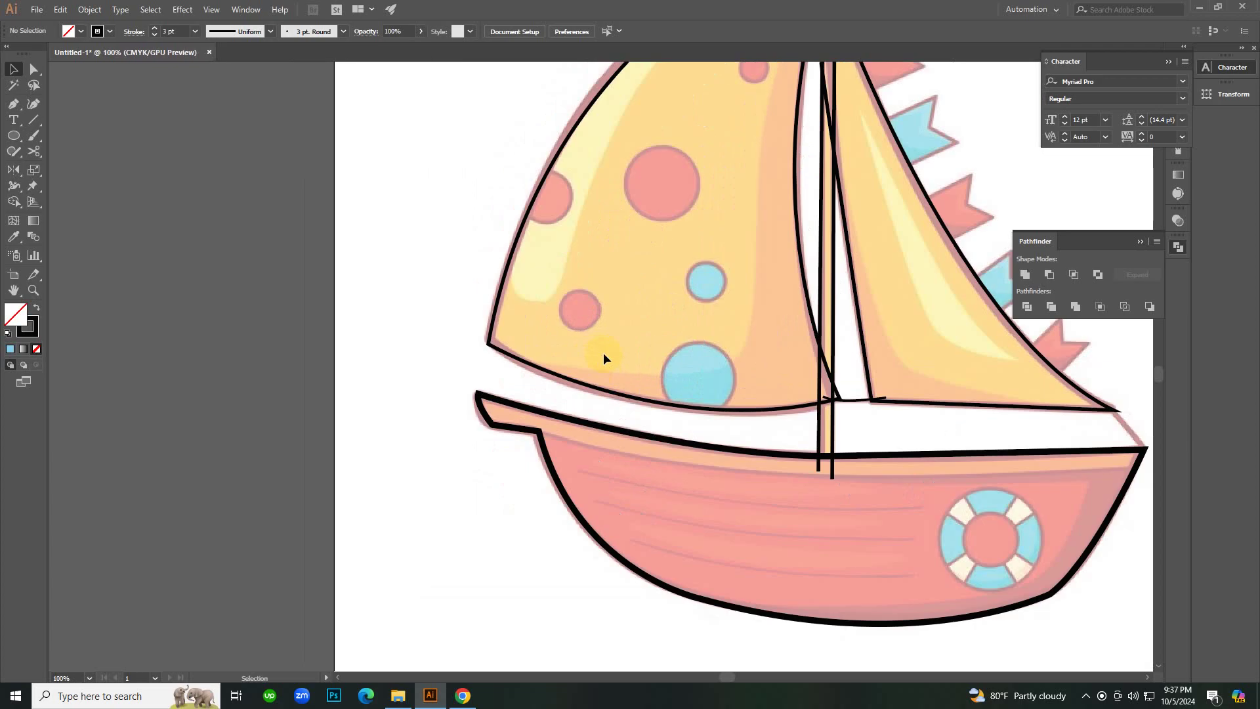
{"action": "left_click_drag", "start_coordinate": [954, 396], "coordinate": [632, 378]}
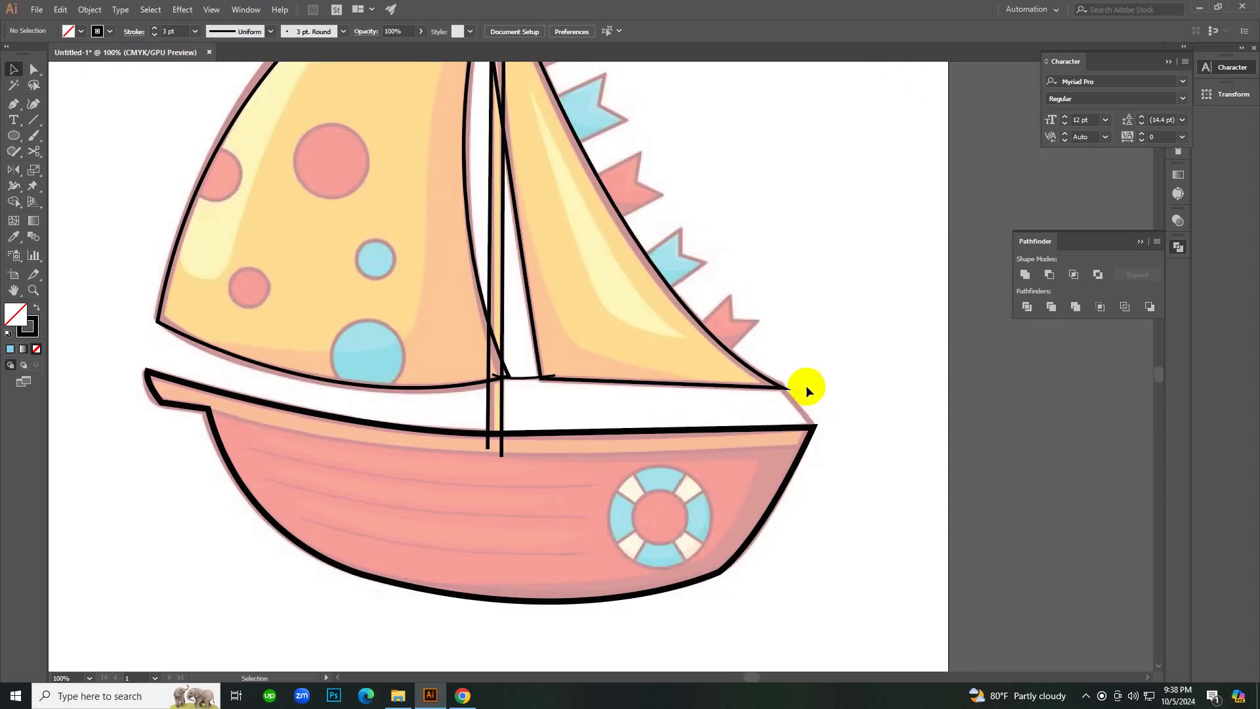
{"action": "key", "text": "p"}
{"action": "left_click", "coordinate": [760, 380]}
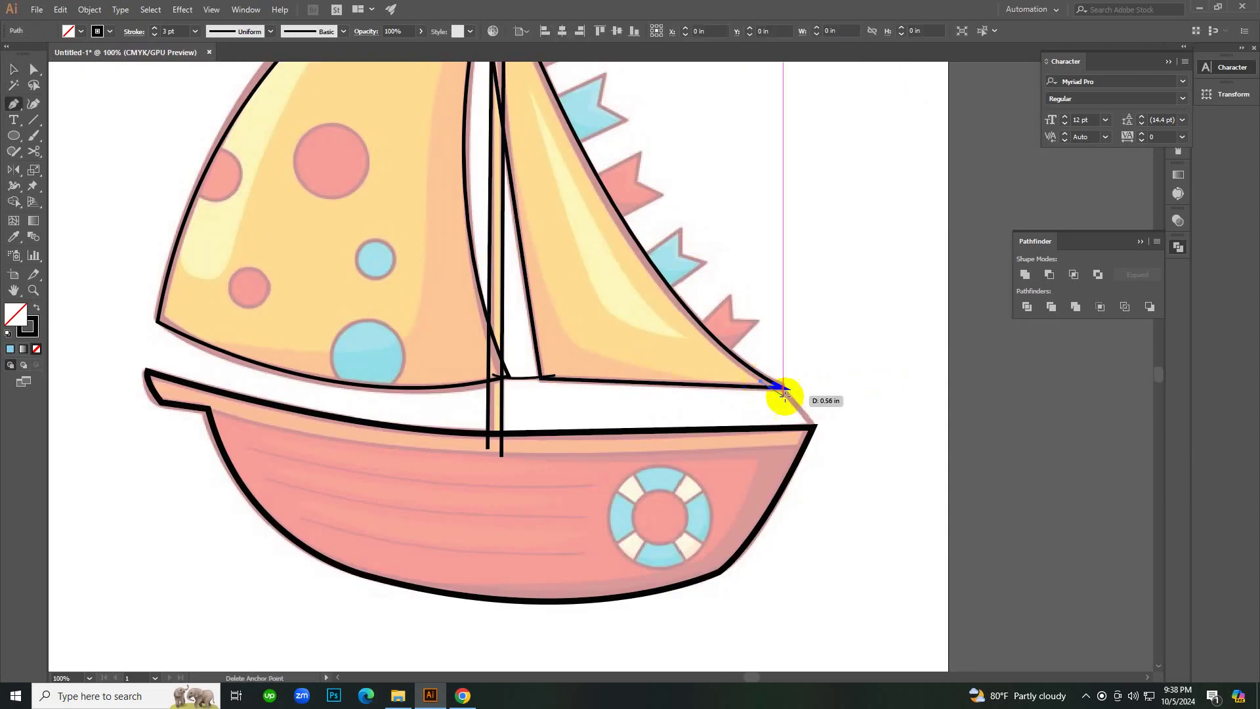
{"action": "left_click", "coordinate": [815, 429]}
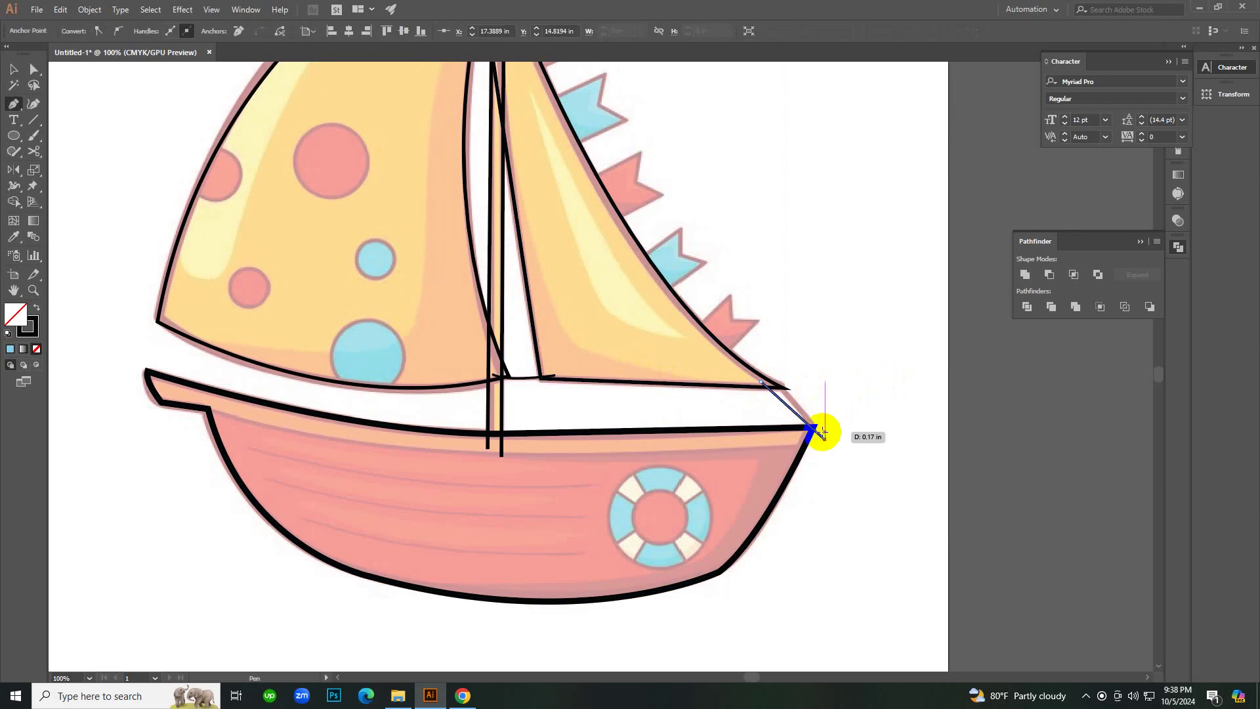
{"action": "key", "text": "b"}
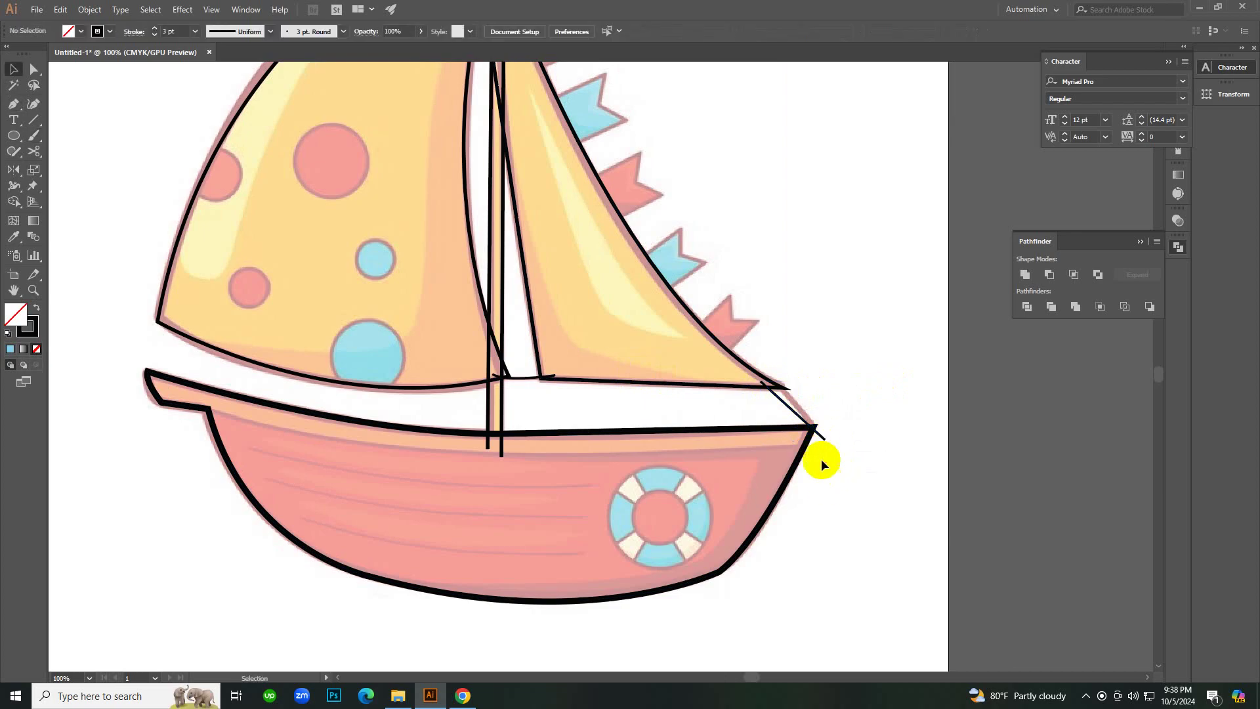
Set the stroke weight of the bow rope line to 8 pt and deselect it.
{"action": "key", "text": "v"}
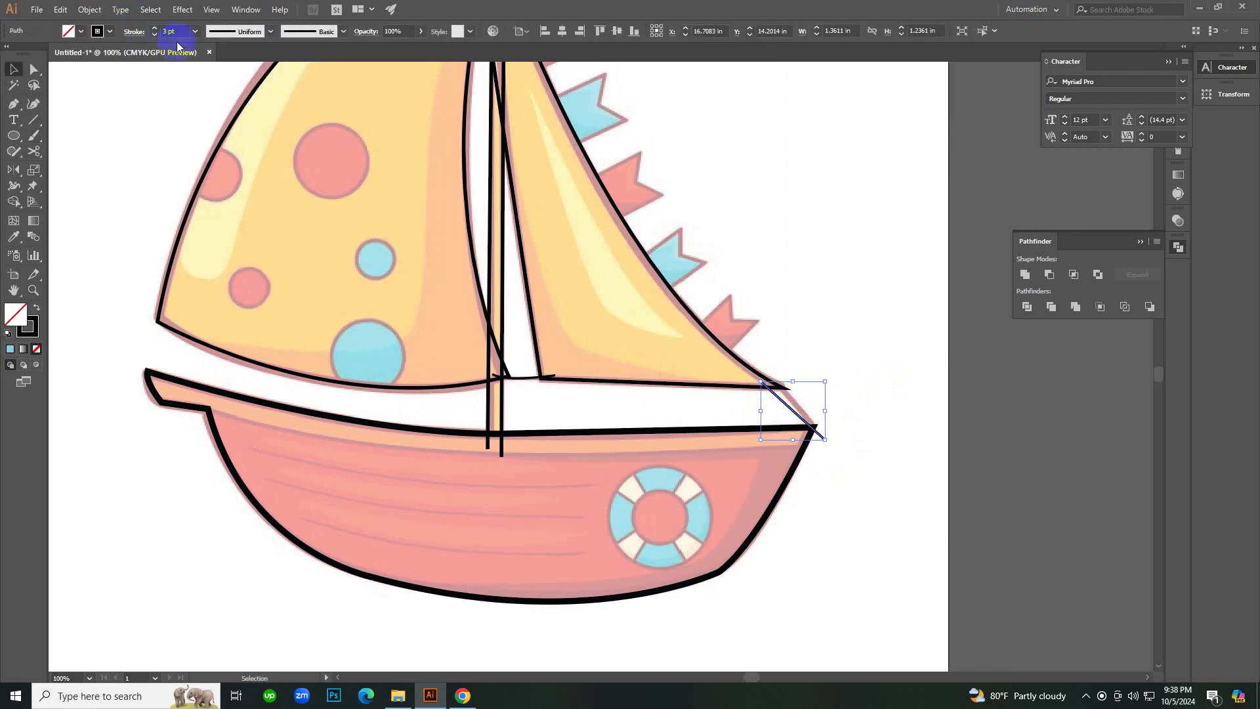
{"action": "scroll", "coordinate": [175, 29], "scroll_direction": "up", "scroll_amount": 2}
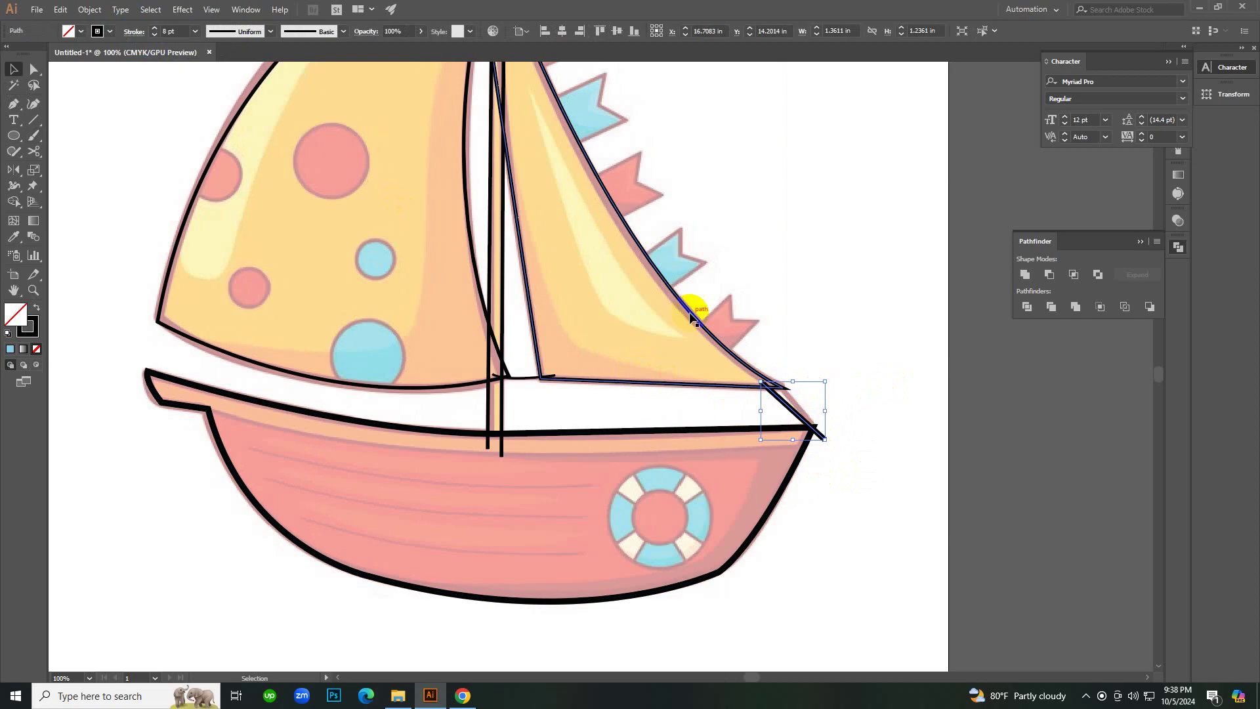
{"action": "left_click", "coordinate": [838, 241]}
Draw a circle about 0.98 in across with the Ellipse tool and center it on the life ring's inner hole.
{"action": "left_click", "coordinate": [573, 380], "text": "ctrl+alt"}
{"action": "left_click", "coordinate": [574, 379], "text": "ctrl"}
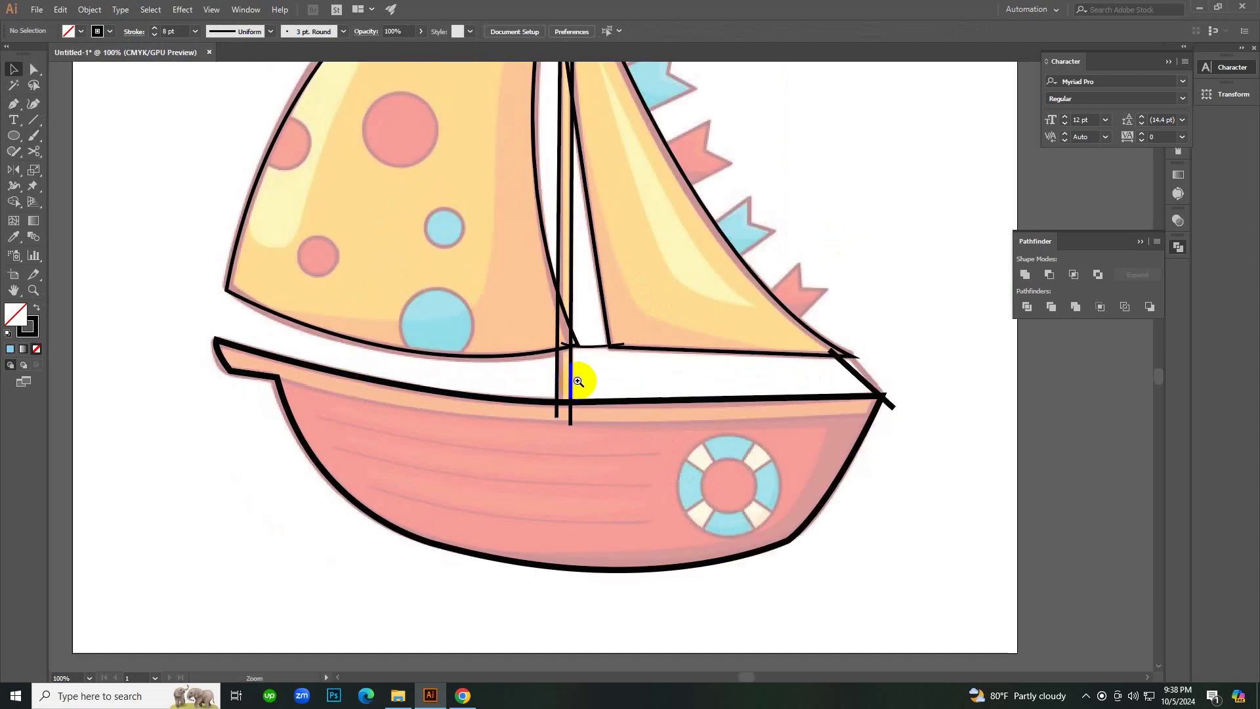
{"action": "left_click", "coordinate": [630, 407], "text": "ctrl"}
{"action": "left_click", "coordinate": [659, 447], "text": "ctrl"}
{"action": "left_click", "coordinate": [744, 486], "text": "ctrl"}
{"action": "key", "text": "l"}
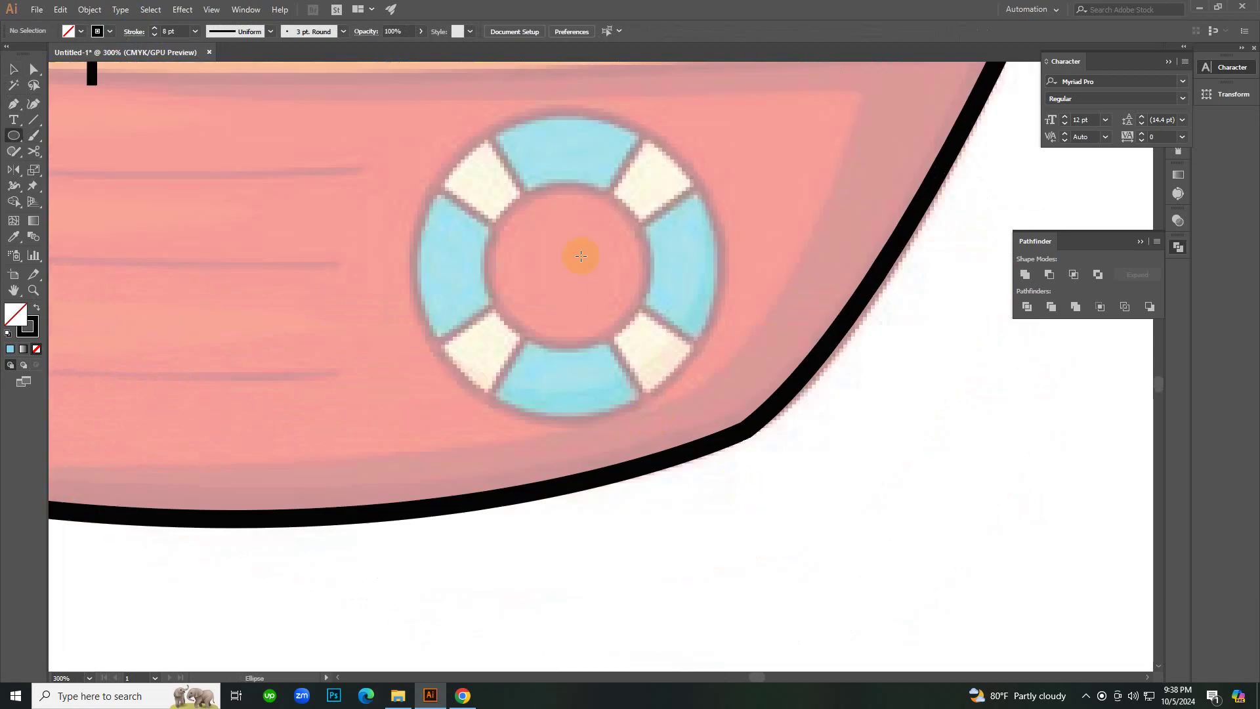
{"action": "left_click_drag", "start_coordinate": [562, 281], "coordinate": [614, 347]}
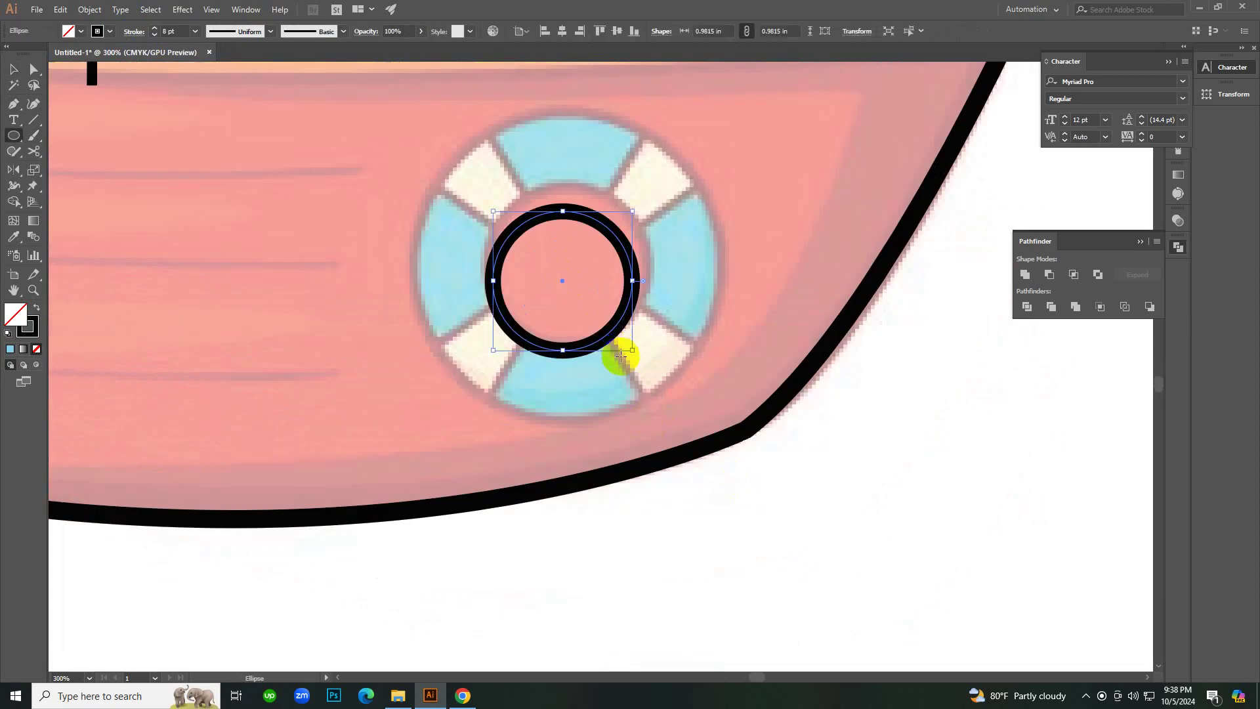
{"action": "key", "text": "v"}
{"action": "left_click_drag", "start_coordinate": [563, 281], "coordinate": [574, 264]}
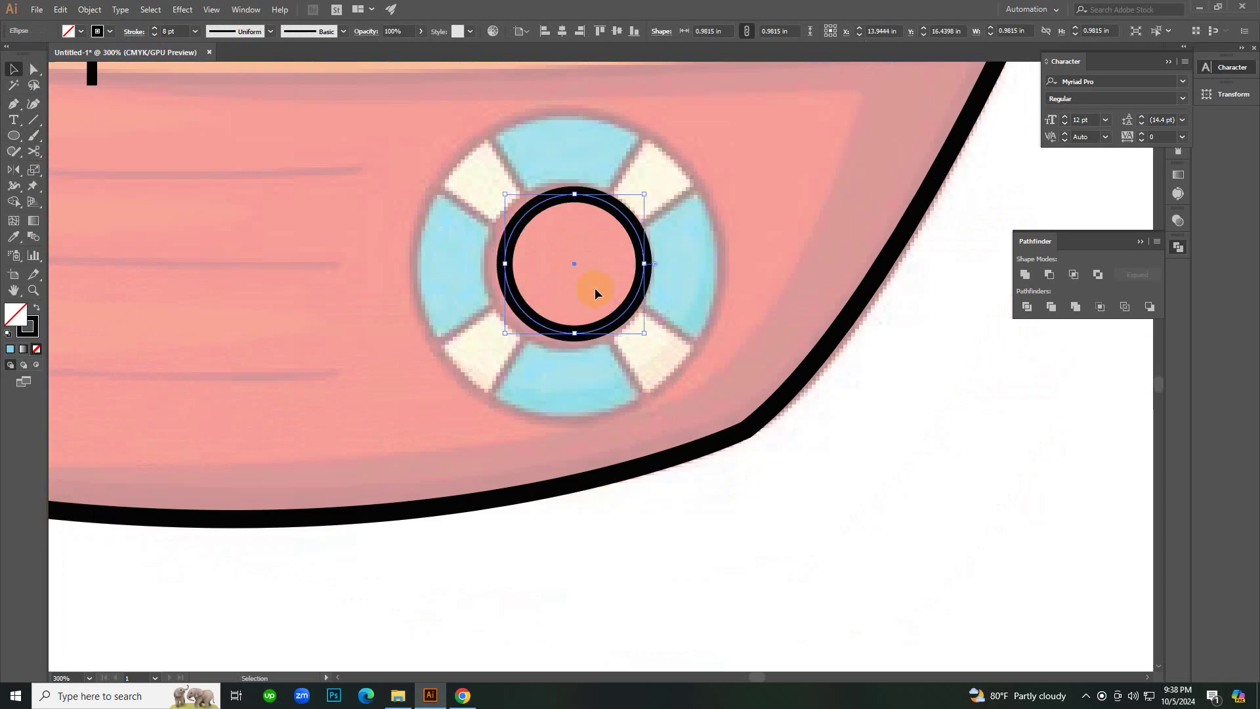
{"action": "left_click", "coordinate": [614, 320], "text": "shift"}
{"action": "left_click_drag", "start_coordinate": [615, 321], "coordinate": [610, 323]}
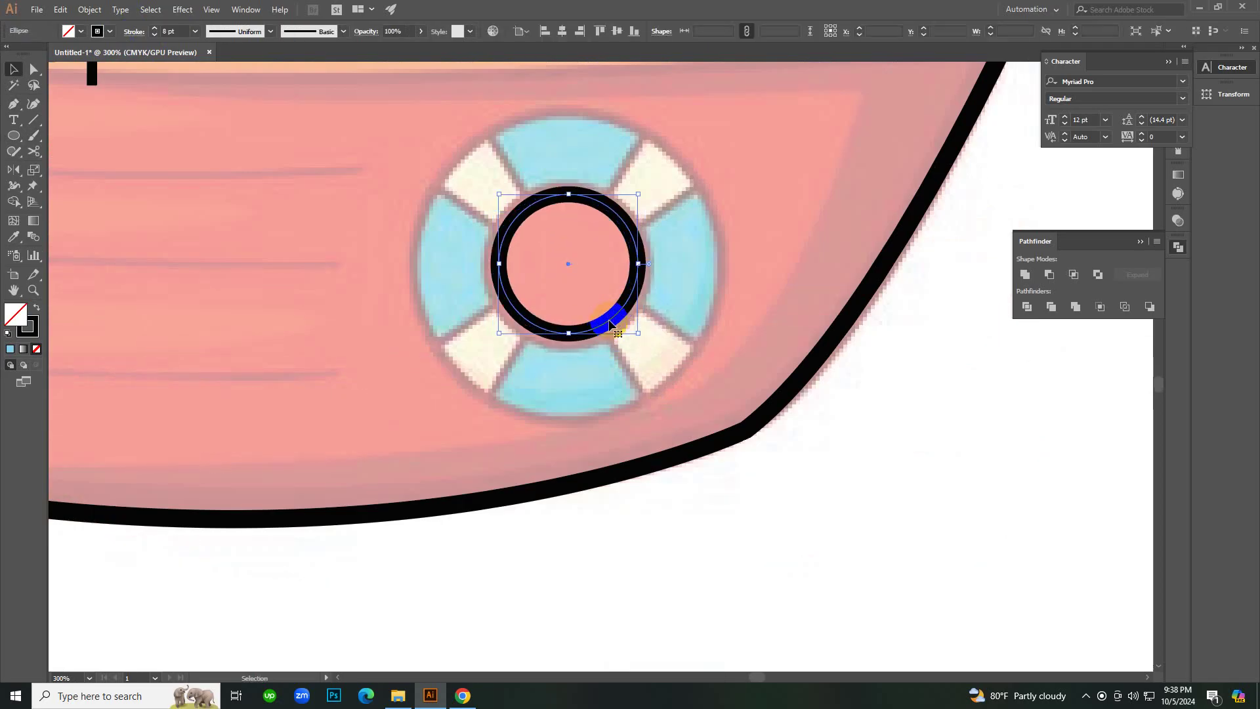
{"action": "double_click", "coordinate": [610, 323]}
{"action": "left_click", "coordinate": [745, 538]}
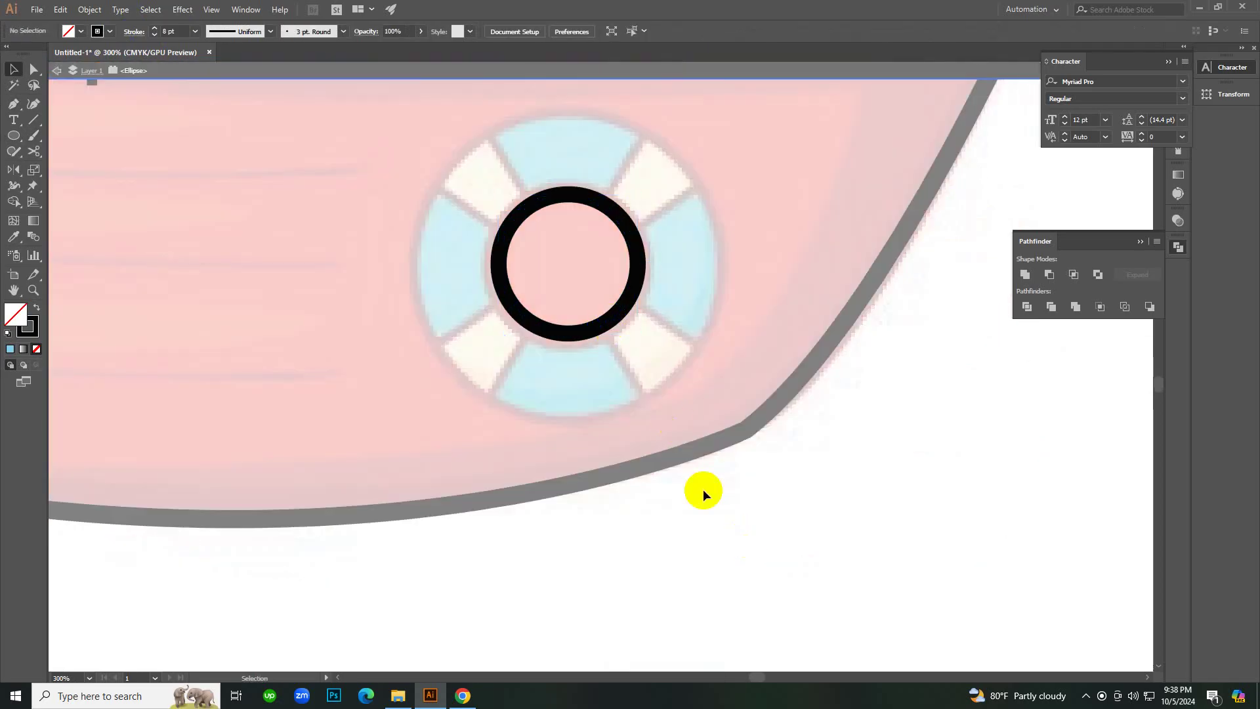
{"action": "double_click", "coordinate": [613, 367]}
Enlarge the inner circle from its center to about 1.07 in to fit the life ring's hole, then deselect it.
{"action": "left_click", "coordinate": [608, 326]}
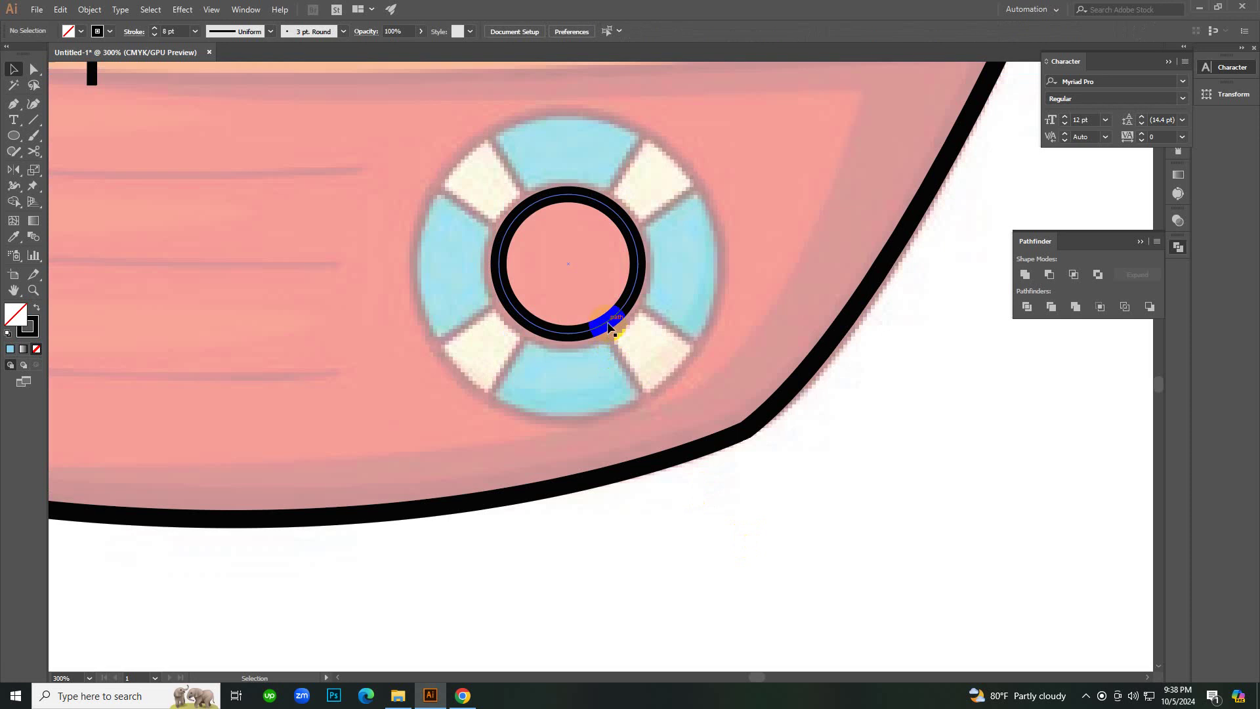
{"action": "left_click_drag", "start_coordinate": [640, 335], "coordinate": [646, 341]}
{"action": "left_click", "coordinate": [754, 556]}
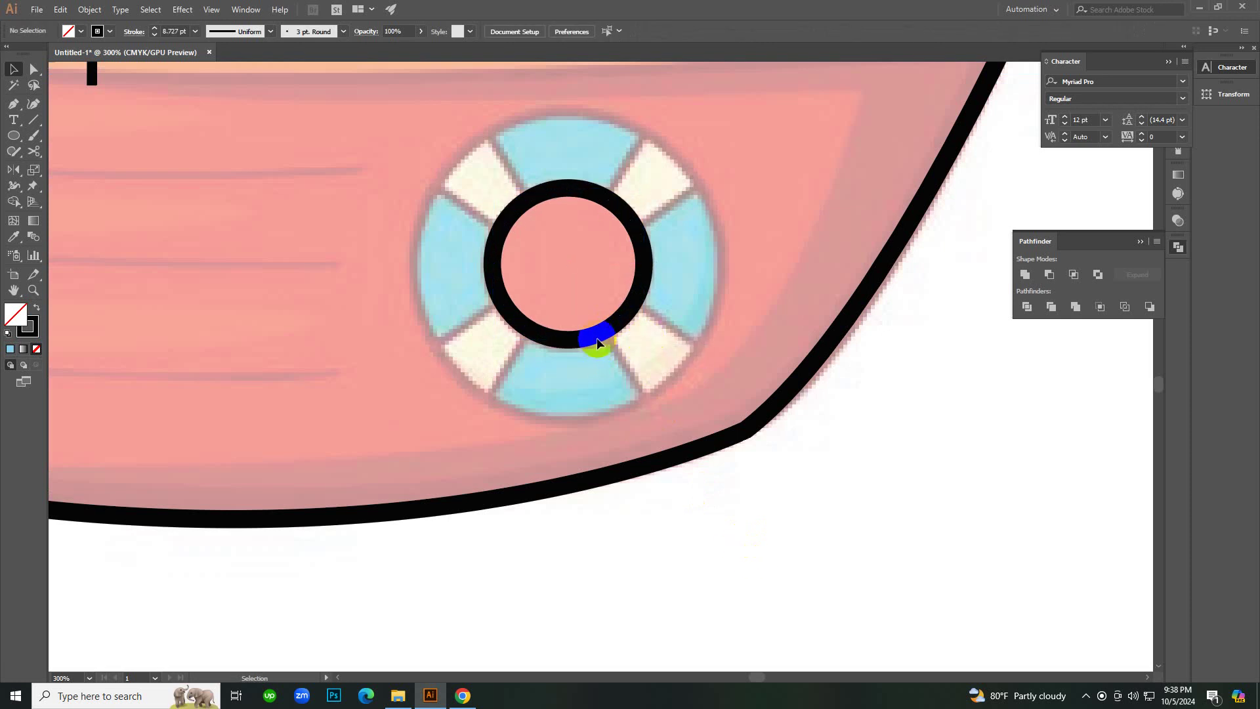
Duplicate the circle in place, enlarge the copy to about 2.15 in to match the ring's outer edge, and set its stroke to 2 pt.
{"action": "key", "text": "a"}
{"action": "left_click", "coordinate": [597, 341]}
{"action": "key", "text": "v"}
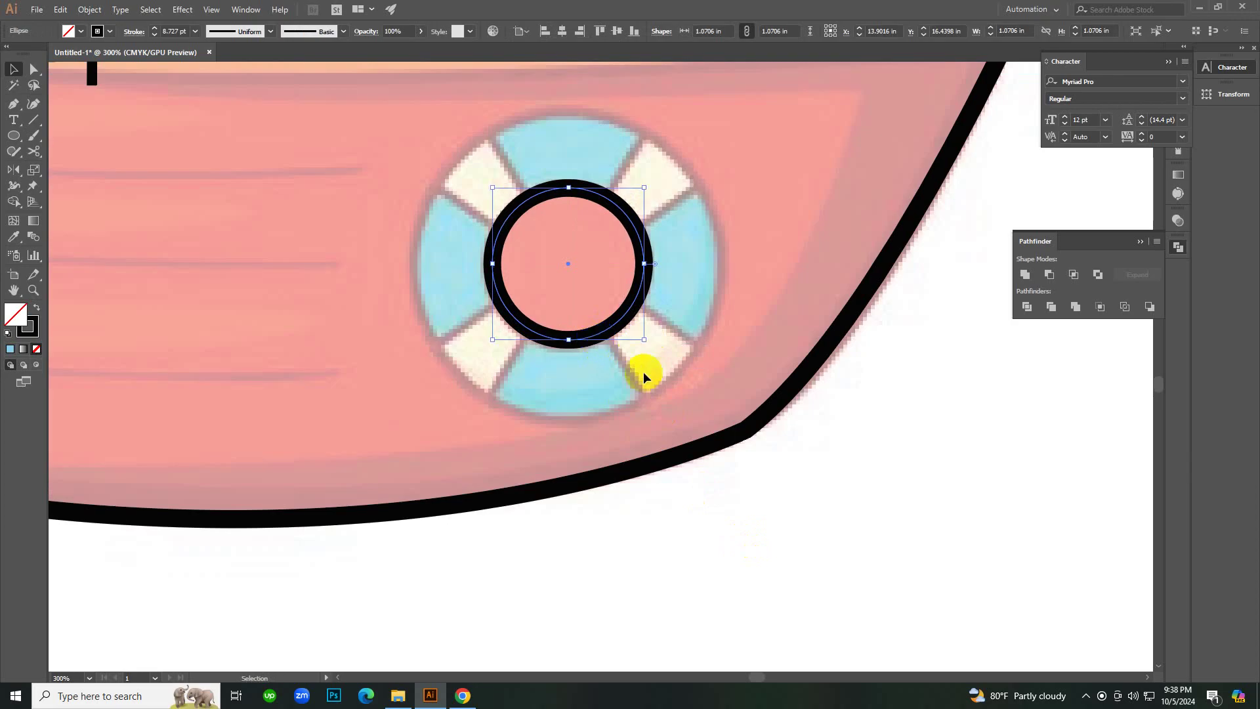
{"action": "left_click_drag", "start_coordinate": [645, 341], "coordinate": [722, 444]}
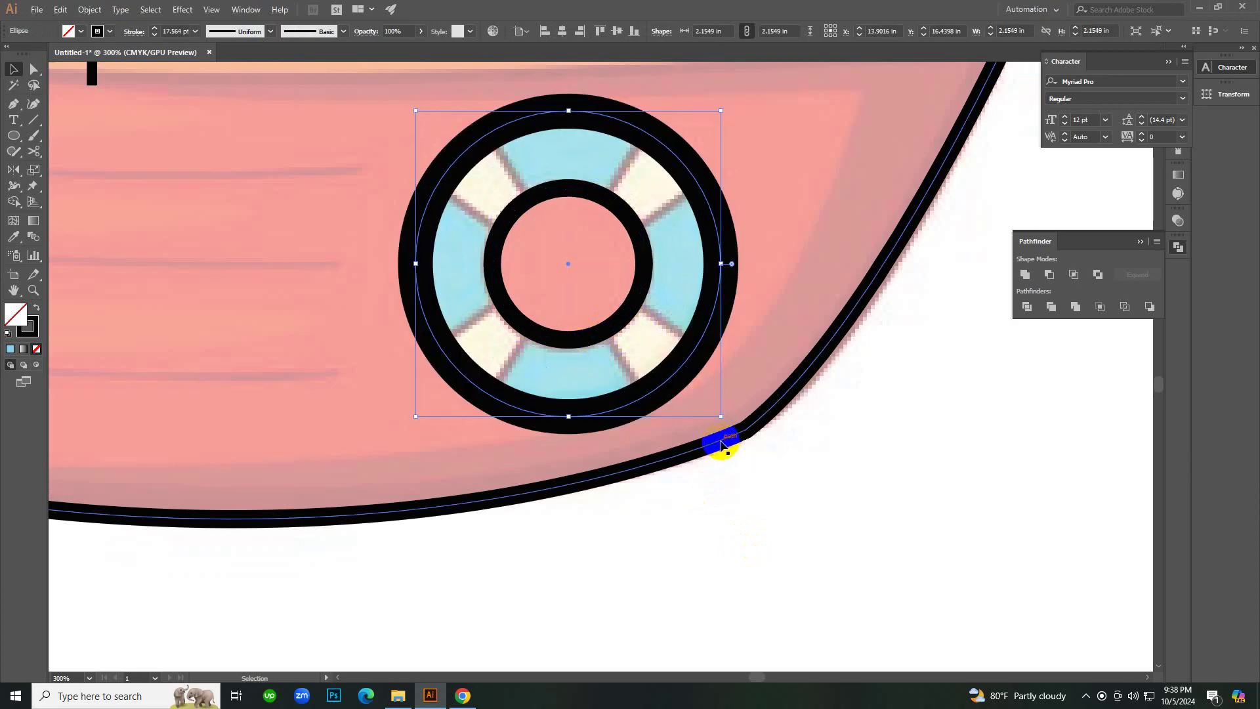
{"action": "type", "text": "3"}
{"action": "key", "text": "Return"}
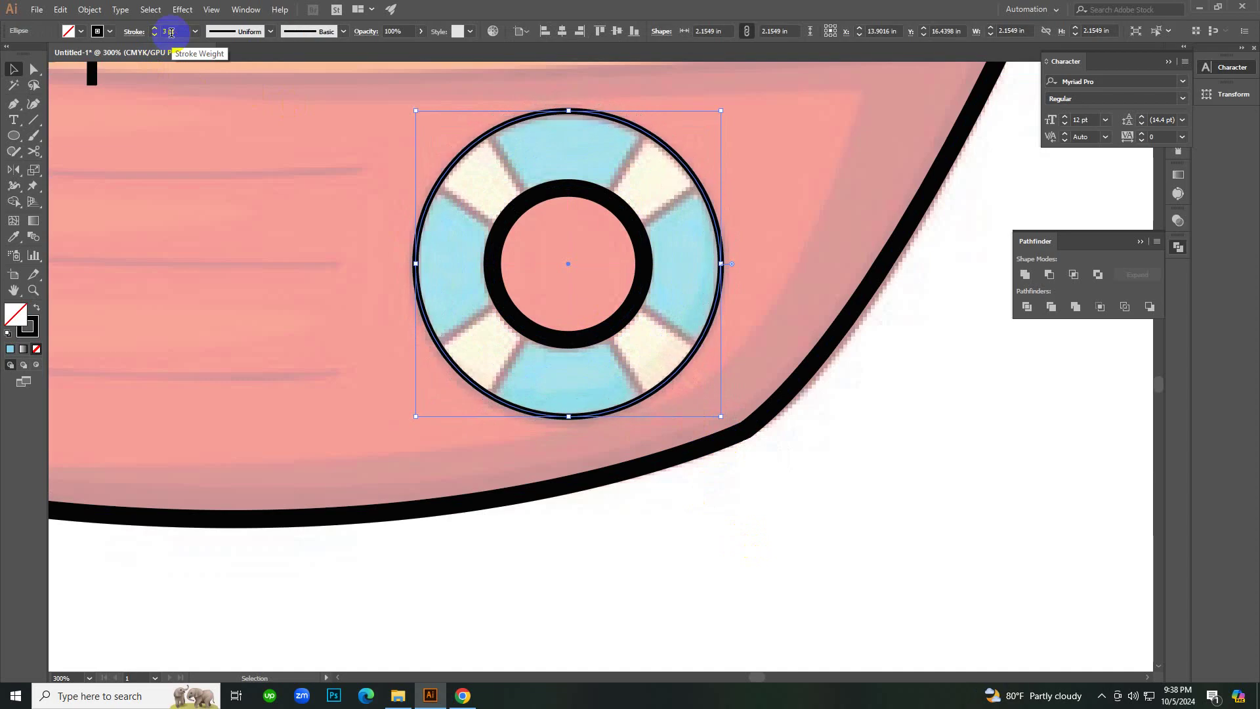
{"action": "left_click", "coordinate": [811, 560]}
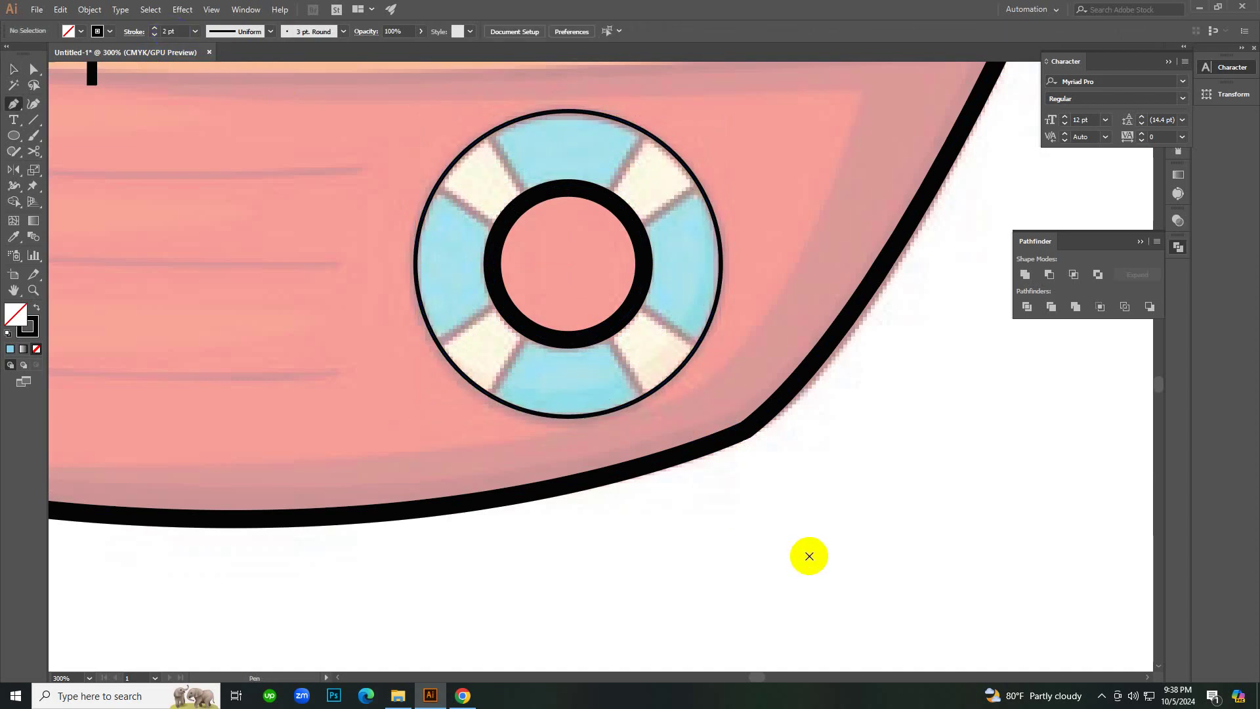
Trace the sides of the life ring's upper-left cream band with an open path extending past both circles, then deselect it.
{"action": "left_click", "coordinate": [426, 178]}
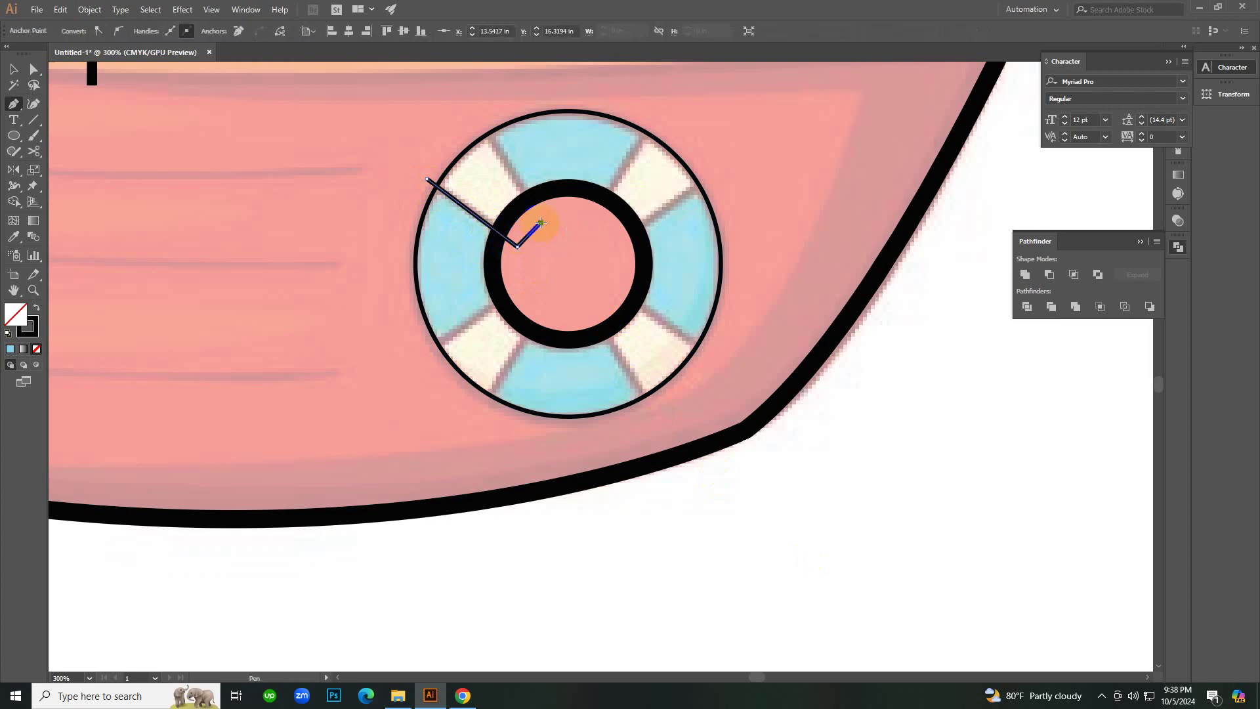
{"action": "left_click", "coordinate": [540, 223]}
{"action": "left_click", "coordinate": [477, 107]}
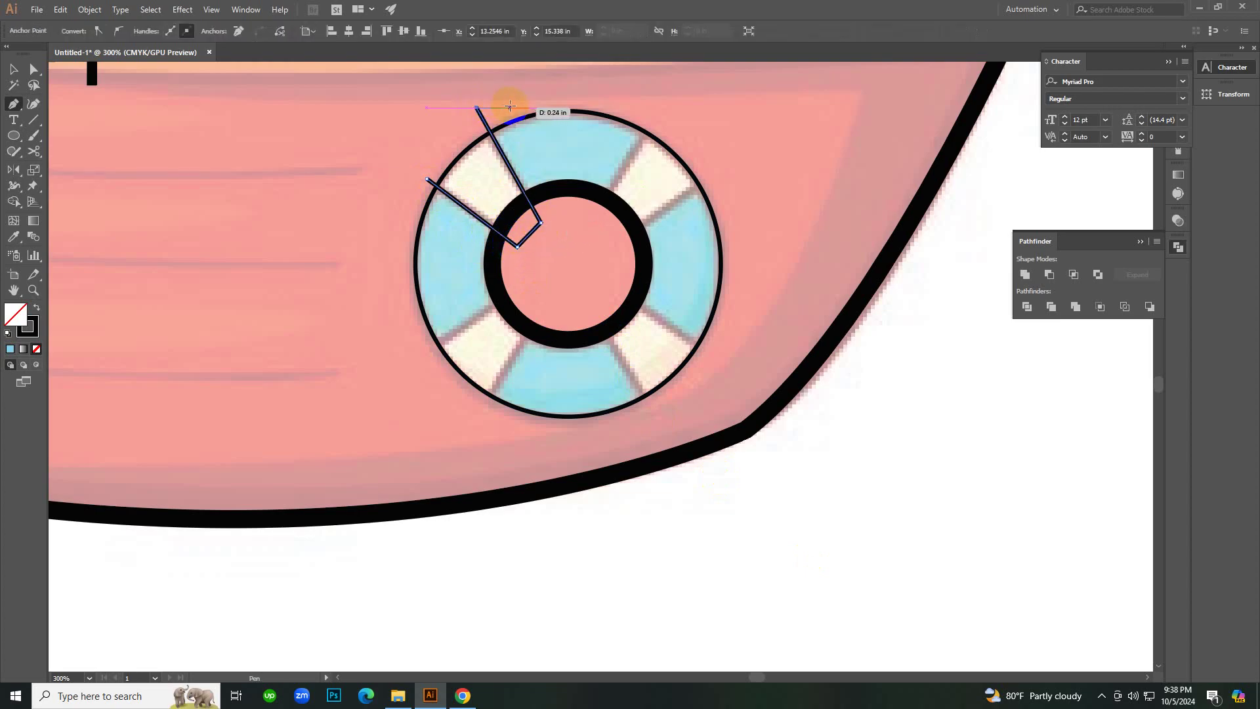
{"action": "key", "text": "v"}
{"action": "left_click", "coordinate": [593, 284]}
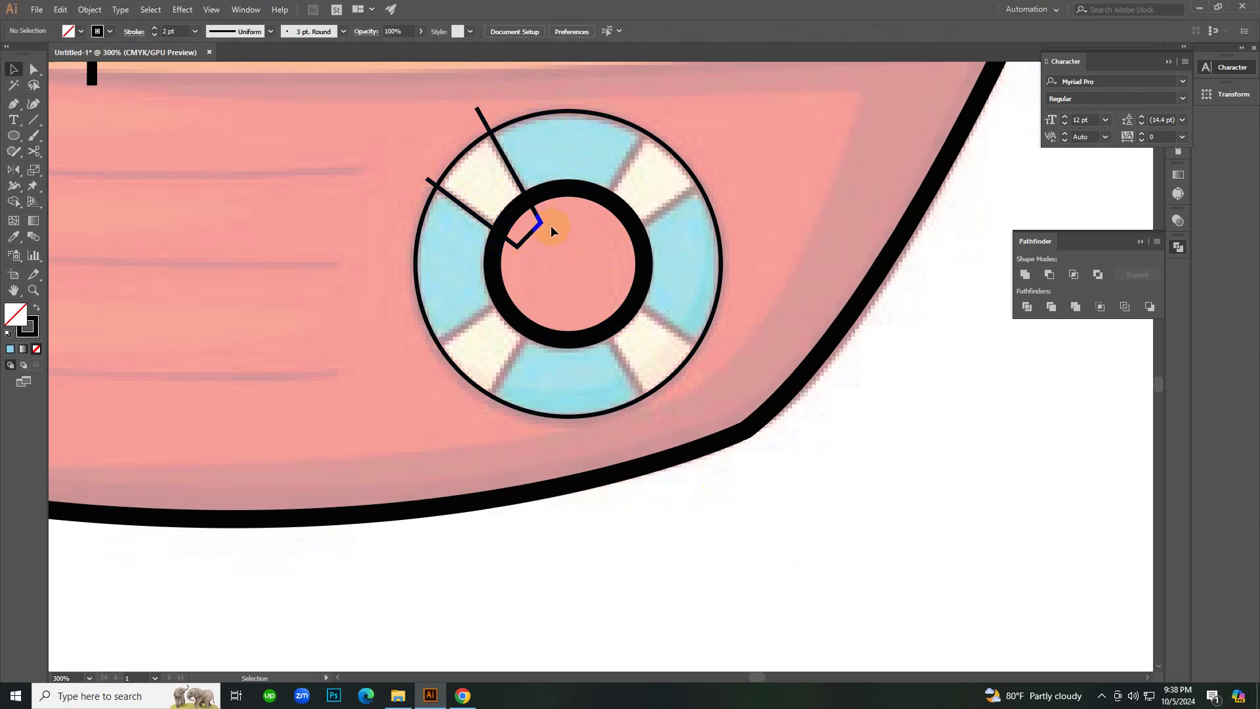
Trace the sides of the life ring's upper-right cream band with a straight-sided open path crossing both circles, then deselect it.
{"action": "key", "text": "p"}
{"action": "left_click", "coordinate": [588, 209]}
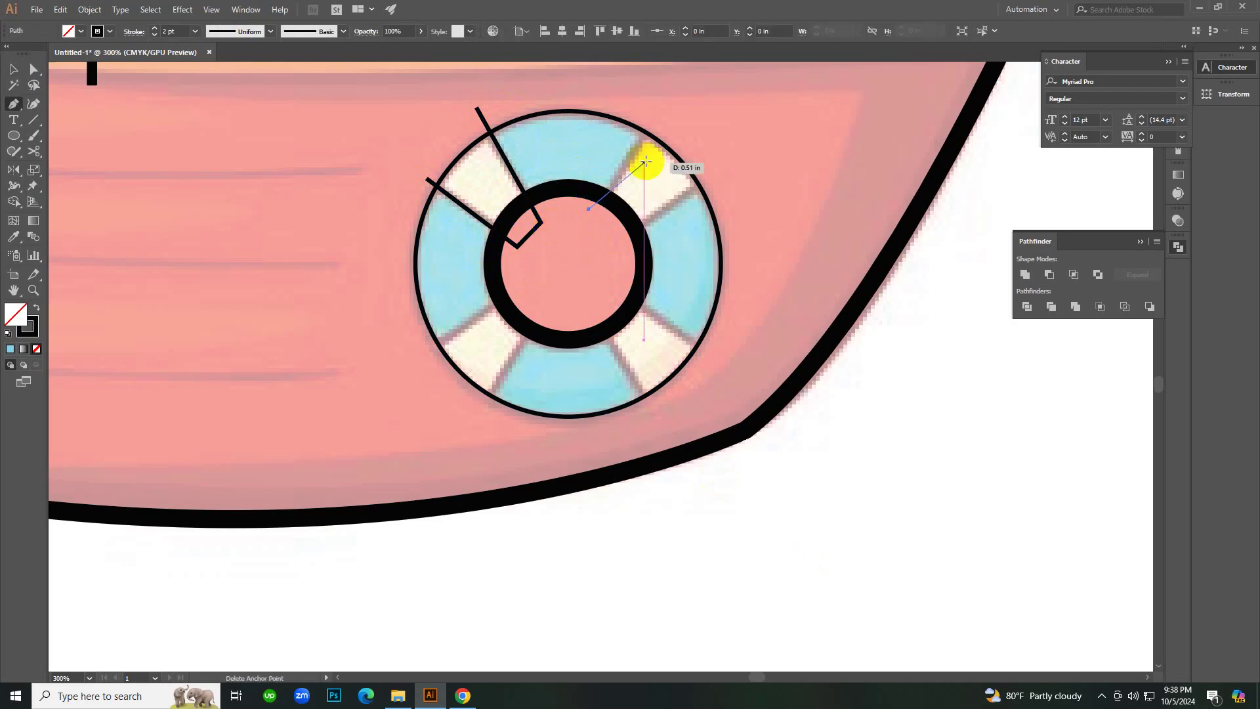
{"action": "left_click", "coordinate": [667, 107]}
{"action": "left_click", "coordinate": [727, 171]}
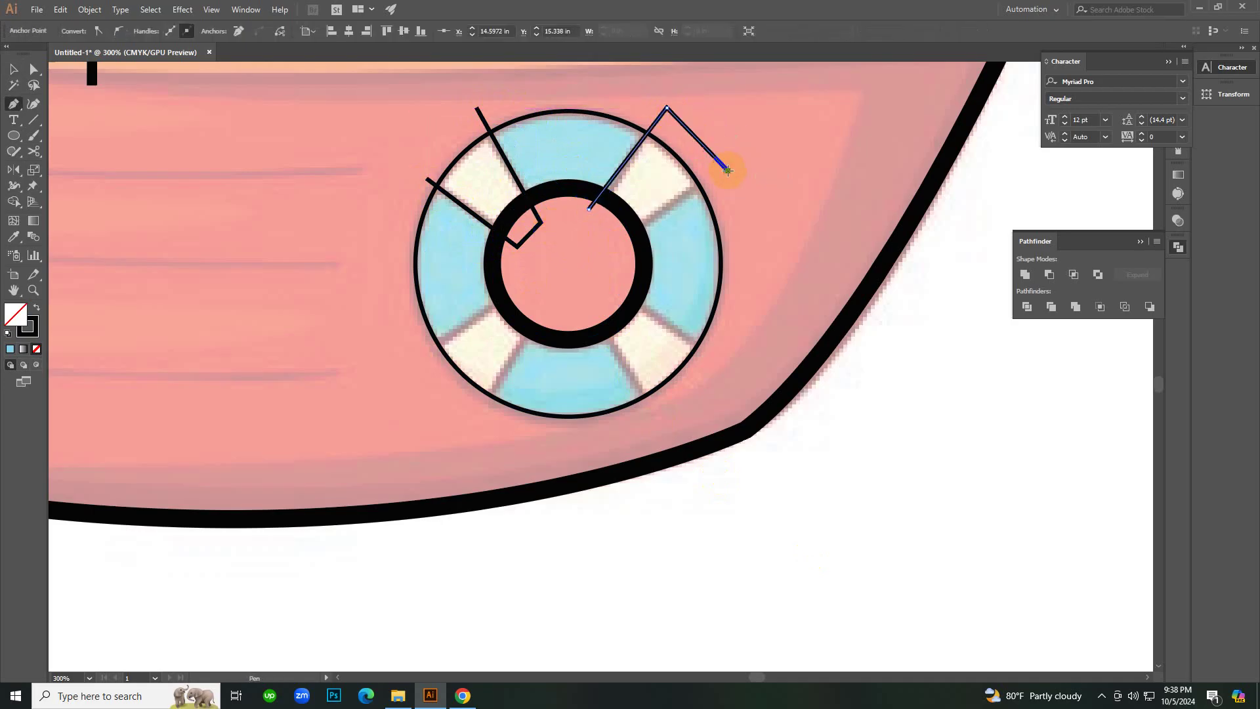
{"action": "left_click", "coordinate": [605, 257]}
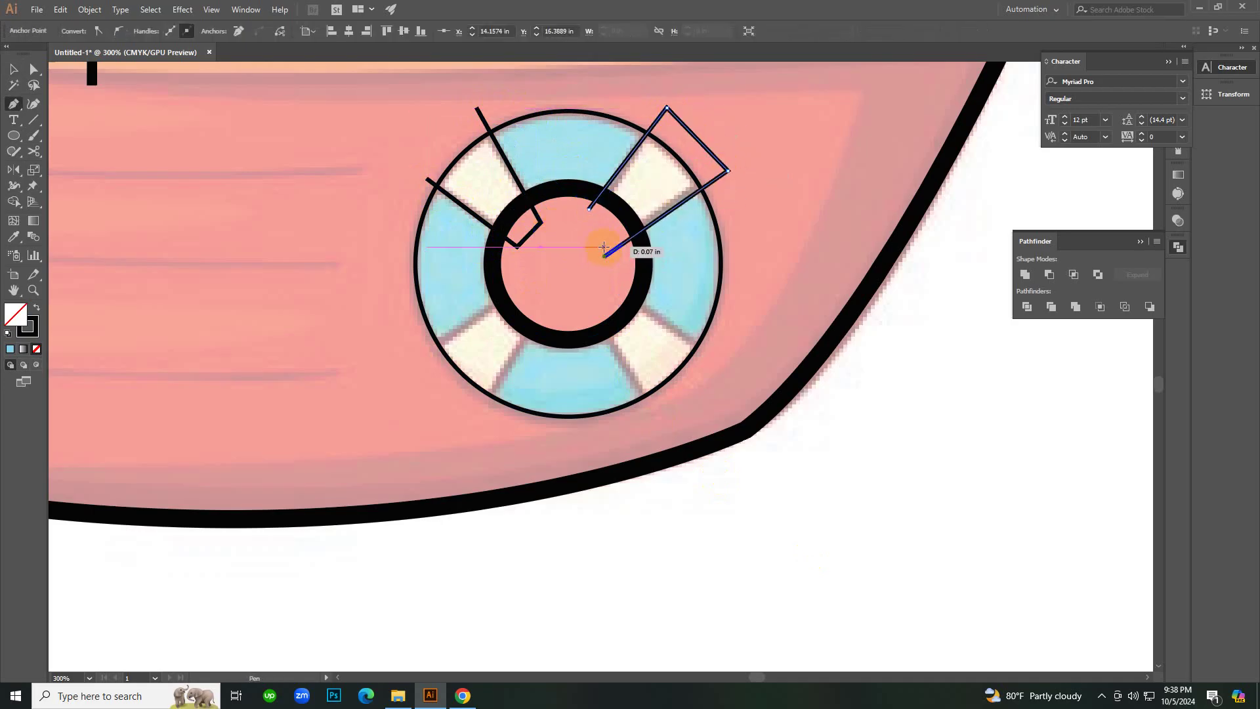
{"action": "left_click", "coordinate": [591, 278], "text": "ctrl"}
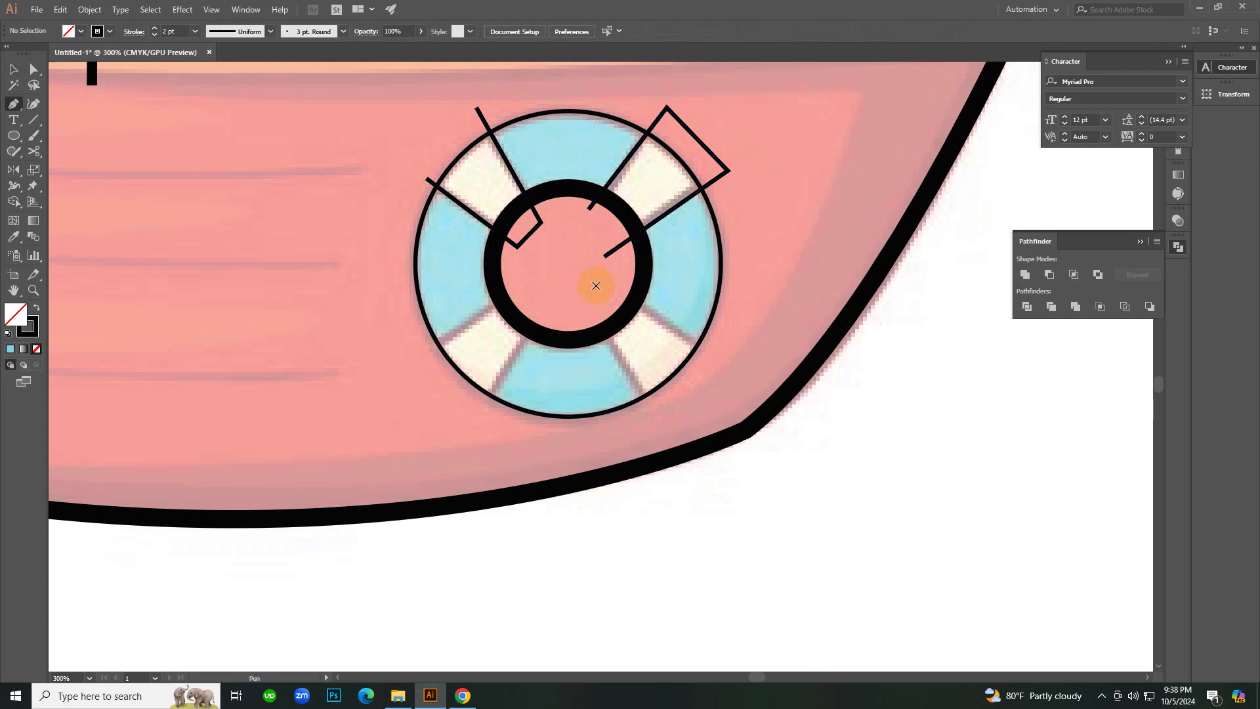
Outline the life ring's lower-right cream band with an open straight-line path crossing both circles, then deselect it.
{"action": "left_click", "coordinate": [594, 315]}
{"action": "left_click", "coordinate": [658, 430]}
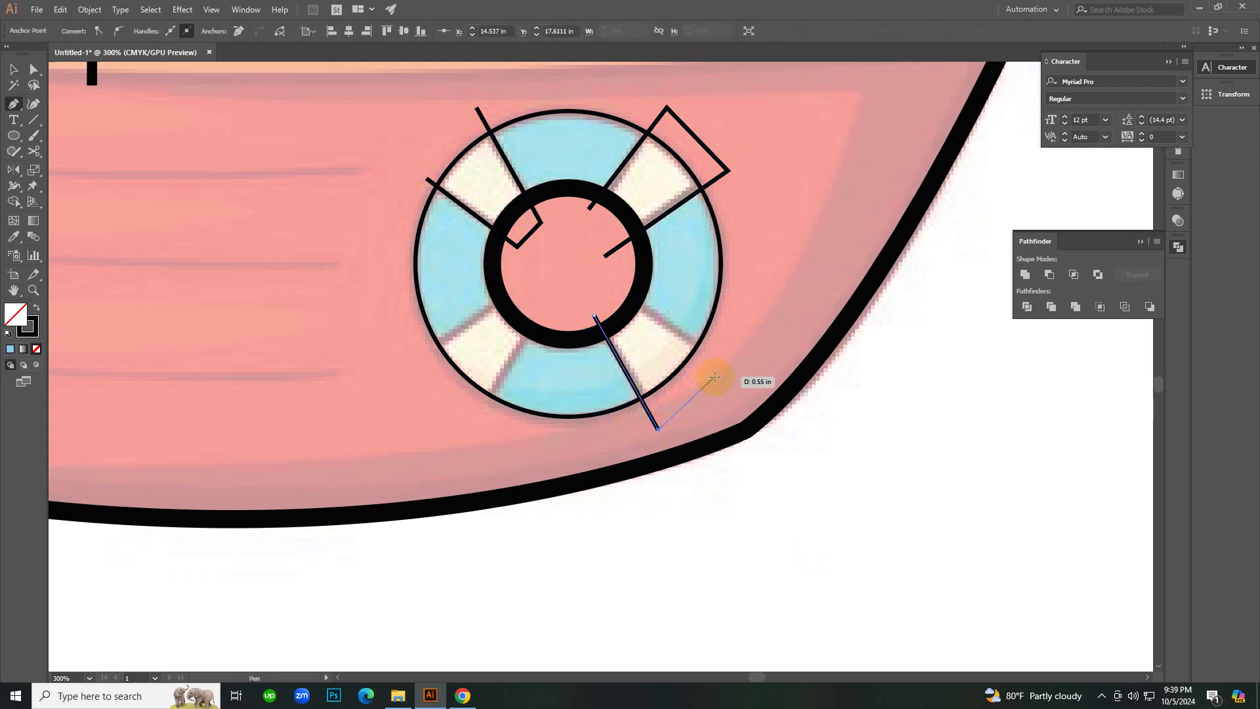
{"action": "left_click", "coordinate": [718, 372]}
{"action": "left_click", "coordinate": [614, 277]}
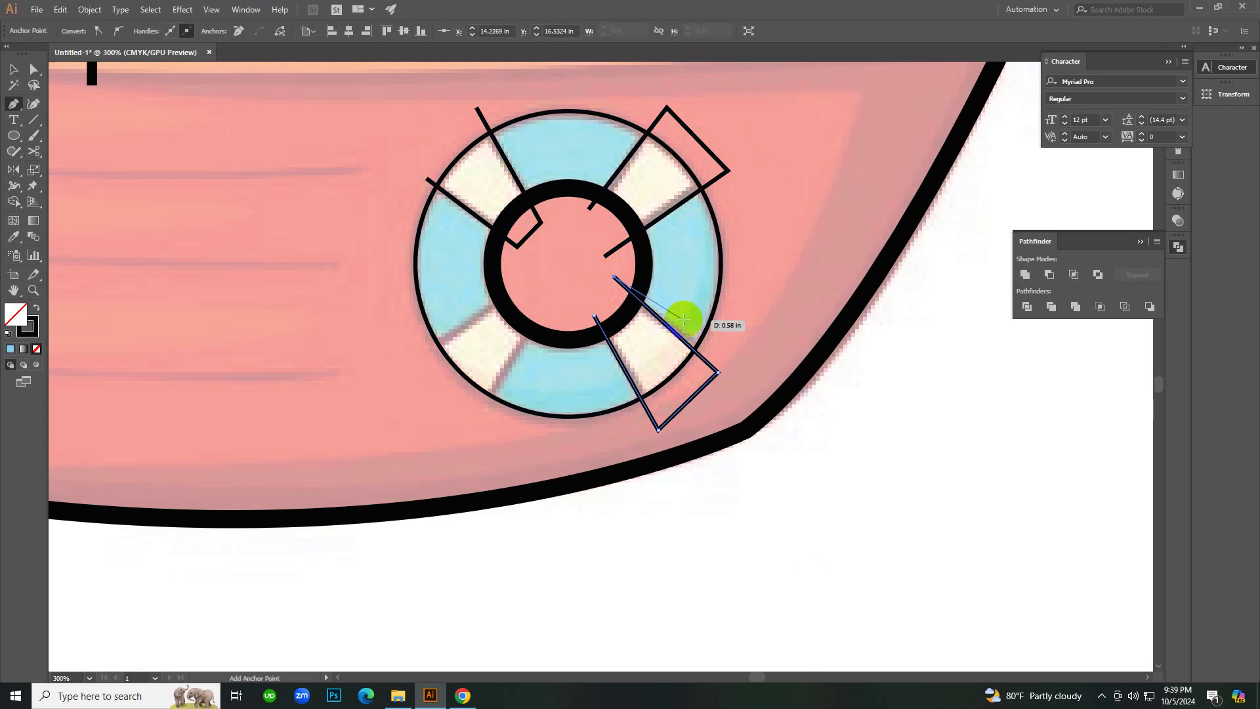
{"action": "left_click", "coordinate": [762, 320], "text": "ctrl"}
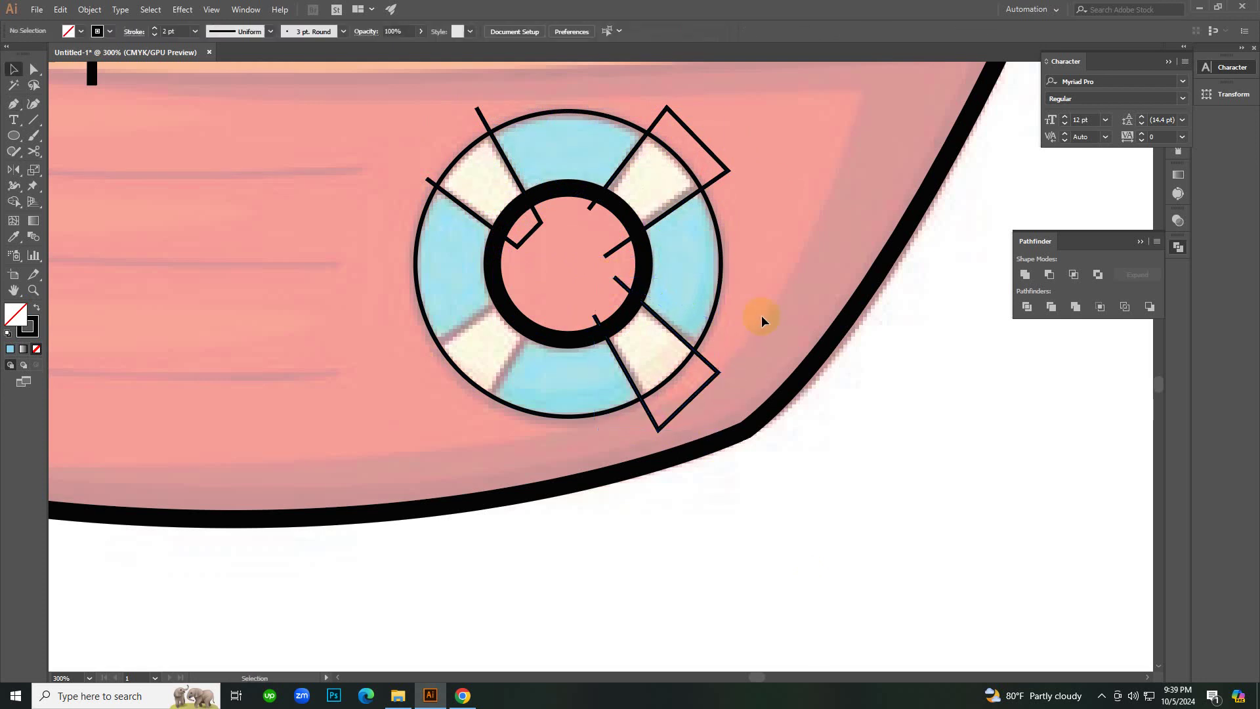
Outline the life ring's lower-left cream band with an open straight-line path running from the hole past the outer edge and back.
{"action": "left_click", "coordinate": [516, 291]}
{"action": "left_click", "coordinate": [408, 354]}
{"action": "left_click", "coordinate": [485, 437]}
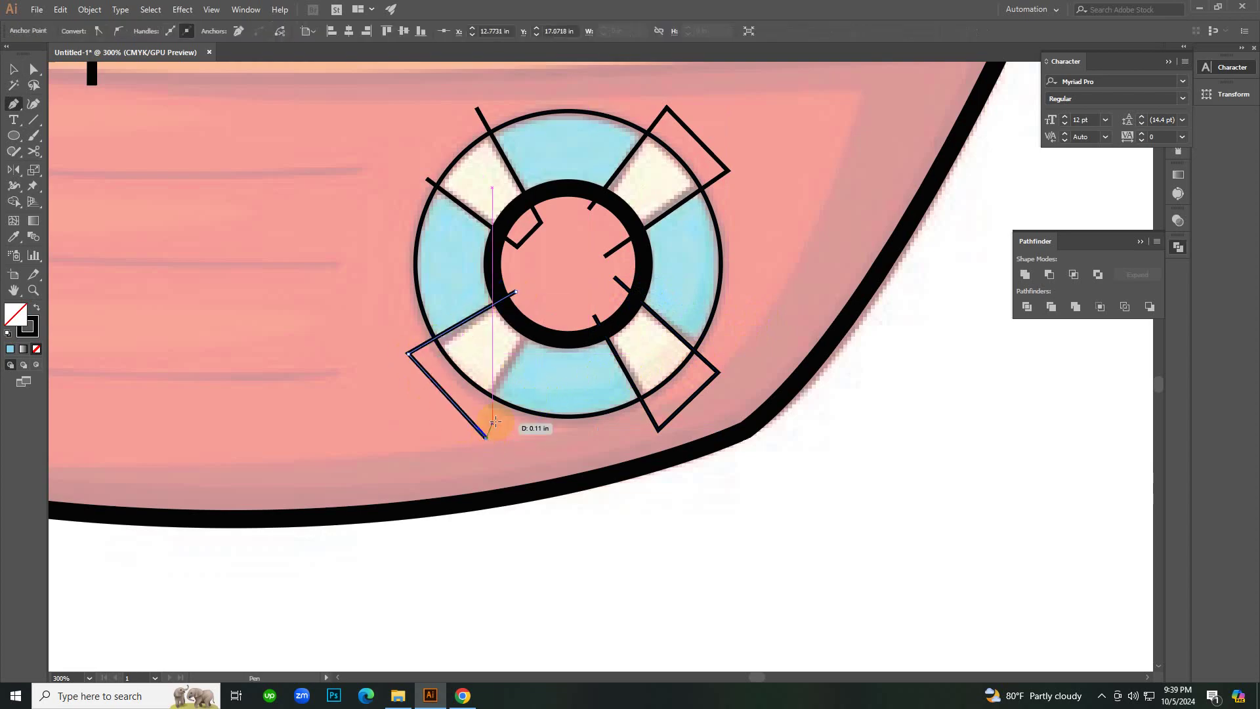
{"action": "left_click", "coordinate": [540, 303]}
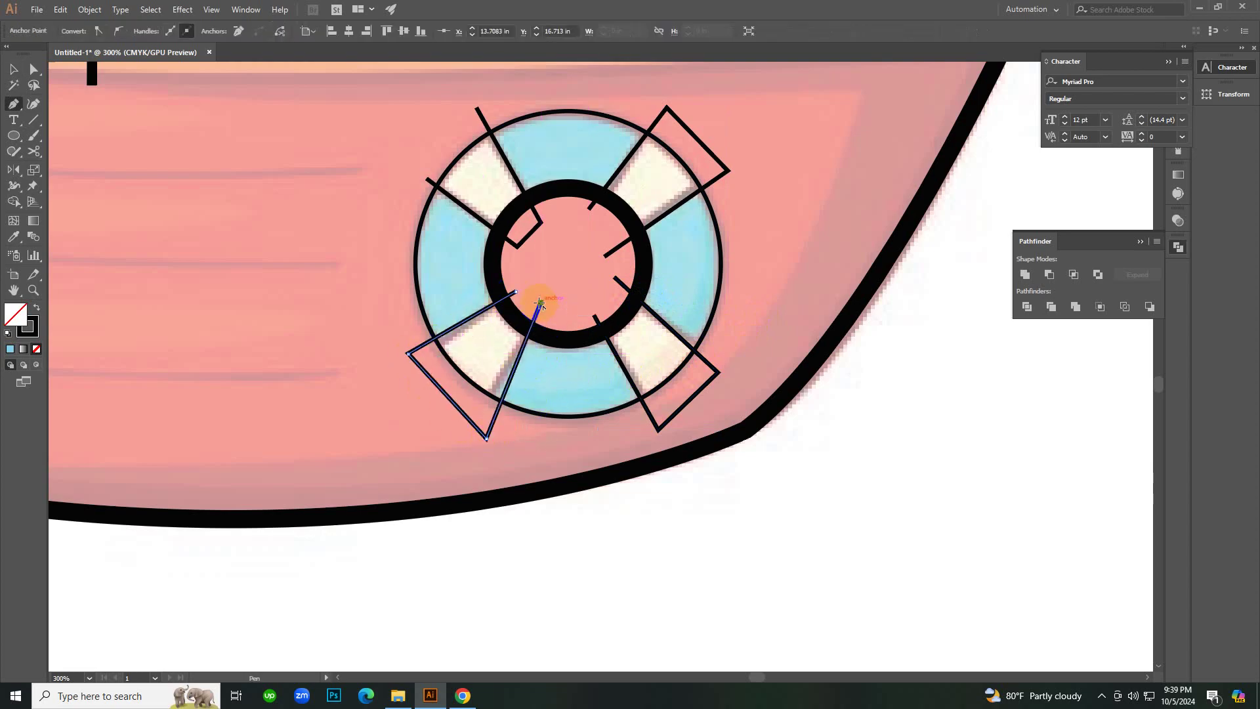
Deselect the finished life ring band, and draw a circle about 1.46 in wide over the lowest blue dot of the left sail.
{"action": "key", "text": "v"}
{"action": "left_click", "coordinate": [761, 506]}
{"action": "left_click", "coordinate": [611, 364], "text": "ctrl+alt"}
{"action": "left_click", "coordinate": [574, 320], "text": "ctrl+alt"}
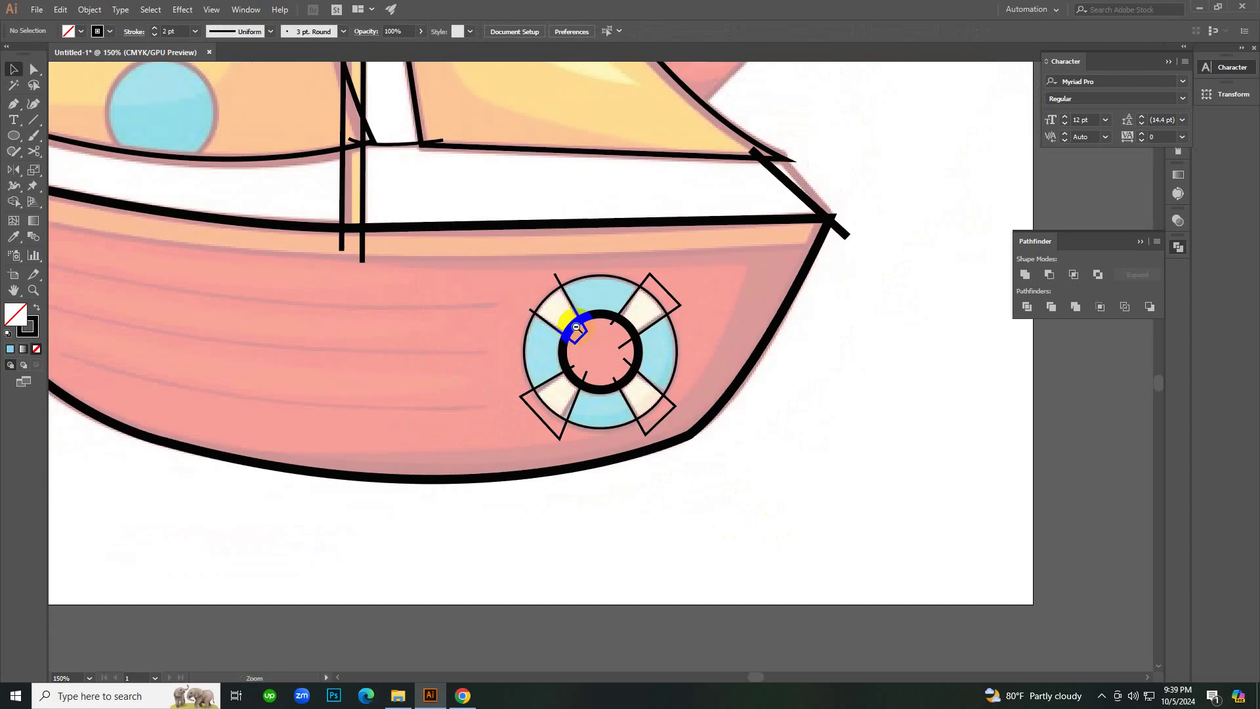
{"action": "left_click", "coordinate": [615, 369], "text": "ctrl"}
{"action": "left_click", "coordinate": [574, 335], "text": "ctrl+alt"}
{"action": "left_click", "coordinate": [571, 332], "text": "ctrl"}
{"action": "left_click", "coordinate": [464, 275], "text": "ctrl+alt"}
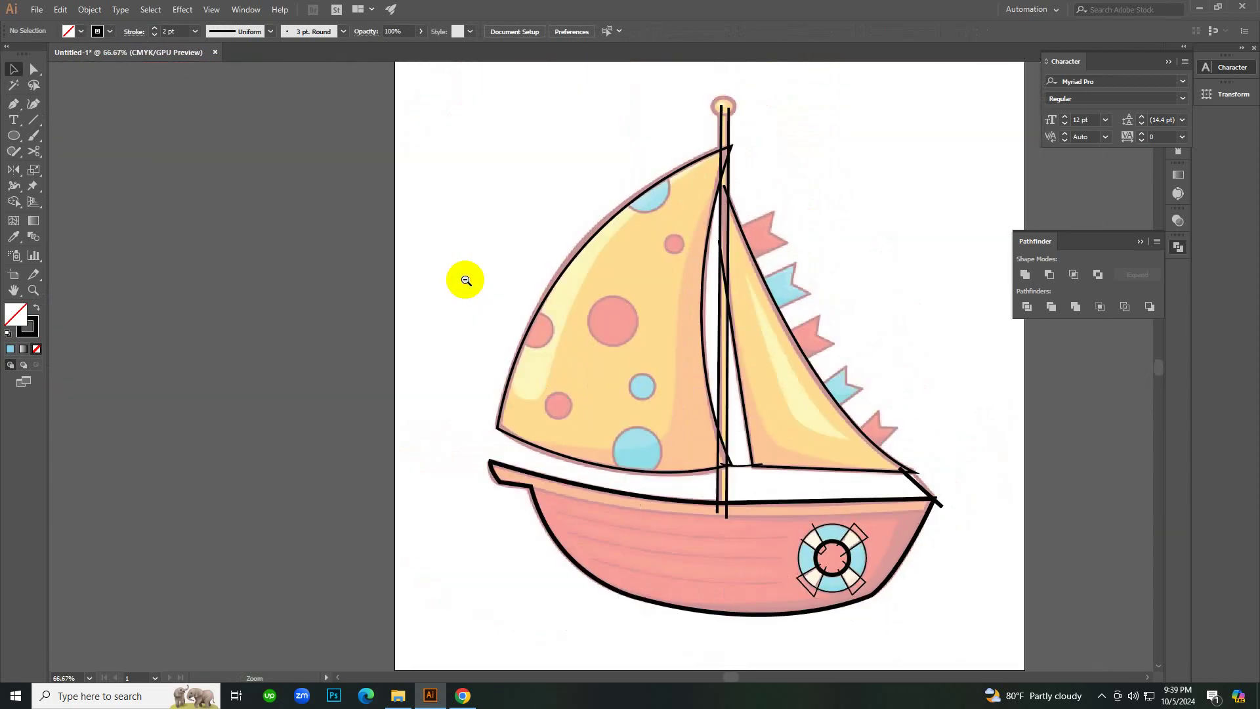
{"action": "left_click", "coordinate": [585, 395], "text": "ctrl"}
{"action": "left_click", "coordinate": [585, 394], "text": "ctrl"}
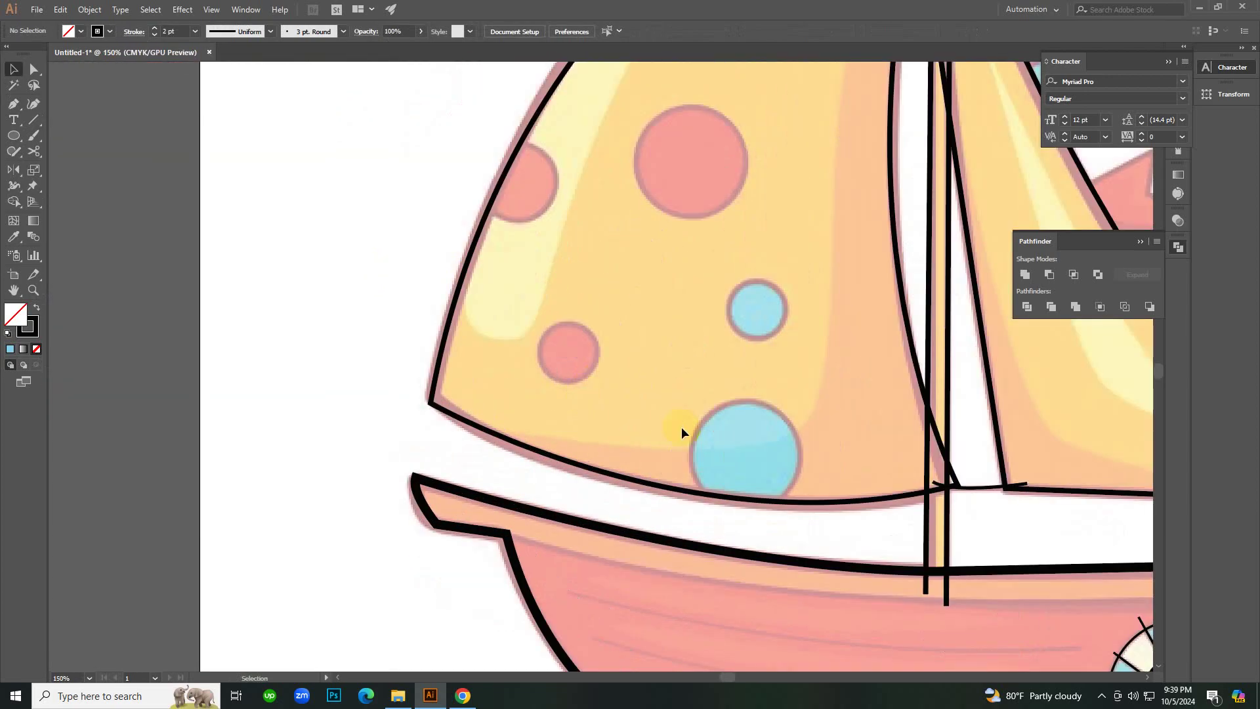
{"action": "key", "text": "l"}
{"action": "left_click_drag", "start_coordinate": [742, 458], "coordinate": [781, 511]}
{"action": "key", "text": "v"}
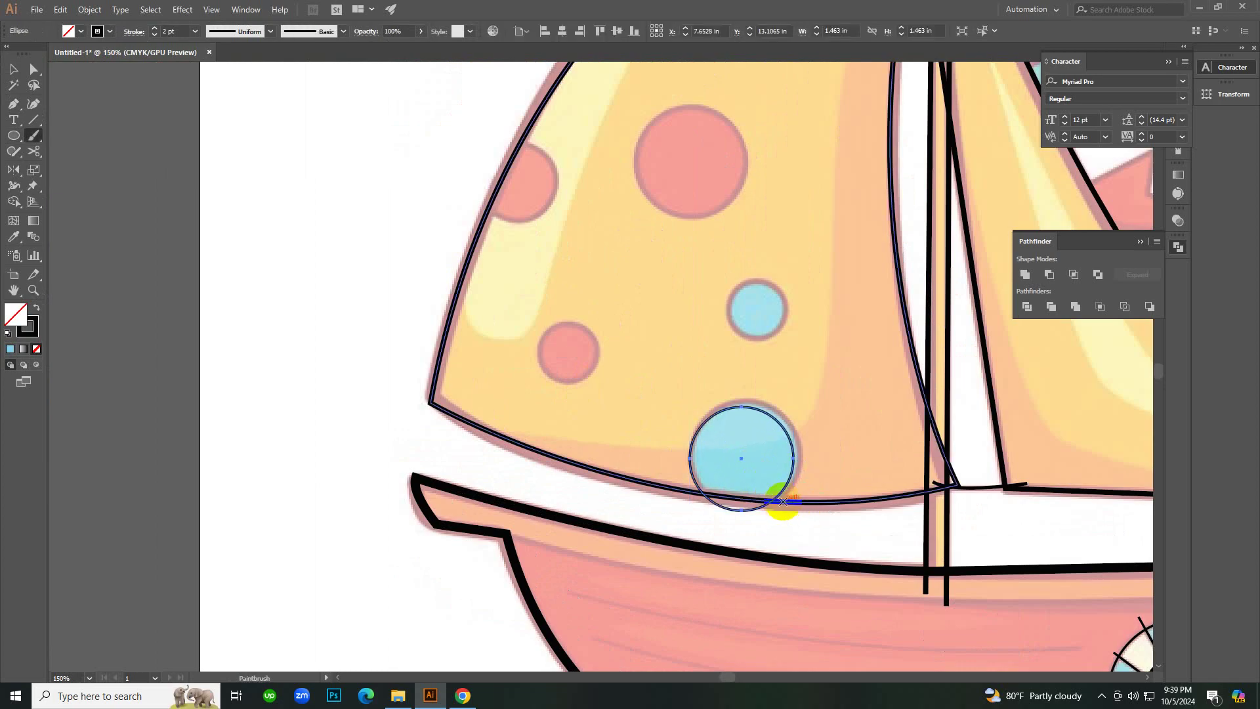
Set the new circle's stroke to 7 pt, fit it over the lowest blue dot, and deselect it.
{"action": "scroll", "coordinate": [178, 30], "scroll_direction": "up", "scroll_amount": 5}
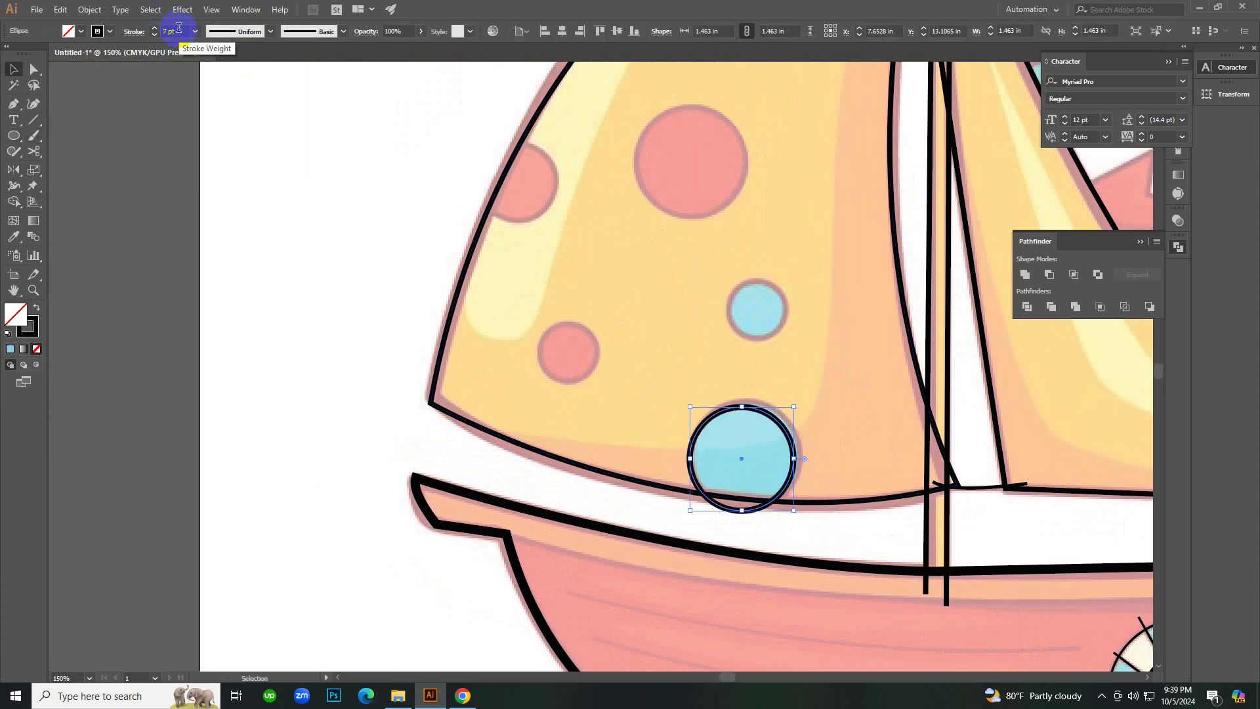
{"action": "left_click", "coordinate": [384, 355]}
{"action": "left_click", "coordinate": [644, 302], "text": "ctrl"}
{"action": "left_click_drag", "start_coordinate": [758, 514], "coordinate": [764, 509]}
{"action": "left_click", "coordinate": [120, 306]}
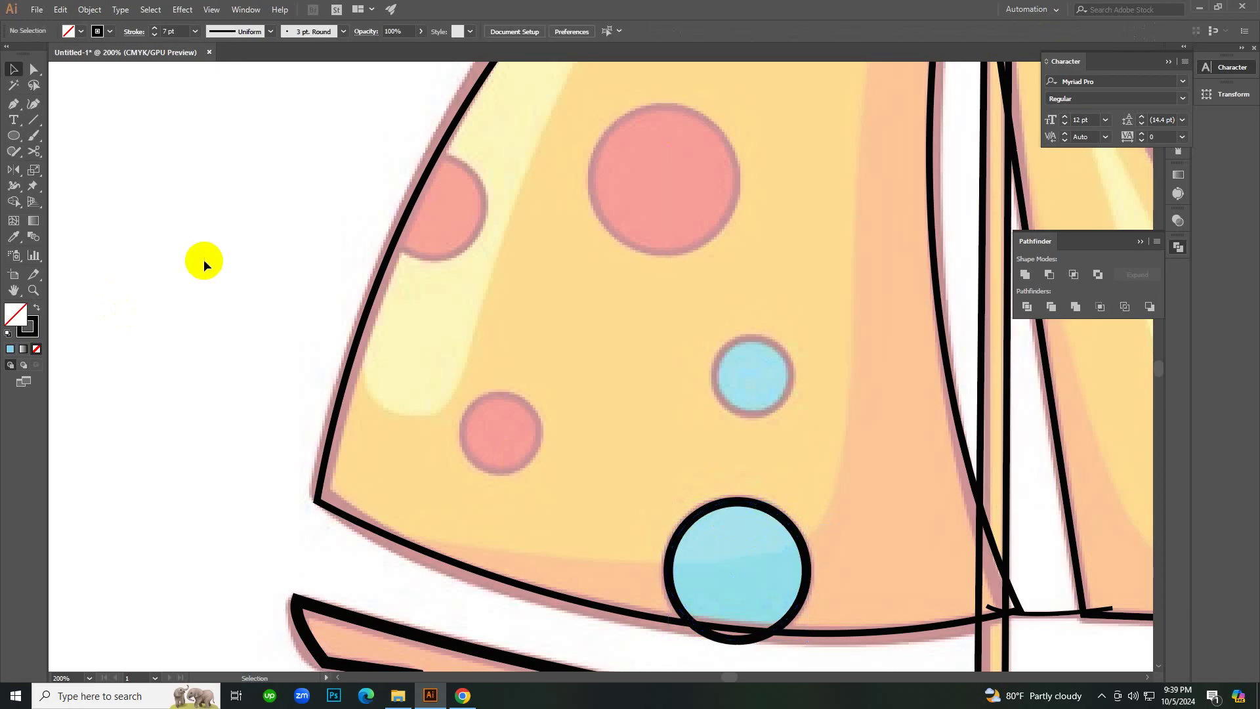
Trace the small blue dot with a circle about 0.75 in wide and the largest pink dot with a bigger circle.
{"action": "left_click_drag", "start_coordinate": [754, 375], "coordinate": [784, 409]}
{"action": "key", "text": "v"}
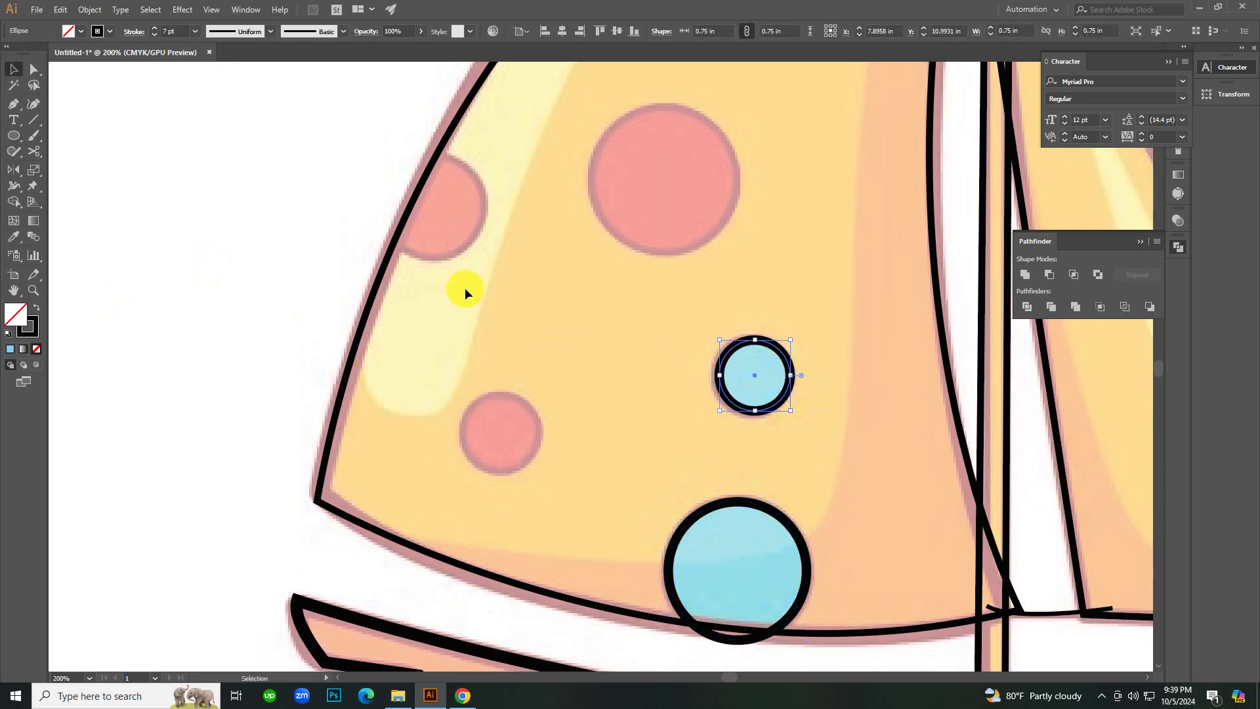
{"action": "left_click", "coordinate": [208, 211]}
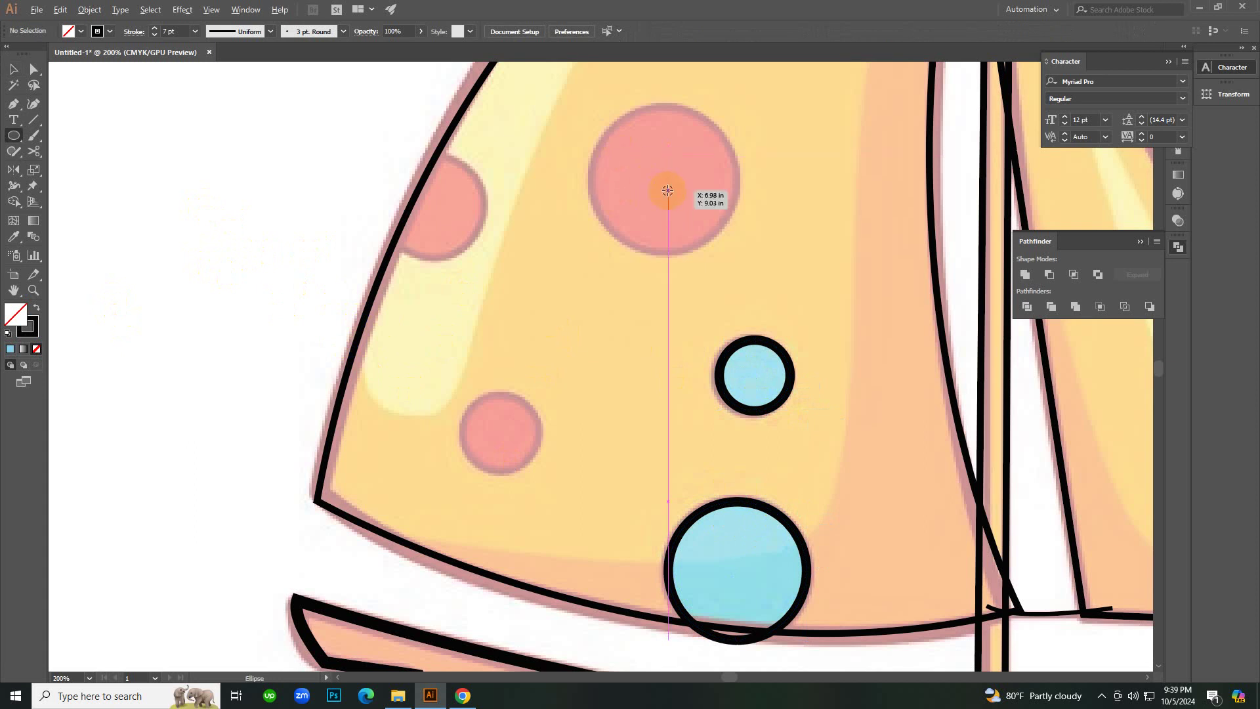
{"action": "left_click_drag", "start_coordinate": [666, 189], "coordinate": [704, 238]}
{"action": "key", "text": "v"}
{"action": "left_click", "coordinate": [253, 168]}
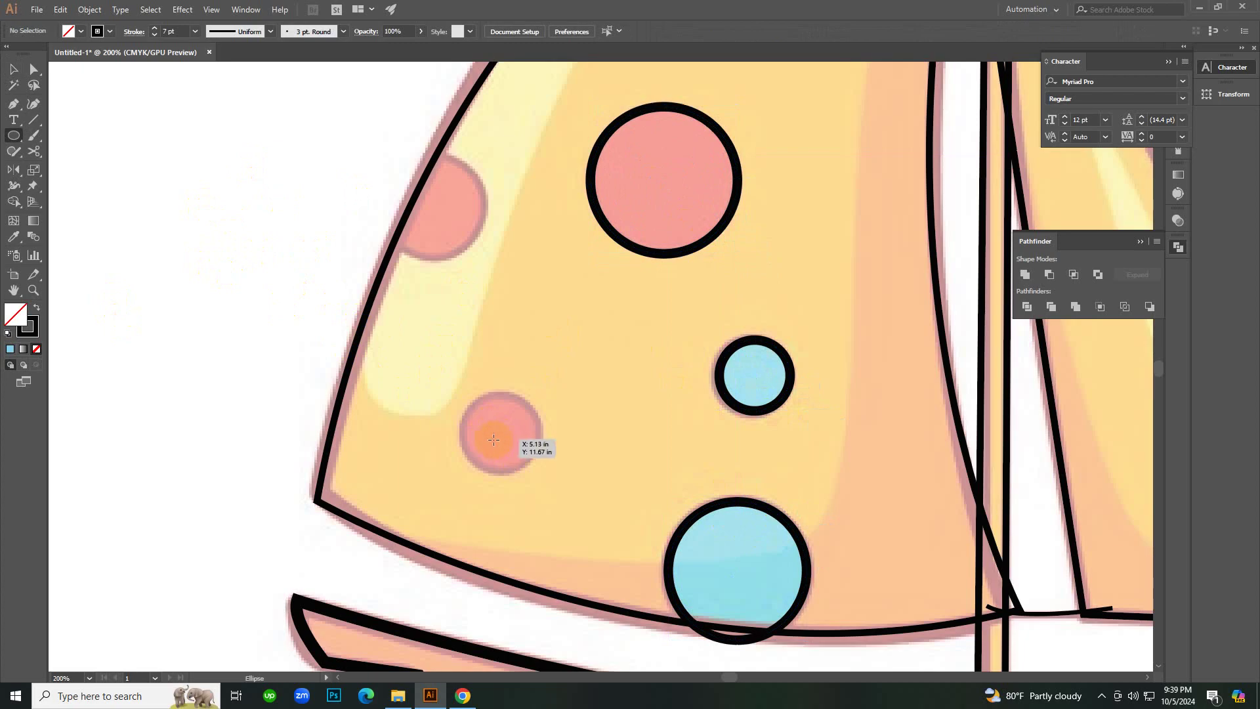
Draw circles over the left sail's small lower pink dot and the pink dot cut off by its outer edge.
{"action": "left_click_drag", "start_coordinate": [509, 443], "coordinate": [542, 474]}
{"action": "key", "text": "v"}
{"action": "left_click", "coordinate": [308, 189]}
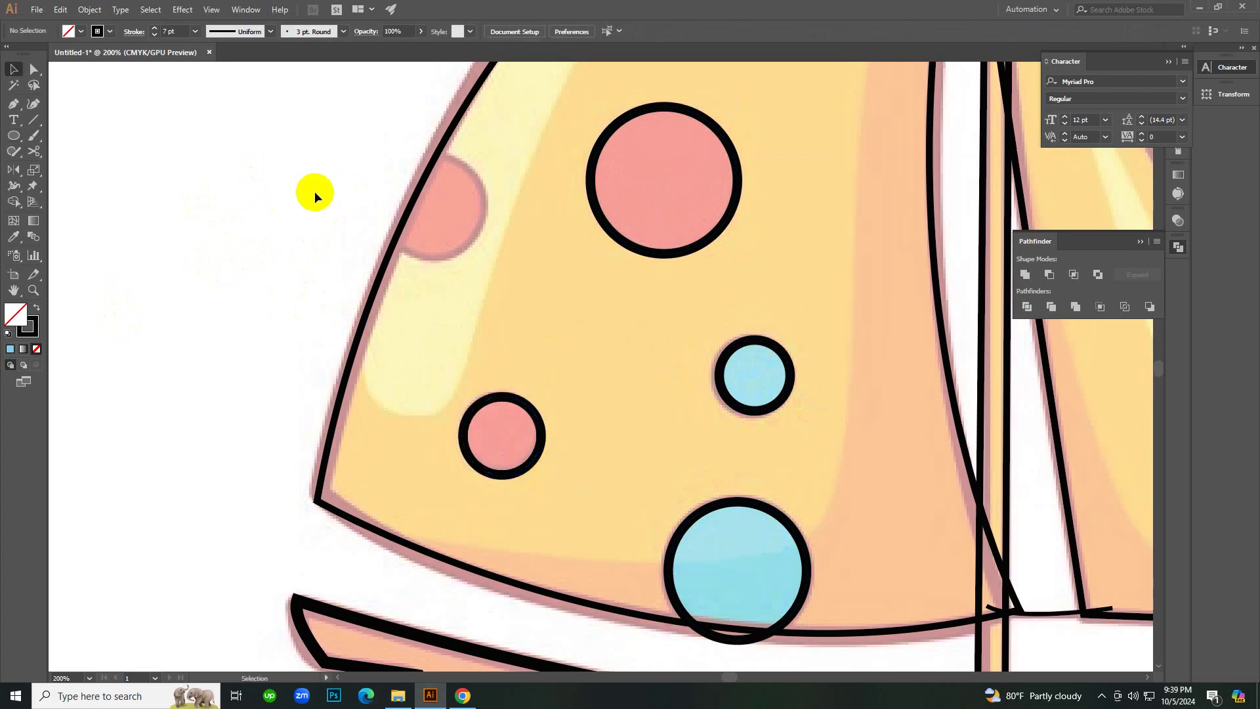
{"action": "key", "text": "l"}
{"action": "left_click_drag", "start_coordinate": [449, 211], "coordinate": [471, 247]}
{"action": "key", "text": "v"}
{"action": "left_click", "coordinate": [302, 152]}
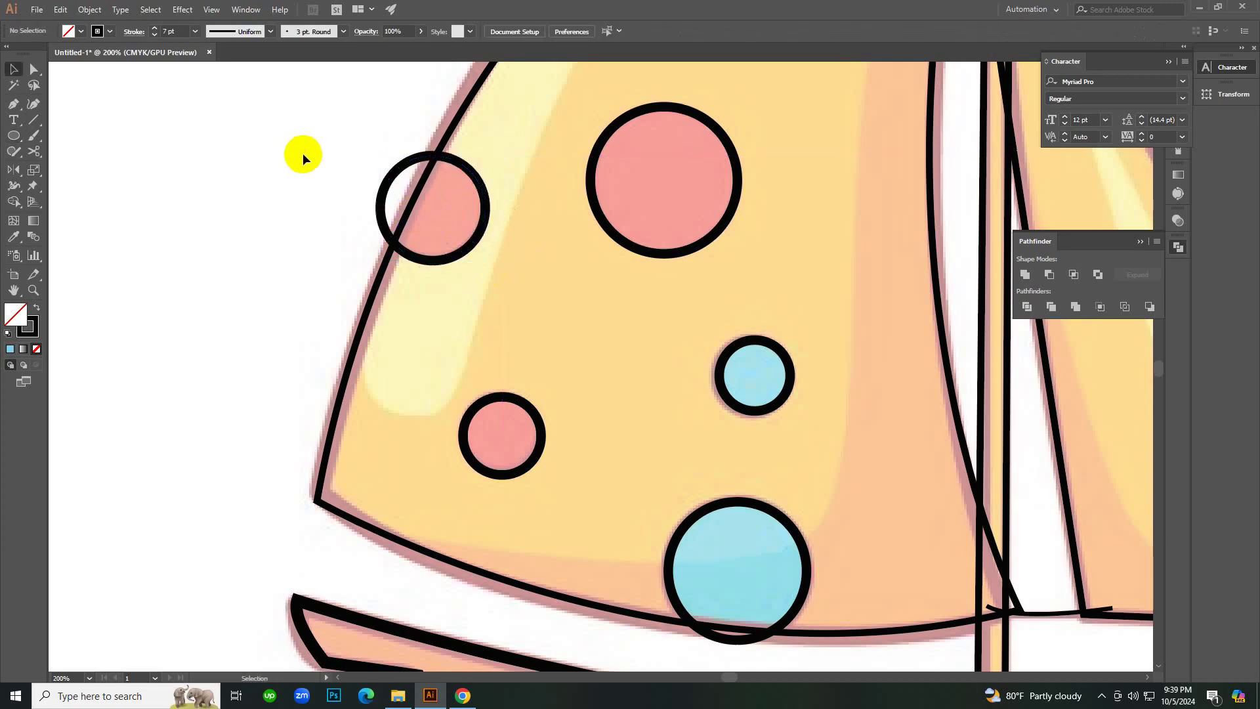
Duplicate the largest pink dot's circle onto the blue dot cut off by the left sail's upper edge.
{"action": "left_click", "coordinate": [589, 331], "text": "ctrl+alt"}
{"action": "left_click", "coordinate": [588, 332], "text": "ctrl+alt"}
{"action": "left_click", "coordinate": [590, 333], "text": "ctrl+alt"}
{"action": "left_click", "coordinate": [594, 340], "text": "ctrl"}
{"action": "left_click", "coordinate": [597, 341], "text": "ctrl"}
{"action": "left_click", "coordinate": [650, 303], "text": "ctrl"}
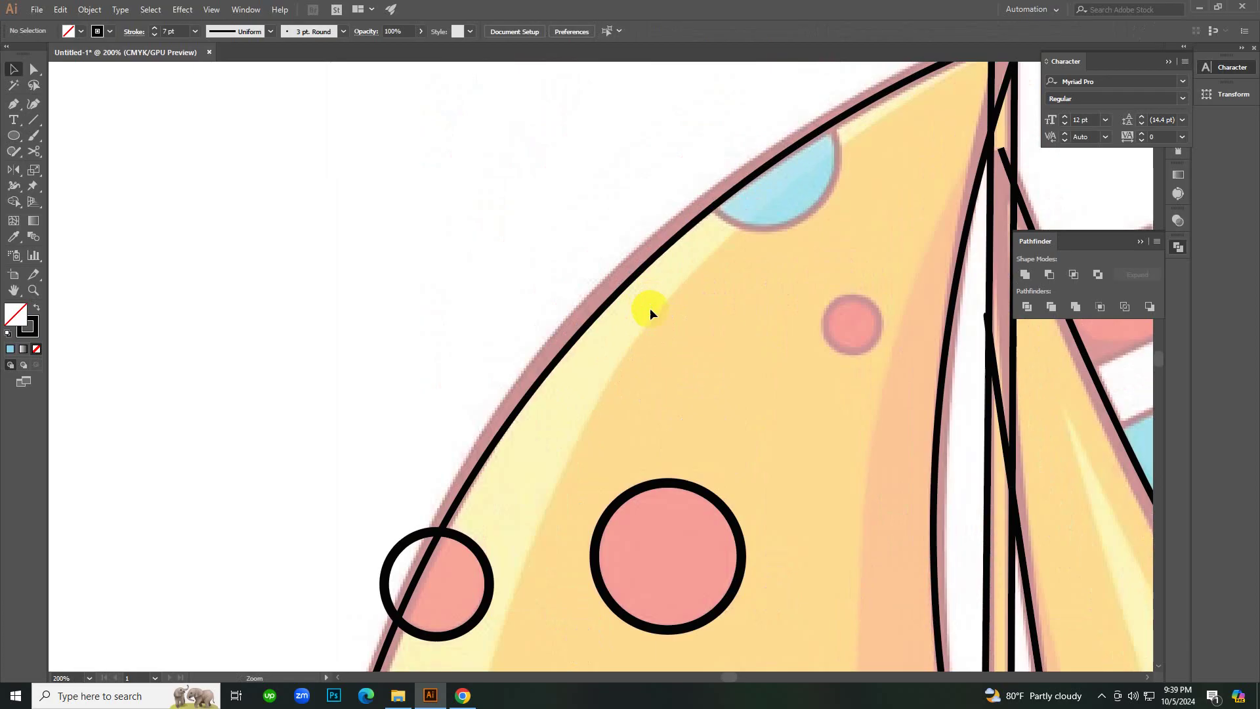
{"action": "left_click_drag", "start_coordinate": [688, 494], "coordinate": [790, 89]}
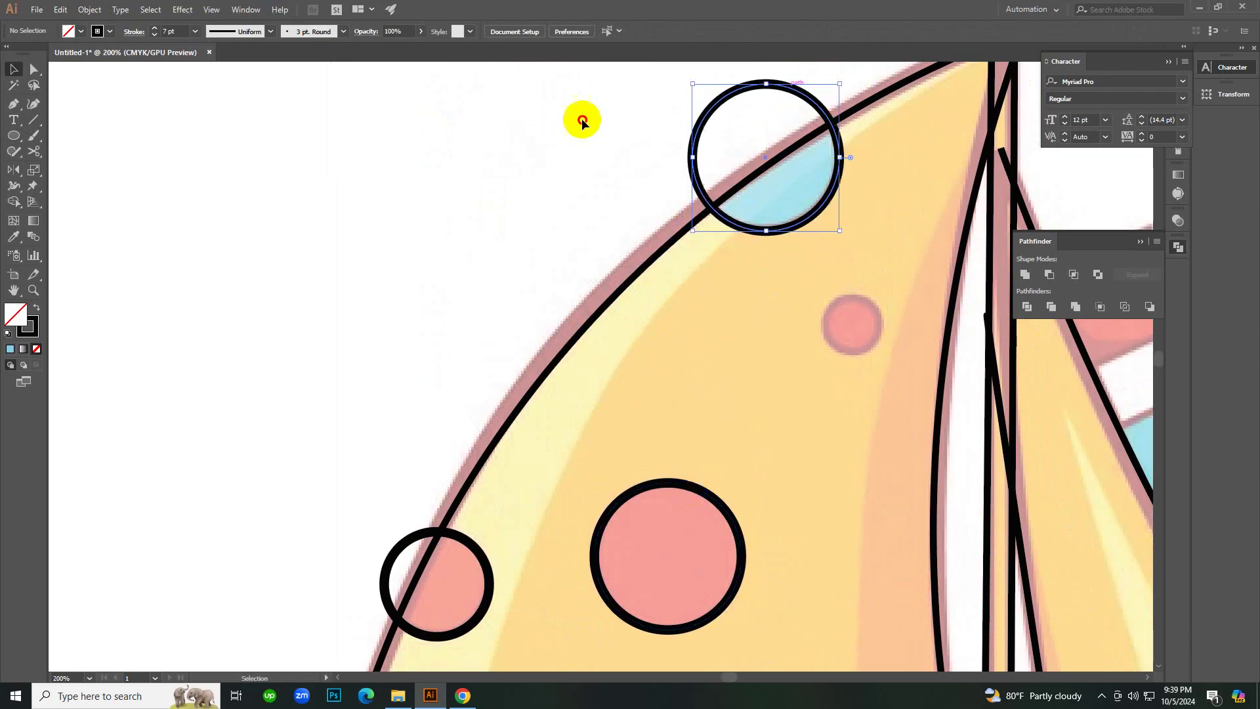
Trace the small pink dot near the top of the left sail with a circle, then deselect it.
{"action": "left_click", "coordinate": [857, 327]}
{"action": "left_click", "coordinate": [658, 368]}
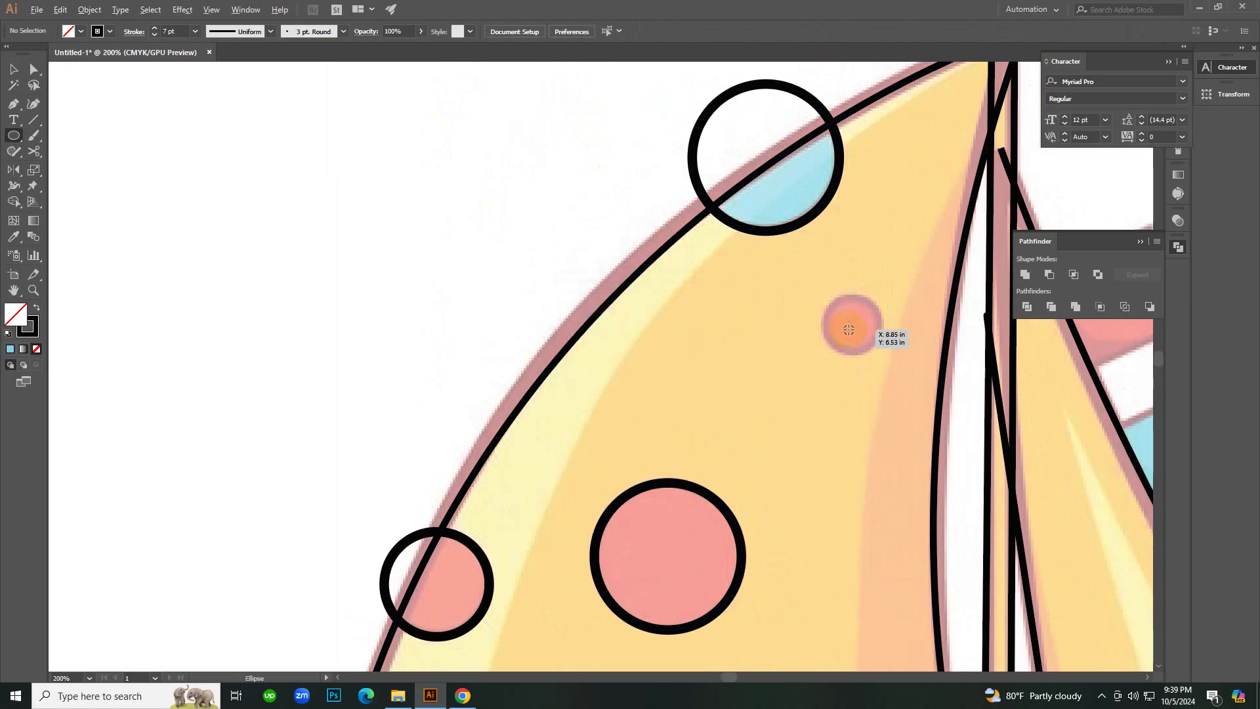
{"action": "left_click_drag", "start_coordinate": [853, 324], "coordinate": [885, 356]}
{"action": "key", "text": "v"}
{"action": "left_click", "coordinate": [451, 220]}
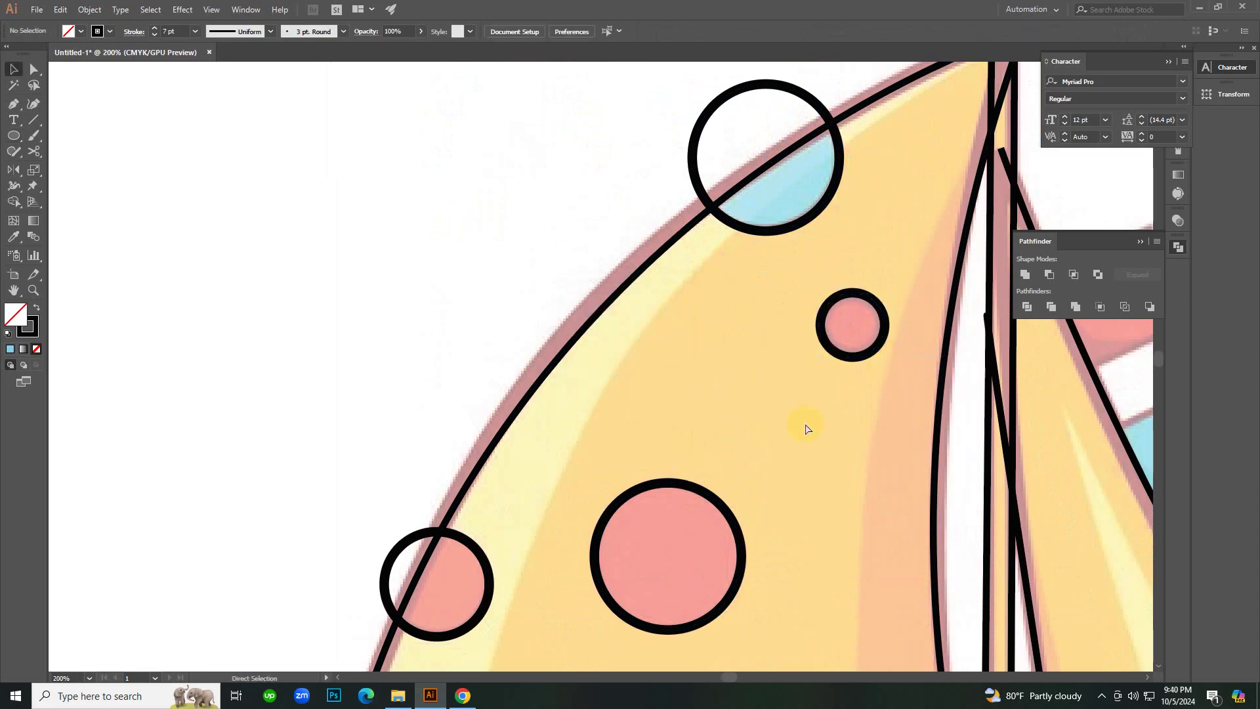
Outline the topmost pink flag with an open straight-line path whose ends cross the right sail's edge, then deselect it.
{"action": "left_click", "coordinate": [830, 383], "text": "ctrl+alt"}
{"action": "left_click", "coordinate": [829, 383], "text": "ctrl+alt"}
{"action": "left_click", "coordinate": [620, 377], "text": "ctrl"}
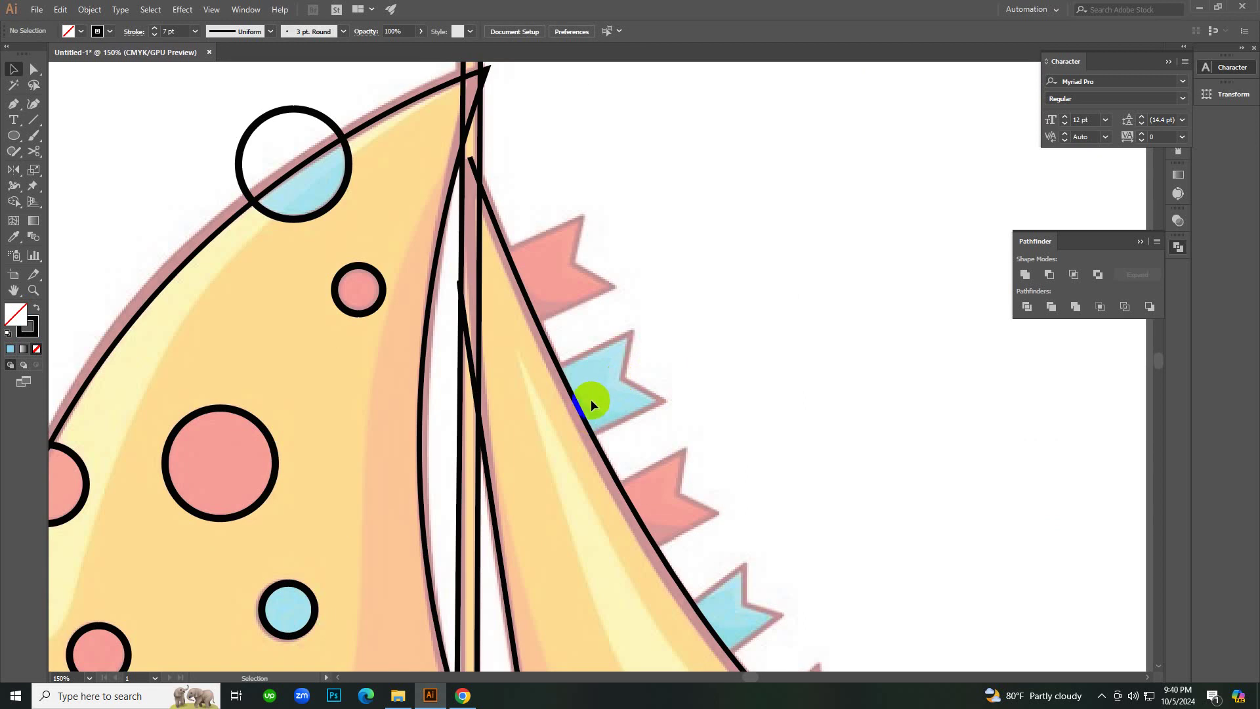
{"action": "key", "text": "p"}
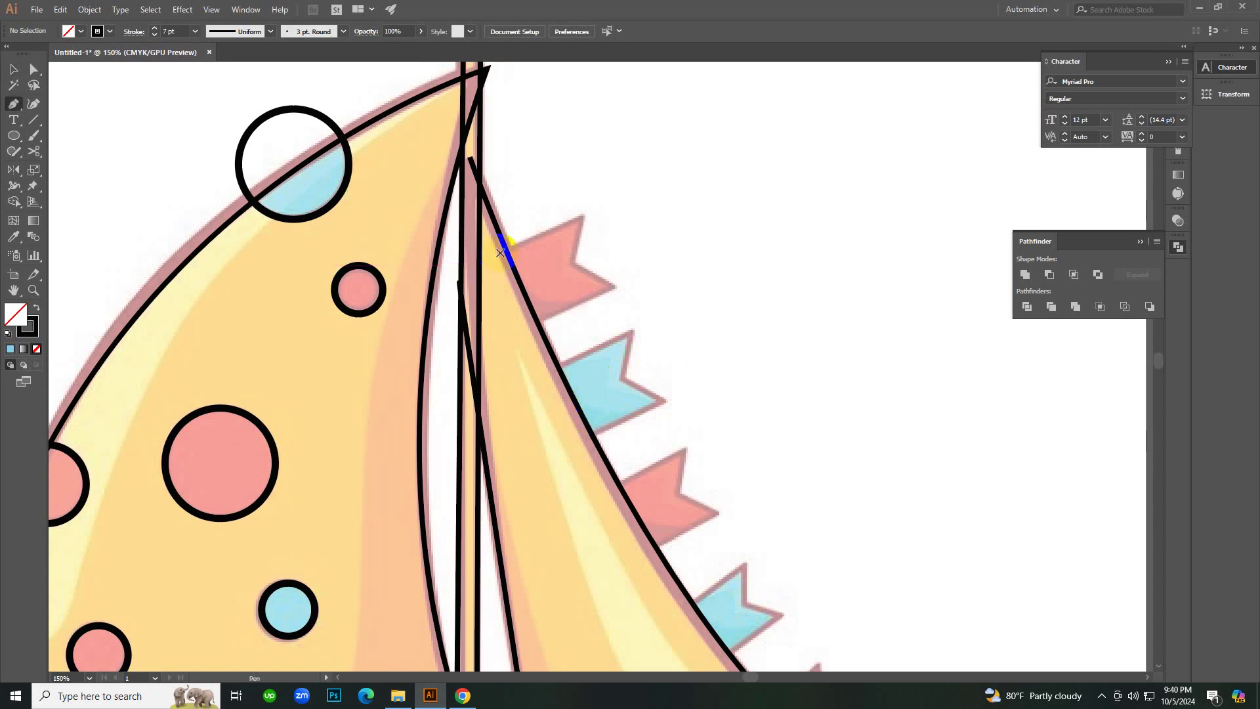
{"action": "left_click", "coordinate": [501, 252]}
{"action": "left_click", "coordinate": [582, 216]}
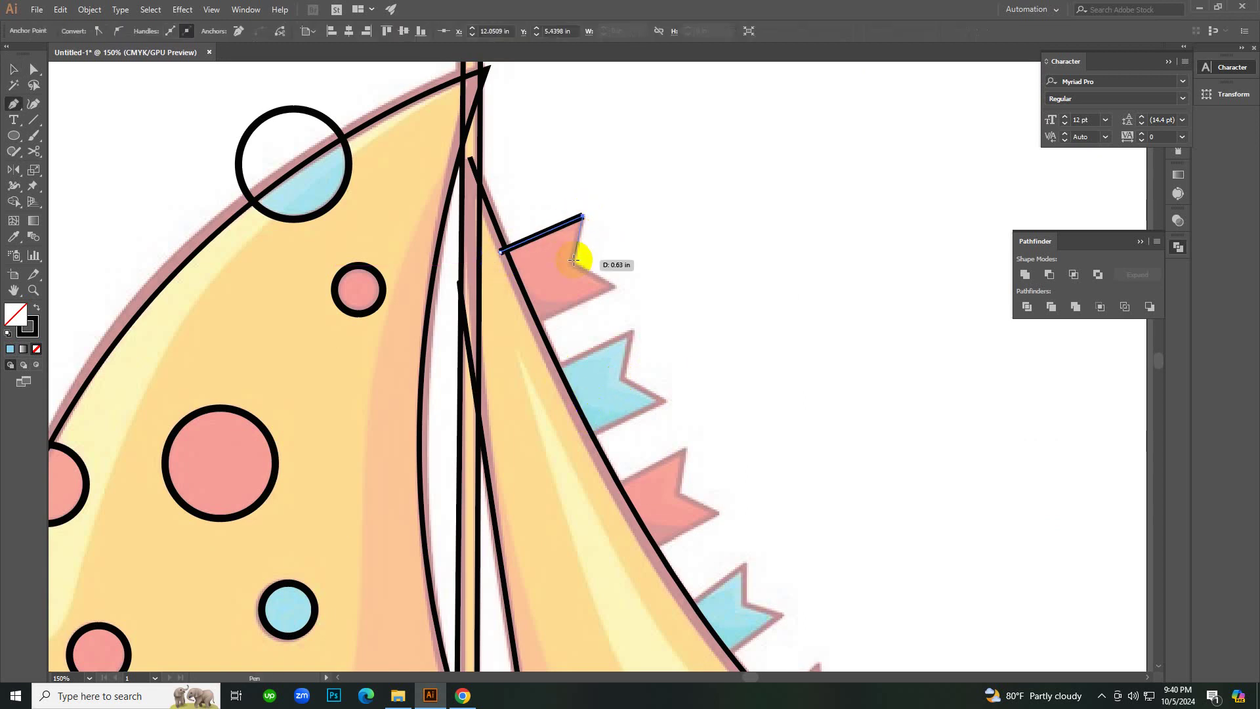
{"action": "left_click", "coordinate": [574, 266]}
{"action": "left_click", "coordinate": [617, 286]}
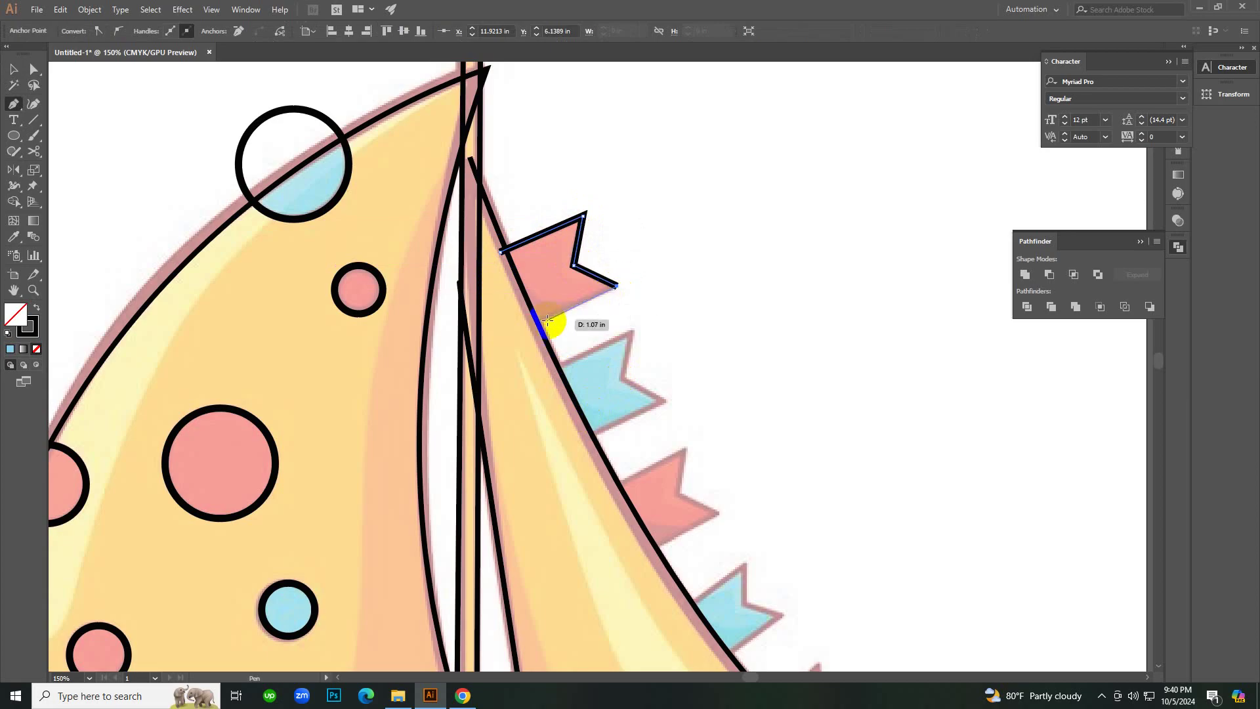
{"action": "left_click", "coordinate": [524, 325]}
{"action": "key", "text": "v"}
{"action": "left_click", "coordinate": [721, 306]}
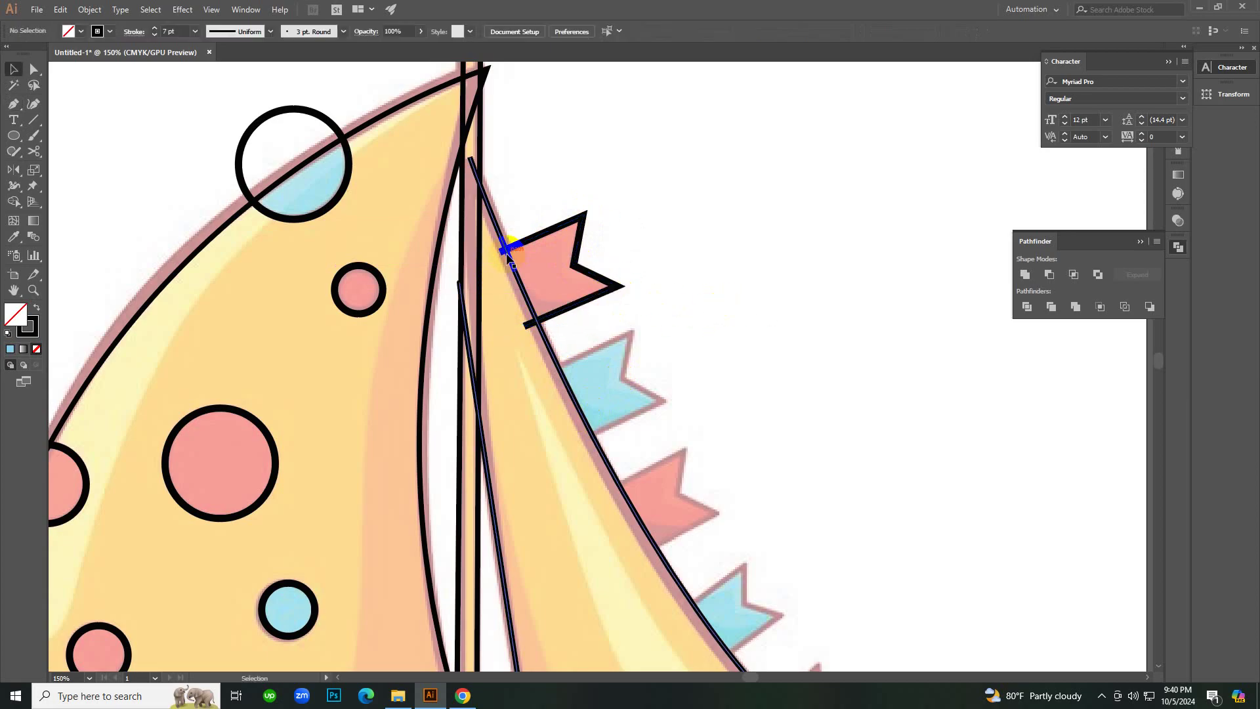
Outline the upper blue flag with an open straight-line path crossing the sail's edge, and duplicate it onto the middle pink flag.
{"action": "key", "text": "p"}
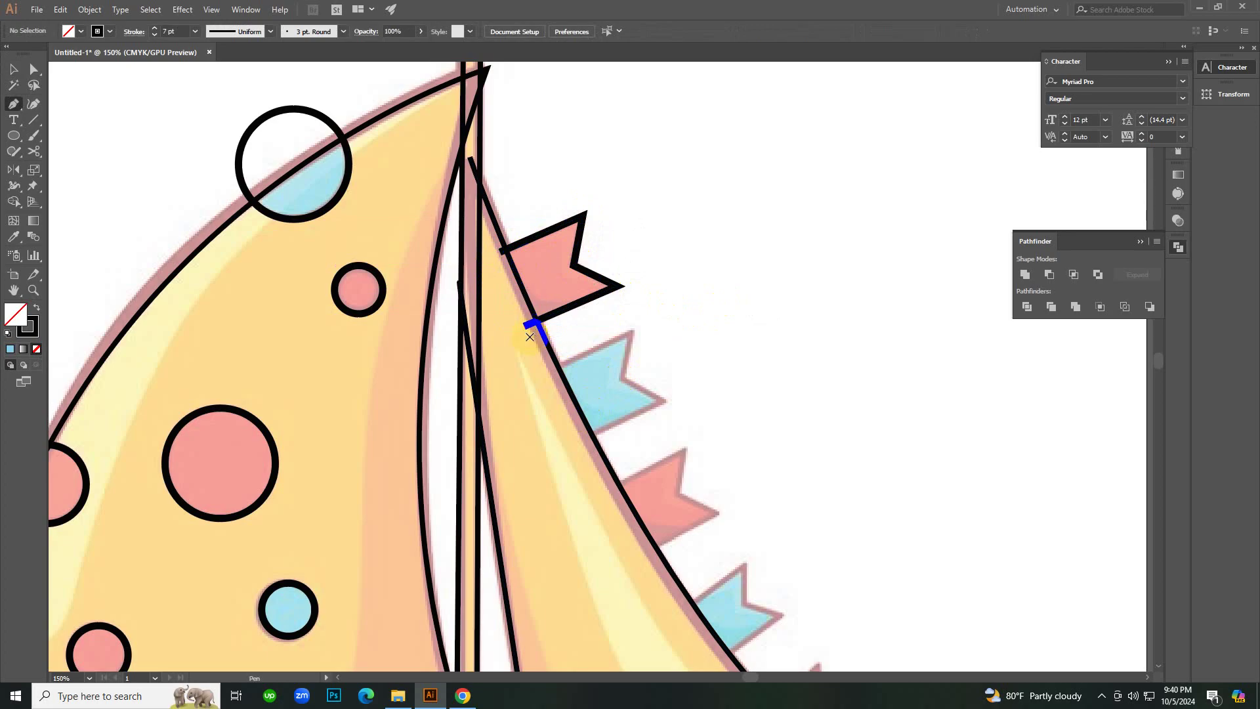
{"action": "left_click", "coordinate": [549, 374]}
{"action": "left_click_drag", "start_coordinate": [629, 332], "coordinate": [622, 359]}
{"action": "left_click", "coordinate": [623, 379]}
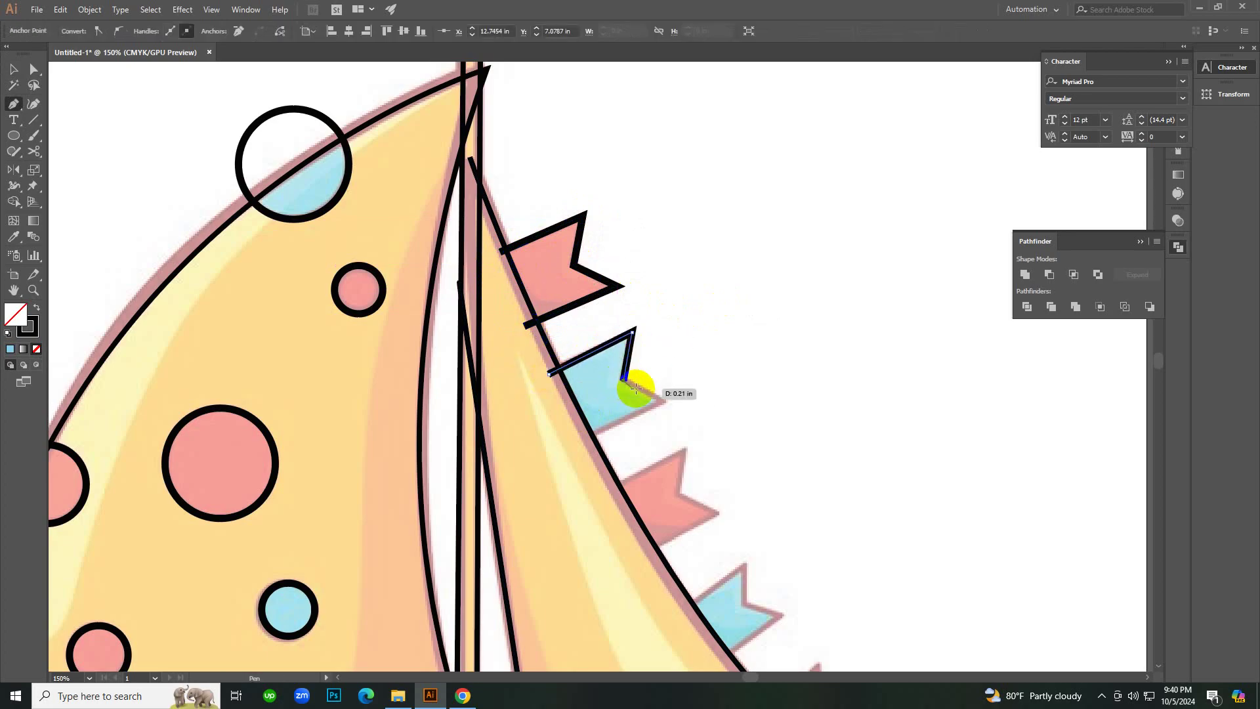
{"action": "left_click_drag", "start_coordinate": [659, 398], "coordinate": [662, 399]}
{"action": "left_click", "coordinate": [665, 400]}
{"action": "left_click_drag", "start_coordinate": [575, 438], "coordinate": [700, 528]}
{"action": "key", "text": "v"}
{"action": "left_click", "coordinate": [742, 427]}
Duplicate the flag outline onto the lower blue flag and the lowest pink flag, rotating and scaling the copies to fit.
{"action": "scroll", "coordinate": [686, 493], "scroll_direction": "down", "scroll_amount": 5}
{"action": "left_click_drag", "start_coordinate": [665, 324], "coordinate": [738, 435]}
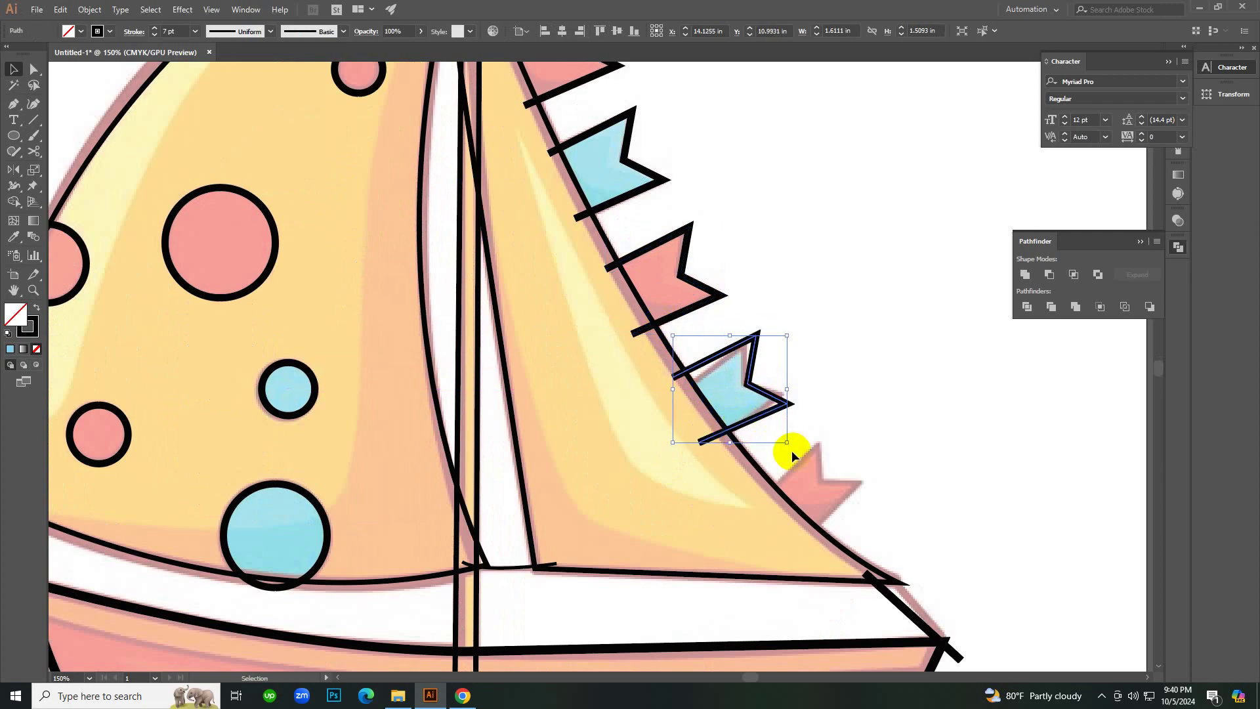
{"action": "left_click_drag", "start_coordinate": [787, 447], "coordinate": [797, 438]}
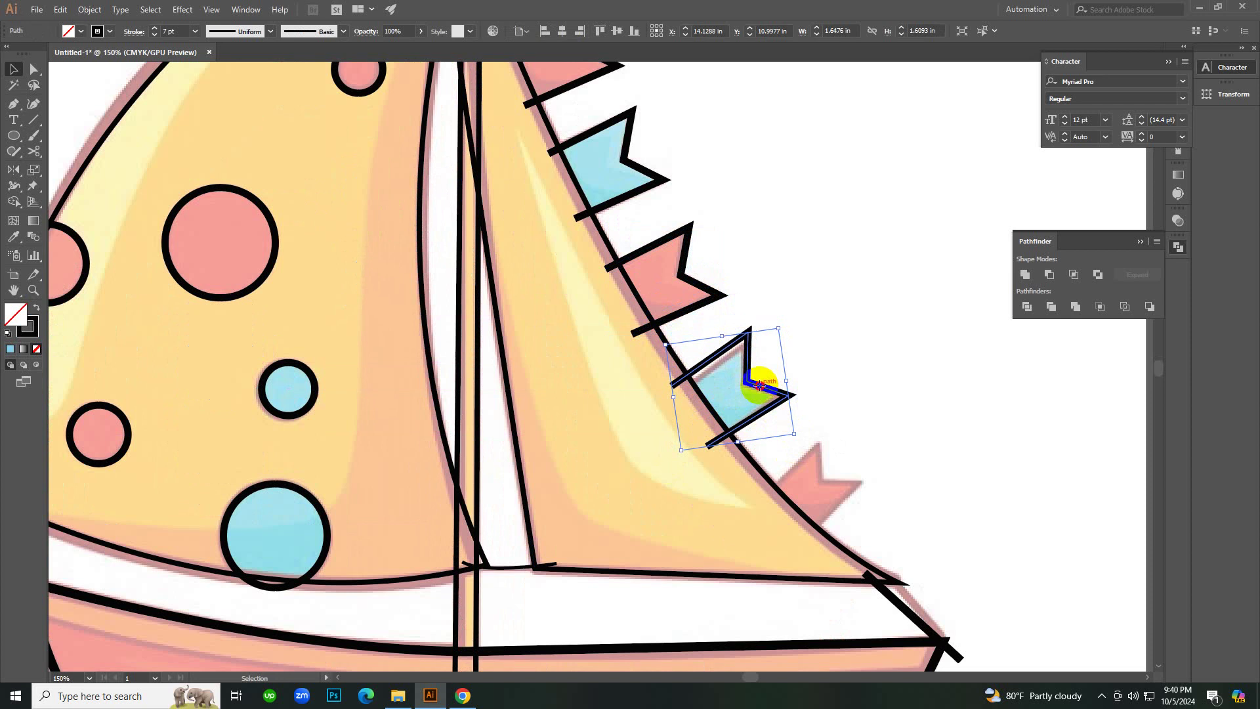
{"action": "left_click_drag", "start_coordinate": [758, 388], "coordinate": [759, 395]}
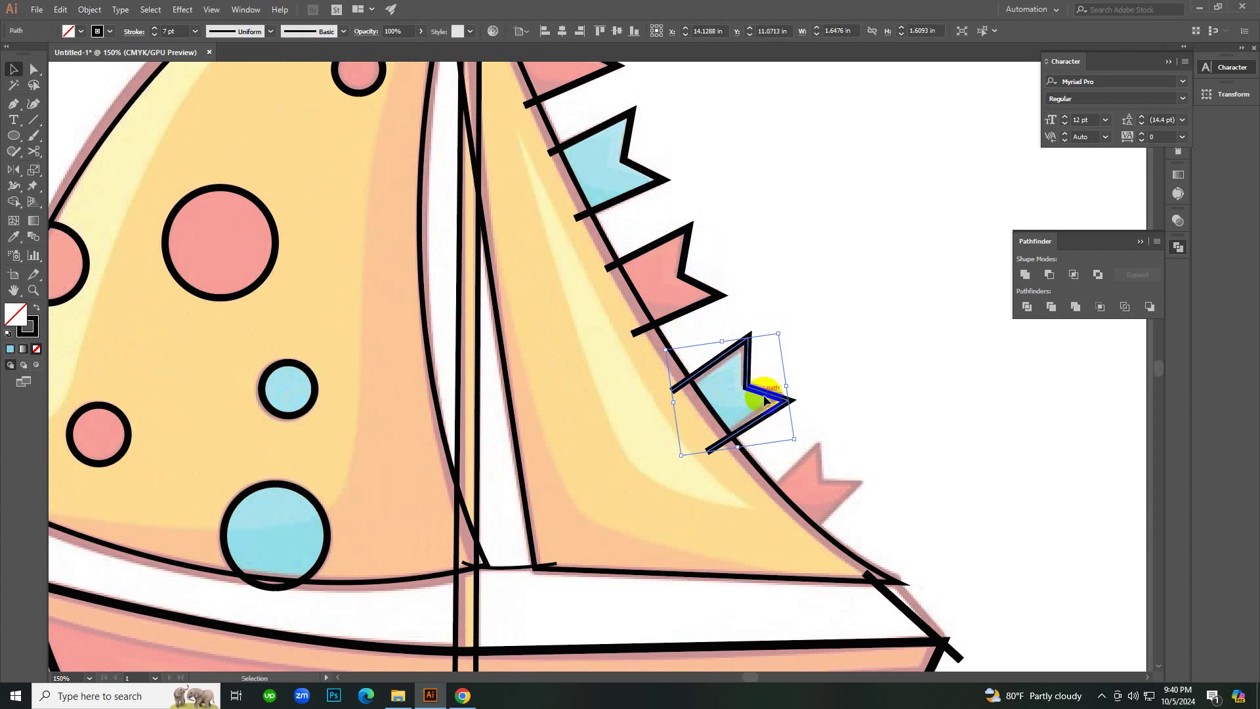
{"action": "left_click_drag", "start_coordinate": [790, 436], "coordinate": [789, 434]}
{"action": "left_click", "coordinate": [838, 408]}
{"action": "left_click", "coordinate": [758, 421]}
{"action": "left_click", "coordinate": [806, 416]}
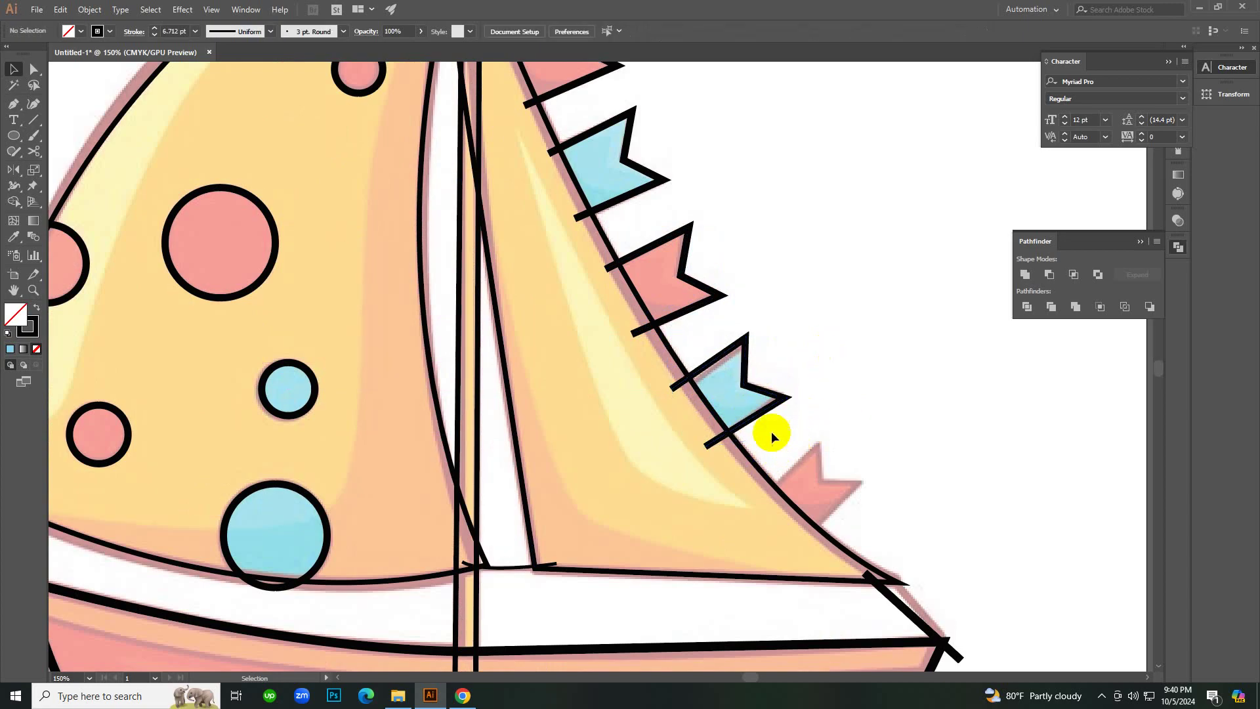
{"action": "left_click_drag", "start_coordinate": [750, 419], "coordinate": [890, 527]}
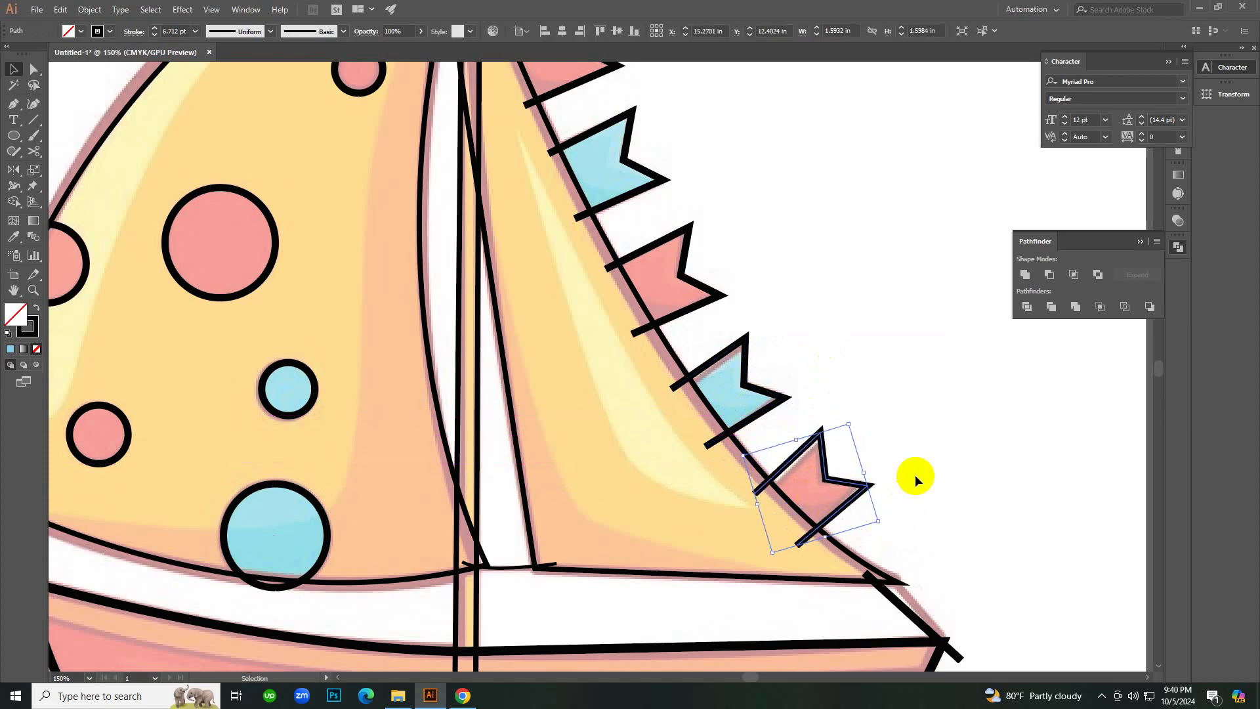
{"action": "left_click", "coordinate": [914, 475]}
Draw a circle over the round knob on top of the mast, nudge it upward to fit, and deselect it.
{"action": "left_click", "coordinate": [594, 340], "text": "ctrl+alt"}
{"action": "left_click", "coordinate": [594, 340], "text": "ctrl+alt"}
{"action": "left_click", "coordinate": [594, 340], "text": "ctrl+alt"}
{"action": "left_click", "coordinate": [594, 339], "text": "ctrl+alt"}
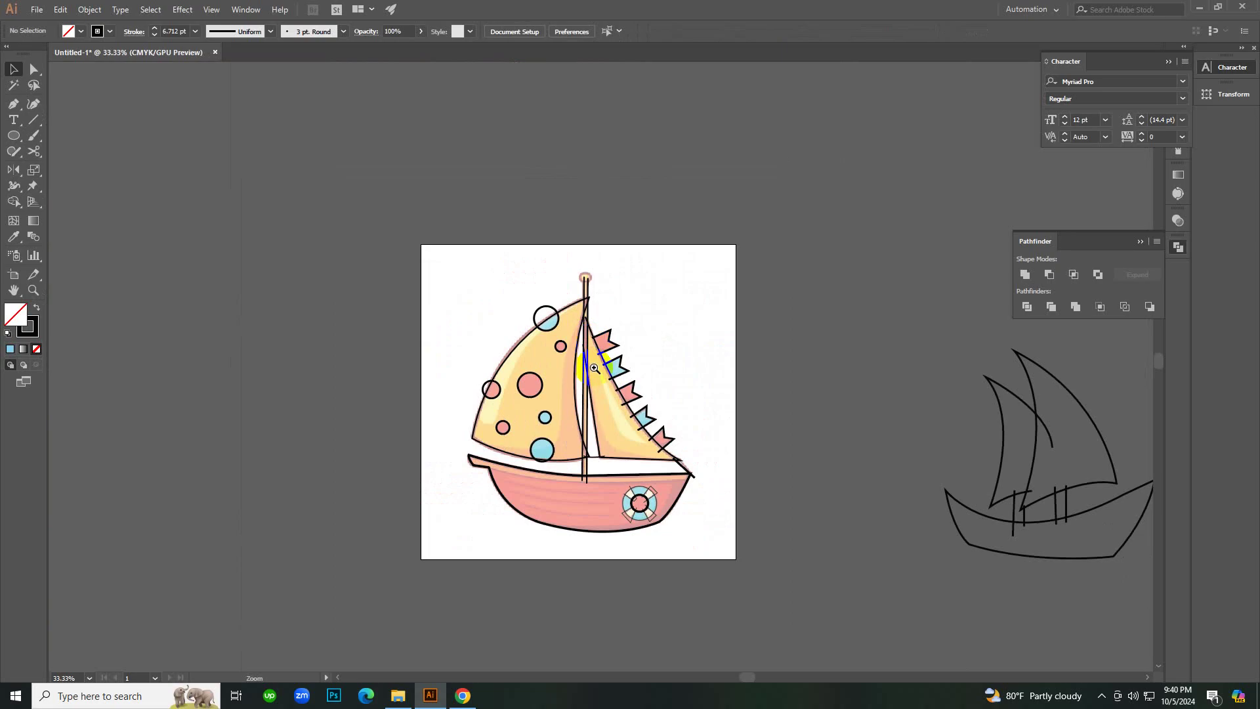
{"action": "left_click", "coordinate": [607, 399], "text": "ctrl"}
{"action": "left_click", "coordinate": [607, 398], "text": "ctrl"}
{"action": "scroll", "coordinate": [589, 410], "scroll_direction": "up", "scroll_amount": 3}
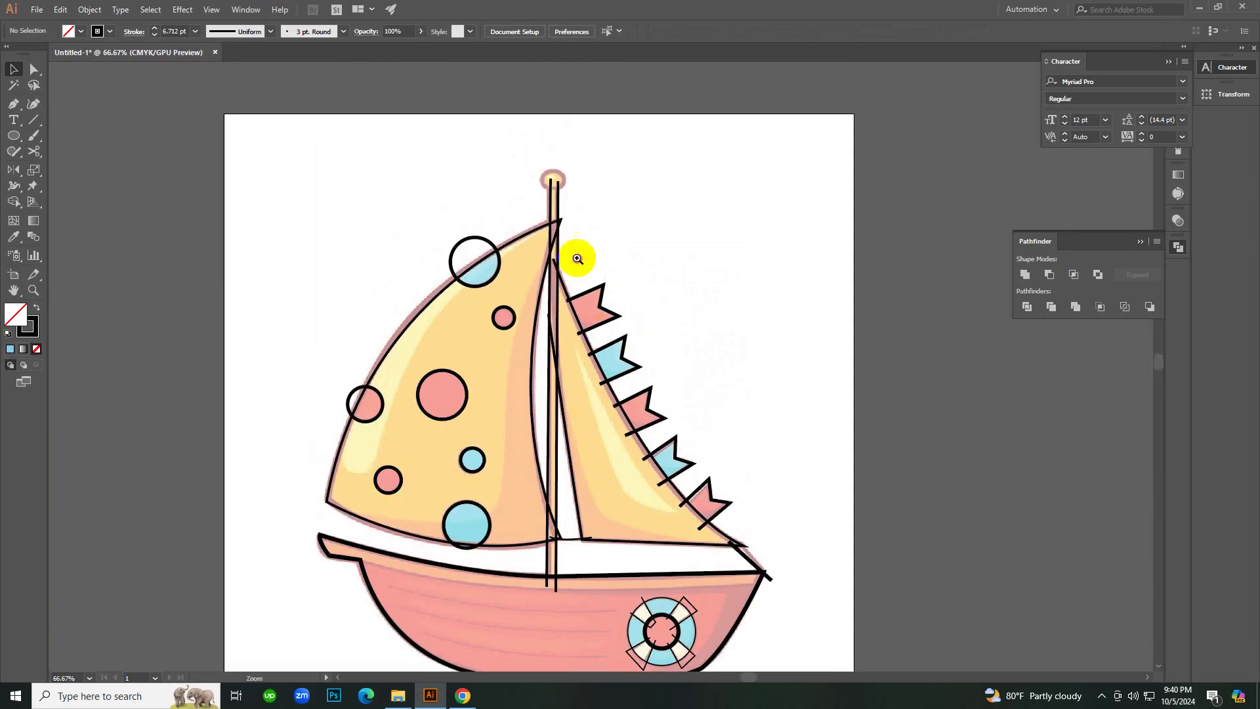
{"action": "left_click", "coordinate": [577, 259], "text": "ctrl"}
{"action": "left_click", "coordinate": [577, 258], "text": "ctrl"}
{"action": "left_click", "coordinate": [569, 324], "text": "ctrl"}
{"action": "left_click", "coordinate": [581, 362], "text": "ctrl"}
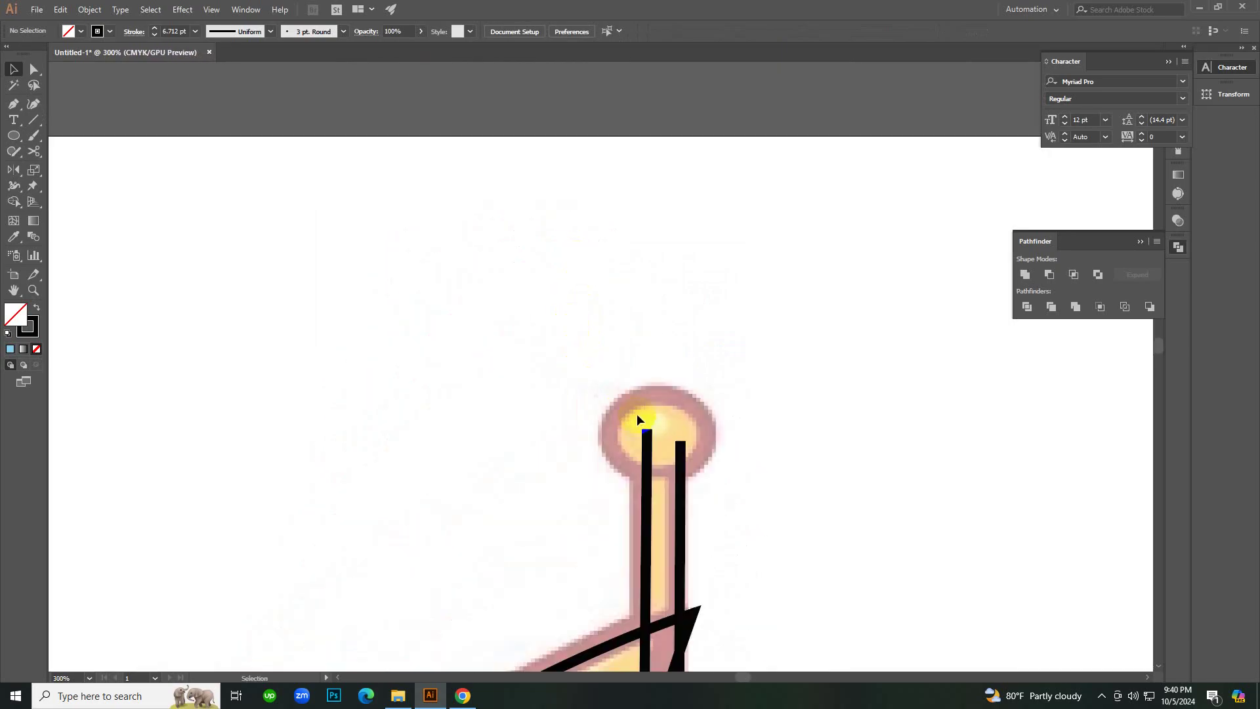
{"action": "key", "text": "l"}
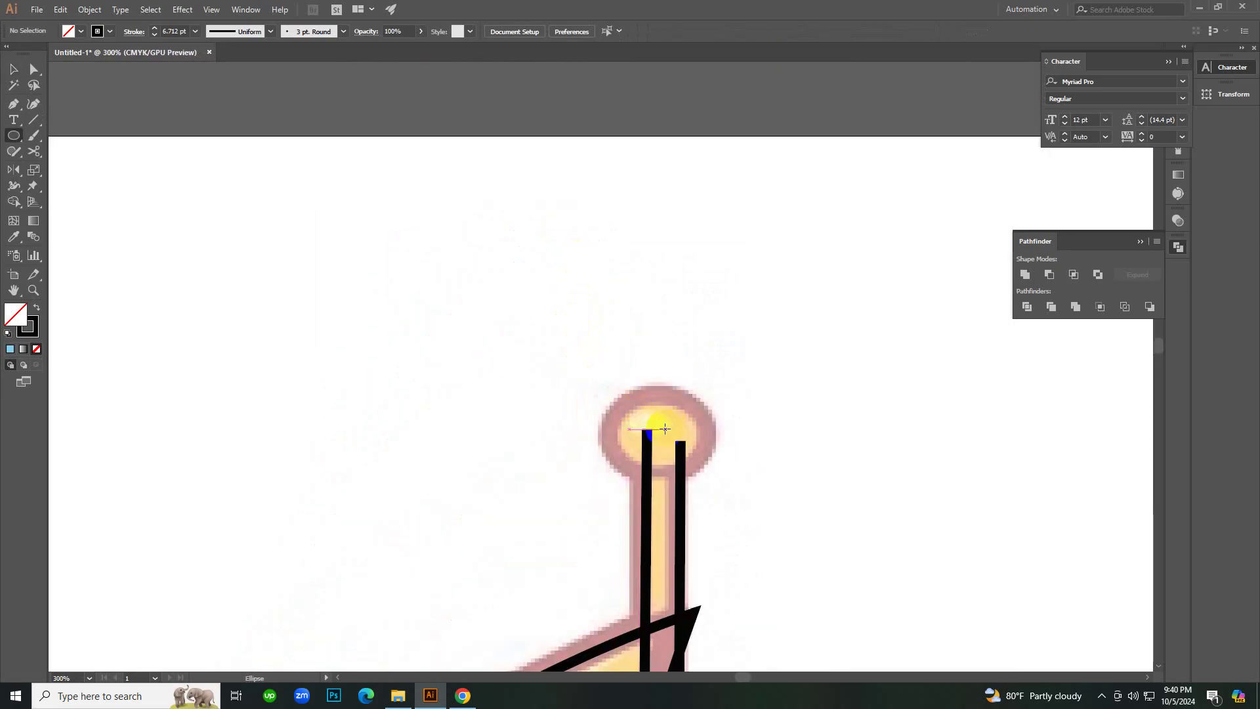
{"action": "left_click_drag", "start_coordinate": [657, 440], "coordinate": [707, 489]}
{"action": "key", "text": "v"}
{"action": "left_click", "coordinate": [754, 456]}
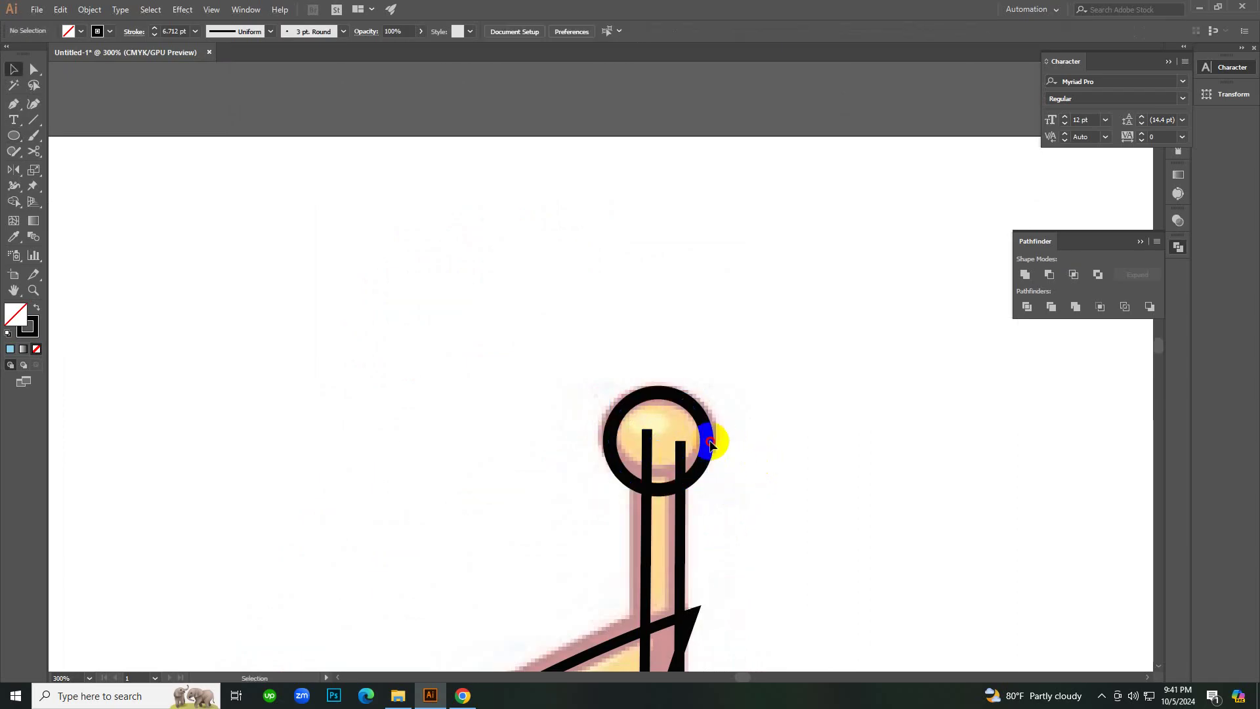
{"action": "left_click", "coordinate": [710, 438]}
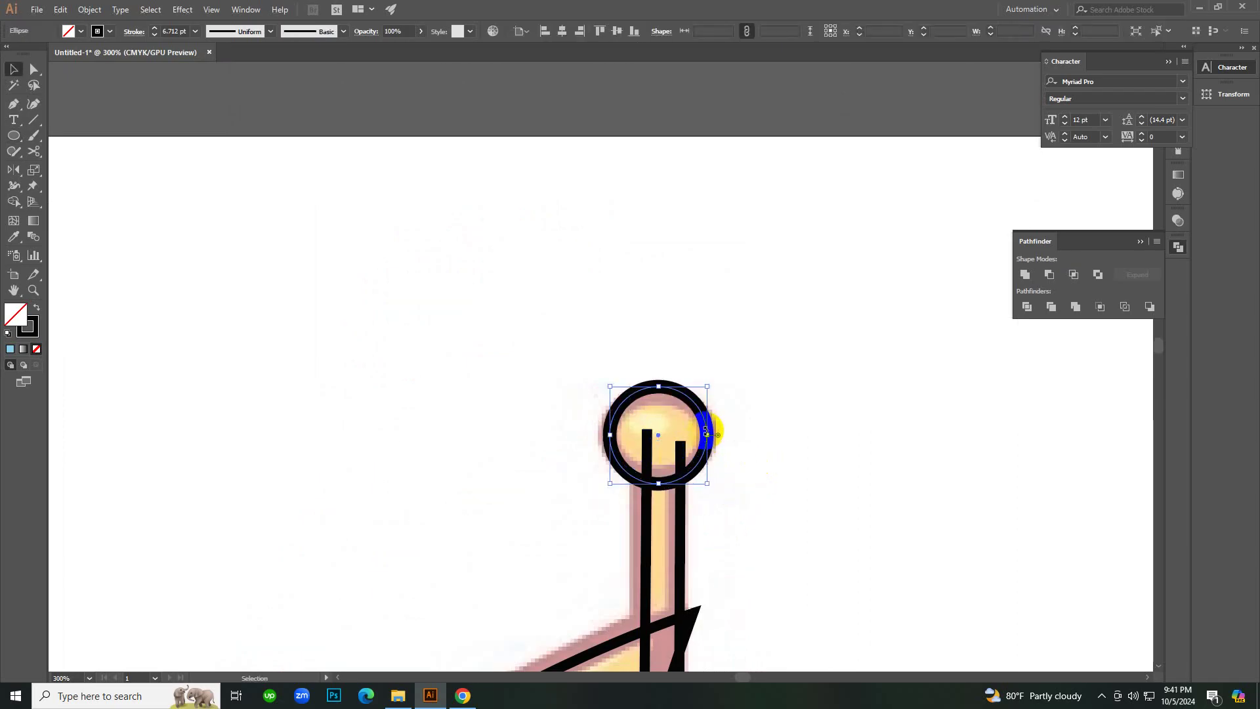
{"action": "left_click", "coordinate": [789, 438]}
{"action": "left_click", "coordinate": [613, 440], "text": "ctrl+alt"}
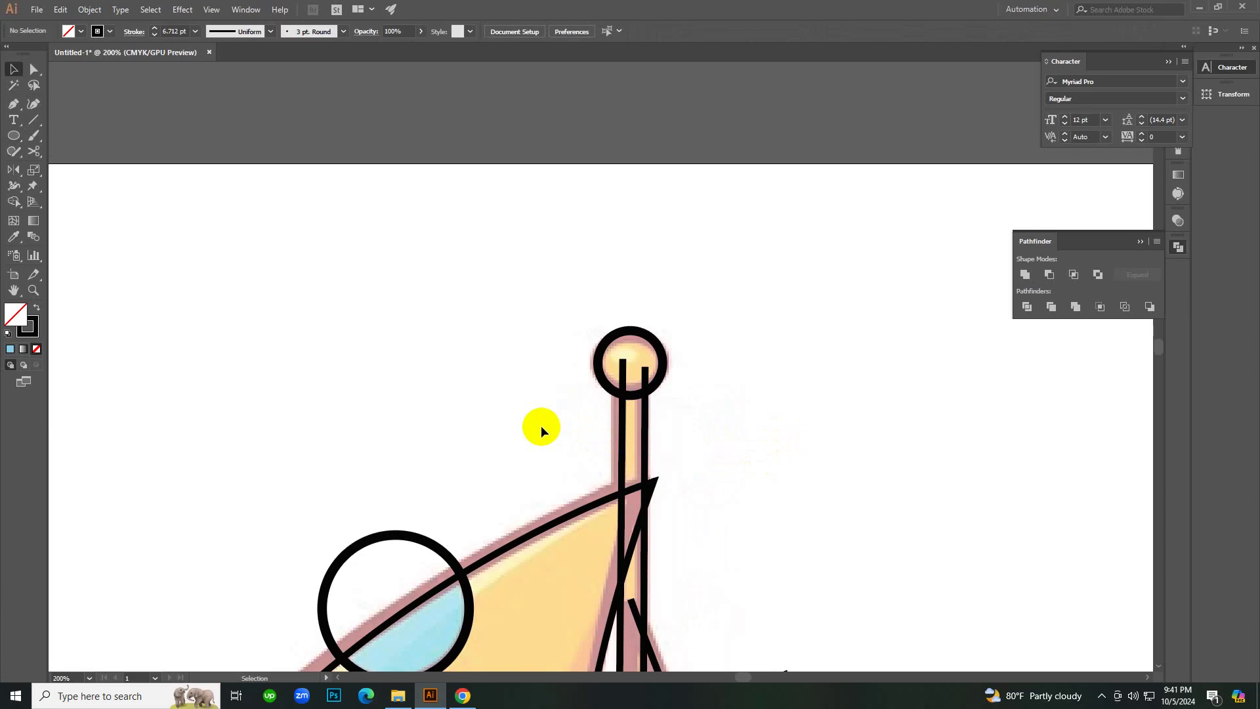
{"action": "left_click", "coordinate": [522, 483], "text": "ctrl+alt"}
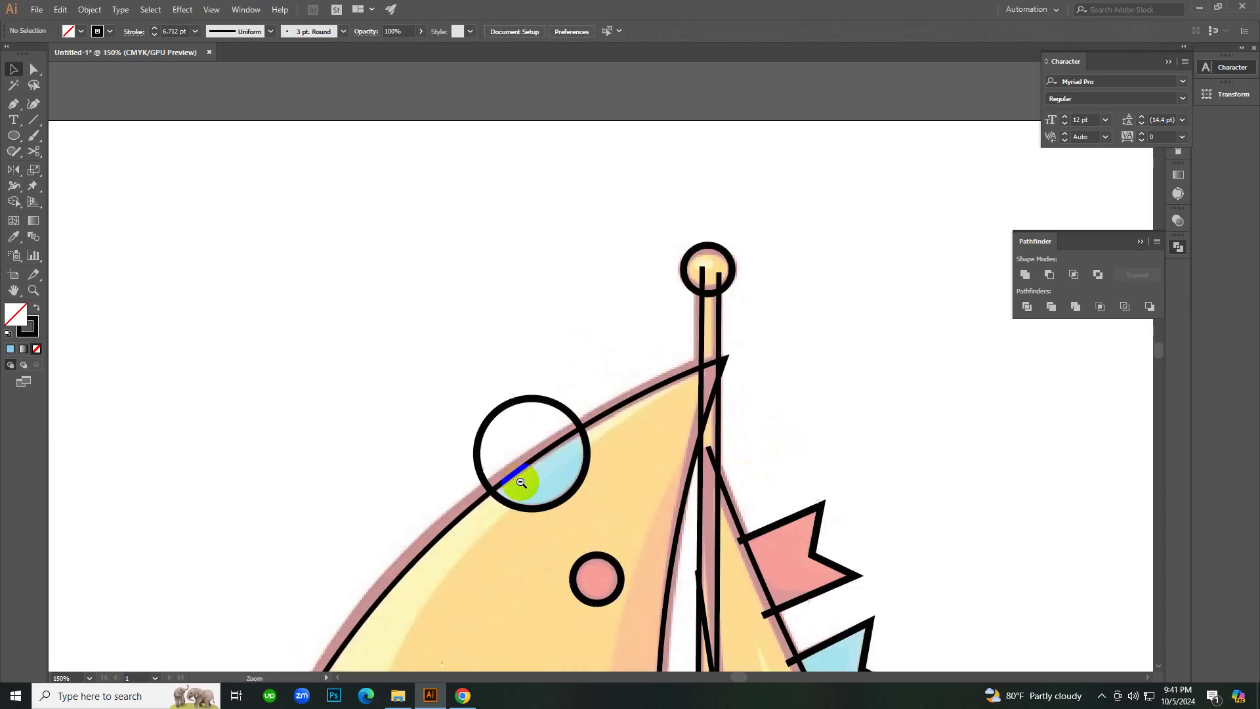
Move the sailboat reference image off the artboard, placing it above and to the left of the traced outlines.
{"action": "left_click", "coordinate": [612, 439], "text": "ctrl+alt"}
{"action": "left_click", "coordinate": [617, 441], "text": "ctrl+alt"}
{"action": "left_click", "coordinate": [618, 441], "text": "ctrl+alt"}
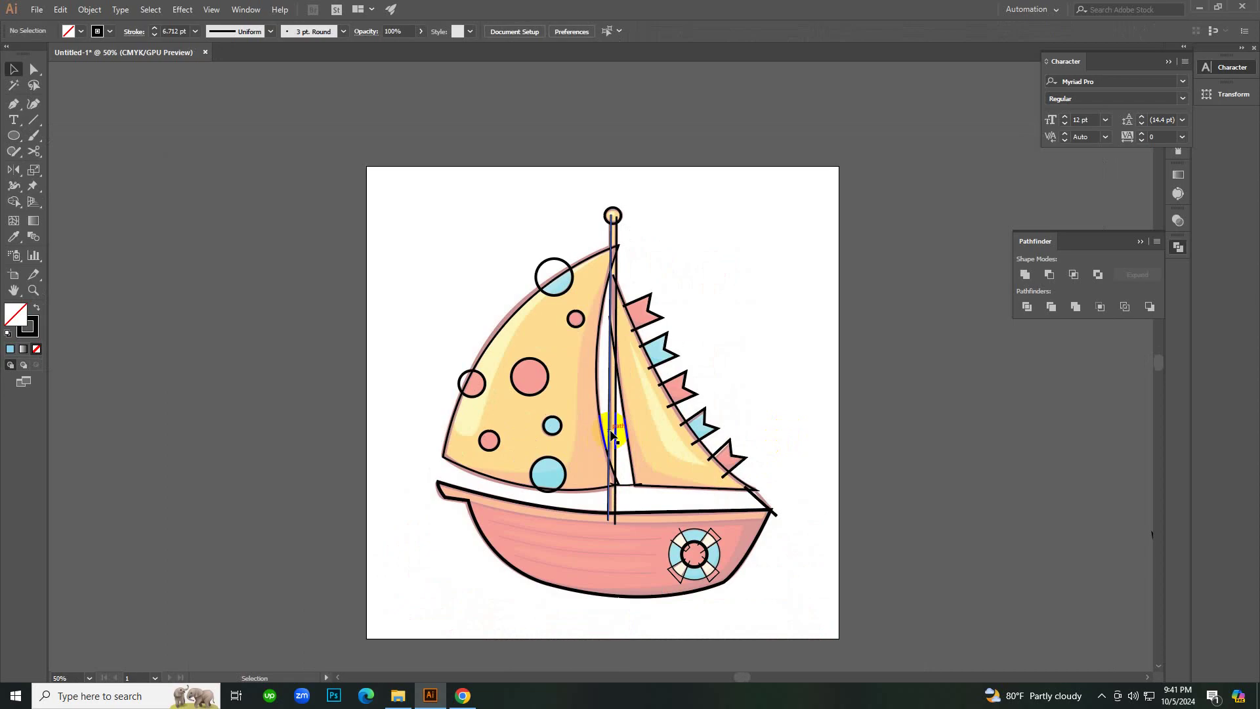
{"action": "key", "text": "ctrl+minus"}
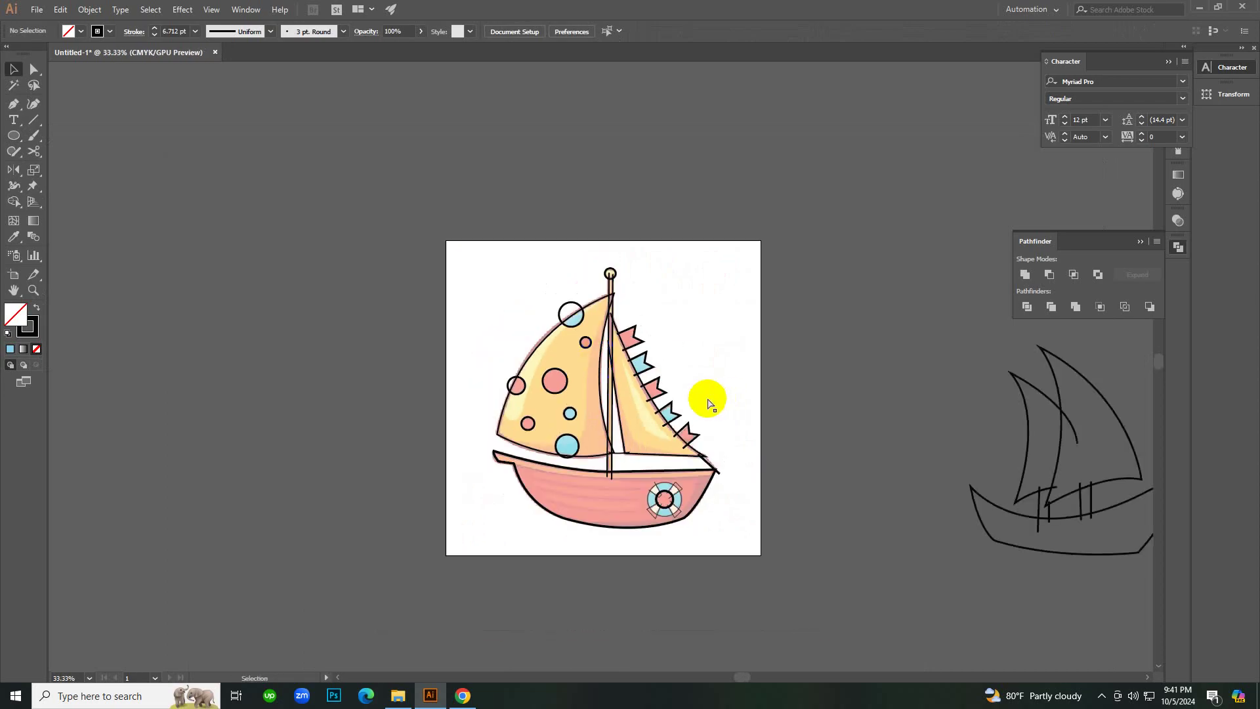
{"action": "left_click", "coordinate": [593, 404], "text": "ctrl"}
{"action": "left_click", "coordinate": [593, 403], "text": "ctrl"}
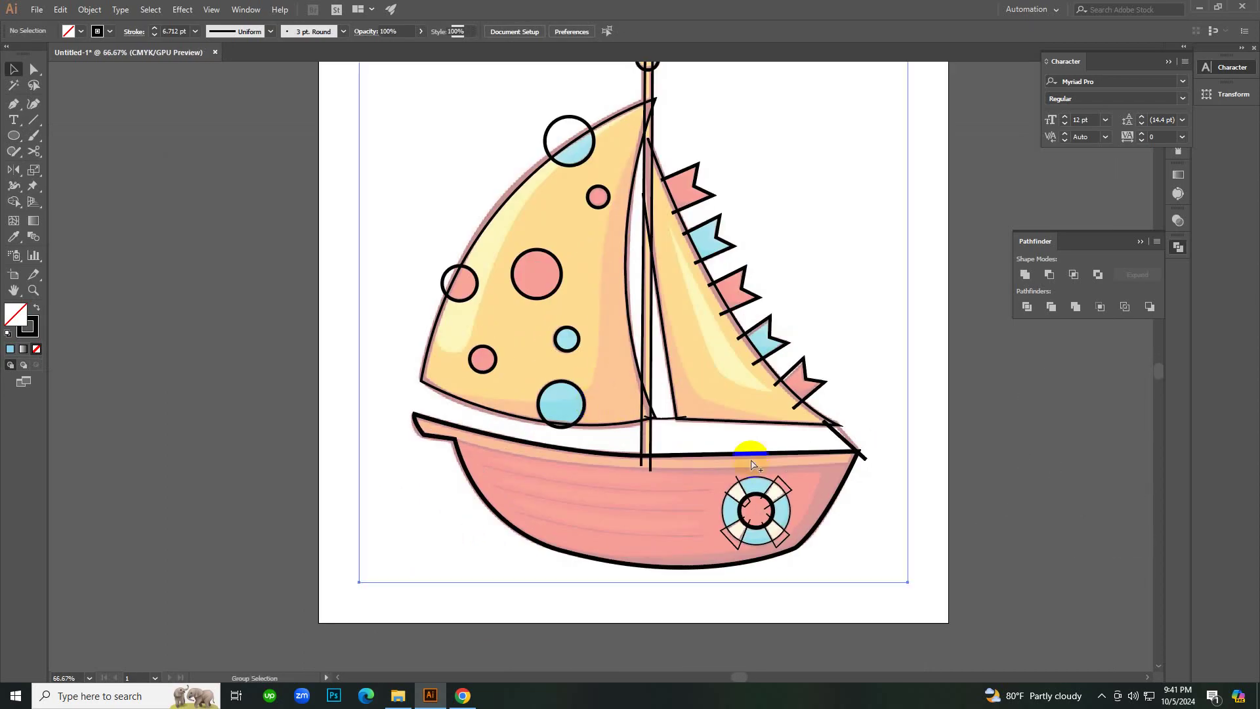
{"action": "left_click", "coordinate": [750, 450]}
{"action": "left_click", "coordinate": [1069, 394]}
{"action": "left_click", "coordinate": [499, 298], "text": "ctrl+alt"}
{"action": "left_click", "coordinate": [499, 299], "text": "ctrl+alt"}
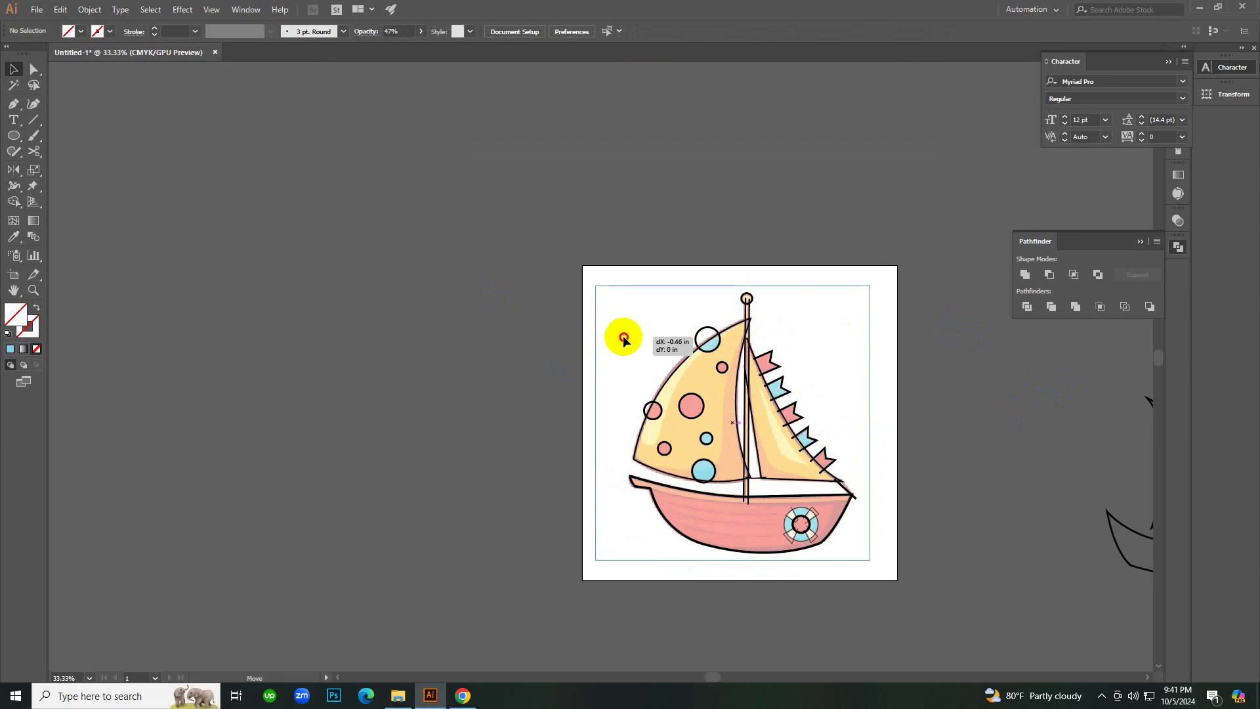
{"action": "left_click_drag", "start_coordinate": [624, 337], "coordinate": [279, 157]}
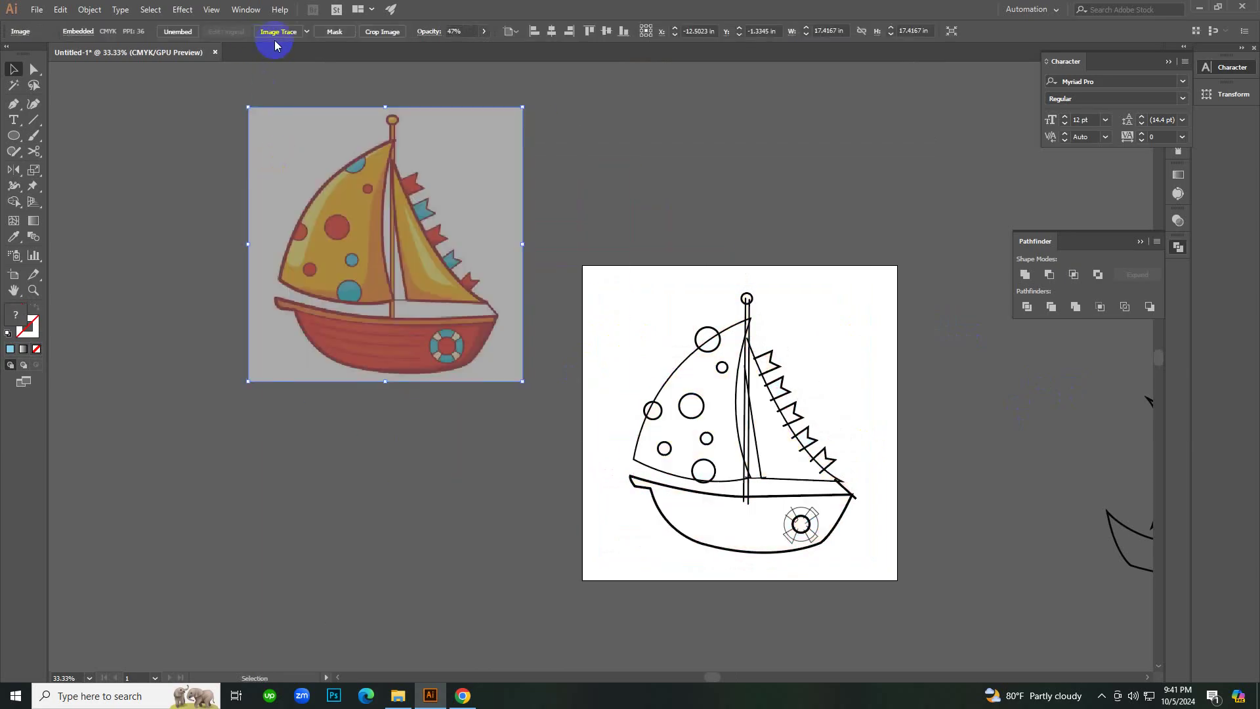
Set the reference image's opacity to 100% and deselect it.
{"action": "left_click", "coordinate": [486, 33]}
{"action": "left_click_drag", "start_coordinate": [478, 50], "coordinate": [506, 52]}
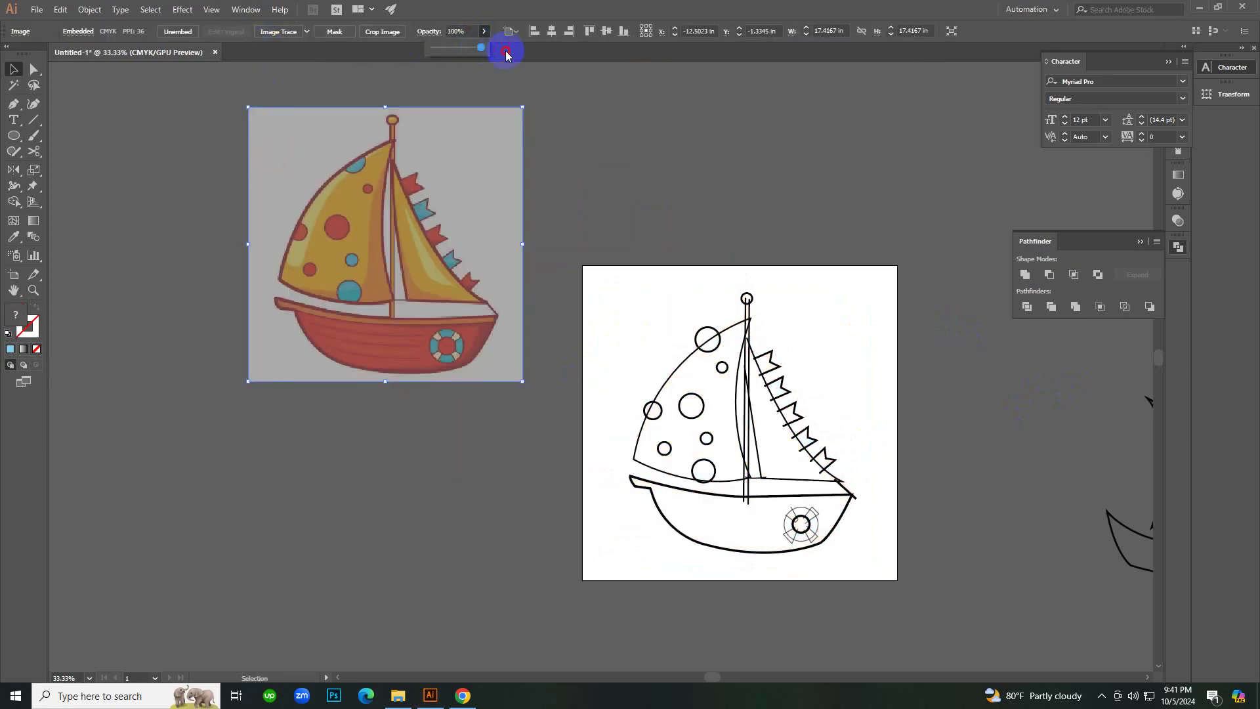
{"action": "left_click", "coordinate": [821, 221]}
Select all paths of the spare sailboat sketch lying to the right of the artboard.
{"action": "left_click", "coordinate": [932, 428], "text": "ctrl+alt"}
{"action": "left_click_drag", "start_coordinate": [641, 254], "coordinate": [936, 534]}
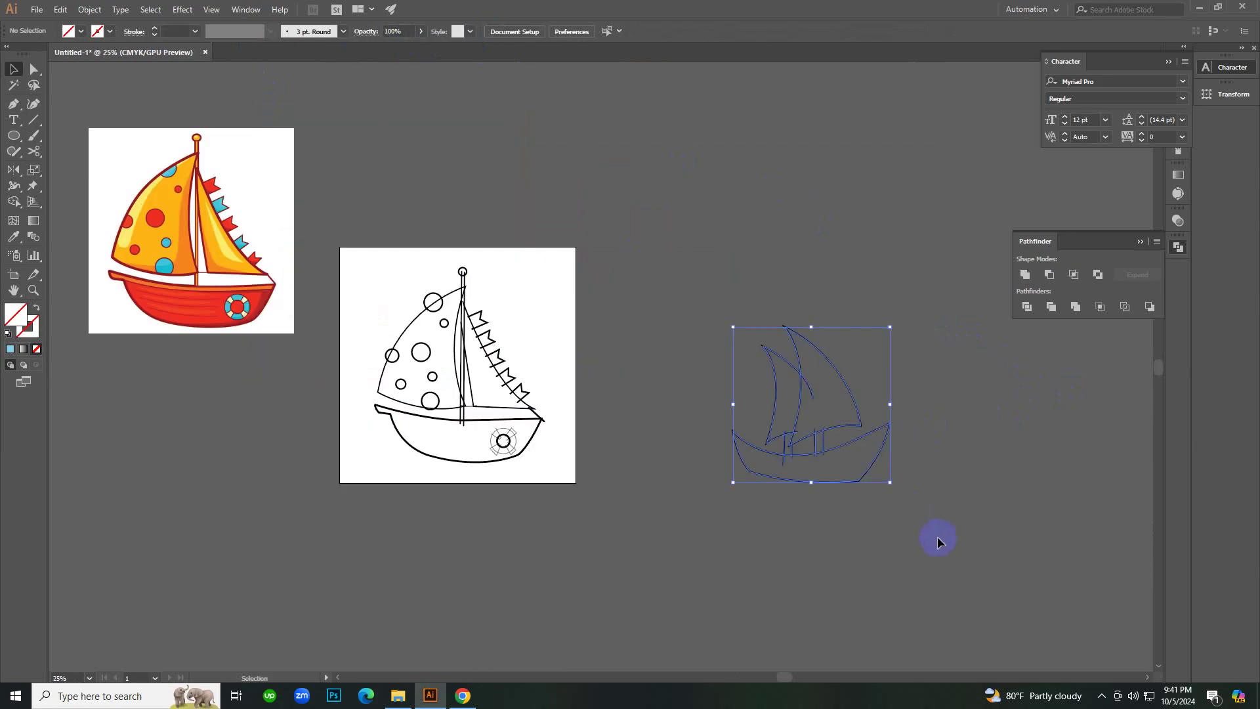
Delete the stray partial boat outline beside the artboard and place a copy of the complete boat line art there.
{"action": "key", "text": "Delete"}
{"action": "left_click", "coordinate": [618, 402], "text": "ctrl"}
{"action": "left_click_drag", "start_coordinate": [268, 191], "coordinate": [566, 504]}
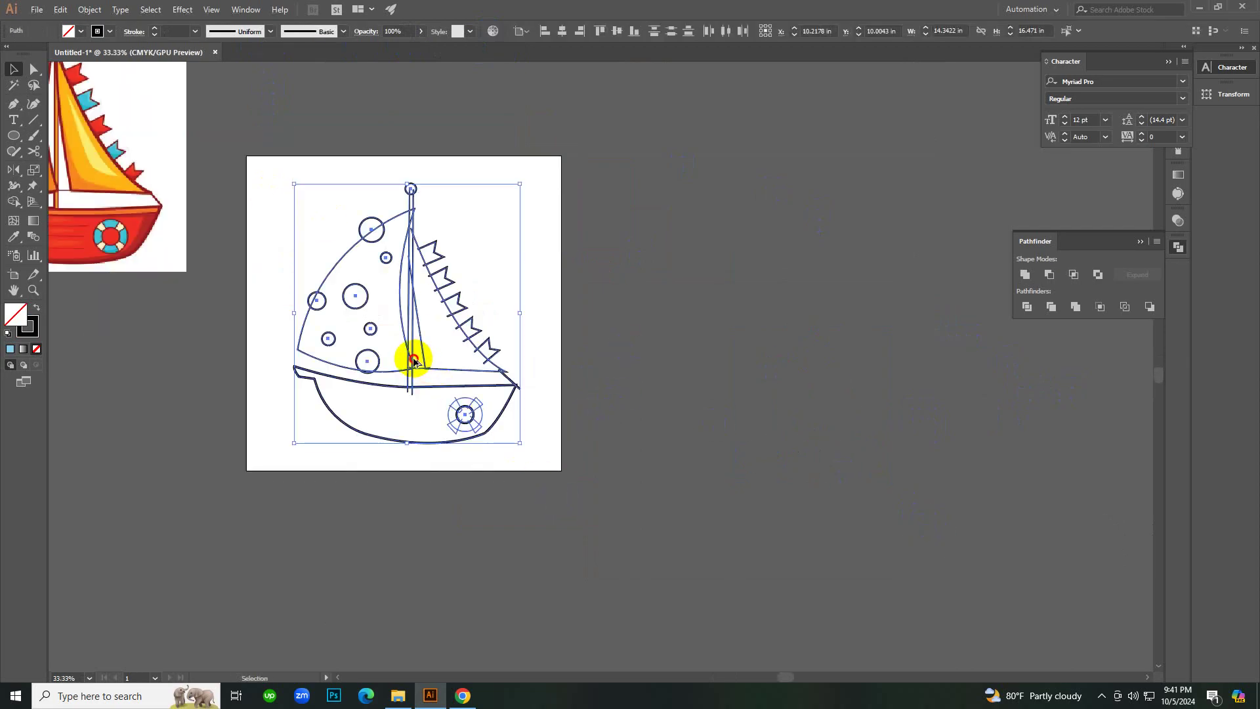
{"action": "left_click_drag", "start_coordinate": [414, 359], "coordinate": [851, 369]}
{"action": "left_click", "coordinate": [681, 371]}
Expand all strokes of the boat line art on the artboard into filled shapes.
{"action": "left_click", "coordinate": [502, 336], "text": "ctrl"}
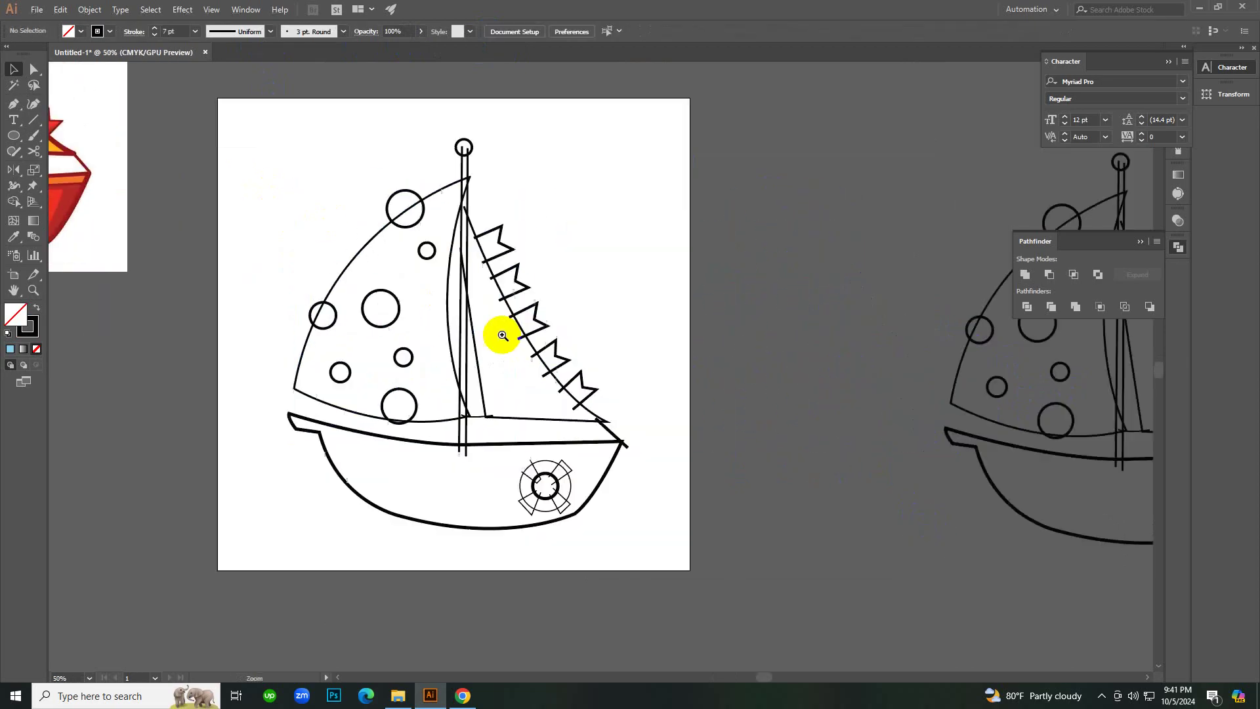
{"action": "left_click", "coordinate": [502, 335]}
{"action": "key", "text": "v"}
{"action": "left_click_drag", "start_coordinate": [262, 92], "coordinate": [836, 656]}
{"action": "left_click", "coordinate": [90, 9]}
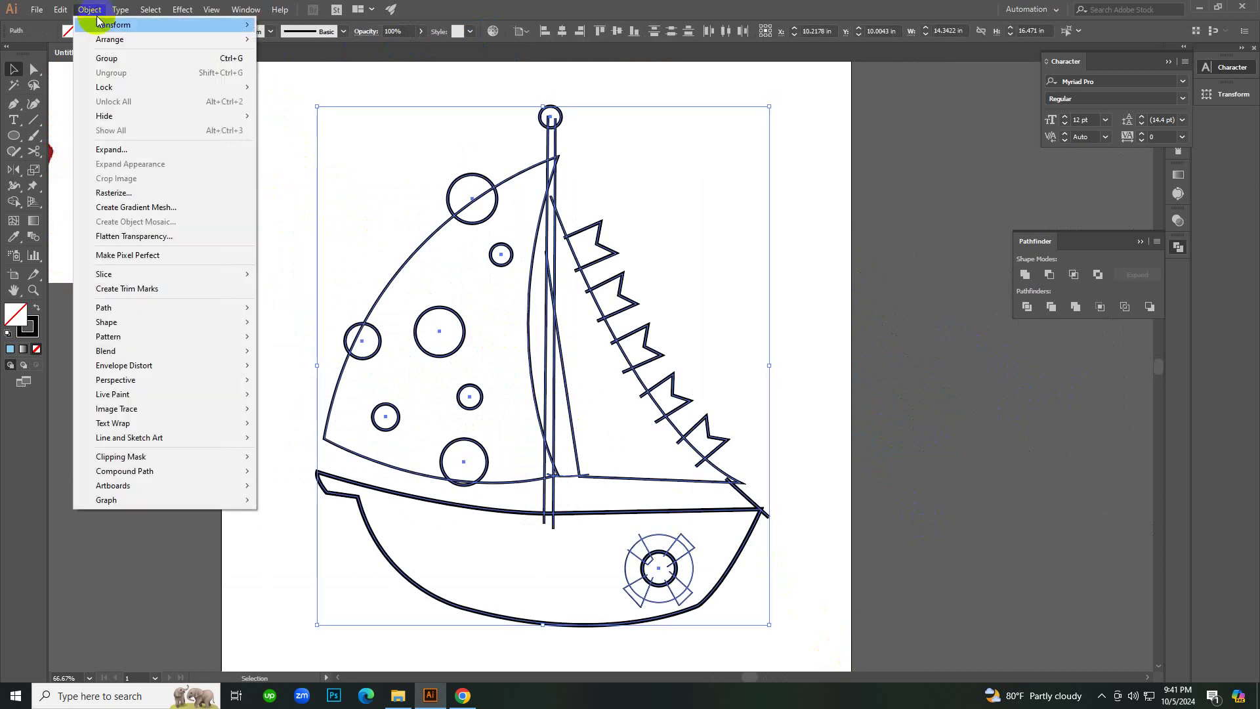
{"action": "left_click", "coordinate": [130, 151]}
{"action": "left_click", "coordinate": [479, 441]}
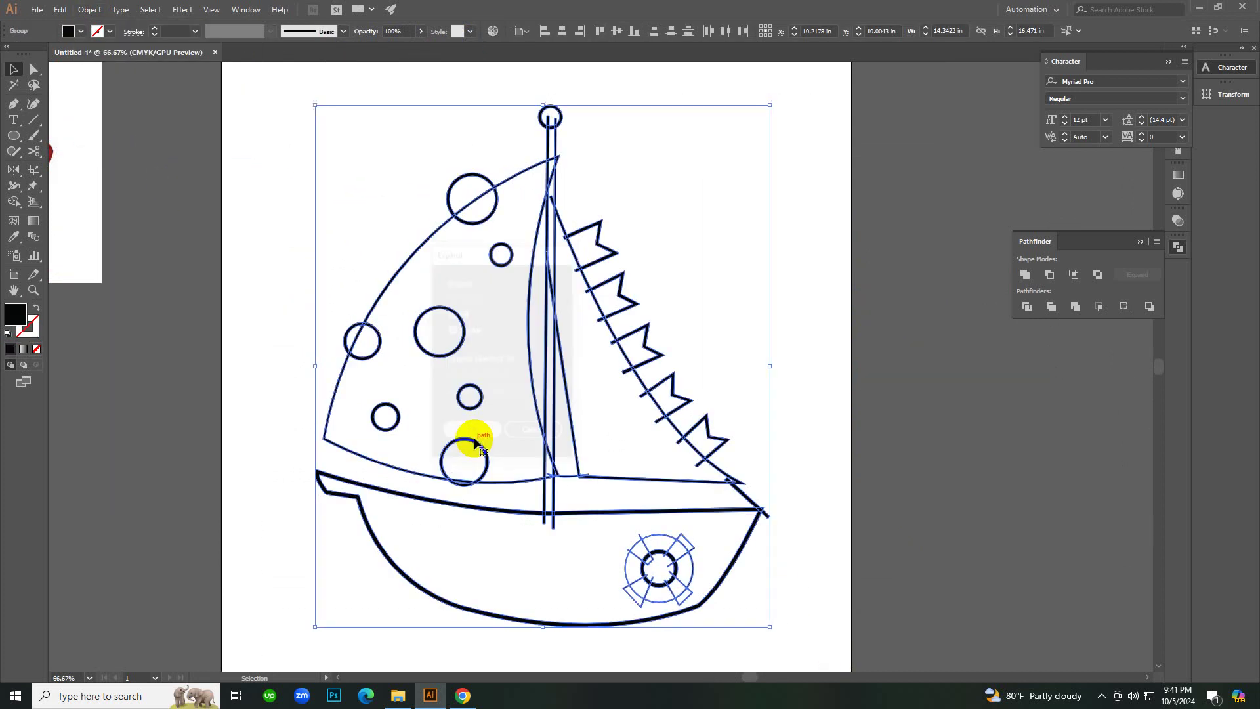
Divide the expanded boat line art with Pathfinder and ungroup the resulting pieces.
{"action": "left_click", "coordinate": [1025, 307]}
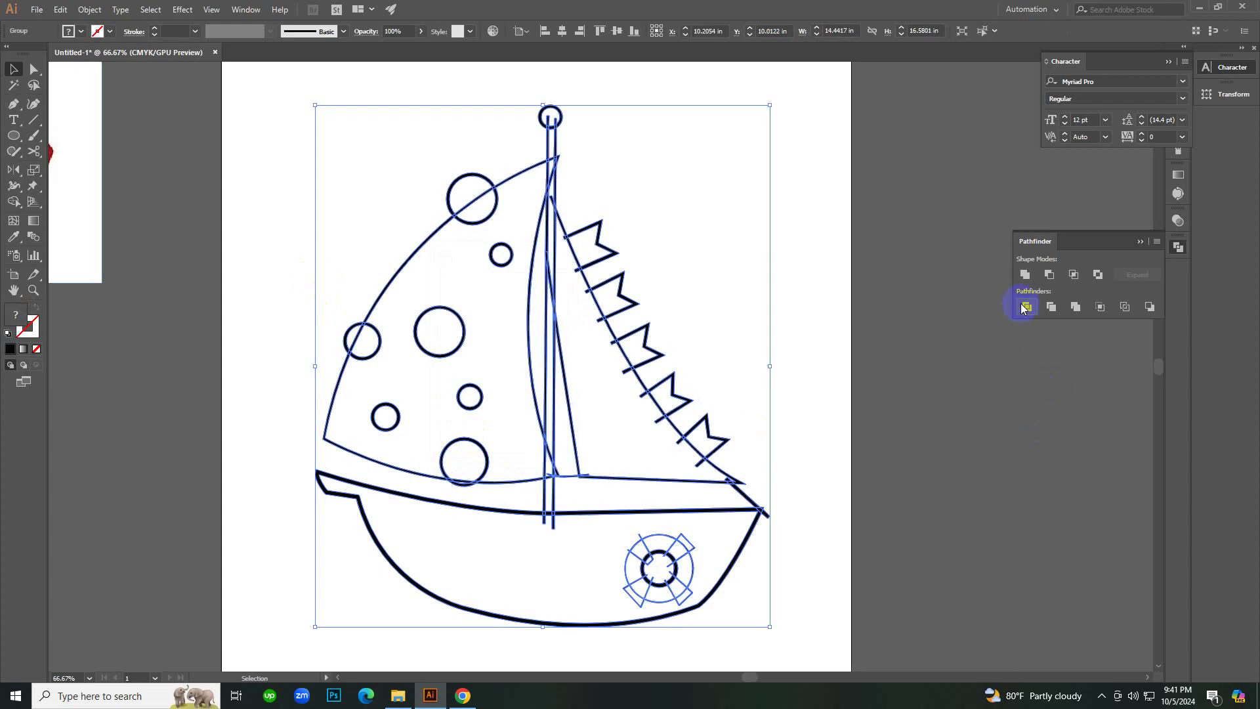
{"action": "right_click", "coordinate": [919, 289]}
{"action": "left_click", "coordinate": [973, 400]}
{"action": "left_click", "coordinate": [891, 328]}
Delete the portions of the two edge circles that extend beyond the large sail's curved outer edge.
{"action": "key", "text": "ctrl+space"}
{"action": "left_click", "coordinate": [491, 320], "text": "ctrl"}
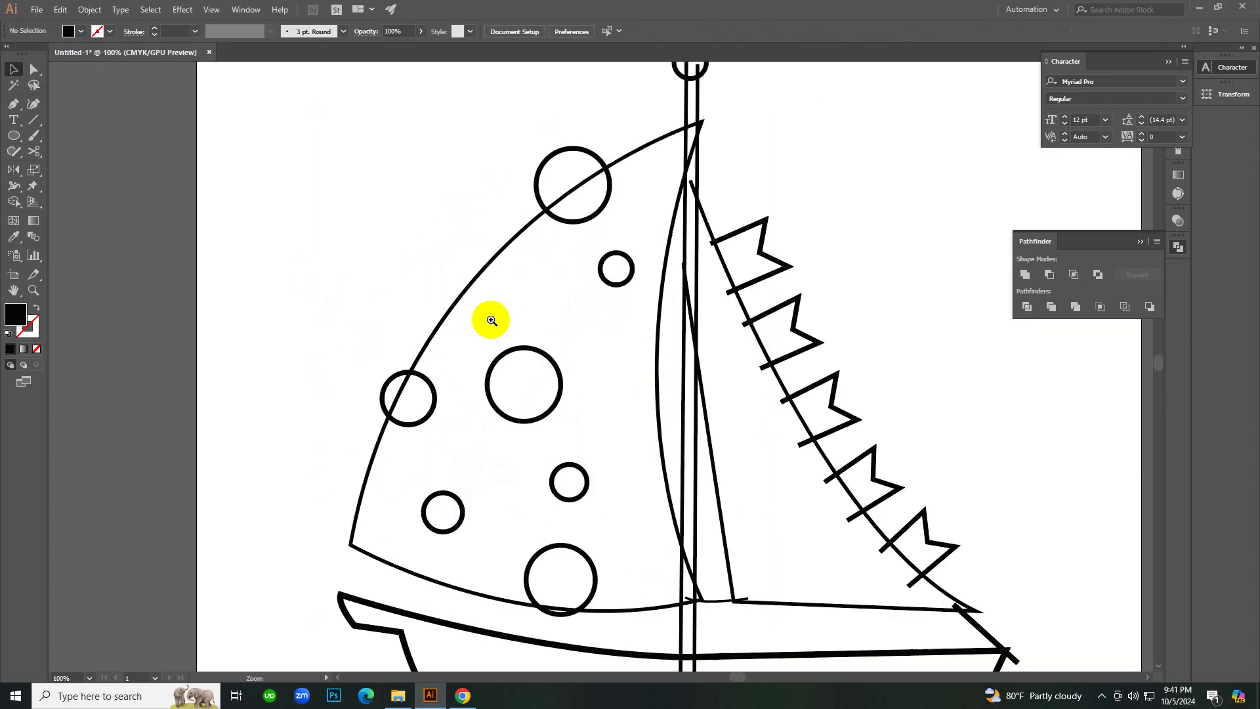
{"action": "left_click", "coordinate": [491, 320]}
{"action": "left_click", "coordinate": [653, 148]}
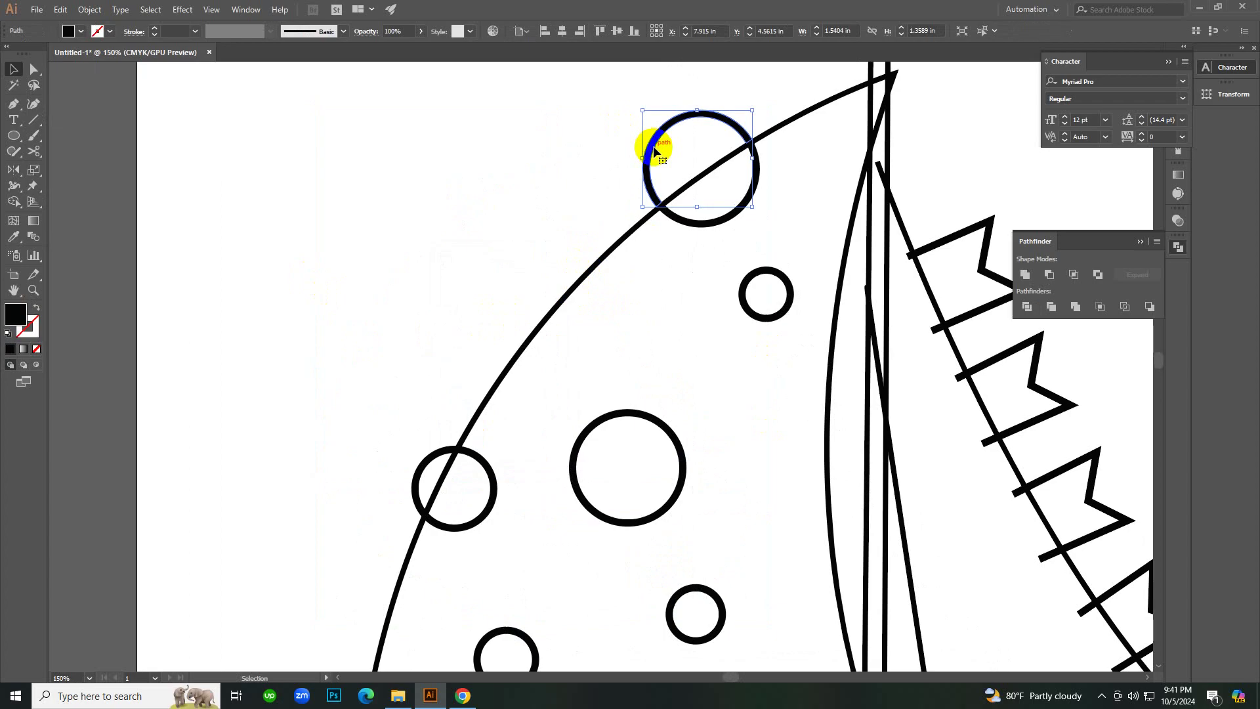
{"action": "key", "text": "Delete"}
{"action": "left_click", "coordinate": [655, 147]}
{"action": "key", "text": "Delete"}
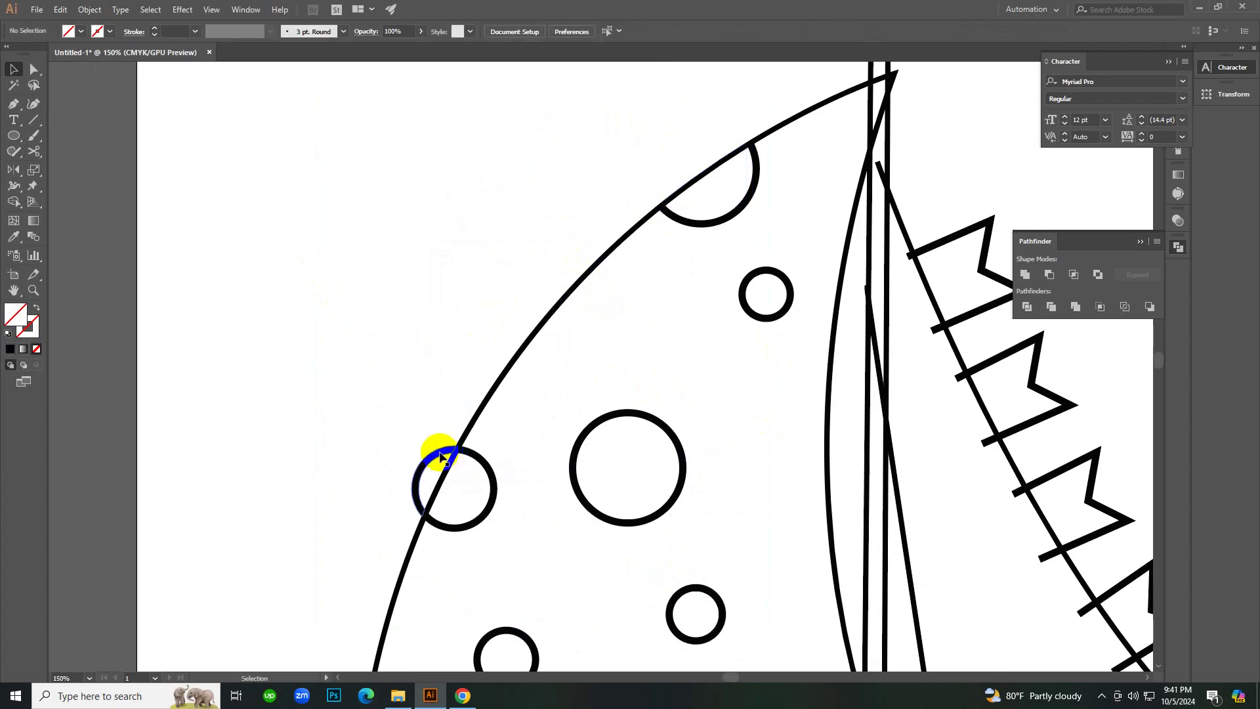
{"action": "left_click", "coordinate": [441, 456]}
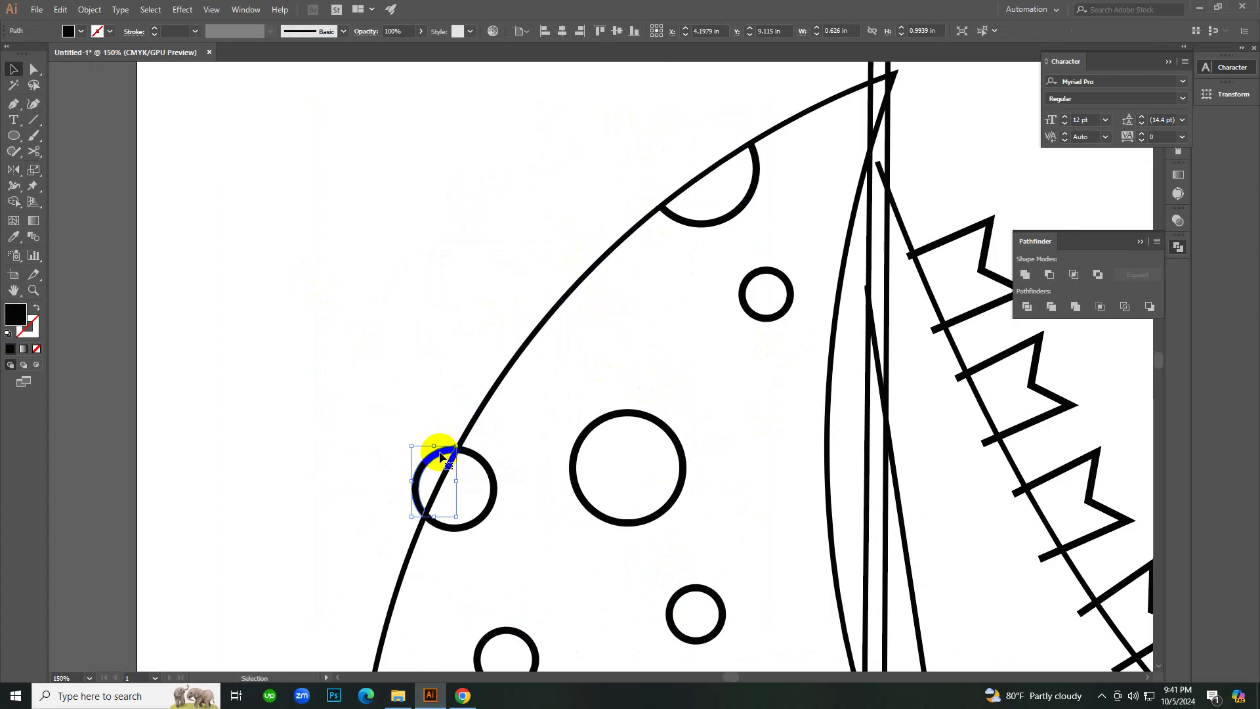
{"action": "key", "text": "Delete"}
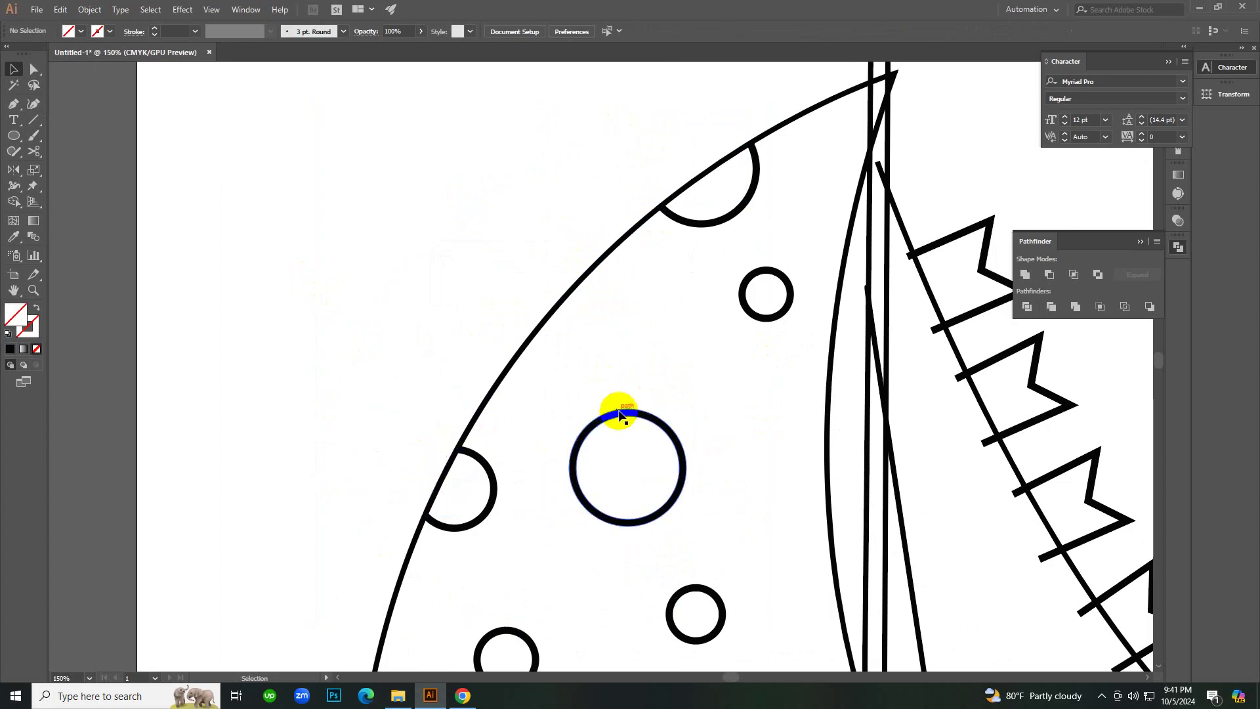
{"action": "scroll", "coordinate": [692, 435], "scroll_direction": "down", "scroll_amount": 5}
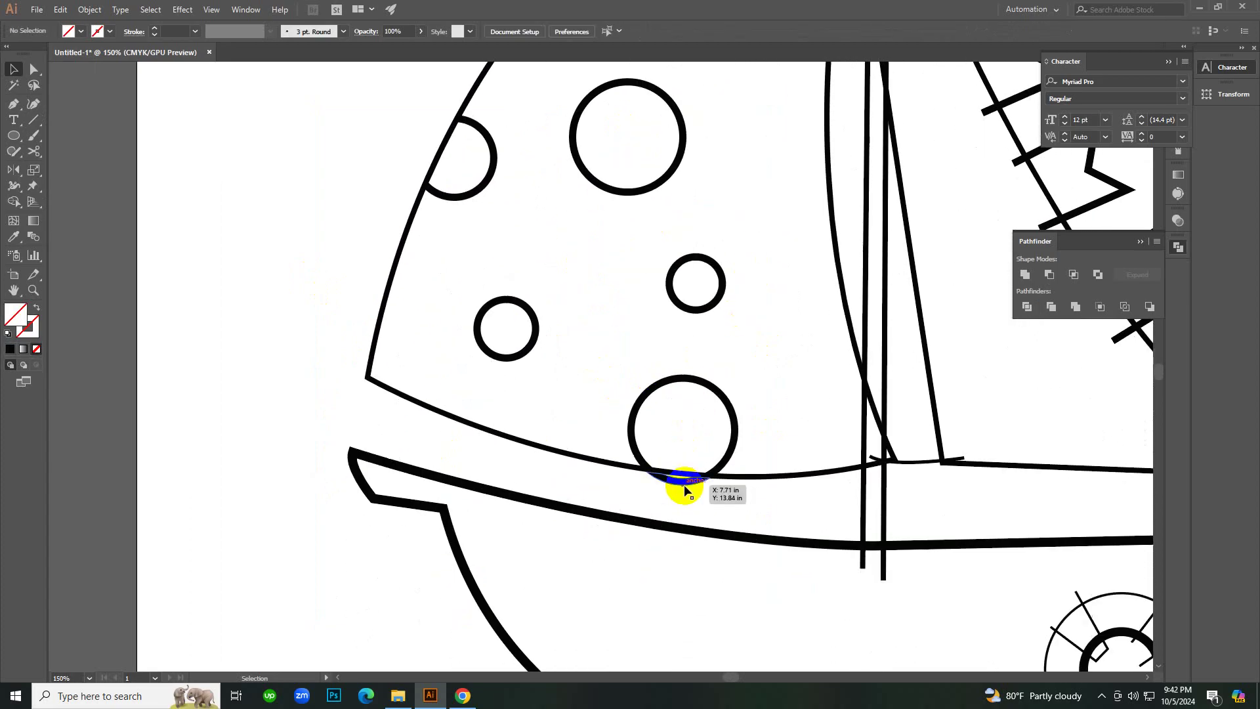
{"action": "left_click", "coordinate": [684, 486]}
{"action": "key", "text": "Delete"}
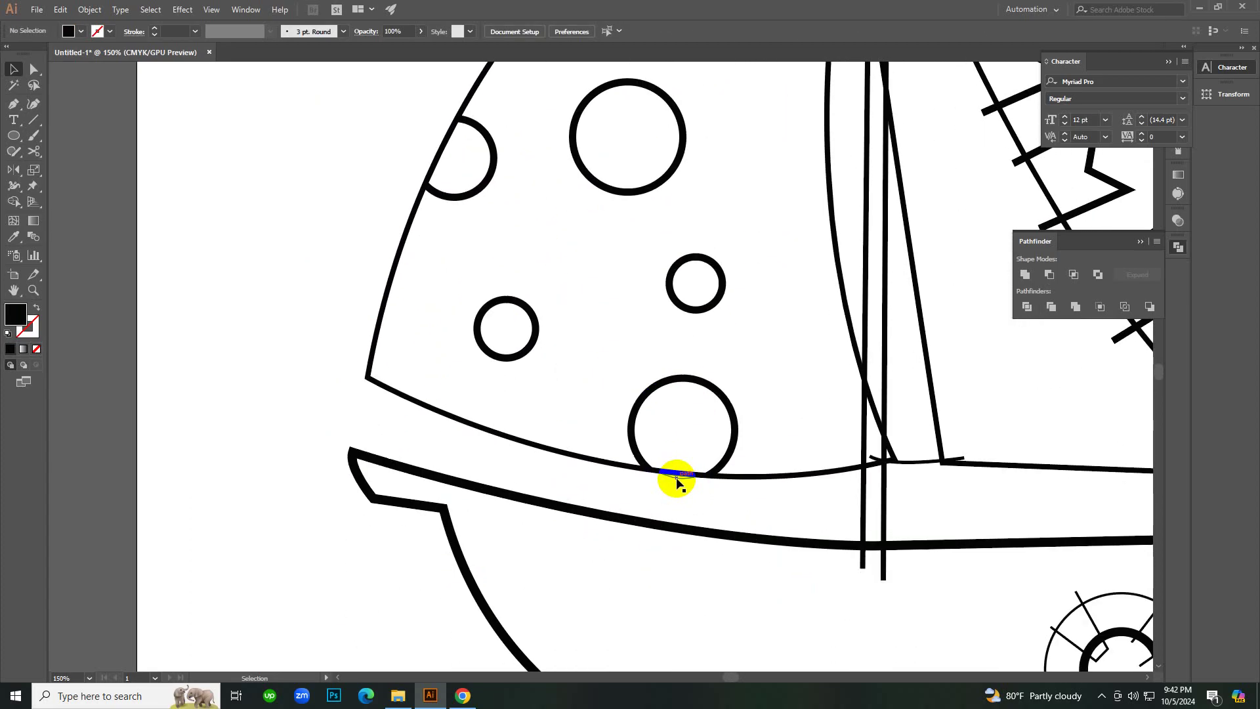
{"action": "left_click", "coordinate": [676, 478]}
{"action": "key", "text": "Delete"}
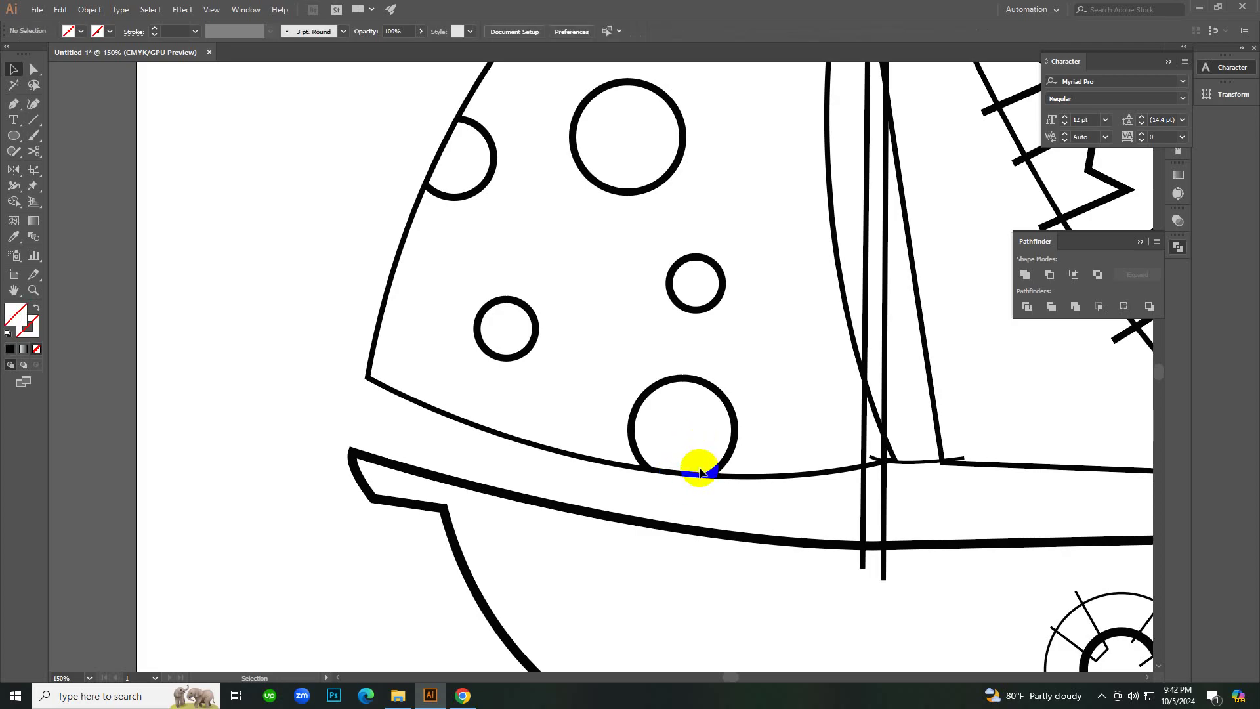
{"action": "key", "text": "ctrl+z"}
{"action": "key", "text": "ctrl+z"}
{"action": "left_click", "coordinate": [697, 512]}
Delete the arc of the lowest circle and the leftover sliver that extend below the large sail's bottom edge.
{"action": "left_click", "coordinate": [664, 475], "text": "ctrl"}
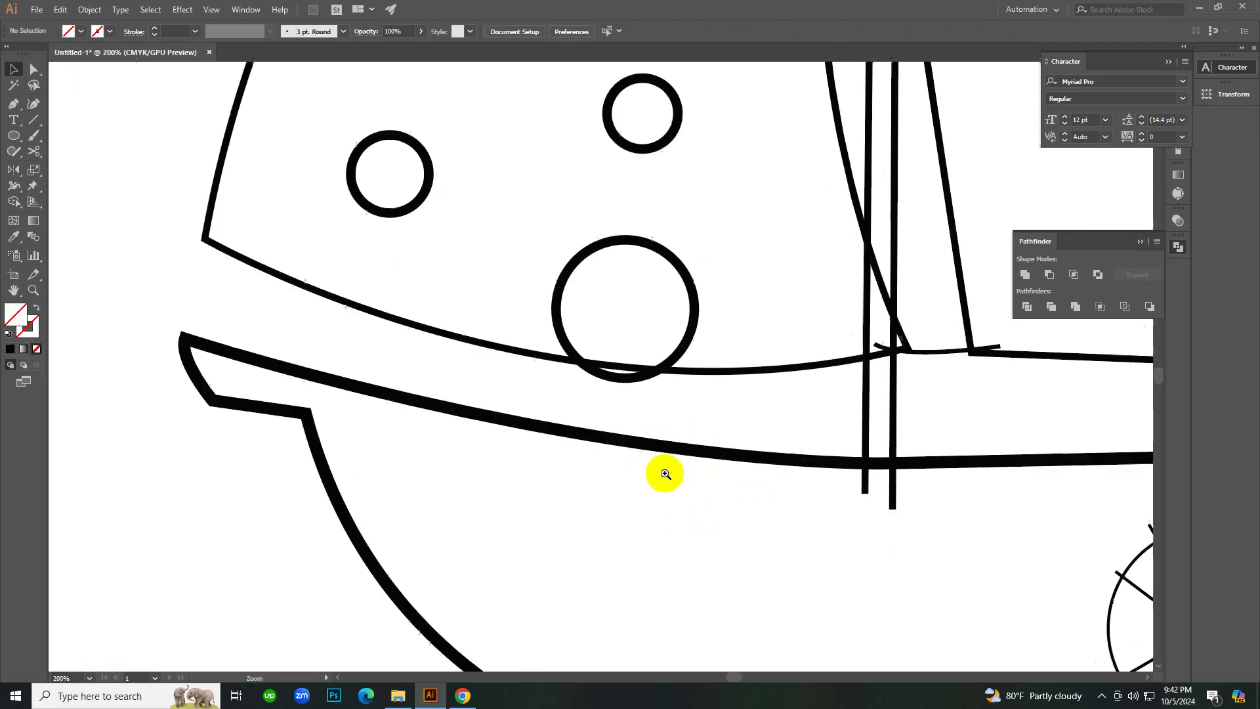
{"action": "left_click", "coordinate": [664, 475], "text": "ctrl"}
{"action": "left_click", "coordinate": [570, 299], "text": "ctrl"}
{"action": "left_click", "coordinate": [571, 298]}
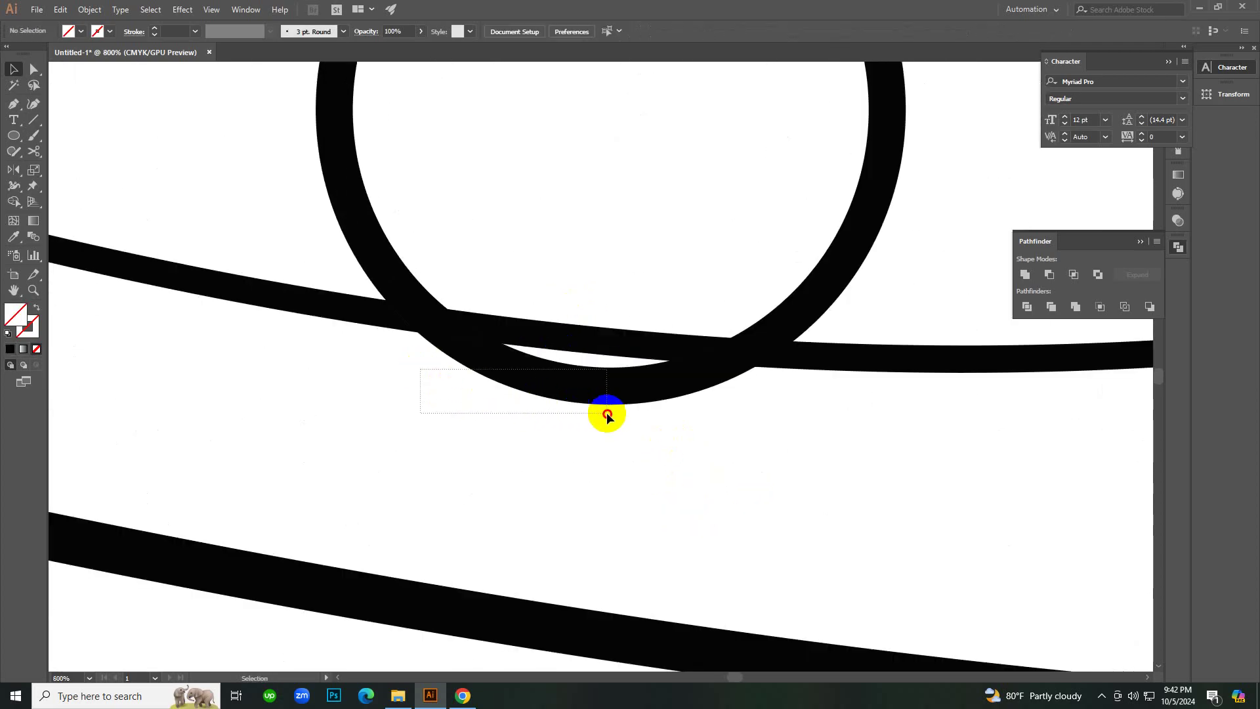
{"action": "left_click_drag", "start_coordinate": [610, 414], "coordinate": [610, 414]}
{"action": "key", "text": "Delete"}
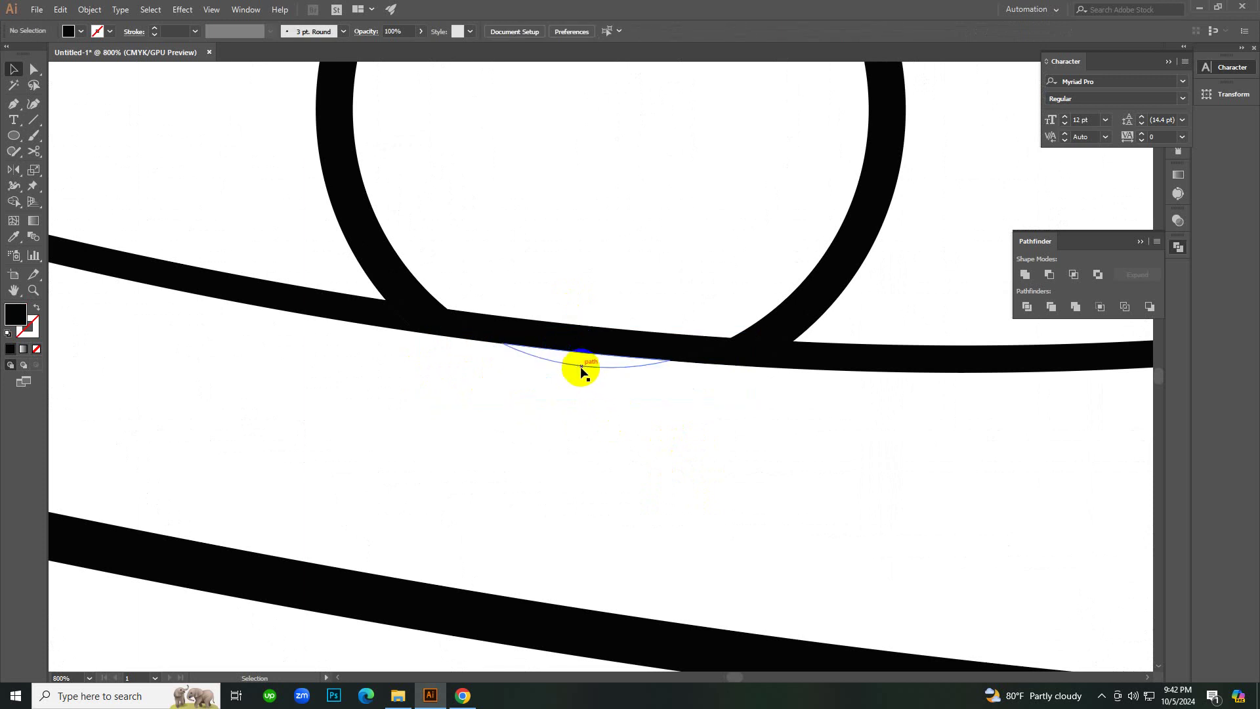
{"action": "key", "text": "ctrl+z"}
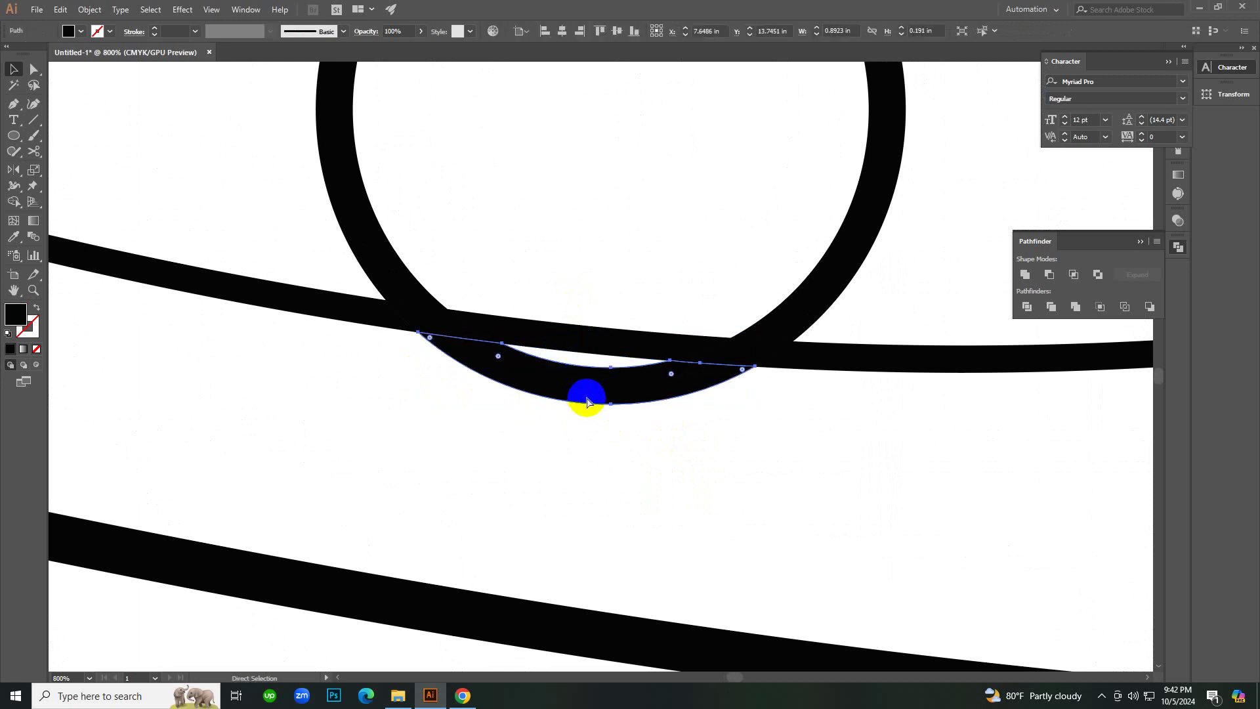
{"action": "left_click", "coordinate": [610, 450]}
{"action": "left_click", "coordinate": [602, 401]}
{"action": "key", "text": "Delete"}
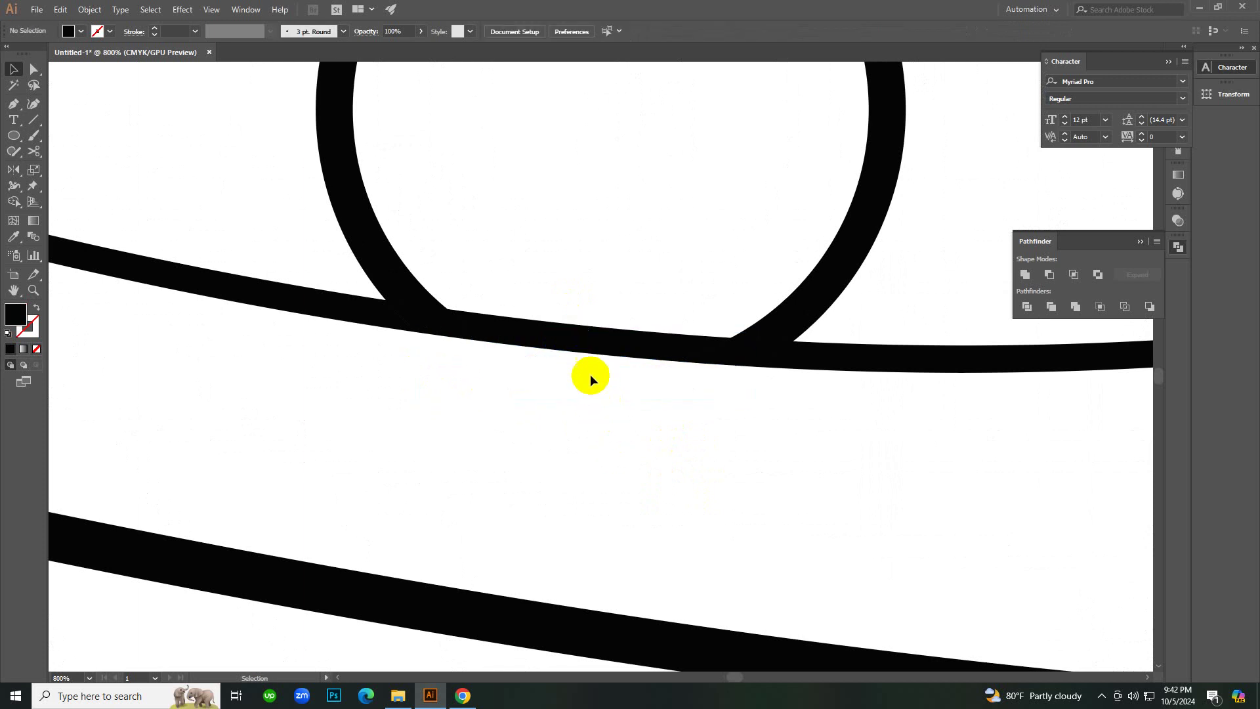
{"action": "left_click", "coordinate": [581, 357]}
{"action": "key", "text": "Delete"}
Move the colored reference sailboat image beside the line art and scale it down to about 11.45 in wide.
{"action": "scroll", "coordinate": [617, 399], "scroll_direction": "down", "scroll_amount": 6}
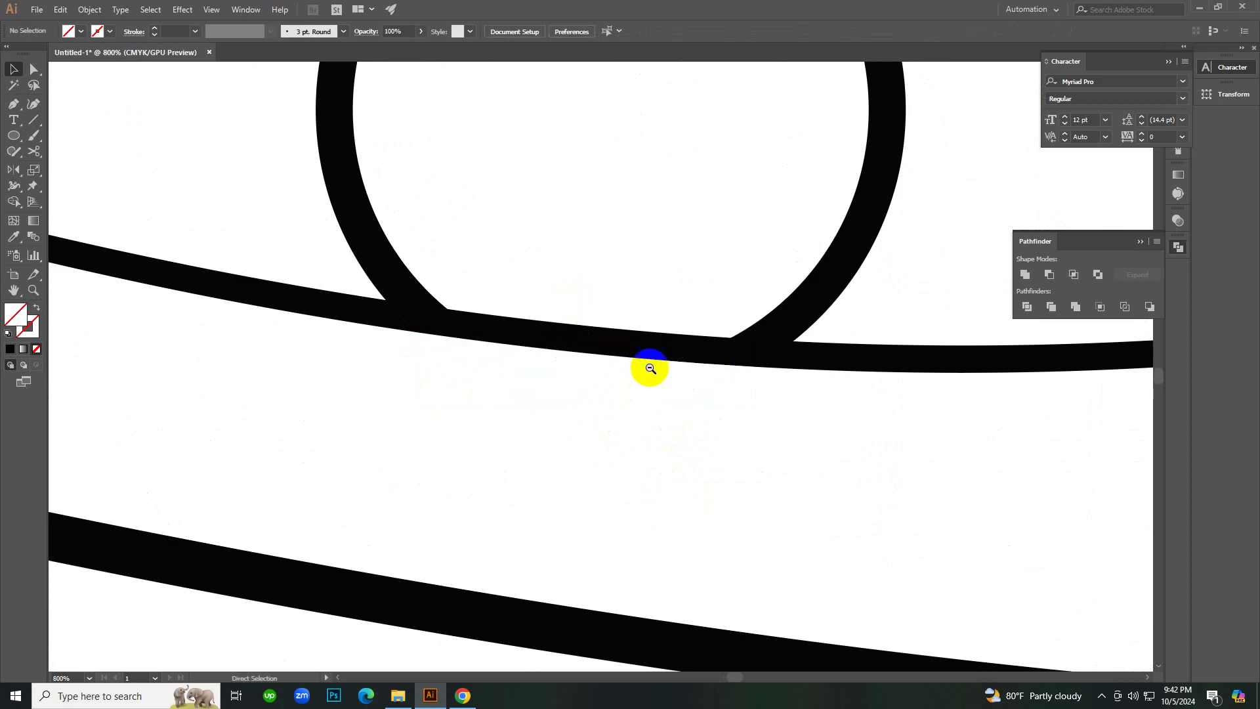
{"action": "scroll", "coordinate": [620, 374], "scroll_direction": "up", "scroll_amount": 4}
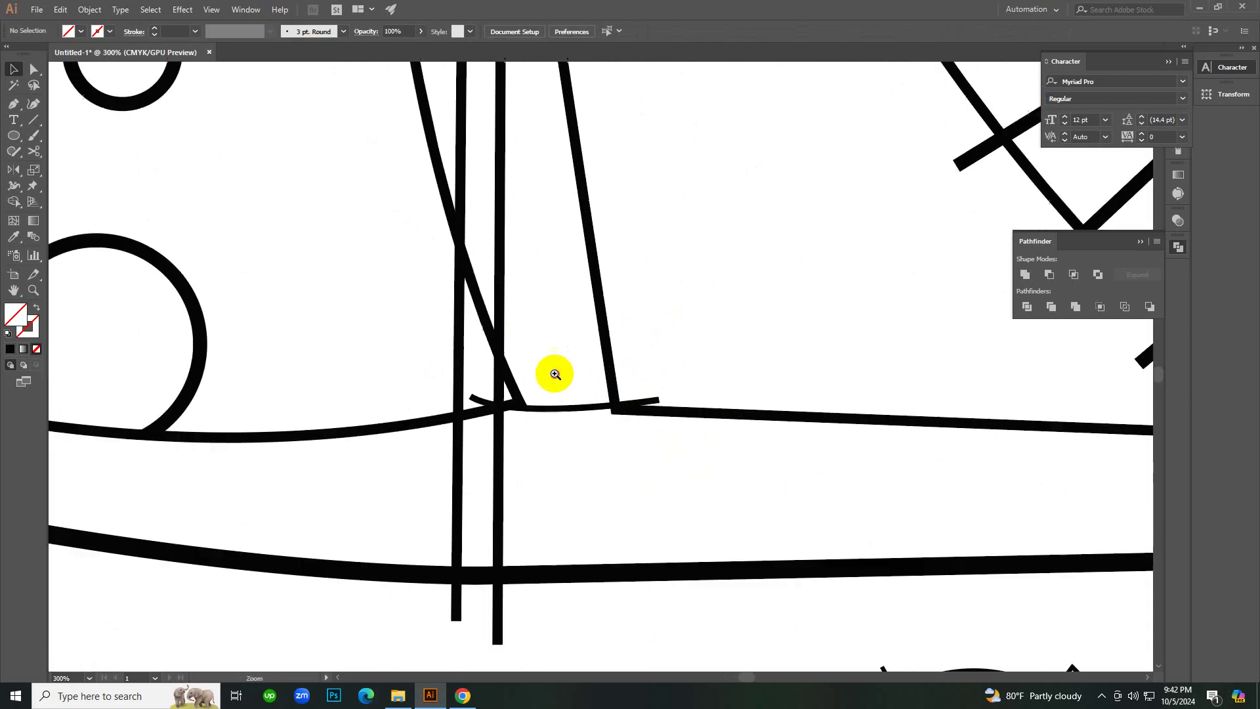
{"action": "scroll", "coordinate": [458, 391], "scroll_direction": "down", "scroll_amount": 6}
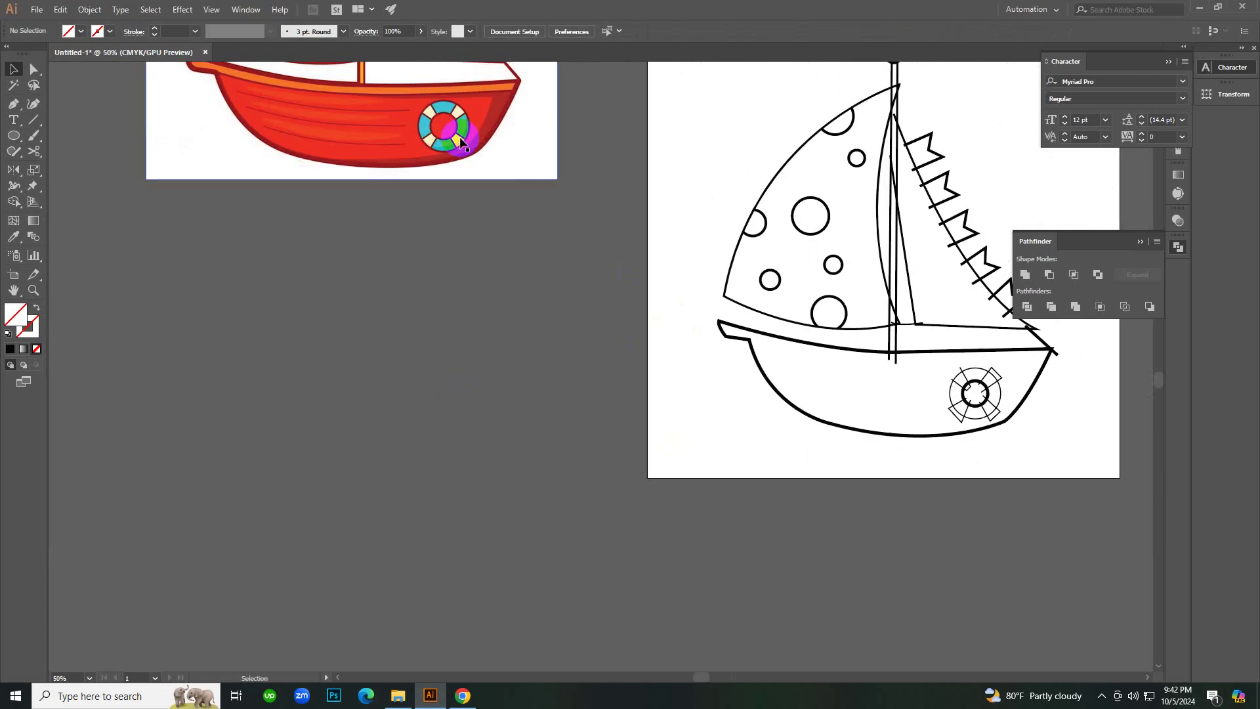
{"action": "left_click_drag", "start_coordinate": [436, 127], "coordinate": [561, 445]}
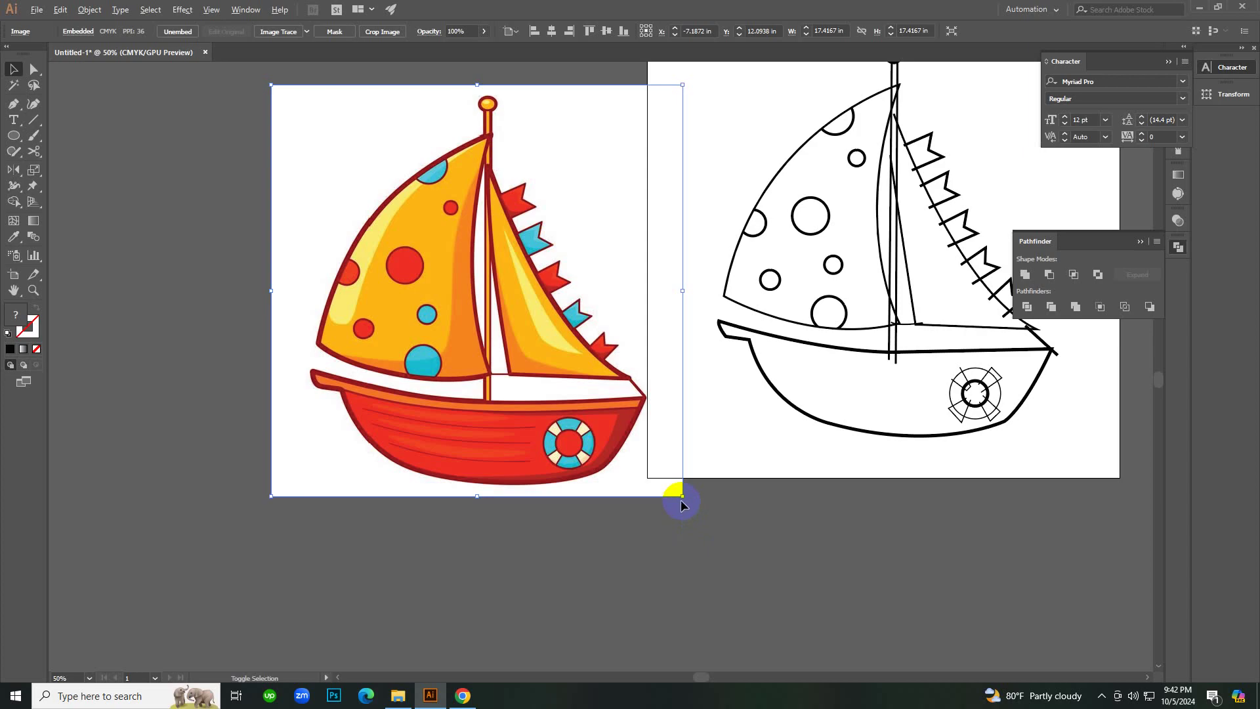
{"action": "left_click_drag", "start_coordinate": [682, 501], "coordinate": [613, 429]}
{"action": "left_click_drag", "start_coordinate": [549, 369], "coordinate": [625, 376]}
{"action": "left_click", "coordinate": [682, 445]}
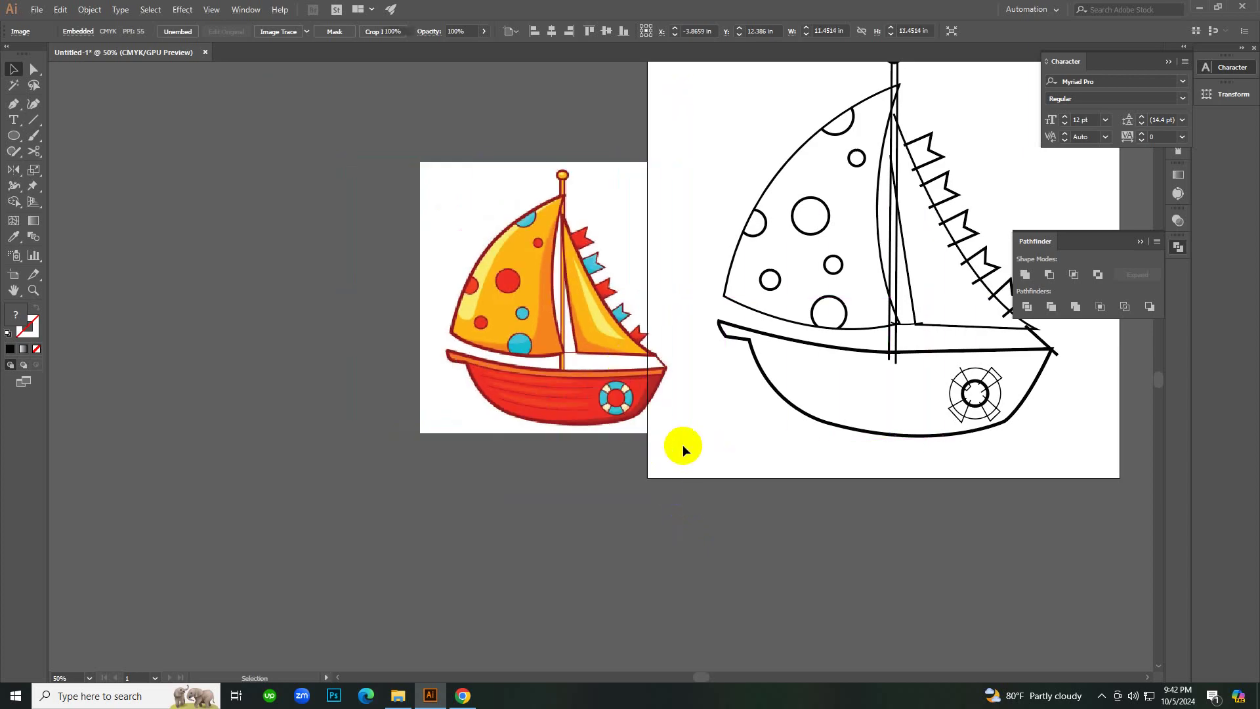
Shift the colored reference image closer to the boat line art for side-by-side comparison.
{"action": "key", "text": "ctrl+space"}
{"action": "left_click", "coordinate": [710, 337]}
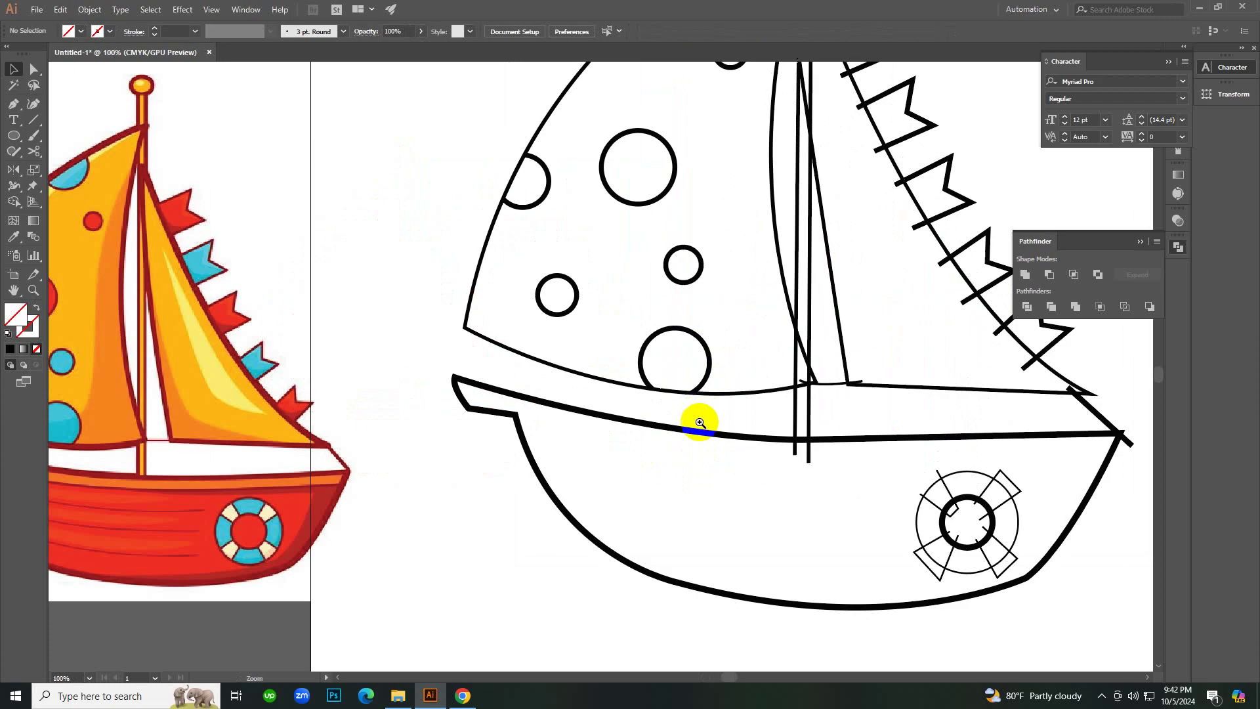
{"action": "key", "text": "ctrl+space"}
{"action": "left_click", "coordinate": [546, 480]}
{"action": "left_click_drag", "start_coordinate": [206, 356], "coordinate": [410, 389]}
{"action": "left_click", "coordinate": [653, 567]}
{"action": "scroll", "coordinate": [656, 561], "scroll_direction": "up", "scroll_amount": 5}
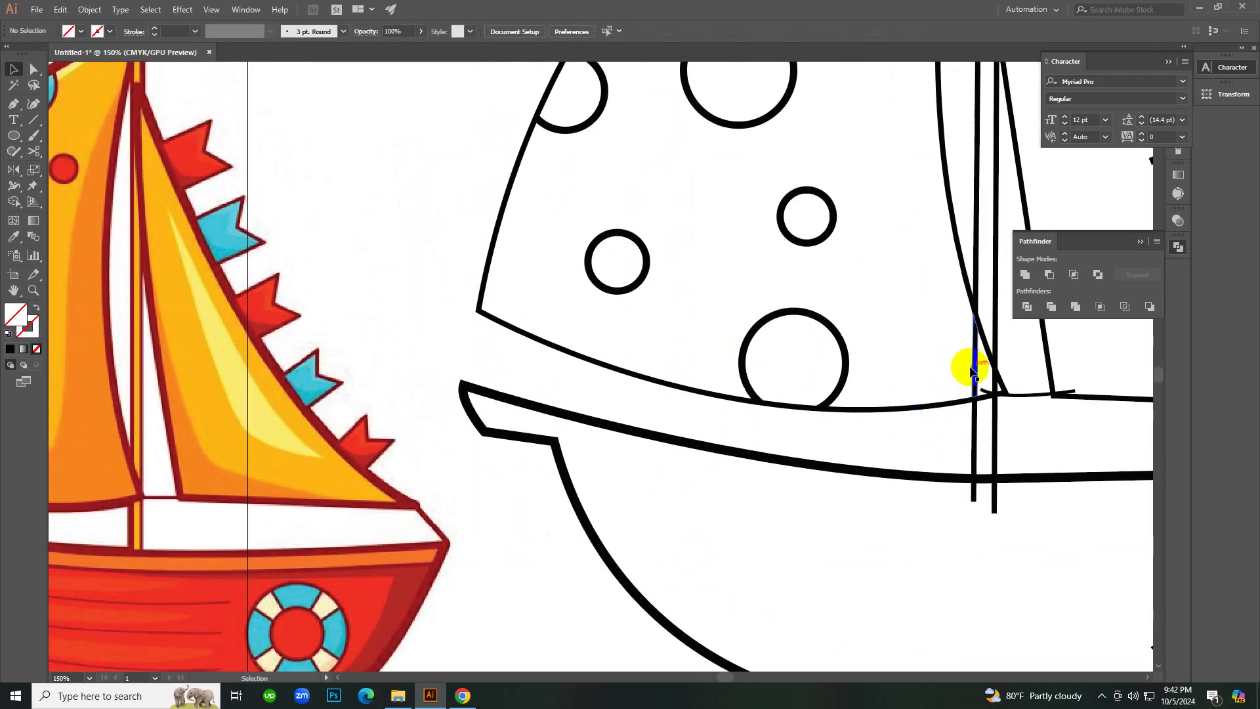
{"action": "left_click", "coordinate": [972, 369]}
{"action": "left_click", "coordinate": [962, 364]}
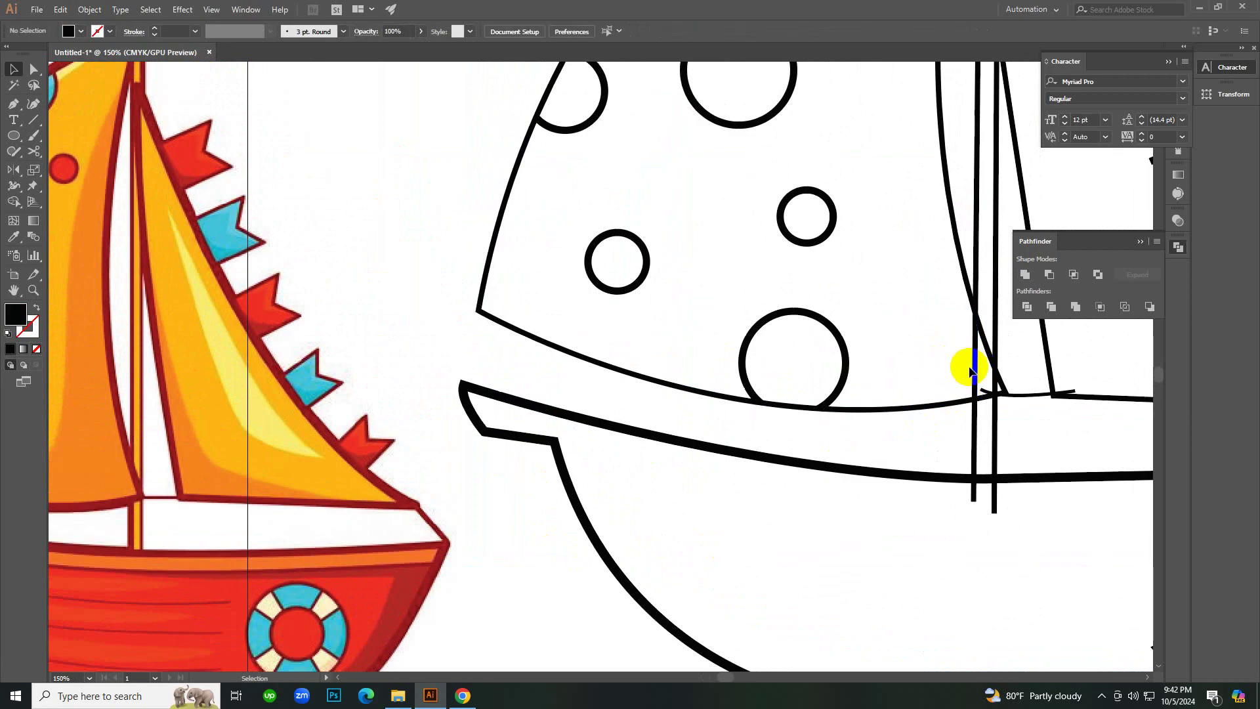
{"action": "left_click", "coordinate": [973, 370]}
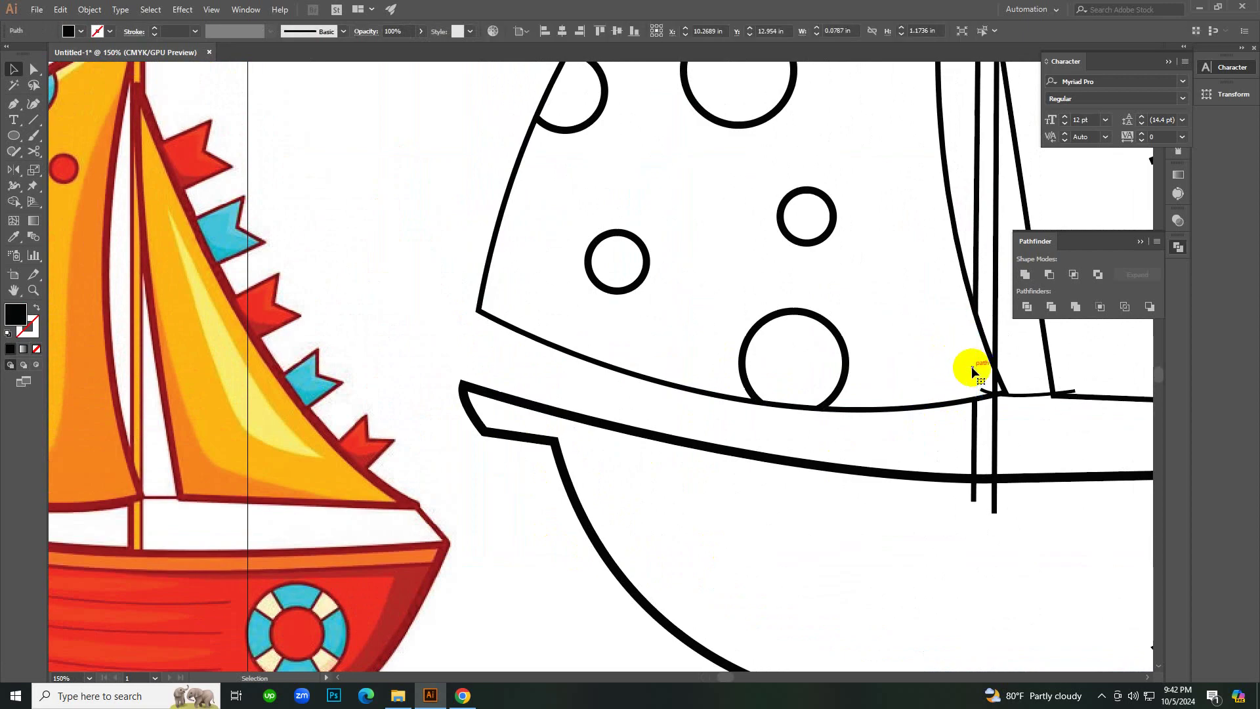
{"action": "left_click", "coordinate": [970, 364]}
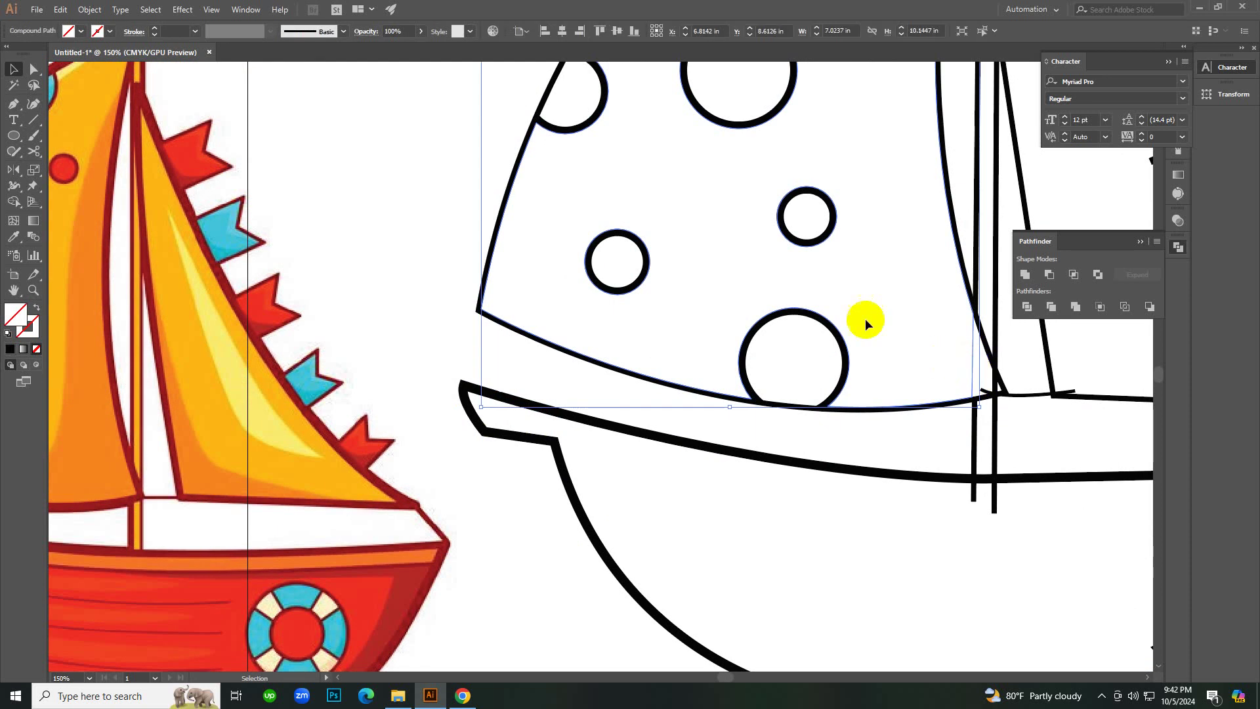
{"action": "left_click", "coordinate": [939, 358]}
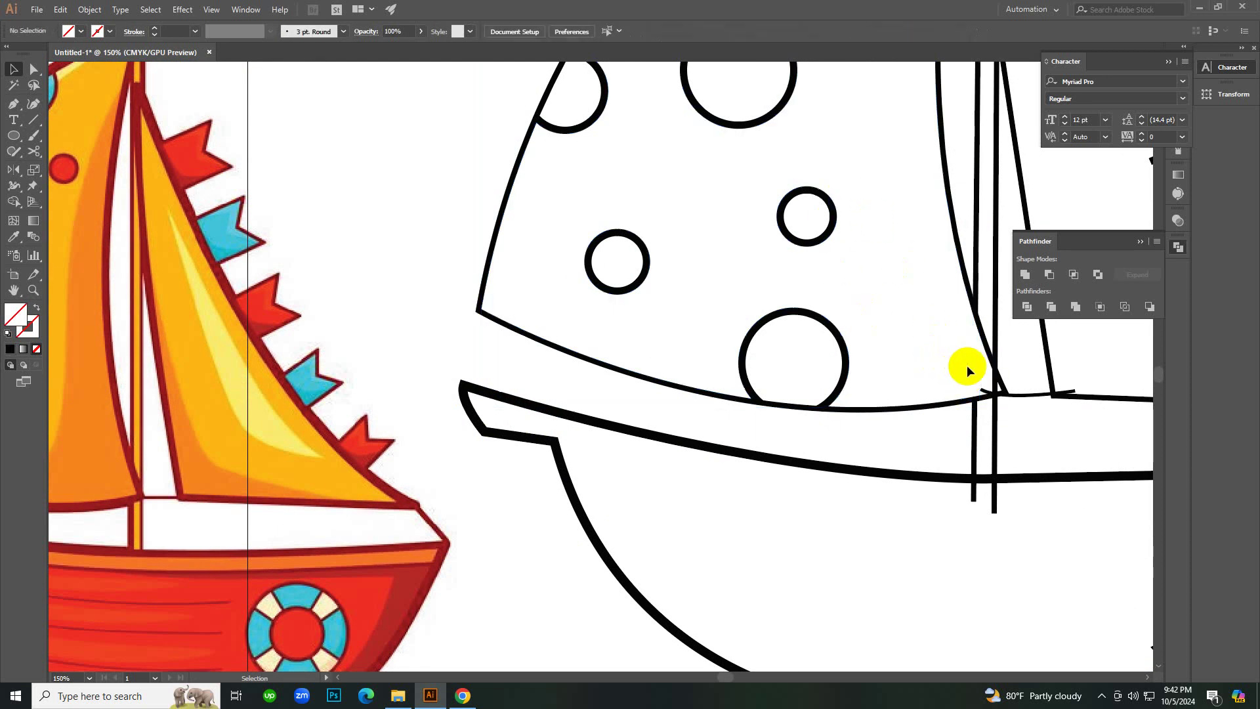
{"action": "left_click", "coordinate": [969, 366]}
{"action": "left_click", "coordinate": [972, 366]}
{"action": "left_click", "coordinate": [977, 370]}
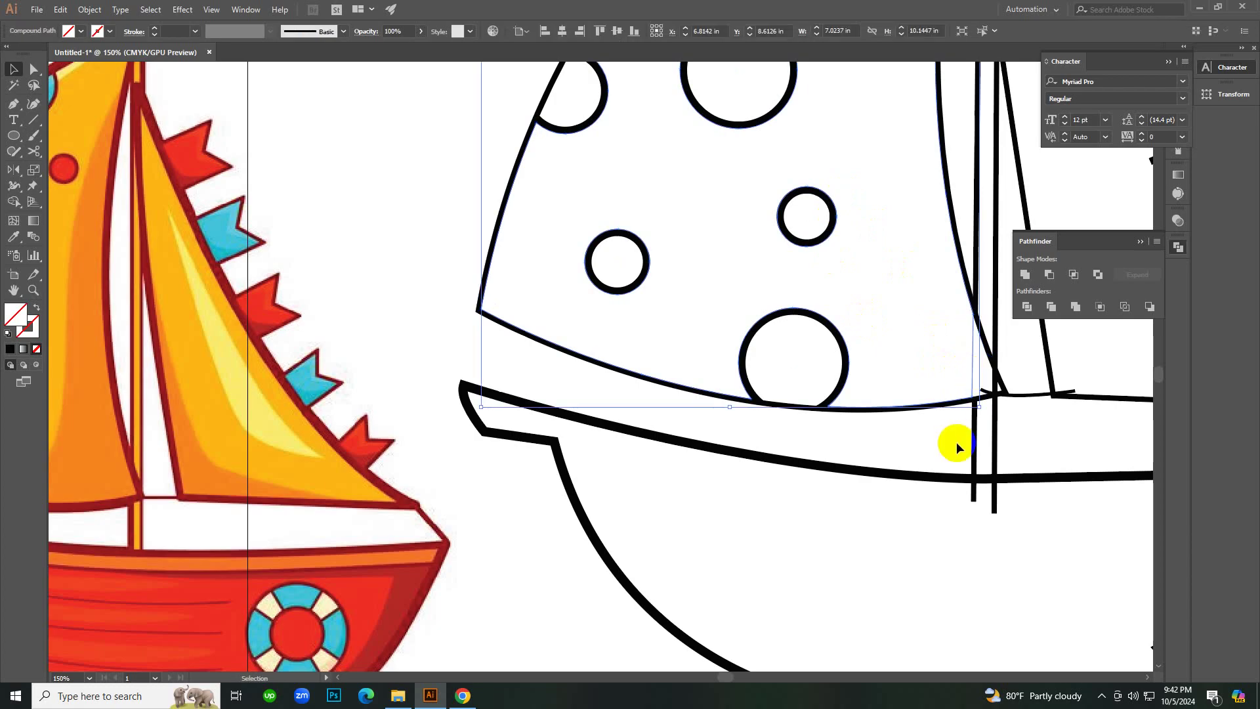
{"action": "key", "text": "ctrl+z"}
Delete the left mast line's segment inside the large sail's lower corner and the small stub protruding beside the mast.
{"action": "left_click", "coordinate": [948, 361], "text": "ctrl"}
{"action": "left_click", "coordinate": [813, 356], "text": "ctrl"}
{"action": "left_click", "coordinate": [469, 343], "text": "ctrl"}
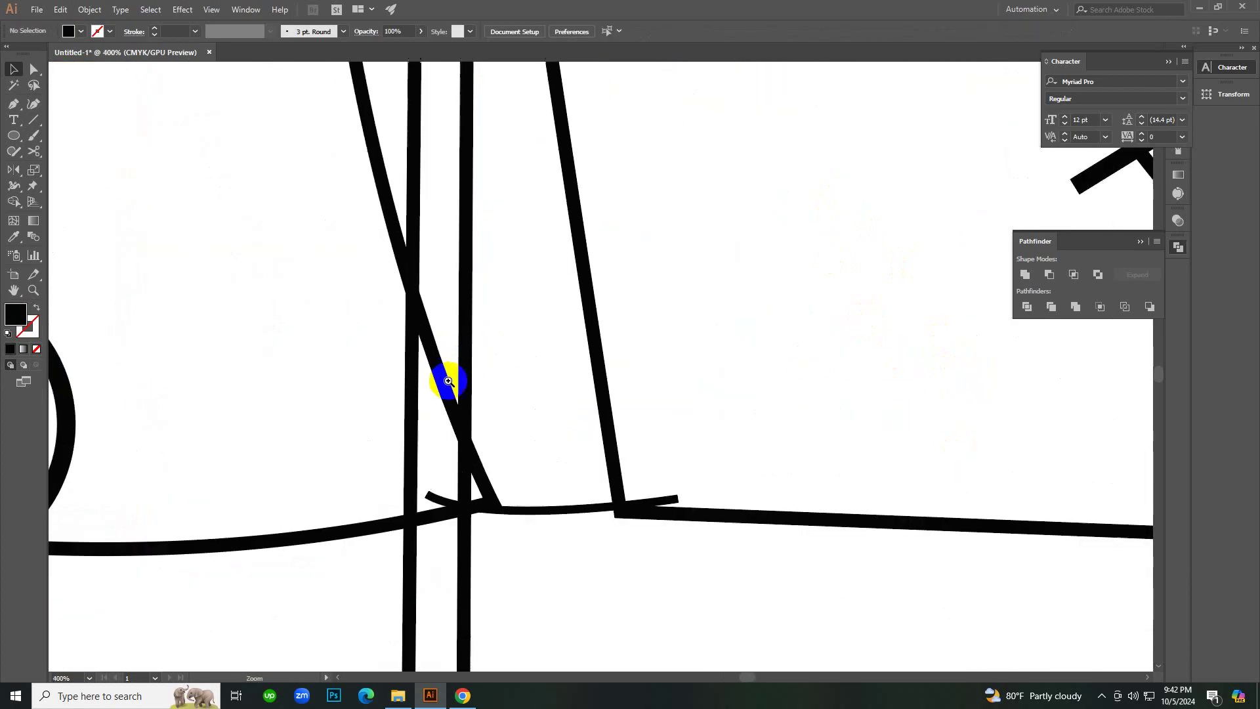
{"action": "left_click", "coordinate": [452, 388], "text": "ctrl"}
{"action": "left_click", "coordinate": [463, 399], "text": "ctrl"}
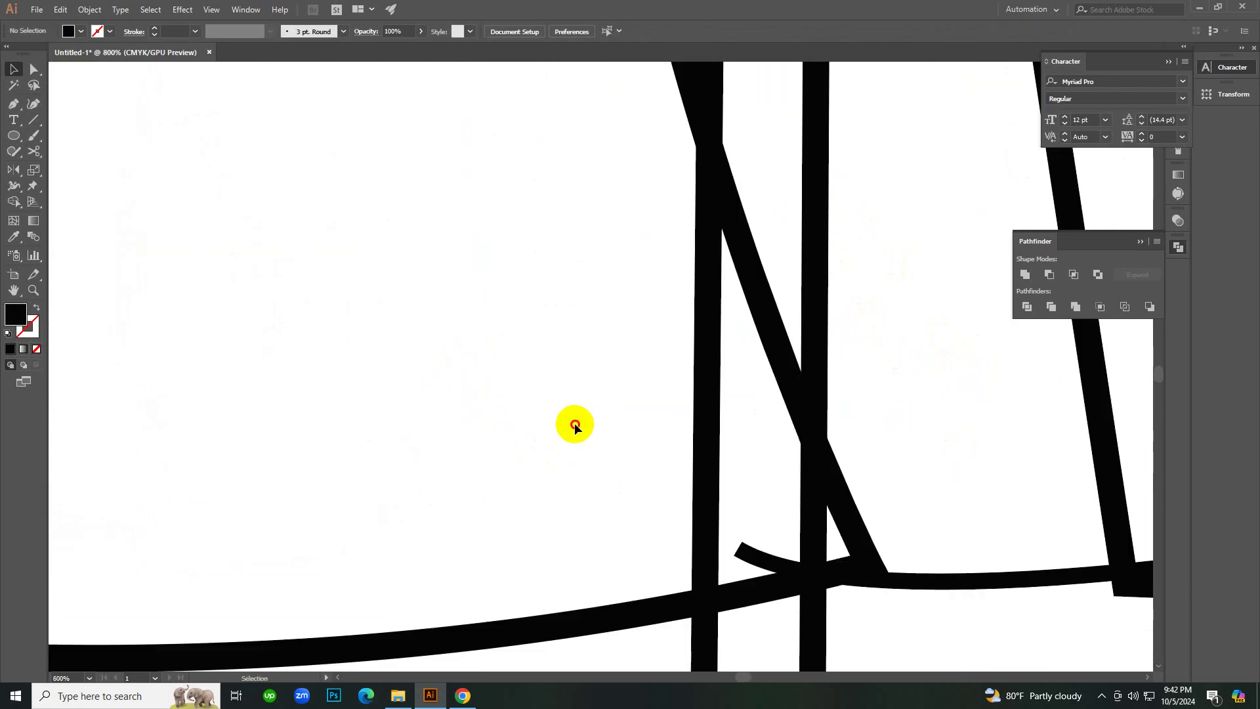
{"action": "left_click_drag", "start_coordinate": [573, 422], "coordinate": [762, 454]}
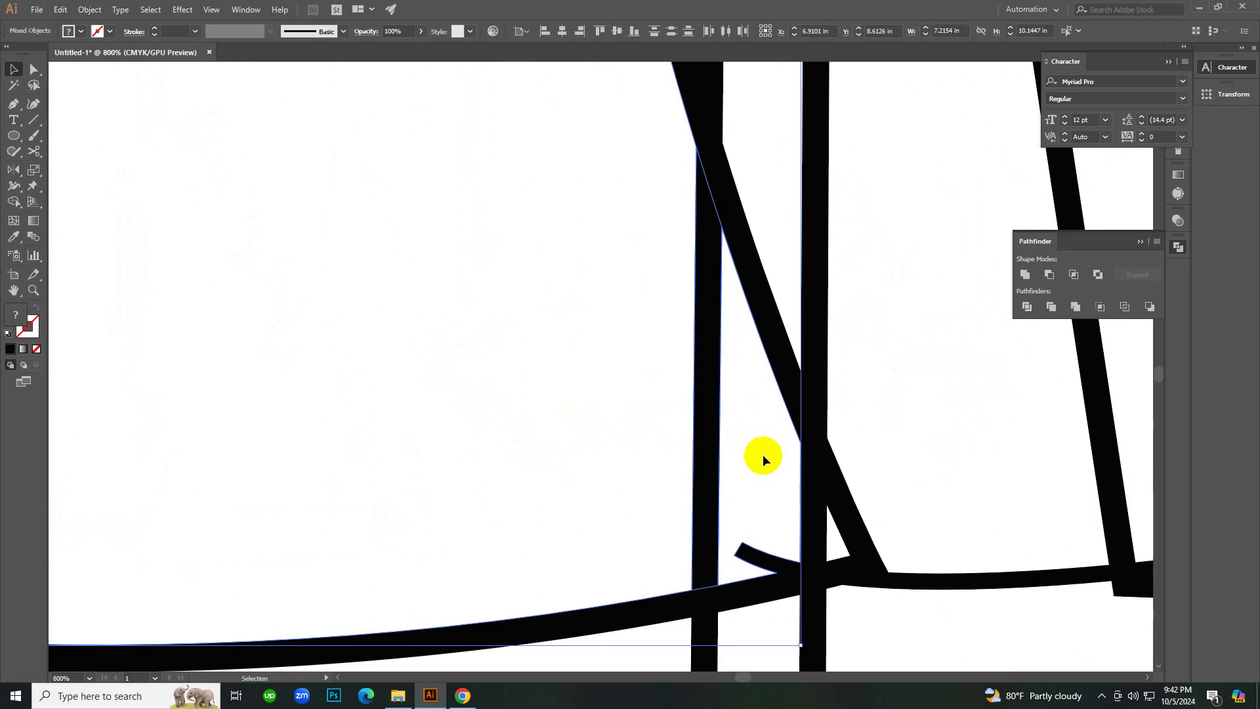
{"action": "key", "text": "Delete"}
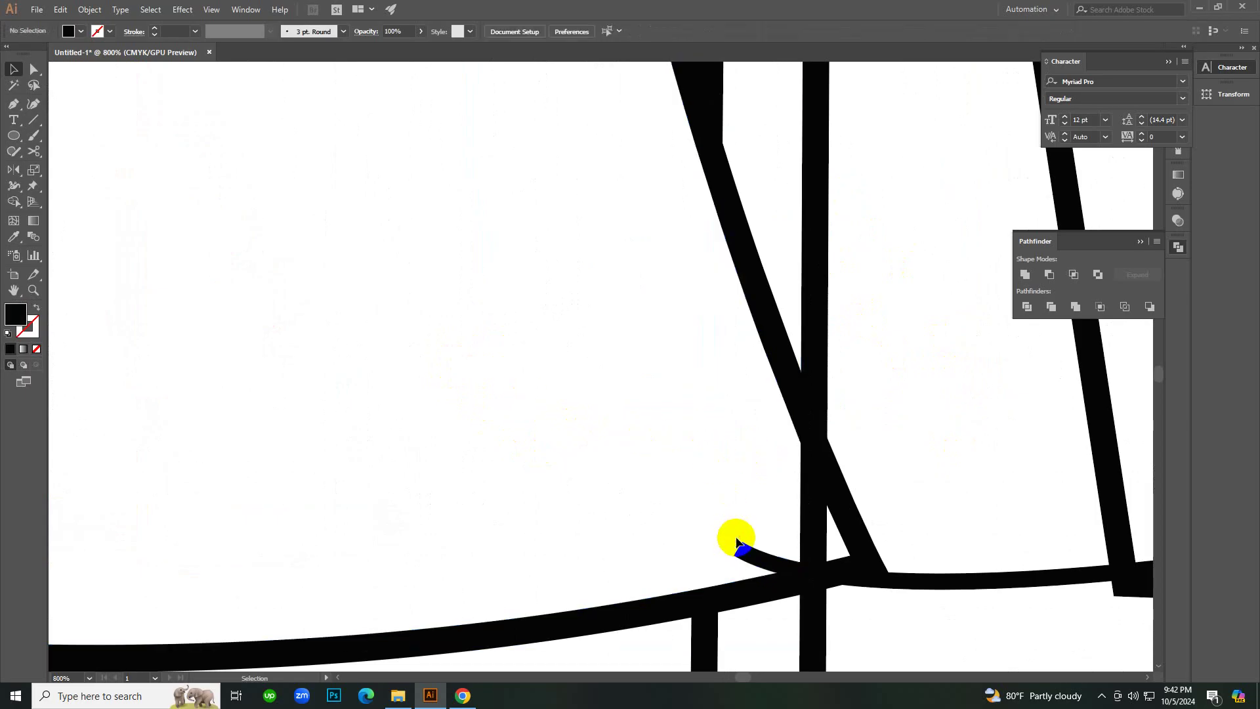
{"action": "left_click", "coordinate": [737, 544]}
{"action": "key", "text": "Delete"}
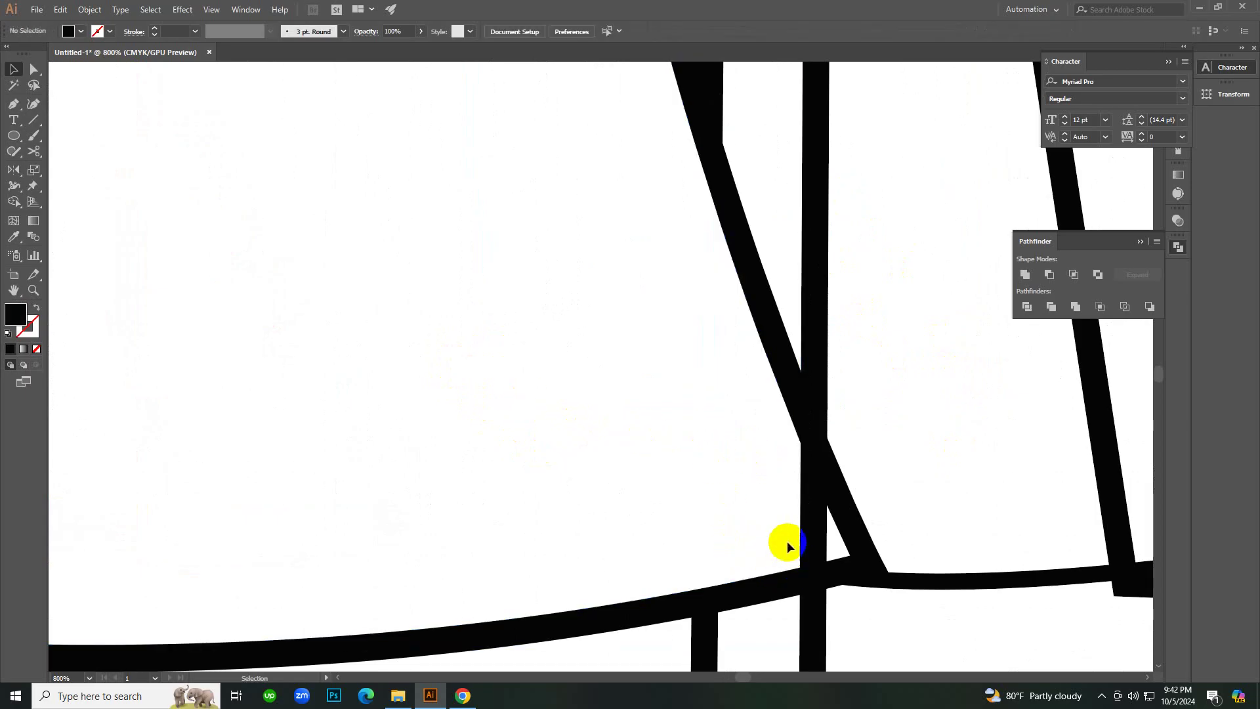
Delete the right mast line's segment that crosses the inside of the large sail's lower corner.
{"action": "scroll", "coordinate": [794, 466], "scroll_direction": "up", "scroll_amount": 1}
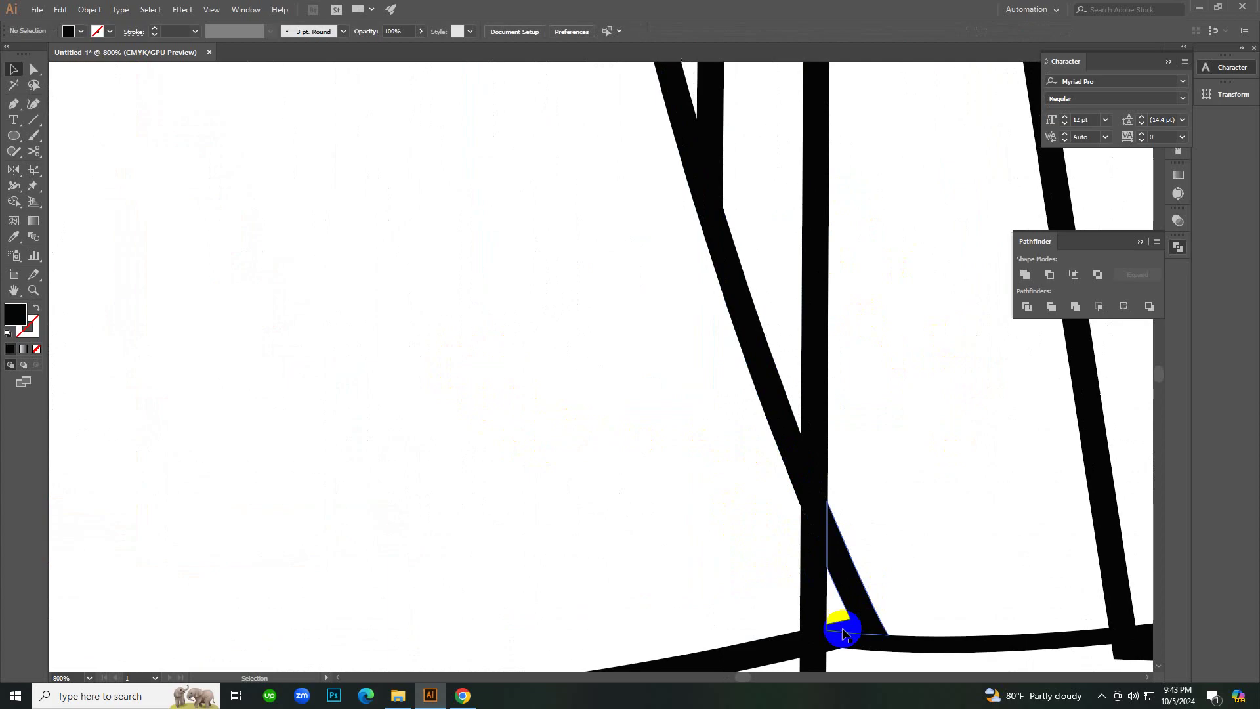
{"action": "left_click", "coordinate": [842, 631]}
{"action": "key", "text": "Delete"}
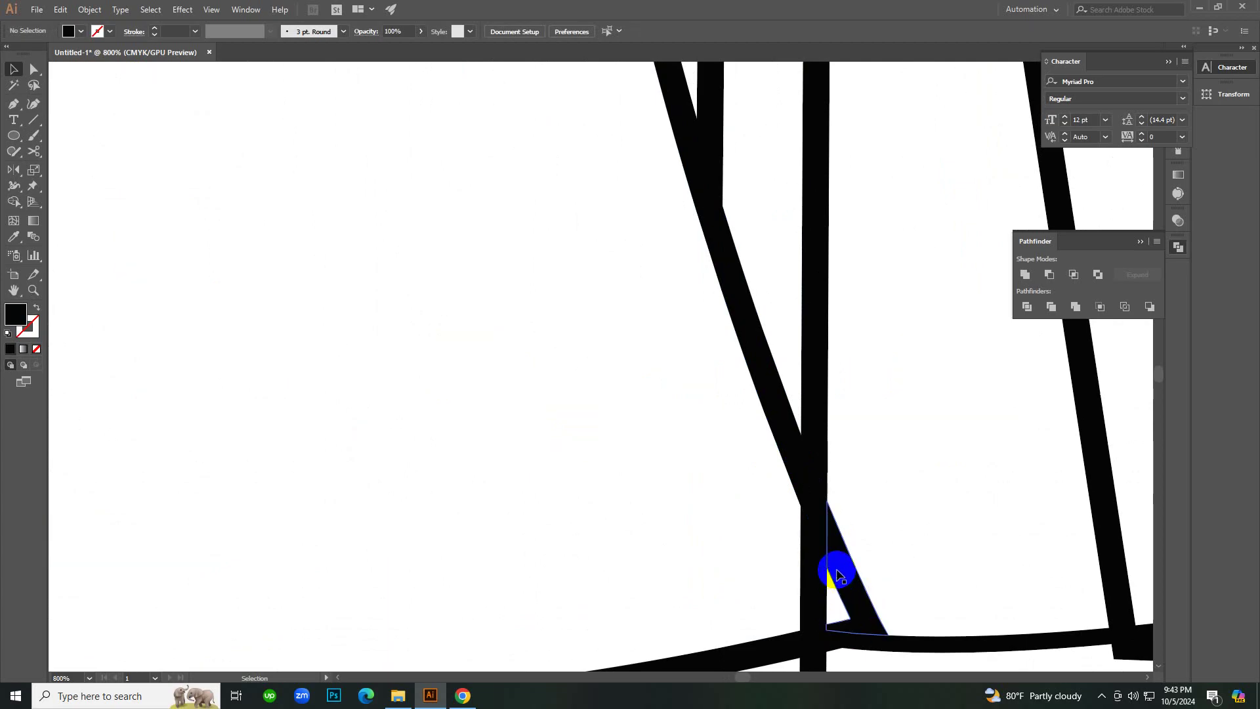
{"action": "left_click", "coordinate": [744, 492], "text": "ctrl+alt"}
{"action": "left_click", "coordinate": [664, 445], "text": "ctrl+alt"}
{"action": "left_click", "coordinate": [538, 377], "text": "ctrl+alt"}
{"action": "left_click", "coordinate": [518, 370], "text": "ctrl+alt"}
{"action": "left_click", "coordinate": [518, 370], "text": "alt"}
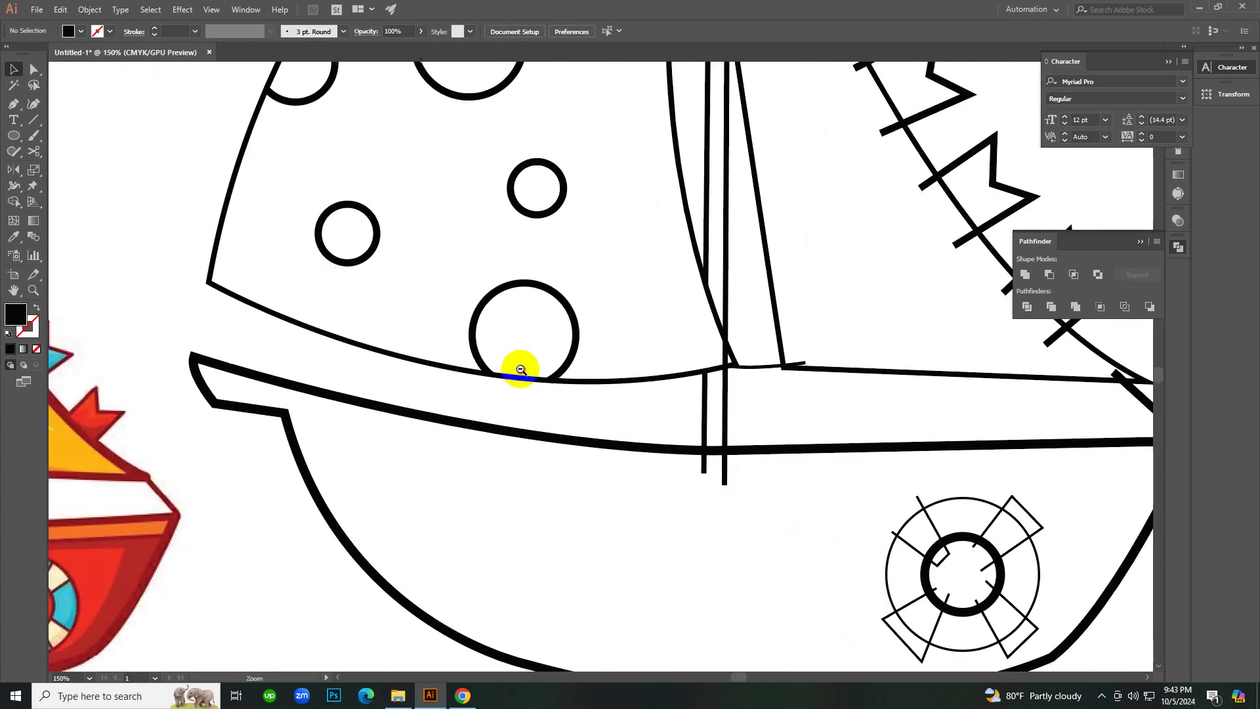
{"action": "left_click", "coordinate": [521, 361], "text": "alt"}
{"action": "left_click", "coordinate": [576, 365]}
{"action": "left_click", "coordinate": [656, 372], "text": "ctrl"}
{"action": "left_click", "coordinate": [653, 373], "text": "ctrl"}
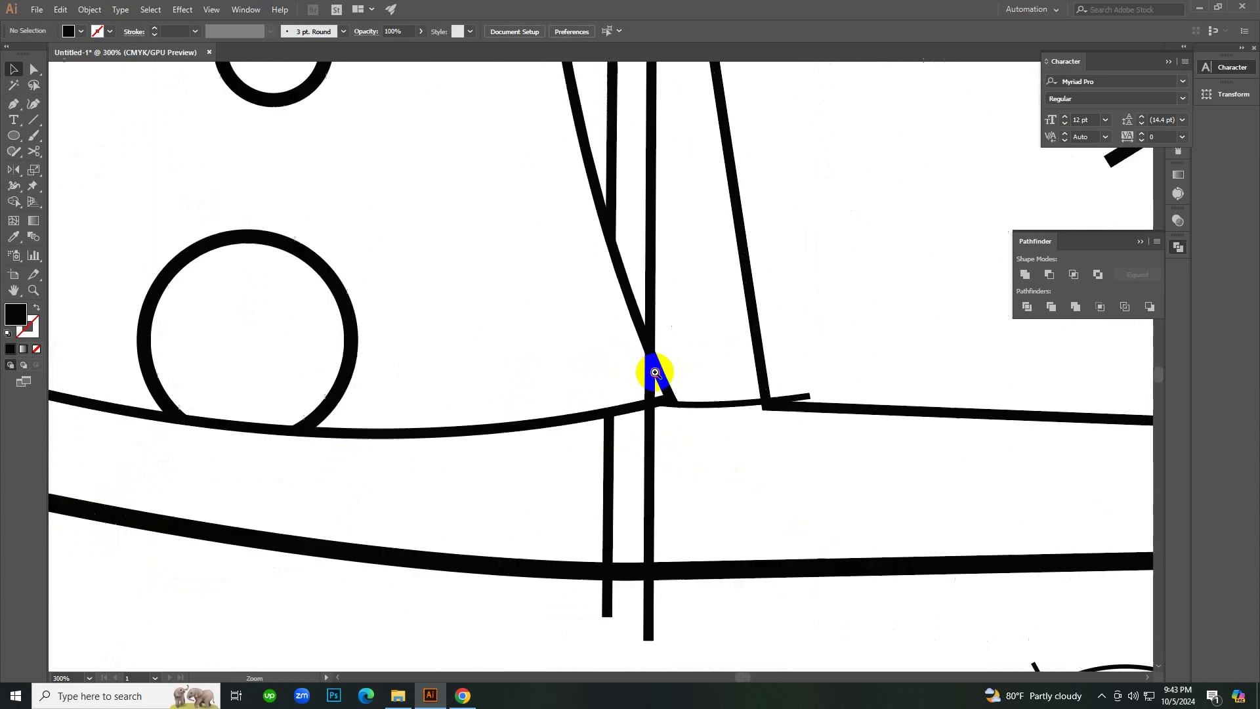
{"action": "left_click", "coordinate": [652, 374], "text": "ctrl"}
{"action": "left_click", "coordinate": [617, 368], "text": "ctrl"}
{"action": "left_click", "coordinate": [611, 369], "text": "ctrl"}
{"action": "left_click", "coordinate": [572, 382], "text": "ctrl"}
{"action": "left_click", "coordinate": [570, 386], "text": "ctrl"}
{"action": "left_click", "coordinate": [581, 397]}
{"action": "left_click", "coordinate": [581, 398]}
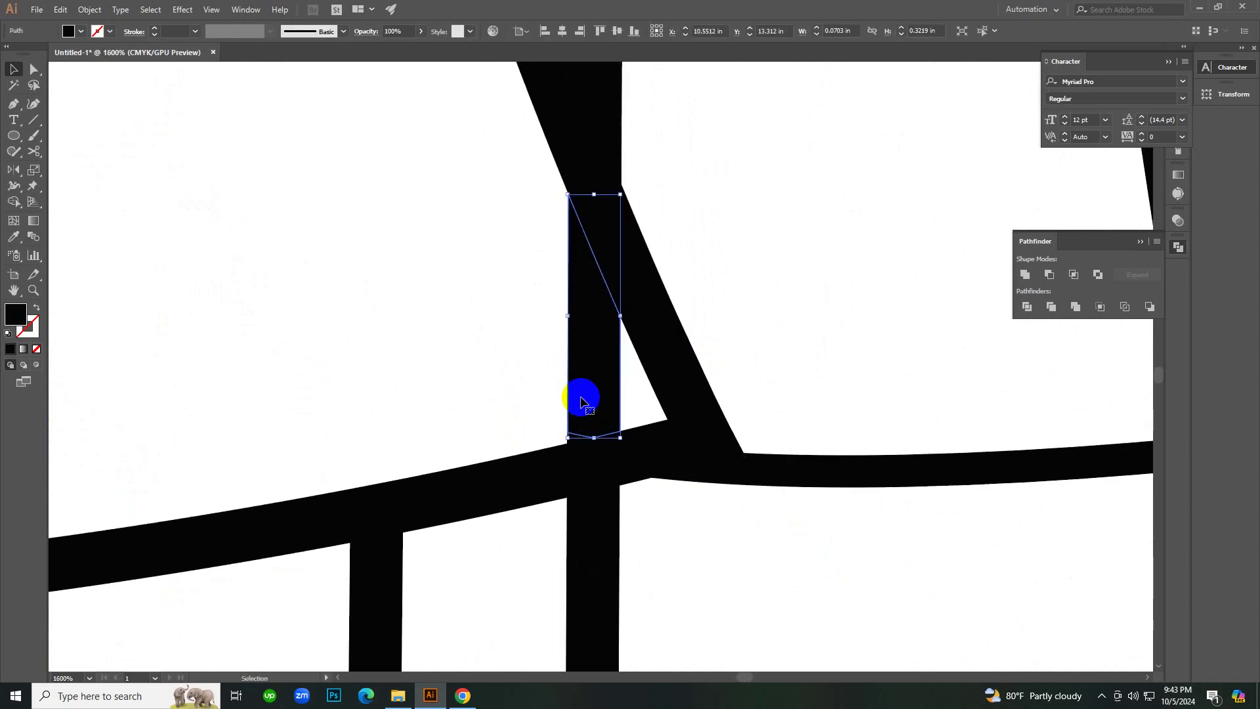
{"action": "key", "text": "Delete"}
Delete the unfilled triangular path in the large sail's lower corner and the small black stub on its bottom edge.
{"action": "left_click", "coordinate": [622, 398]}
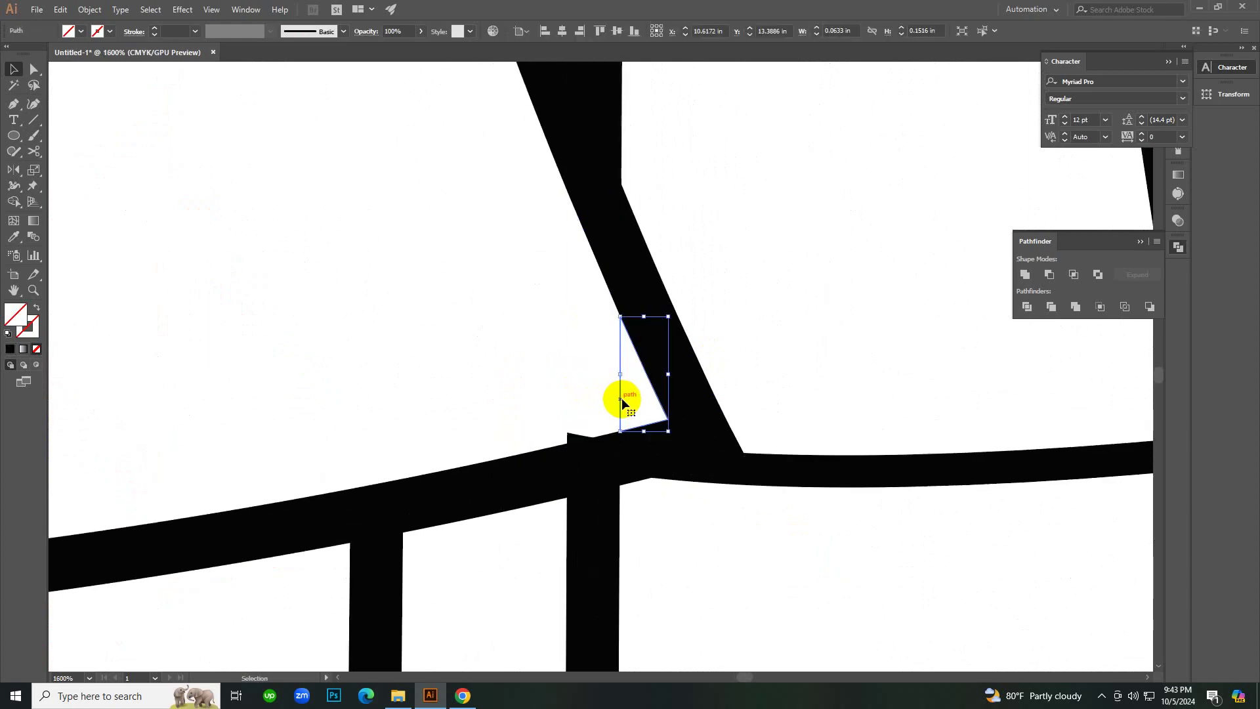
{"action": "key", "text": "Delete"}
{"action": "left_click", "coordinate": [568, 436]}
{"action": "key", "text": "Delete"}
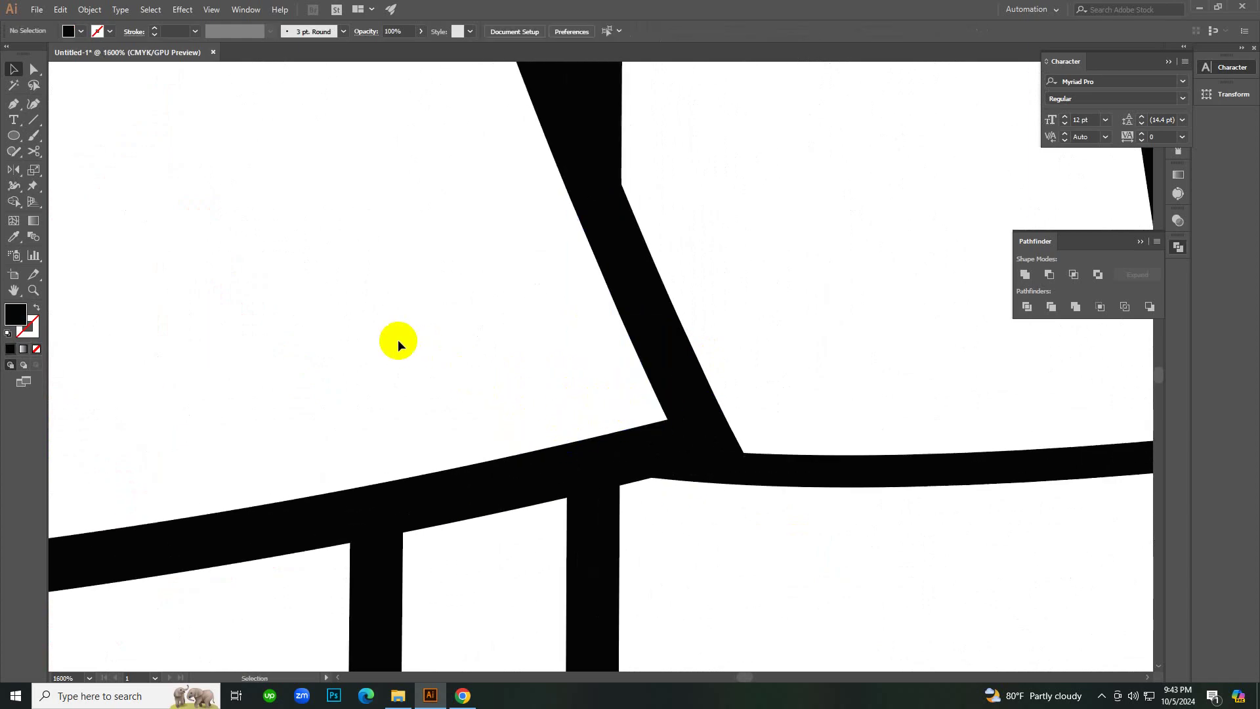
Delete the short stub protruding past the small sail's lower mast-side corner, along with the unfilled path next to it.
{"action": "left_click_drag", "start_coordinate": [399, 309], "coordinate": [588, 407]}
{"action": "left_click", "coordinate": [520, 244], "text": "ctrl+alt"}
{"action": "left_click", "coordinate": [520, 244], "text": "ctrl+alt"}
{"action": "left_click", "coordinate": [590, 297], "text": "ctrl+alt"}
{"action": "left_click", "coordinate": [591, 297], "text": "ctrl+alt"}
{"action": "left_click", "coordinate": [591, 298], "text": "ctrl+alt"}
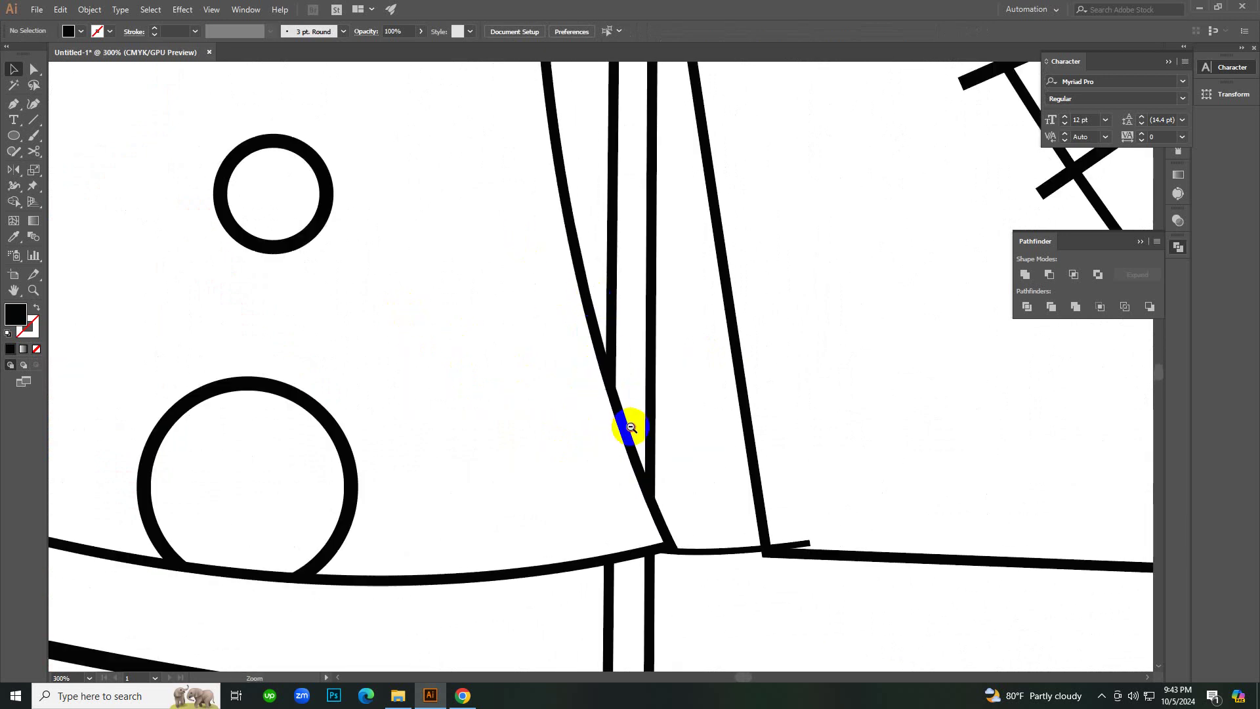
{"action": "left_click", "coordinate": [630, 427], "text": "ctrl+alt"}
{"action": "scroll", "coordinate": [693, 415], "scroll_direction": "up", "scroll_amount": 2}
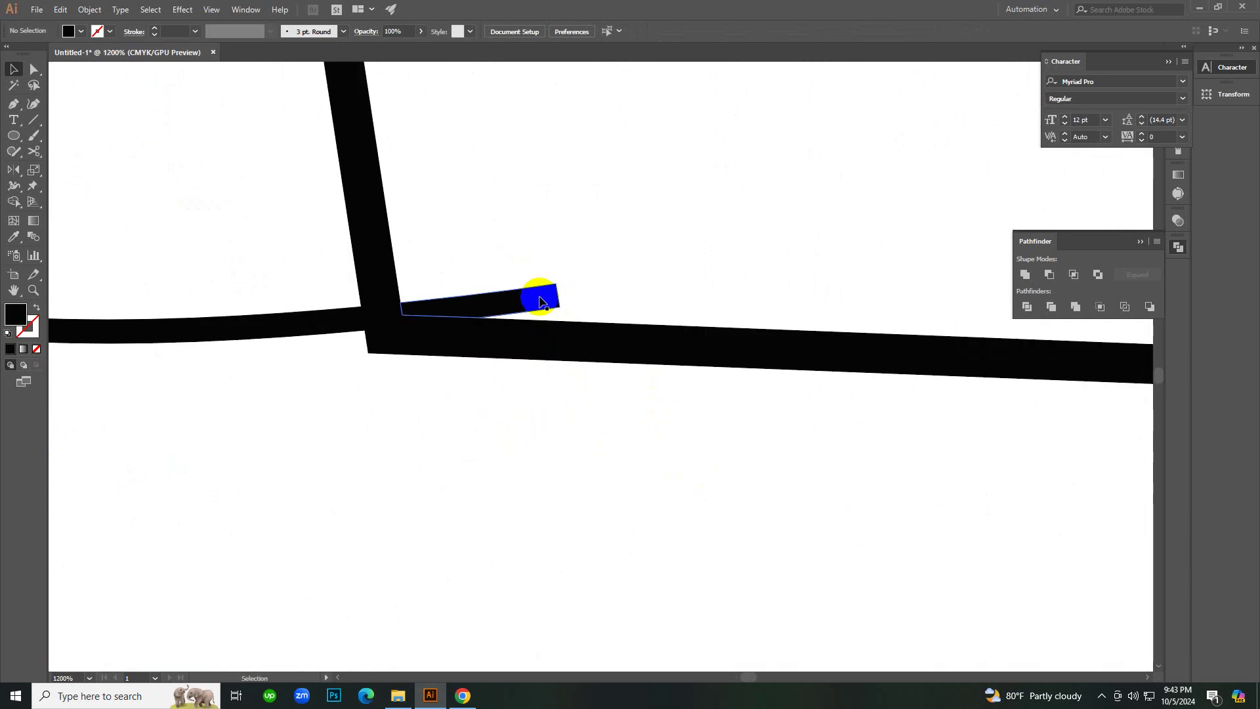
{"action": "left_click", "coordinate": [541, 298]}
{"action": "left_click", "coordinate": [521, 238], "text": "ctrl+alt"}
{"action": "left_click", "coordinate": [520, 238], "text": "ctrl+alt"}
{"action": "left_click", "coordinate": [521, 237], "text": "ctrl+alt"}
{"action": "left_click", "coordinate": [521, 238], "text": "ctrl+alt"}
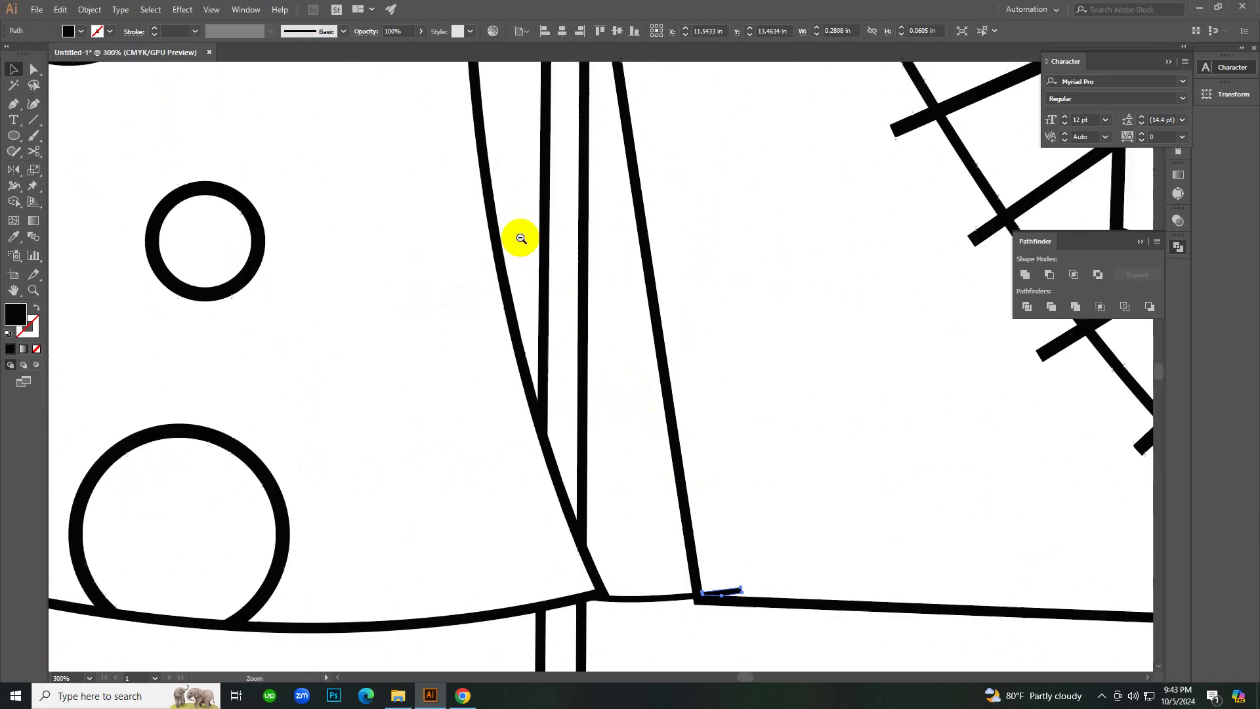
{"action": "left_click", "coordinate": [676, 238], "text": "ctrl+alt"}
{"action": "left_click", "coordinate": [675, 239], "text": "ctrl+alt"}
{"action": "left_click", "coordinate": [567, 434], "text": "ctrl"}
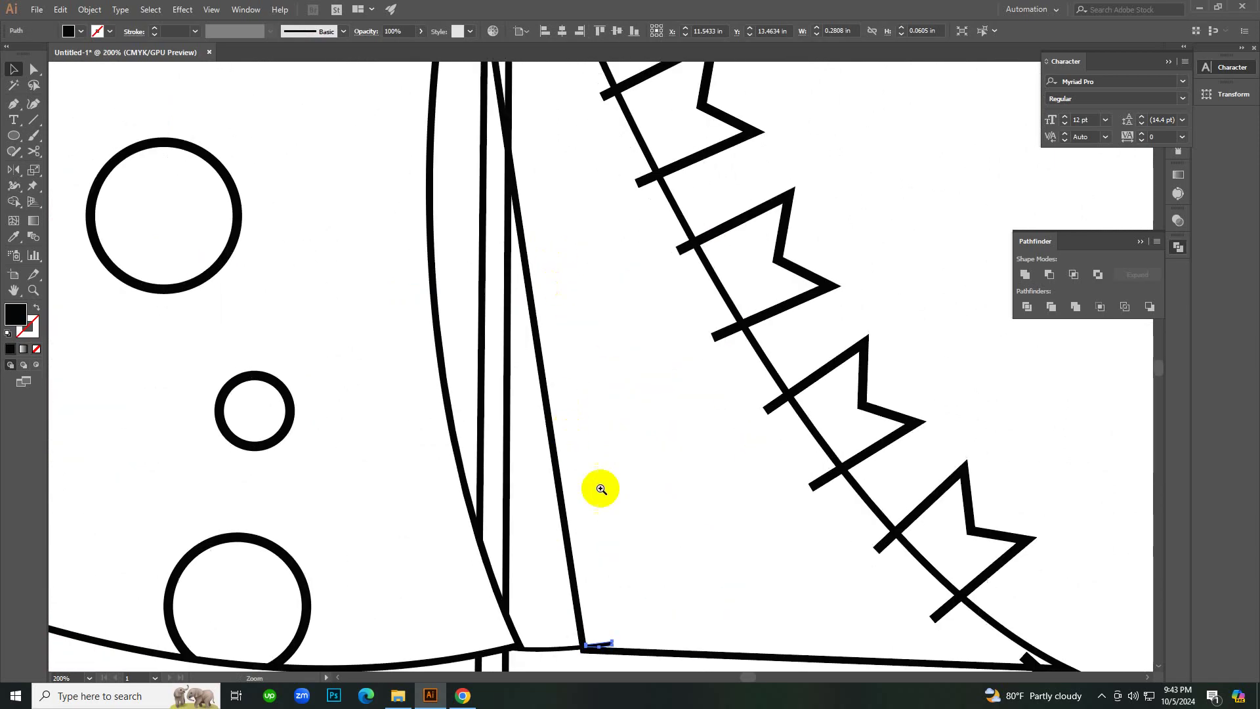
{"action": "left_click", "coordinate": [602, 489], "text": "ctrl"}
{"action": "left_click", "coordinate": [602, 489], "text": "ctrl"}
{"action": "left_click", "coordinate": [604, 488], "text": "ctrl"}
{"action": "key", "text": "Delete"}
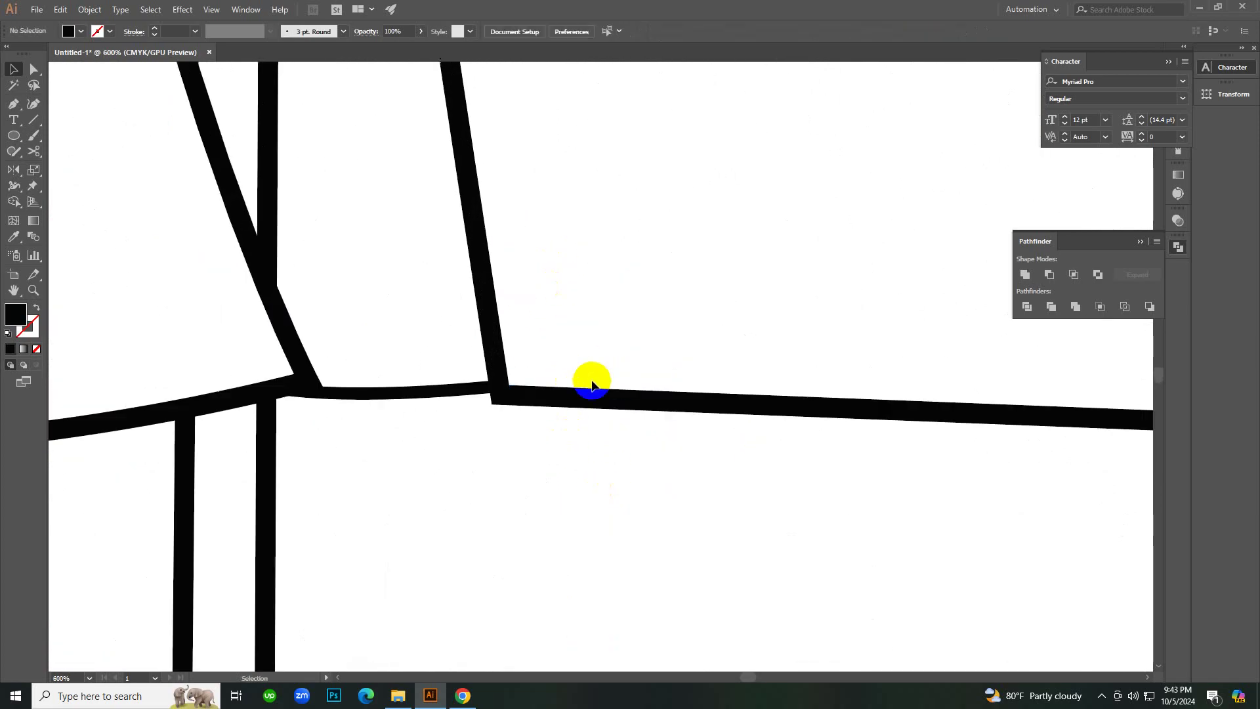
{"action": "left_click", "coordinate": [585, 378]}
{"action": "key", "text": "Delete"}
Delete the rounded tip of the small sail's inner edge that sticks out left of the mast, and the empty path beside it.
{"action": "left_click", "coordinate": [535, 318], "text": "ctrl+alt"}
{"action": "left_click", "coordinate": [535, 318], "text": "ctrl+alt"}
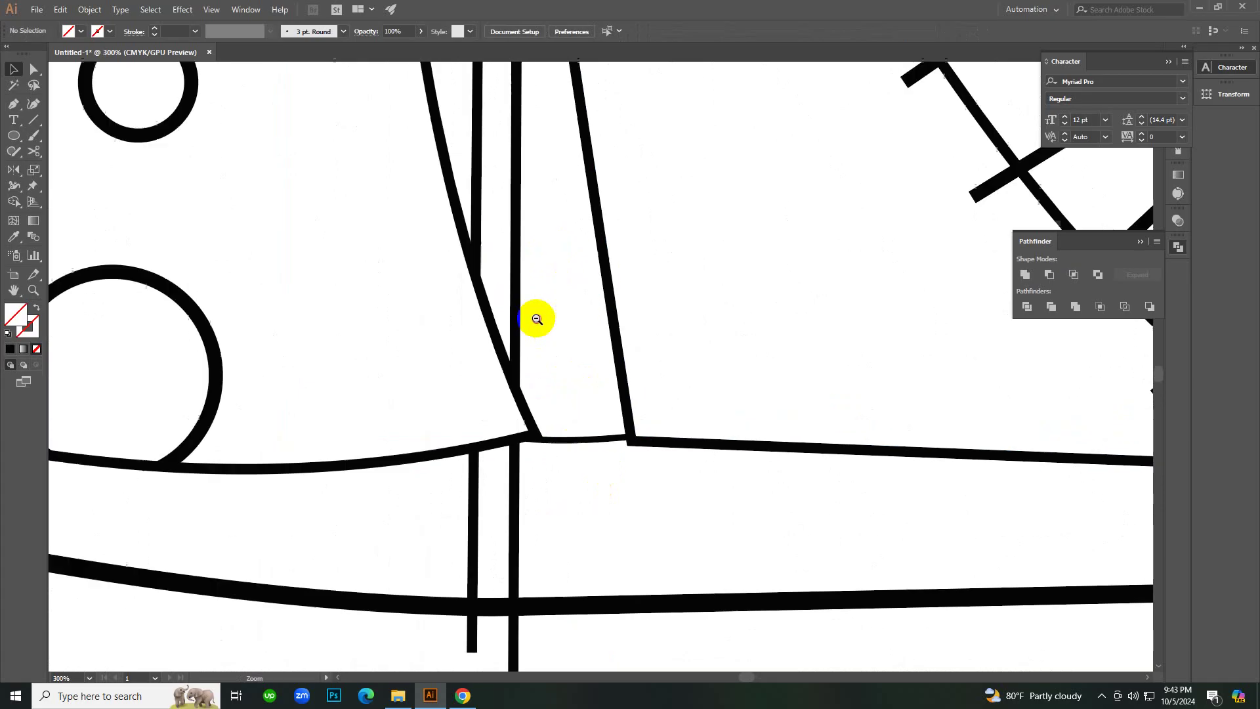
{"action": "left_click", "coordinate": [545, 321], "text": "ctrl+alt"}
{"action": "left_click", "coordinate": [615, 343], "text": "ctrl+alt"}
{"action": "left_click", "coordinate": [593, 256], "text": "ctrl+alt"}
{"action": "left_click", "coordinate": [586, 259], "text": "ctrl"}
{"action": "left_click", "coordinate": [587, 267], "text": "ctrl"}
{"action": "left_click", "coordinate": [588, 267], "text": "ctrl"}
{"action": "scroll", "coordinate": [621, 356], "scroll_direction": "up", "scroll_amount": 2}
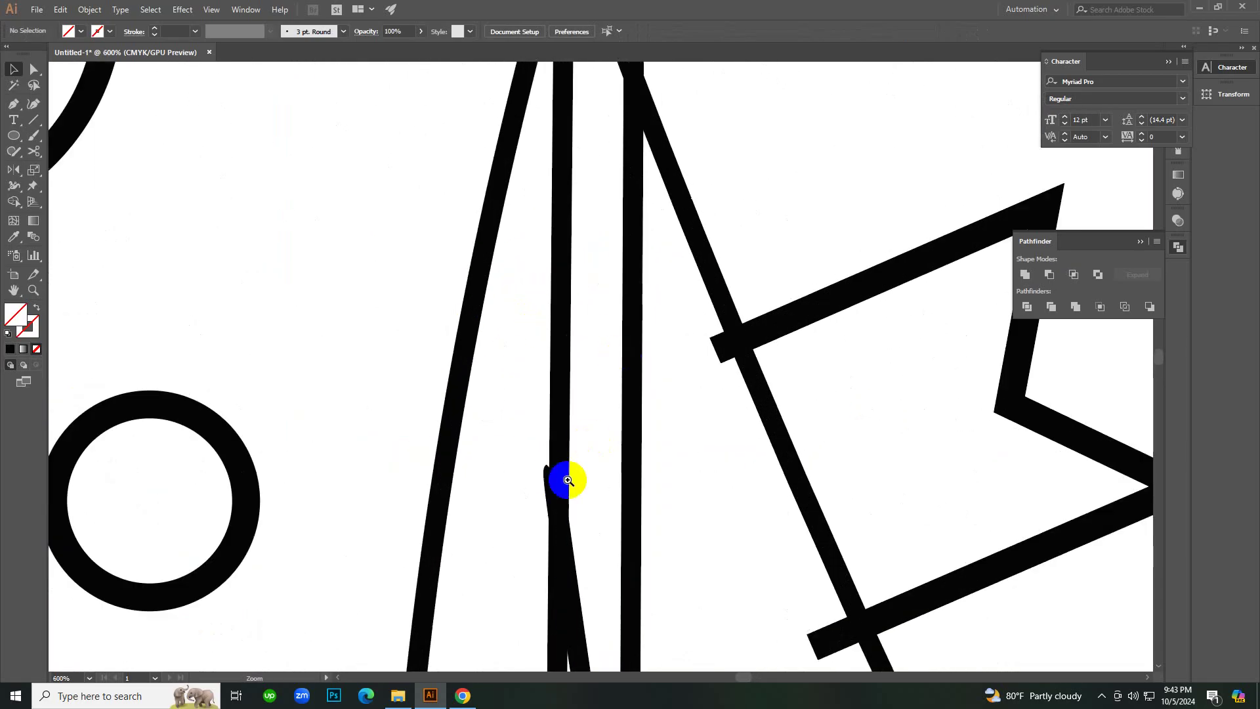
{"action": "left_click", "coordinate": [546, 475]}
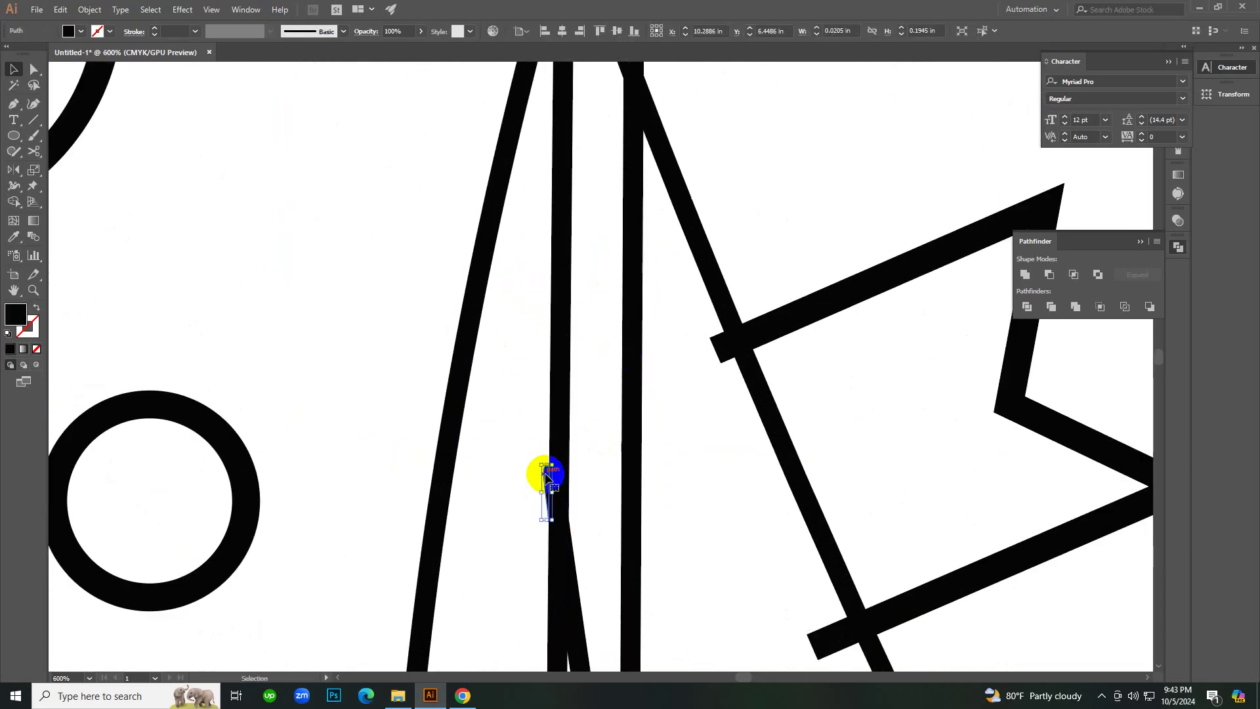
{"action": "scroll", "coordinate": [546, 475], "scroll_direction": "down", "scroll_amount": 5}
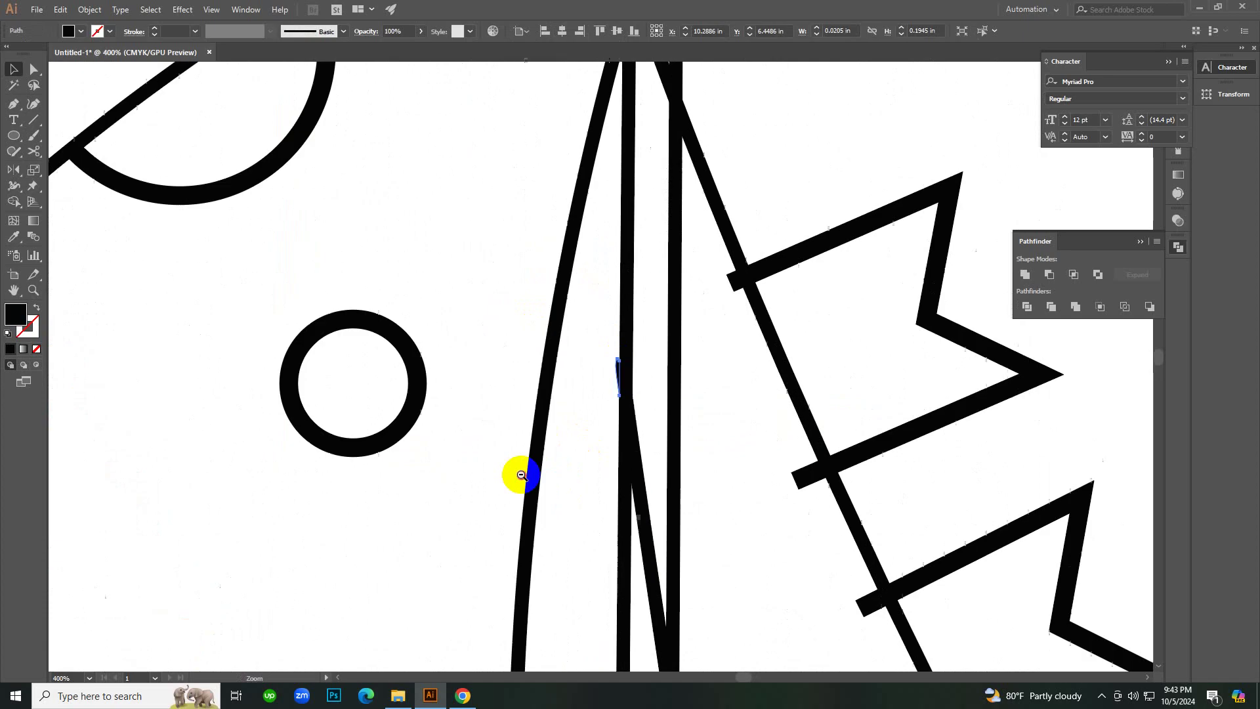
{"action": "scroll", "coordinate": [750, 413], "scroll_direction": "up", "scroll_amount": 4}
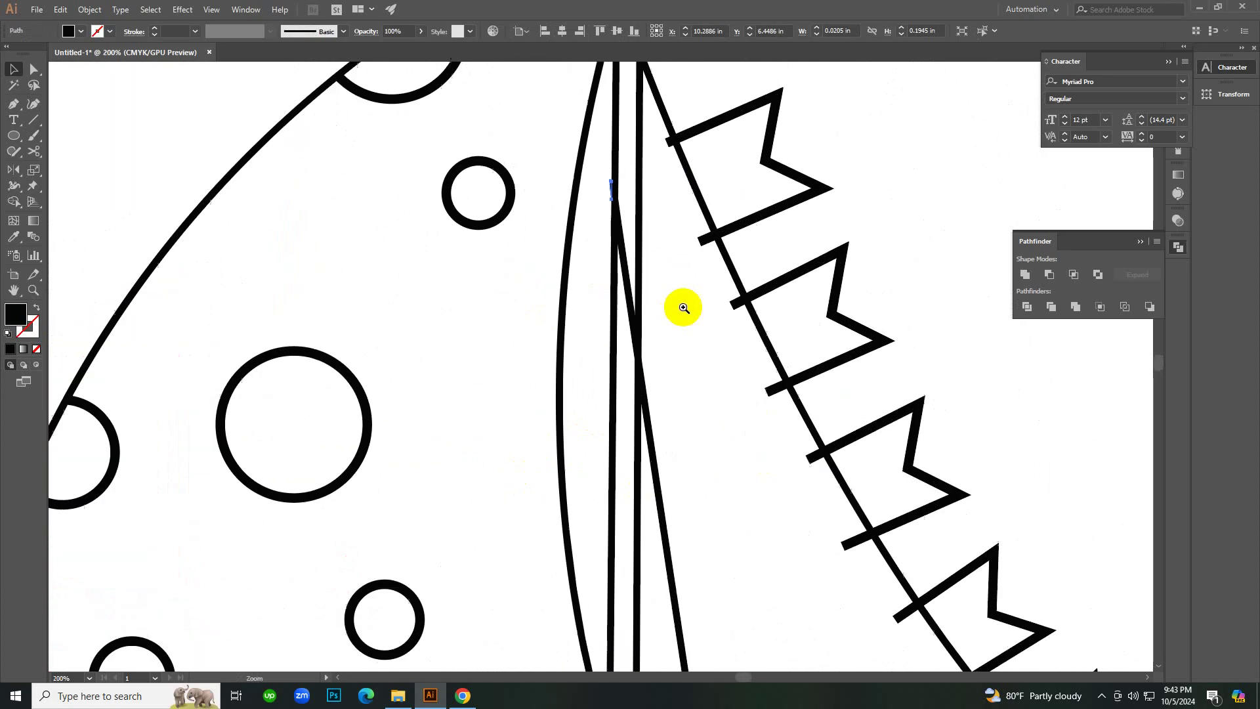
{"action": "left_click", "coordinate": [623, 321]}
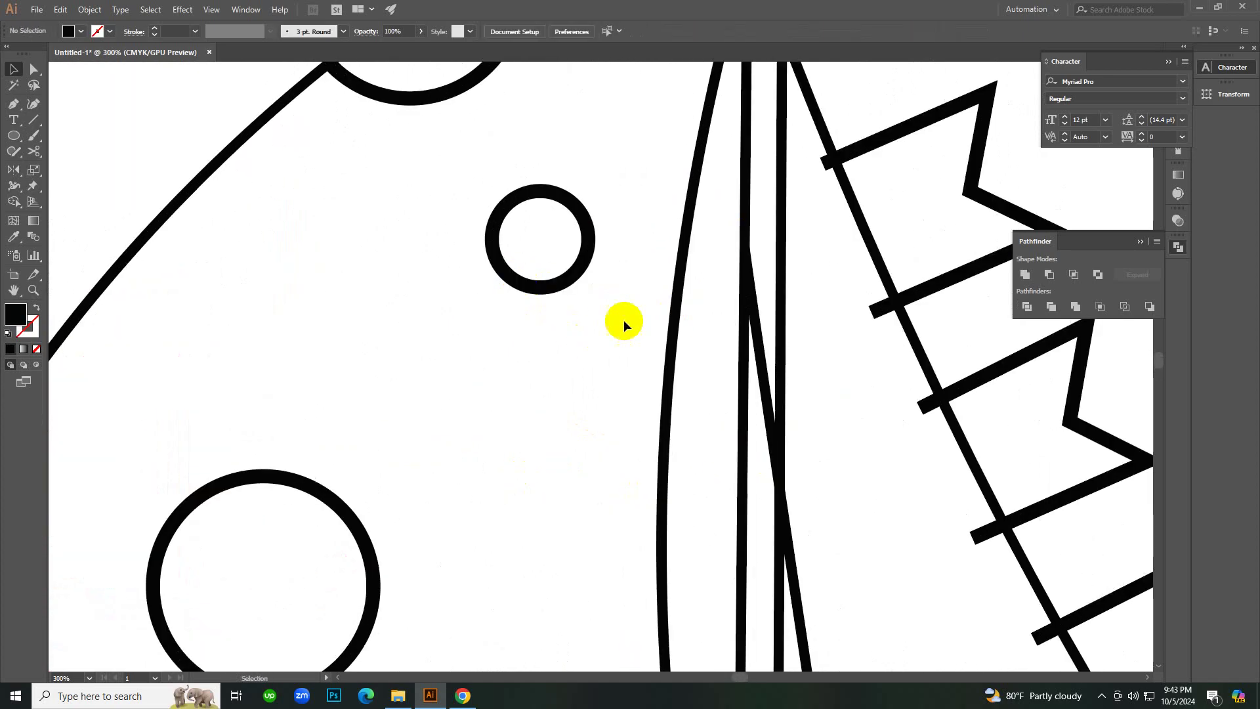
{"action": "left_click", "coordinate": [742, 230]}
{"action": "left_click", "coordinate": [736, 250]}
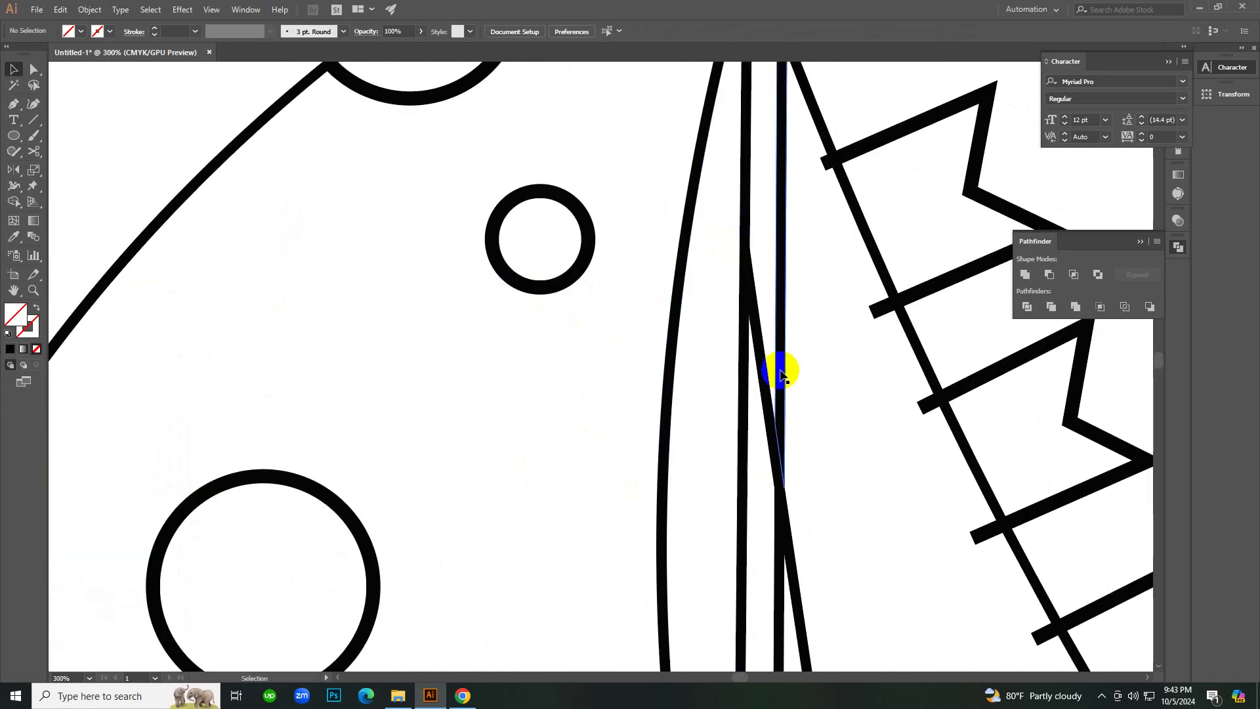
Delete the diagonal piece of the small sail's inner edge between the two mast lines and the unfilled path left there.
{"action": "scroll", "coordinate": [726, 284], "scroll_direction": "up", "scroll_amount": 2}
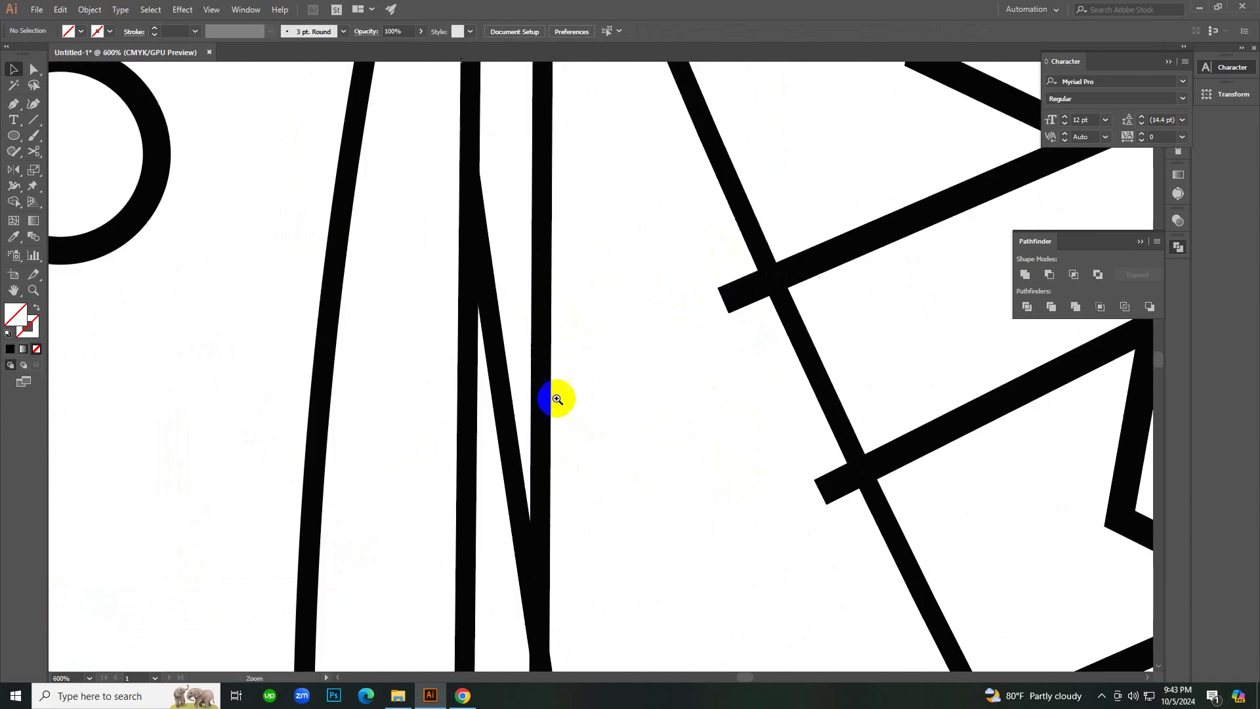
{"action": "left_click", "coordinate": [491, 404]}
{"action": "key", "text": "Delete"}
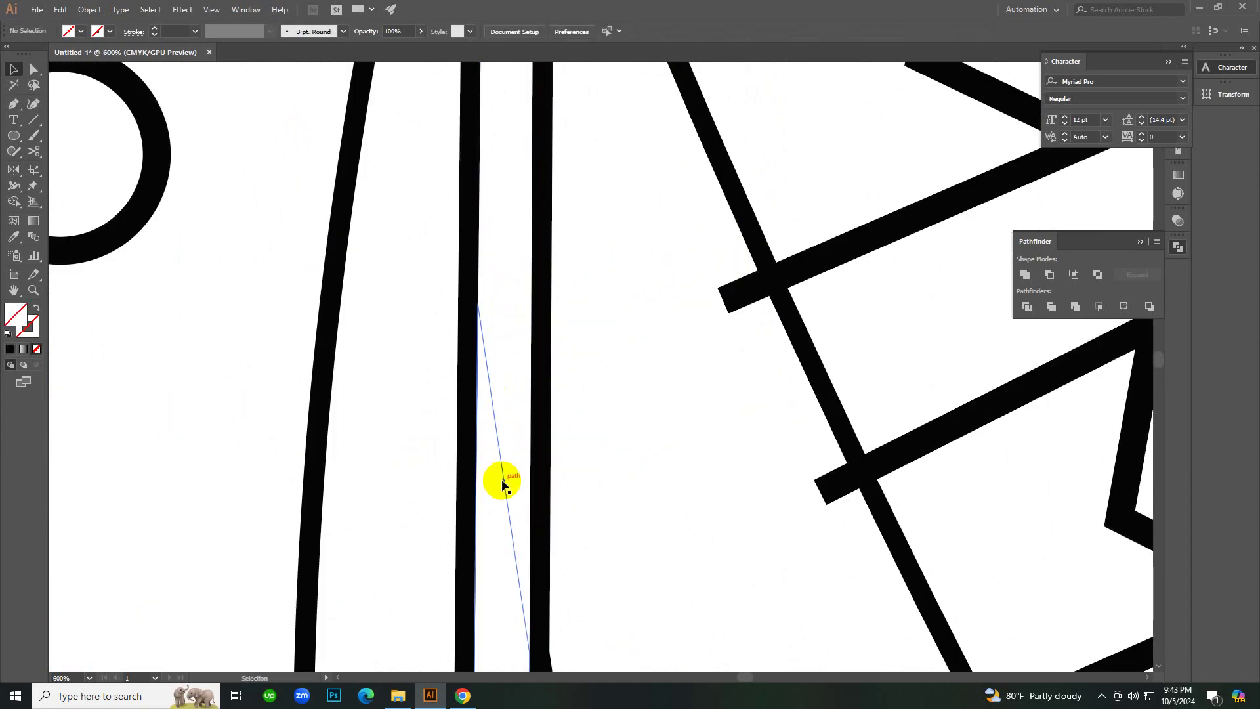
{"action": "left_click", "coordinate": [503, 483]}
{"action": "key", "text": "Delete"}
Delete the stub of the flag-bearing sail edge that extends between the two mast lines near the top.
{"action": "key", "text": "ctrl+alt+space"}
{"action": "left_click", "coordinate": [557, 402], "text": "ctrl+alt"}
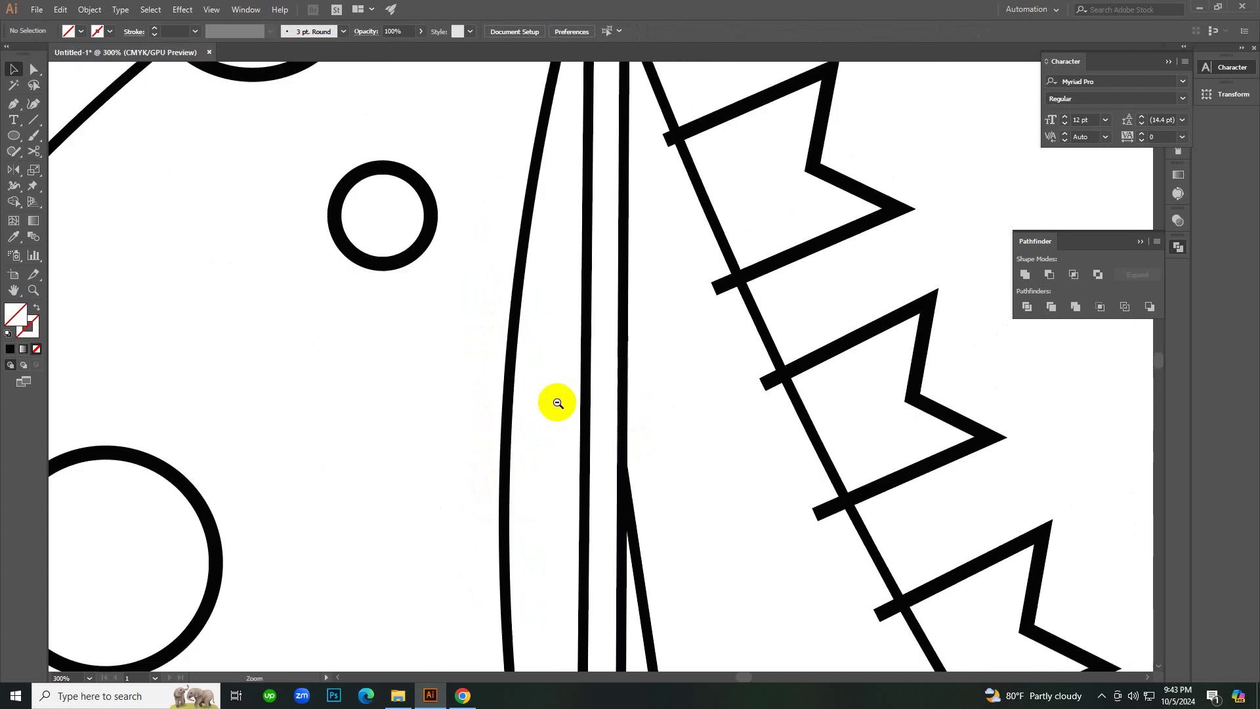
{"action": "left_click", "coordinate": [588, 410], "text": "ctrl+alt"}
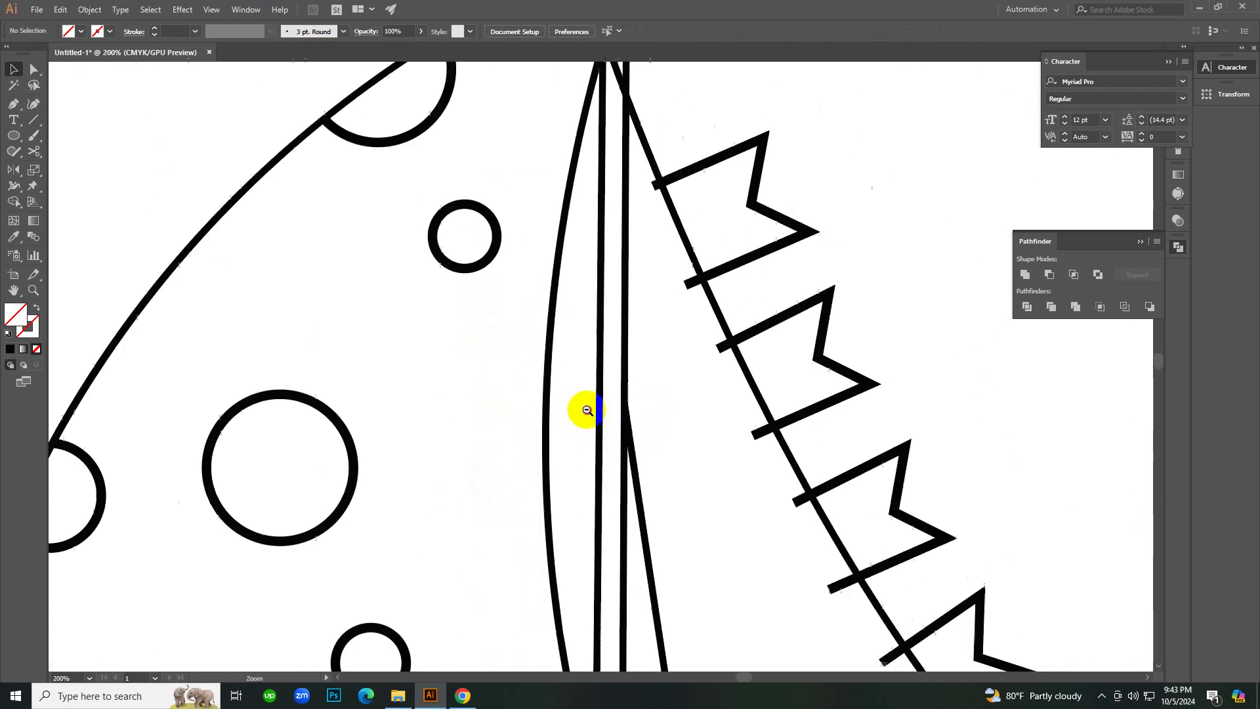
{"action": "left_click", "coordinate": [588, 409], "text": "ctrl+alt"}
{"action": "left_click", "coordinate": [603, 122], "text": "ctrl"}
{"action": "left_click", "coordinate": [627, 289], "text": "ctrl"}
{"action": "left_click", "coordinate": [621, 422], "text": "ctrl"}
{"action": "left_click", "coordinate": [622, 422], "text": "ctrl"}
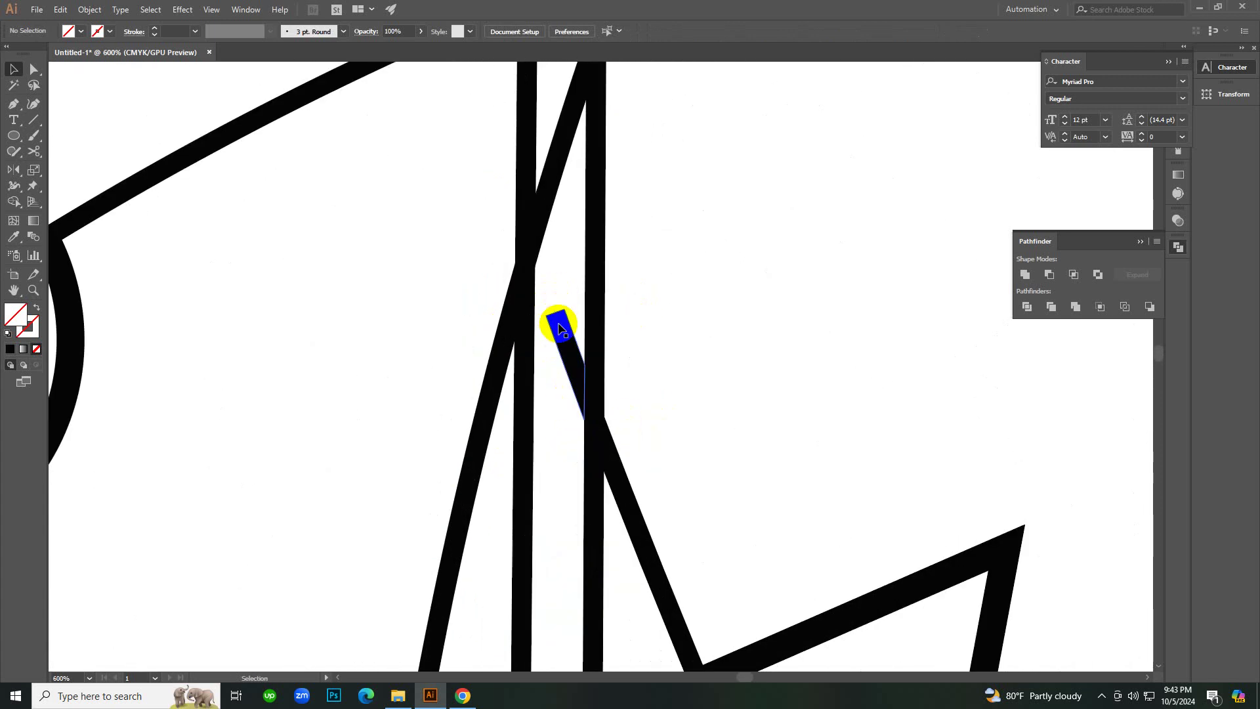
{"action": "left_click", "coordinate": [559, 328]}
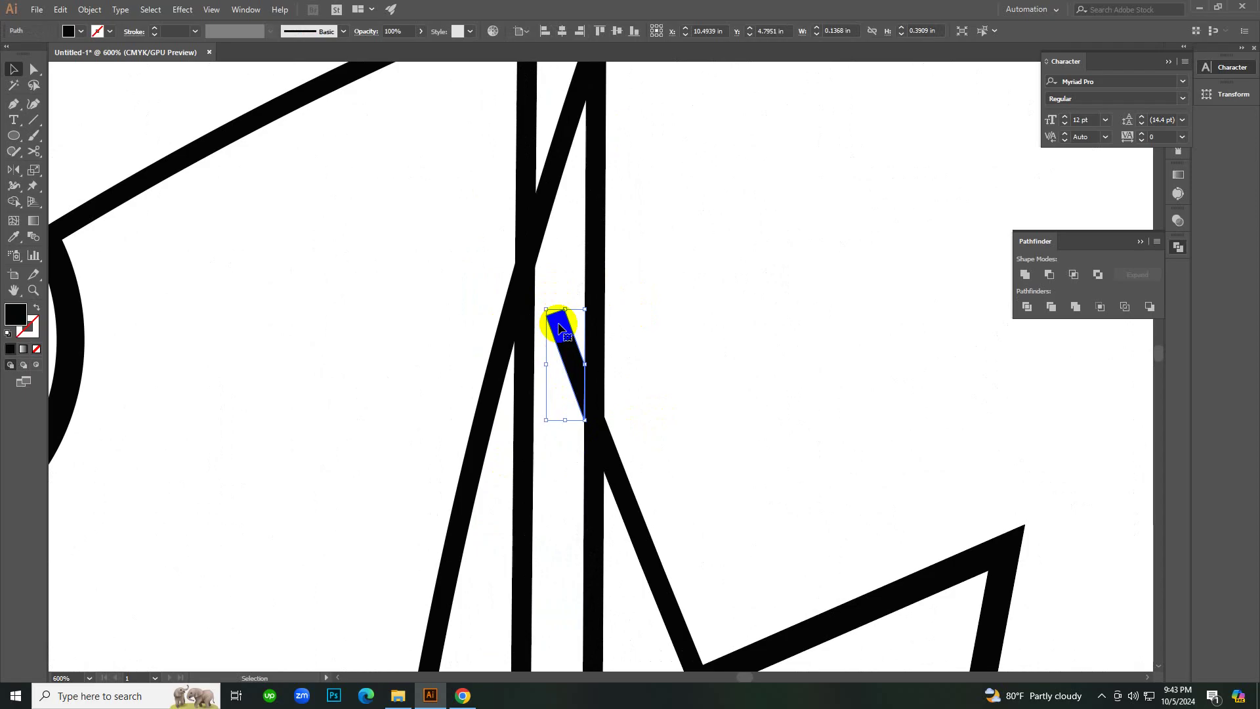
{"action": "scroll", "coordinate": [558, 327], "scroll_direction": "down", "scroll_amount": 10}
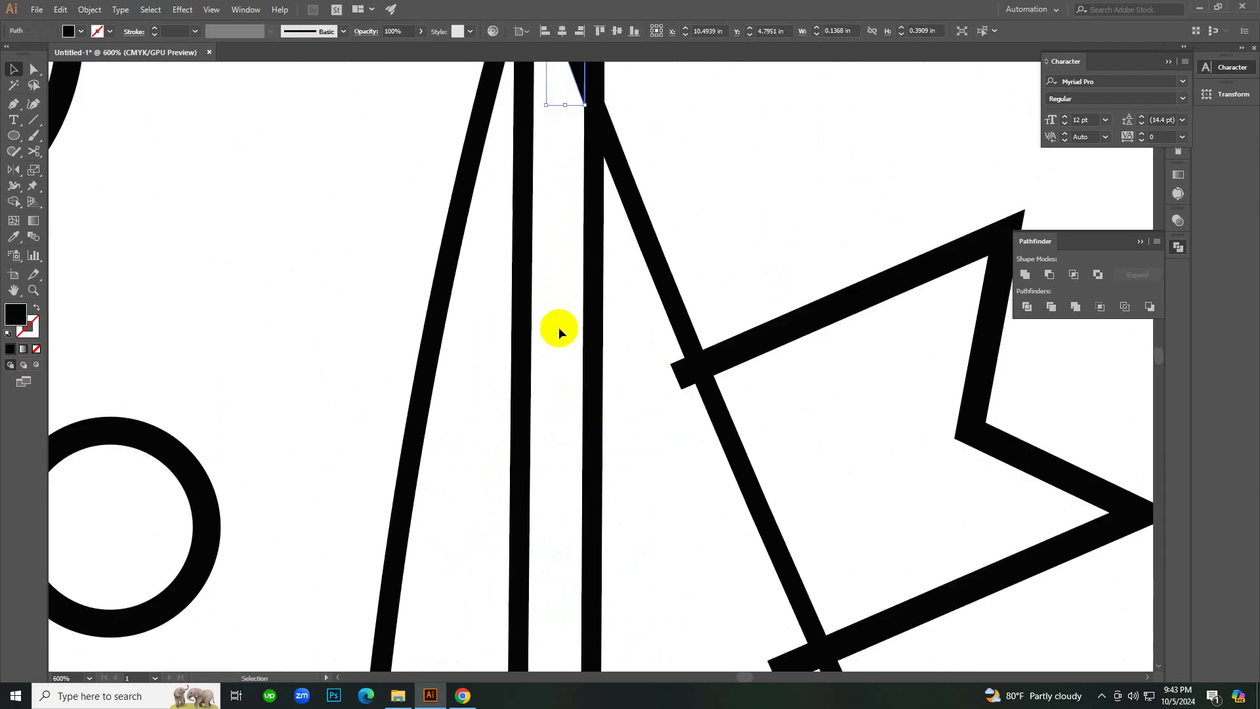
{"action": "left_click", "coordinate": [571, 189], "text": "ctrl+alt"}
{"action": "left_click", "coordinate": [571, 188], "text": "ctrl+alt"}
{"action": "left_click", "coordinate": [577, 386], "text": "ctrl"}
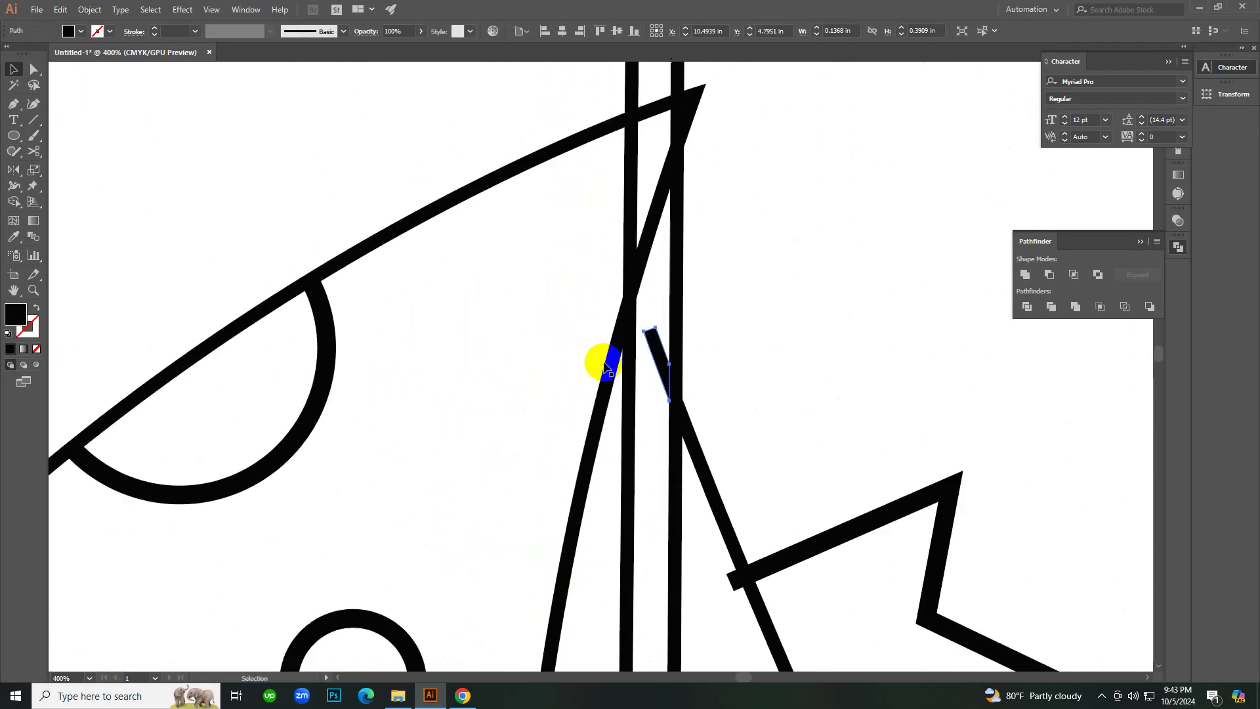
{"action": "scroll", "coordinate": [605, 365], "scroll_direction": "down", "scroll_amount": 3, "text": "alt"}
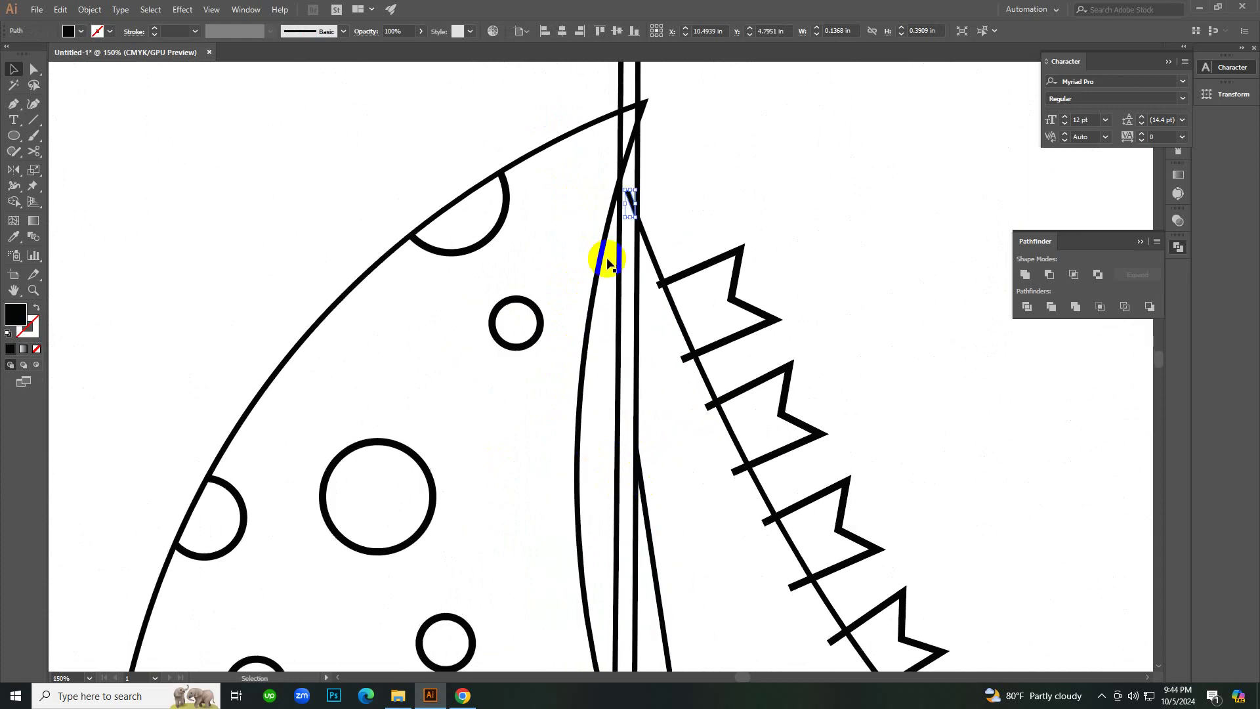
{"action": "scroll", "coordinate": [610, 262], "scroll_direction": "up", "scroll_amount": 5, "text": "alt"}
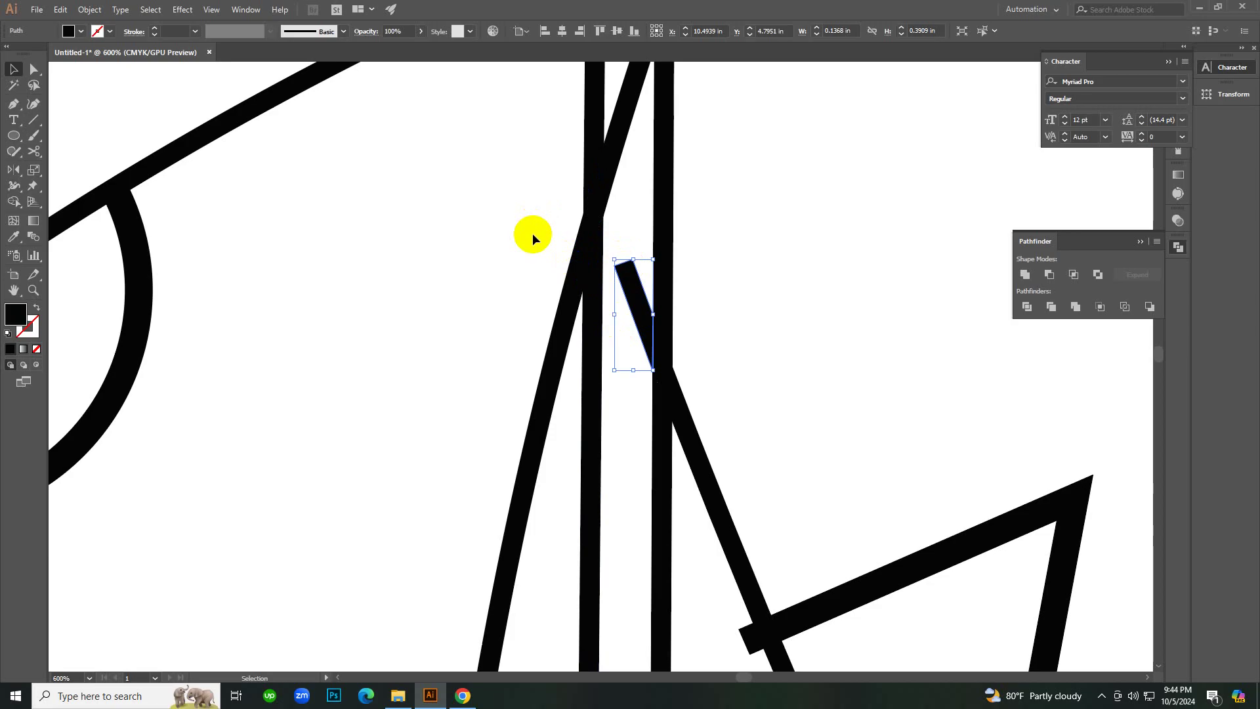
{"action": "key", "text": "Delete"}
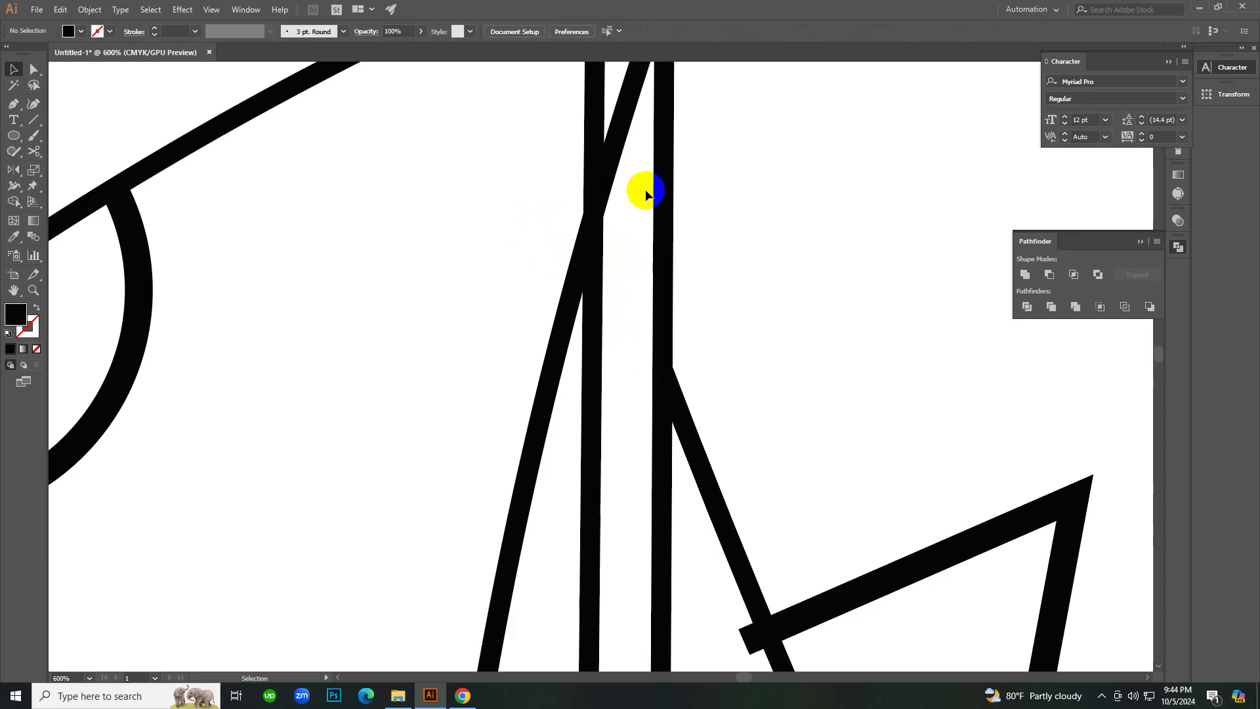
Delete the left mast line's segment crossing inside the large sail's peak, along with the unfilled path beside it.
{"action": "scroll", "coordinate": [649, 223], "scroll_direction": "up", "scroll_amount": 5}
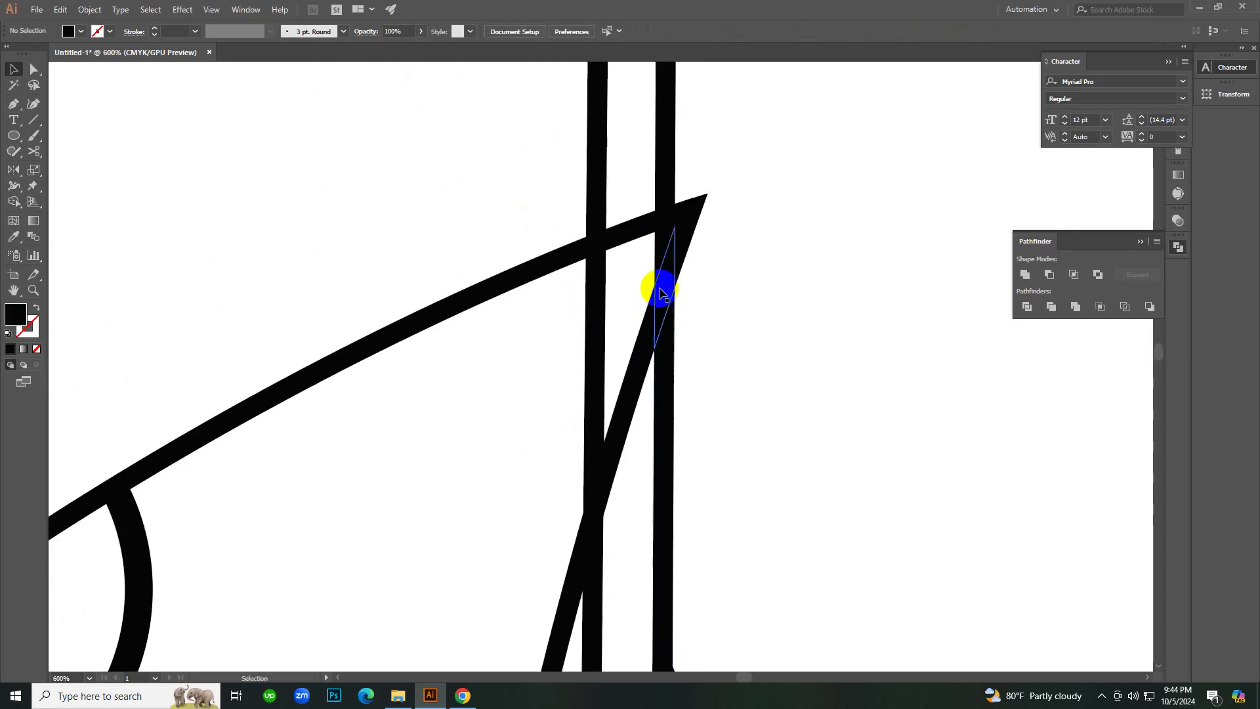
{"action": "left_click", "coordinate": [561, 419], "text": "ctrl+alt"}
{"action": "left_click", "coordinate": [603, 389], "text": "ctrl+alt"}
{"action": "left_click", "coordinate": [603, 389], "text": "ctrl+alt"}
{"action": "left_click", "coordinate": [603, 390], "text": "ctrl+alt"}
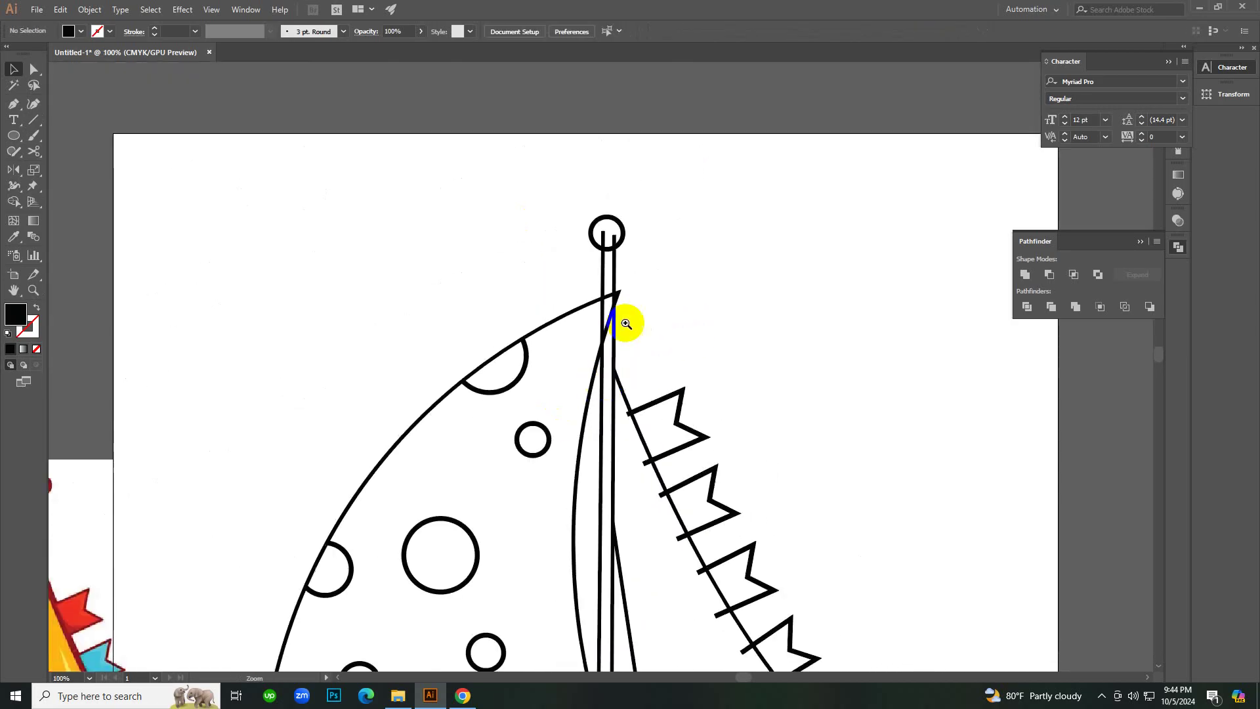
{"action": "left_click", "coordinate": [603, 343], "text": "ctrl+alt"}
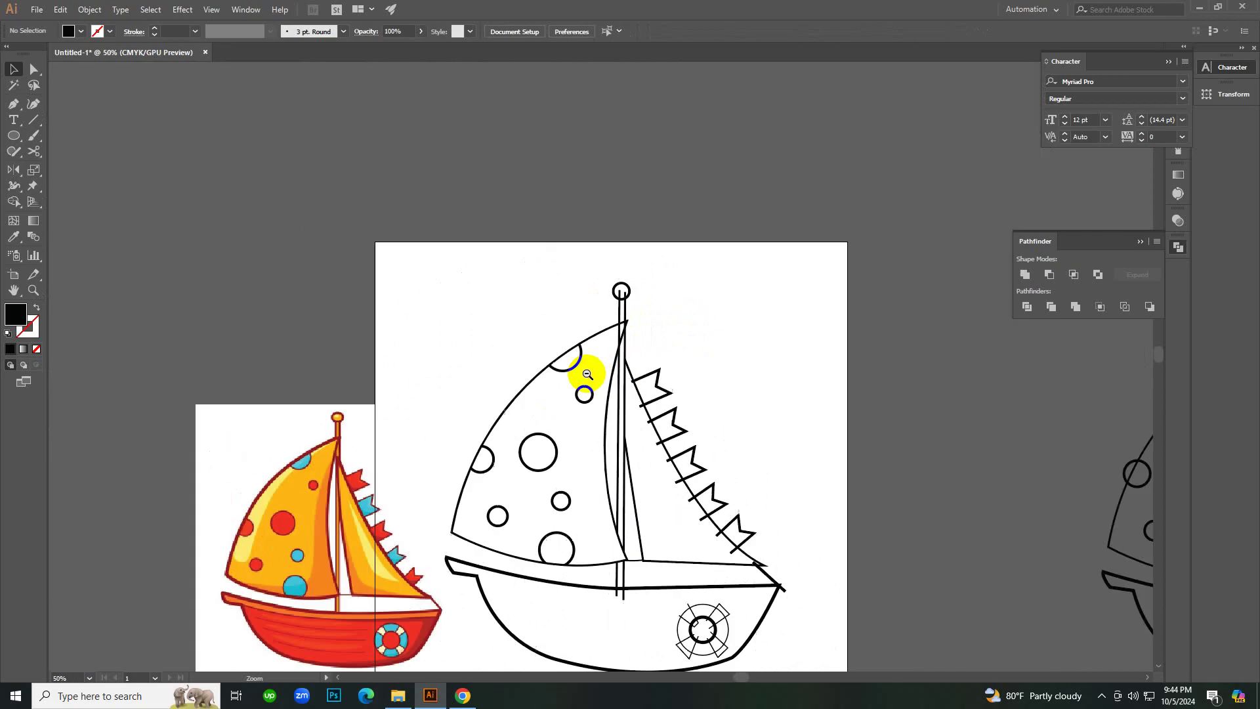
{"action": "left_click", "coordinate": [613, 341], "text": "ctrl"}
{"action": "left_click", "coordinate": [608, 374], "text": "ctrl"}
{"action": "left_click", "coordinate": [607, 373], "text": "ctrl"}
{"action": "left_click", "coordinate": [608, 373], "text": "ctrl"}
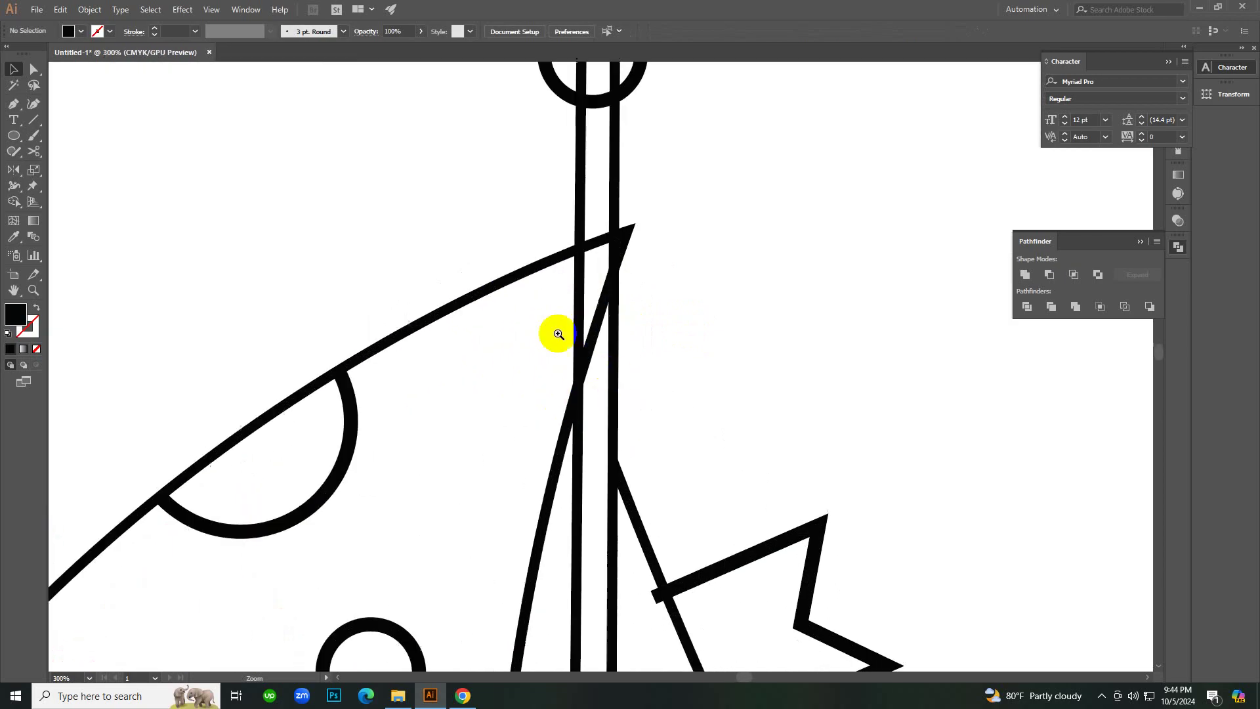
{"action": "left_click", "coordinate": [560, 335], "text": "ctrl"}
{"action": "left_click", "coordinate": [588, 360], "text": "ctrl"}
{"action": "left_click", "coordinate": [596, 360], "text": "ctrl"}
{"action": "left_click", "coordinate": [671, 334]}
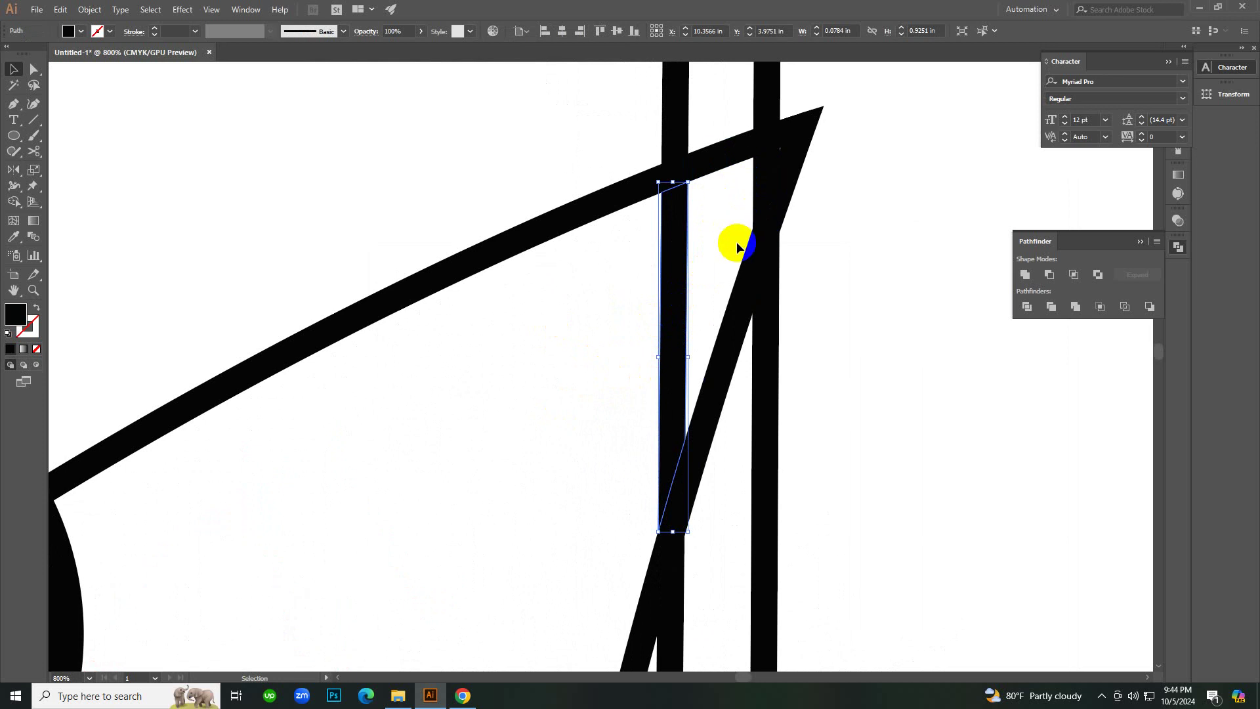
{"action": "key", "text": "Delete"}
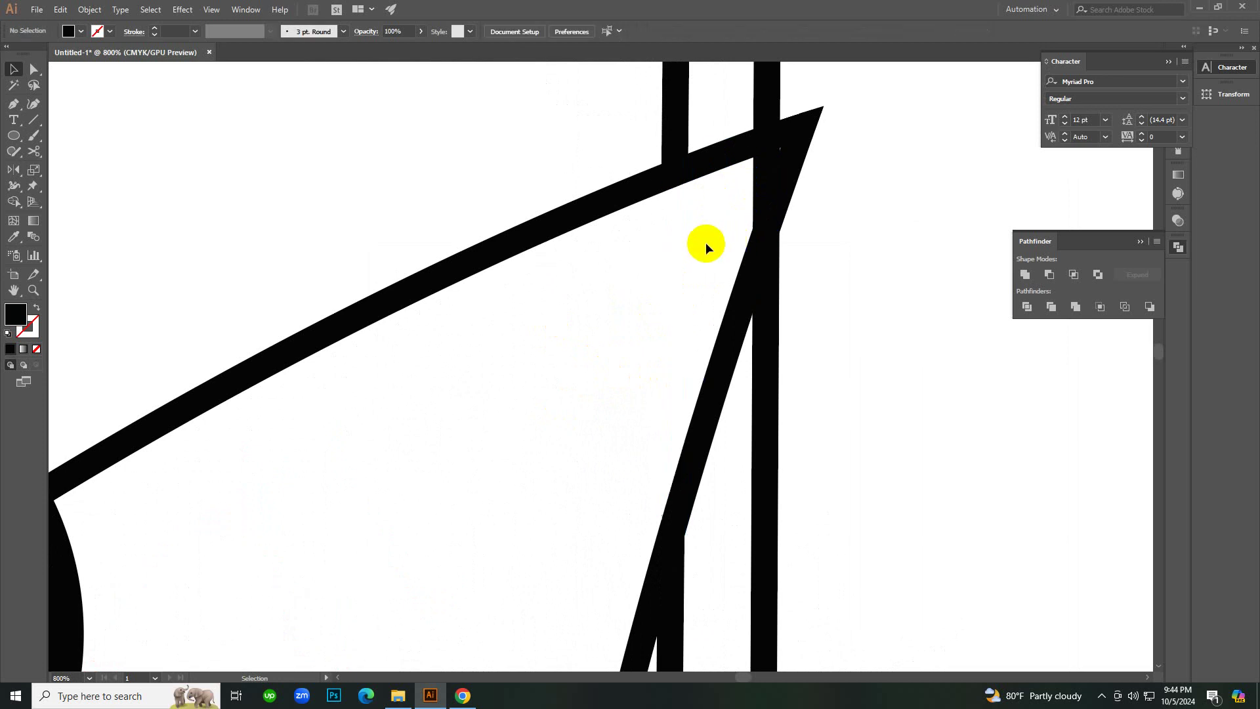
{"action": "left_click_drag", "start_coordinate": [706, 243], "coordinate": [620, 334]}
{"action": "key", "text": "Delete"}
Delete the right mast line's segment that crosses the large sail's pointed tip.
{"action": "scroll", "coordinate": [622, 336], "scroll_direction": "up", "scroll_amount": 3}
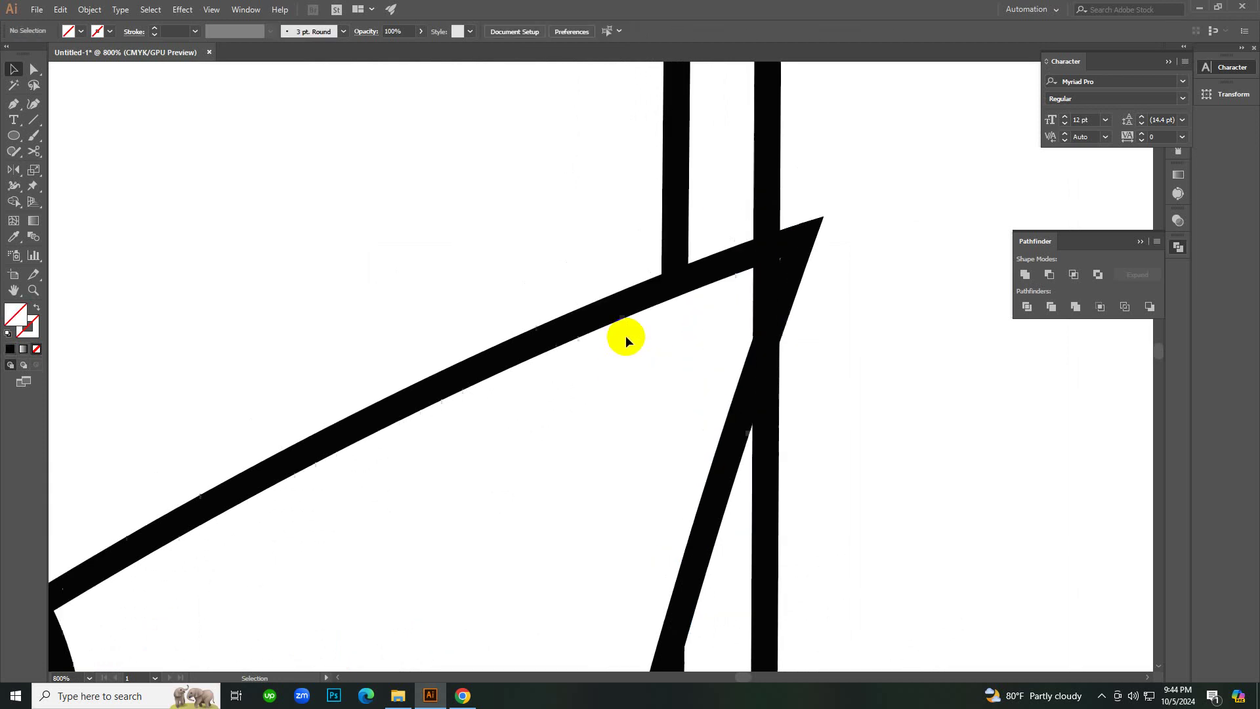
{"action": "left_click", "coordinate": [761, 277]}
{"action": "key", "text": "Delete"}
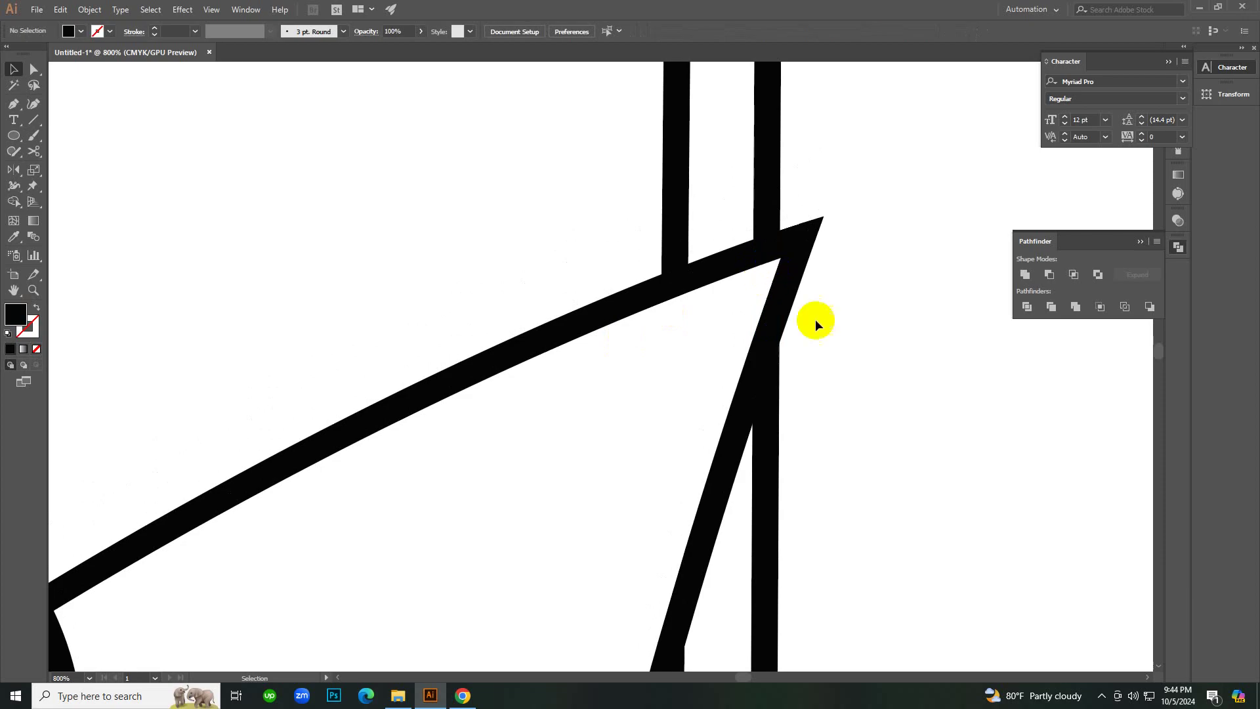
Delete the tiny leftover unfilled path in the inner corner of the large sail's tip.
{"action": "left_click", "coordinate": [638, 318], "text": "ctrl"}
{"action": "left_click", "coordinate": [638, 319], "text": "ctrl"}
{"action": "left_click", "coordinate": [670, 322], "text": "ctrl"}
{"action": "left_click", "coordinate": [676, 323], "text": "ctrl"}
{"action": "left_click", "coordinate": [714, 407], "text": "ctrl"}
{"action": "left_click", "coordinate": [696, 389], "text": "ctrl"}
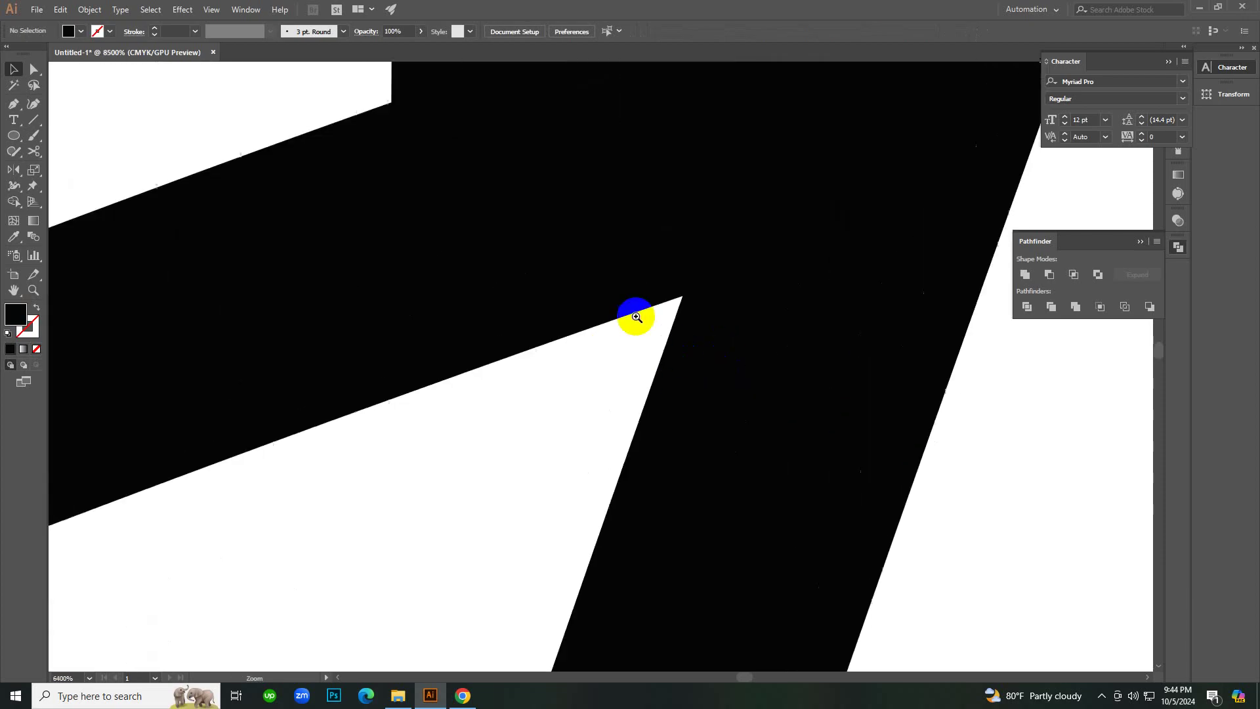
{"action": "left_click", "coordinate": [636, 318], "text": "ctrl"}
{"action": "left_click", "coordinate": [634, 332], "text": "ctrl"}
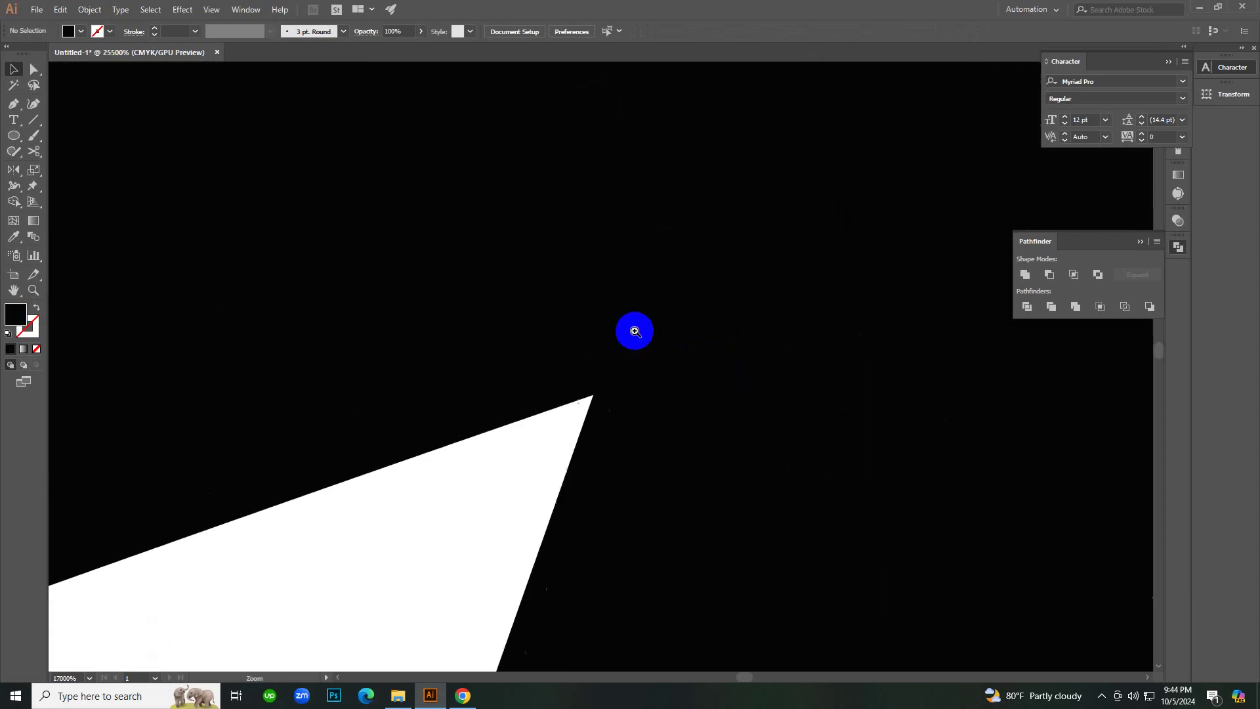
{"action": "left_click", "coordinate": [553, 446]}
{"action": "key", "text": "Delete"}
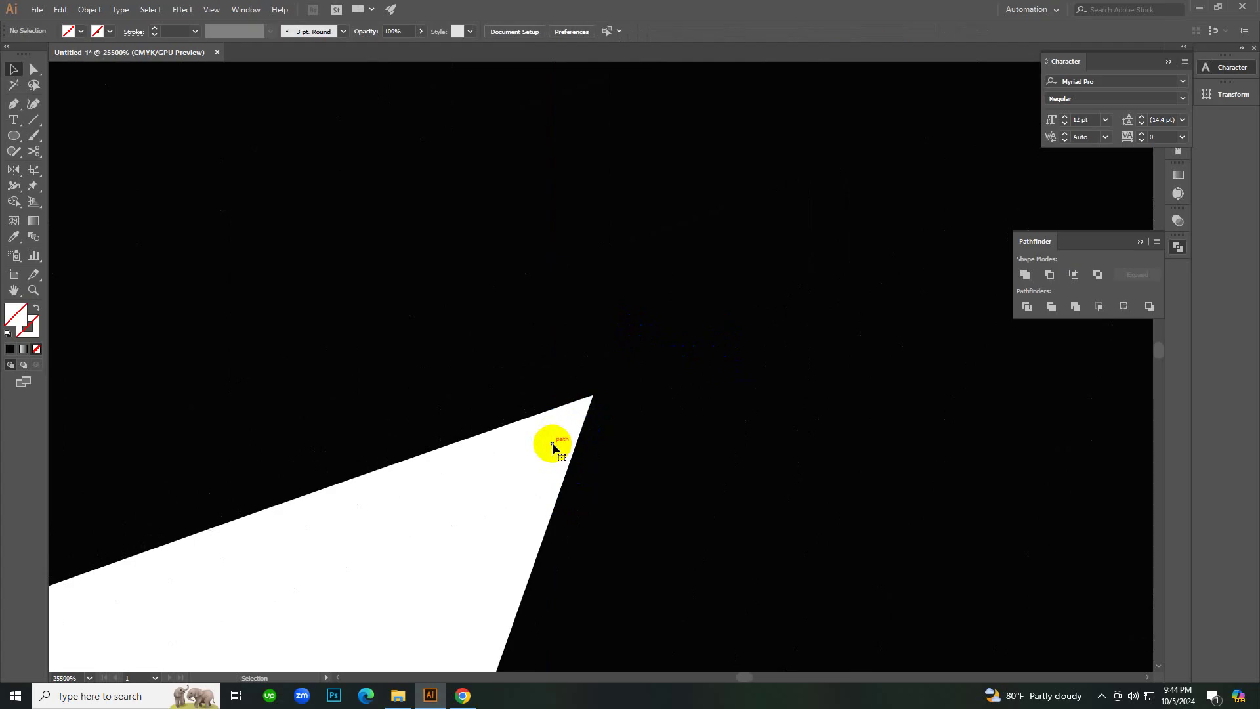
Delete both mast line ends protruding into the round masthead ball, together with the unfilled path inside it.
{"action": "left_click", "coordinate": [553, 444], "text": "ctrl+alt"}
{"action": "left_click", "coordinate": [553, 443], "text": "ctrl+alt"}
{"action": "left_click", "coordinate": [552, 443], "text": "ctrl+alt"}
{"action": "left_click", "coordinate": [553, 443], "text": "ctrl+alt"}
{"action": "left_click", "coordinate": [553, 444], "text": "ctrl+alt"}
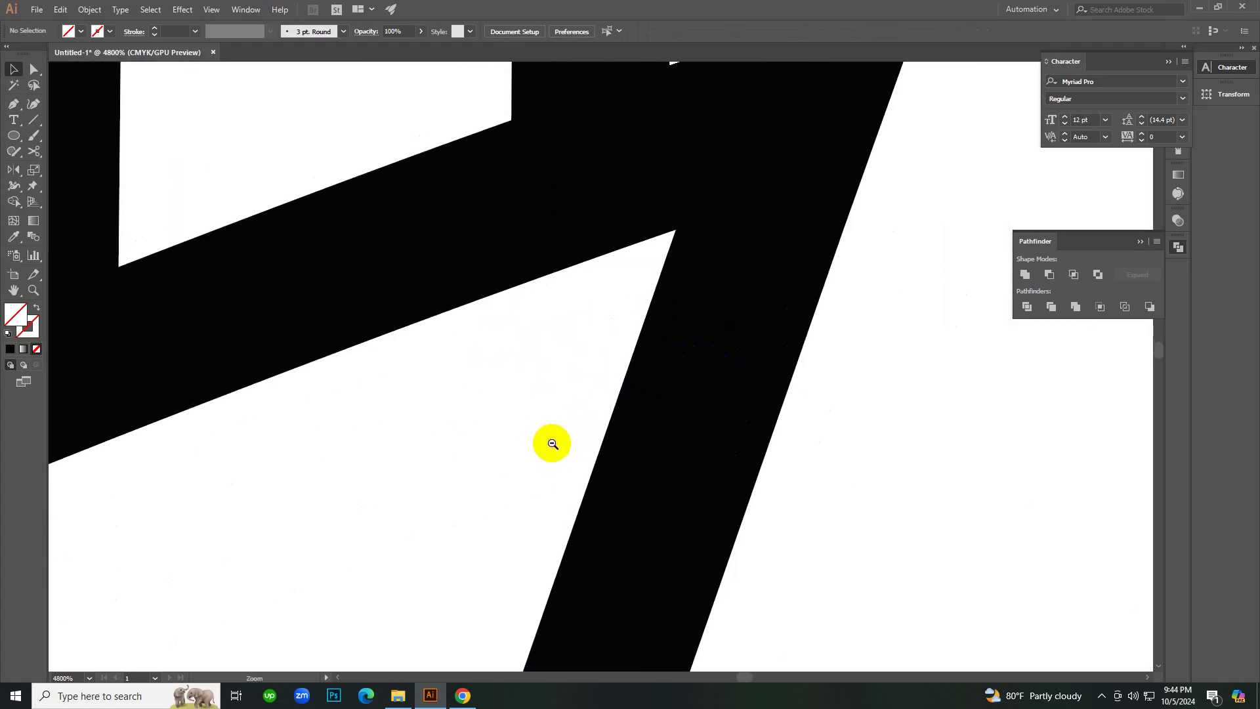
{"action": "left_click", "coordinate": [553, 443], "text": "ctrl+alt"}
{"action": "left_click", "coordinate": [552, 442], "text": "ctrl+alt"}
{"action": "left_click", "coordinate": [552, 442], "text": "ctrl+alt"}
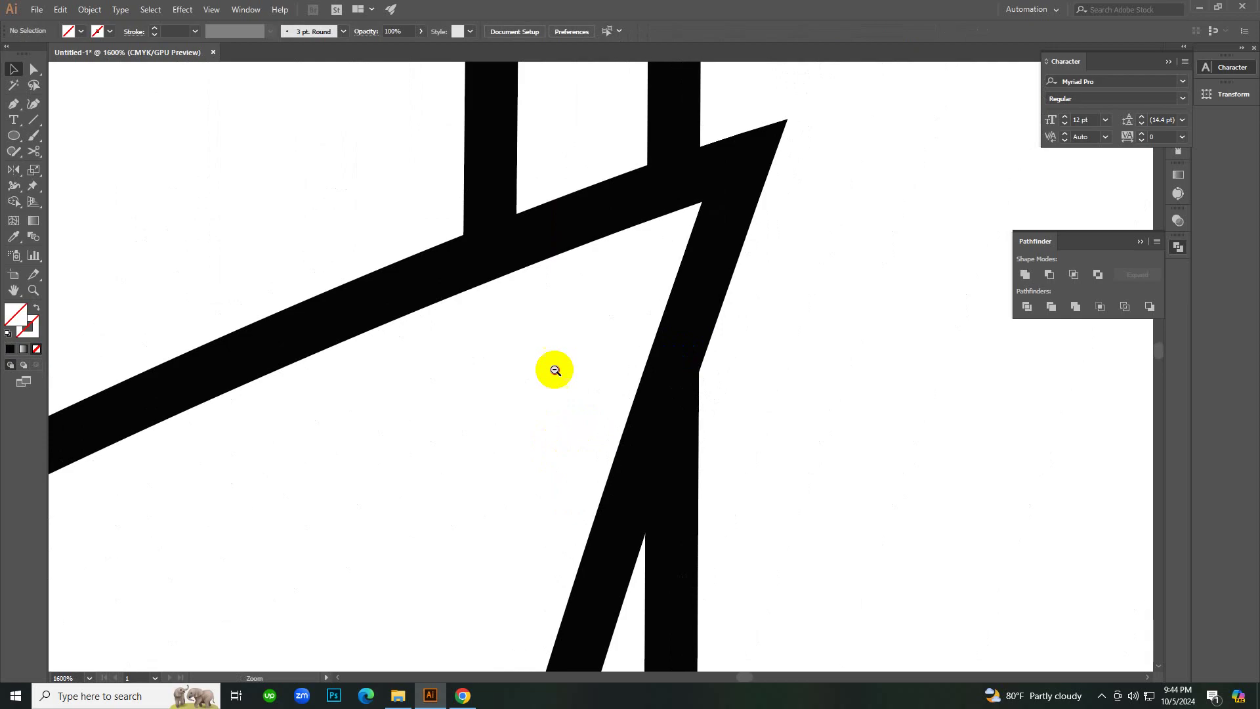
{"action": "left_click", "coordinate": [554, 370], "text": "ctrl+alt"}
{"action": "left_click", "coordinate": [553, 369], "text": "ctrl+alt"}
{"action": "left_click", "coordinate": [552, 370], "text": "ctrl+alt"}
{"action": "left_click", "coordinate": [551, 370], "text": "ctrl+alt"}
{"action": "left_click", "coordinate": [552, 370], "text": "ctrl+alt"}
{"action": "left_click", "coordinate": [578, 341], "text": "ctrl"}
{"action": "left_click", "coordinate": [669, 216], "text": "ctrl"}
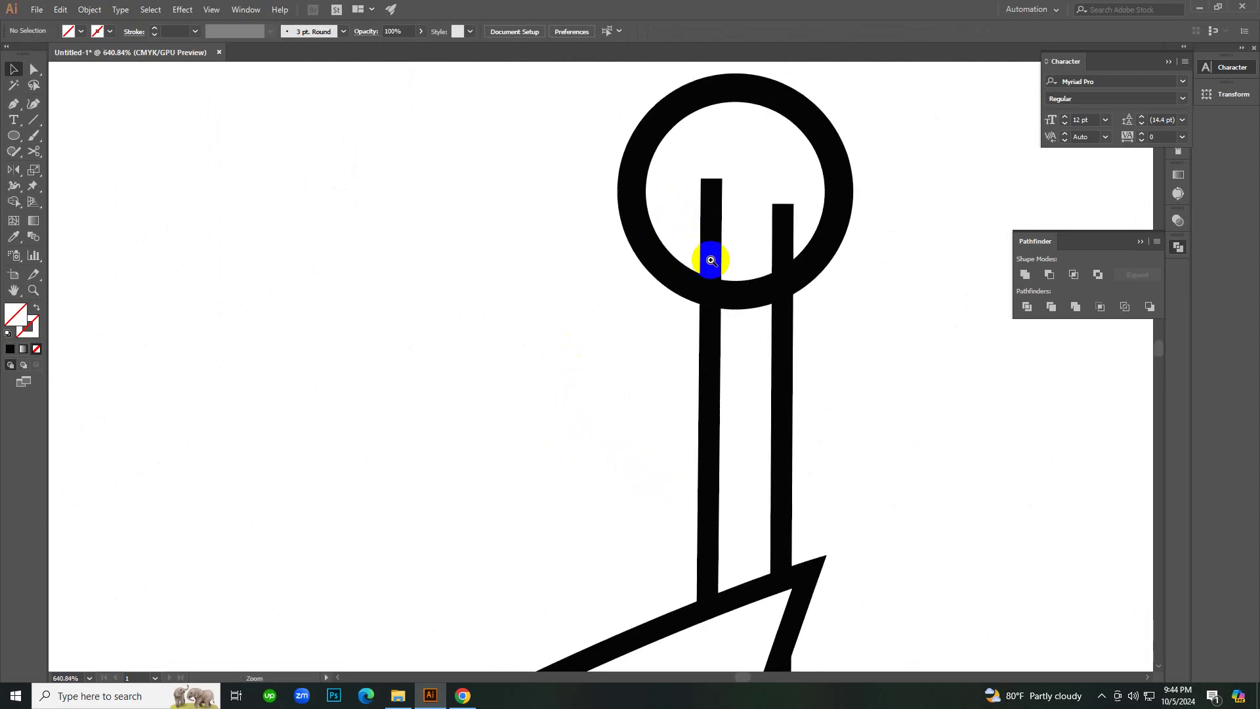
{"action": "left_click_drag", "start_coordinate": [688, 206], "coordinate": [807, 217]}
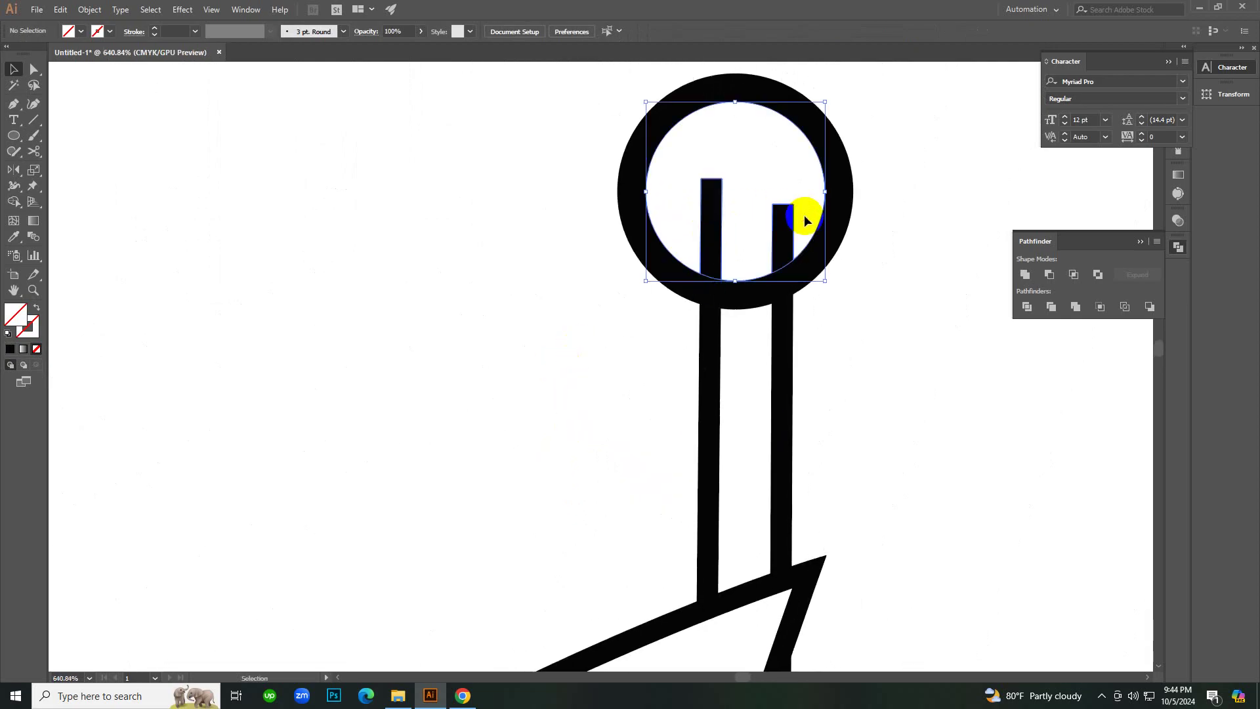
{"action": "key", "text": "Delete"}
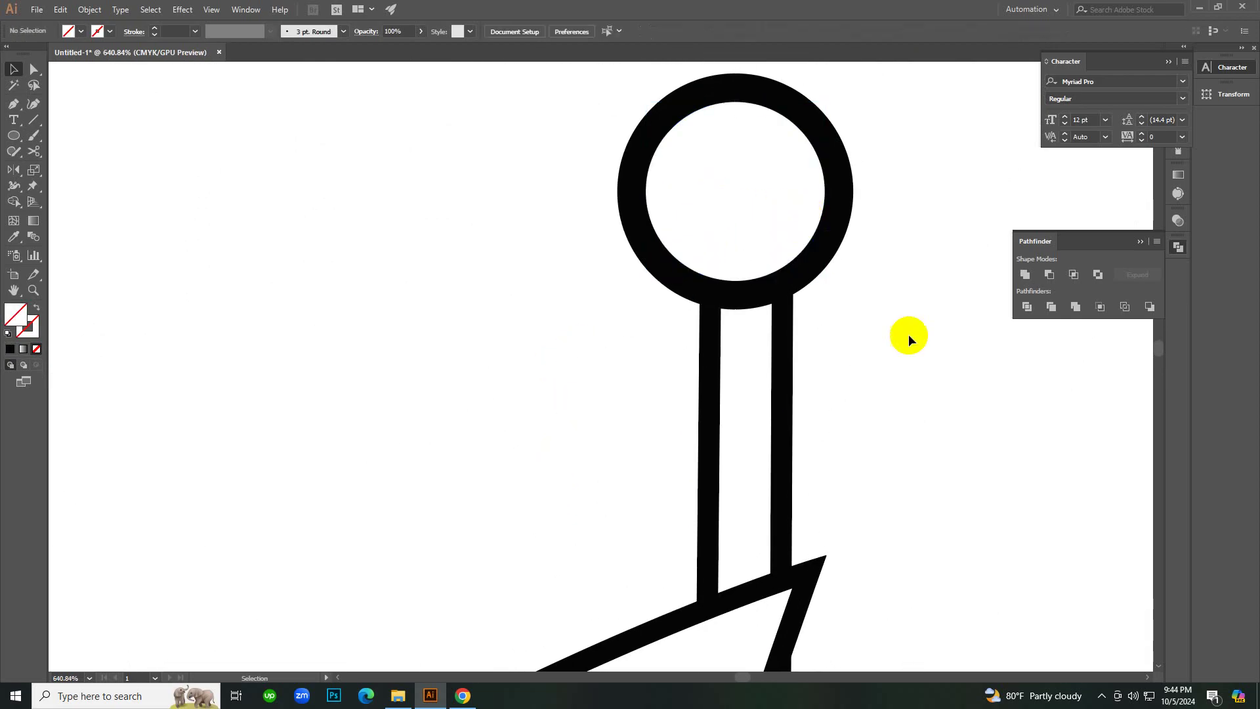
Delete the stub of the topmost flag's lower edge that protrudes into the small sail.
{"action": "left_click", "coordinate": [680, 484], "text": "ctrl+alt"}
{"action": "left_click", "coordinate": [681, 484], "text": "ctrl+alt"}
{"action": "left_click", "coordinate": [615, 445], "text": "ctrl+alt"}
{"action": "left_click", "coordinate": [610, 449], "text": "ctrl+alt"}
{"action": "left_click", "coordinate": [610, 447], "text": "ctrl+alt"}
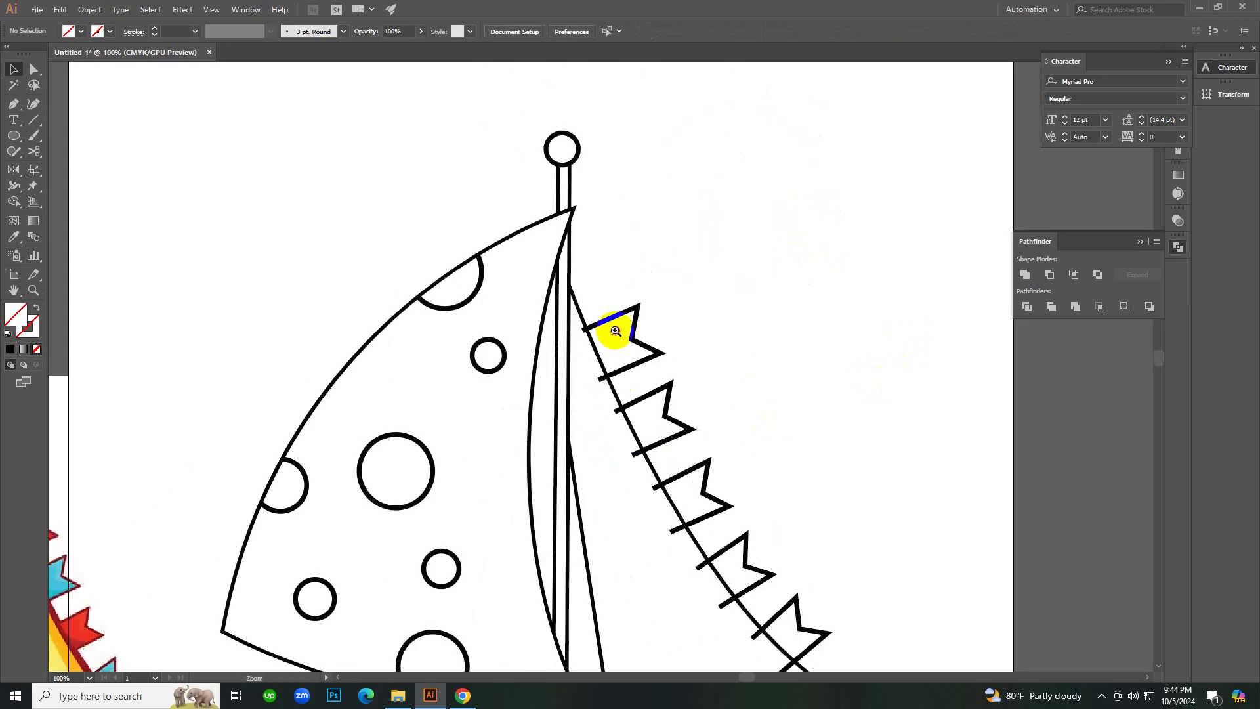
{"action": "left_click", "coordinate": [615, 330], "text": "ctrl"}
{"action": "left_click", "coordinate": [576, 431], "text": "ctrl"}
{"action": "left_click", "coordinate": [576, 436], "text": "ctrl"}
{"action": "left_click", "coordinate": [575, 440], "text": "ctrl"}
{"action": "left_click", "coordinate": [670, 175]}
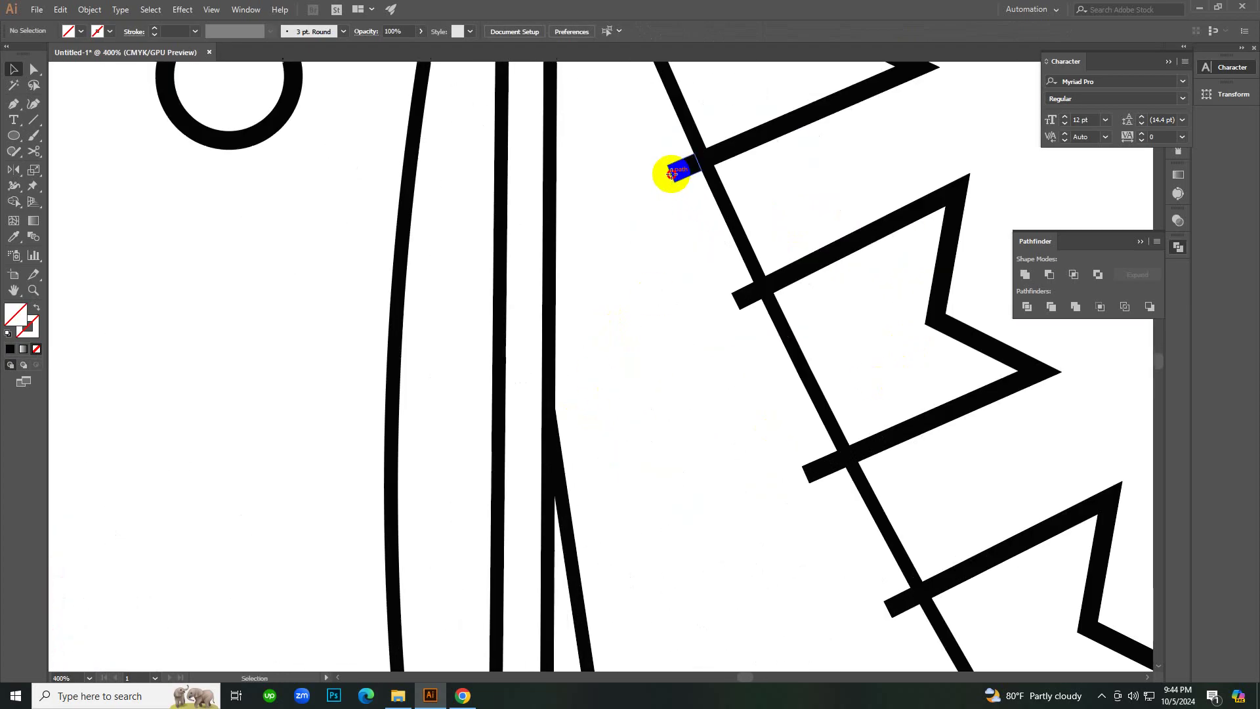
{"action": "key", "text": "Delete"}
{"action": "left_click_drag", "start_coordinate": [675, 153], "coordinate": [701, 205]}
{"action": "left_click", "coordinate": [668, 178]}
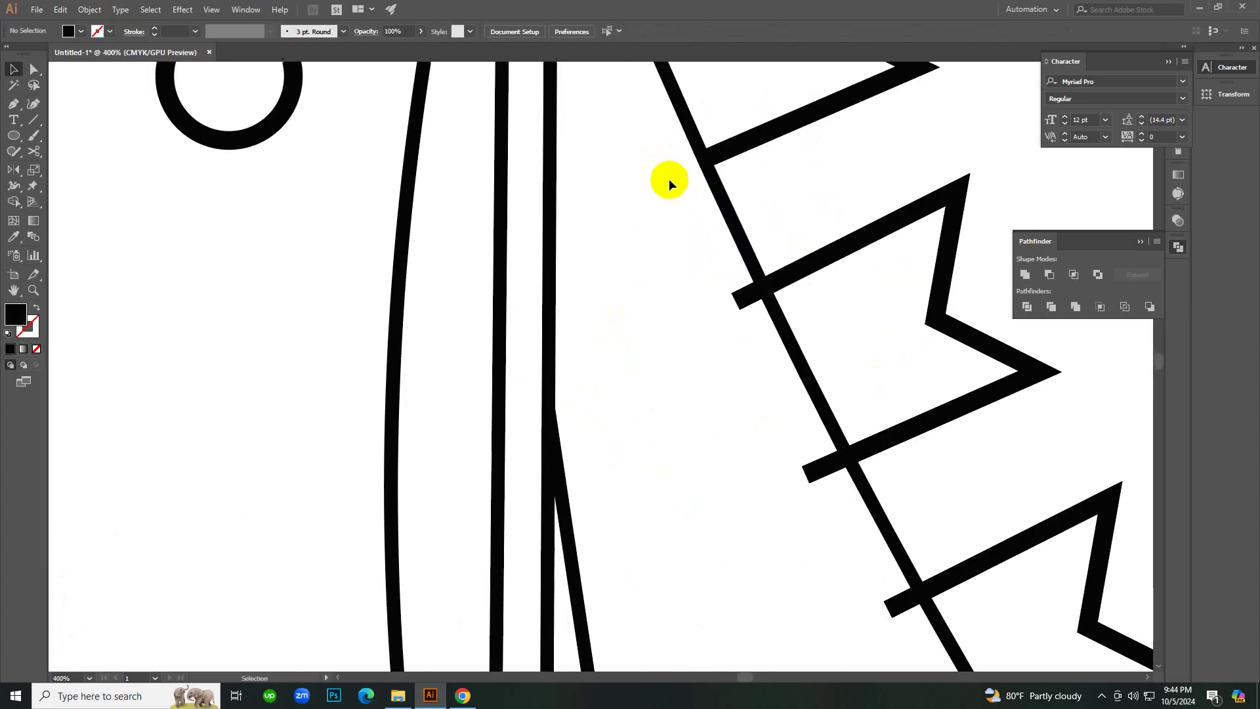
Delete the stubs of the second flag's upper edge and the topmost flag's upper edge inside the small sail.
{"action": "left_click_drag", "start_coordinate": [655, 152], "coordinate": [710, 255]}
{"action": "left_click", "coordinate": [695, 319]}
{"action": "left_click", "coordinate": [742, 292]}
{"action": "key", "text": "Delete"}
{"action": "scroll", "coordinate": [596, 329], "scroll_direction": "up", "scroll_amount": 3}
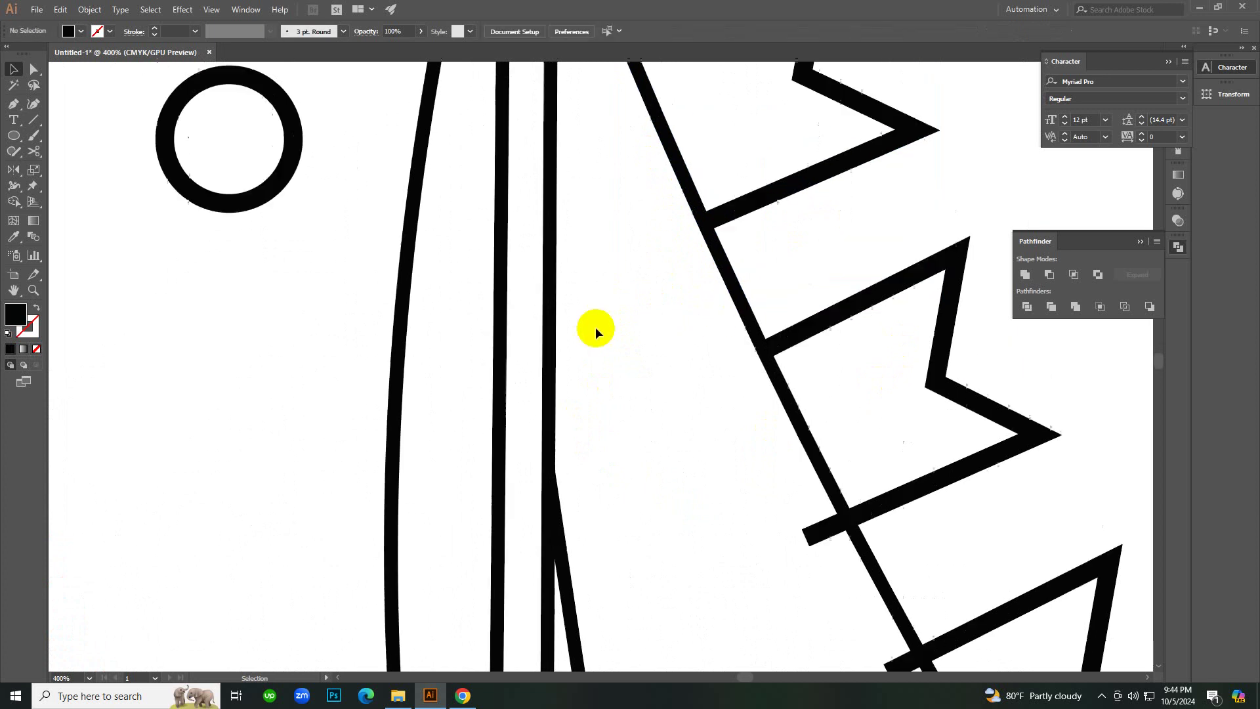
{"action": "left_click", "coordinate": [611, 79]}
{"action": "key", "text": "Delete"}
Delete the stubs of the second flag's lower edge and the third flag's upper edge inside the small sail.
{"action": "scroll", "coordinate": [663, 380], "scroll_direction": "down", "scroll_amount": 4}
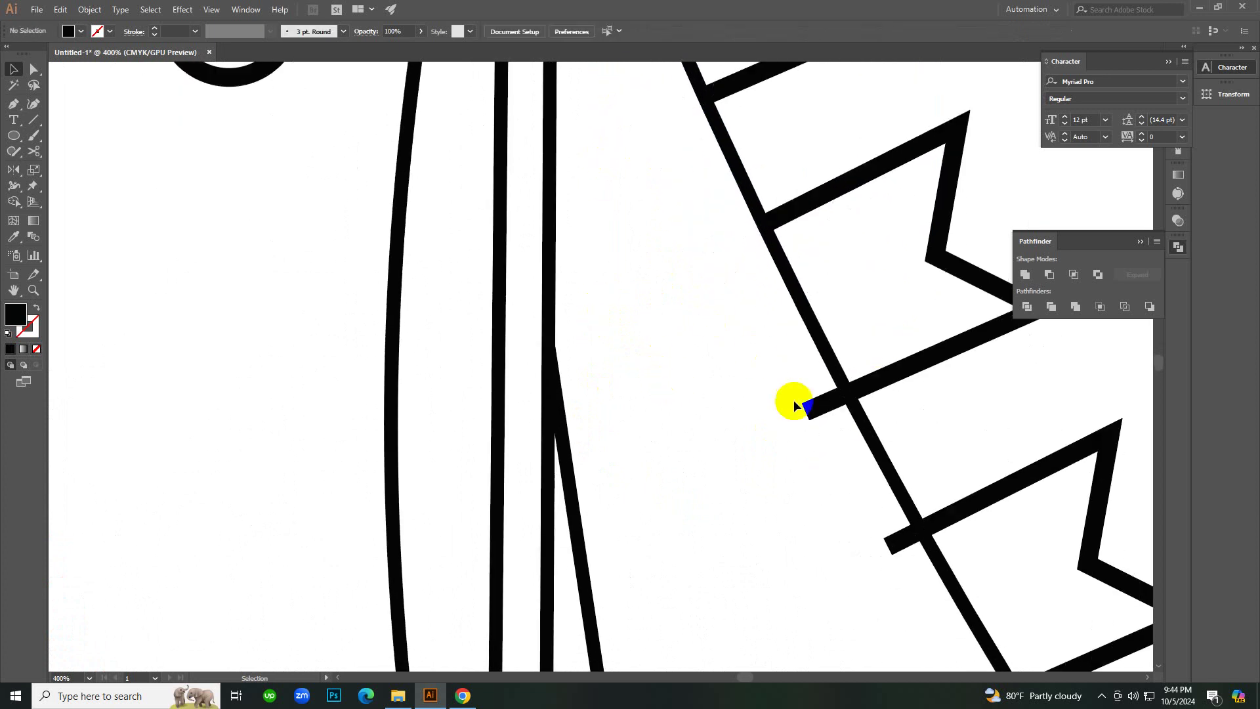
{"action": "left_click", "coordinate": [815, 410]}
{"action": "key", "text": "Delete"}
{"action": "left_click", "coordinate": [899, 539]}
{"action": "key", "text": "Delete"}
Delete the stubs of the third flag's lower edge and the fourth flag's upper edge inside the small sail.
{"action": "scroll", "coordinate": [899, 540], "scroll_direction": "down", "scroll_amount": 2}
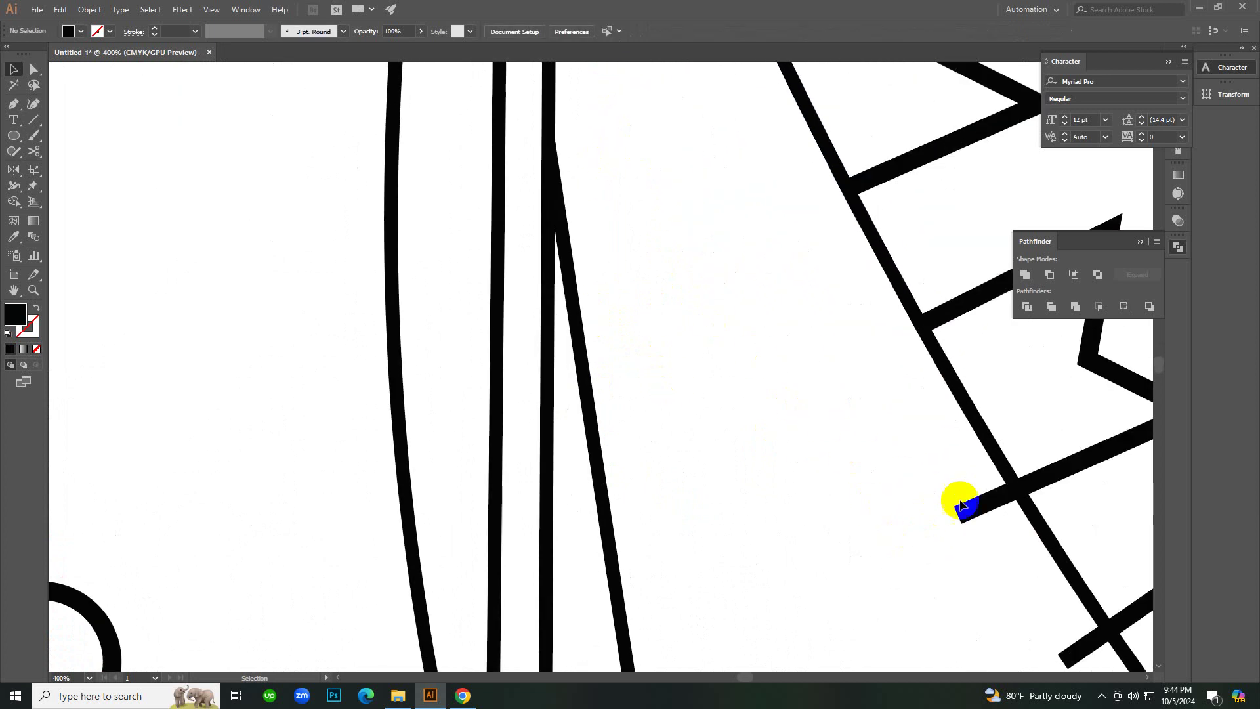
{"action": "left_click", "coordinate": [964, 504]}
{"action": "key", "text": "Delete"}
{"action": "scroll", "coordinate": [968, 504], "scroll_direction": "down", "scroll_amount": 1}
{"action": "scroll", "coordinate": [967, 502], "scroll_direction": "down", "scroll_amount": 2}
{"action": "left_click", "coordinate": [1080, 485]}
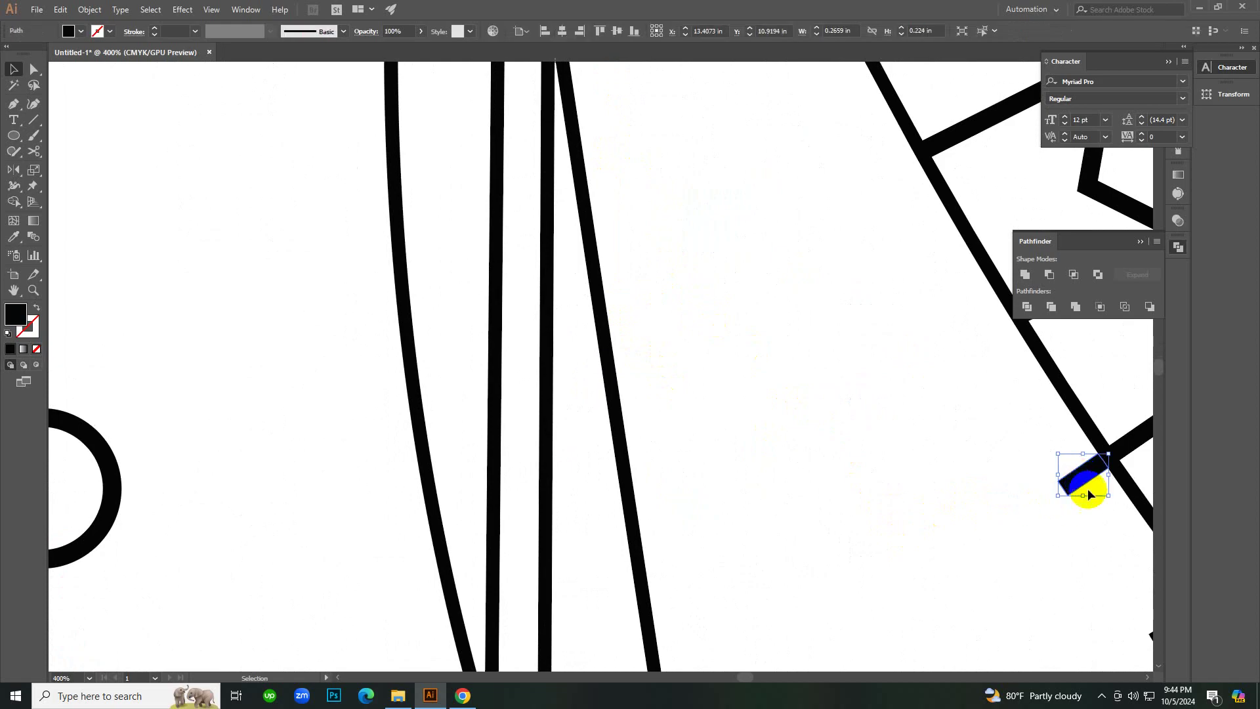
{"action": "key", "text": "Delete"}
Delete the stubs of the fourth flag's lower edge and both edges of the fifth flag inside the small sail.
{"action": "left_click_drag", "start_coordinate": [1082, 525], "coordinate": [622, 378]}
{"action": "left_click", "coordinate": [711, 469]}
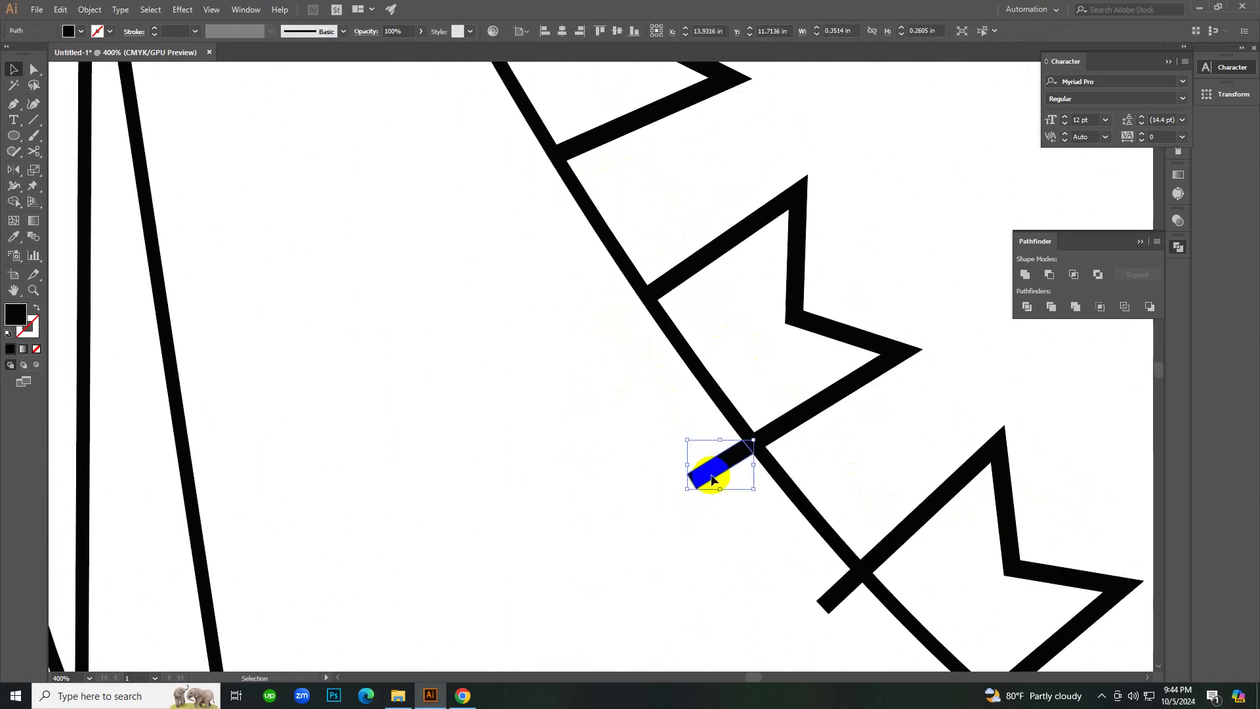
{"action": "key", "text": "Delete"}
{"action": "left_click", "coordinate": [832, 589]}
{"action": "key", "text": "Delete"}
{"action": "left_click_drag", "start_coordinate": [754, 557], "coordinate": [523, 368]}
{"action": "left_click_drag", "start_coordinate": [615, 517], "coordinate": [373, 133]}
{"action": "left_click", "coordinate": [694, 352]}
{"action": "key", "text": "Delete"}
Delete both overhanging ends of the diagonal line joining the small sail's foot to the hull's right corner.
{"action": "left_click", "coordinate": [878, 445]}
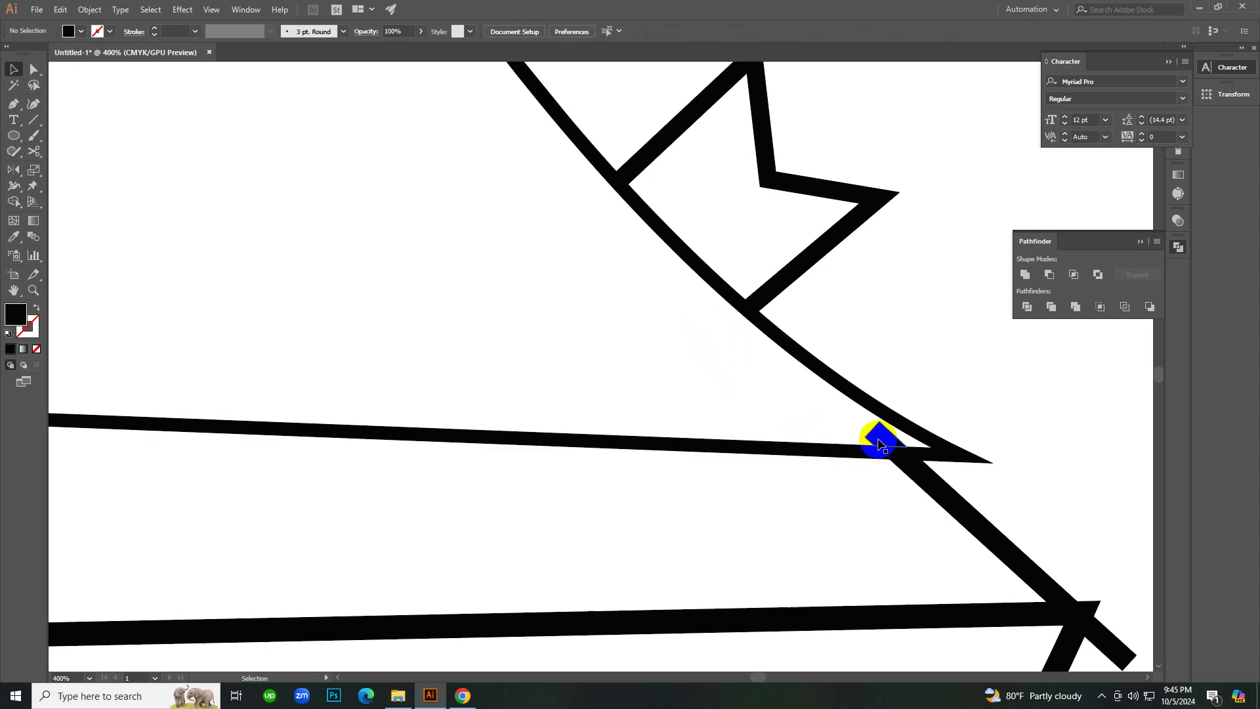
{"action": "left_click", "coordinate": [878, 444]}
{"action": "key", "text": "Delete"}
{"action": "scroll", "coordinate": [1086, 551], "scroll_direction": "down", "scroll_amount": 3}
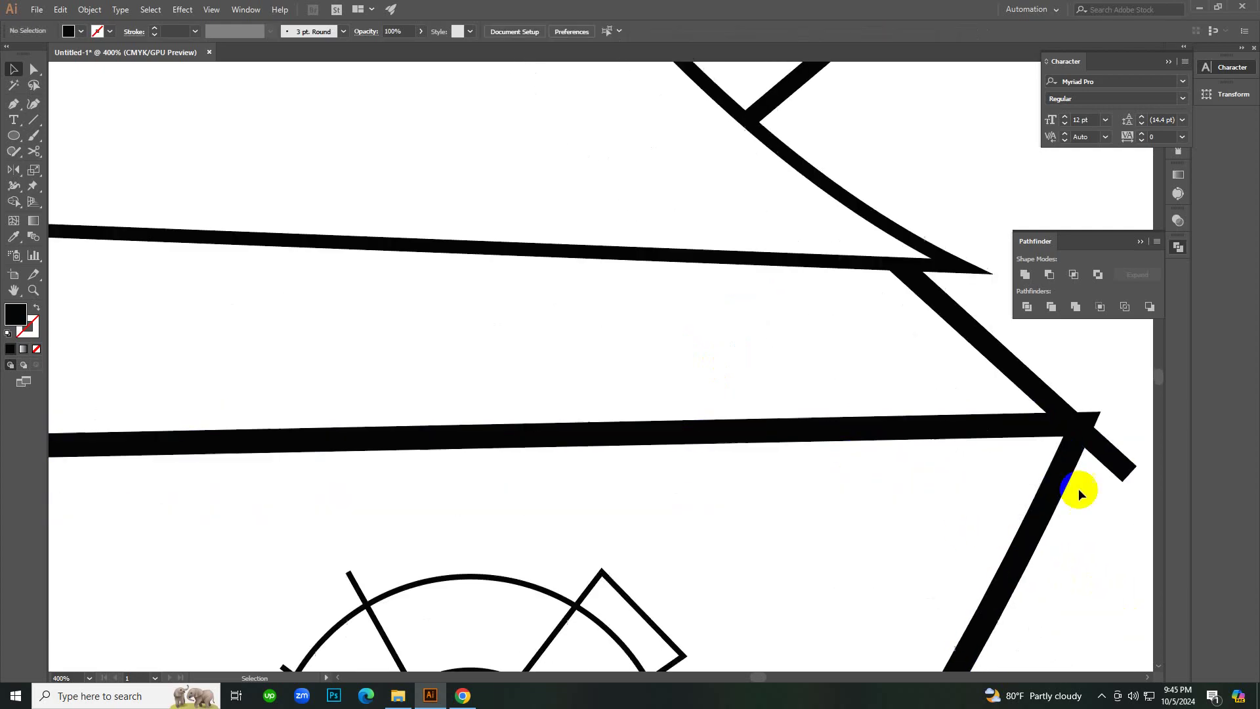
{"action": "left_click", "coordinate": [1116, 459]}
{"action": "key", "text": "Delete"}
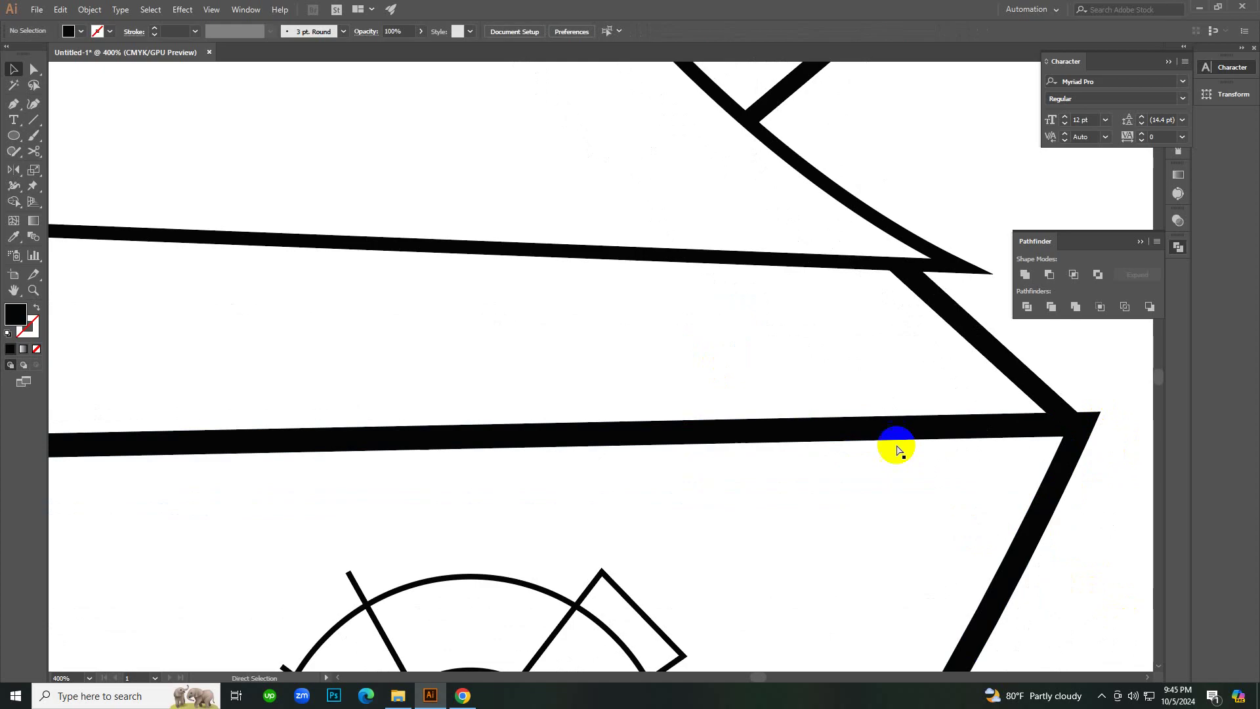
Delete the bent band end inside the lifebuoy's hole at its upper left, along with the unfilled path there.
{"action": "left_click", "coordinate": [618, 435], "text": "ctrl+alt"}
{"action": "left_click", "coordinate": [618, 435], "text": "ctrl+alt"}
{"action": "left_click", "coordinate": [540, 463], "text": "ctrl"}
{"action": "left_click", "coordinate": [540, 463], "text": "ctrl"}
{"action": "left_click", "coordinate": [598, 348], "text": "ctrl"}
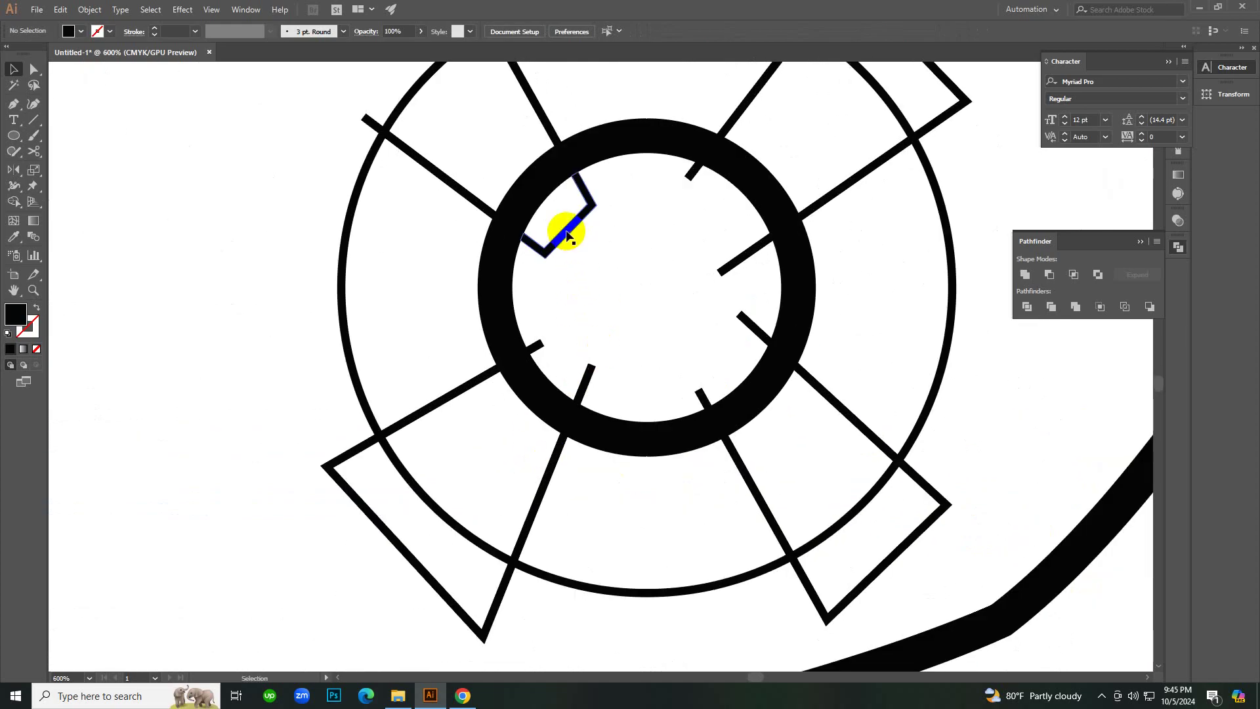
{"action": "left_click", "coordinate": [567, 234]}
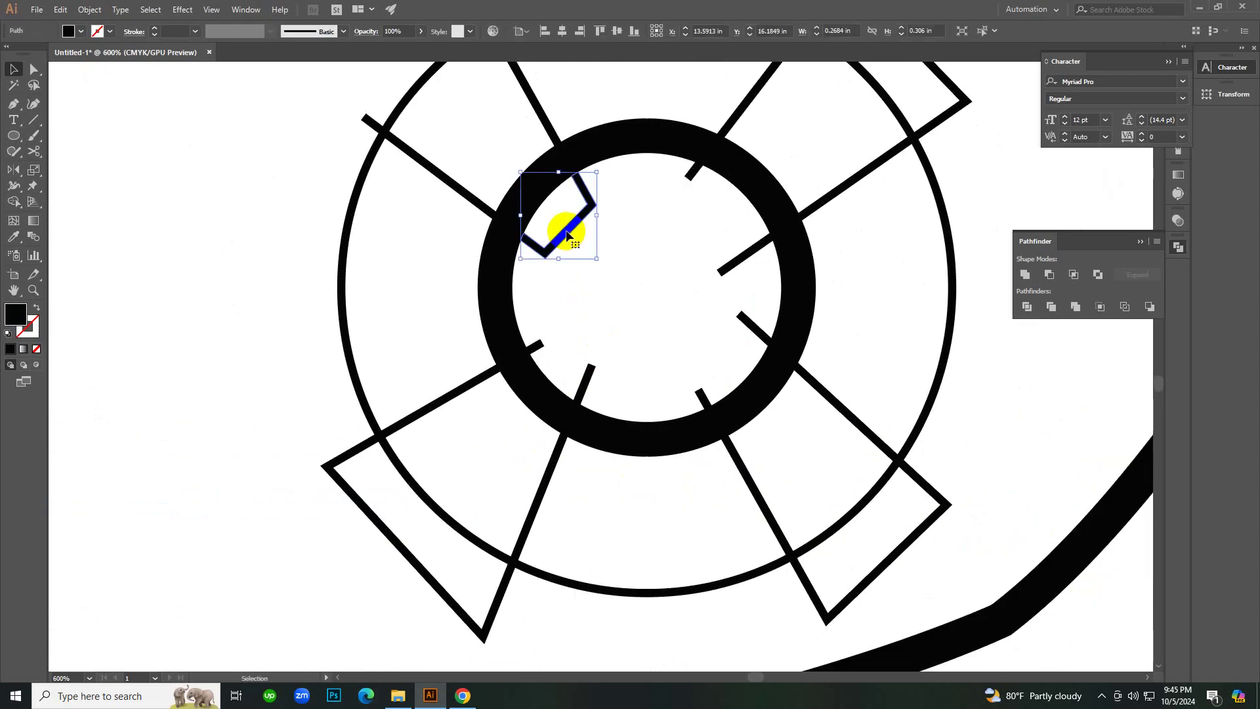
{"action": "key", "text": "Delete"}
{"action": "left_click", "coordinate": [567, 233]}
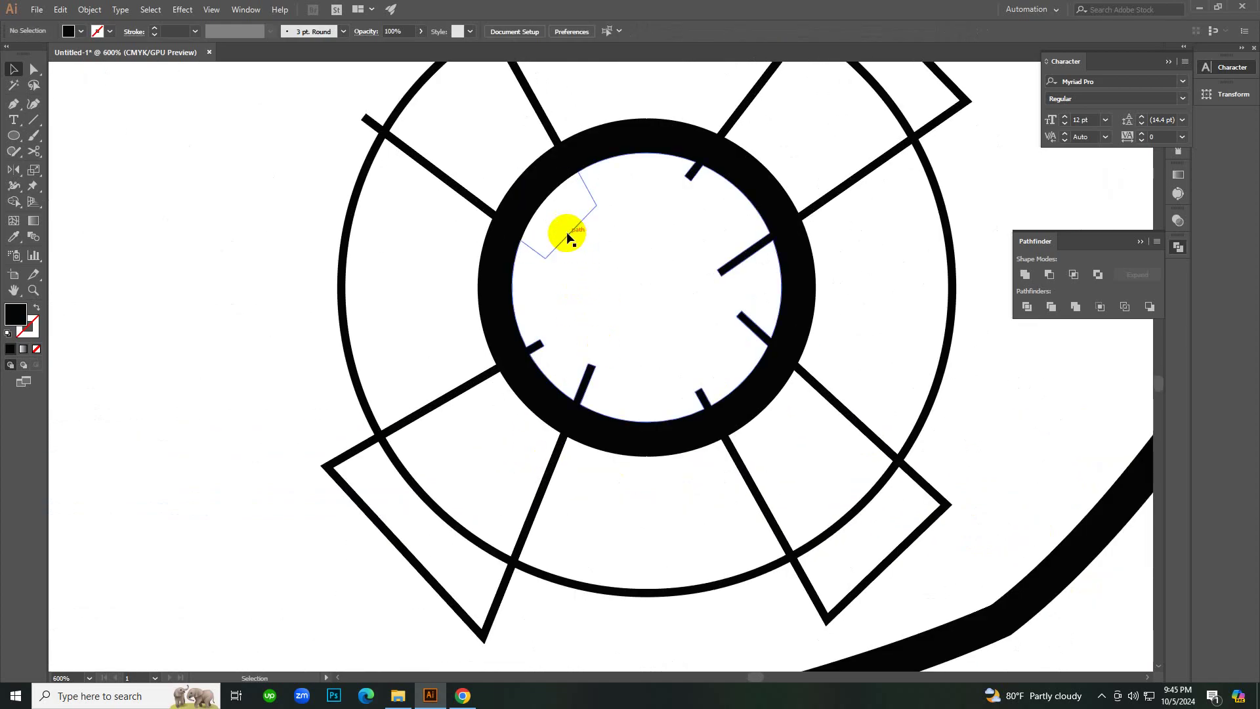
{"action": "key", "text": "Delete"}
{"action": "left_click_drag", "start_coordinate": [560, 221], "coordinate": [604, 270]}
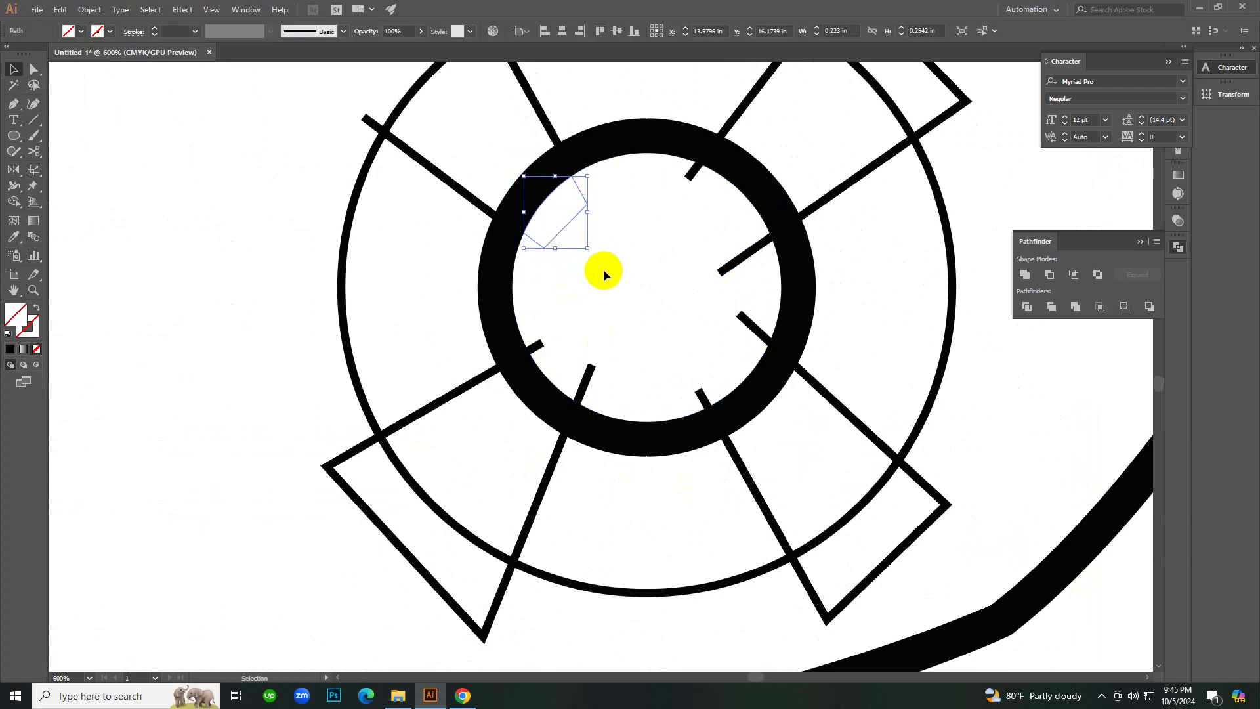
{"action": "key", "text": "Delete"}
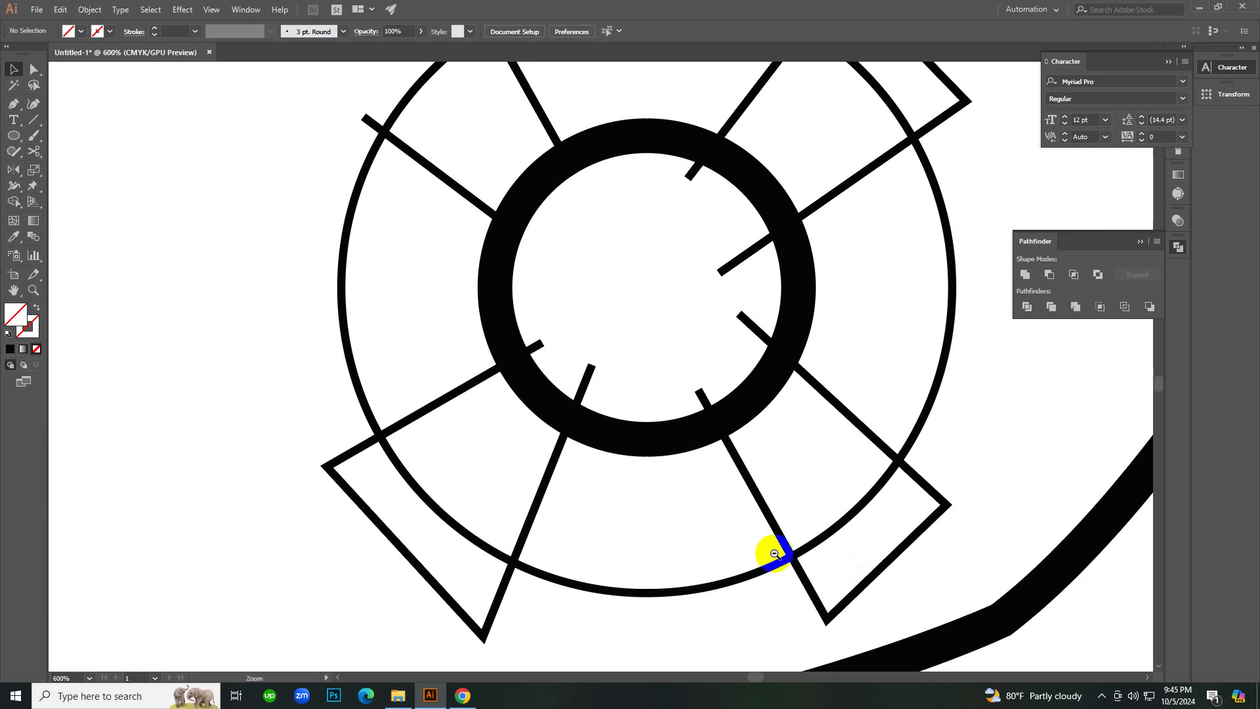
Draw a rectangle about 6.49 × 3.07 in on the empty canvas below the artboard.
{"action": "left_click", "coordinate": [744, 549], "text": "ctrl+alt"}
{"action": "left_click", "coordinate": [667, 296], "text": "ctrl+alt"}
{"action": "left_click", "coordinate": [743, 370], "text": "ctrl+alt"}
{"action": "left_click", "coordinate": [713, 385], "text": "ctrl+alt"}
{"action": "left_click", "coordinate": [712, 385], "text": "ctrl+alt"}
{"action": "left_click", "coordinate": [713, 385], "text": "ctrl+alt"}
{"action": "left_click", "coordinate": [588, 351], "text": "ctrl"}
{"action": "left_click", "coordinate": [694, 462], "text": "ctrl"}
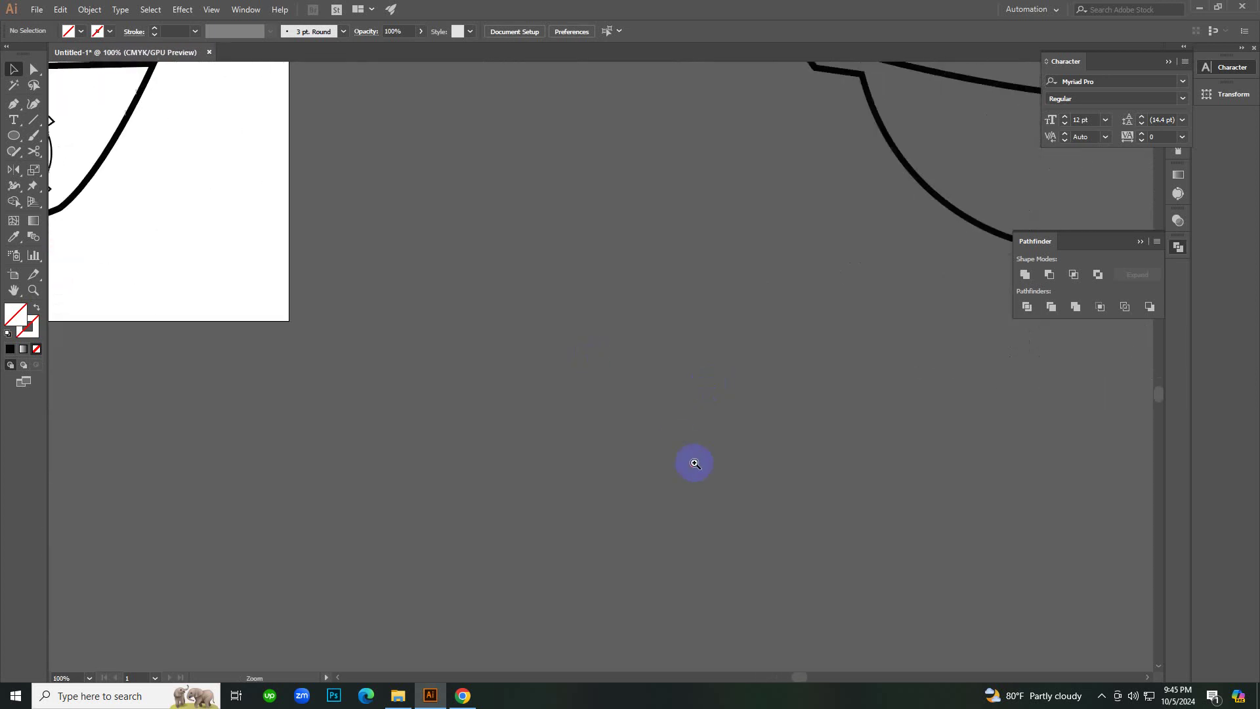
{"action": "key", "text": "m"}
{"action": "left_click_drag", "start_coordinate": [473, 379], "coordinate": [778, 525]}
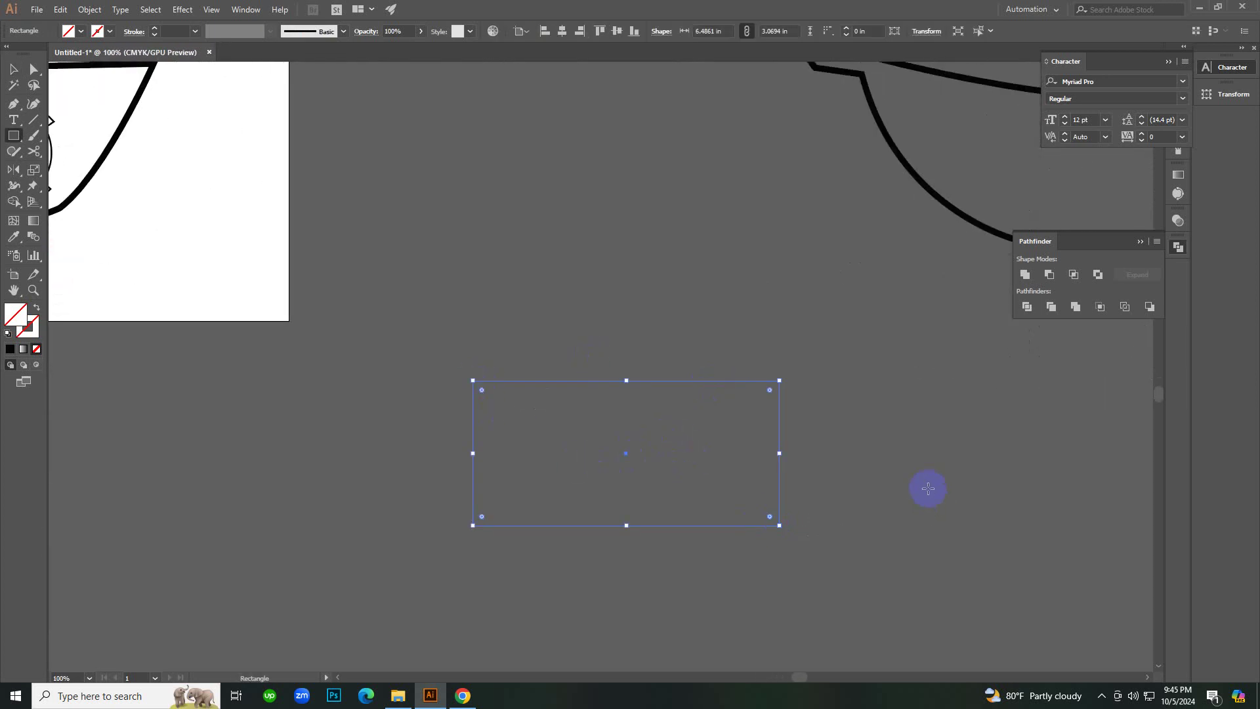
Sample the boat outline's 9 pt black stroke onto the rectangle with the Eyedropper and deselect it.
{"action": "key", "text": "v"}
{"action": "key", "text": "i"}
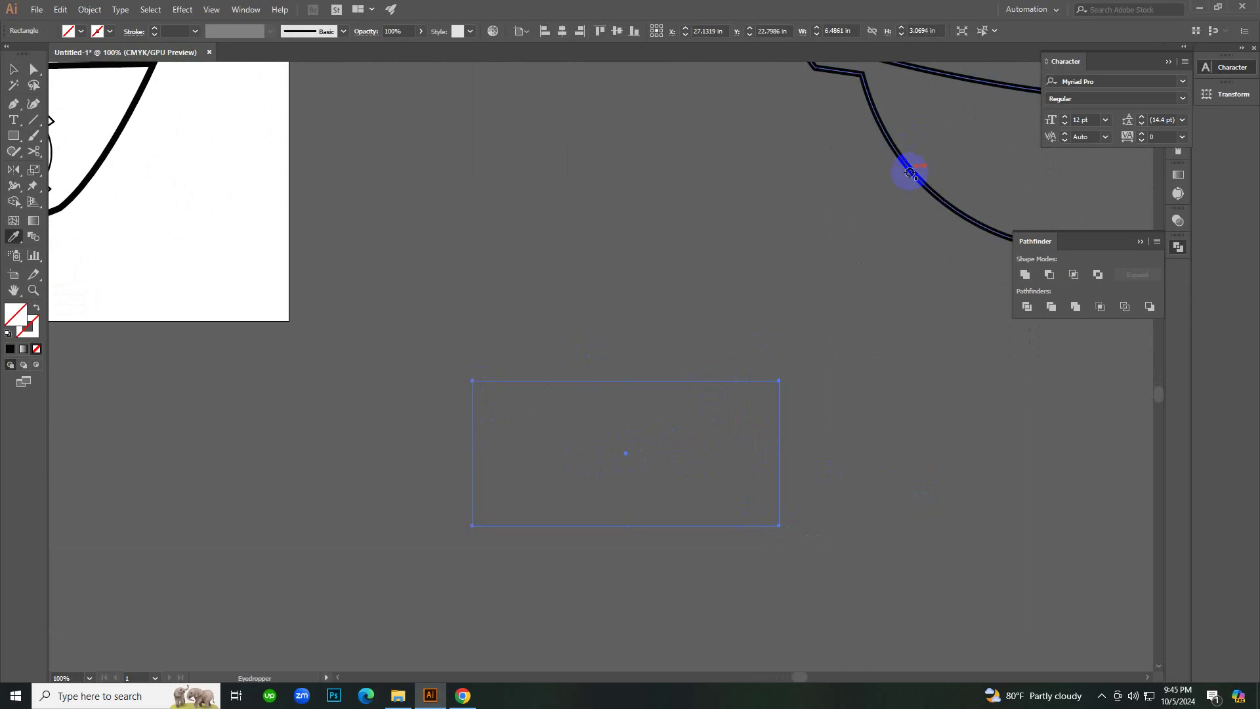
{"action": "left_click", "coordinate": [906, 168]}
{"action": "key", "text": "v"}
{"action": "left_click", "coordinate": [894, 395]}
{"action": "left_click_drag", "start_coordinate": [469, 350], "coordinate": [542, 410]}
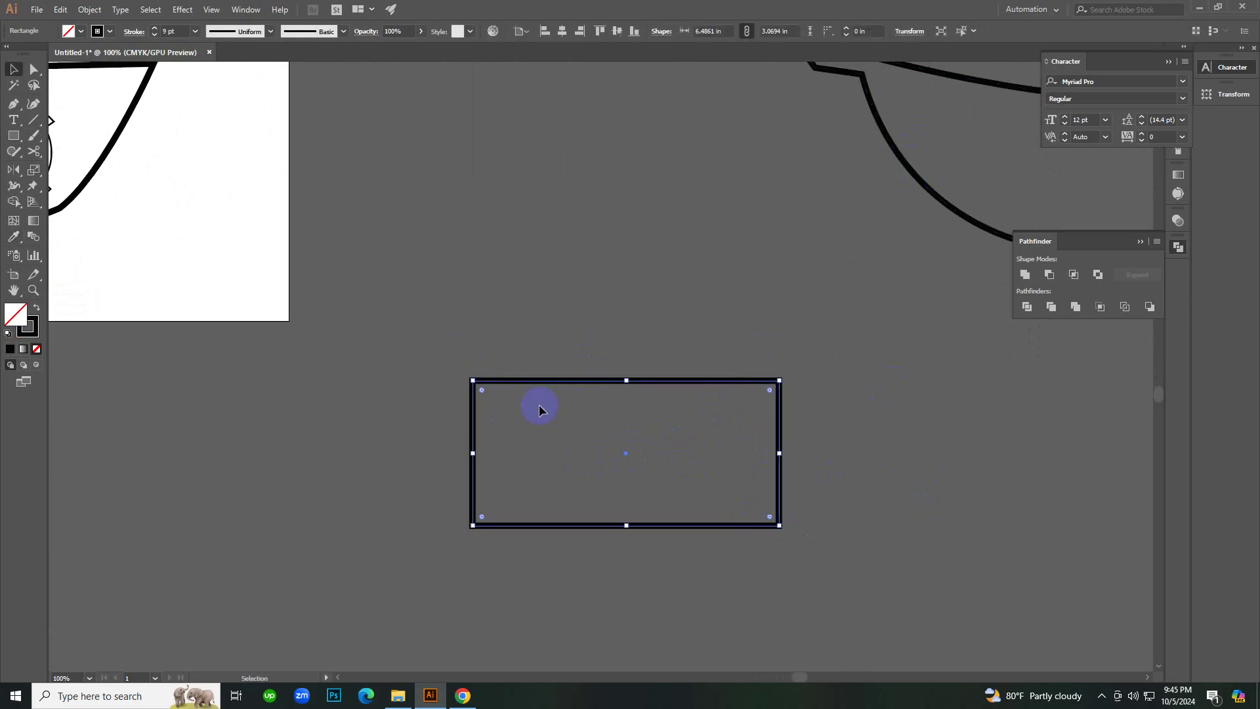
{"action": "left_click_drag", "start_coordinate": [502, 354], "coordinate": [637, 476]}
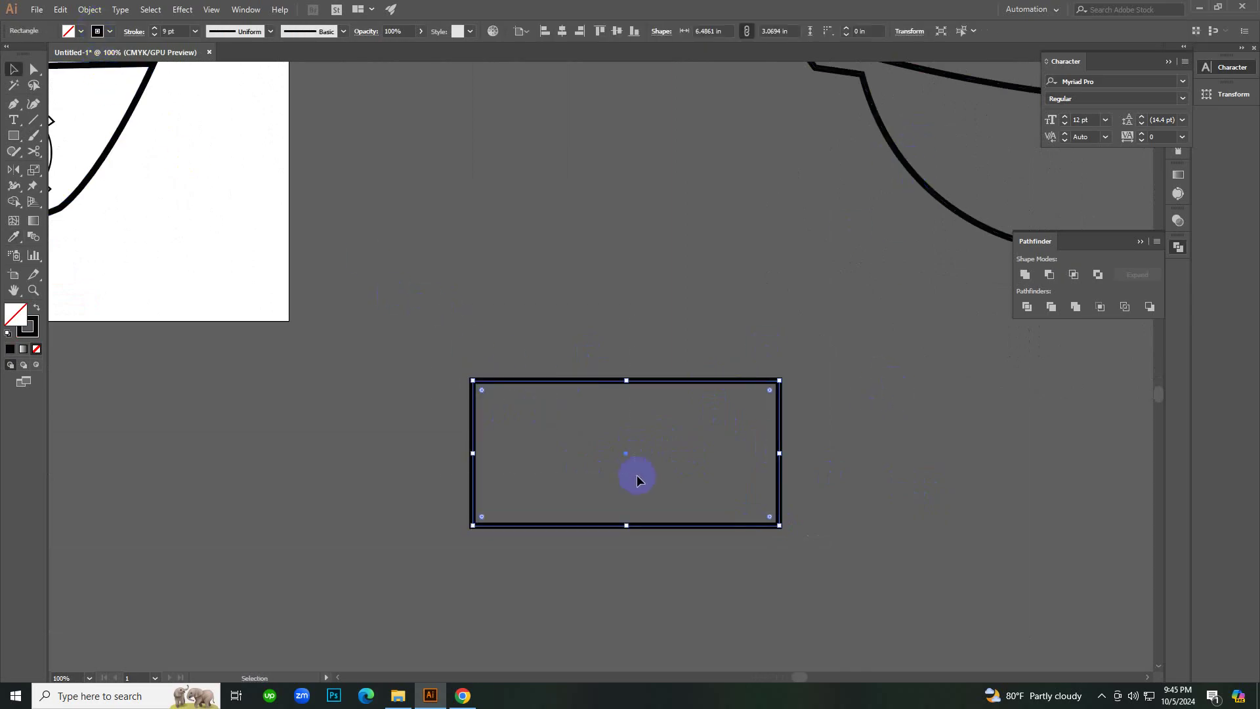
{"action": "left_click", "coordinate": [584, 407]}
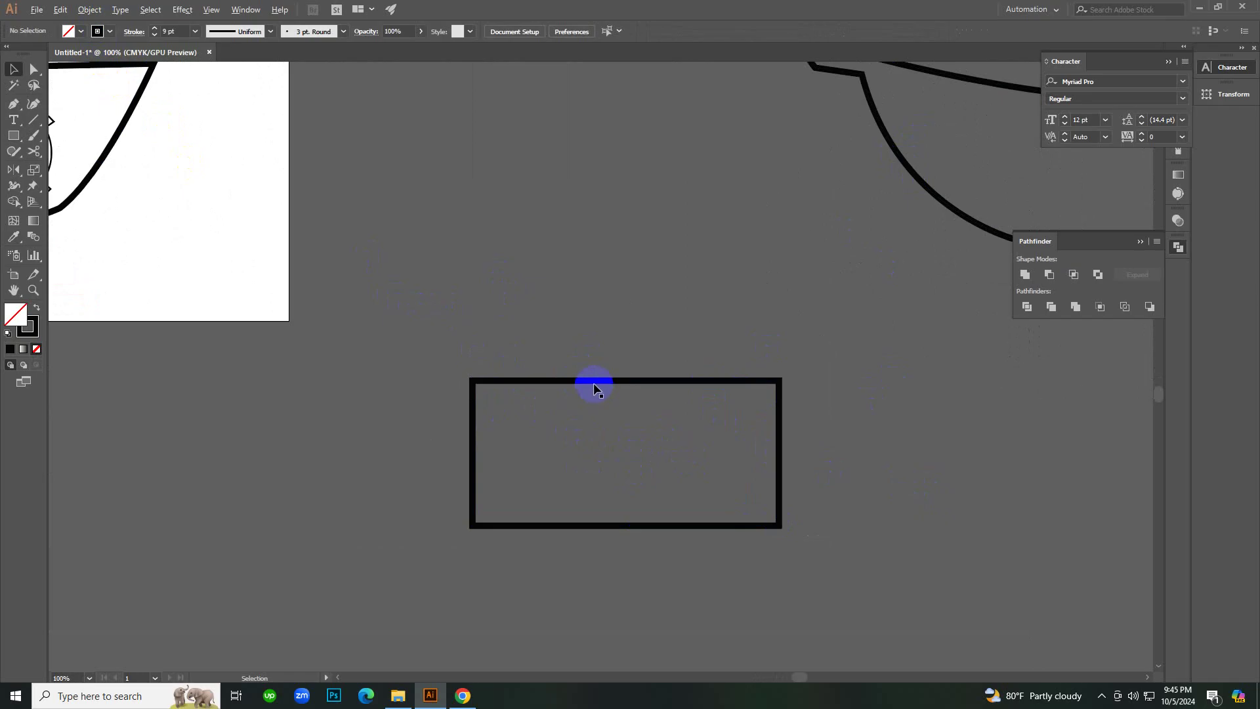
Duplicate the rectangle five times around the original so that the copies overlap one another.
{"action": "left_click_drag", "start_coordinate": [591, 384], "coordinate": [711, 265]}
{"action": "left_click", "coordinate": [845, 384]}
{"action": "left_click_drag", "start_coordinate": [737, 414], "coordinate": [451, 596]}
{"action": "left_click_drag", "start_coordinate": [448, 451], "coordinate": [564, 254]}
{"action": "left_click", "coordinate": [515, 161]}
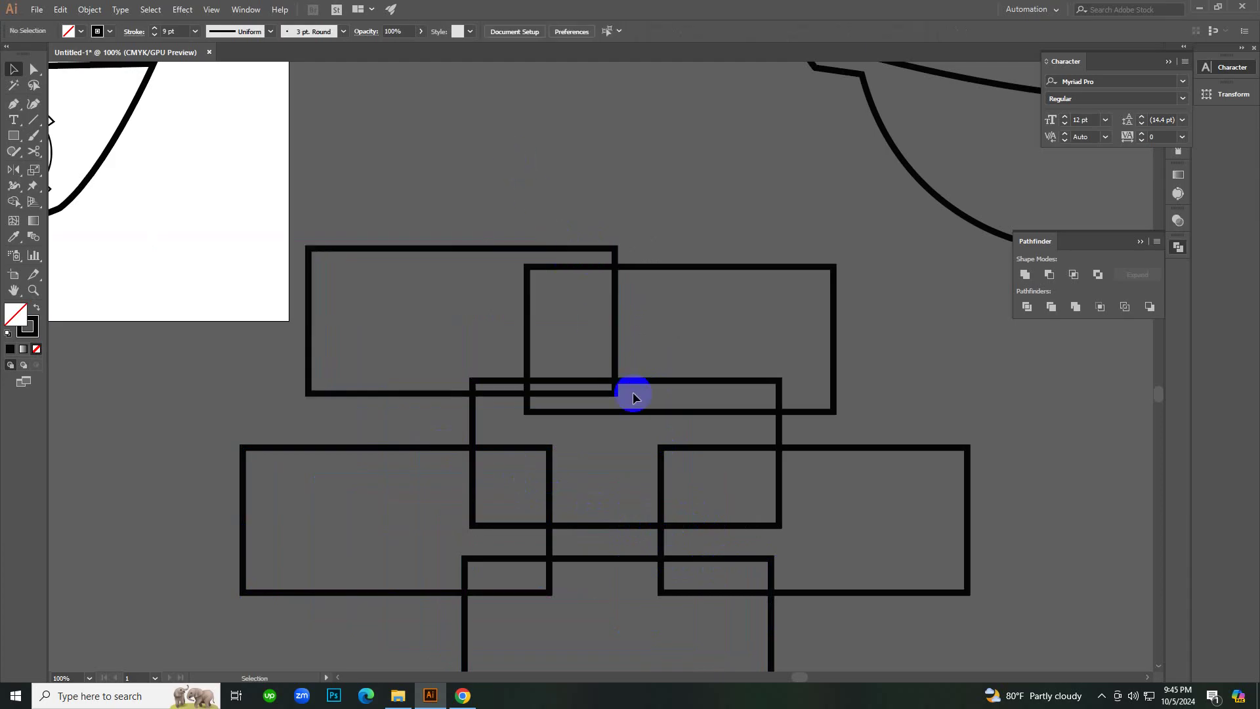
Examine where the edges of the overlapping rectangles cross around the central rectangle.
{"action": "key", "text": "ctrl+space"}
{"action": "left_click", "coordinate": [653, 416], "text": "ctrl"}
{"action": "left_click", "coordinate": [653, 416], "text": "ctrl"}
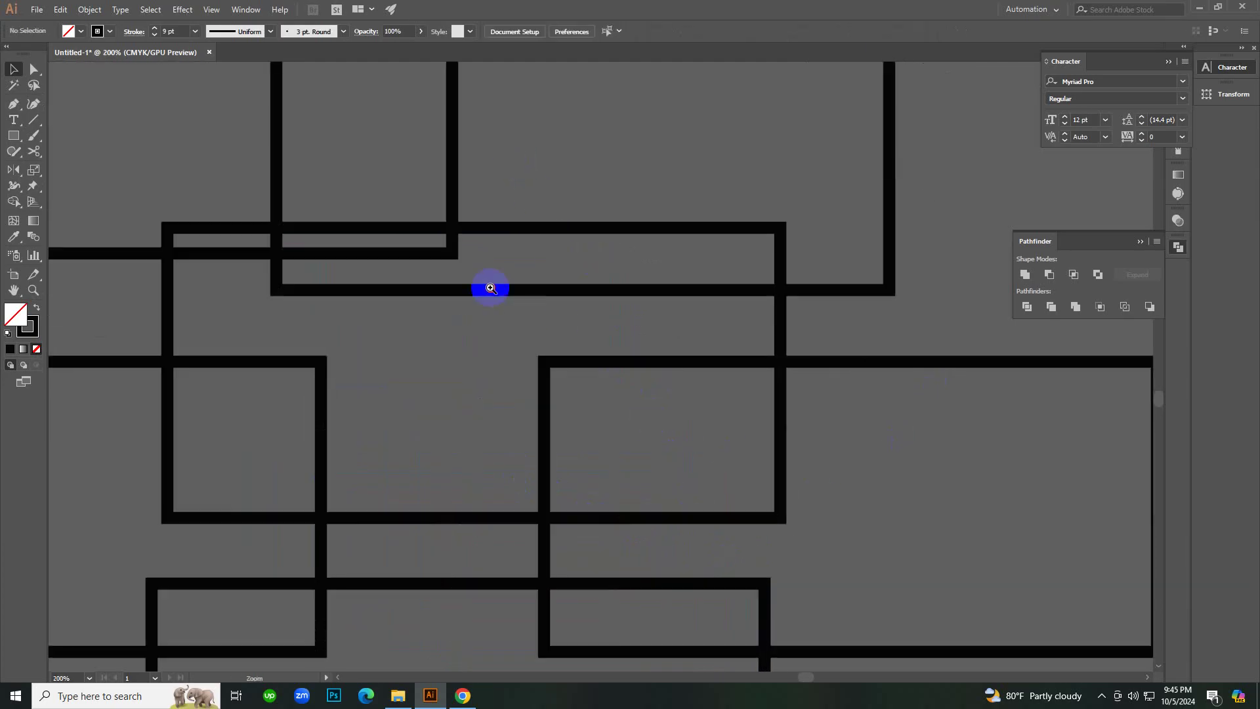
{"action": "left_click", "coordinate": [490, 289], "text": "ctrl"}
{"action": "left_click", "coordinate": [491, 288], "text": "ctrl"}
{"action": "left_click", "coordinate": [561, 382], "text": "ctrl+alt"}
{"action": "left_click", "coordinate": [601, 366], "text": "ctrl+alt"}
{"action": "left_click", "coordinate": [607, 366], "text": "ctrl+alt"}
{"action": "left_click", "coordinate": [611, 366], "text": "ctrl+alt"}
{"action": "left_click", "coordinate": [560, 367], "text": "ctrl"}
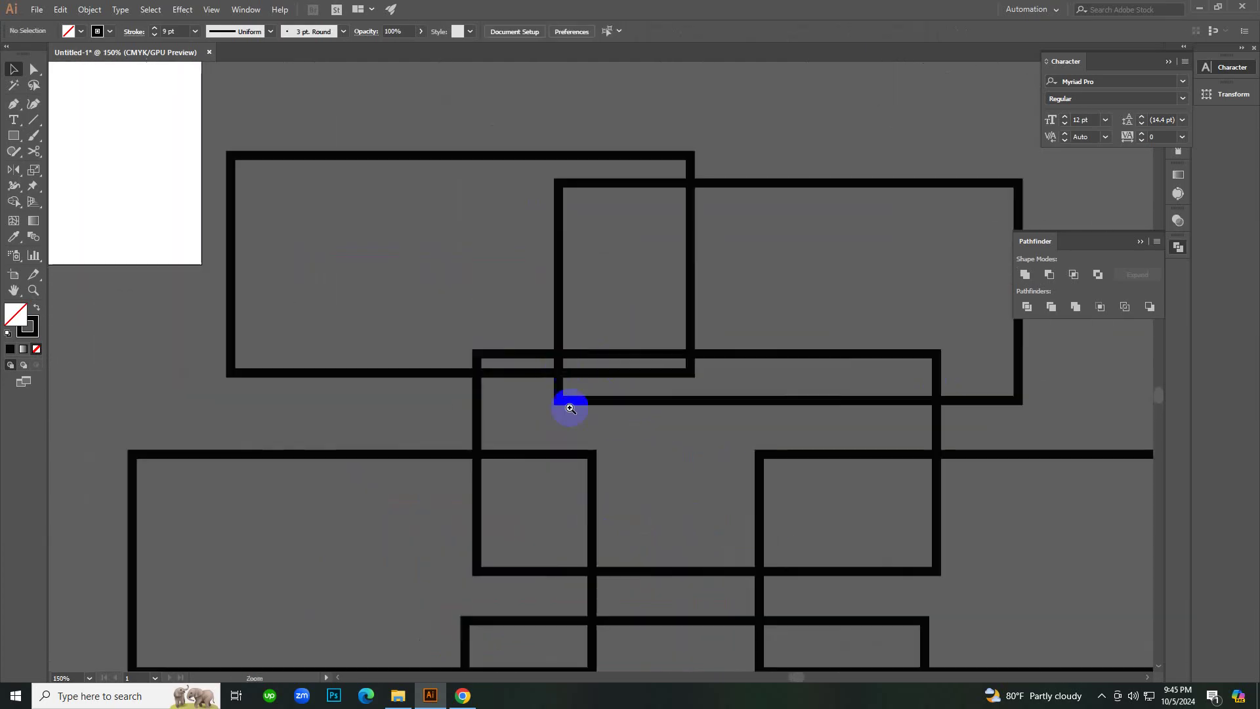
{"action": "left_click", "coordinate": [569, 408], "text": "ctrl"}
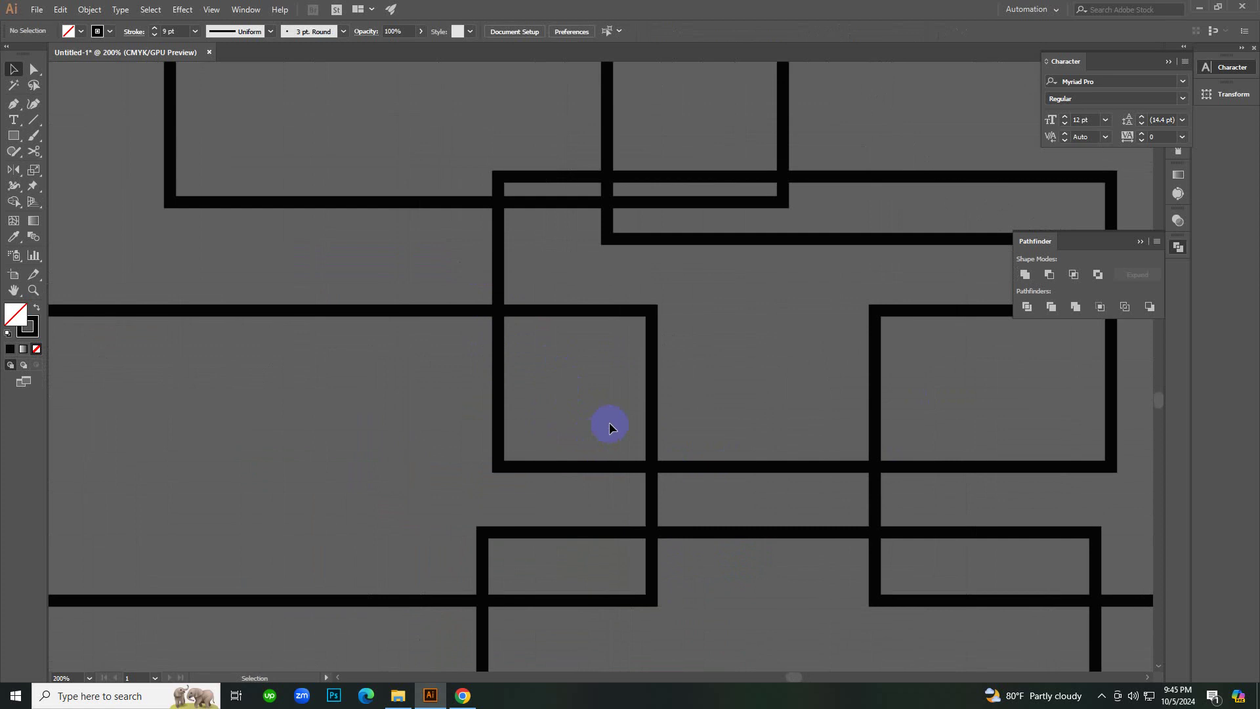
{"action": "left_click_drag", "start_coordinate": [745, 353], "coordinate": [599, 383]}
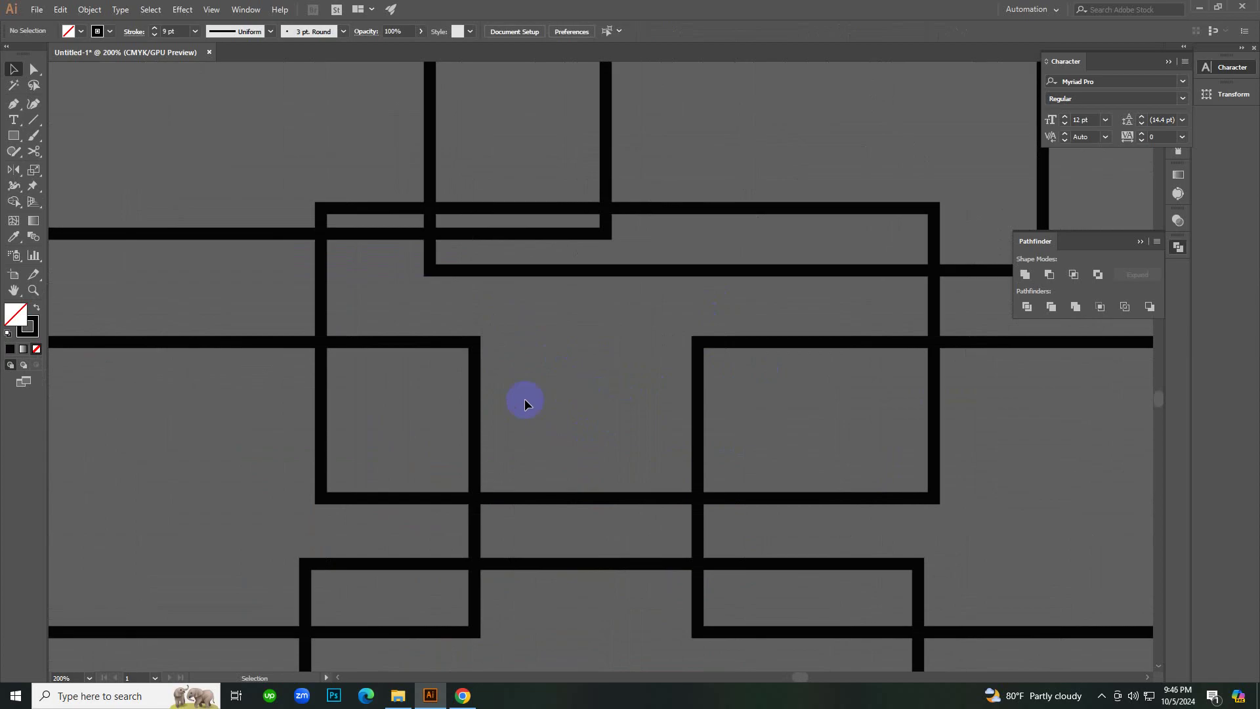
{"action": "left_click", "coordinate": [359, 228]}
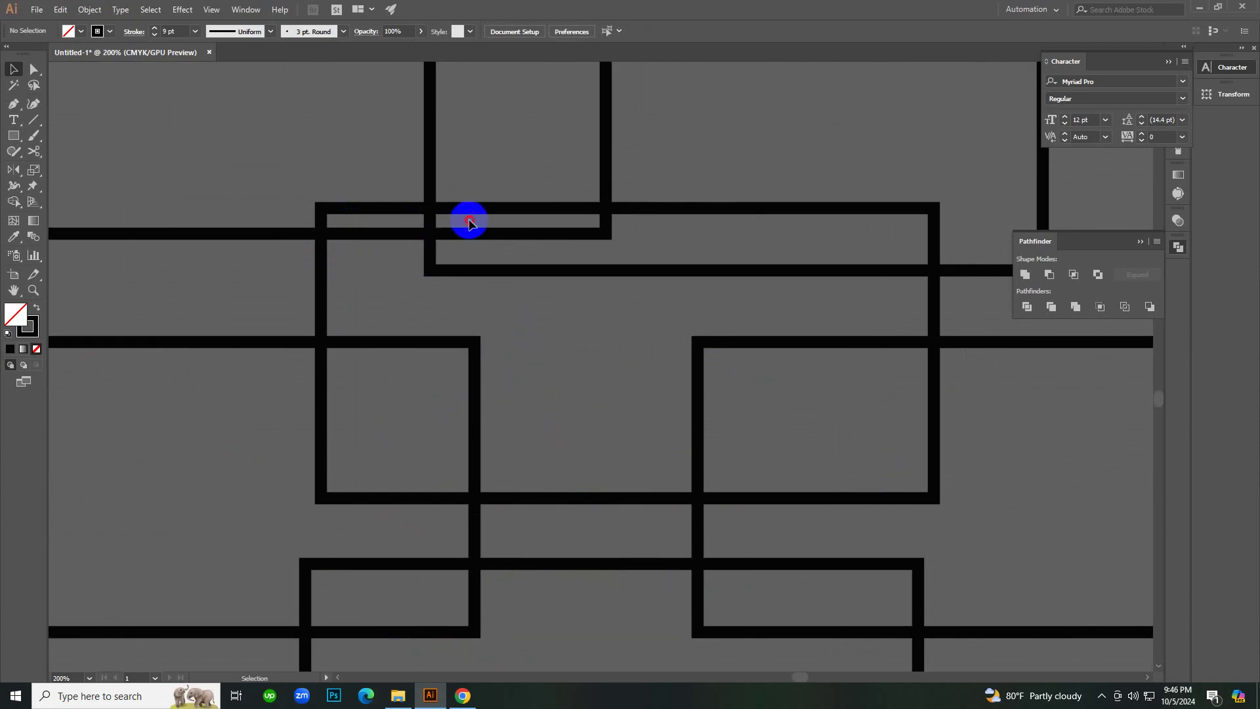
{"action": "left_click", "coordinate": [839, 407]}
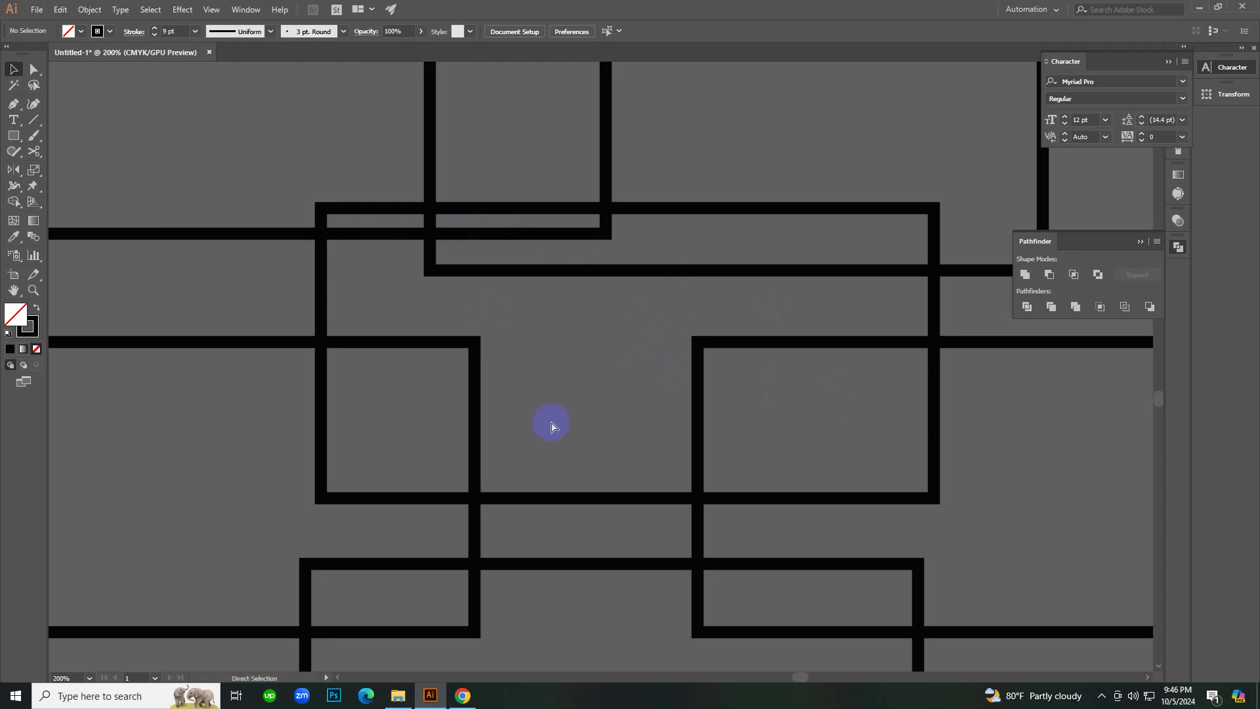
Expand the strokes of all six overlapping rectangles into filled outlines and divide them where they cross.
{"action": "key", "text": "ctrl+minus"}
{"action": "key", "text": "ctrl+minus"}
{"action": "key", "text": "ctrl+minus"}
{"action": "key", "text": "ctrl+minus"}
{"action": "left_click_drag", "start_coordinate": [781, 451], "coordinate": [781, 451]}
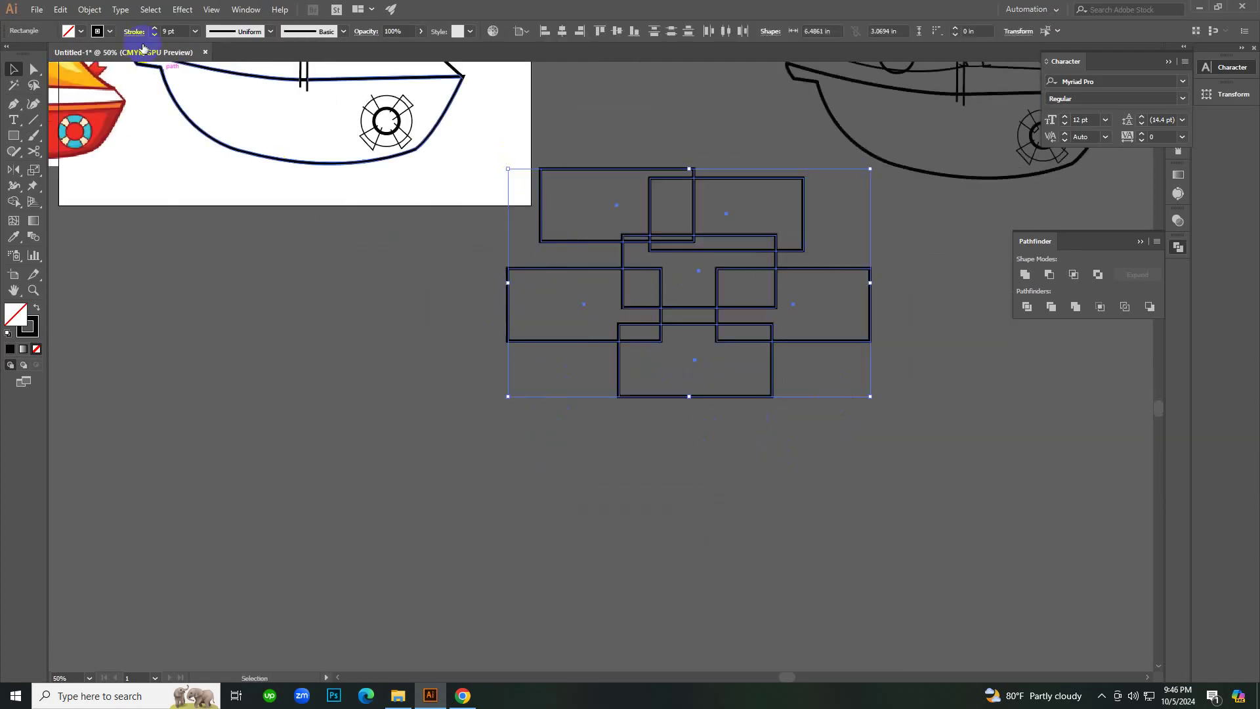
{"action": "left_click", "coordinate": [89, 10]}
{"action": "left_click", "coordinate": [108, 149]}
{"action": "left_click", "coordinate": [477, 431]}
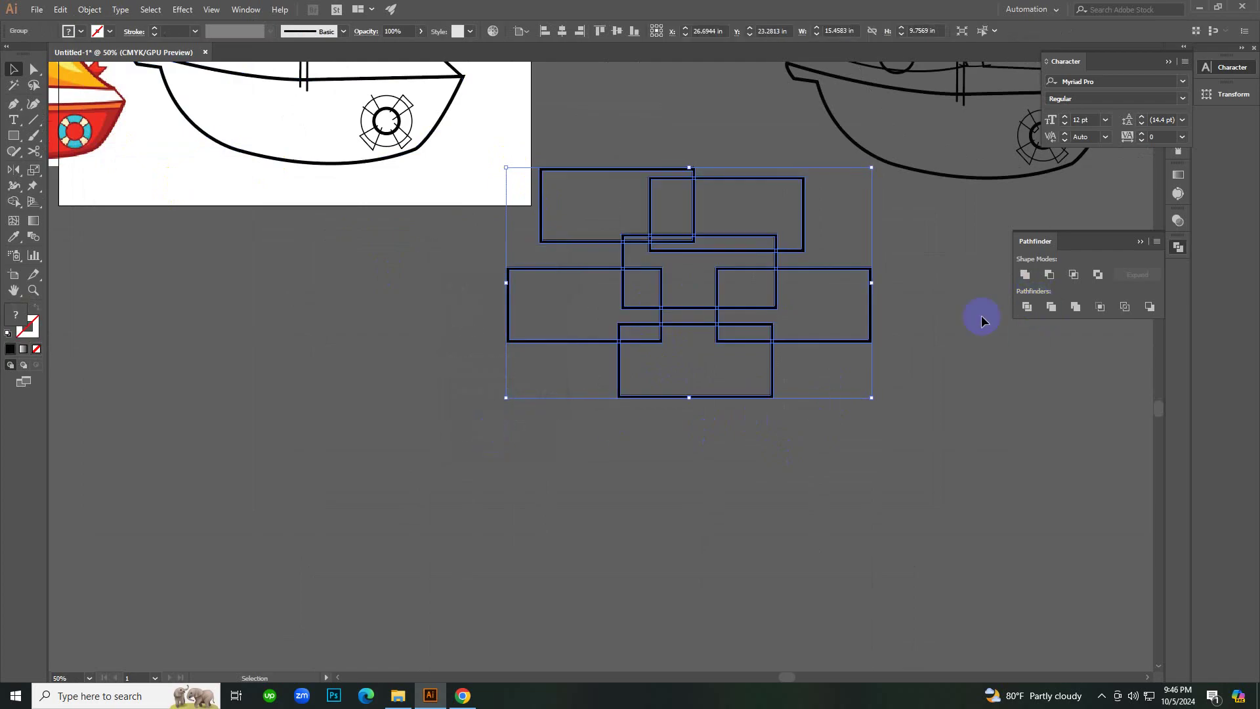
Ungroup the divided rectangle pieces and deselect them.
{"action": "right_click", "coordinate": [920, 301]}
{"action": "left_click", "coordinate": [957, 405]}
{"action": "left_click", "coordinate": [944, 387]}
Delete the short piece of the upper-left rectangle's lower edge inside the central rectangle, along with the unfilled path above it.
{"action": "scroll", "coordinate": [653, 309], "scroll_direction": "up", "scroll_amount": 10}
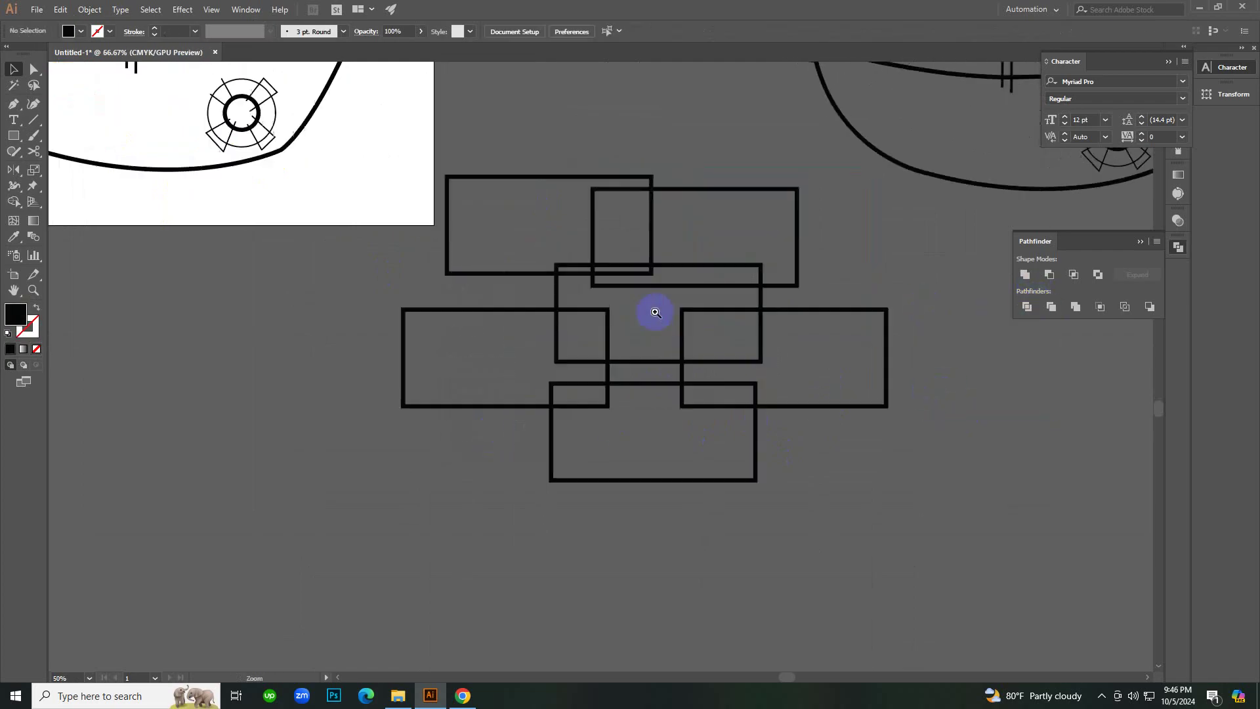
{"action": "left_click", "coordinate": [638, 305]}
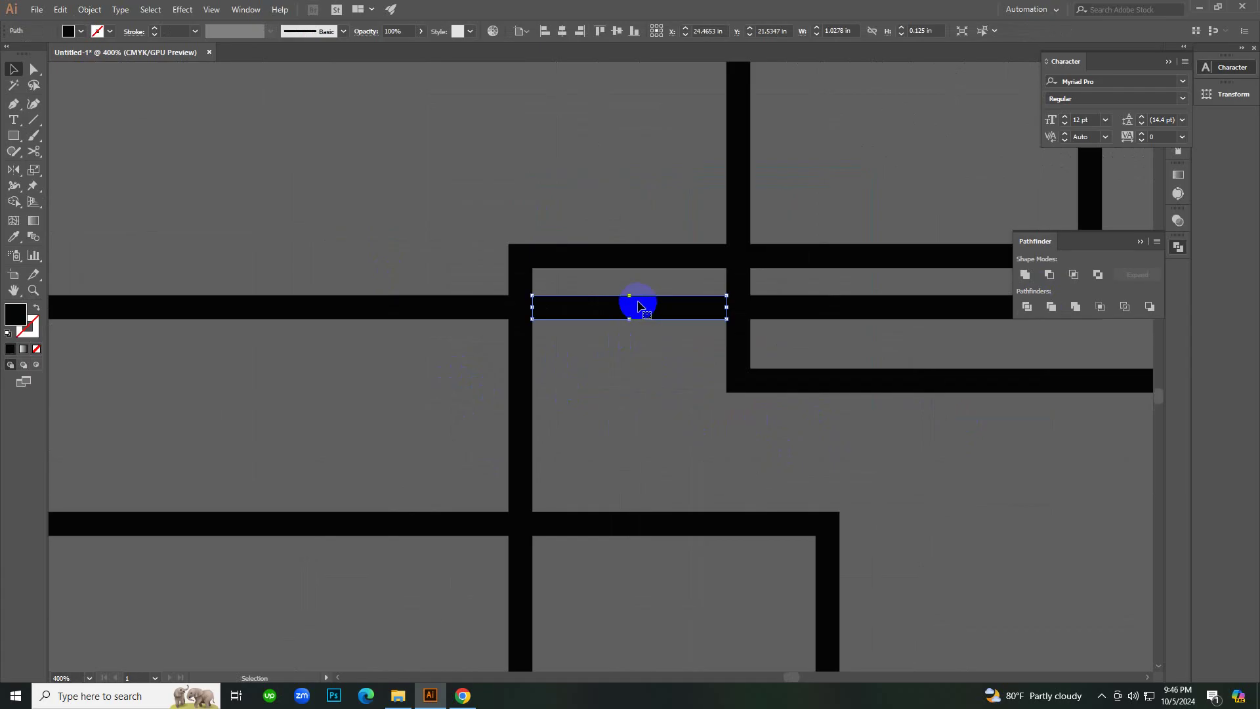
{"action": "key", "text": "Delete"}
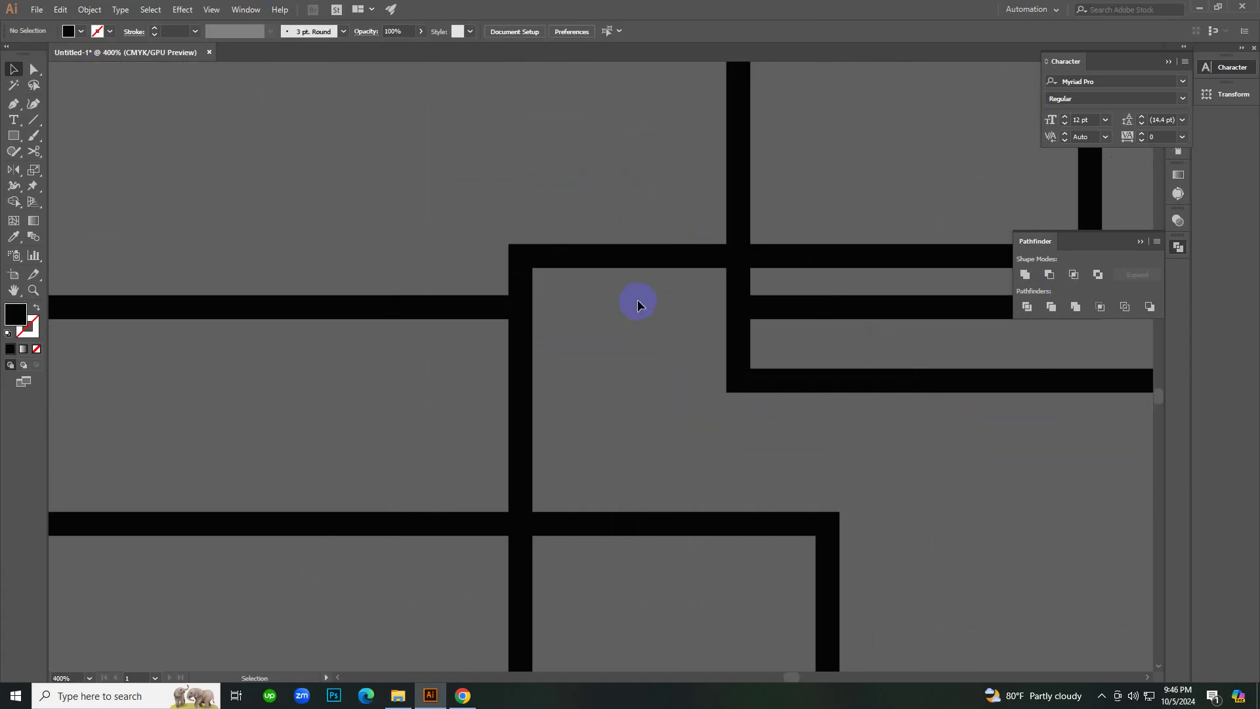
{"action": "key", "text": "ctrl+z"}
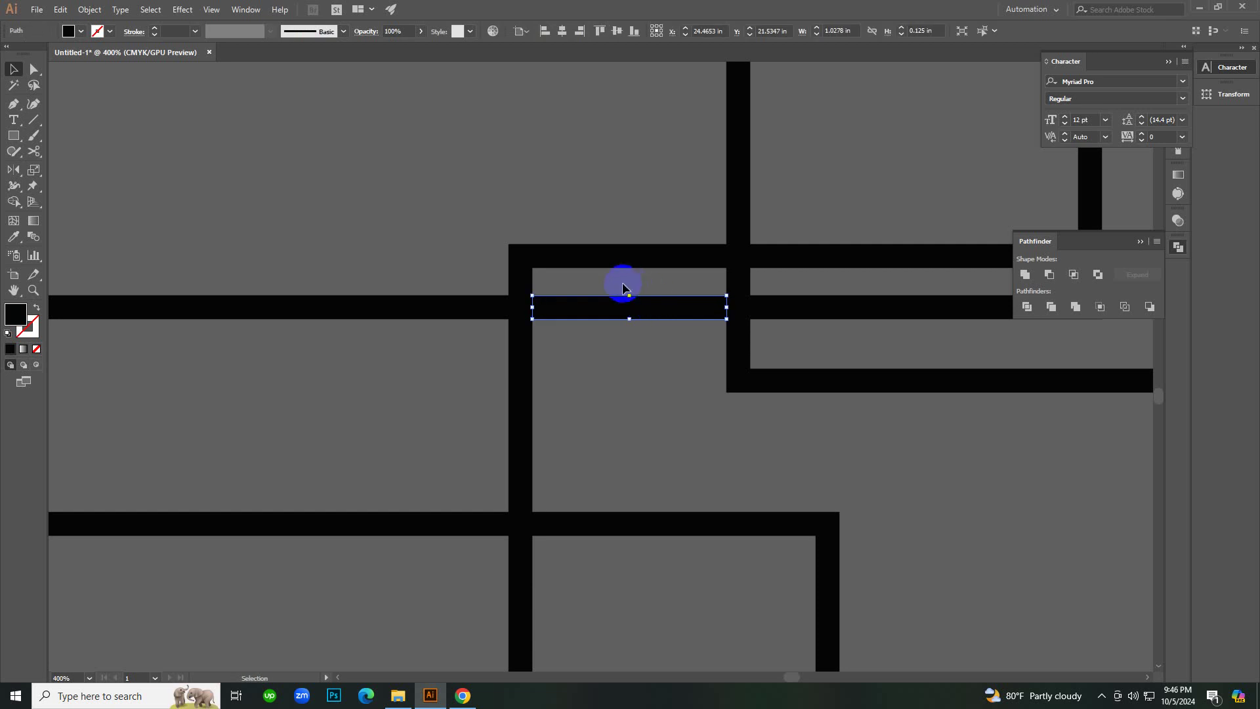
{"action": "key", "text": "Delete"}
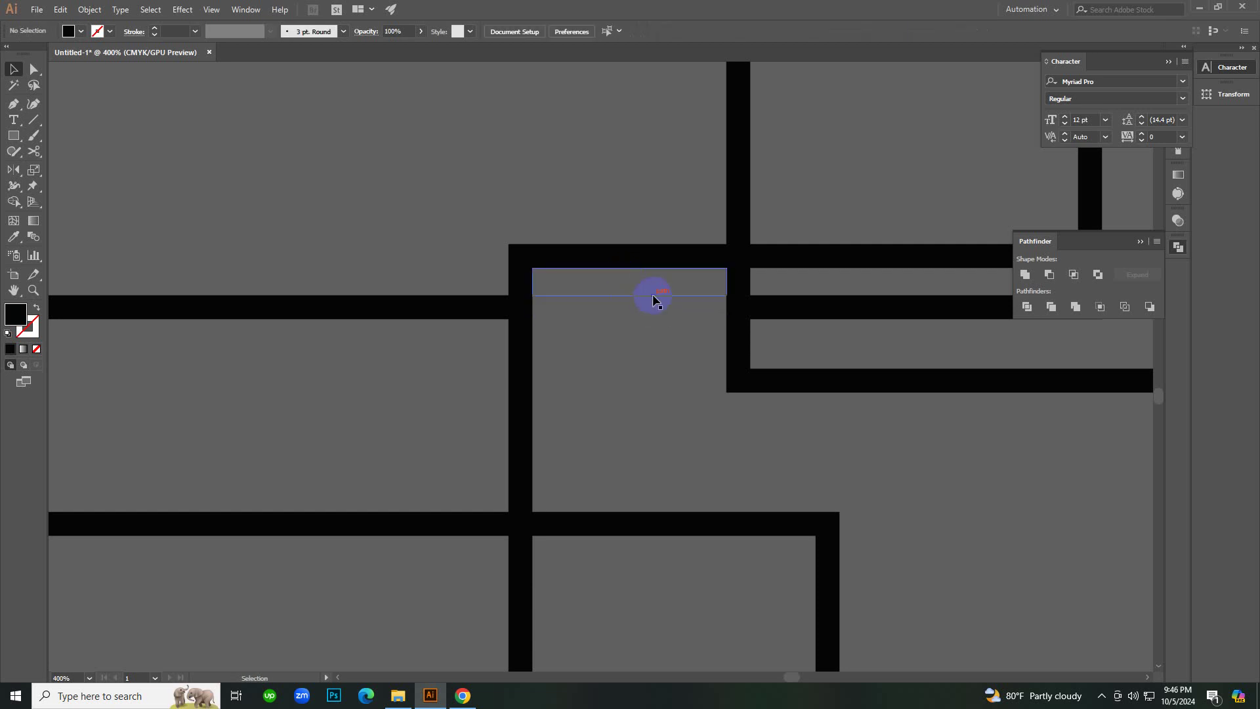
{"action": "key", "text": "Delete"}
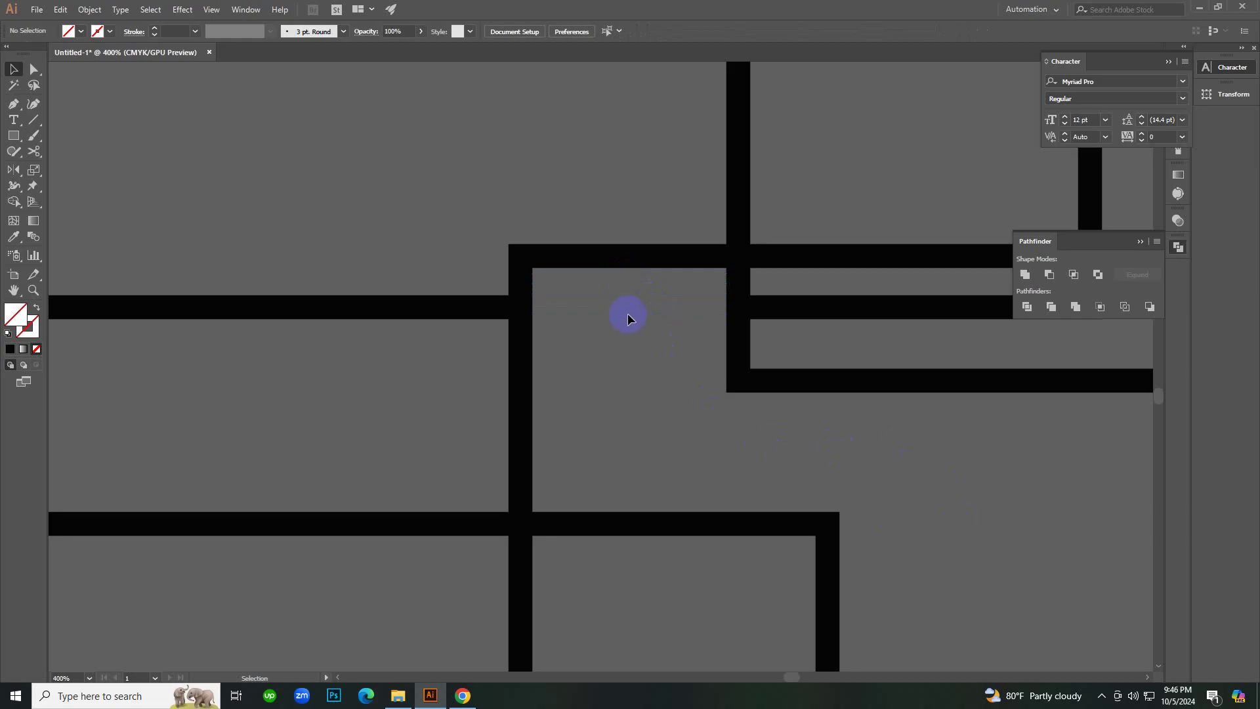
{"action": "left_click_drag", "start_coordinate": [664, 396], "coordinate": [666, 398]}
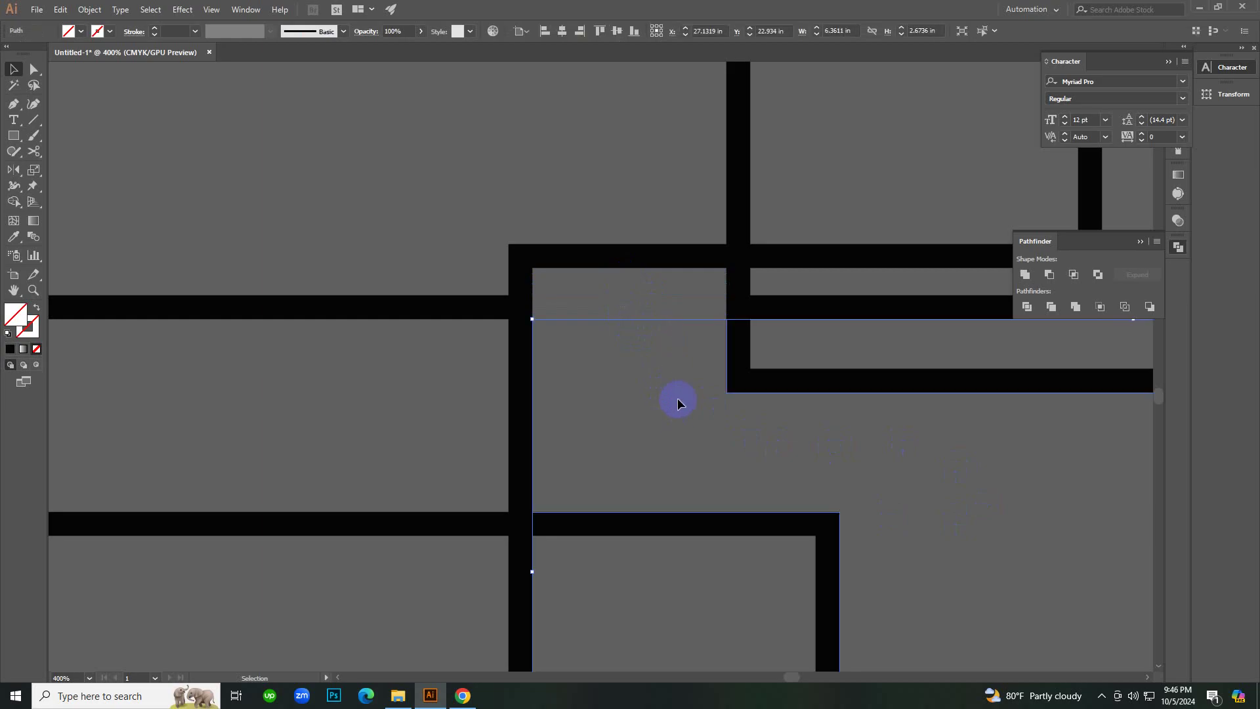
{"action": "left_click", "coordinate": [677, 398]}
{"action": "scroll", "coordinate": [677, 398], "scroll_direction": "down", "scroll_amount": 3}
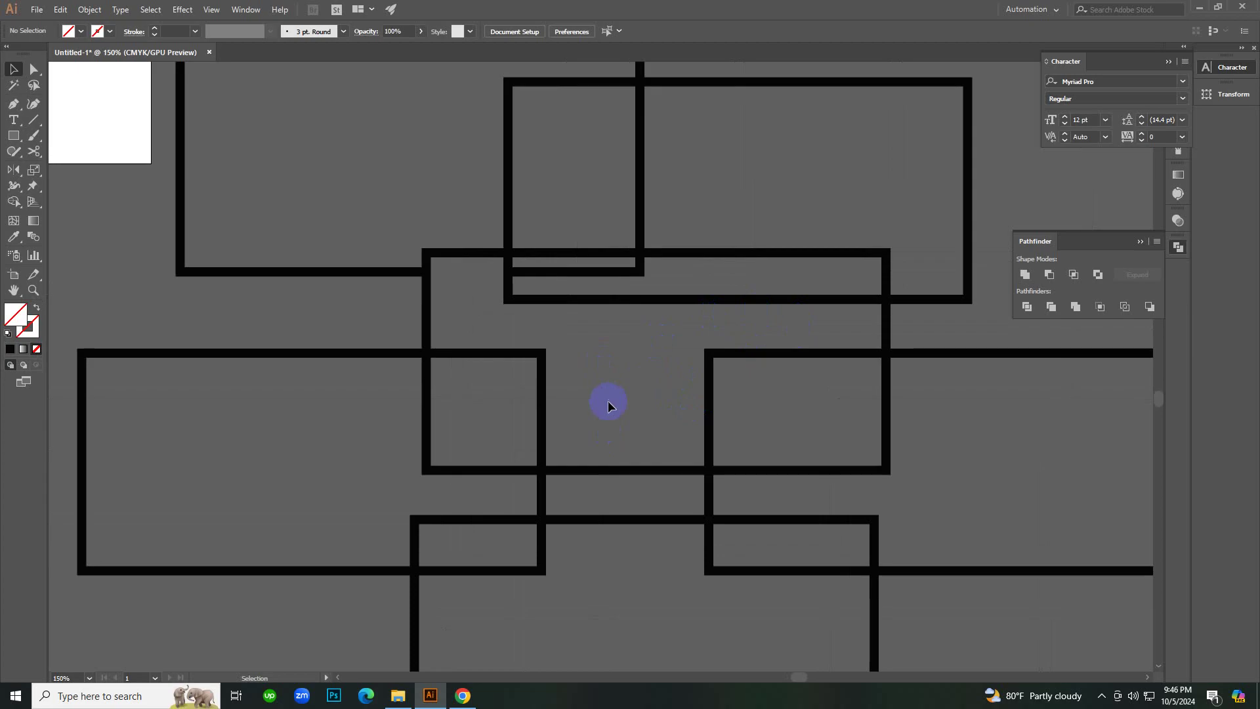
{"action": "scroll", "coordinate": [605, 393], "scroll_direction": "up", "scroll_amount": 1}
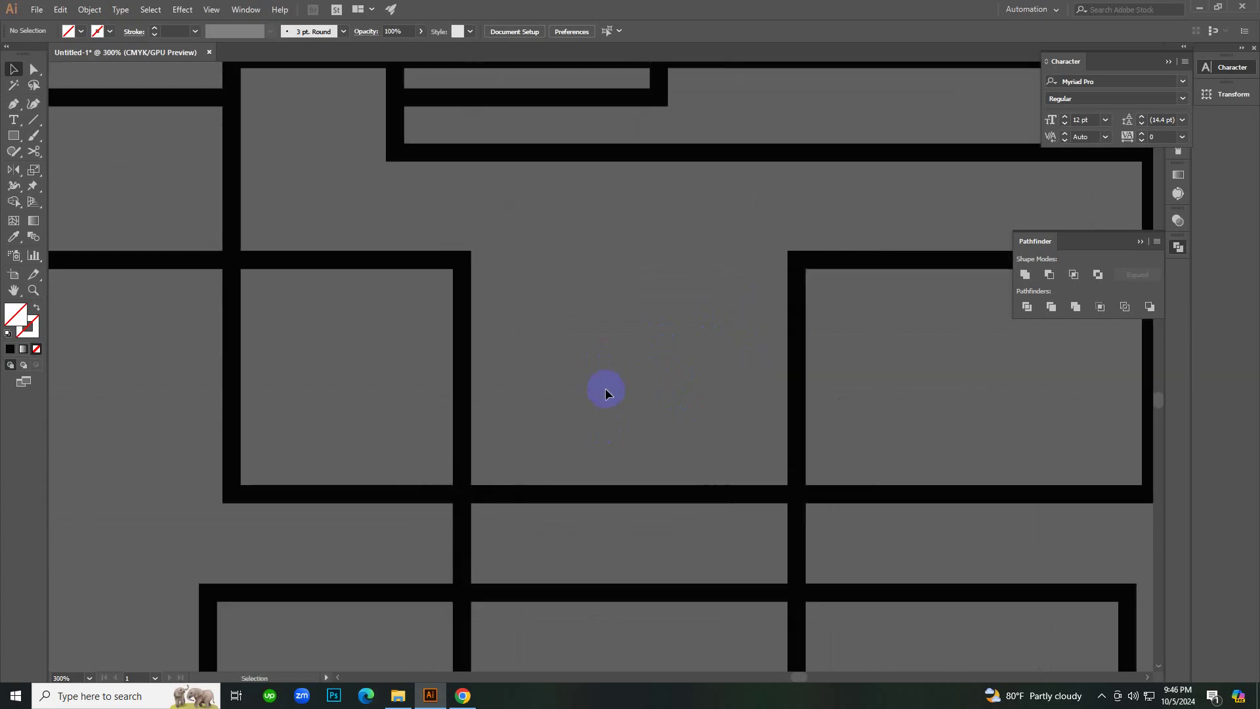
{"action": "scroll", "coordinate": [605, 392], "scroll_direction": "up", "scroll_amount": 3}
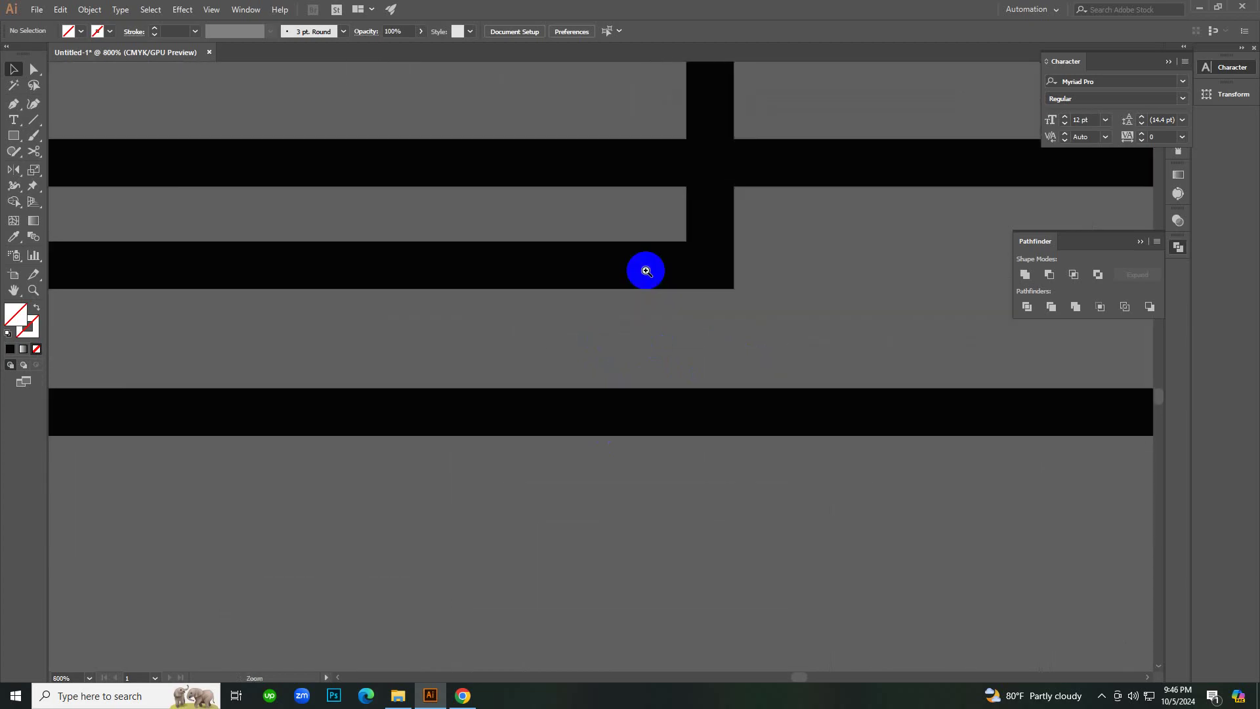
{"action": "left_click", "coordinate": [658, 254]}
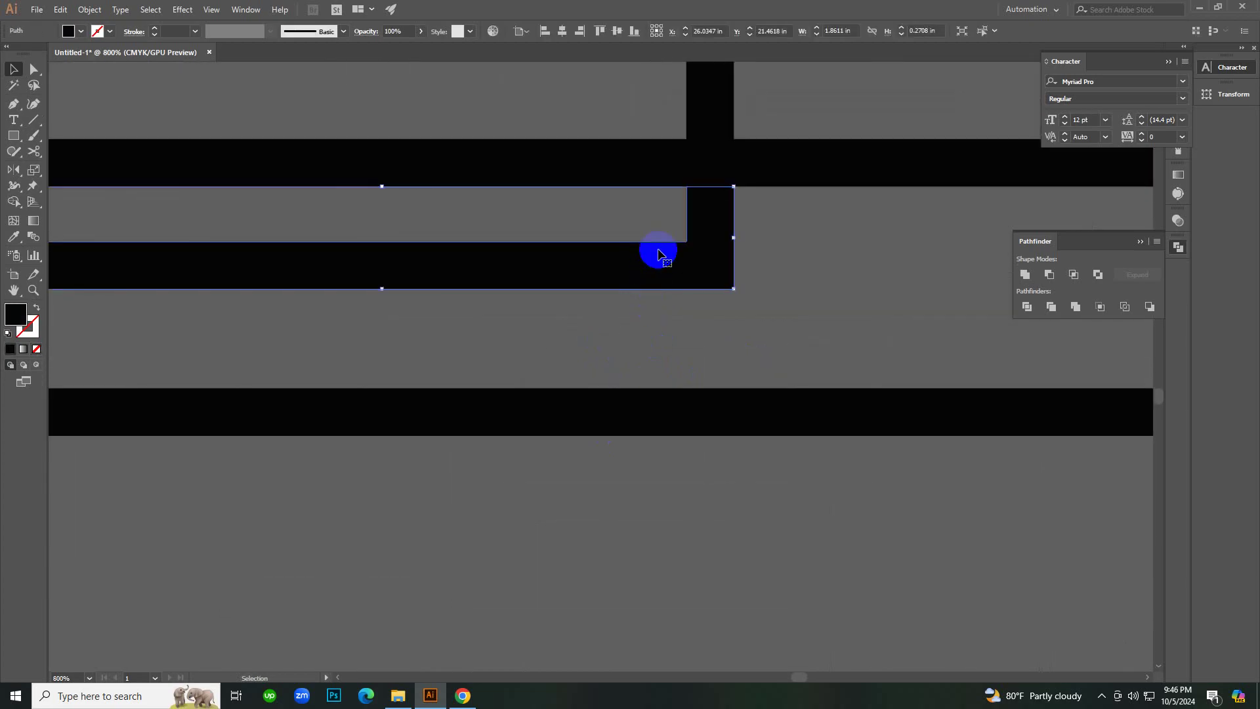
{"action": "key", "text": "Delete"}
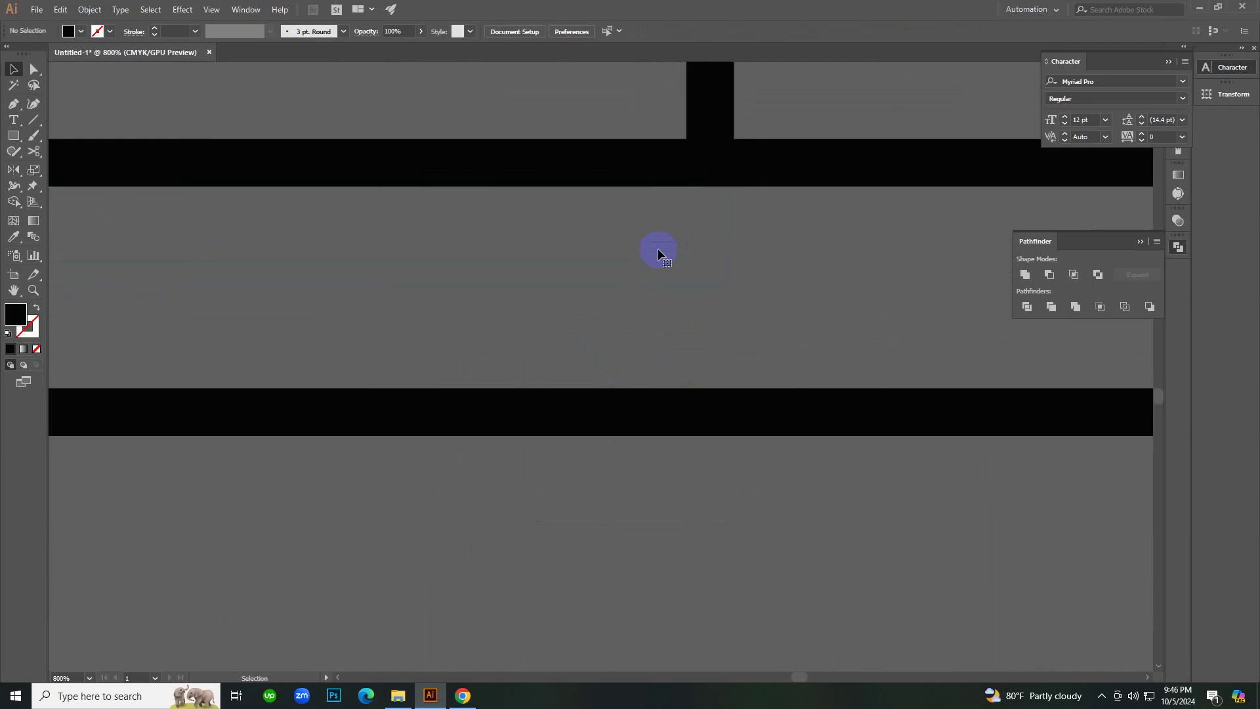
{"action": "key", "text": "ctrl+minus"}
{"action": "key", "text": "ctrl+minus"}
{"action": "key", "text": "ctrl+minus"}
{"action": "key", "text": "ctrl+z"}
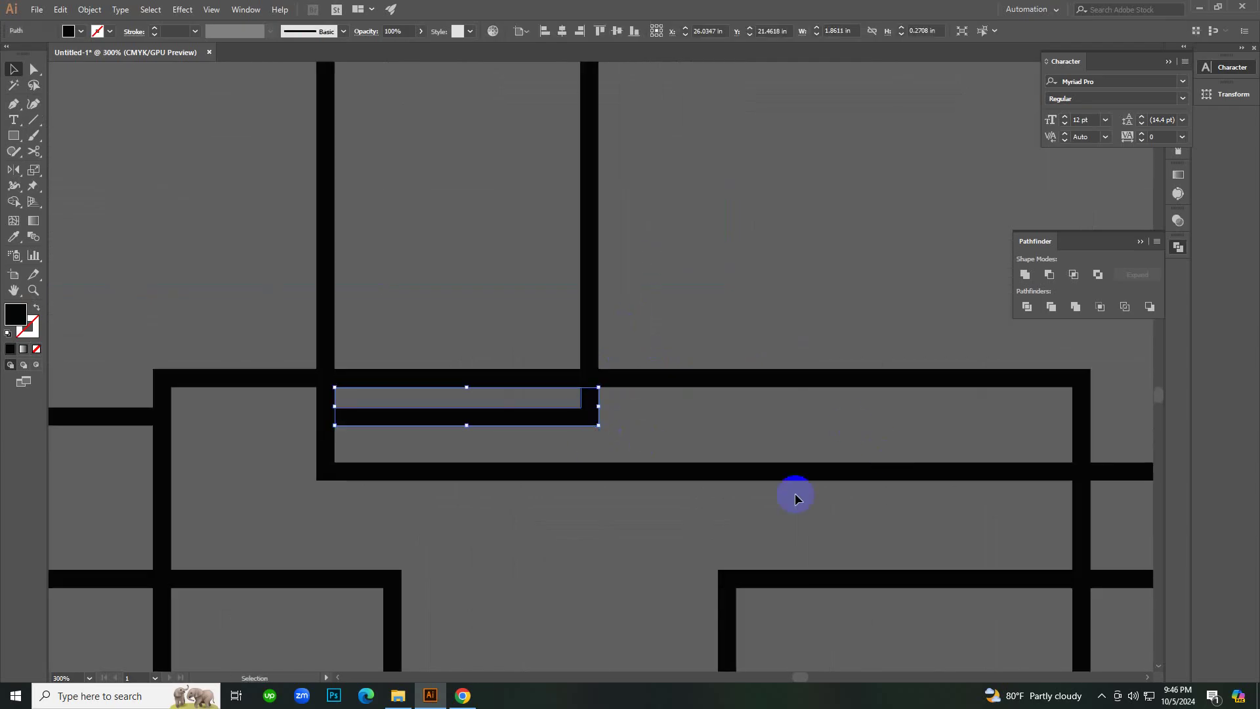
Delete the upper-left rectangle's L-shaped corner piece inside the central rectangle, along with the unfilled paths around it.
{"action": "left_click", "coordinate": [748, 289]}
{"action": "left_click", "coordinate": [561, 414]}
{"action": "key", "text": "Delete"}
{"action": "left_click", "coordinate": [553, 408]}
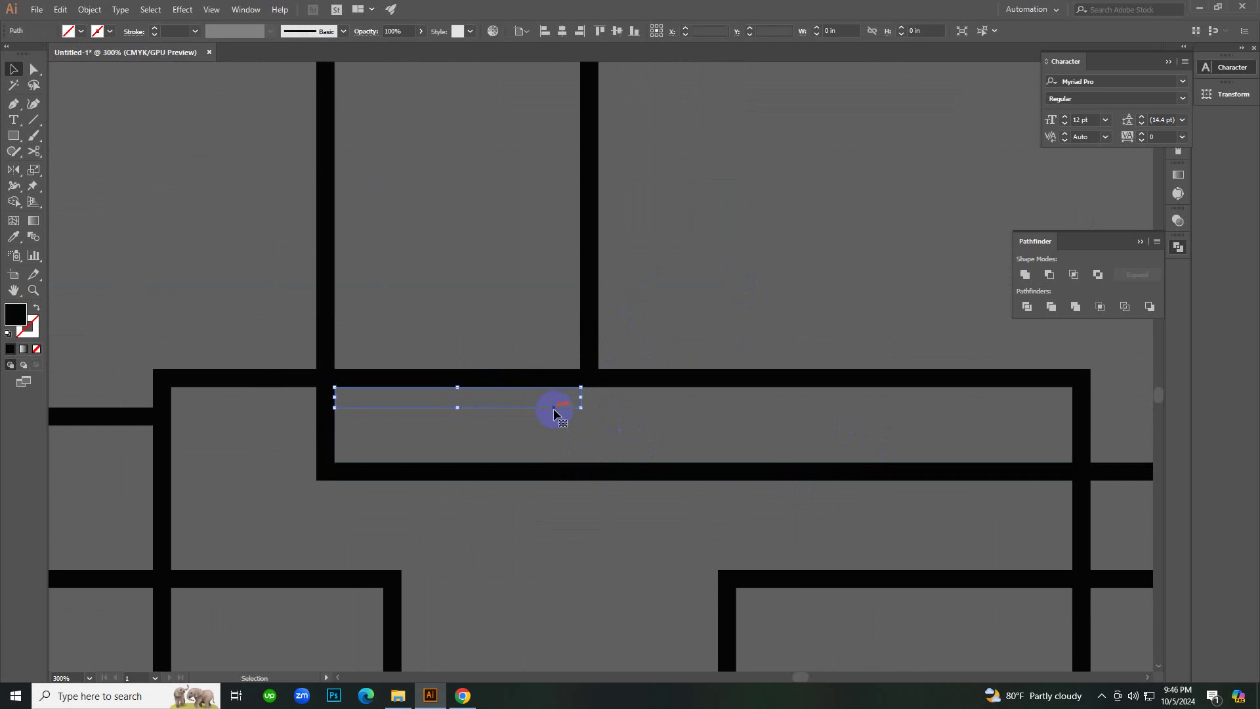
{"action": "key", "text": "Delete"}
{"action": "left_click", "coordinate": [558, 426]}
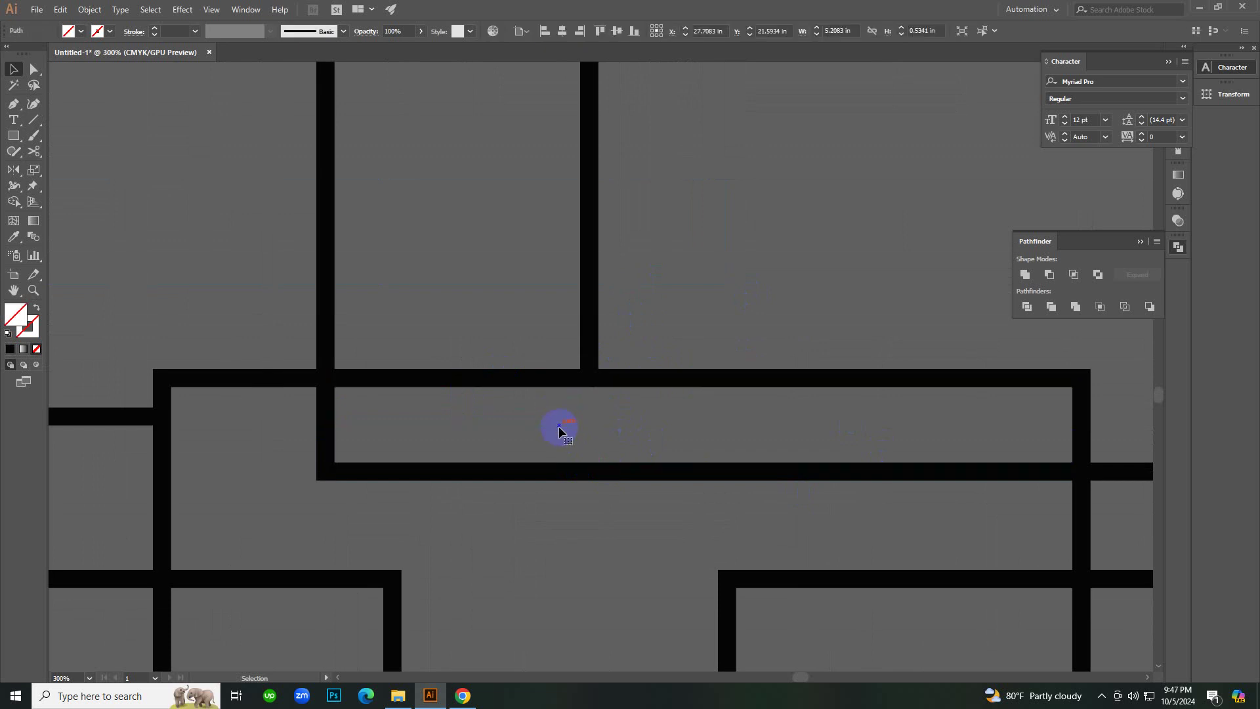
{"action": "key", "text": "Delete"}
Delete the right rectangle's corner piece inside the central rectangle, along with the unfilled path it enclosed.
{"action": "scroll", "coordinate": [790, 411], "scroll_direction": "down", "scroll_amount": 10}
{"action": "left_click", "coordinate": [919, 376], "text": "ctrl+alt"}
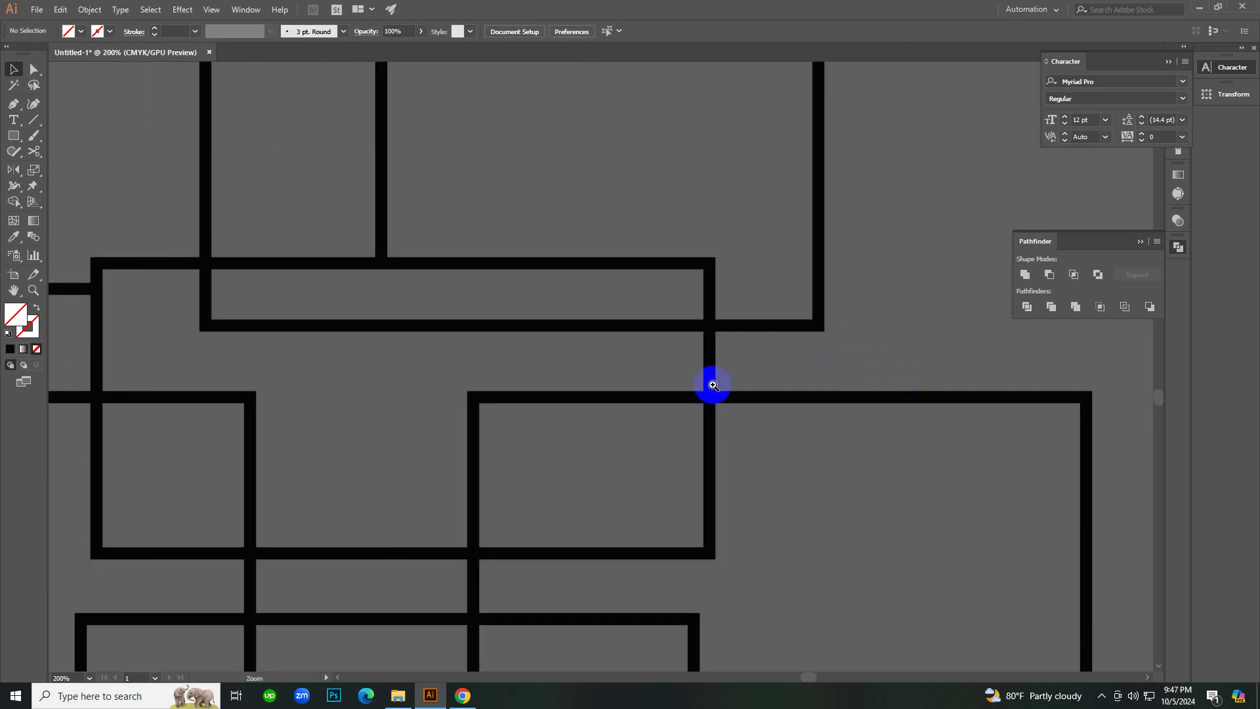
{"action": "left_click", "coordinate": [713, 385]}
{"action": "left_click", "coordinate": [619, 367], "text": "alt"}
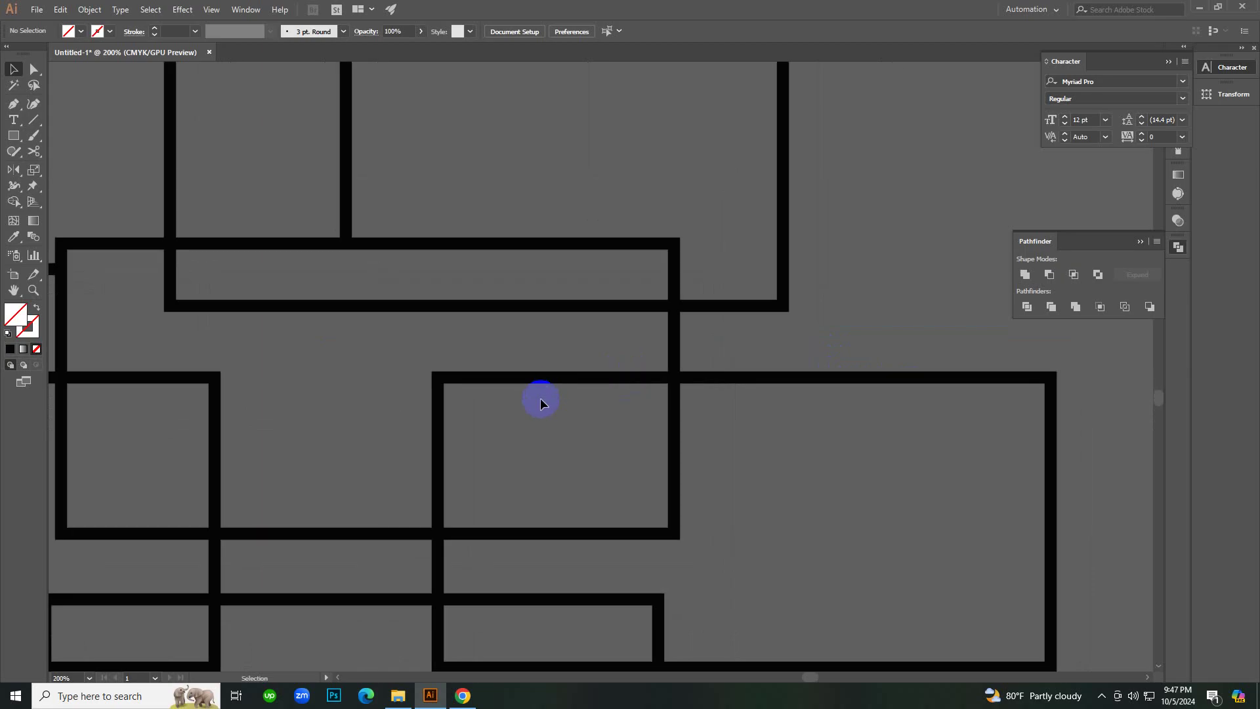
{"action": "left_click", "coordinate": [505, 388]}
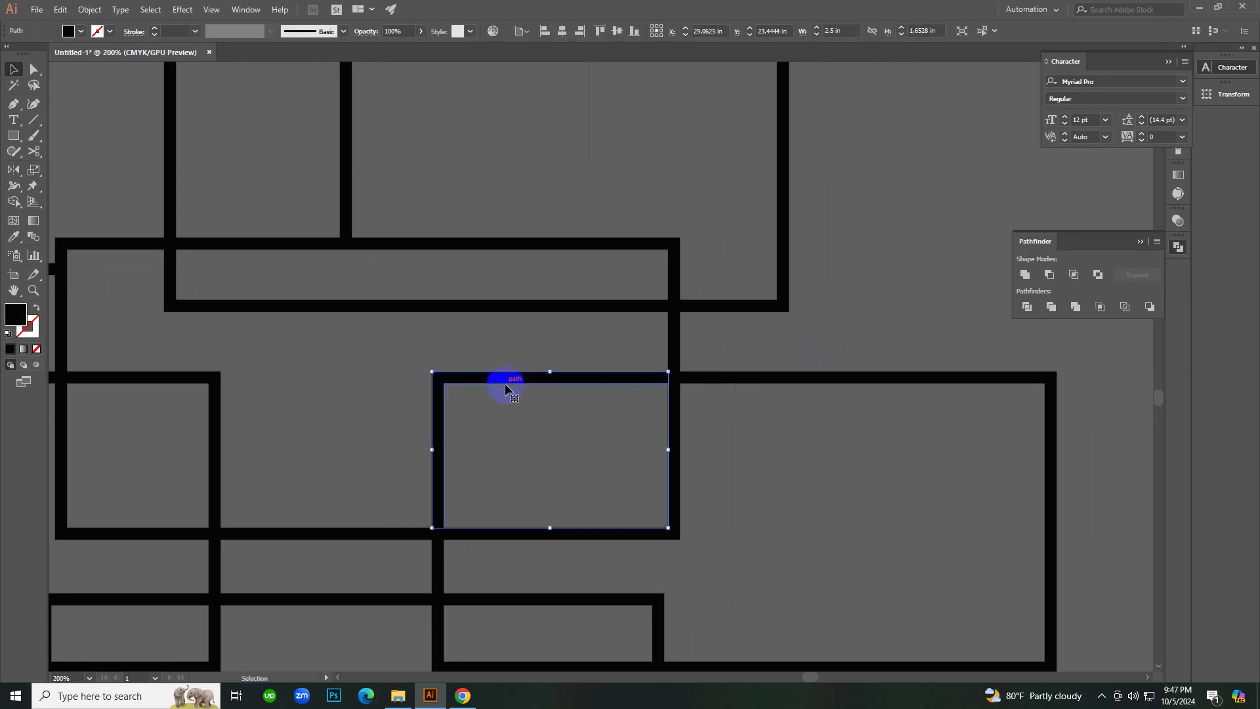
{"action": "key", "text": "Delete"}
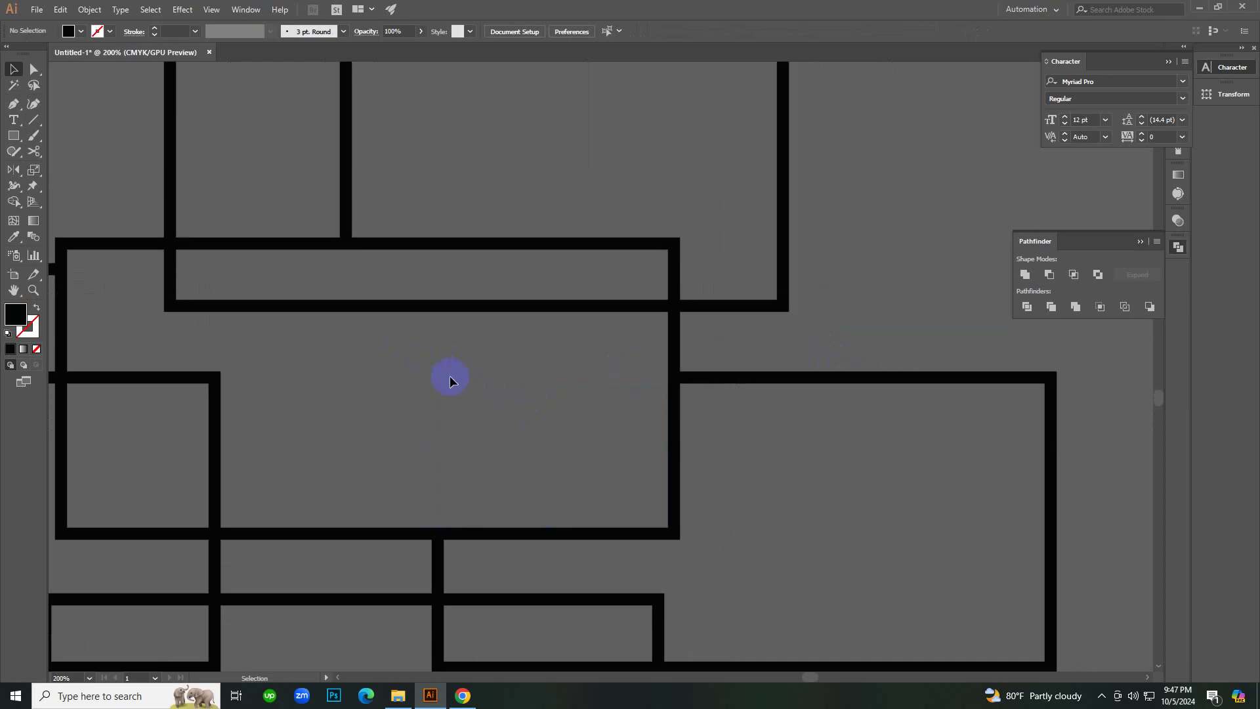
{"action": "left_click", "coordinate": [598, 456]}
{"action": "key", "text": "Delete"}
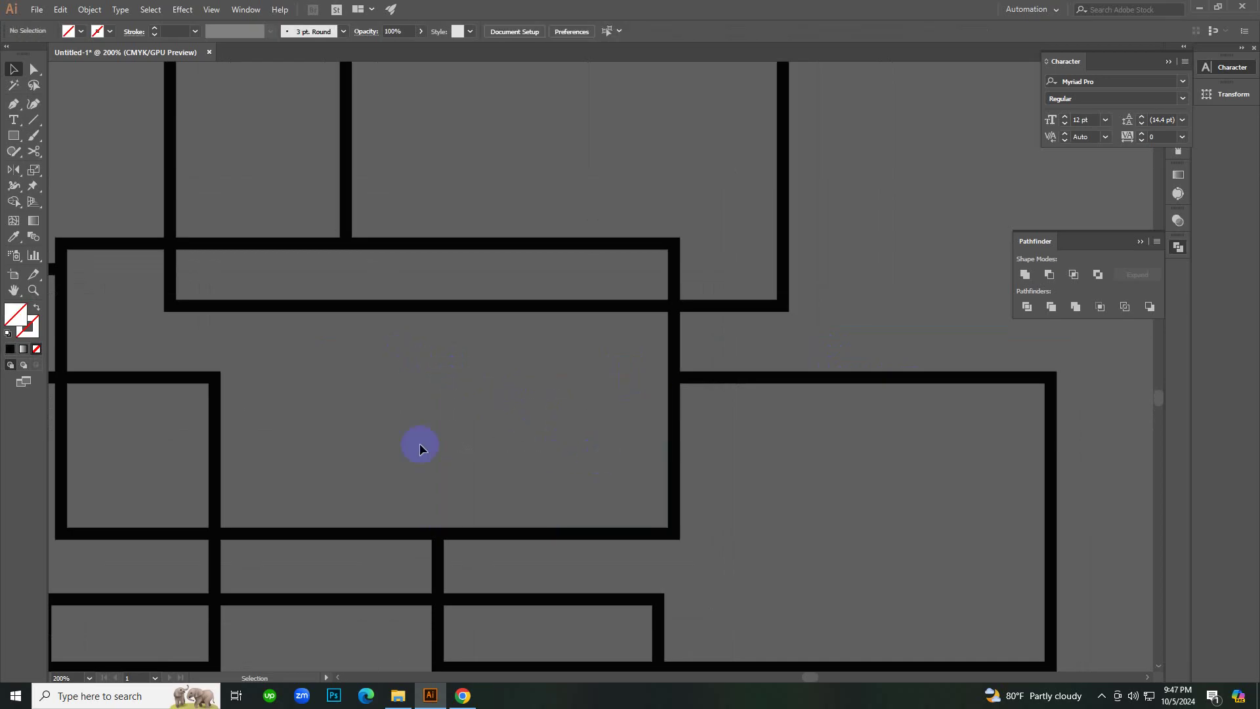
Delete the central rectangle's L-shaped corner piece inside the left rectangle, along with the unfilled path it enclosed.
{"action": "left_click_drag", "start_coordinate": [416, 441], "coordinate": [819, 384]}
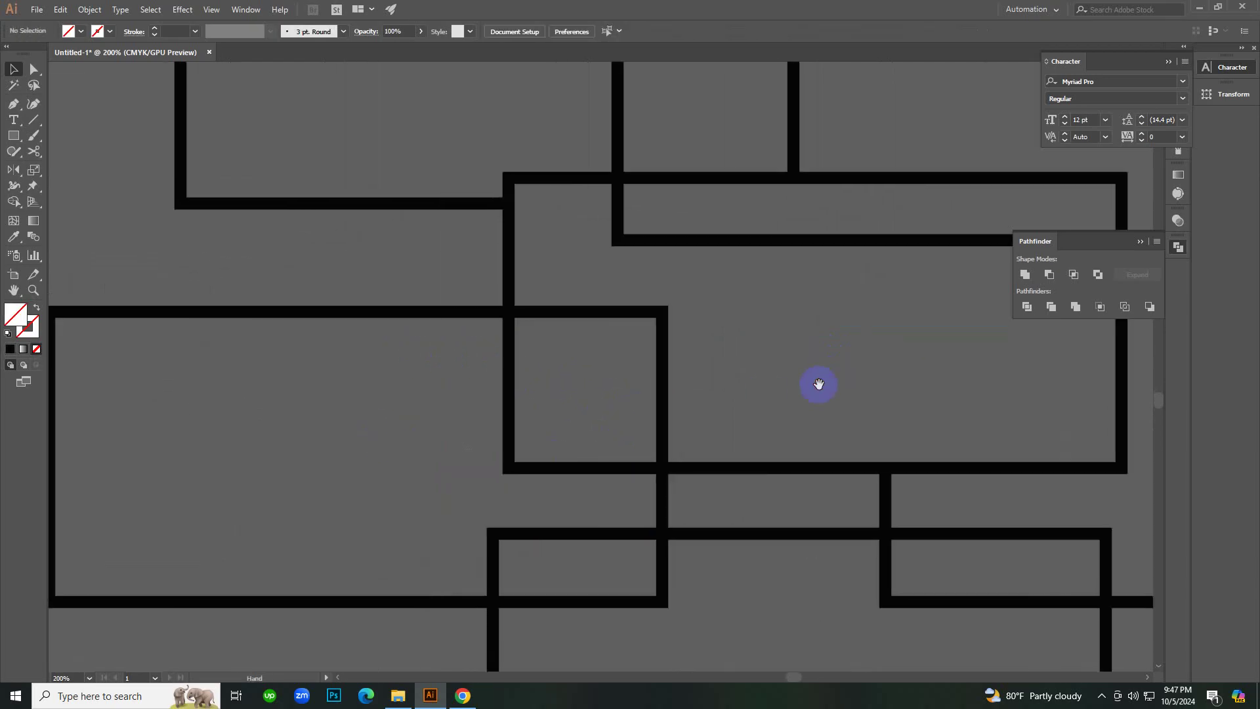
{"action": "left_click", "coordinate": [503, 414]}
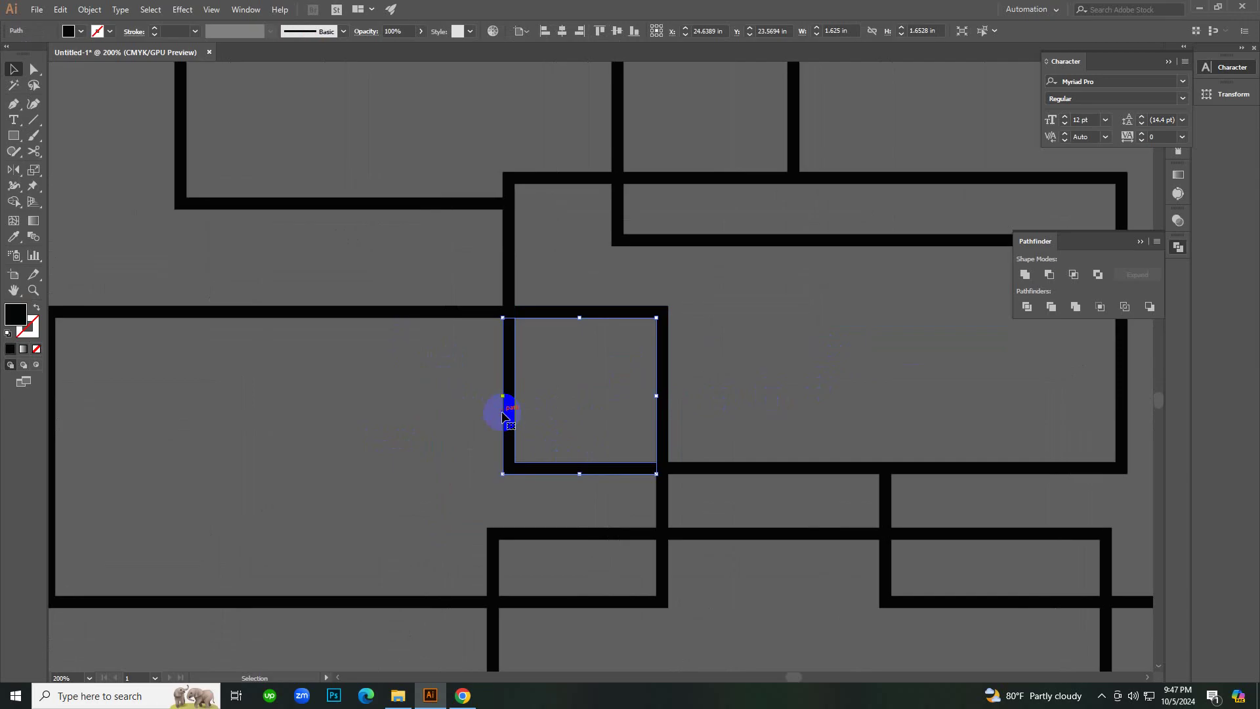
{"action": "key", "text": "Delete"}
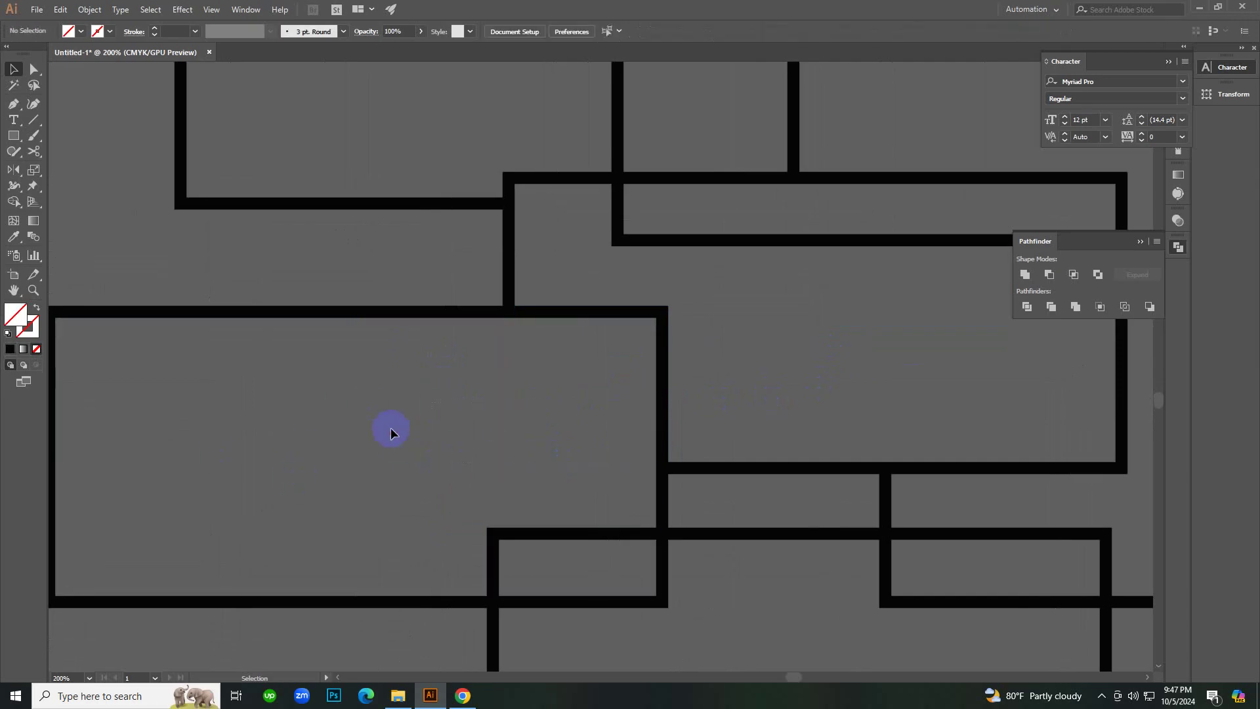
{"action": "left_click", "coordinate": [515, 404]}
{"action": "key", "text": "Delete"}
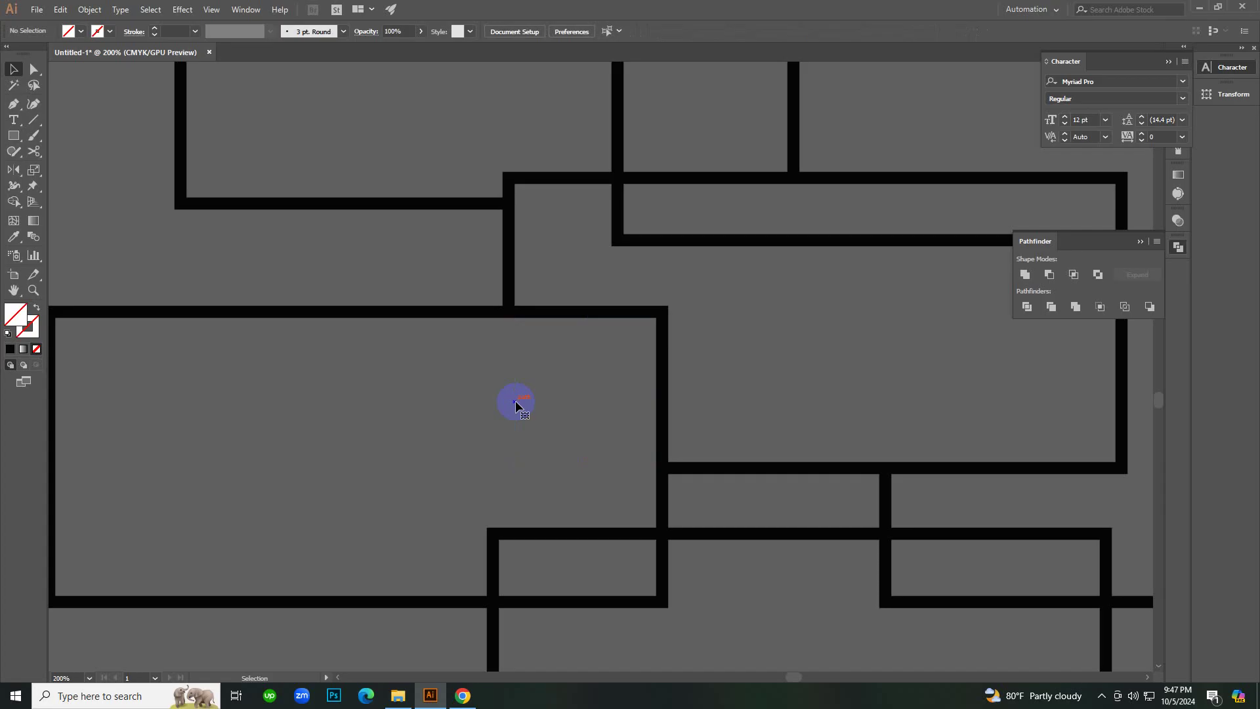
{"action": "left_click_drag", "start_coordinate": [426, 458], "coordinate": [411, 472]}
{"action": "key", "text": "Delete"}
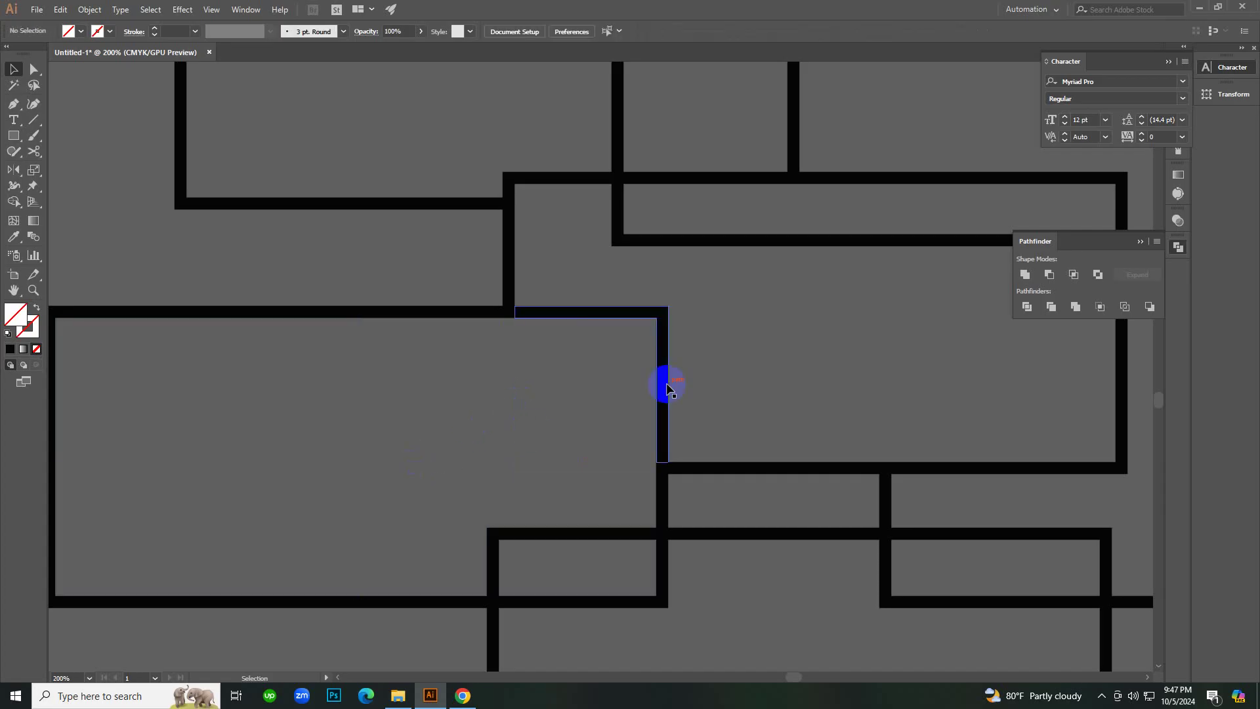
Delete all the overlapping practice rectangles below the artboard.
{"action": "scroll", "coordinate": [666, 388], "scroll_direction": "down", "scroll_amount": 4}
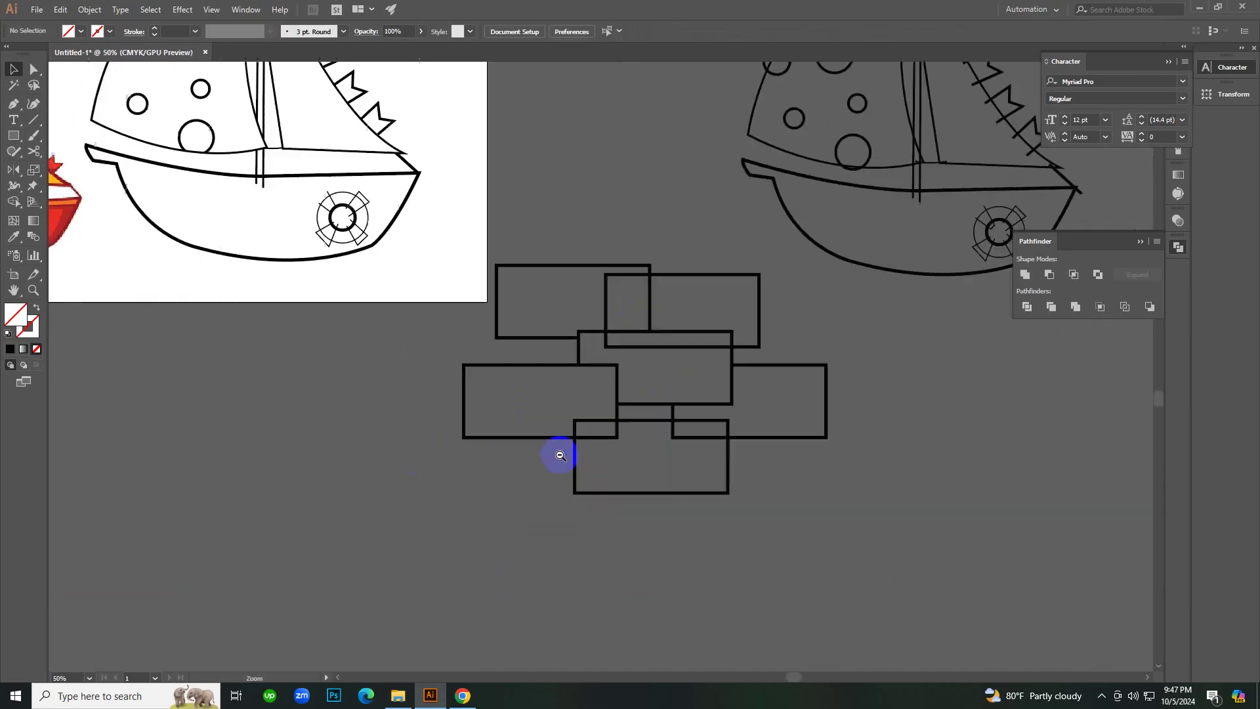
{"action": "left_click_drag", "start_coordinate": [840, 536], "coordinate": [836, 532]}
{"action": "key", "text": "Delete"}
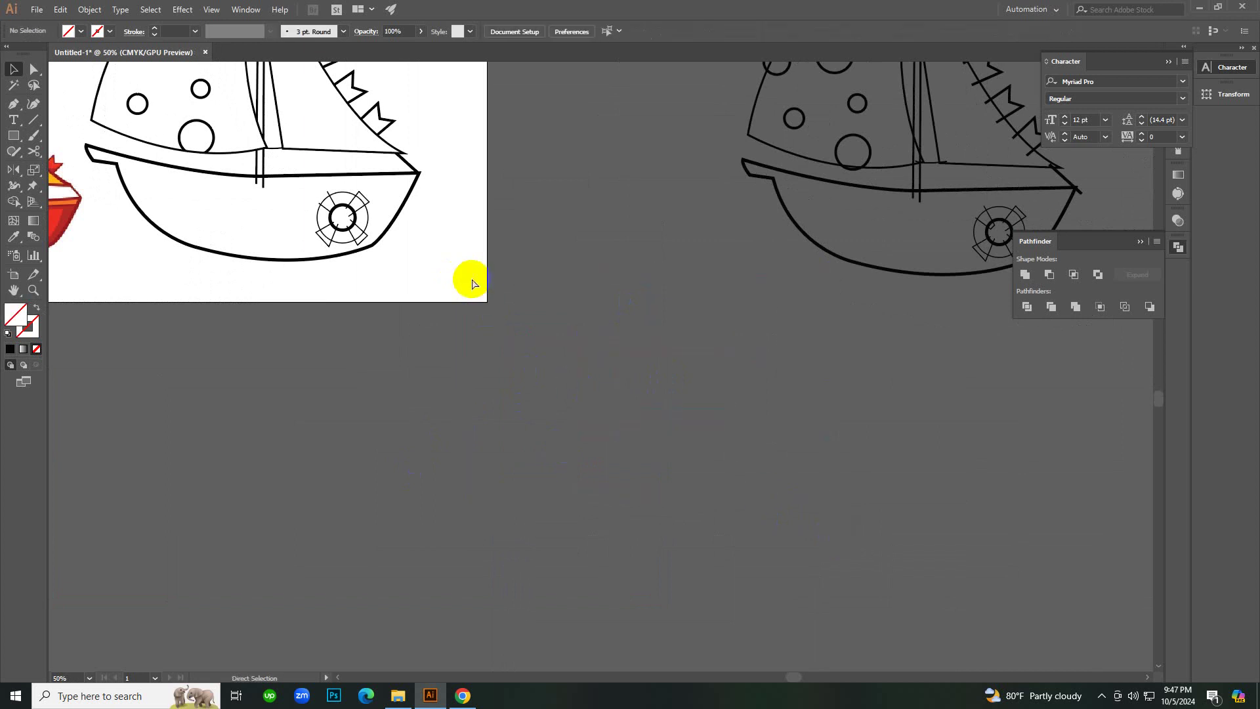
Delete the leftmost short line stub protruding beyond the life ring's outer circle at its upper left on the boat hull.
{"action": "left_click", "coordinate": [368, 210], "text": "ctrl"}
{"action": "left_click", "coordinate": [584, 403], "text": "ctrl"}
{"action": "left_click", "coordinate": [555, 353], "text": "ctrl"}
{"action": "left_click", "coordinate": [545, 311], "text": "ctrl"}
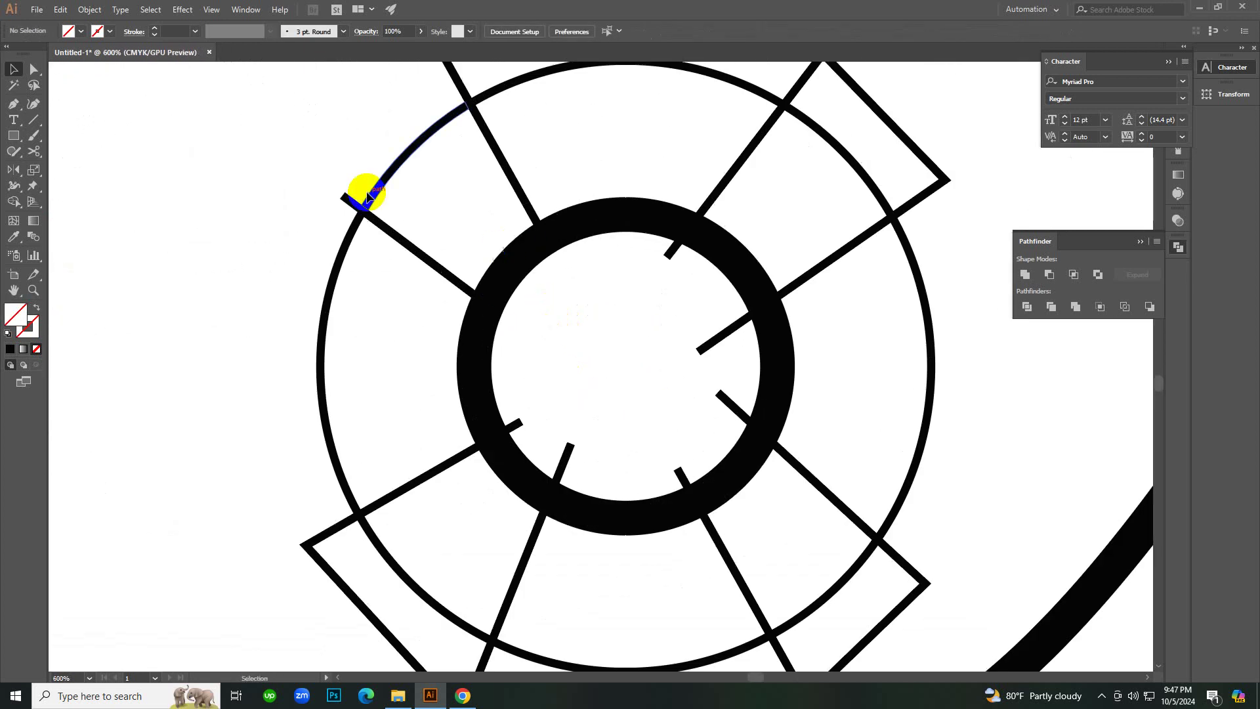
{"action": "scroll", "coordinate": [346, 202], "scroll_direction": "up", "scroll_amount": 3}
{"action": "left_click", "coordinate": [350, 294]}
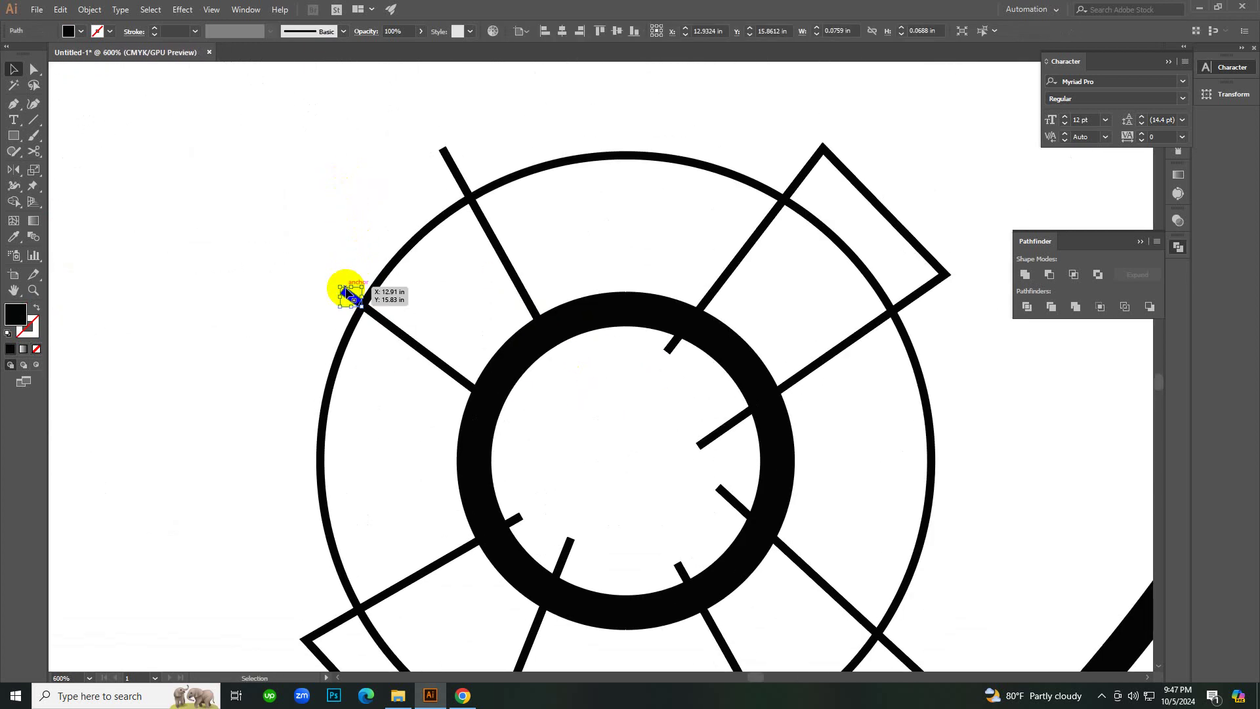
Delete the unfilled compound path running around the deleted stub, the life ring and the boat hull.
{"action": "left_click", "coordinate": [341, 294]}
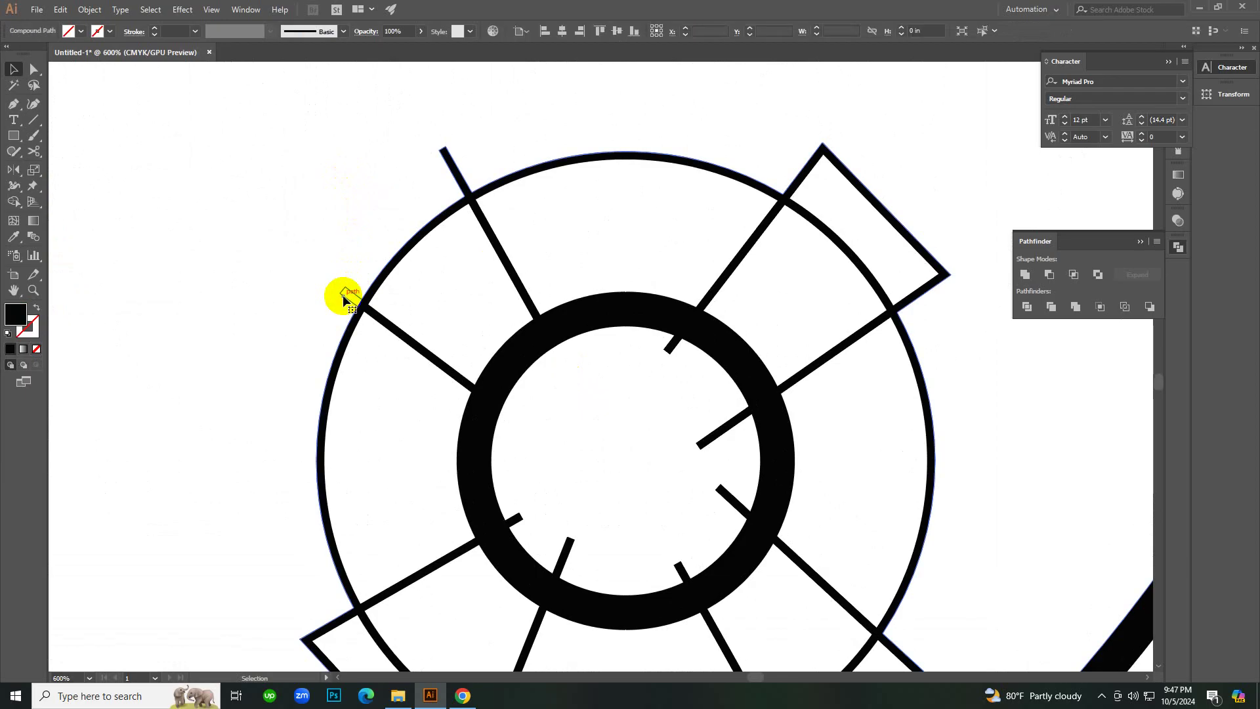
{"action": "left_click", "coordinate": [388, 374], "text": "ctrl+alt"}
{"action": "left_click", "coordinate": [388, 374], "text": "ctrl+alt"}
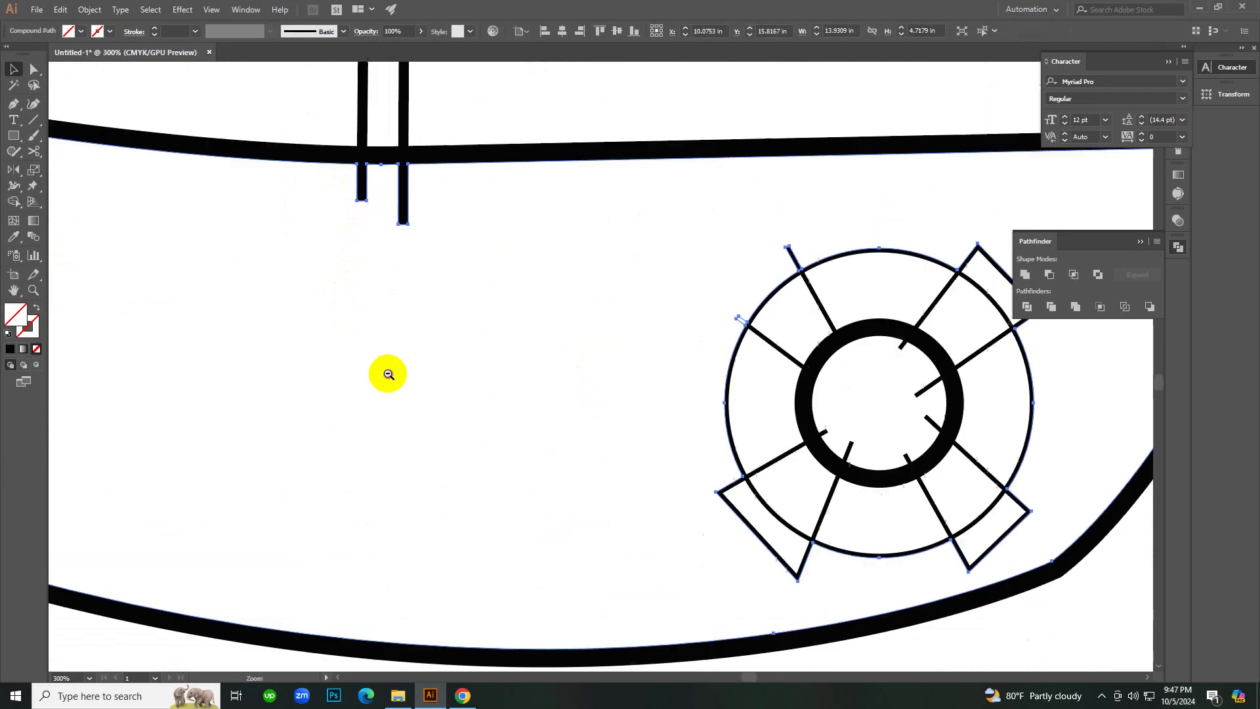
{"action": "left_click", "coordinate": [388, 374], "text": "ctrl+alt"}
{"action": "left_click", "coordinate": [387, 374], "text": "ctrl+alt"}
{"action": "left_click", "coordinate": [387, 374], "text": "ctrl+alt"}
{"action": "left_click", "coordinate": [675, 360], "text": "ctrl"}
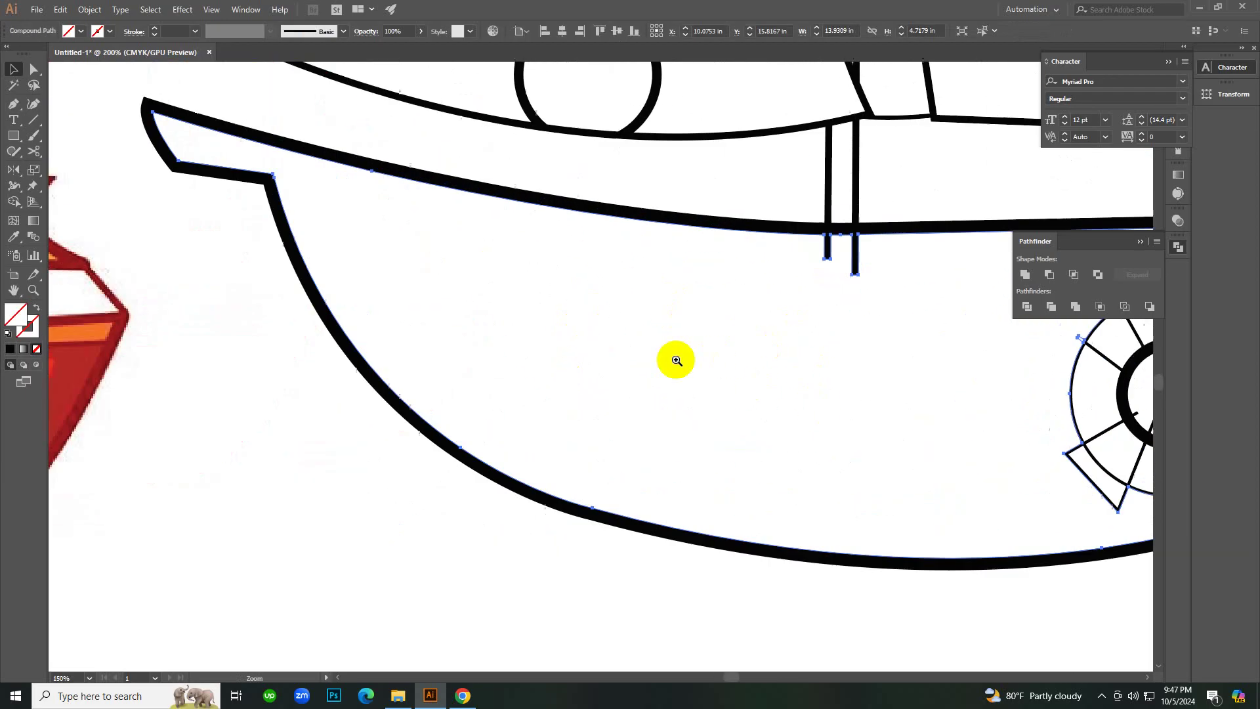
{"action": "key", "text": "ctrl+equal"}
{"action": "key", "text": "ctrl+equal"}
{"action": "left_click", "coordinate": [729, 300]}
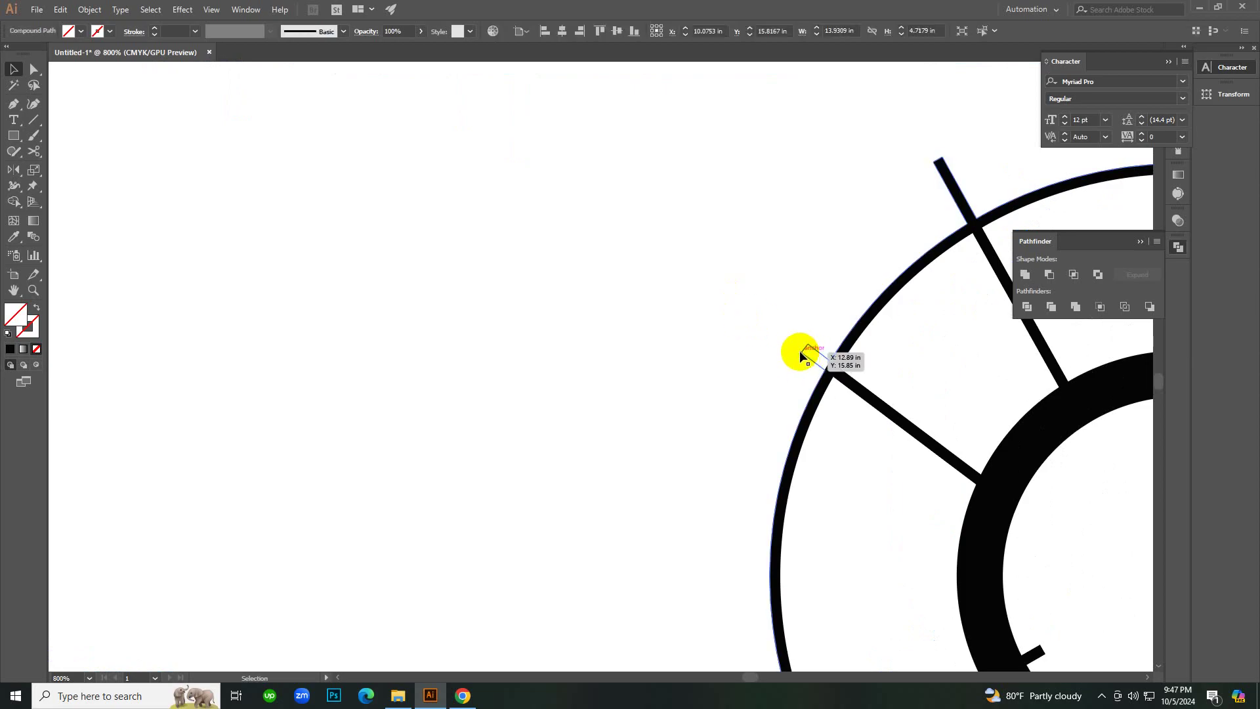
Delete the second line stub protruding beyond the life ring's outer circle at its upper left.
{"action": "left_click_drag", "start_coordinate": [789, 318], "coordinate": [449, 425]}
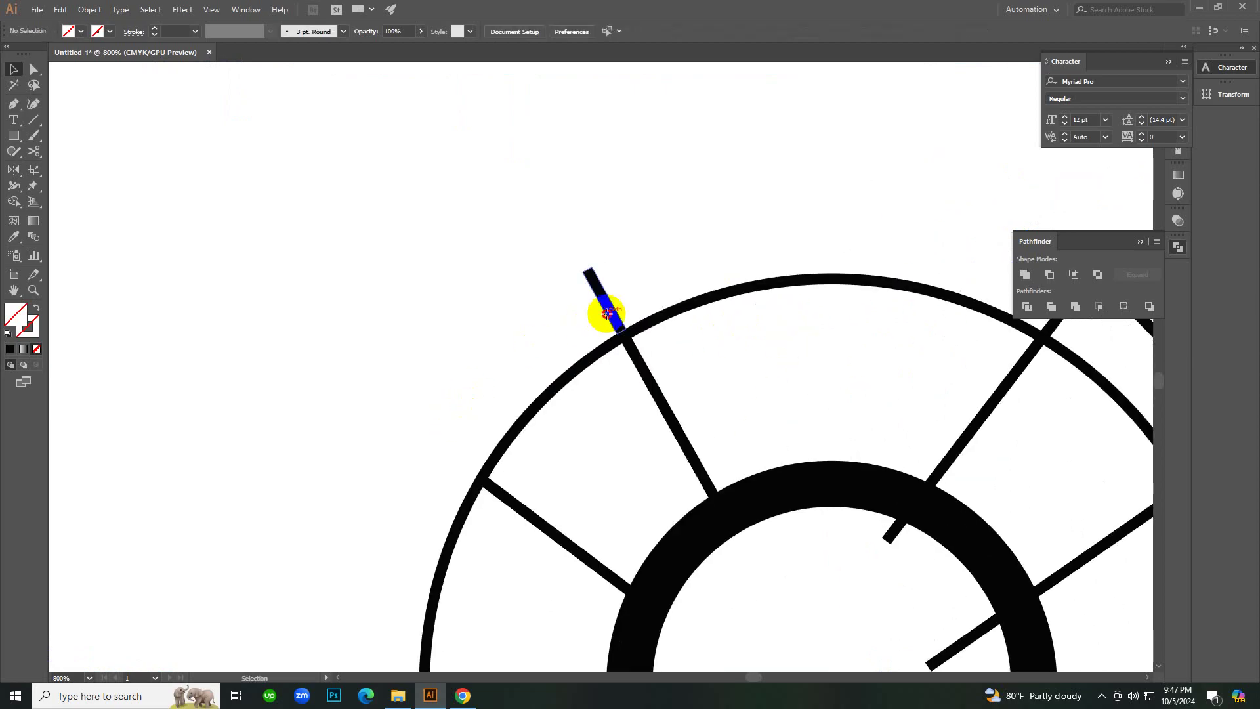
{"action": "left_click", "coordinate": [607, 317]}
{"action": "key", "text": "Delete"}
{"action": "scroll", "coordinate": [728, 484], "scroll_direction": "down", "scroll_amount": 2}
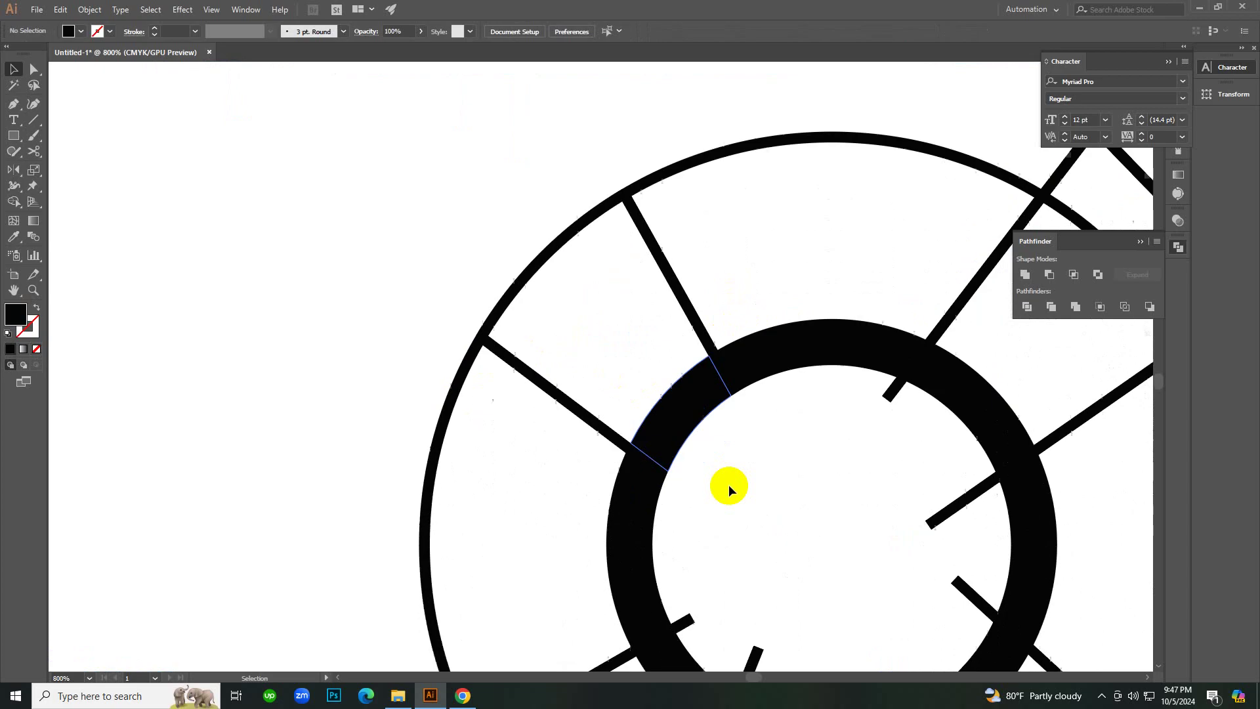
{"action": "left_click", "coordinate": [758, 464], "text": "ctrl+alt"}
{"action": "left_click", "coordinate": [611, 407], "text": "ctrl"}
{"action": "left_click", "coordinate": [609, 406], "text": "ctrl+alt"}
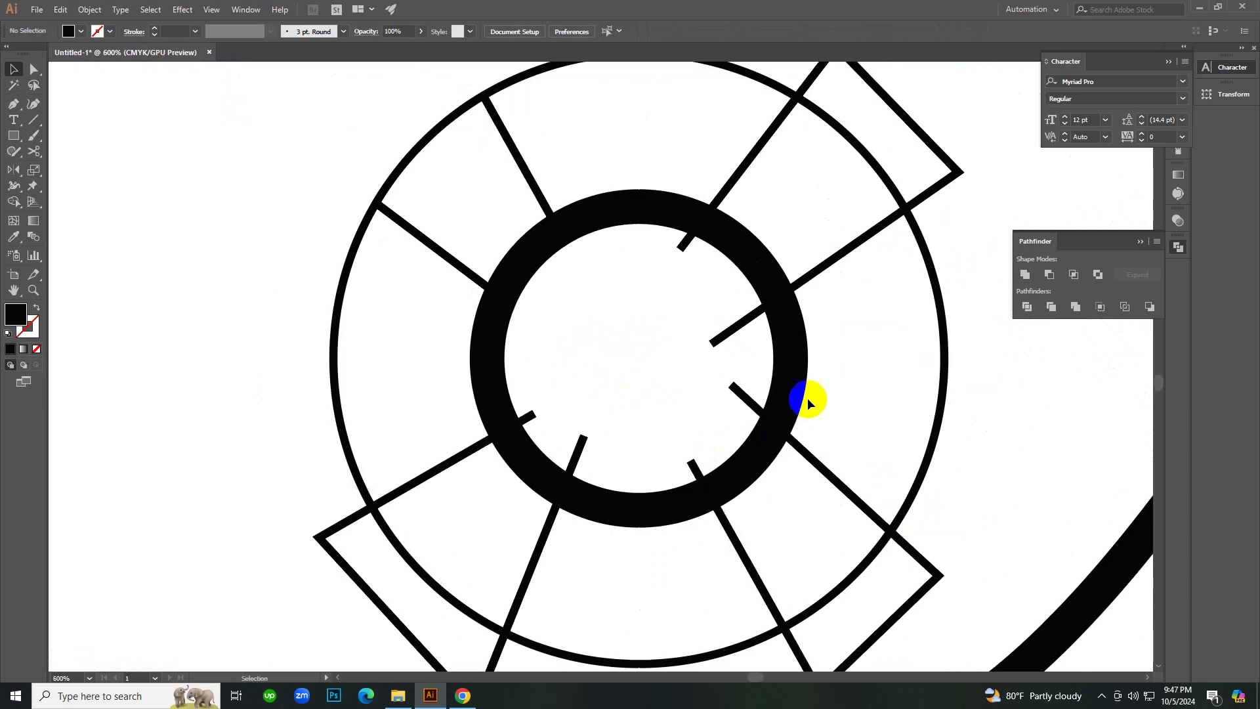
{"action": "left_click_drag", "start_coordinate": [859, 393], "coordinate": [847, 371]}
{"action": "key", "text": "a"}
Paint five overlapping practice curves with a 1 pt Paintbrush stroke in the empty area beside the artboard.
{"action": "left_click", "coordinate": [712, 392], "text": "ctrl+alt"}
{"action": "left_click", "coordinate": [713, 392], "text": "ctrl+alt"}
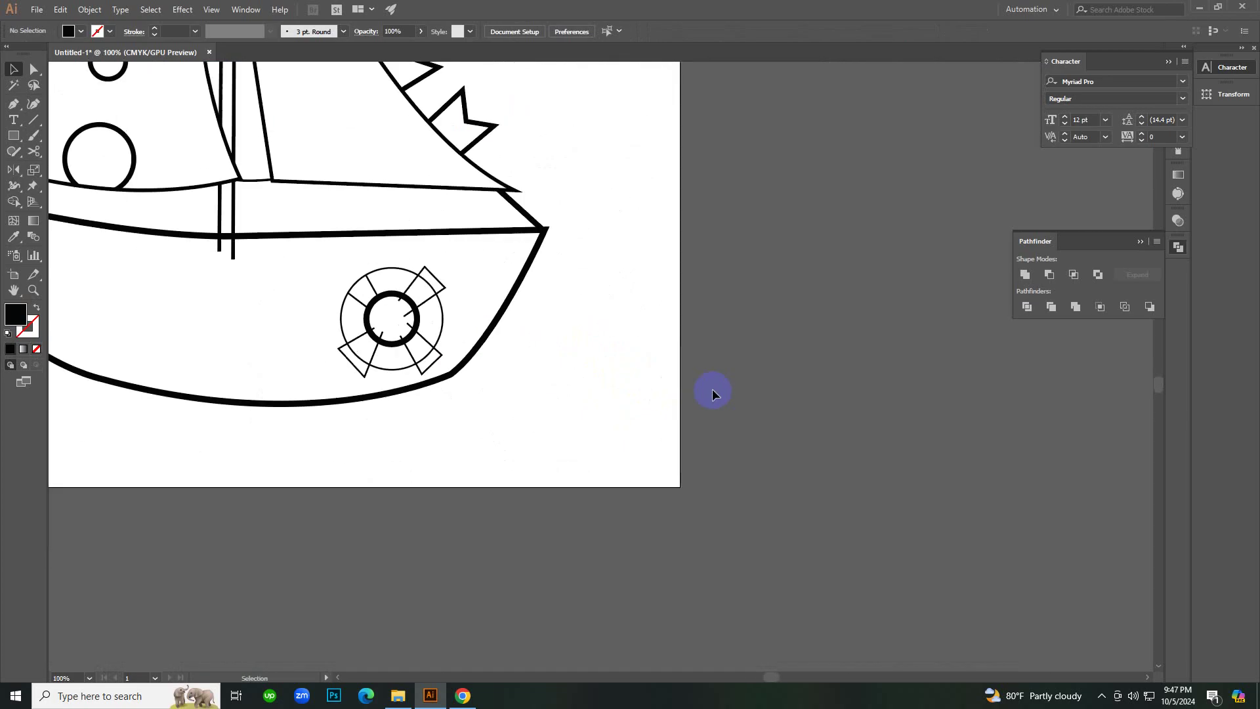
{"action": "key", "text": "ctrl+plus"}
{"action": "left_click_drag", "start_coordinate": [758, 287], "coordinate": [586, 356]}
{"action": "mouse_move", "coordinate": [647, 304]}
{"action": "left_mouse_down"}
{"action": "mouse_move", "coordinate": [737, 374]}
{"action": "mouse_move", "coordinate": [777, 339]}
{"action": "mouse_move", "coordinate": [661, 392]}
{"action": "mouse_move", "coordinate": [627, 328]}
{"action": "left_mouse_up"}
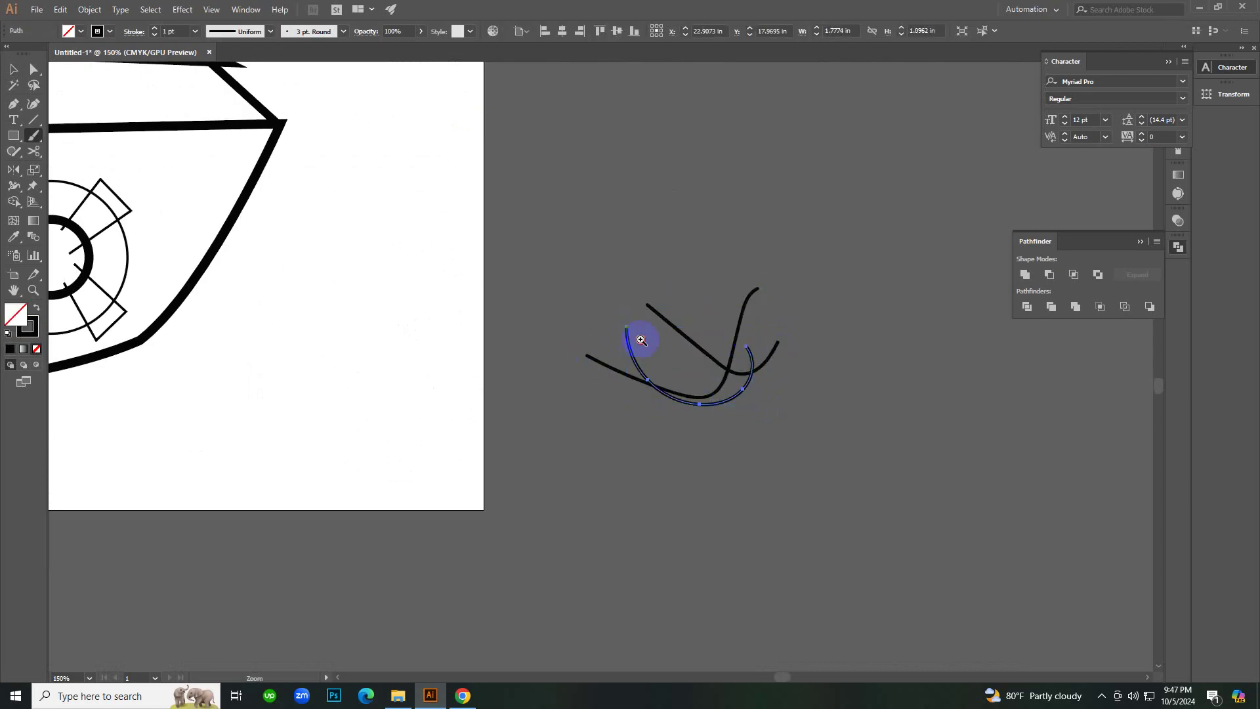
{"action": "left_click", "coordinate": [645, 348], "text": "ctrl"}
{"action": "left_click", "coordinate": [655, 360], "text": "ctrl"}
{"action": "left_click", "coordinate": [668, 371], "text": "ctrl"}
{"action": "key", "text": "ctrl+plus"}
{"action": "mouse_move", "coordinate": [393, 366]}
{"action": "left_mouse_down"}
{"action": "mouse_move", "coordinate": [542, 351]}
{"action": "mouse_move", "coordinate": [549, 327]}
{"action": "mouse_move", "coordinate": [557, 347]}
{"action": "mouse_move", "coordinate": [500, 446]}
{"action": "mouse_move", "coordinate": [368, 403]}
{"action": "left_mouse_up"}
{"action": "left_click", "coordinate": [627, 502], "text": "ctrl"}
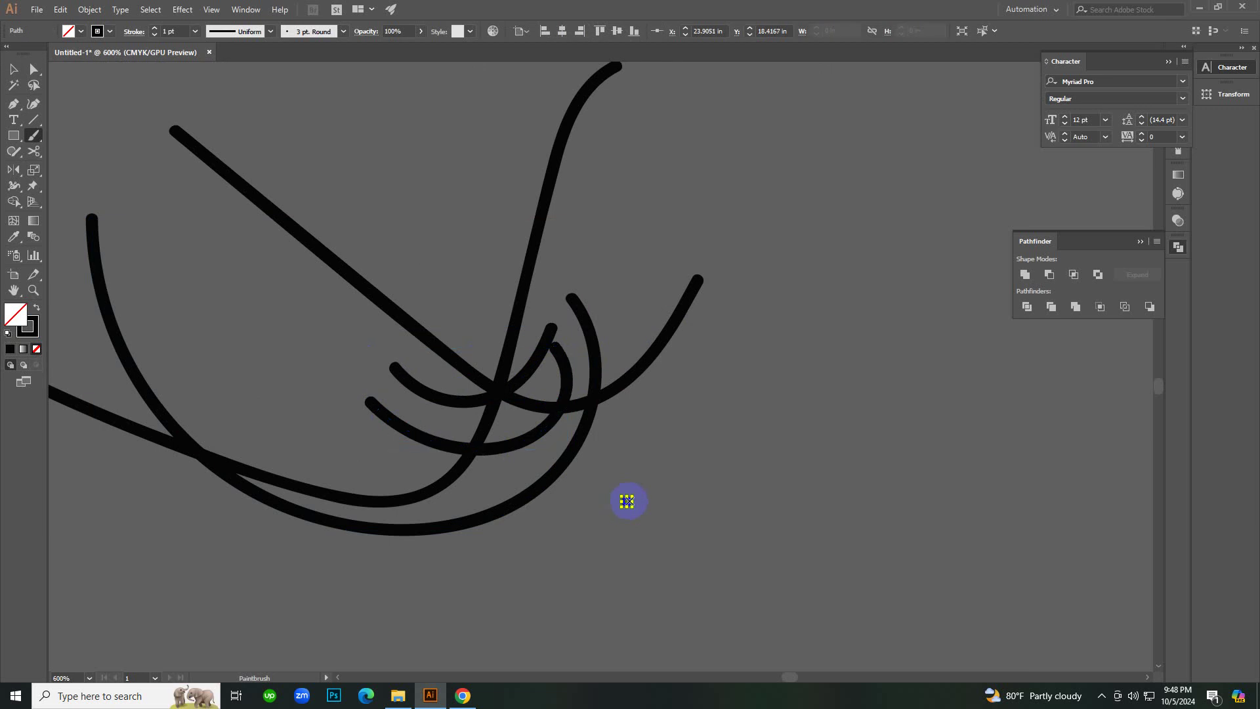
{"action": "left_click", "coordinate": [605, 482]}
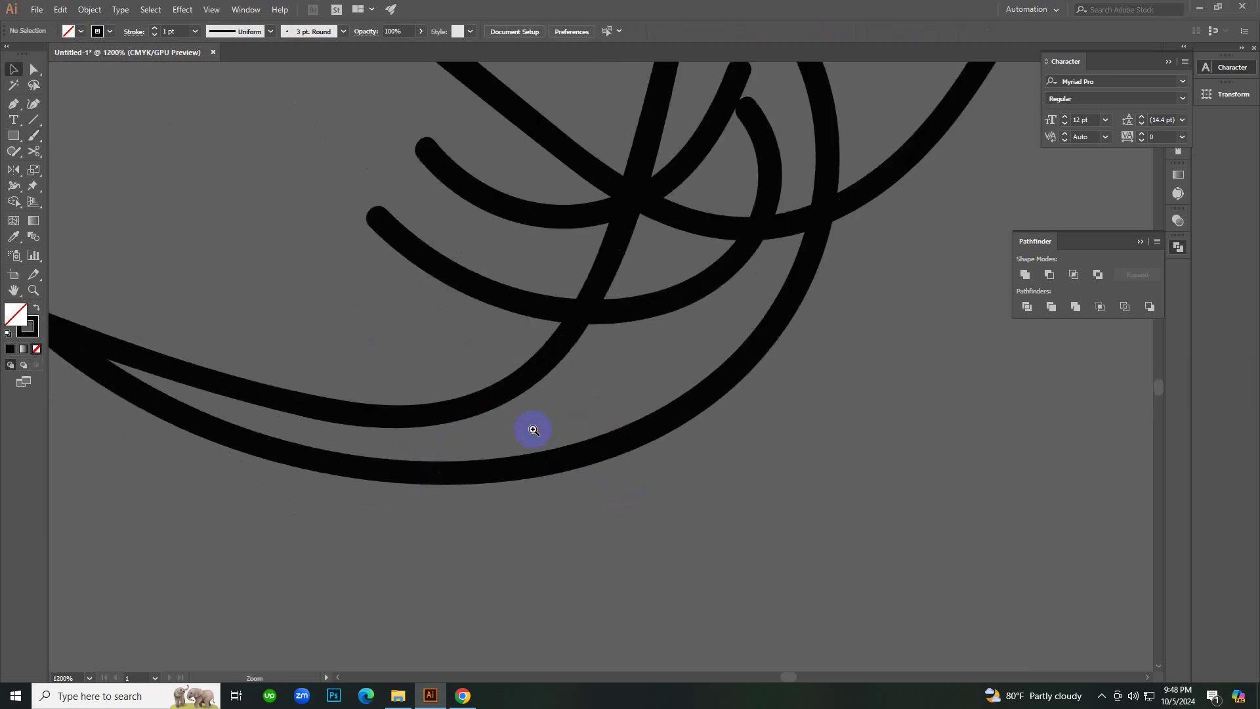
Examine where the practice curves cross one another, selecting individual strokes to inspect them.
{"action": "left_click", "coordinate": [624, 248]}
{"action": "right_click", "coordinate": [660, 250]}
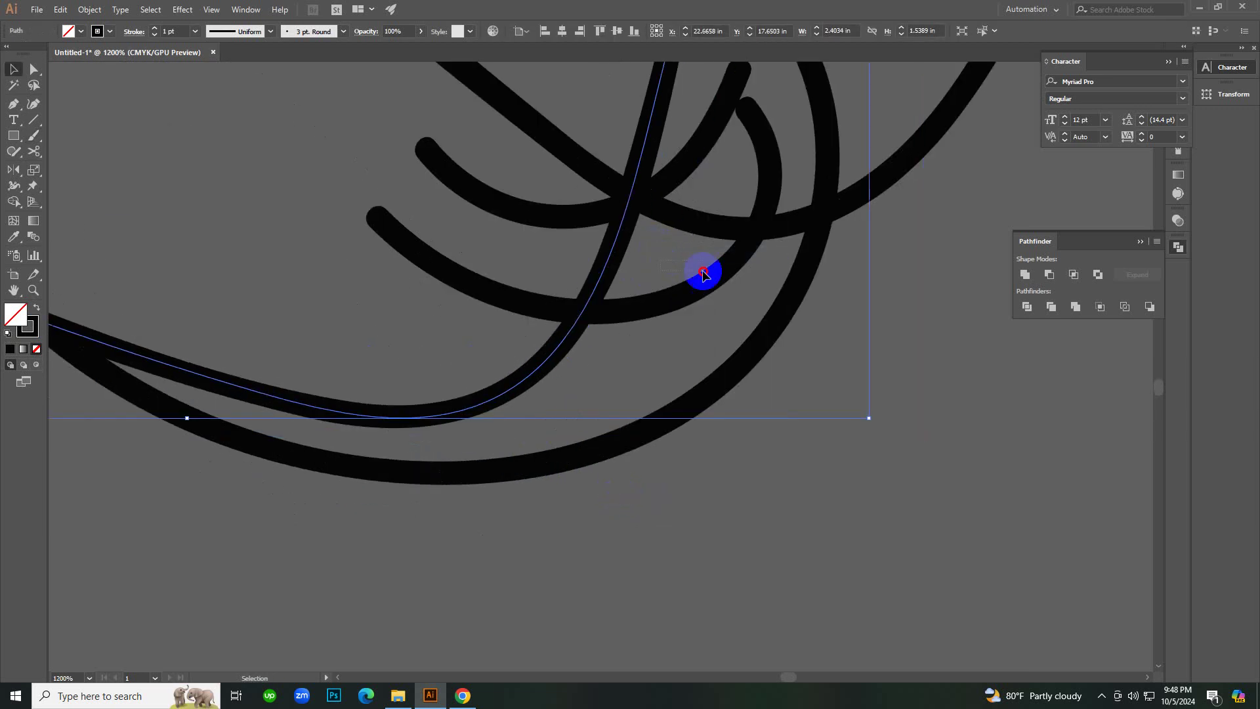
{"action": "left_click", "coordinate": [797, 293]}
{"action": "left_click", "coordinate": [871, 396]}
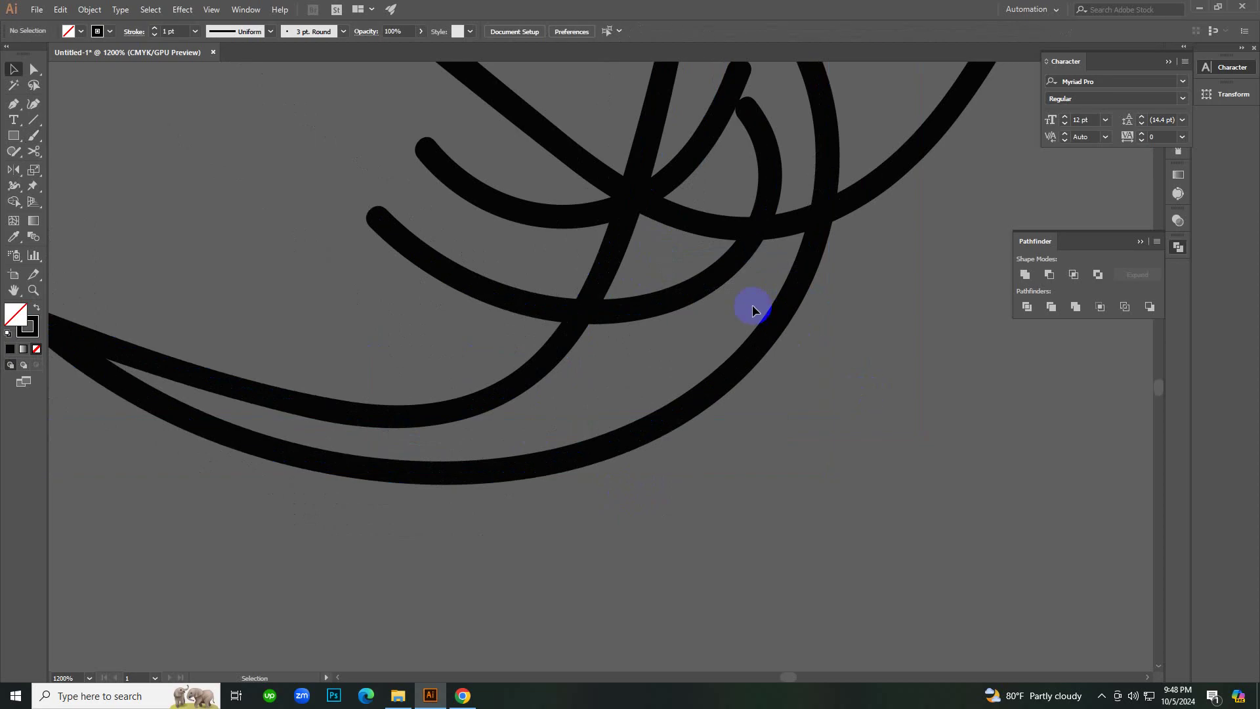
{"action": "left_click", "coordinate": [698, 278]}
{"action": "left_click", "coordinate": [651, 252]}
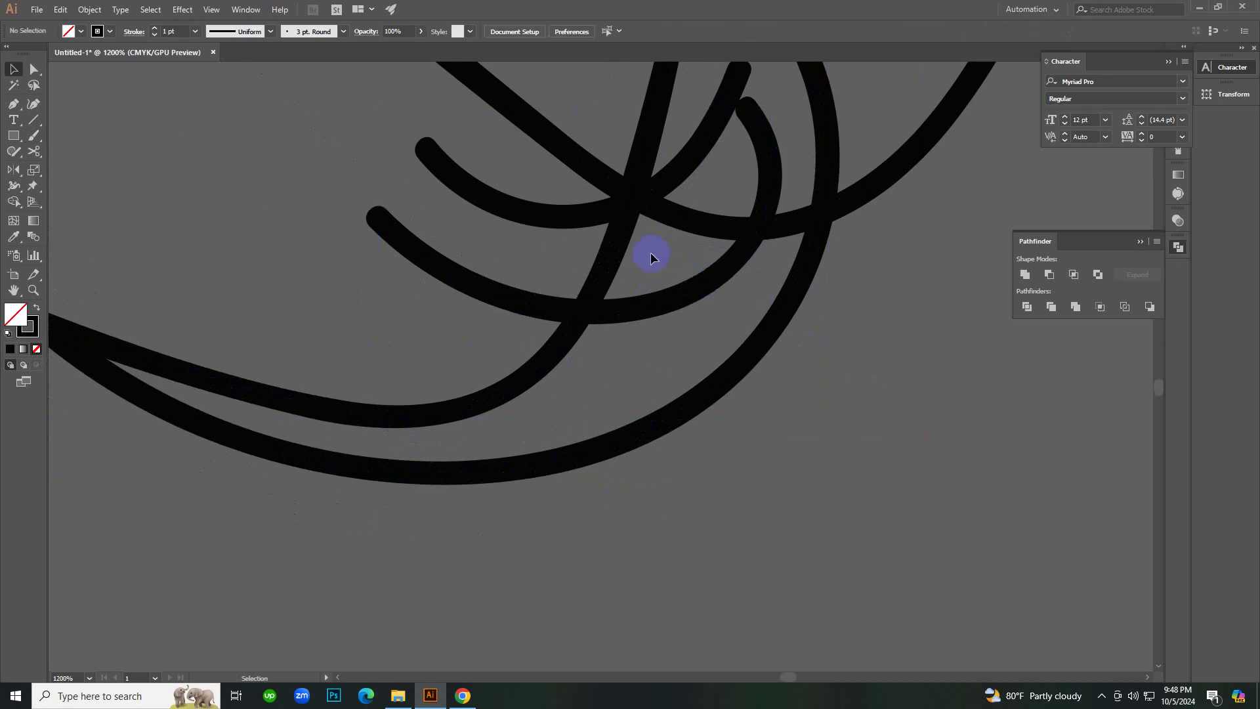
{"action": "left_click", "coordinate": [773, 191]}
{"action": "left_click", "coordinate": [914, 368]}
Delete all the painted practice curves beside the artboard.
{"action": "left_click", "coordinate": [605, 281], "text": "ctrl+alt"}
{"action": "left_click", "coordinate": [605, 281], "text": "ctrl+alt"}
{"action": "left_click", "coordinate": [562, 309], "text": "ctrl+alt"}
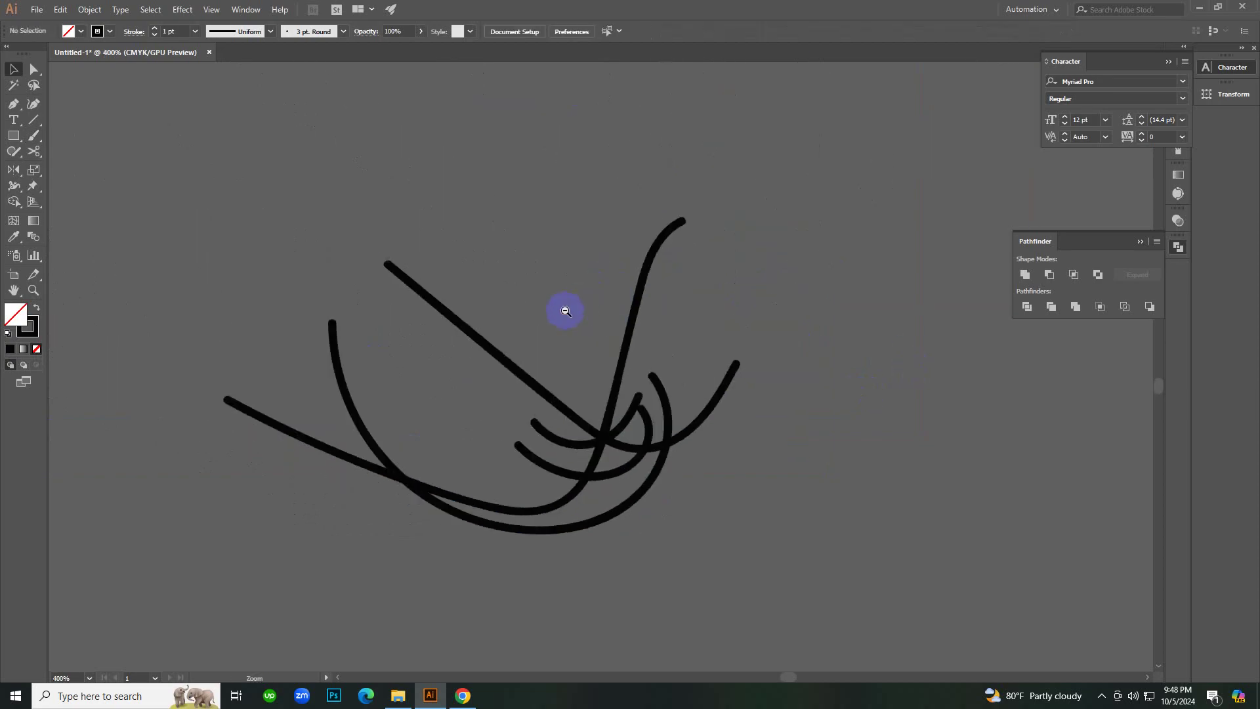
{"action": "left_click", "coordinate": [476, 287], "text": "ctrl+alt"}
{"action": "key", "text": "ctrl+a"}
{"action": "key", "text": "Delete"}
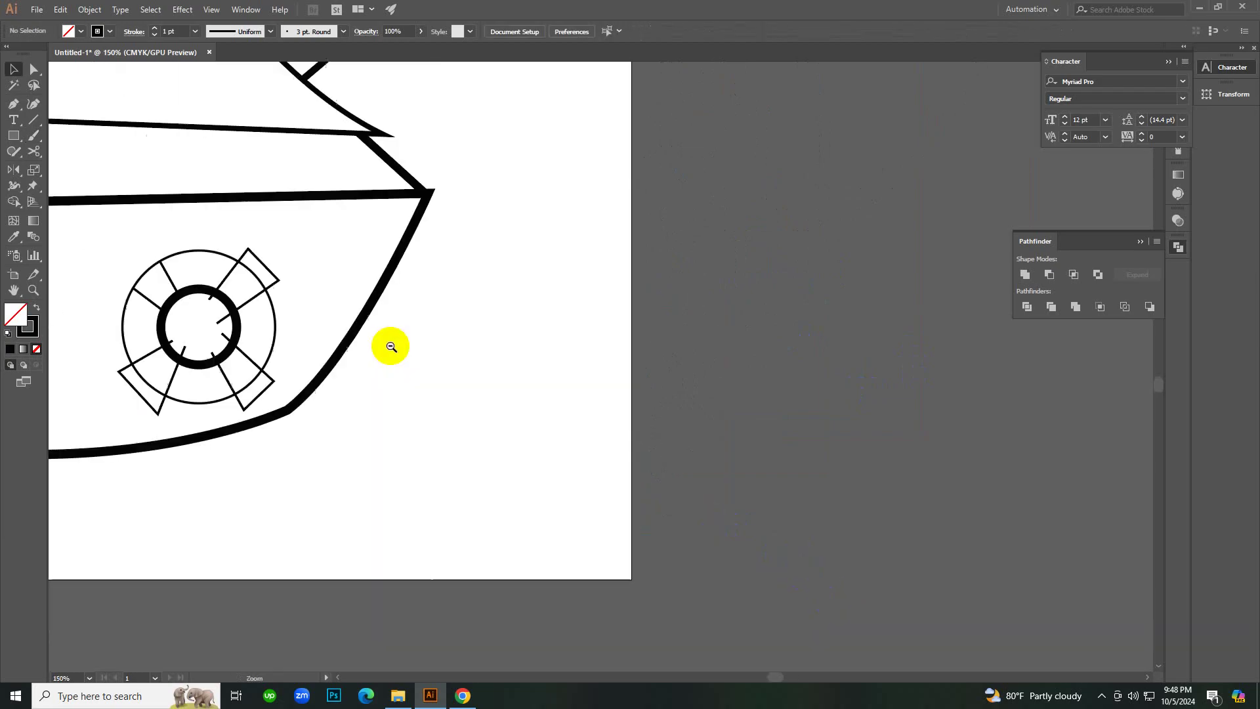
Delete the life ring band's pointed end outside the outer circle at its lower left, along with the unfilled path it enclosed.
{"action": "left_click", "coordinate": [391, 343], "text": "ctrl"}
{"action": "left_click", "coordinate": [636, 417], "text": "ctrl"}
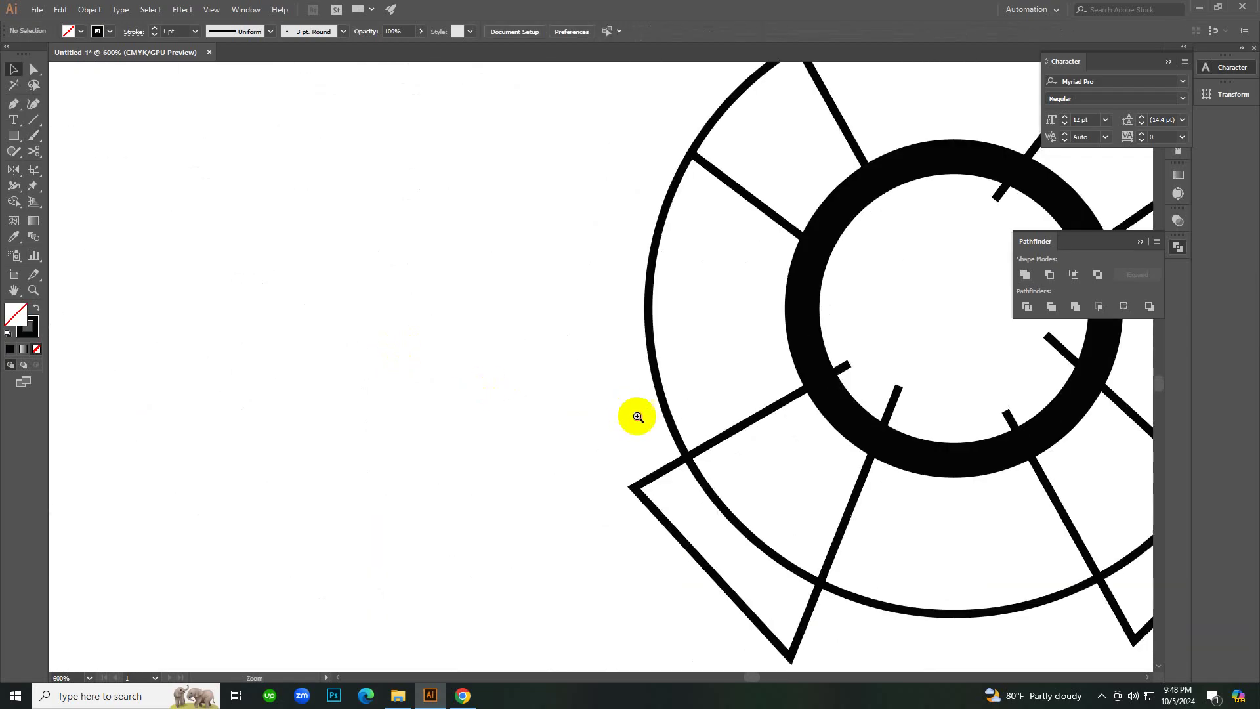
{"action": "left_click", "coordinate": [793, 380], "text": "ctrl"}
{"action": "left_click", "coordinate": [405, 465], "text": "ctrl+alt"}
{"action": "left_click", "coordinate": [405, 462], "text": "ctrl+alt"}
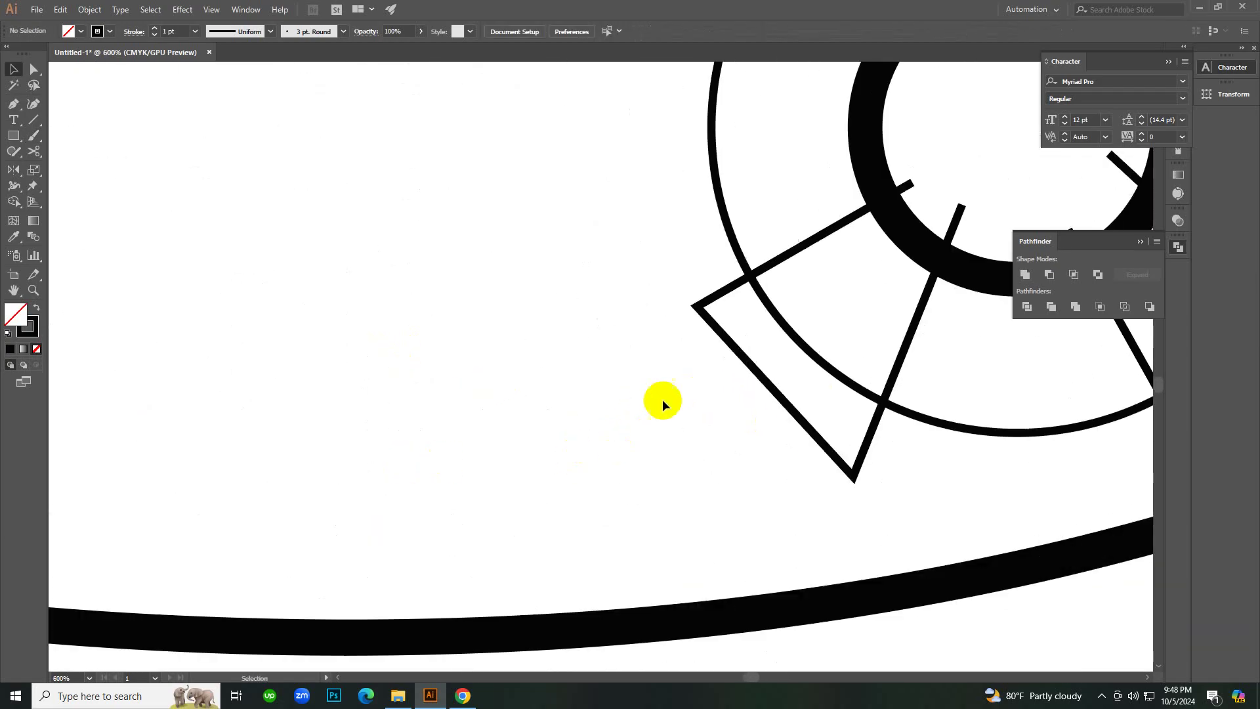
{"action": "left_click", "coordinate": [737, 359]}
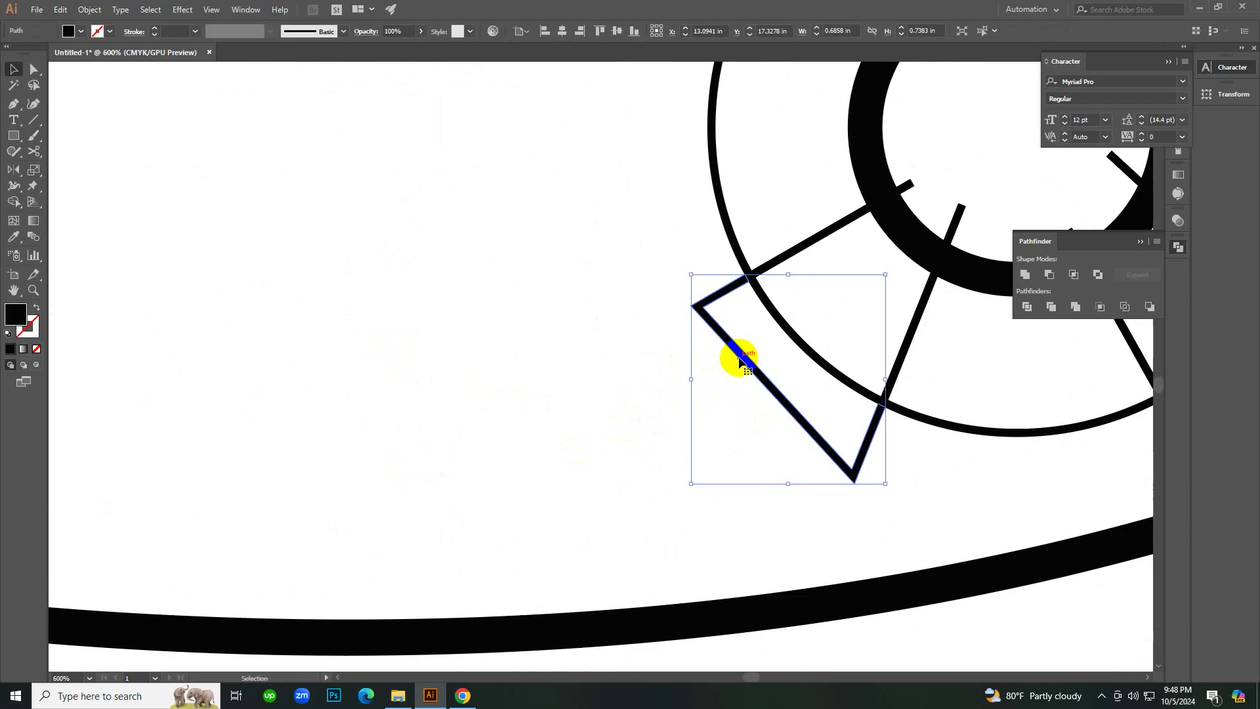
{"action": "key", "text": "Delete"}
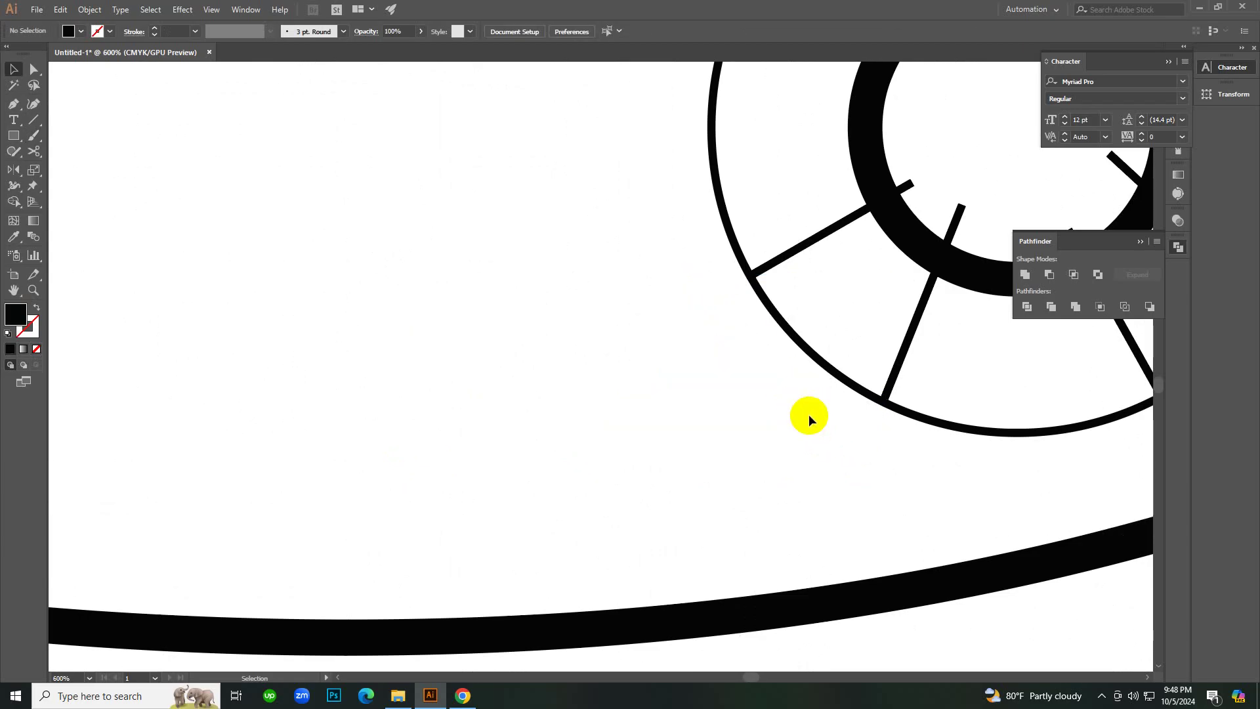
{"action": "key", "text": "ctrl+z"}
{"action": "left_click", "coordinate": [791, 448]}
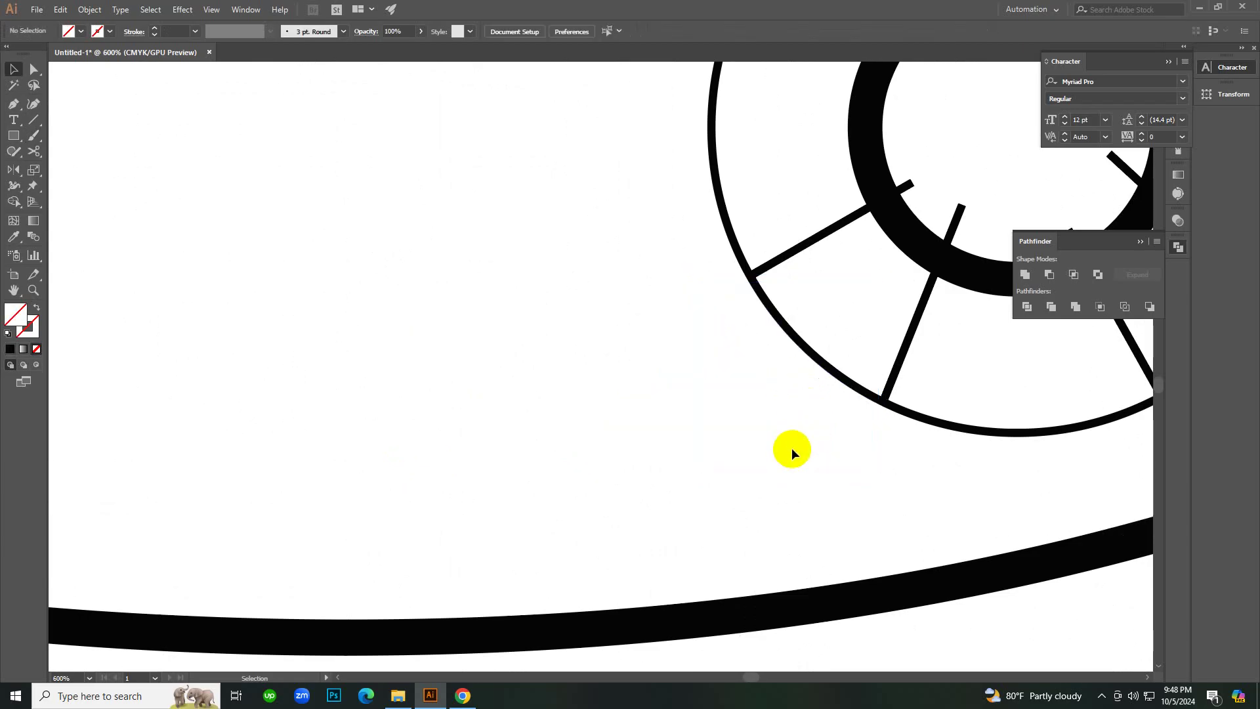
Delete the two line stubs protruding inside the life ring's inner circle at its lower left.
{"action": "left_click_drag", "start_coordinate": [672, 441], "coordinate": [388, 504]}
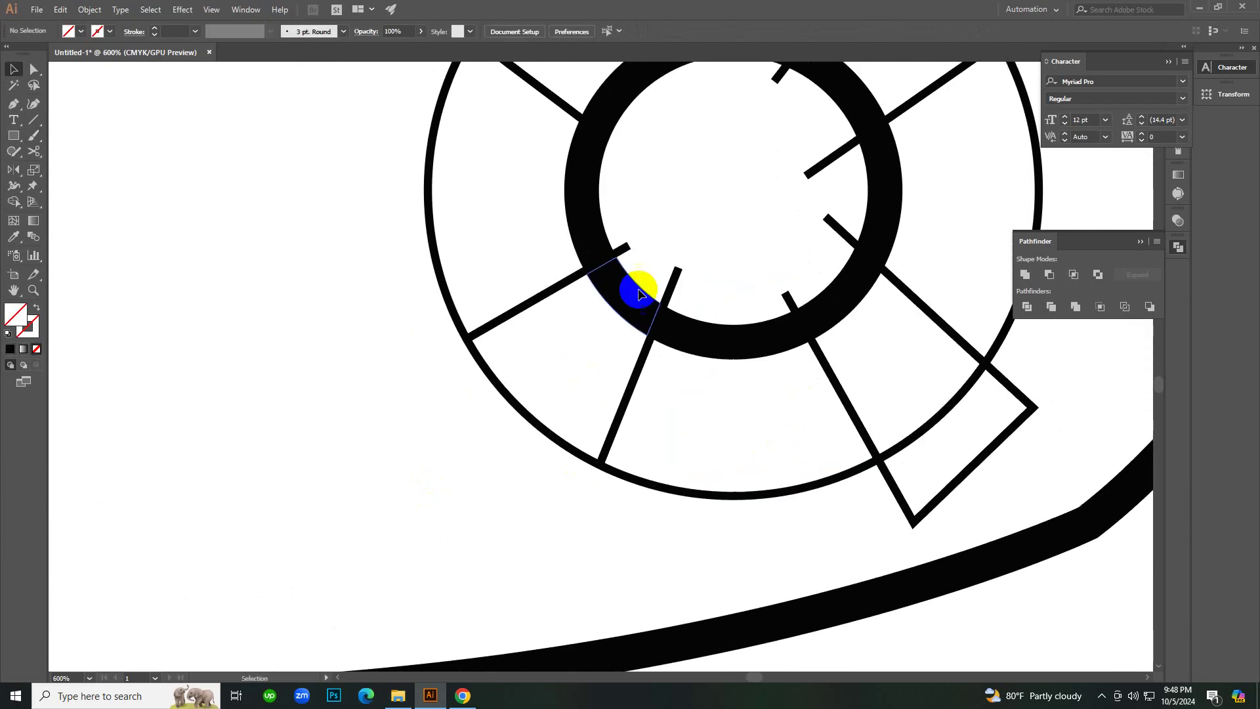
{"action": "left_click", "coordinate": [672, 281]}
{"action": "key", "text": "Delete"}
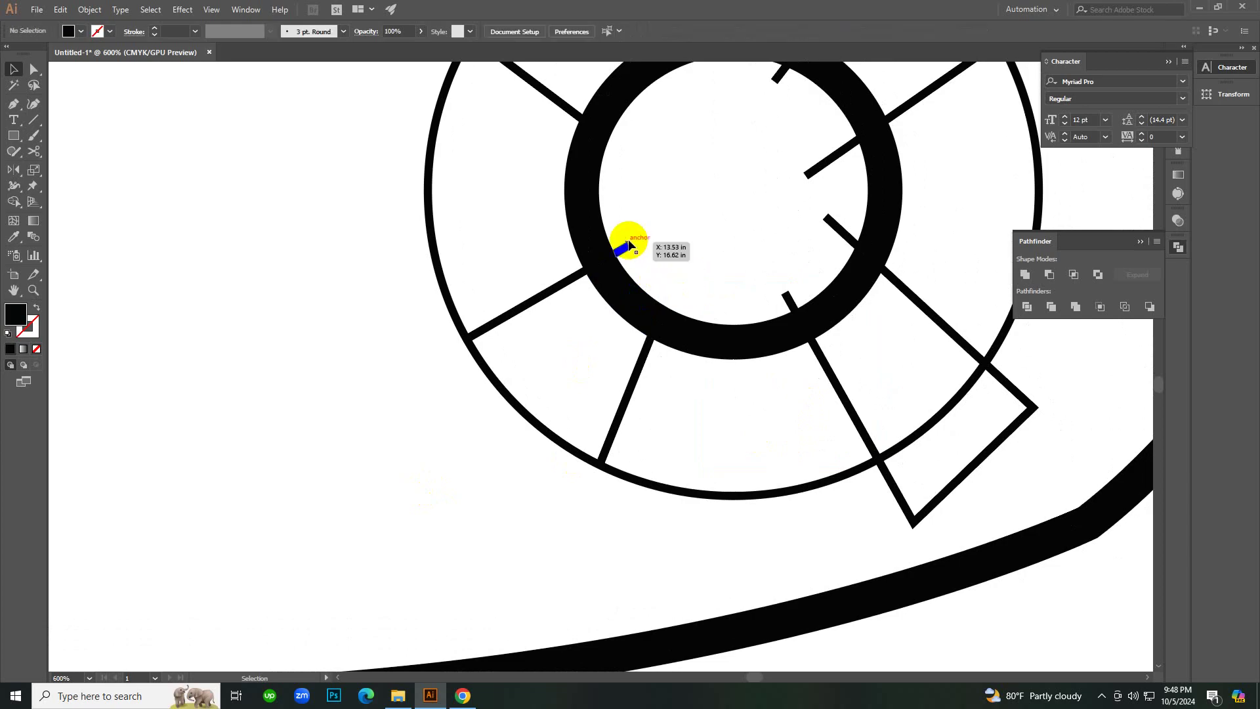
{"action": "left_click", "coordinate": [627, 245]}
{"action": "left_click", "coordinate": [711, 250]}
Delete the four remaining line stubs protruding inside the right half of the life ring's inner circle.
{"action": "scroll", "coordinate": [712, 250], "scroll_direction": "up", "scroll_amount": 1}
{"action": "left_click", "coordinate": [781, 125]}
{"action": "key", "text": "Delete"}
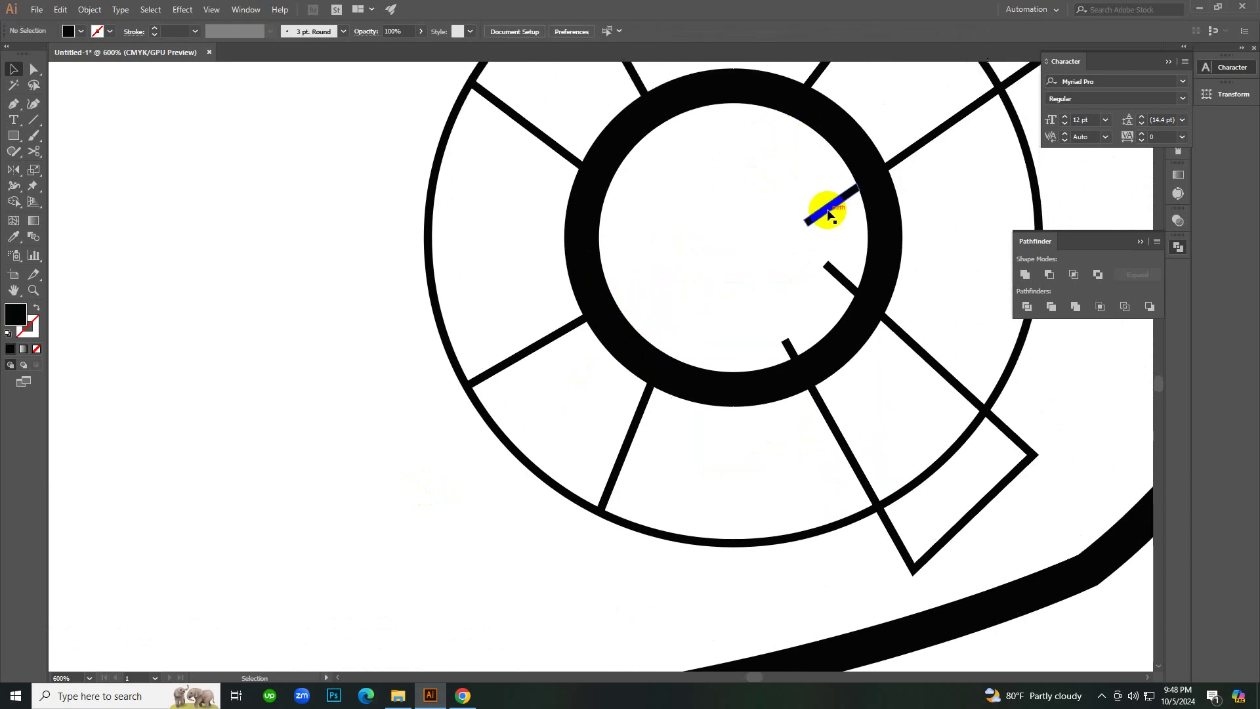
{"action": "left_click", "coordinate": [824, 211]}
{"action": "key", "text": "Delete"}
{"action": "left_click", "coordinate": [835, 274]}
{"action": "key", "text": "Delete"}
{"action": "left_click", "coordinate": [787, 342]}
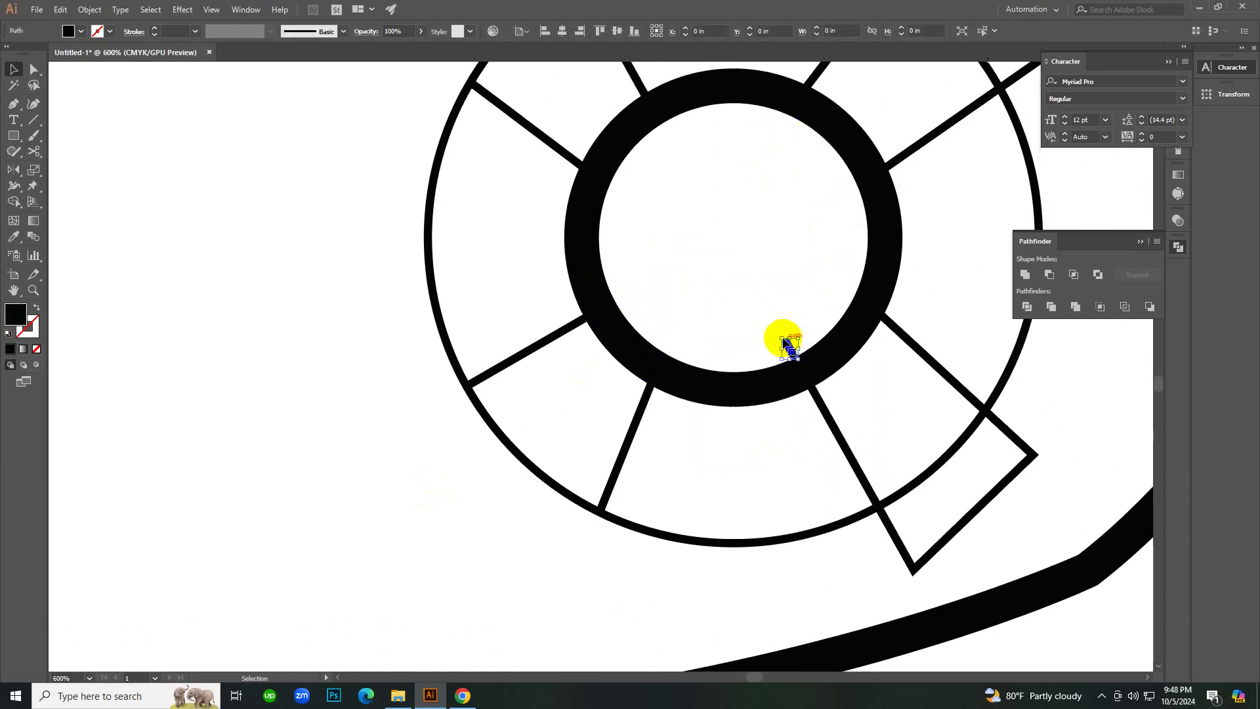
{"action": "scroll", "coordinate": [759, 300], "scroll_direction": "up", "scroll_amount": 2}
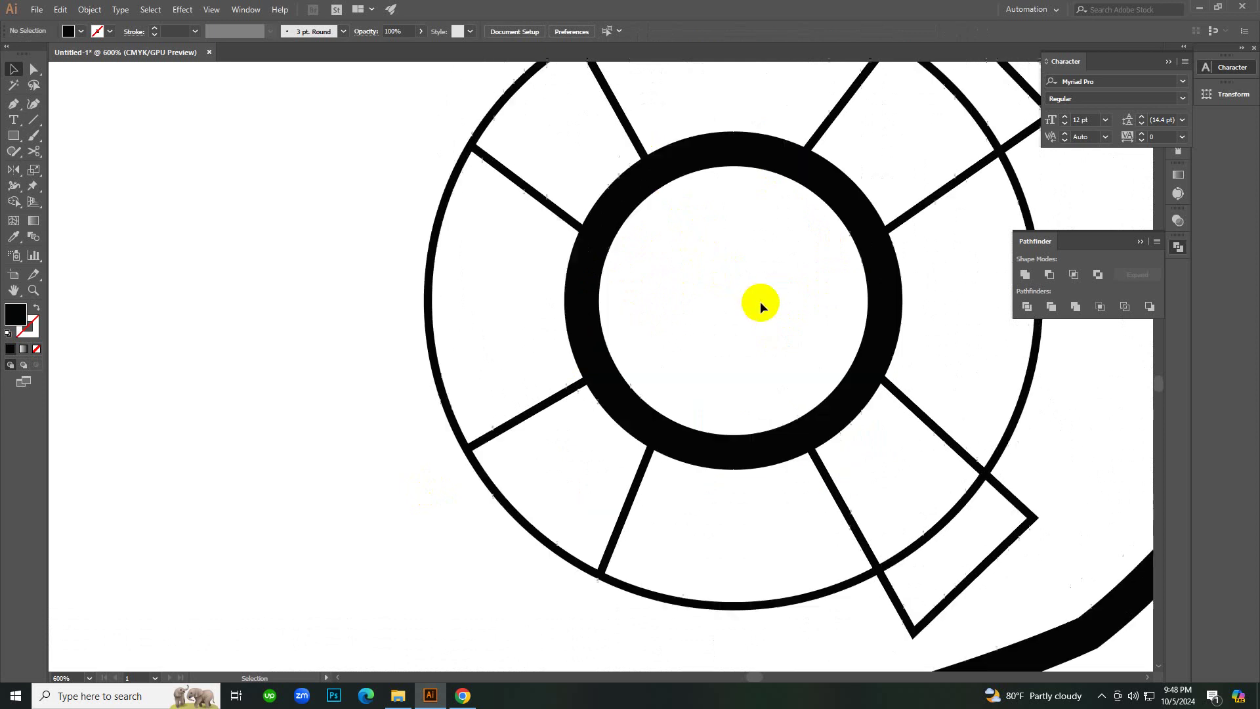
{"action": "left_click", "coordinate": [1005, 547]}
{"action": "key", "text": "Delete"}
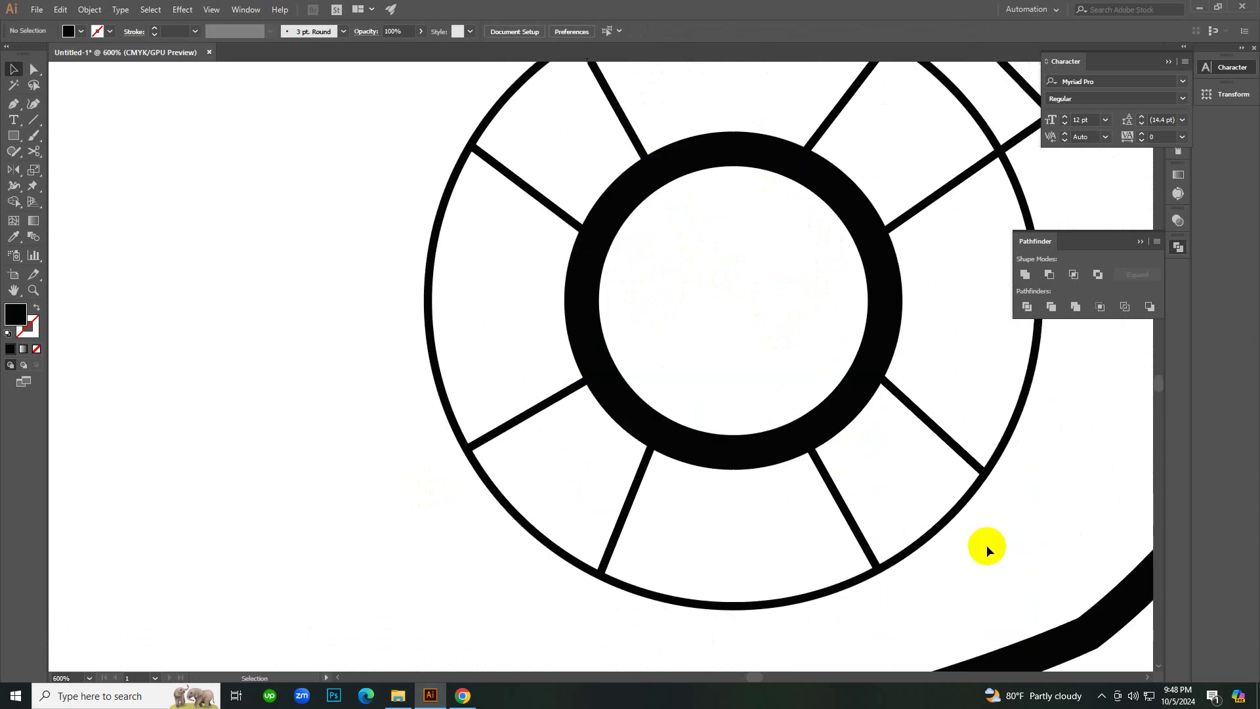
{"action": "key", "text": "ctrl+z"}
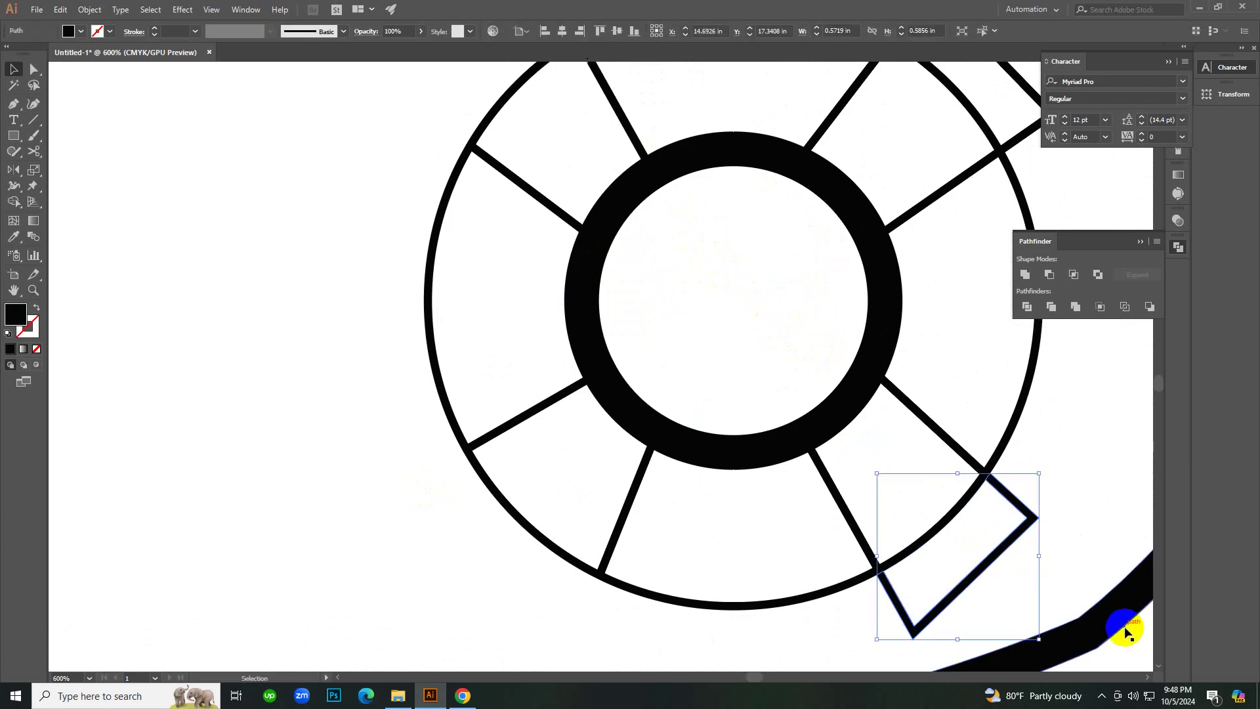
Delete the life ring band's pointed end outside the outer circle at its lower right, along with the unfilled path it enclosed.
{"action": "left_click", "coordinate": [1145, 643]}
{"action": "left_click", "coordinate": [645, 470], "text": "ctrl+alt"}
{"action": "left_click", "coordinate": [529, 396], "text": "ctrl+alt"}
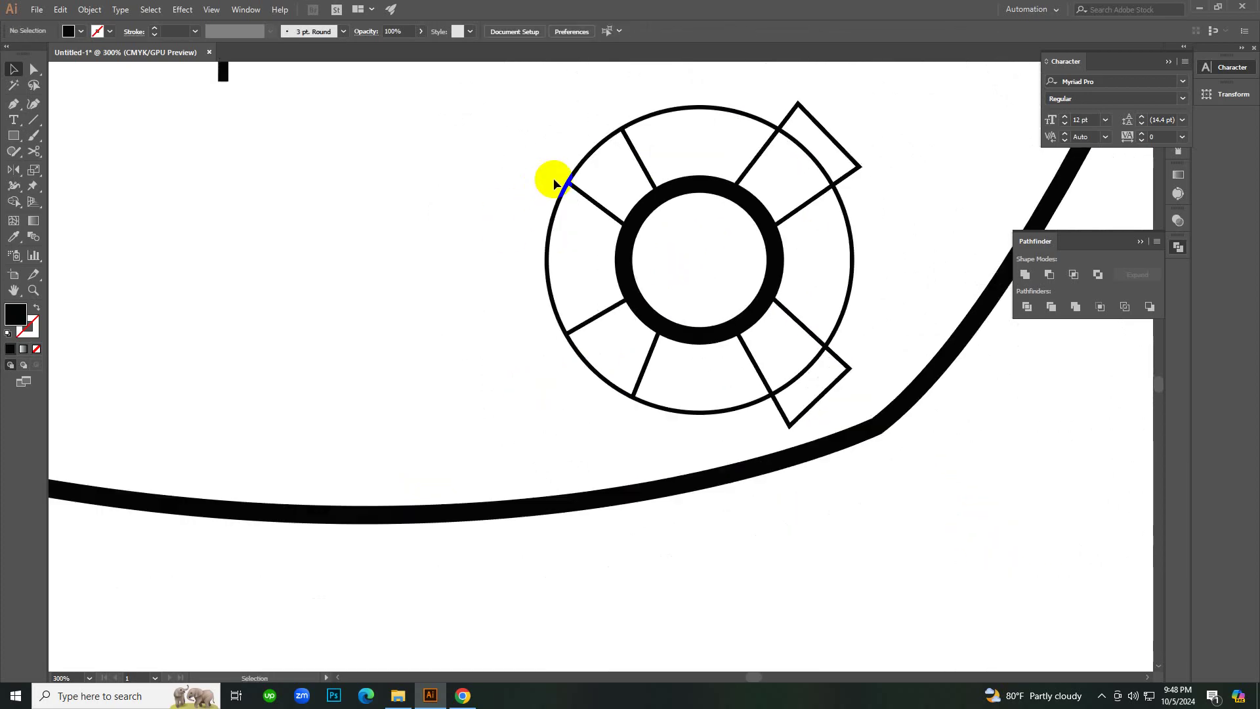
{"action": "left_click", "coordinate": [823, 393]}
{"action": "key", "text": "Delete"}
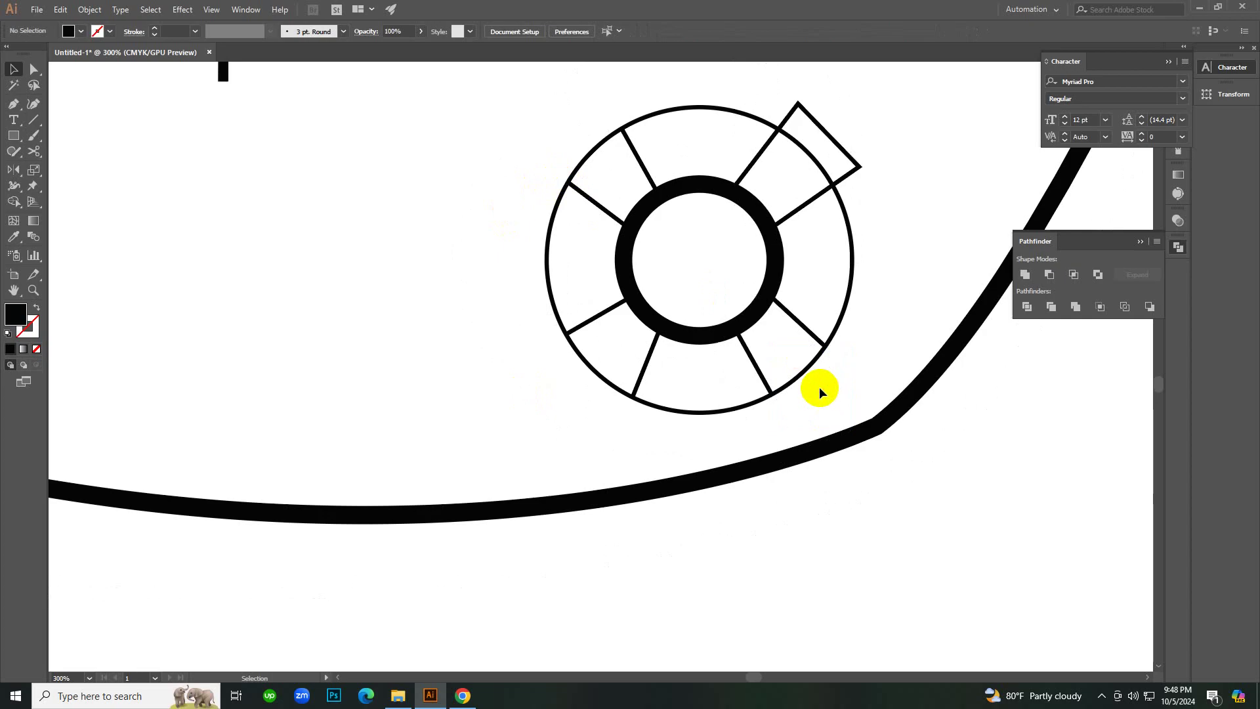
{"action": "left_click", "coordinate": [823, 393]}
{"action": "key", "text": "Delete"}
Delete the life ring band's pointed end outside the outer circle at its upper right, along with the unfilled path it enclosed.
{"action": "scroll", "coordinate": [822, 393], "scroll_direction": "up", "scroll_amount": 2}
{"action": "scroll", "coordinate": [822, 391], "scroll_direction": "up", "scroll_amount": 2}
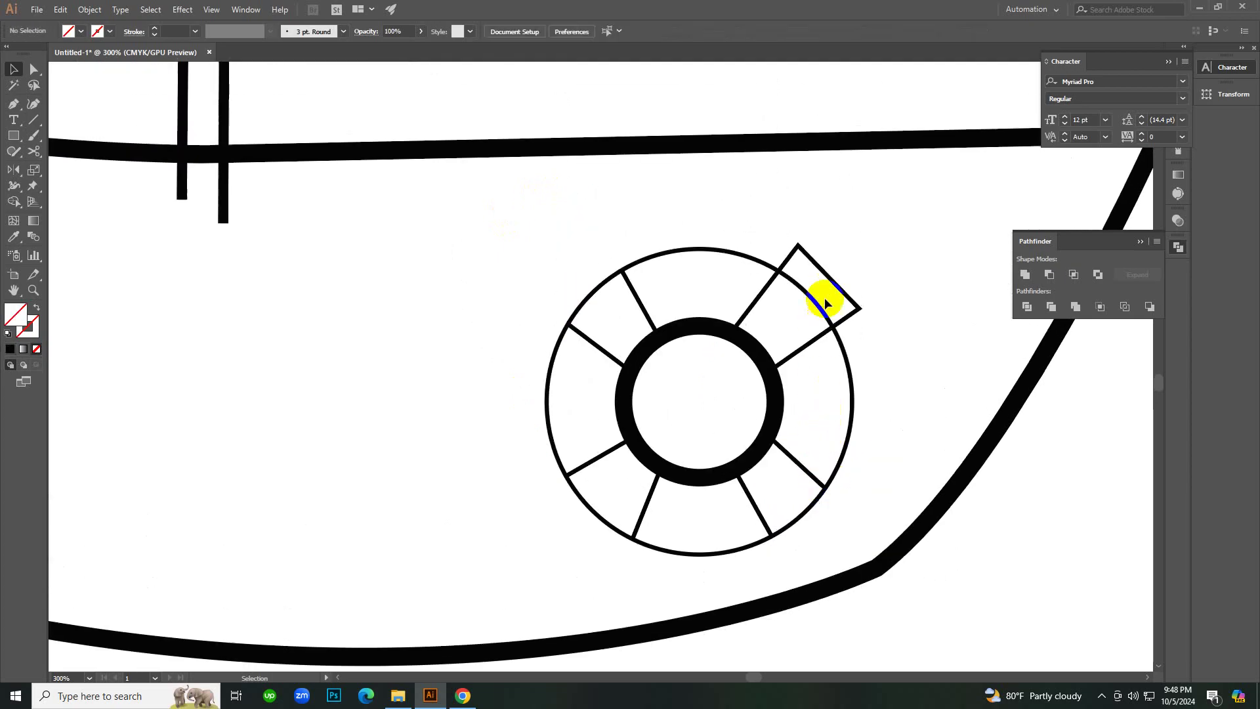
{"action": "left_click", "coordinate": [827, 288]}
{"action": "key", "text": "Delete"}
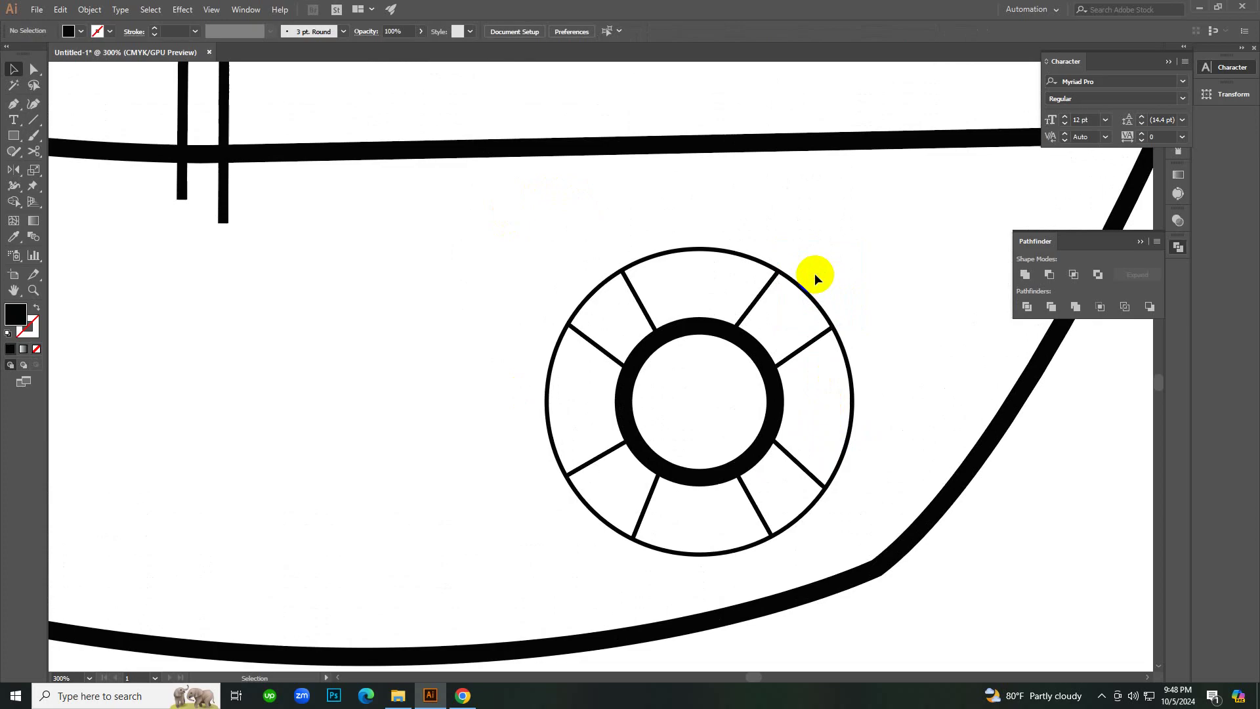
{"action": "left_click", "coordinate": [816, 271]}
{"action": "key", "text": "Delete"}
Delete the two mast line stubs protruding below the hull's upper edge.
{"action": "left_click", "coordinate": [490, 337], "text": "ctrl+alt"}
{"action": "left_click", "coordinate": [490, 337], "text": "ctrl+alt"}
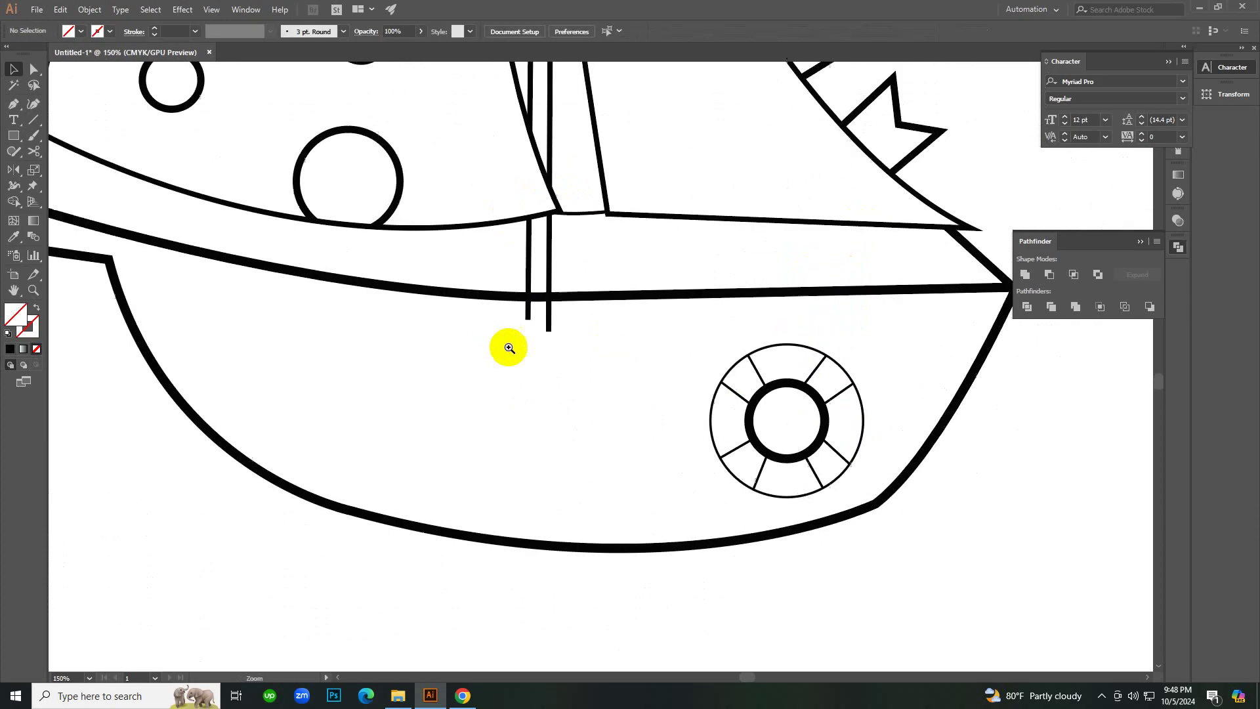
{"action": "left_click", "coordinate": [522, 347], "text": "ctrl"}
{"action": "left_click_drag", "start_coordinate": [551, 318], "coordinate": [727, 363]}
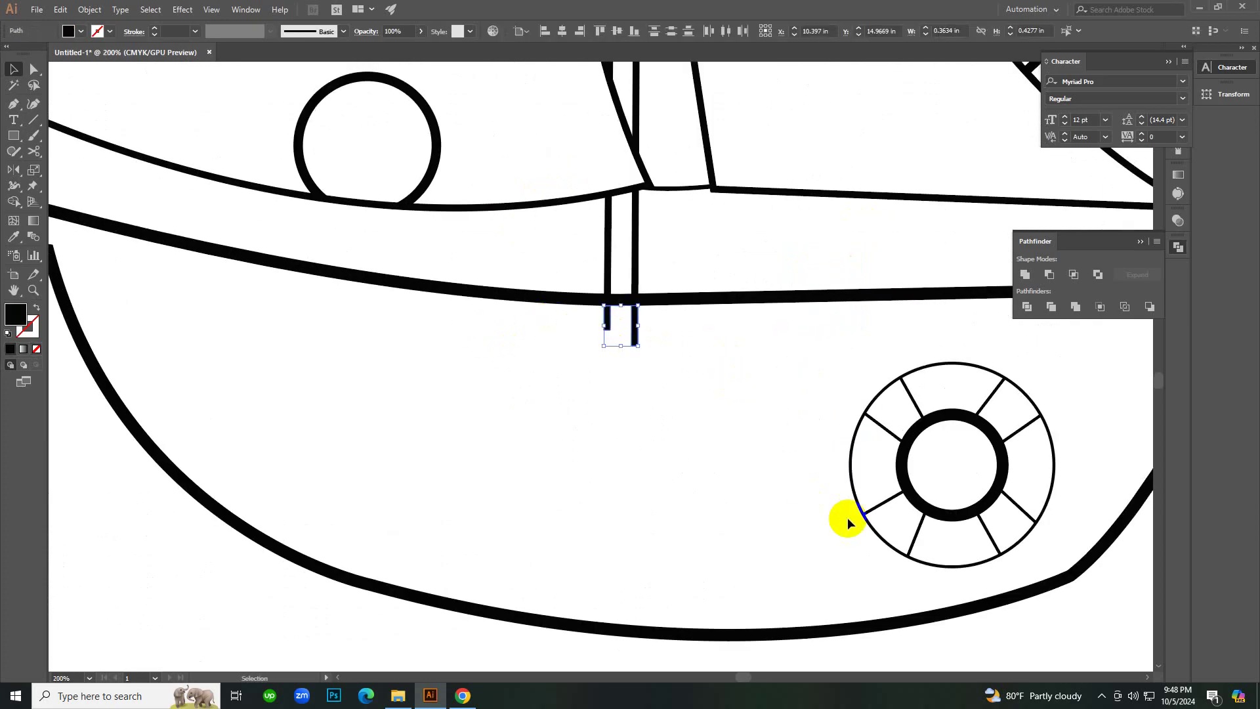
{"action": "key", "text": "Delete"}
{"action": "left_click", "coordinate": [628, 394]}
Move the coloured sailboat reference image farther away from the artboard, keeping it beside the line art.
{"action": "left_click", "coordinate": [569, 374], "text": "ctrl+alt"}
{"action": "left_click", "coordinate": [569, 374], "text": "ctrl+alt"}
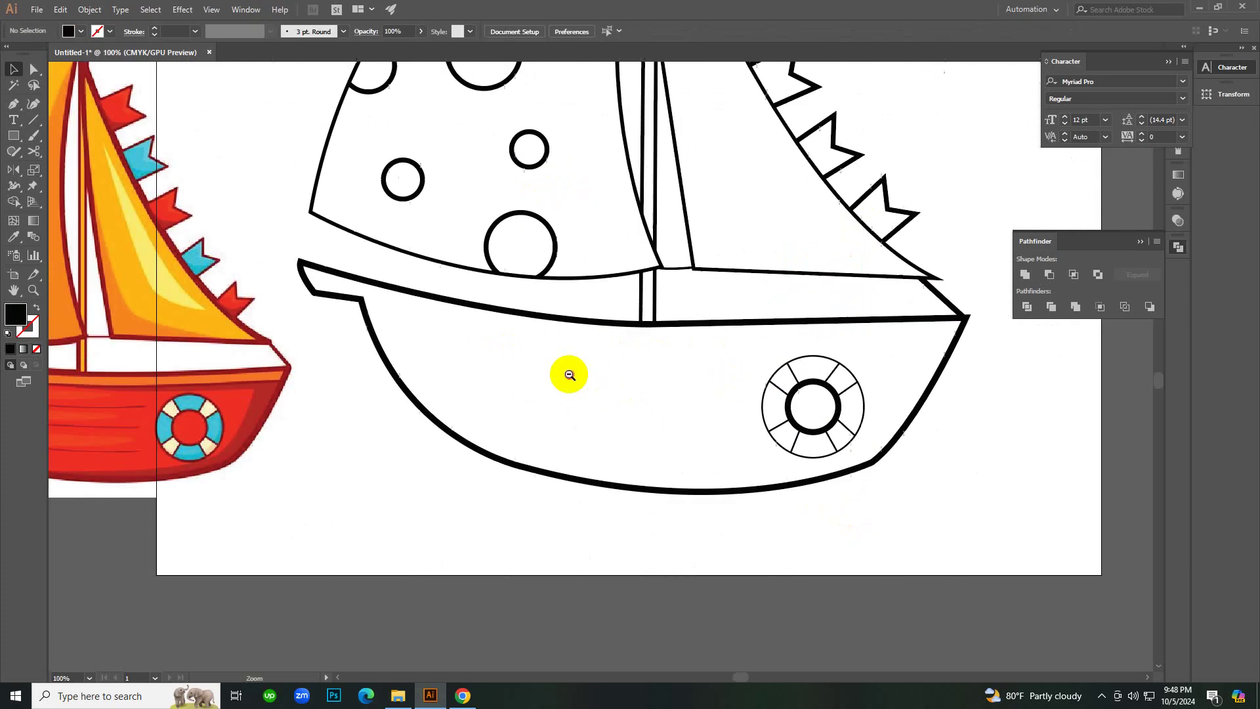
{"action": "left_click", "coordinate": [569, 374], "text": "ctrl+alt"}
{"action": "left_click", "coordinate": [569, 374], "text": "ctrl+alt"}
{"action": "left_click", "coordinate": [625, 388], "text": "ctrl"}
{"action": "left_click_drag", "start_coordinate": [310, 369], "coordinate": [165, 343]}
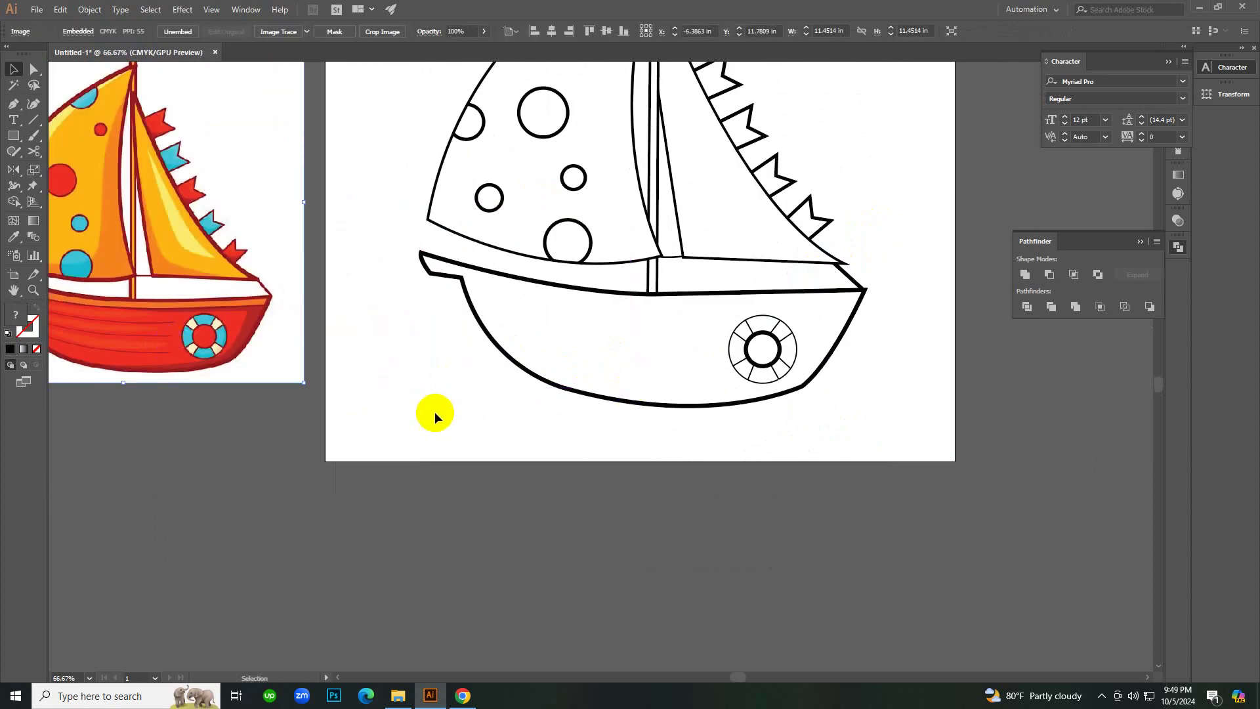
{"action": "scroll", "coordinate": [607, 344], "scroll_direction": "up", "scroll_amount": 1}
{"action": "scroll", "coordinate": [624, 320], "scroll_direction": "down", "scroll_amount": 2}
{"action": "scroll", "coordinate": [623, 319], "scroll_direction": "up", "scroll_amount": 1}
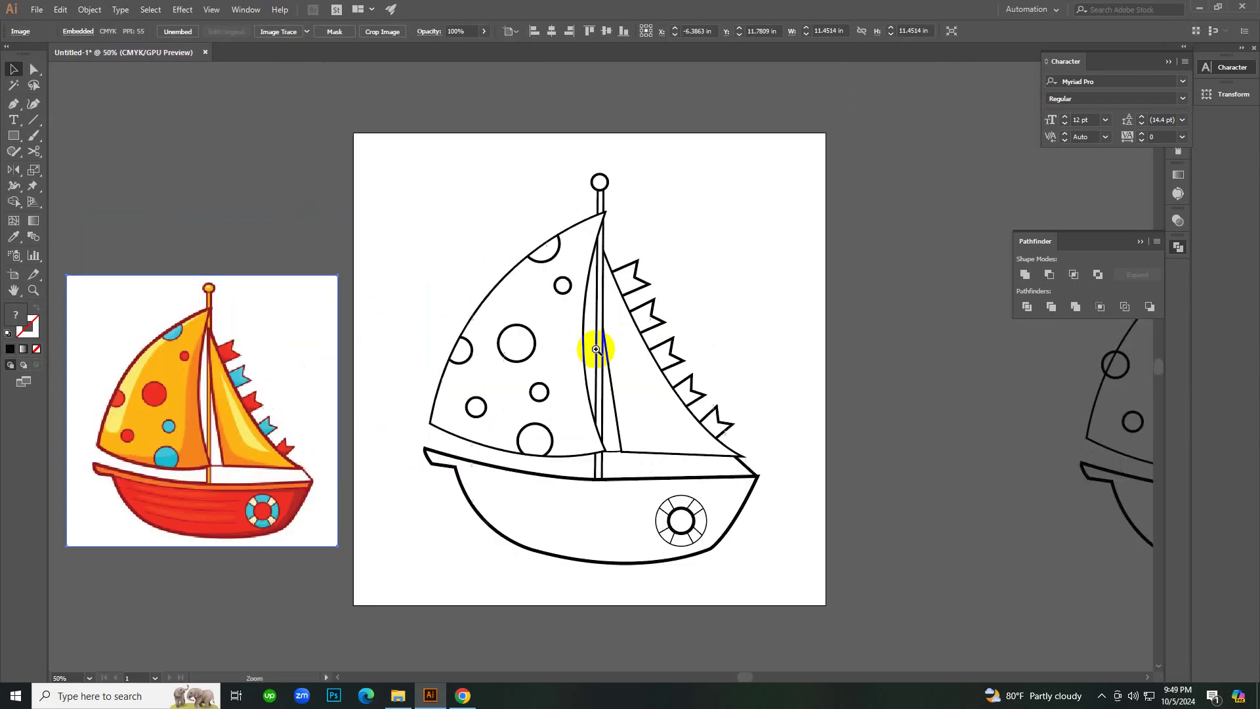
{"action": "left_click_drag", "start_coordinate": [187, 393], "coordinate": [146, 370]}
{"action": "left_click", "coordinate": [420, 310]}
{"action": "key", "text": "m"}
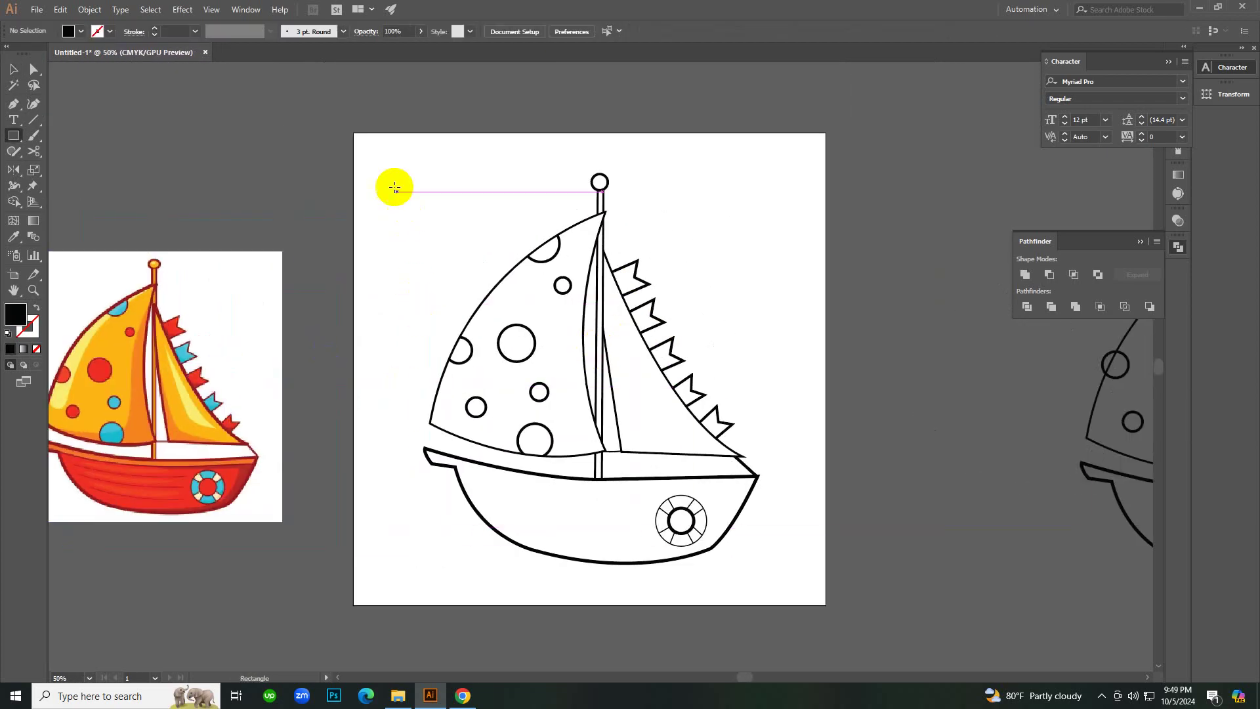
{"action": "left_click_drag", "start_coordinate": [388, 158], "coordinate": [800, 584]}
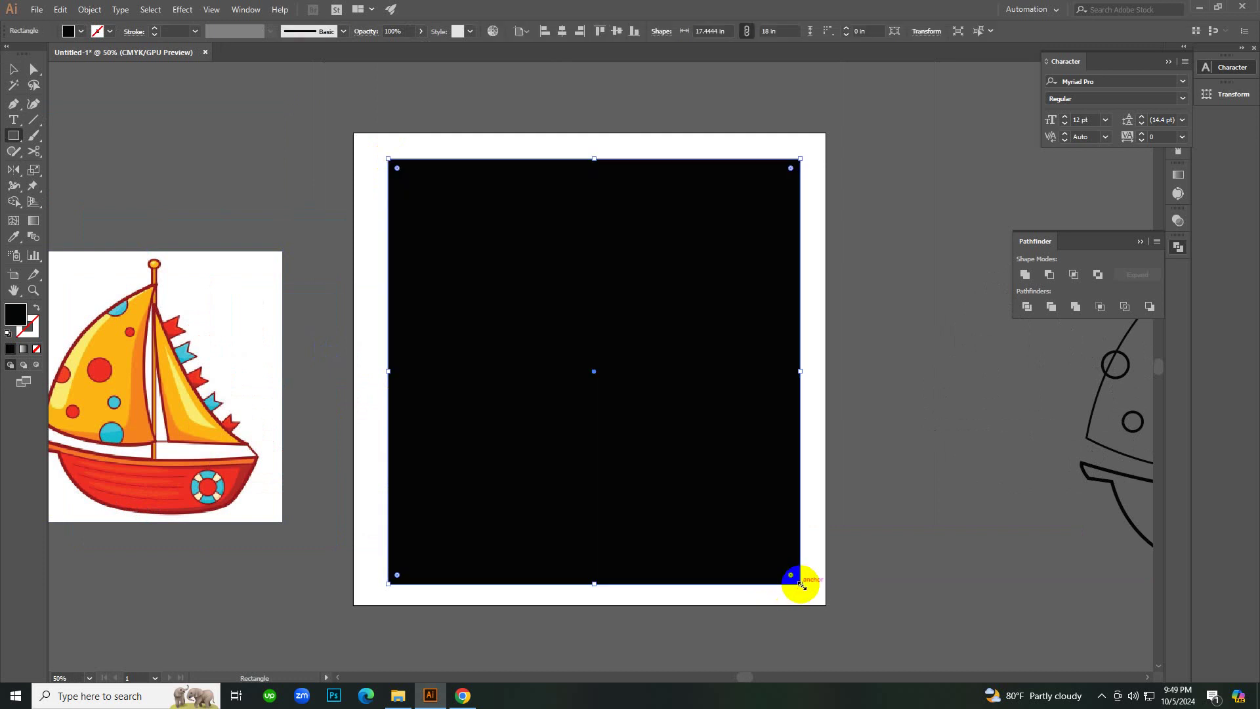
{"action": "key", "text": "v"}
{"action": "key", "text": "Delete"}
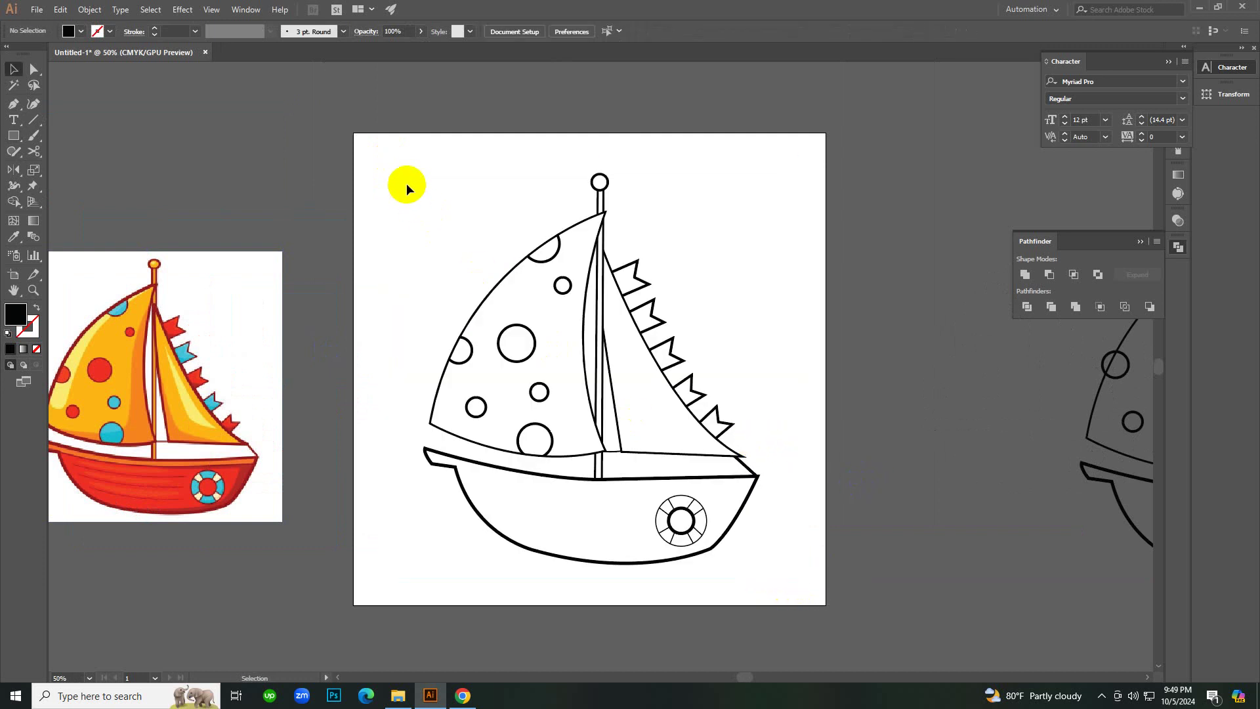
{"action": "left_click_drag", "start_coordinate": [456, 254], "coordinate": [794, 581]}
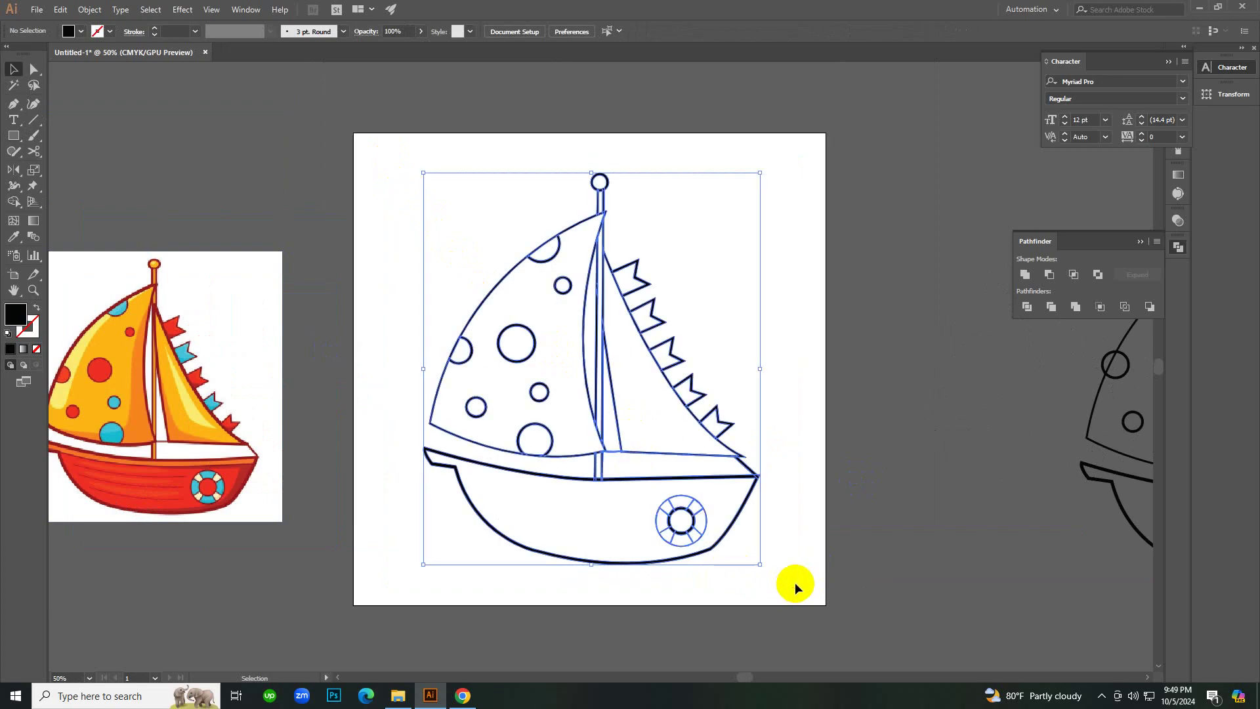
{"action": "key", "text": "ctrl+b"}
{"action": "right_click", "coordinate": [840, 396]}
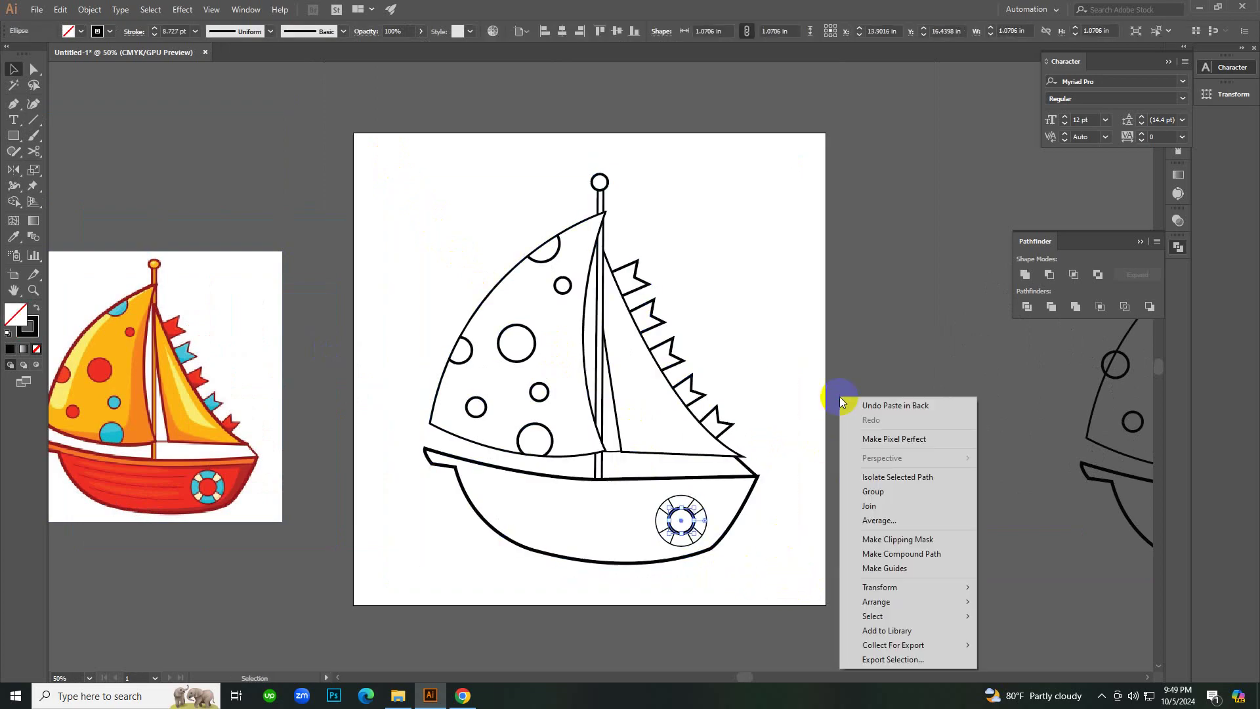
{"action": "left_click", "coordinate": [851, 404]}
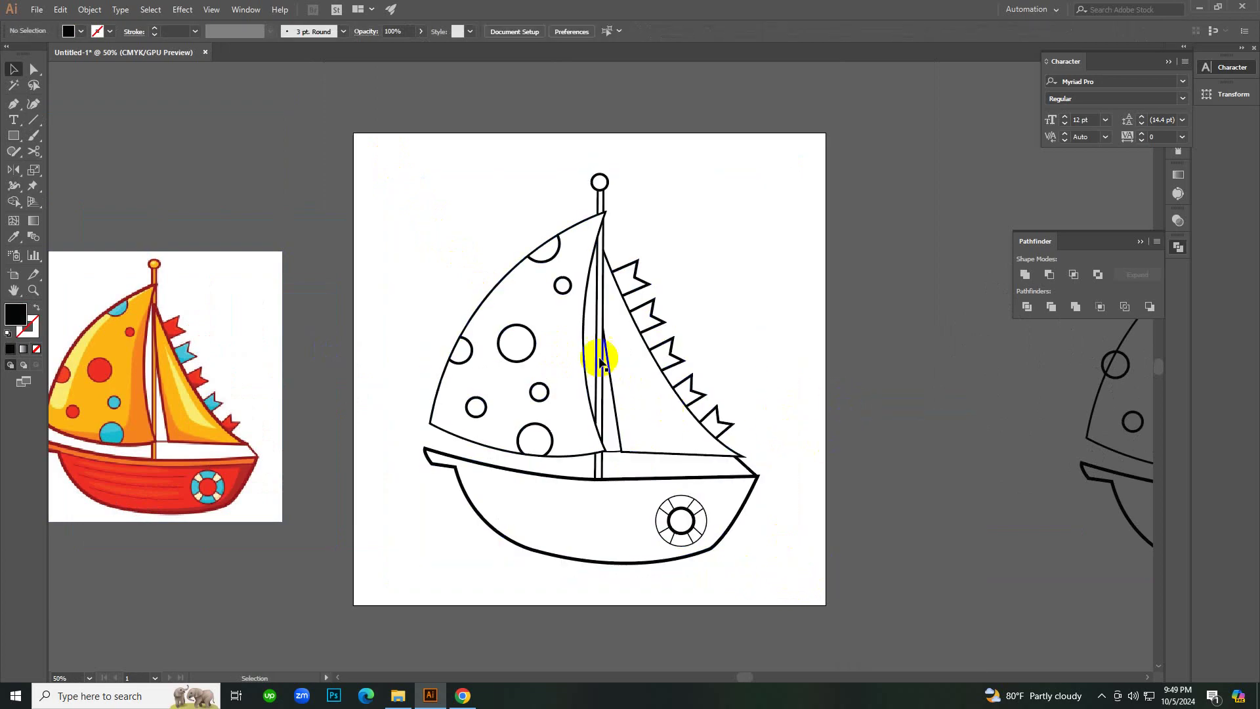
Draw a rectangle about 17.72 × 19.03 in that covers the whole sailboat line art.
{"action": "key", "text": "m"}
{"action": "left_click_drag", "start_coordinate": [390, 152], "coordinate": [808, 601]}
{"action": "key", "text": "v"}
{"action": "left_click", "coordinate": [745, 484]}
{"action": "key", "text": "Delete"}
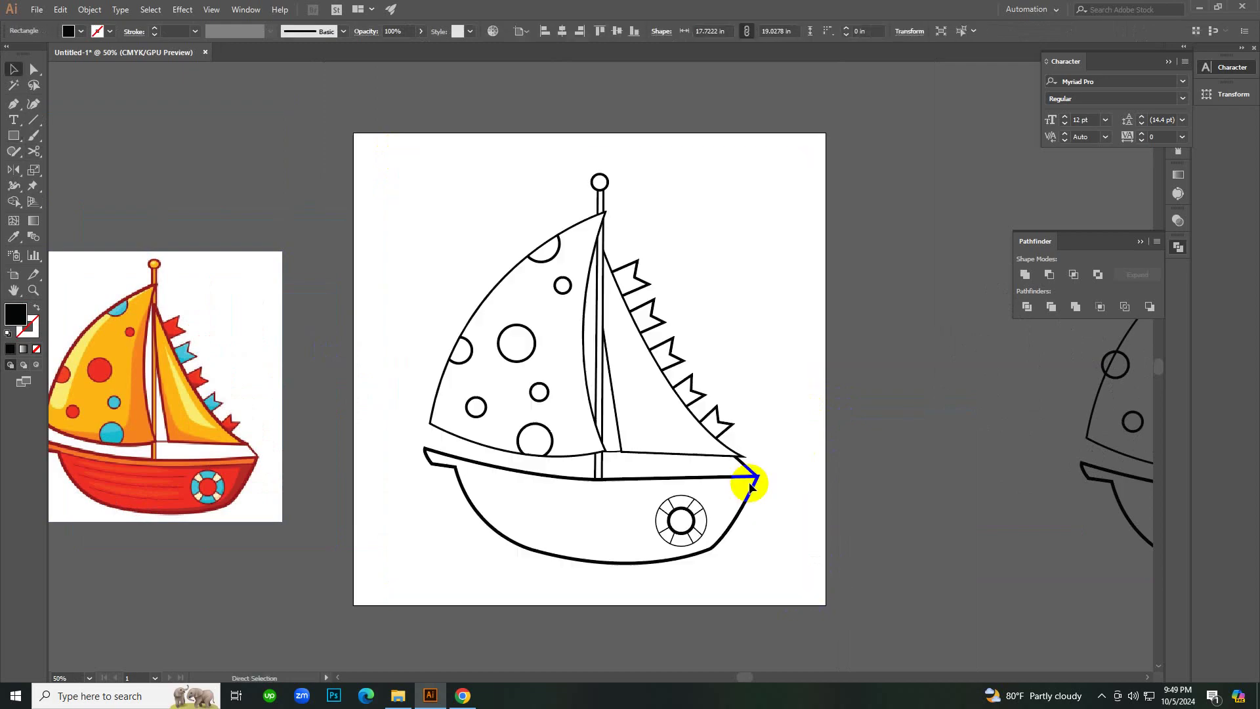
{"action": "left_click", "coordinate": [370, 175]}
{"action": "left_click_drag", "start_coordinate": [370, 174], "coordinate": [807, 599]}
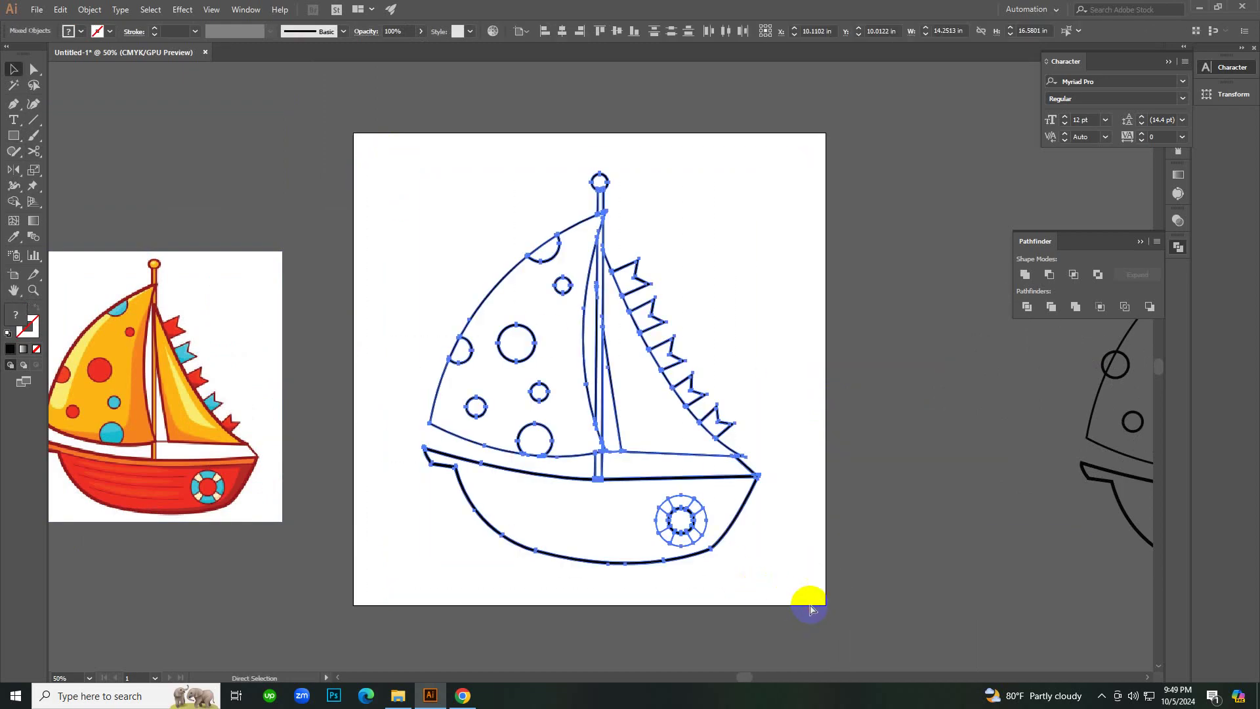
{"action": "key", "text": "ctrl+z"}
Fill the rectangle with the red sampled from the reference boat's hull and place it behind the line art.
{"action": "key", "text": "i"}
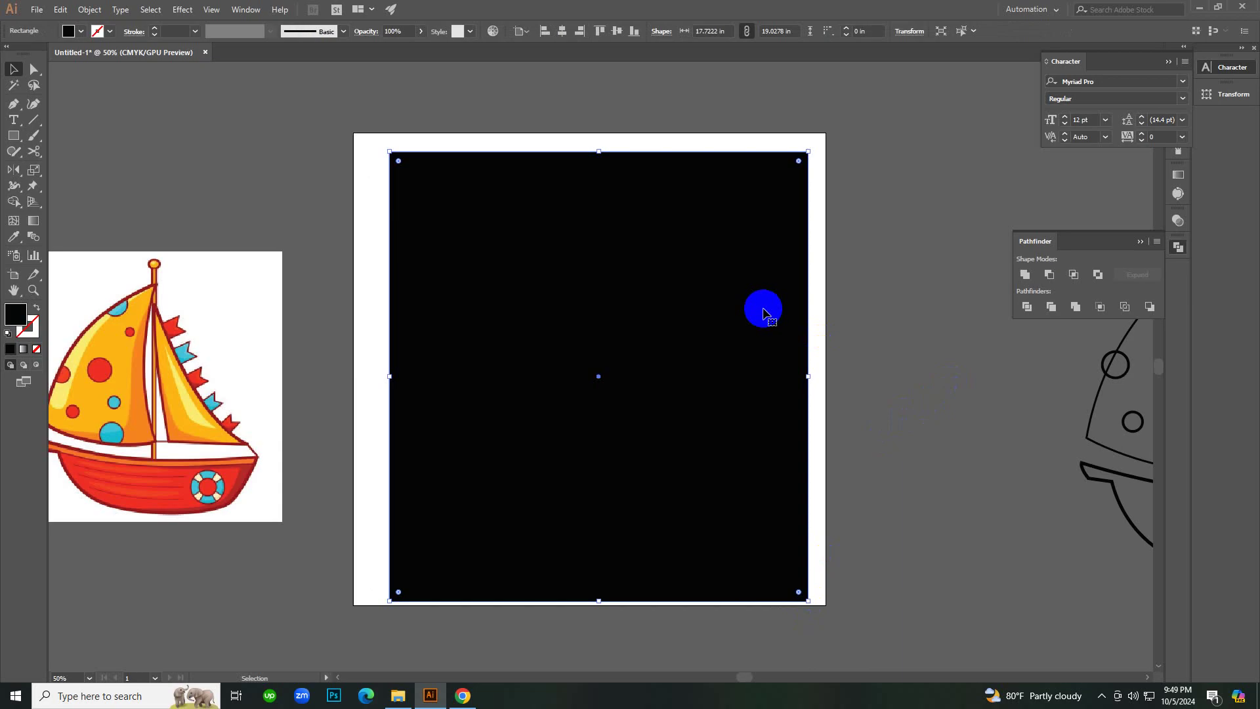
{"action": "left_click", "coordinate": [157, 485]}
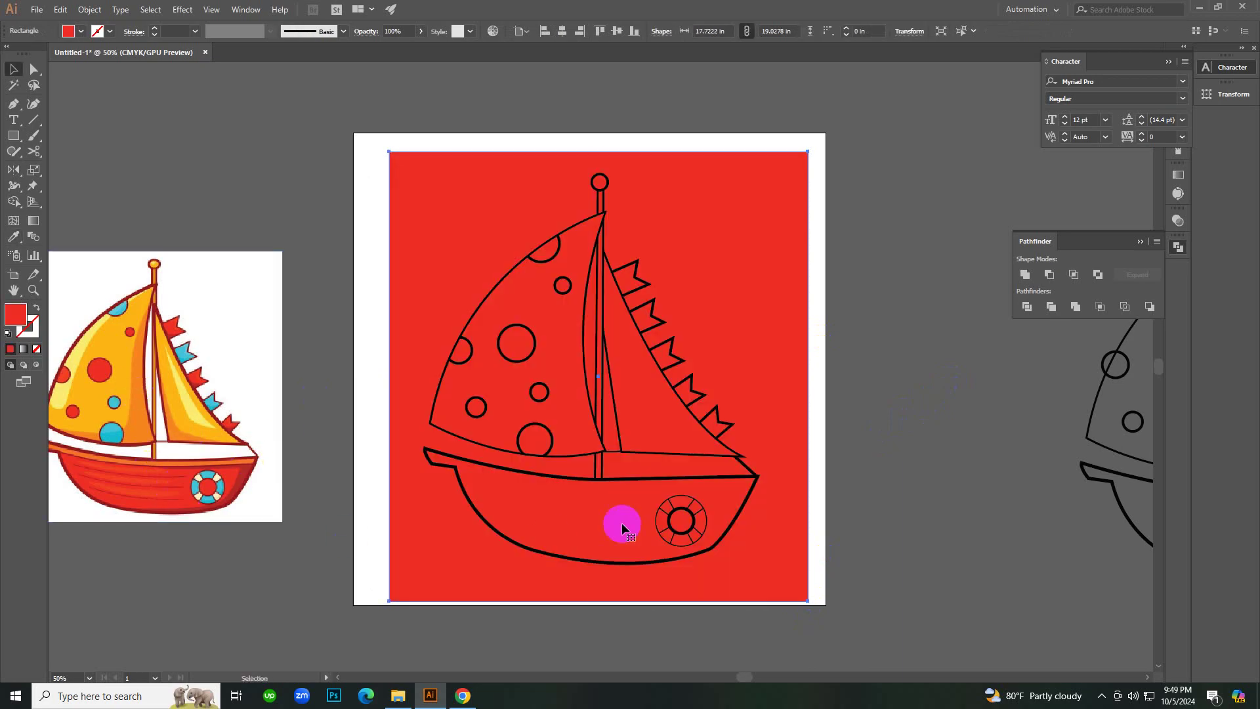
{"action": "key", "text": "v"}
{"action": "left_click", "coordinate": [872, 396]}
Divide the red rectangle together with the whole sailboat line art using Pathfinder, and ungroup the pieces.
{"action": "left_click_drag", "start_coordinate": [386, 158], "coordinate": [840, 665]}
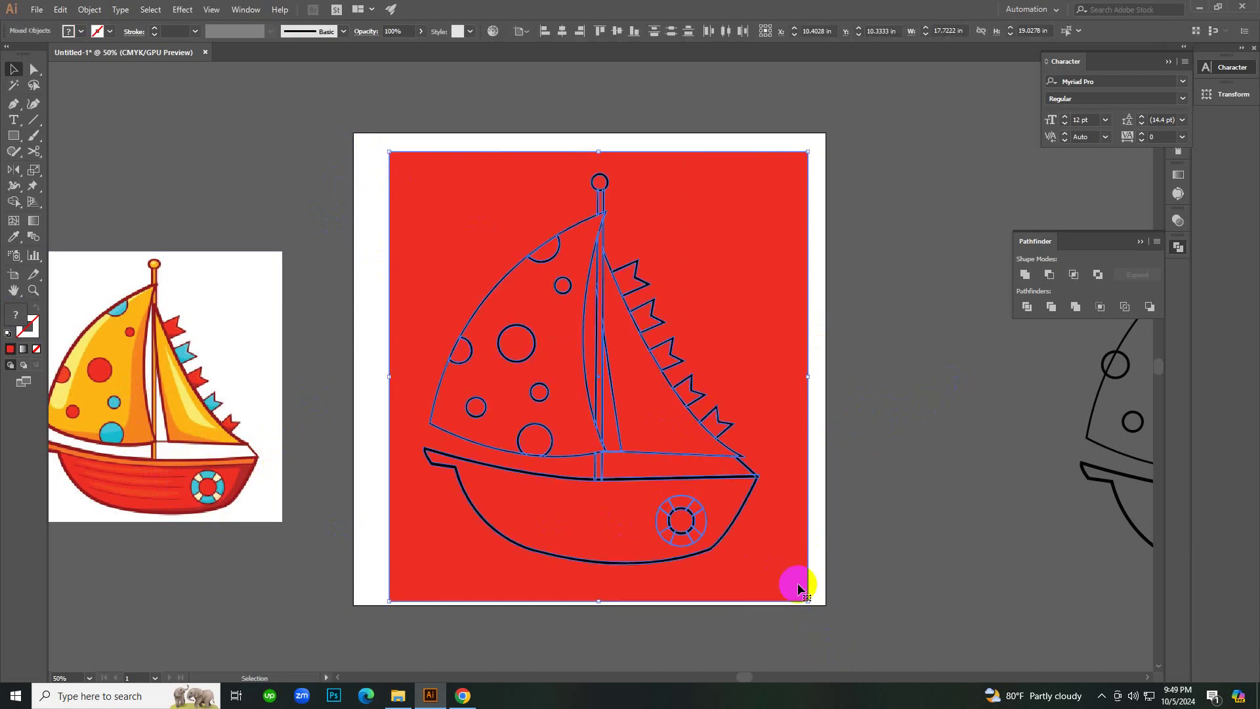
{"action": "left_click", "coordinate": [1027, 308]}
{"action": "right_click", "coordinate": [885, 302]}
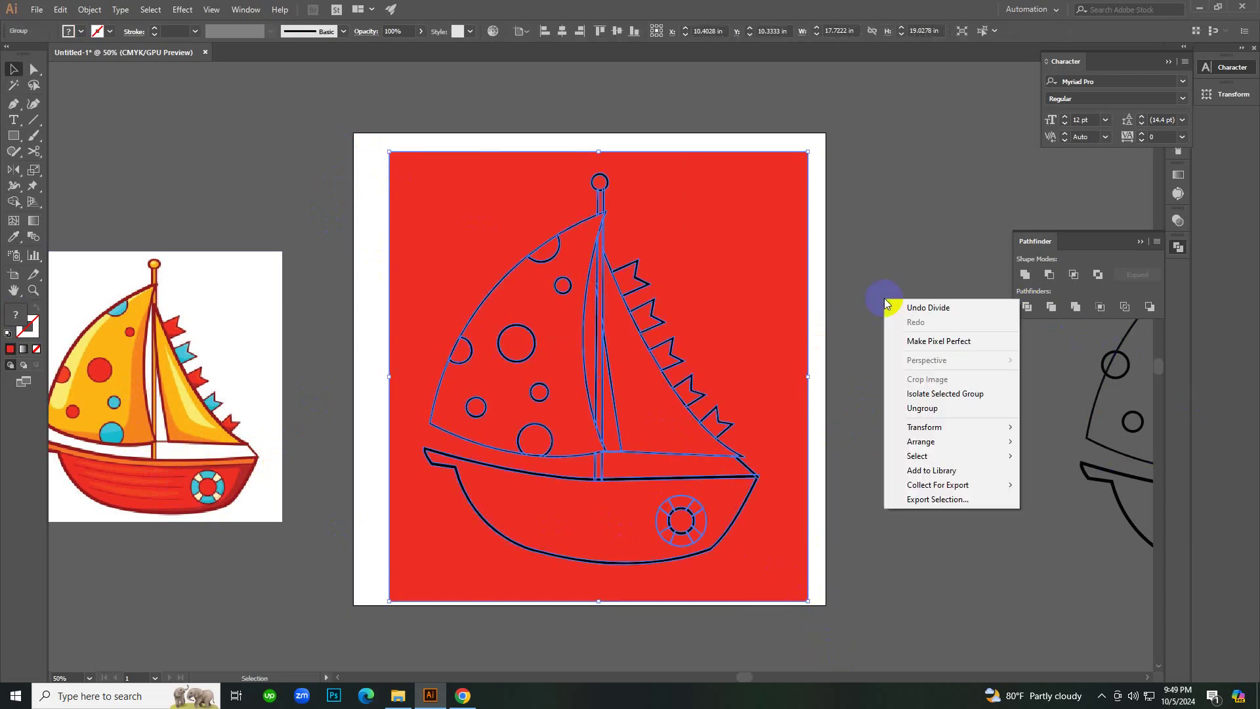
{"action": "left_click", "coordinate": [922, 408]}
{"action": "left_click", "coordinate": [902, 349]}
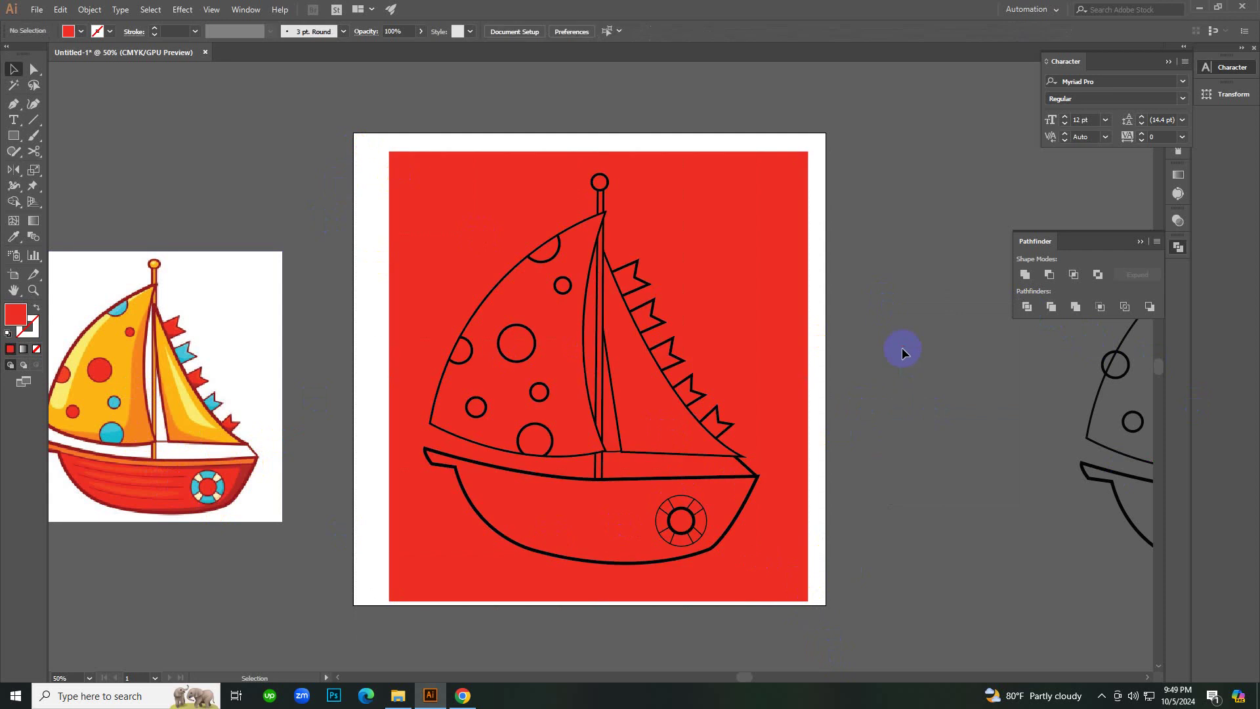
Delete the red pieces around the boat, between the right sail and the deck, and in the gaps between the mast and the sails.
{"action": "left_click", "coordinate": [798, 329]}
{"action": "key", "text": "Delete"}
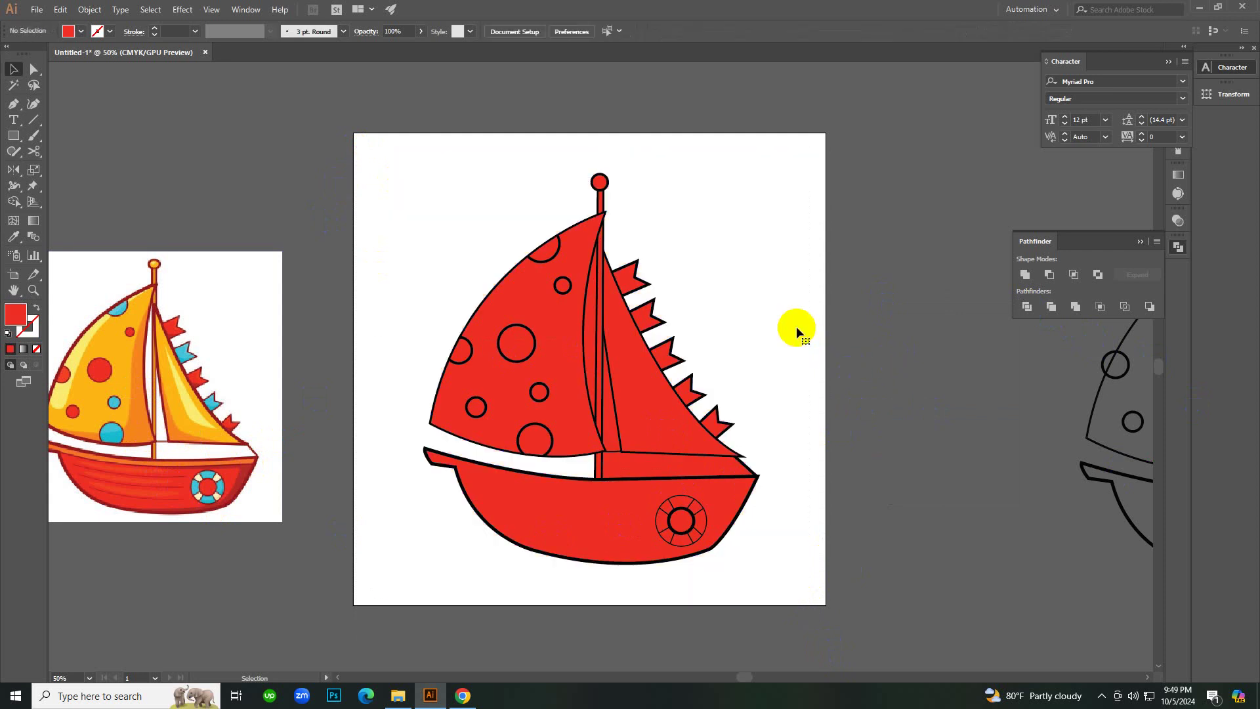
{"action": "left_click", "coordinate": [644, 436]}
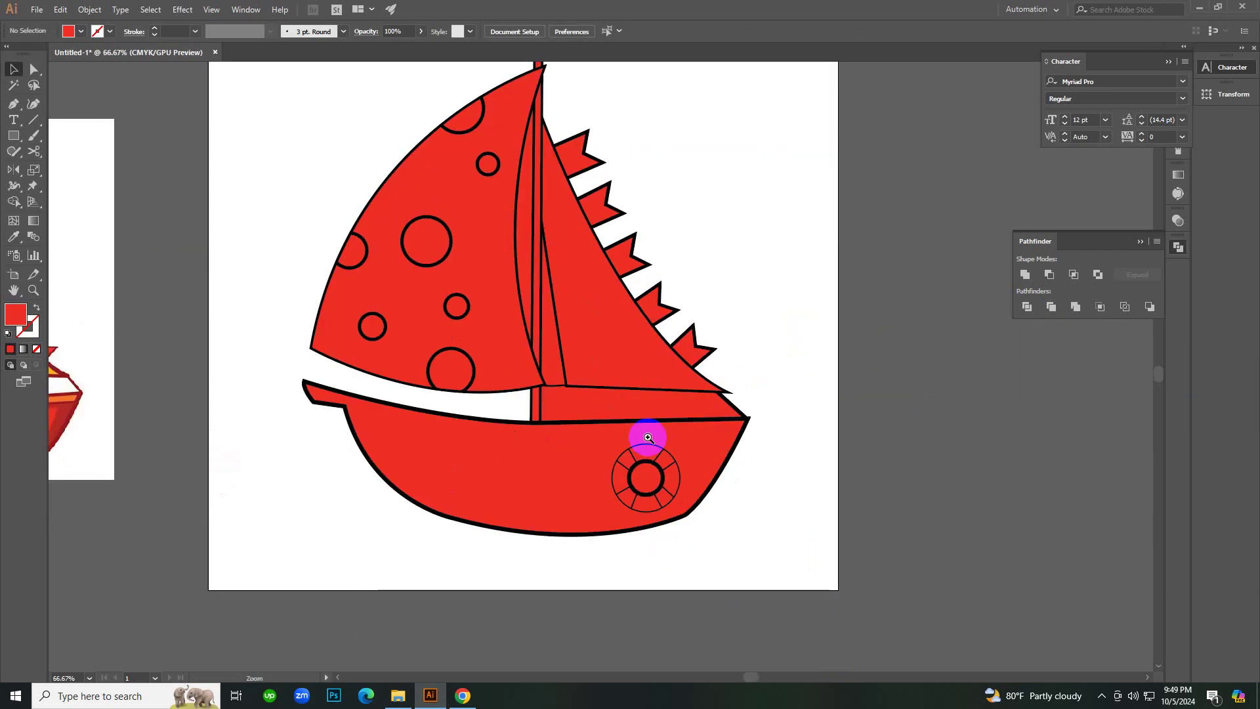
{"action": "left_click", "coordinate": [517, 403], "text": "ctrl+alt"}
{"action": "left_click", "coordinate": [689, 372]}
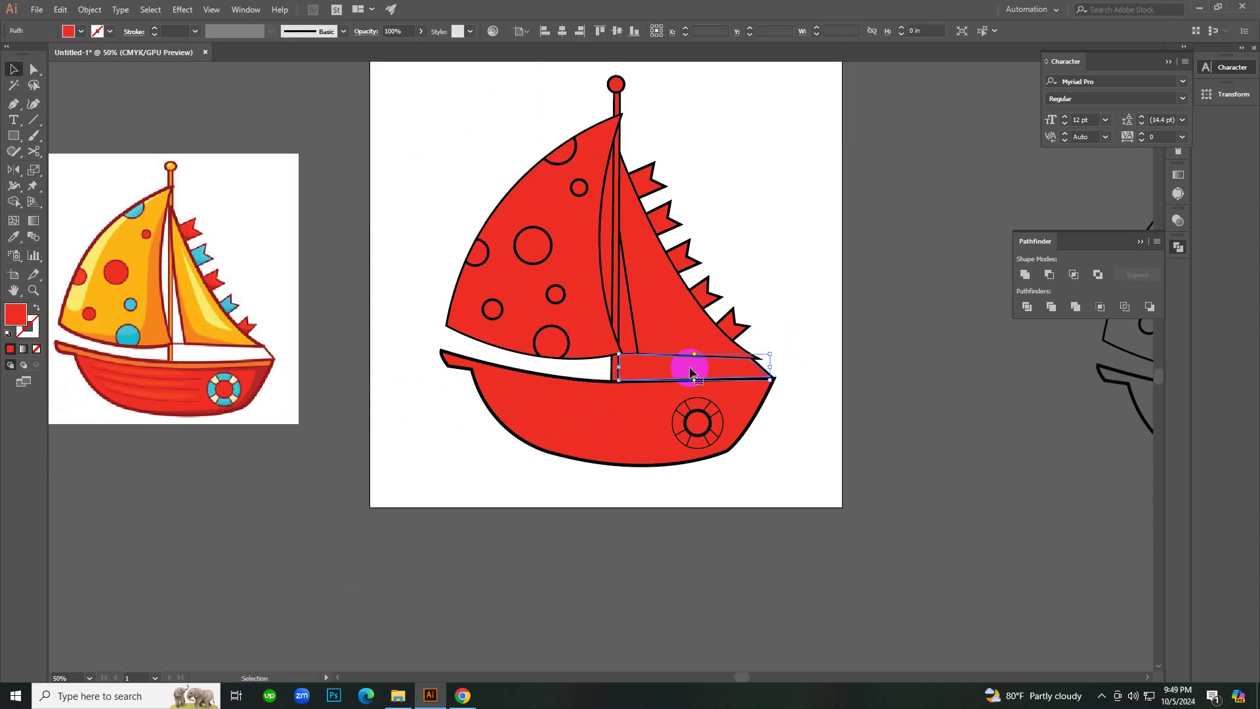
{"action": "key", "text": "Delete"}
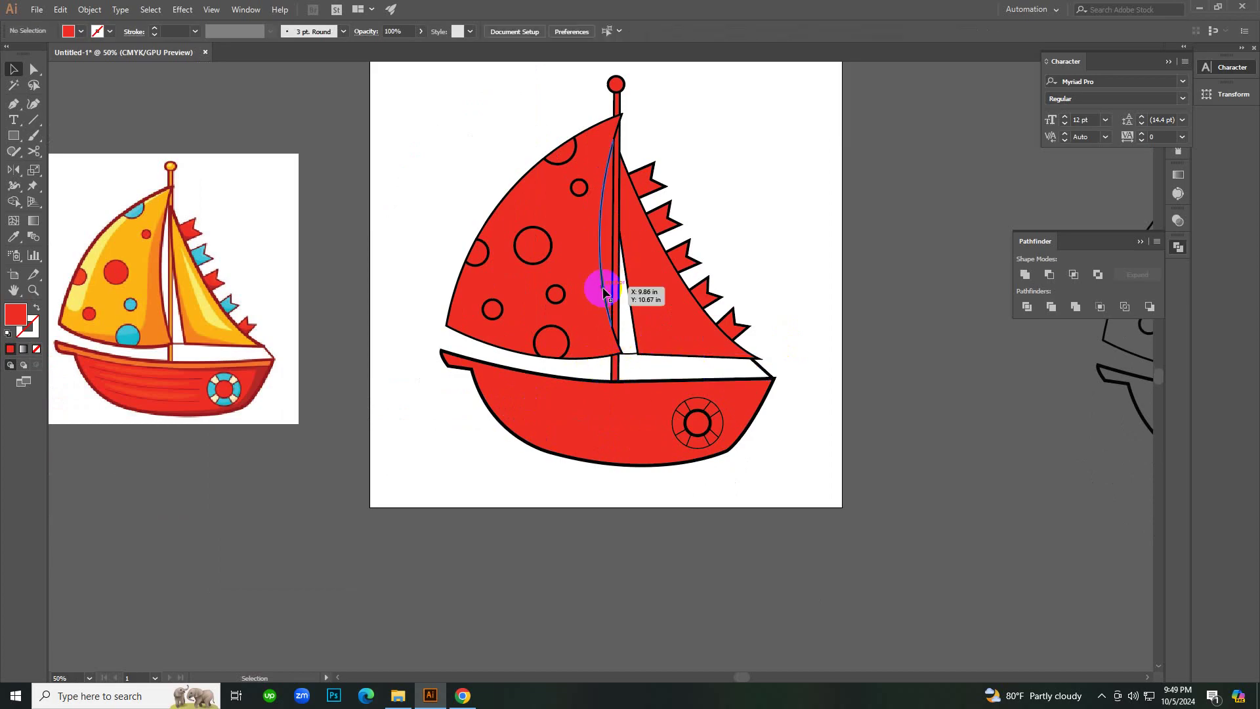
{"action": "left_click", "coordinate": [605, 262]}
{"action": "key", "text": "Delete"}
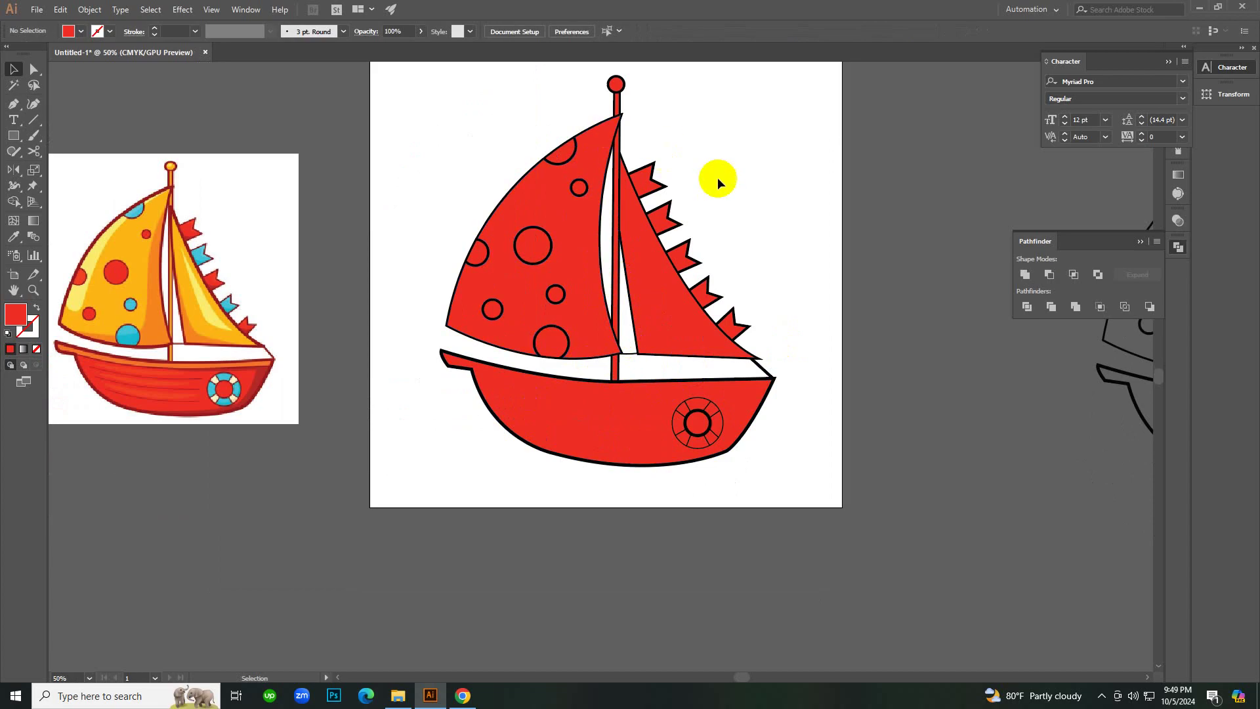
Fill the right sail with the orange-yellow sampled from the reference boat's right sail.
{"action": "left_click", "coordinate": [678, 225]}
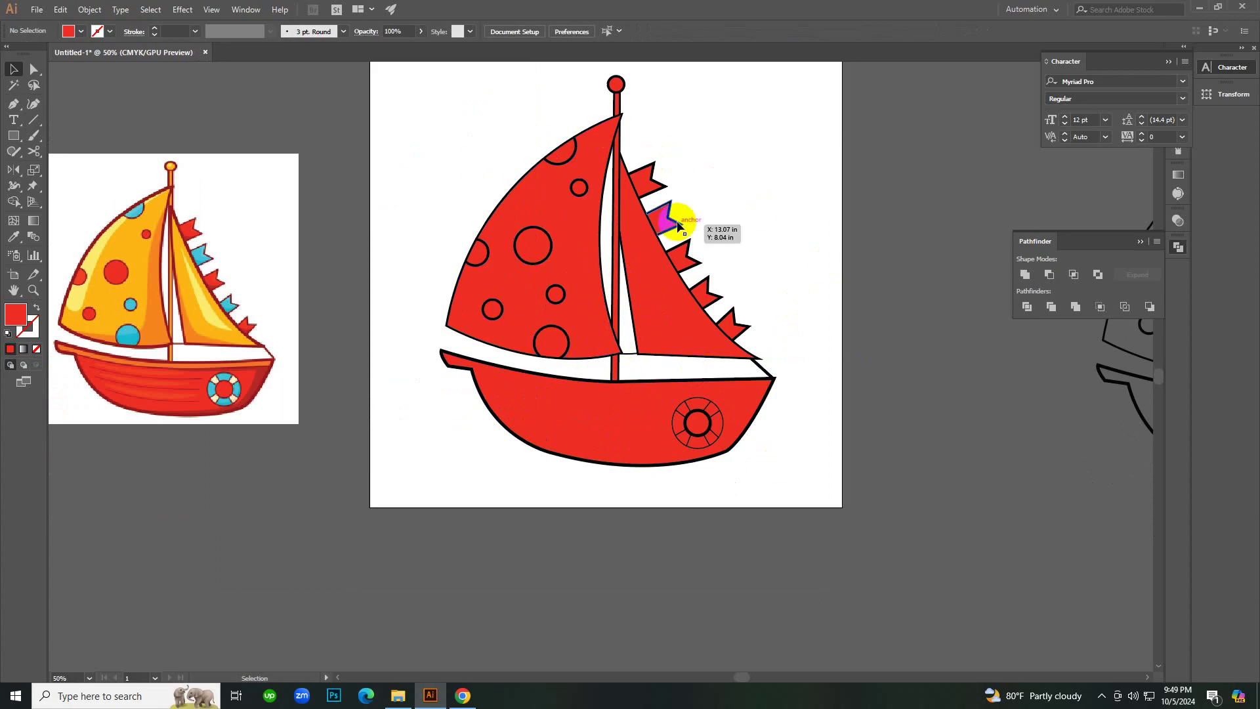
{"action": "left_click", "coordinate": [640, 293]}
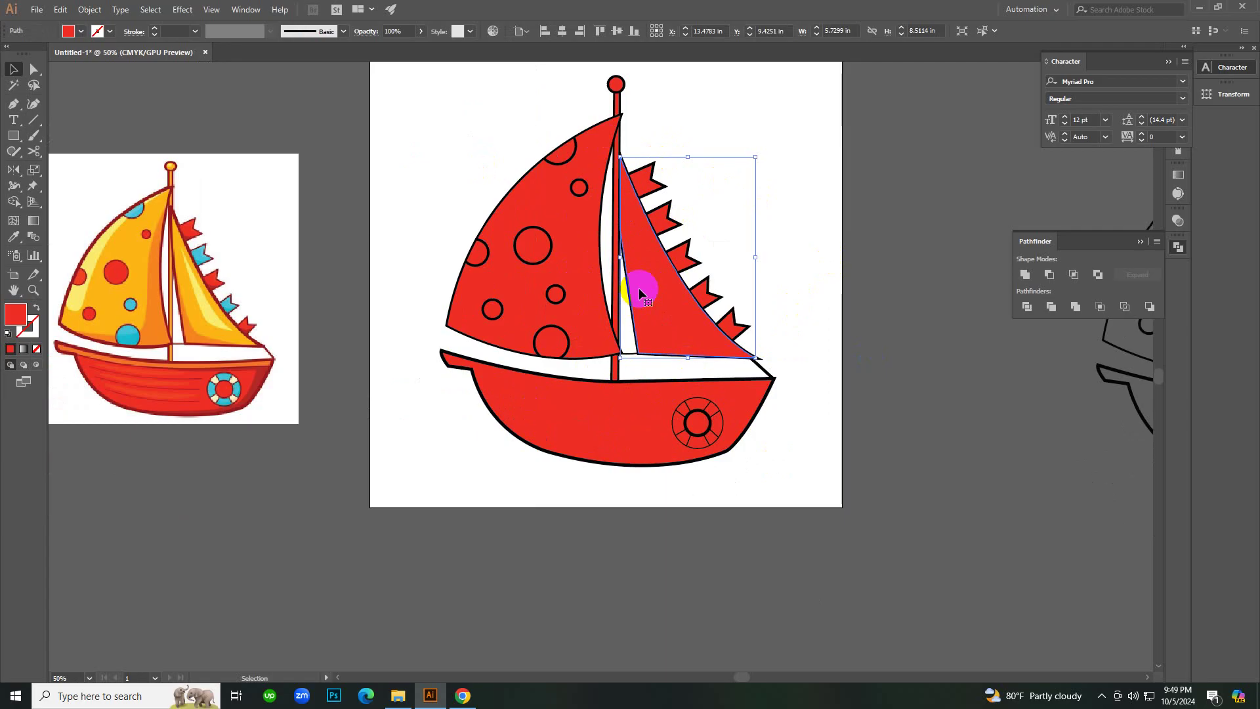
{"action": "key", "text": "i"}
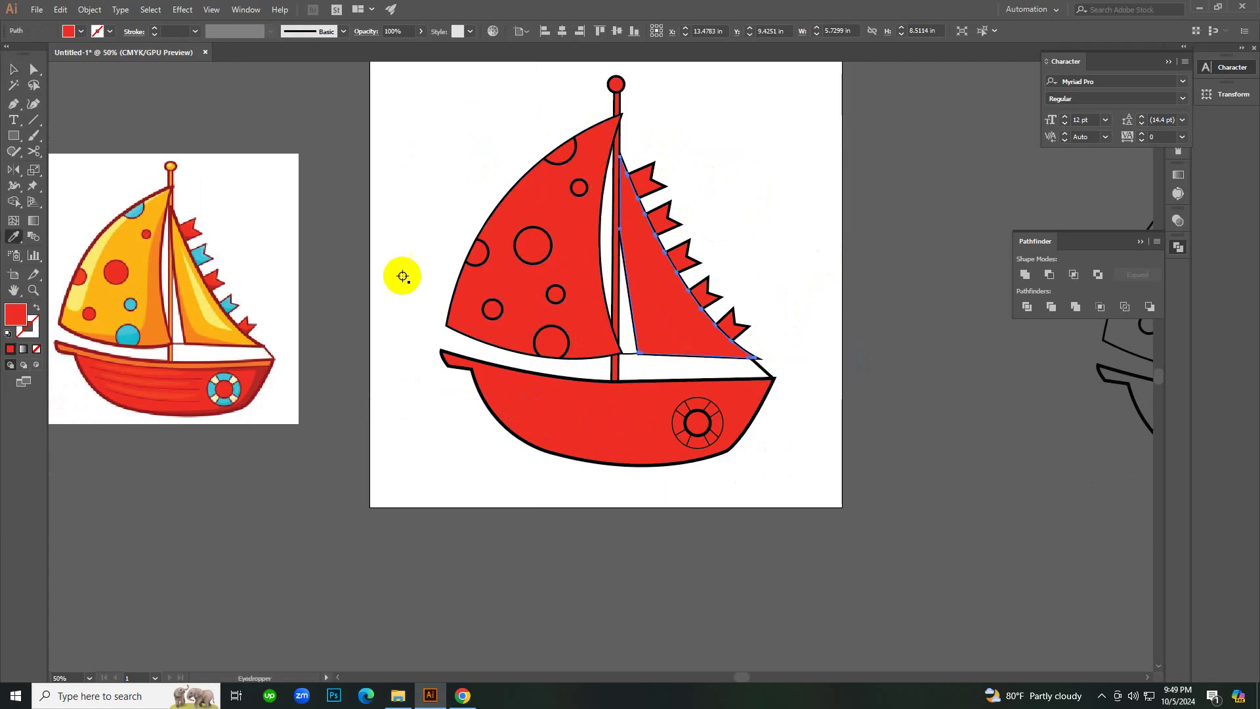
{"action": "left_click", "coordinate": [201, 330]}
{"action": "key", "text": "v"}
Fill the large left sail around its dots with the orange-yellow sampled from the reference boat's left sail.
{"action": "left_click", "coordinate": [581, 243]}
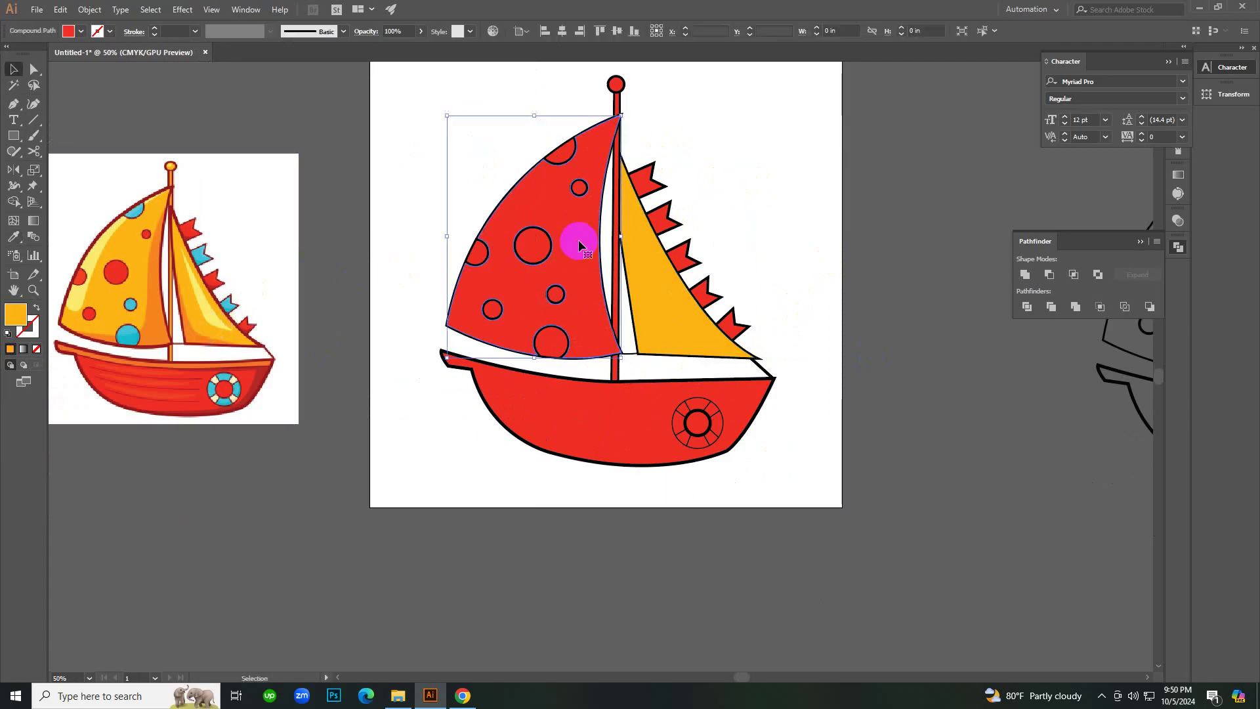
{"action": "key", "text": "i"}
{"action": "left_click", "coordinate": [113, 289]}
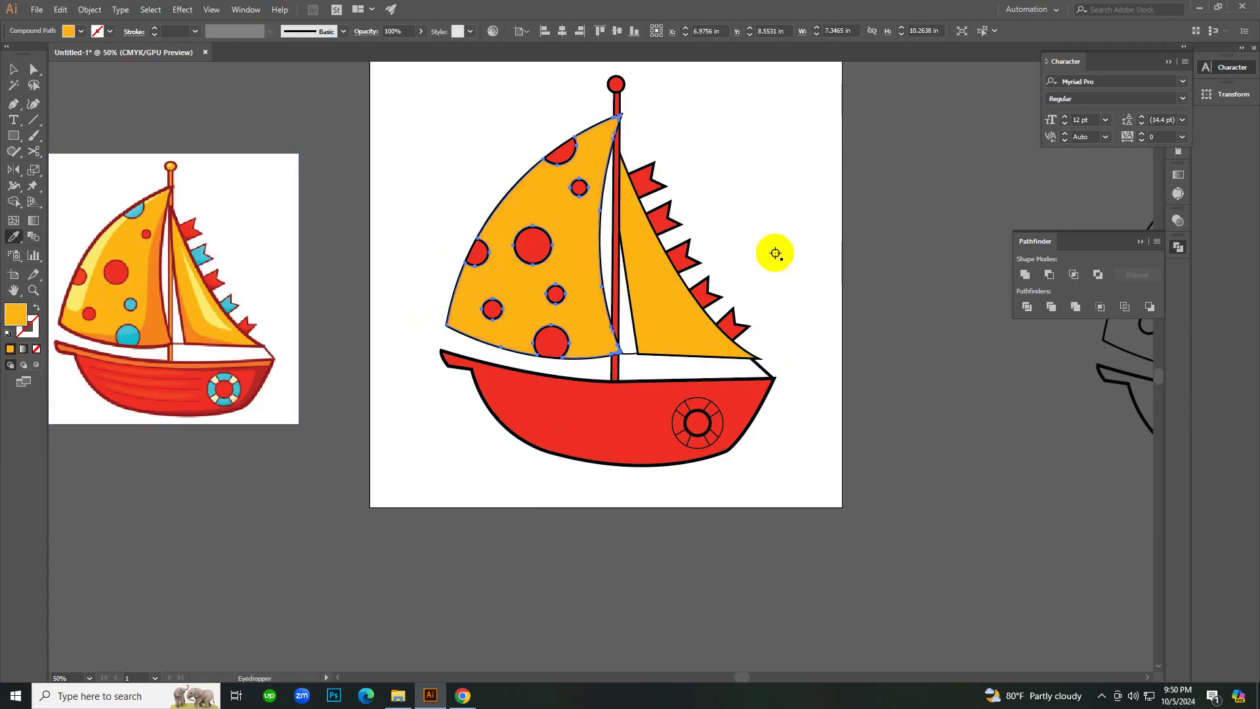
{"action": "key", "text": "v"}
{"action": "left_click", "coordinate": [762, 229]}
Fill the second flag from the top with the light blue sampled from the reference flag, and match the fourth flag to it.
{"action": "left_click", "coordinate": [646, 182]}
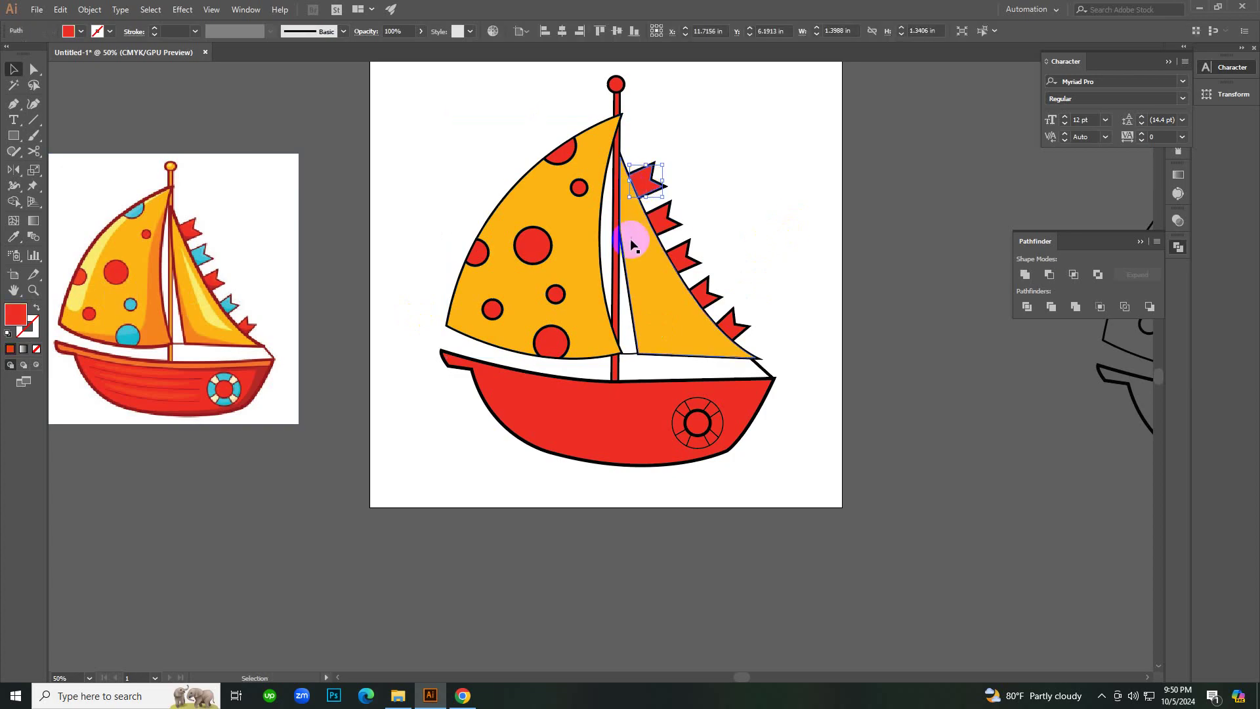
{"action": "key", "text": "i"}
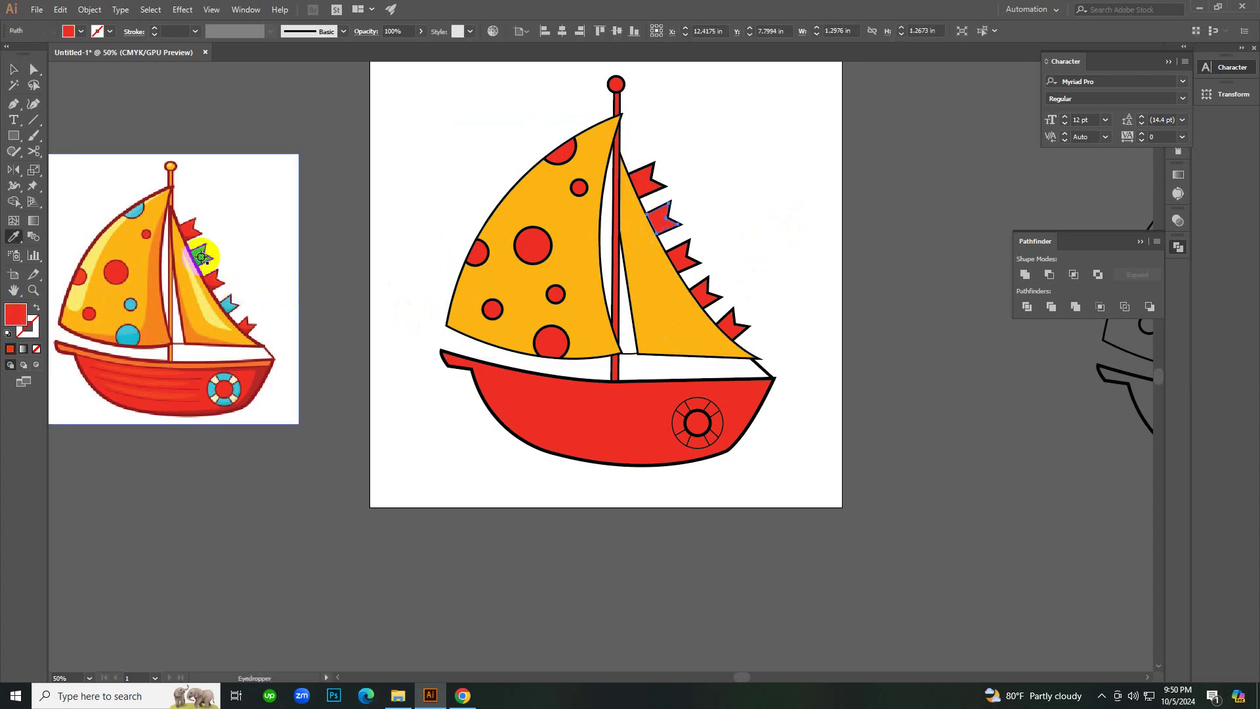
{"action": "left_click", "coordinate": [202, 255]}
{"action": "key", "text": "v"}
{"action": "left_click", "coordinate": [740, 220]}
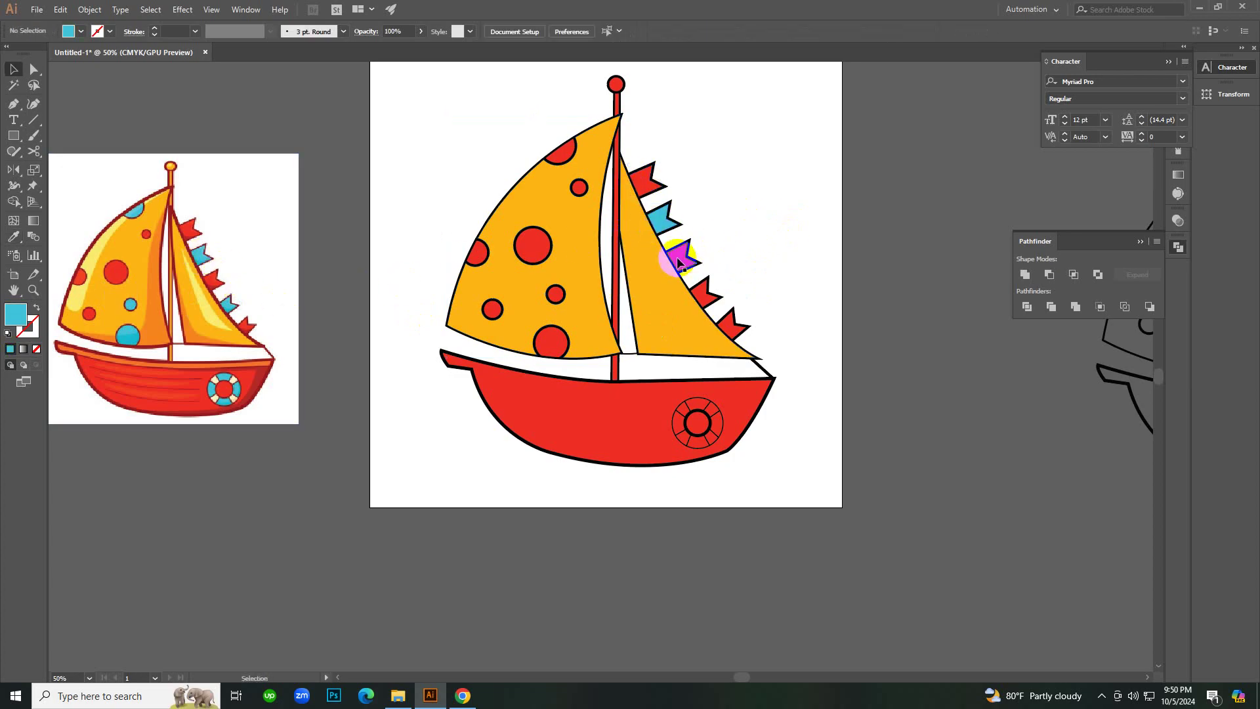
{"action": "left_click", "coordinate": [699, 301]}
{"action": "key", "text": "i"}
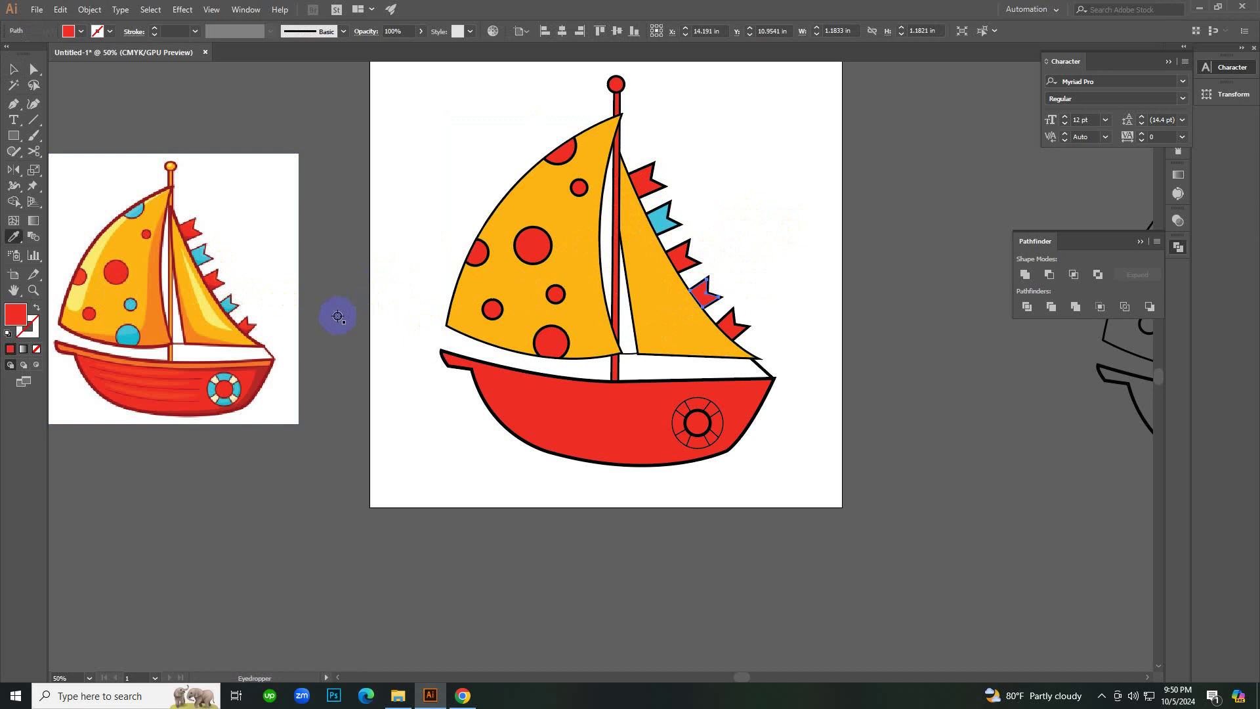
{"action": "left_click", "coordinate": [659, 220]}
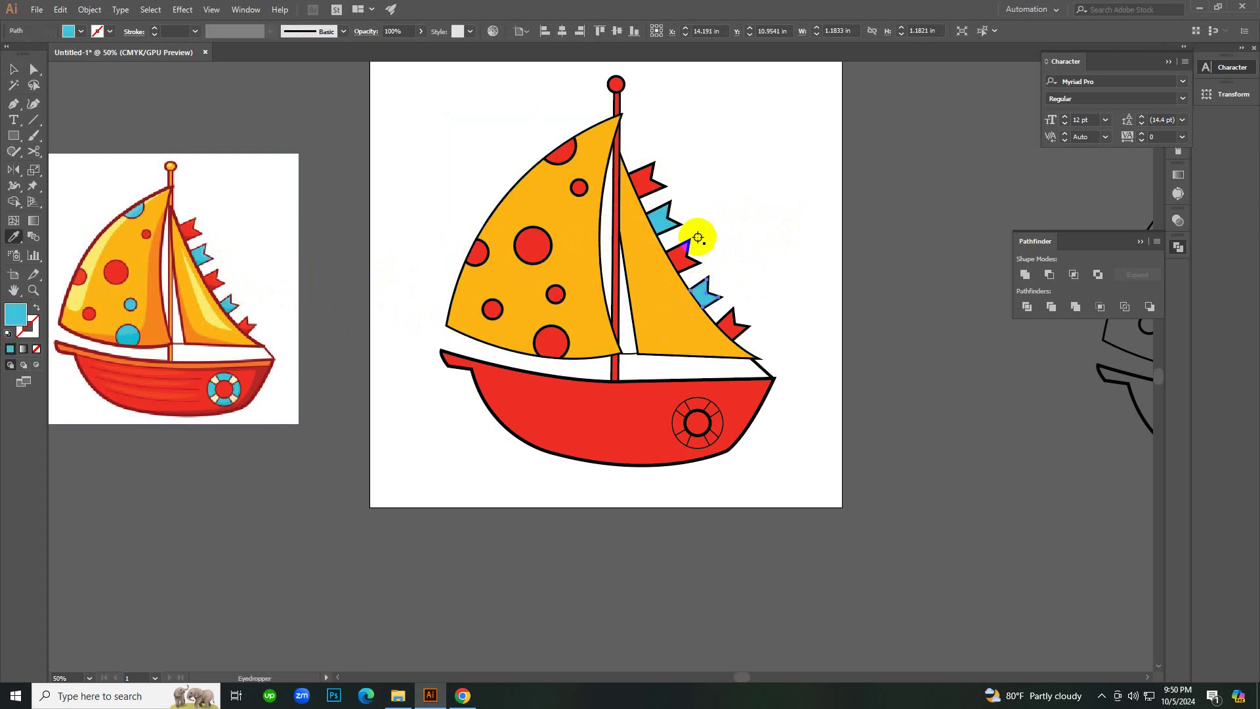
{"action": "left_click", "coordinate": [917, 260]}
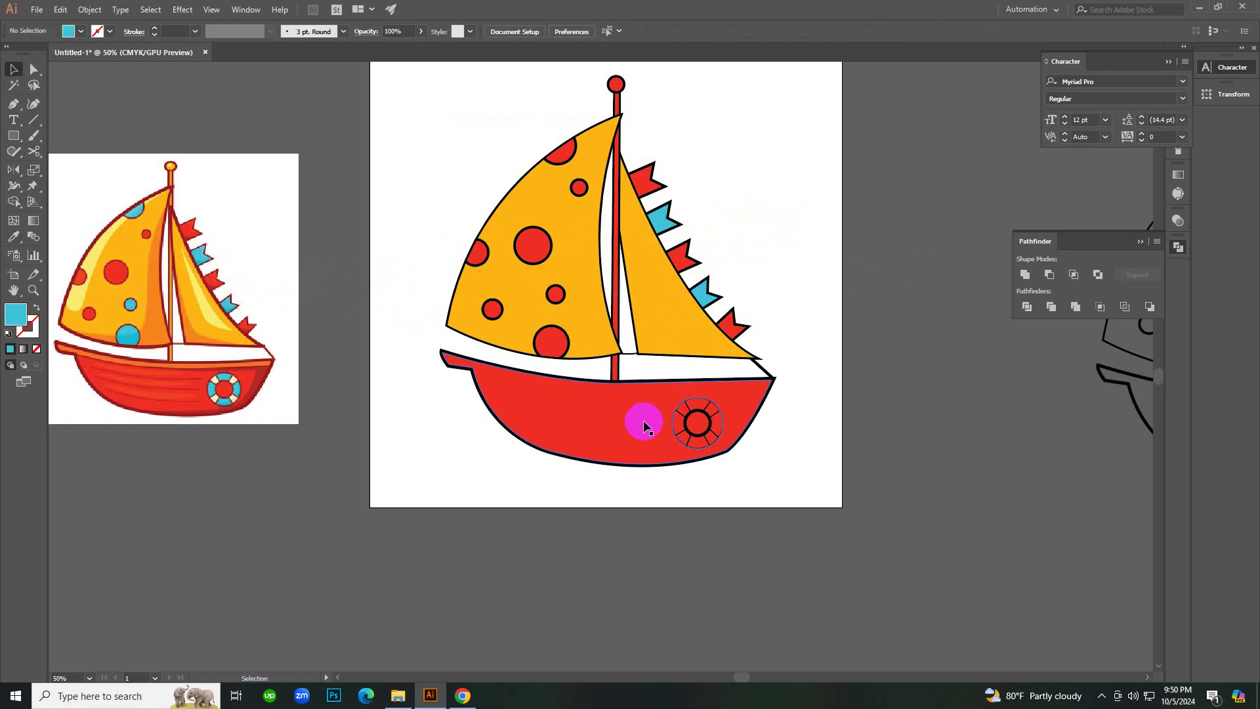
Fill the large dot at the left sail's lower edge with the blue sampled from the matching reference dot.
{"action": "left_click", "coordinate": [559, 343]}
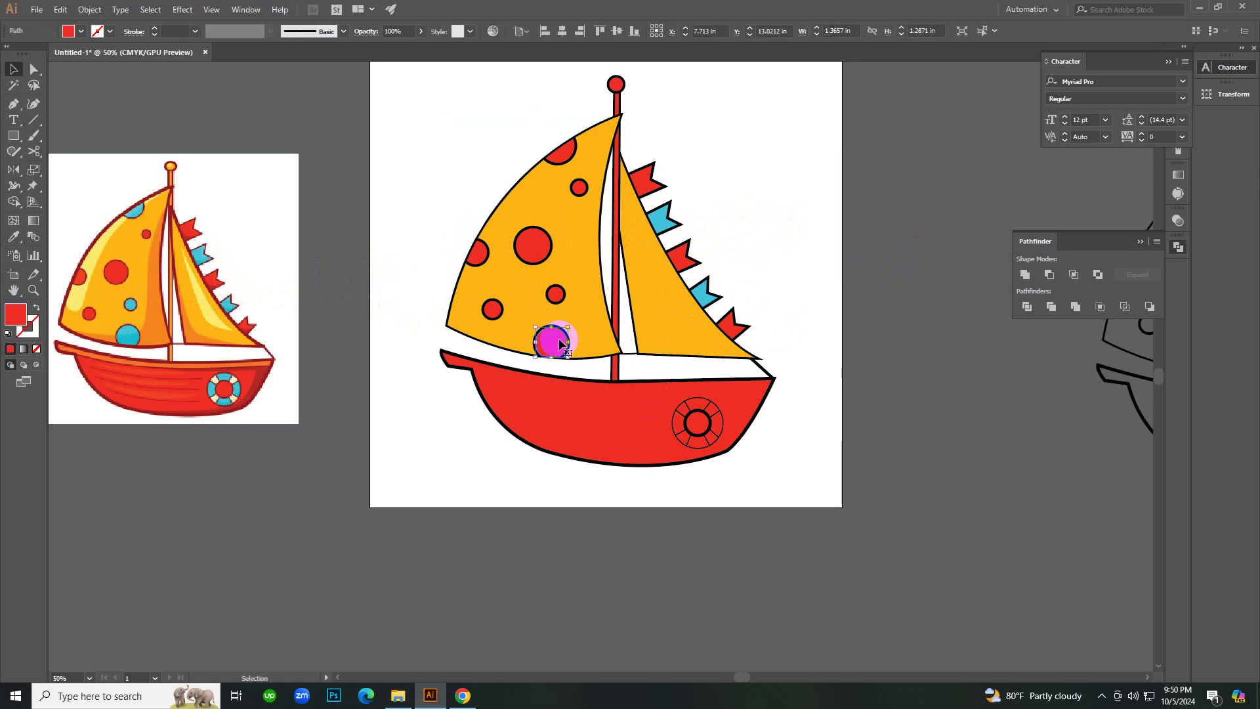
{"action": "key", "text": "i"}
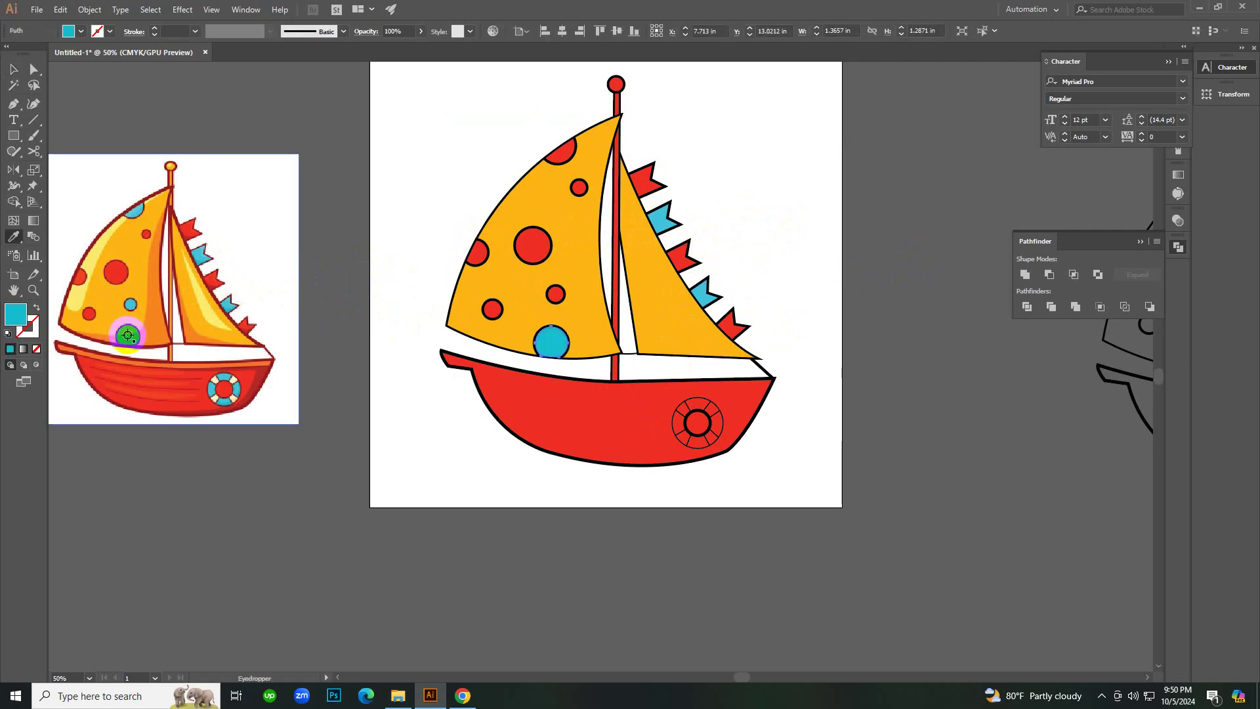
{"action": "key", "text": "v"}
{"action": "left_click", "coordinate": [474, 531]}
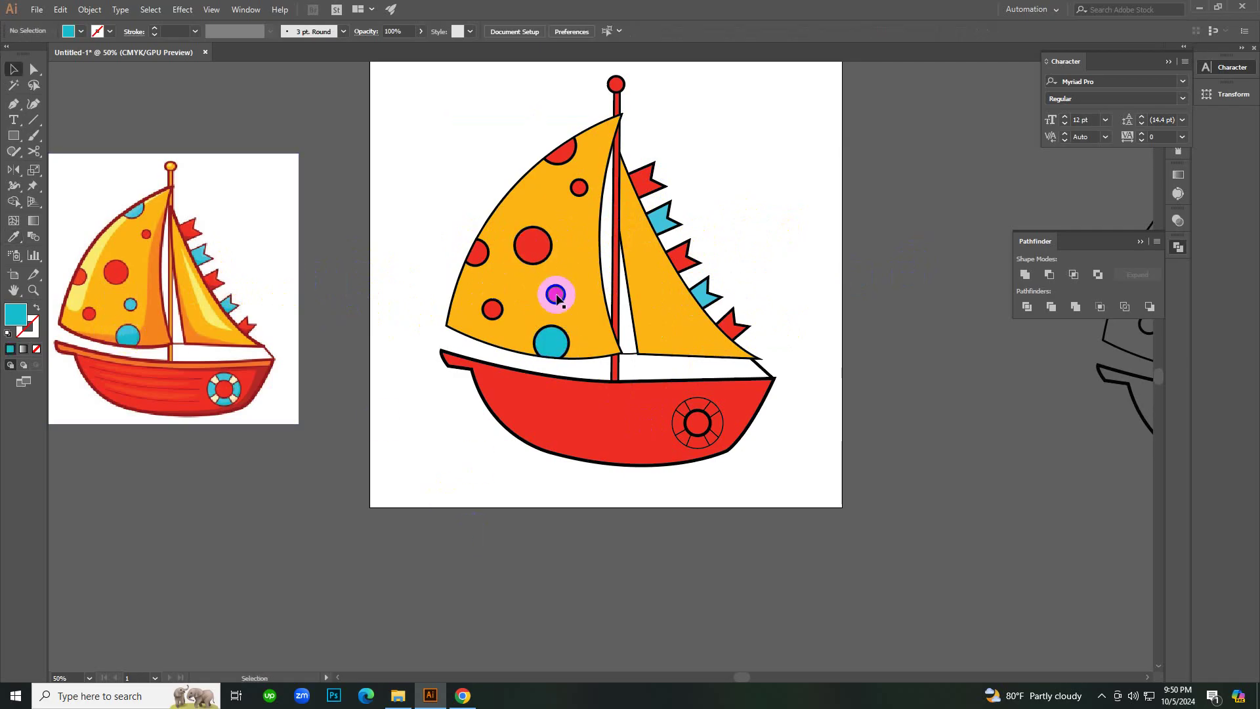
Fill the small dot above the large blue one and the dot at the left sail's upper edge with the large dot's blue.
{"action": "left_click", "coordinate": [556, 298]}
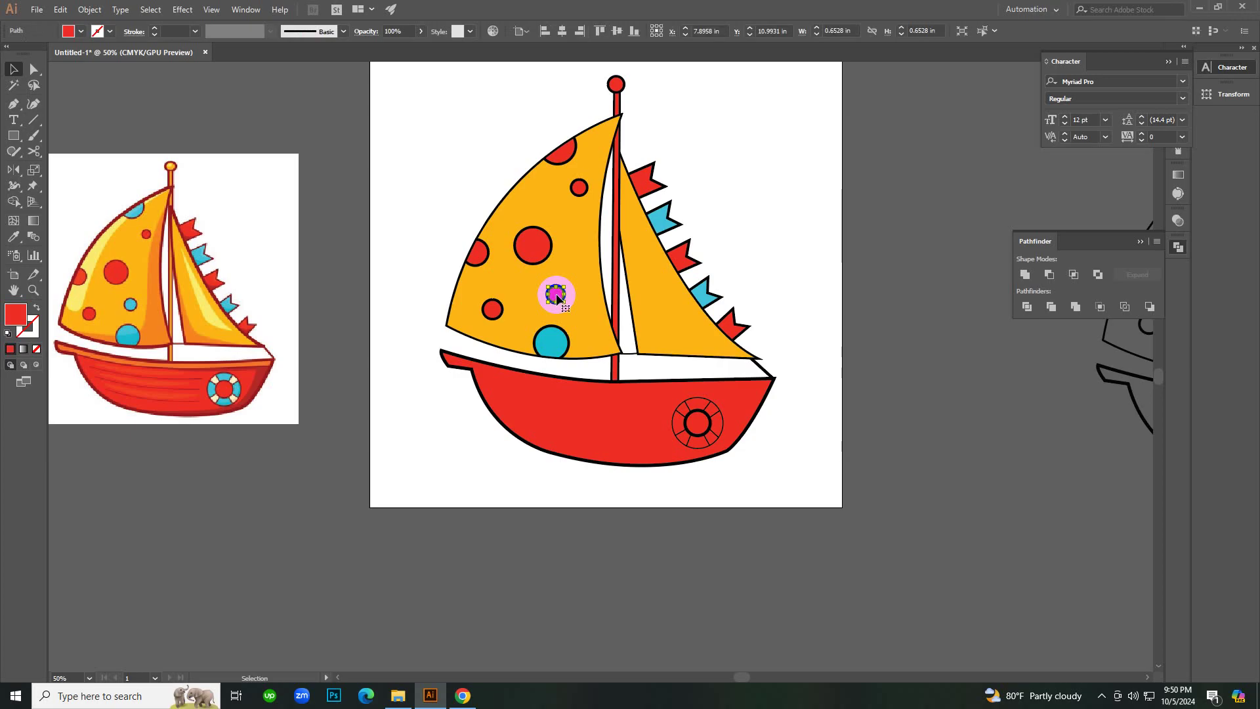
{"action": "key", "text": "i"}
{"action": "left_click", "coordinate": [552, 344]}
{"action": "key", "text": "v"}
{"action": "left_click", "coordinate": [465, 494]}
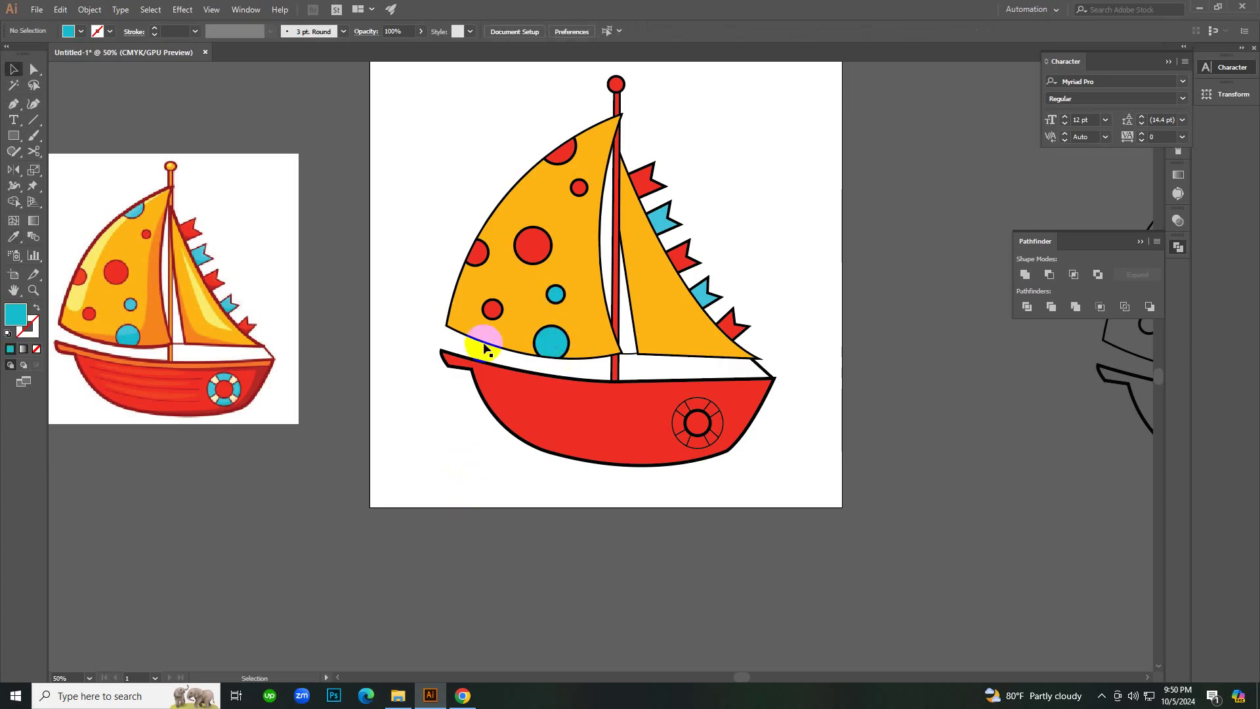
{"action": "left_click", "coordinate": [561, 154]}
{"action": "key", "text": "i"}
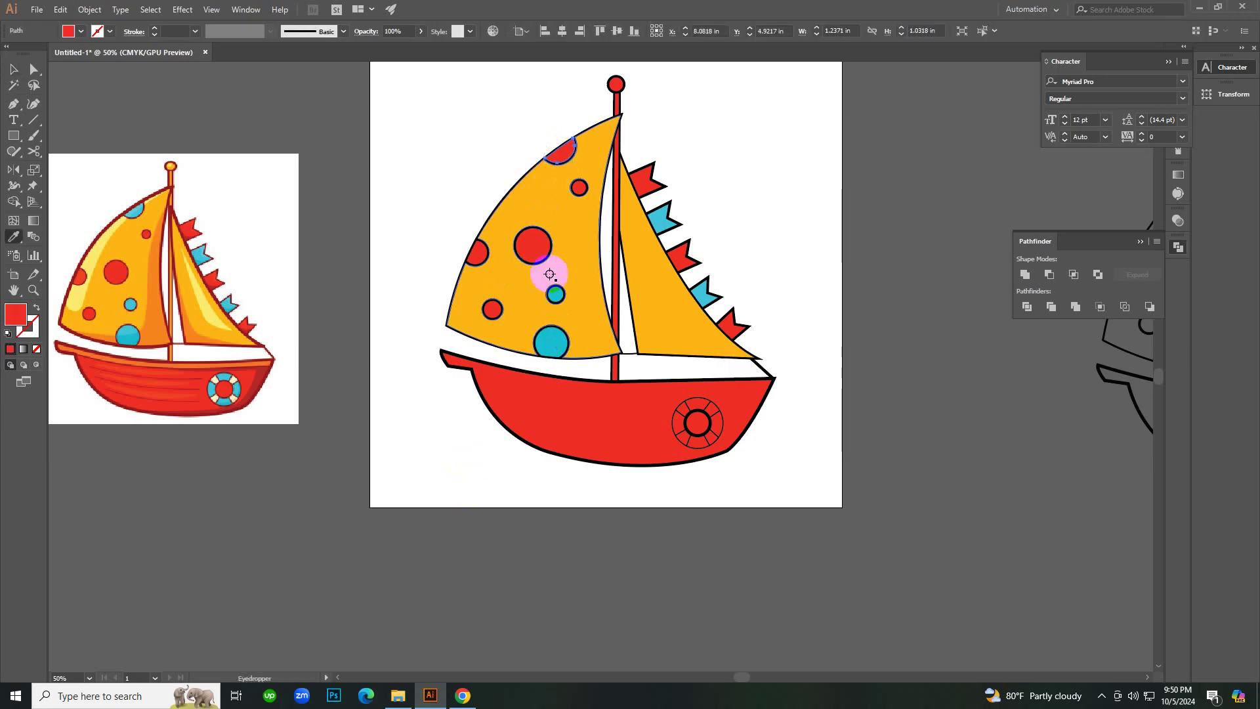
{"action": "left_click", "coordinate": [552, 341]}
{"action": "key", "text": "v"}
{"action": "left_click", "coordinate": [974, 263]}
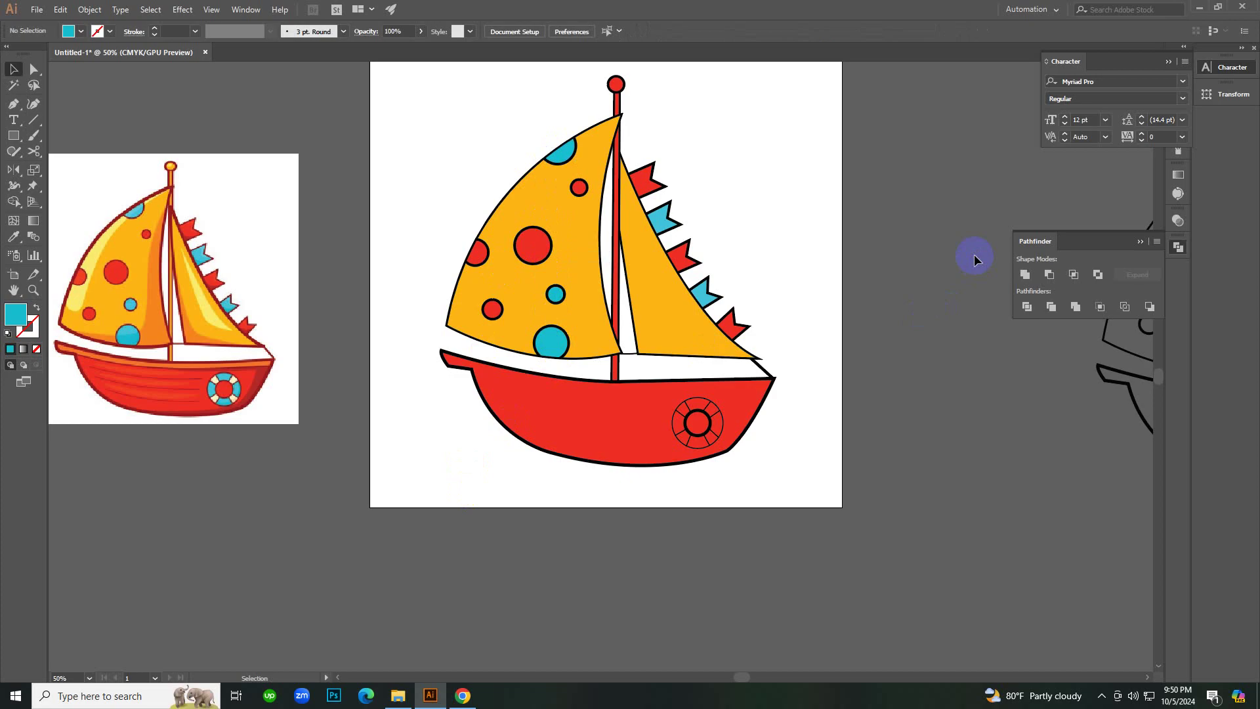
{"action": "scroll", "coordinate": [839, 323], "scroll_direction": "up", "scroll_amount": 2}
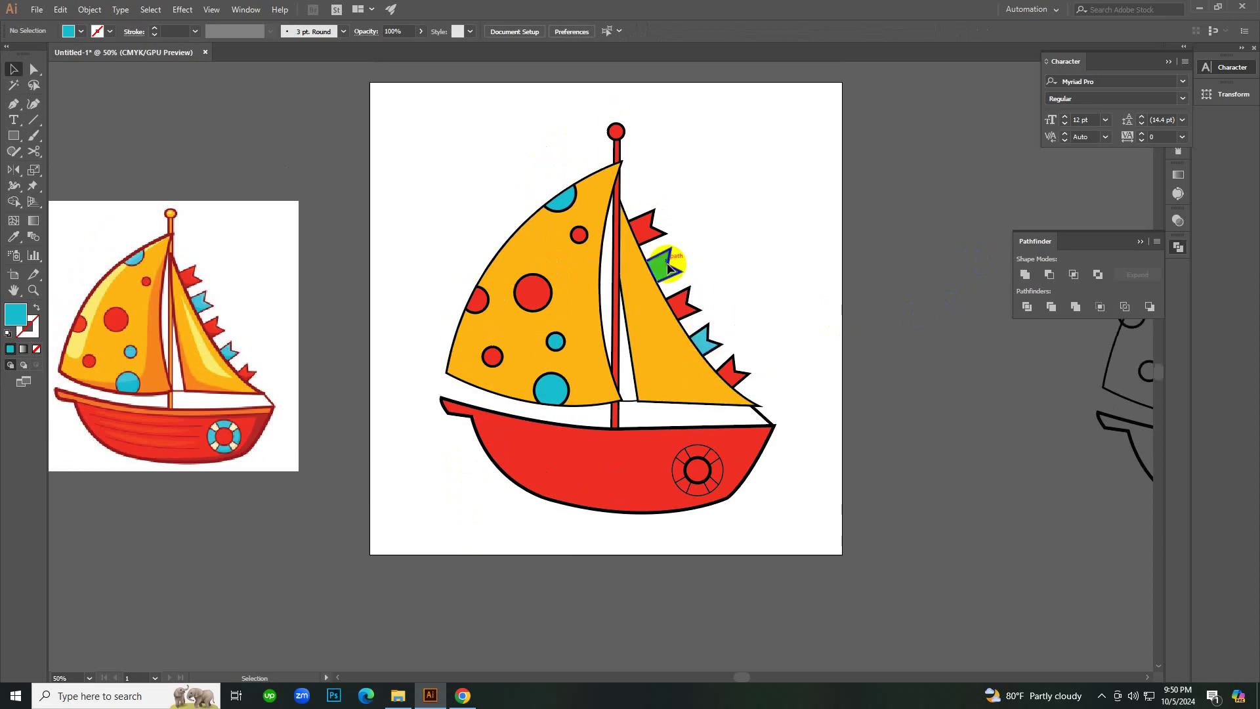
{"action": "left_click", "coordinate": [619, 131]}
{"action": "key", "text": "i"}
{"action": "left_click", "coordinate": [587, 289]}
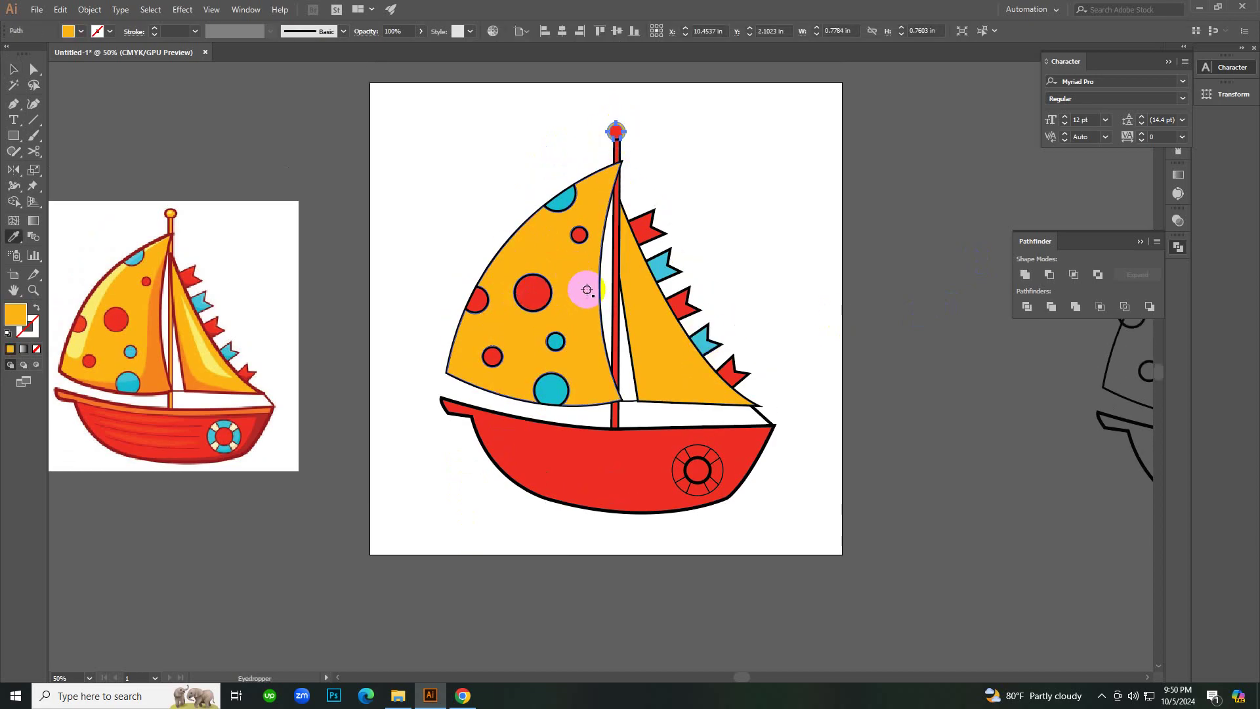
Fill the inside of the ball on top of the mast with the left sail's orange-yellow, leaving its outline black.
{"action": "scroll", "coordinate": [575, 310], "scroll_direction": "up", "scroll_amount": 3}
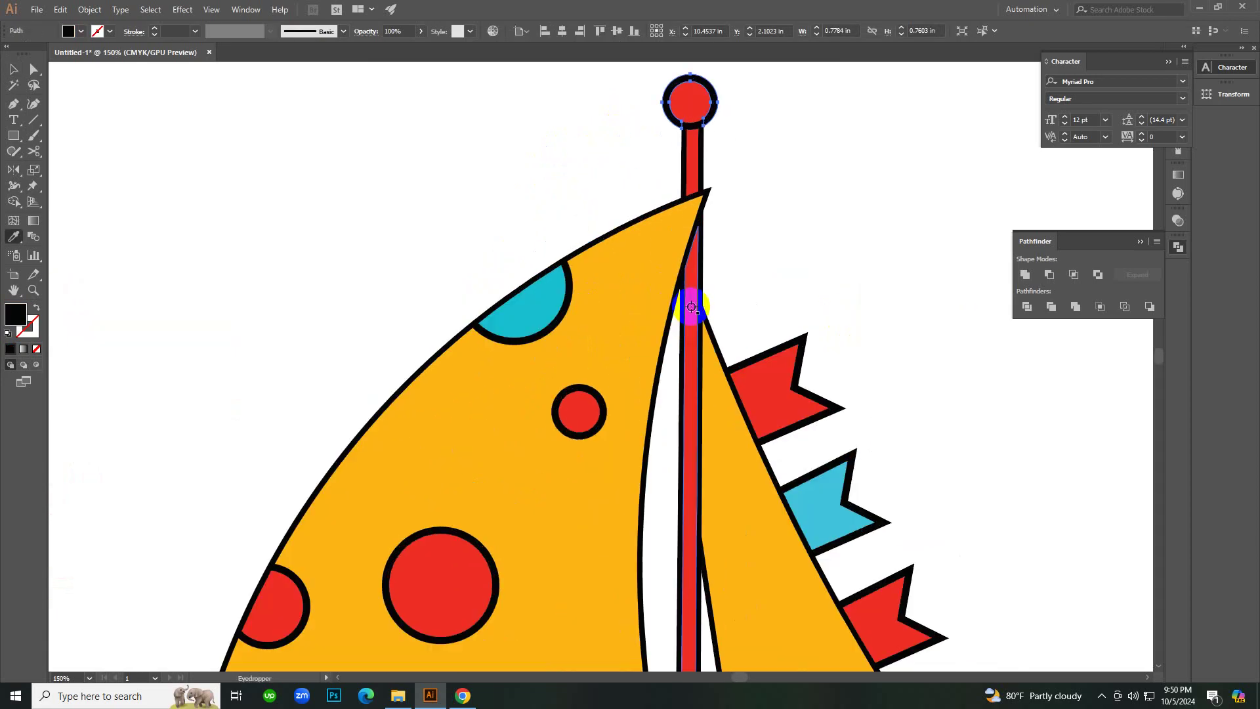
{"action": "key", "text": "v"}
{"action": "left_click", "coordinate": [738, 213]}
{"action": "left_click", "coordinate": [683, 103]}
{"action": "key", "text": "i"}
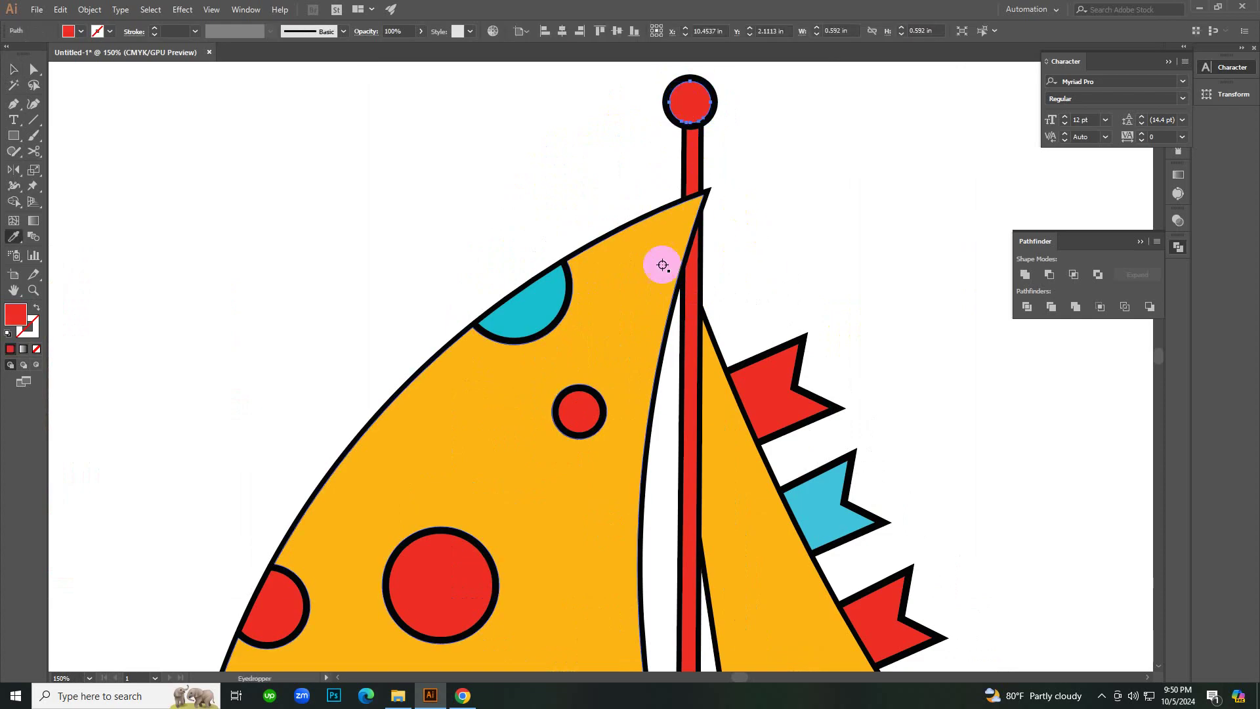
{"action": "left_click", "coordinate": [646, 289]}
{"action": "key", "text": "v"}
{"action": "left_click", "coordinate": [800, 247]}
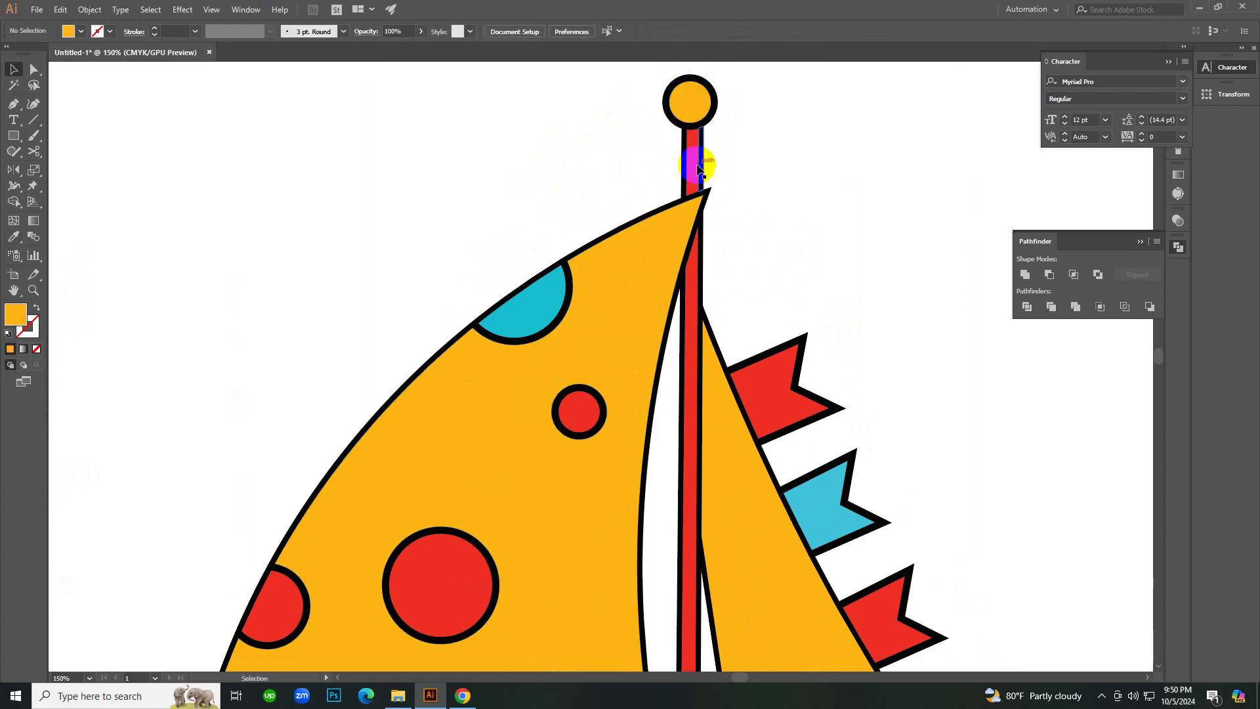
Fill the short mast section between the ball and the left sail's tip with the sail's orange-yellow.
{"action": "left_click", "coordinate": [692, 160]}
{"action": "key", "text": "i"}
{"action": "left_click", "coordinate": [639, 355]}
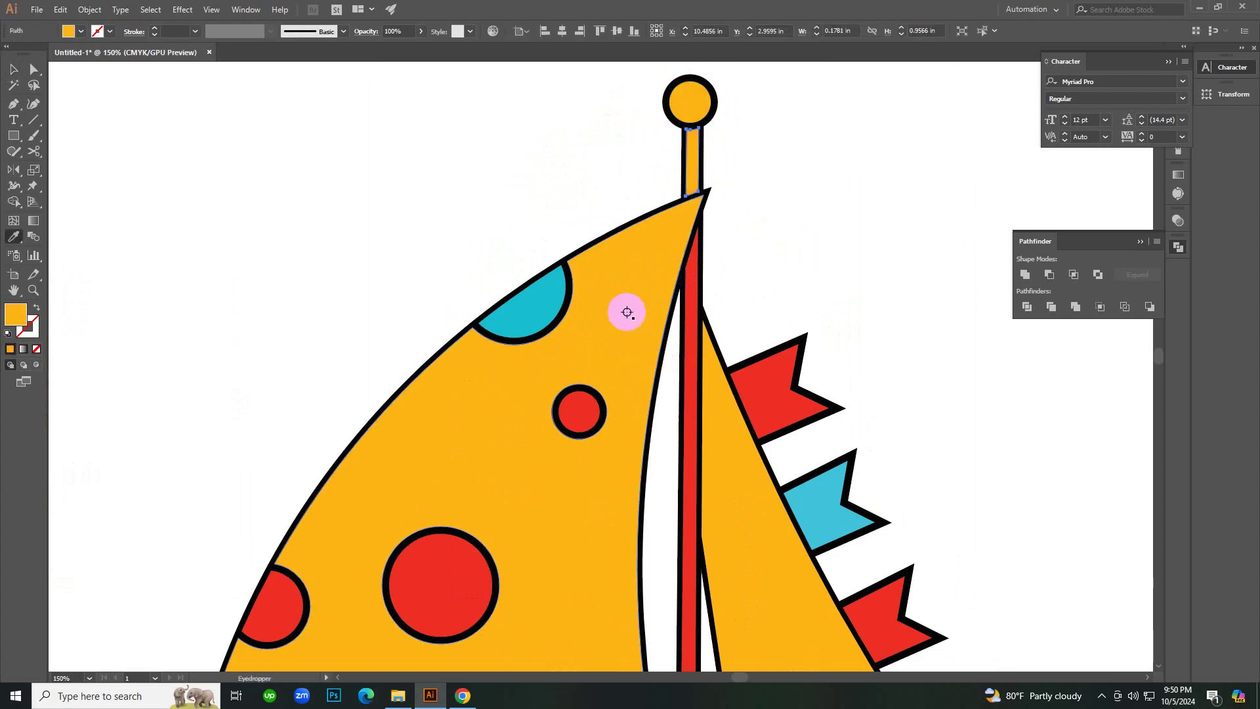
{"action": "key", "text": "v"}
{"action": "left_click", "coordinate": [912, 227]}
Fill the long mast section between the two sails with the right sail's orange-yellow.
{"action": "scroll", "coordinate": [703, 368], "scroll_direction": "down", "scroll_amount": 1}
{"action": "left_click", "coordinate": [689, 380]}
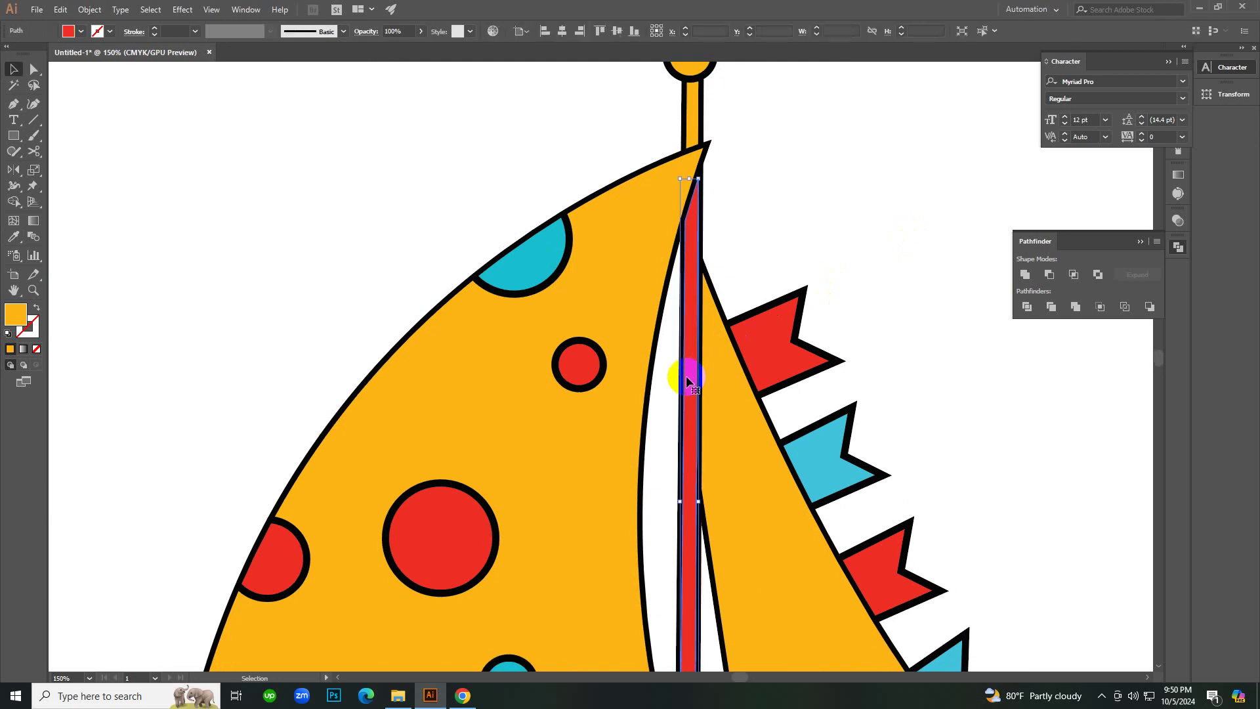
{"action": "key", "text": "o"}
{"action": "left_click", "coordinate": [608, 443]}
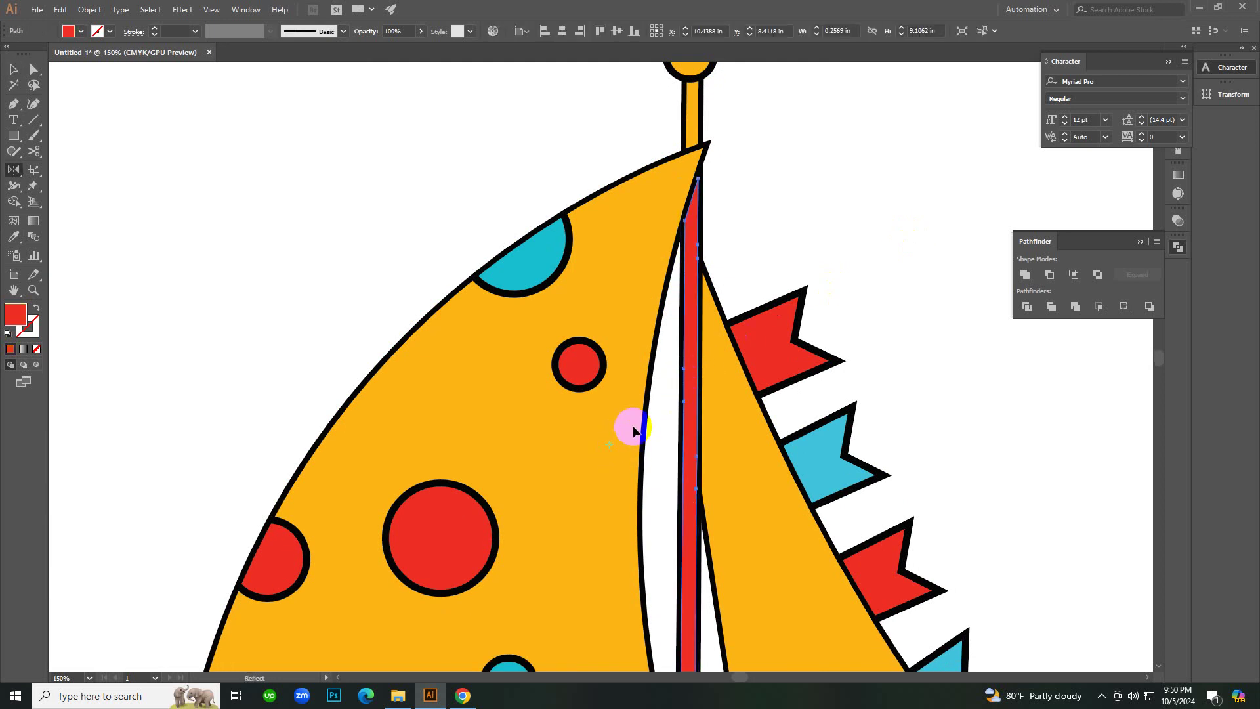
{"action": "key", "text": "i"}
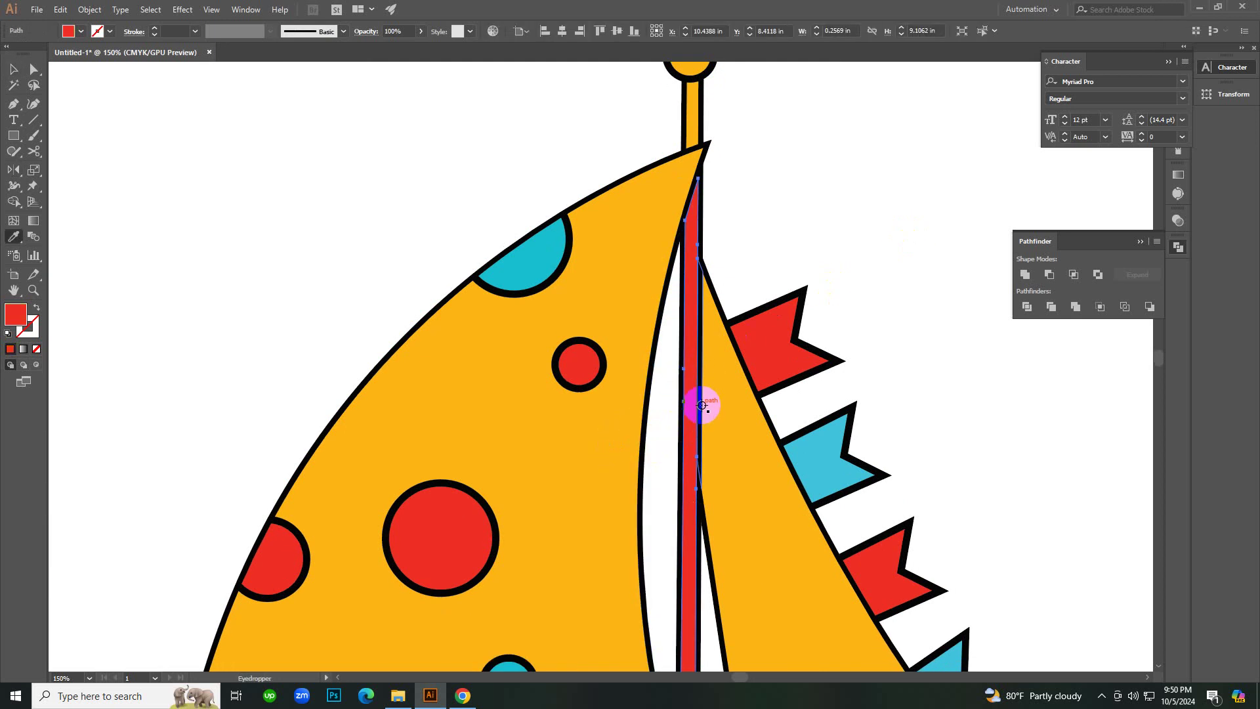
{"action": "left_click", "coordinate": [729, 439]}
{"action": "key", "text": "v"}
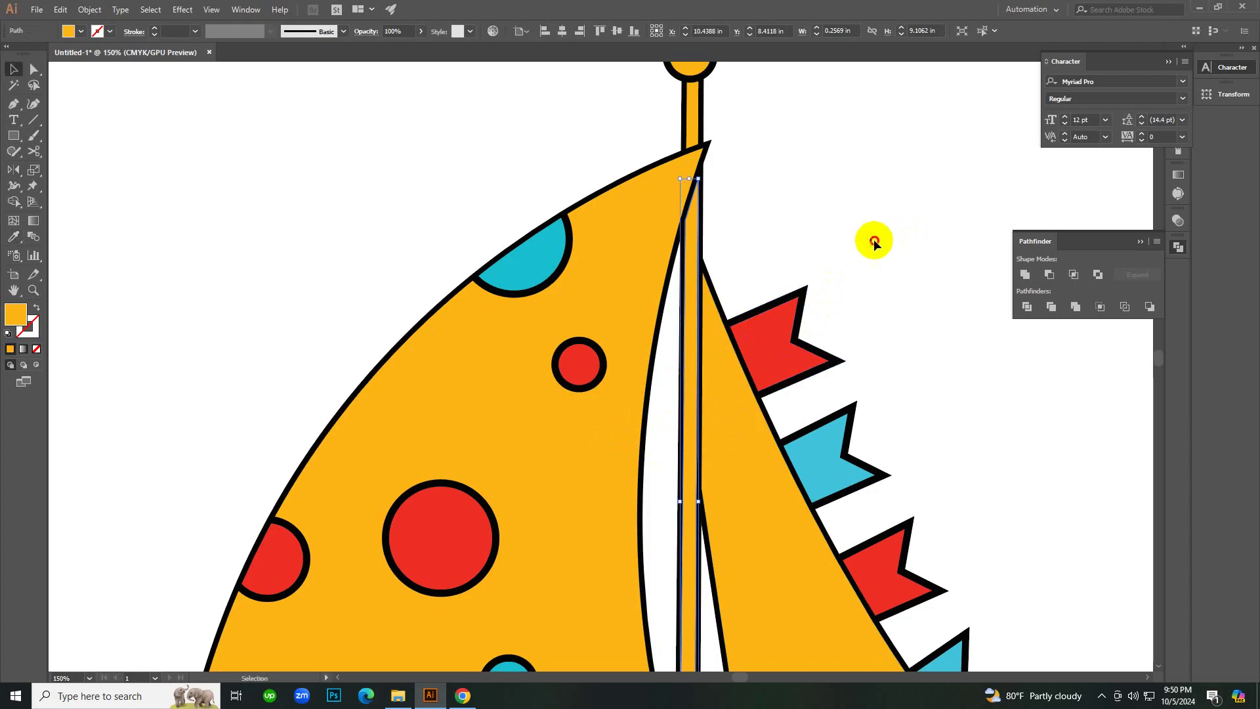
{"action": "left_click", "coordinate": [875, 242]}
Fill the short mast section between the sails and the hull with the right sail's orange-yellow.
{"action": "key", "text": "ctrl+0"}
{"action": "left_click", "coordinate": [608, 453], "text": "ctrl"}
{"action": "left_click", "coordinate": [613, 454], "text": "ctrl"}
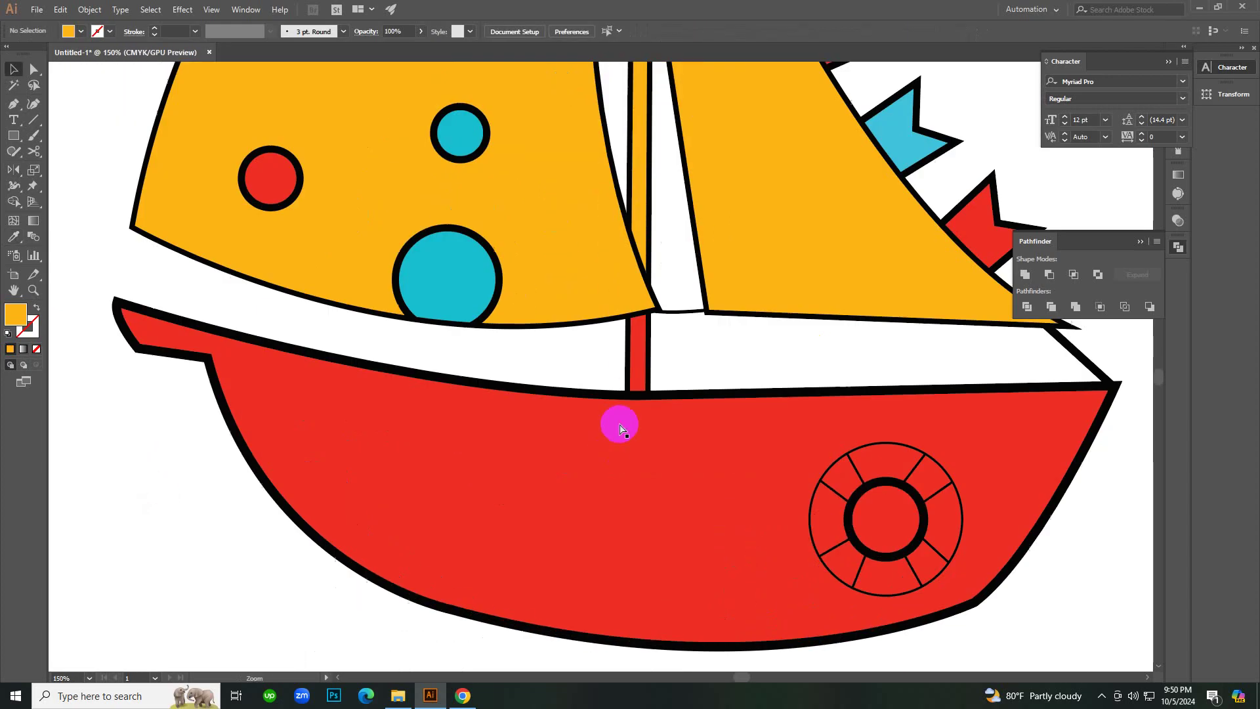
{"action": "left_click", "coordinate": [635, 367]}
{"action": "key", "text": "i"}
{"action": "left_click", "coordinate": [746, 238]}
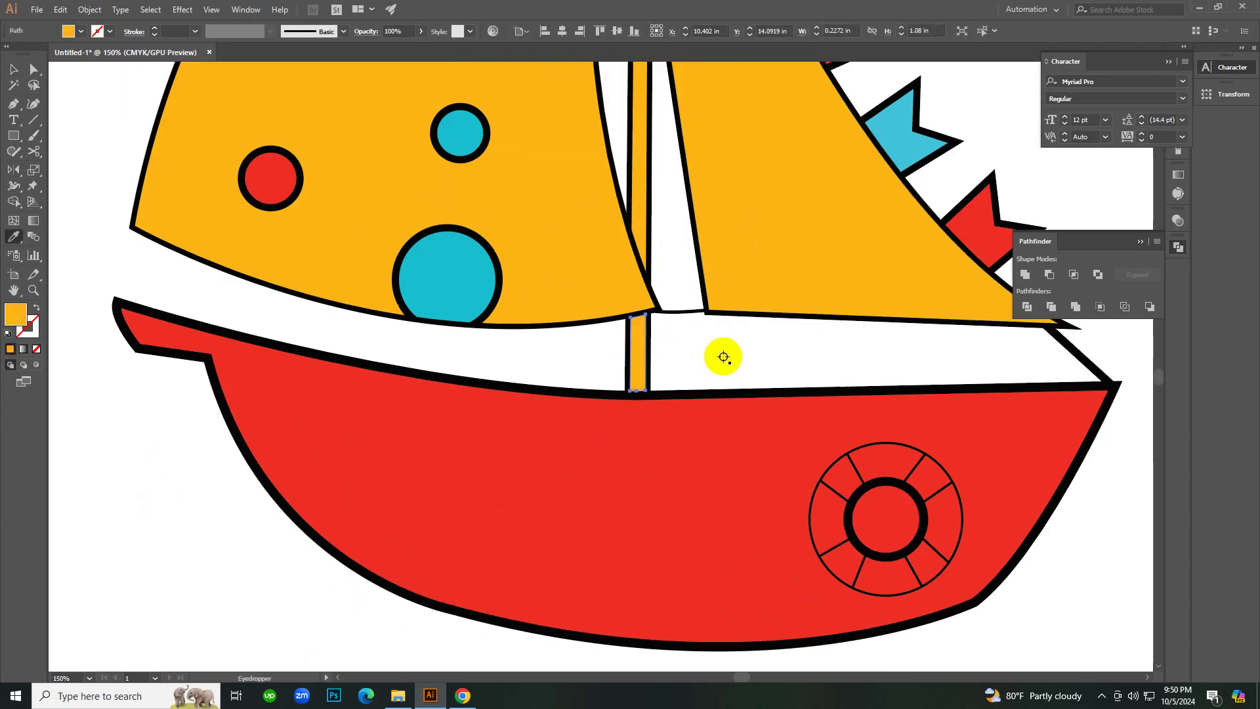
{"action": "key", "text": "v"}
{"action": "left_click", "coordinate": [722, 361]}
Fill the left, right and bottom segments of the life ring with the light blue sampled from the reference life ring.
{"action": "key", "text": "ctrl+minus"}
{"action": "key", "text": "ctrl+minus"}
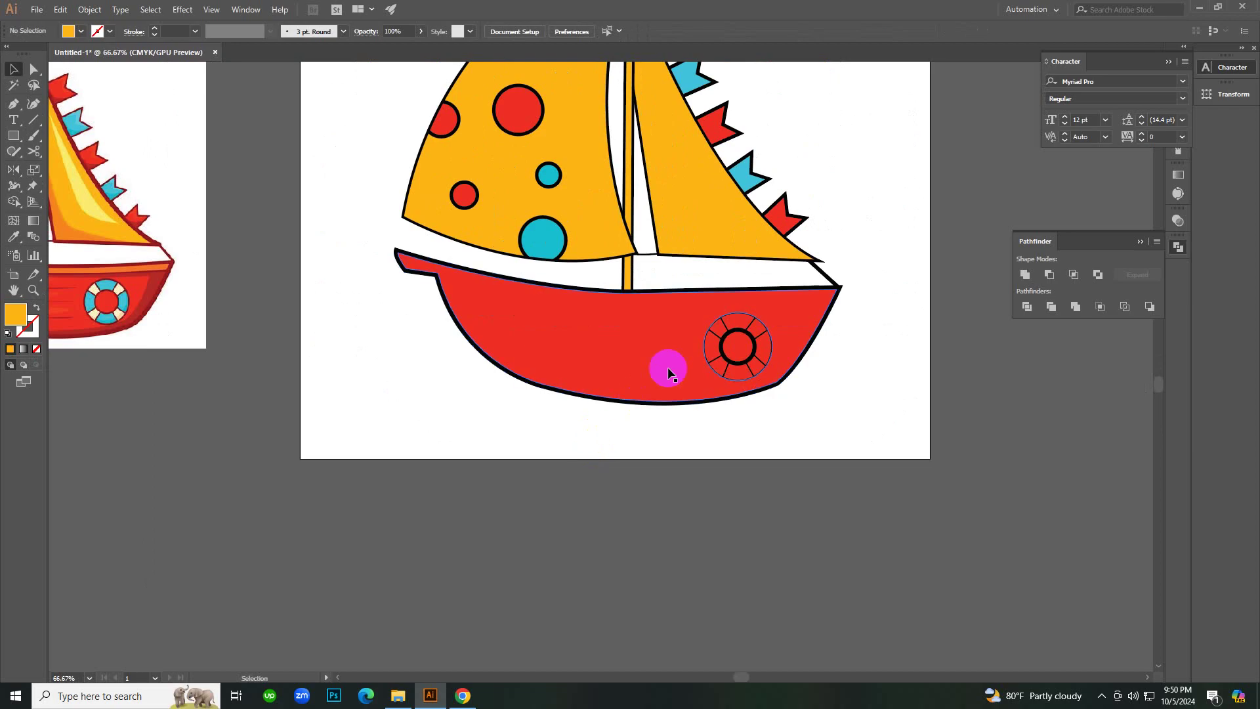
{"action": "key", "text": "ctrl+plus"}
{"action": "key", "text": "ctrl+plus"}
{"action": "key", "text": "ctrl+plus"}
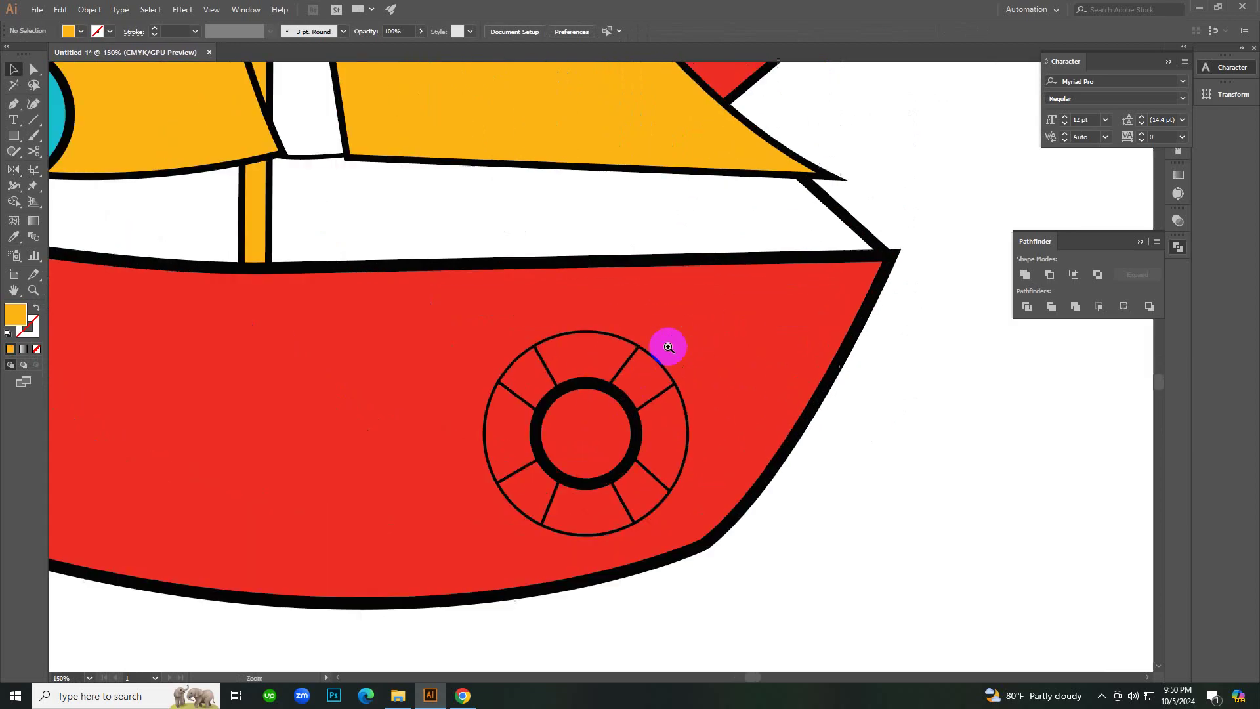
{"action": "left_click", "coordinate": [519, 416]}
{"action": "left_click", "coordinate": [671, 414], "text": "shift"}
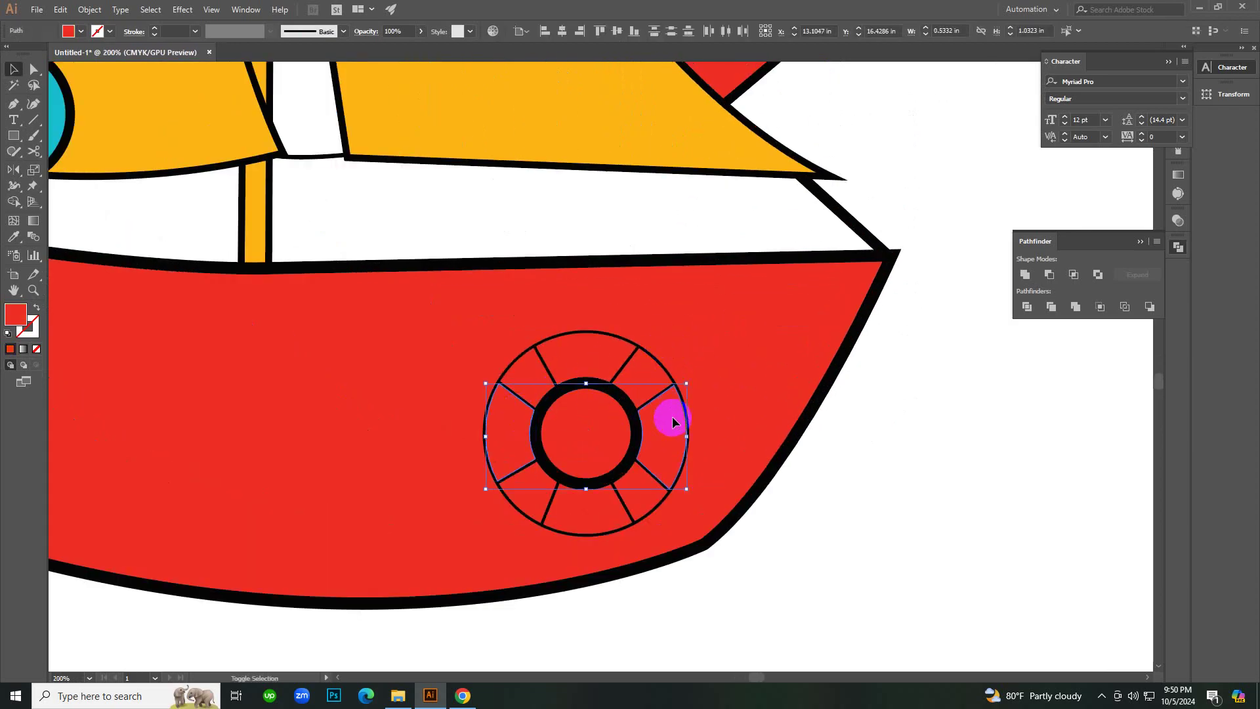
{"action": "left_click", "coordinate": [590, 500], "text": "shift"}
{"action": "left_click", "coordinate": [415, 423], "text": "ctrl+alt"}
{"action": "left_click", "coordinate": [415, 423], "text": "ctrl+alt"}
{"action": "left_click_drag", "start_coordinate": [514, 427], "coordinate": [858, 475]}
{"action": "key", "text": "i"}
{"action": "left_click", "coordinate": [233, 317]}
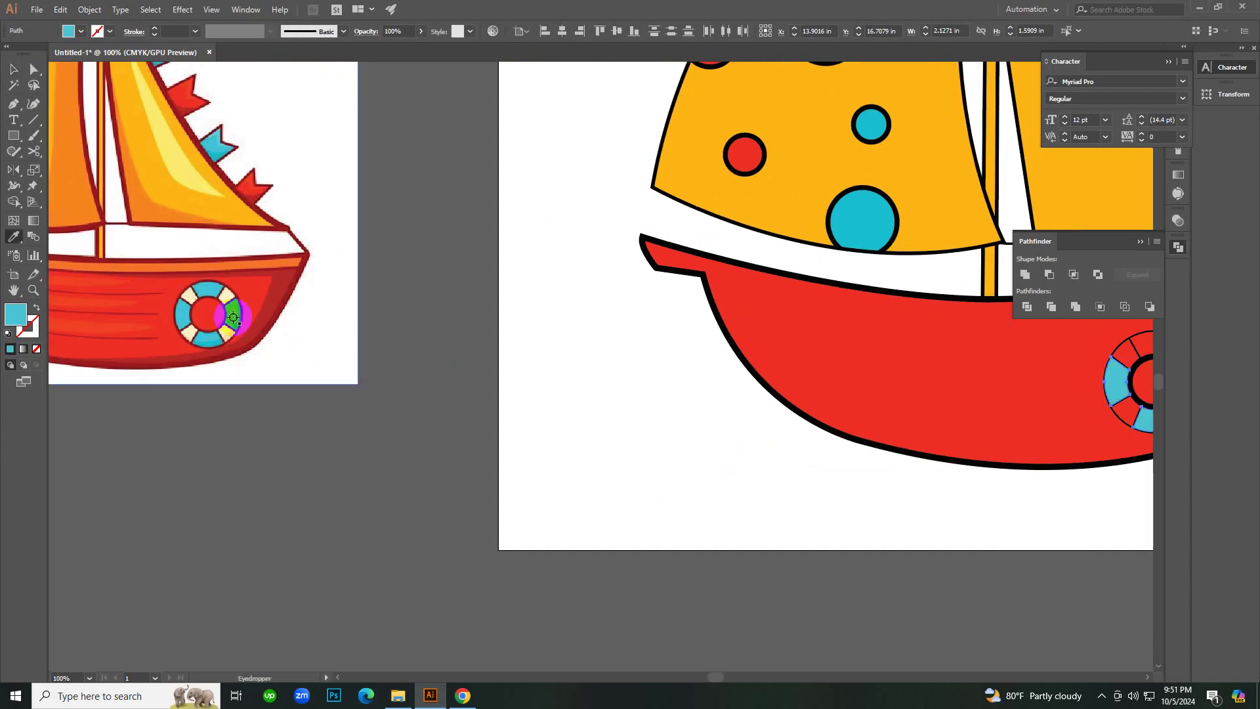
{"action": "key", "text": "v"}
{"action": "left_click", "coordinate": [746, 499]}
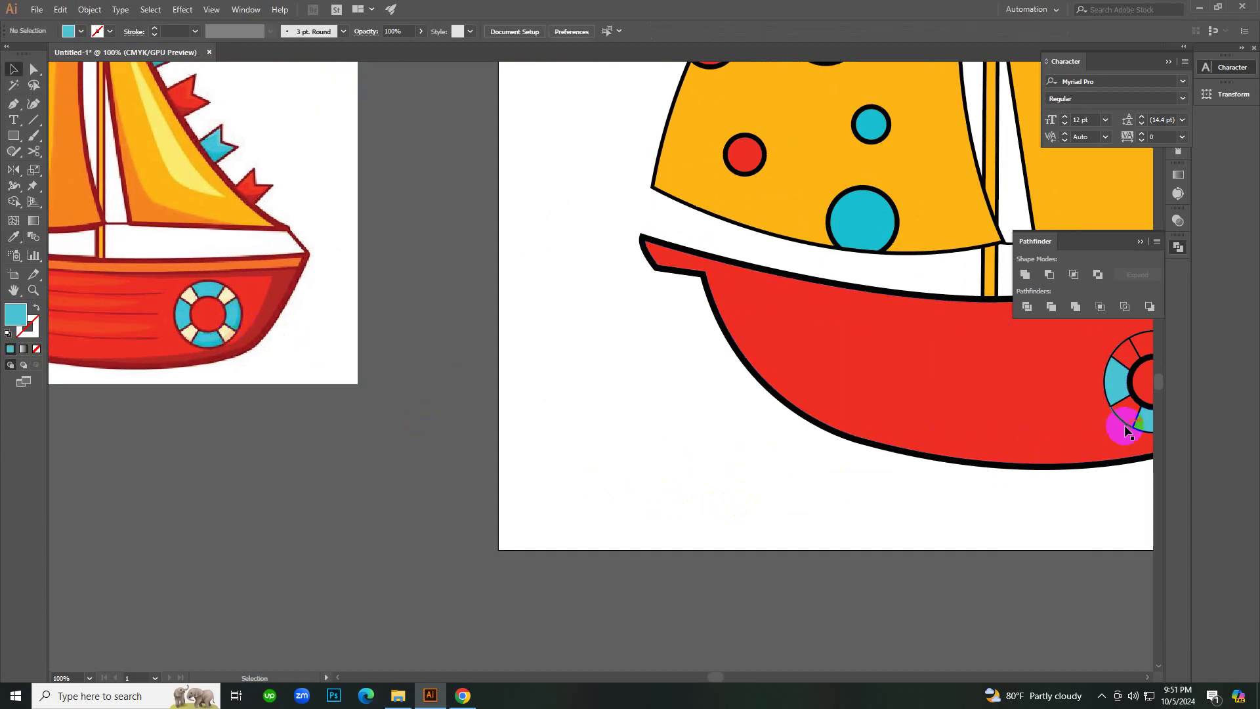
Fill the life ring's top segment with the light blue of its right segment.
{"action": "left_click_drag", "start_coordinate": [1056, 435], "coordinate": [815, 478]}
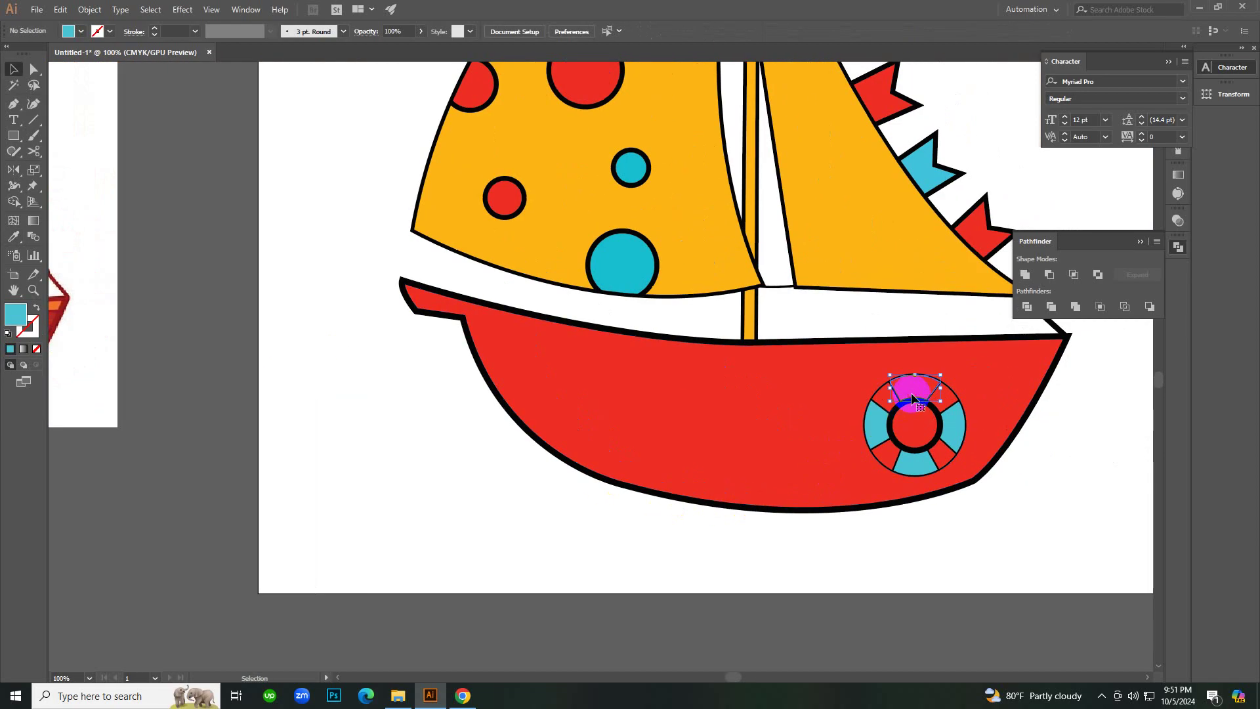
{"action": "left_click", "coordinate": [912, 399]}
{"action": "key", "text": "i"}
{"action": "left_click", "coordinate": [952, 426]}
{"action": "key", "text": "b"}
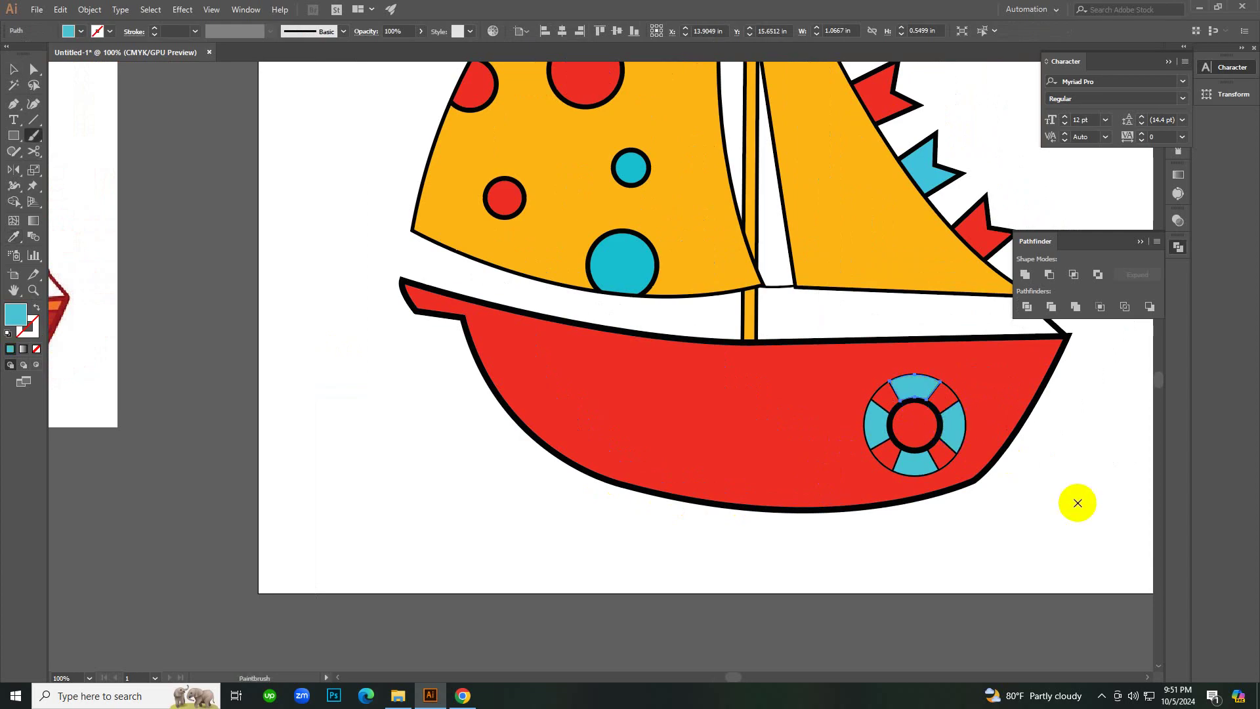
{"action": "key", "text": "v"}
{"action": "left_click", "coordinate": [1077, 503]}
Fill the four remaining diagonal red segments of the life ring with the cream sampled from the reference life ring.
{"action": "left_click", "coordinate": [944, 458]}
{"action": "left_click", "coordinate": [879, 455], "text": "shift"}
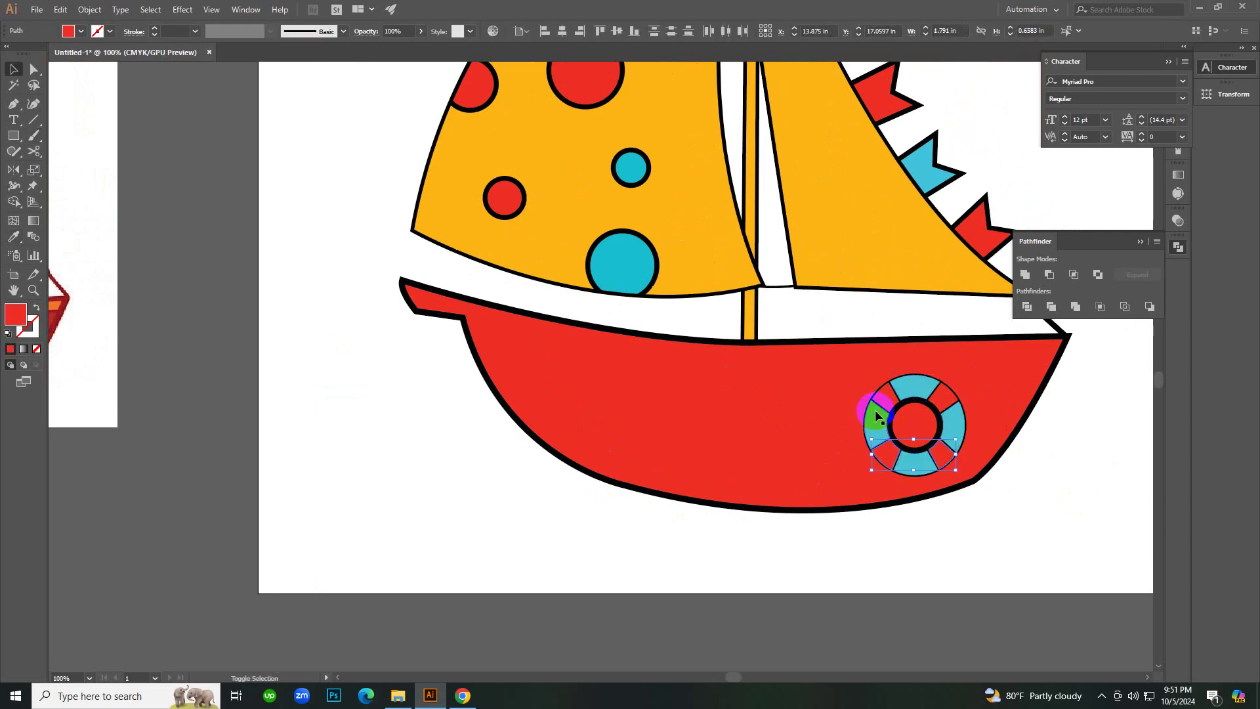
{"action": "left_click", "coordinate": [887, 390], "text": "shift"}
{"action": "left_click", "coordinate": [943, 398], "text": "shift"}
{"action": "left_click_drag", "start_coordinate": [764, 434], "coordinate": [877, 438]}
{"action": "key", "text": "i"}
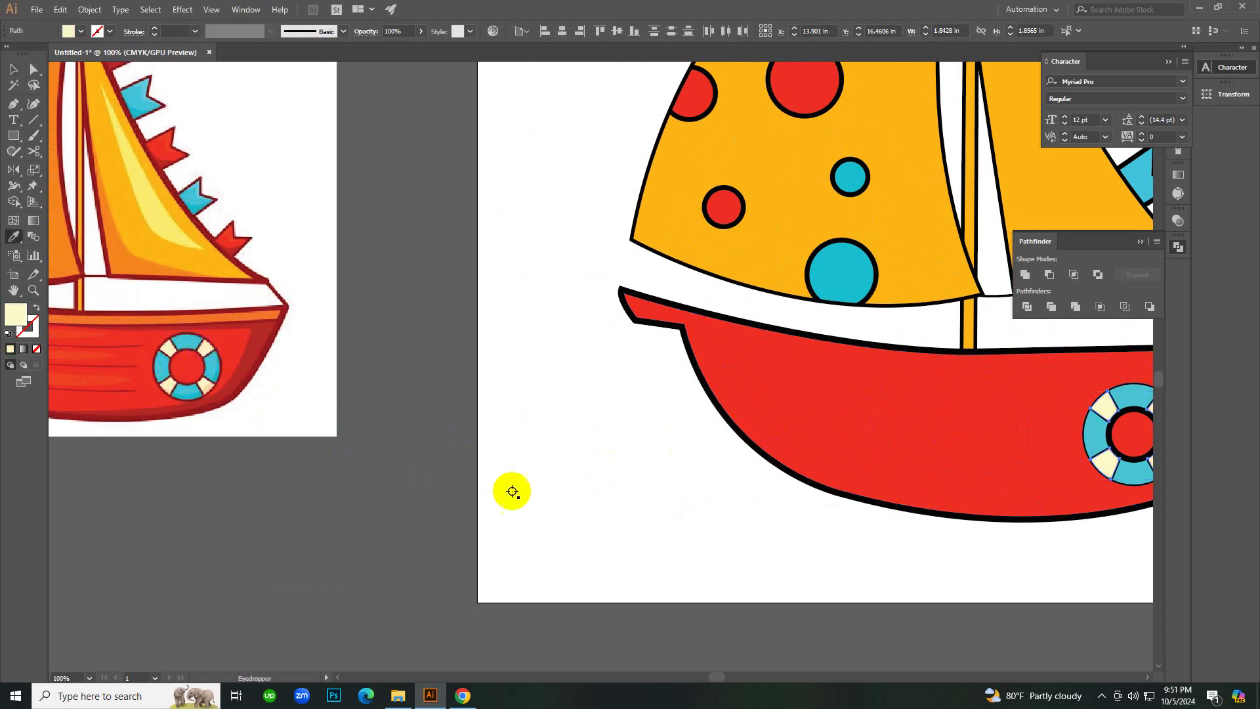
{"action": "left_click", "coordinate": [551, 484]}
{"action": "key", "text": "ctrl+minus"}
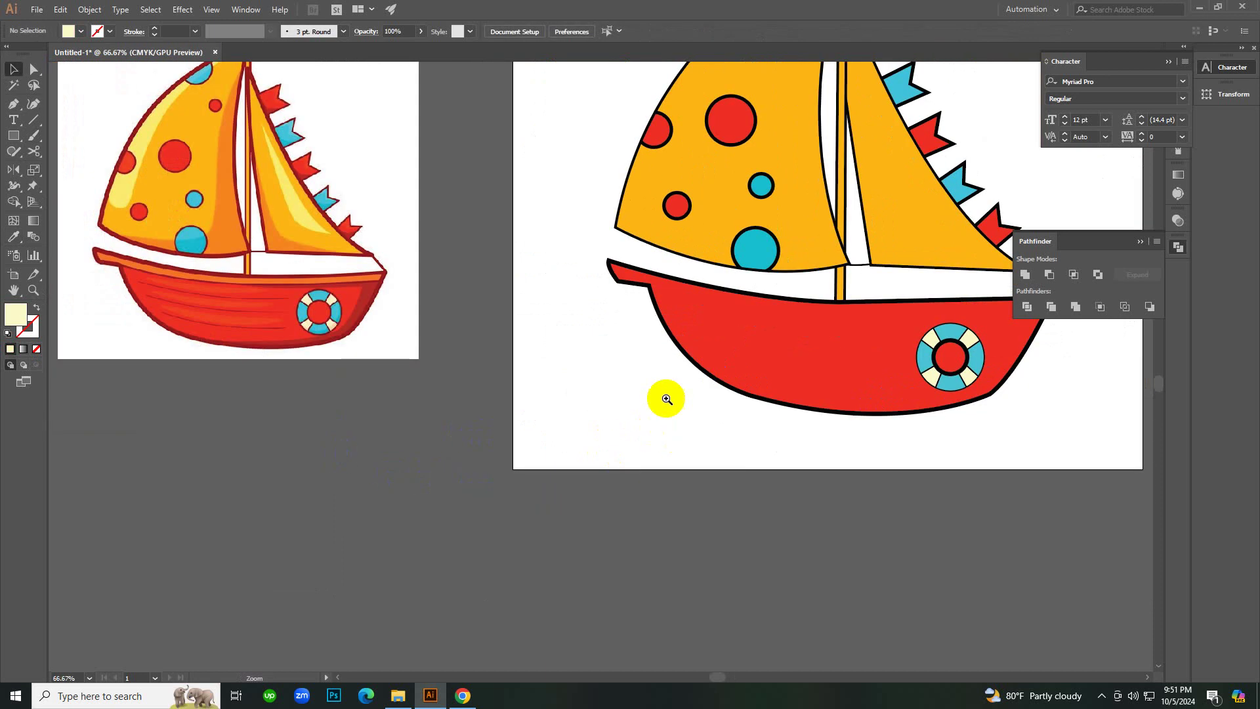
Draw an unfilled, cream-stroked curved line about 15.2 in wide across the hull just below its upper edge.
{"action": "key", "text": "p"}
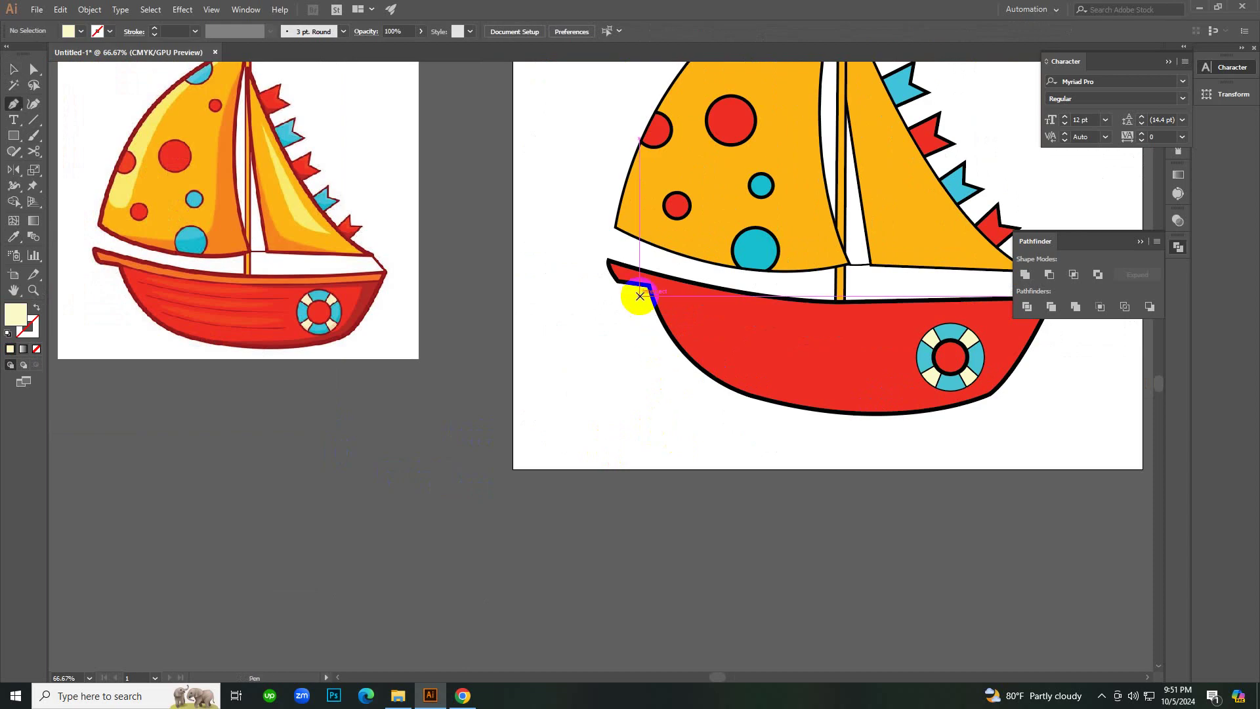
{"action": "left_click", "coordinate": [594, 275]}
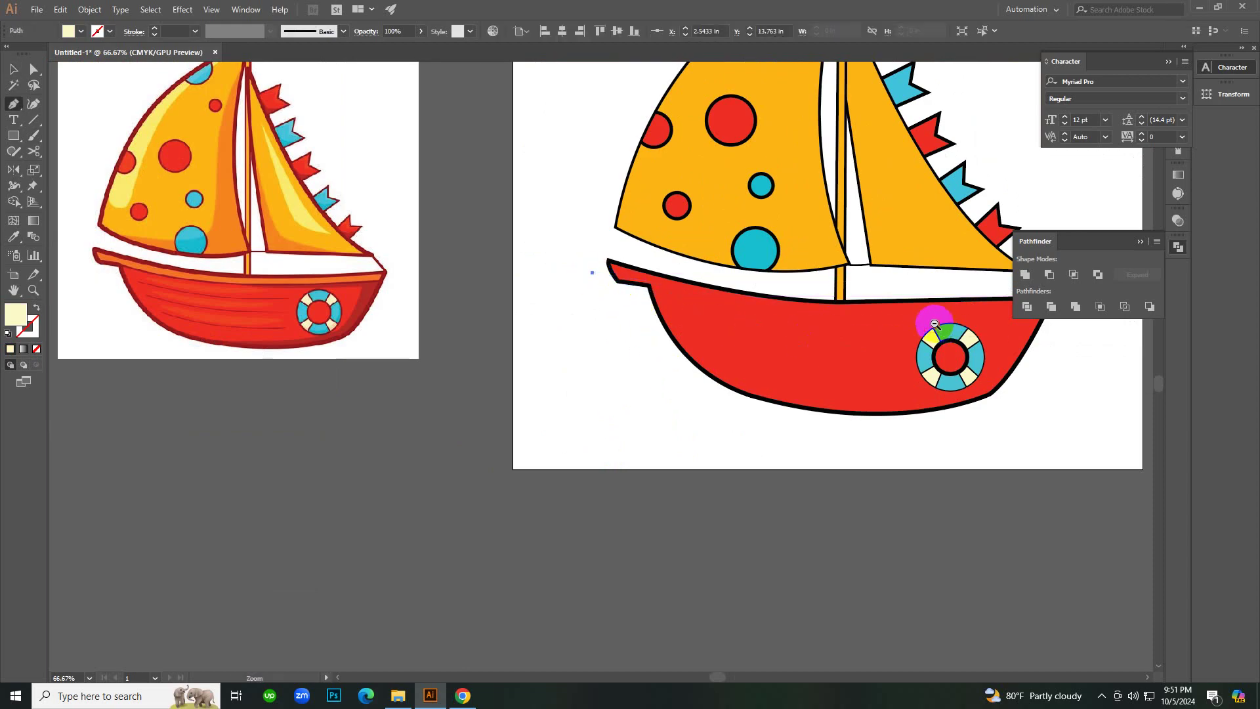
{"action": "key", "text": "ctrl+minus"}
{"action": "left_click_drag", "start_coordinate": [702, 360], "coordinate": [839, 322]}
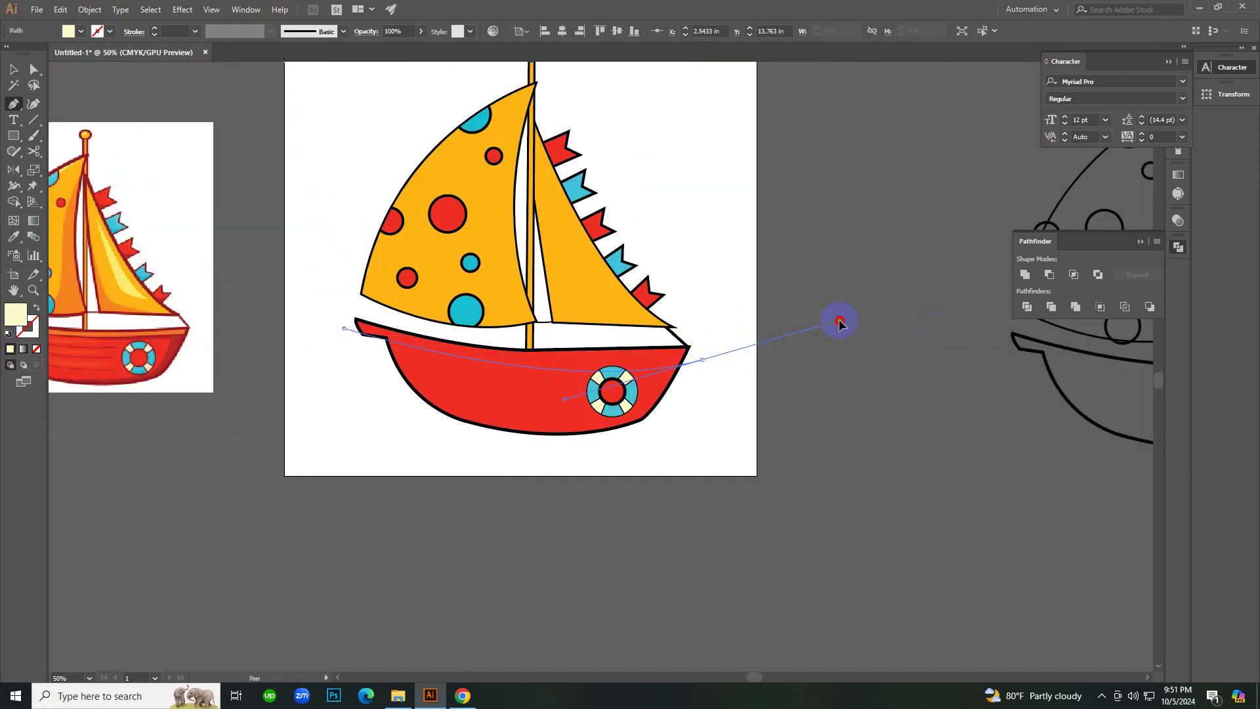
{"action": "left_click_drag", "start_coordinate": [943, 355], "coordinate": [944, 353]}
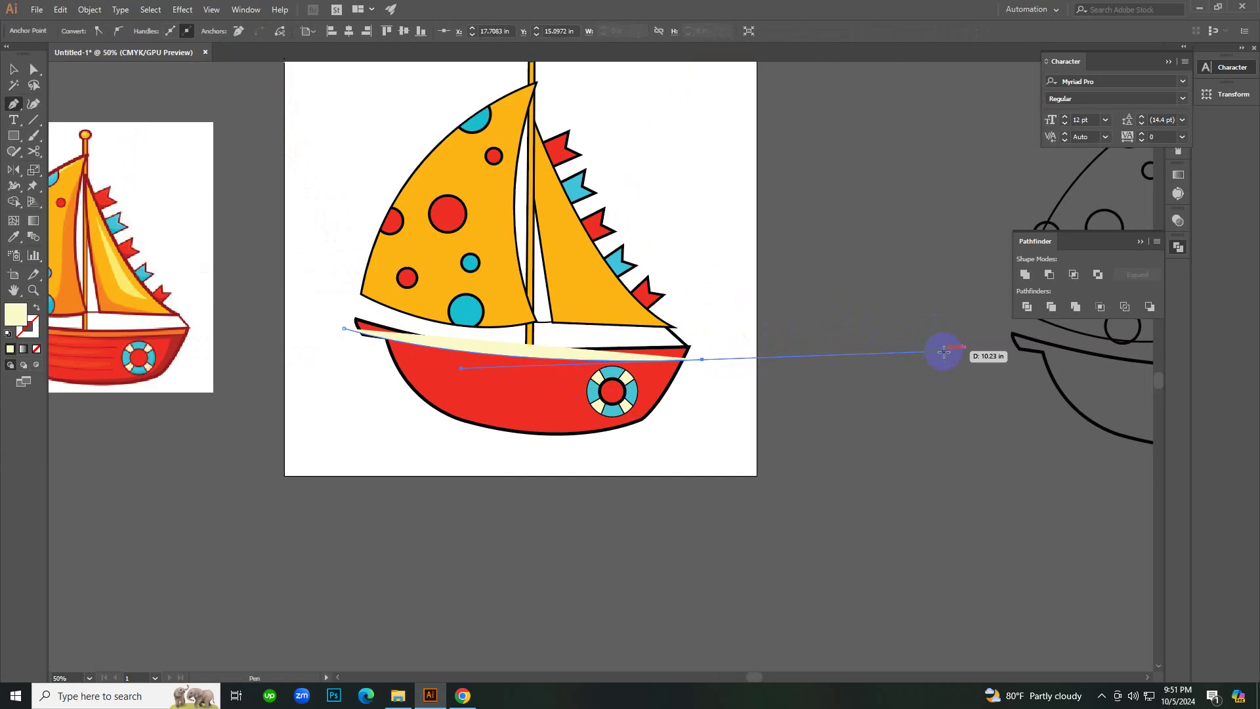
{"action": "key", "text": "shift+x"}
{"action": "key", "text": "v"}
{"action": "left_click", "coordinate": [813, 428]}
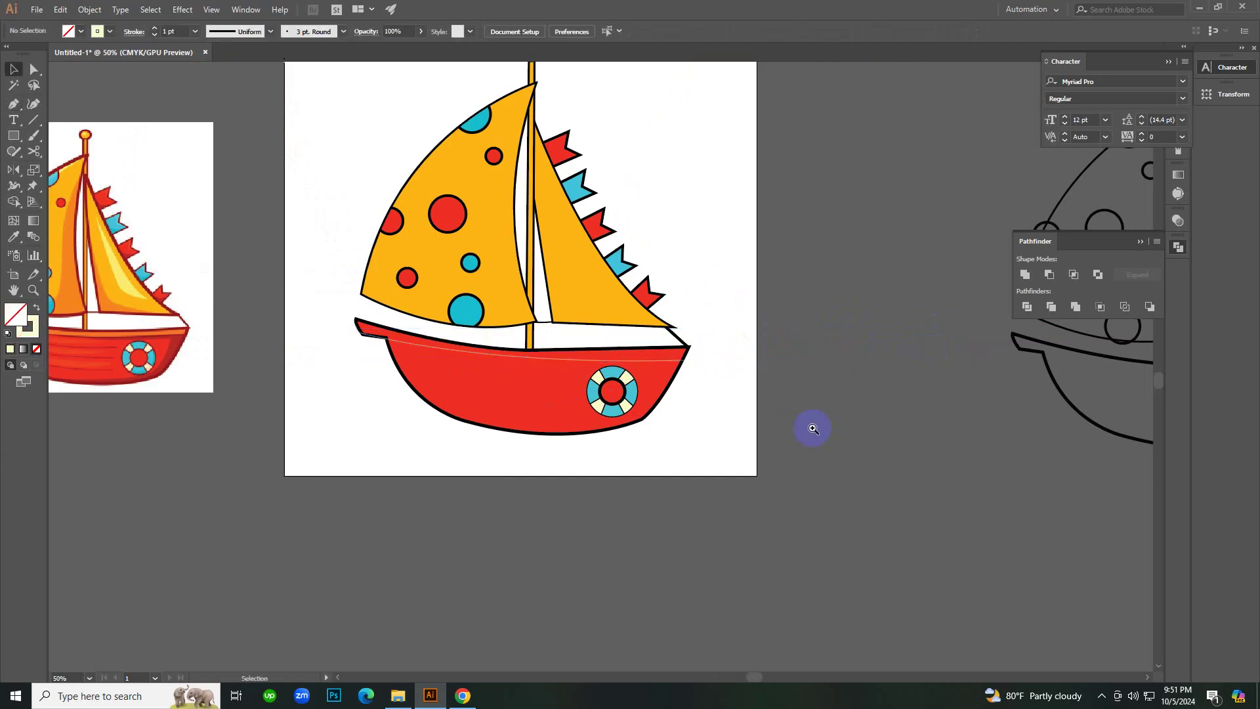
Set the cream hull line's stroke weight to 2 pt and expand the line into a filled shape.
{"action": "left_click", "coordinate": [607, 381], "text": "ctrl"}
{"action": "left_click", "coordinate": [475, 281], "text": "ctrl"}
{"action": "left_click", "coordinate": [492, 419], "text": "ctrl"}
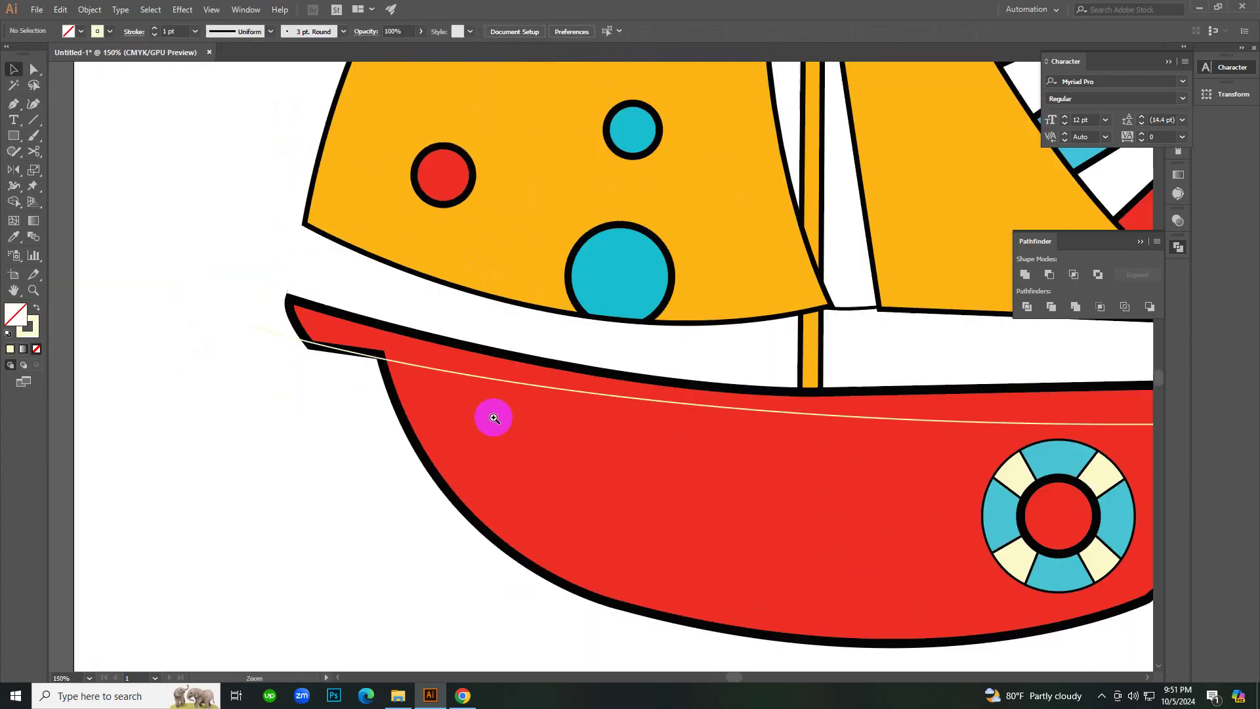
{"action": "left_click", "coordinate": [298, 339]}
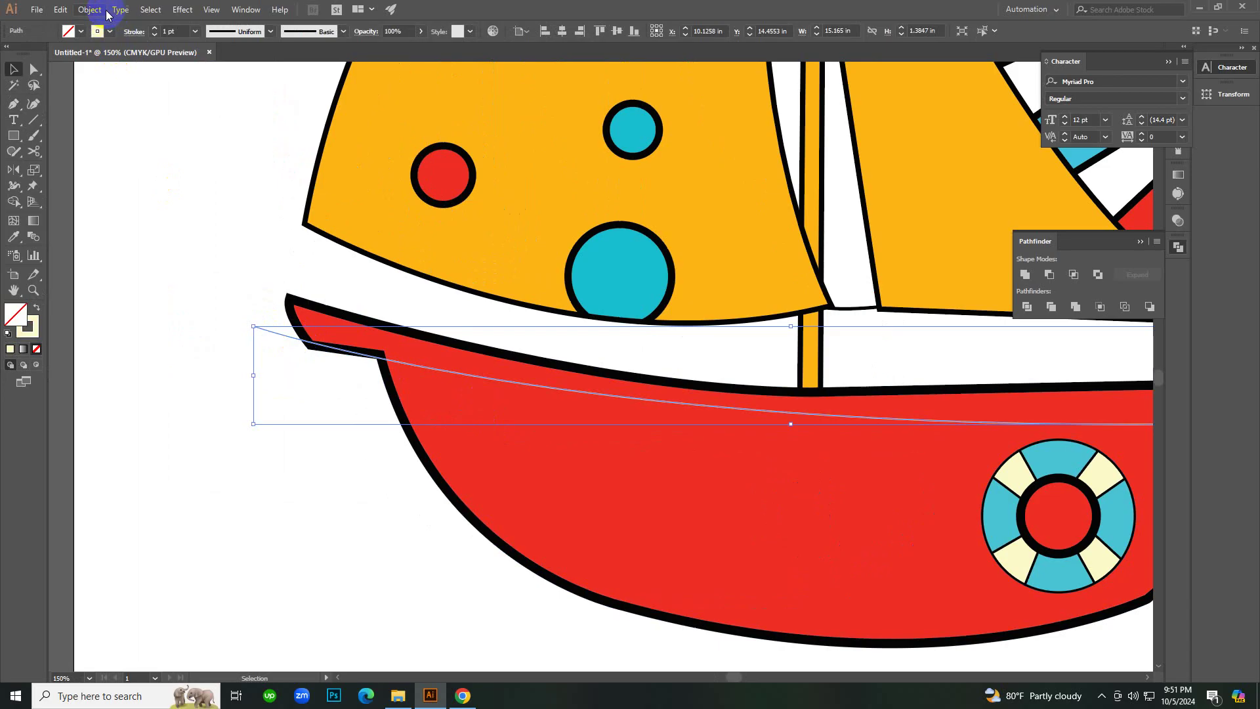
{"action": "scroll", "coordinate": [166, 32], "scroll_direction": "up", "scroll_amount": 1}
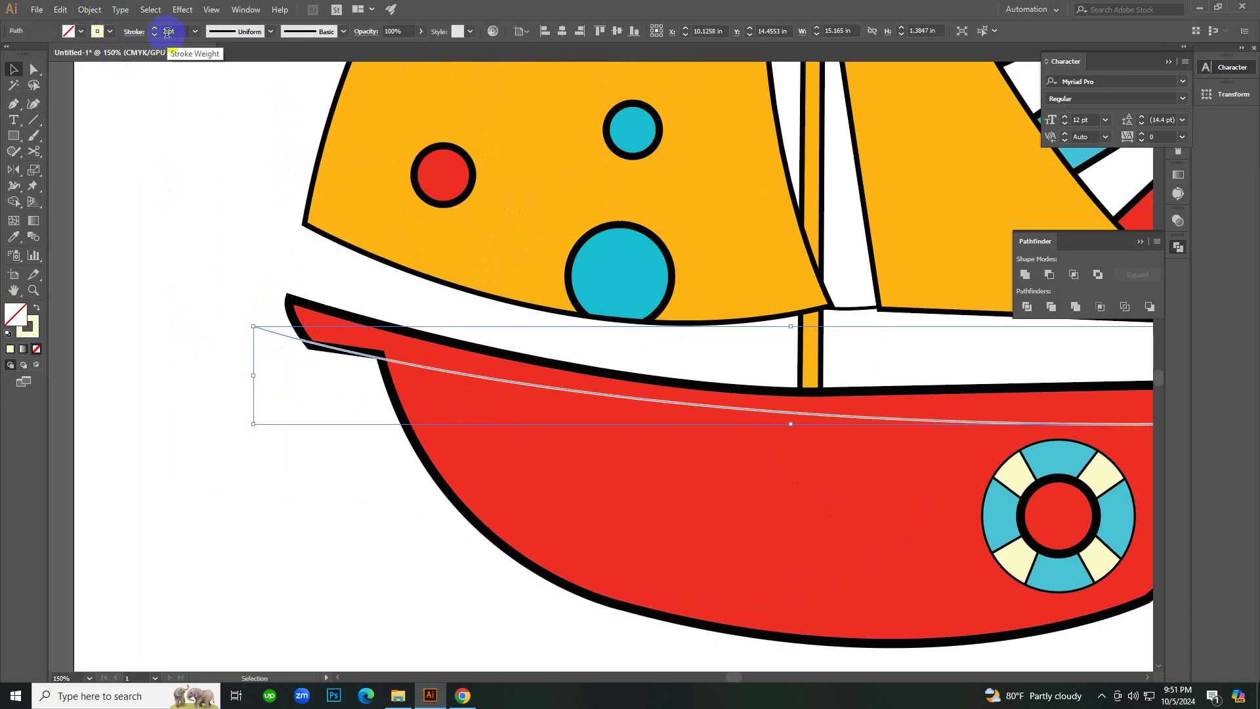
{"action": "left_click", "coordinate": [89, 9]}
{"action": "left_click", "coordinate": [107, 149]}
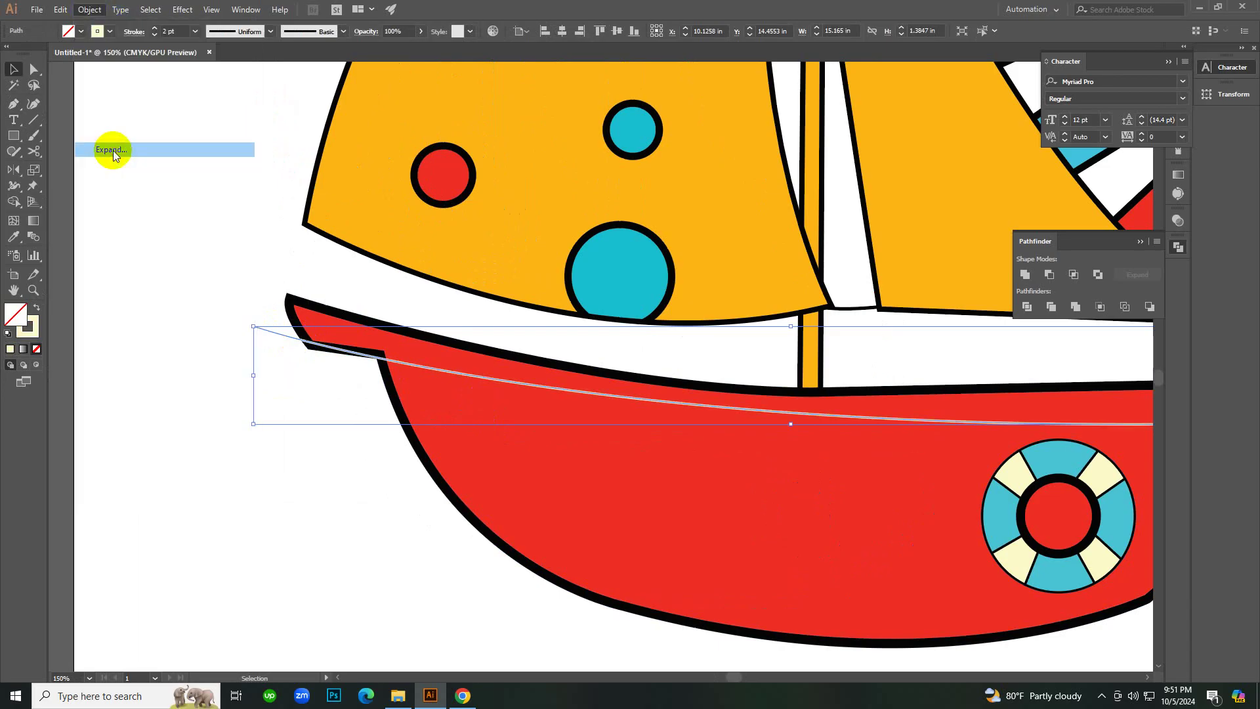
{"action": "left_click", "coordinate": [452, 435]}
{"action": "left_click", "coordinate": [378, 455]}
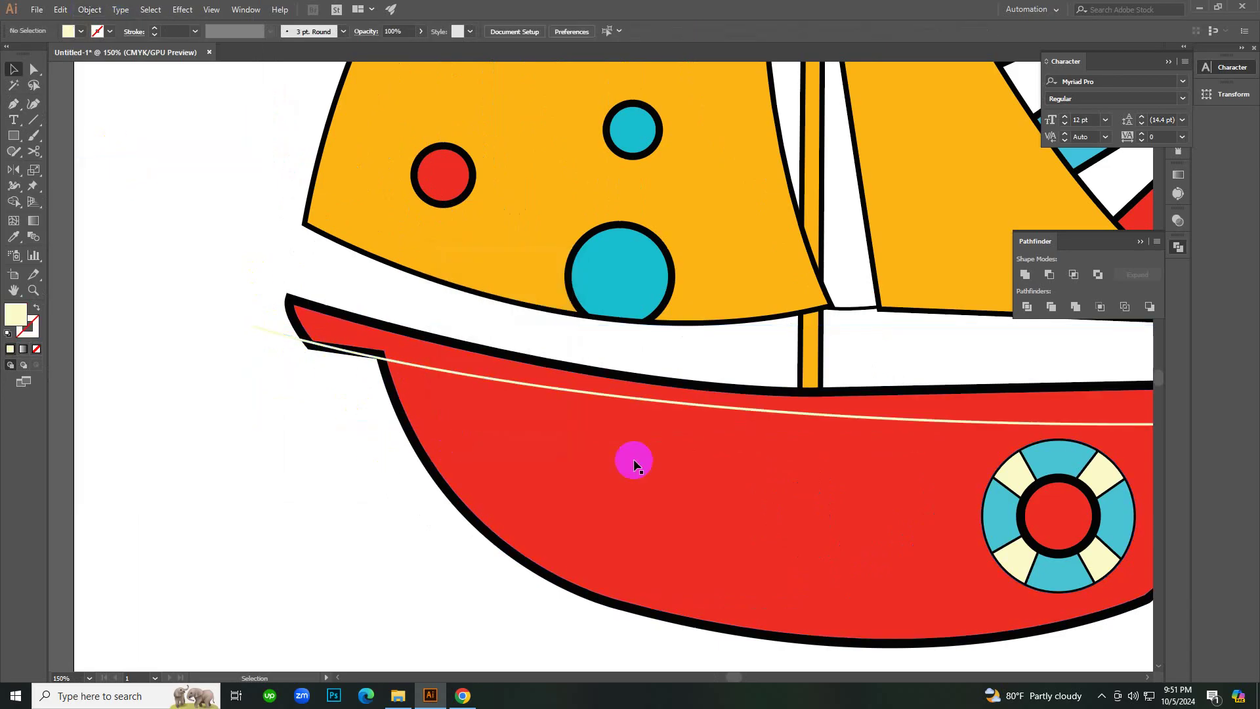
Divide the boat artwork along the cream line with Pathfinder and ungroup the resulting pieces.
{"action": "left_click", "coordinate": [788, 427], "text": "ctrl+alt"}
{"action": "left_click", "coordinate": [789, 426], "text": "ctrl+alt"}
{"action": "left_click", "coordinate": [535, 318], "text": "ctrl"}
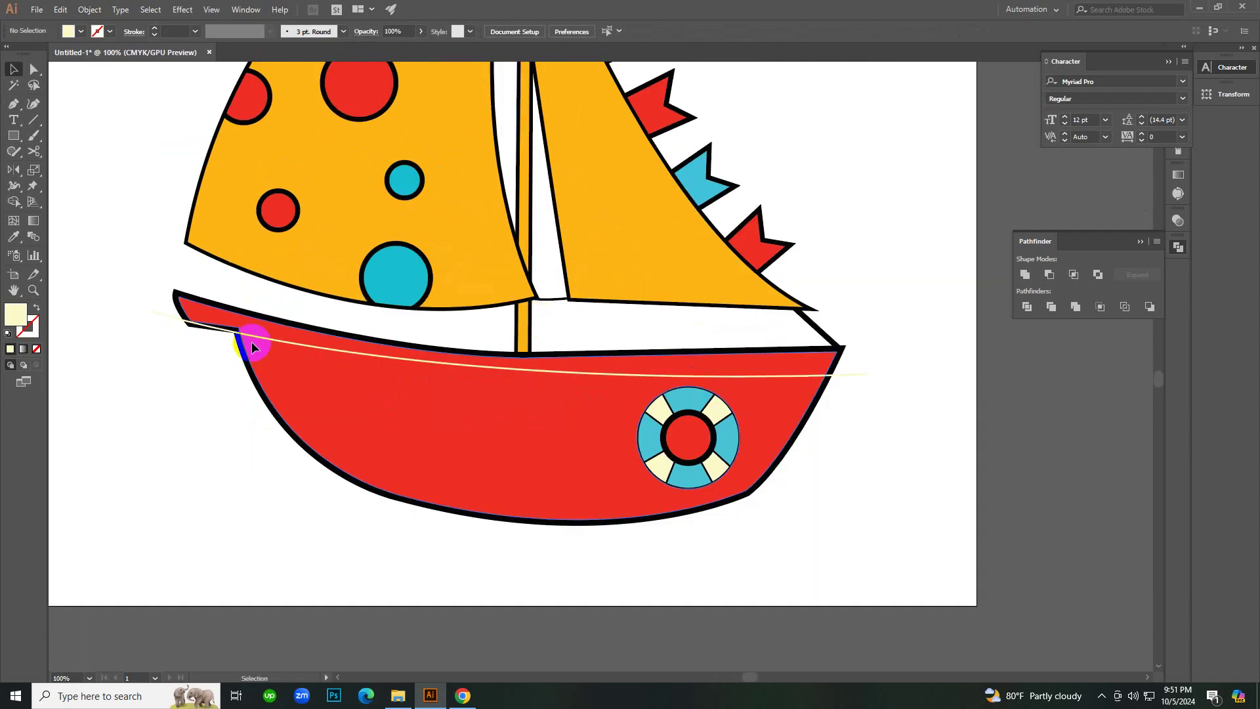
{"action": "key", "text": "ctrl+minus"}
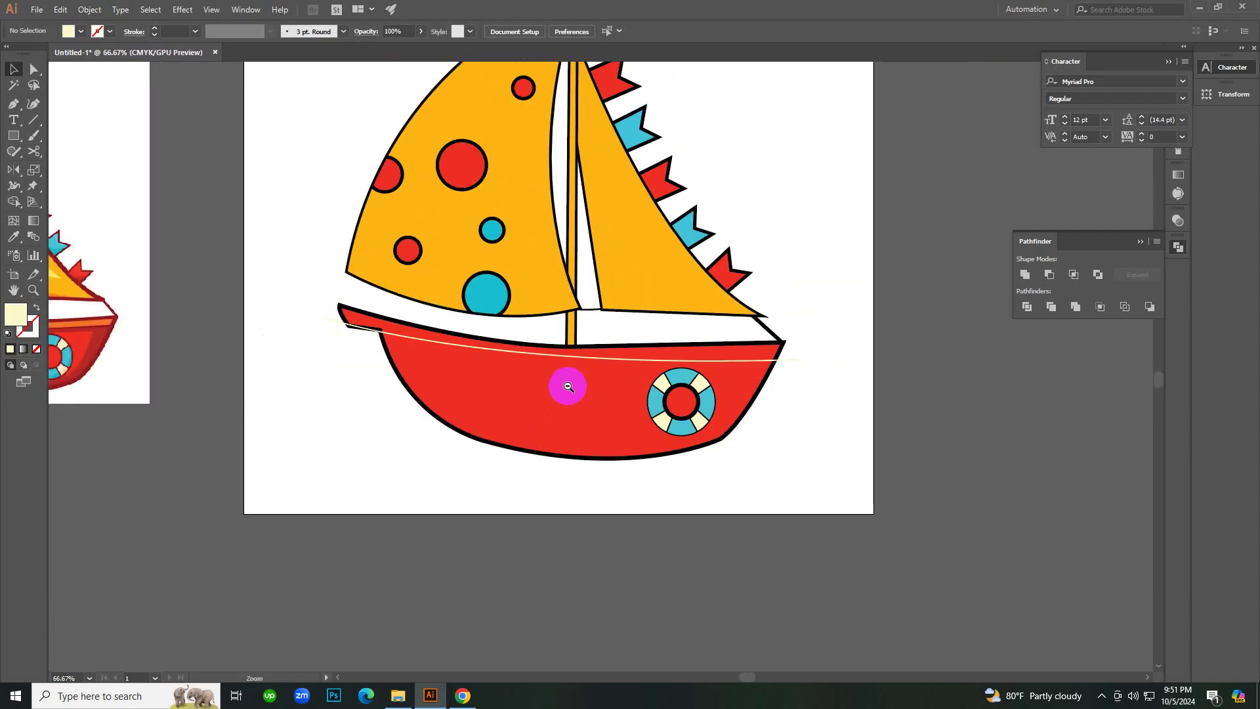
{"action": "key", "text": "ctrl+minus"}
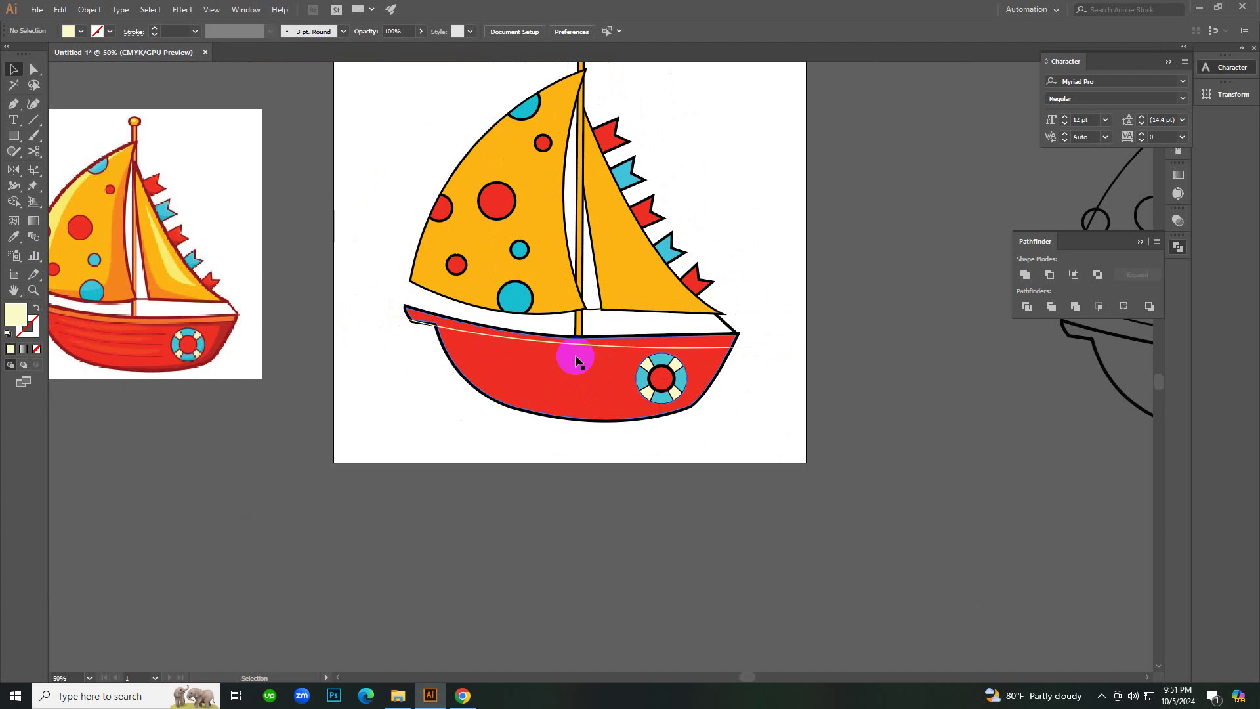
{"action": "left_click_drag", "start_coordinate": [771, 434], "coordinate": [407, 192]}
{"action": "left_click_drag", "start_coordinate": [362, 311], "coordinate": [799, 471]}
{"action": "right_click", "coordinate": [796, 304]}
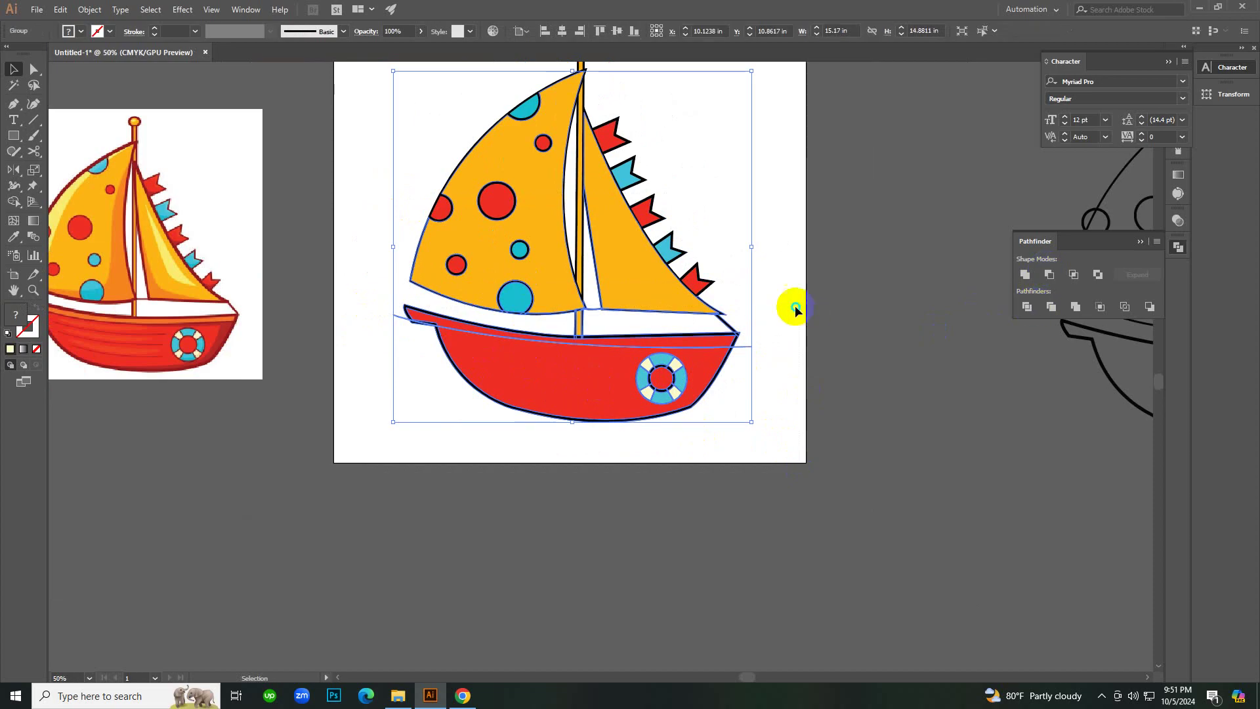
{"action": "left_click", "coordinate": [839, 418]}
{"action": "left_click", "coordinate": [781, 407]}
Delete the two ends of the cream line that stick out beyond the hull's right and left edges.
{"action": "scroll", "coordinate": [779, 401], "scroll_direction": "up", "scroll_amount": 2}
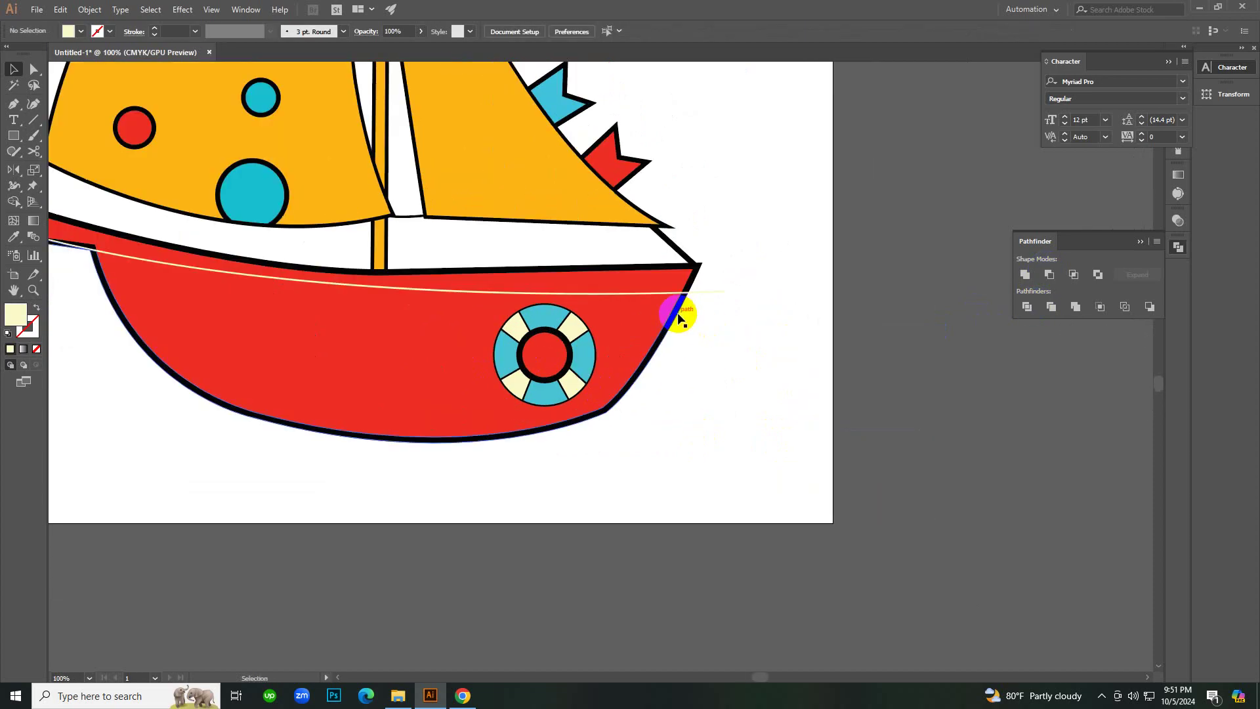
{"action": "left_click", "coordinate": [706, 294]}
{"action": "key", "text": "Delete"}
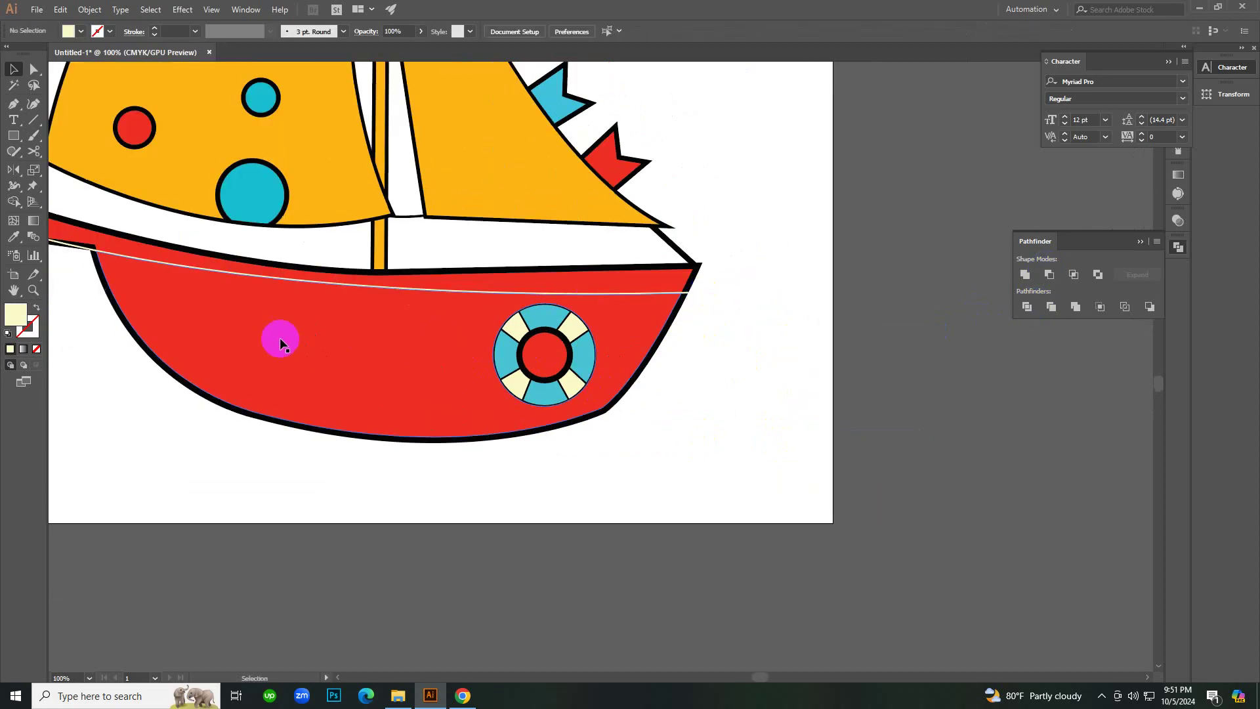
{"action": "left_click_drag", "start_coordinate": [239, 420], "coordinate": [542, 466]}
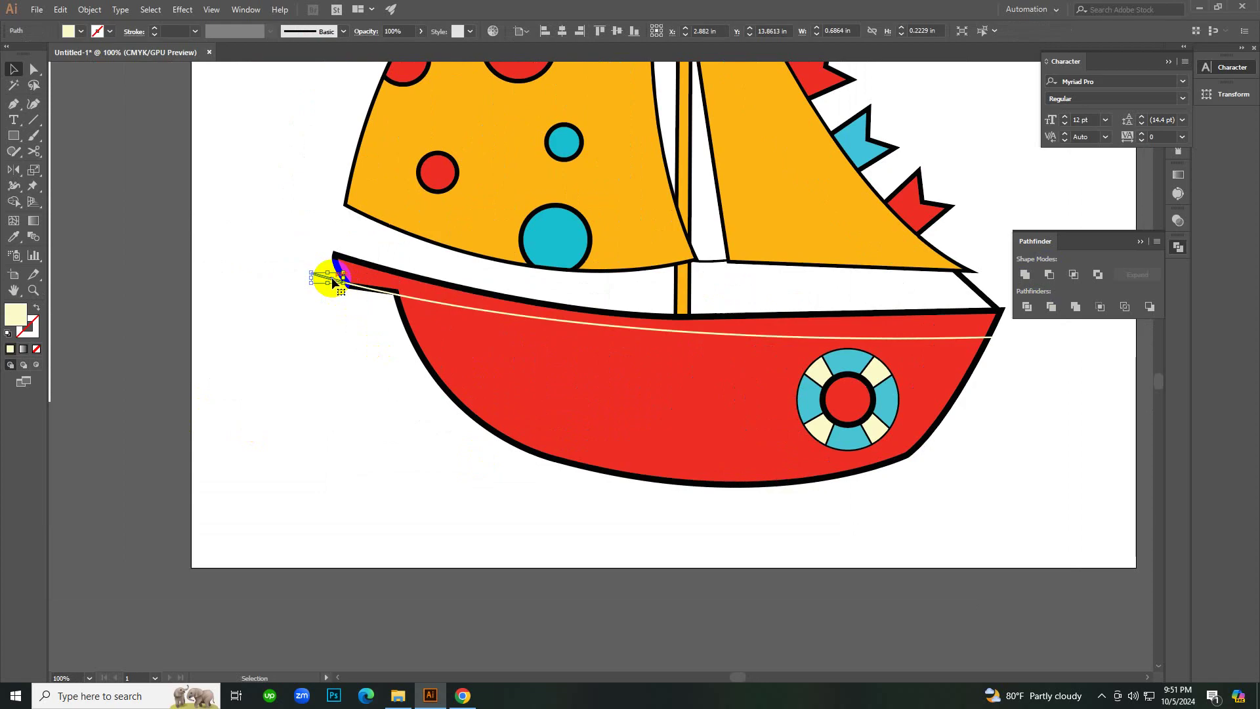
{"action": "left_click", "coordinate": [442, 340]}
Fill the cream line piece crossing the outline at the hull's left tip with the outline's black.
{"action": "left_click", "coordinate": [442, 340], "text": "ctrl"}
{"action": "left_click", "coordinate": [620, 266], "text": "ctrl"}
{"action": "left_click", "coordinate": [647, 335], "text": "ctrl"}
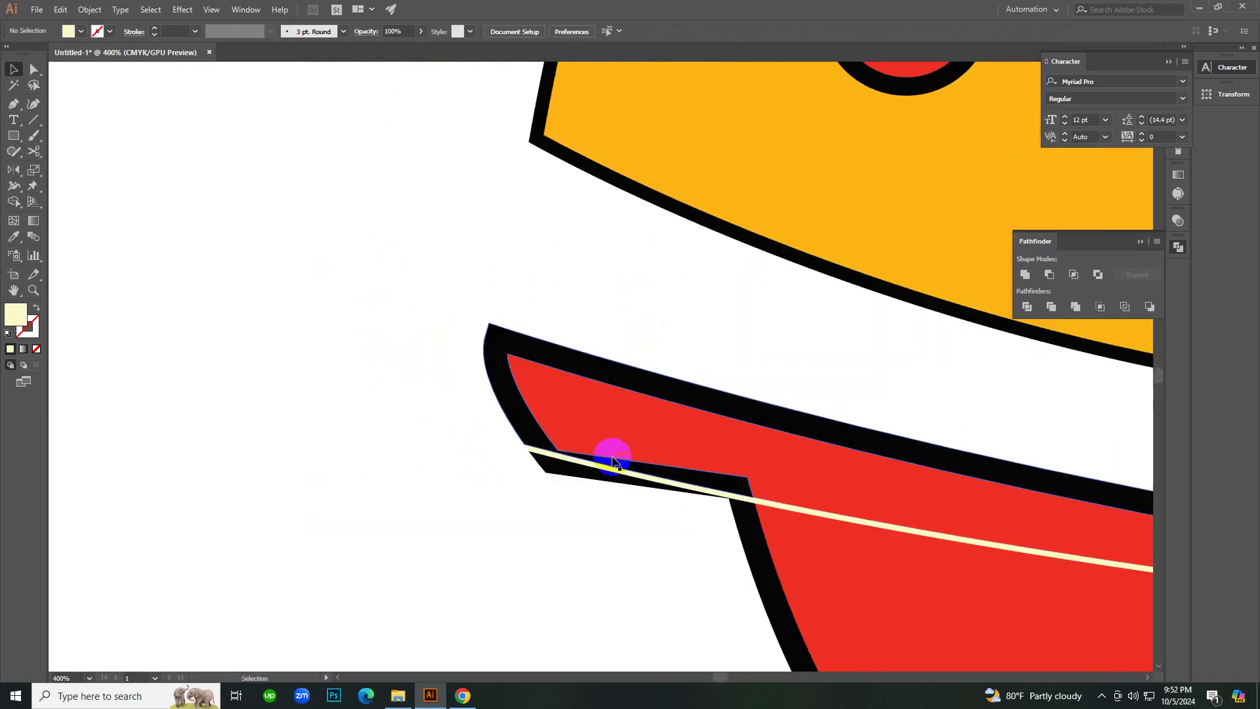
{"action": "left_click", "coordinate": [610, 470]}
{"action": "key", "text": "i"}
{"action": "left_click", "coordinate": [517, 412]}
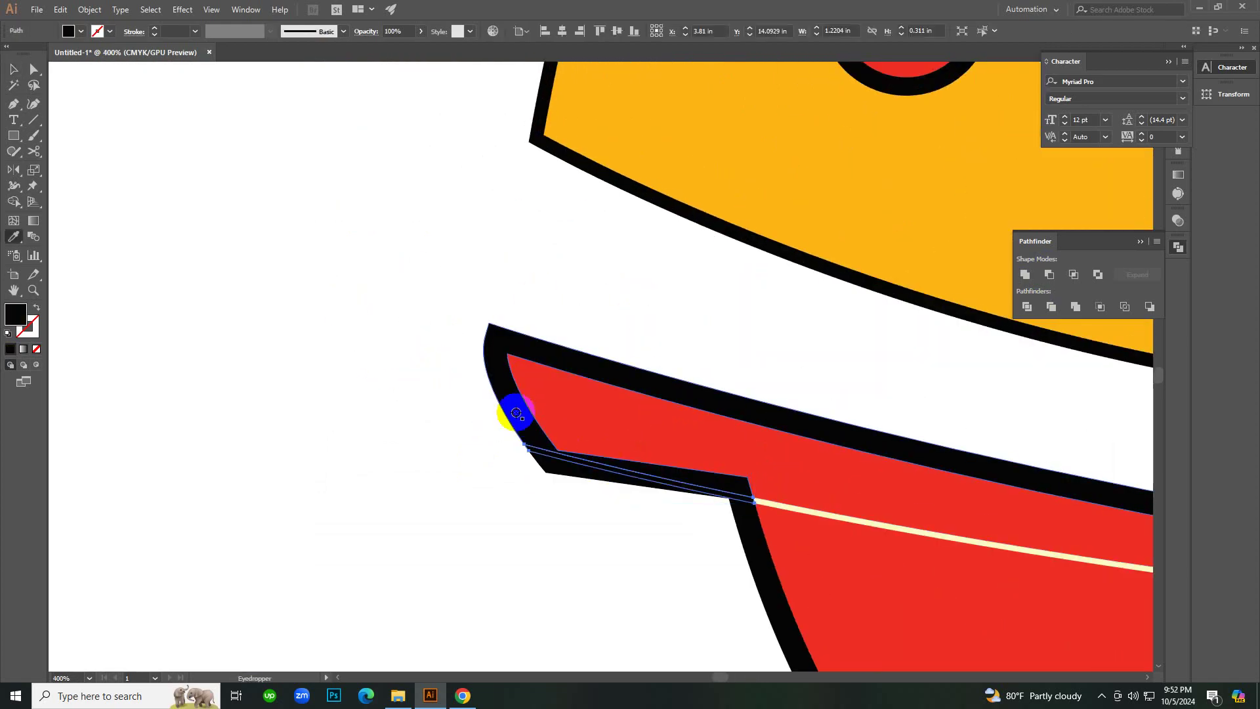
{"action": "key", "text": "v"}
{"action": "left_click", "coordinate": [475, 499]}
Fill the upper hull band above the cream line with the orange sampled from the reference boat's rim.
{"action": "left_click", "coordinate": [543, 472], "text": "ctrl+alt"}
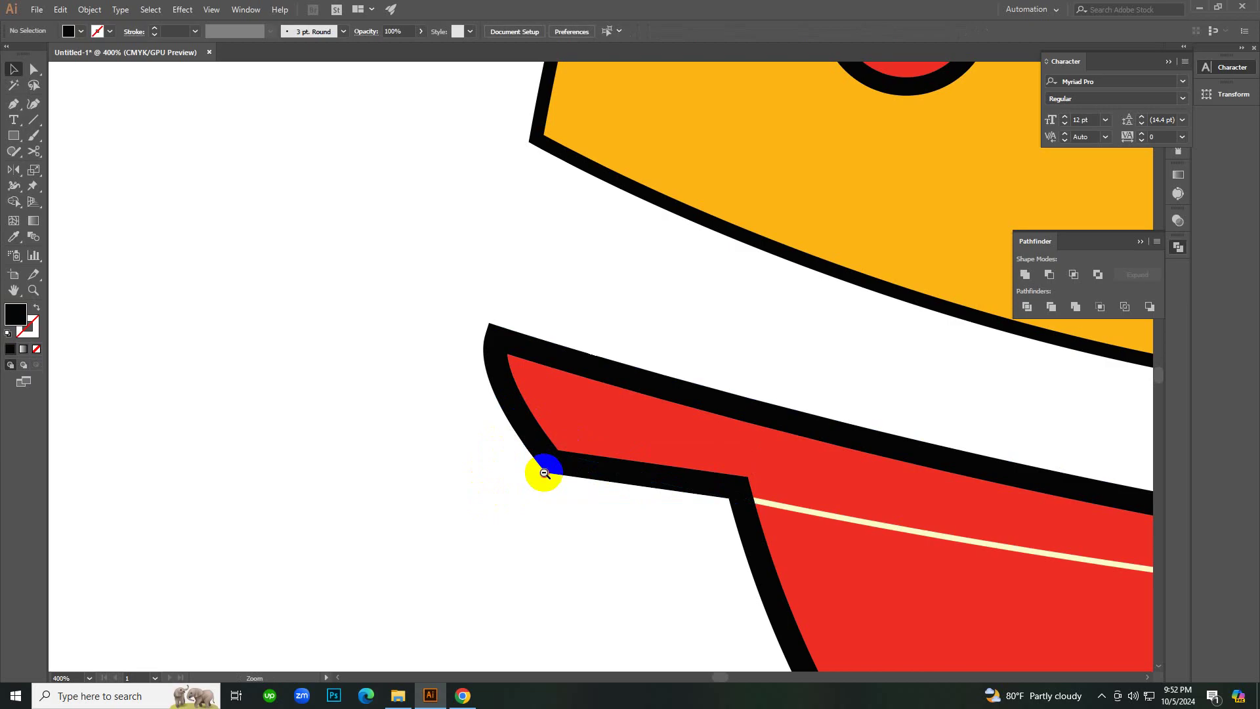
{"action": "left_click", "coordinate": [544, 472], "text": "ctrl+alt"}
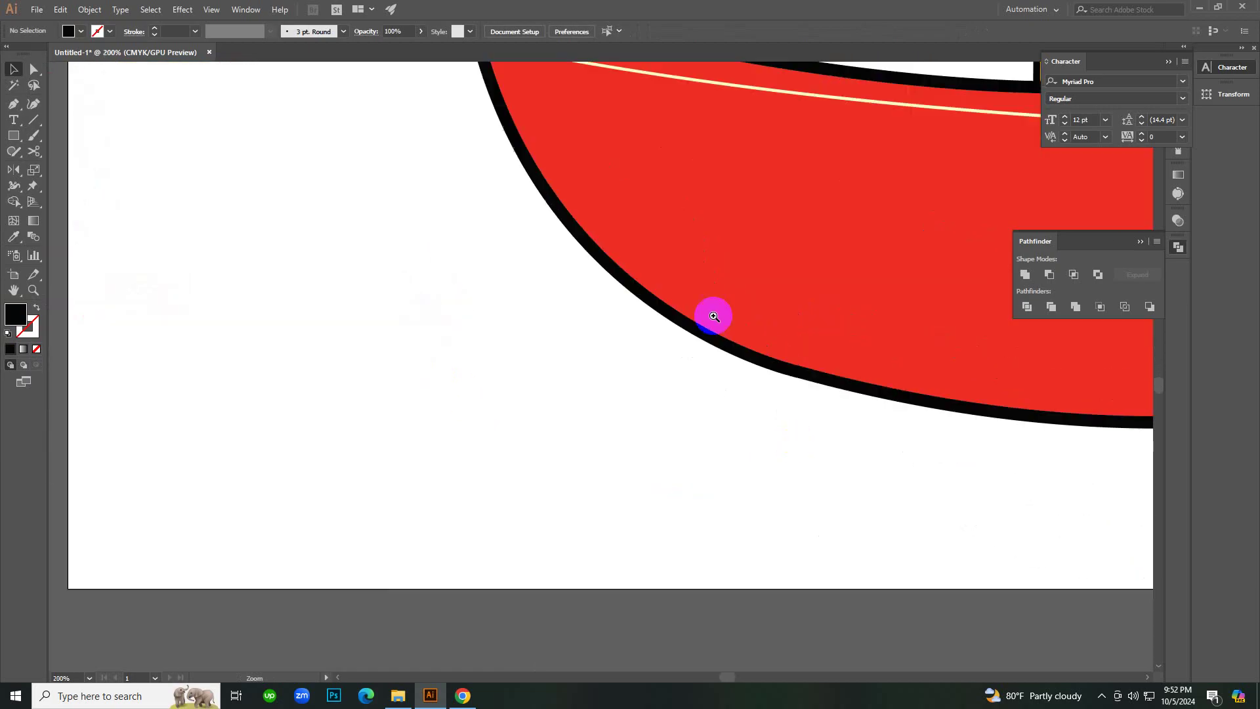
{"action": "scroll", "coordinate": [711, 318], "scroll_direction": "up", "scroll_amount": 3}
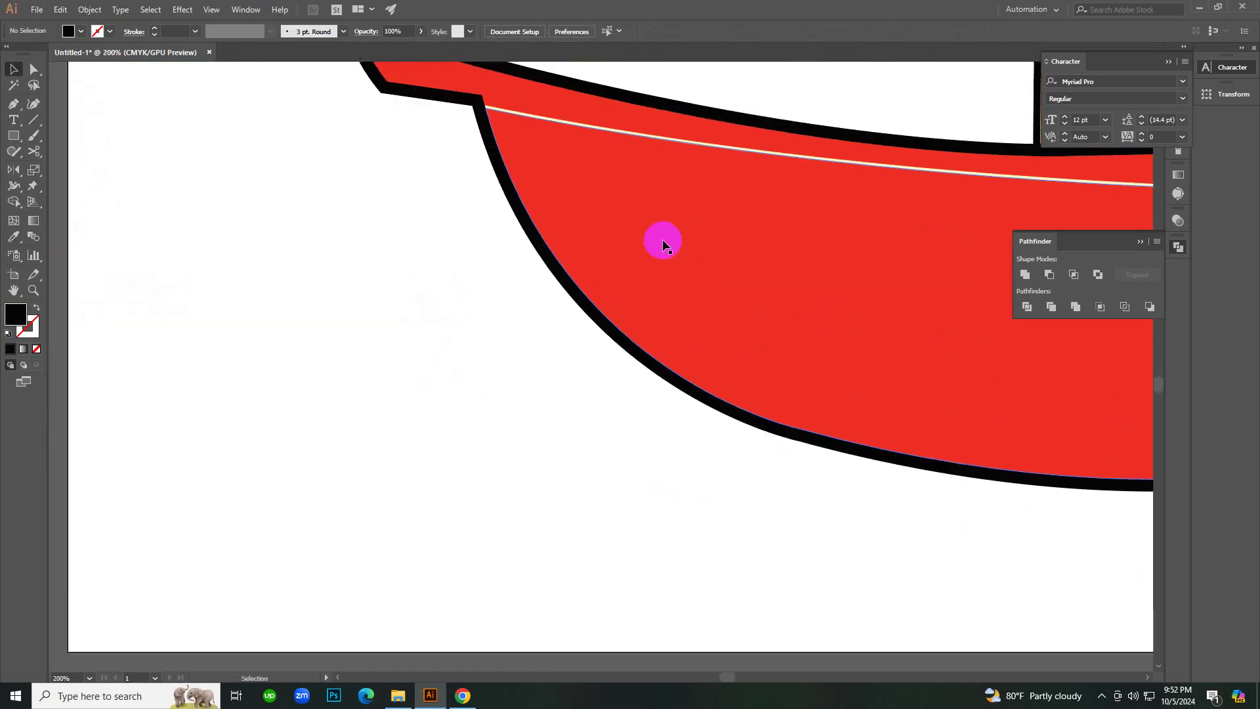
{"action": "left_click", "coordinate": [586, 149]}
{"action": "key", "text": "ctrl+minus"}
{"action": "key", "text": "ctrl+minus"}
{"action": "key", "text": "ctrl+minus"}
{"action": "key", "text": "i"}
{"action": "left_click", "coordinate": [369, 299]}
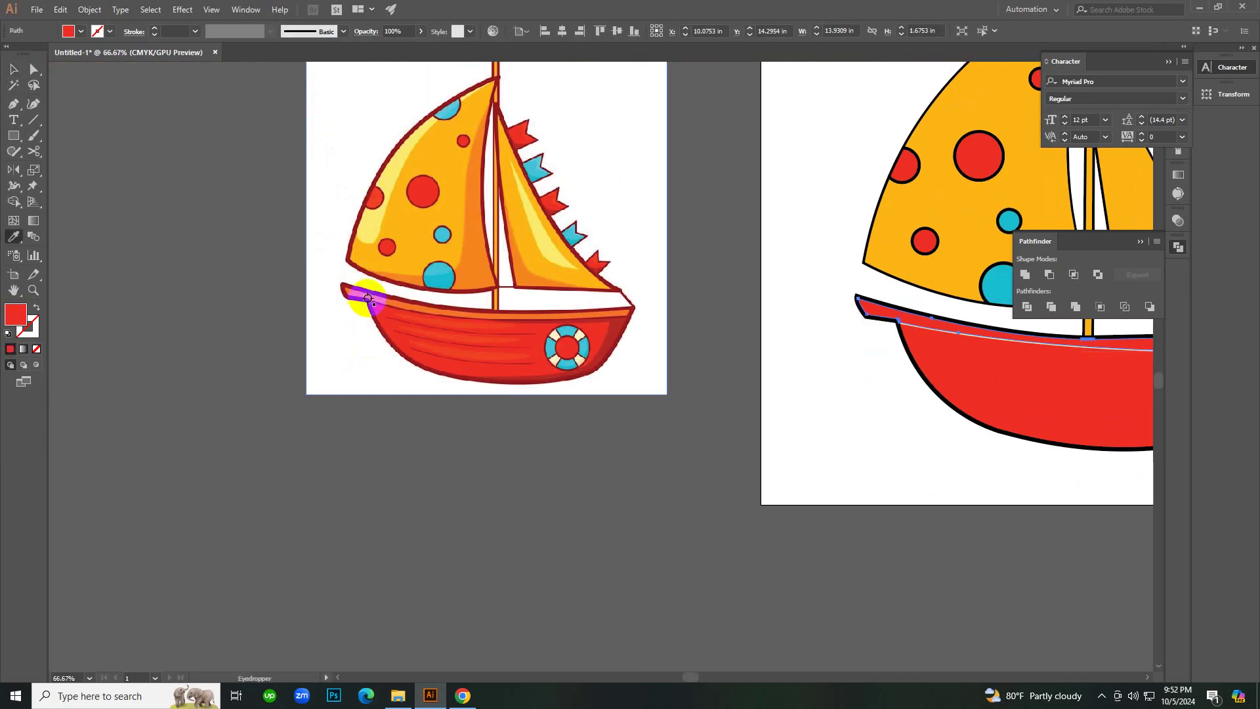
{"action": "left_click", "coordinate": [394, 302]}
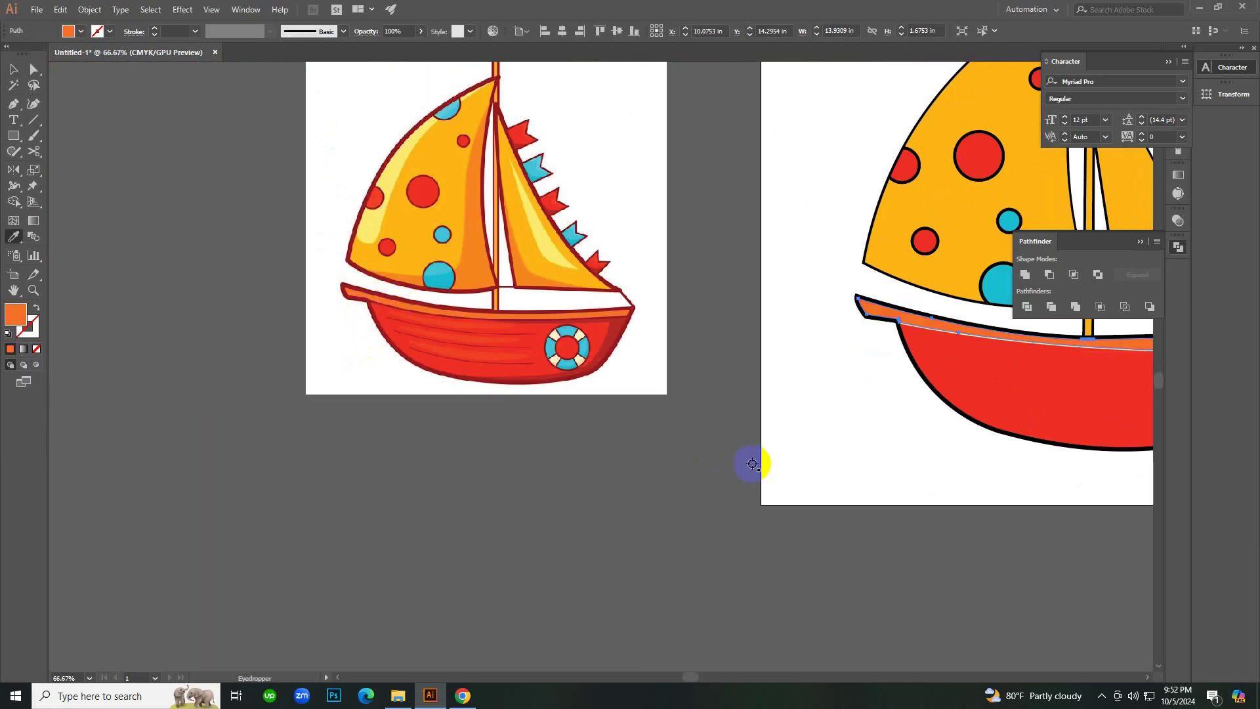
{"action": "key", "text": "v"}
{"action": "left_click", "coordinate": [859, 451]}
Fill the long cream line between the orange band and the red hull with the outline's black.
{"action": "scroll", "coordinate": [801, 379], "scroll_direction": "up", "scroll_amount": 5}
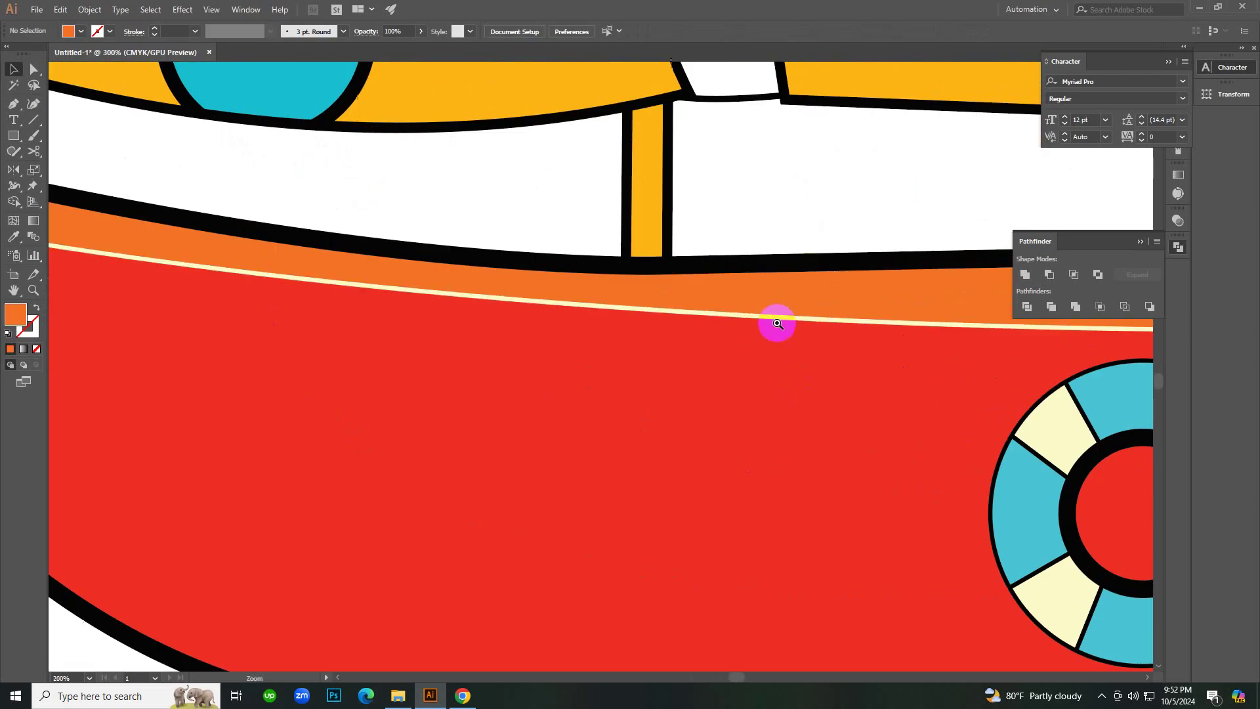
{"action": "left_click", "coordinate": [764, 315]}
{"action": "key", "text": "i"}
{"action": "left_click", "coordinate": [707, 268]}
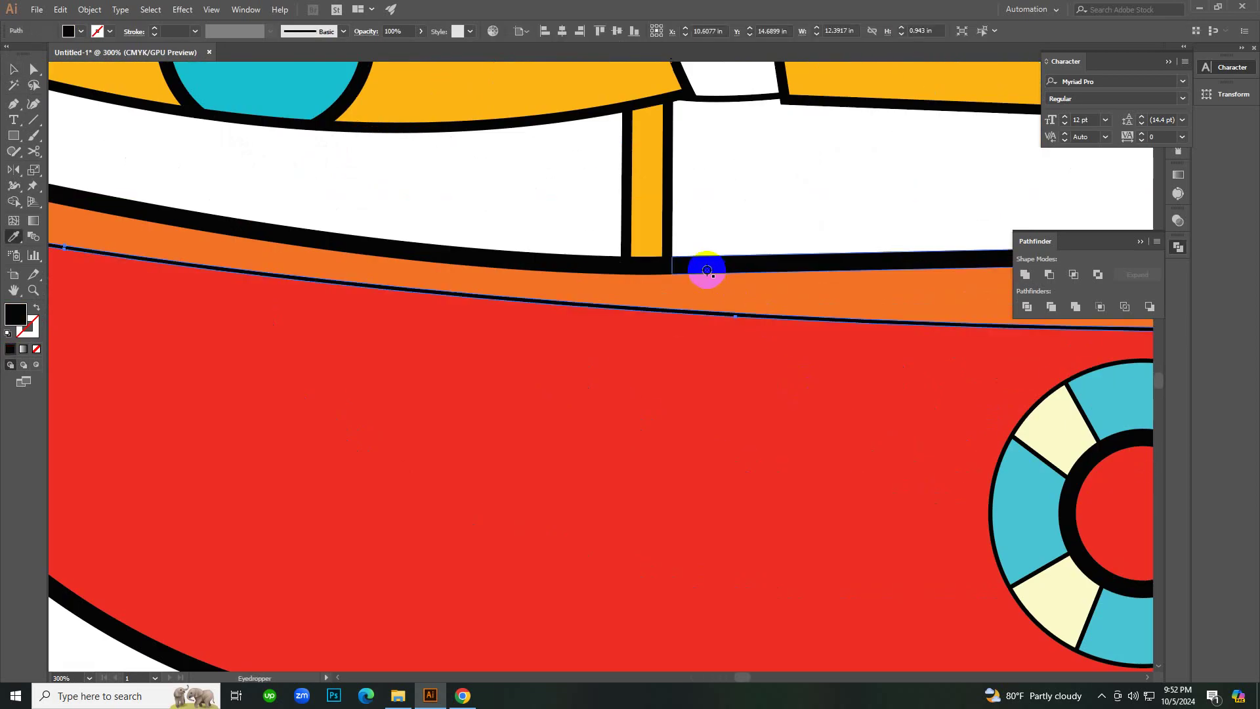
{"action": "key", "text": "v"}
{"action": "left_click", "coordinate": [789, 215]}
Fill the short cream piece crossing the hull's right outline with the outline's black.
{"action": "scroll", "coordinate": [694, 360], "scroll_direction": "down", "scroll_amount": 3}
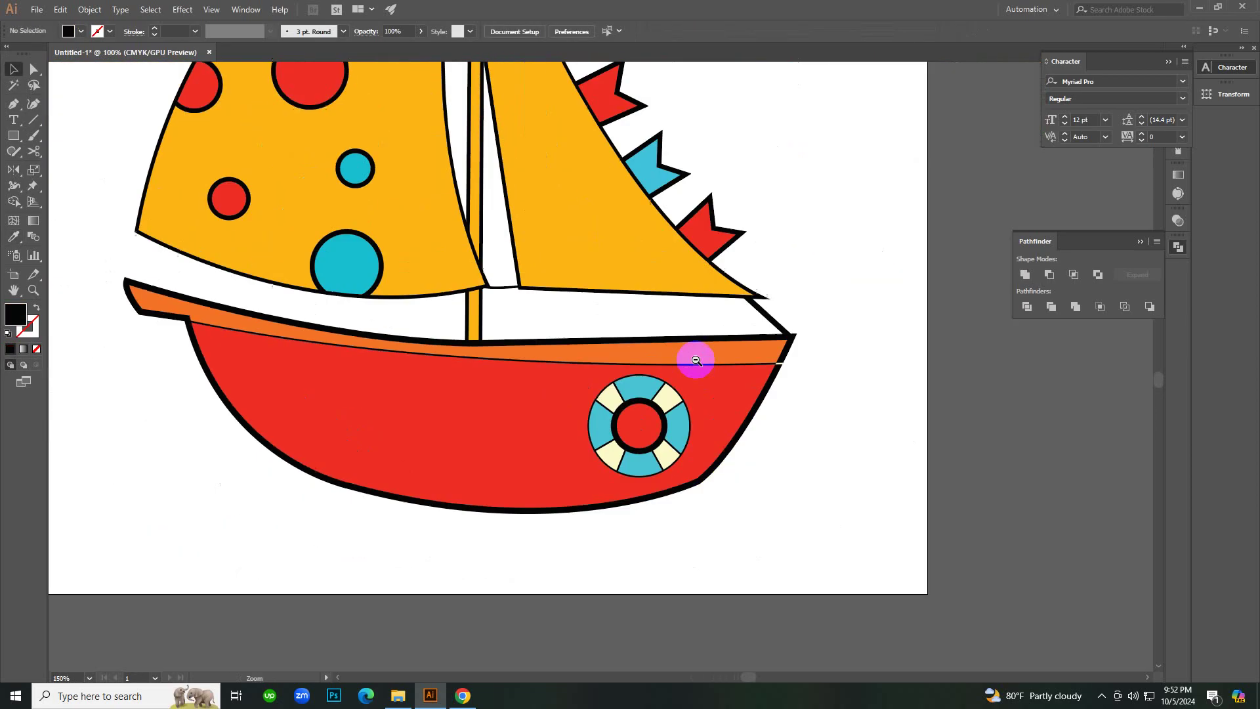
{"action": "scroll", "coordinate": [626, 377], "scroll_direction": "up", "scroll_amount": 2}
{"action": "scroll", "coordinate": [745, 352], "scroll_direction": "up", "scroll_amount": 3}
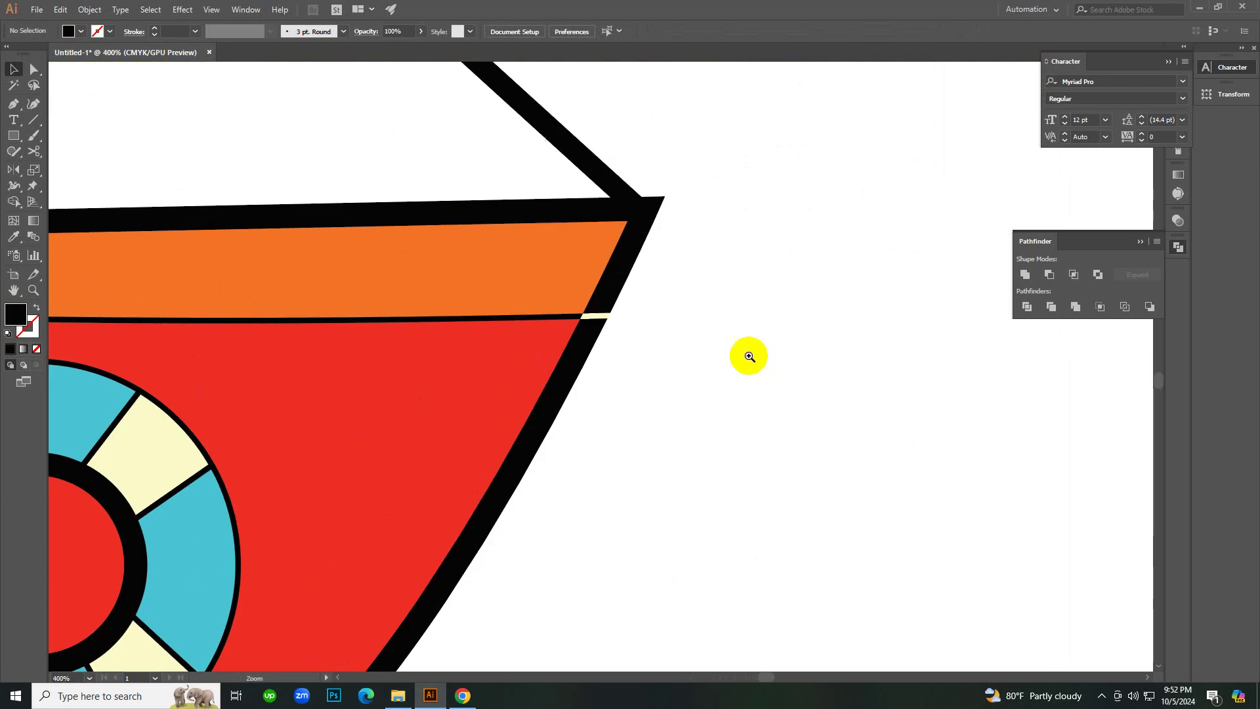
{"action": "left_click", "coordinate": [605, 315]}
{"action": "key", "text": "i"}
{"action": "left_click", "coordinate": [623, 287]}
{"action": "key", "text": "v"}
{"action": "left_click", "coordinate": [691, 389]}
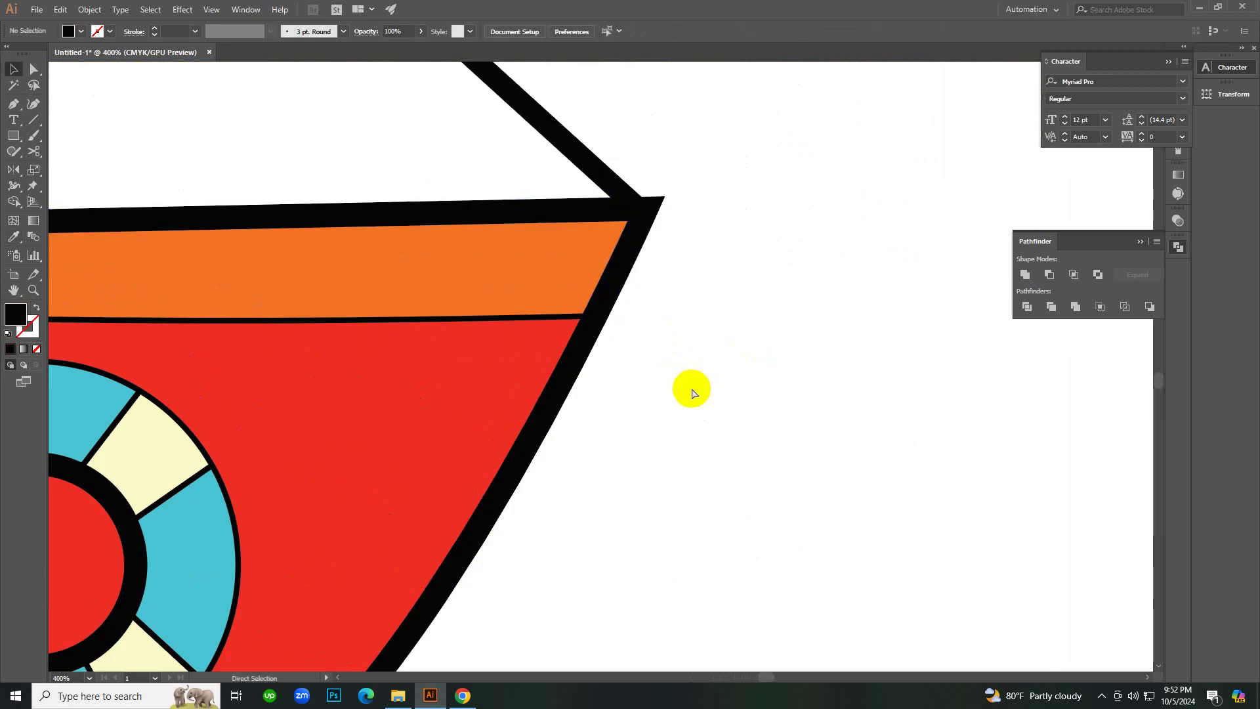
Compare the coloured sailboat with the reference image, examining the reference's hull, sail bottom and outlines up close.
{"action": "left_click", "coordinate": [487, 374], "text": "ctrl+alt"}
{"action": "left_click", "coordinate": [488, 374], "text": "ctrl+alt"}
{"action": "left_click", "coordinate": [487, 374], "text": "ctrl+alt"}
{"action": "left_click", "coordinate": [487, 374], "text": "ctrl+alt"}
{"action": "scroll", "coordinate": [488, 374], "scroll_direction": "down", "scroll_amount": 2}
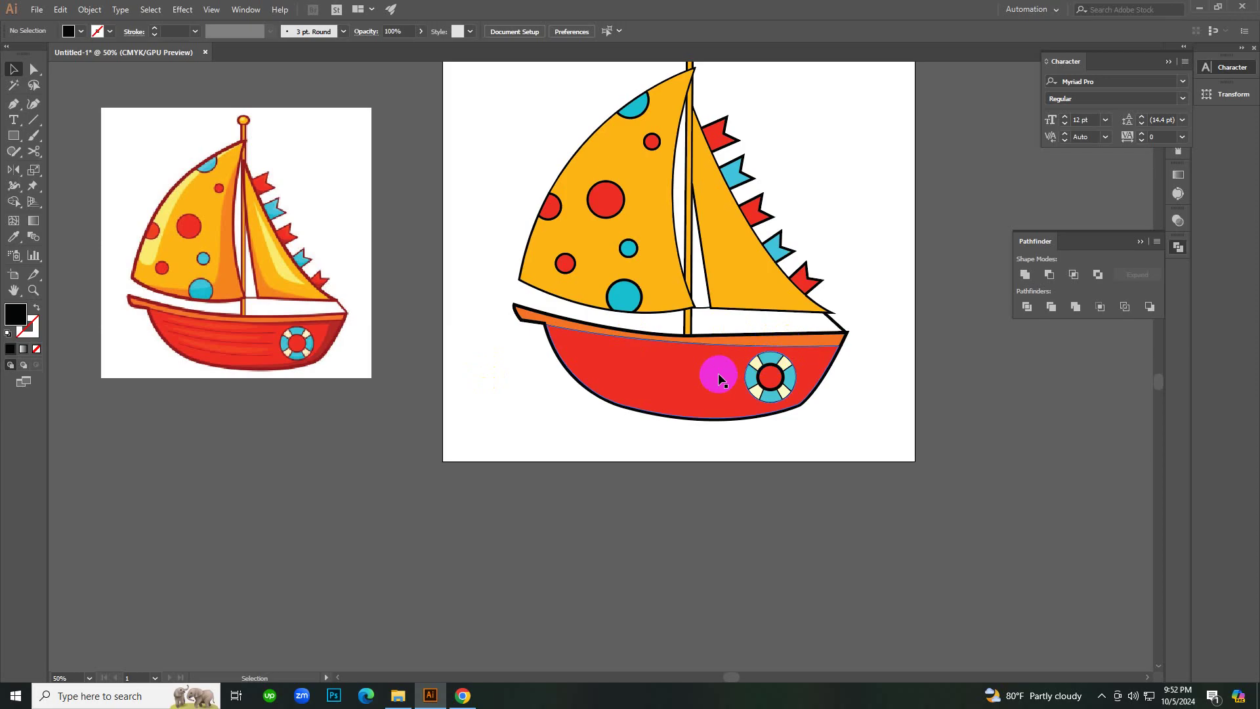
{"action": "scroll", "coordinate": [657, 451], "scroll_direction": "up", "scroll_amount": 1}
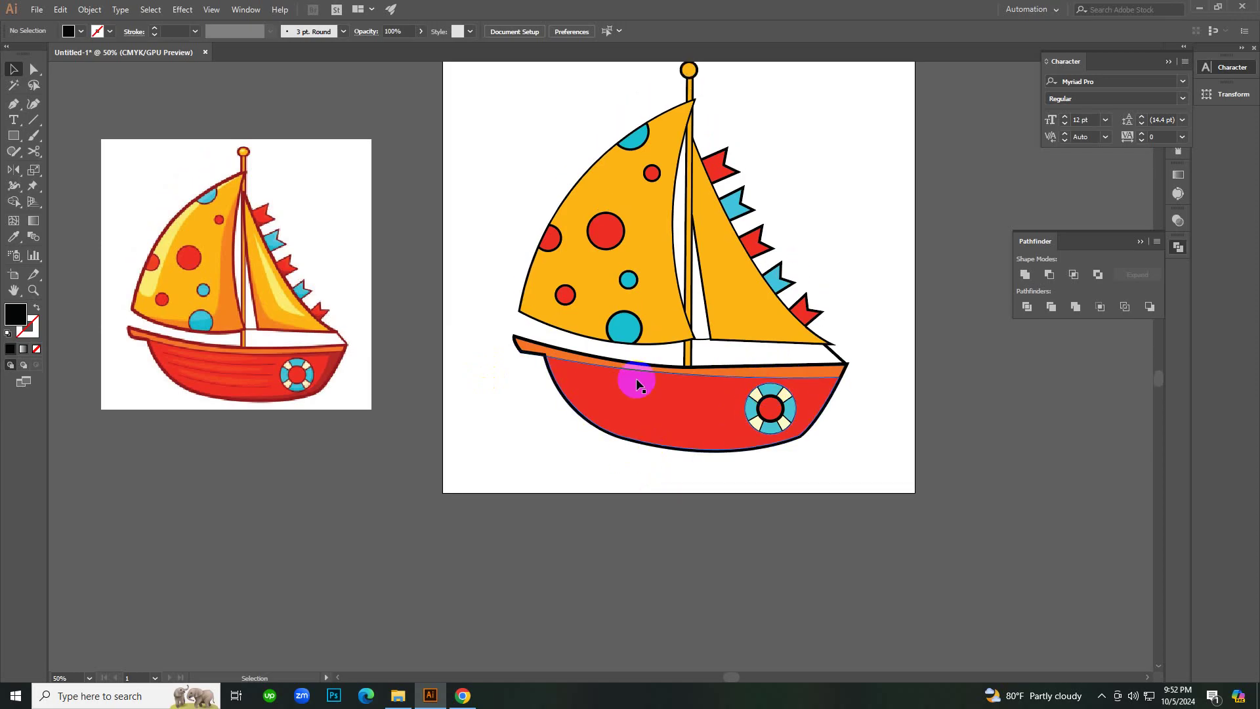
{"action": "left_click", "coordinate": [486, 377], "text": "ctrl"}
{"action": "left_click", "coordinate": [487, 377], "text": "ctrl"}
{"action": "left_click", "coordinate": [542, 292], "text": "ctrl"}
{"action": "left_click", "coordinate": [290, 322]}
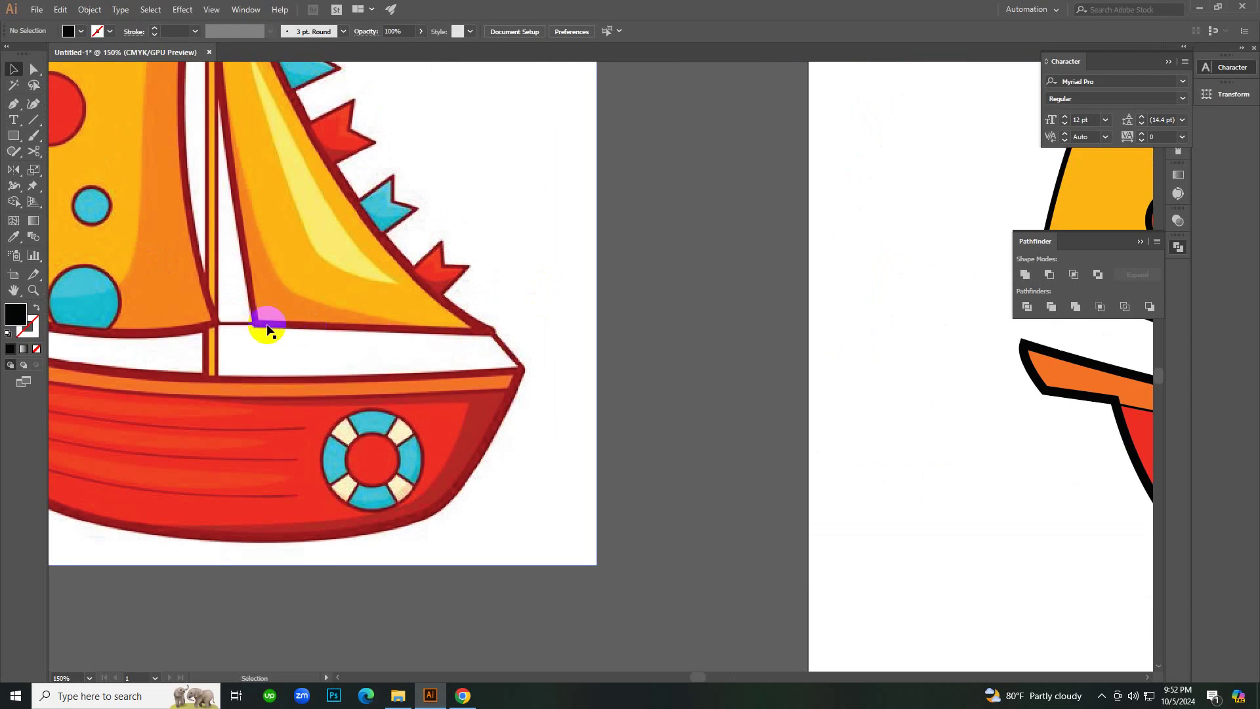
Examine the black outline along the hull's bow and orange rim up close.
{"action": "left_click", "coordinate": [718, 318], "text": "ctrl+alt"}
{"action": "left_click", "coordinate": [718, 317], "text": "ctrl+alt"}
{"action": "left_click", "coordinate": [721, 426], "text": "ctrl"}
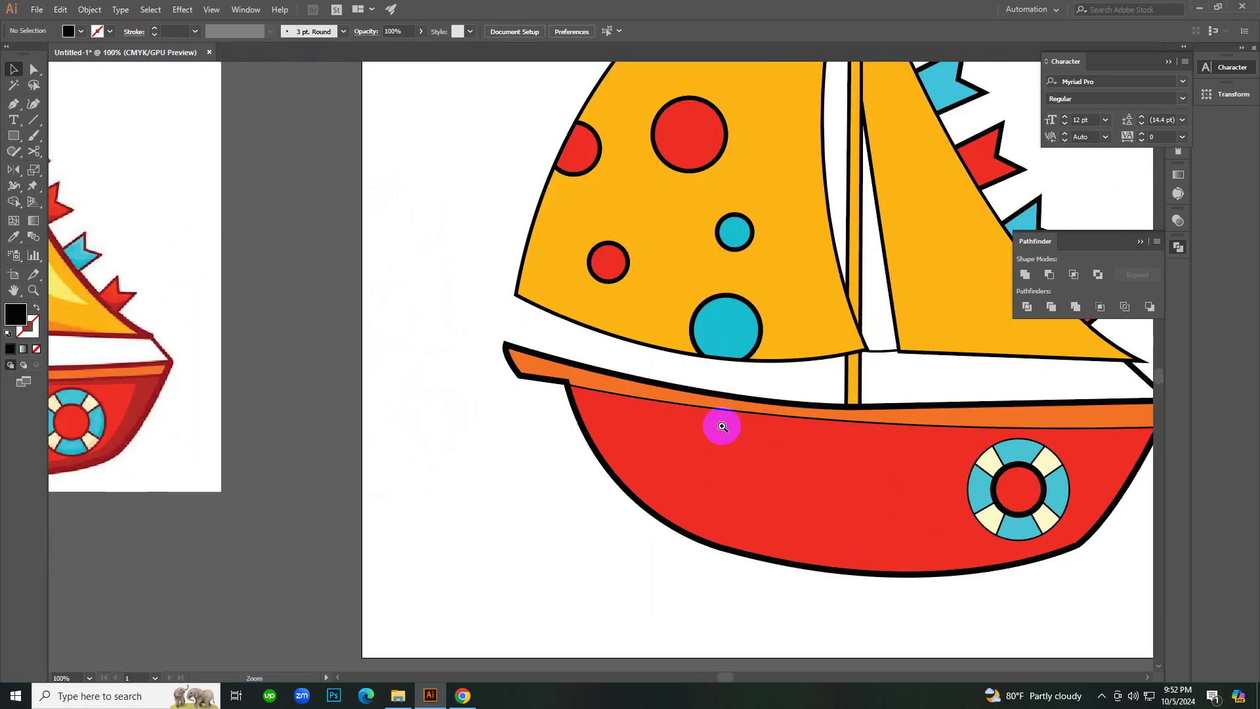
{"action": "left_click", "coordinate": [700, 398]}
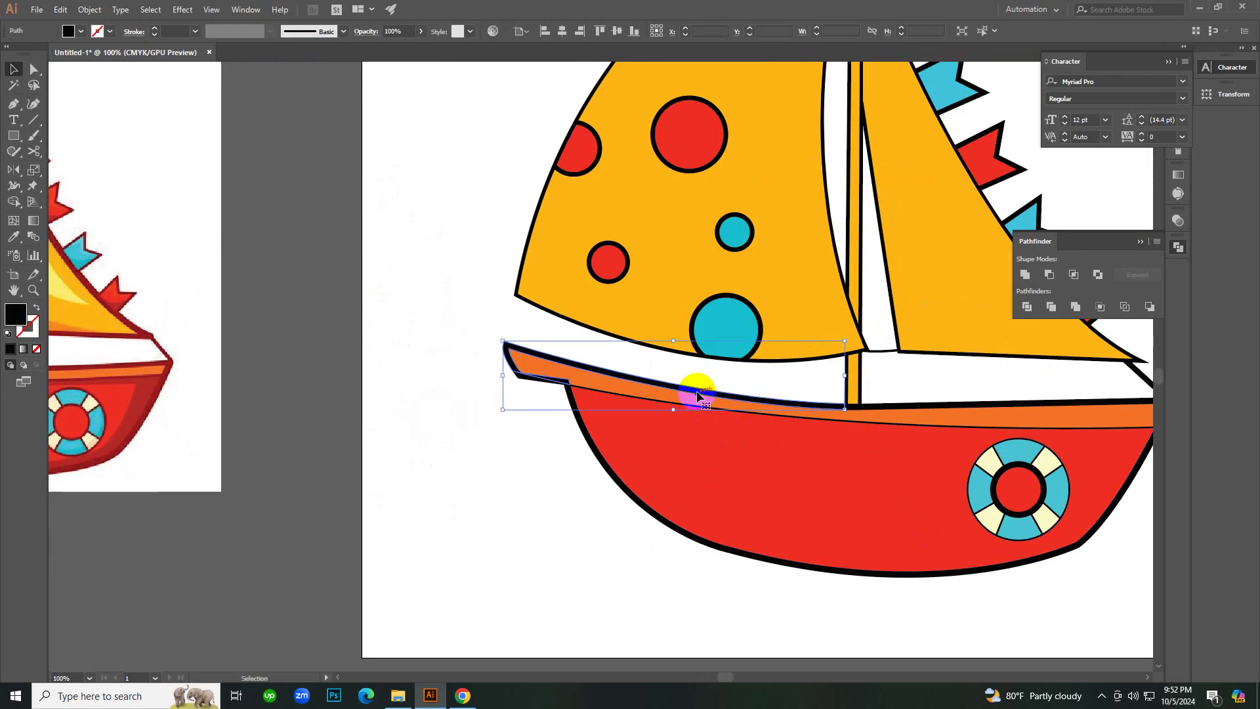
{"action": "left_click", "coordinate": [627, 588], "text": "ctrl"}
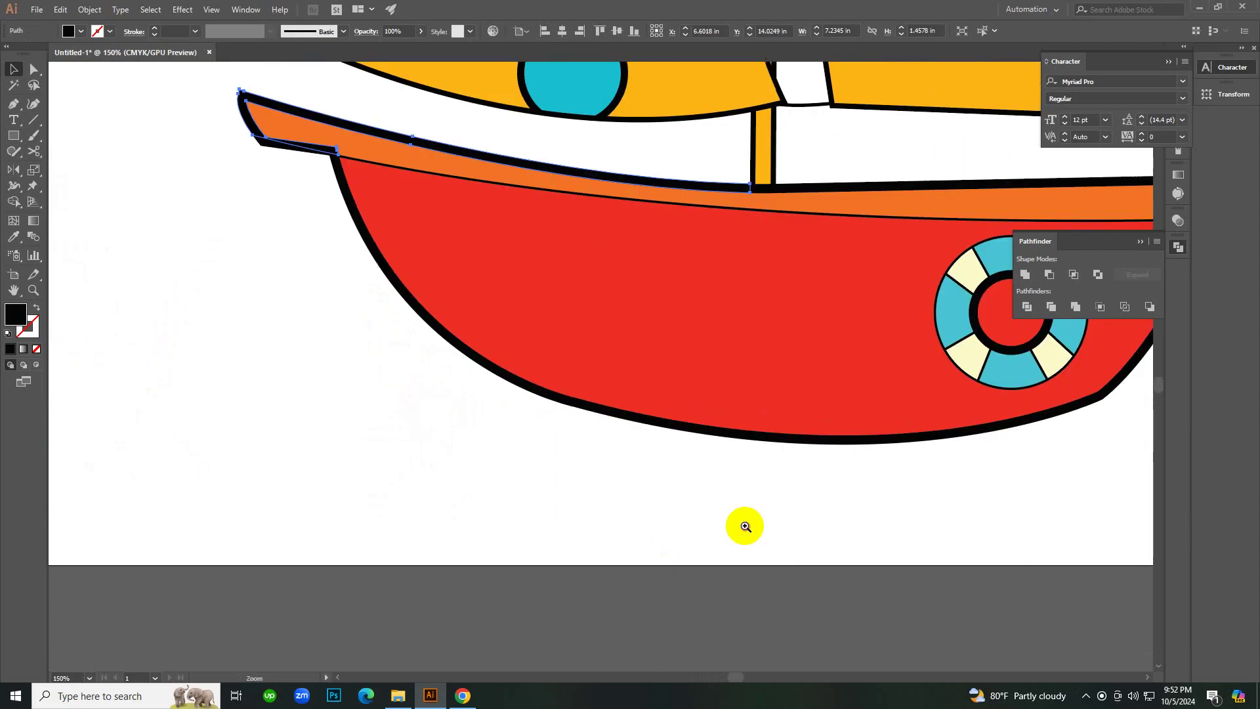
{"action": "left_click_drag", "start_coordinate": [593, 158], "coordinate": [611, 326]}
Examine the separate outline pieces where the large sail's edge crosses the lower mast.
{"action": "scroll", "coordinate": [611, 326], "scroll_direction": "up", "scroll_amount": 5}
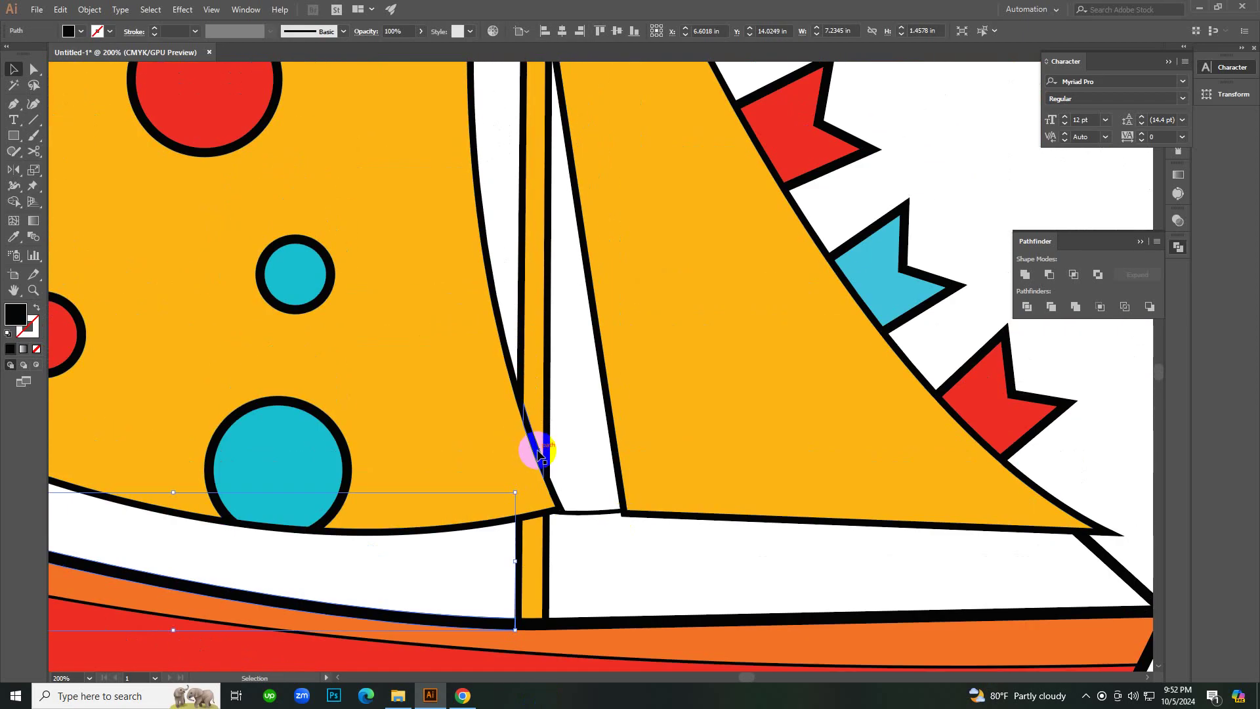
{"action": "left_click", "coordinate": [514, 420]}
{"action": "left_click", "coordinate": [513, 386]}
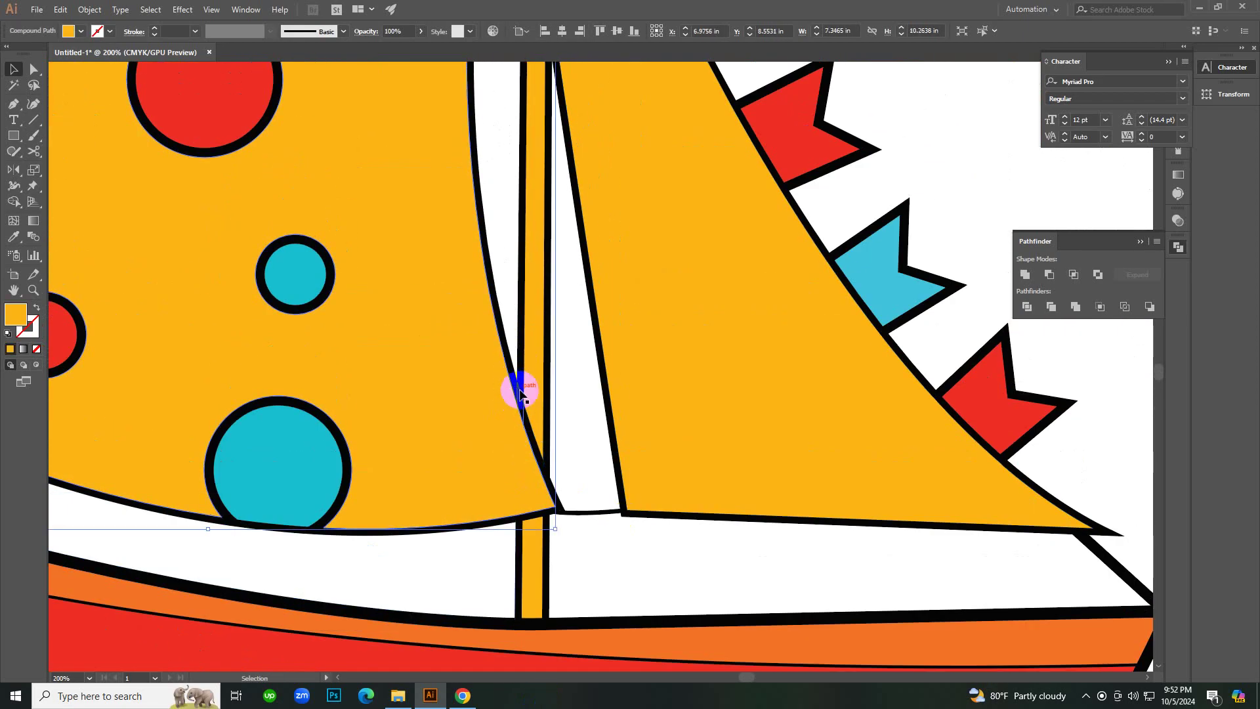
{"action": "left_click", "coordinate": [519, 390]}
{"action": "left_click", "coordinate": [553, 410]}
{"action": "left_click", "coordinate": [548, 408], "text": "ctrl"}
{"action": "left_click", "coordinate": [549, 408], "text": "ctrl"}
{"action": "left_click", "coordinate": [617, 367], "text": "ctrl"}
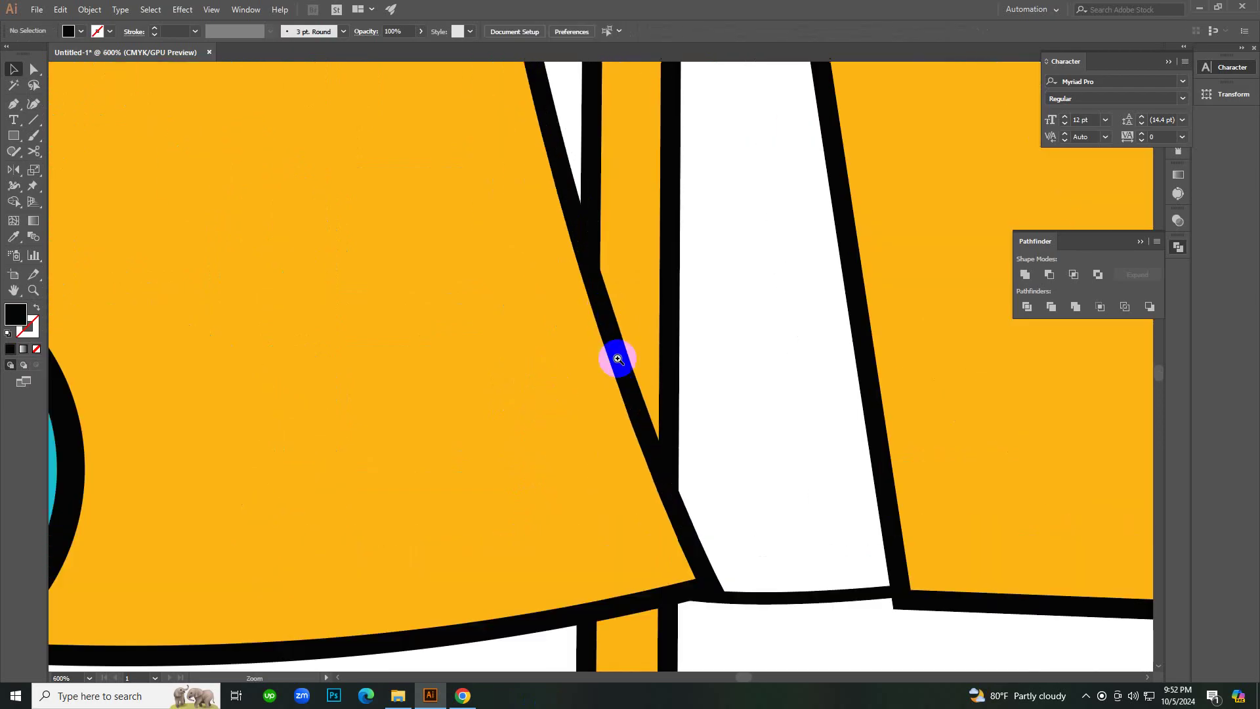
{"action": "left_click", "coordinate": [618, 359]}
{"action": "left_click", "coordinate": [584, 248], "text": "shift"}
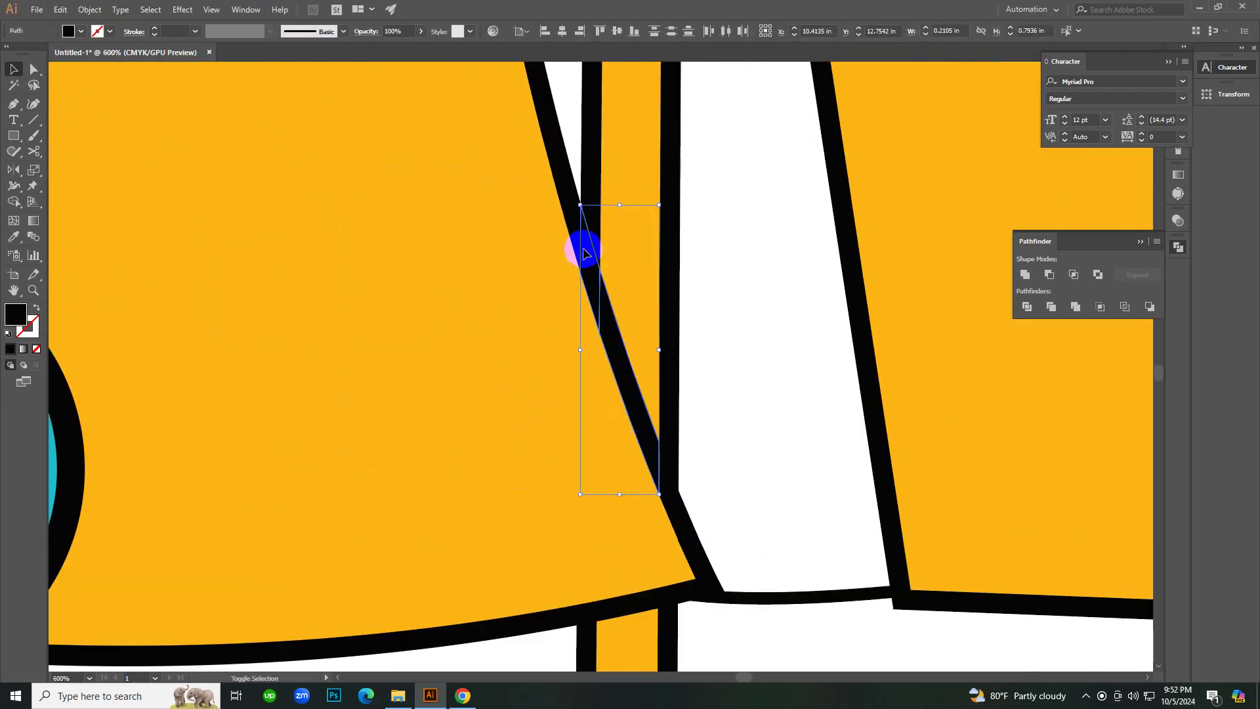
{"action": "left_click", "coordinate": [568, 219], "text": "shift"}
{"action": "left_click", "coordinate": [790, 289]}
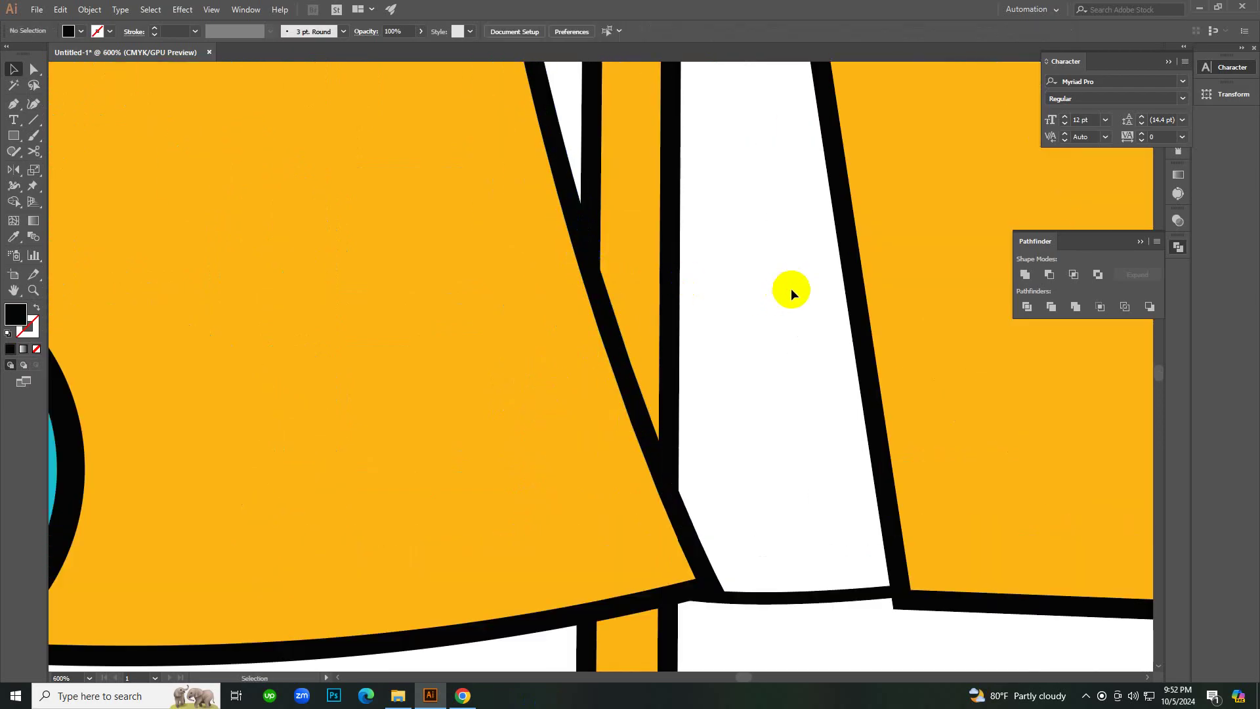
{"action": "left_click", "coordinate": [612, 334], "text": "ctrl+alt"}
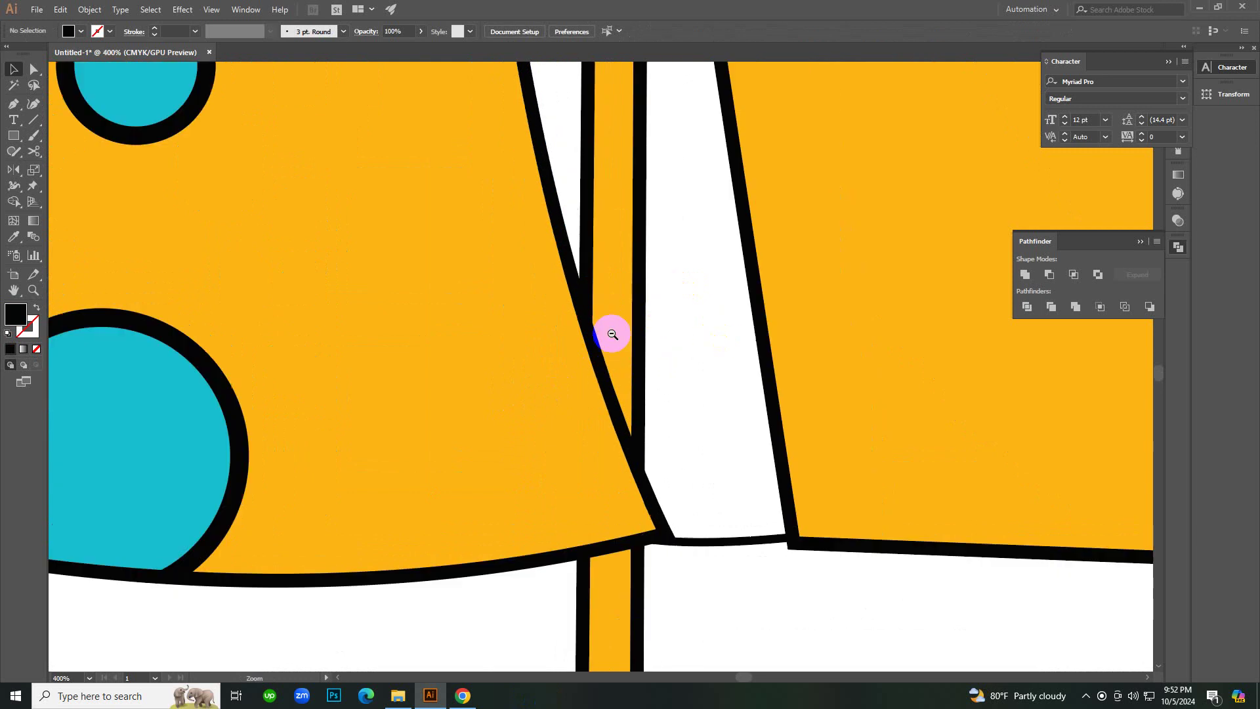
{"action": "left_click", "coordinate": [611, 334], "text": "ctrl+alt"}
{"action": "left_click", "coordinate": [612, 334], "text": "ctrl+alt"}
{"action": "left_click", "coordinate": [611, 334], "text": "ctrl+alt"}
{"action": "left_click", "coordinate": [612, 334], "text": "ctrl+alt"}
{"action": "left_click", "coordinate": [613, 336], "text": "ctrl+alt"}
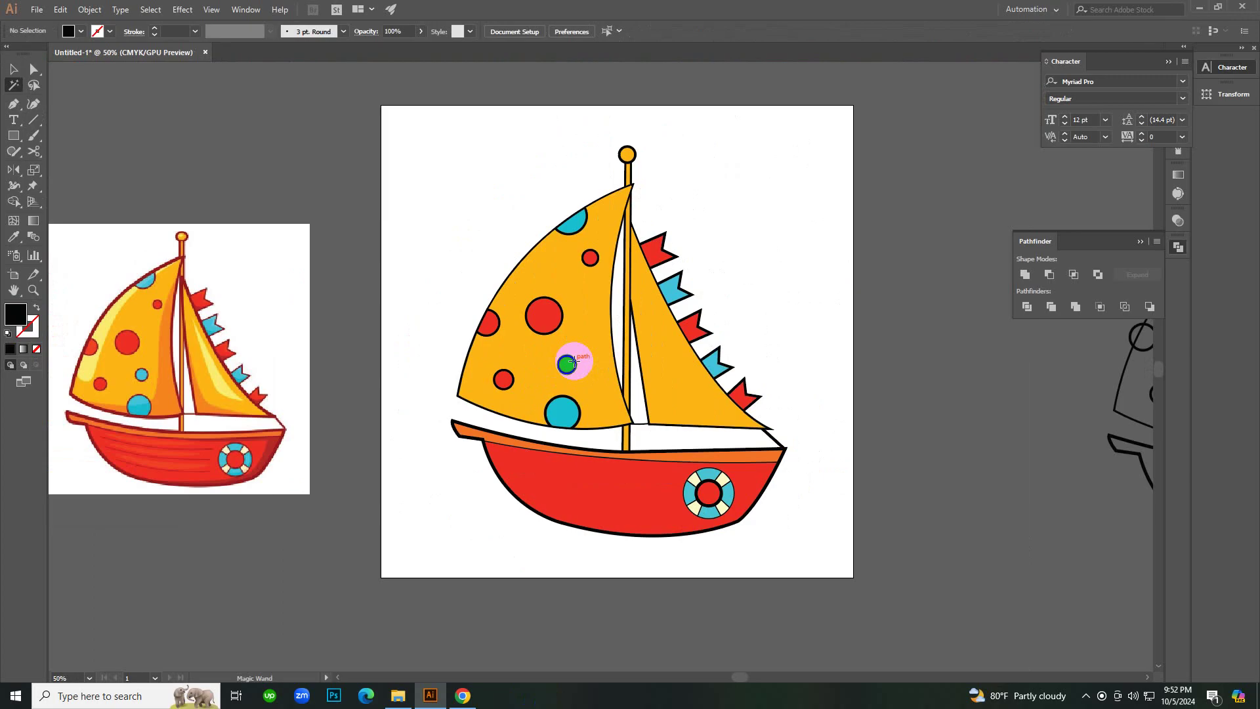
Check the Magic Wand's attribute matching options and close them.
{"action": "double_click", "coordinate": [15, 92]}
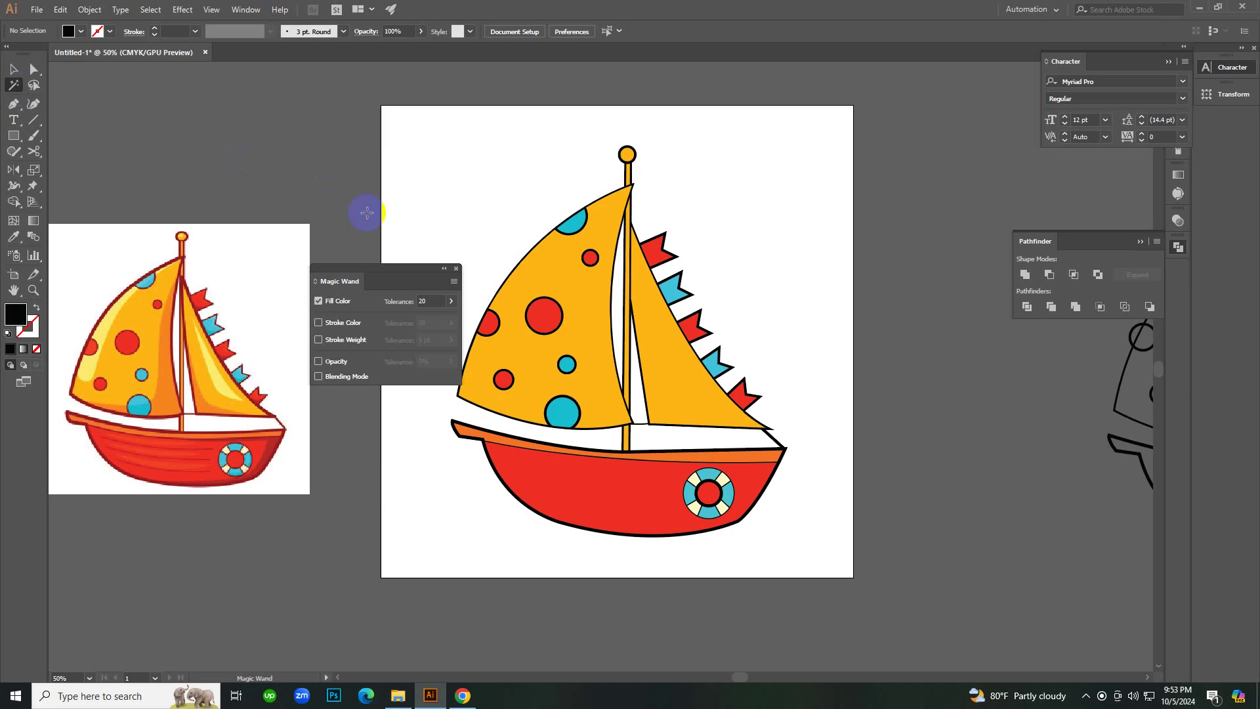
{"action": "left_click", "coordinate": [456, 269]}
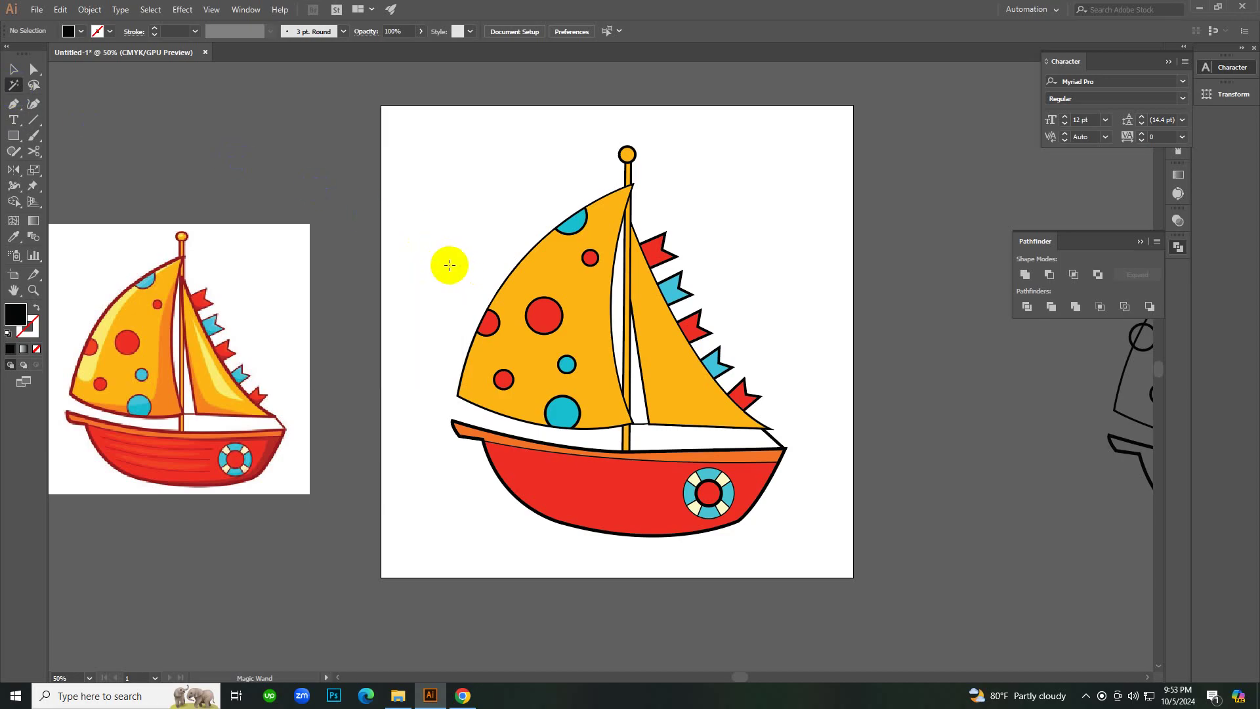
{"action": "left_click", "coordinate": [552, 407]}
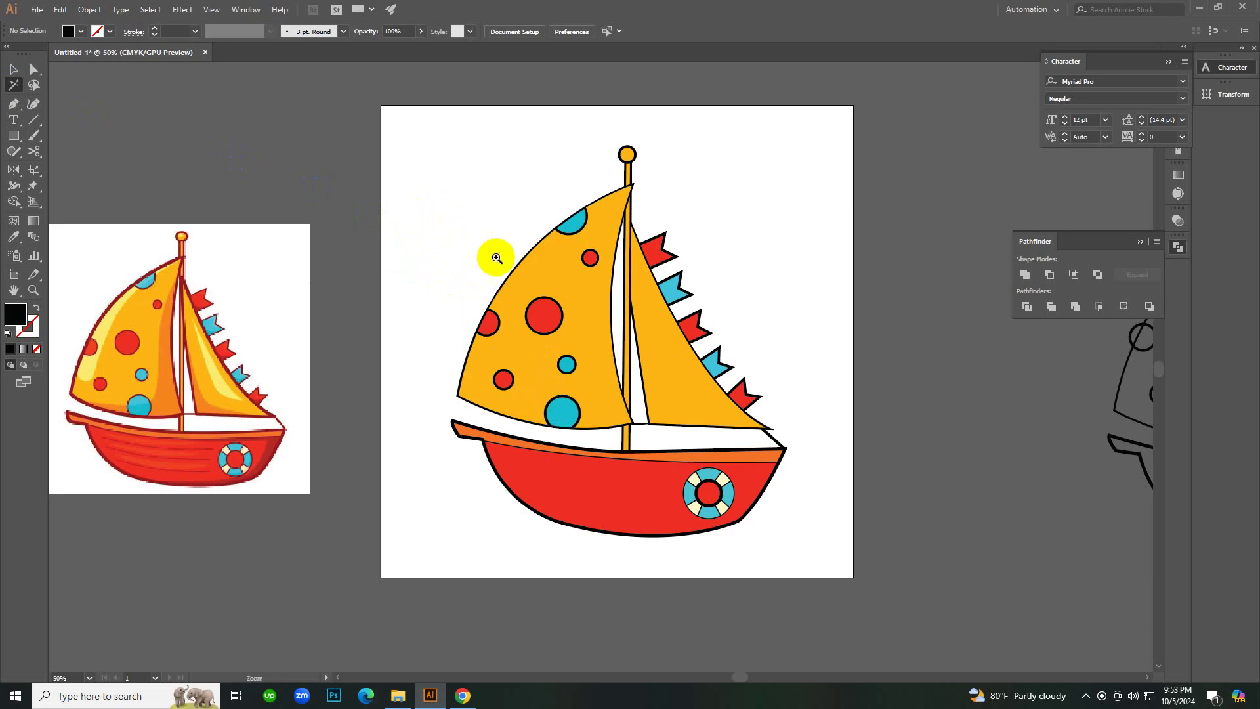
Try moving all yellow sail and mast areas, selected by fill colour with the Magic Wand, off the boat, and undo the move.
{"action": "scroll", "coordinate": [542, 309], "scroll_direction": "up", "scroll_amount": 2}
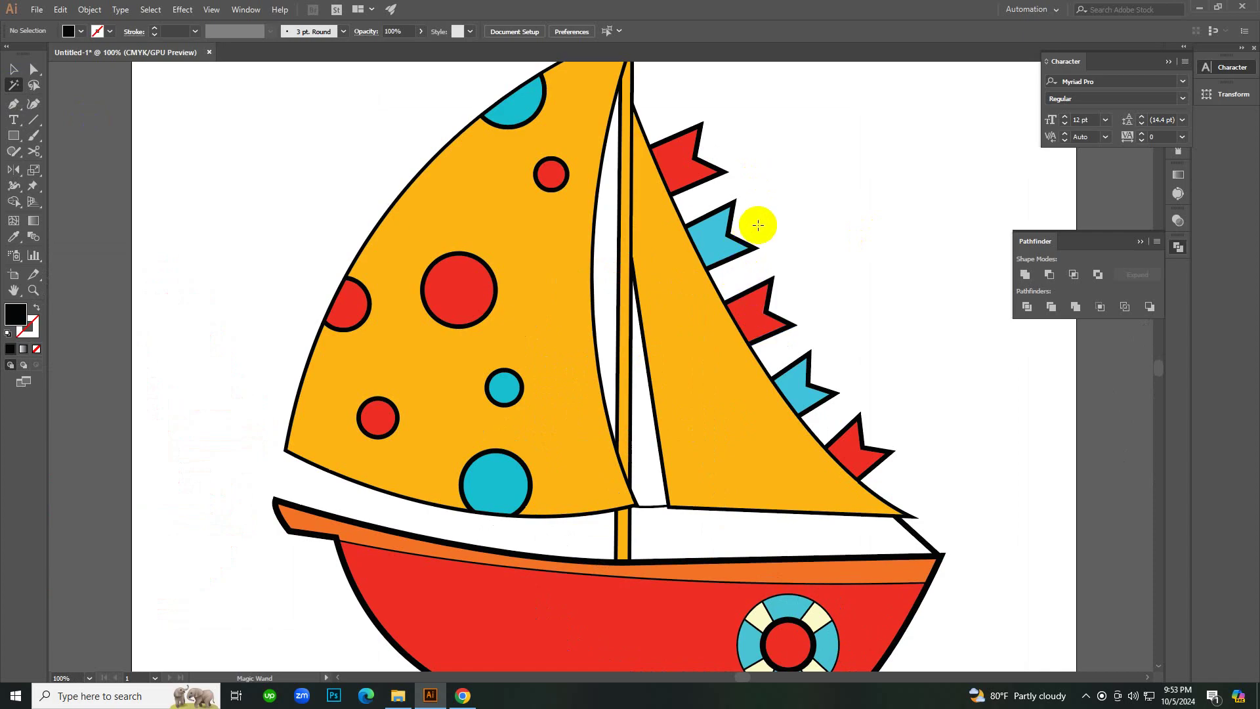
{"action": "key", "text": "ctrl+space"}
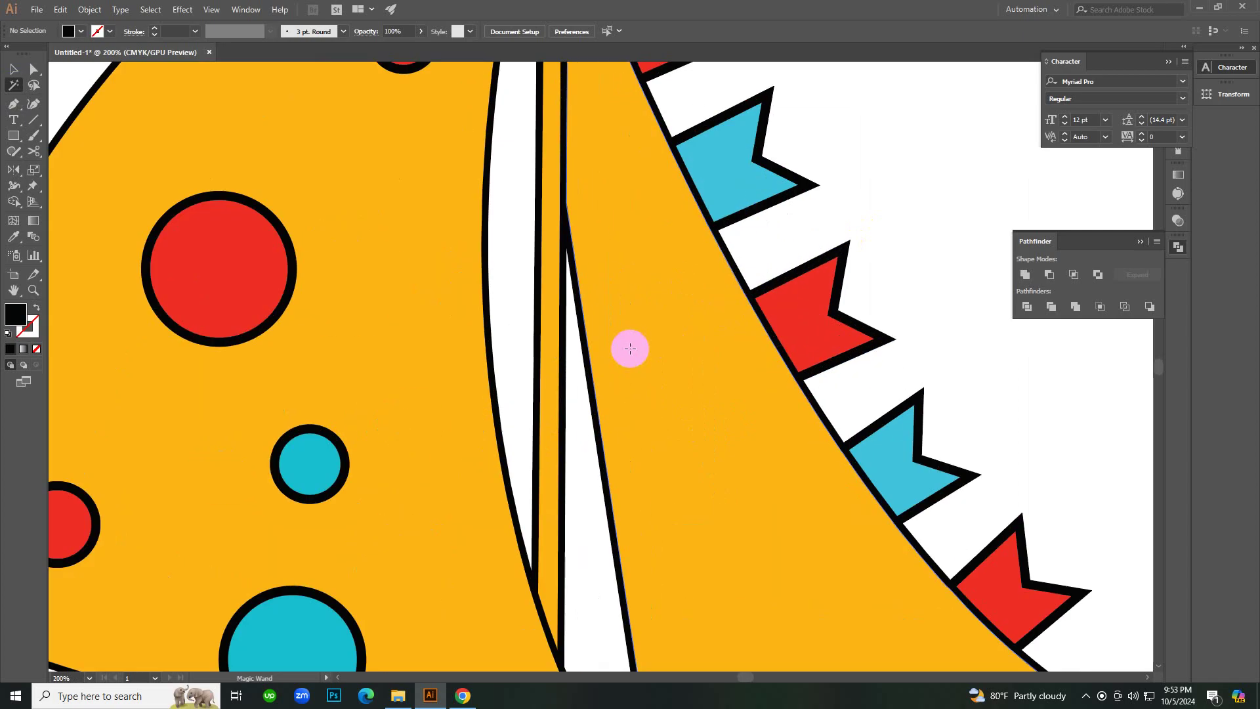
{"action": "left_click", "coordinate": [630, 349]}
{"action": "left_click", "coordinate": [609, 353], "text": "ctrl+alt"}
{"action": "left_click", "coordinate": [609, 353], "text": "ctrl+alt"}
{"action": "left_click", "coordinate": [609, 353], "text": "ctrl+alt"}
{"action": "left_click", "coordinate": [608, 353], "text": "ctrl+alt"}
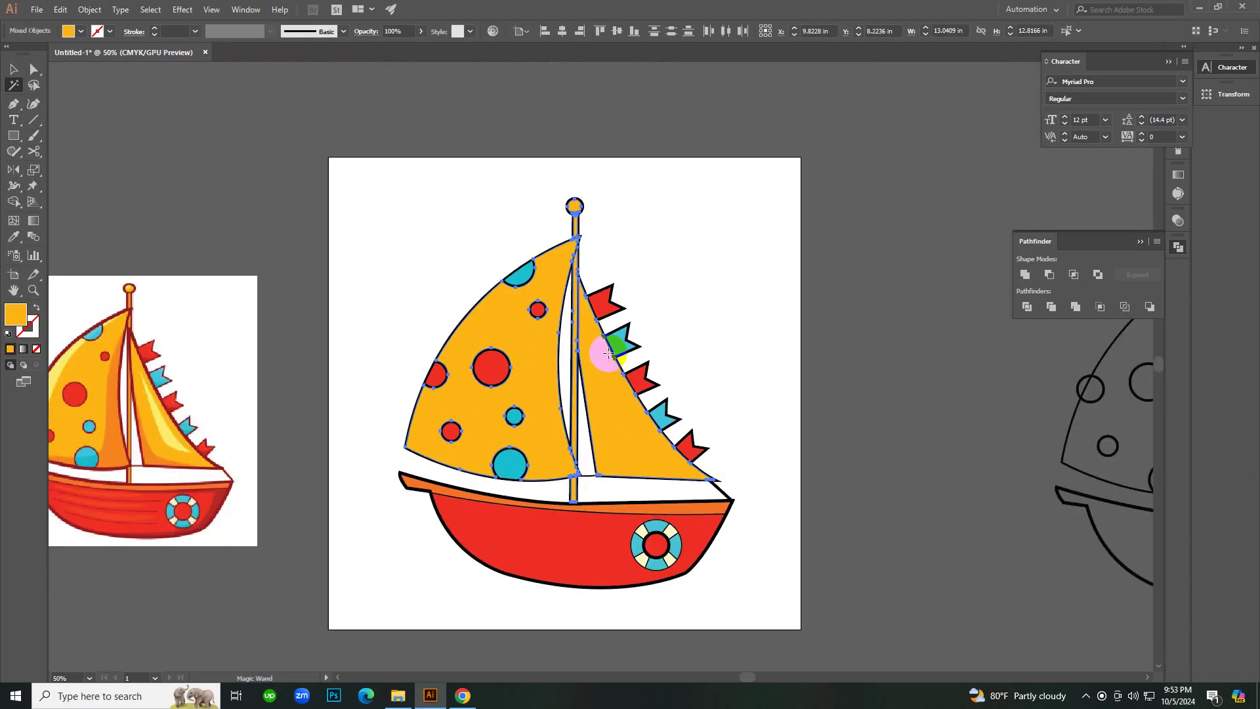
{"action": "key", "text": "v"}
{"action": "left_click_drag", "start_coordinate": [607, 353], "coordinate": [979, 311]}
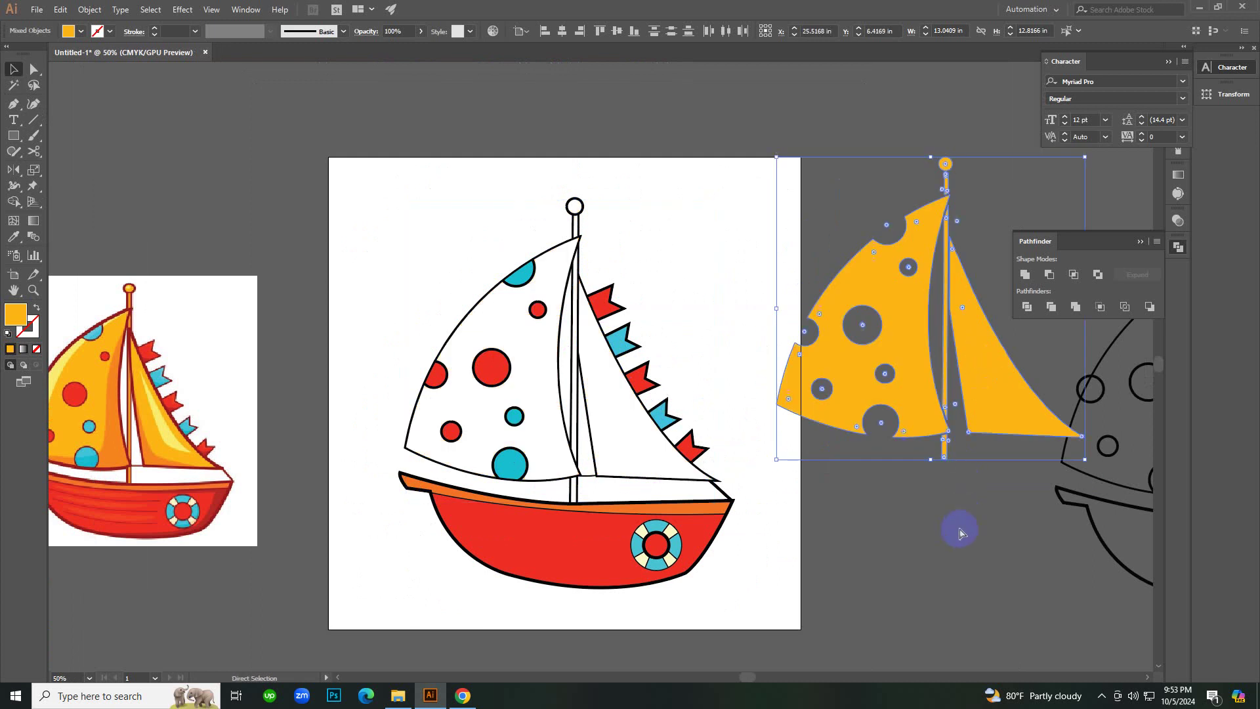
{"action": "key", "text": "ctrl+z"}
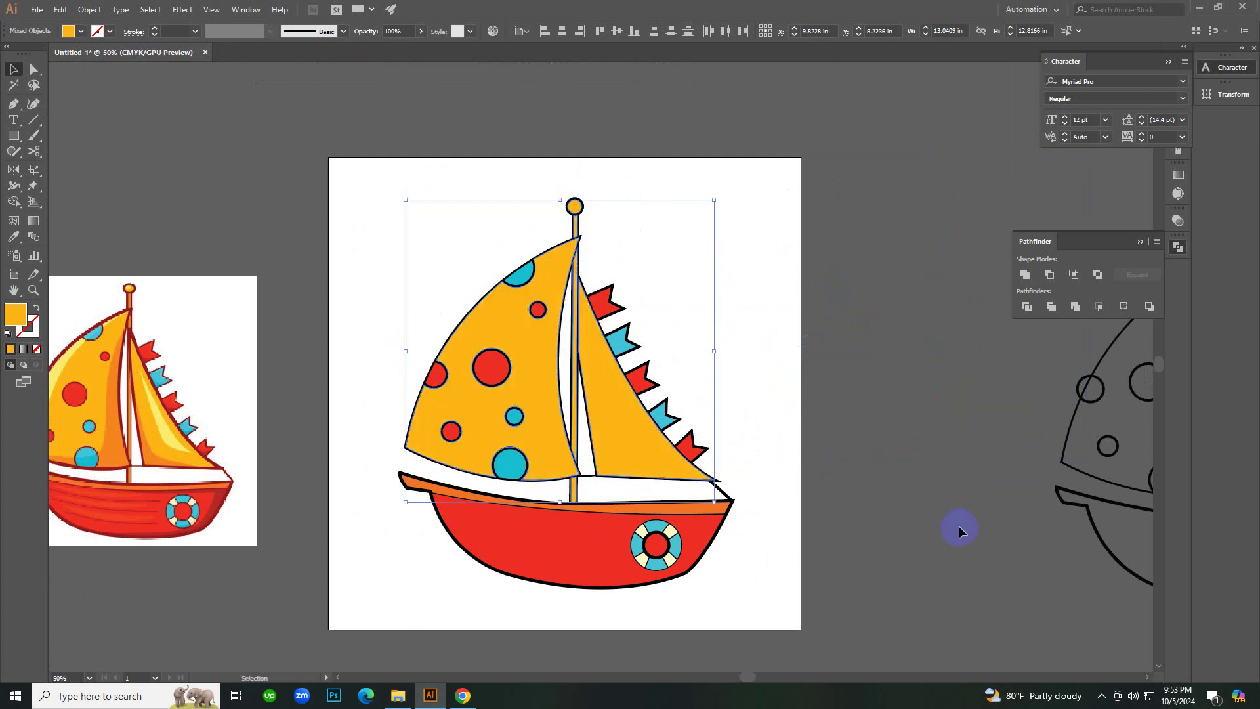
{"action": "left_click", "coordinate": [918, 515]}
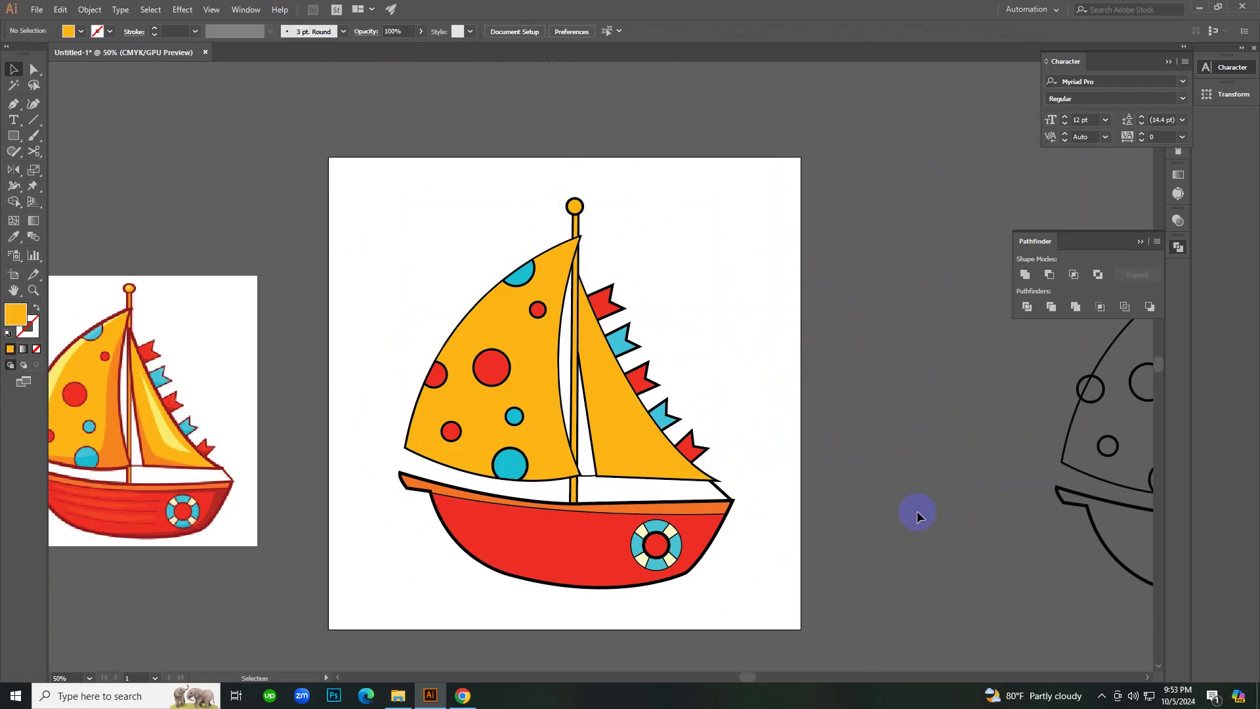
Select all black outline pieces by fill colour with the Magic Wand and try moving them away from the coloured areas.
{"action": "key", "text": "z"}
{"action": "left_click", "coordinate": [650, 404]}
{"action": "left_click", "coordinate": [589, 316]}
{"action": "left_click", "coordinate": [589, 317]}
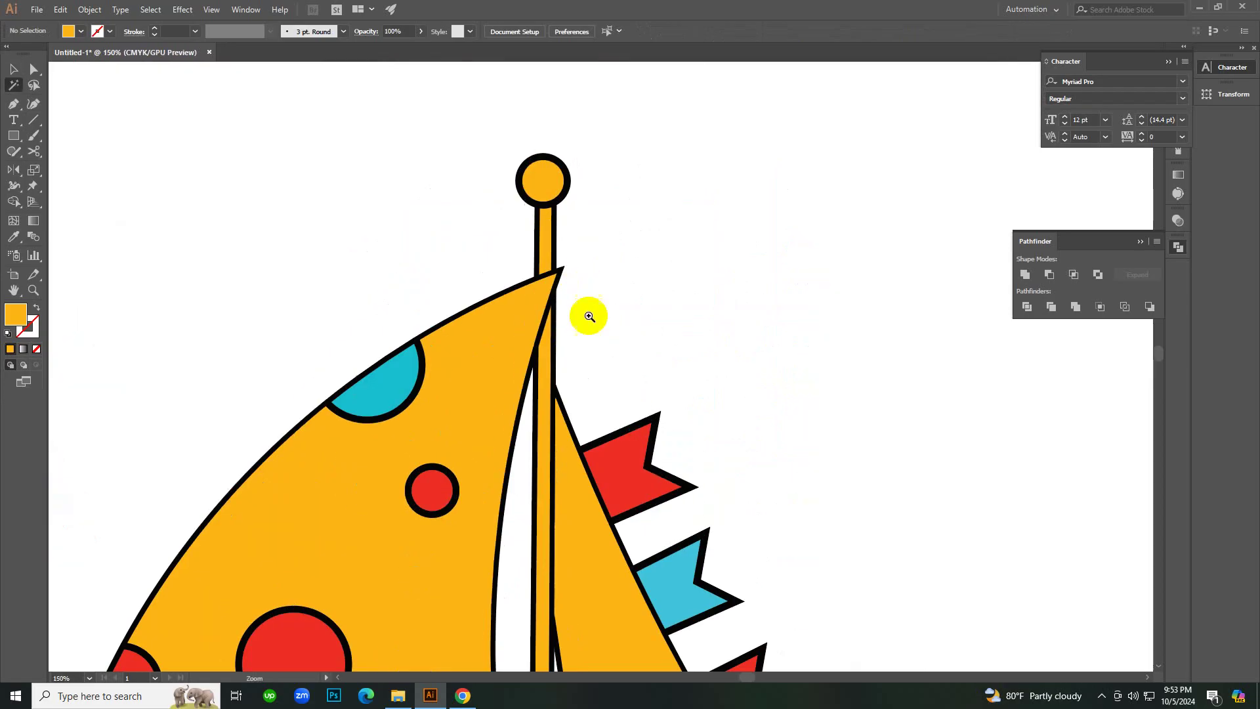
{"action": "left_click", "coordinate": [589, 316]}
{"action": "left_click", "coordinate": [589, 316]}
{"action": "left_click", "coordinate": [589, 316]}
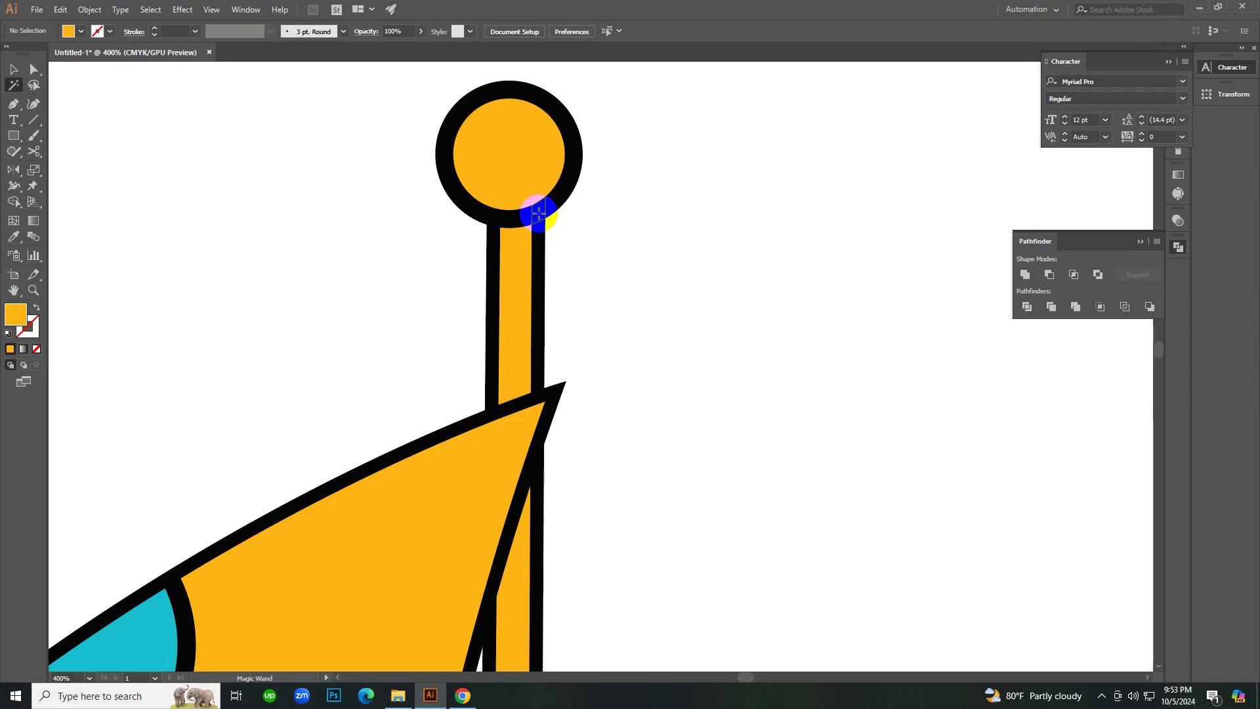
{"action": "left_click", "coordinate": [539, 213]}
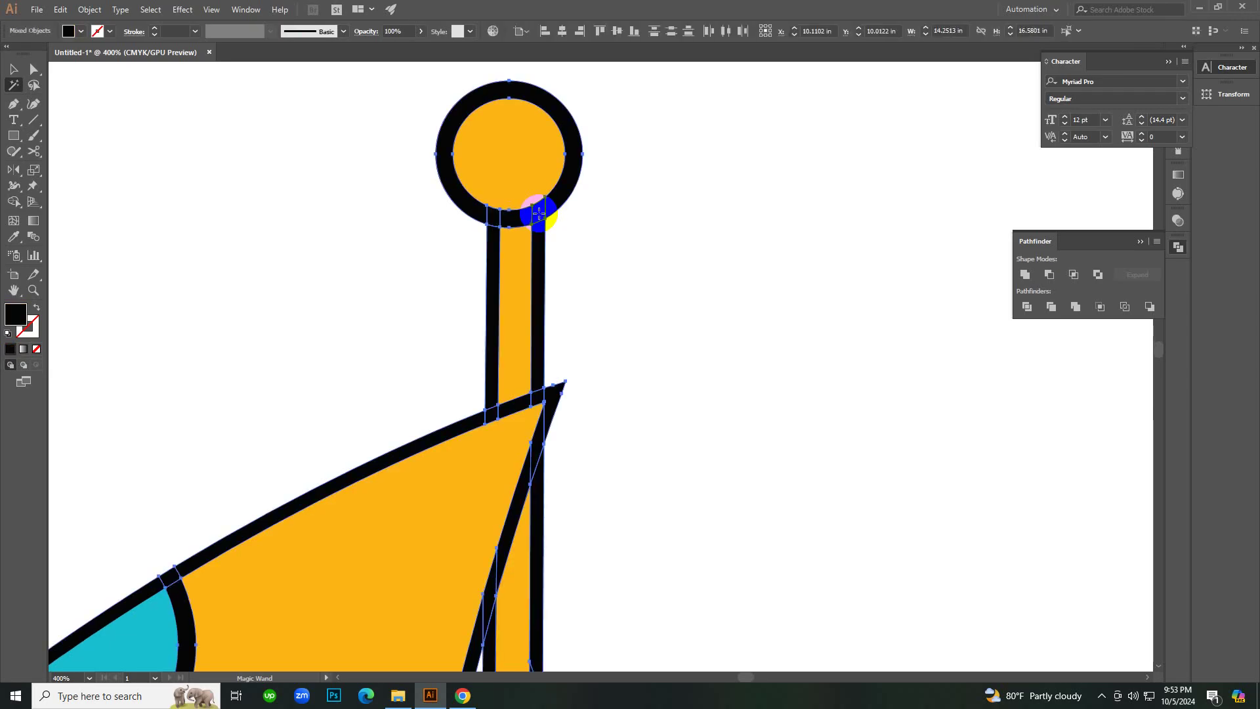
{"action": "left_click", "coordinate": [527, 233], "text": "ctrl+alt"}
{"action": "left_click", "coordinate": [527, 233], "text": "ctrl+alt"}
{"action": "left_click", "coordinate": [527, 232], "text": "ctrl+alt"}
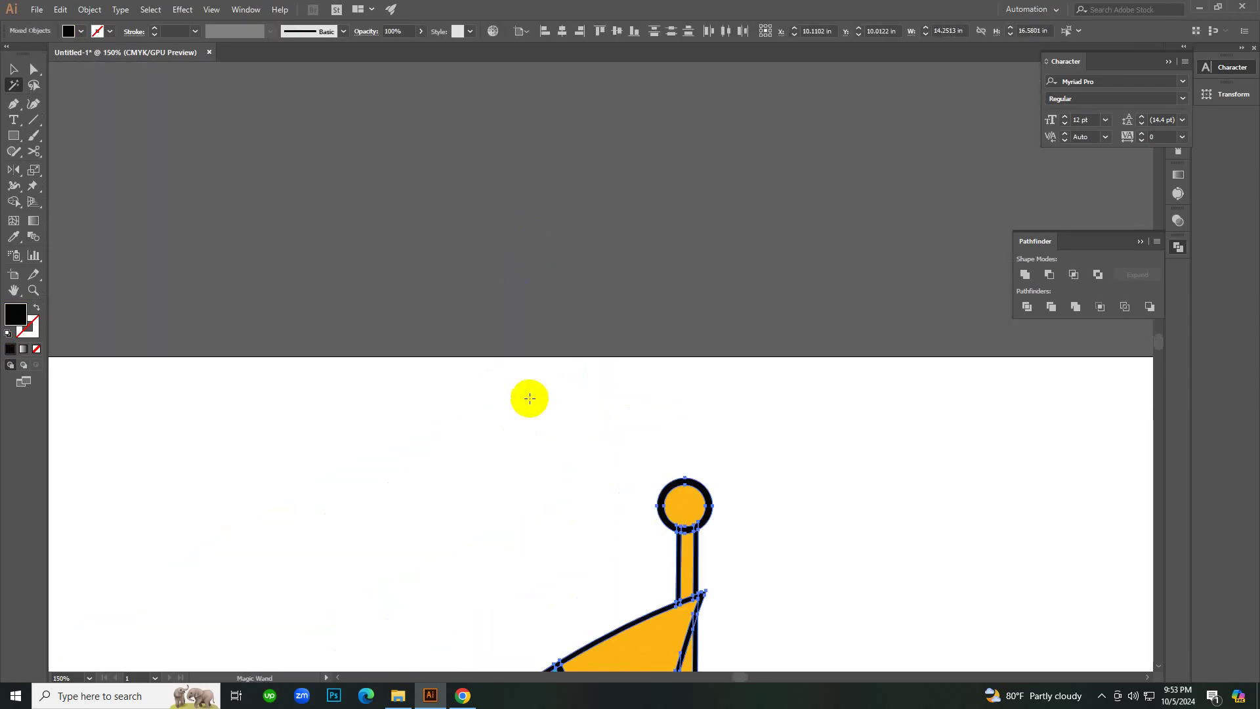
{"action": "scroll", "coordinate": [529, 398], "scroll_direction": "down", "scroll_amount": 8}
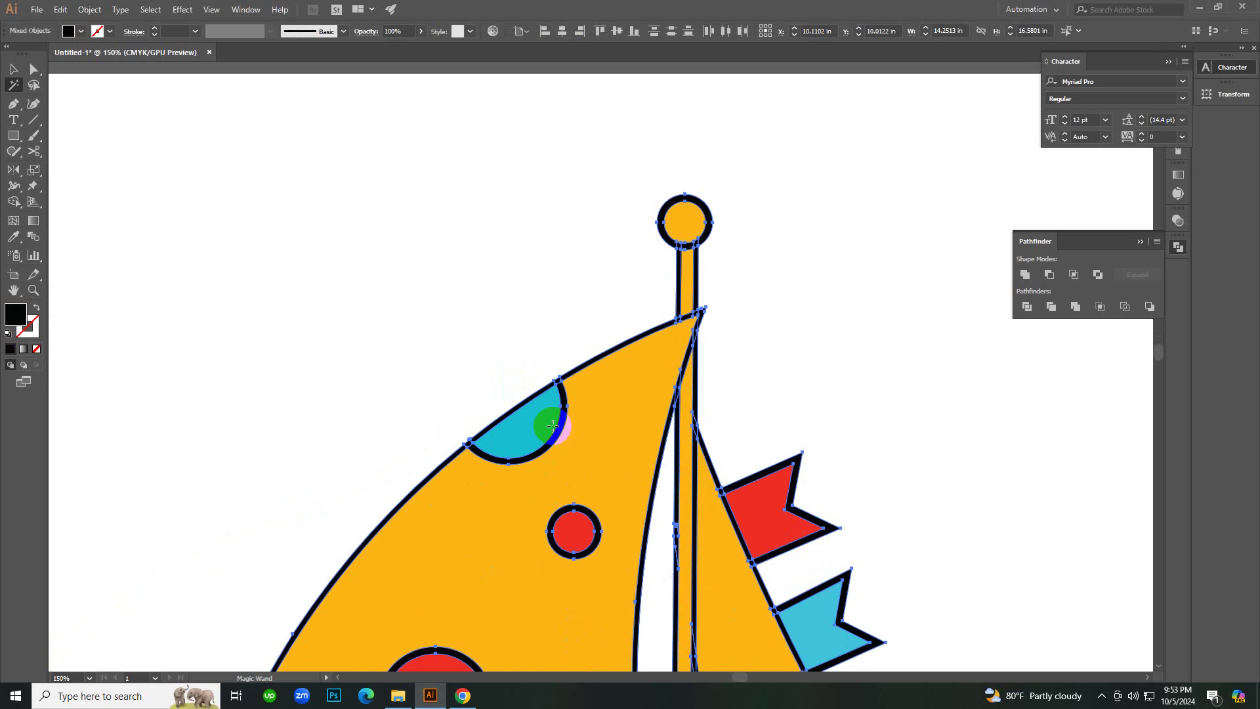
{"action": "key", "text": "v"}
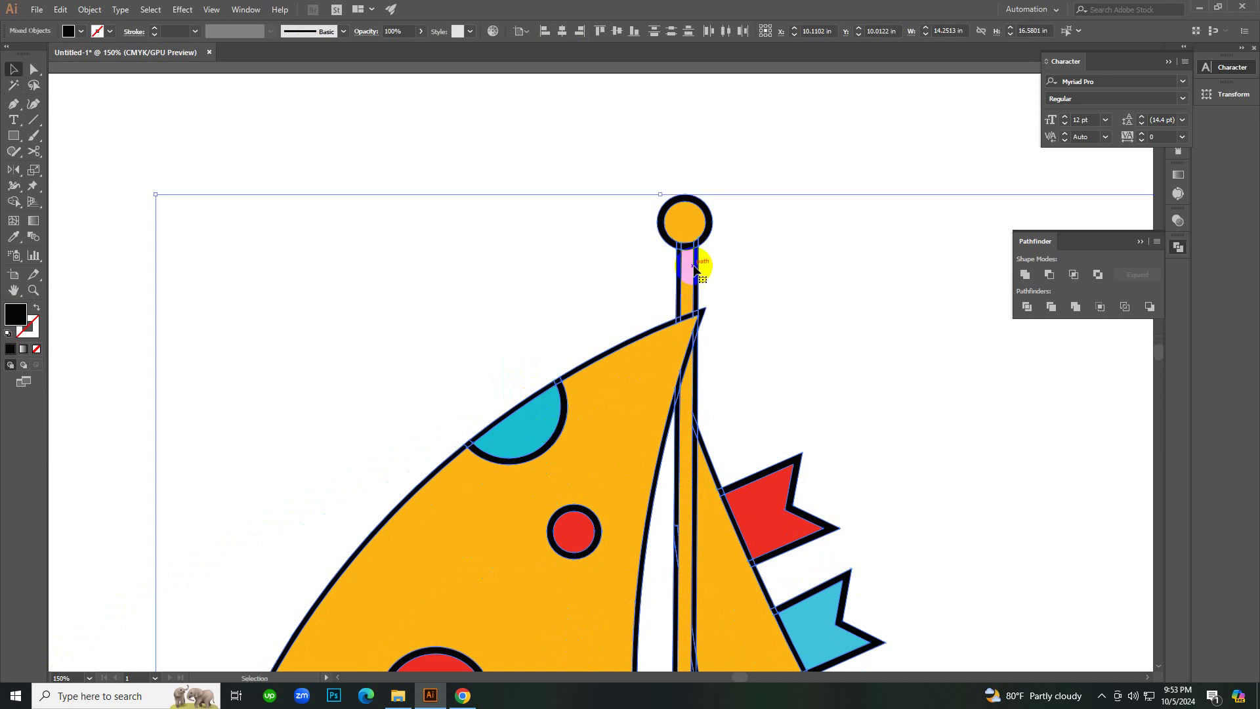
{"action": "left_click_drag", "start_coordinate": [695, 266], "coordinate": [357, 227]}
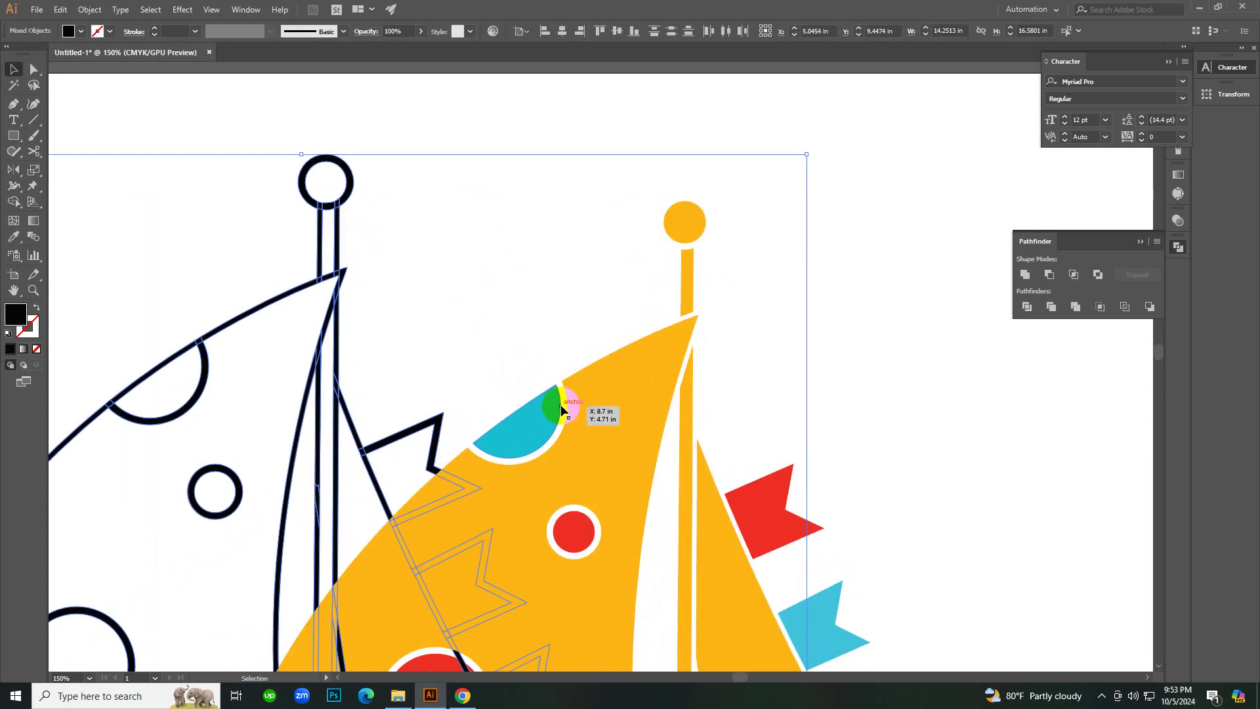
Try moving the selected outlines farther away, partly off the artboard, and undo that move.
{"action": "key", "text": "ctrl+minus"}
{"action": "key", "text": "ctrl+minus"}
{"action": "key", "text": "ctrl+minus"}
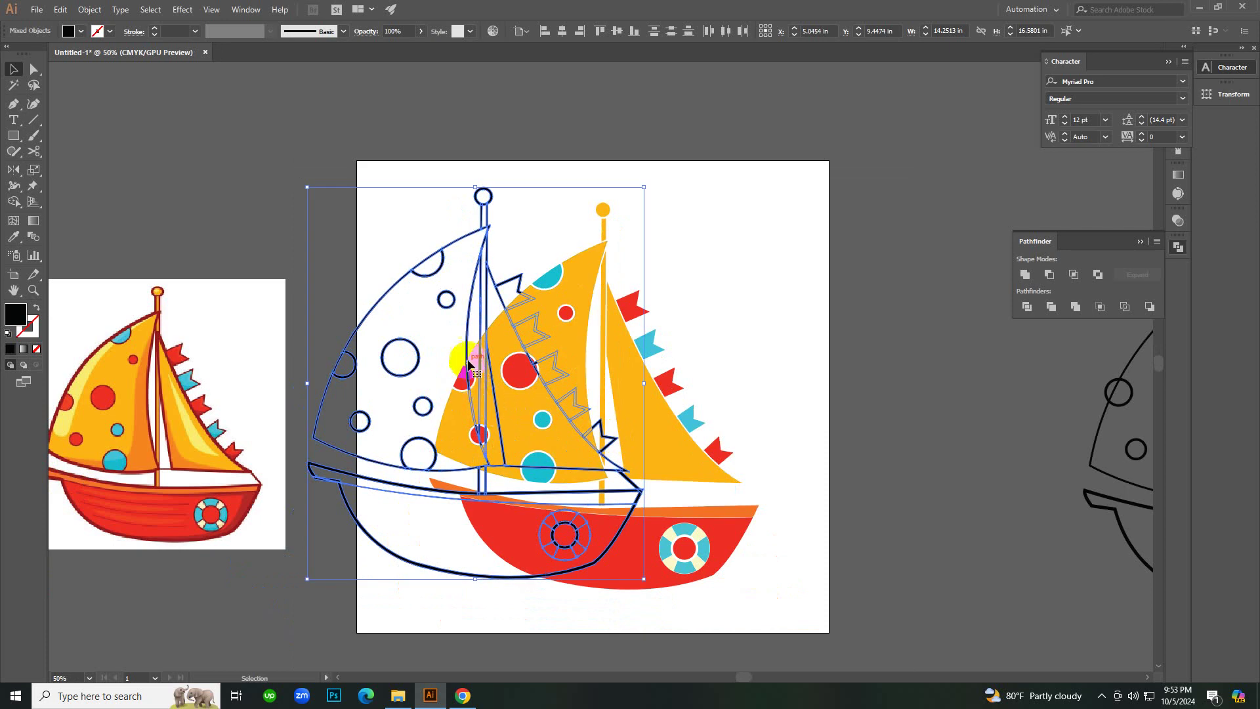
{"action": "left_click_drag", "start_coordinate": [469, 363], "coordinate": [320, 292]}
{"action": "key", "text": "ctrl"}
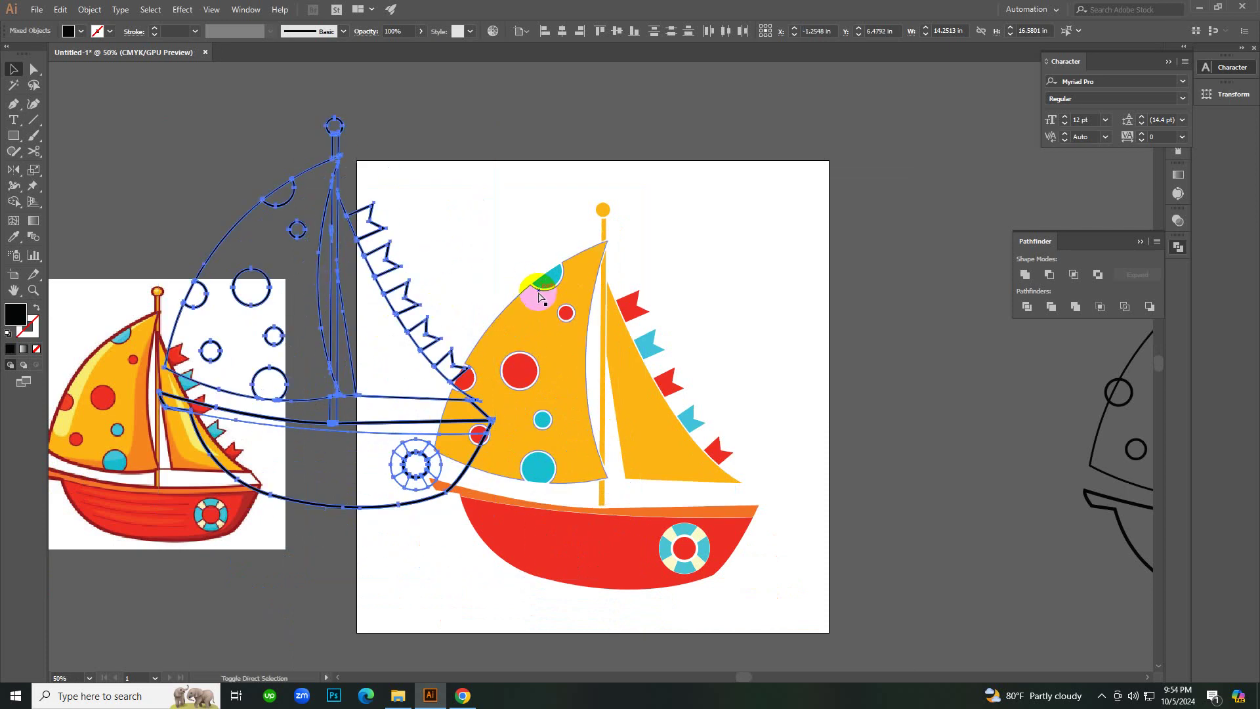
{"action": "key", "text": "ctrl+z"}
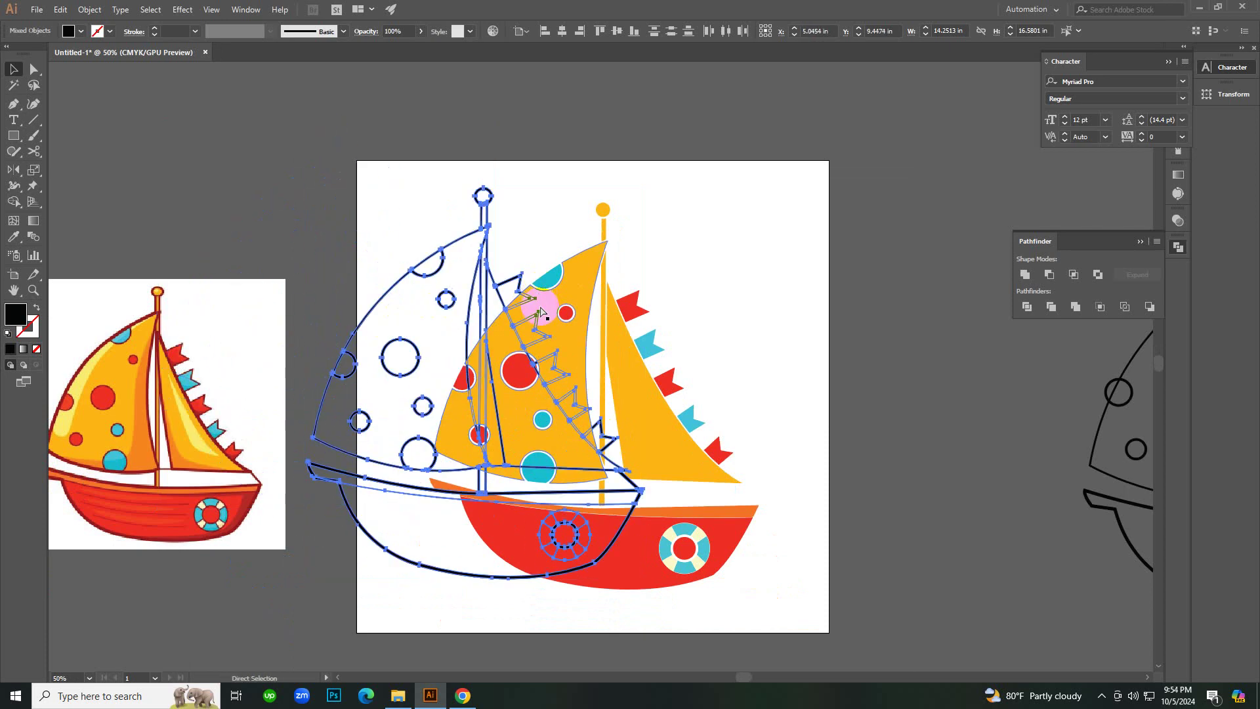
Return the black outlines to their original place over the coloured boat and deselect them.
{"action": "left_click_drag", "start_coordinate": [541, 311], "coordinate": [660, 325]}
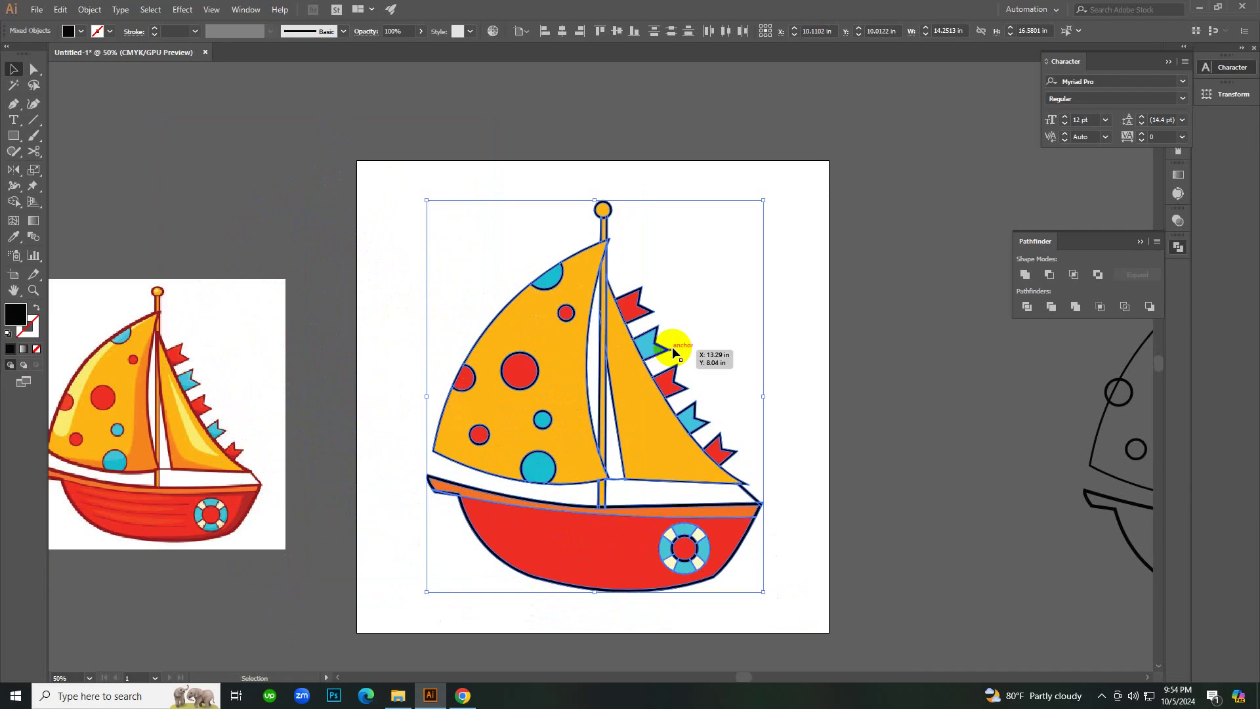
{"action": "left_click", "coordinate": [645, 383], "text": "ctrl"}
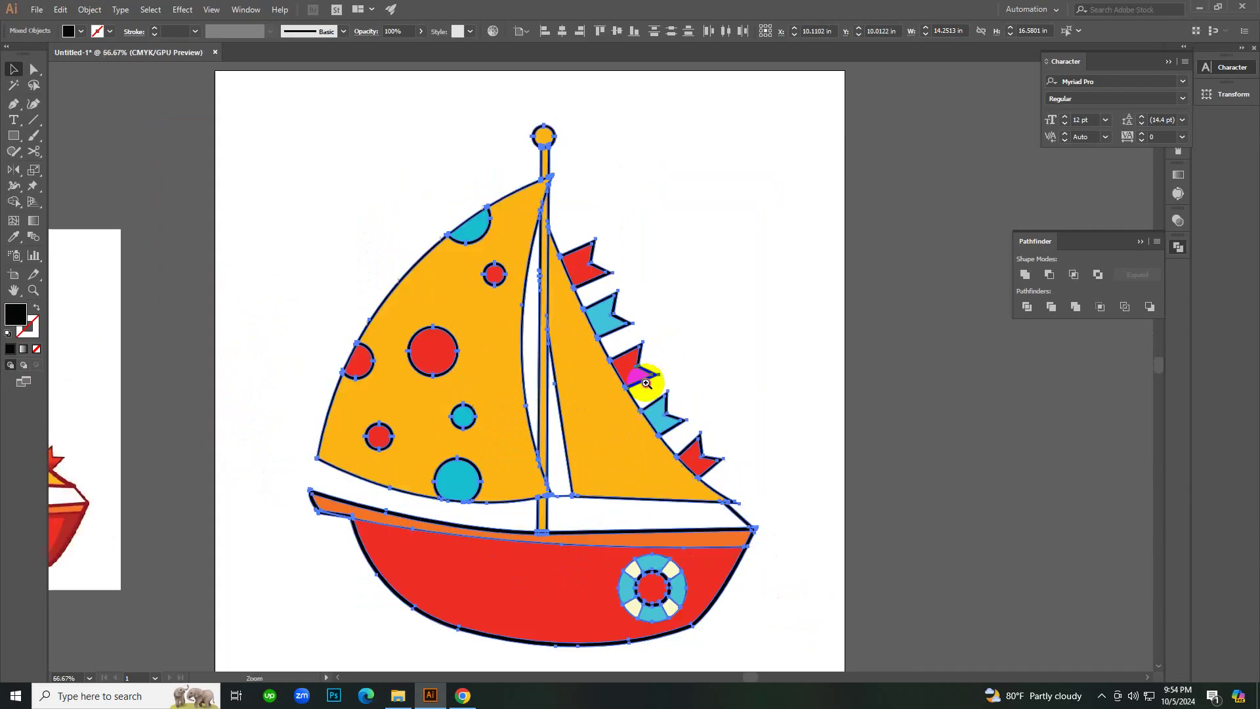
{"action": "left_click", "coordinate": [646, 382], "text": "ctrl"}
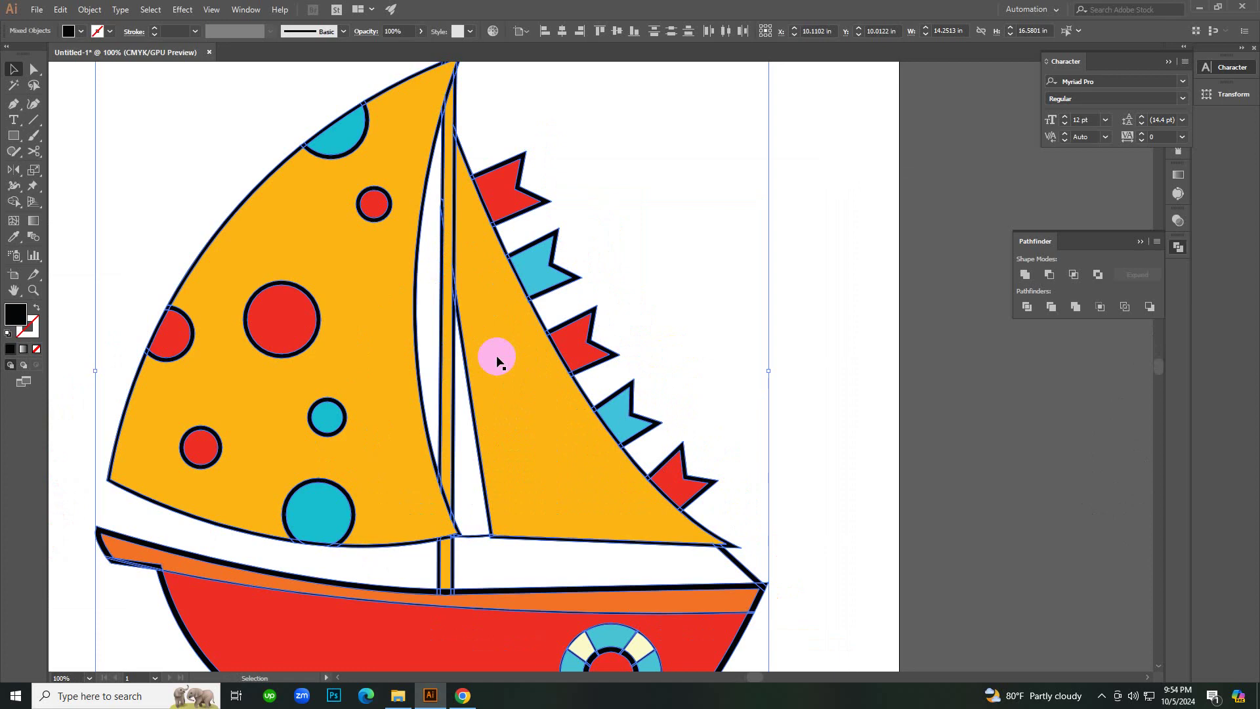
{"action": "left_click", "coordinate": [860, 309]}
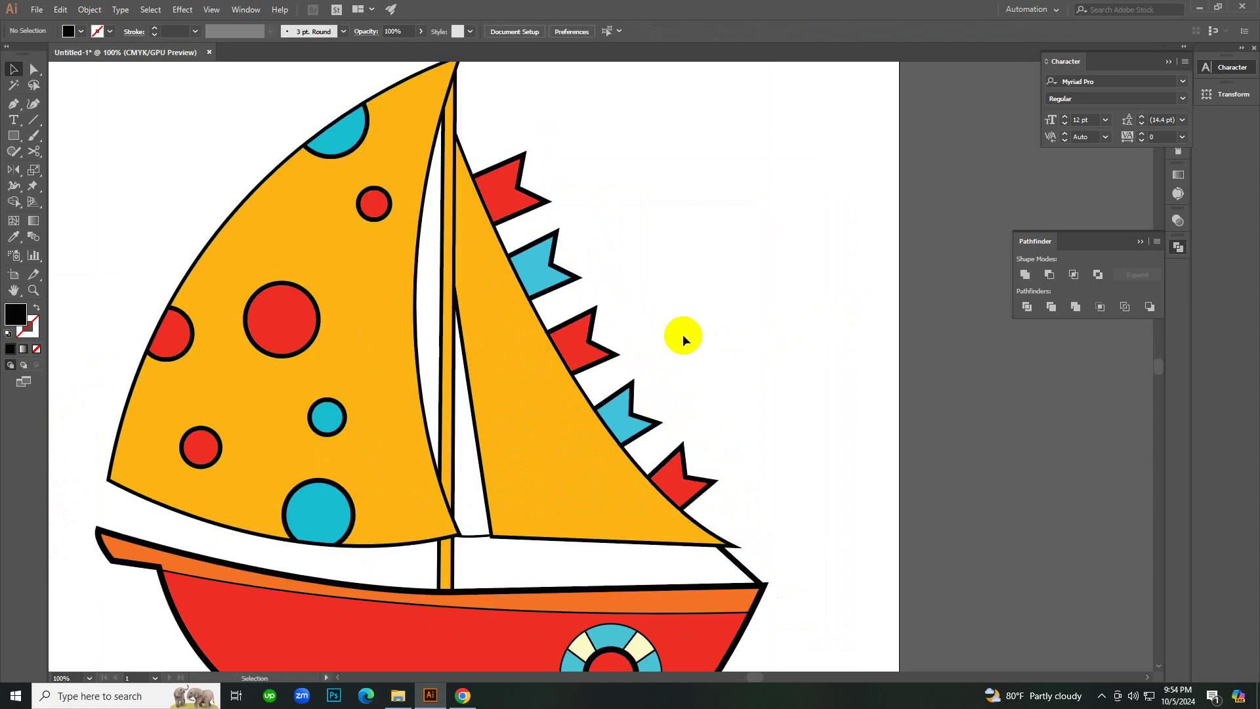
Try recolouring all the blue areas, selected with the Magic Wand, with the lifebuoy's cream using the Eyedropper, then undo and deselect.
{"action": "key", "text": "y"}
{"action": "left_click", "coordinate": [527, 273]}
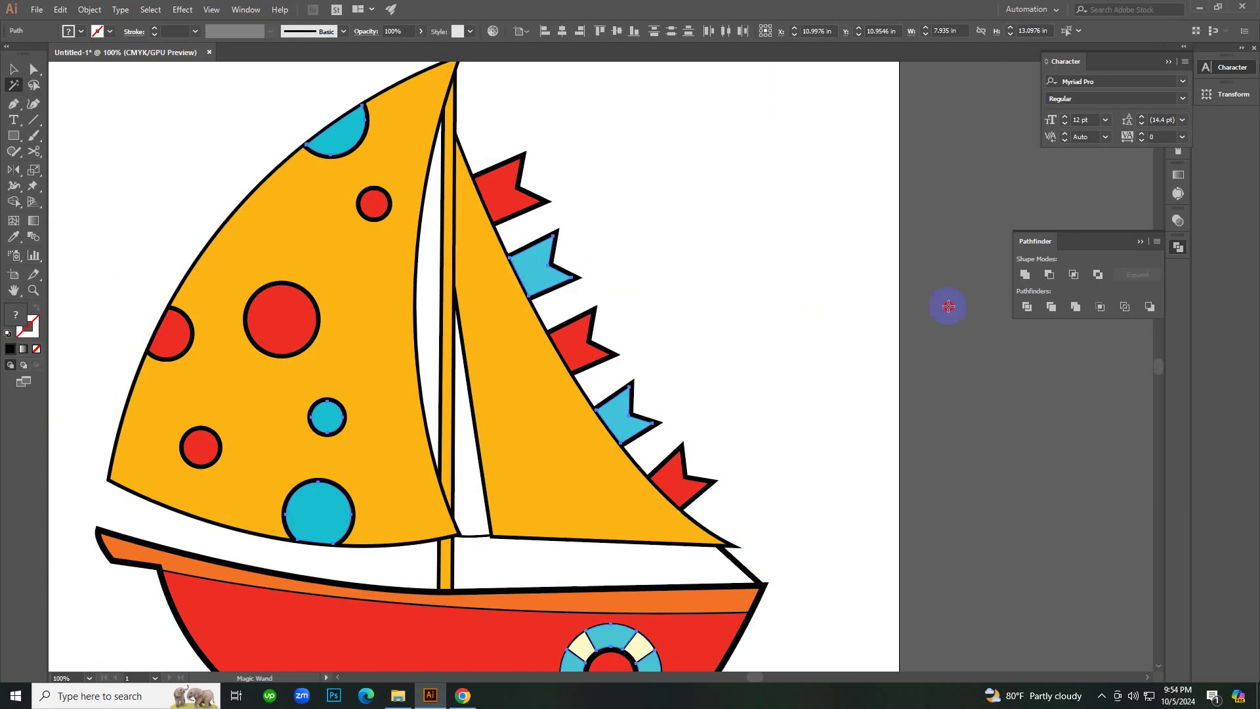
{"action": "key", "text": "i"}
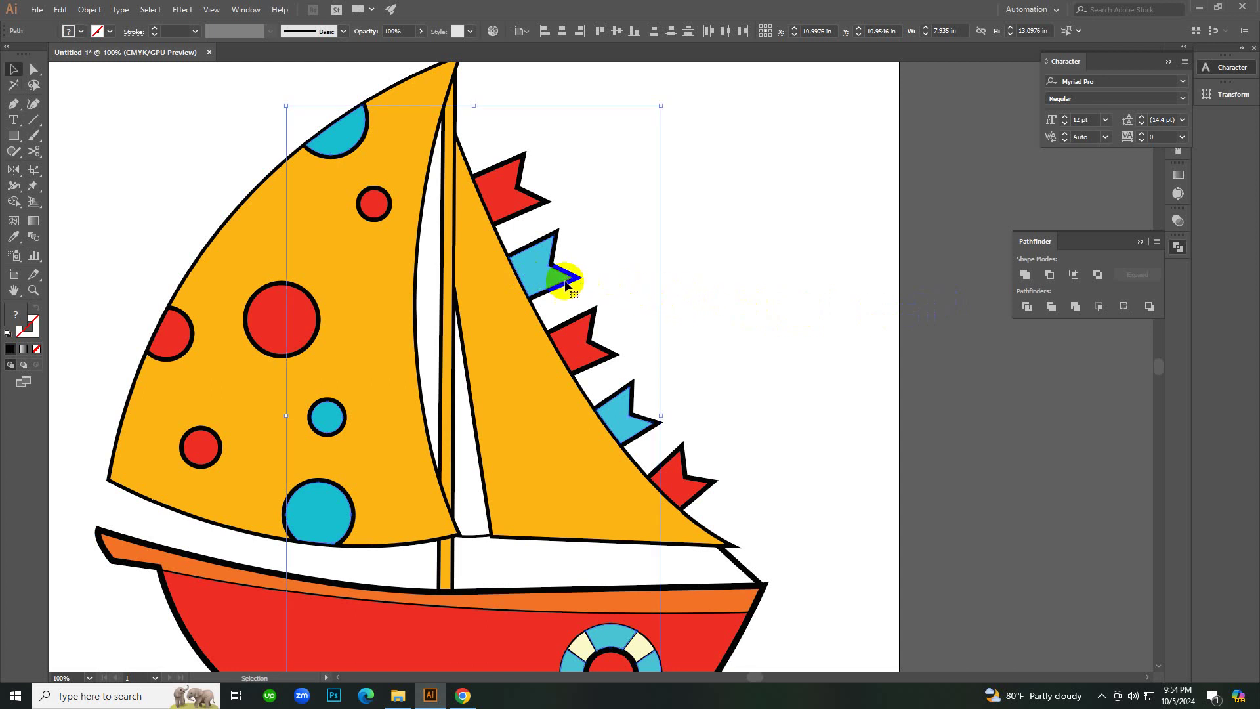
{"action": "scroll", "coordinate": [703, 599], "scroll_direction": "down", "scroll_amount": 3}
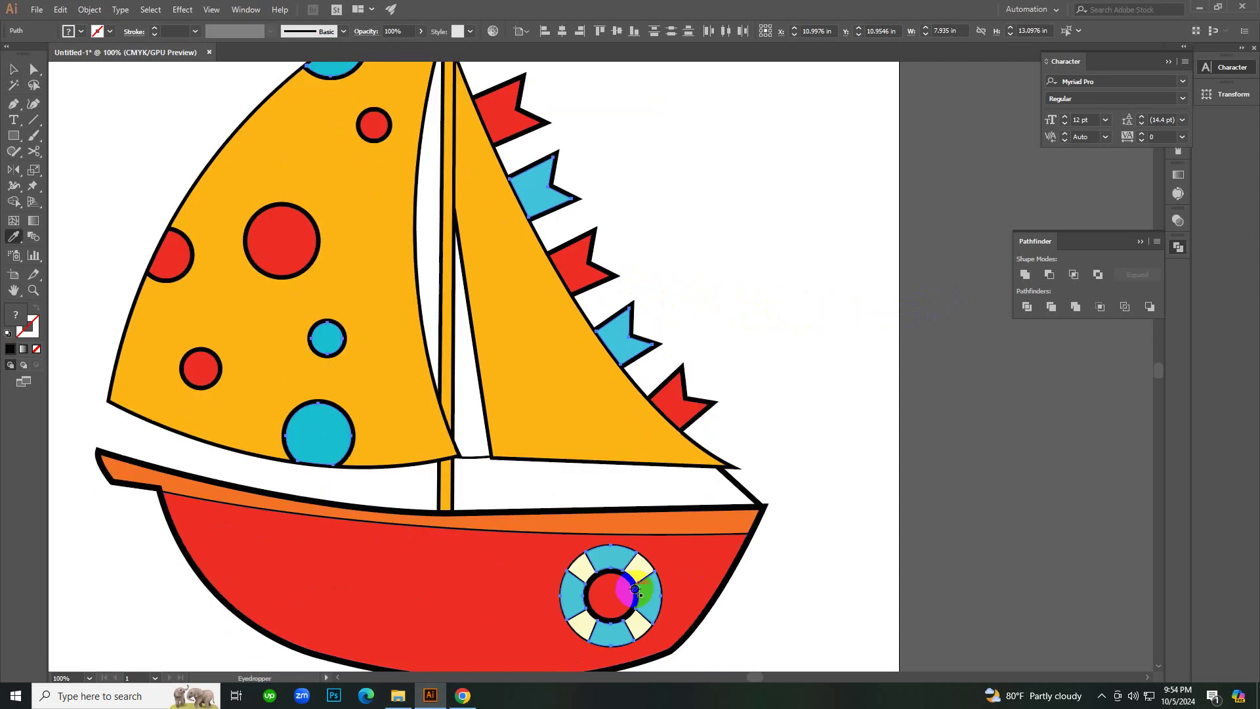
{"action": "left_click", "coordinate": [640, 562]}
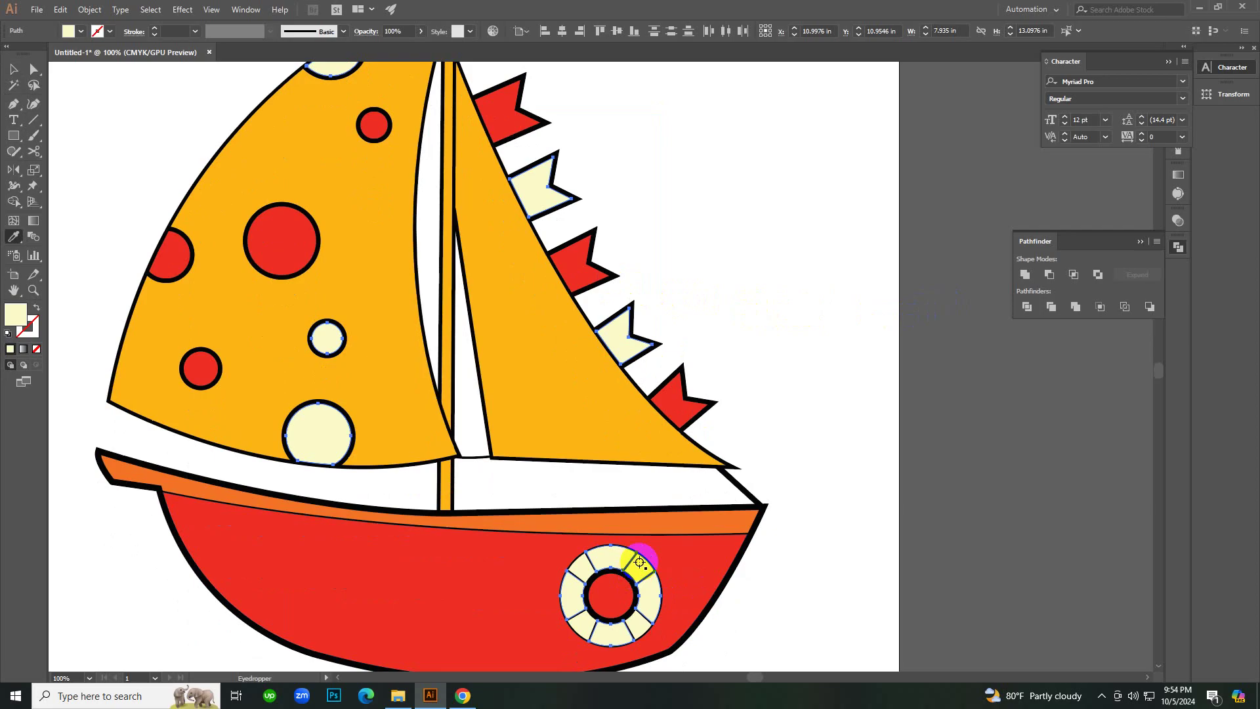
{"action": "key", "text": "v"}
{"action": "key", "text": "ctrl+z"}
{"action": "key", "text": "i"}
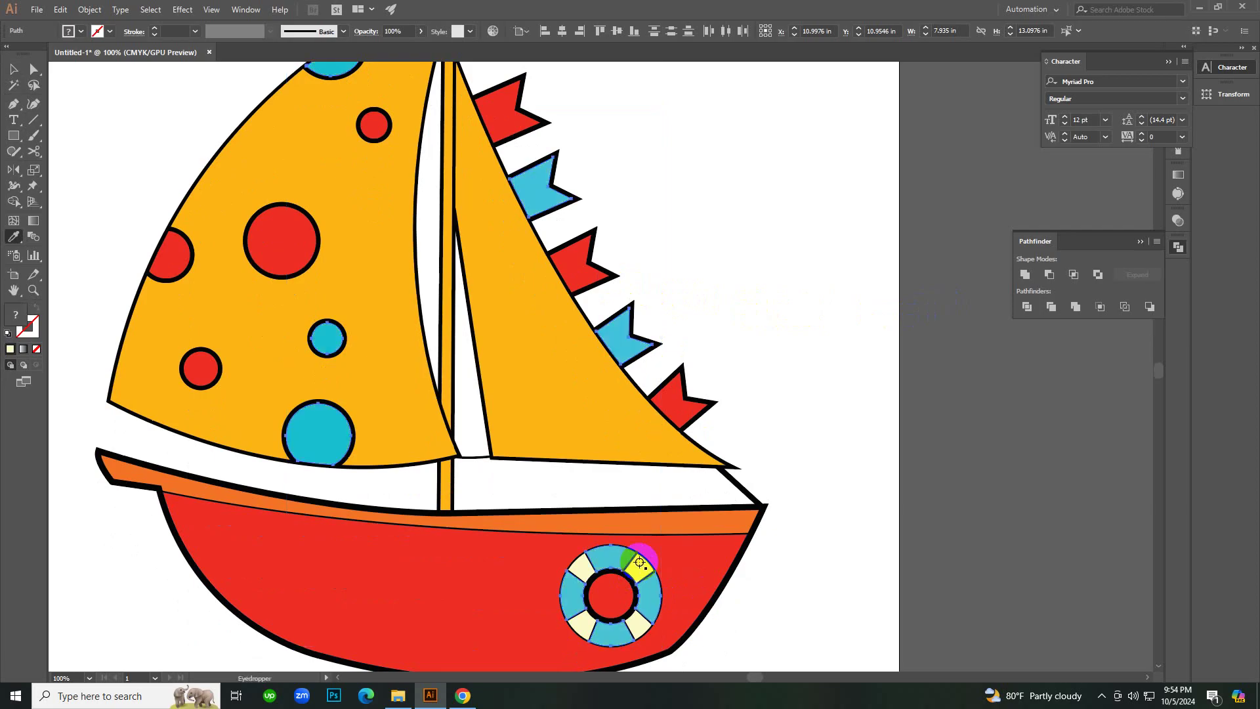
{"action": "key", "text": "v"}
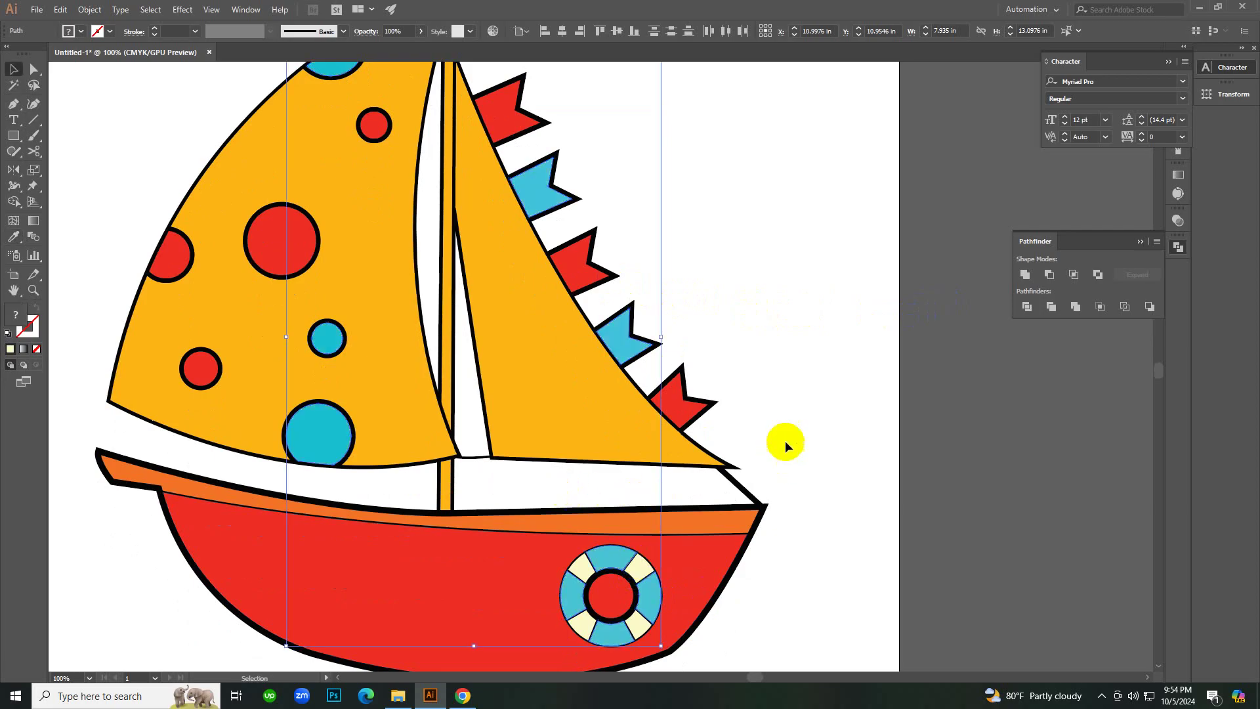
{"action": "left_click", "coordinate": [756, 416]}
Select all black outlines with the Magic Wand, recolour them with the dark red sampled from the reference boat's outline, and deselect.
{"action": "key", "text": "ctrl+equal"}
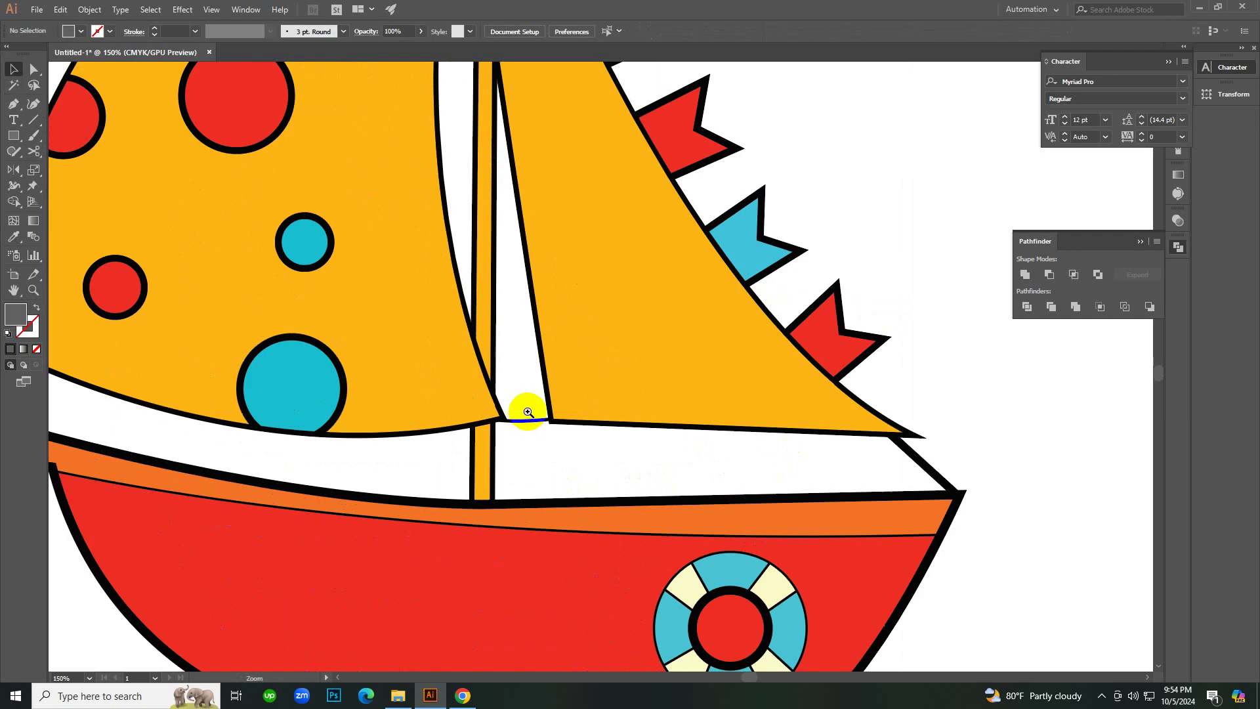
{"action": "key", "text": "y"}
{"action": "left_click", "coordinate": [530, 419]}
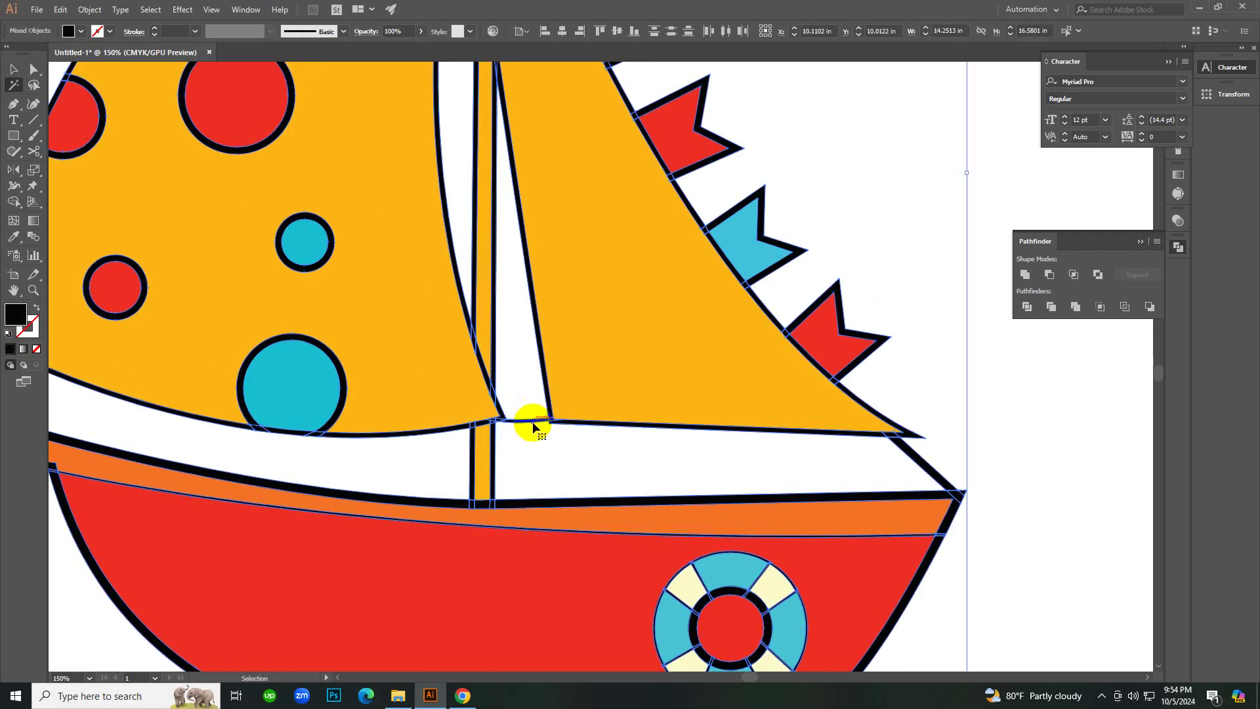
{"action": "left_click", "coordinate": [531, 421], "text": "ctrl+alt"}
{"action": "left_click", "coordinate": [531, 421], "text": "ctrl+alt"}
{"action": "left_click", "coordinate": [531, 421], "text": "ctrl+alt"}
{"action": "left_click", "coordinate": [460, 341], "text": "ctrl+alt"}
{"action": "left_click", "coordinate": [466, 346], "text": "ctrl"}
{"action": "left_click", "coordinate": [466, 346], "text": "ctrl"}
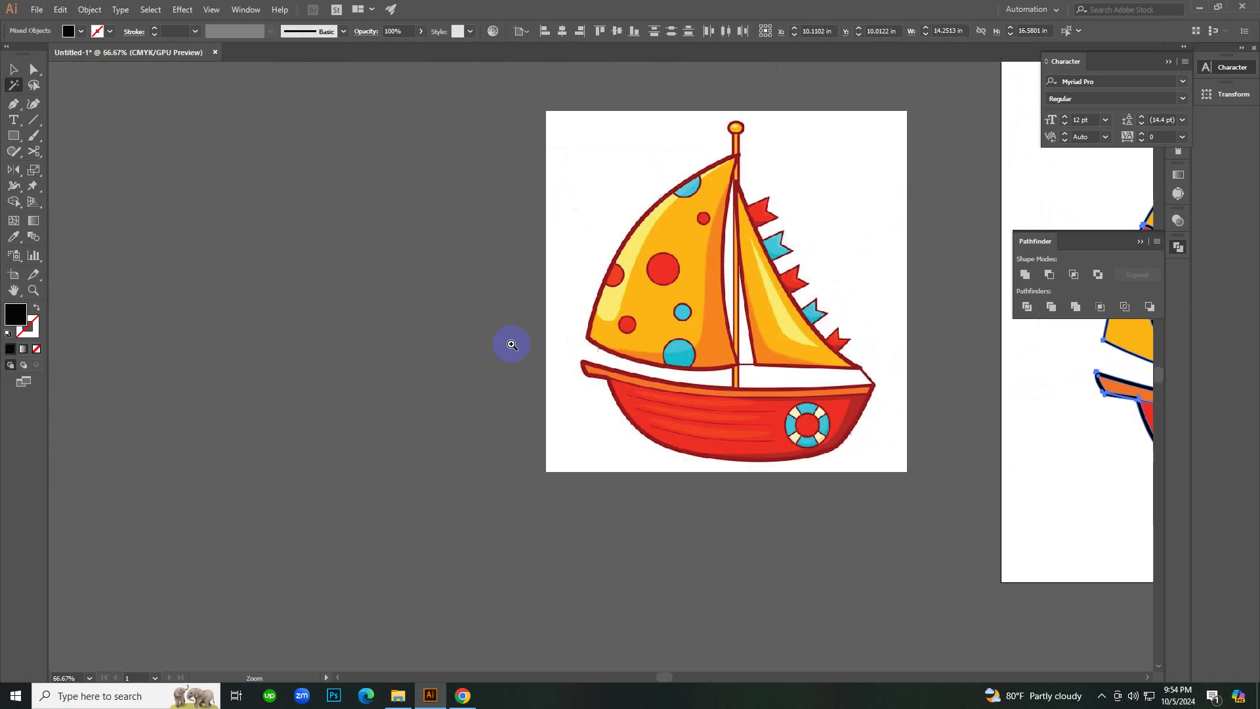
{"action": "left_click", "coordinate": [651, 317], "text": "ctrl"}
{"action": "left_click", "coordinate": [657, 327], "text": "ctrl"}
{"action": "left_click", "coordinate": [659, 328], "text": "ctrl"}
{"action": "left_click", "coordinate": [658, 327], "text": "ctrl"}
{"action": "scroll", "coordinate": [659, 328], "scroll_direction": "up", "scroll_amount": 1}
{"action": "key", "text": "i"}
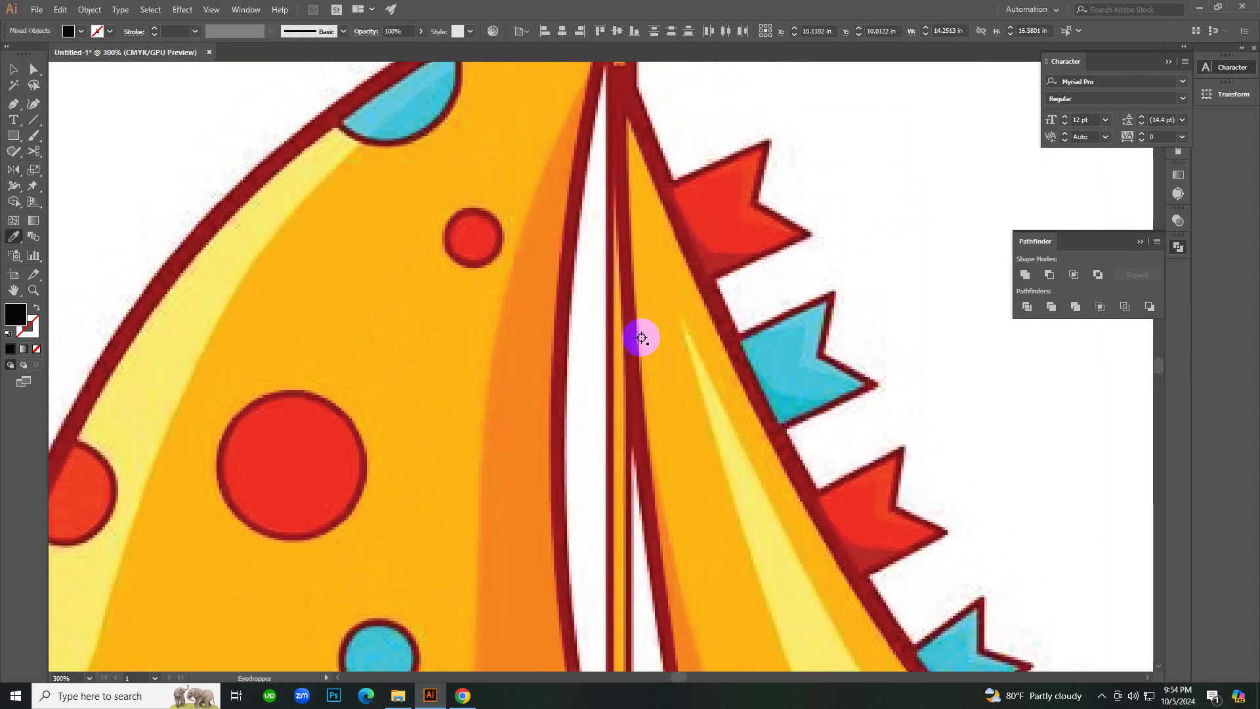
{"action": "left_click", "coordinate": [556, 346]}
{"action": "scroll", "coordinate": [774, 428], "scroll_direction": "down", "scroll_amount": 5}
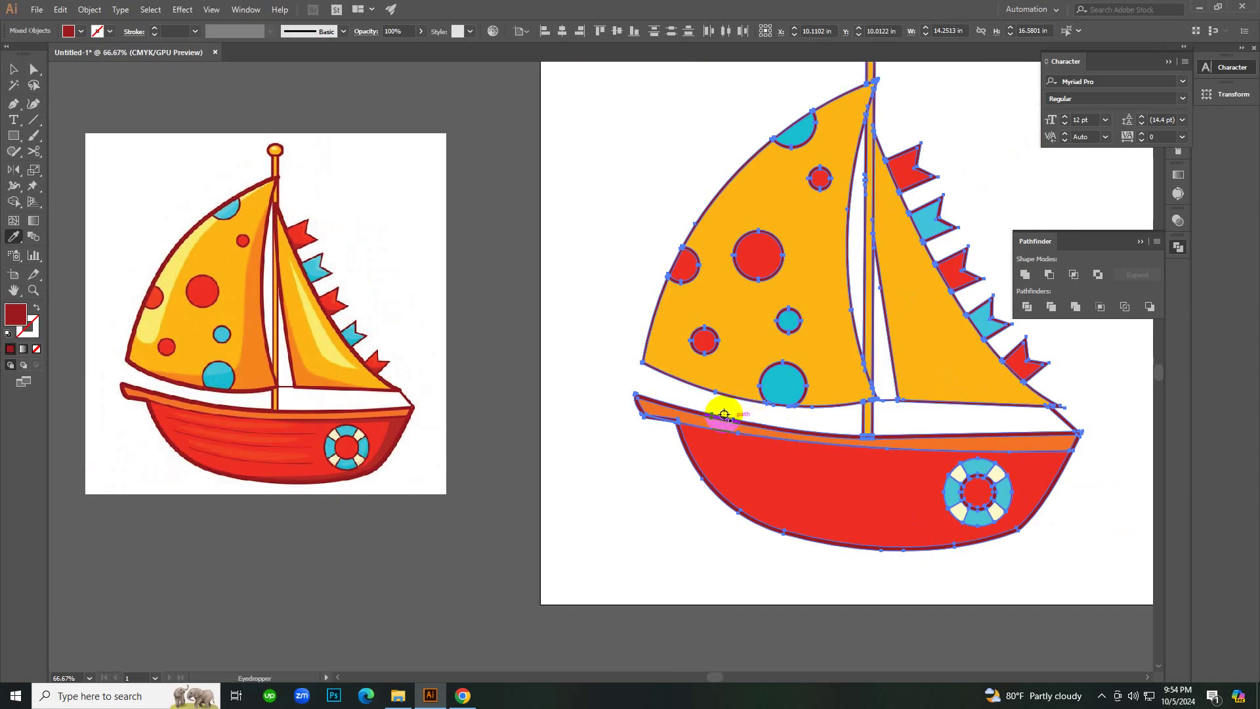
{"action": "key", "text": "v"}
{"action": "left_click", "coordinate": [518, 308]}
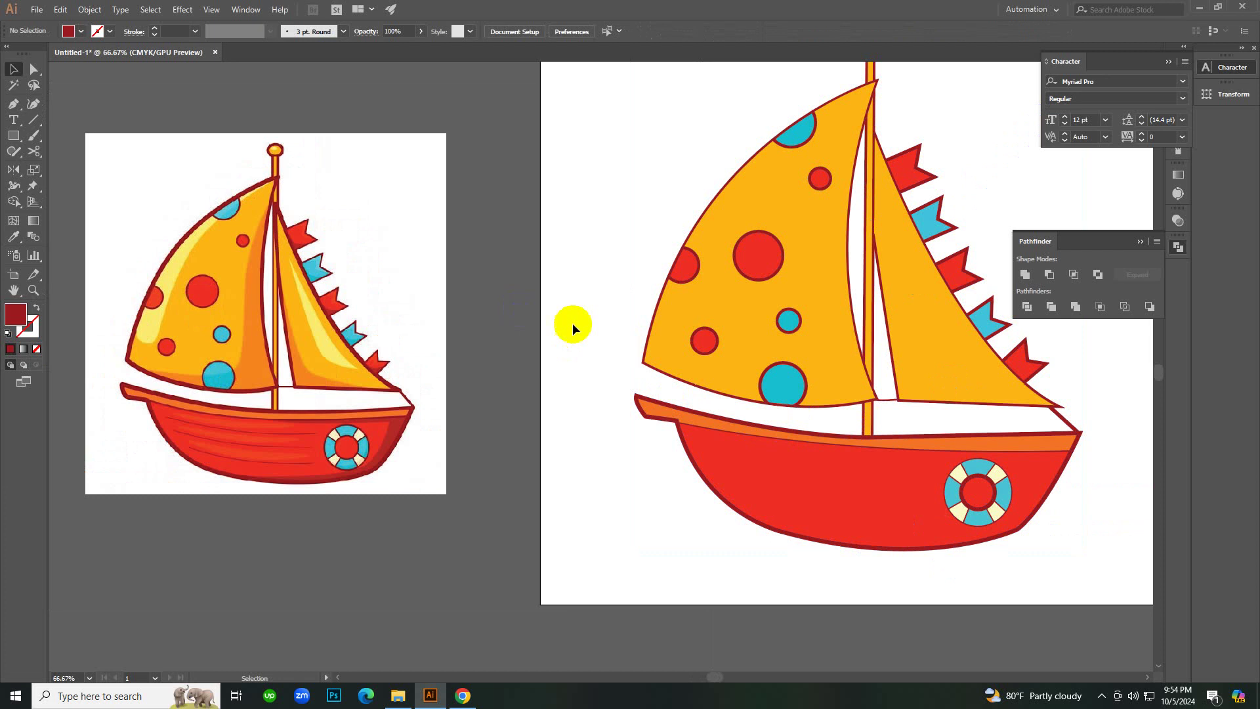
{"action": "left_click", "coordinate": [1100, 697]}
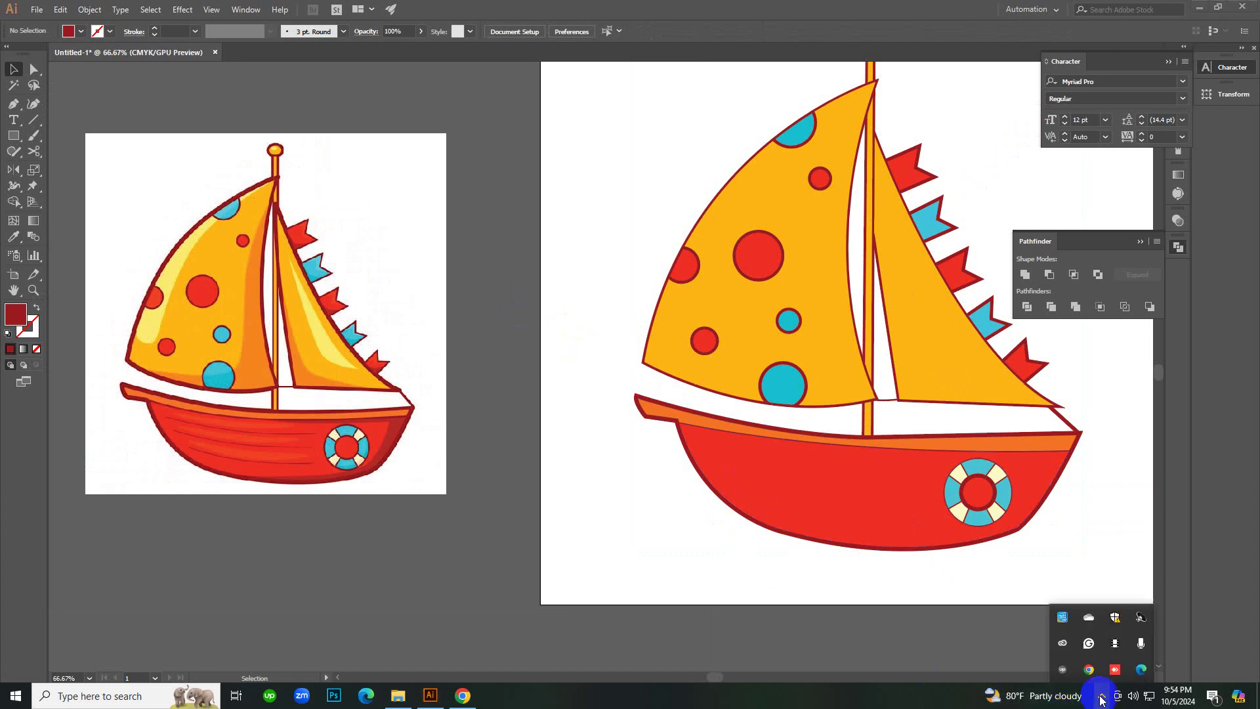